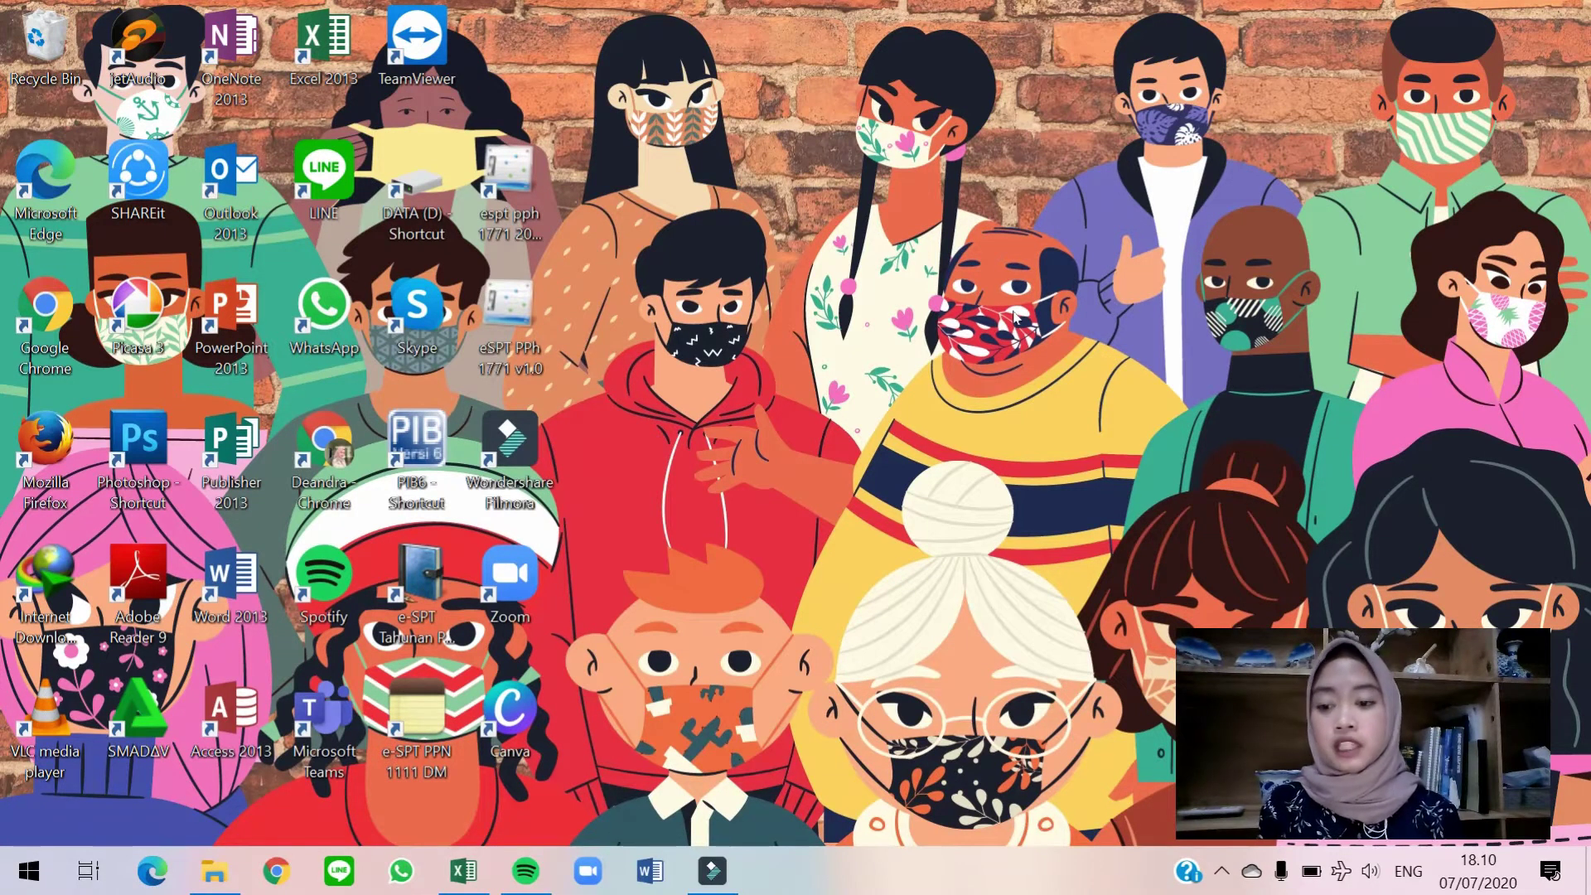
Launch ETaxInvoice from the e-Faktur Windows 64 bit DUMMY folder in File Explorer.
left_click(209, 876)
double_click(589, 522)
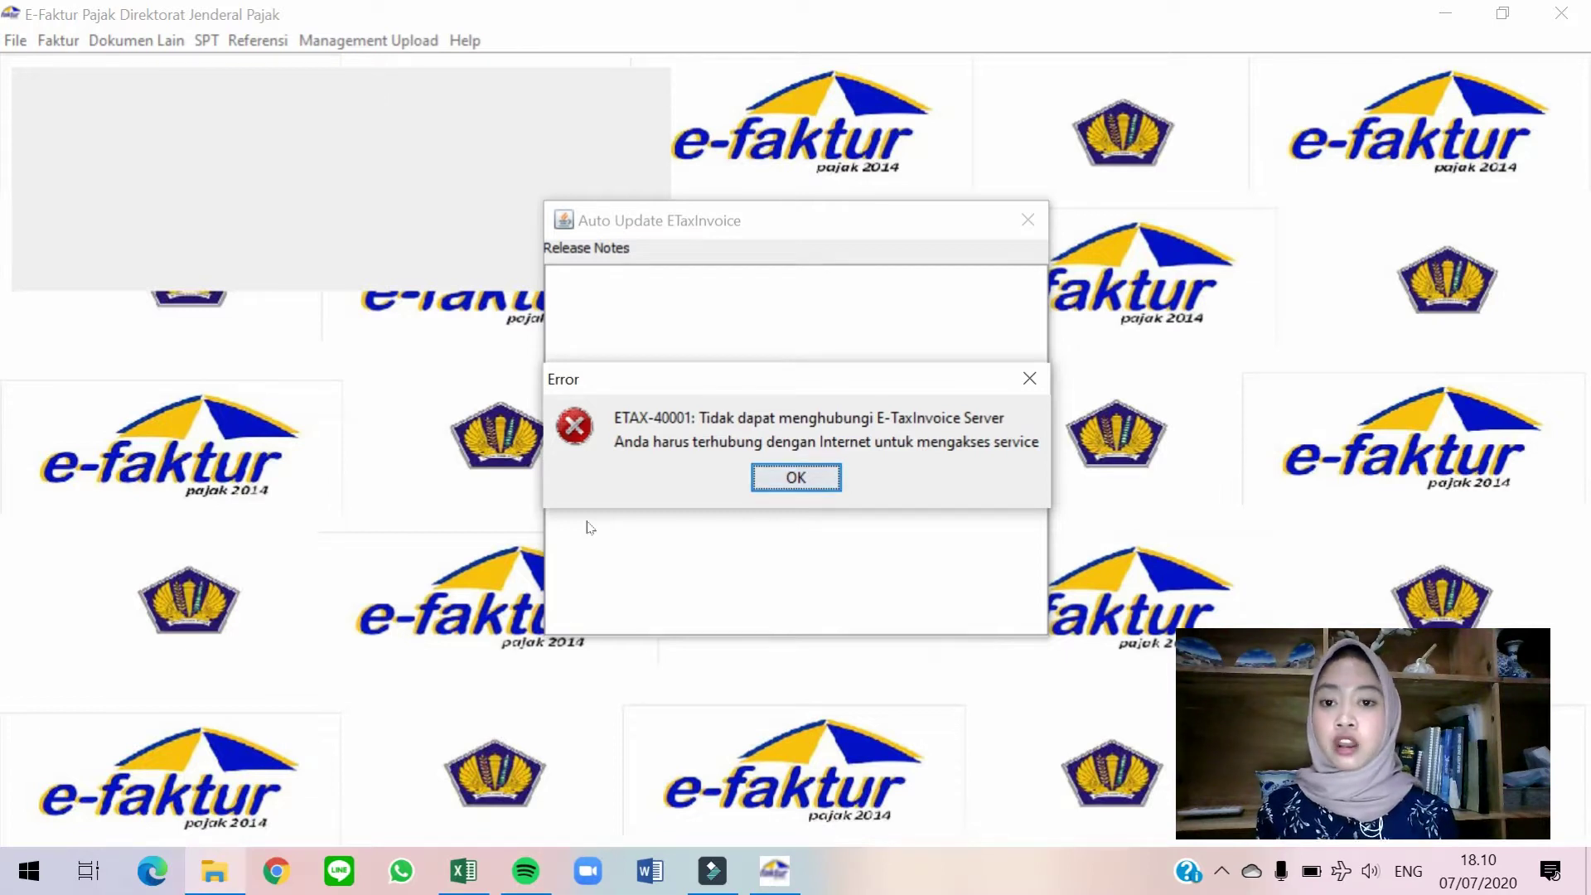
Dismiss the ETAX-40001 error, connect to Lokal Database and log in as administrator.
left_click(802, 477)
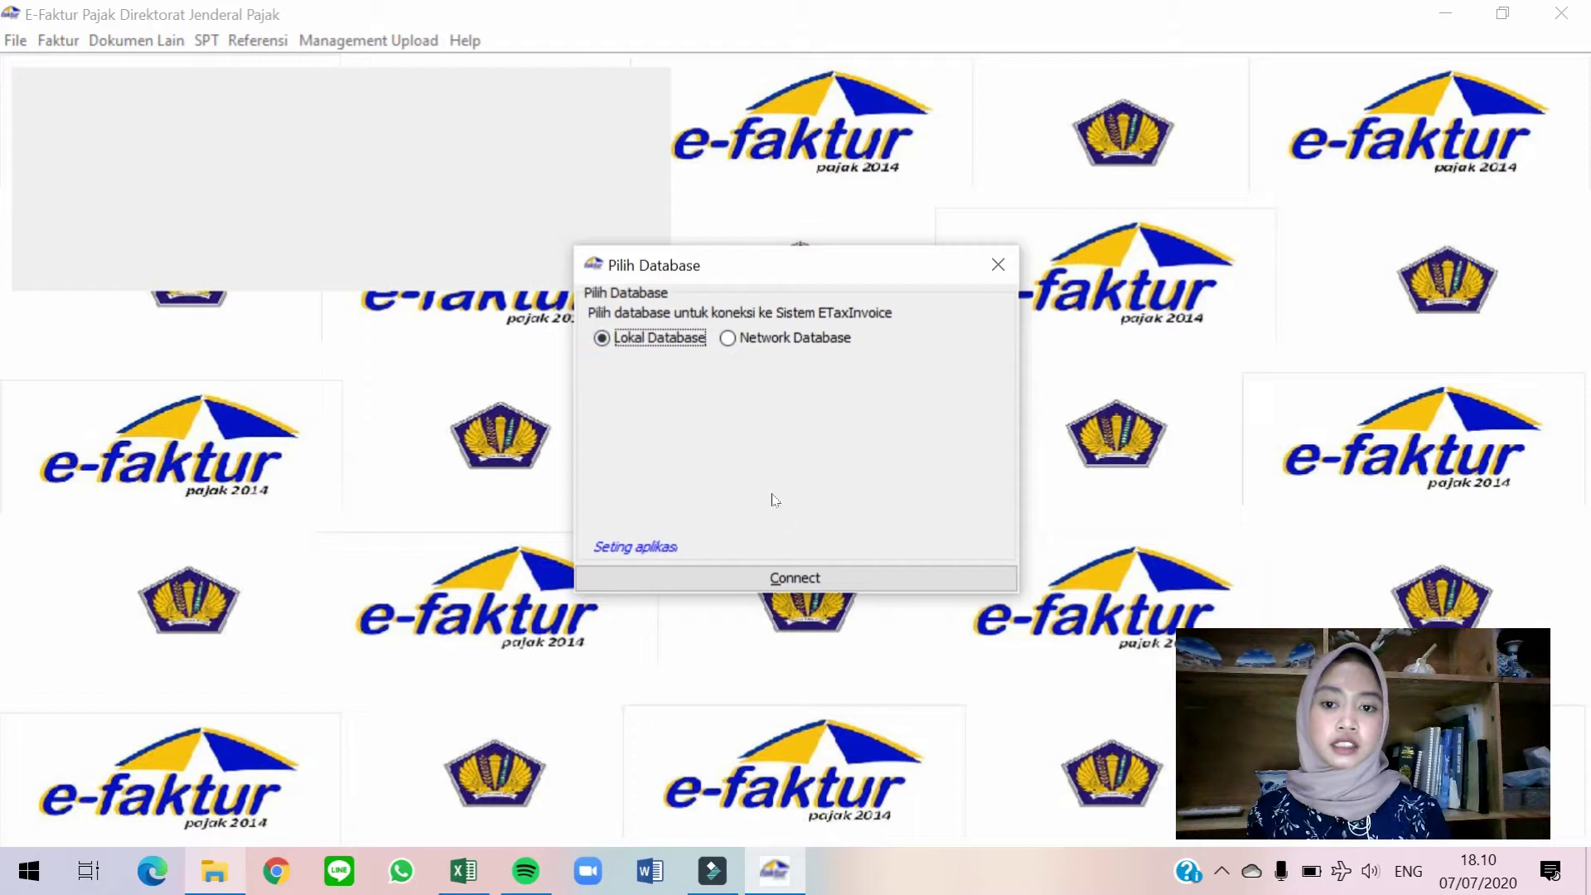
left_click(821, 580)
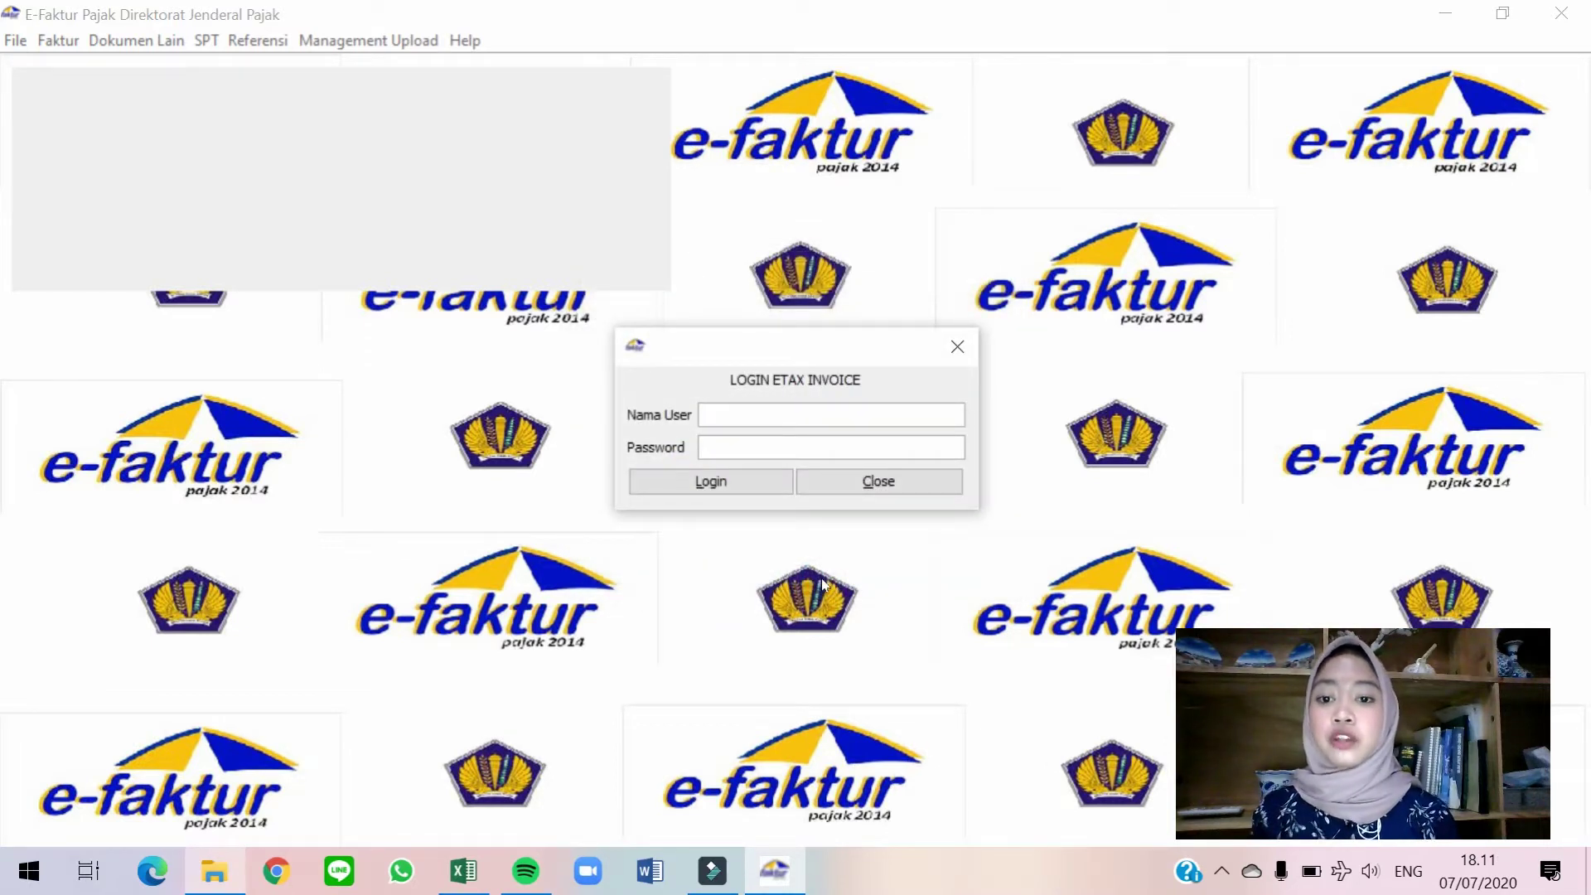
type("Admin")
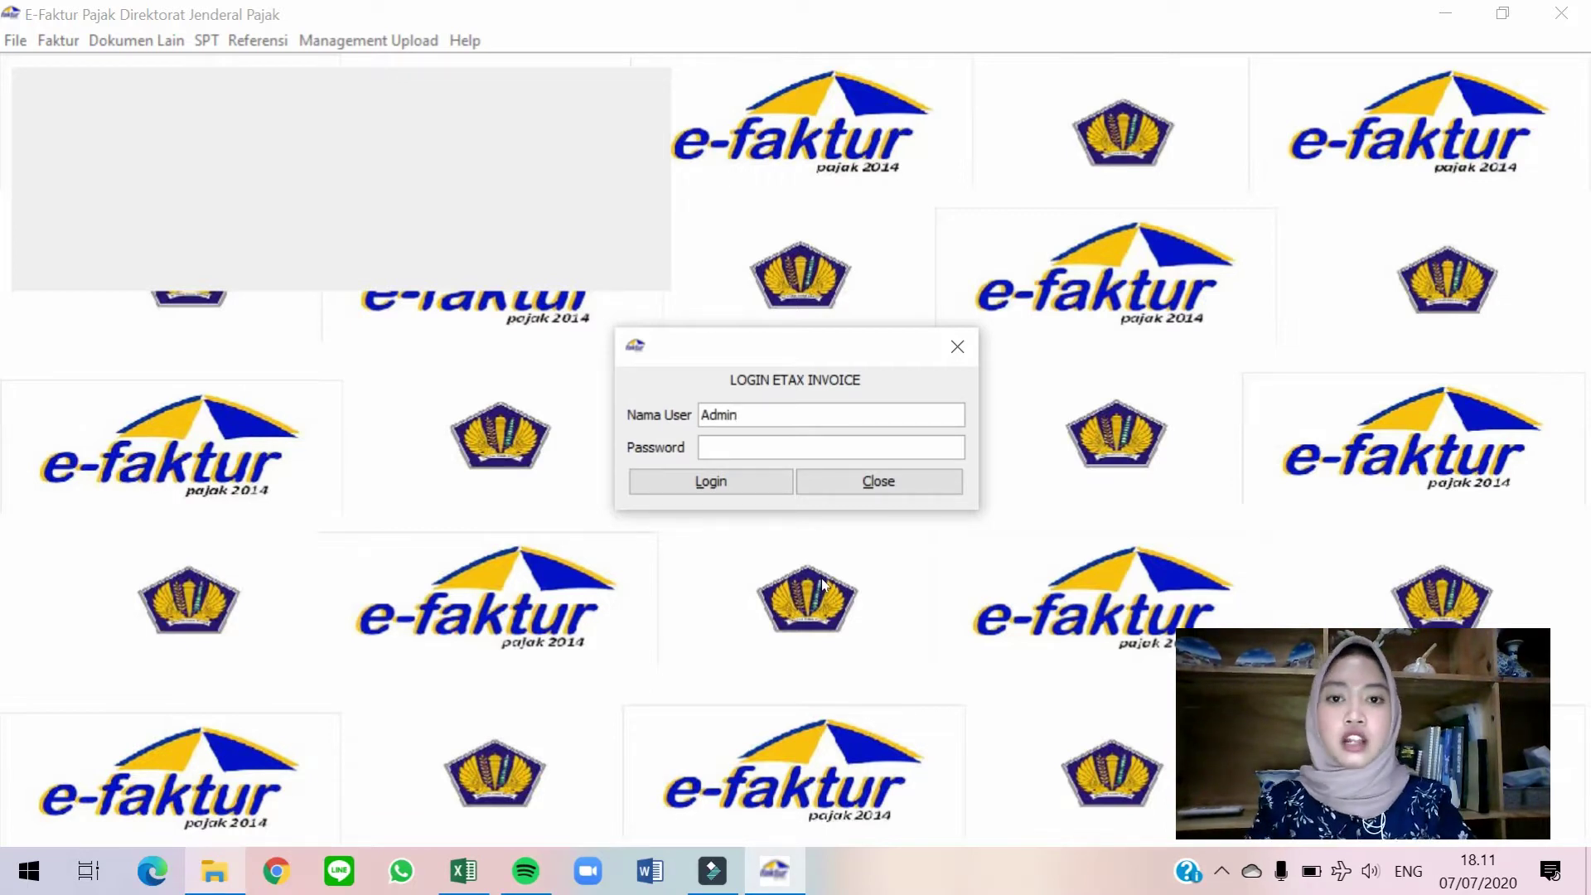
key("Tab")
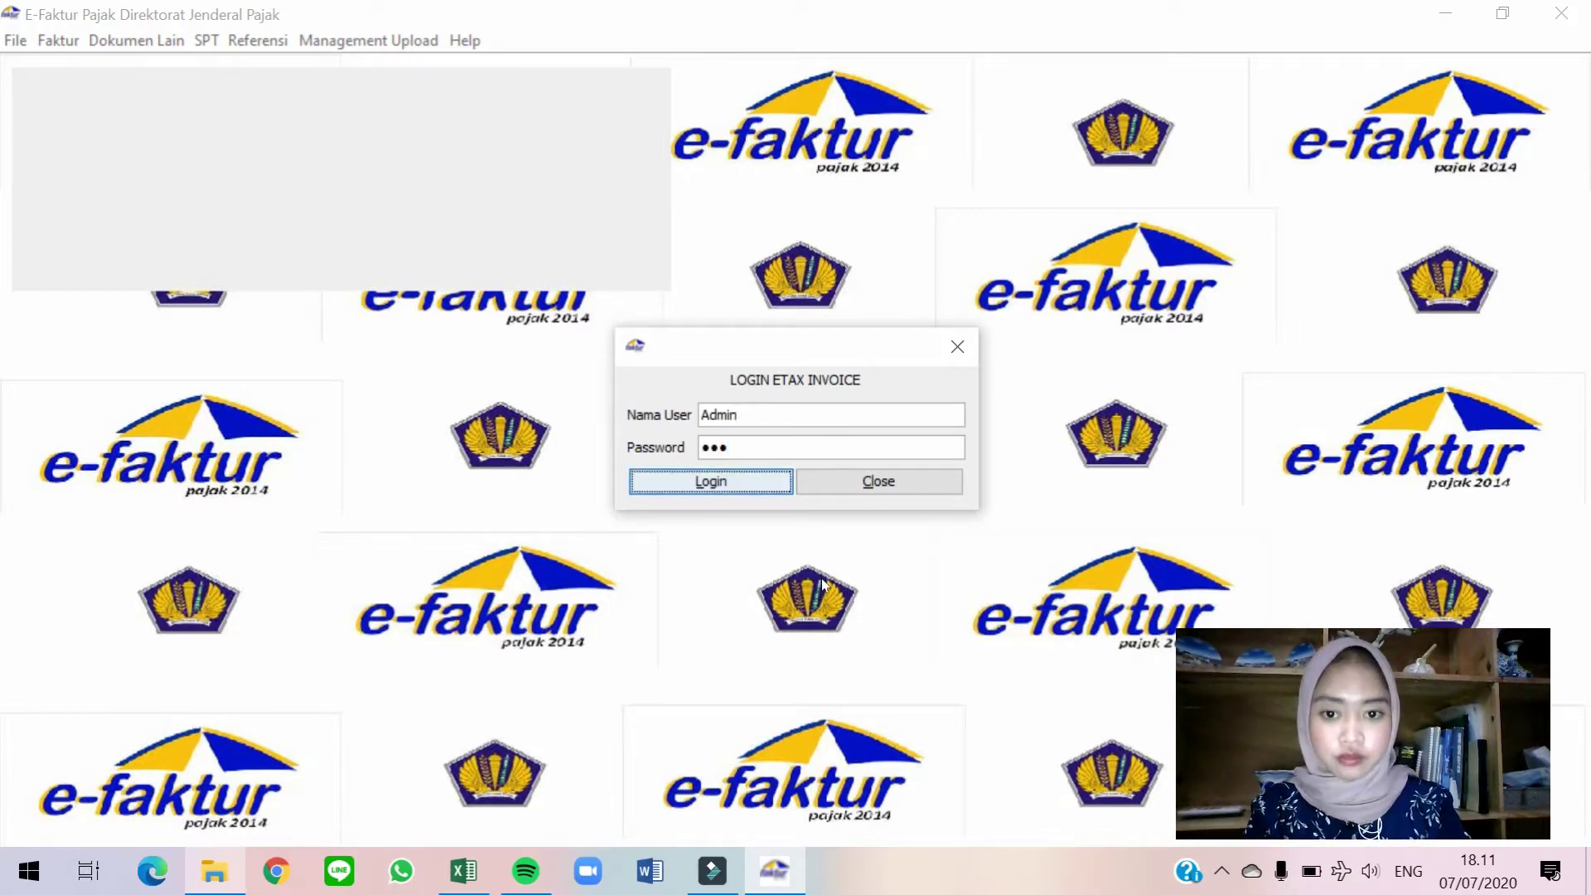
key("Return")
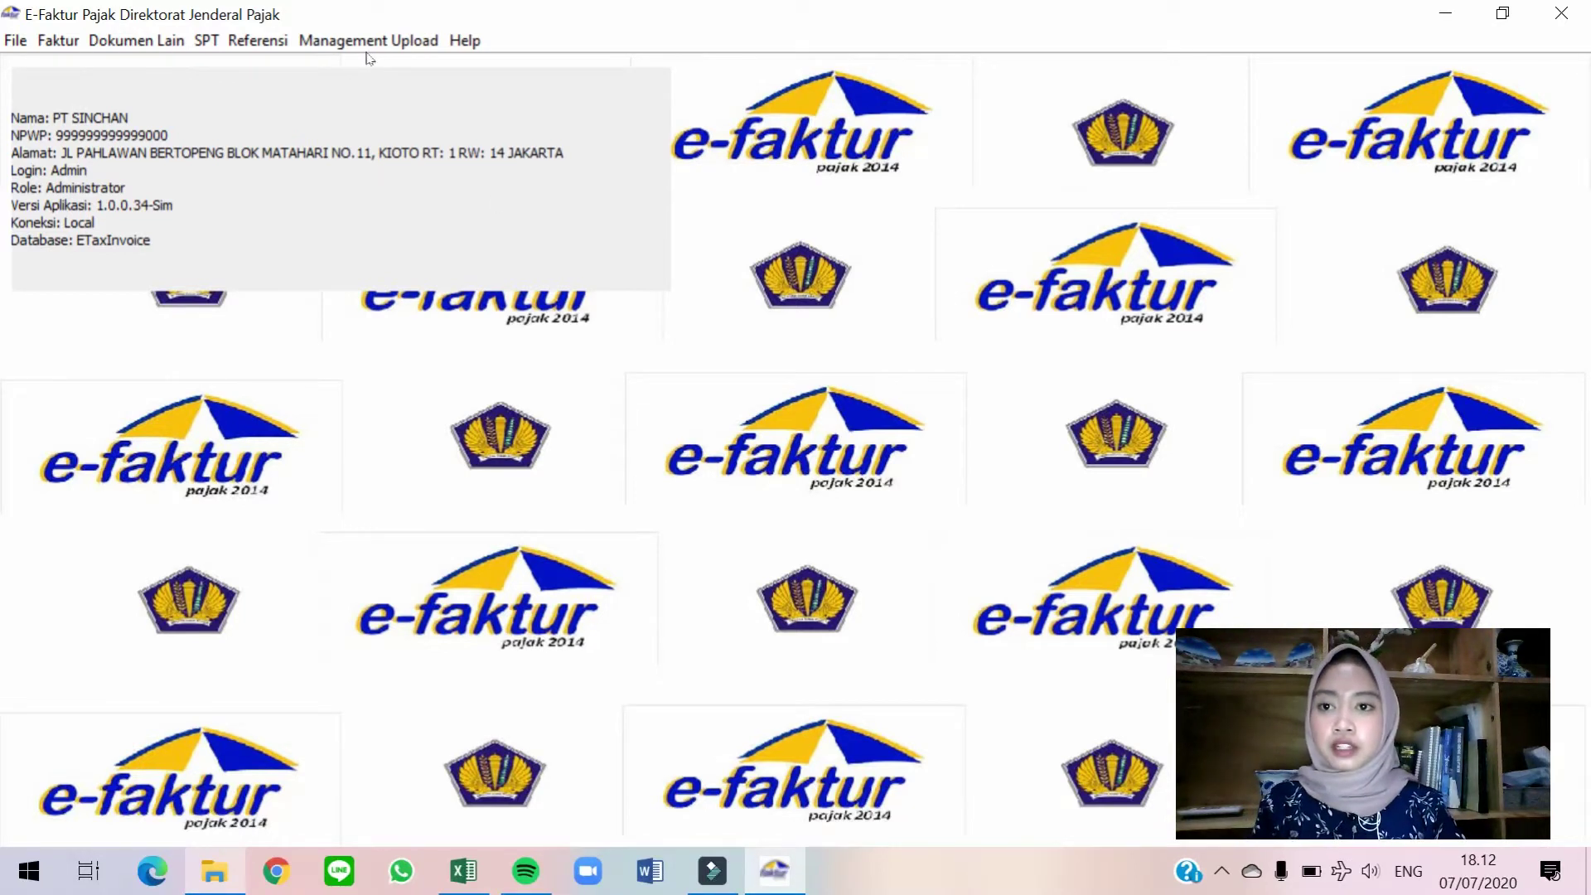
In Profil Alamat PKP, enter the signatory's name and position Manajer Keuangan, then save.
left_click(419, 47)
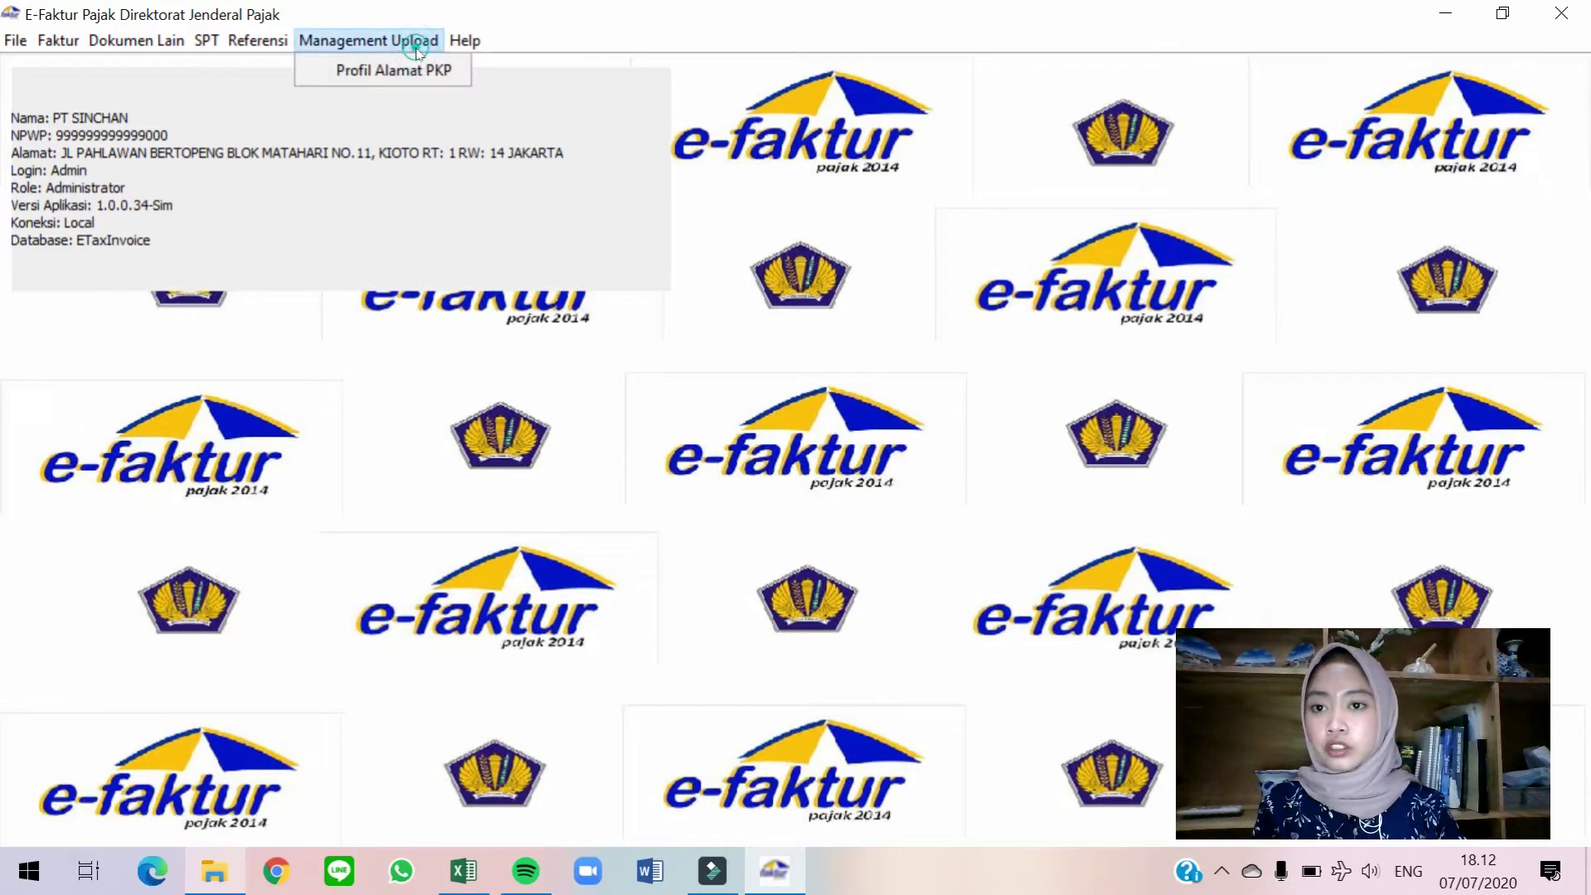
left_click(444, 79)
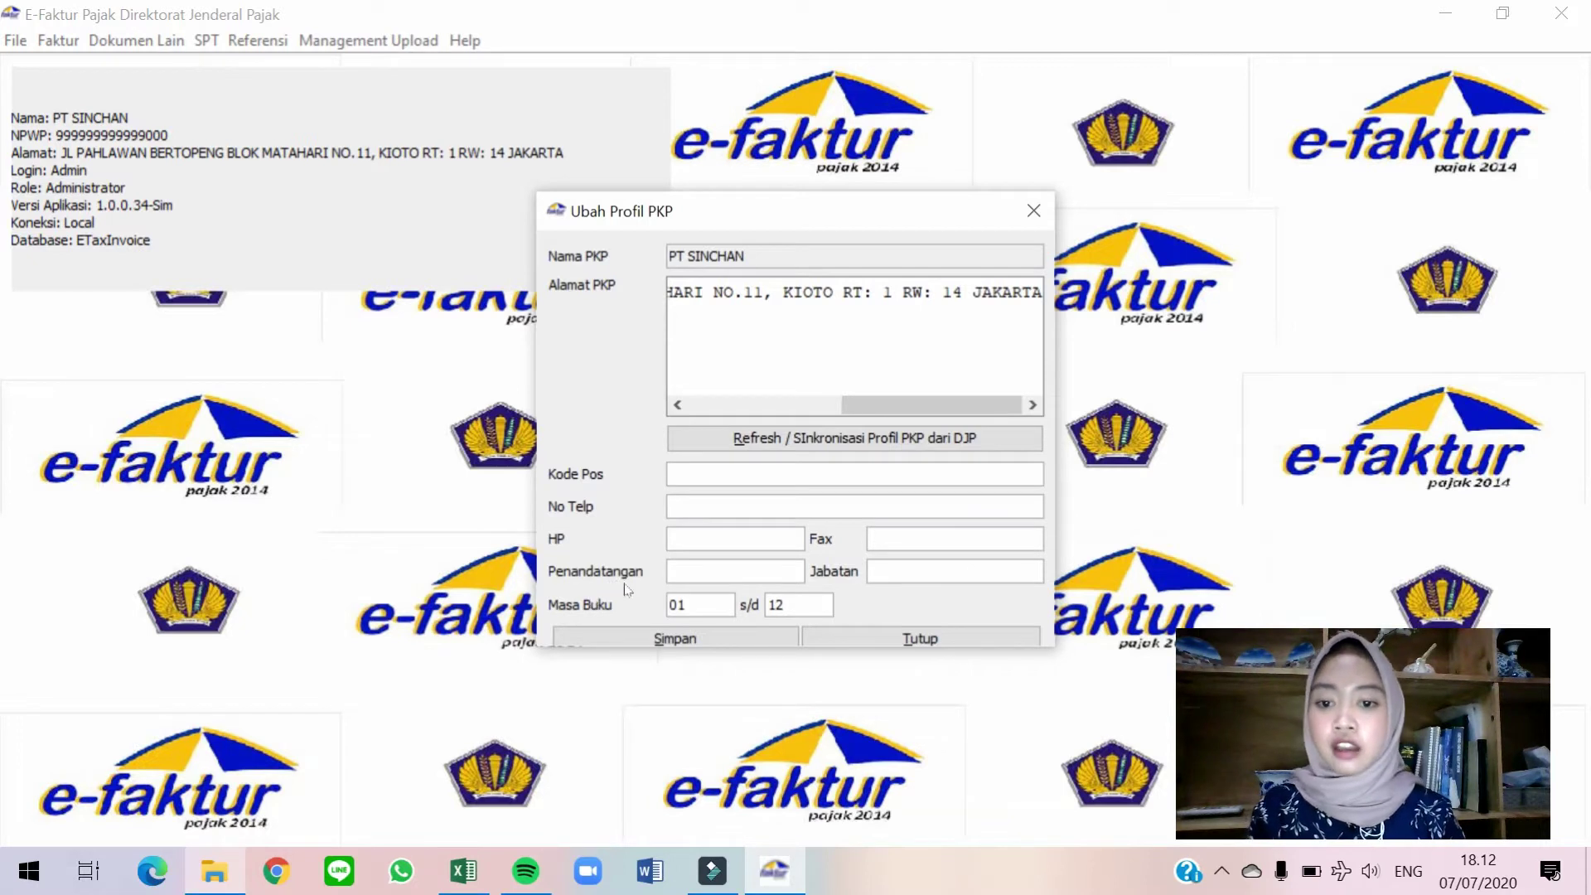
left_click(689, 573)
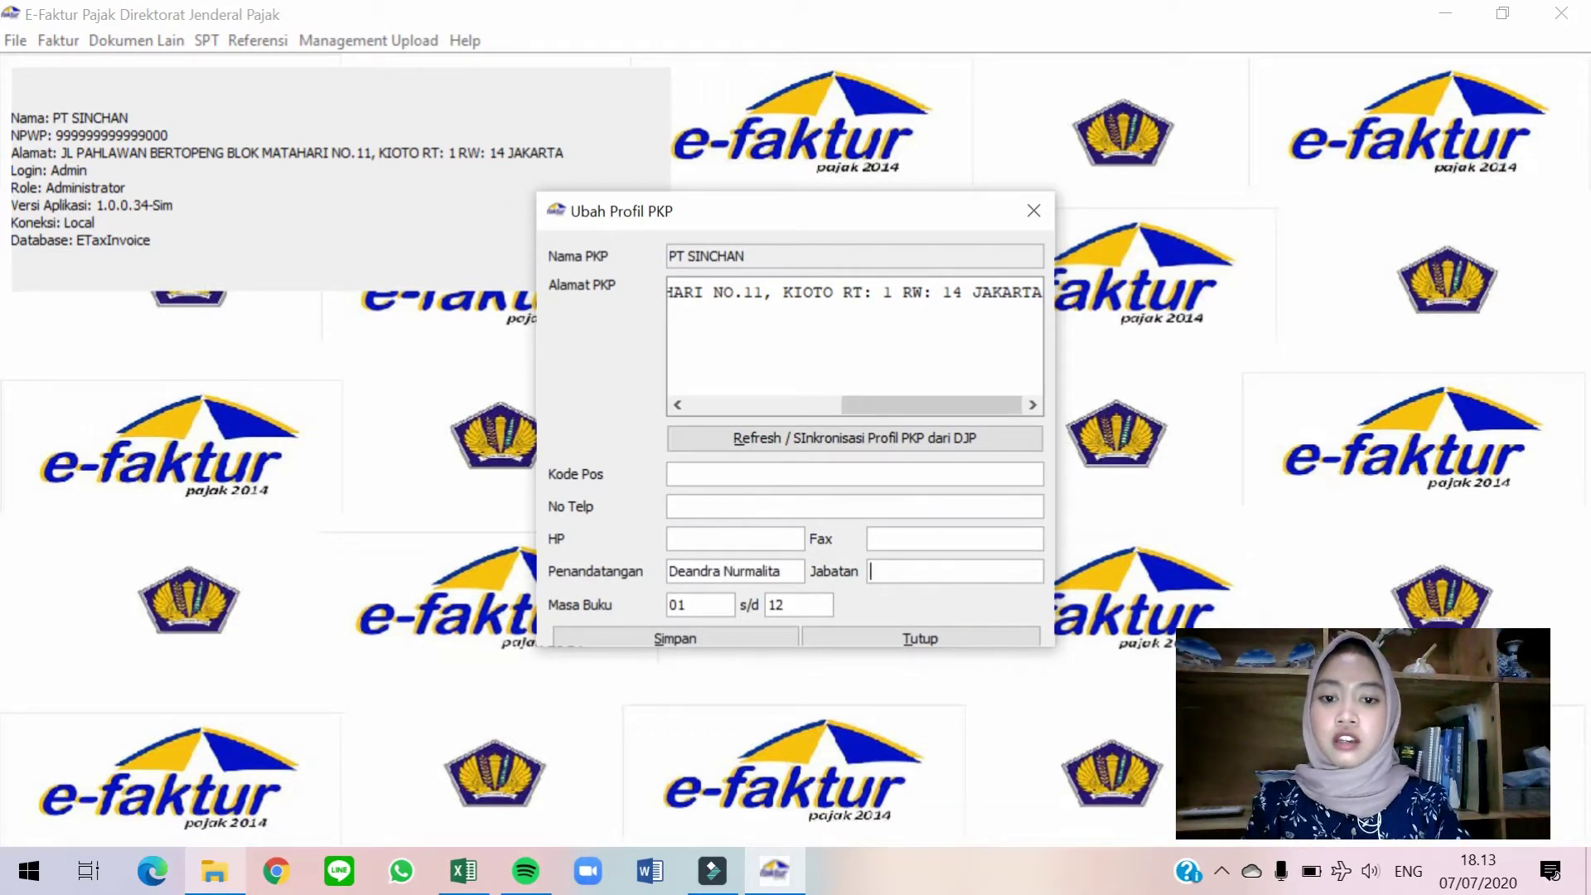
type("Manja")
key("BackSpace")
key("BackSpace")
type("ajer Keuangan")
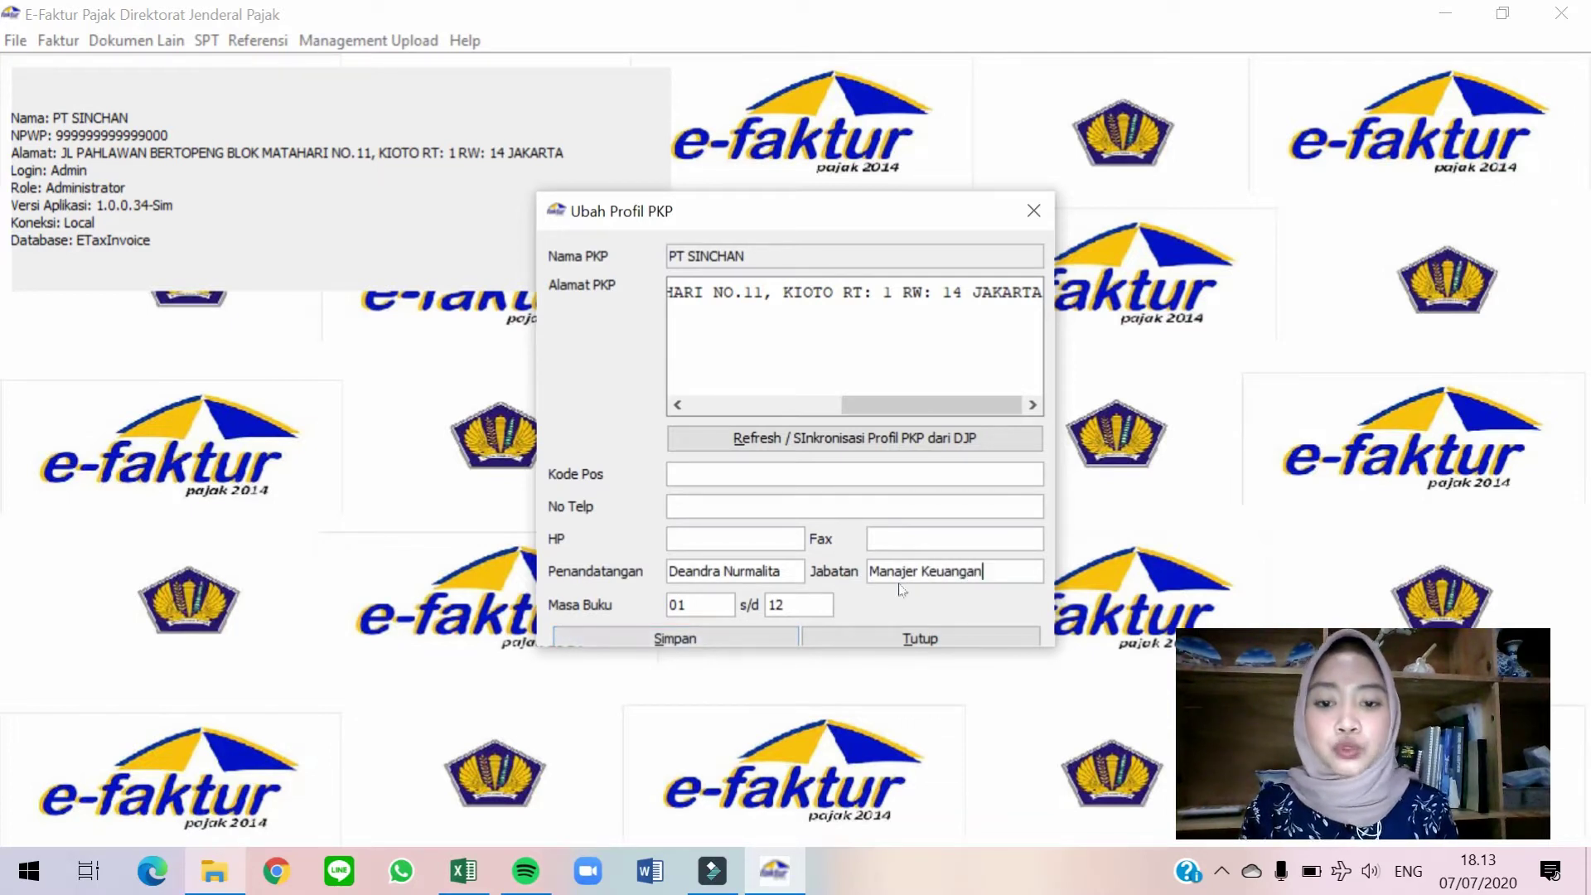
left_click(676, 642)
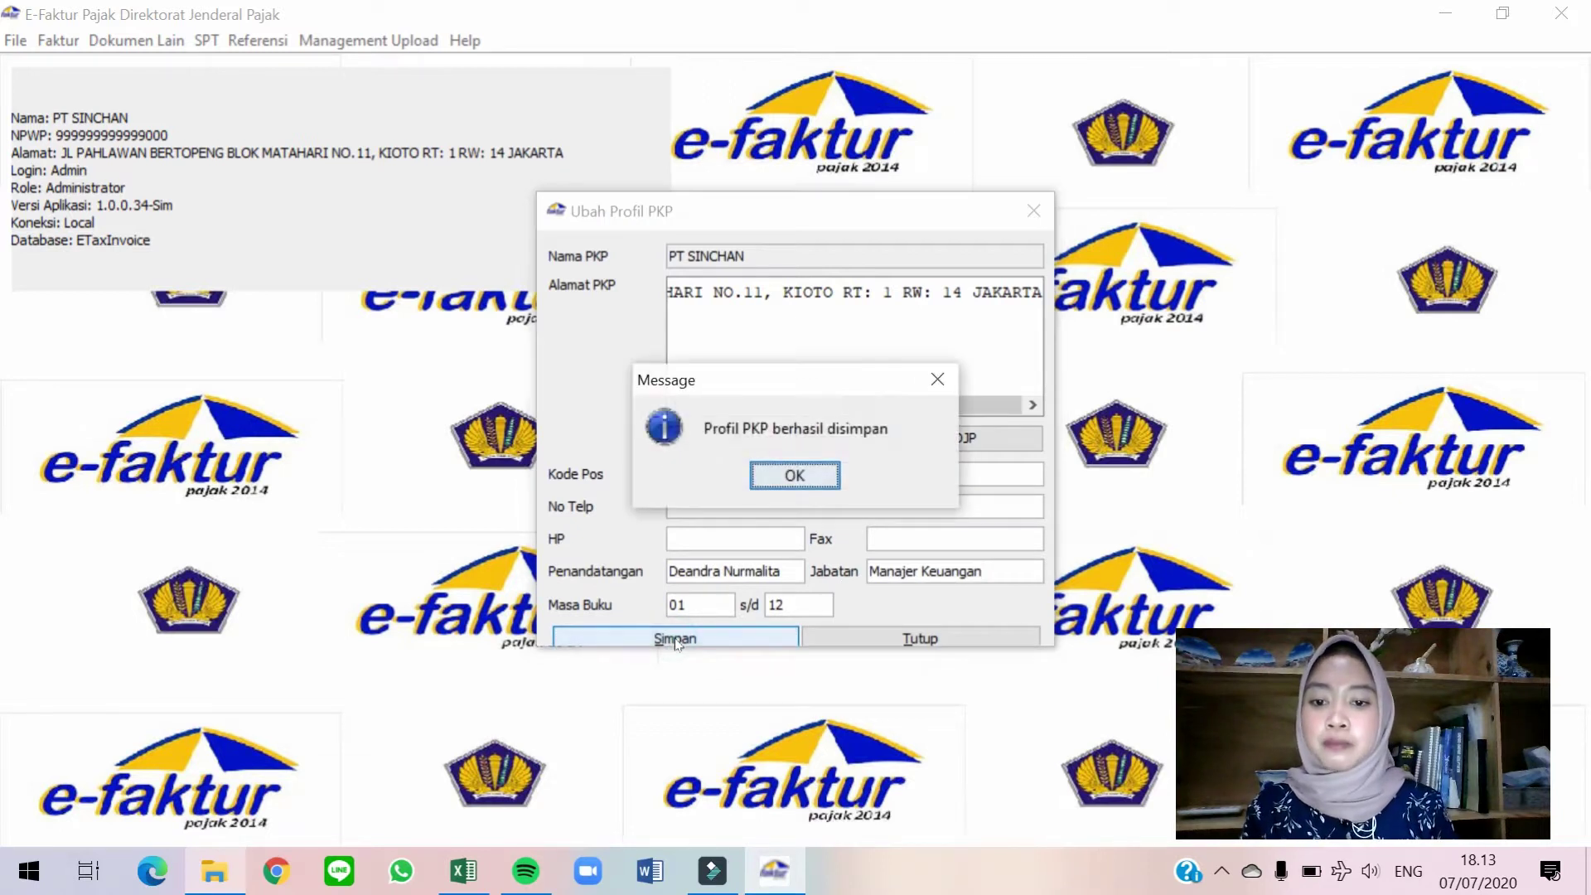
left_click(834, 471)
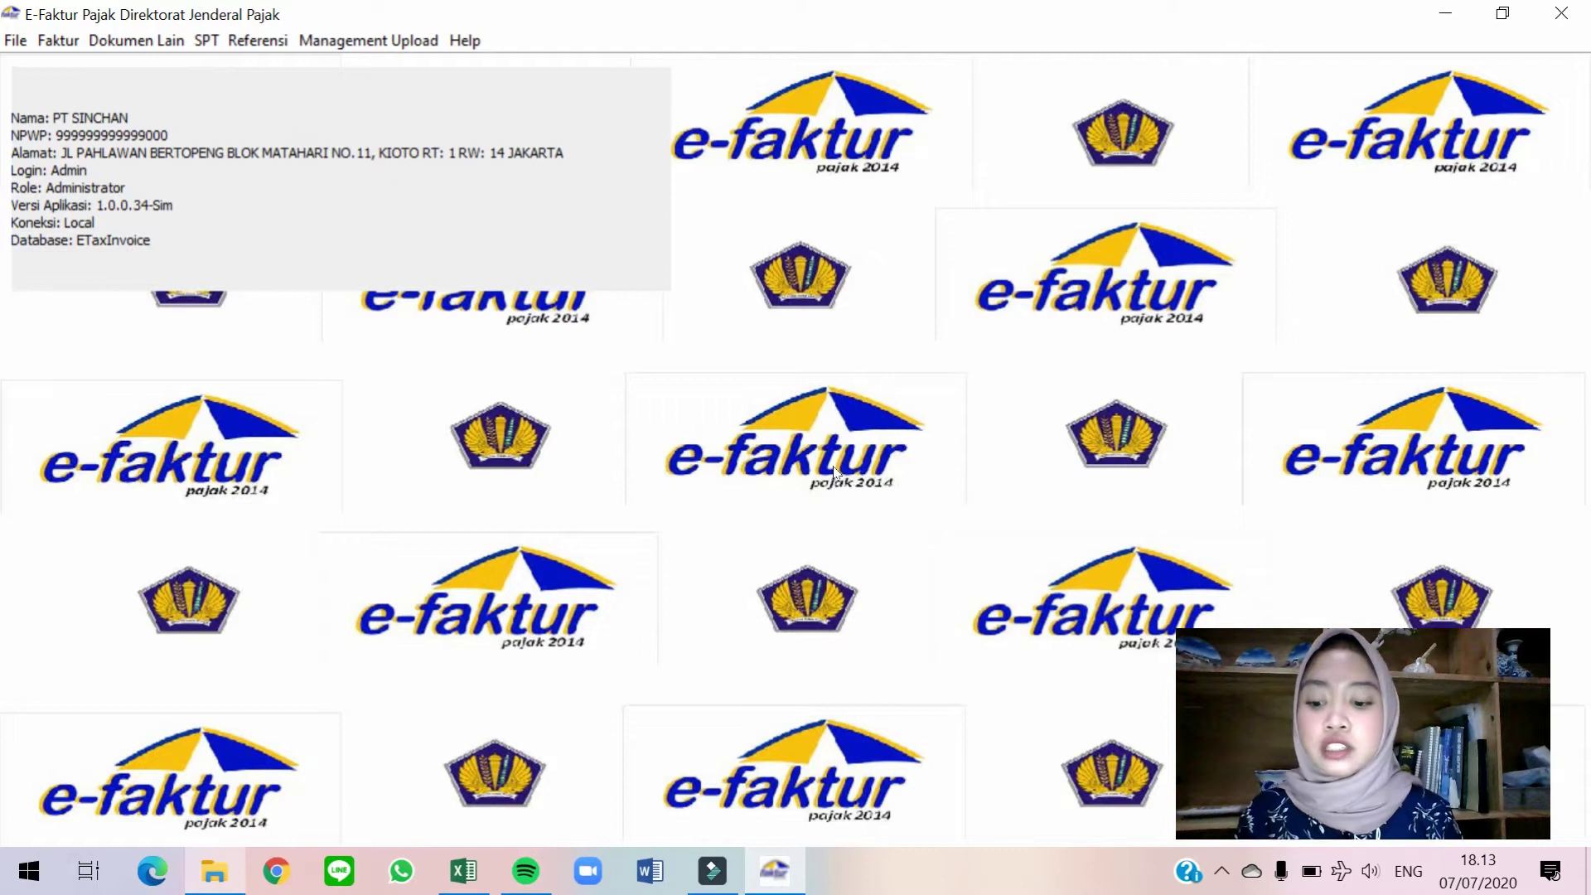
Snap e-Faktur to the right half with the PPN UTS buat youtube workbook on the left.
key("super+Right")
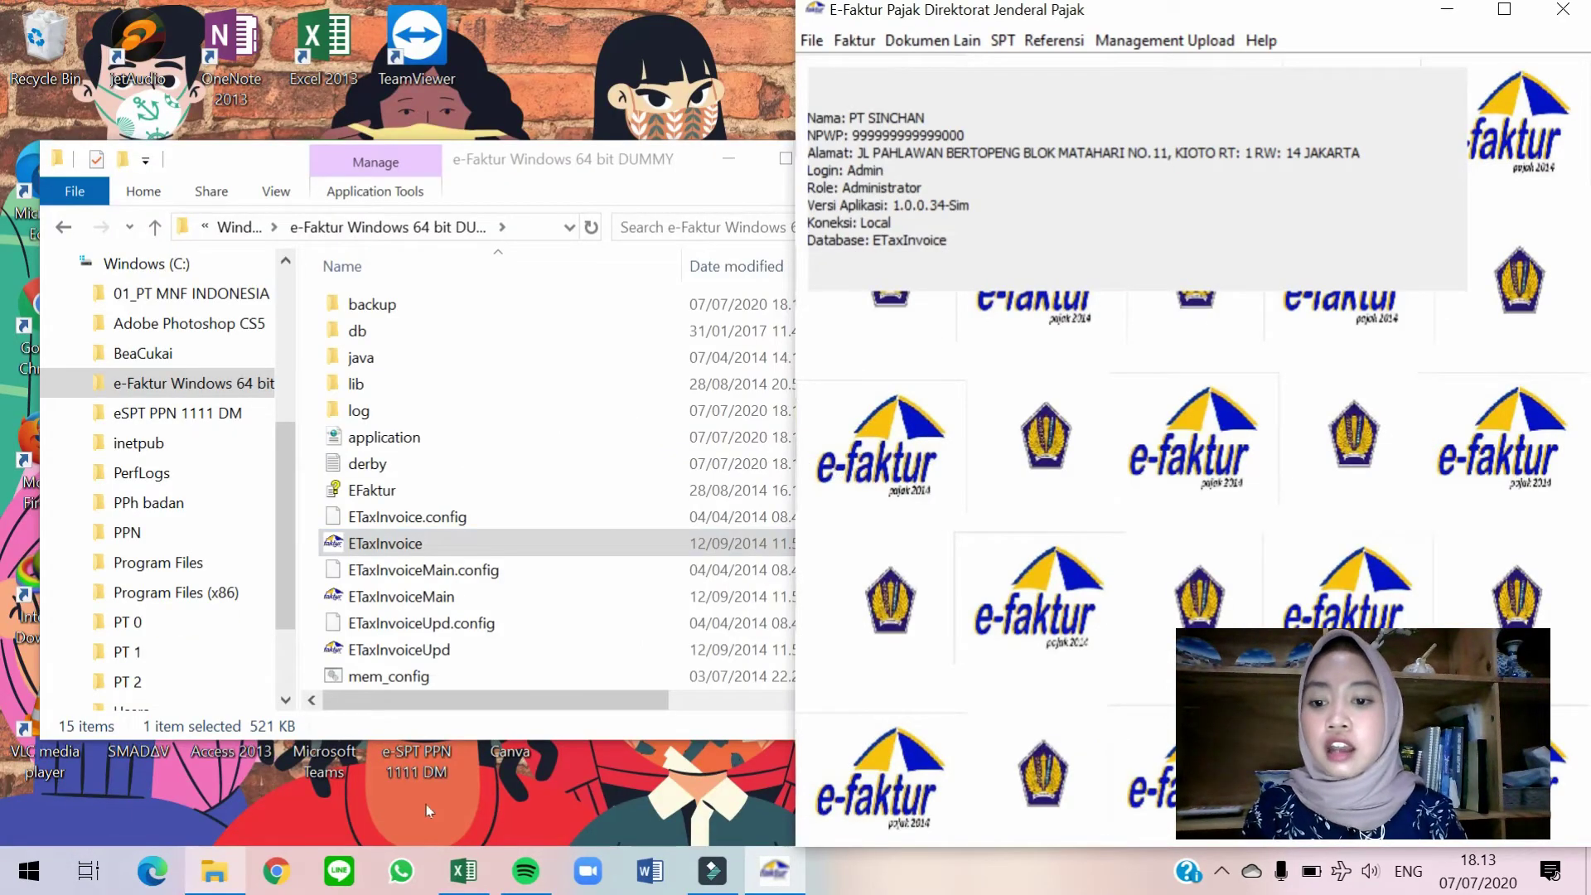
left_click(461, 872)
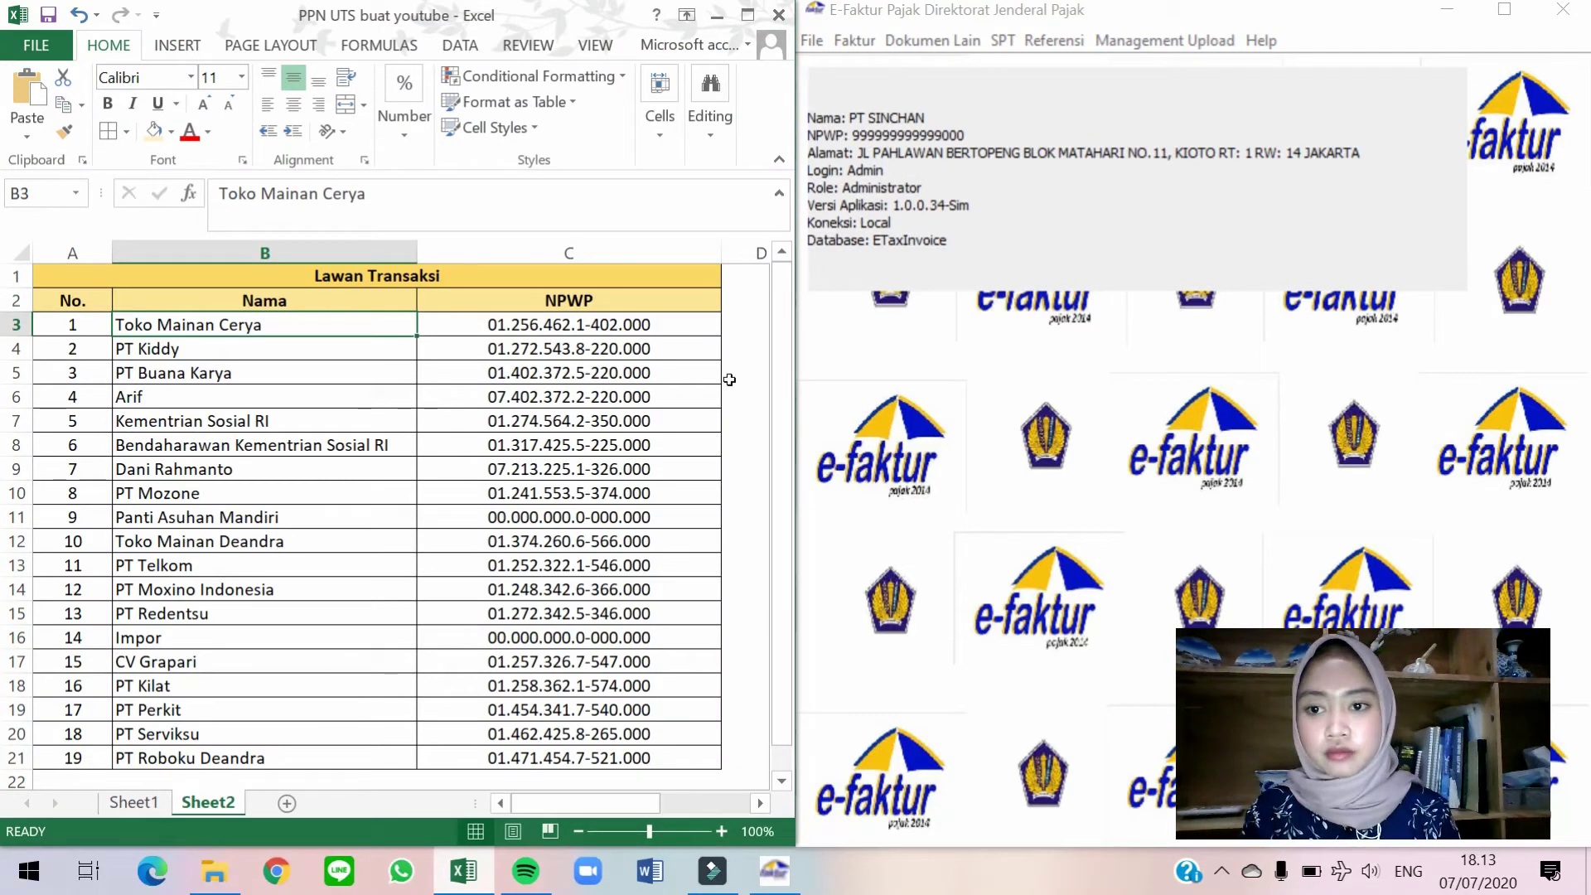
left_click(1061, 308)
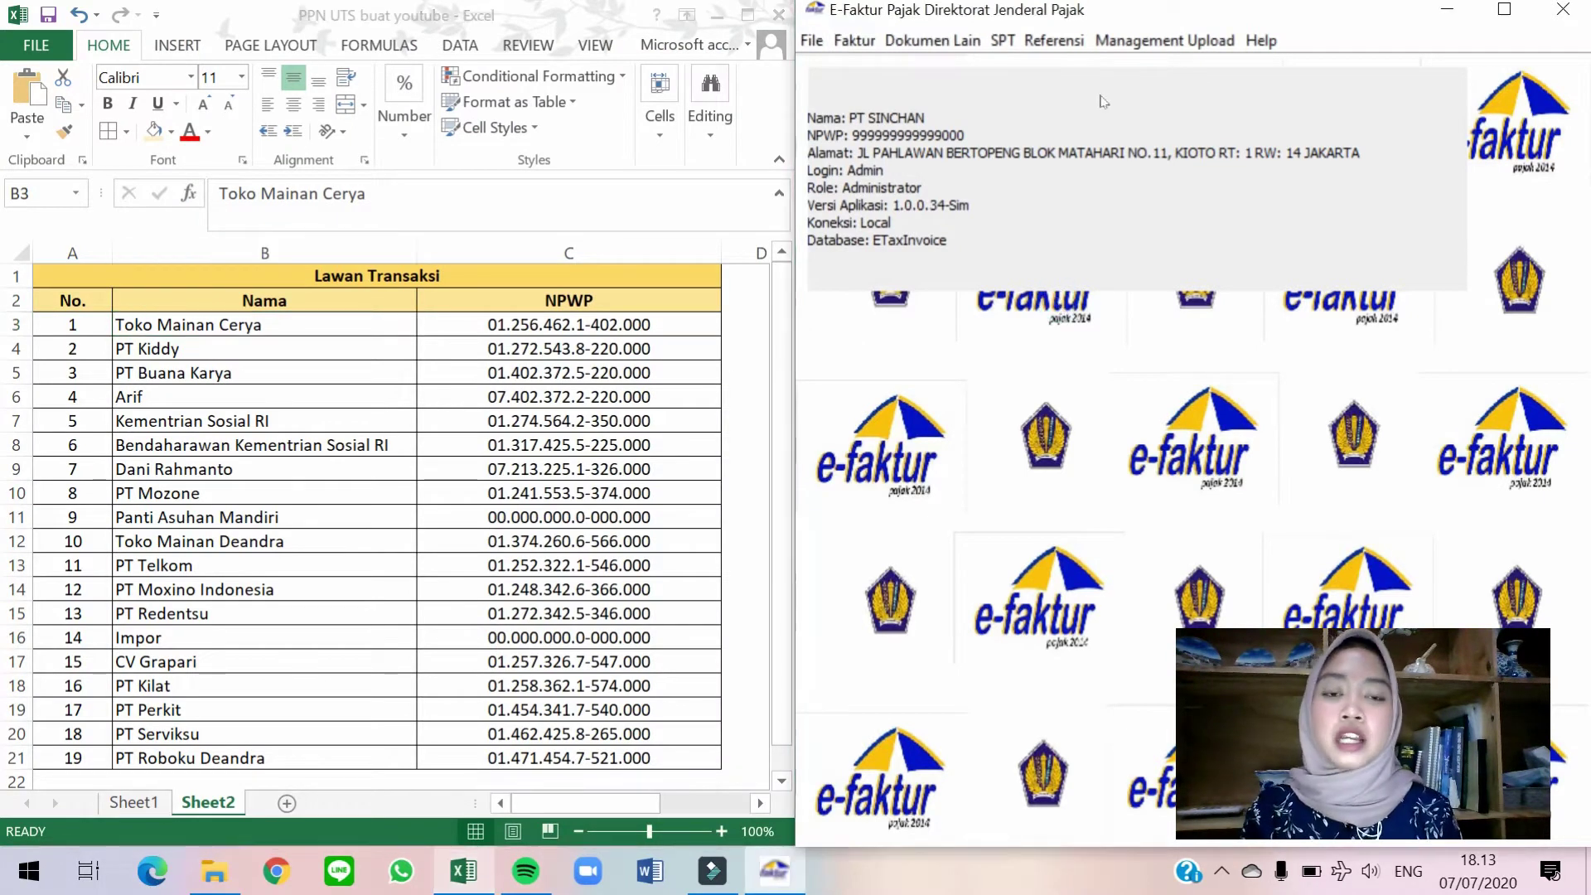
left_click(1071, 51)
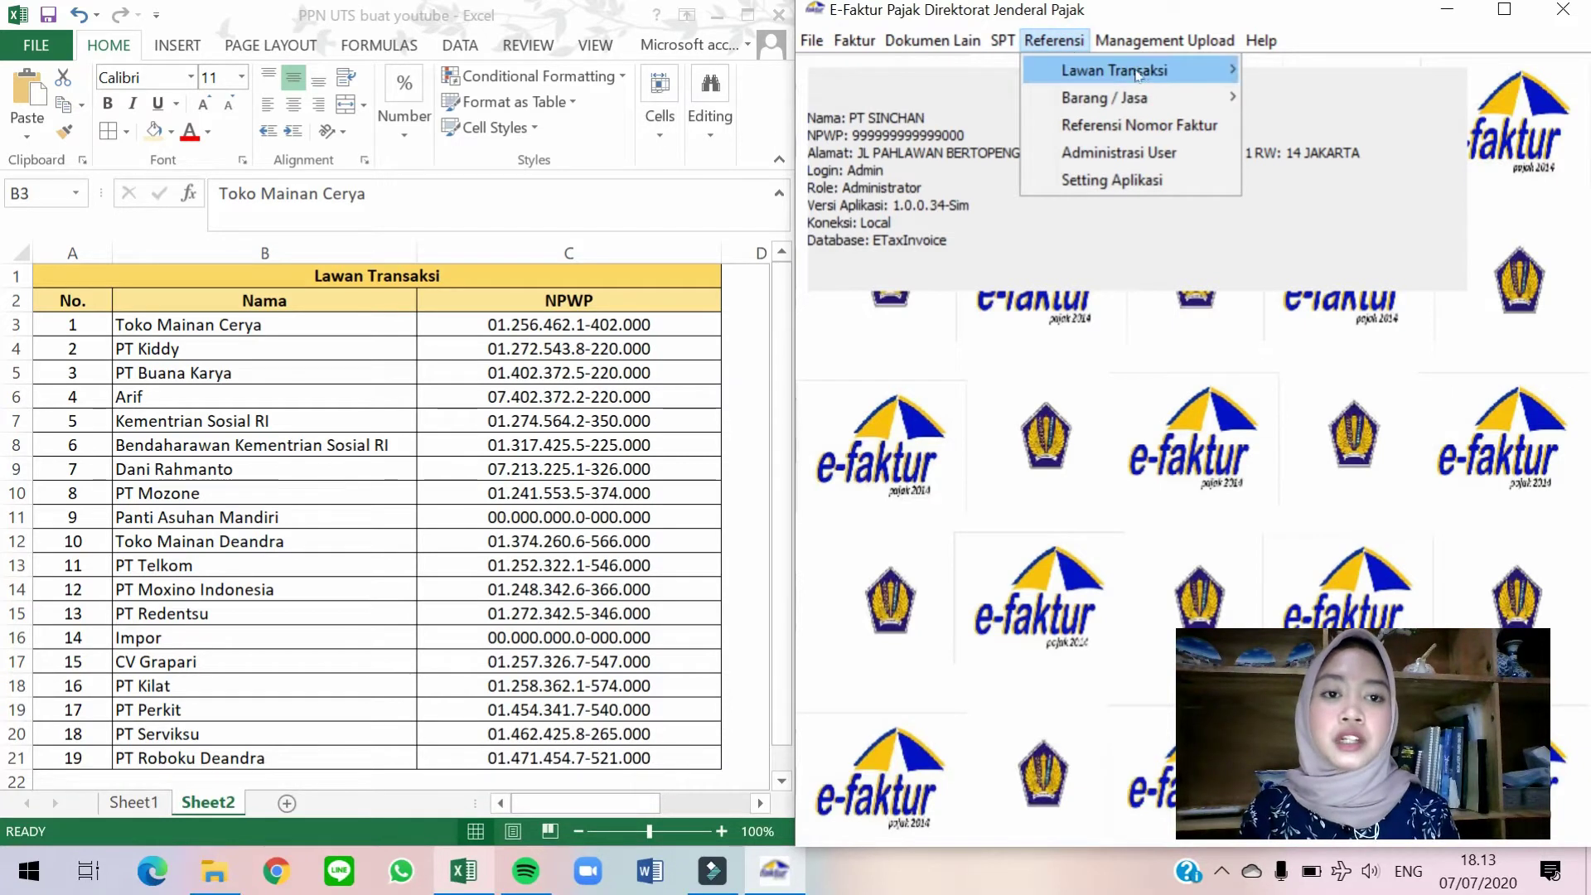
mouse_move(1145, 73)
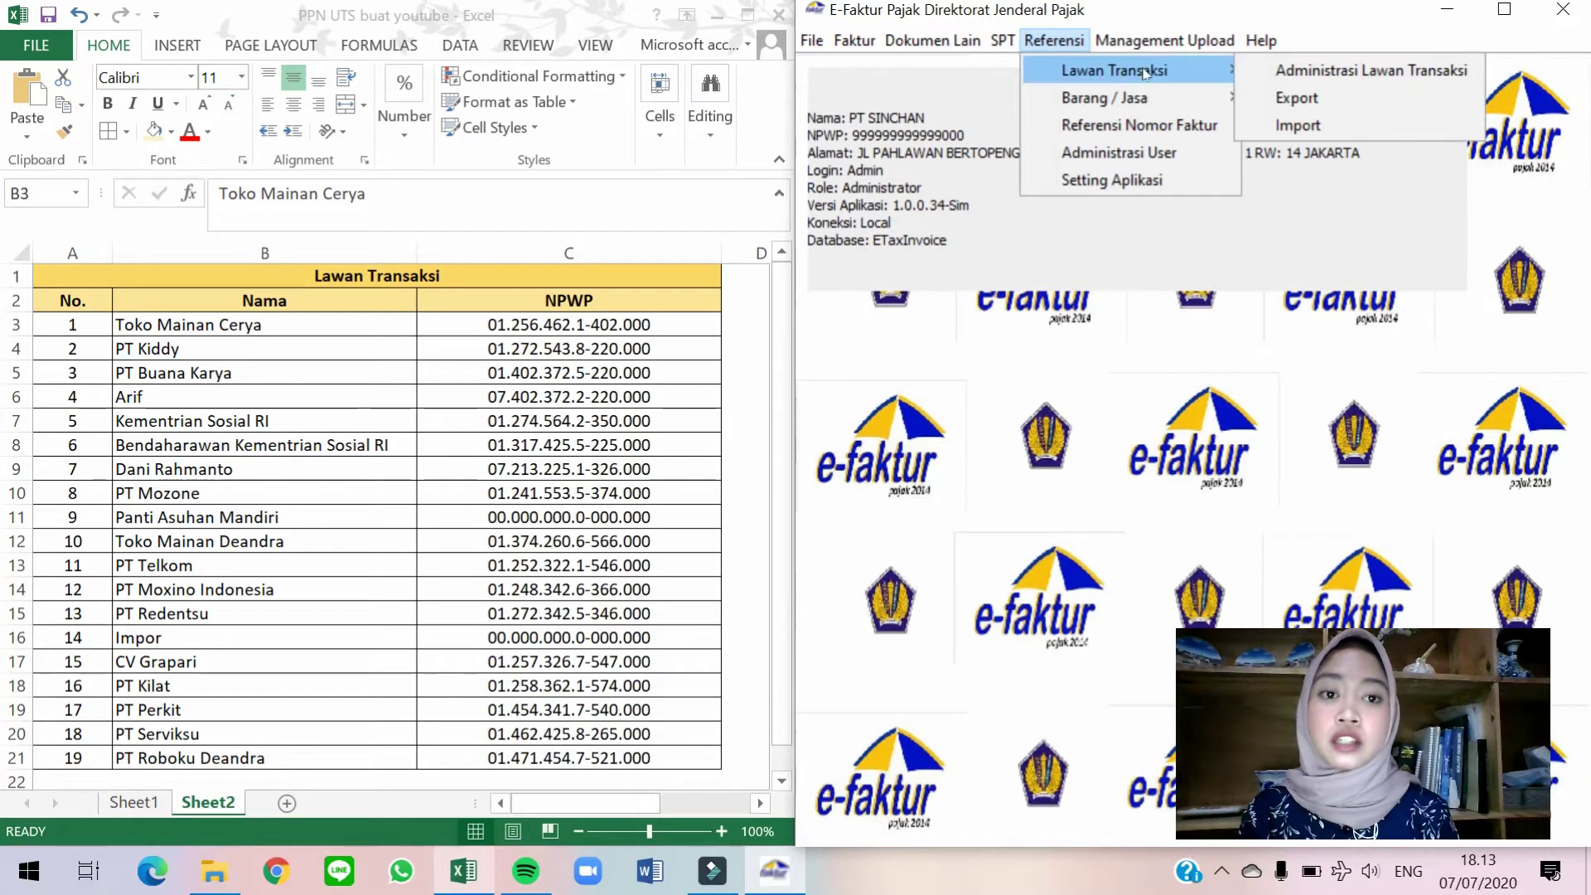
Start a new Lawan Transaksi entry and paste the first NPWP copied from Excel cell C3.
left_click(1335, 73)
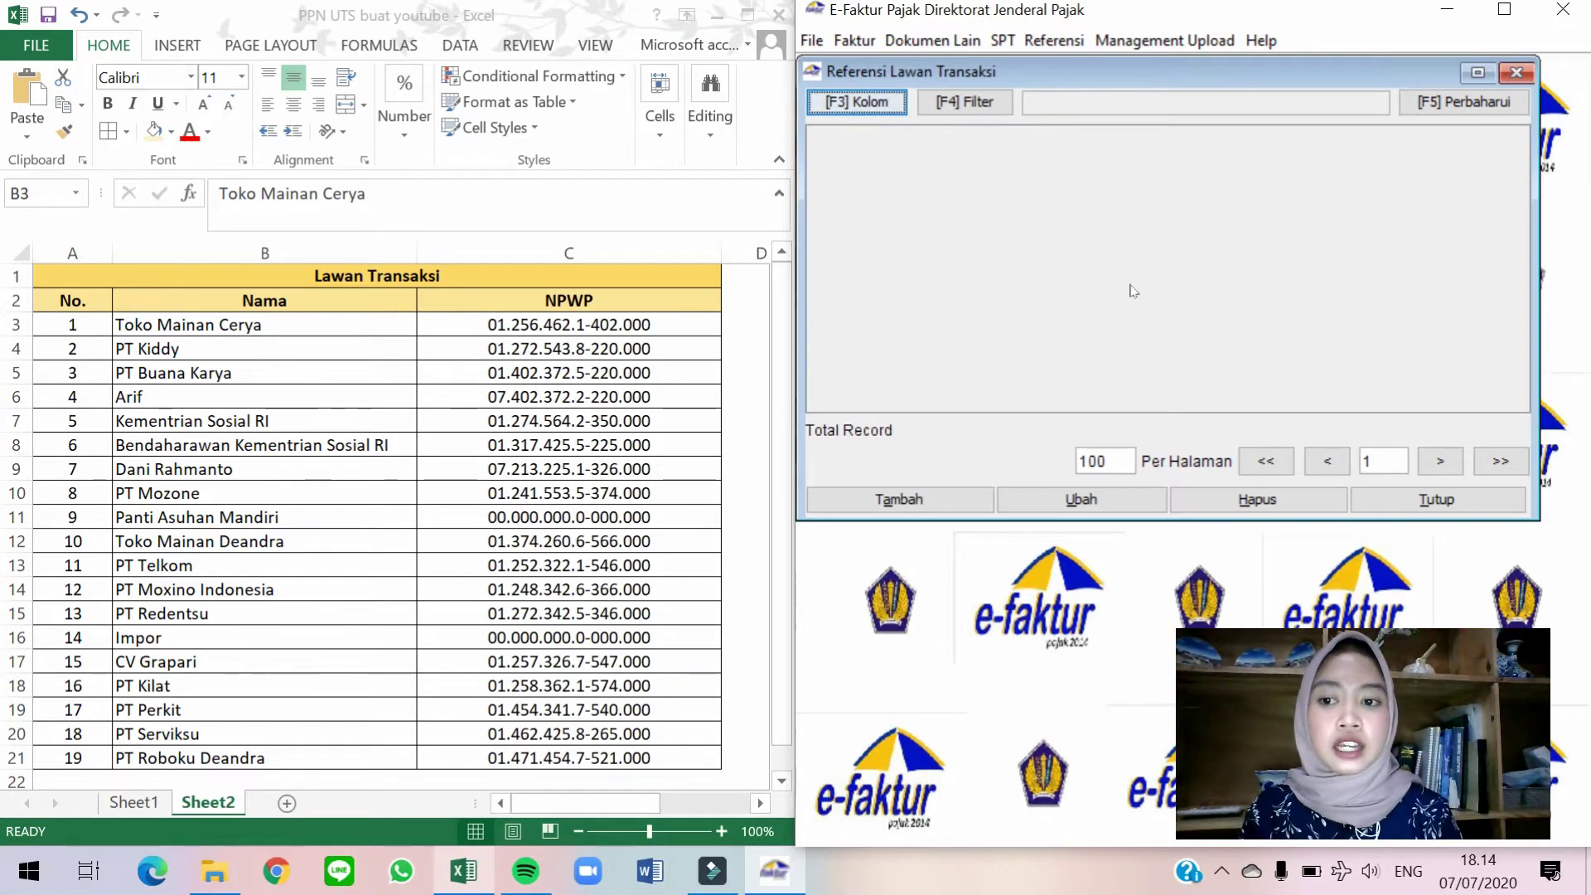
left_click(912, 501)
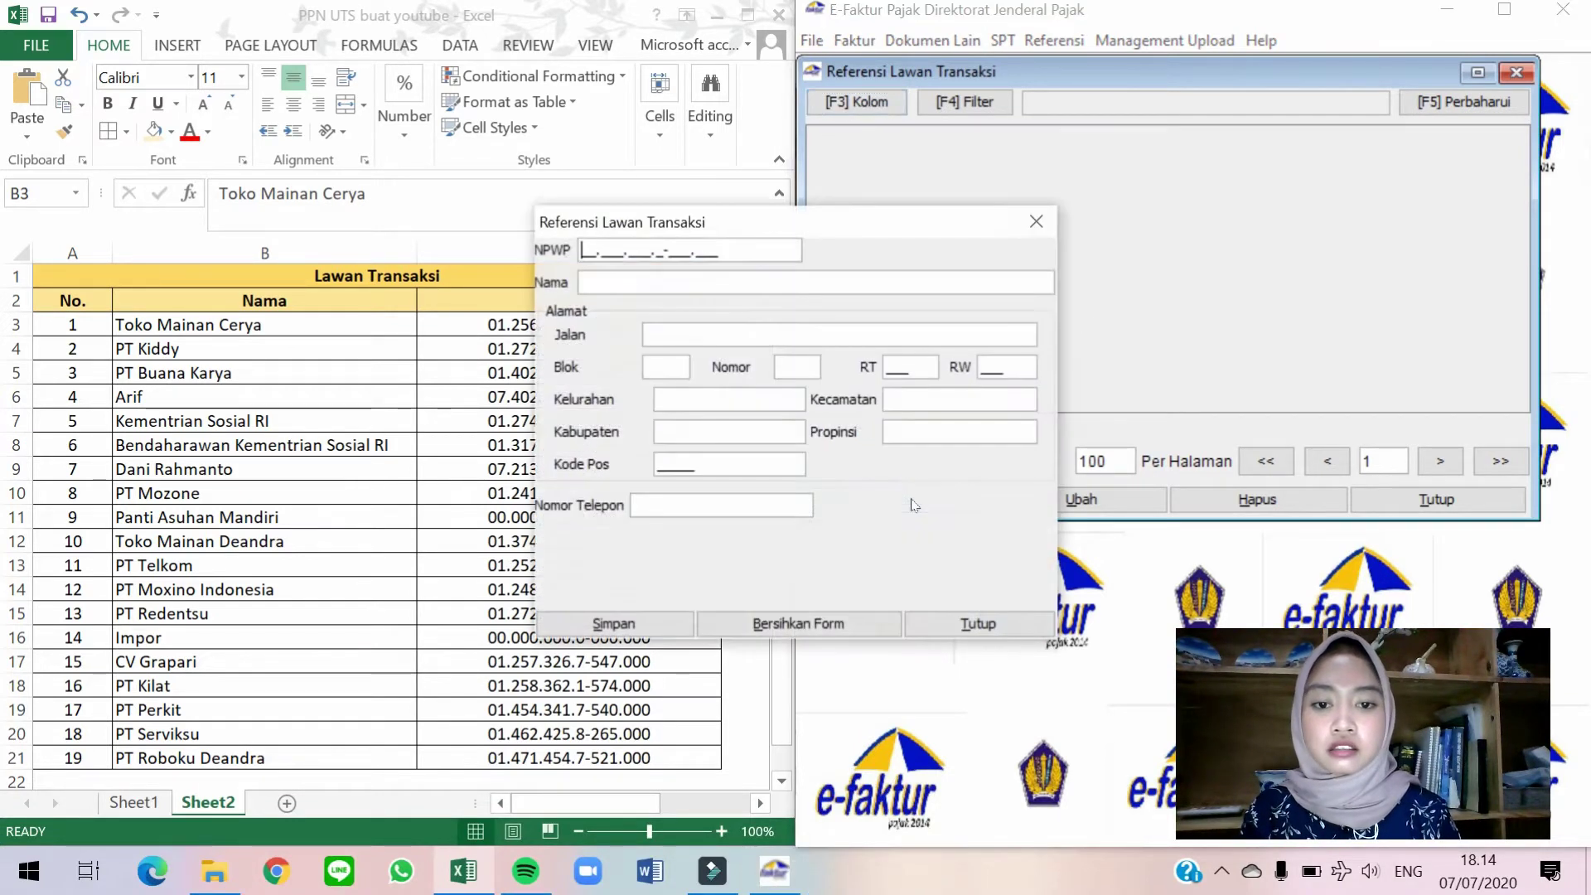
left_click_drag(842, 226, 1140, 168)
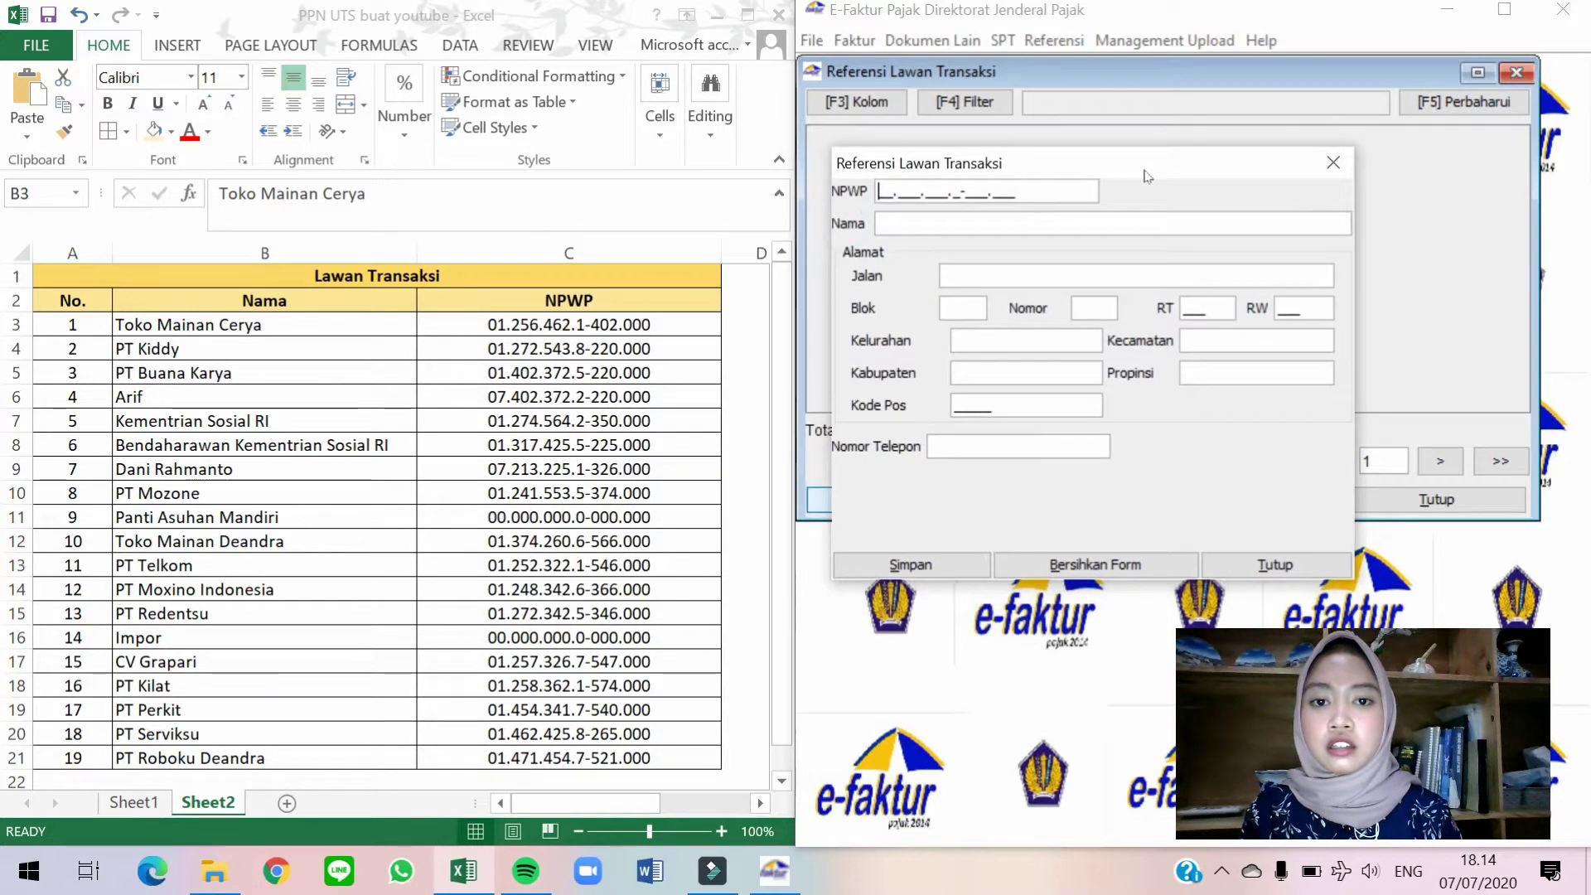
left_click(602, 322)
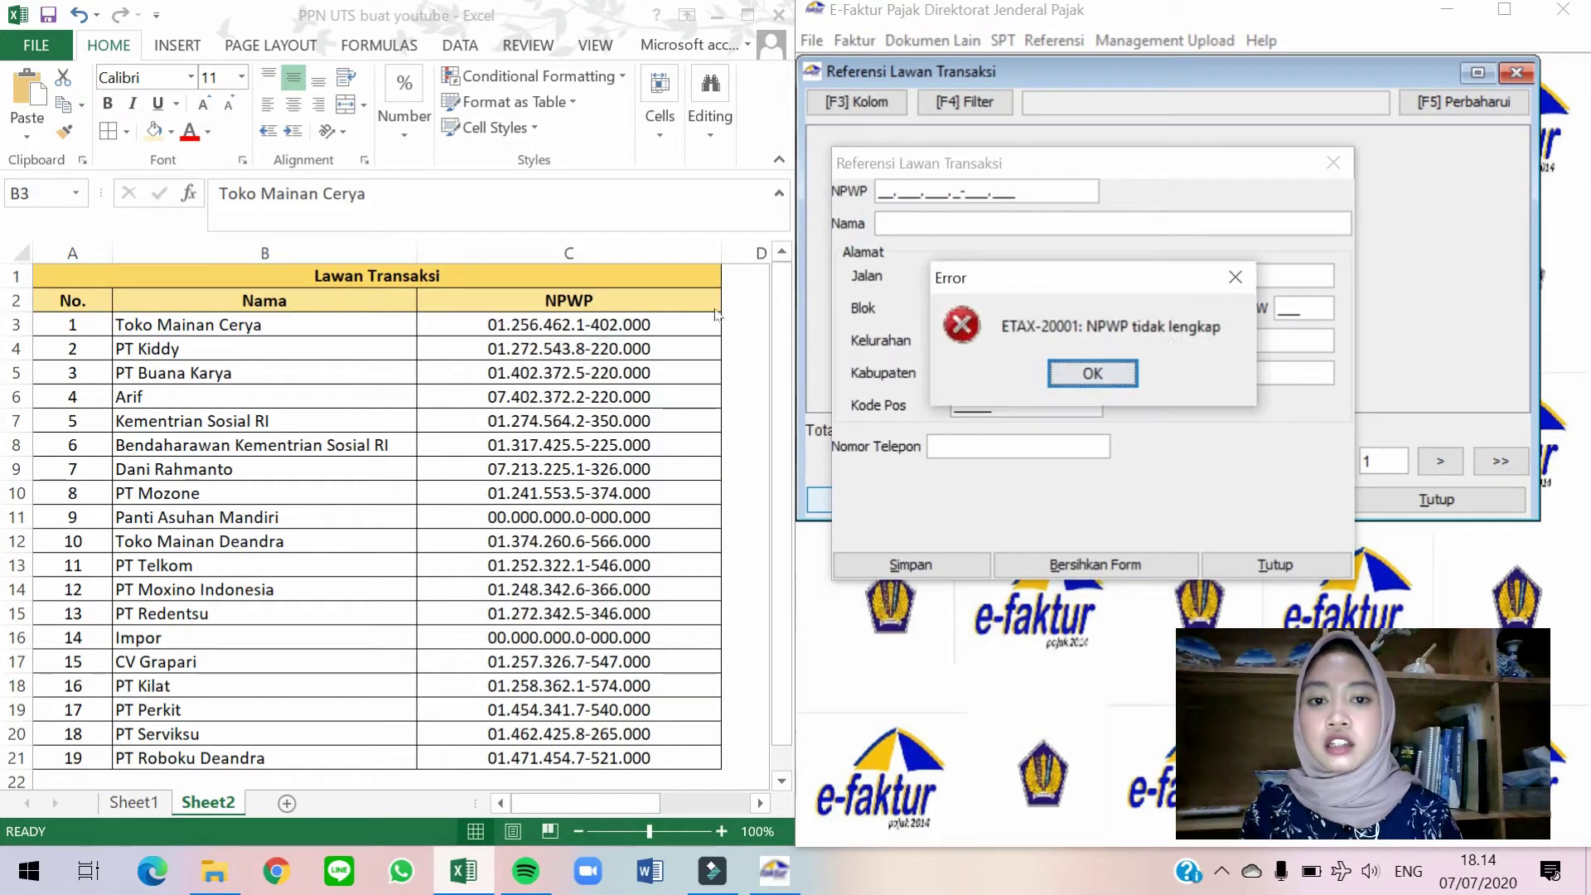
left_click(663, 314)
left_click(660, 314)
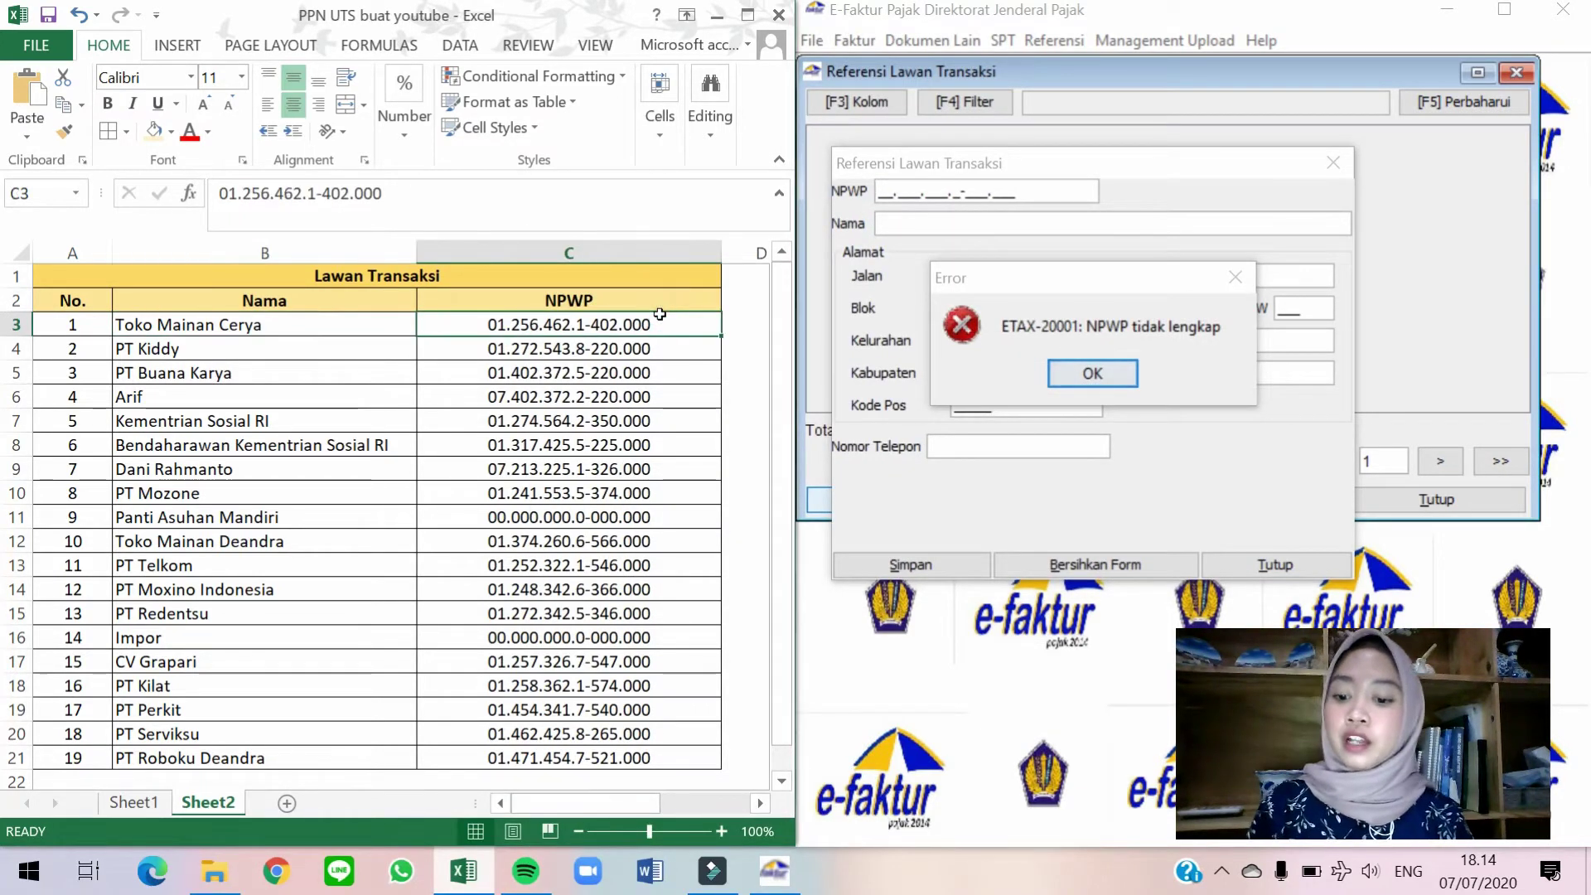
key("ctrl+c")
left_click(1125, 370)
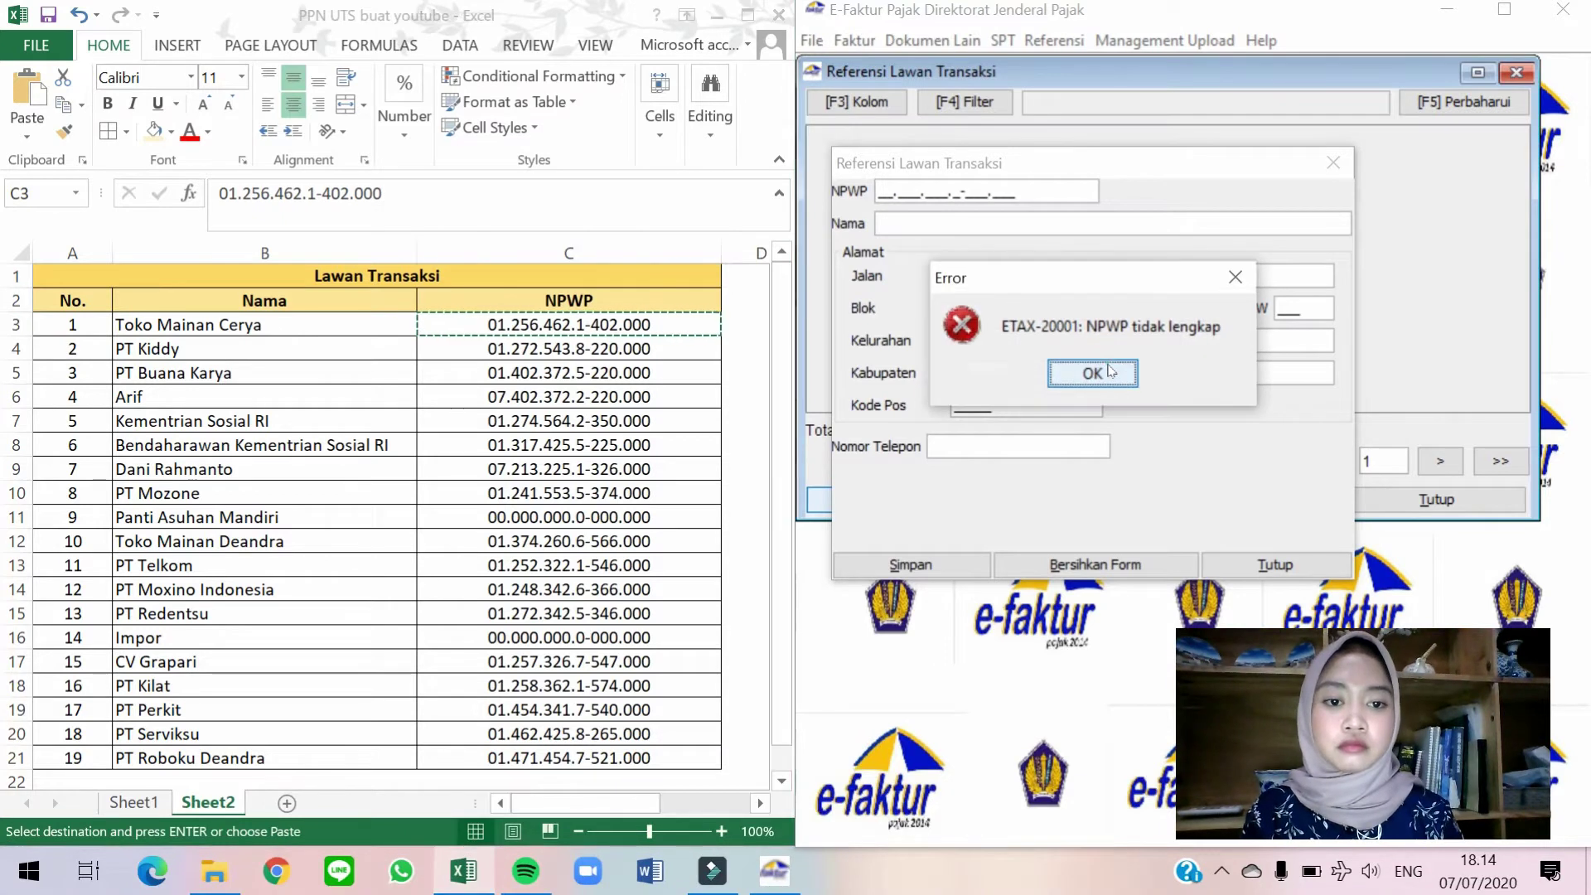
left_click(1126, 371)
left_click(881, 191)
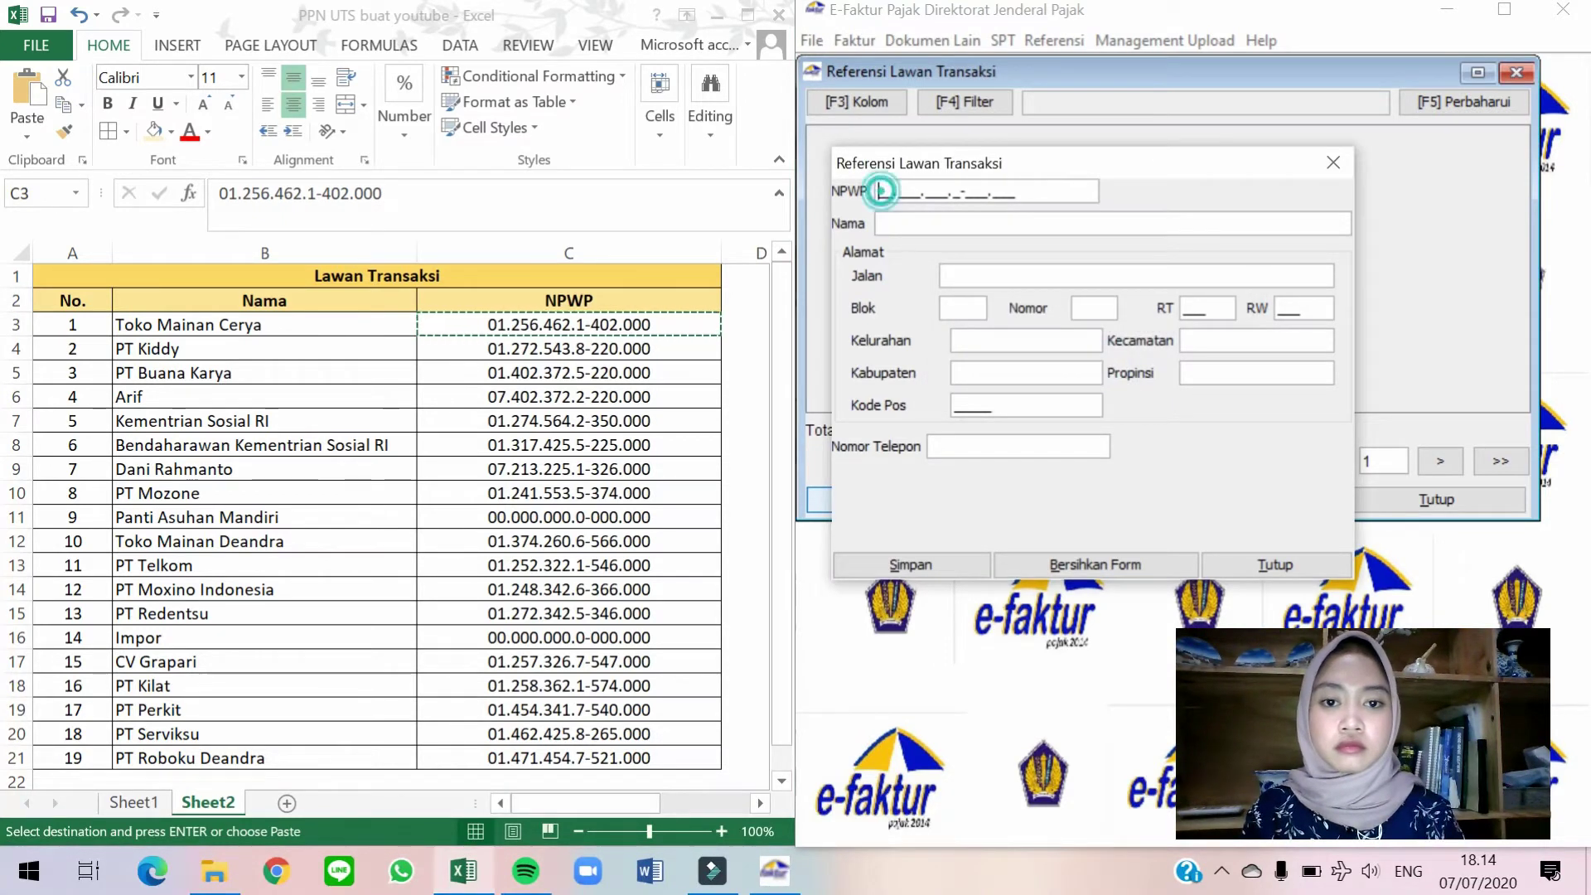
key("ctrl+v")
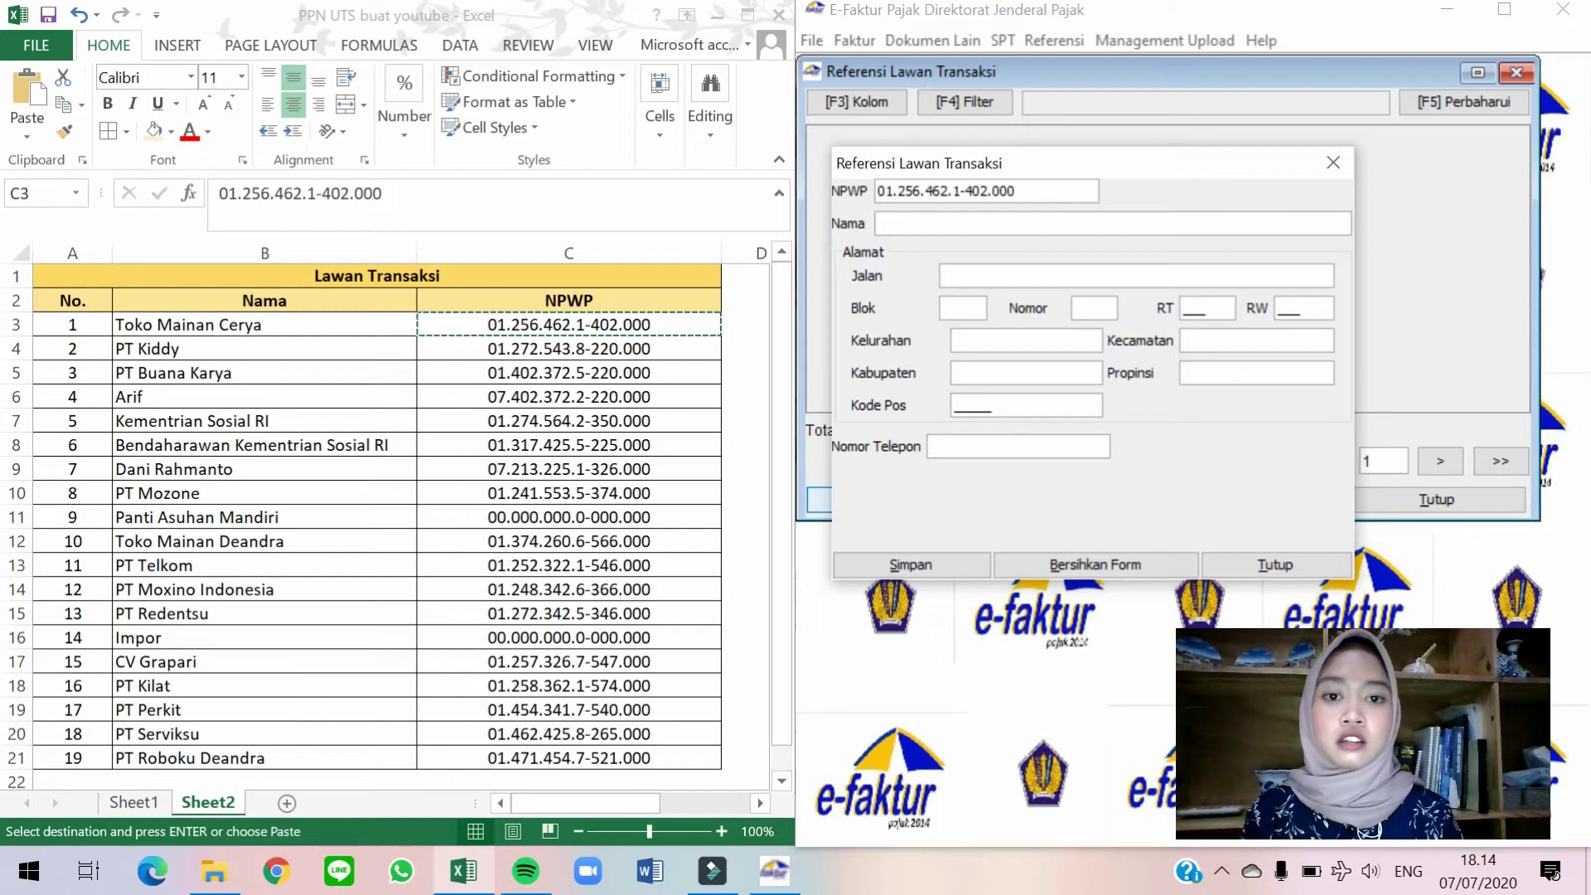
Copy the name Toko Mainan Cerya from cell B3 into the counterparty name field.
left_click(298, 319)
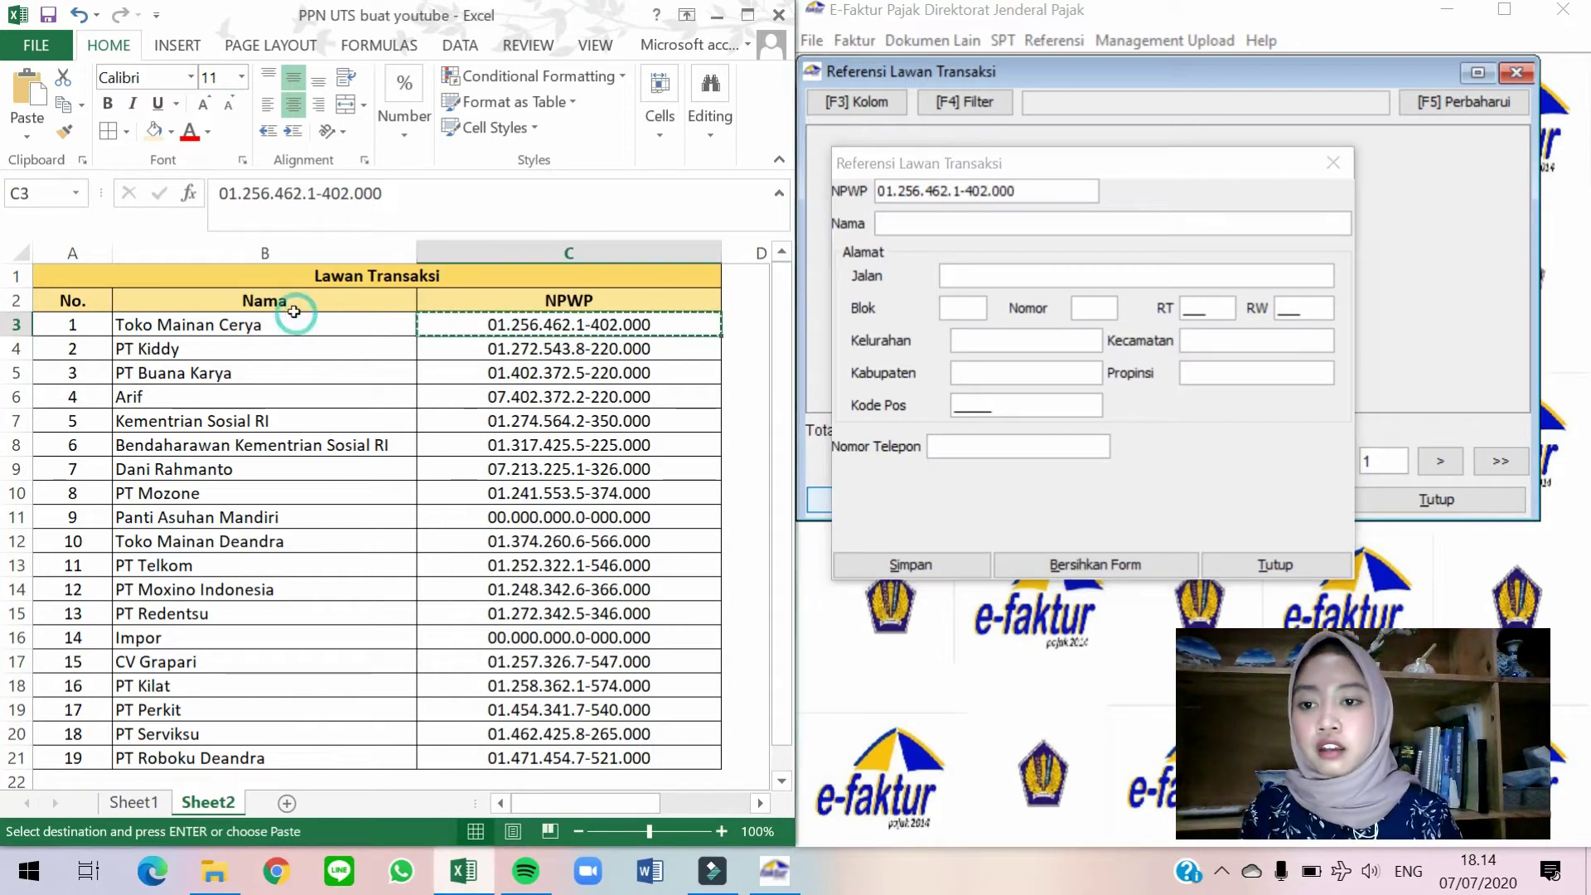
left_click(299, 319)
key("ctrl+c")
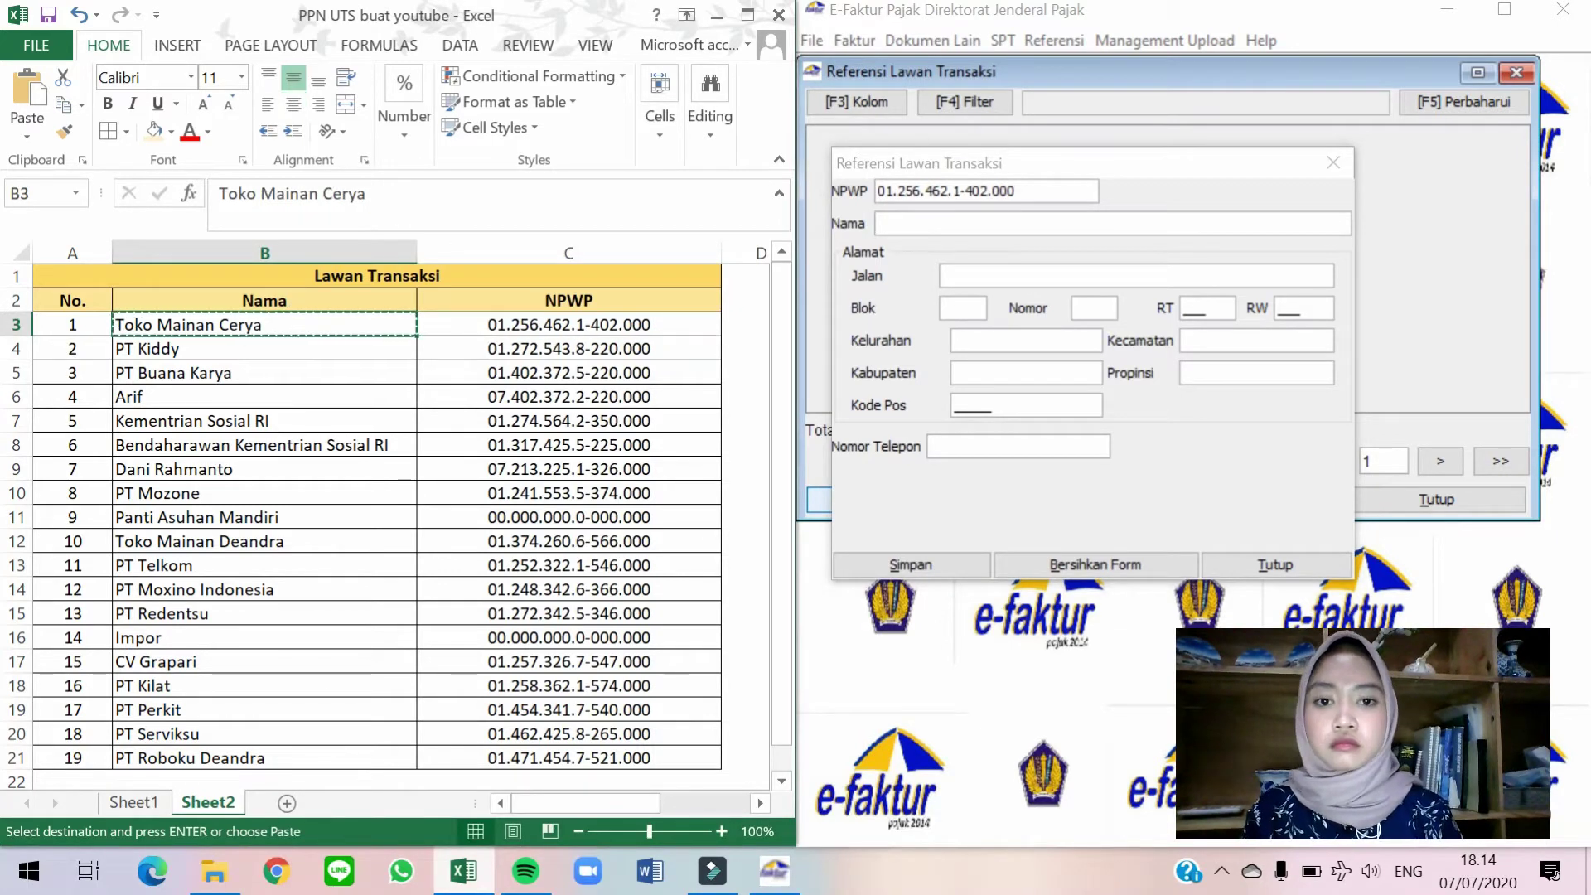
left_click(920, 222)
key("ctrl+v")
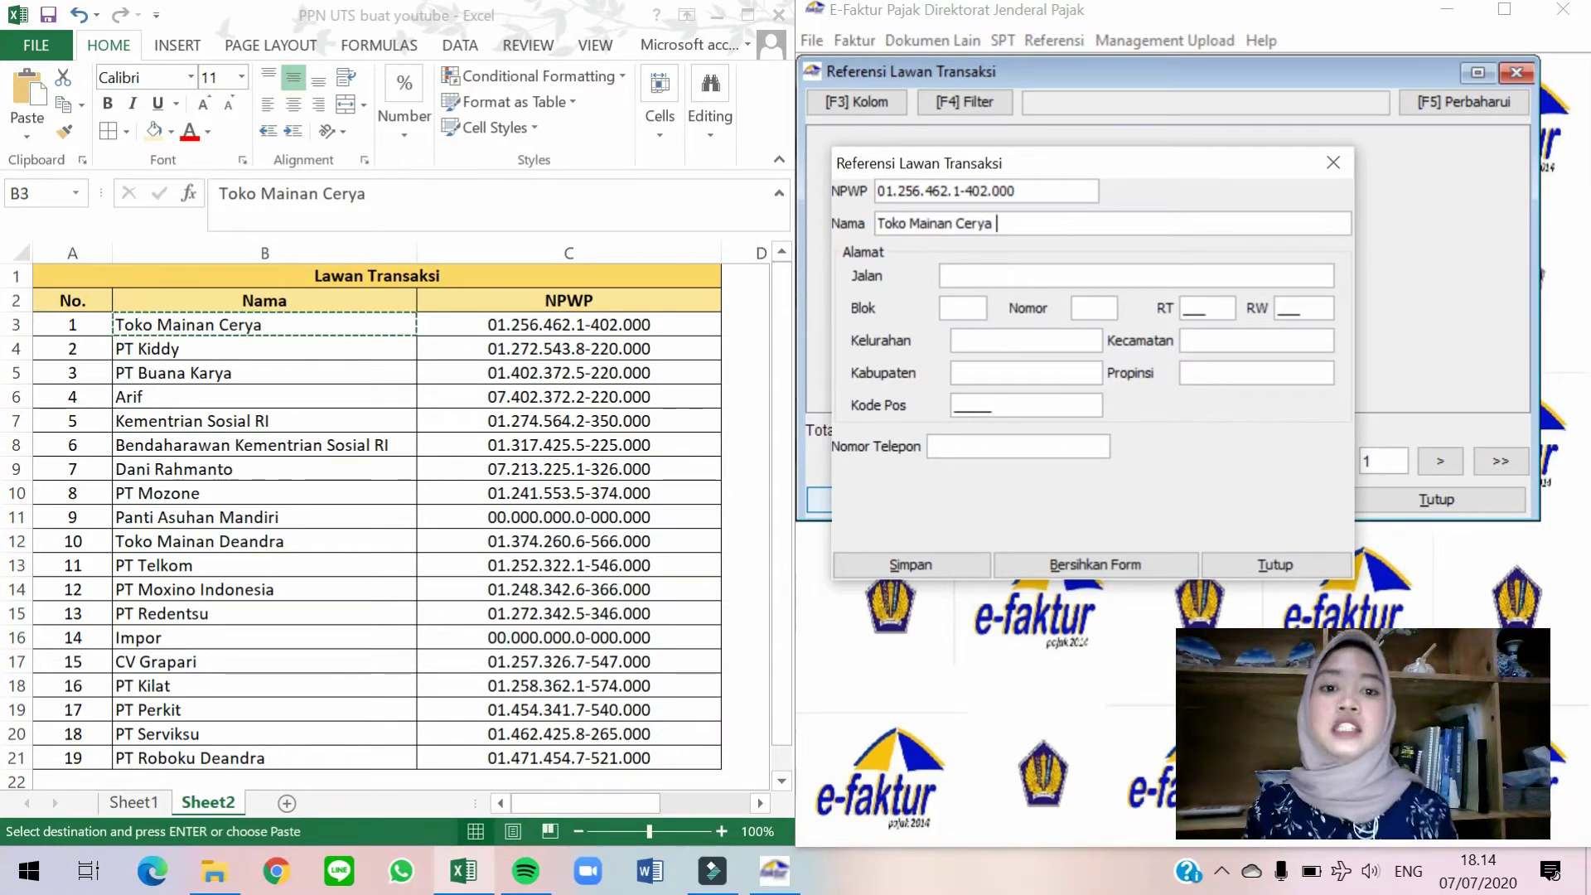
Fill the address with RT 001, RW 001, '-' for the region fields and postal code 16810.
left_click(945, 275)
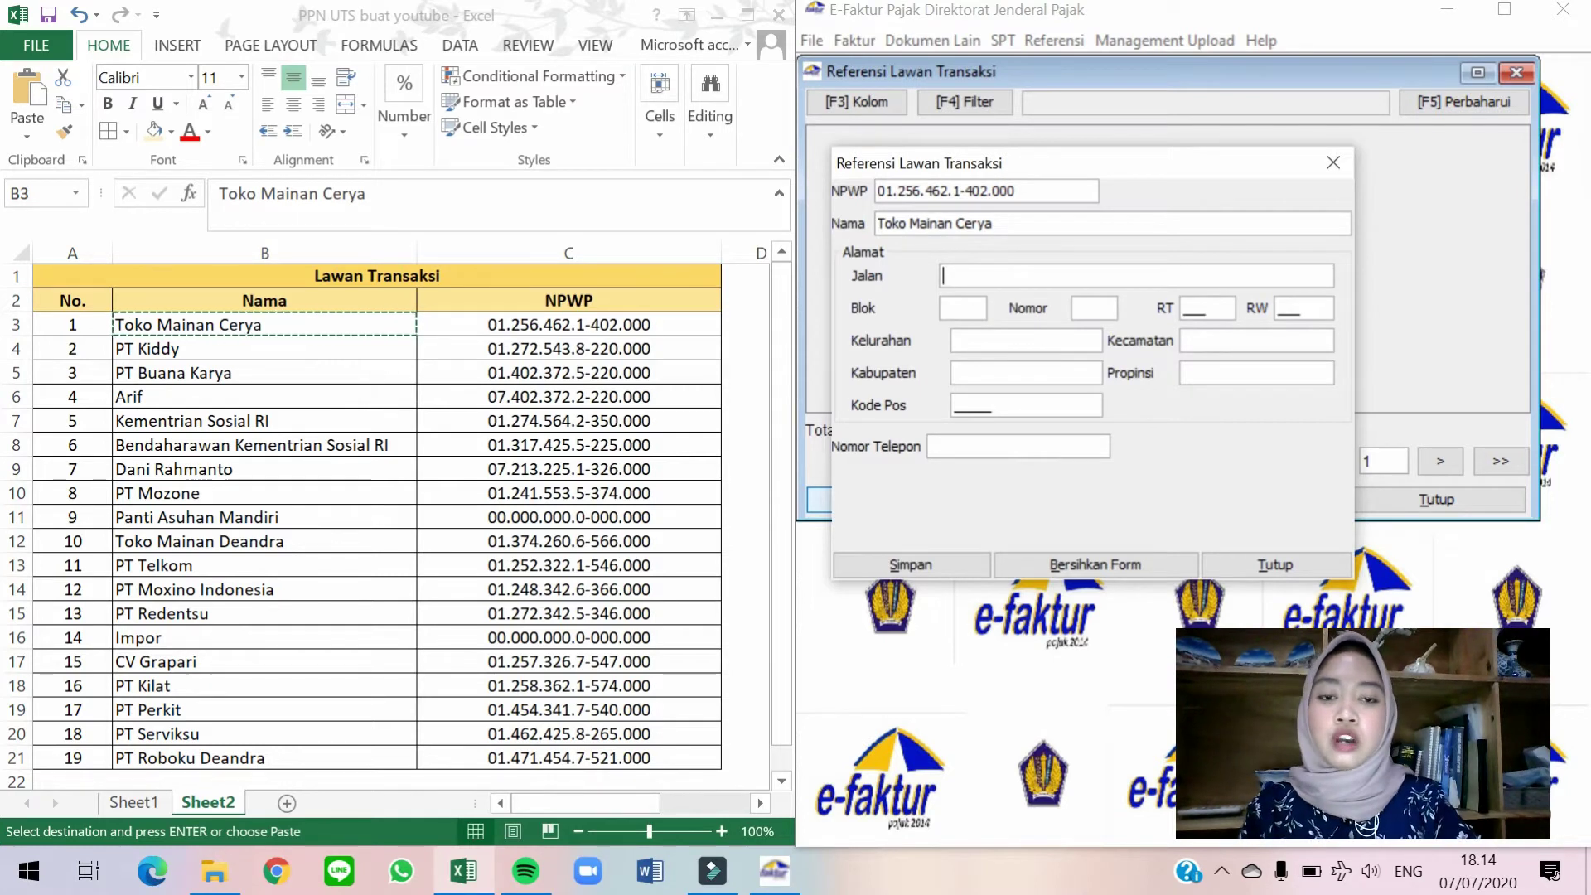
key("Tab")
type("001")
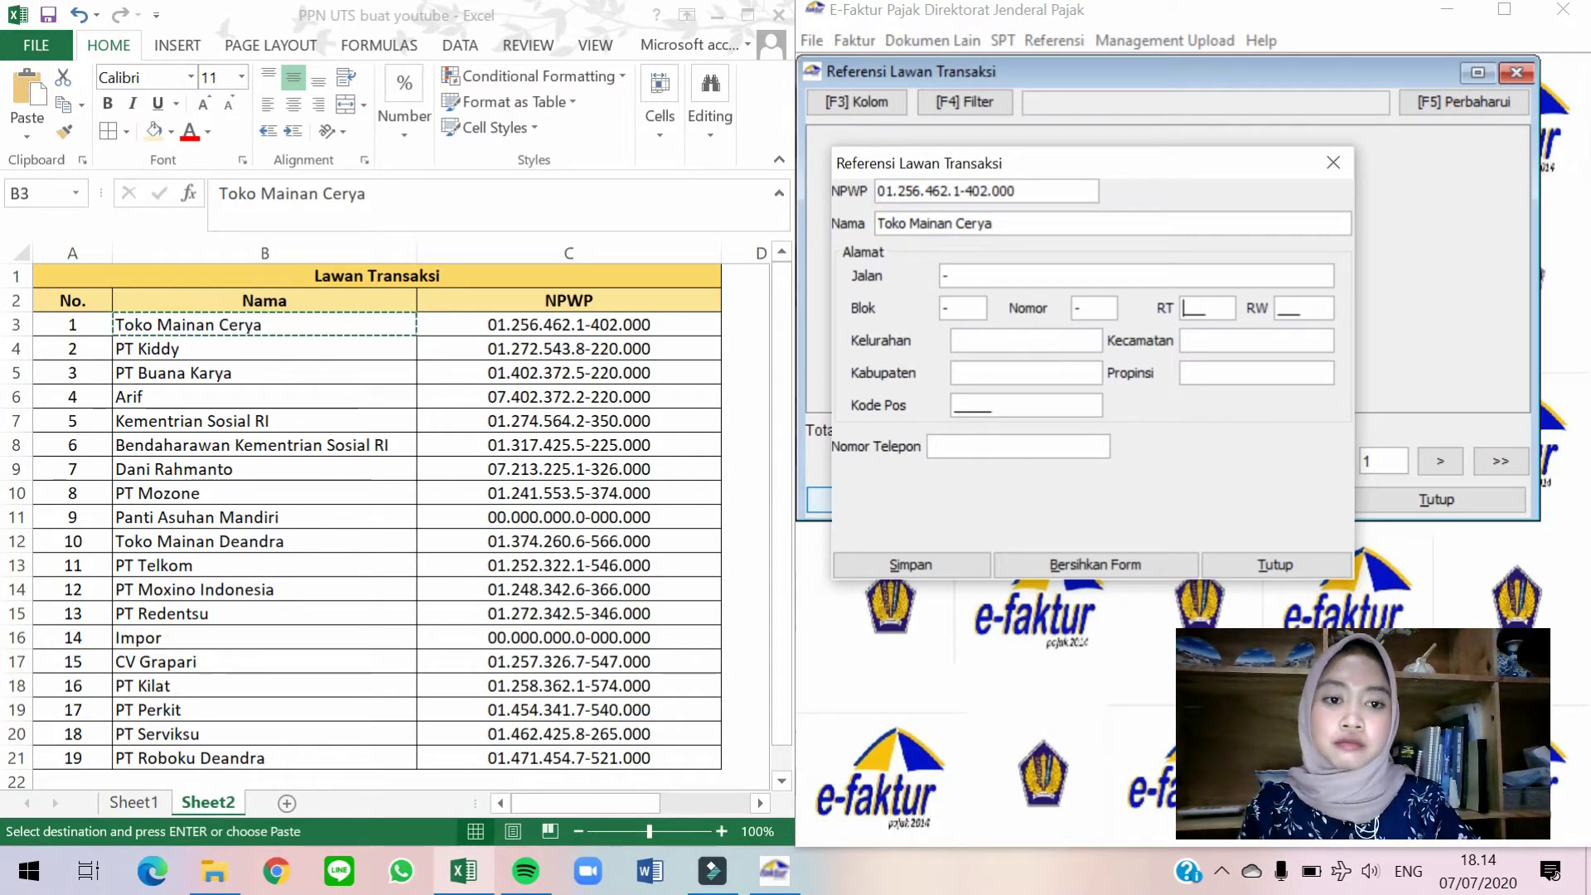
key("Tab")
type("001")
key("Tab")
type("-")
key("Tab")
type("-")
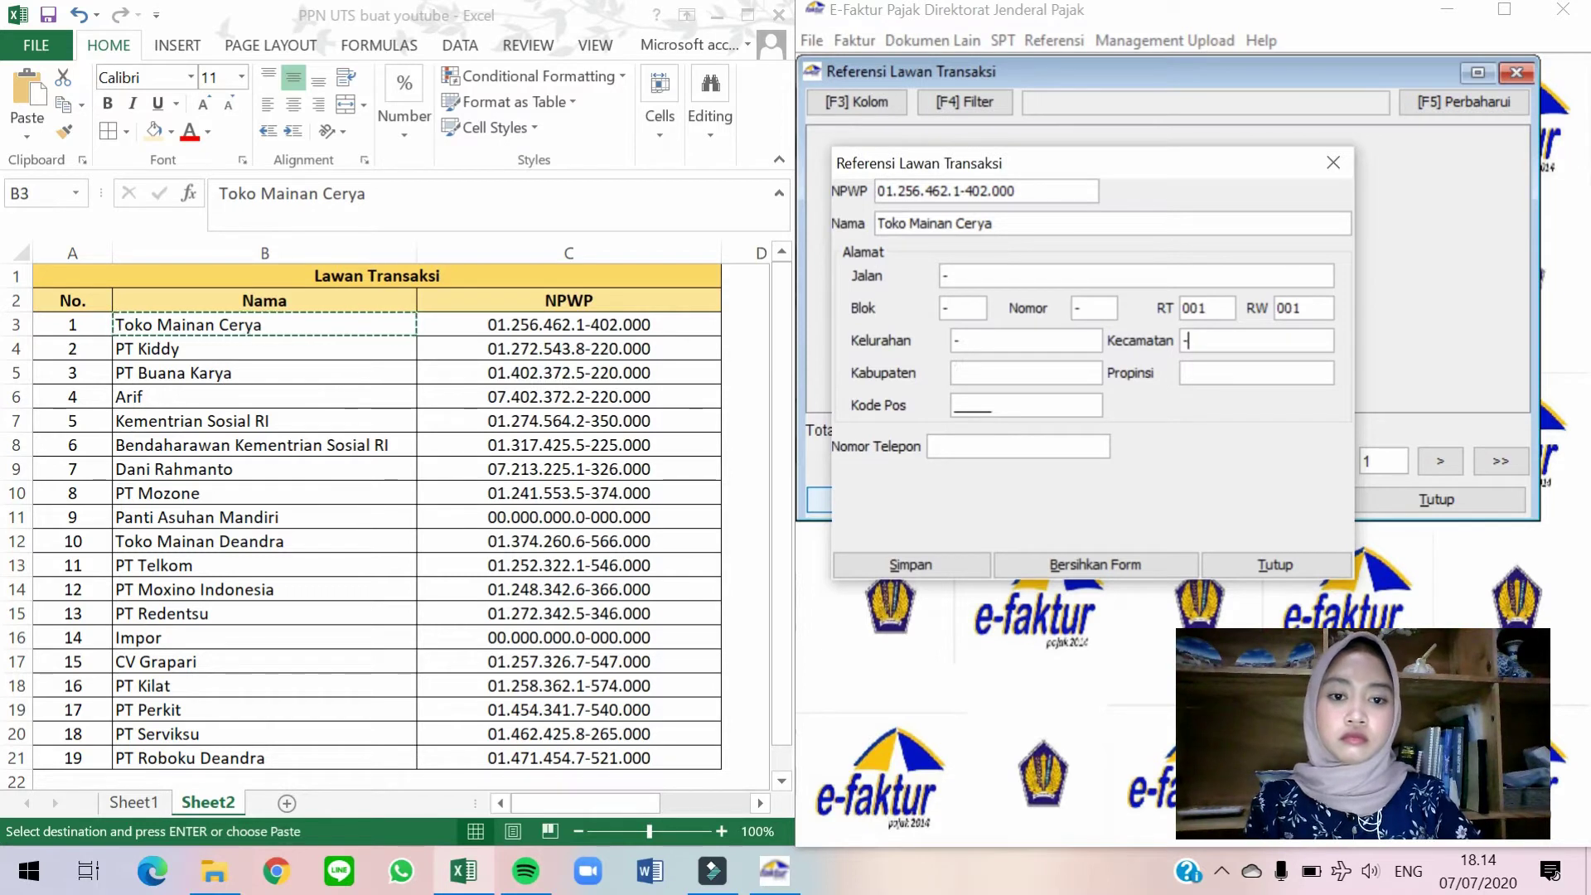
key("Tab")
type("-")
key("Tab")
type("-")
key("Tab")
type("00")
key("BackSpace")
key("BackSpace")
type("1")
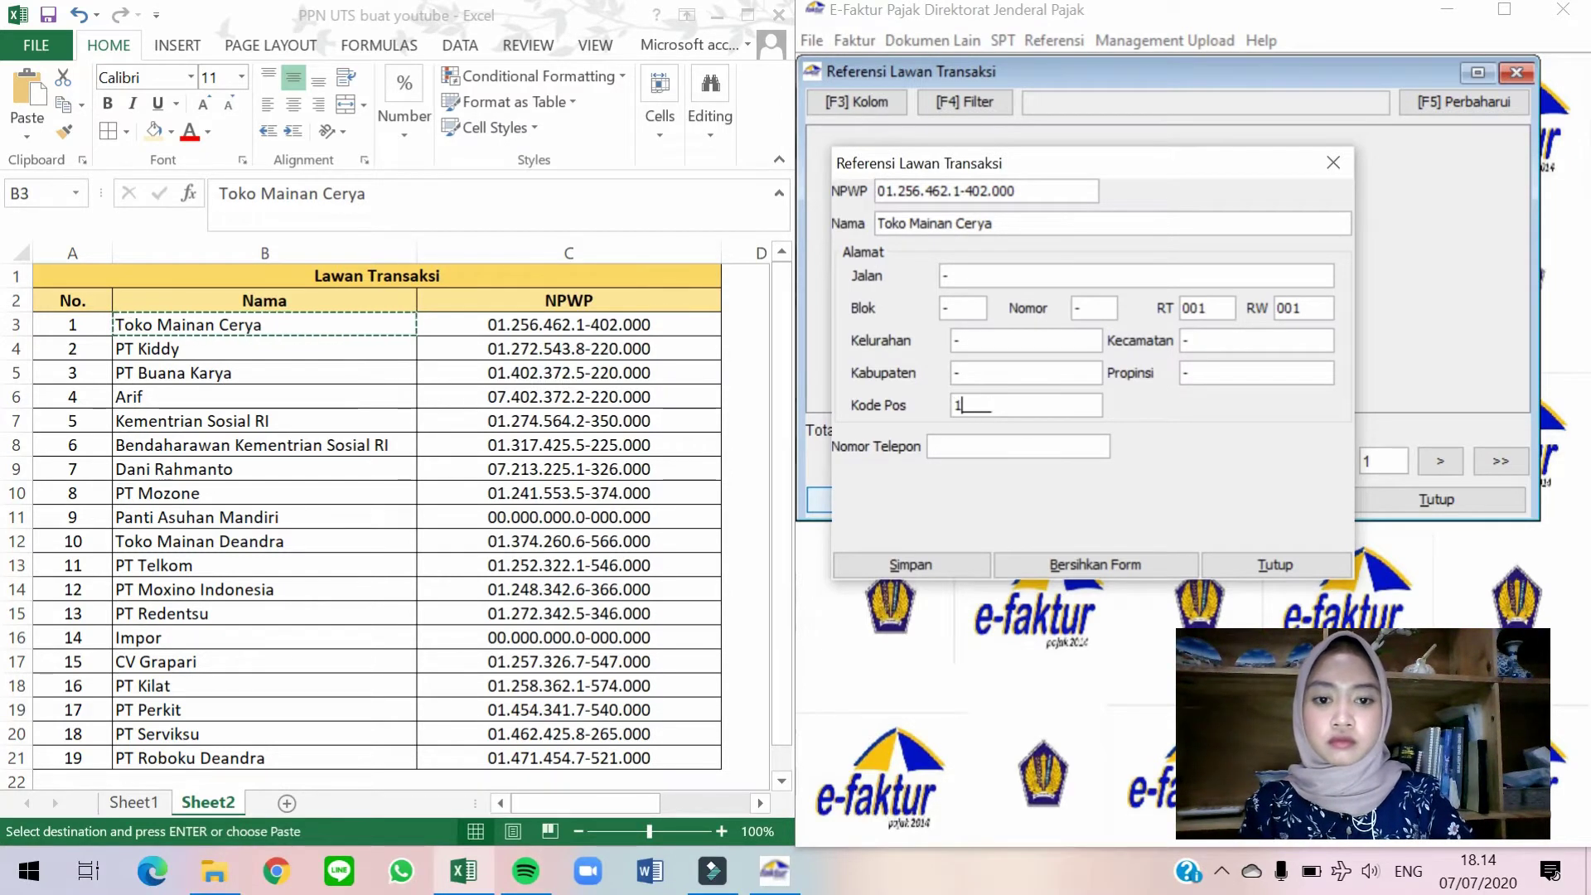
type("6810")
Enter '-' as the phone number, save the counterparty and accept a new blank entry.
key("Tab")
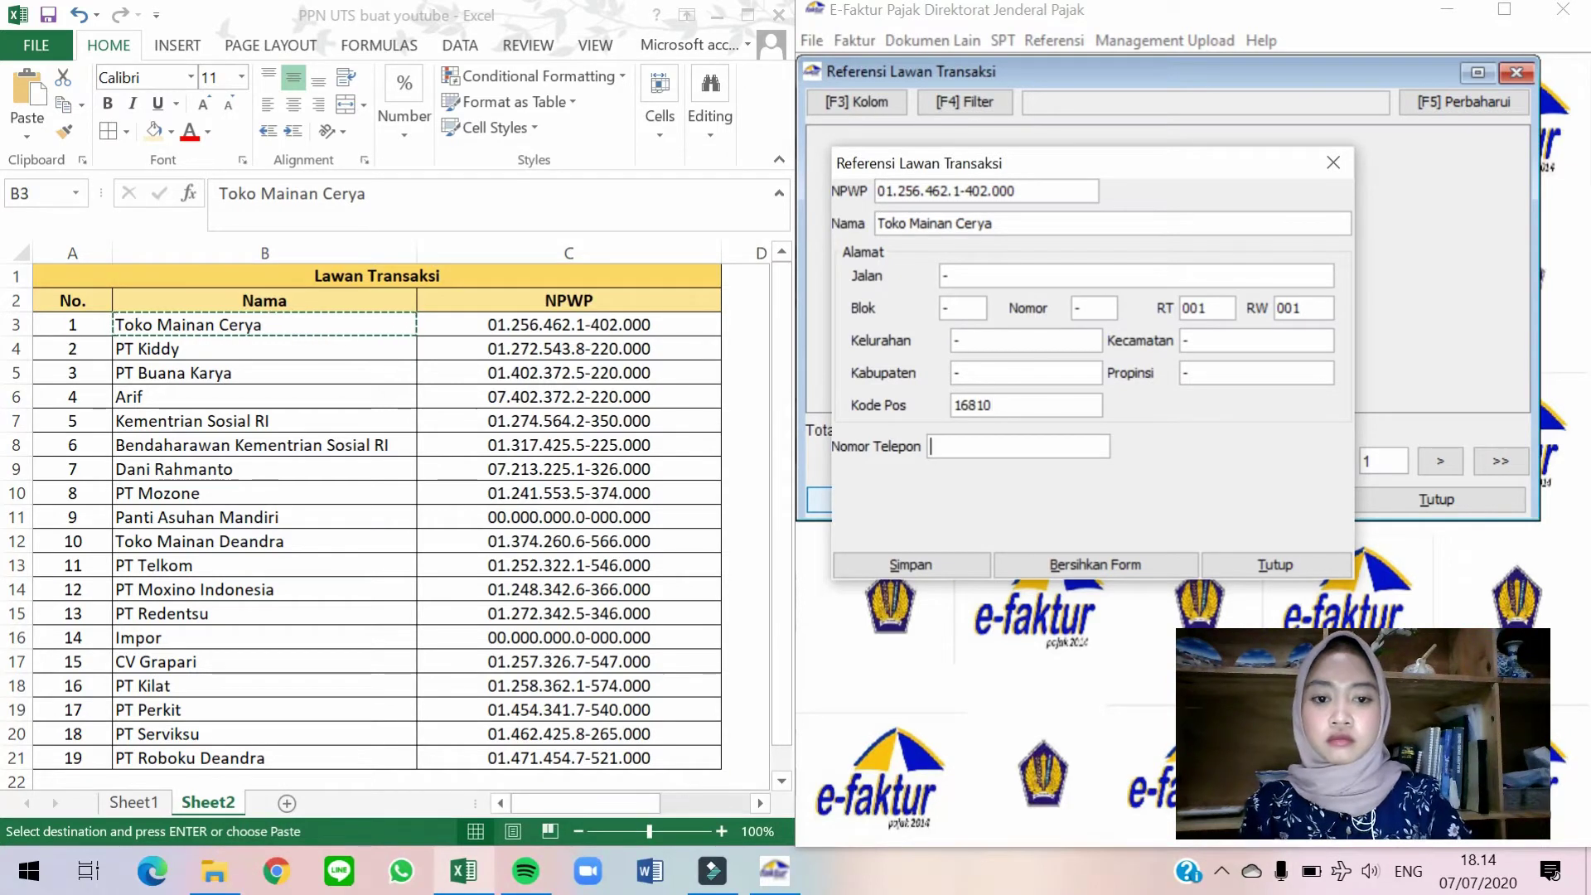
type("-")
key("Tab")
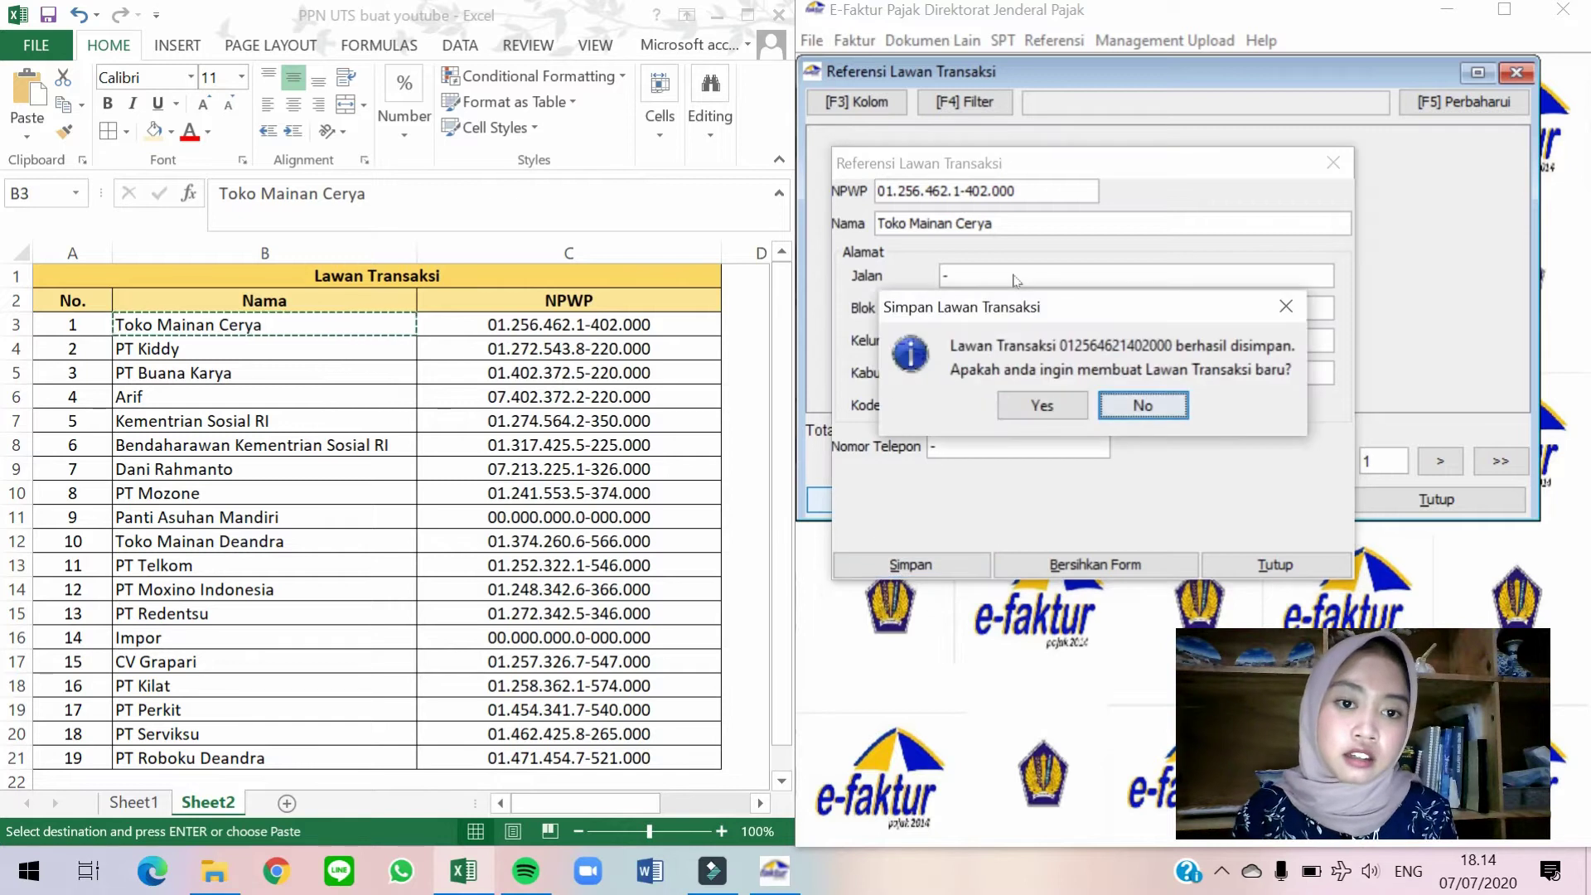
left_click(1039, 406)
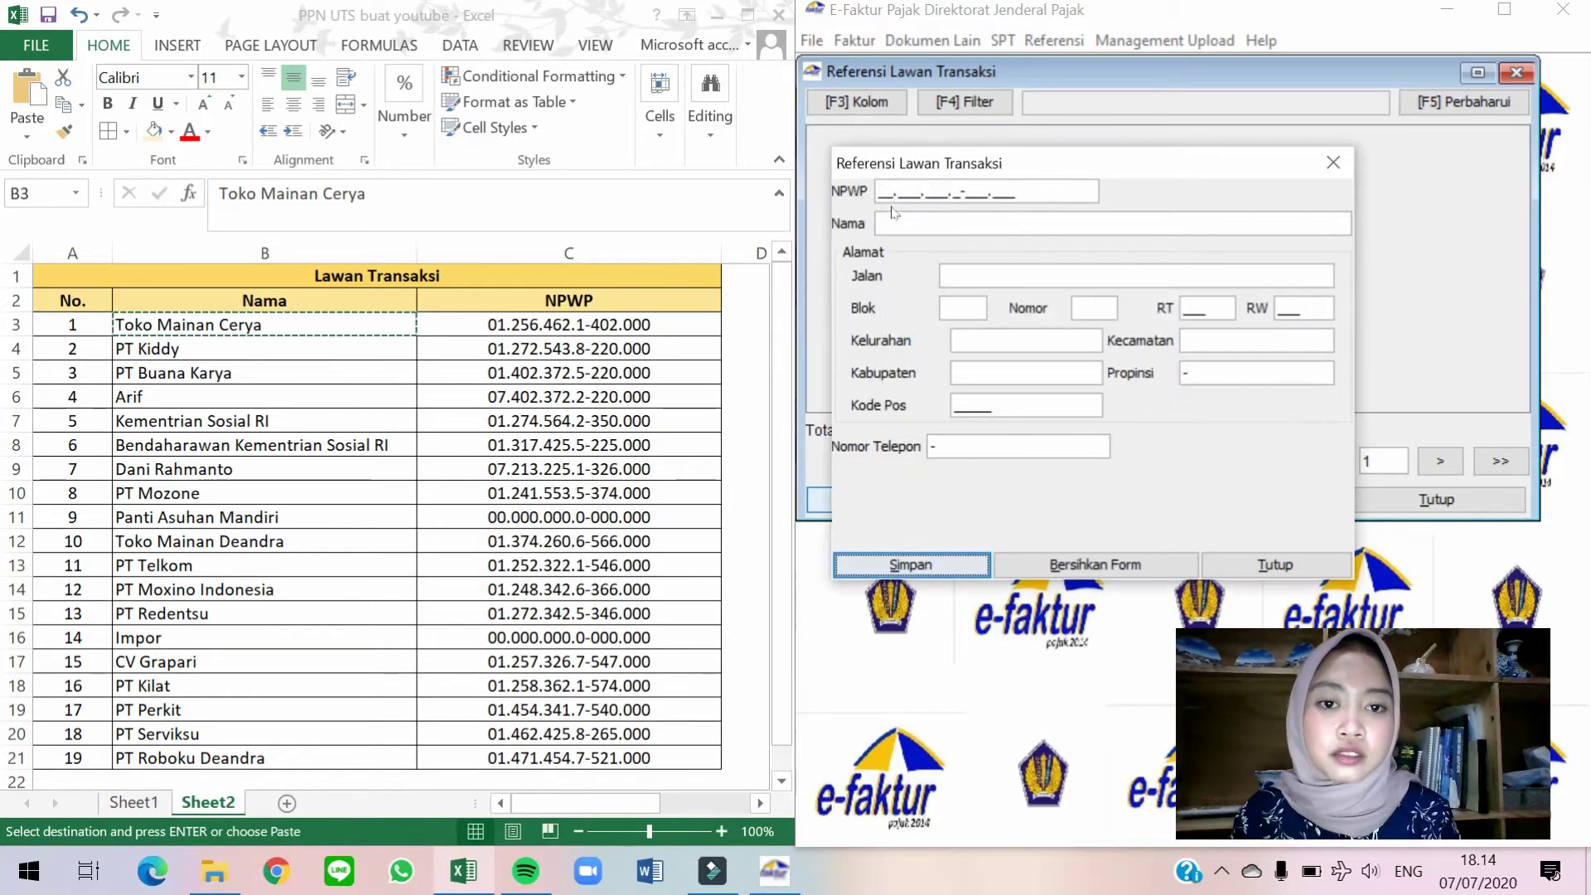
Paste PT Kiddy's NPWP from Excel cell C4 into the NPWP field.
left_click(522, 345)
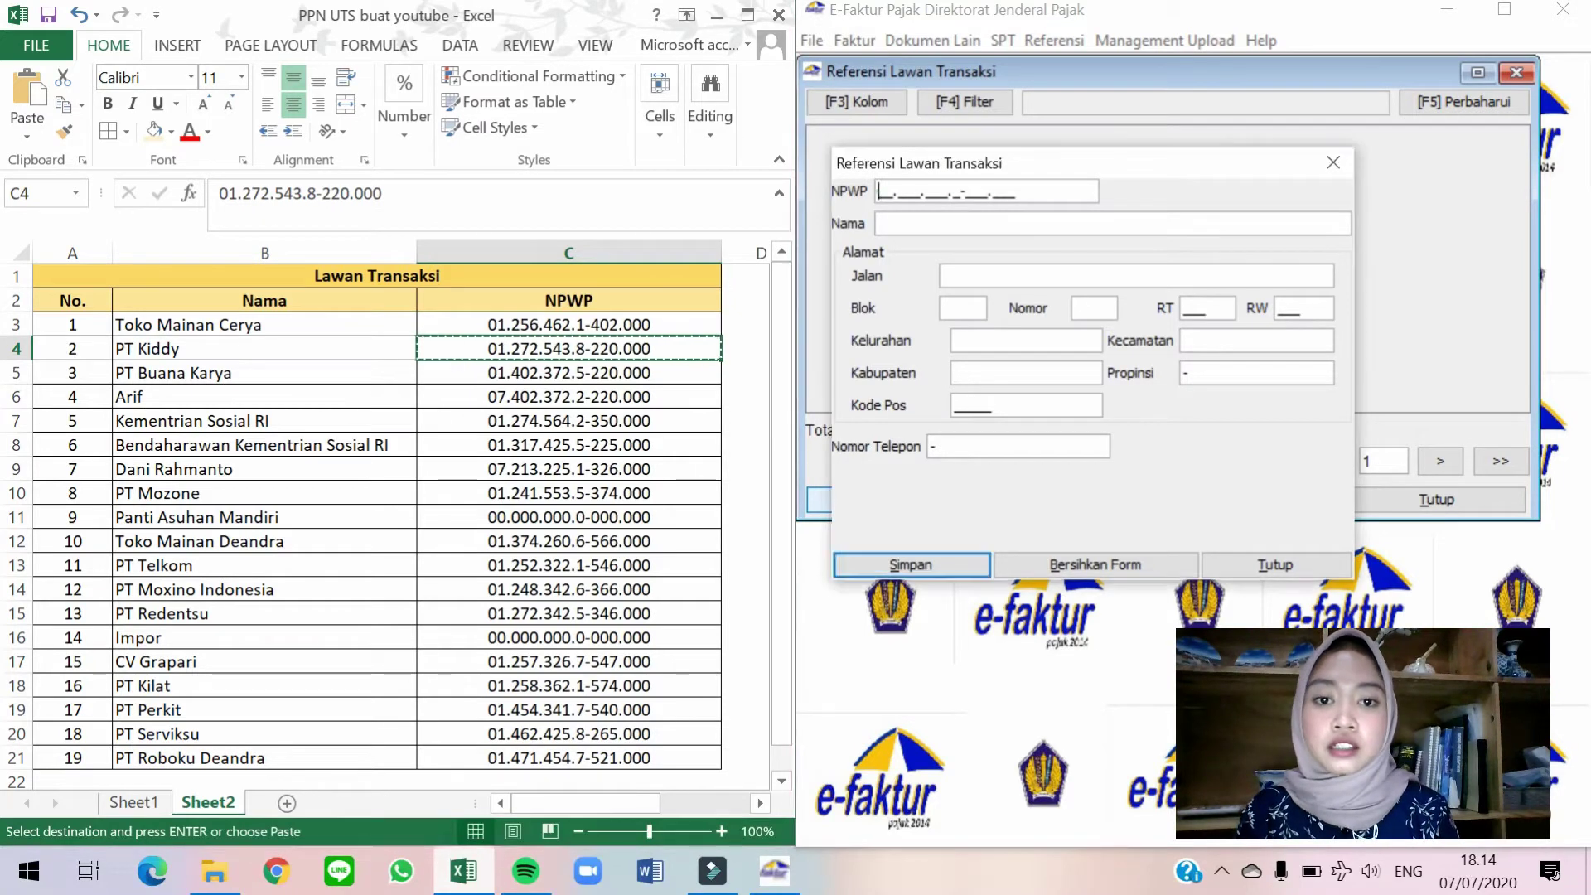
left_click(985, 191)
key("ctrl+v")
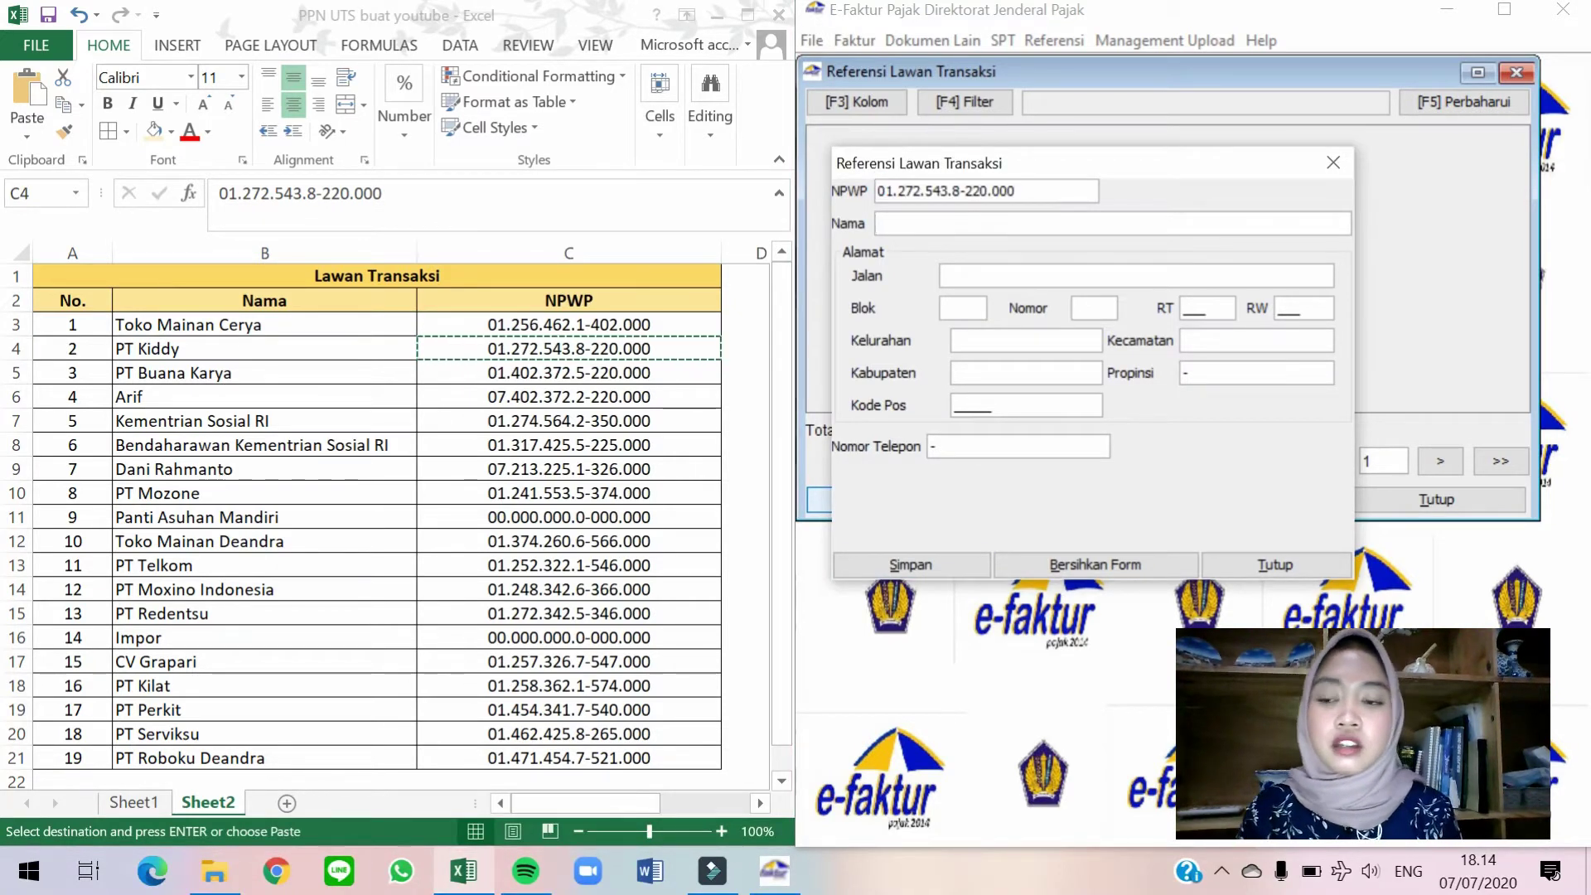
Copy the name PT Kiddy from cell B4, complete the address with postal code 16810, and save.
left_click(321, 350)
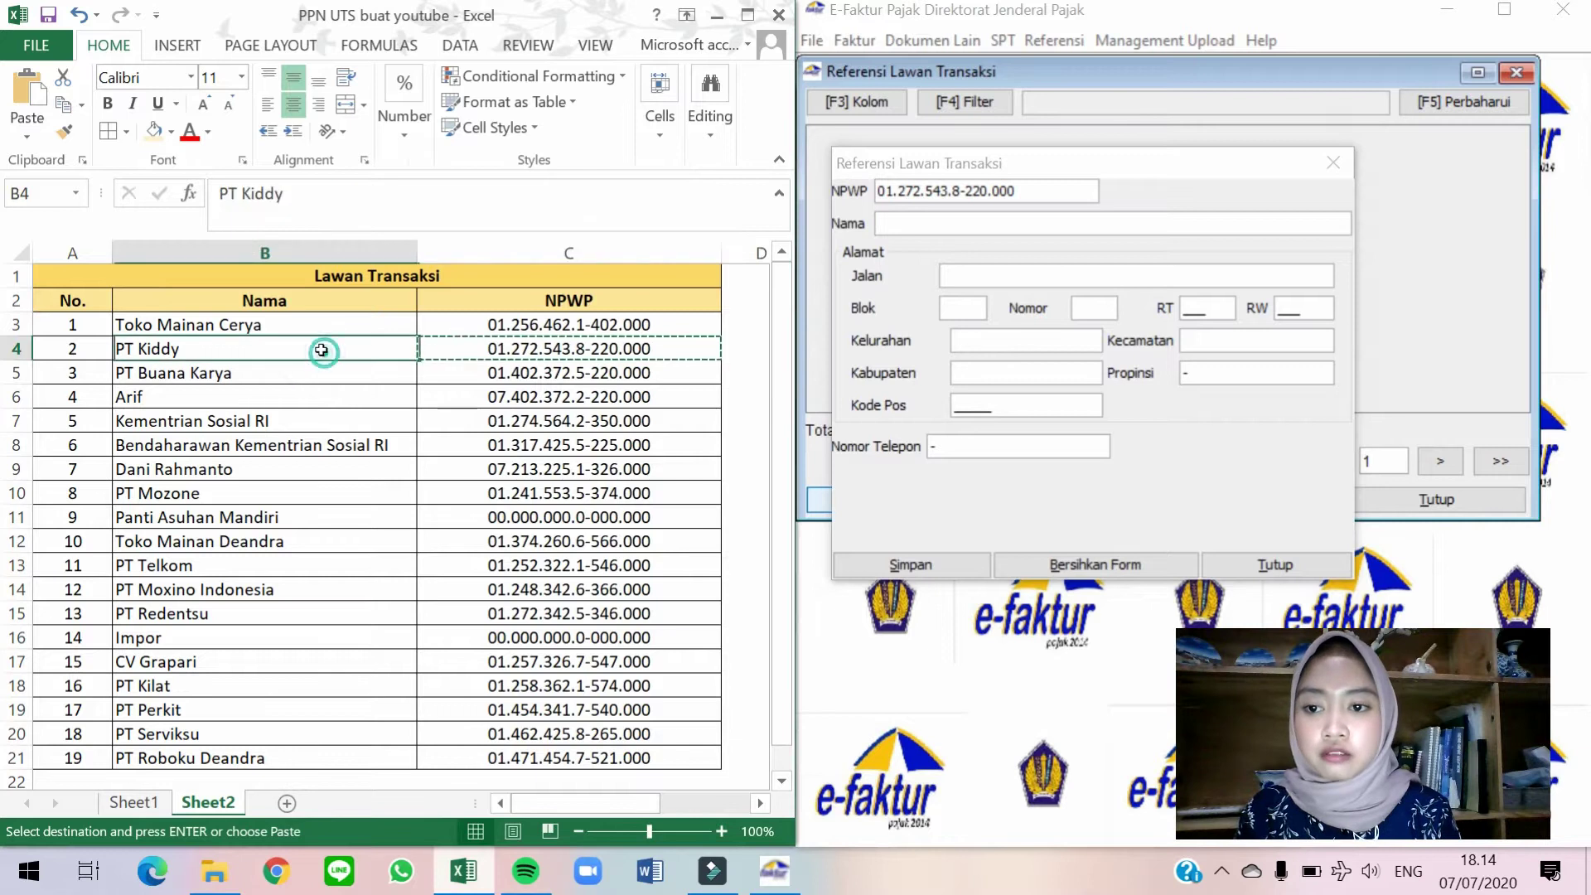
key("ctrl+c")
left_click(899, 220)
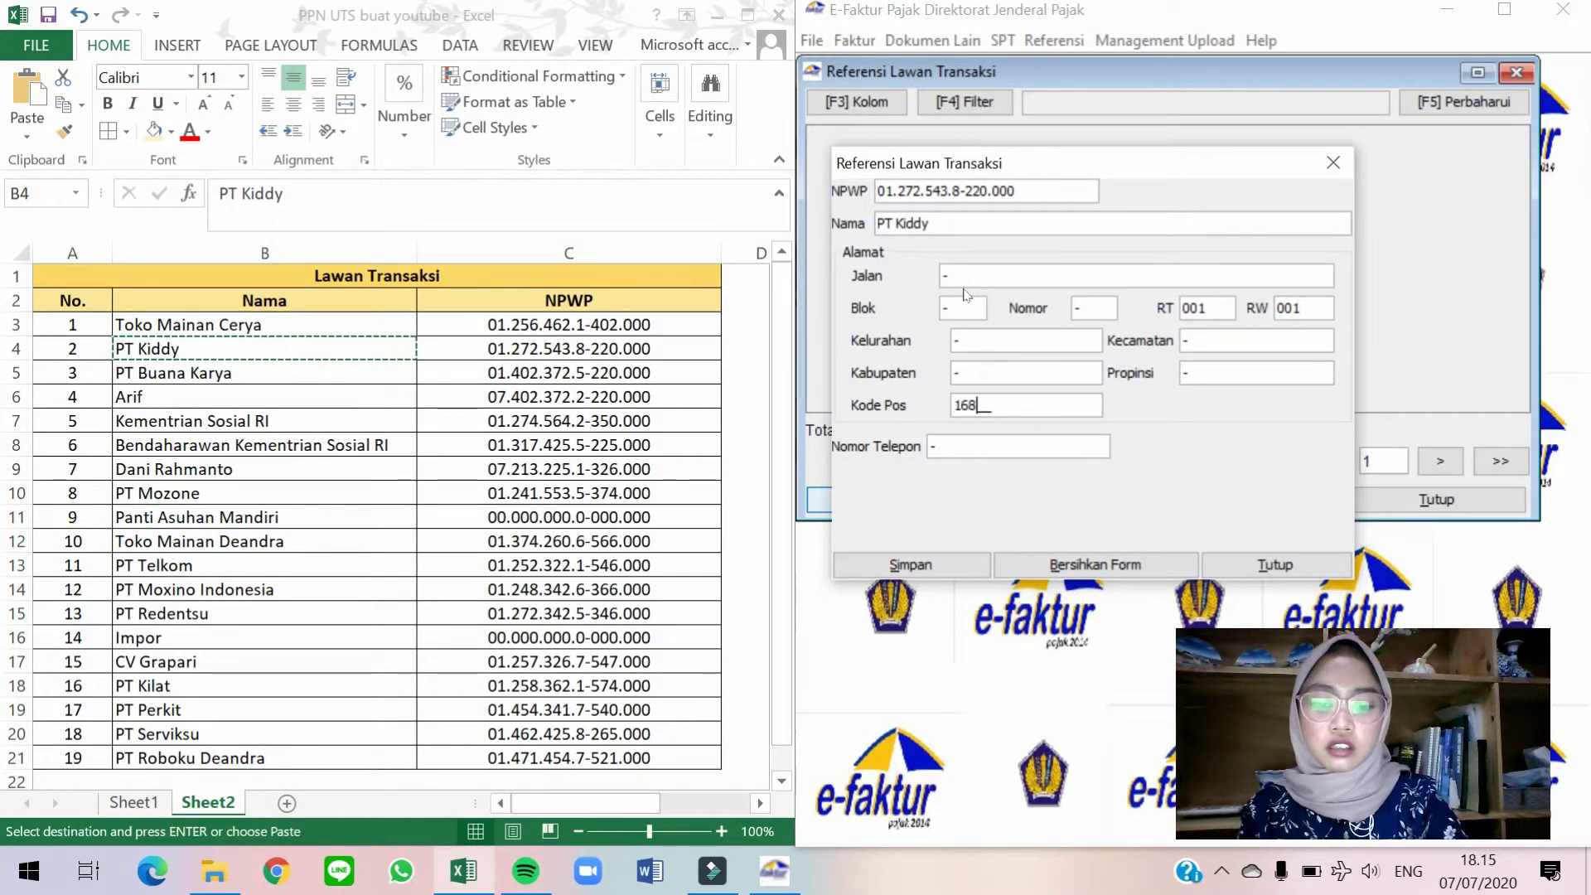
key("Tab")
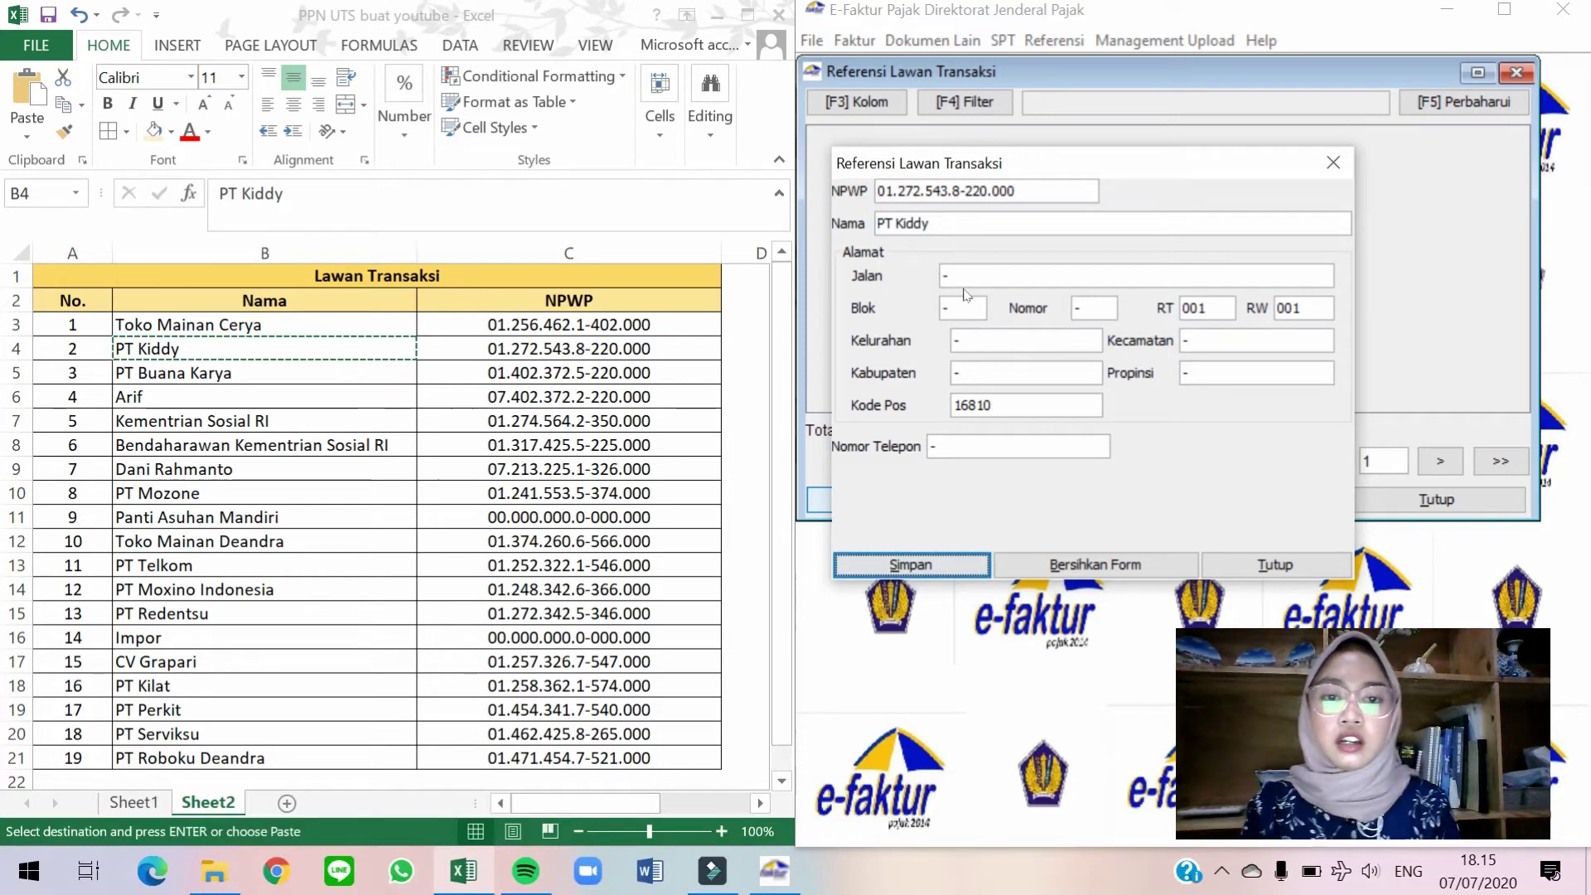
key("Return")
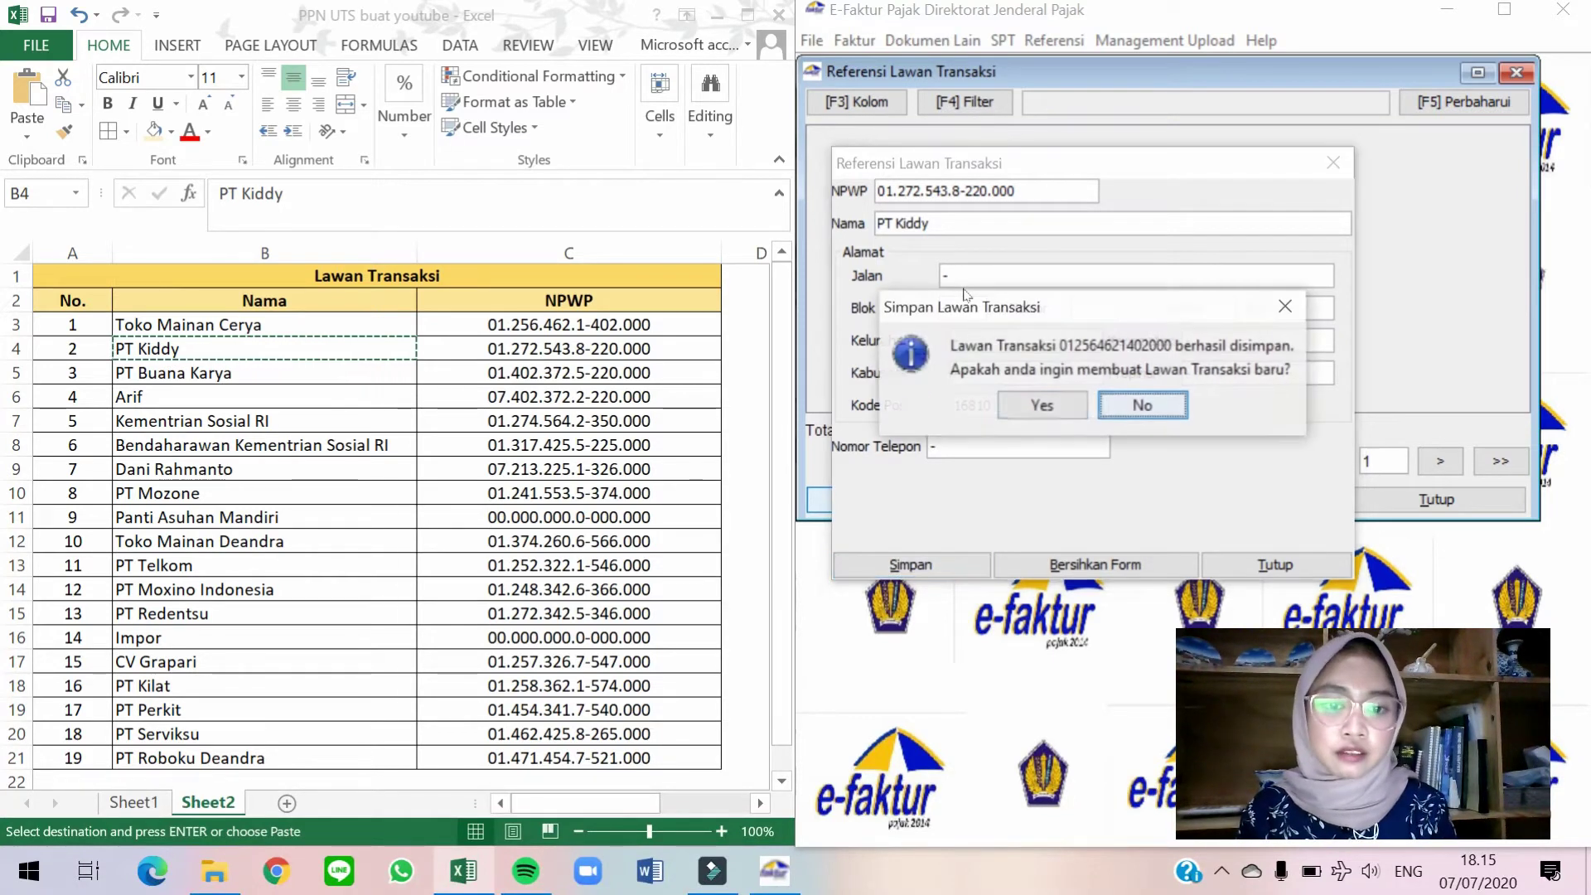
left_click(1043, 405)
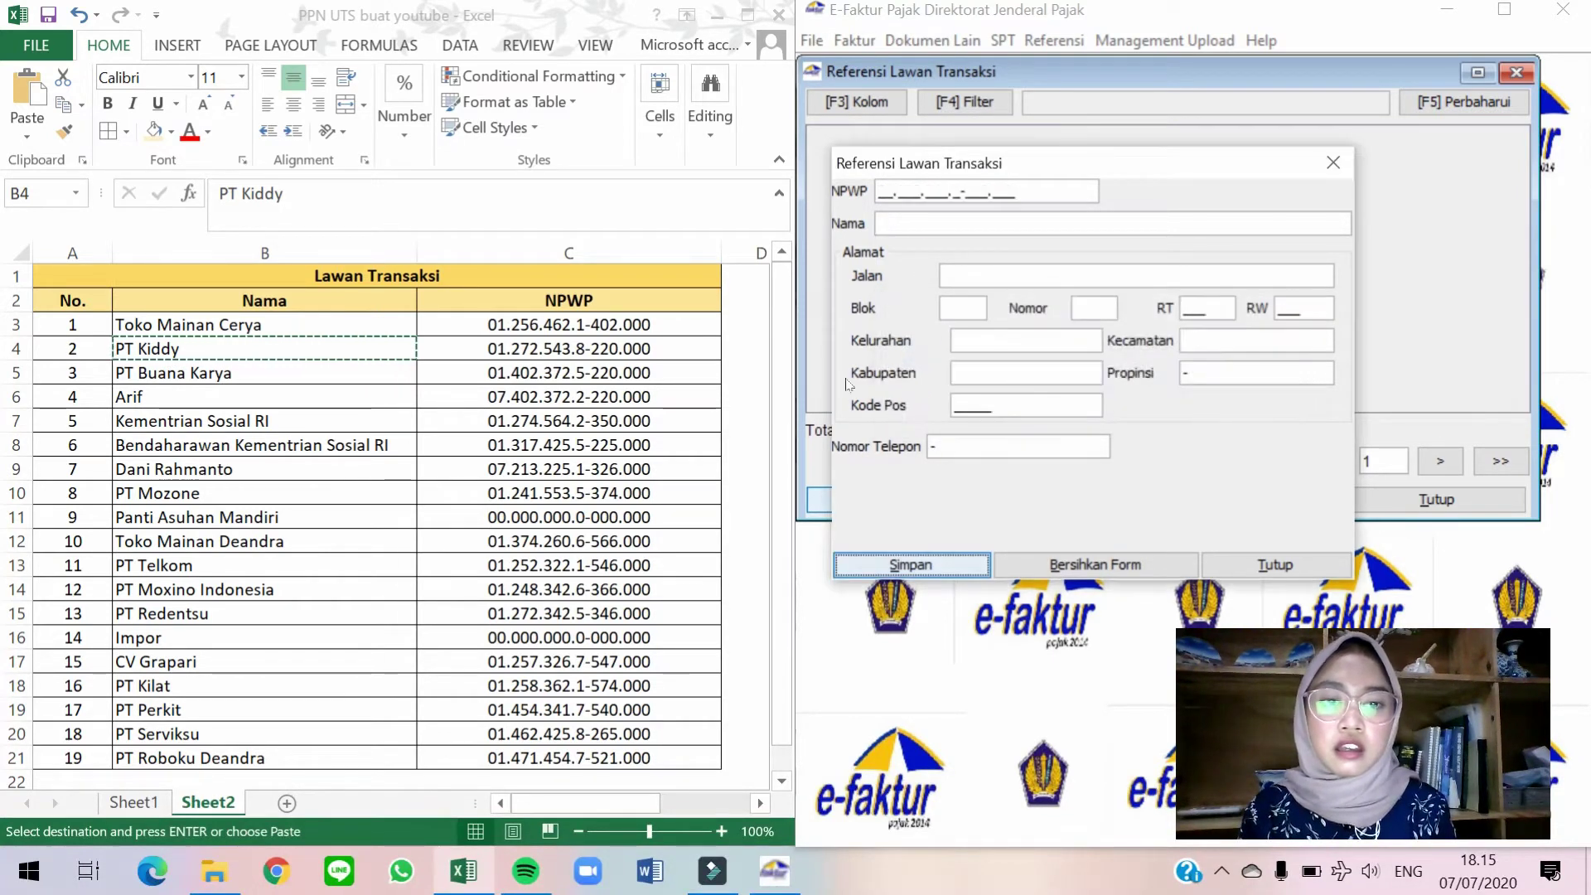
Copy PT Buana Karya's NPWP and name from spreadsheet row 5 into the counterparty form.
key("alt+Tab")
left_click(549, 370)
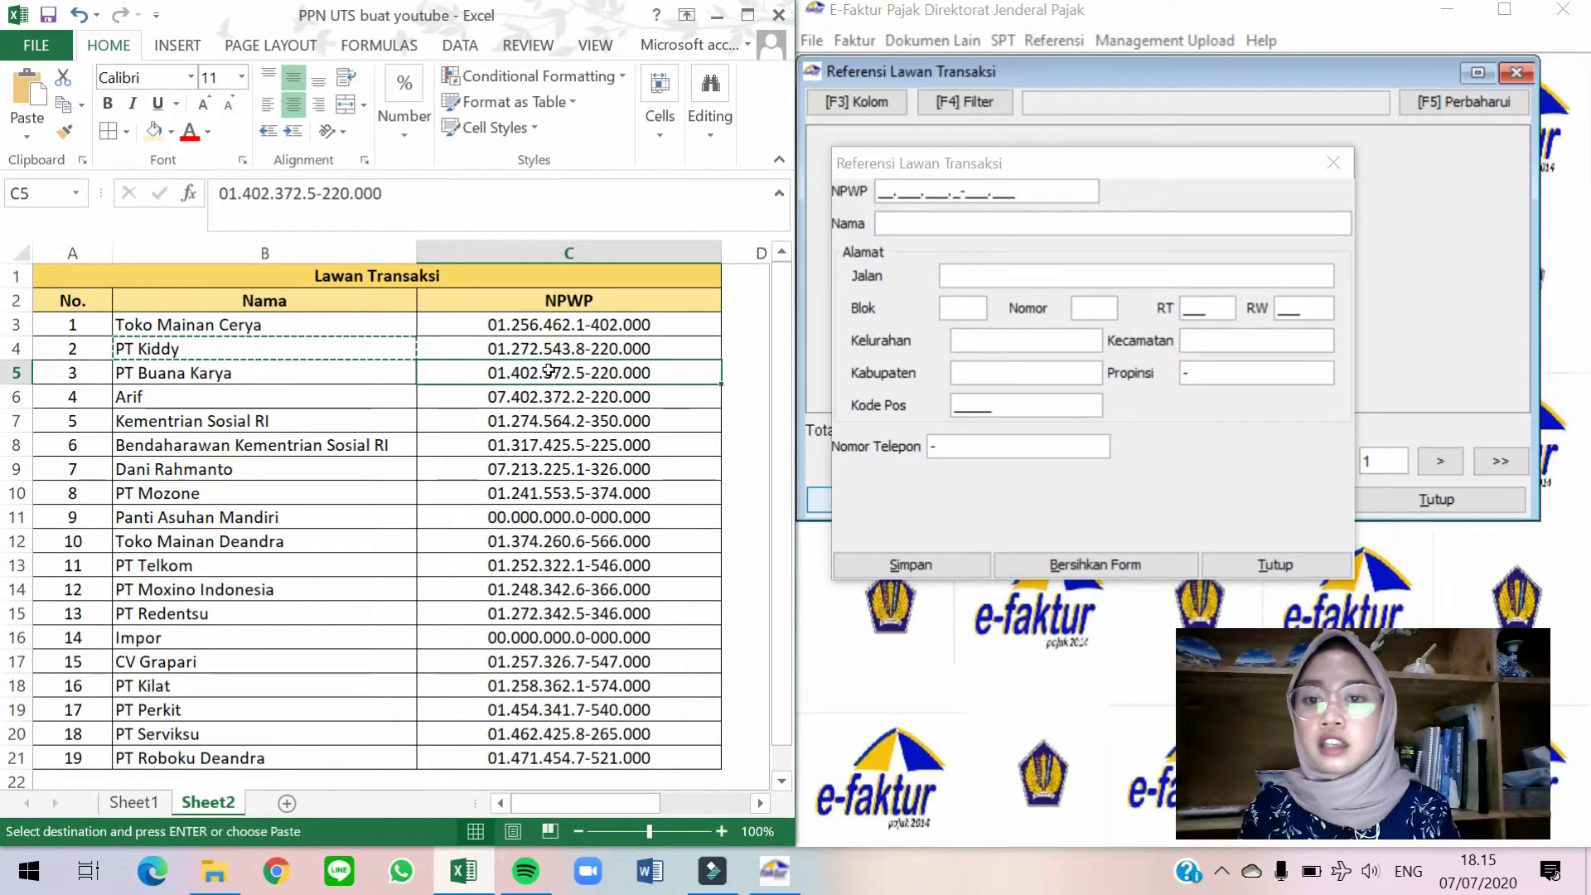
key("ctrl+c")
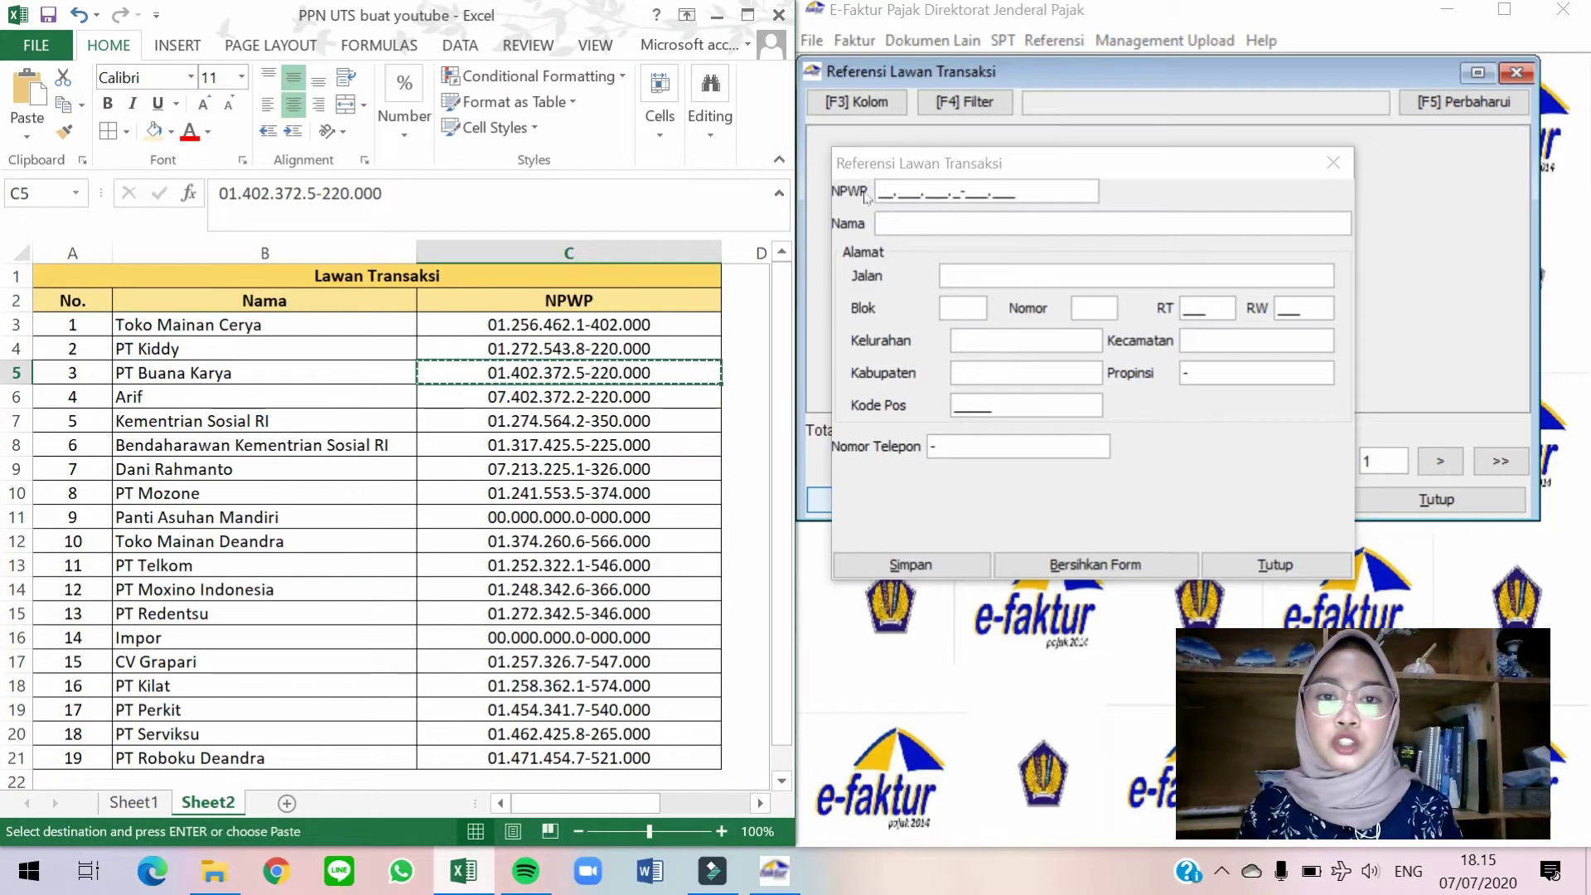
left_click(885, 192)
key("ctrl+v")
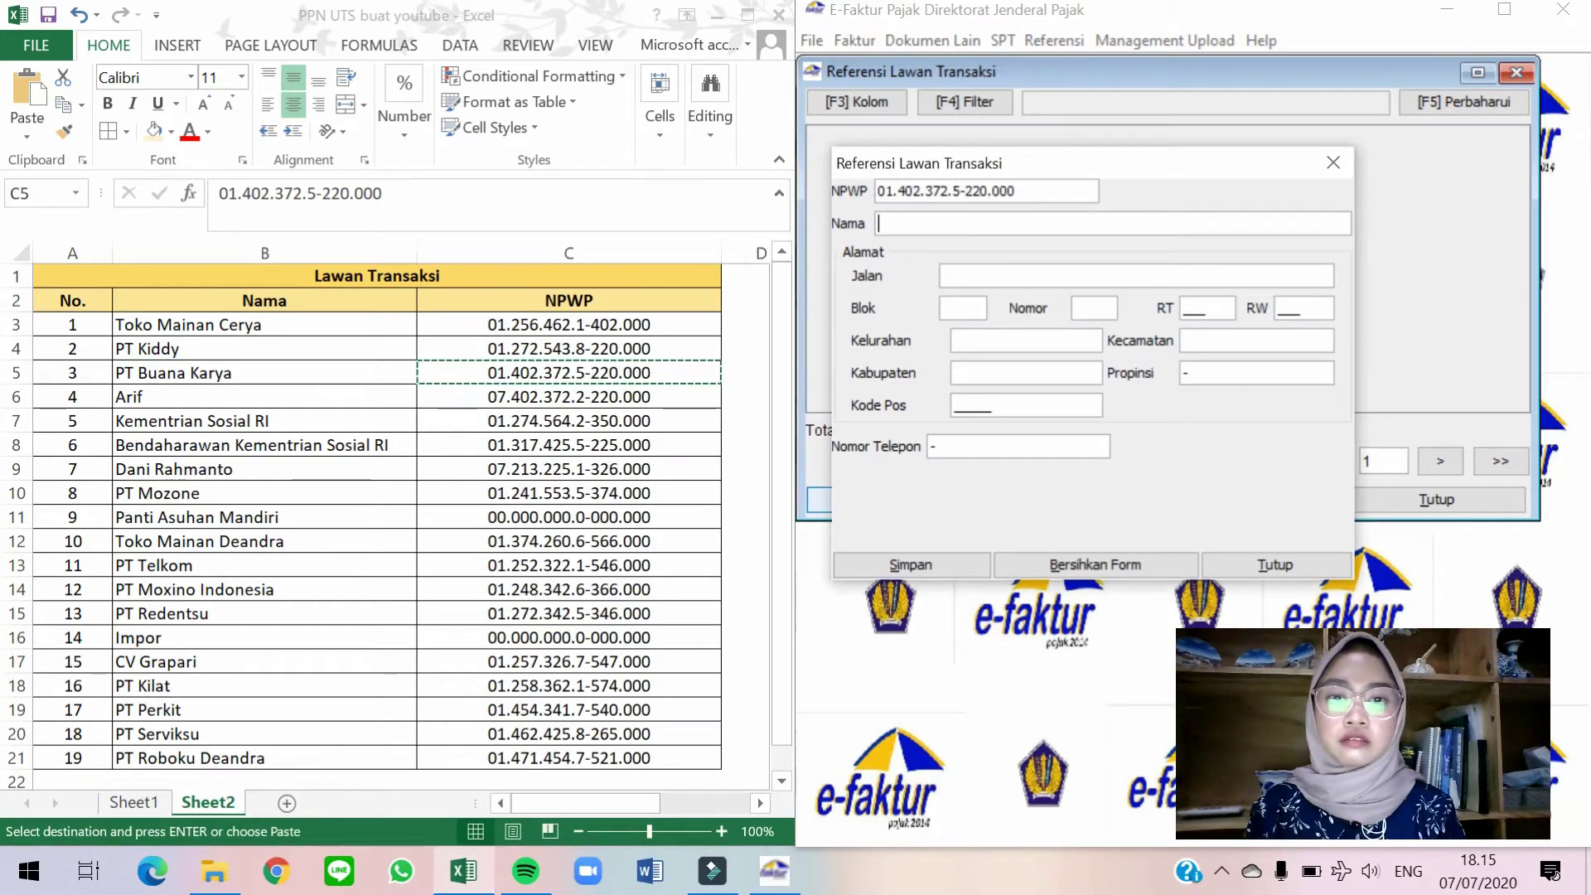
left_click(182, 372)
key("ctrl+c")
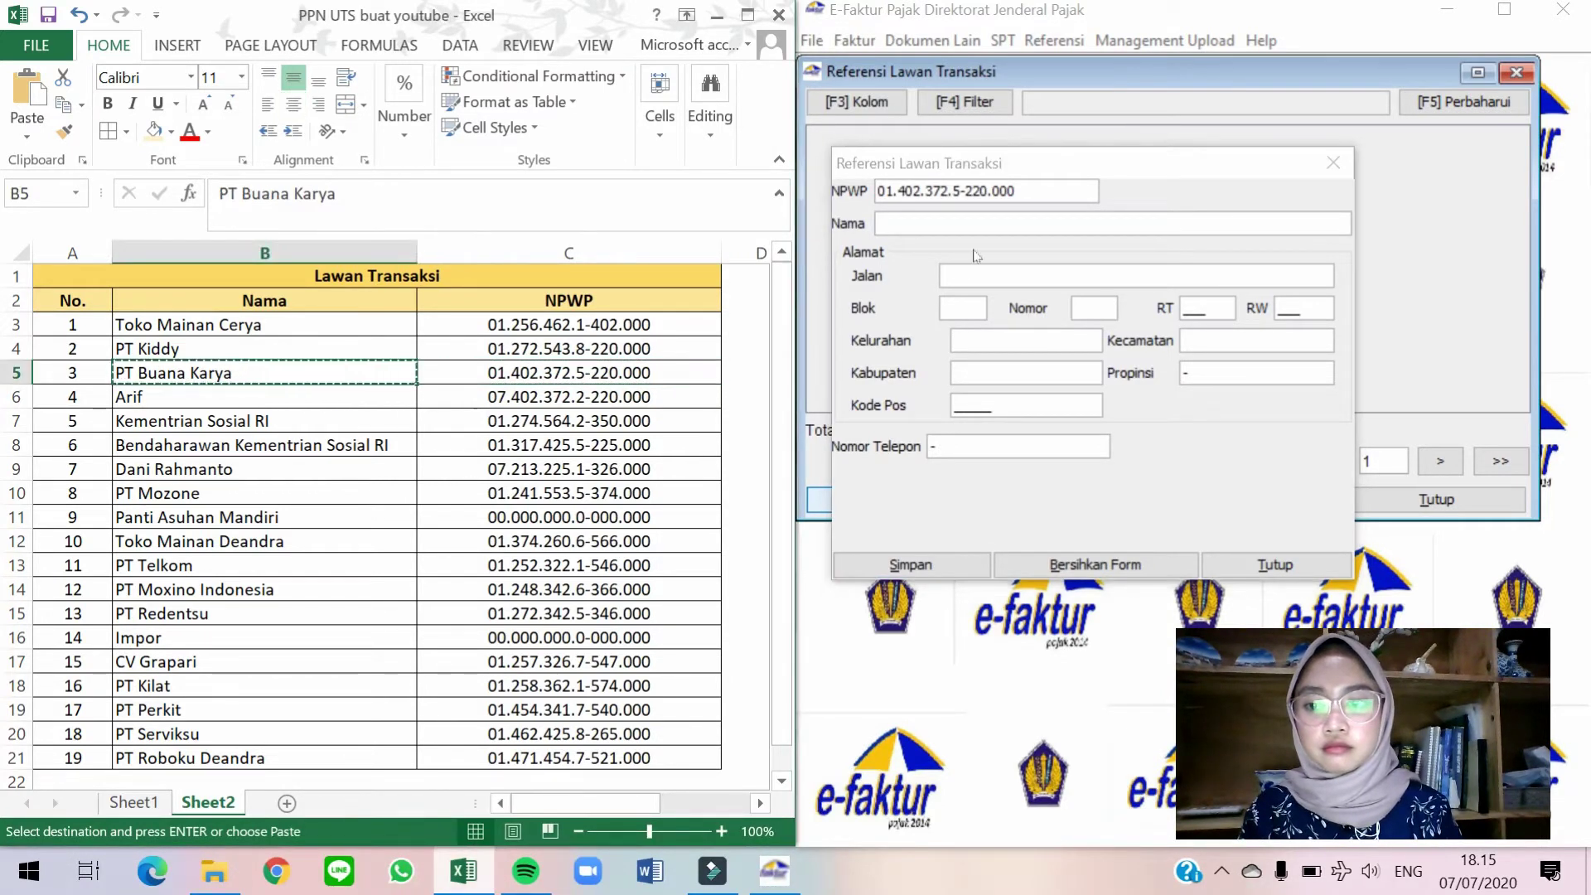
left_click(976, 223)
key("ctrl+v")
Fill PT Buana Karya's address with '-' placeholders and RT 001, then save it.
key("Tab")
type("-")
key("Tab")
type("-")
key("Tab")
type("-")
type("001")
key("Tab")
Save the row 6 individual with the NPWP from C6, the typed name, and '-' address placeholders.
type("-")
key("Tab")
type("-")
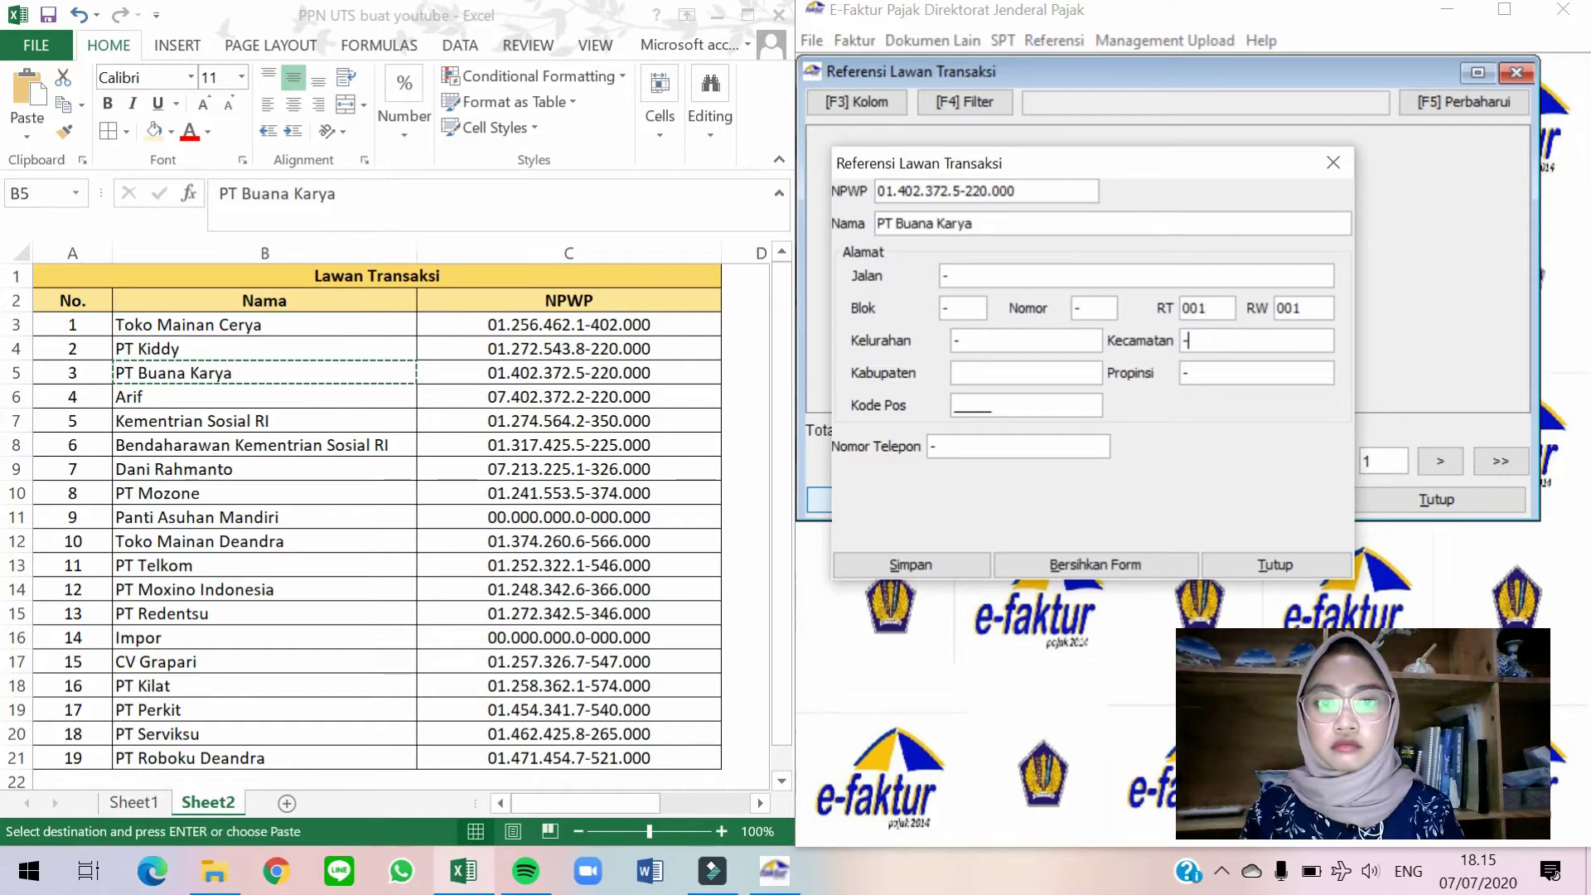
left_click(910, 564)
key("Return")
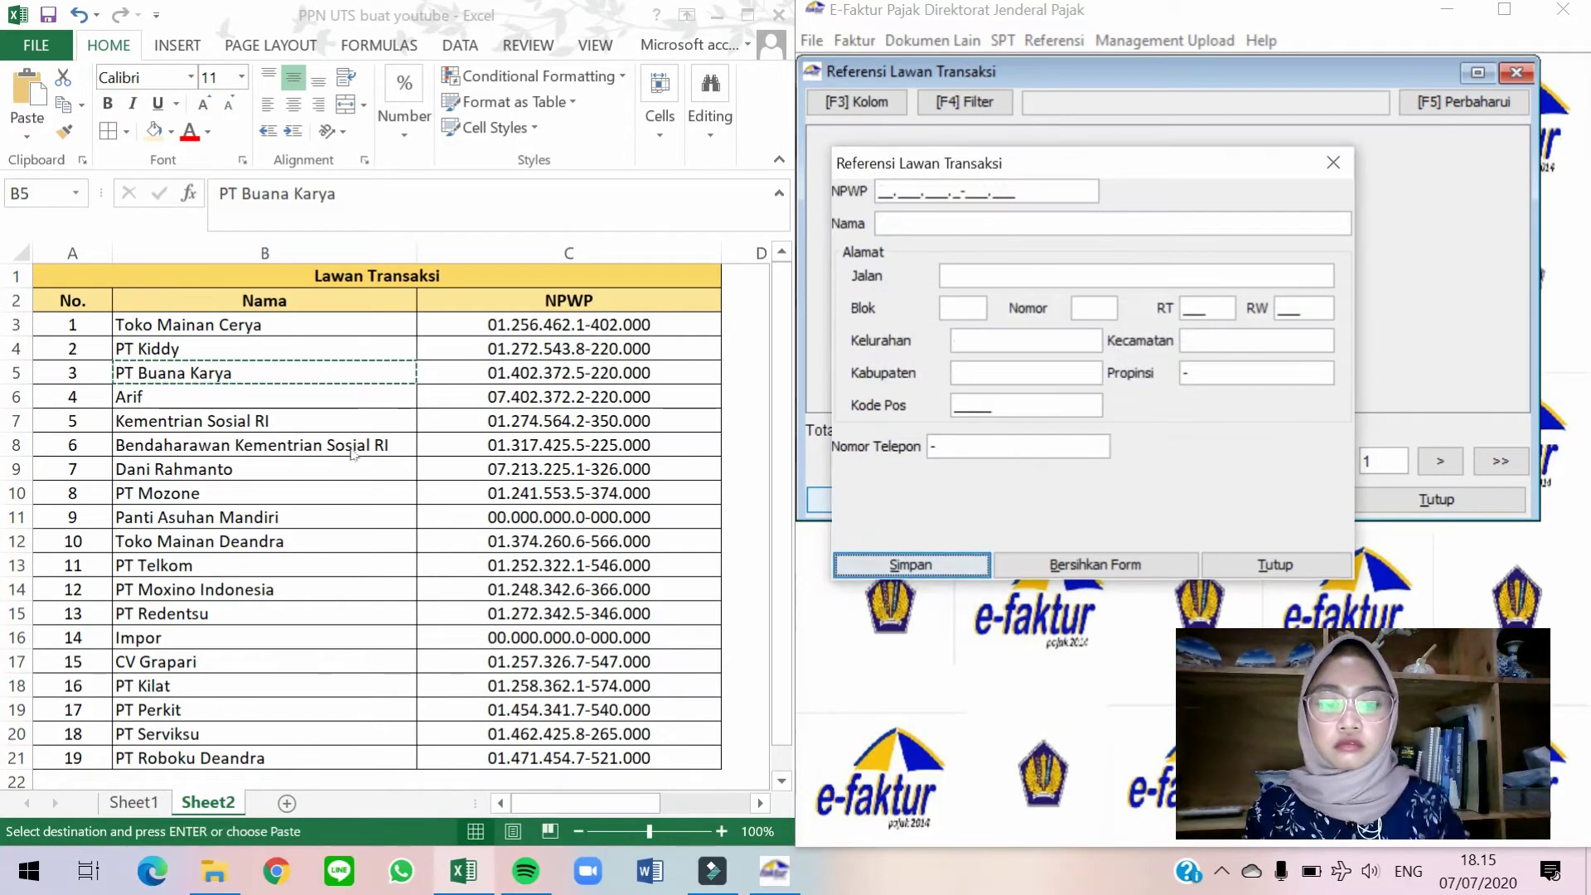
left_click(557, 396)
key("ctrl+c")
left_click(986, 190)
key("ctrl+v")
type("Arif")
key("Tab")
type("-")
key("Tab")
type("-")
key("Tab")
type("-")
key("alt+s")
key("Return")
Copy Kementrian Sosial RI's NPWP and name from row 7 into the form.
left_click(557, 421)
key("ctrl+c")
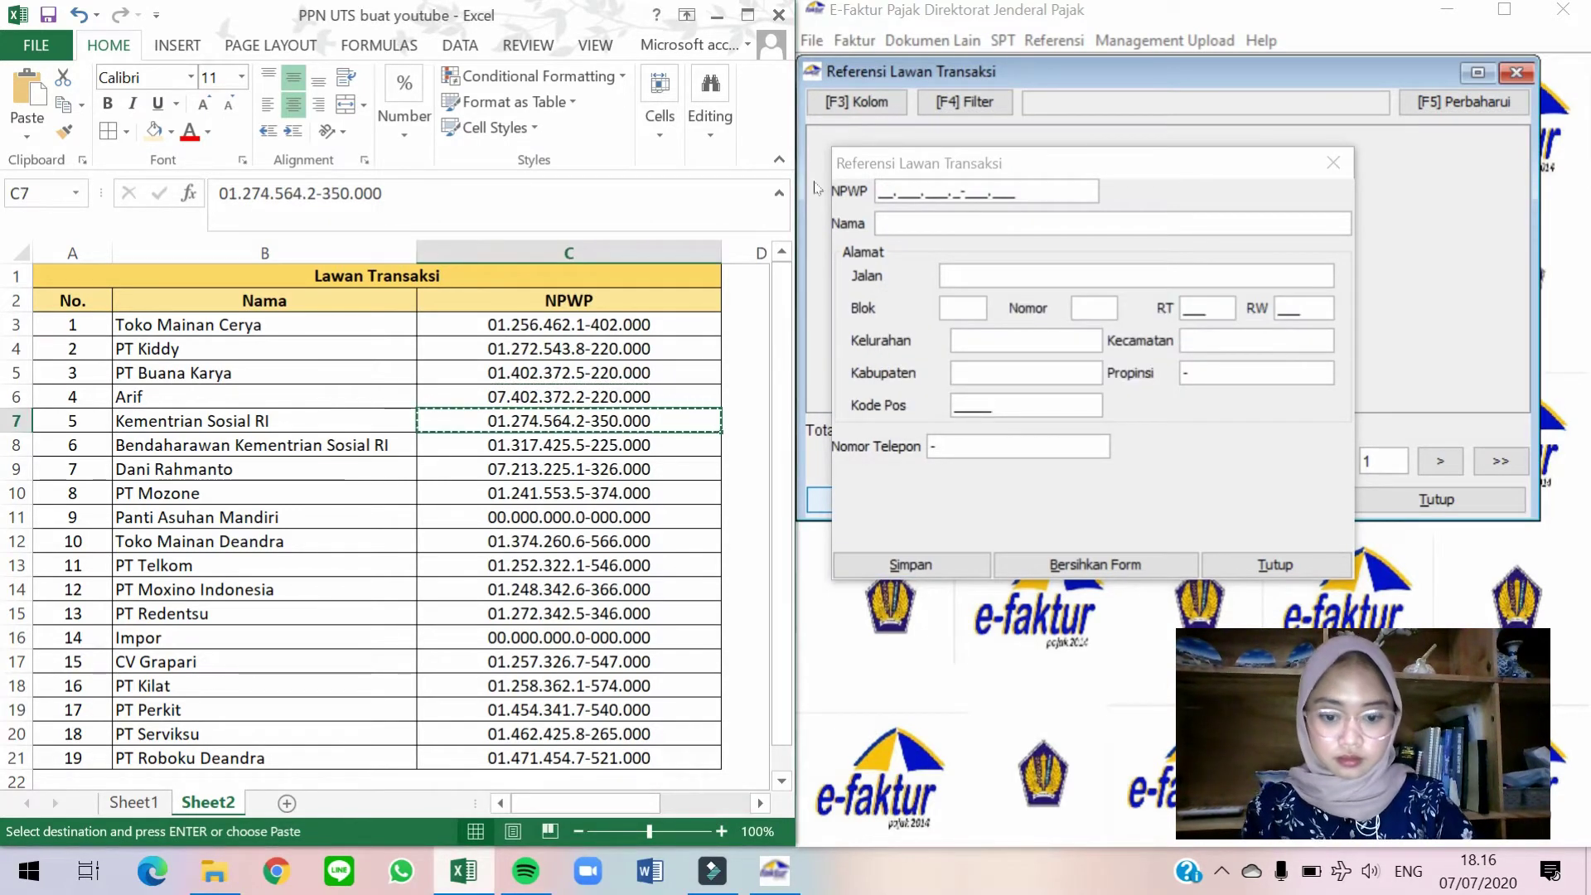
left_click(816, 189)
key("ctrl+v")
left_click(265, 420)
key("ctrl+c")
left_click(920, 223)
key("ctrl+v")
Enter address '-', RT 001 and postal code 10430, then save Kementrian Sosial RI.
key("Tab")
type("-")
key("Tab")
key("Tab")
key("Tab")
type("001")
key("Tab")
type("001")
key("Tab")
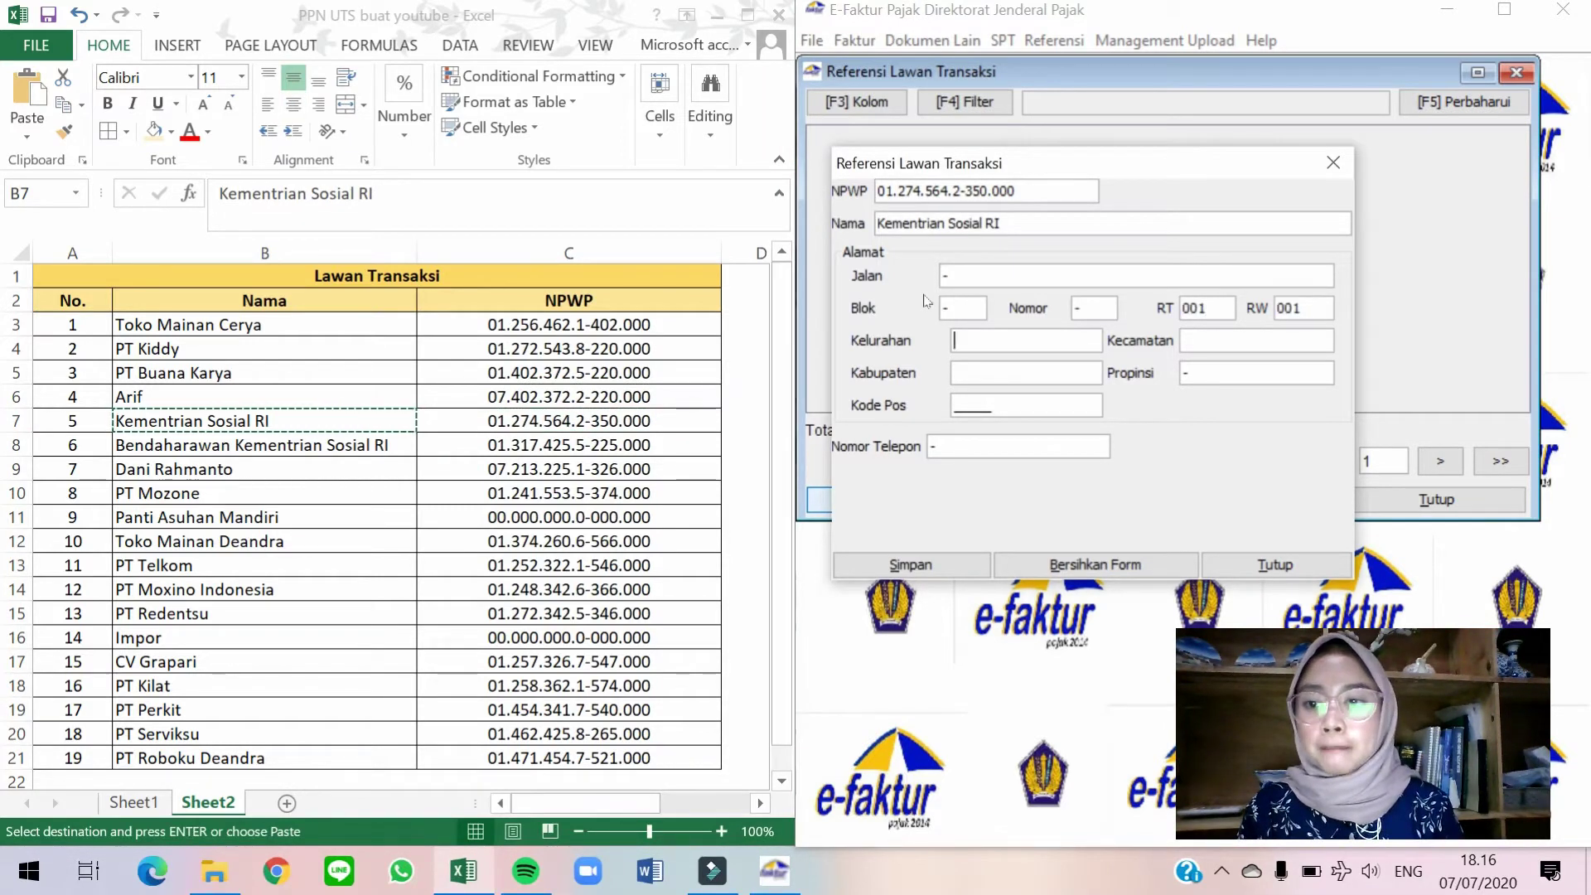
type("10430")
key("alt+s")
key("Return")
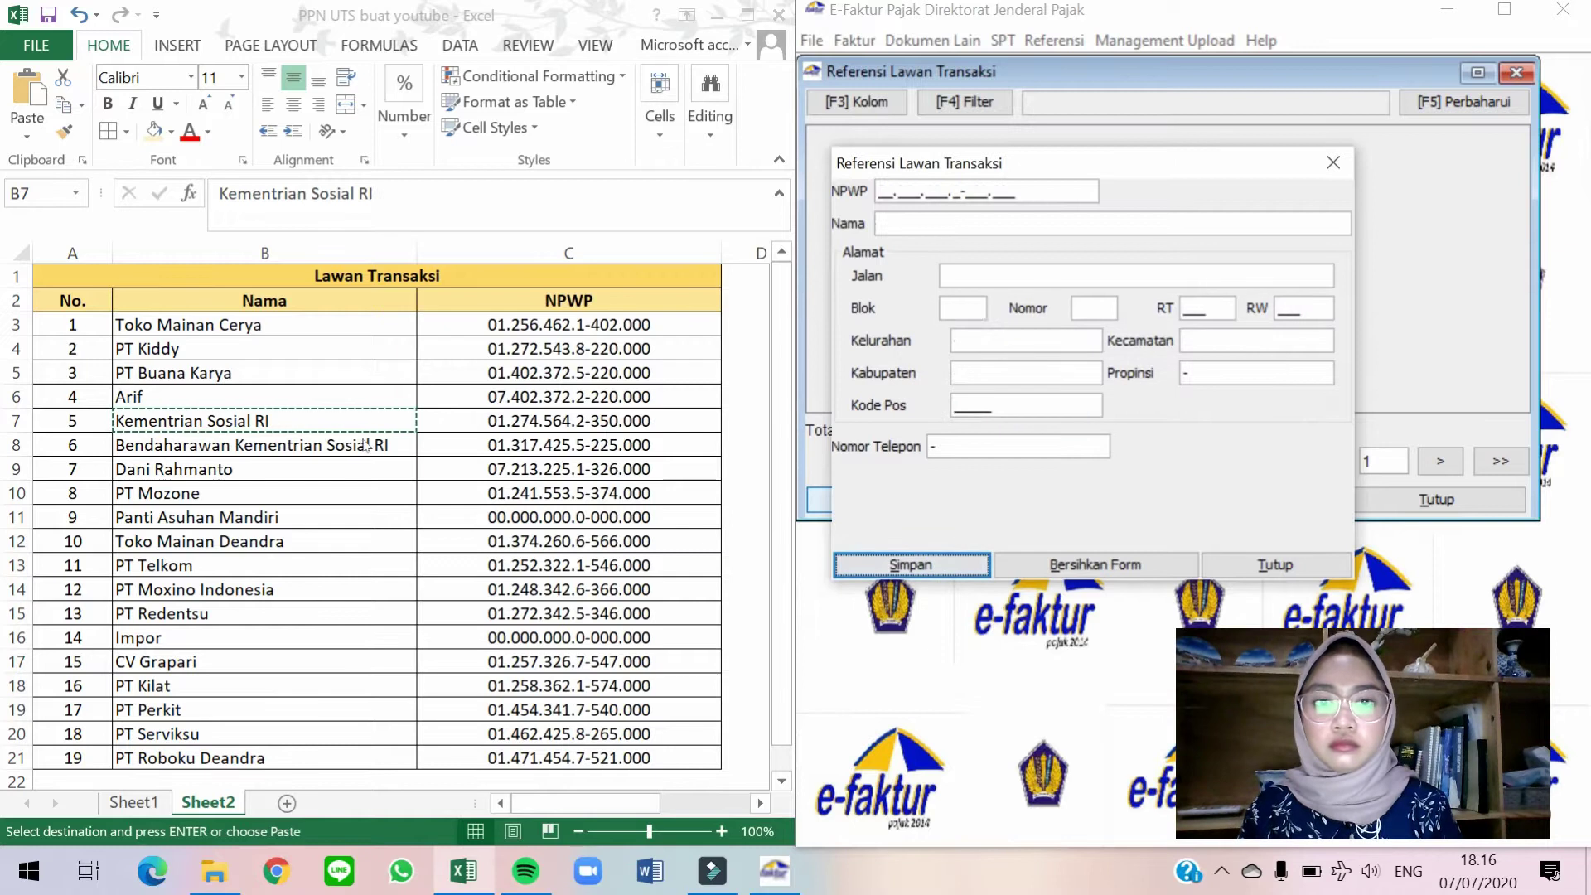
Save Bendaharawan Kementrian Sosial RI with its row 8 NPWP, name and RT 001.
left_click(487, 437)
key("ctrl+c")
left_click(885, 191)
key("ctrl+v")
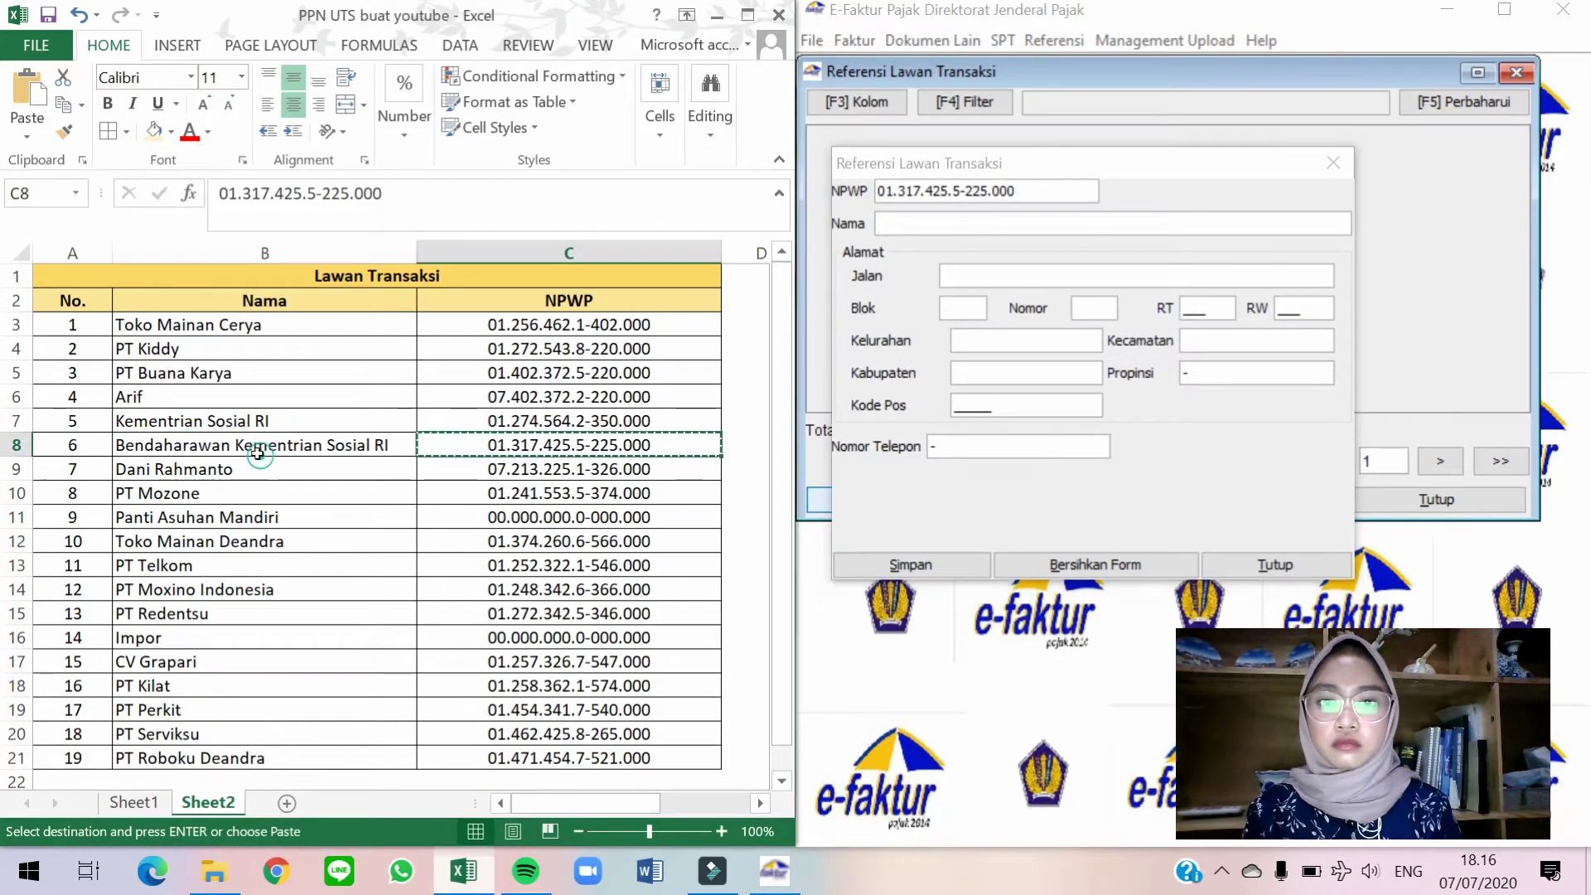
key("alt+Tab")
key("Left")
key("ctrl+c")
key("alt+Tab")
key("Tab")
key("ctrl+v")
type("001")
key("Tab")
type("001")
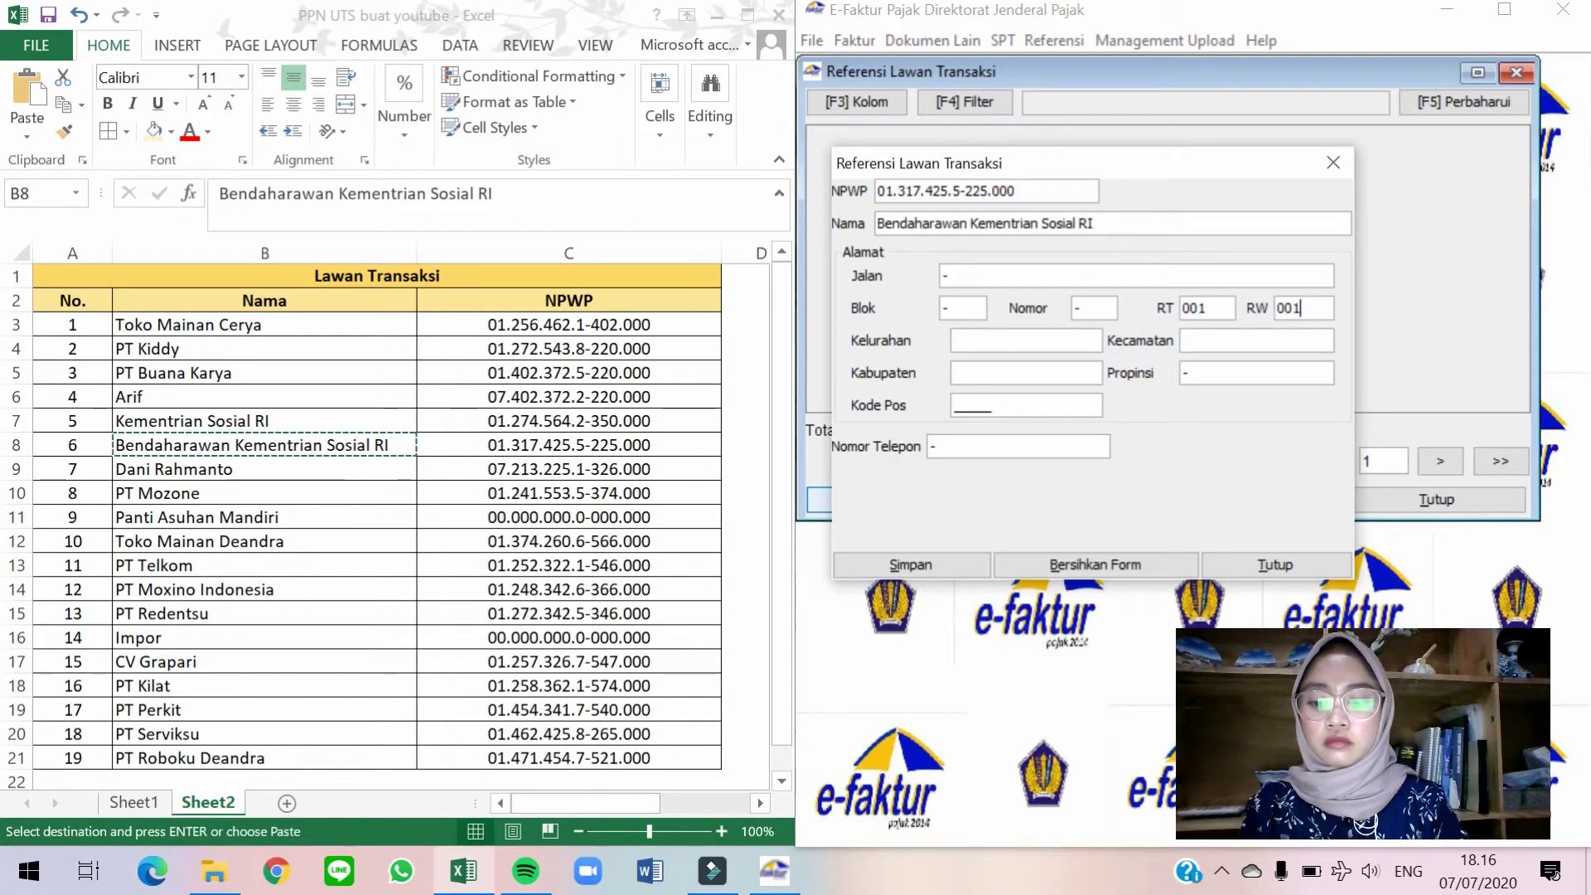
key("alt+s")
key("Return")
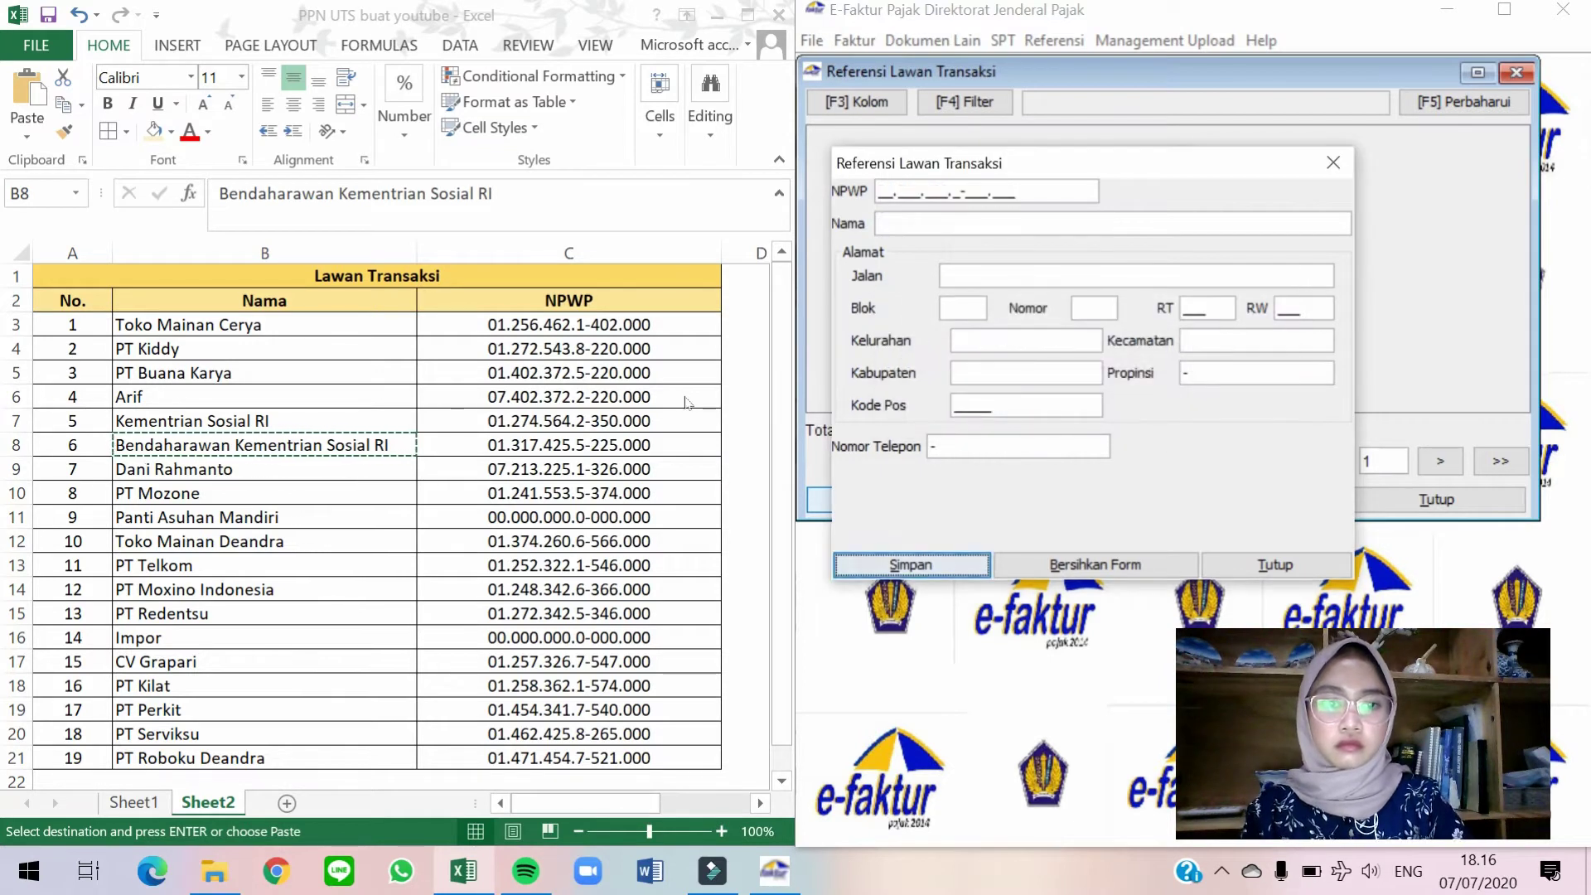
Save the row 9 individual with its NPWP, name, '-' address, RT 001 and postal code 11111.
left_click(607, 469)
key("ctrl+c")
key("alt+Tab")
key("ctrl+v")
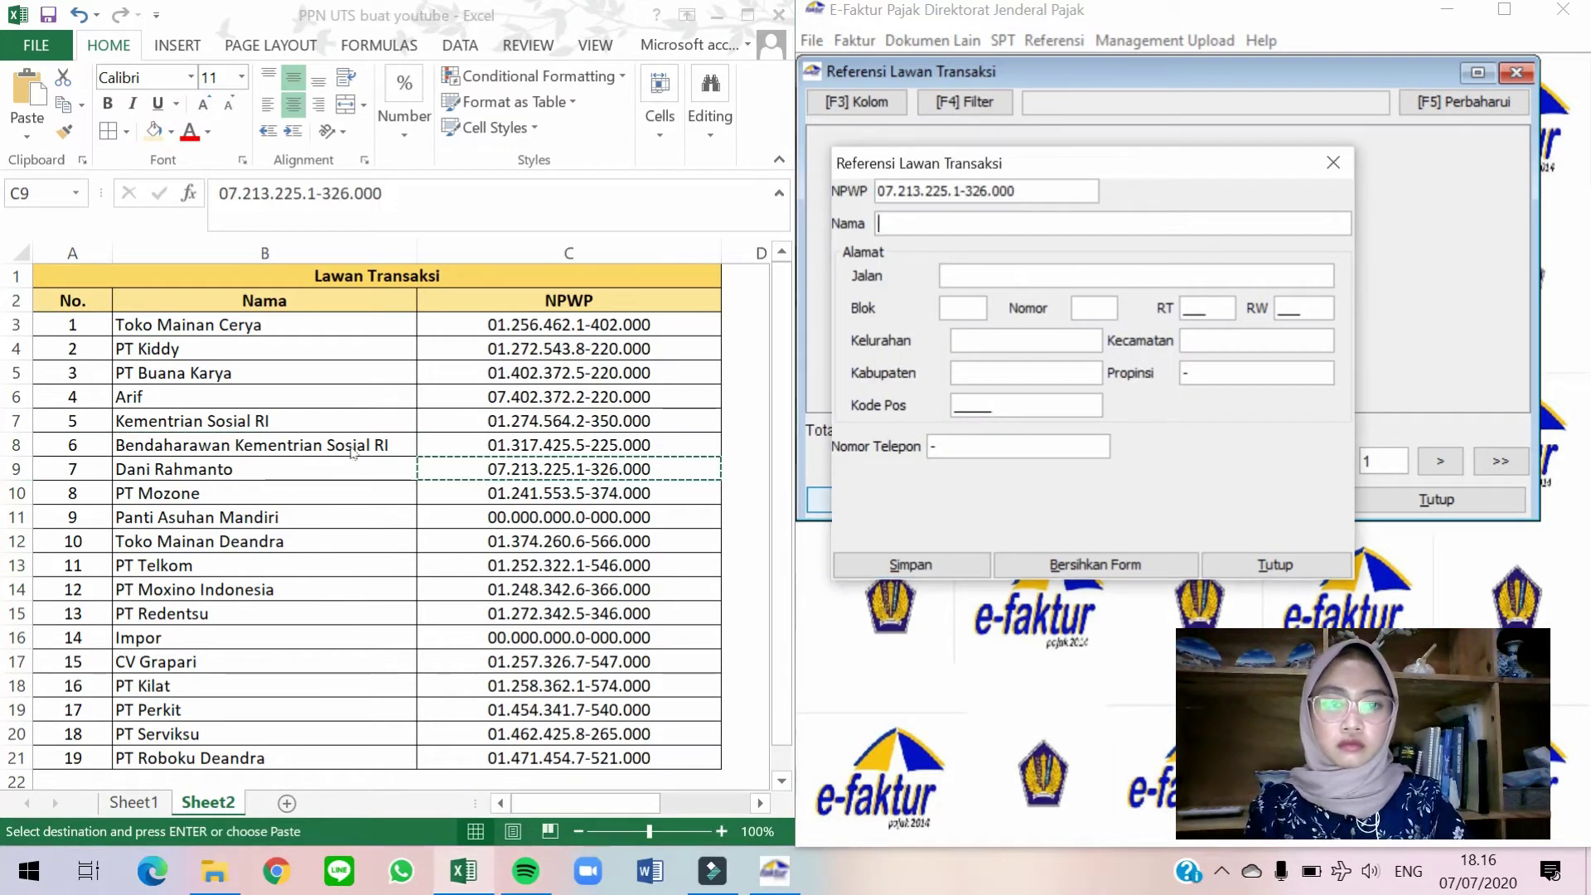
key("alt+Tab")
key("Left")
key("ctrl+c")
key("alt+Tab")
key("ctrl+v")
type("-\t-\t-\t001\t")
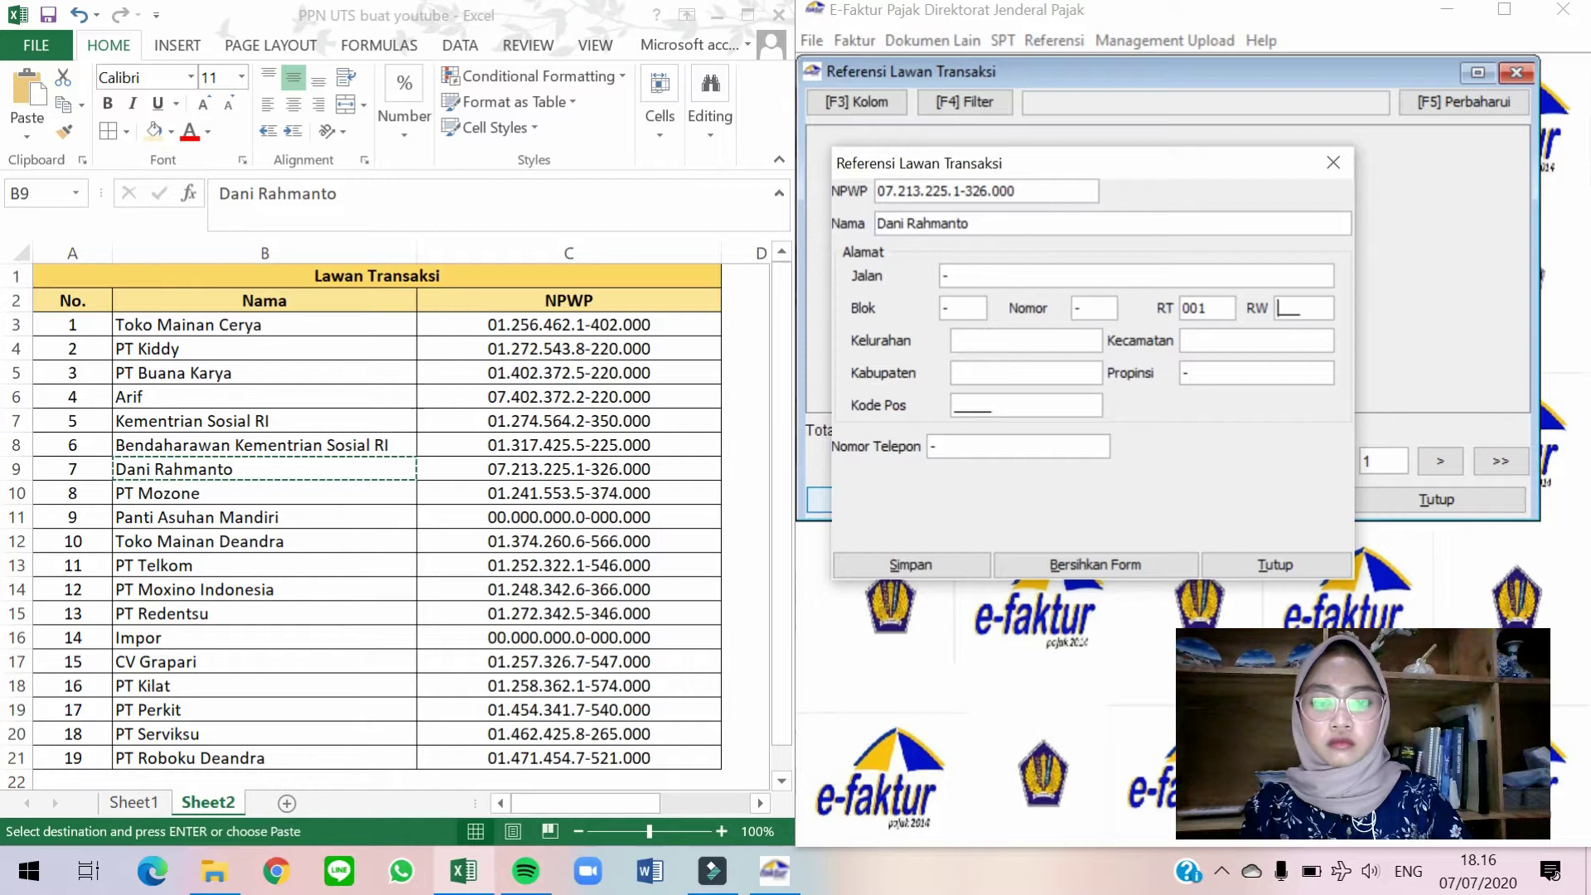
type("11111")
key("alt+s")
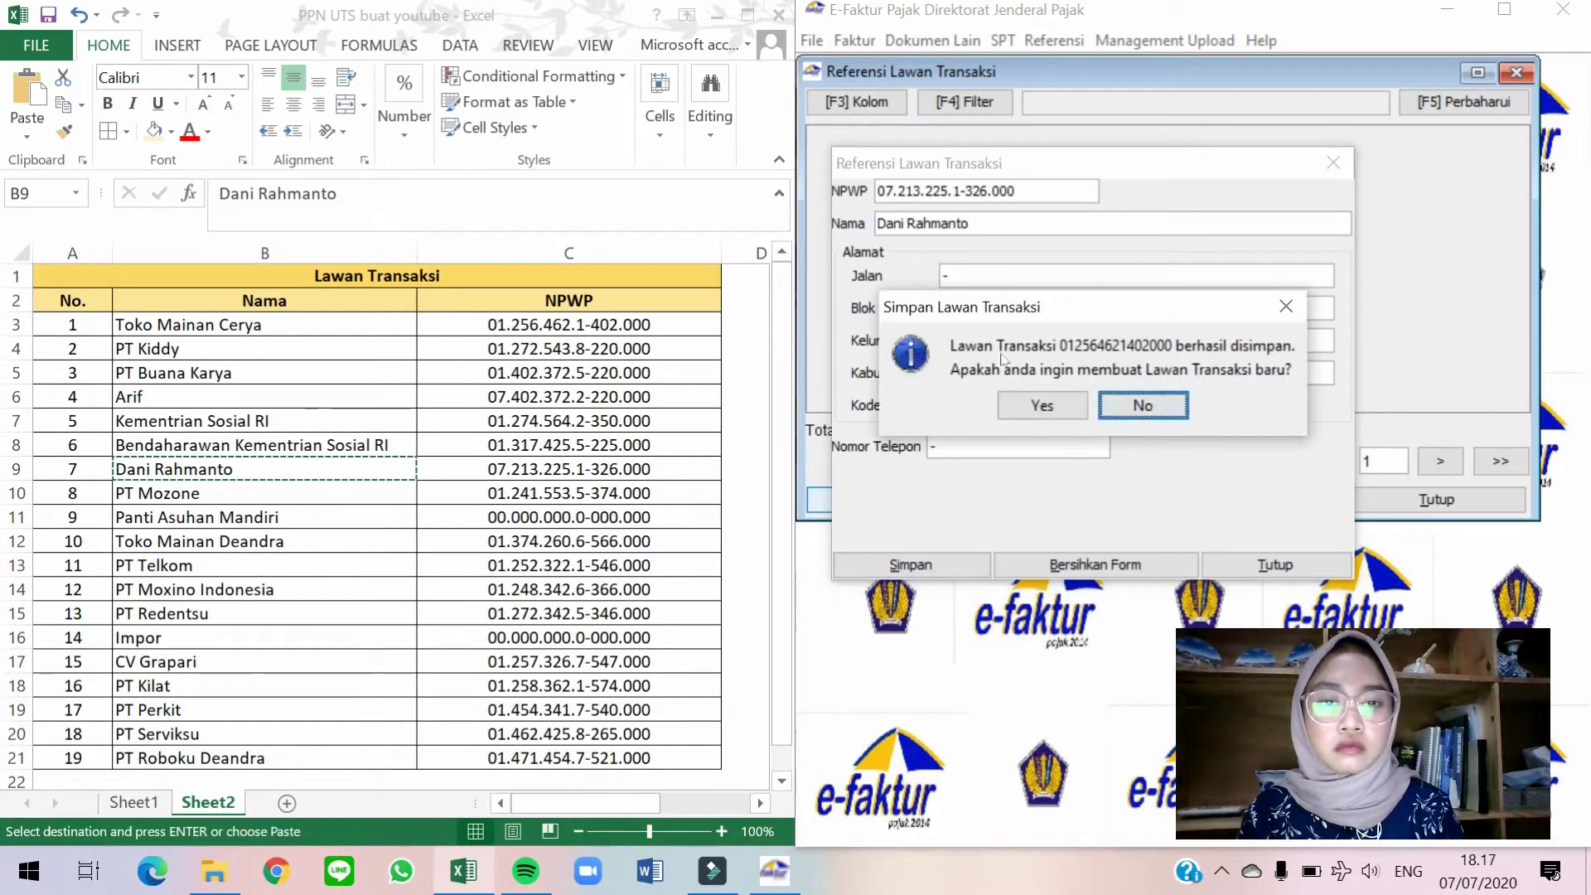
key("Left")
key("Return")
Save PT Mozone with its row 10 NPWP and name and postal code 11111.
key("alt+Tab")
left_click(540, 493)
key("ctrl+c")
left_click(867, 190)
key("ctrl+v")
key("alt+Tab")
left_click(269, 502)
key("ctrl+c")
key("alt+Tab")
key("ctrl+v")
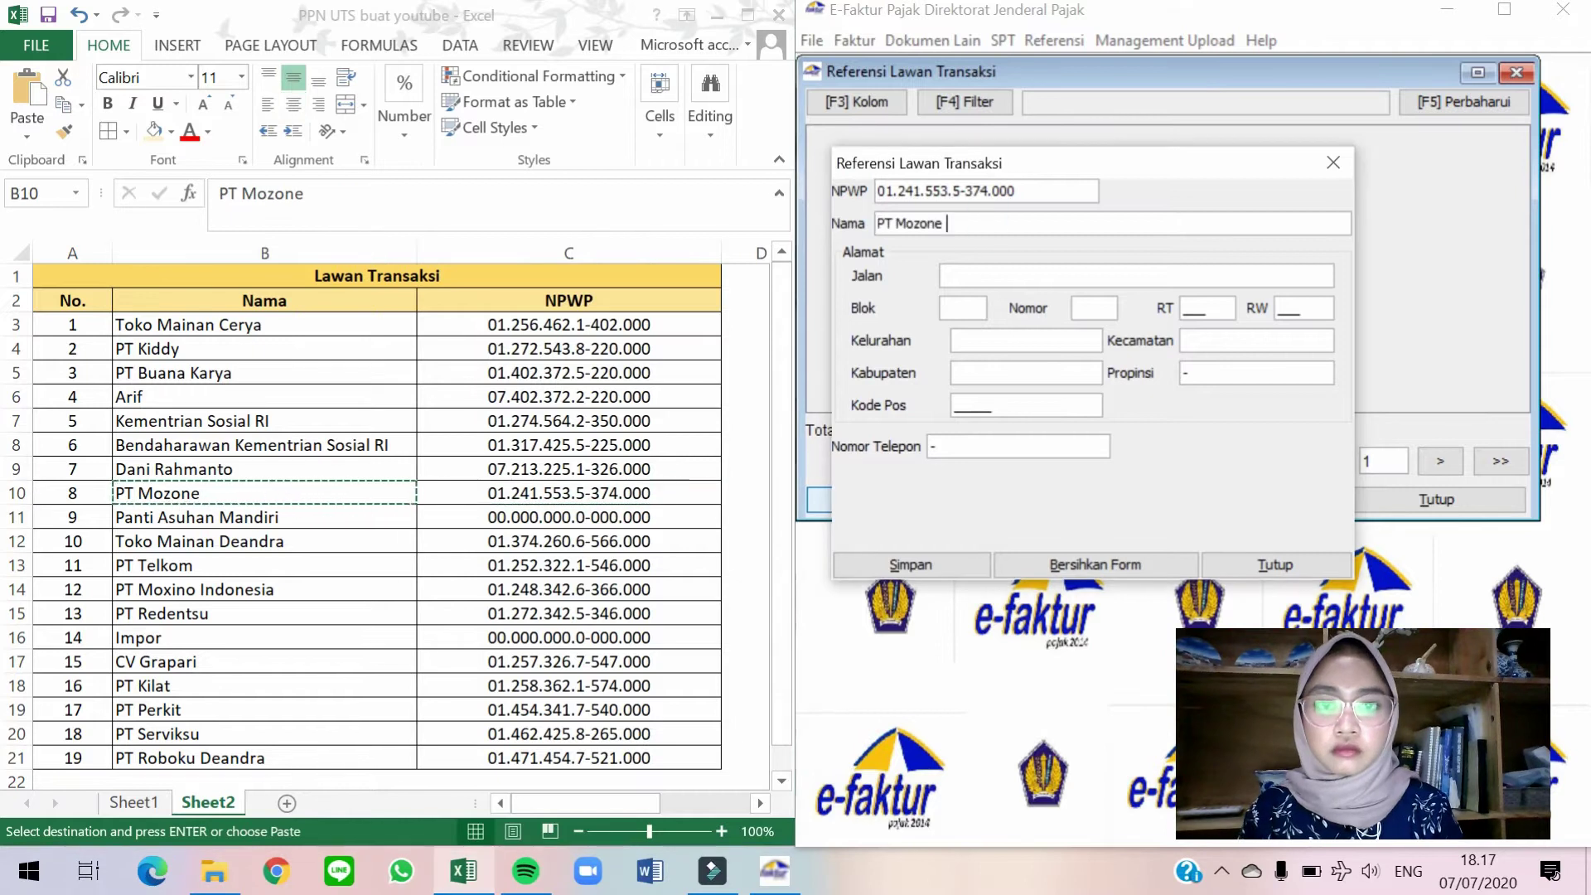
type("11111")
key("alt+s")
key("Left")
key("Return")
Enter Panti Asuhan Mandiri's row 11 NPWP and name with postal code 16111, then save it.
key("alt+Tab")
left_click(578, 519)
key("ctrl+c")
key("alt+Tab")
key("ctrl+v")
key("alt+Tab")
left_click(281, 532)
left_click(280, 521)
key("ctrl+c")
key("alt+Tab")
key("ctrl+v")
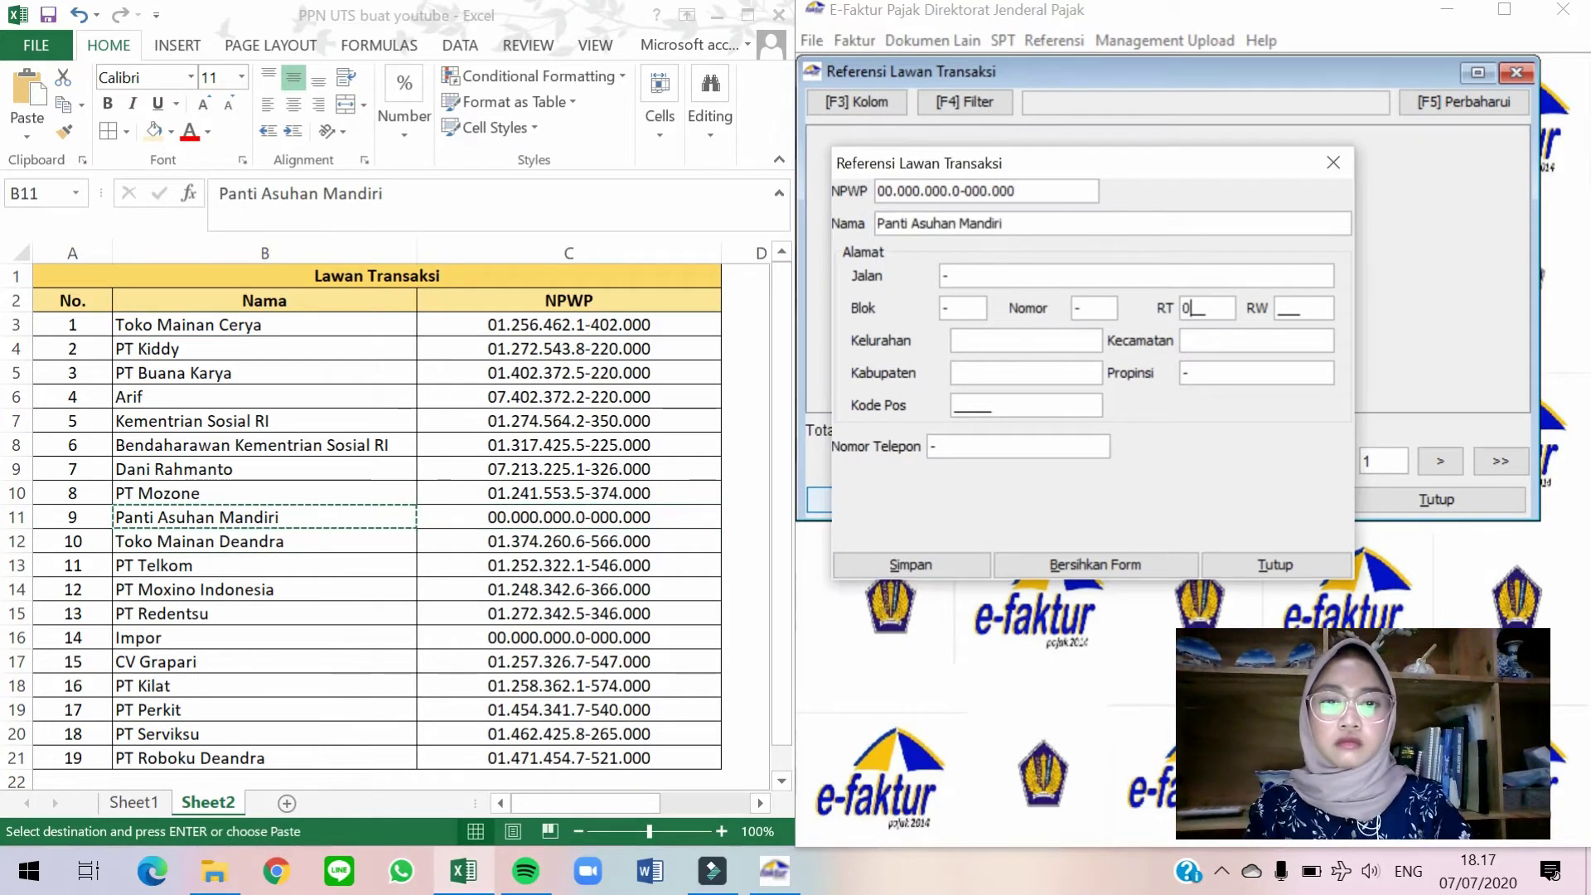
type("16111")
key("alt+s")
Add Toko Mainan Deandra with its spreadsheet NPWP, '-' address, RT/RW 001/001, postal code 16810.
key("Left")
key("Return")
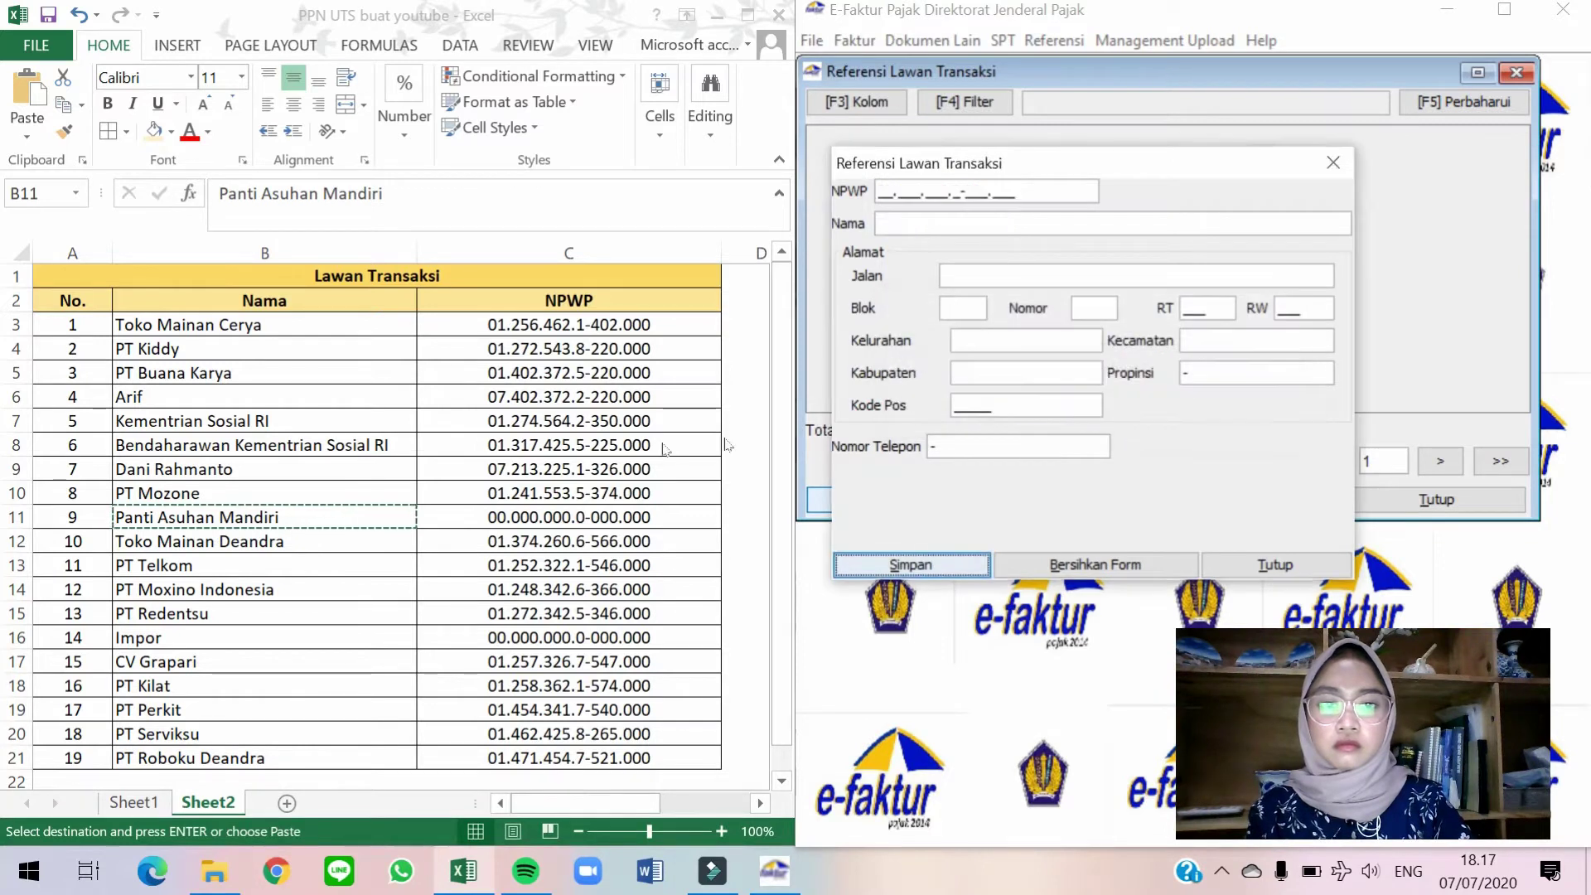
key("alt+Tab")
left_click(569, 541)
key("ctrl+c")
key("alt+Tab")
key("ctrl+v")
key("alt+Tab")
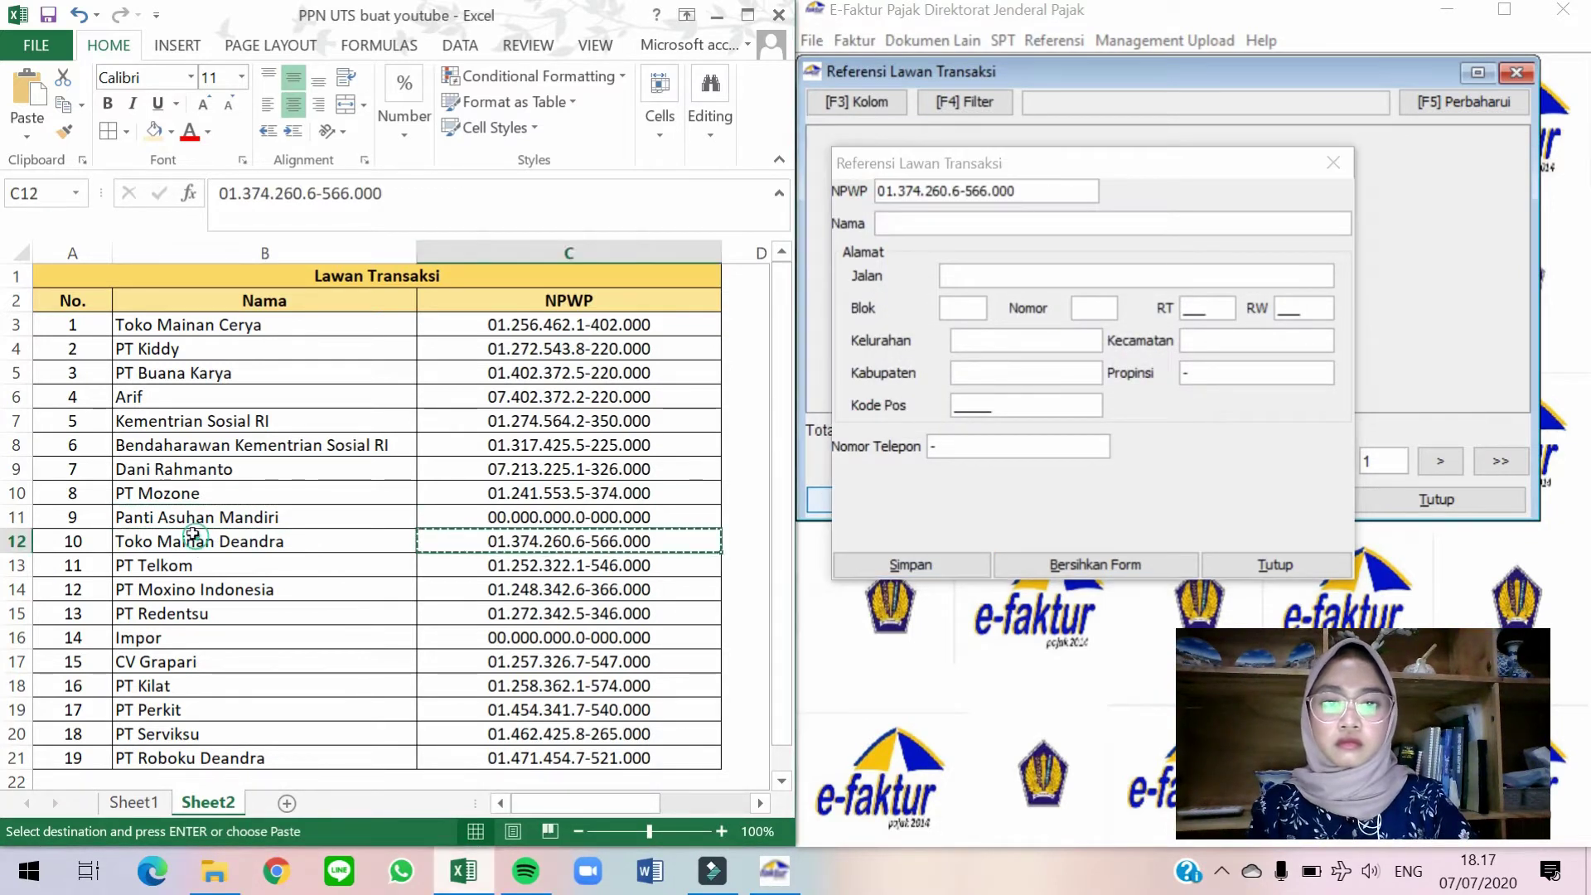
left_click(265, 541)
key("ctrl+c")
key("alt+Tab")
key("ctrl+v")
key("Tab")
type("-\t-\t-\t001\t001\t-\t-\t-\t\t16810")
key("Tab")
key("Tab")
key("Return")
key("Left")
key("Return")
Add PT Telkom with its NPWP, '-' address, RT/RW 001/001 and postal code 16810.
left_click(537, 559)
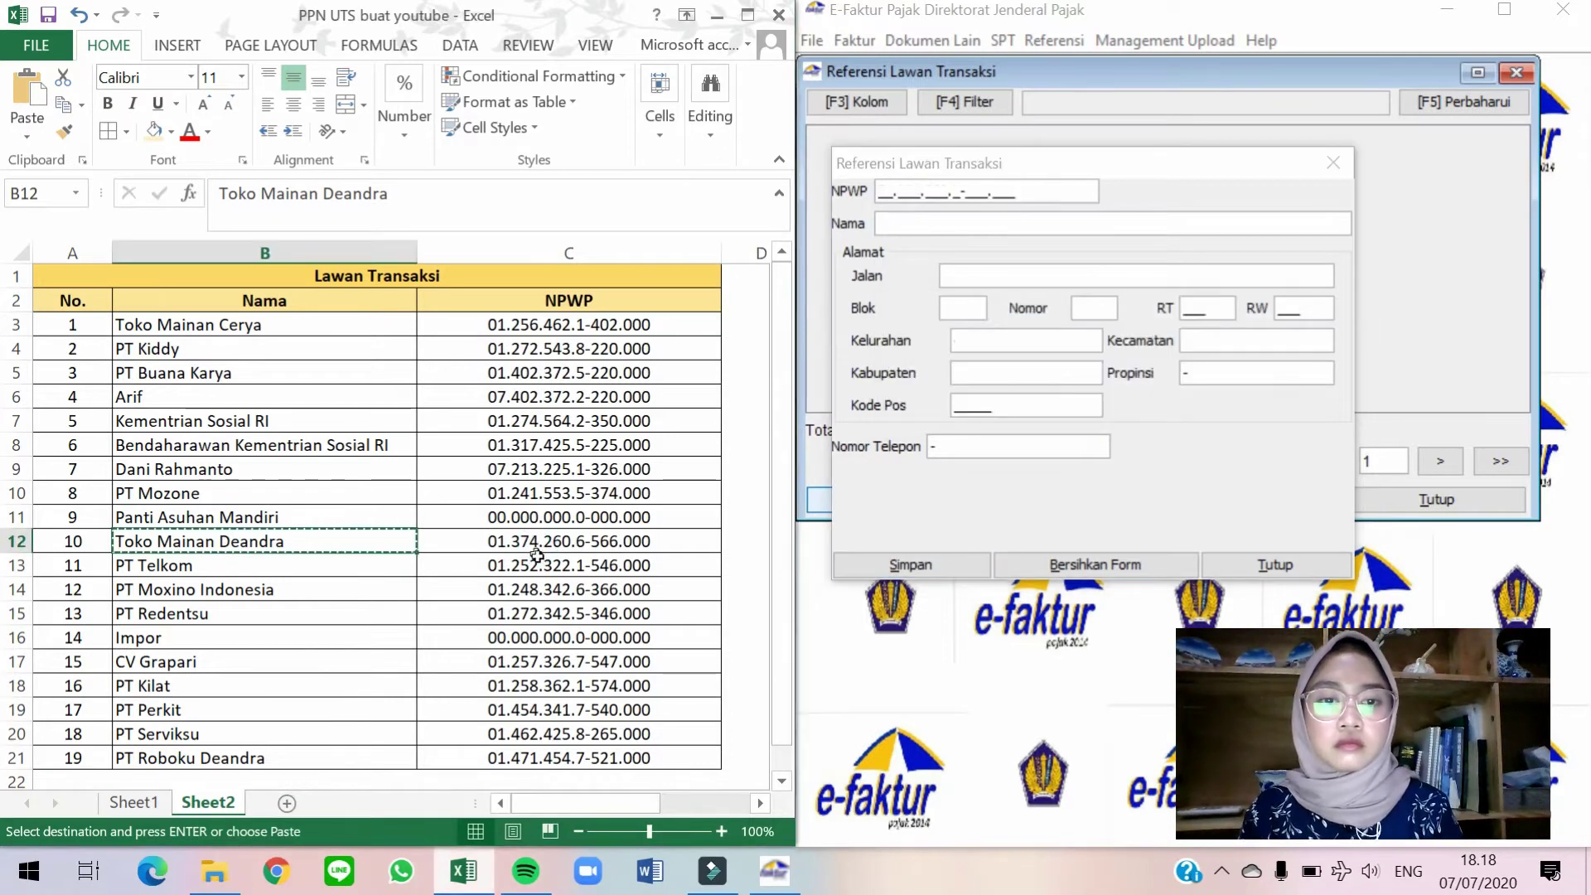
key("ctrl+c")
left_click(905, 189)
key("ctrl+v")
key("alt+Tab")
left_click(284, 565)
key("ctrl+c")
key("alt+Tab")
key("ctrl+v")
key("Tab")
type("-\t-\t-\t001\t001\t-\t-\t-\t\t16810")
key("Tab")
key("Tab")
key("Return")
key("Left")
key("Return")
Add PT Moxino Indonesia with its NPWP and name from the spreadsheet.
key("alt+Tab")
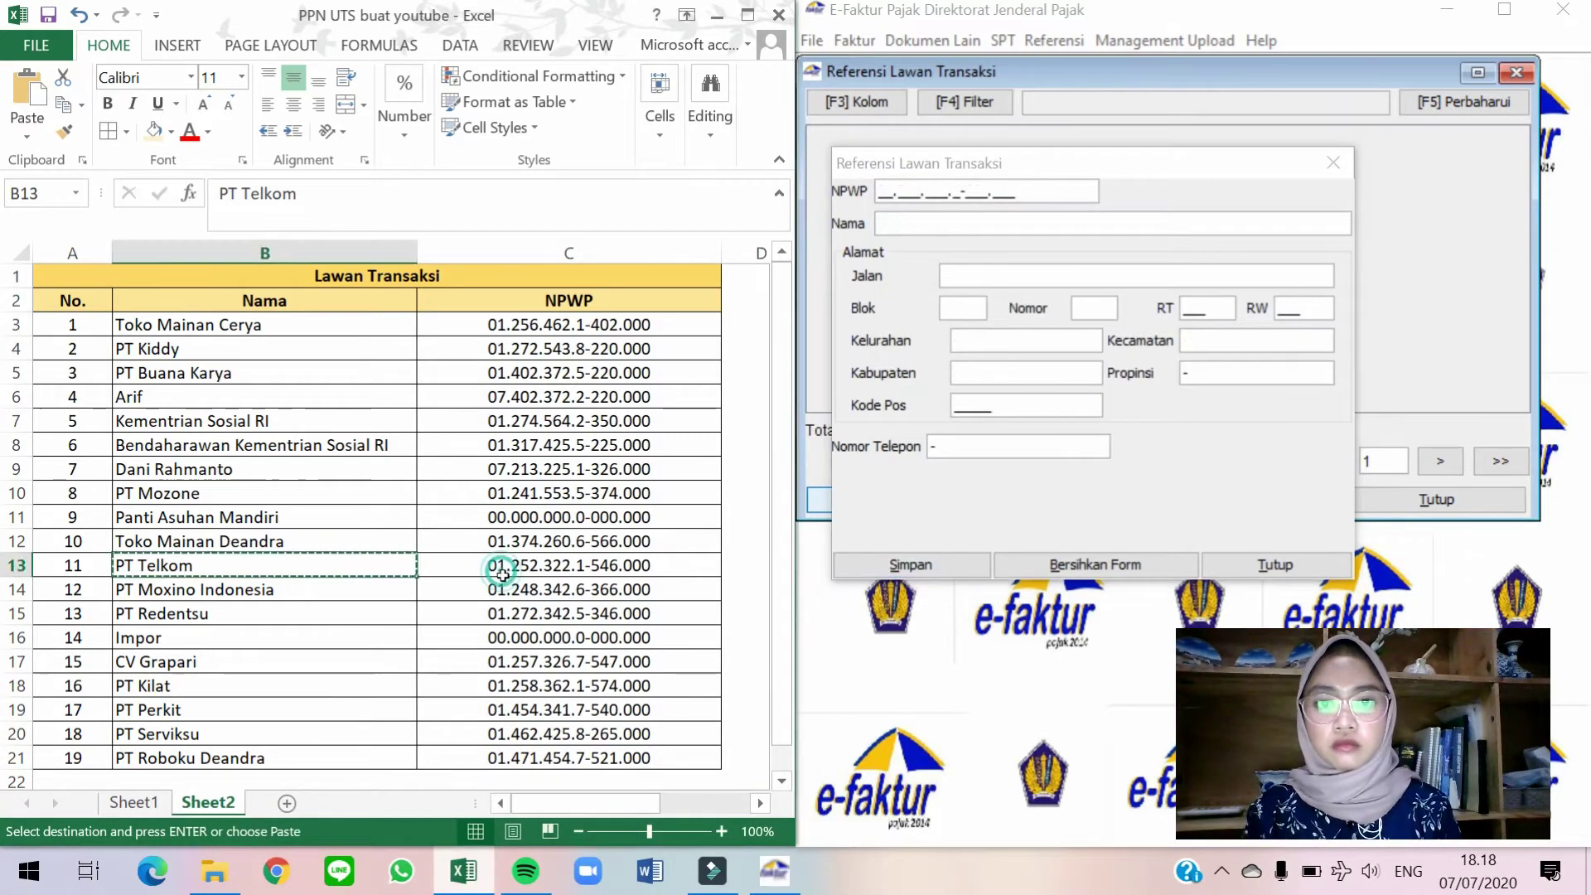
left_click(568, 589)
key("ctrl+c")
key("alt+Tab")
key("ctrl+v")
key("alt+Tab")
left_click(264, 589)
key("ctrl+c")
key("alt+Tab")
key("ctrl+v")
key("Tab")
type("-\t-\t-\t001\t001\t-\t-\t-\t\t16810")
key("alt+s")
key("Left")
key("Return")
Add PT Redentsu with its NPWP, '-' address and RT/RW 001/001.
key("alt+Tab")
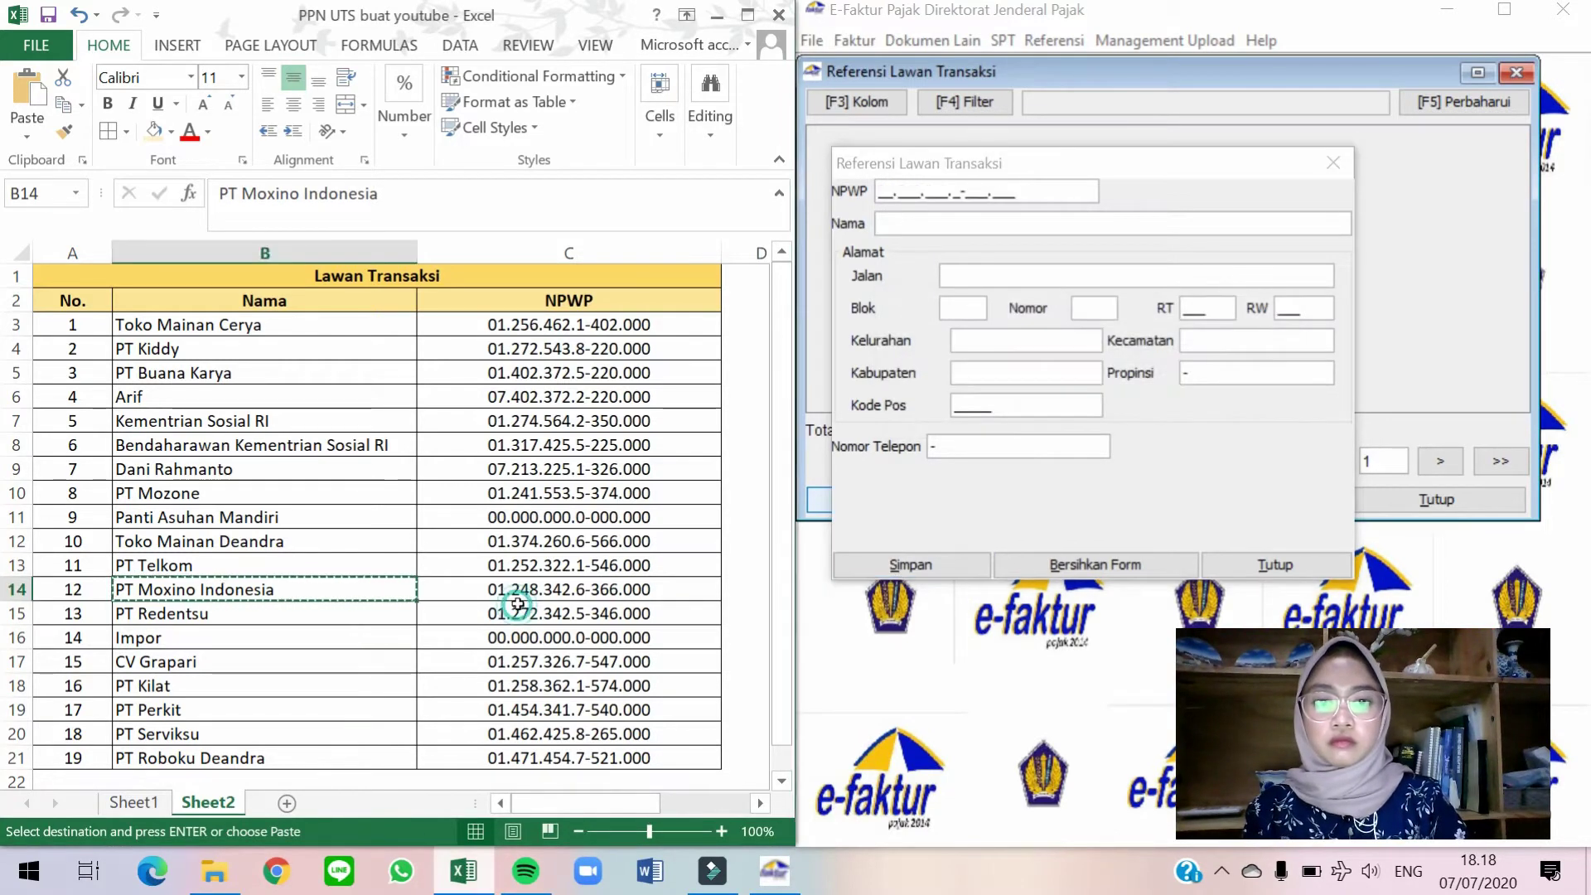
left_click(568, 613)
key("ctrl+c")
key("alt+Tab")
key("ctrl+v")
key("alt+Tab")
left_click(339, 613)
key("ctrl+c")
key("alt+Tab")
key("ctrl+v")
key("Tab")
type("-\t-\t-\t001\t001\t-\t-\t-\t\t1")
key("alt+s")
key("Left")
key("Return")
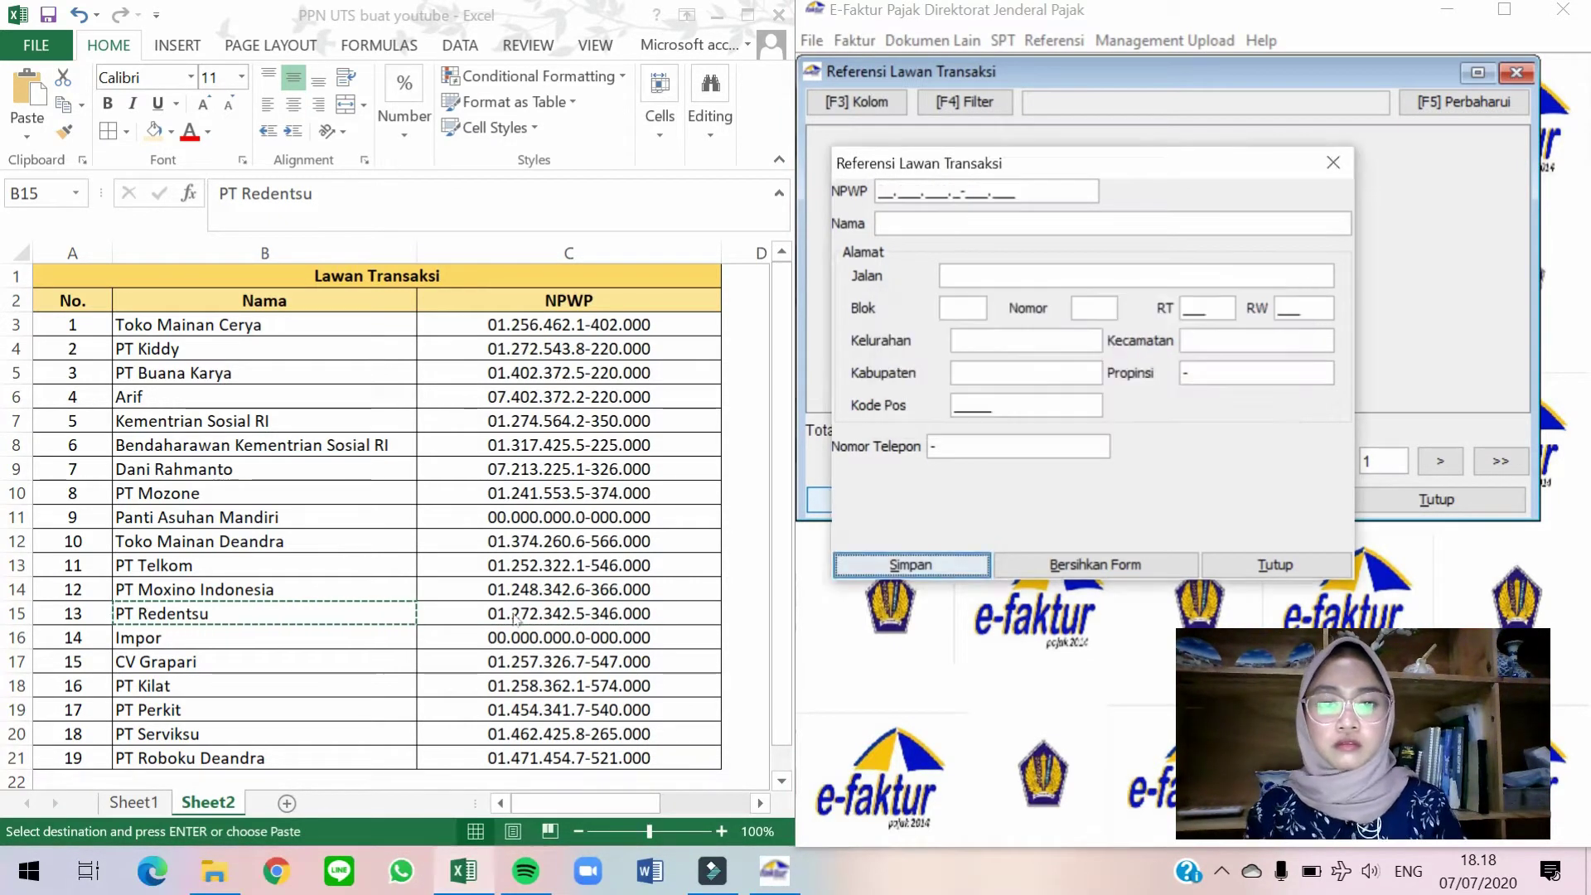
Add CV Grapari with its NPWP, '-' address, RT/RW 001/001 and postal code 16810.
key("alt+Tab")
left_click(569, 662)
key("ctrl+c")
key("alt+Tab")
key("ctrl+v")
key("alt+Tab")
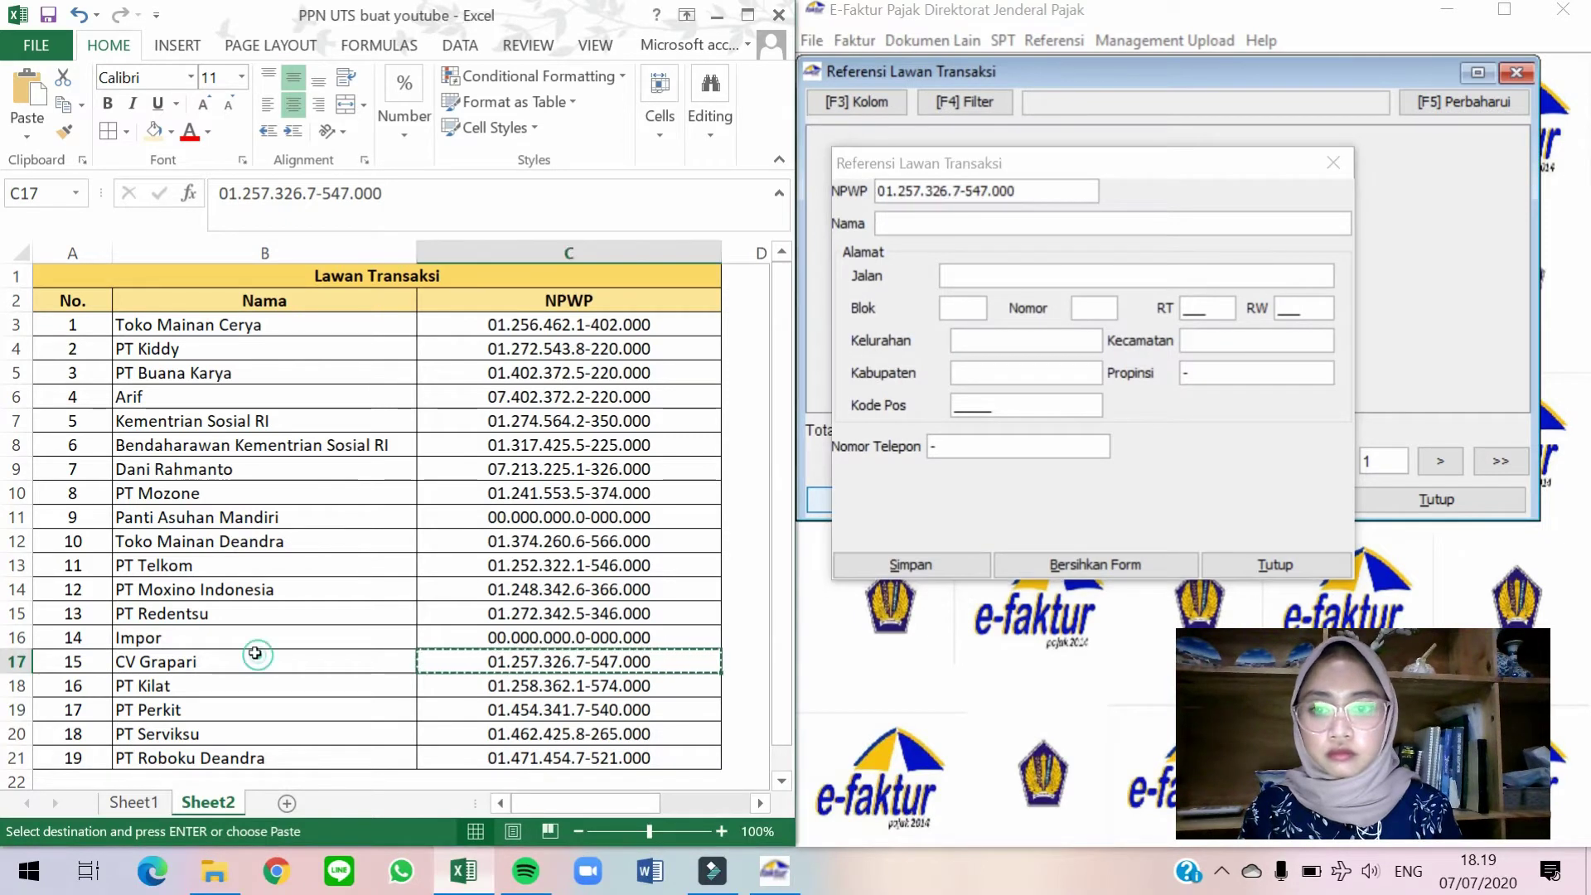
left_click(356, 659)
key("ctrl+c")
key("alt+Tab")
key("ctrl+v")
type("-\t-\t-\t001\t001\t-\t-\t-\t\t16810")
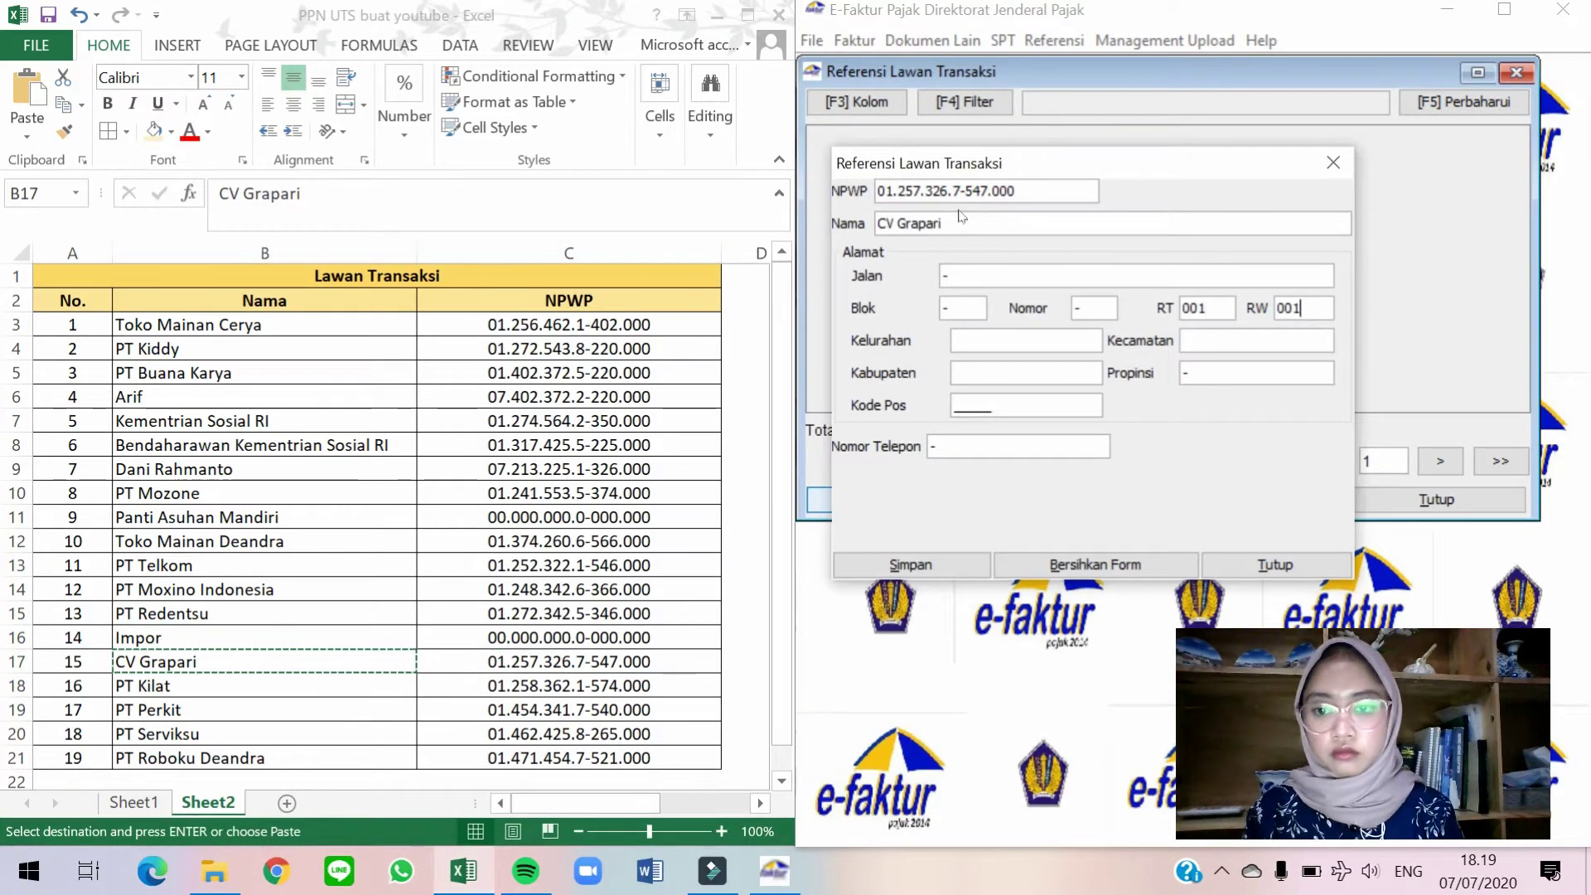
key("alt+s")
key("Left")
key("Return")
Add PT Kilat with its NPWP, '-' address, RT/RW 001/001 and postal code 16610.
key("alt+Tab")
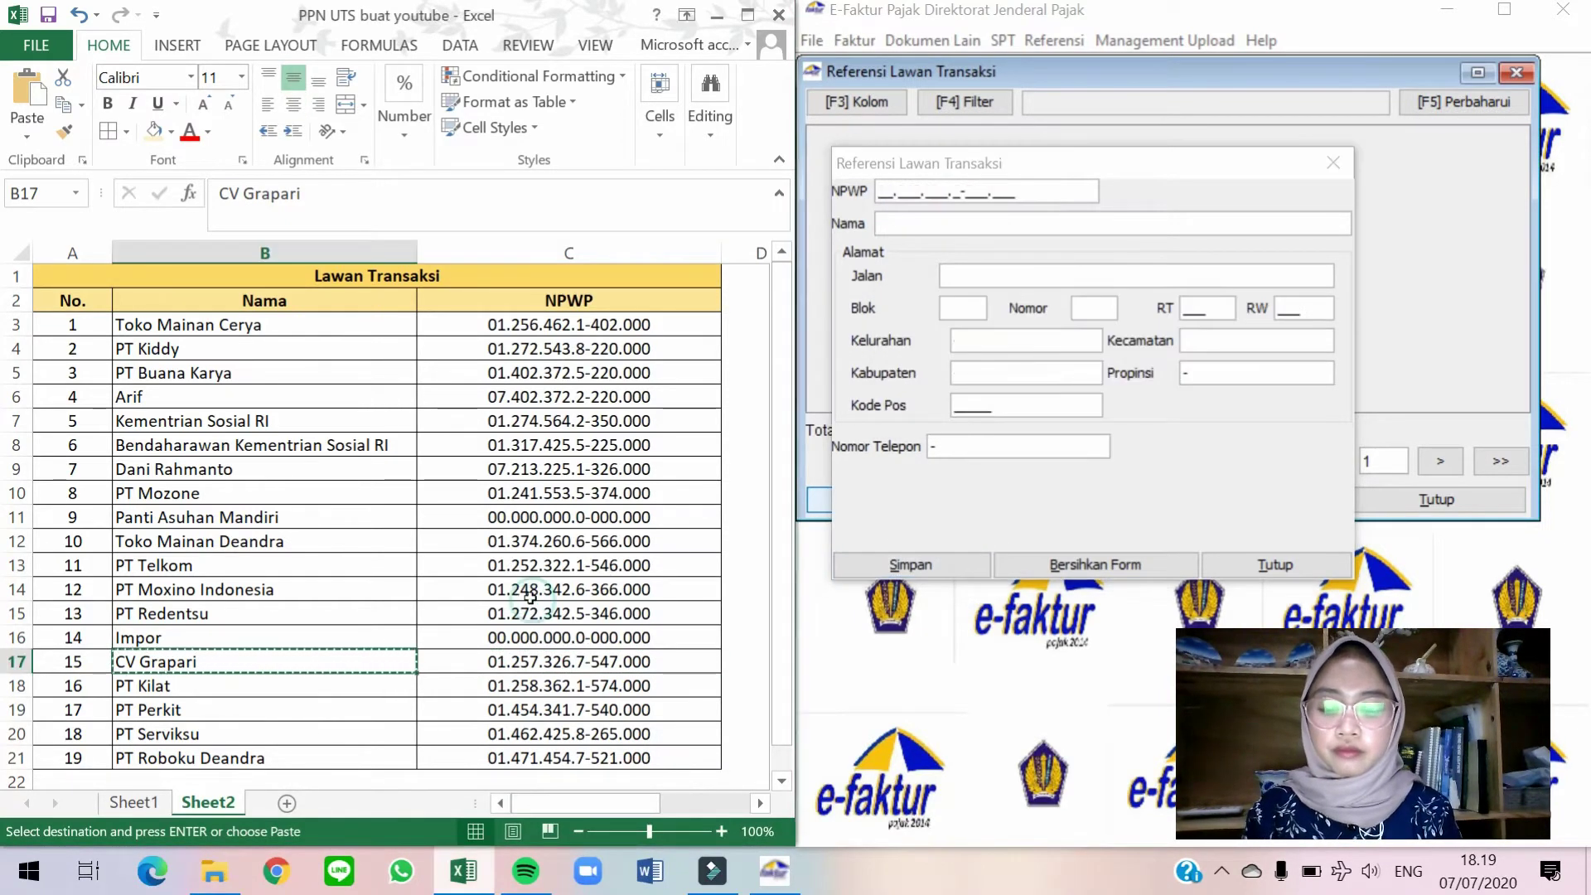
key("Right")
key("Down")
key("ctrl+c")
key("alt+Tab")
key("ctrl+v")
type("PT Kilat\t-\t-\t-\t001\t001\t-\t-\t-\t\t16610")
key("alt+s")
key("Return")
Add PT Perkit with its NPWP, '-' address and RT/RW 001/001.
key("alt+Tab")
key("Down")
key("ctrl+c")
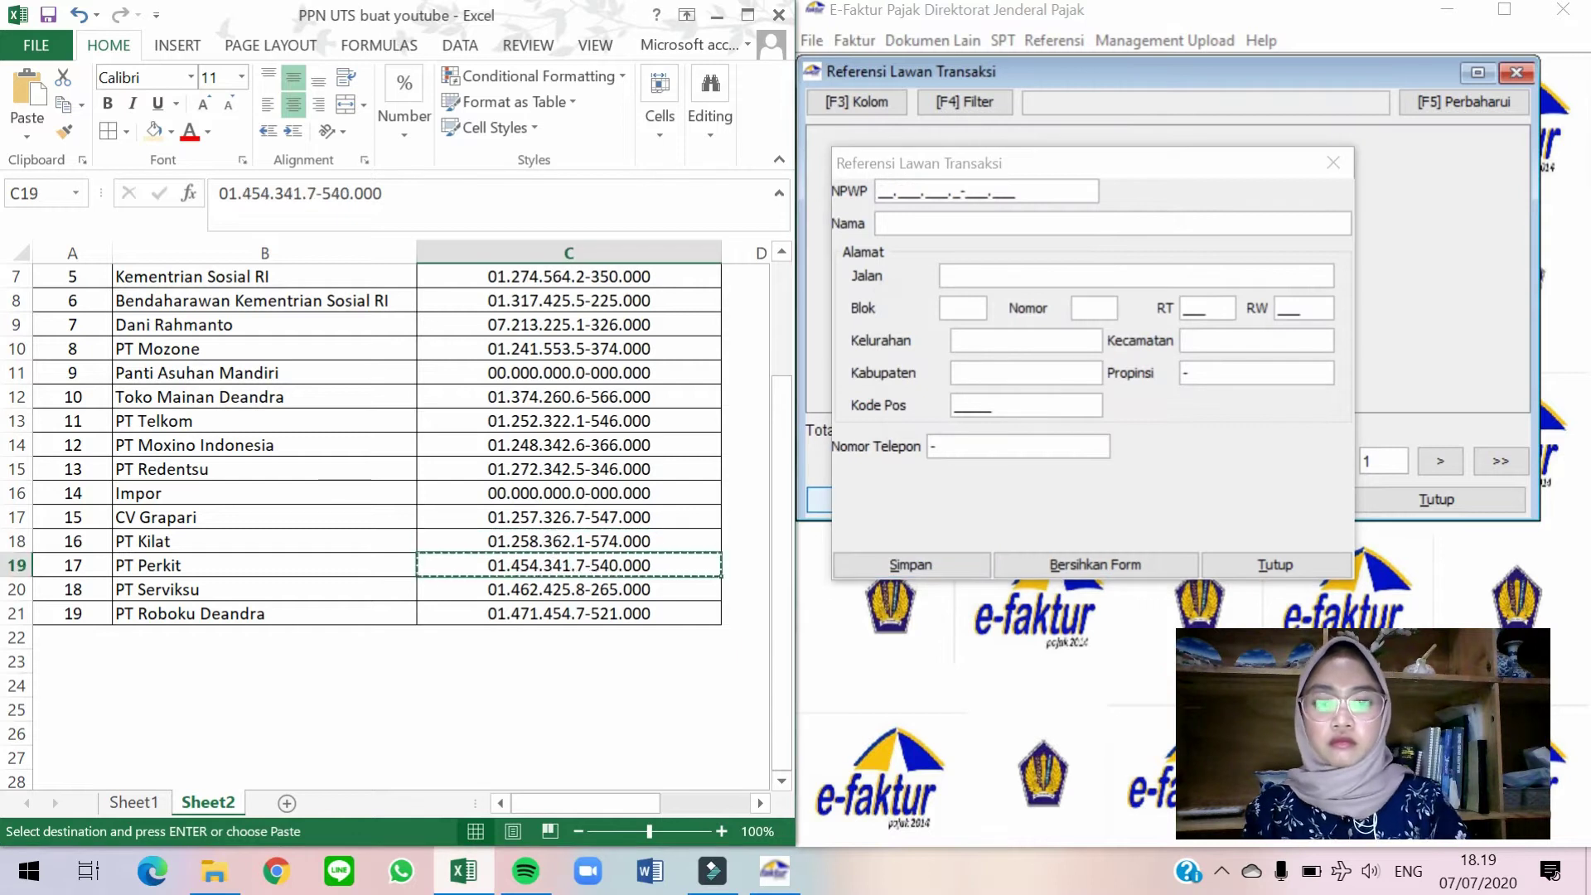
key("alt+Tab")
key("ctrl+v")
type("PT Perkit\t-\t-\t-\t001\t001")
key("alt+s")
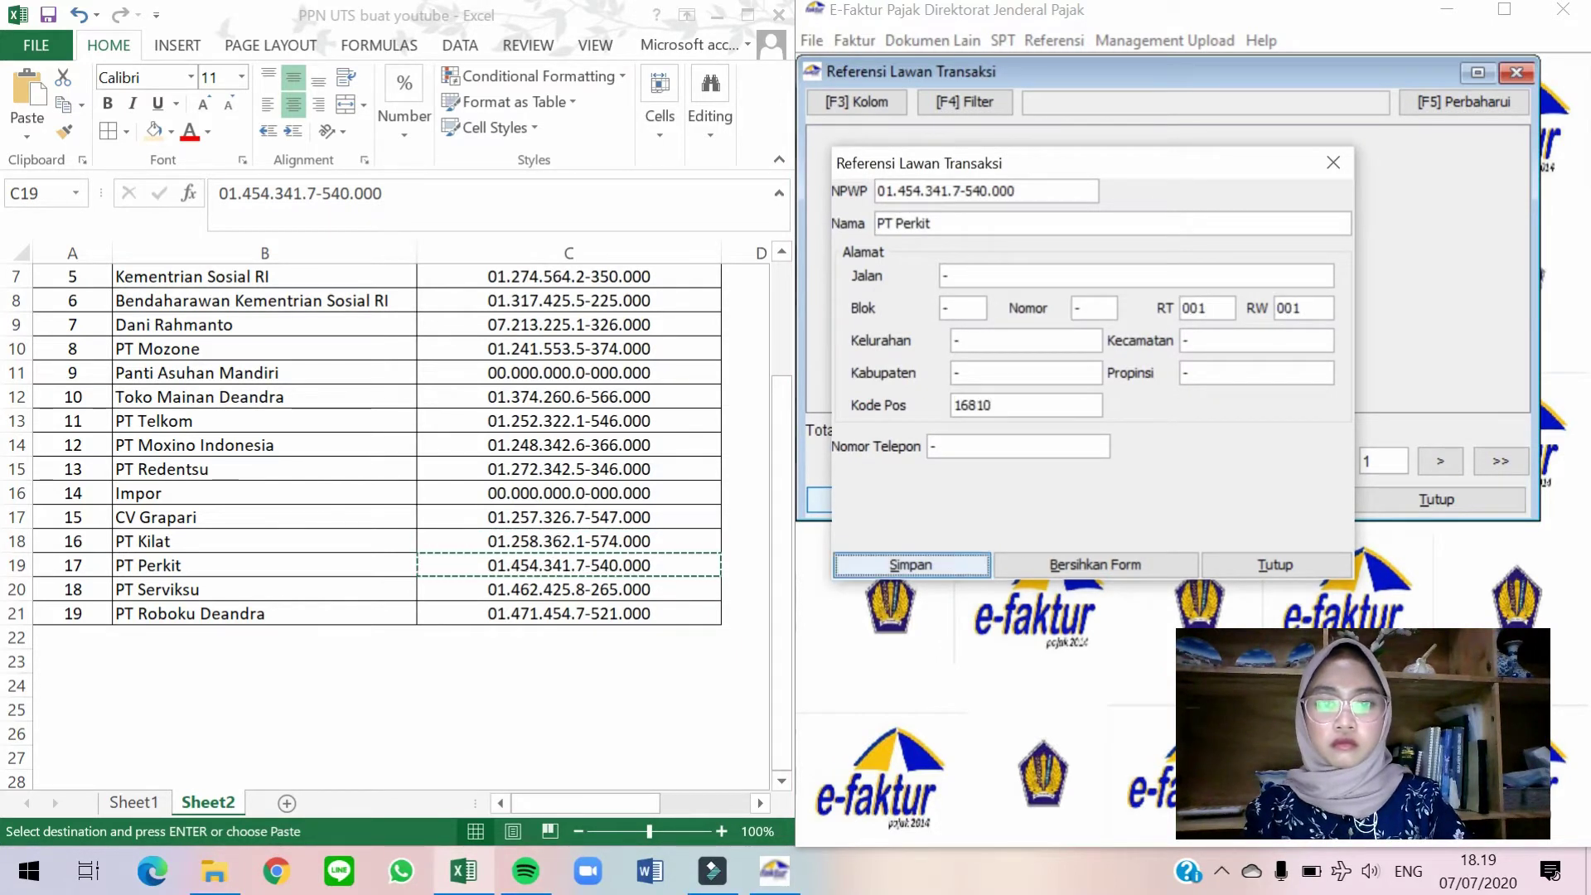
key("Return")
Add PT Serviksu with its NPWP, name and postal code 16810.
key("alt+Tab")
key("Down")
key("ctrl+c")
key("alt+Tab")
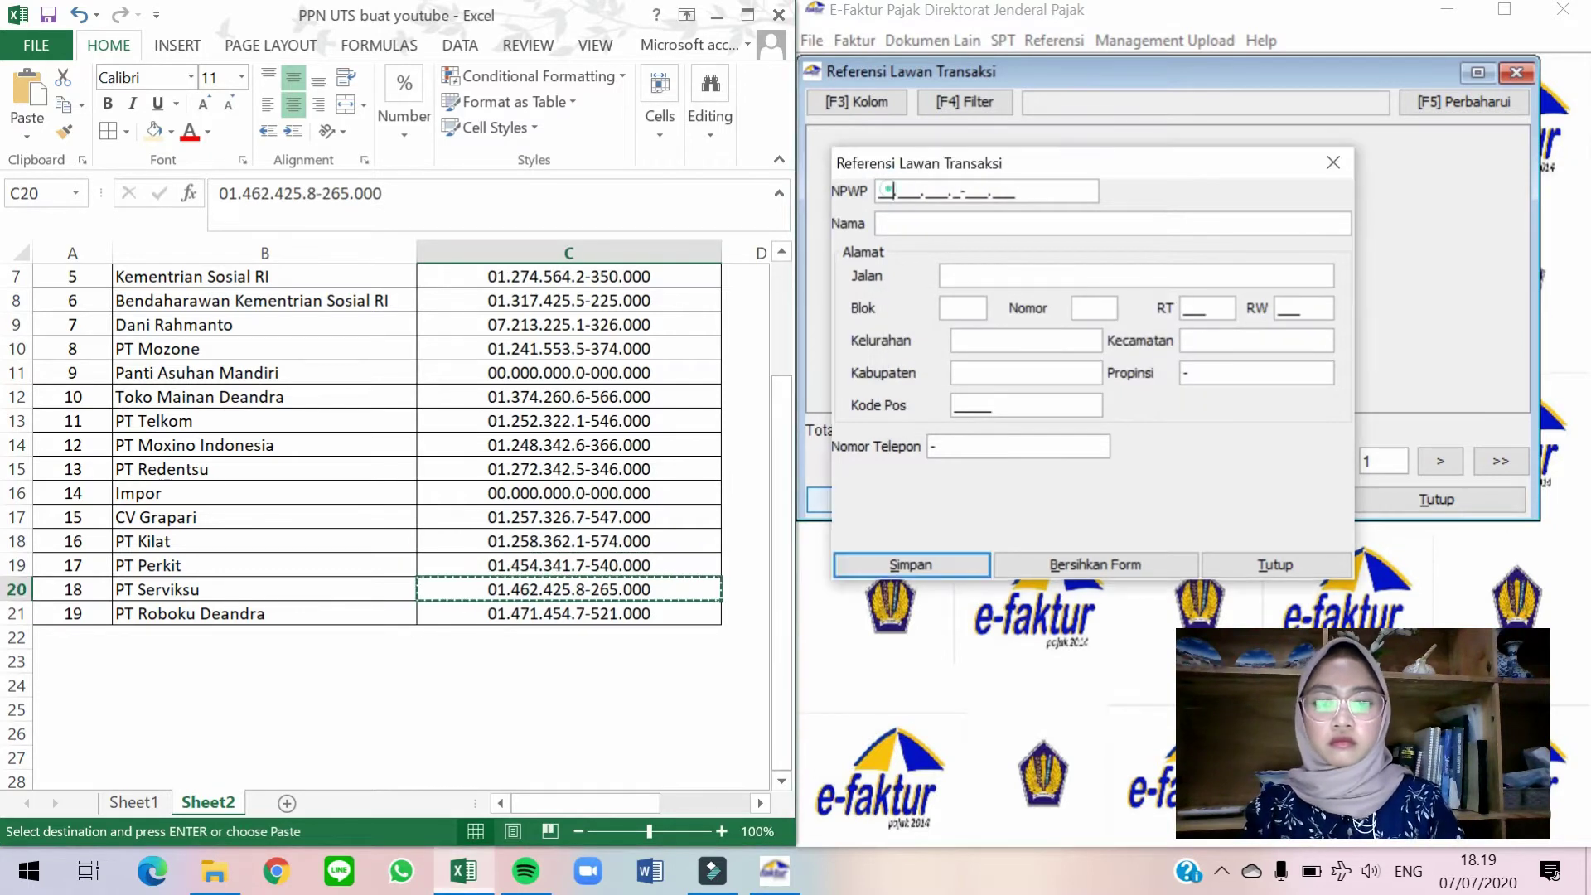
key("ctrl+v")
key("alt+Tab")
left_click(225, 588)
key("ctrl+c")
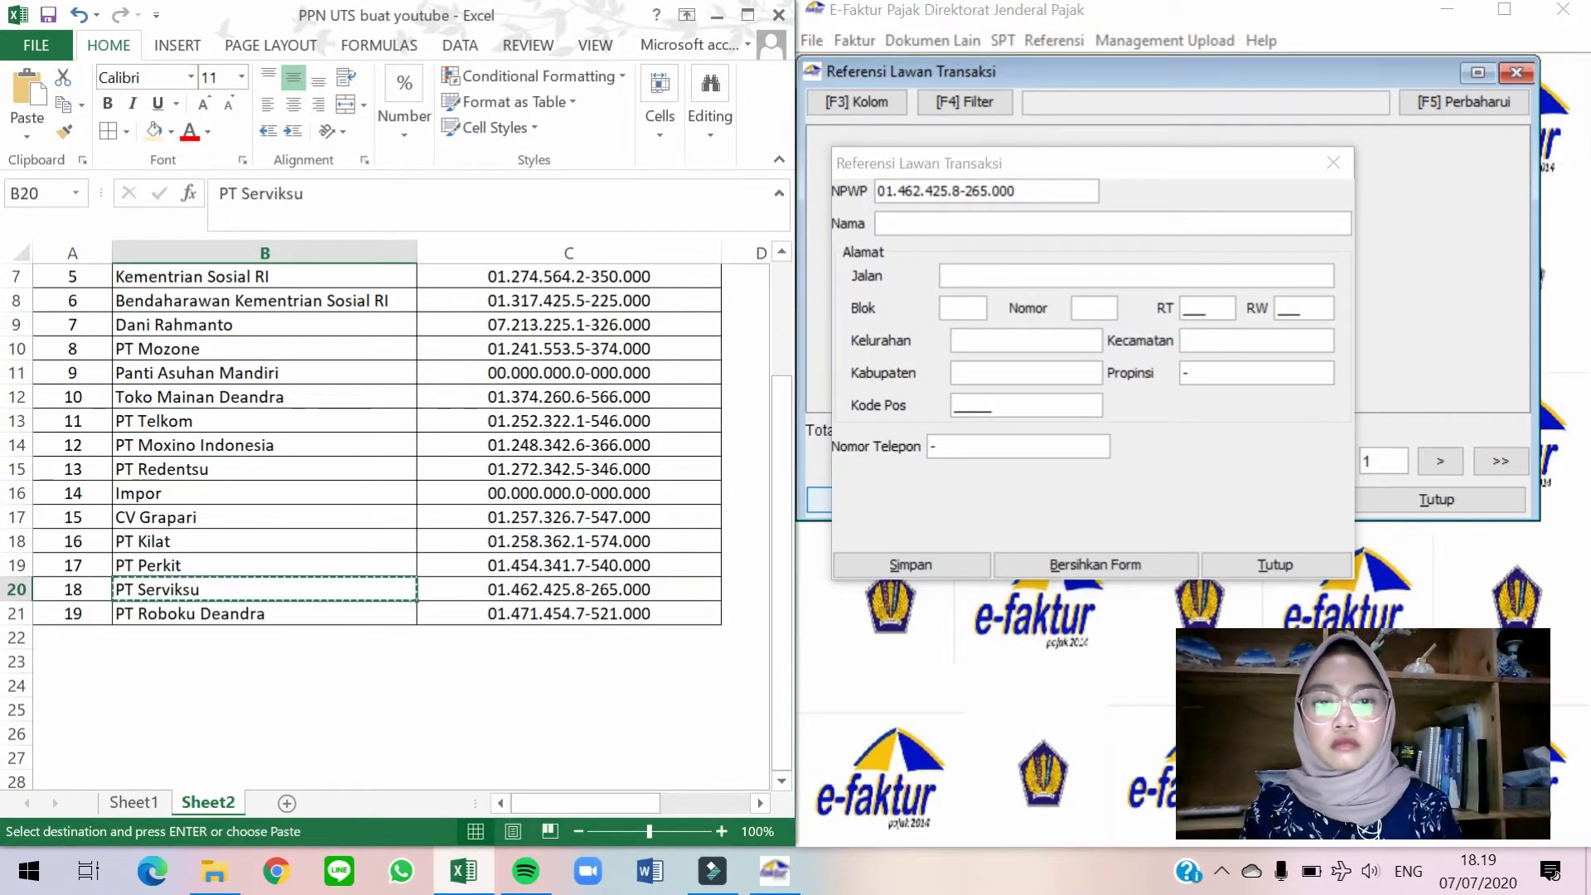
key("alt+Tab")
key("Tab")
key("ctrl+v")
key("Tab")
type("16810")
key("alt+s")
key("Return")
Add PT Roboku Deandra with its NPWP, name and postal code 16810.
key("alt+Tab")
left_click(627, 611)
key("ctrl+c")
key("alt+Tab")
key("ctrl+v")
key("alt+Tab")
left_click(312, 610)
key("ctrl+c")
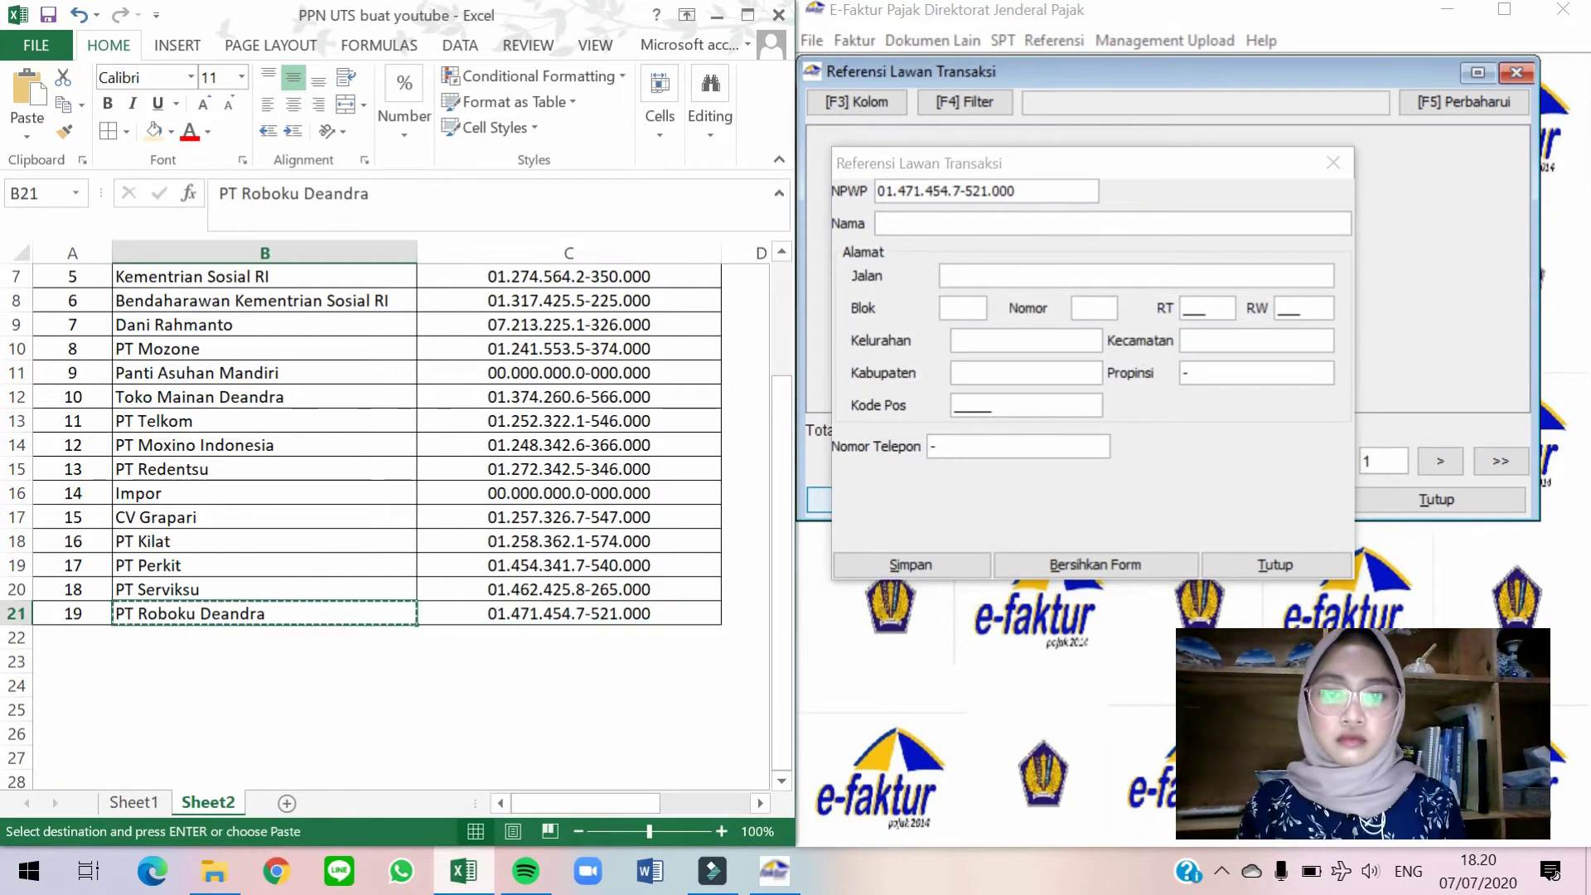
key("alt+Tab")
key("Tab")
key("ctrl+v")
key("Tab")
type("16810")
key("alt+s")
Decline adding another counterparty and close the Referensi Lawan Transaksi list.
left_click(1126, 412)
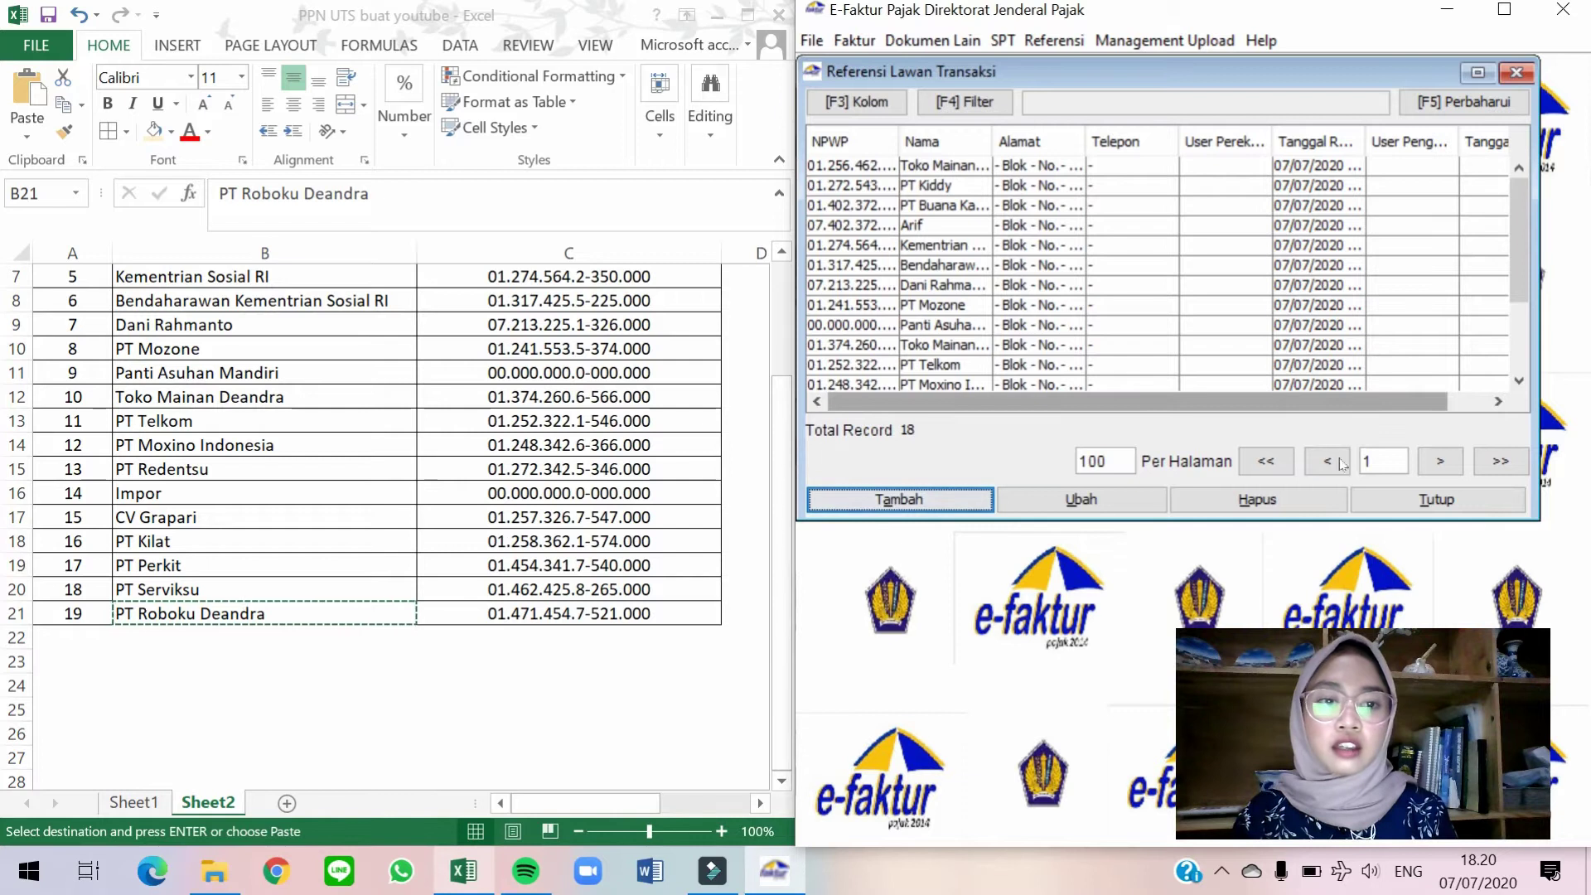
left_click(1382, 497)
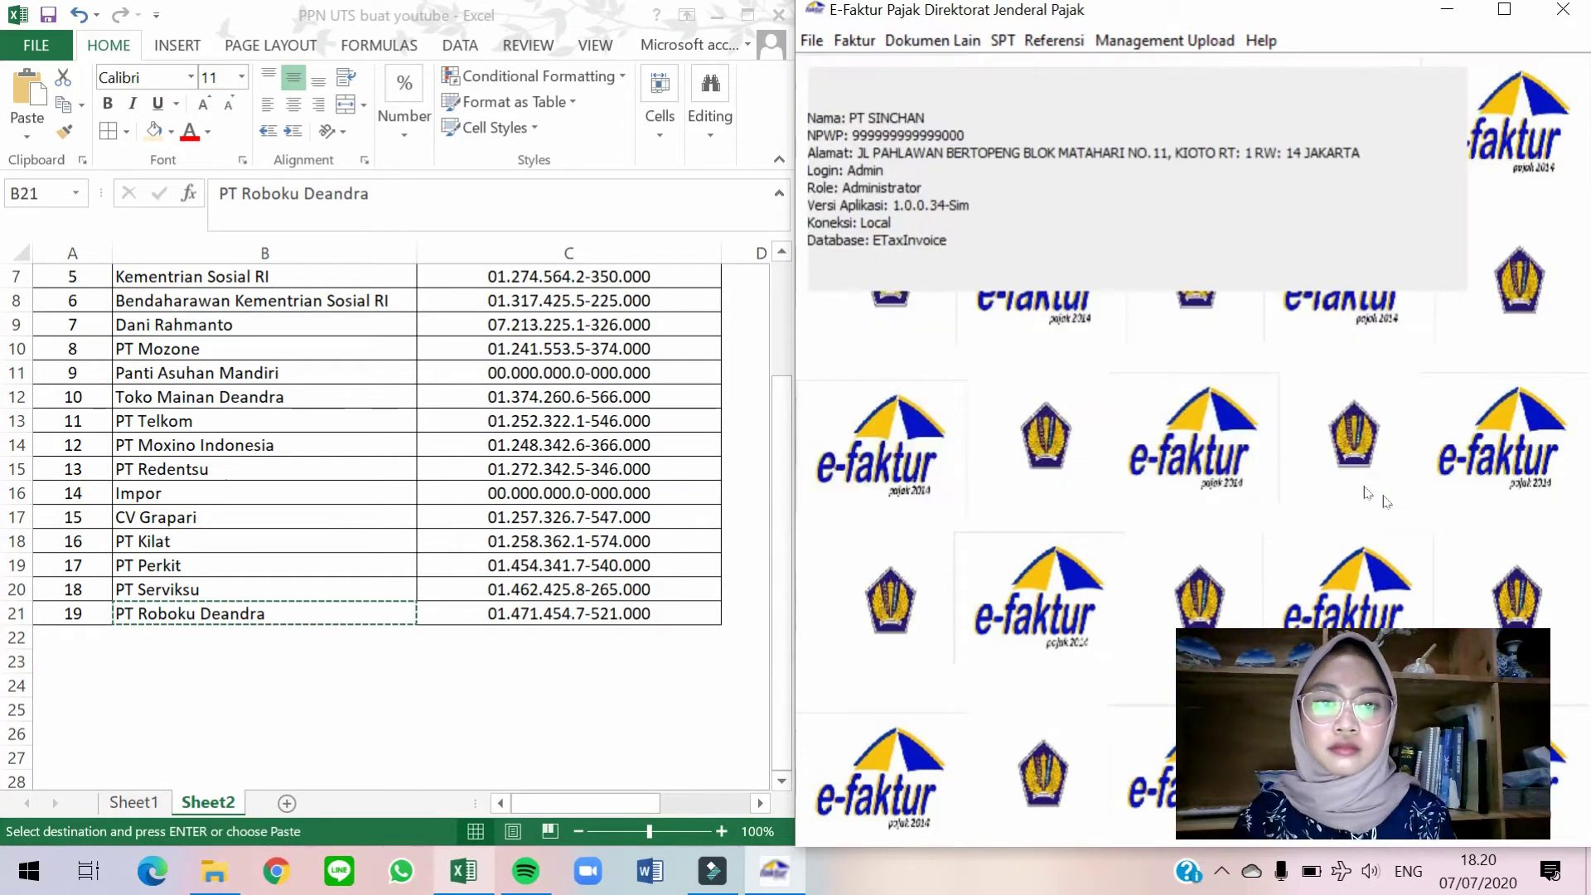
left_click(524, 503)
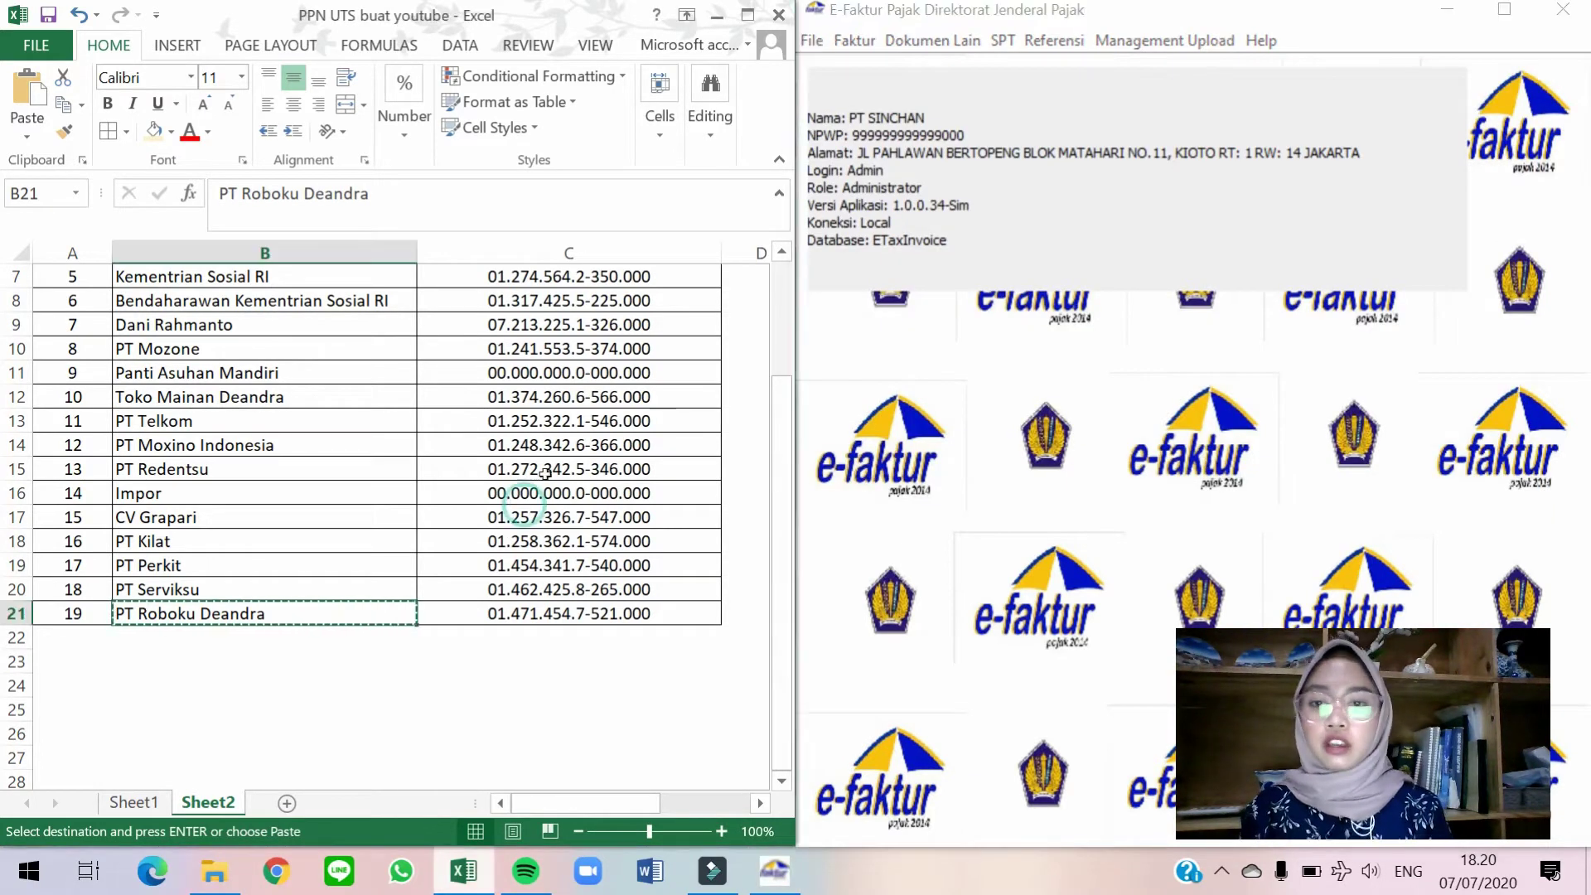
left_click(1069, 160)
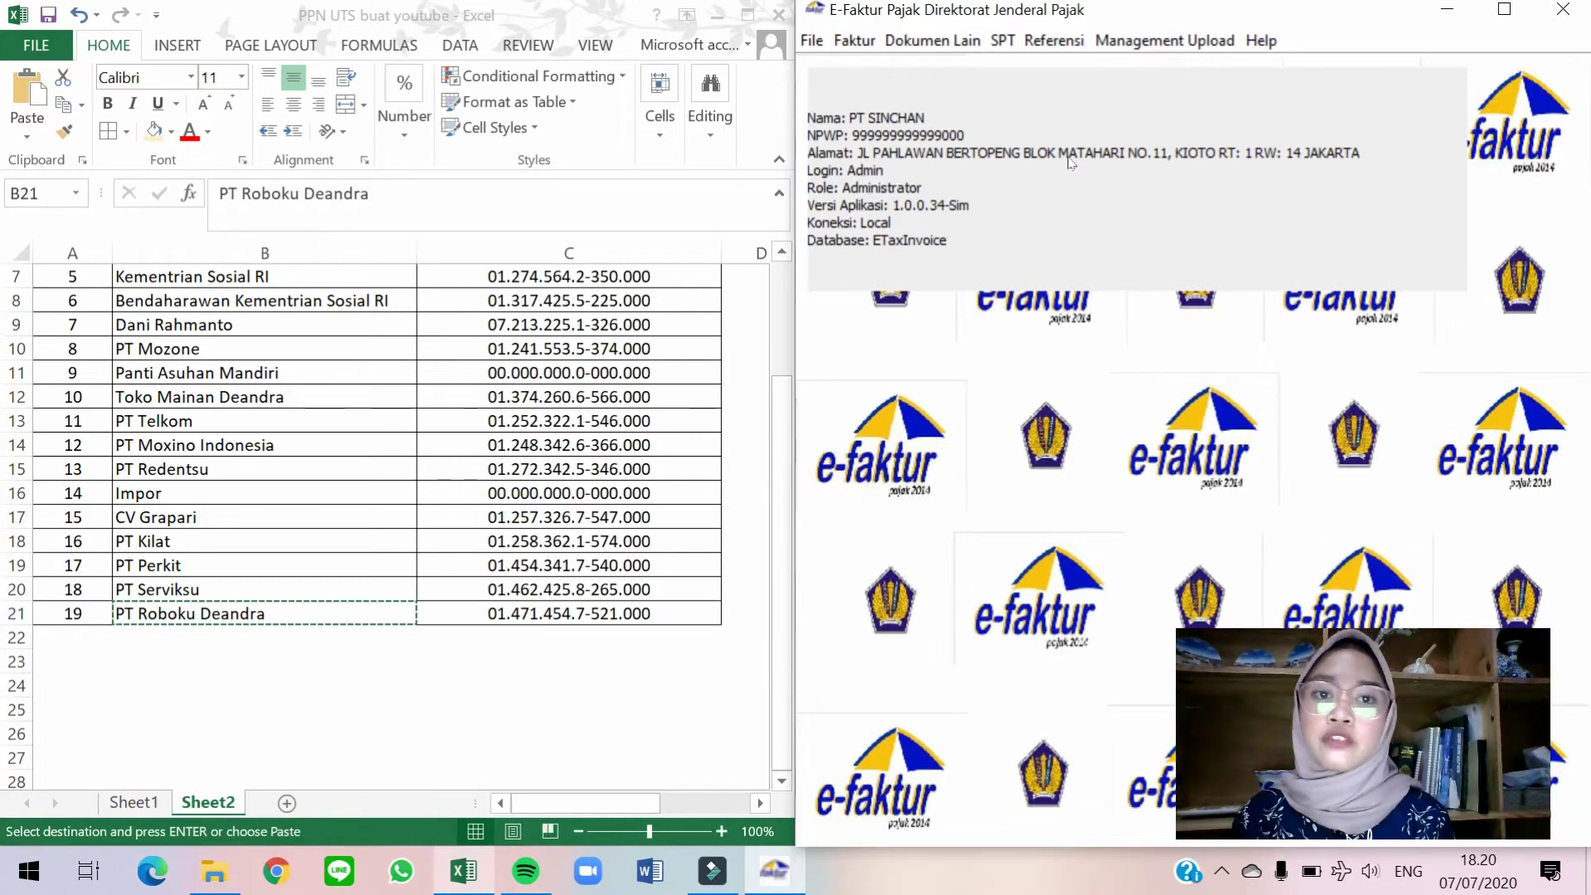
Open Referensi > Barang / Jasa > Administrasi Barang / Jasa and start a new item with Tambah.
left_click(1054, 42)
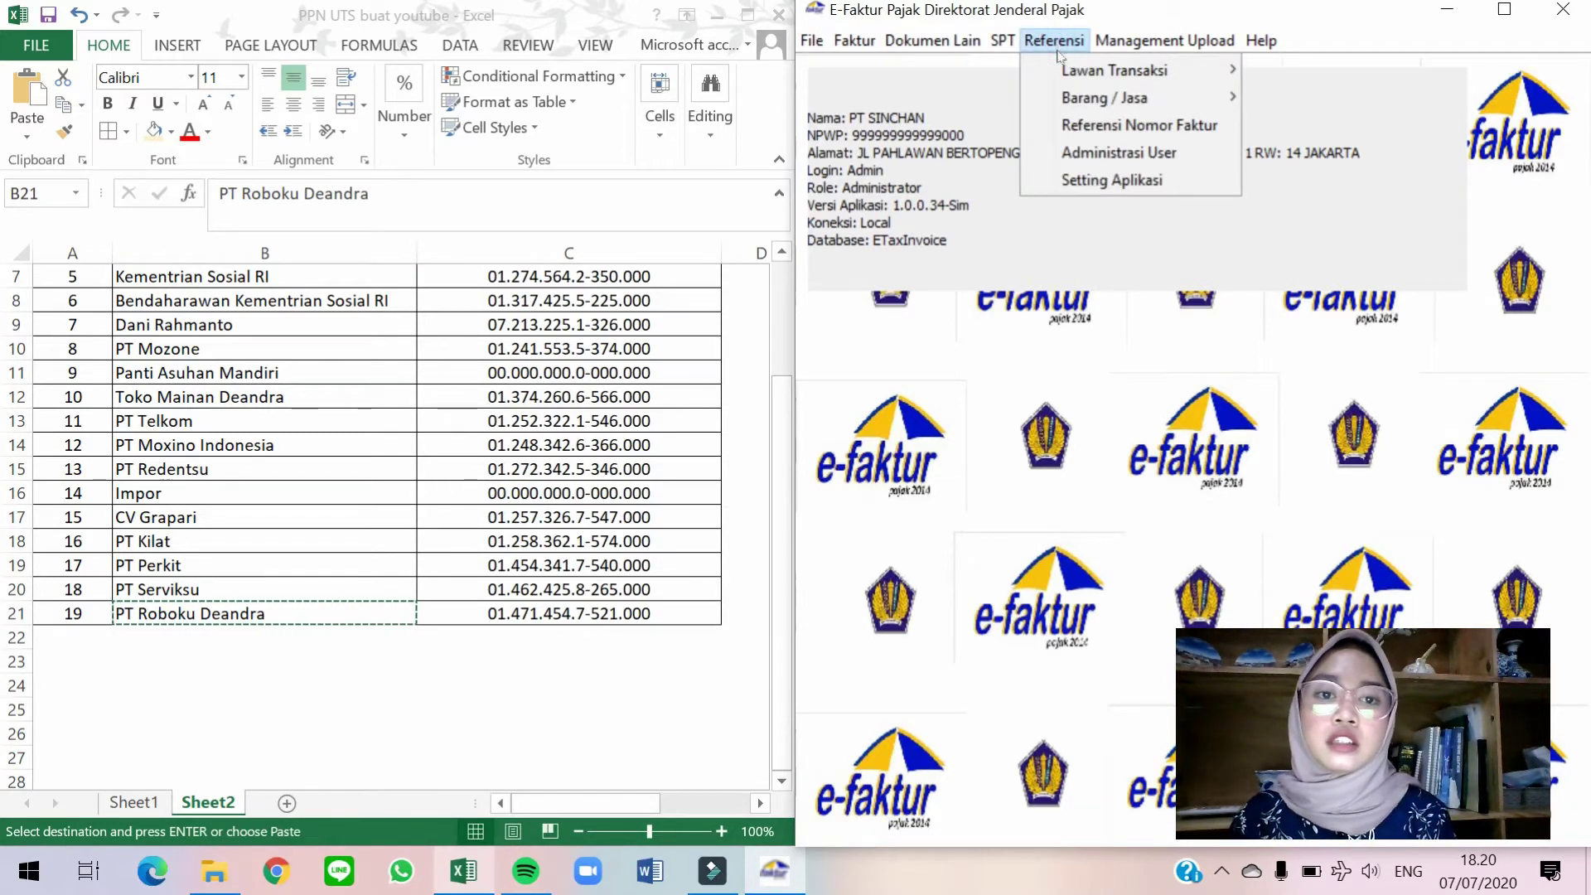
mouse_move(1085, 105)
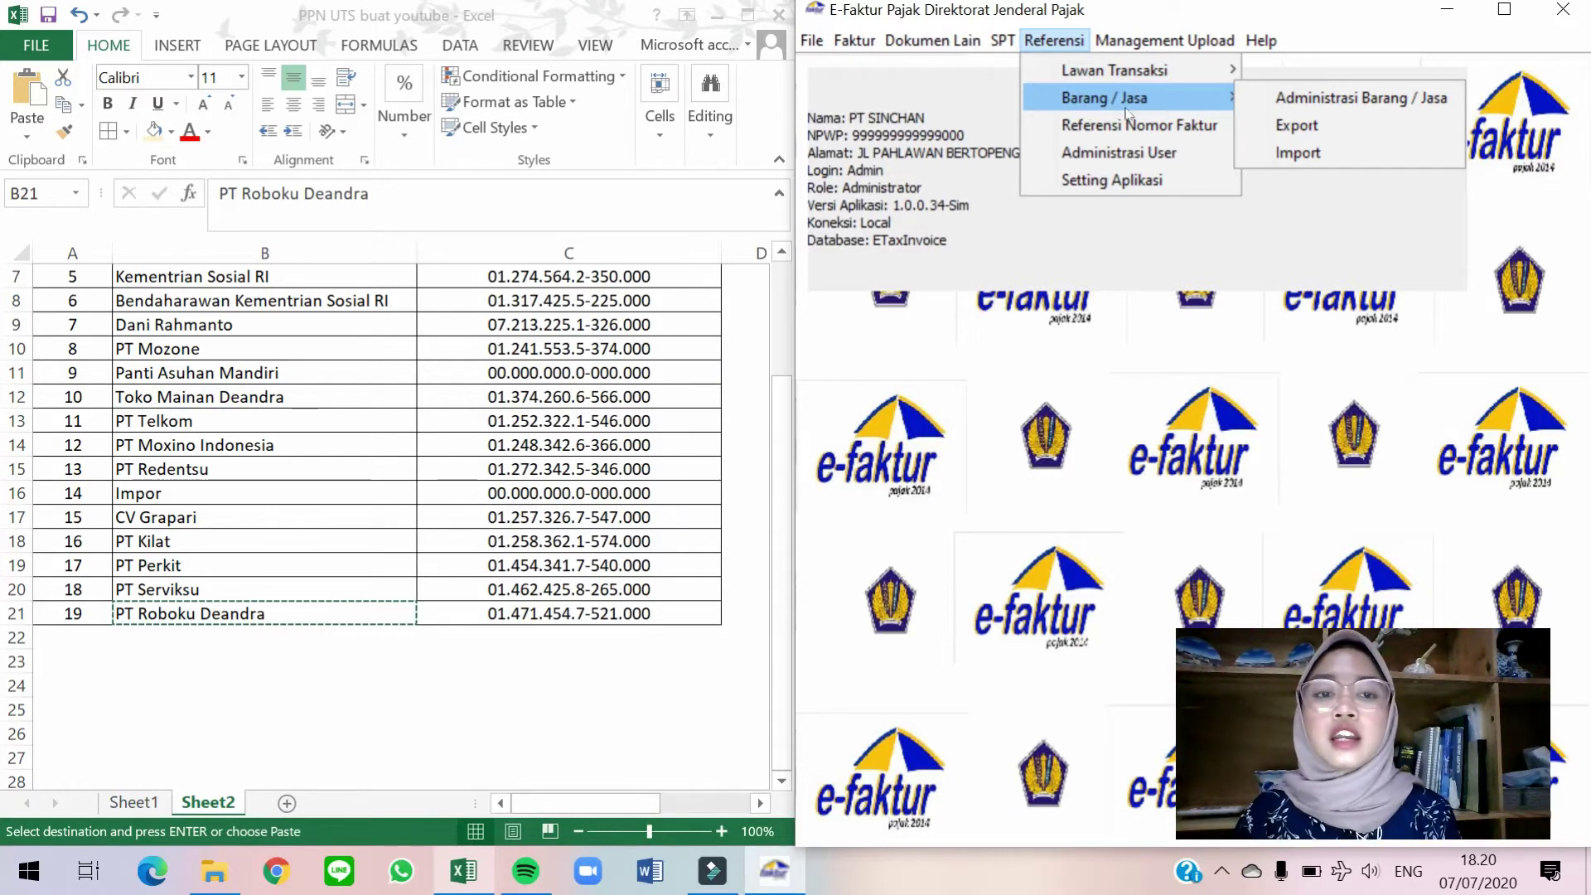
left_click(1326, 101)
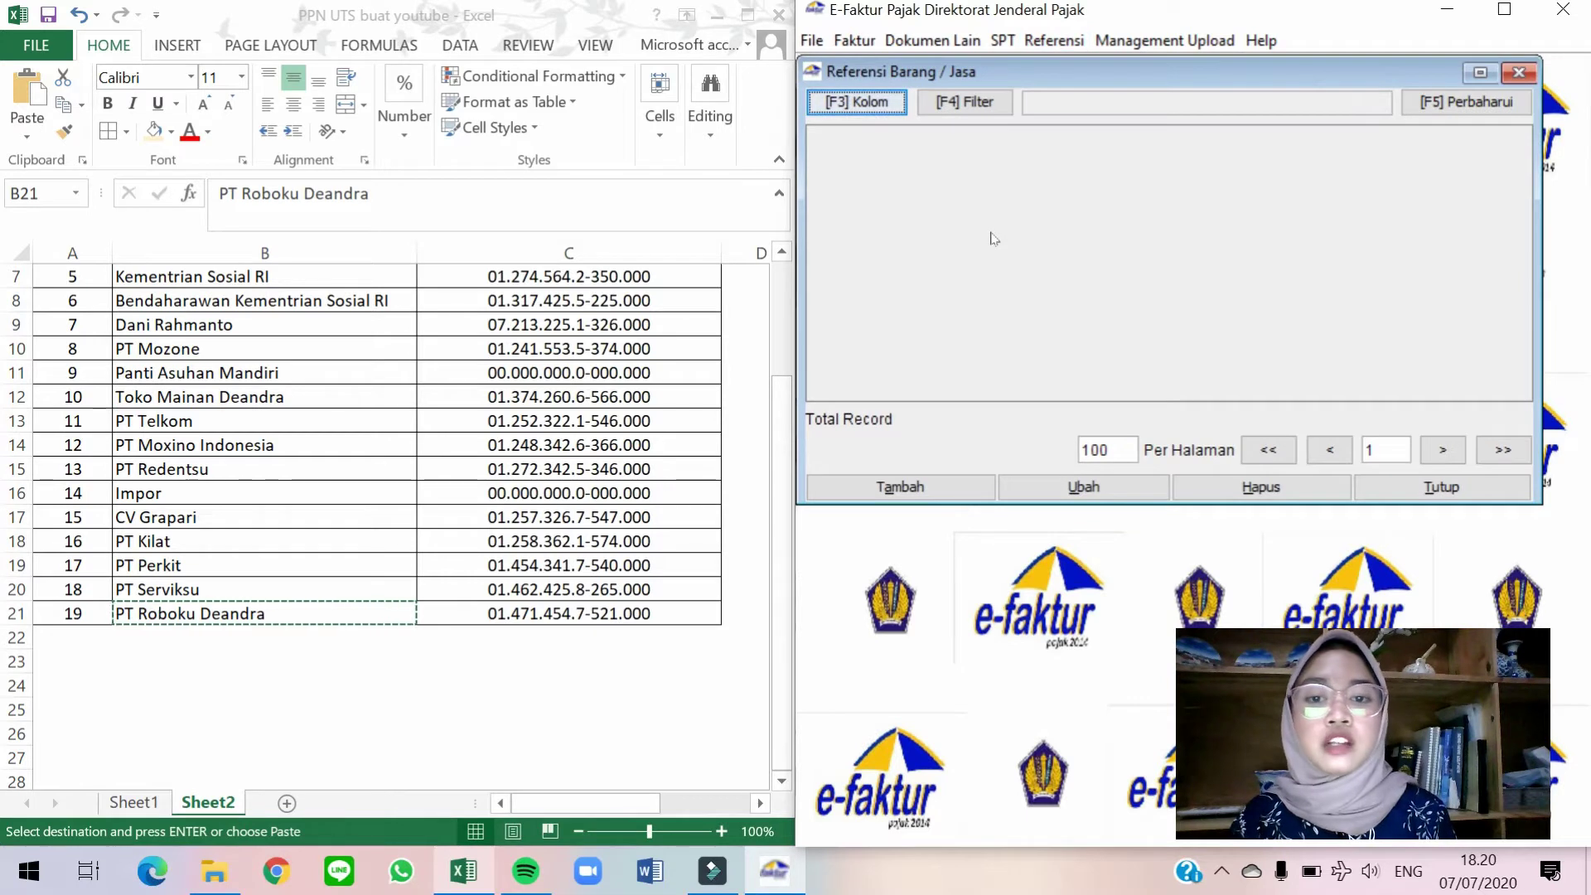
left_click(900, 486)
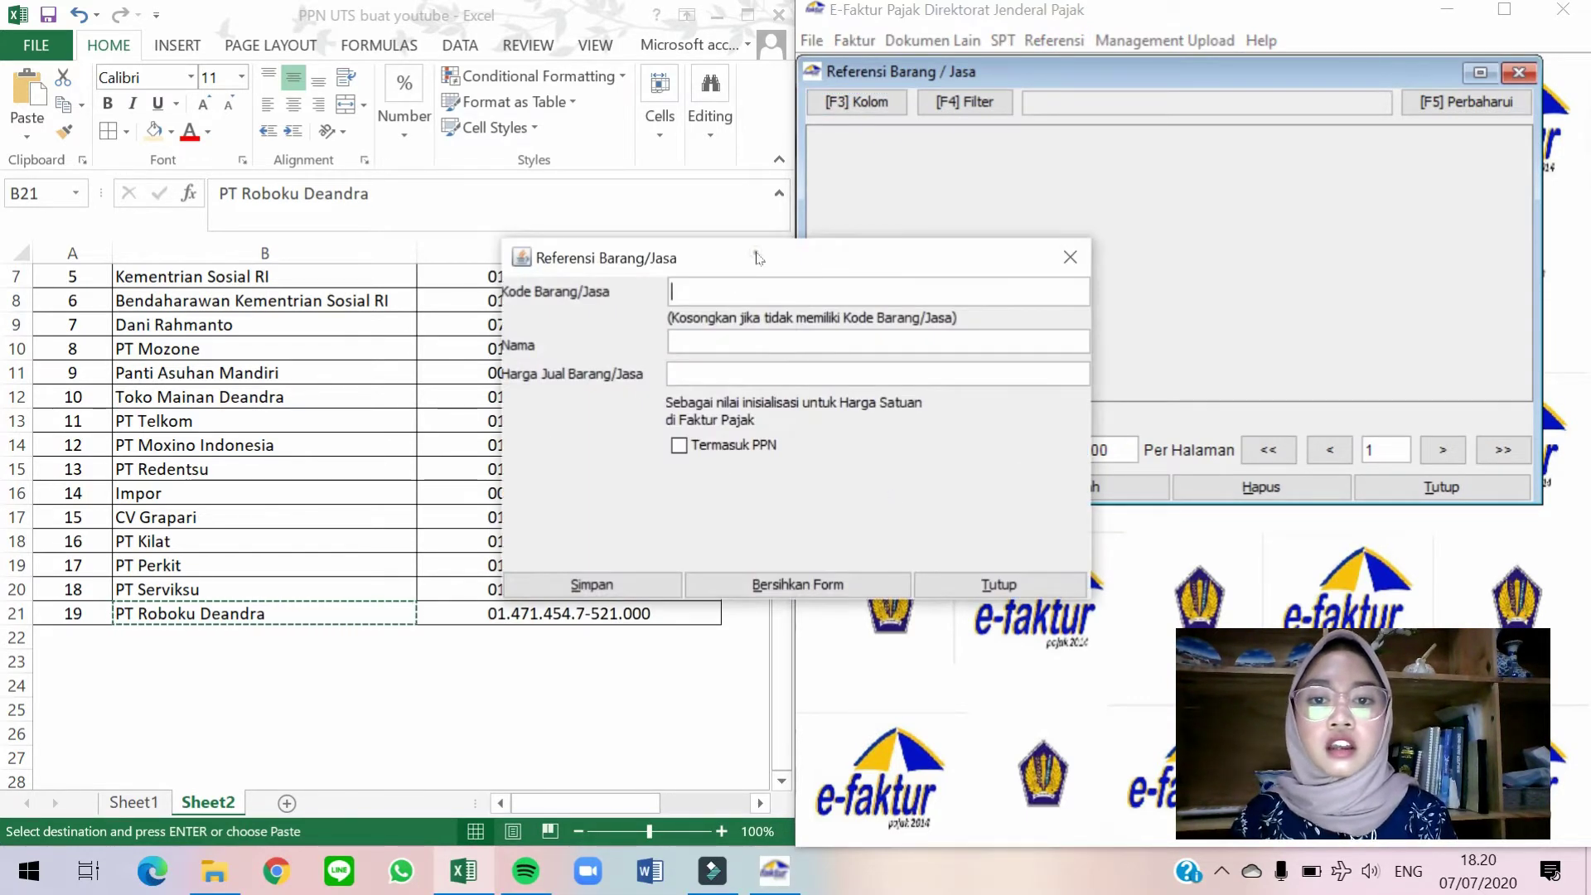
left_click_drag(759, 257, 1132, 156)
left_click(617, 369)
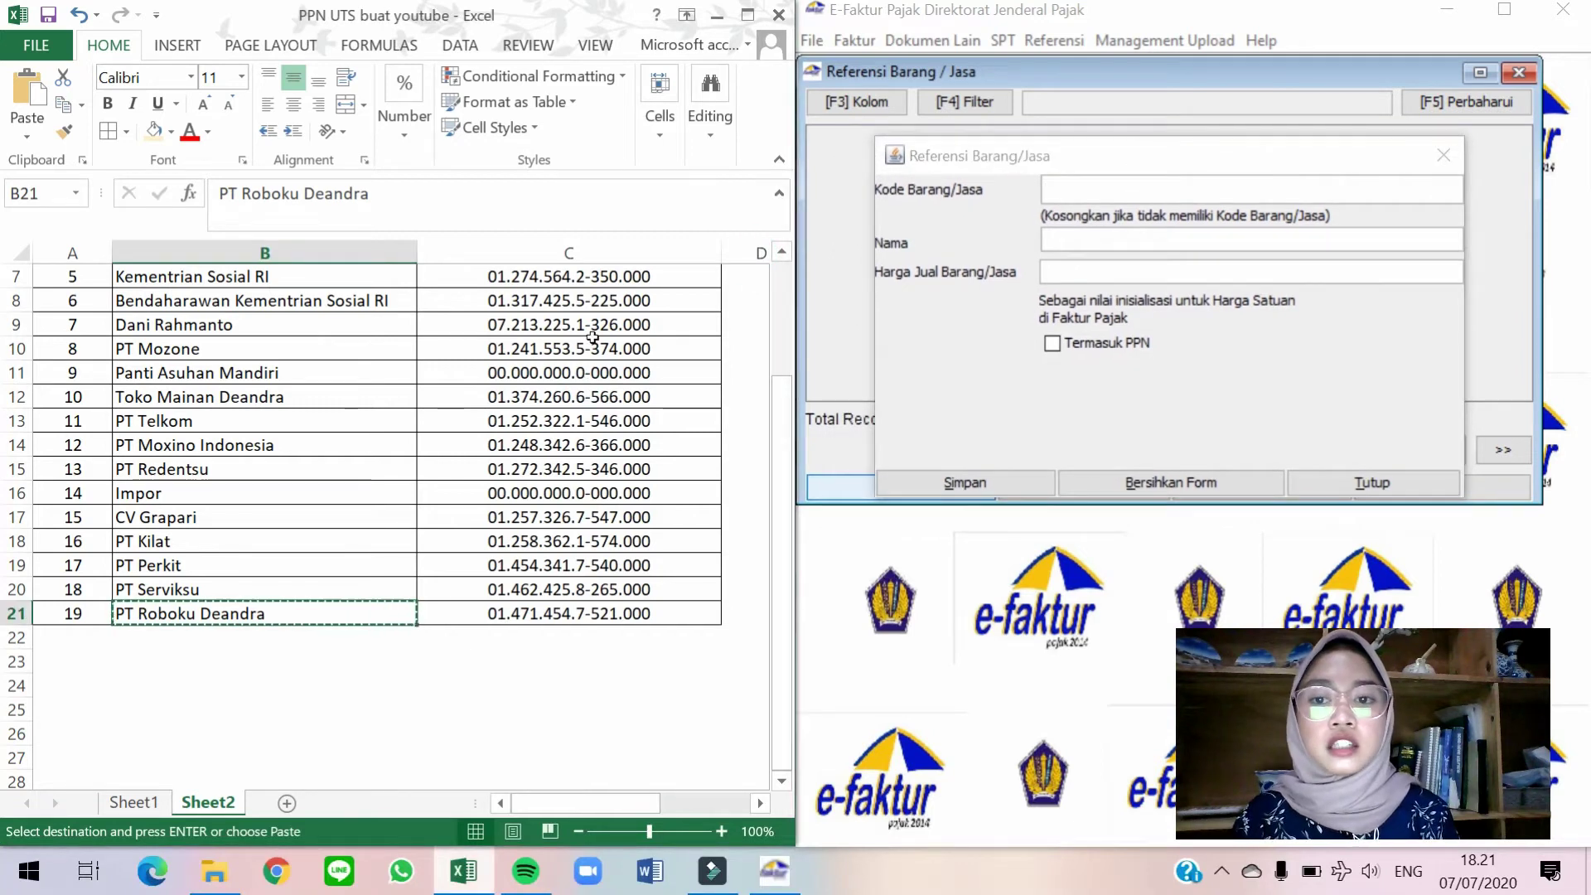
scroll(592, 336, "up", 2)
Scroll to the Barang/Jasa table and copy the first item, Mainan Tipe A12, in F2.
left_click(614, 289)
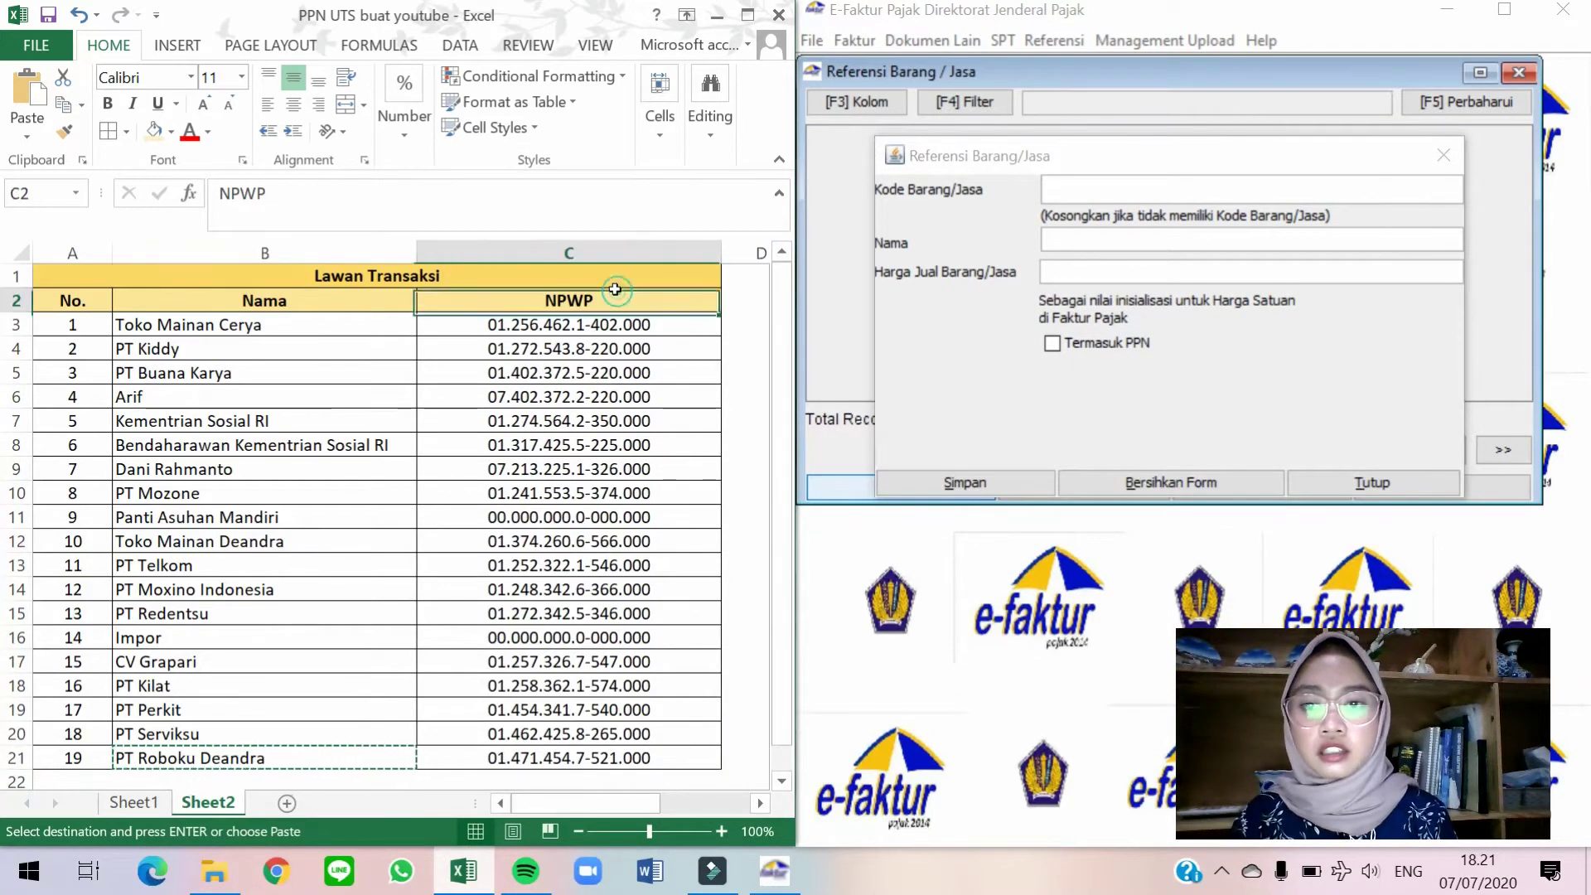
scroll(614, 289, "right", 2)
left_click(615, 290)
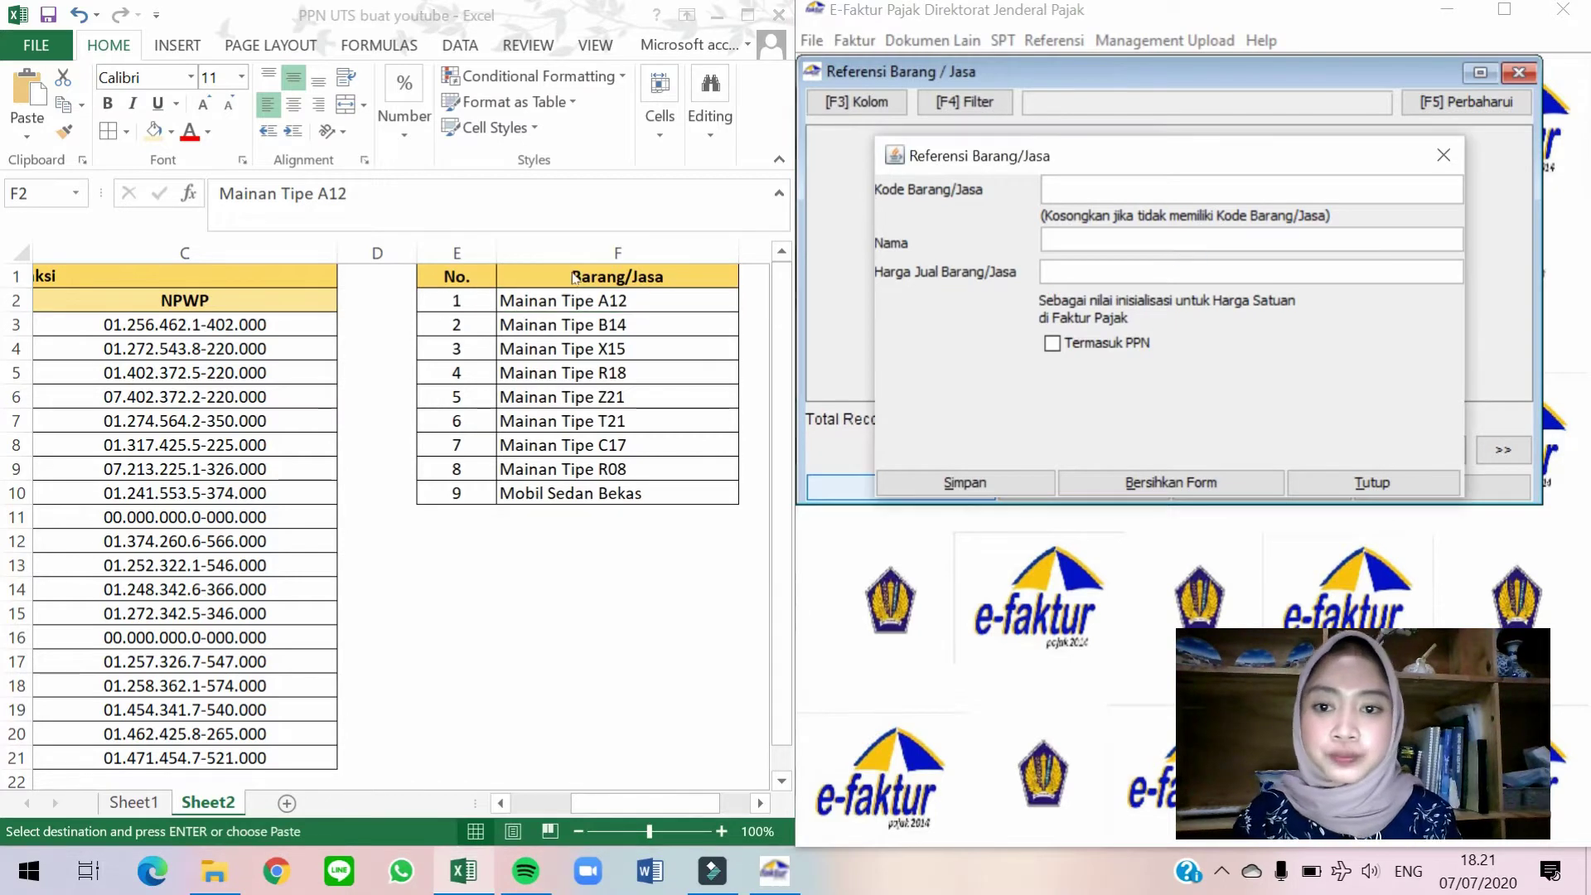
left_click(607, 300)
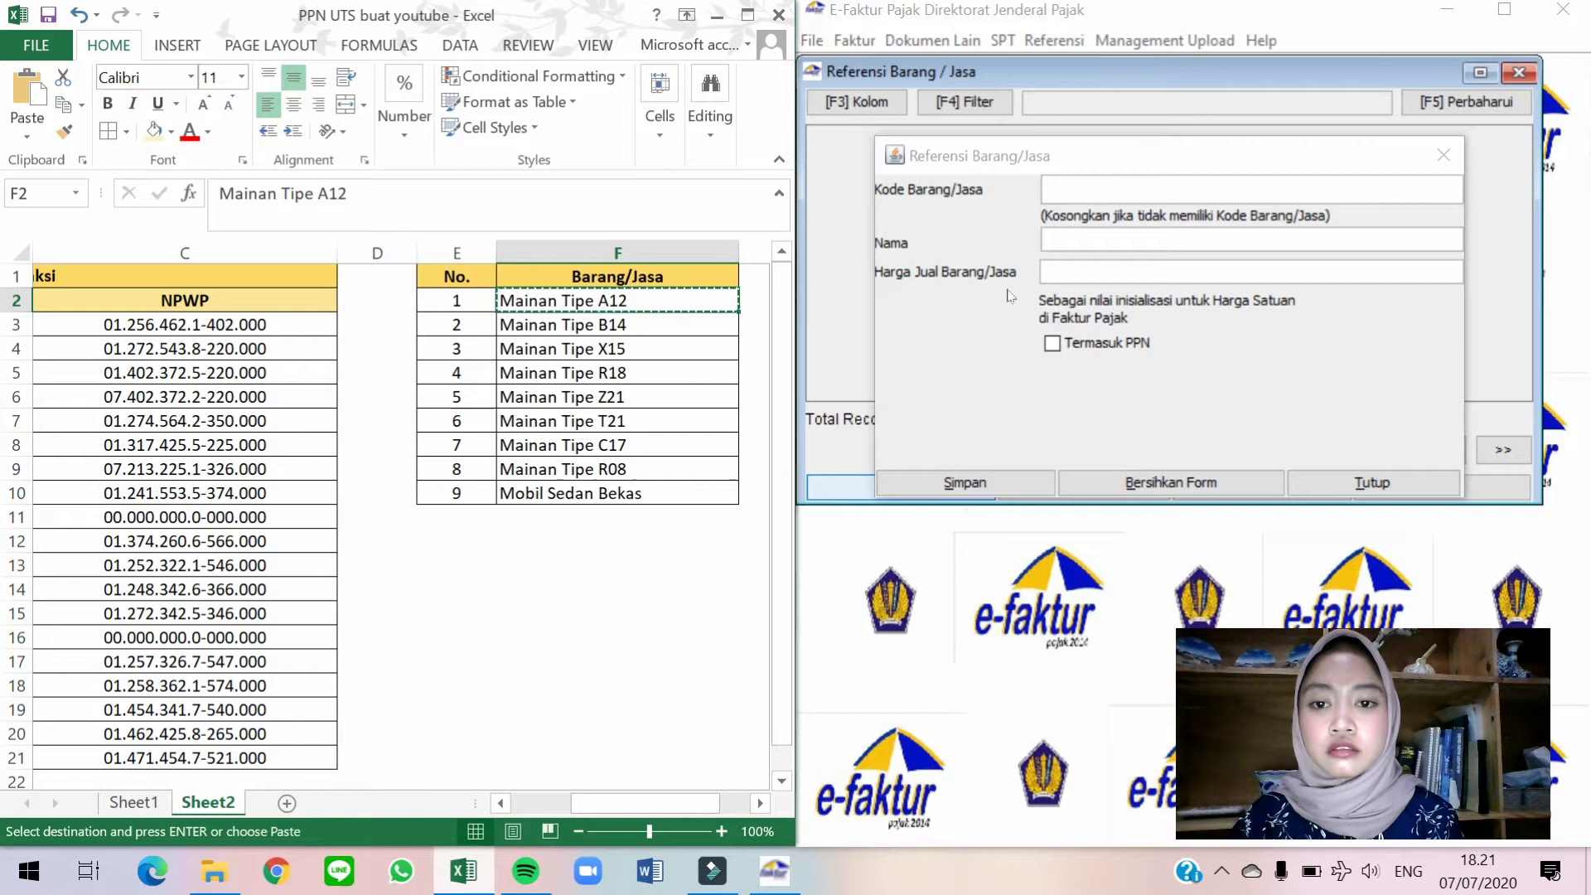
Register Mainan Tipe A12 as a goods reference with selling price 10.
left_click(1102, 240)
key("ctrl+v")
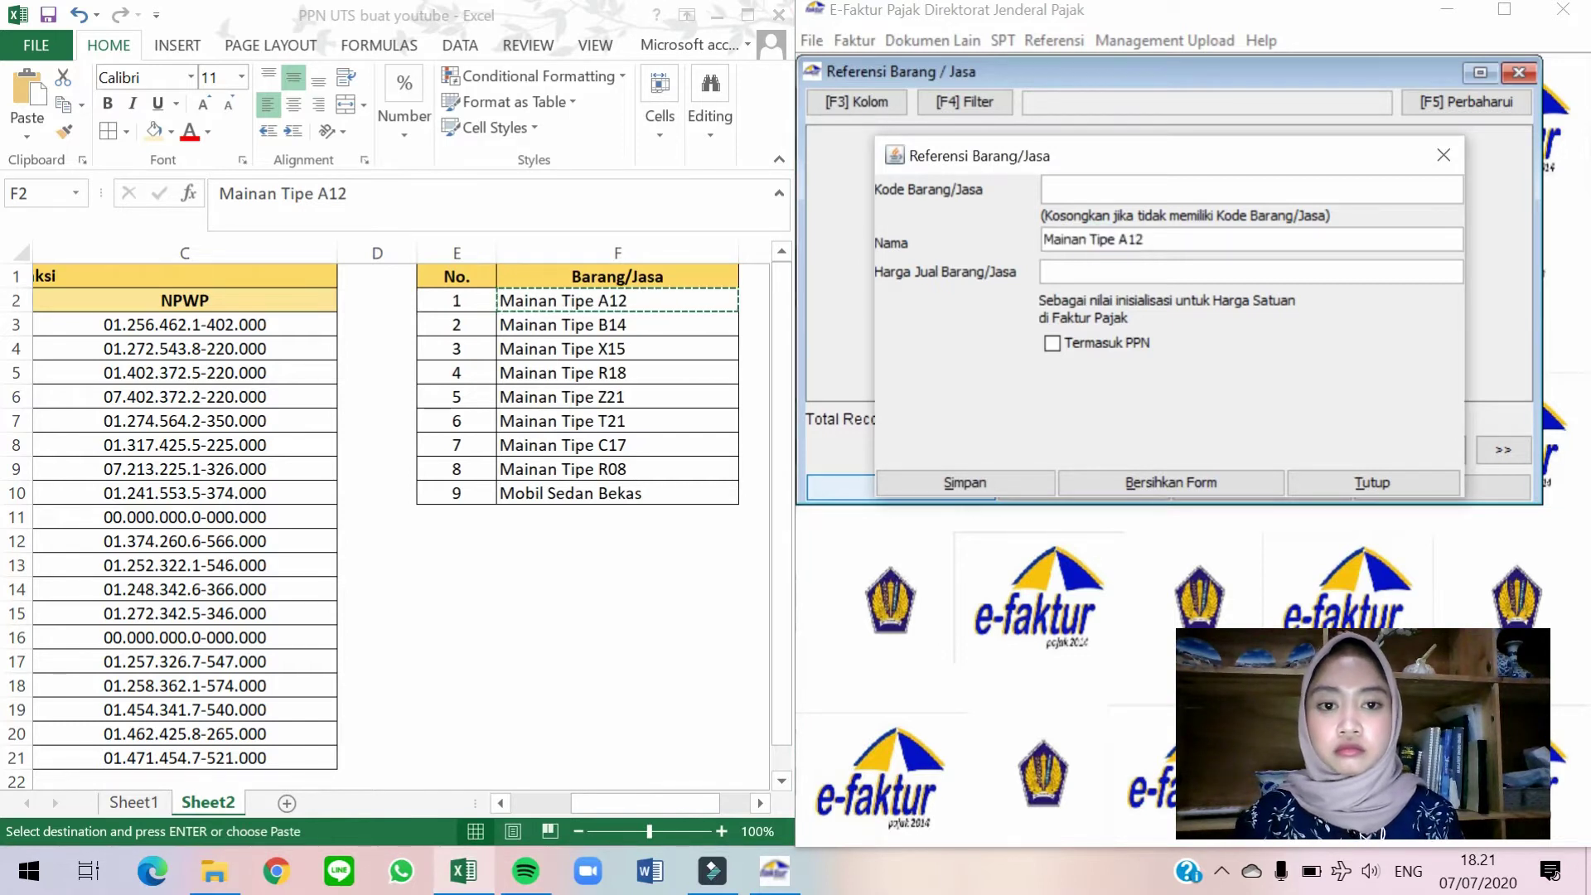
left_click(1093, 271)
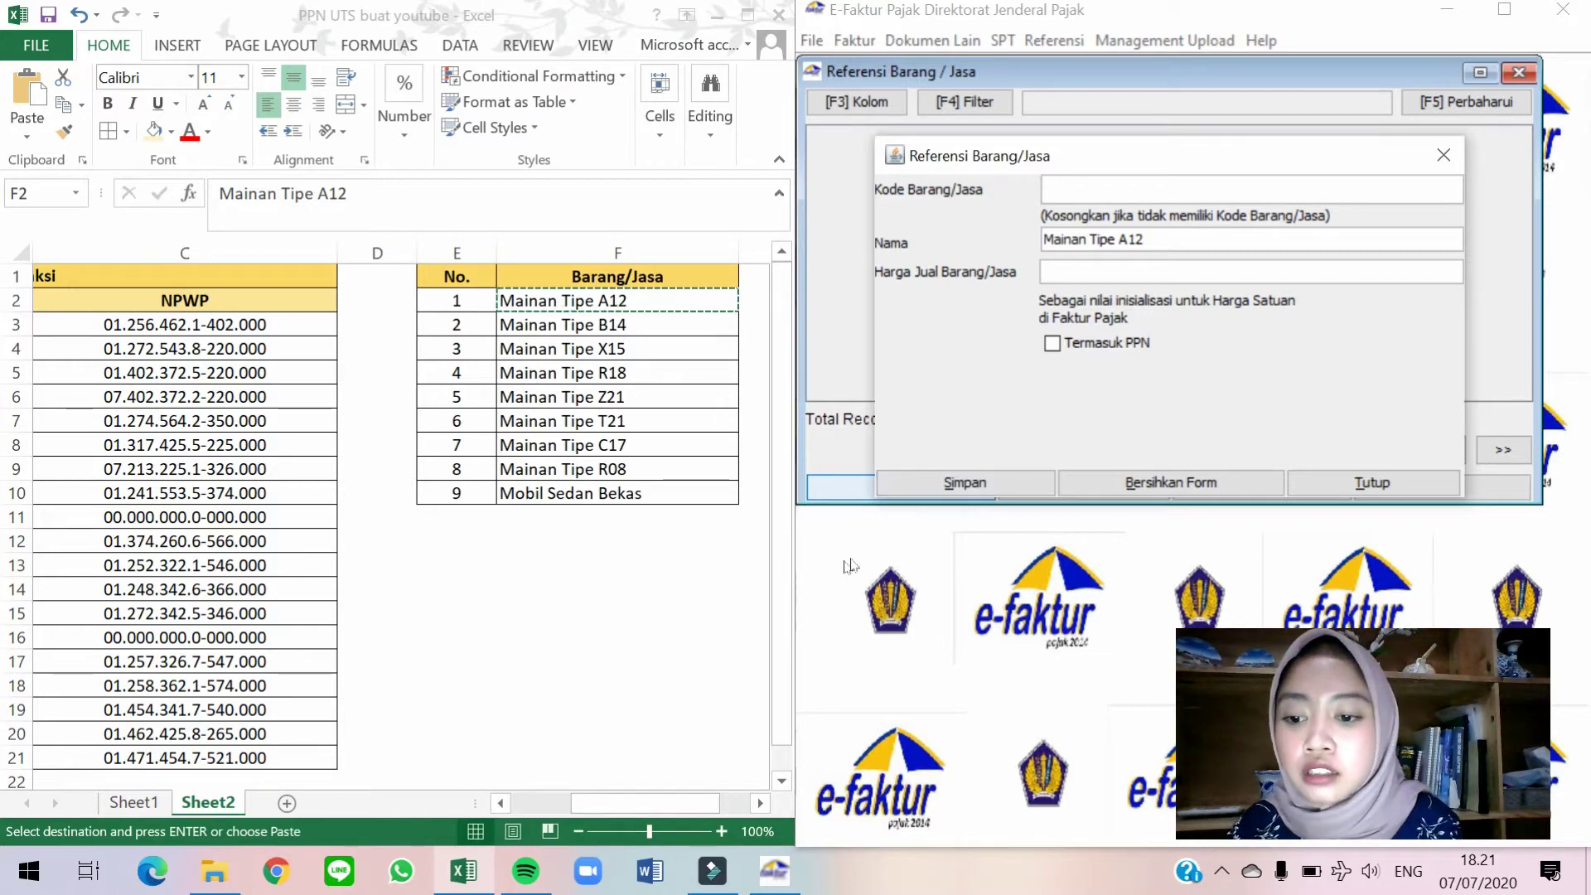
type("10")
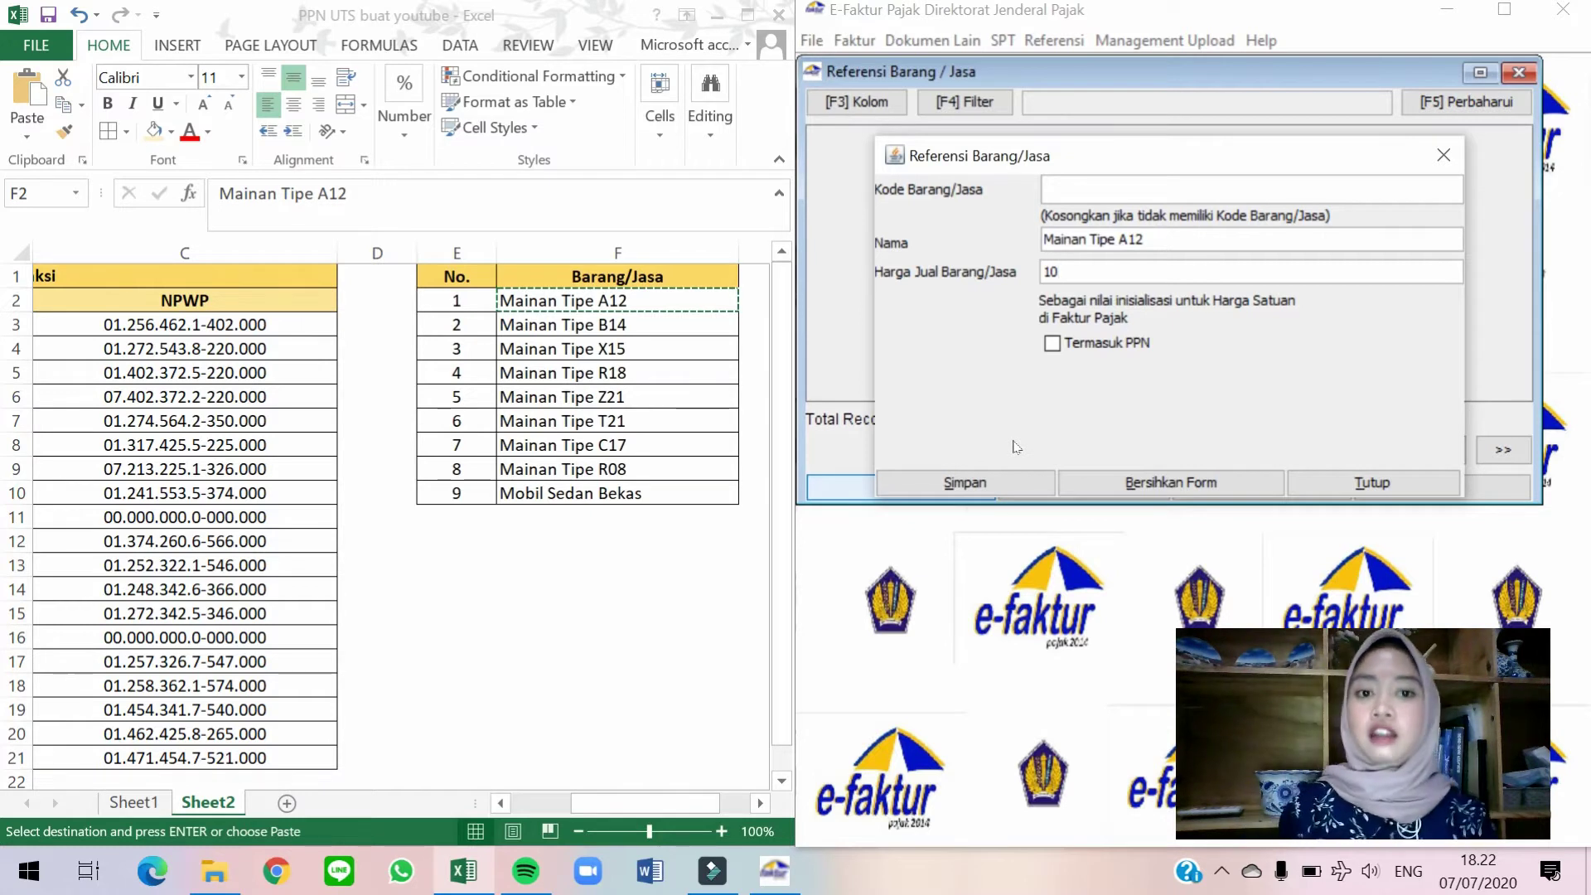
left_click(1005, 483)
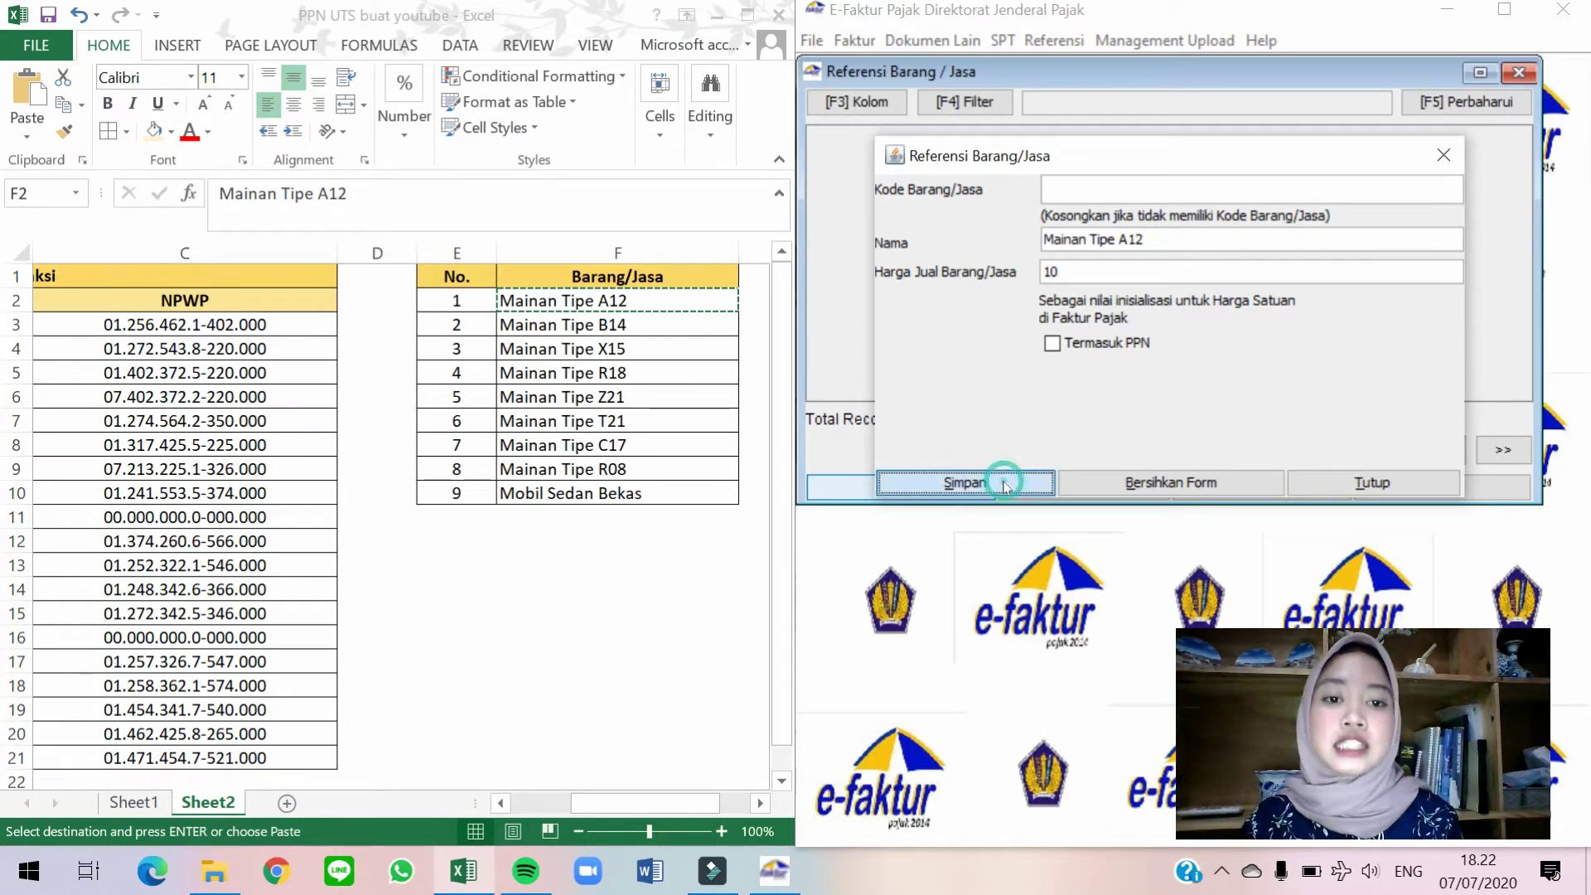
left_click(1139, 361)
key("Tab")
Copy Mainan Tipe B14 from Excel and save it as a goods reference priced 10.
left_click(723, 237)
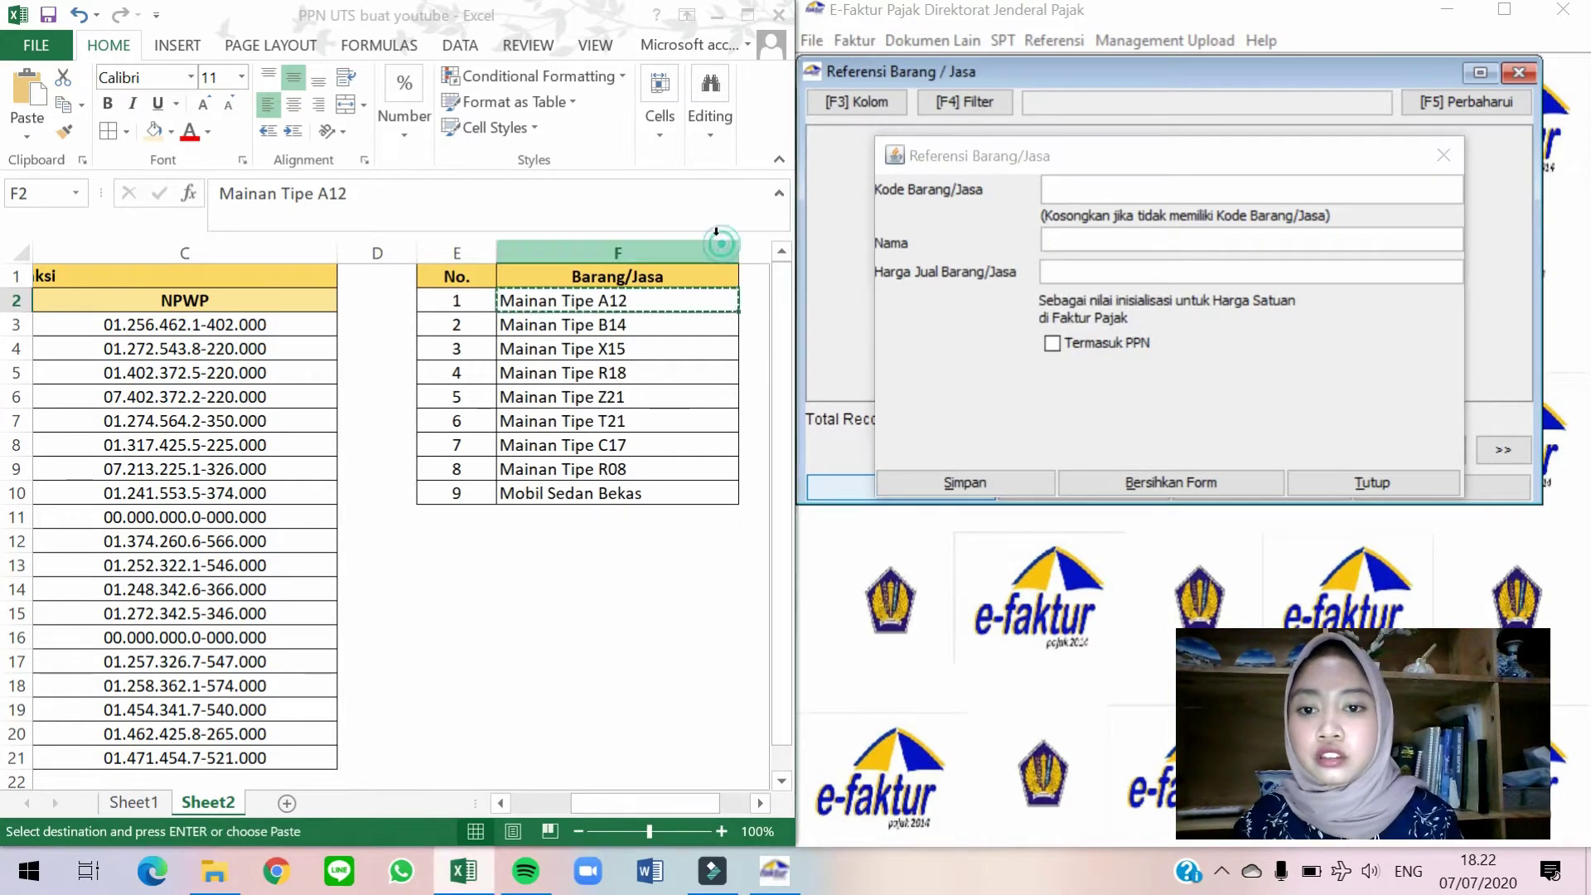
left_click(675, 326)
key("ctrl+c")
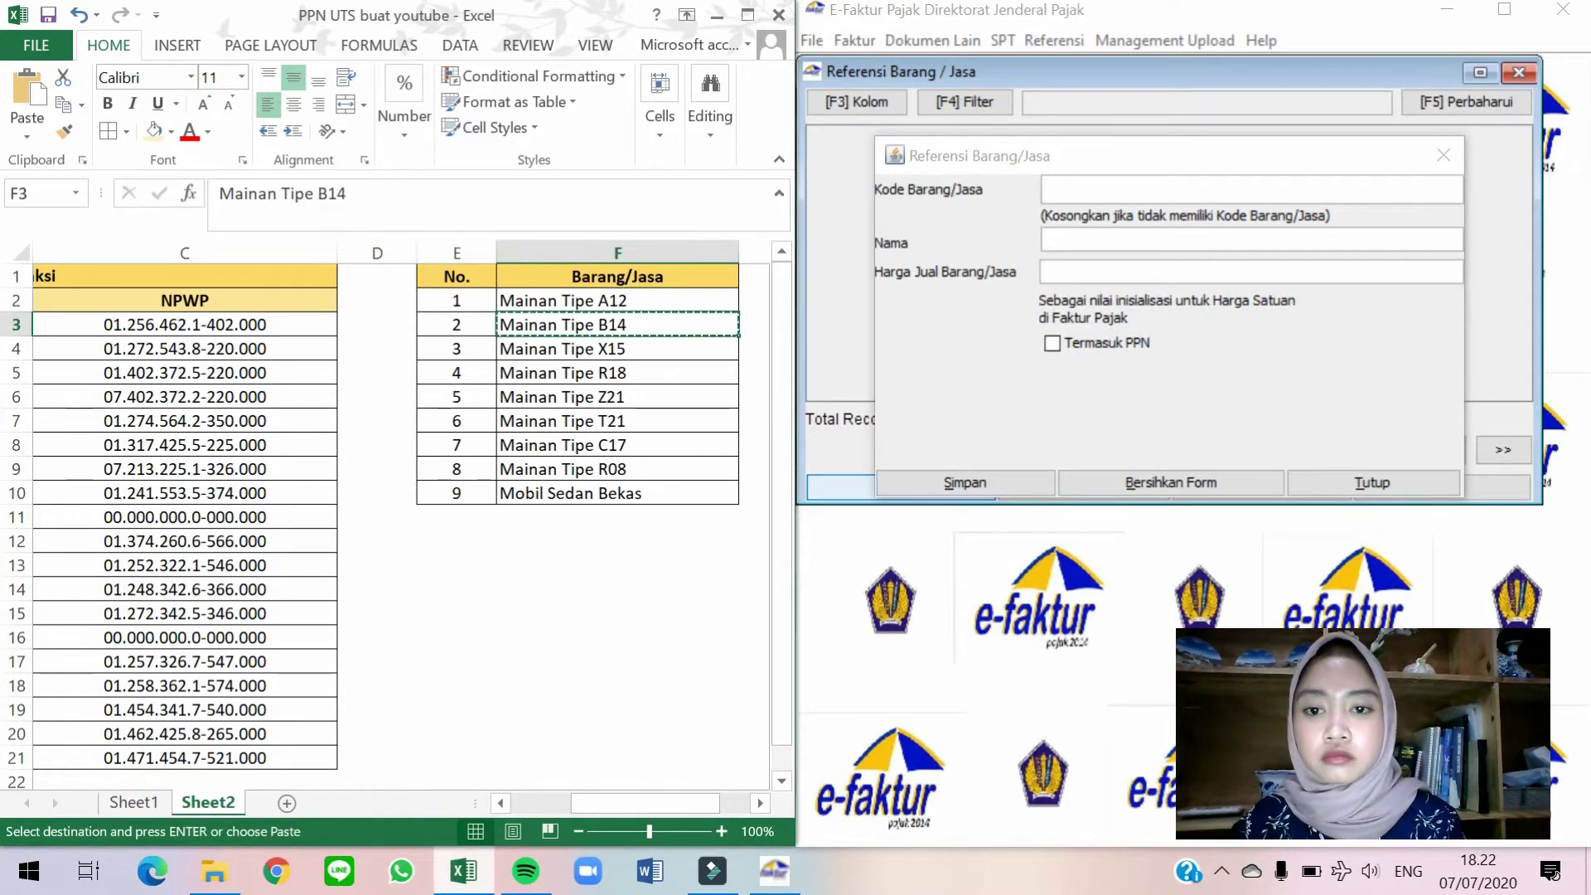
left_click(1127, 249)
key("ctrl+v")
key("Tab")
type("10")
key("Tab")
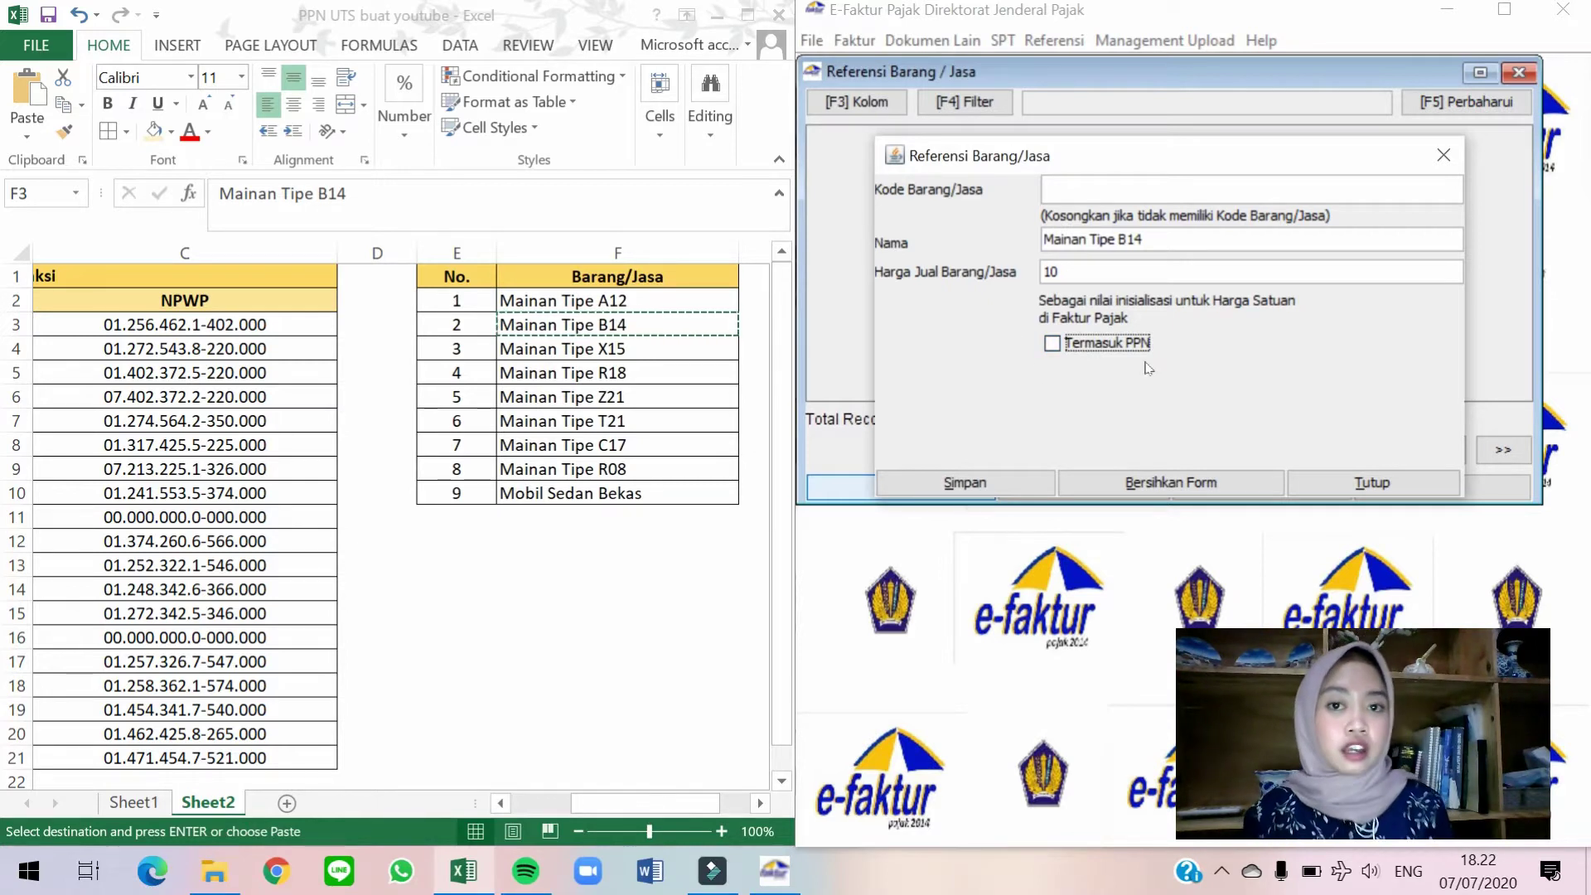
left_click(976, 481)
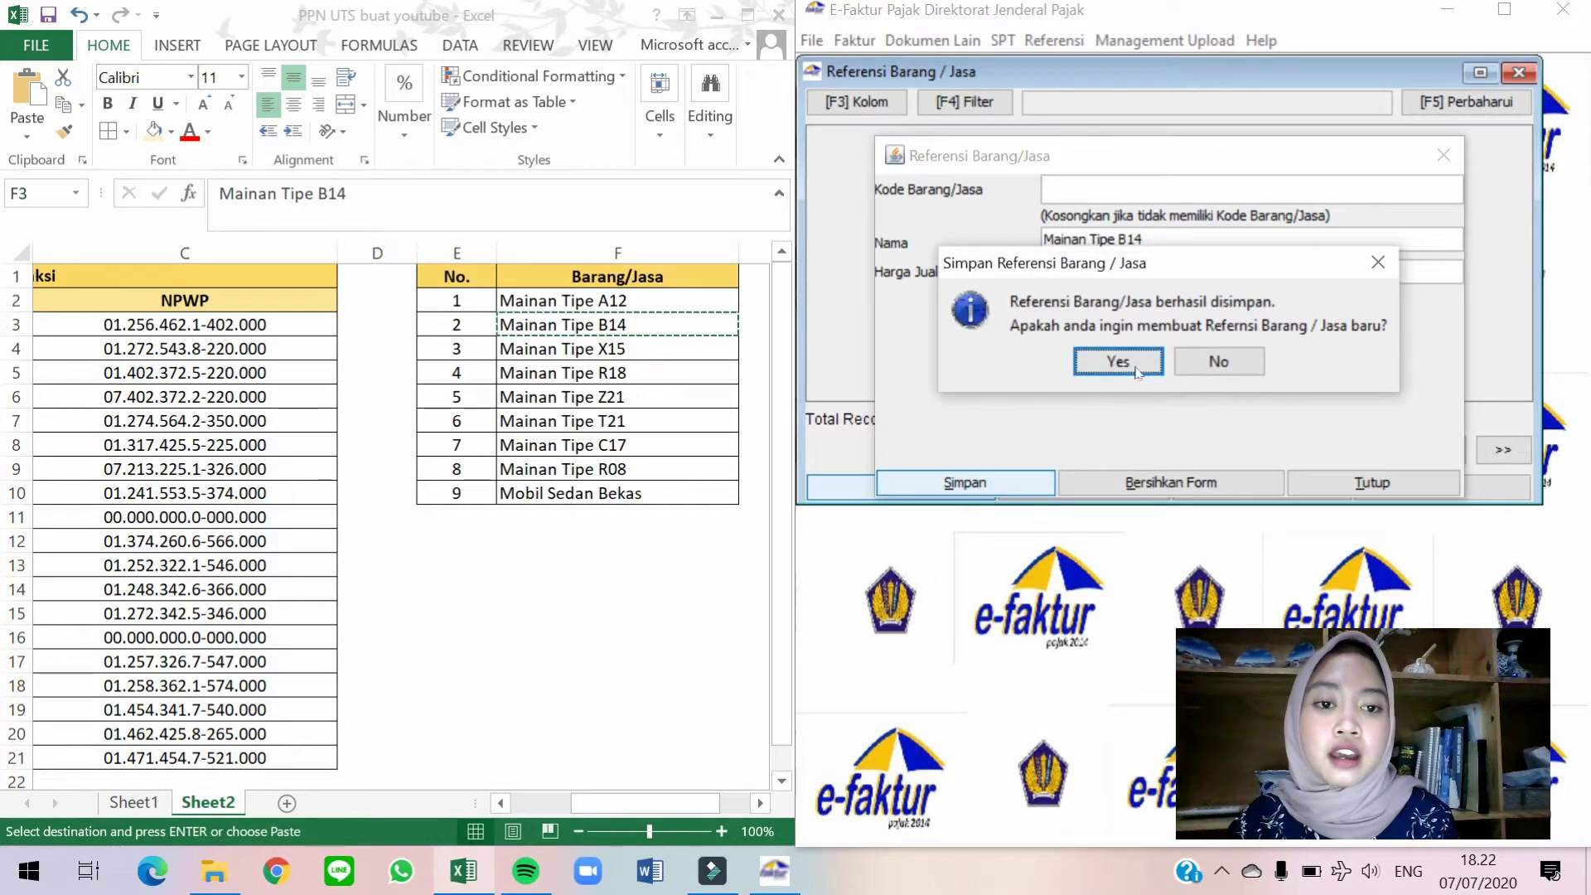
left_click(1137, 371)
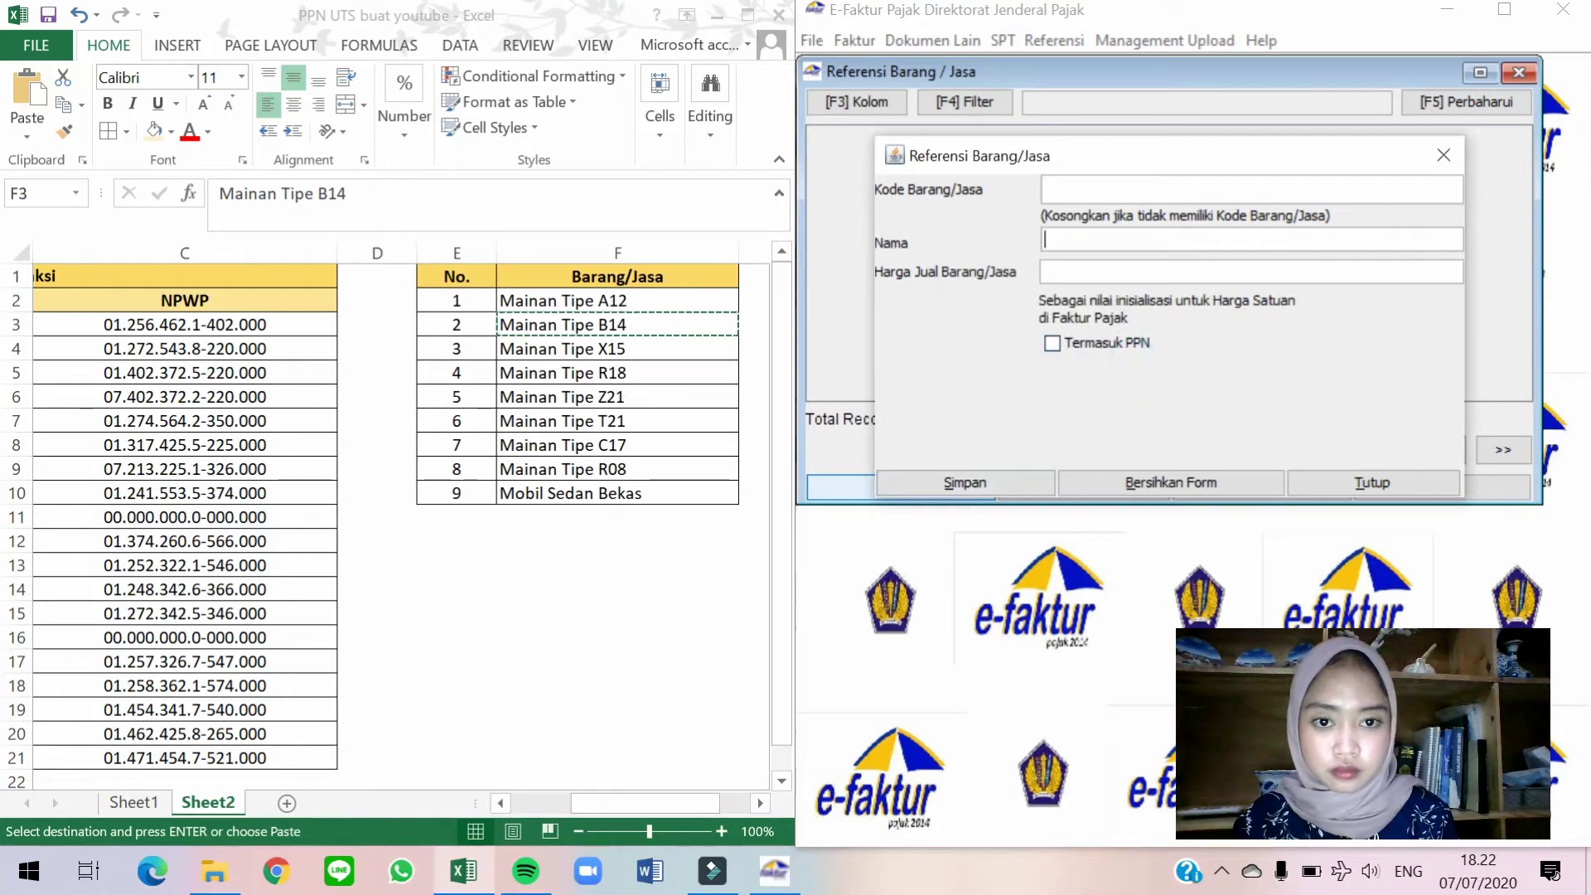
Copy Mainan Tipe X15 from Excel and save it as a goods reference priced 10.
left_click(568, 325)
left_click(569, 349)
key("ctrl+c")
left_click(1164, 240)
key("ctrl+v")
key("Tab")
type("10")
left_click(965, 482)
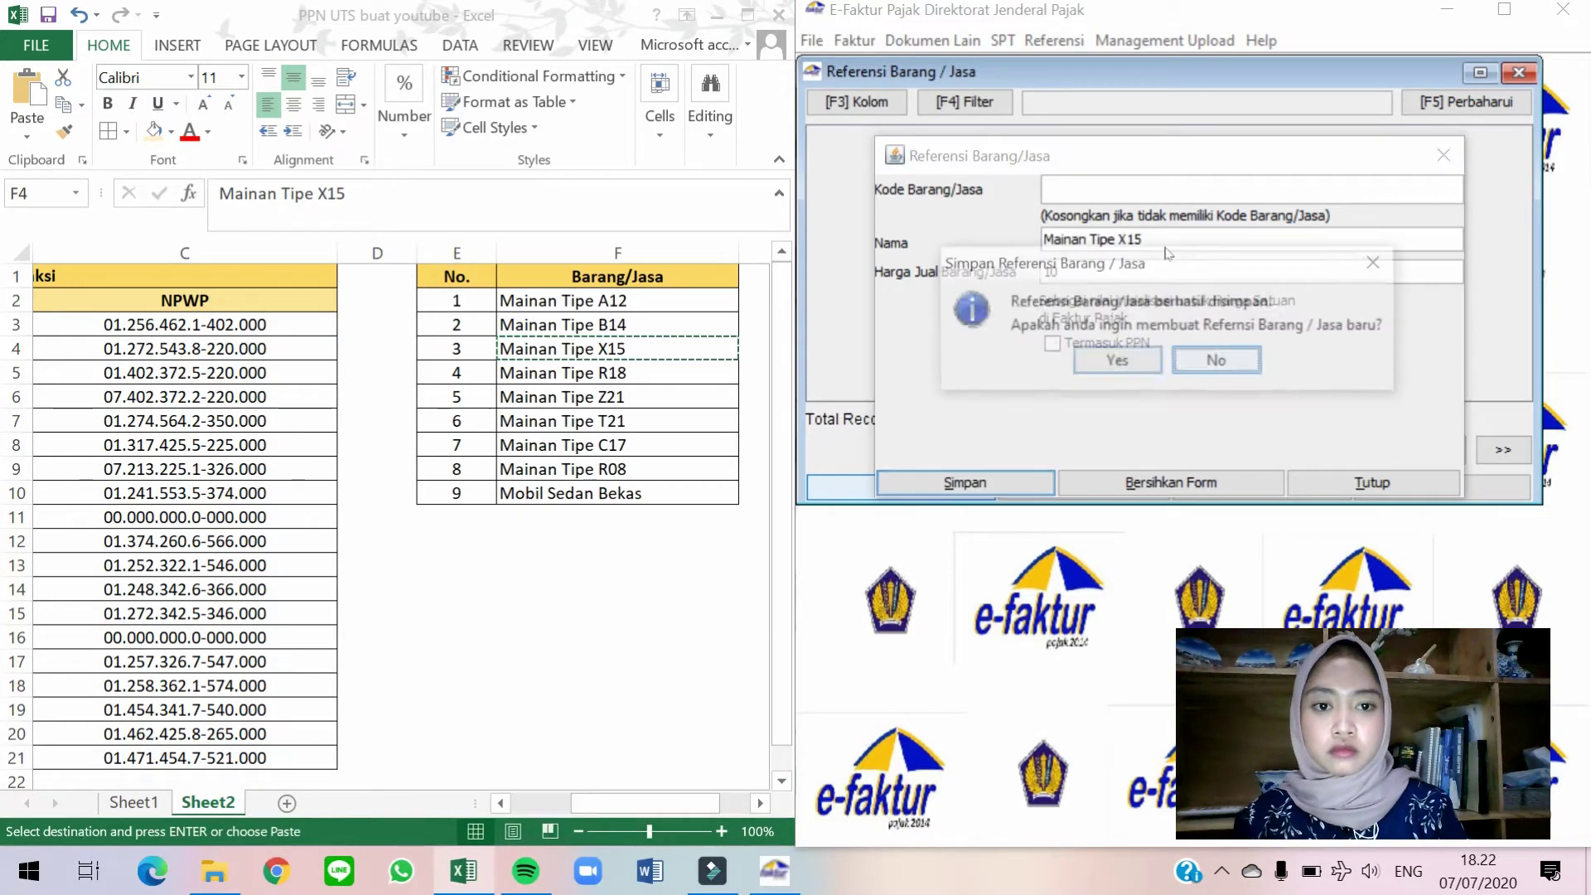
left_click(1118, 361)
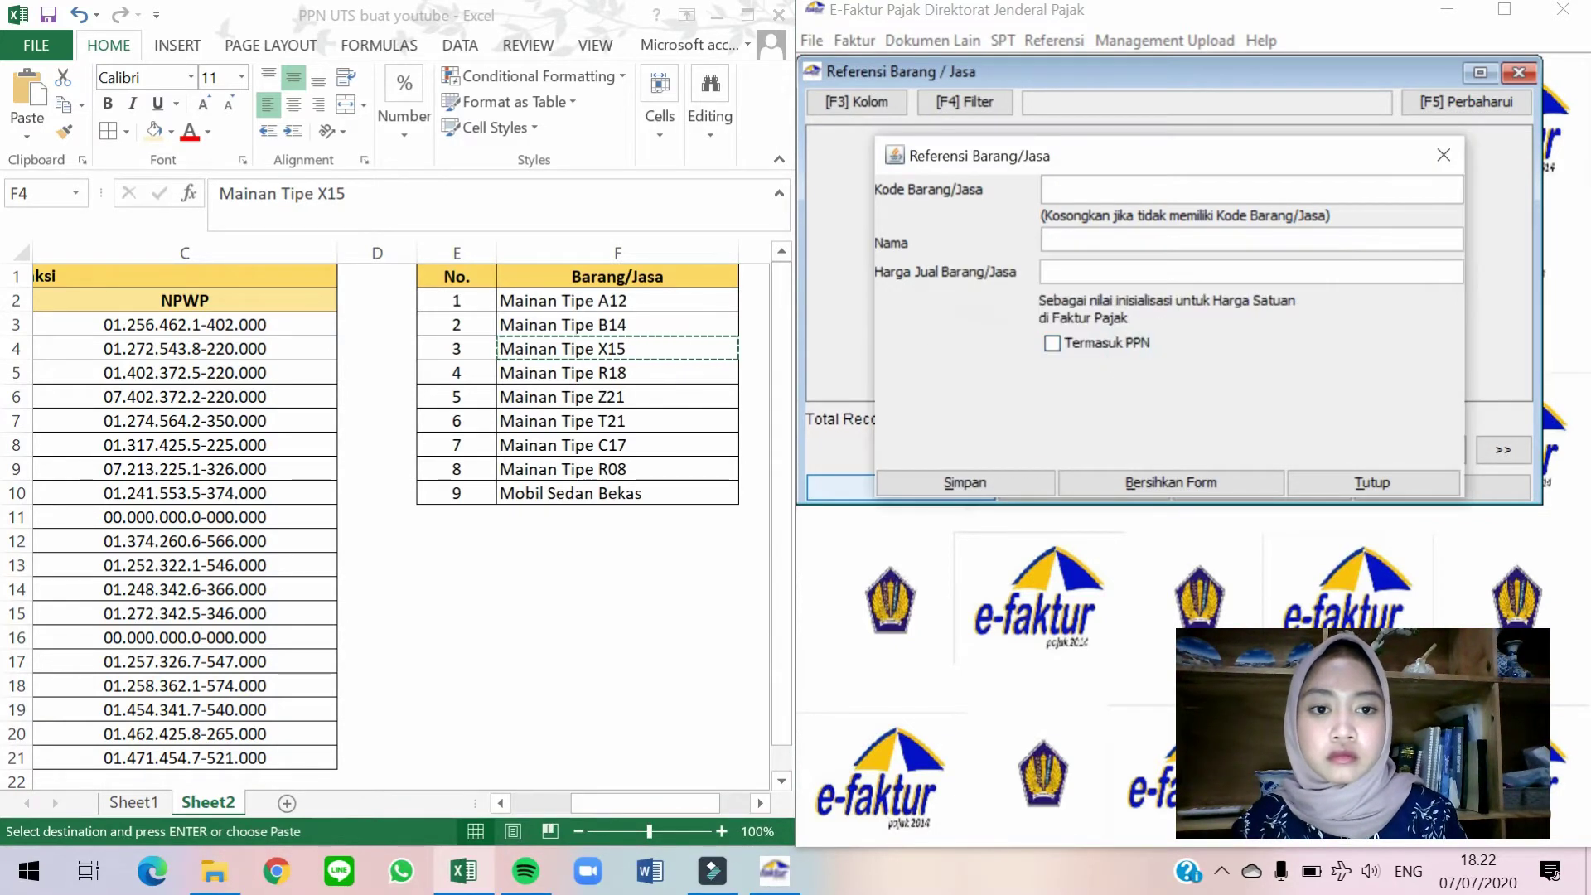
Save Mainan Tipe R18 as a goods reference with selling price 10.
left_click(563, 330)
left_click(580, 370)
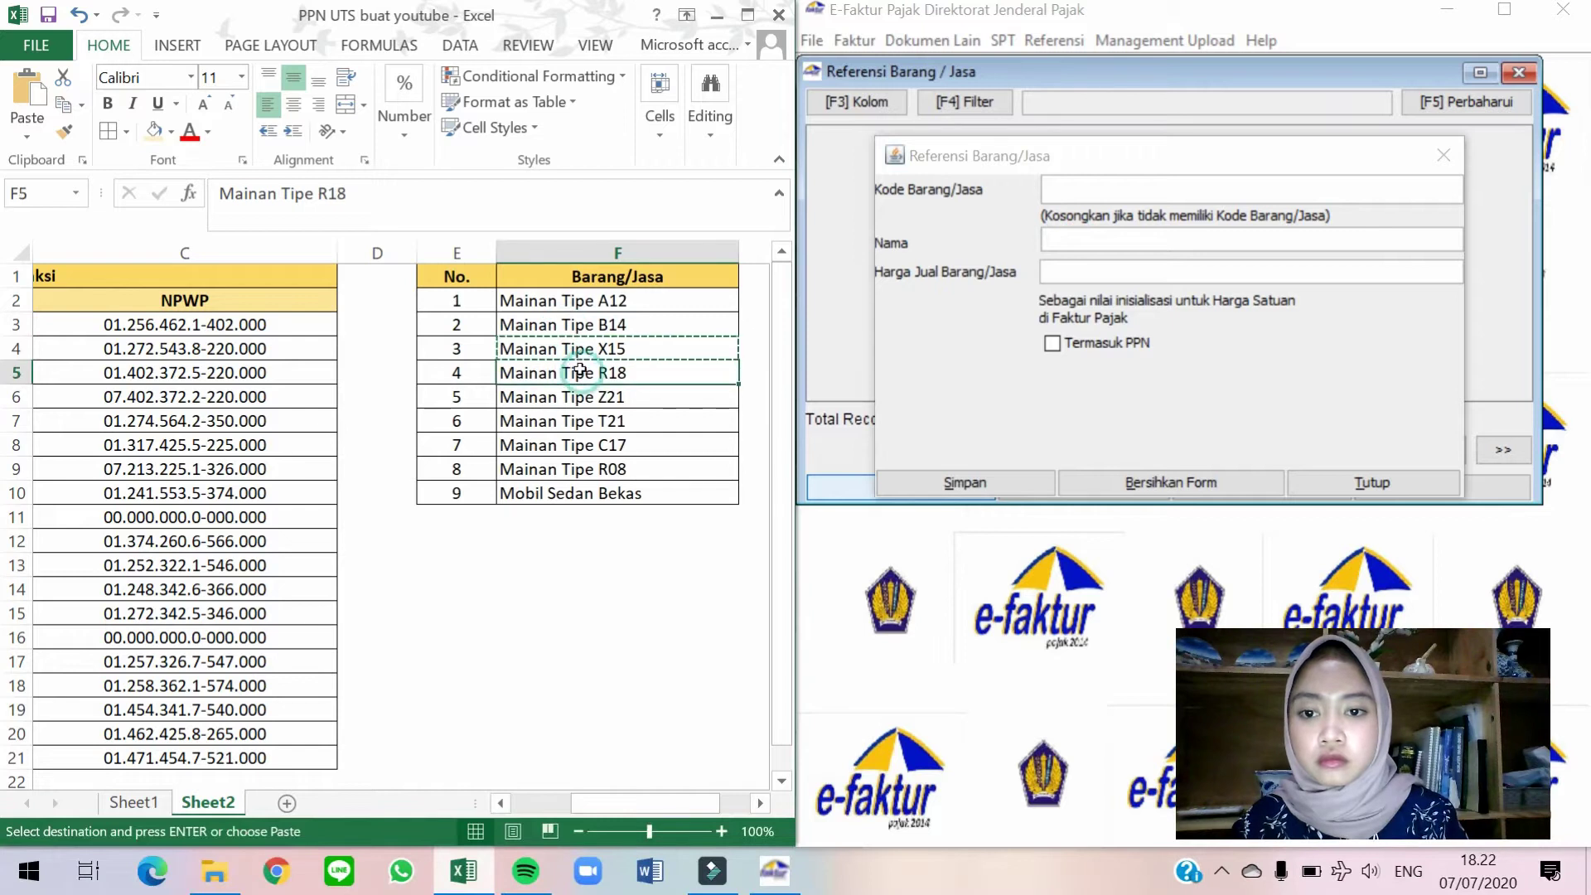
left_click(1090, 239)
key("ctrl+v")
key("Tab")
type("10")
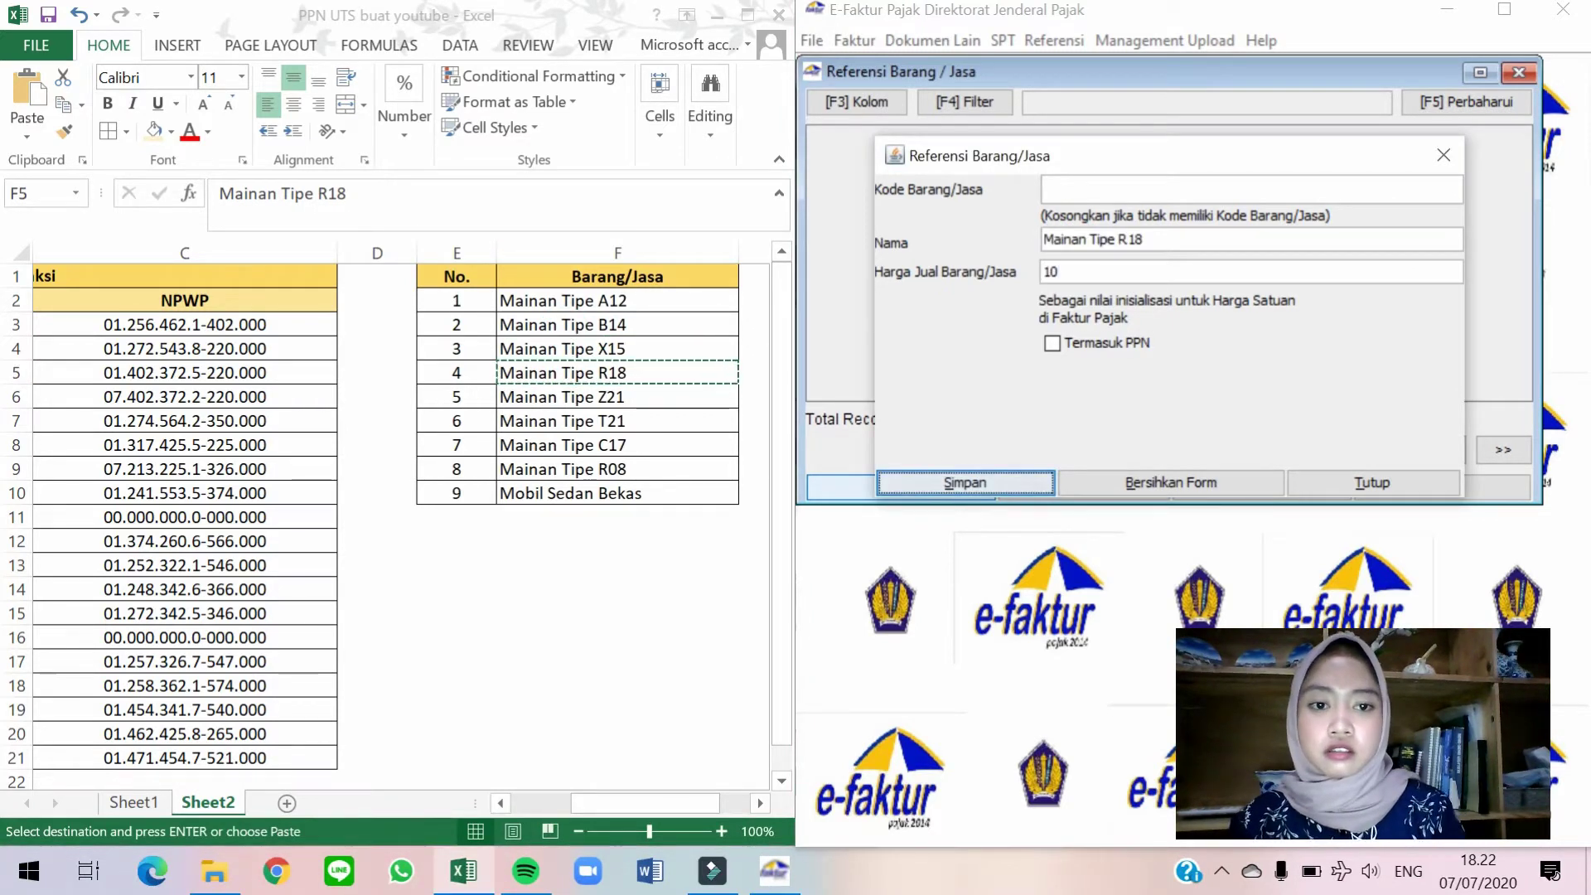
left_click(964, 482)
left_click(1093, 358)
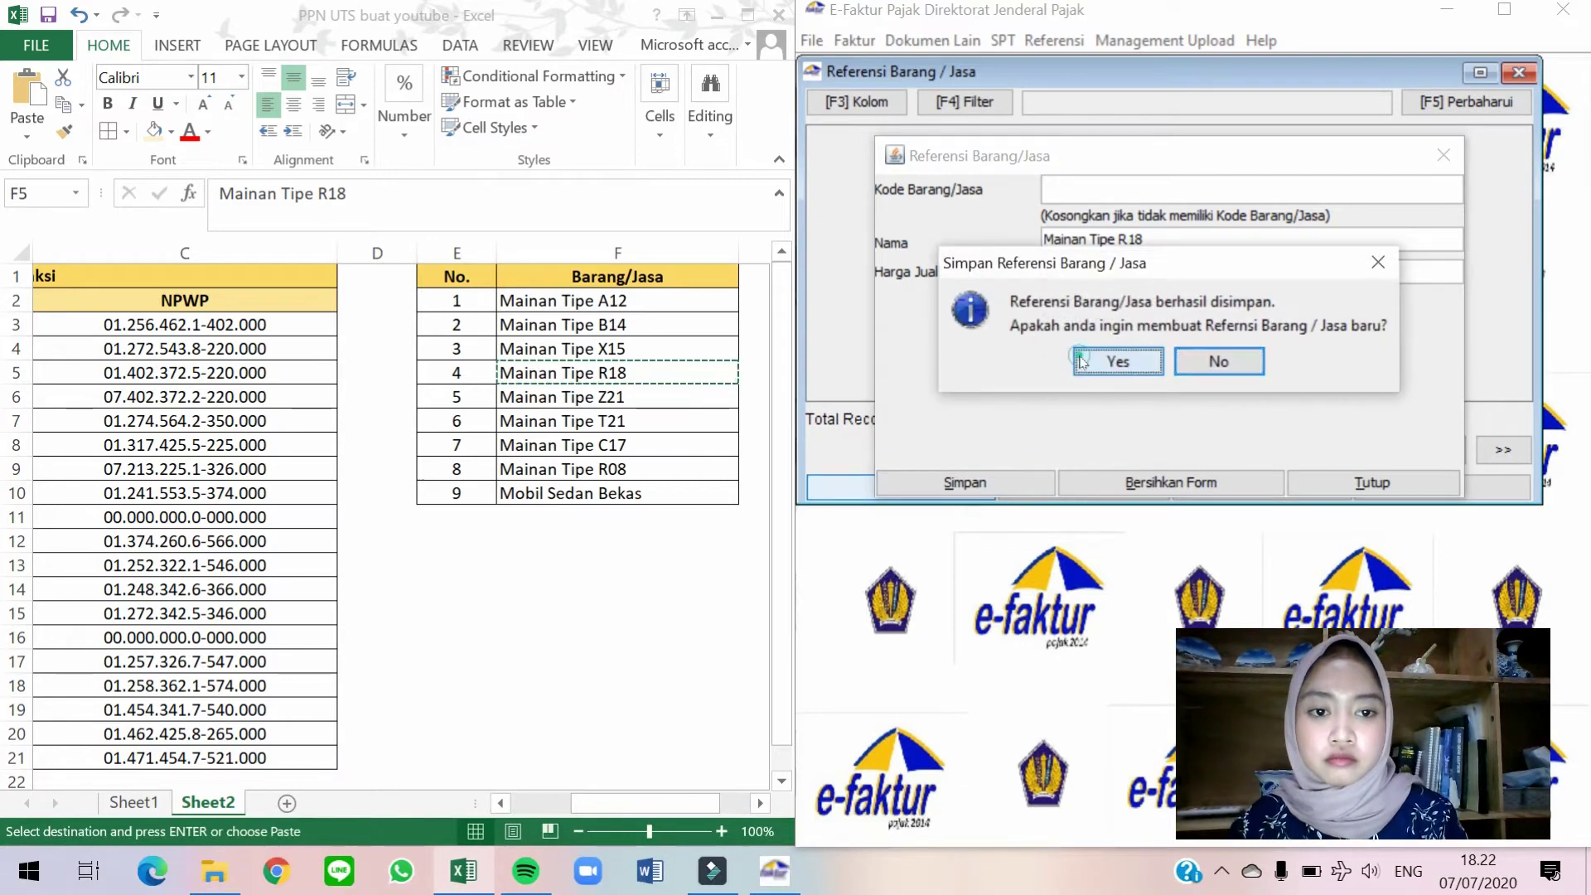
Copy Mainan Tipe Z21 from Excel and save it as a goods reference priced 10.
left_click(707, 398)
left_click(700, 391)
key("ctrl+c")
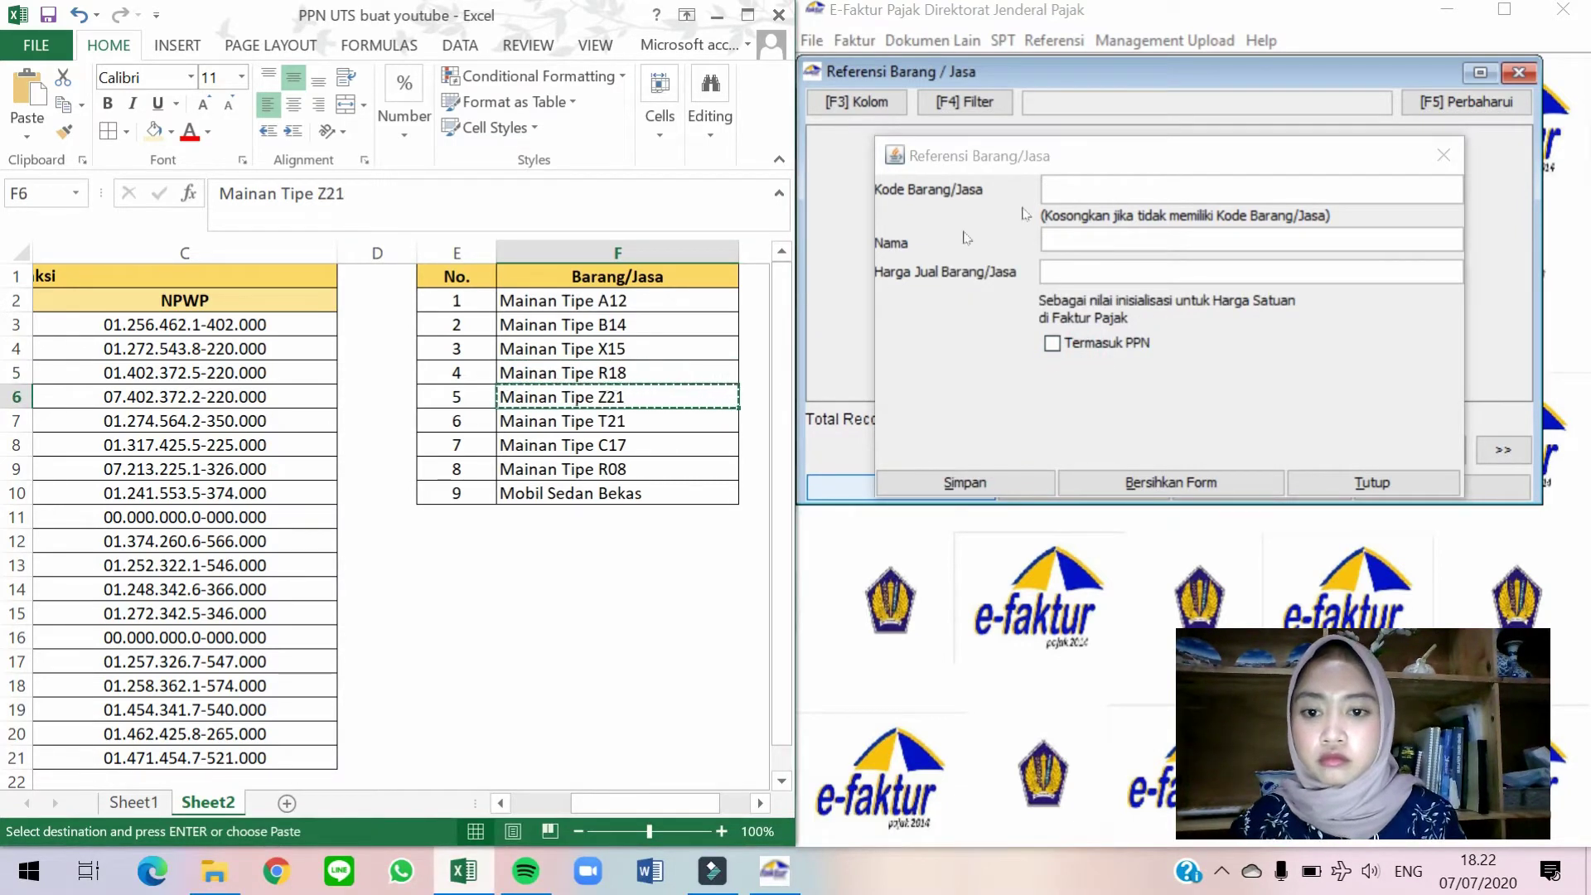
left_click(1090, 238)
key("ctrl+v")
type("10")
left_click(965, 482)
left_click(1117, 361)
Copy Mainan Tipe T21 from Excel and save it as a goods reference priced 10.
left_click(427, 519)
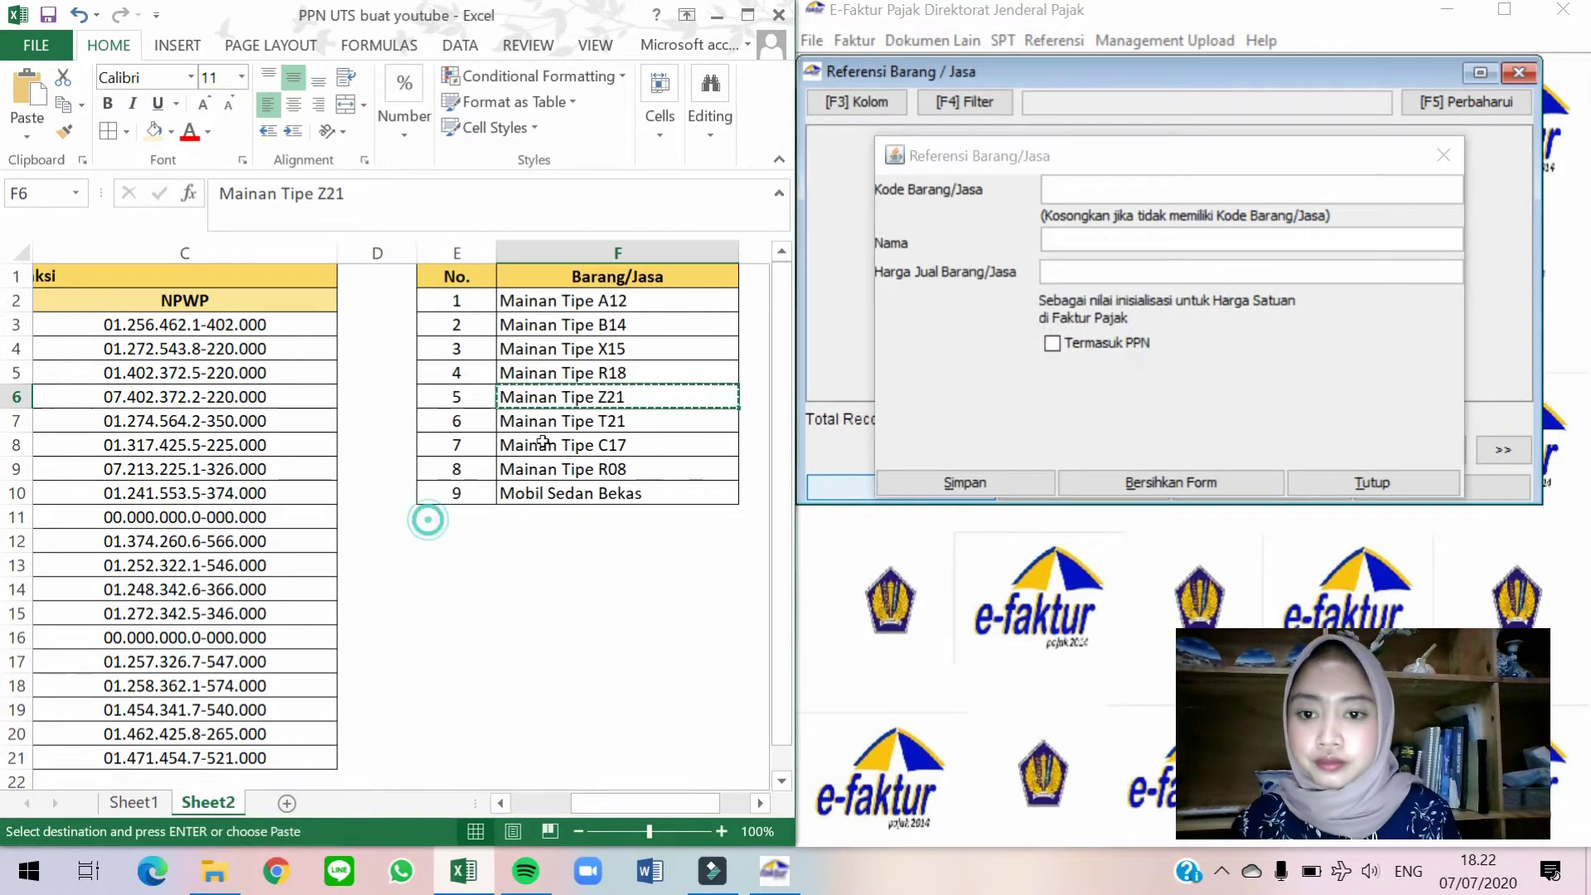
key("Down")
key("ctrl+c")
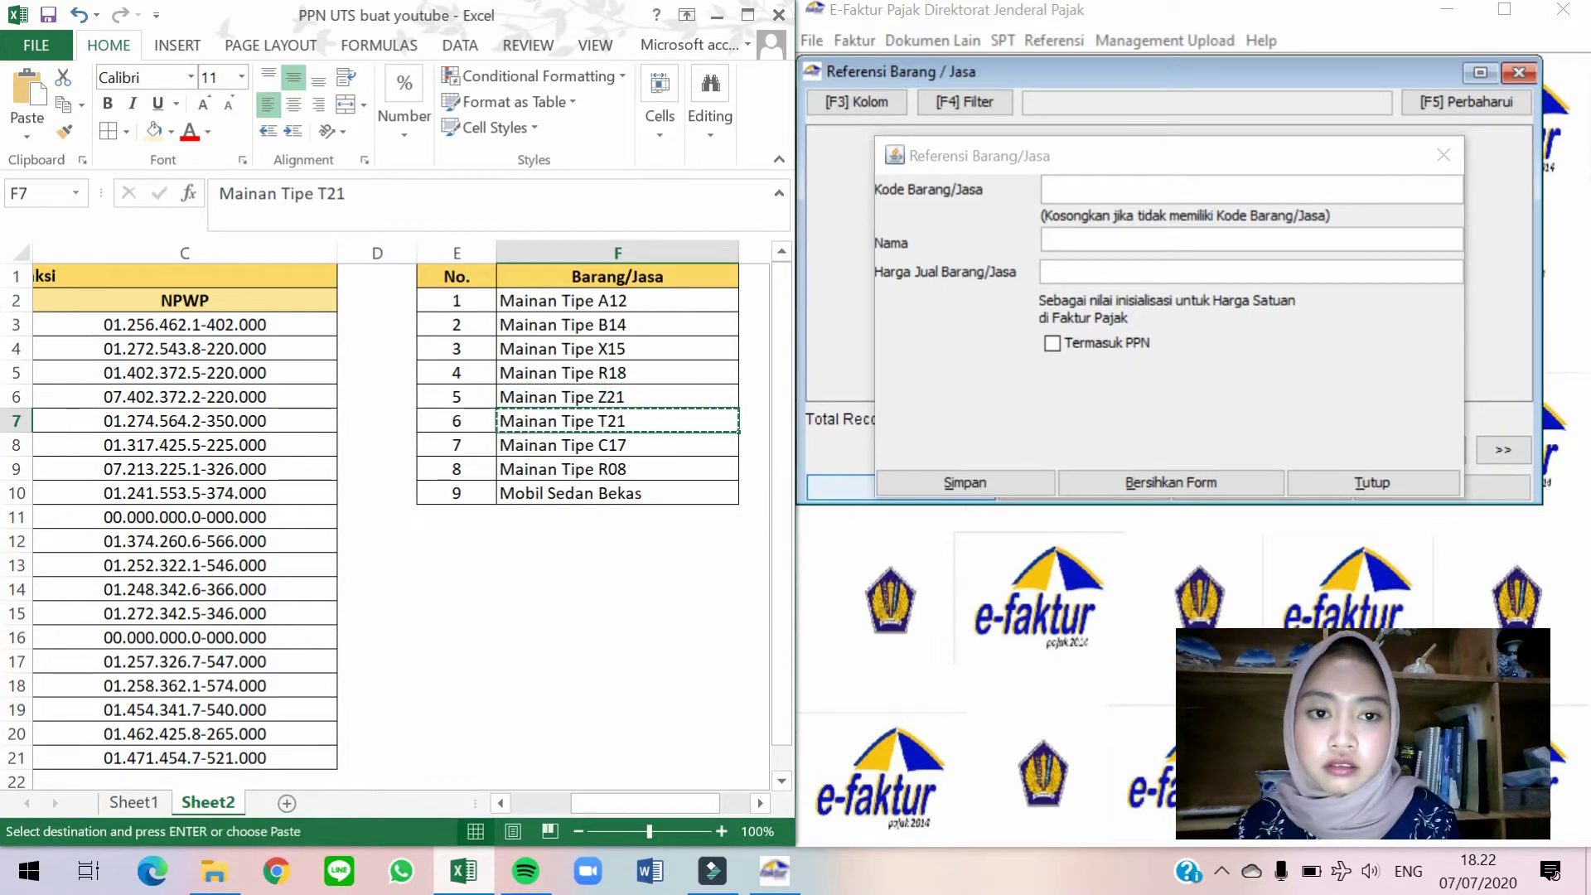
left_click(1046, 239)
key("ctrl+v")
key("Tab")
type("10")
key("Tab")
key("Tab")
key("Return")
key("Left")
key("Return")
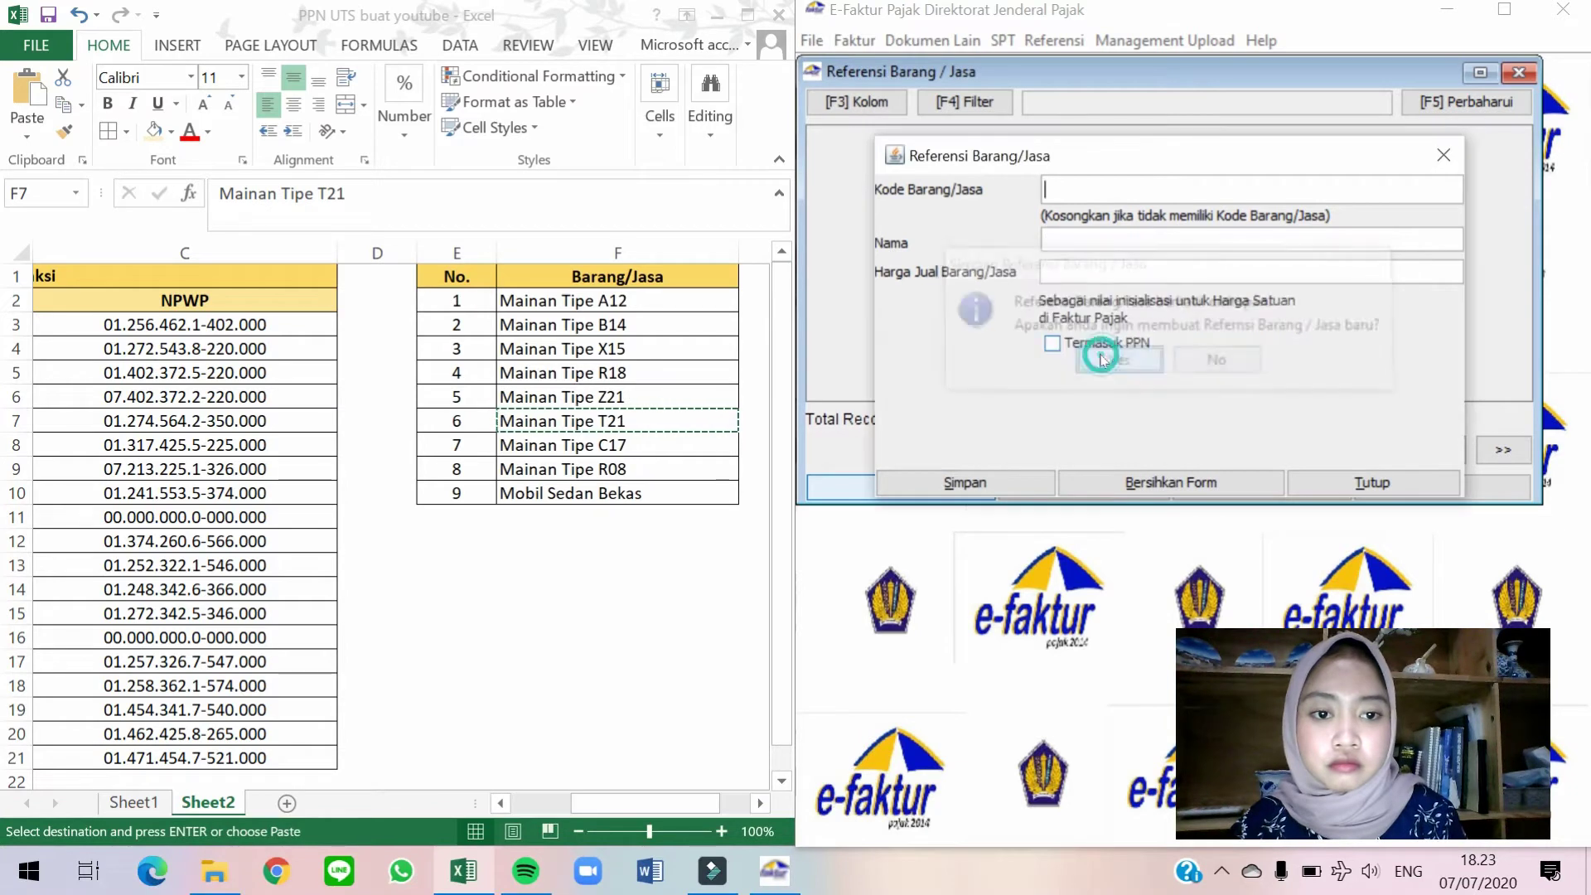
Save Mainan Tipe C17 as a goods reference with selling price 10.
left_click(679, 443)
left_click(679, 443)
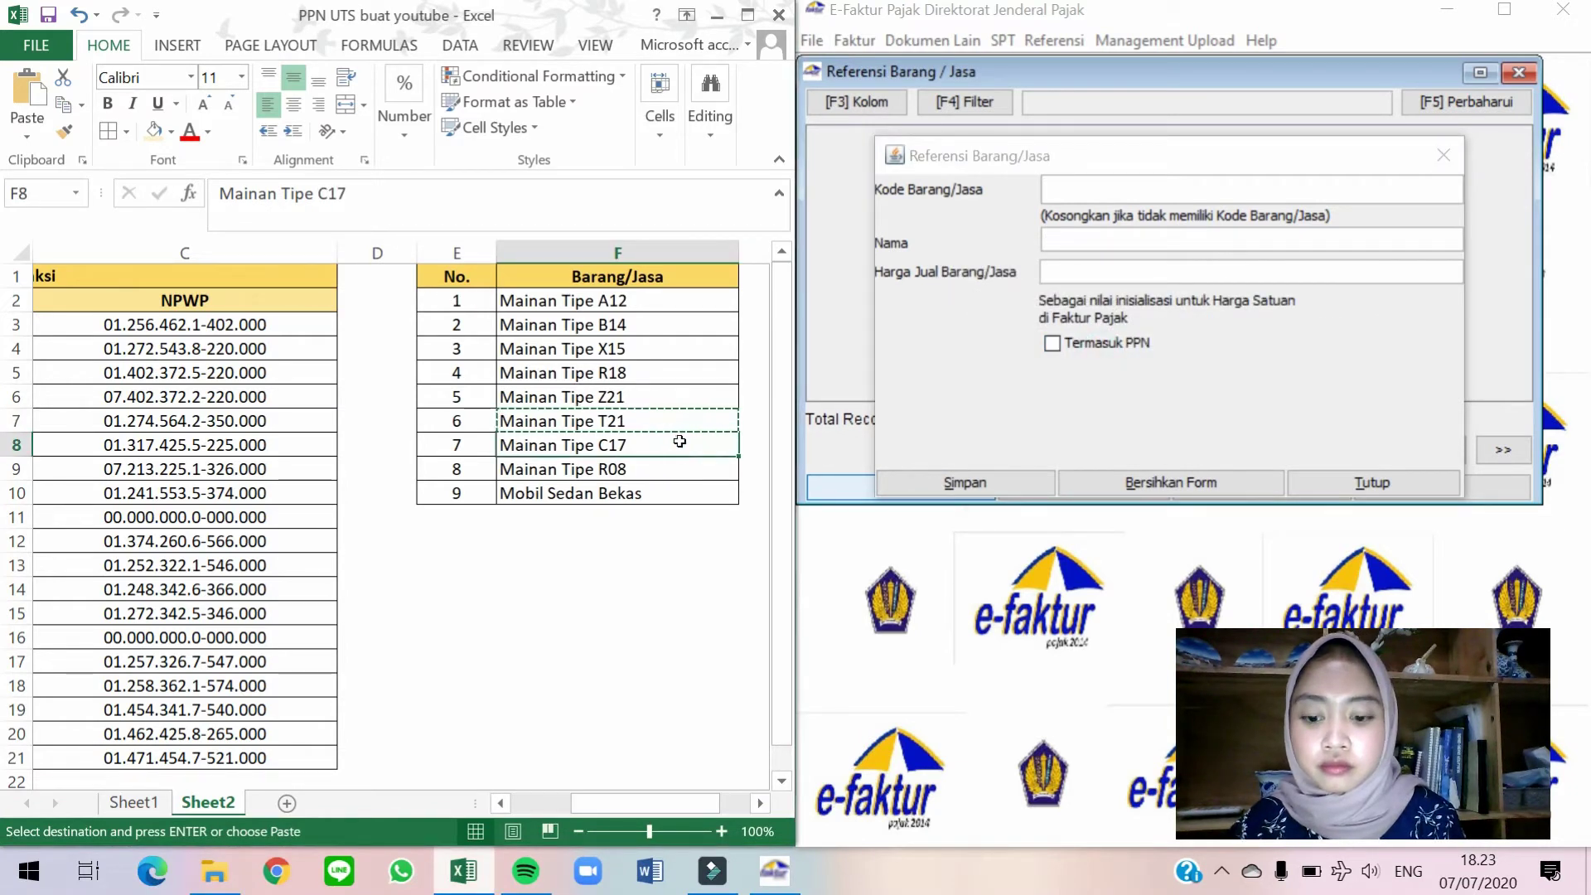
left_click(1093, 239)
key("ctrl+v")
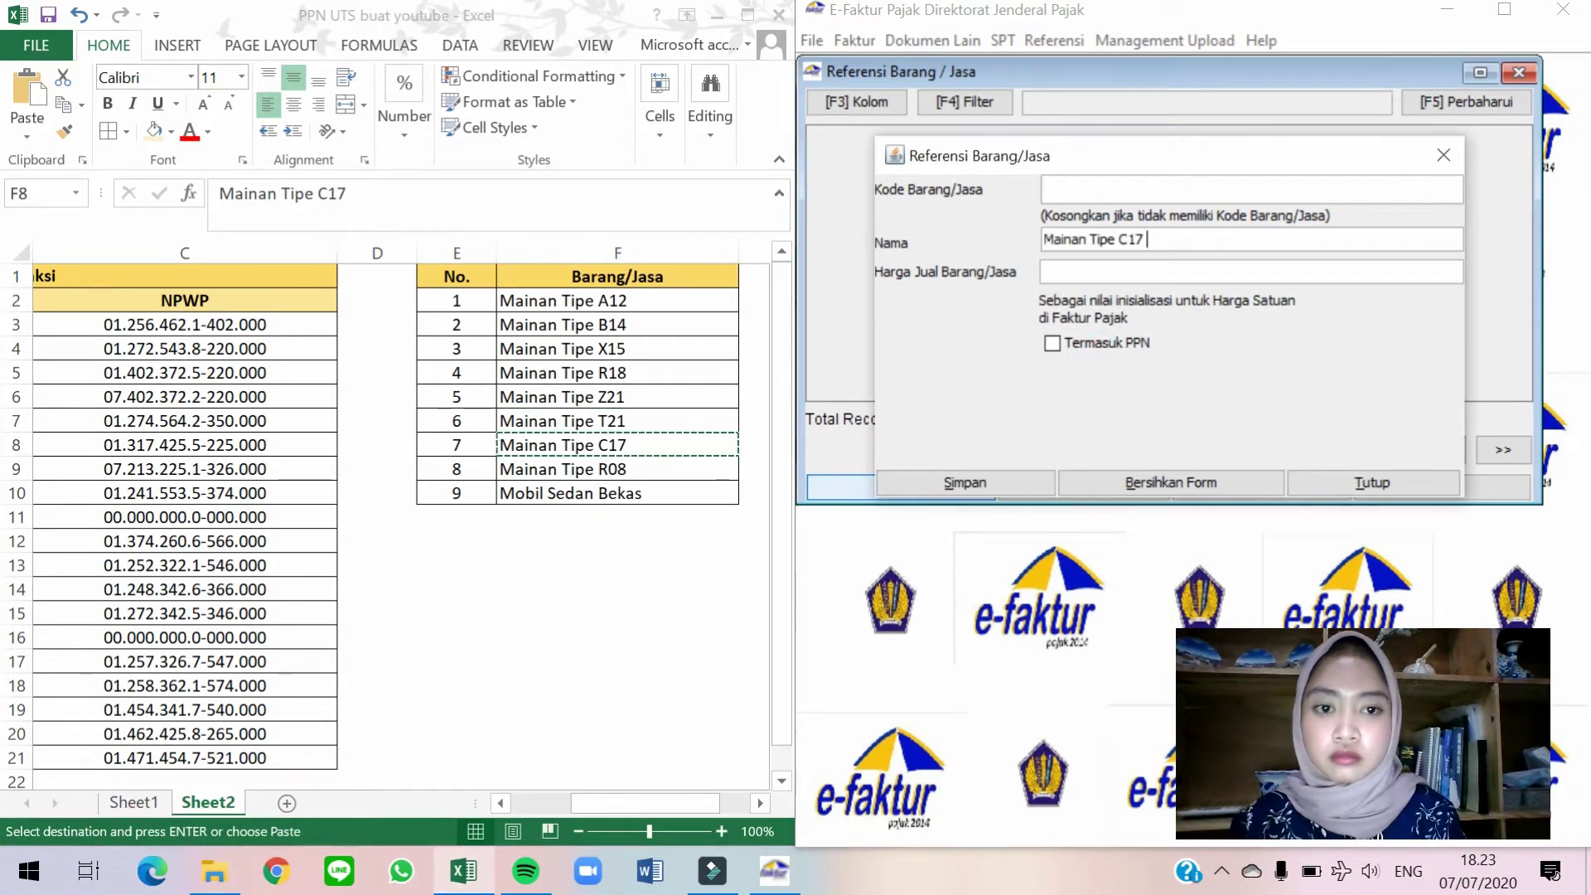
type("10")
key("Tab")
key("Tab")
key("Return")
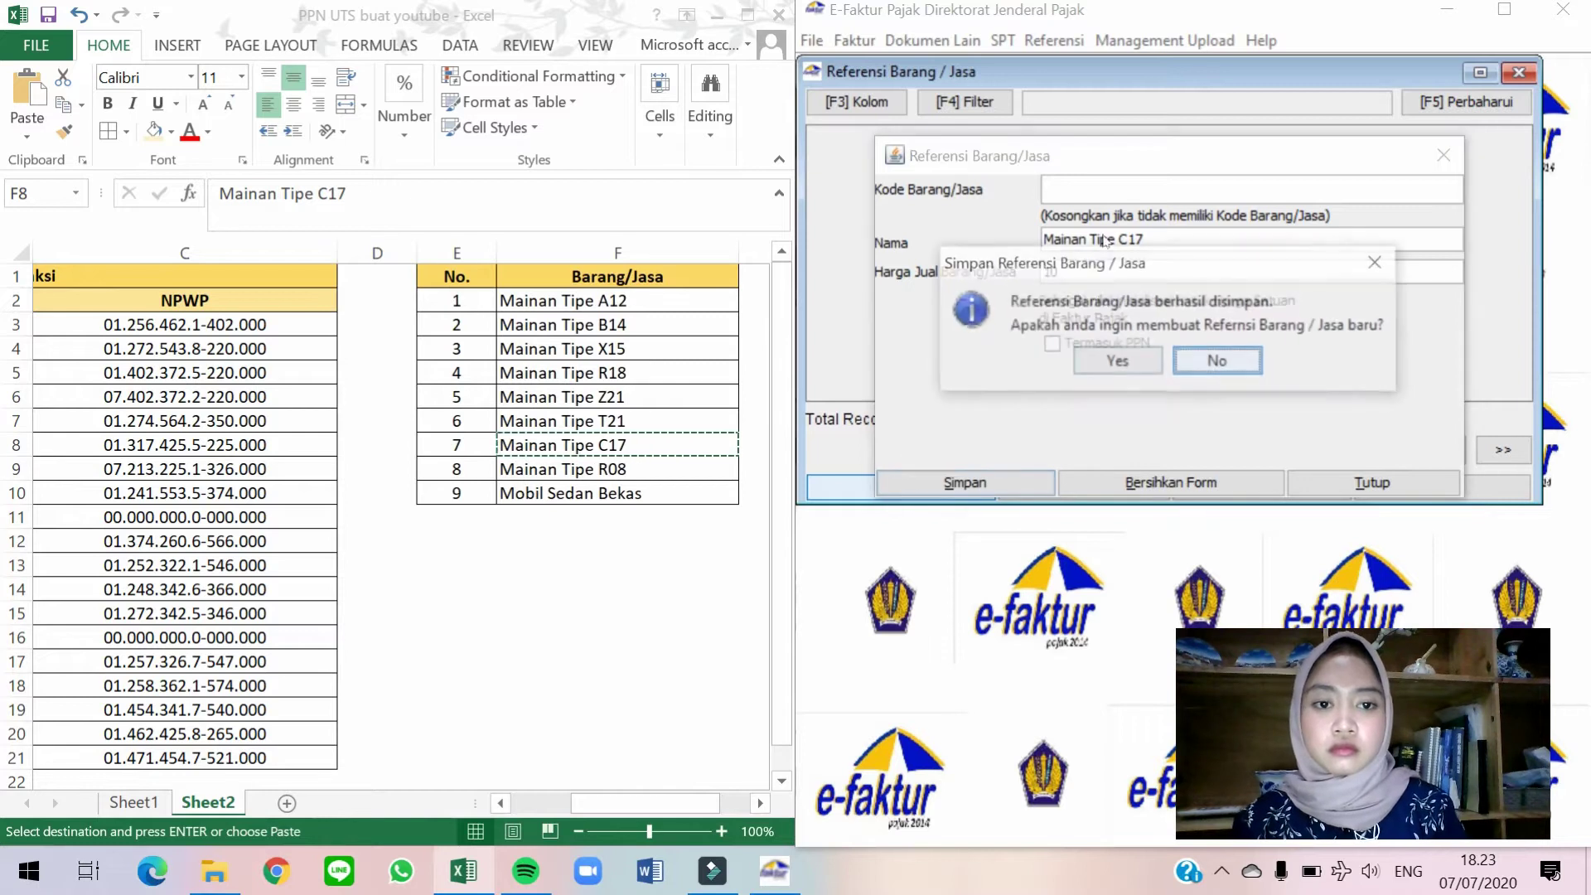
left_click(1114, 360)
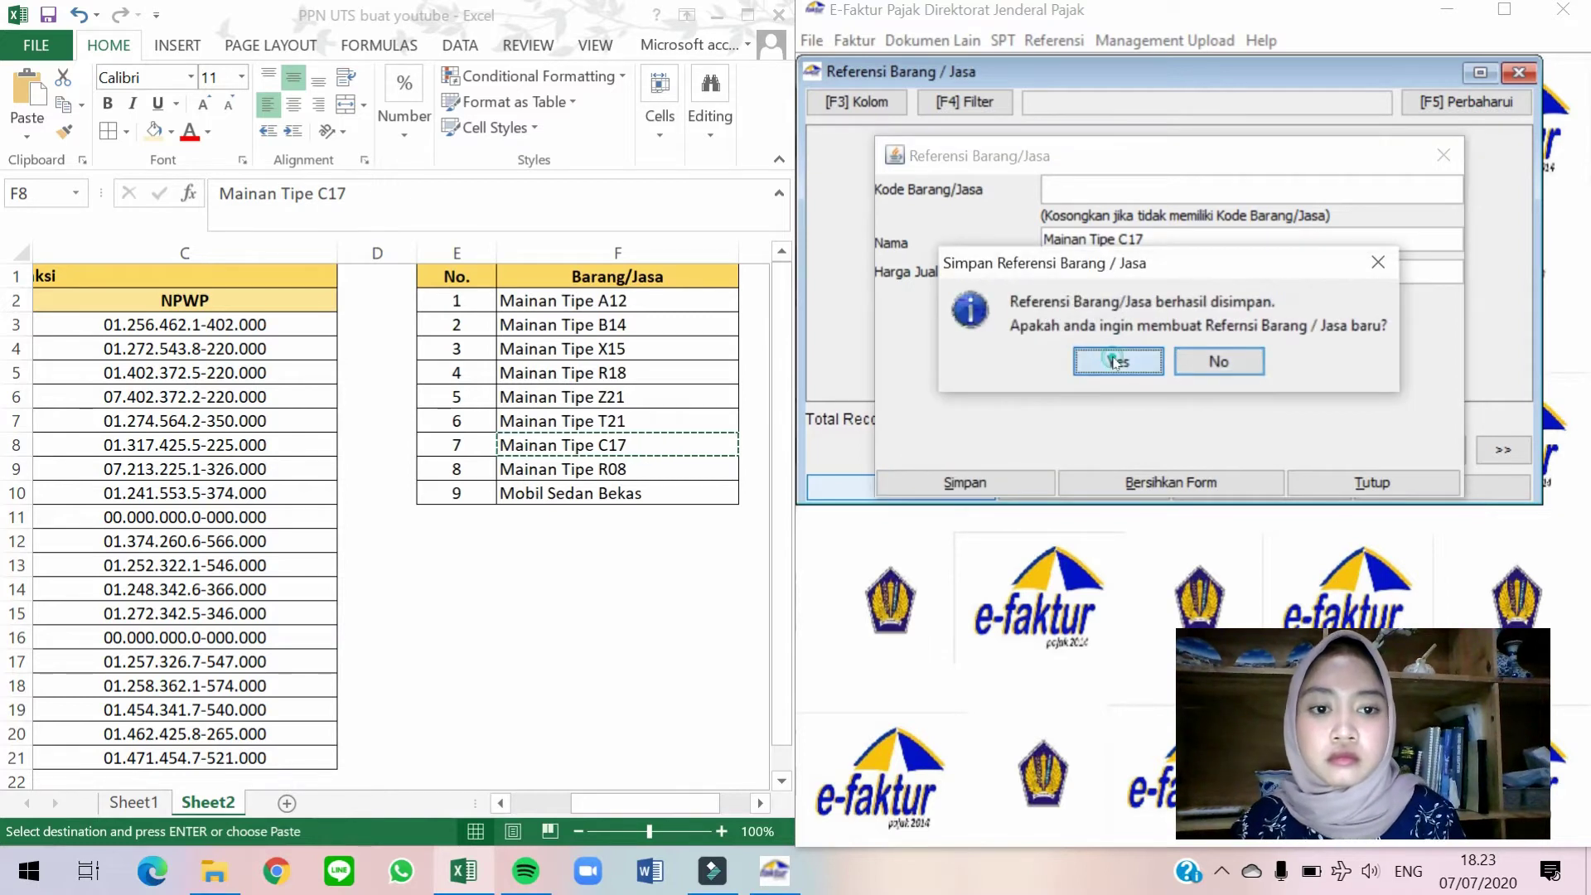
Copy Mainan Tipe R08 from Excel and save it as a goods reference priced 10.
left_click(715, 458)
key("Down")
key("ctrl+c")
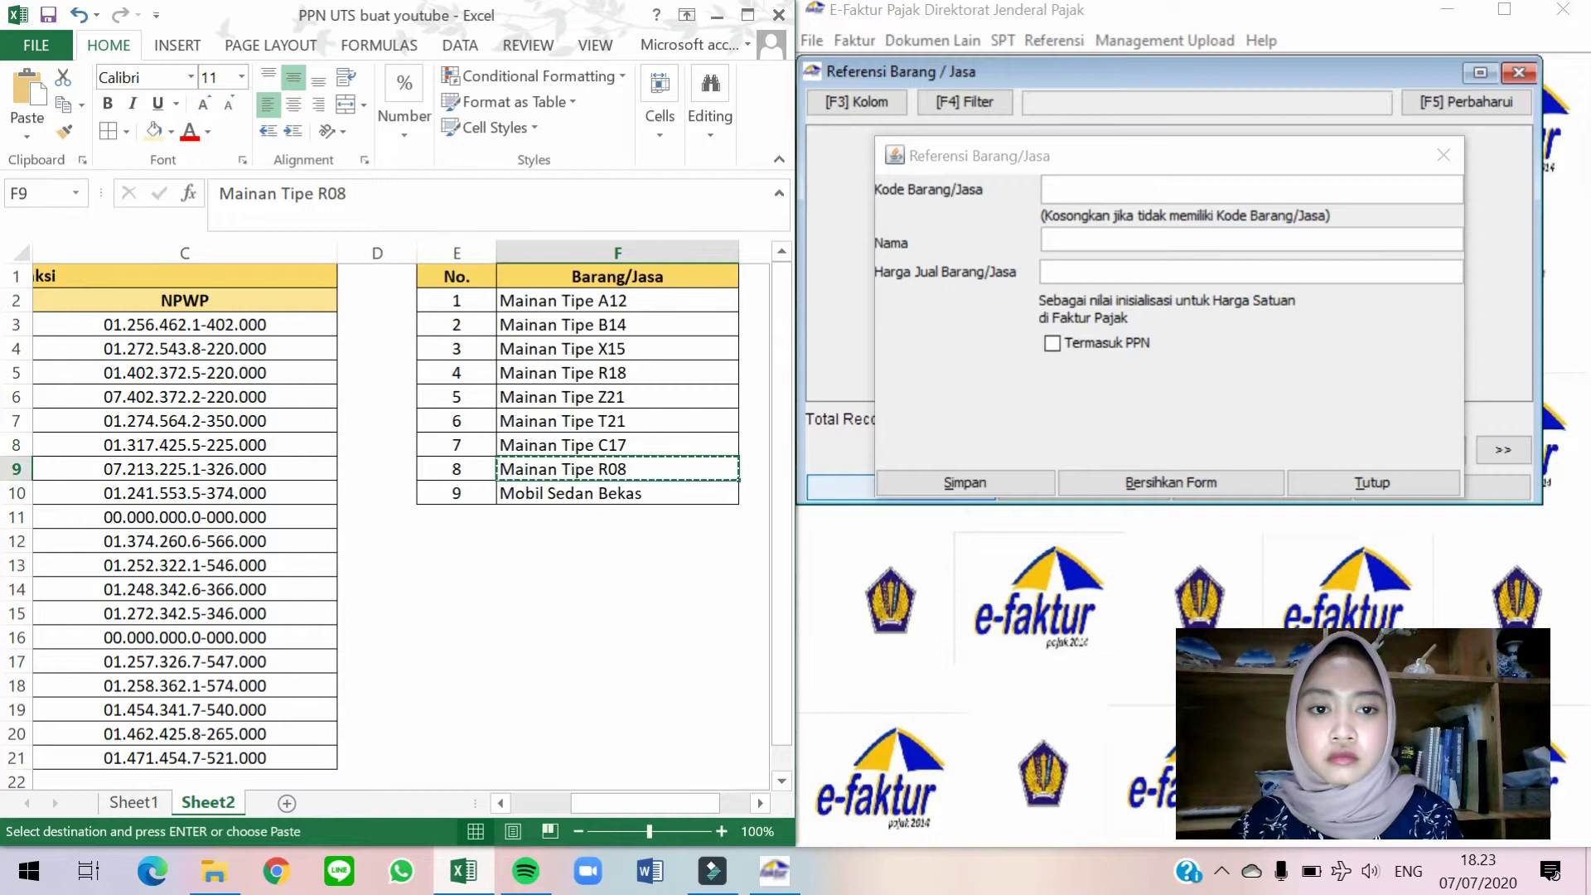
left_click(1052, 238)
key("ctrl+v")
type("10")
left_click(965, 482)
left_click(1087, 358)
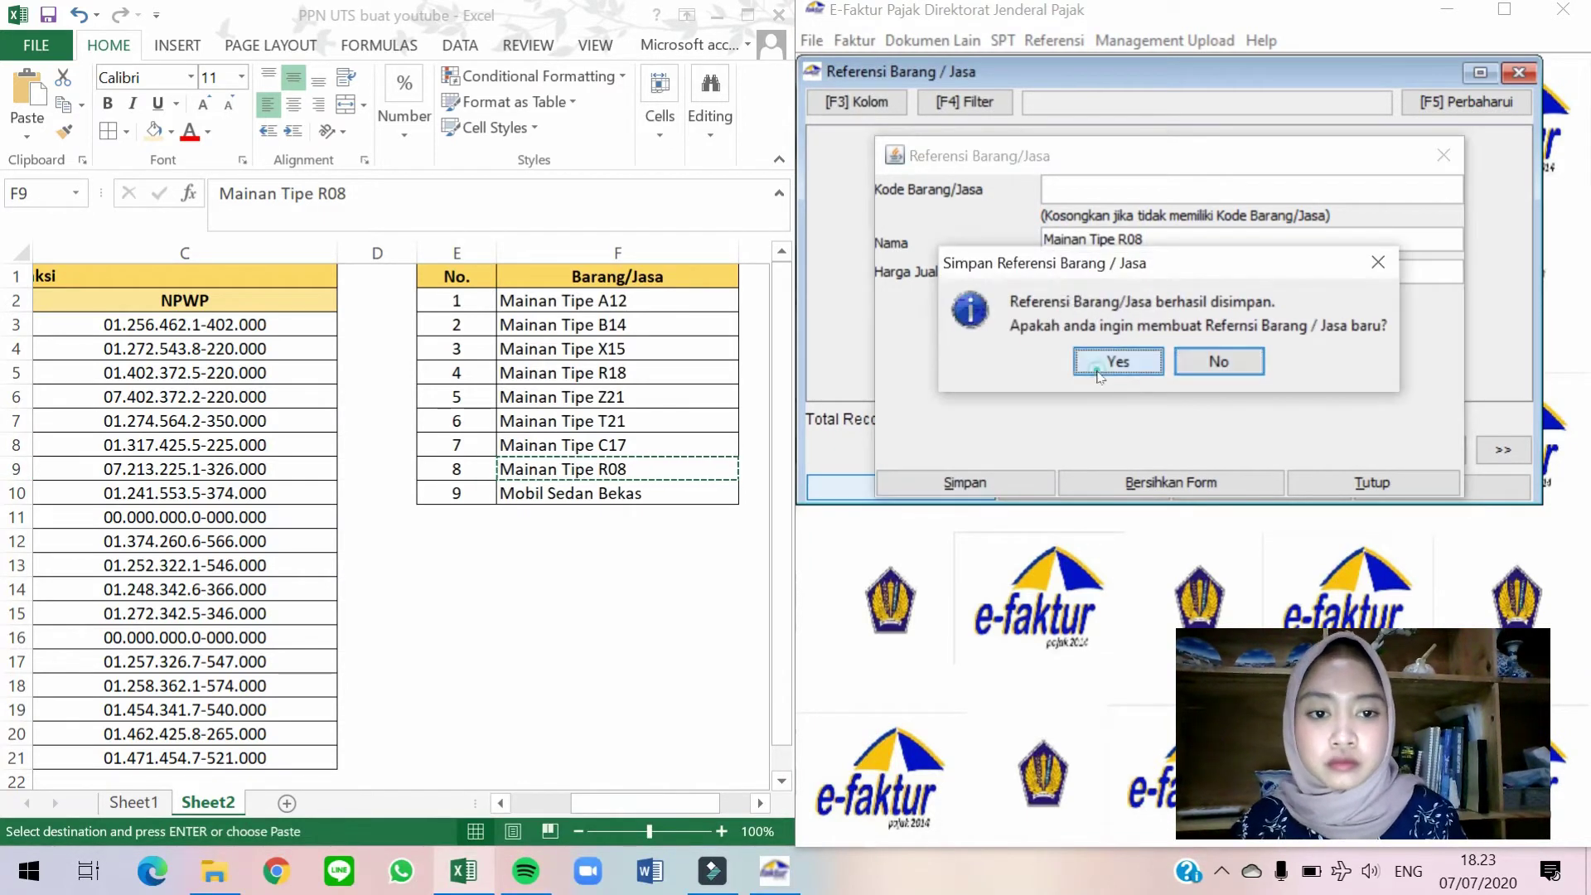
Save Mobil Sedan Bekas priced 10 as the last goods reference, declining further entries.
left_click(660, 472)
key("Down")
key("ctrl+c")
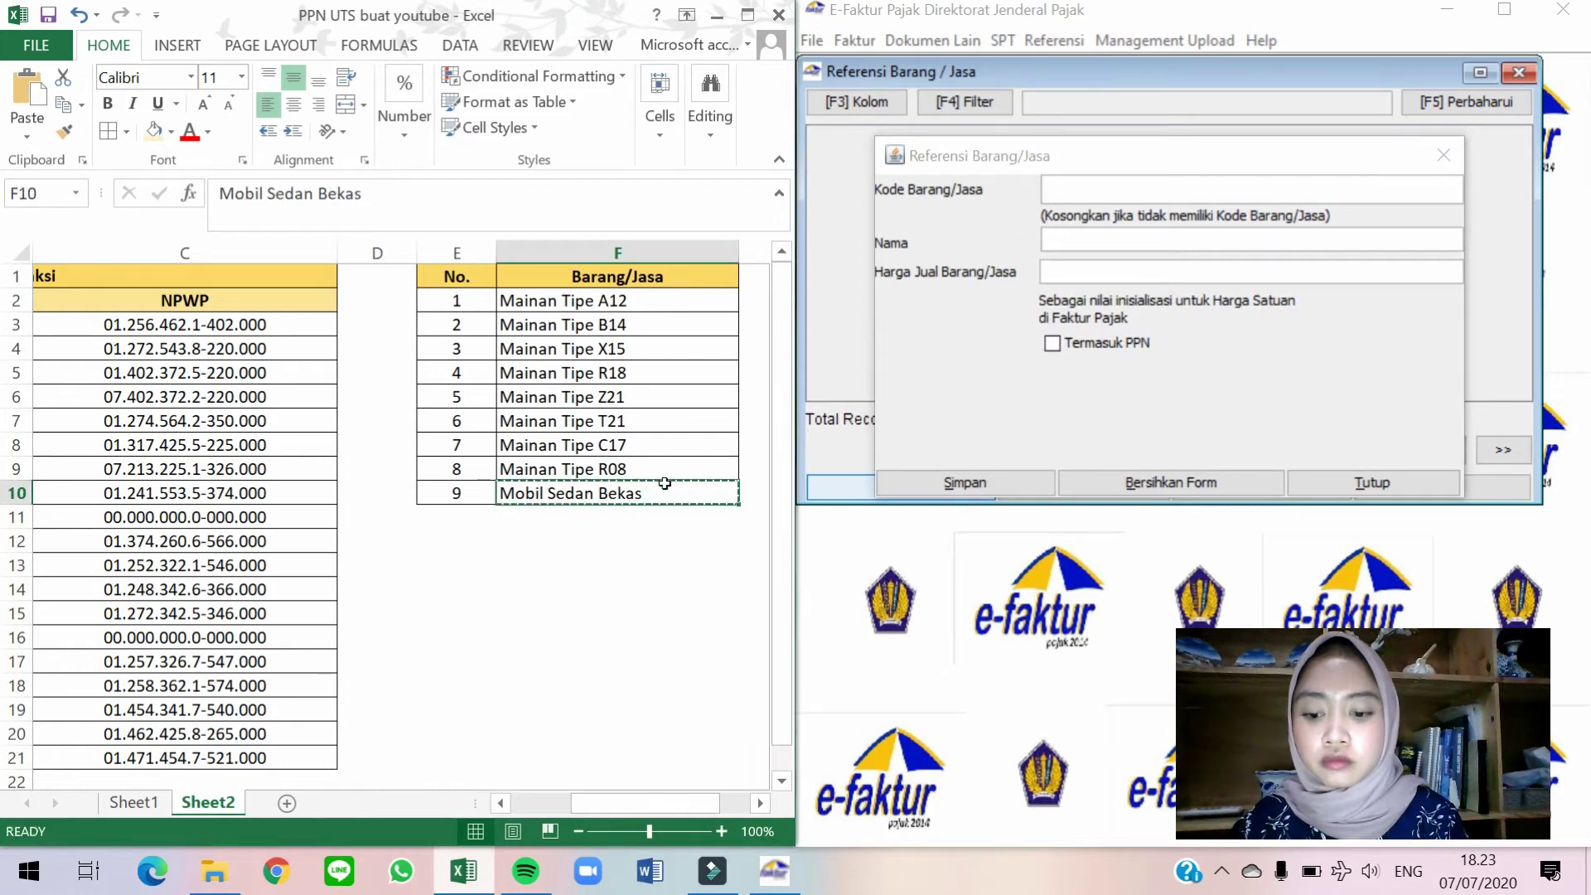
left_click(1062, 238)
key("ctrl+v")
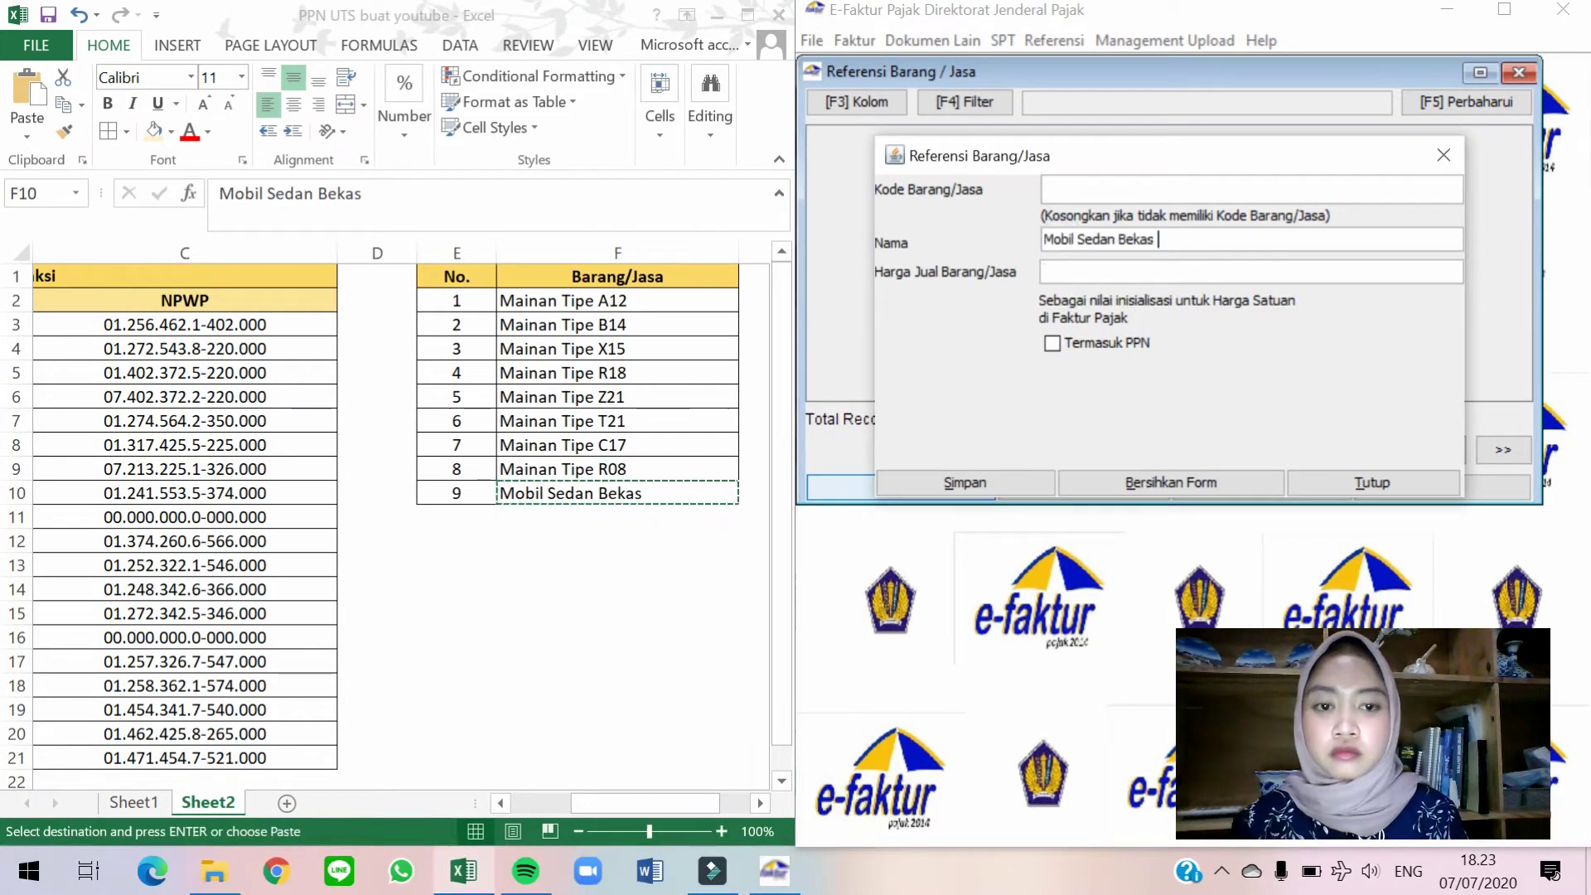
type("10")
key("Tab")
key("Tab")
key("Return")
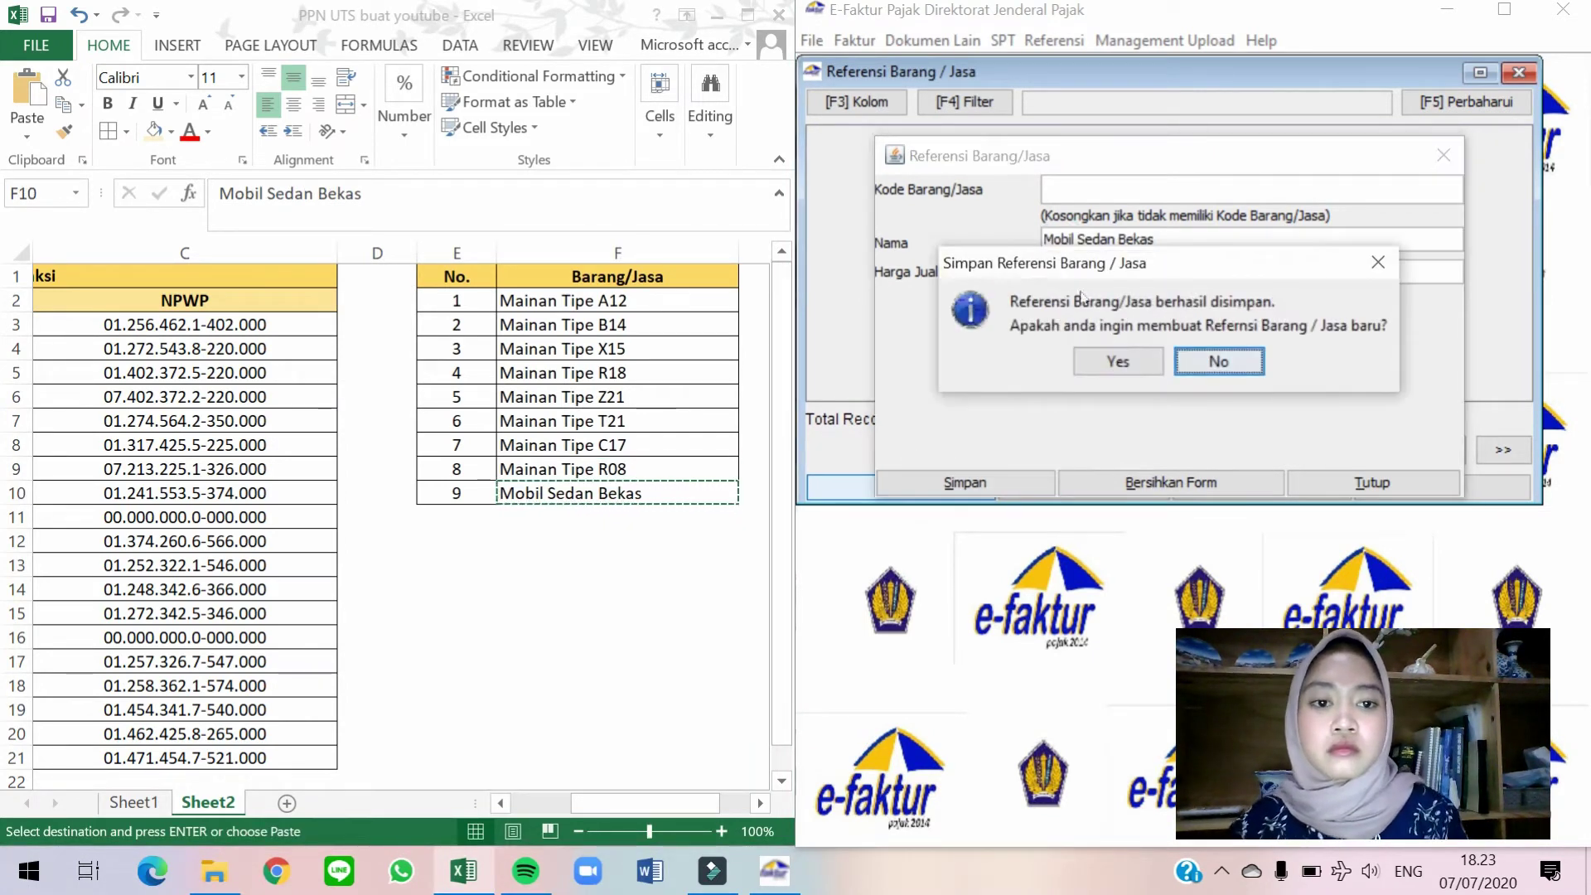
left_click(1211, 371)
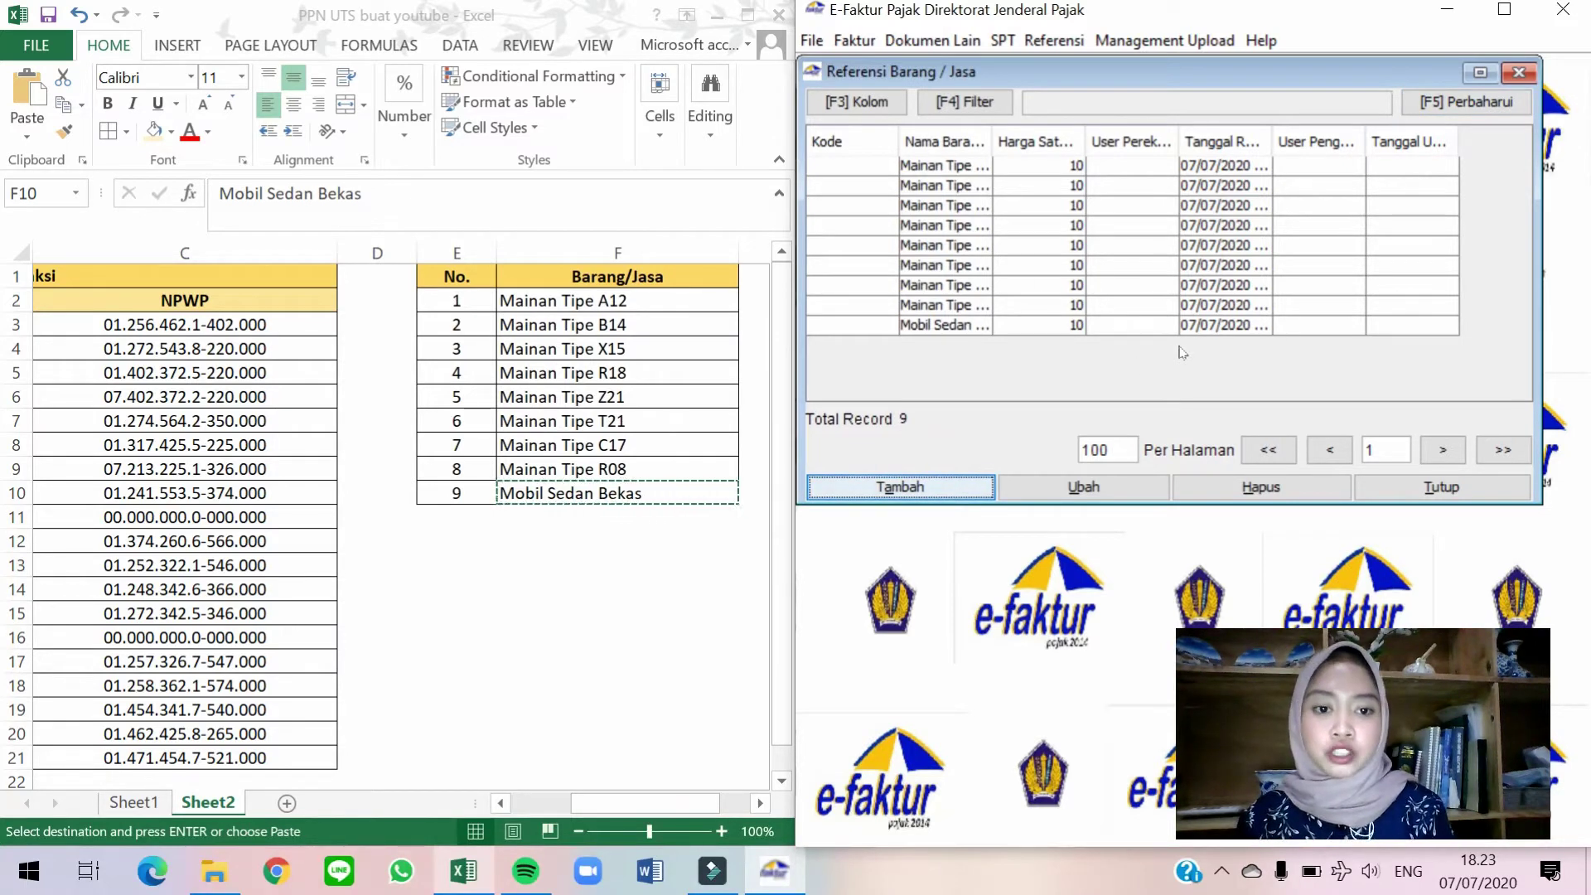
Close the Referensi Barang/Jasa list in e-Faktur.
left_click(1427, 489)
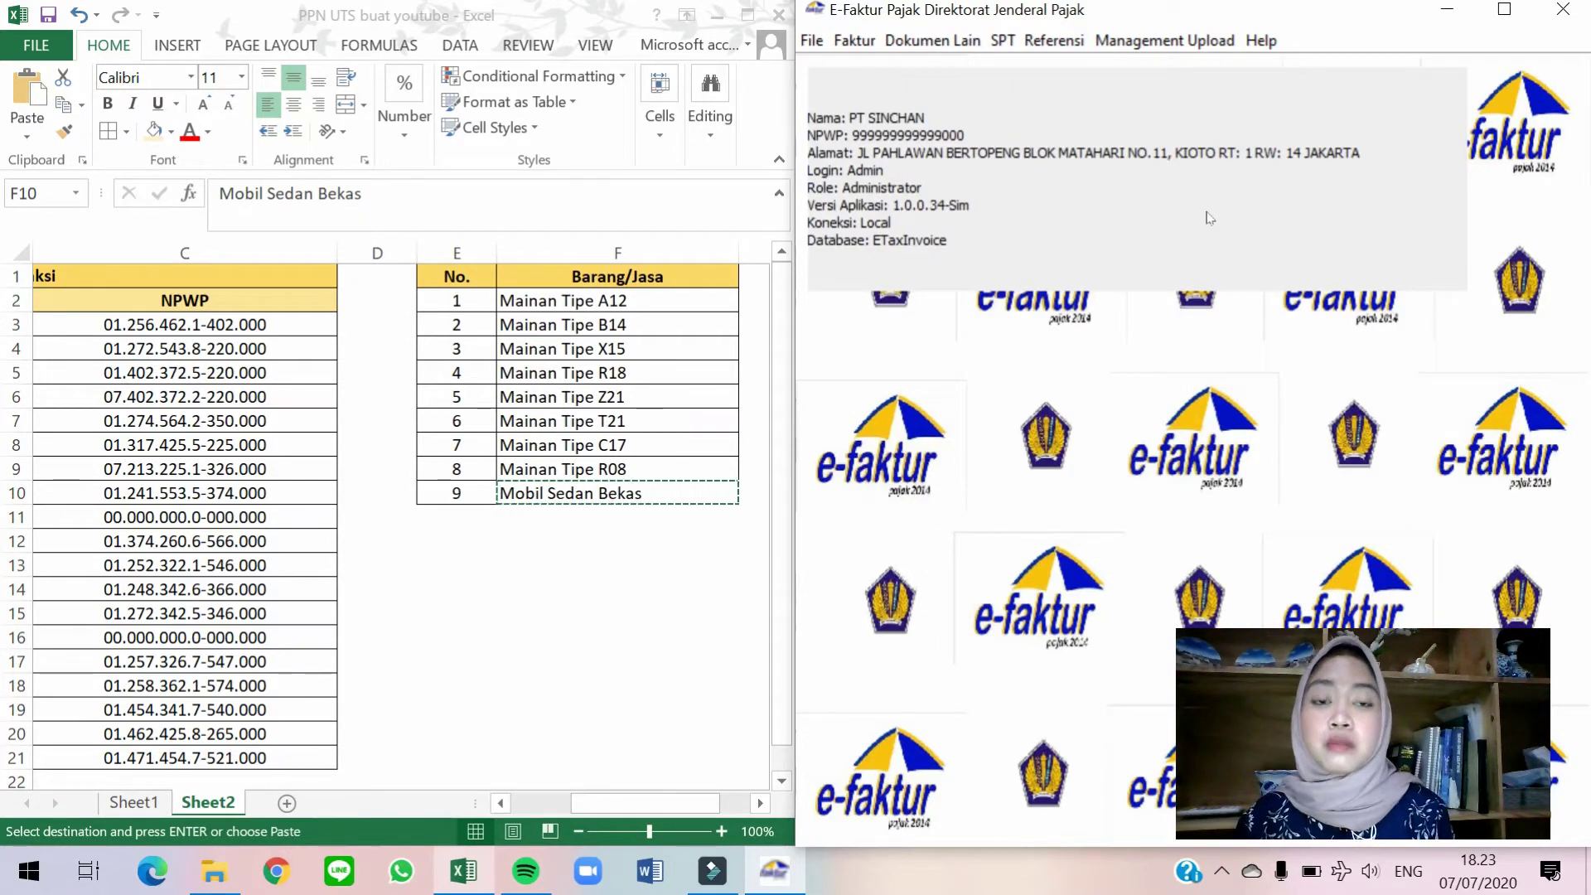
left_click(460, 489)
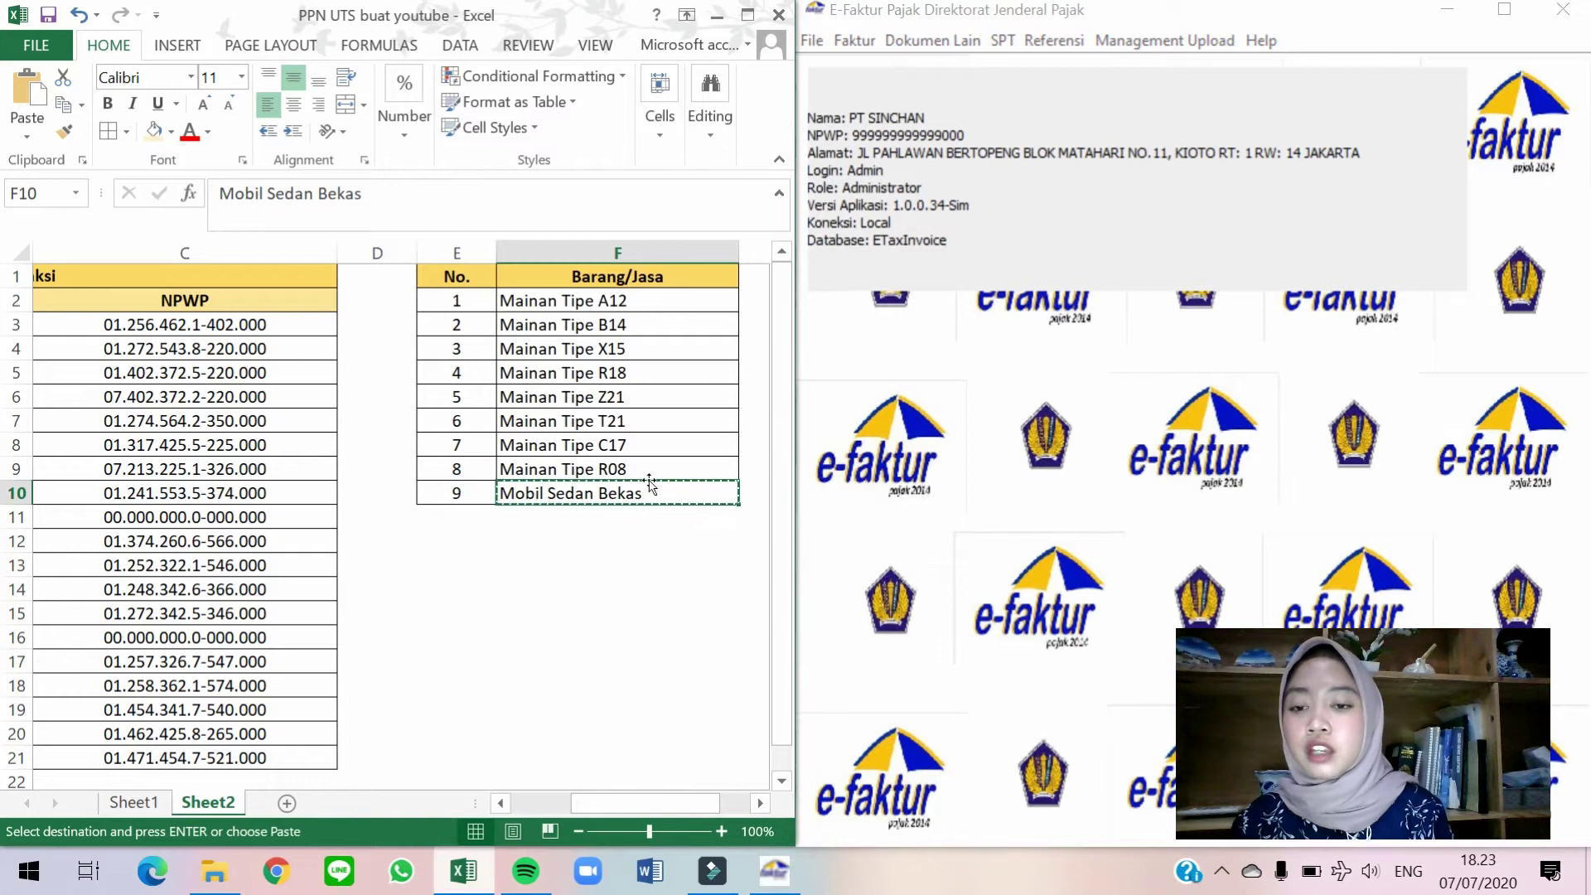
left_click(919, 419)
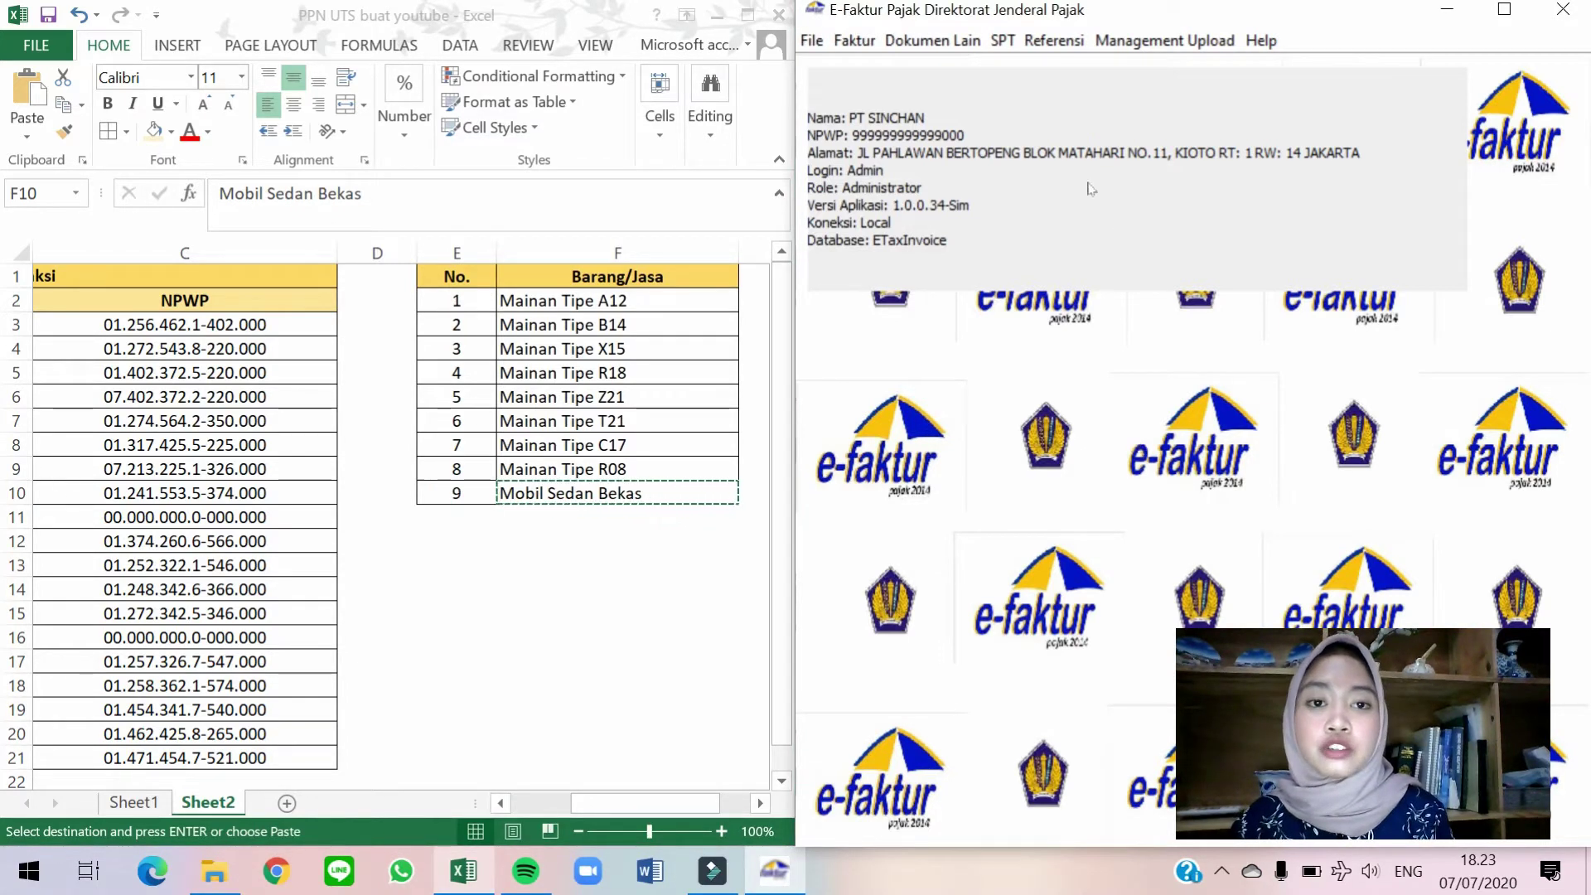
left_click(1051, 46)
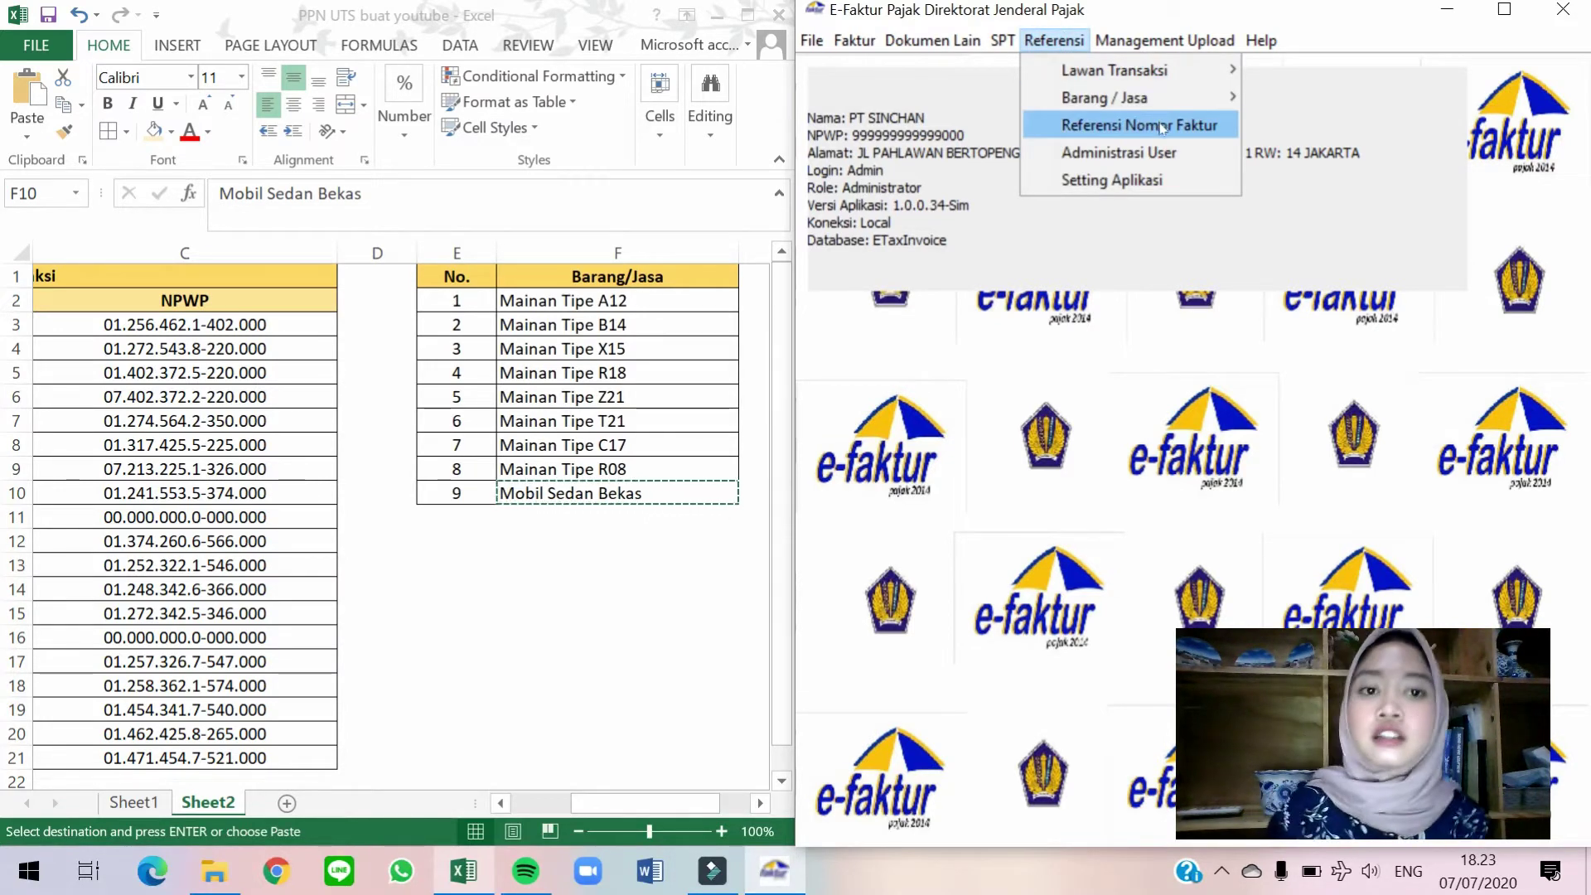
left_click(399, 377)
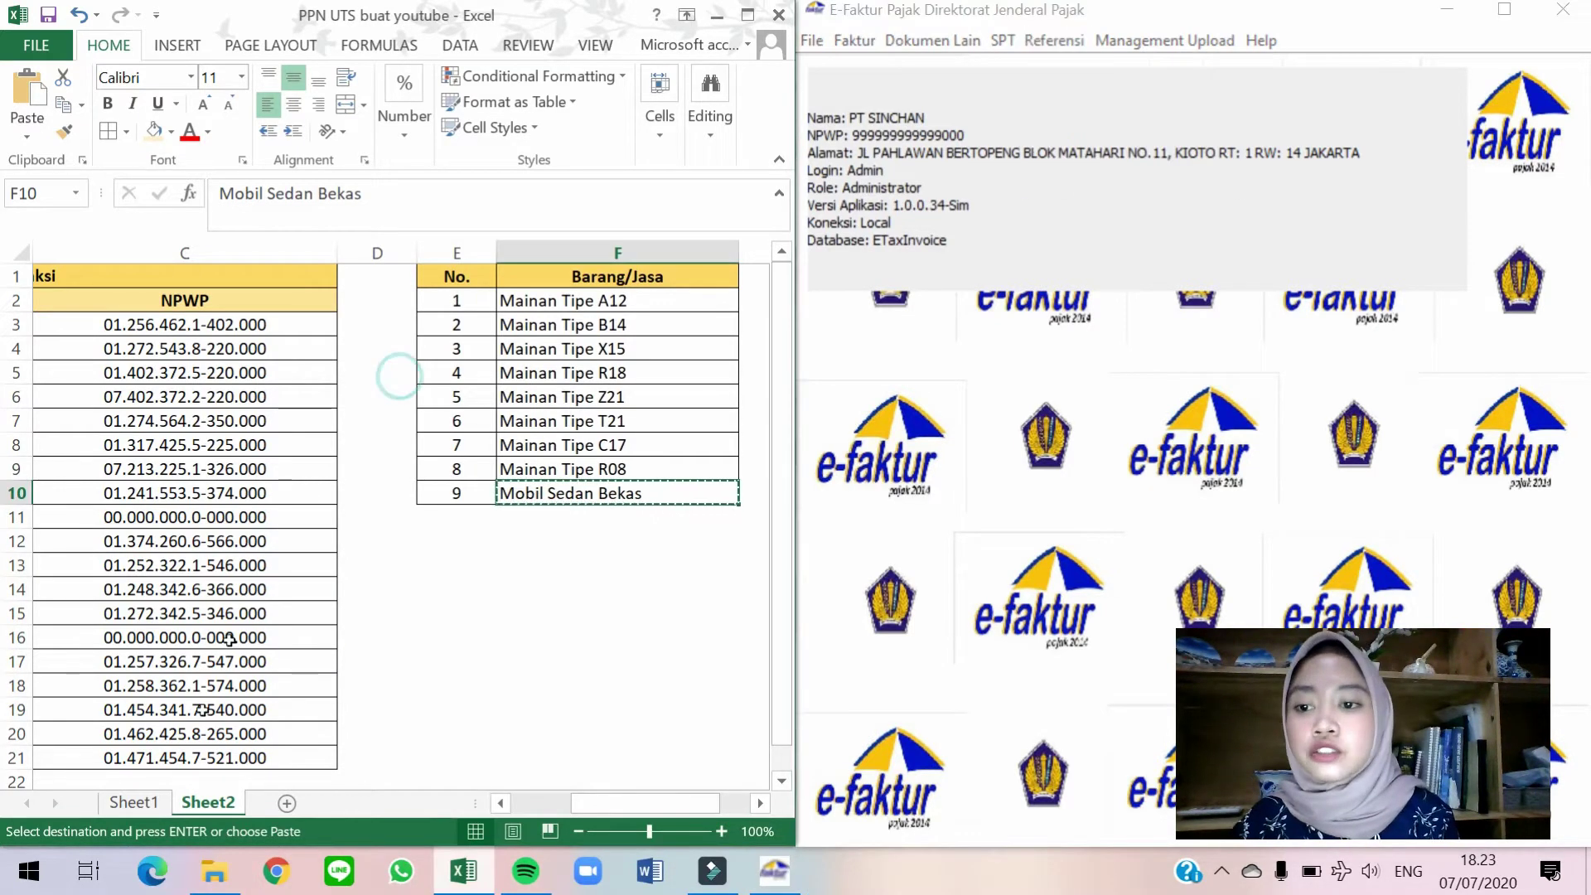
Show Sheet1's Keterangan note giving 00001500 as September 2019's last invoice serial.
left_click(133, 802)
scroll(409, 698, "down", 5)
scroll(409, 698, "down", 6)
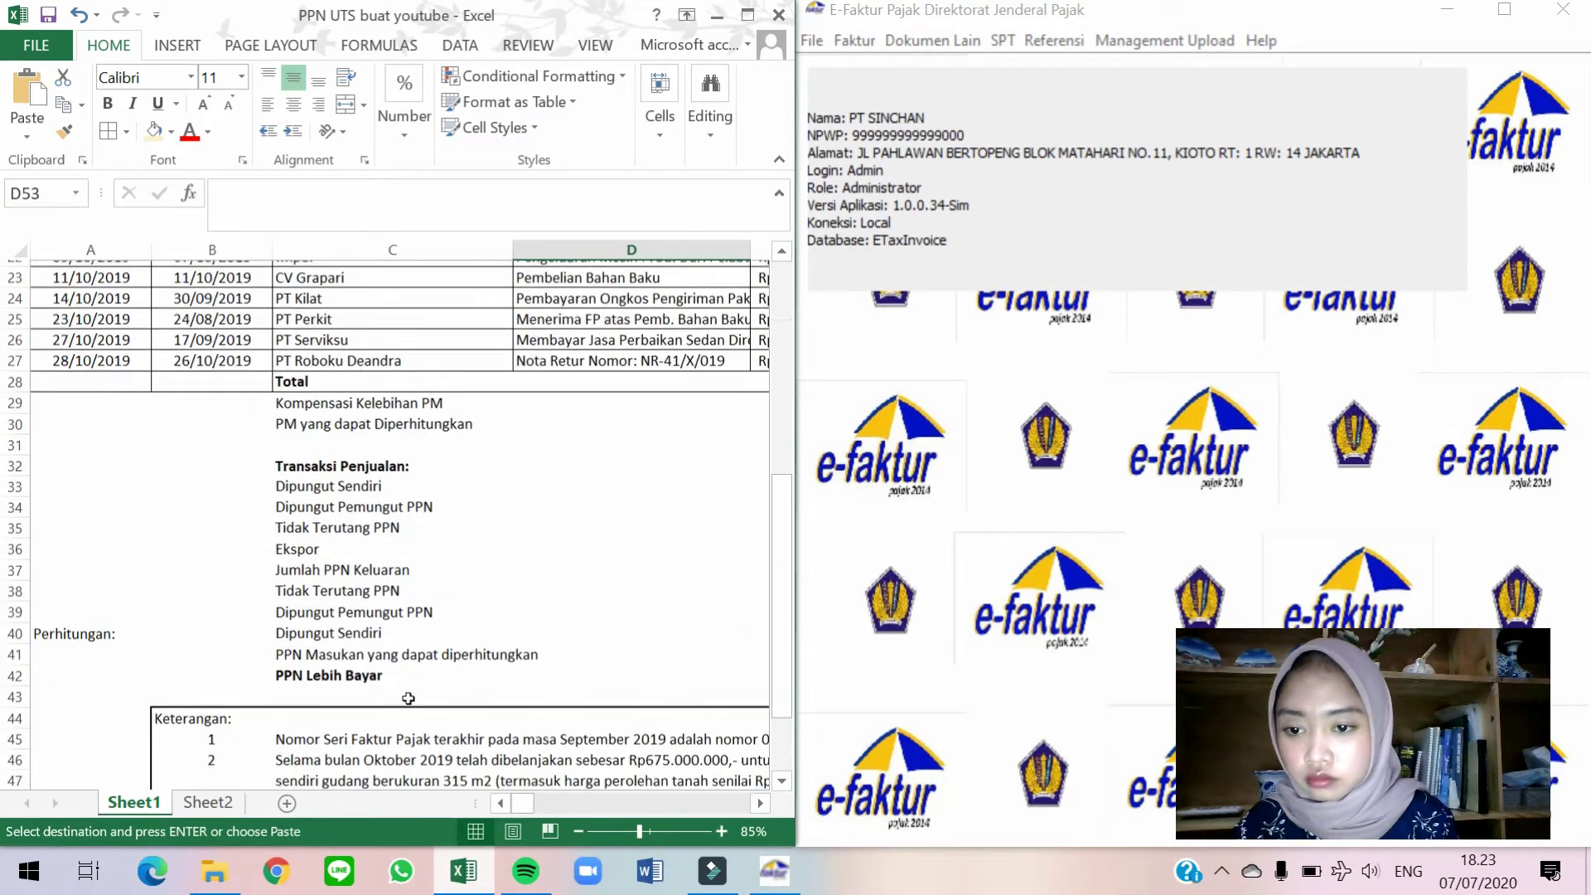
left_click(382, 515)
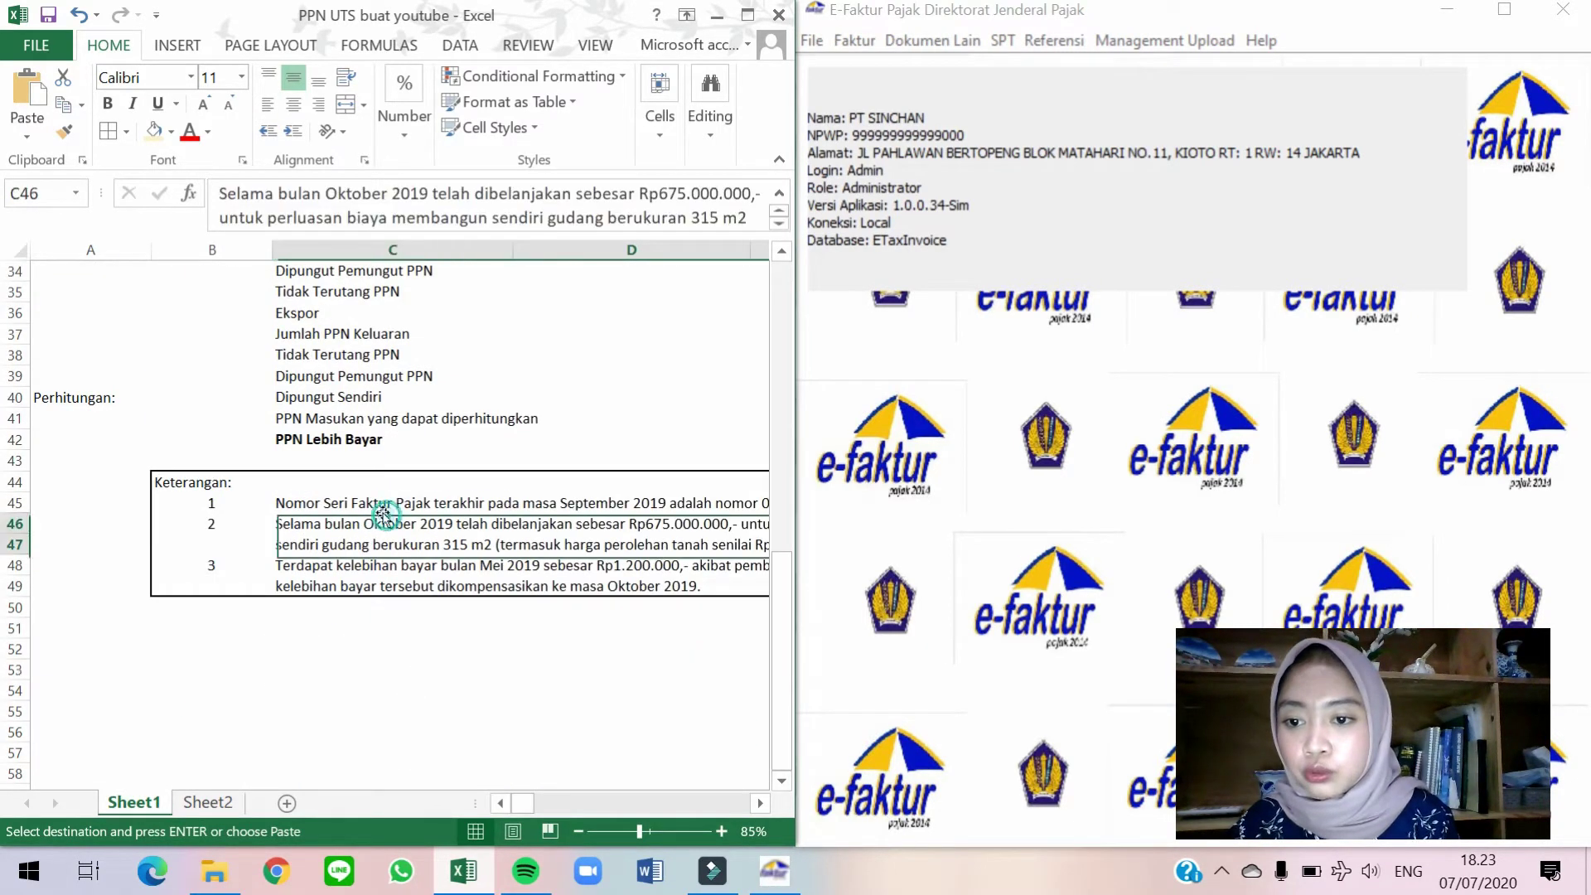
key("Up")
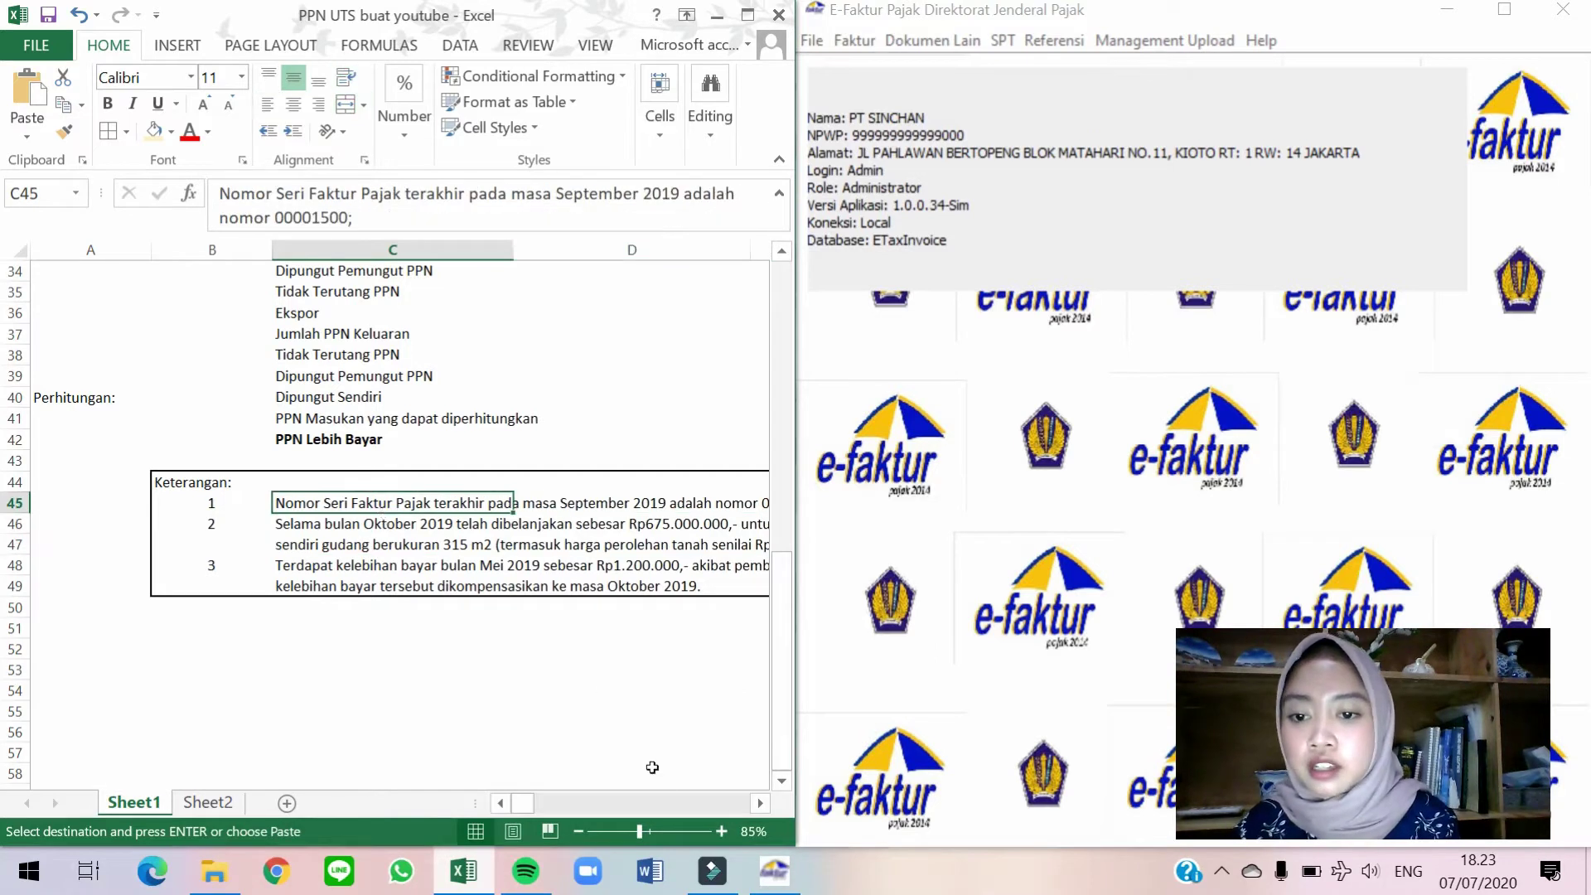
left_click(759, 804)
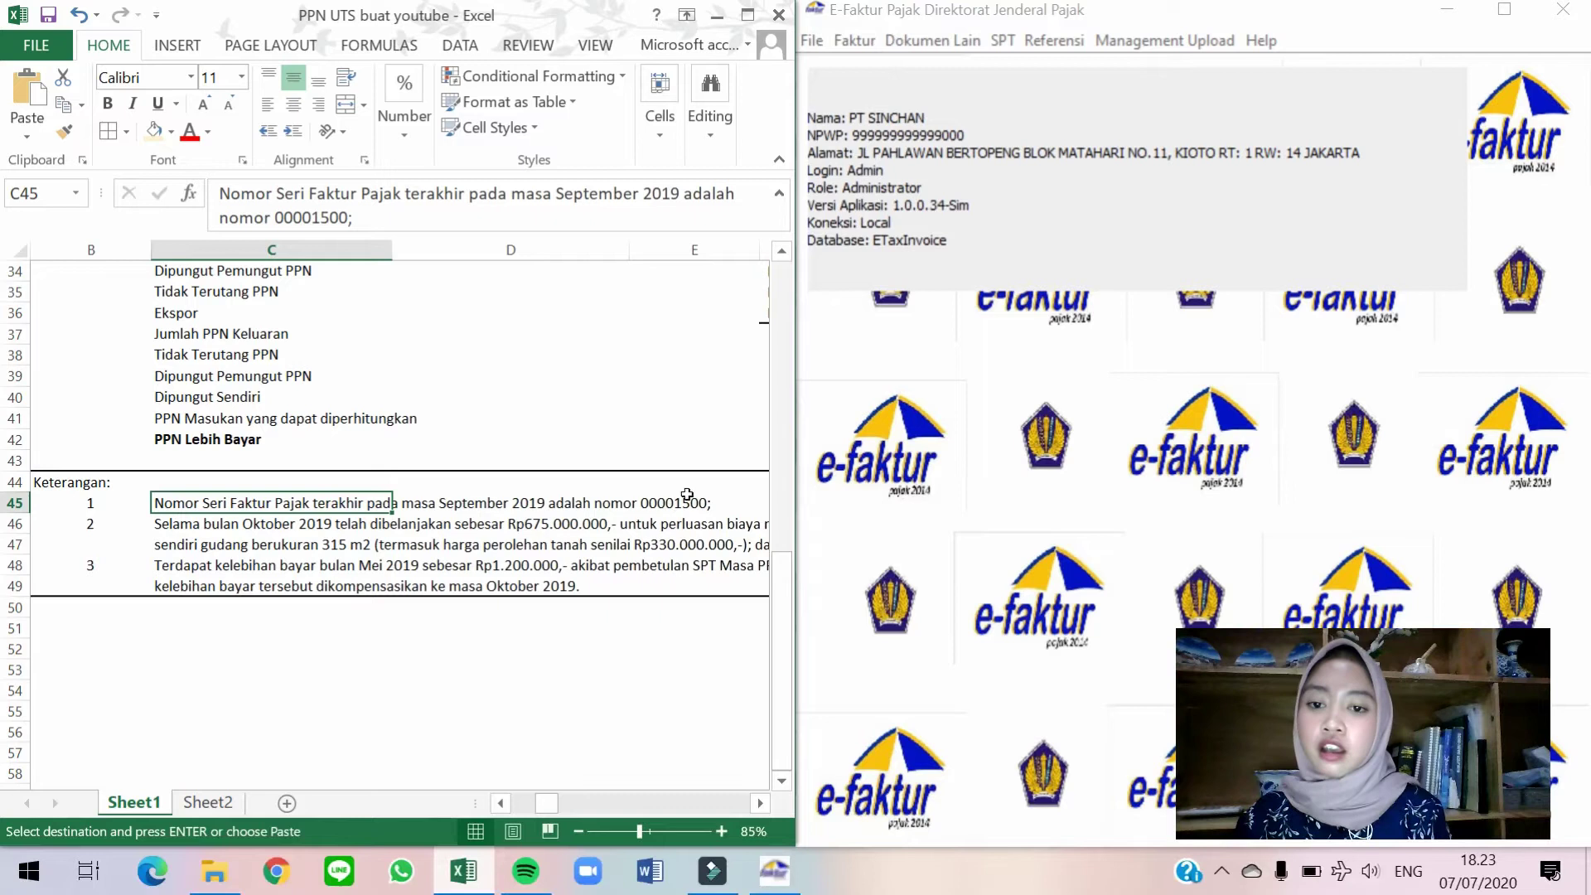
left_click(1230, 164)
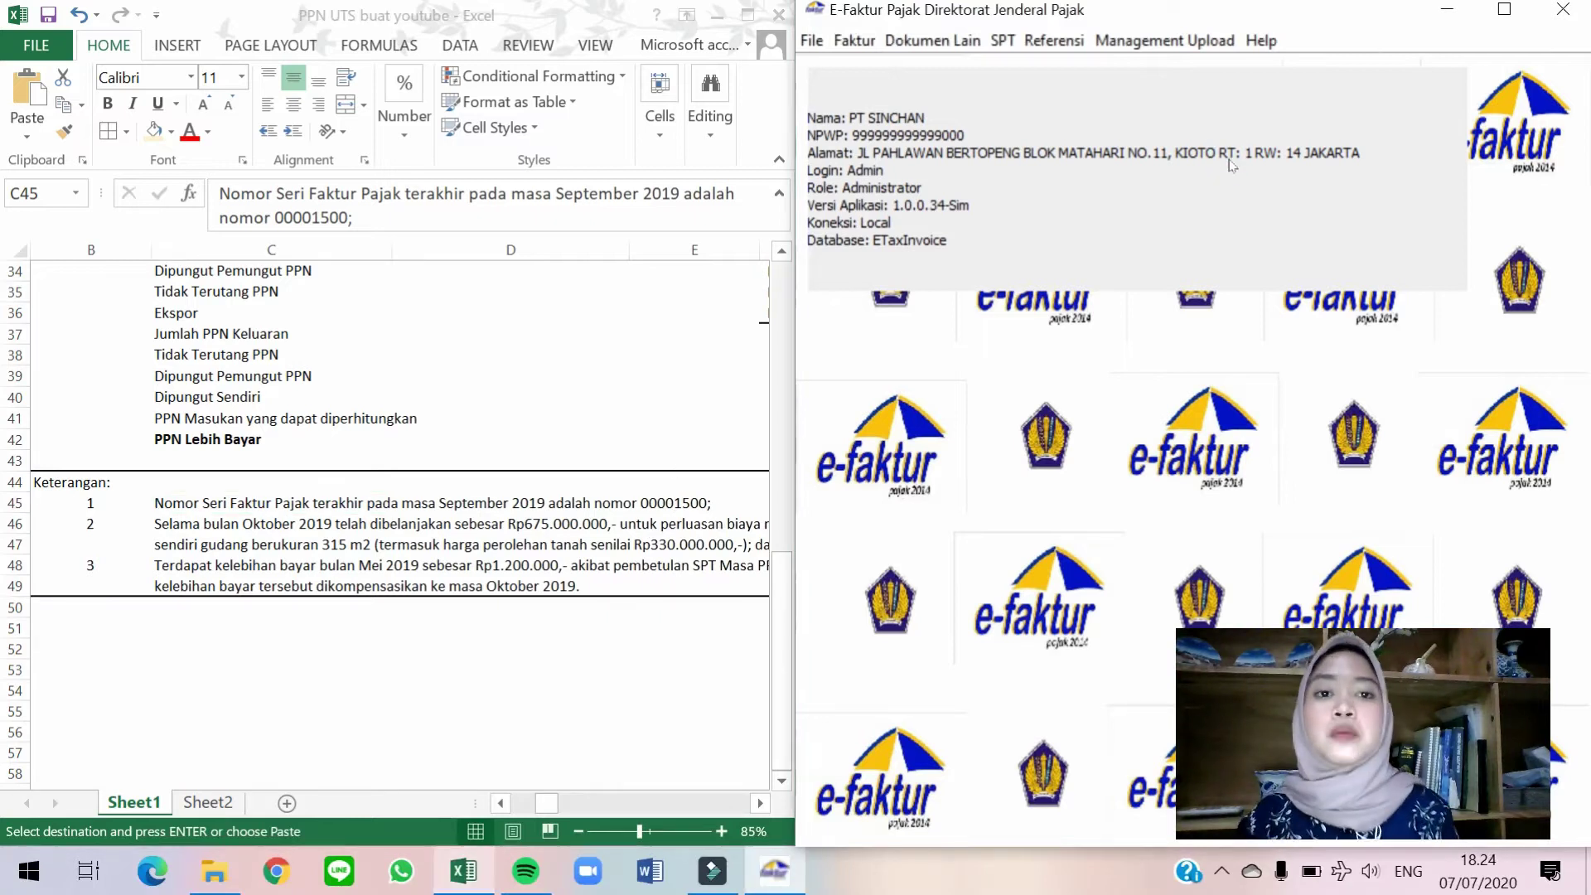
left_click(1052, 44)
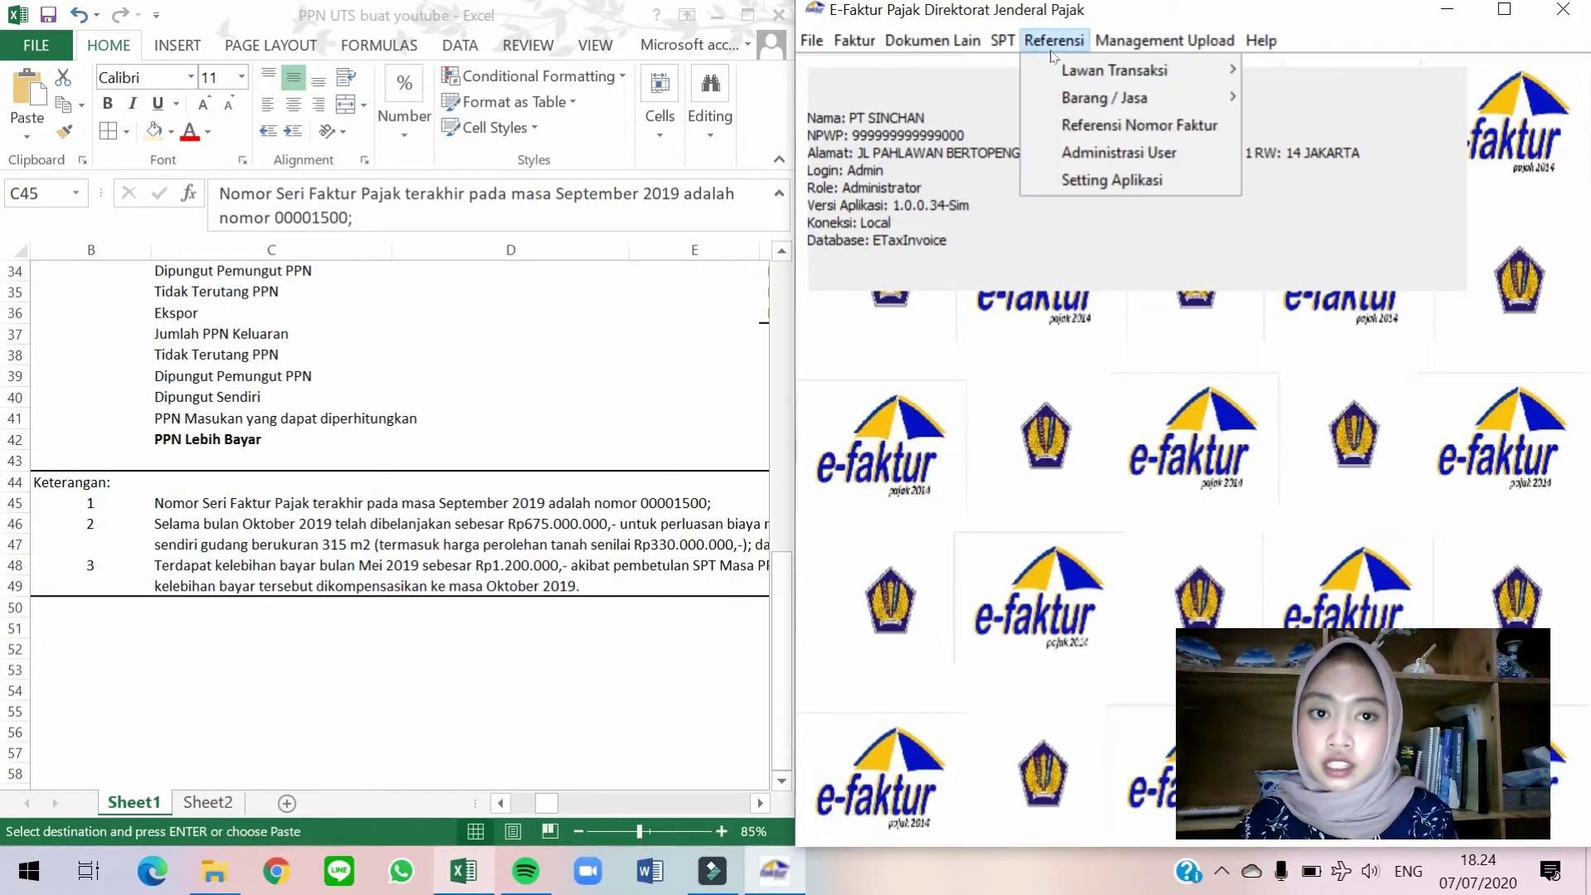
left_click(1122, 126)
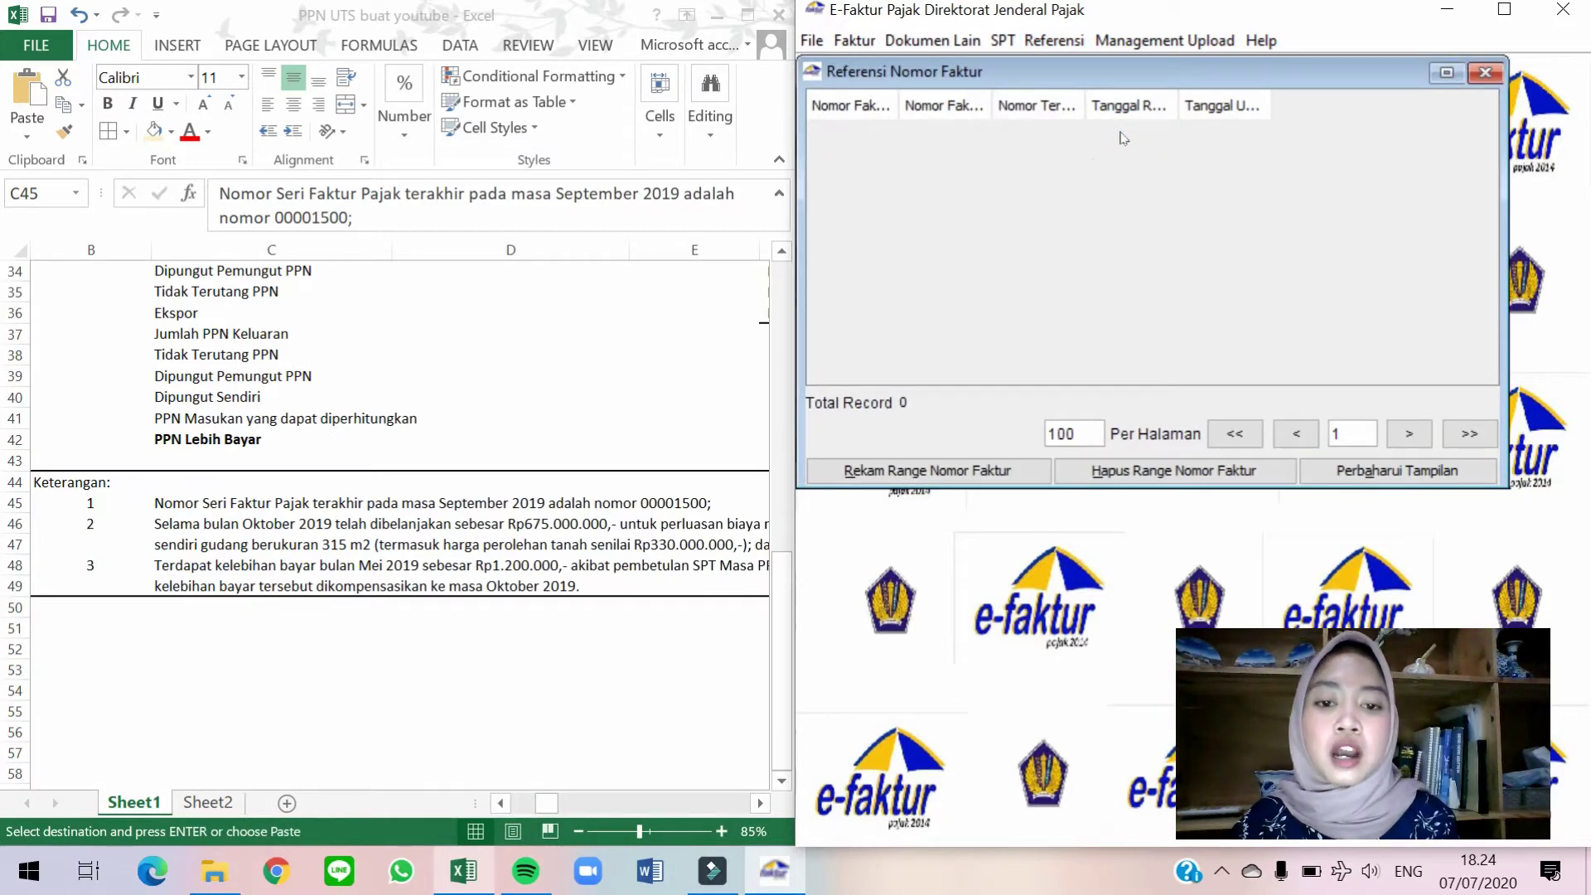
left_click(967, 481)
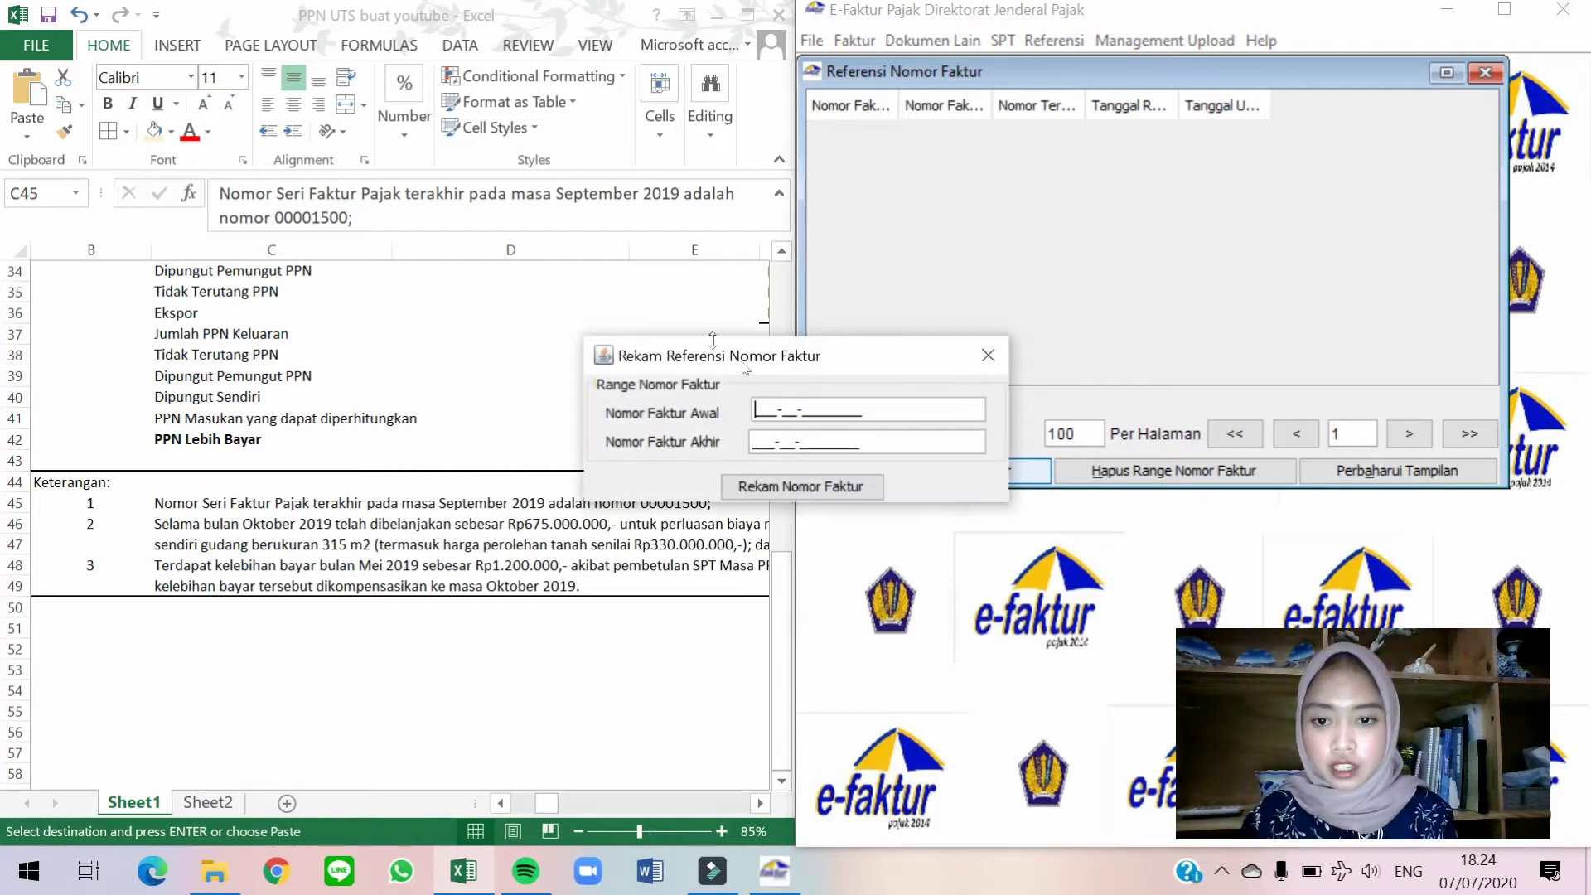
left_click_drag(727, 361, 997, 284)
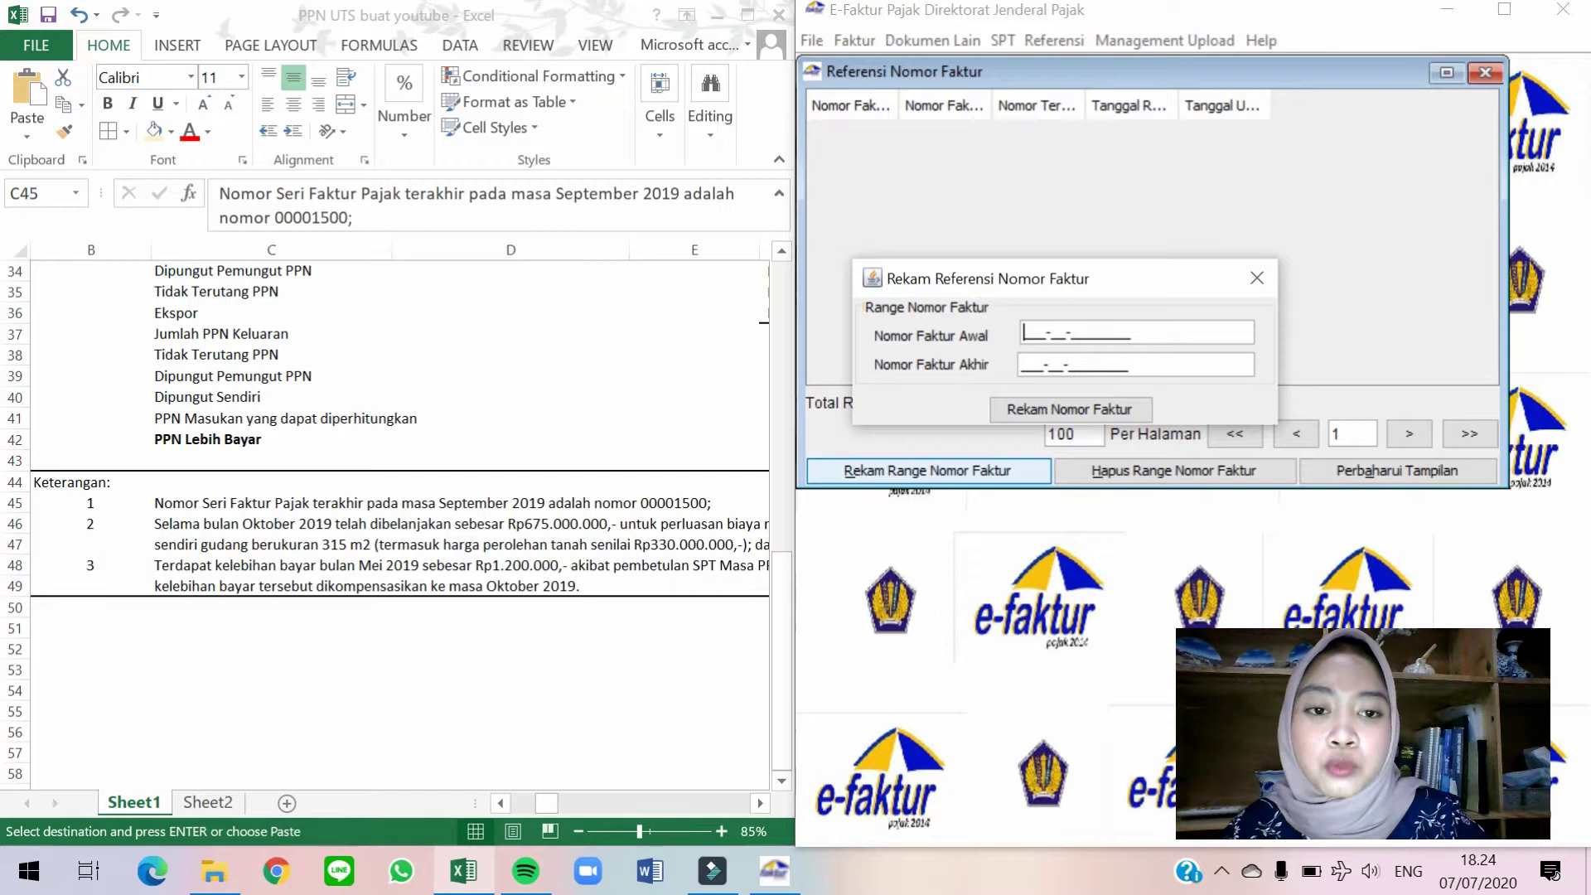
type("000-")
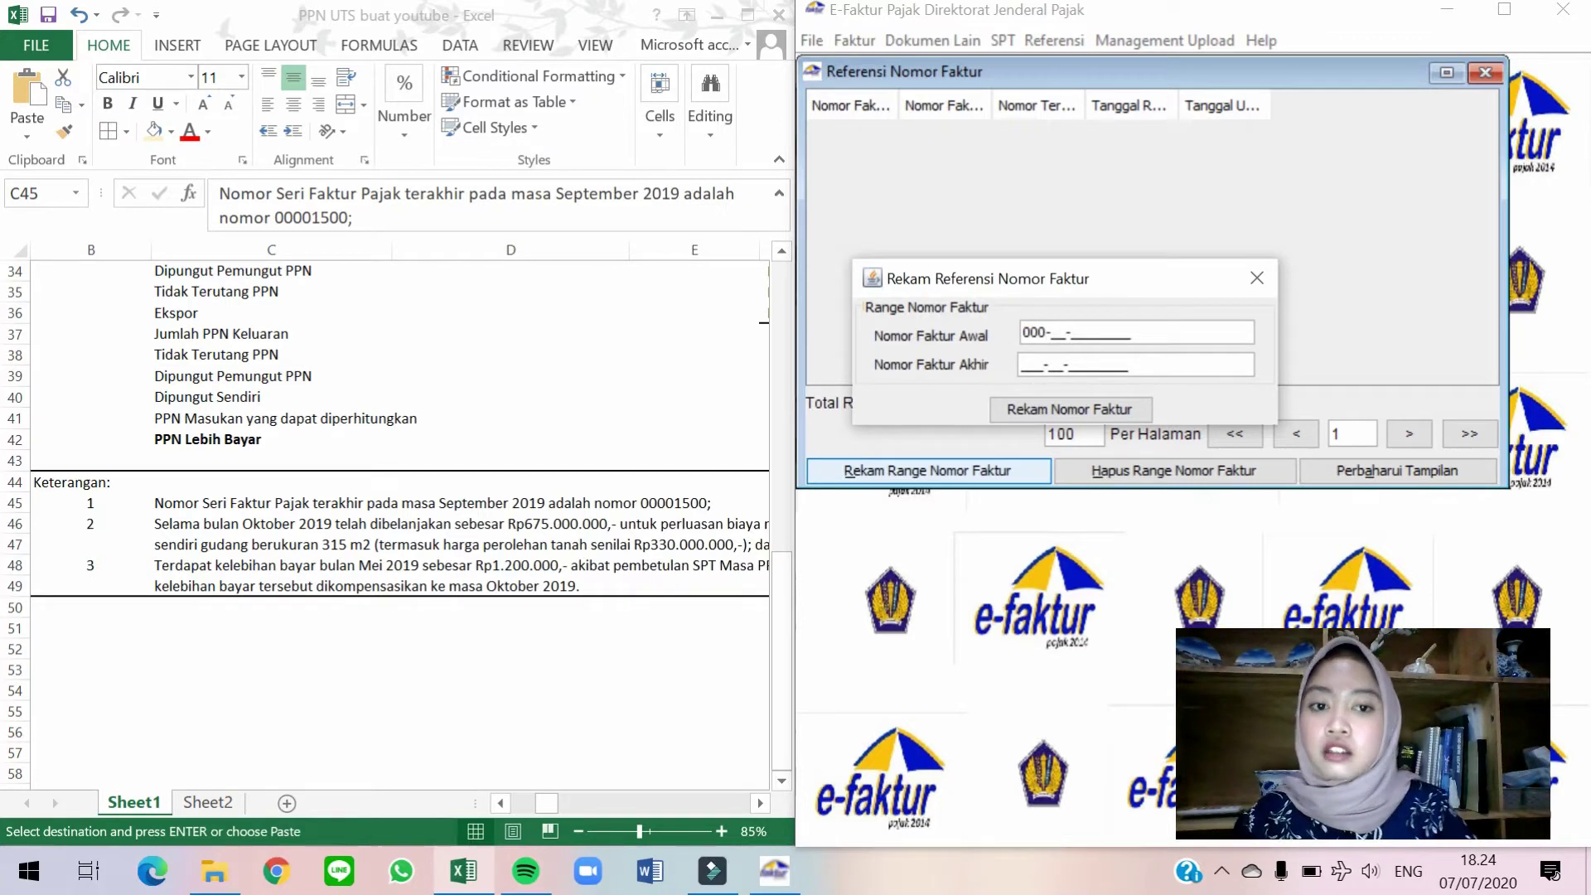
type("19")
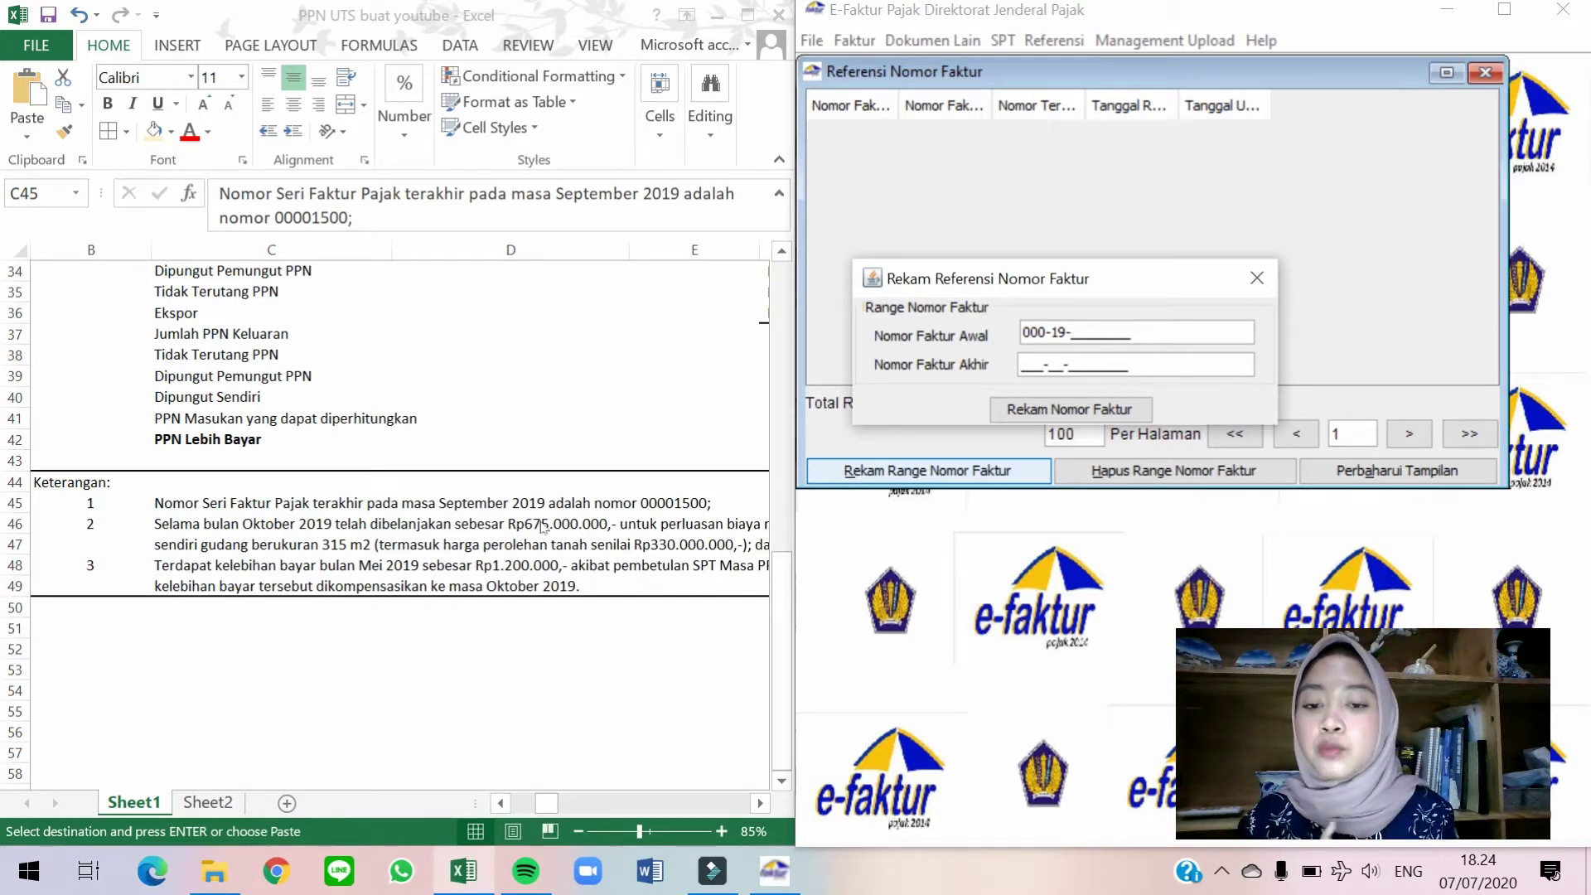
type("00001501")
left_click(1023, 365)
type("000-19-0000")
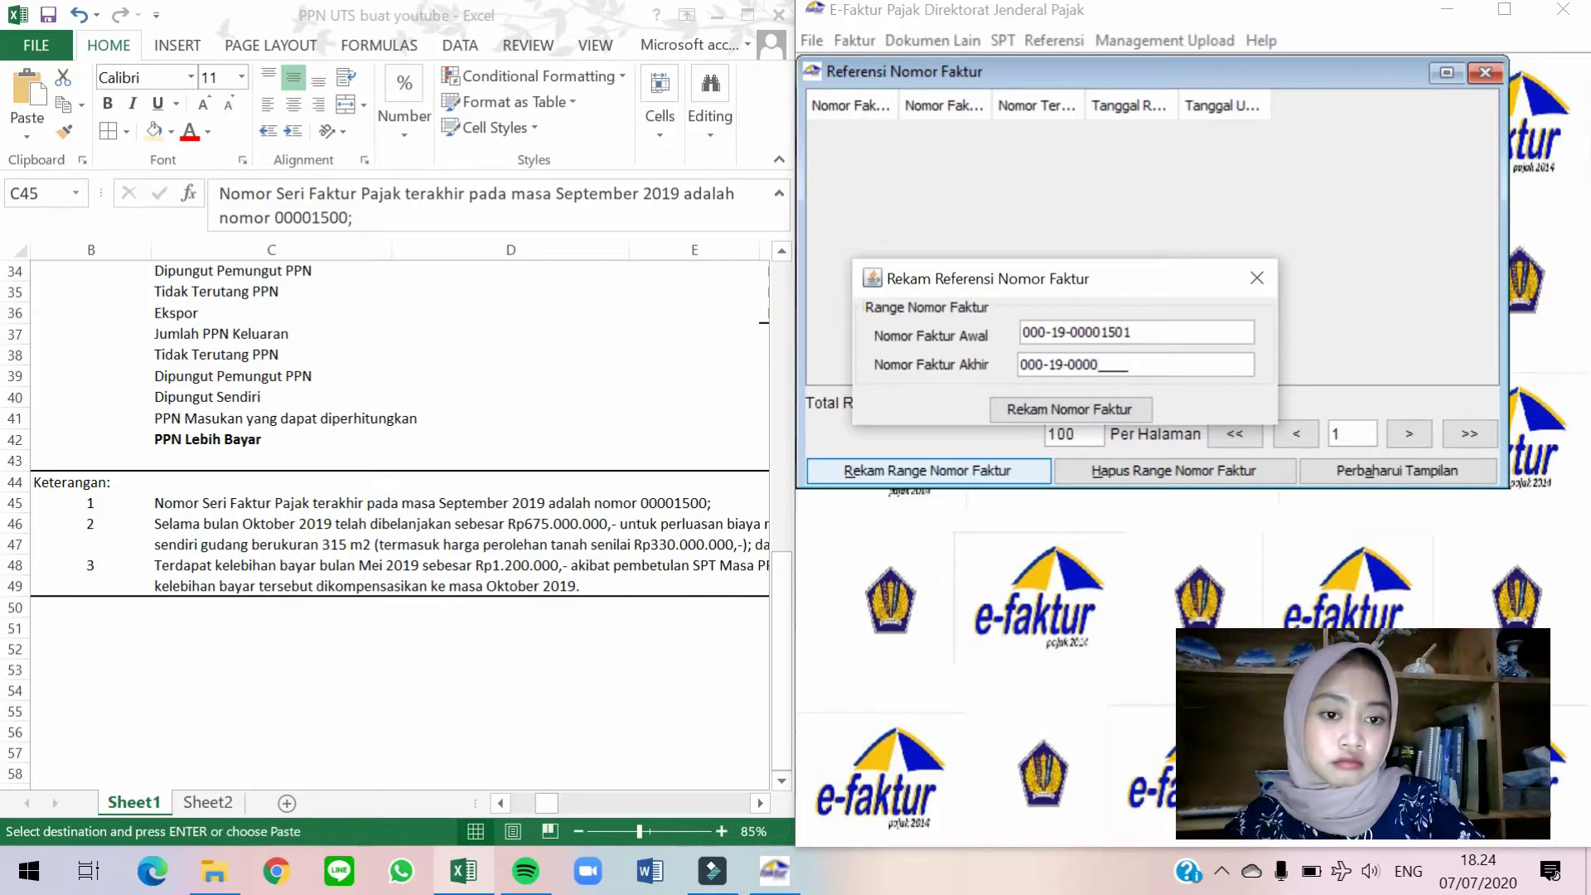
type("1600")
key("Tab")
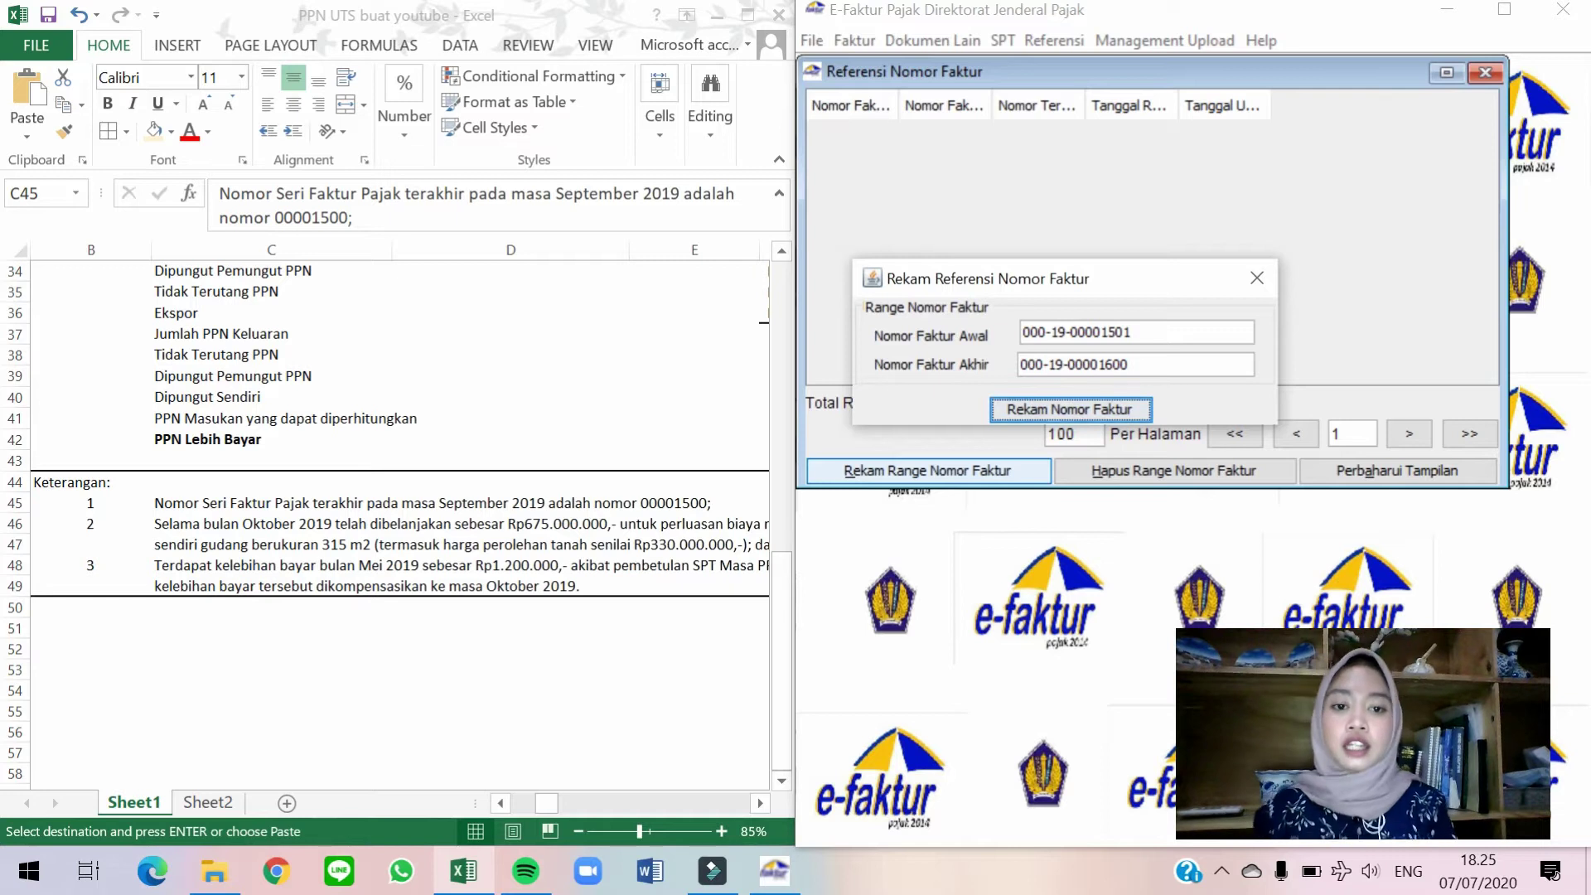
left_click(1032, 410)
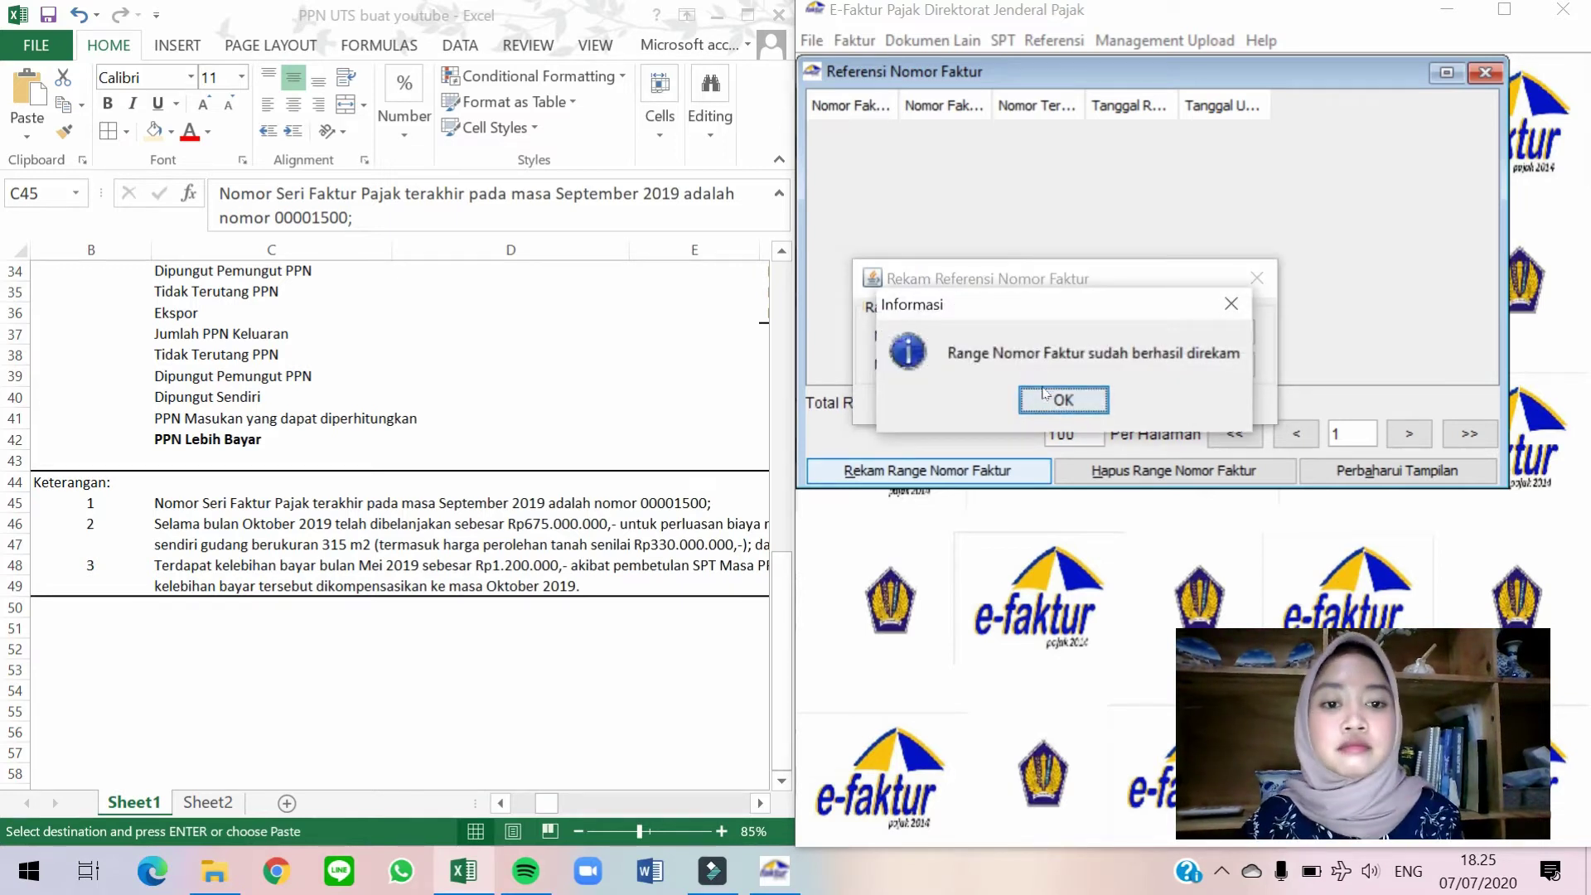
left_click(1048, 398)
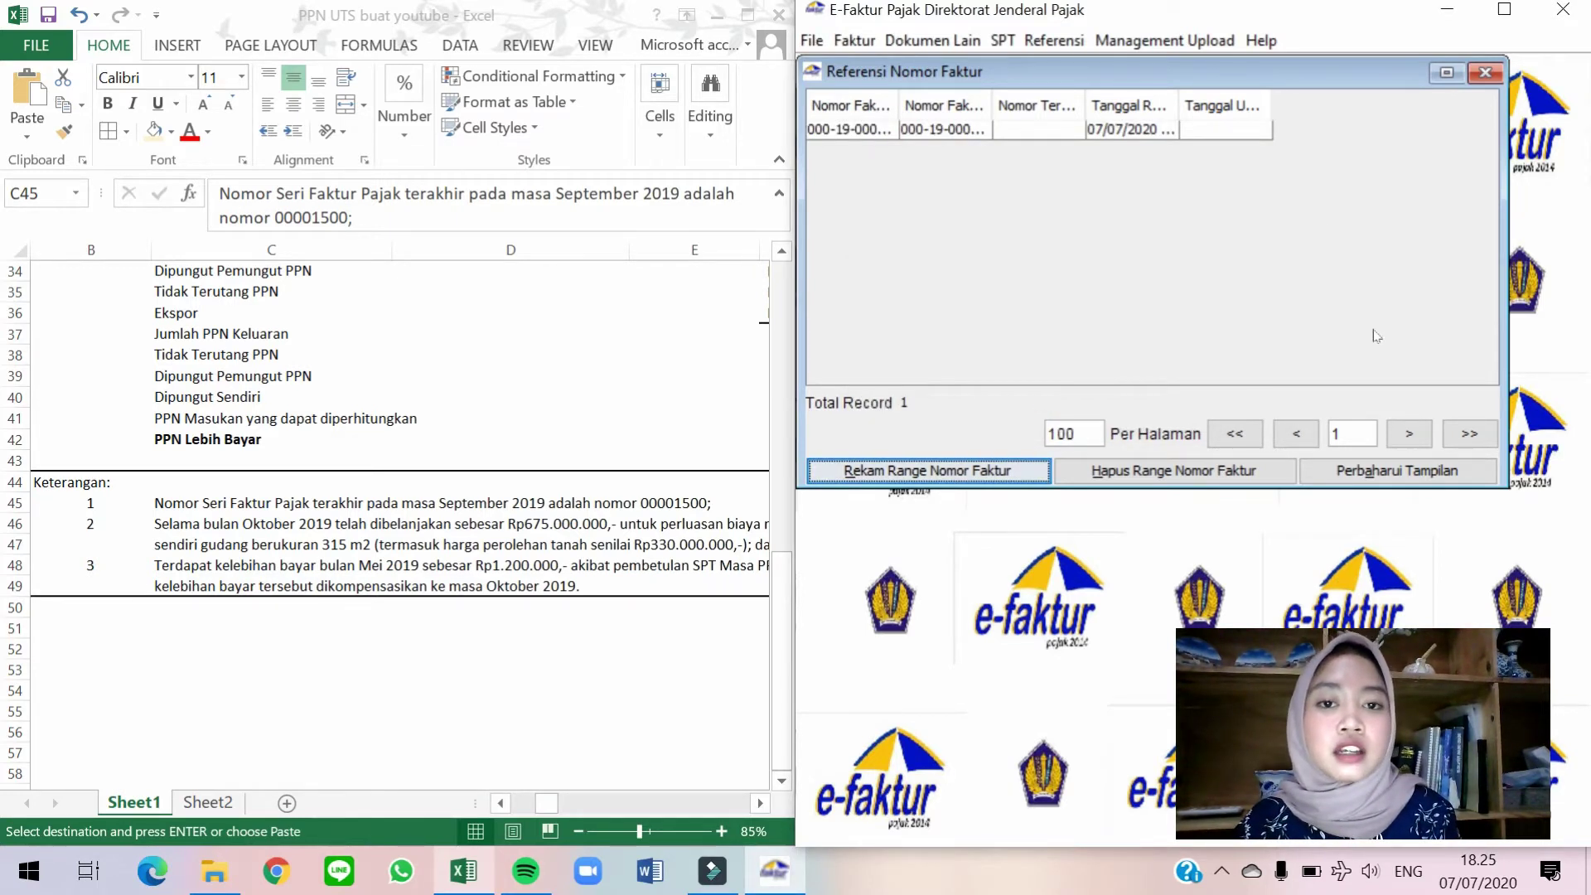
Close Referensi Nomor Faktur and scroll Excel back up to the sales transaction table.
left_click(1484, 72)
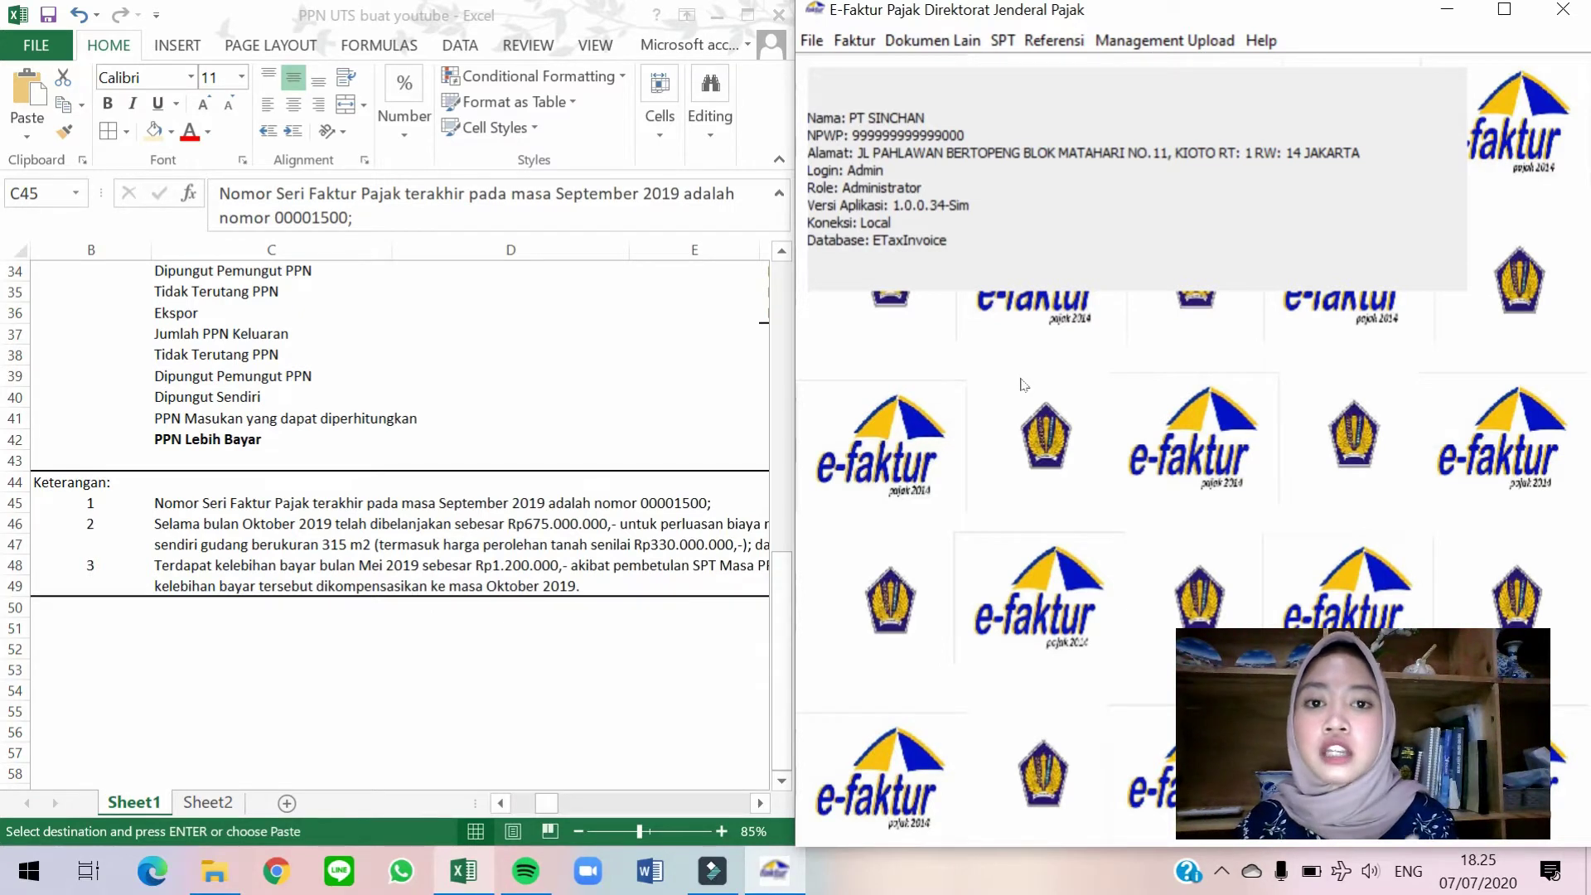
left_click(377, 522)
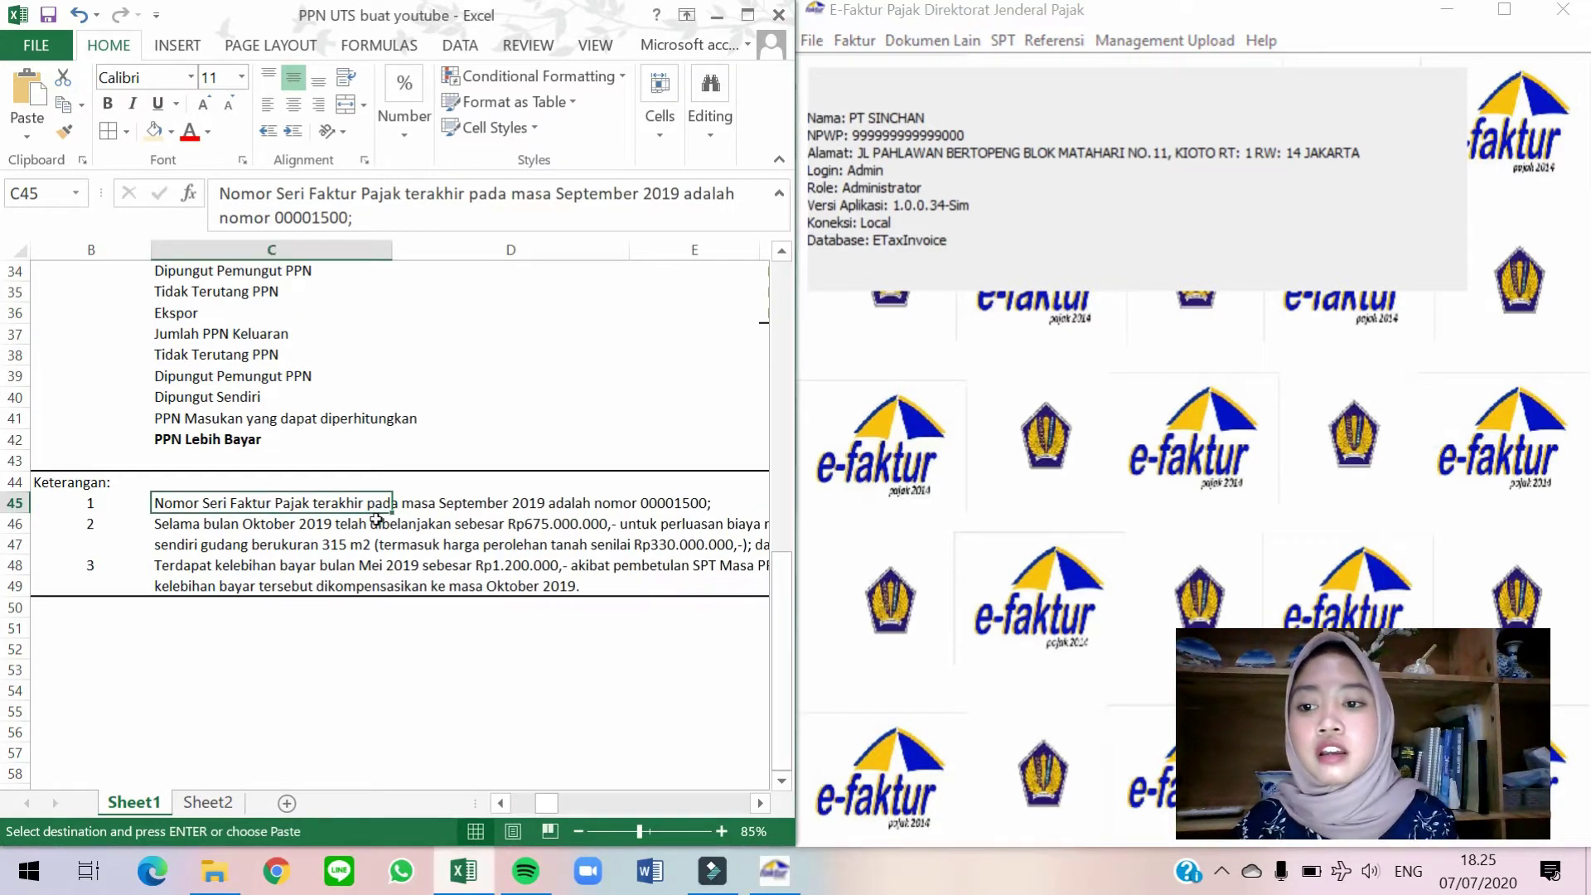
scroll(378, 522, "up", 7)
scroll(377, 520, "up", 4)
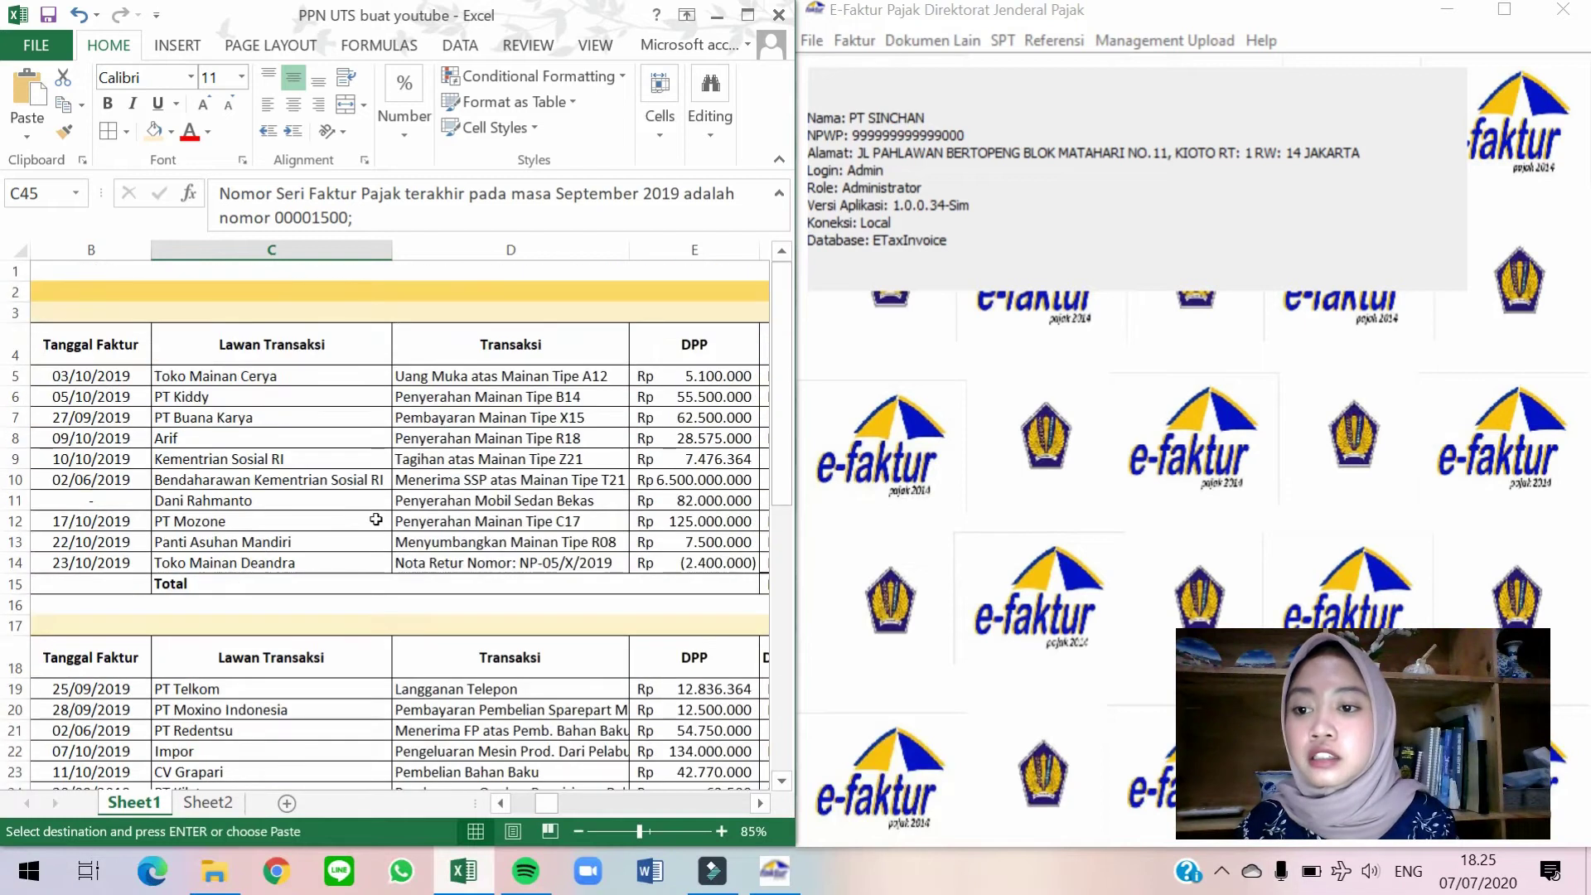
Open the Pajak Keluaran Administrasi Faktur list in e-Faktur.
left_click(988, 386)
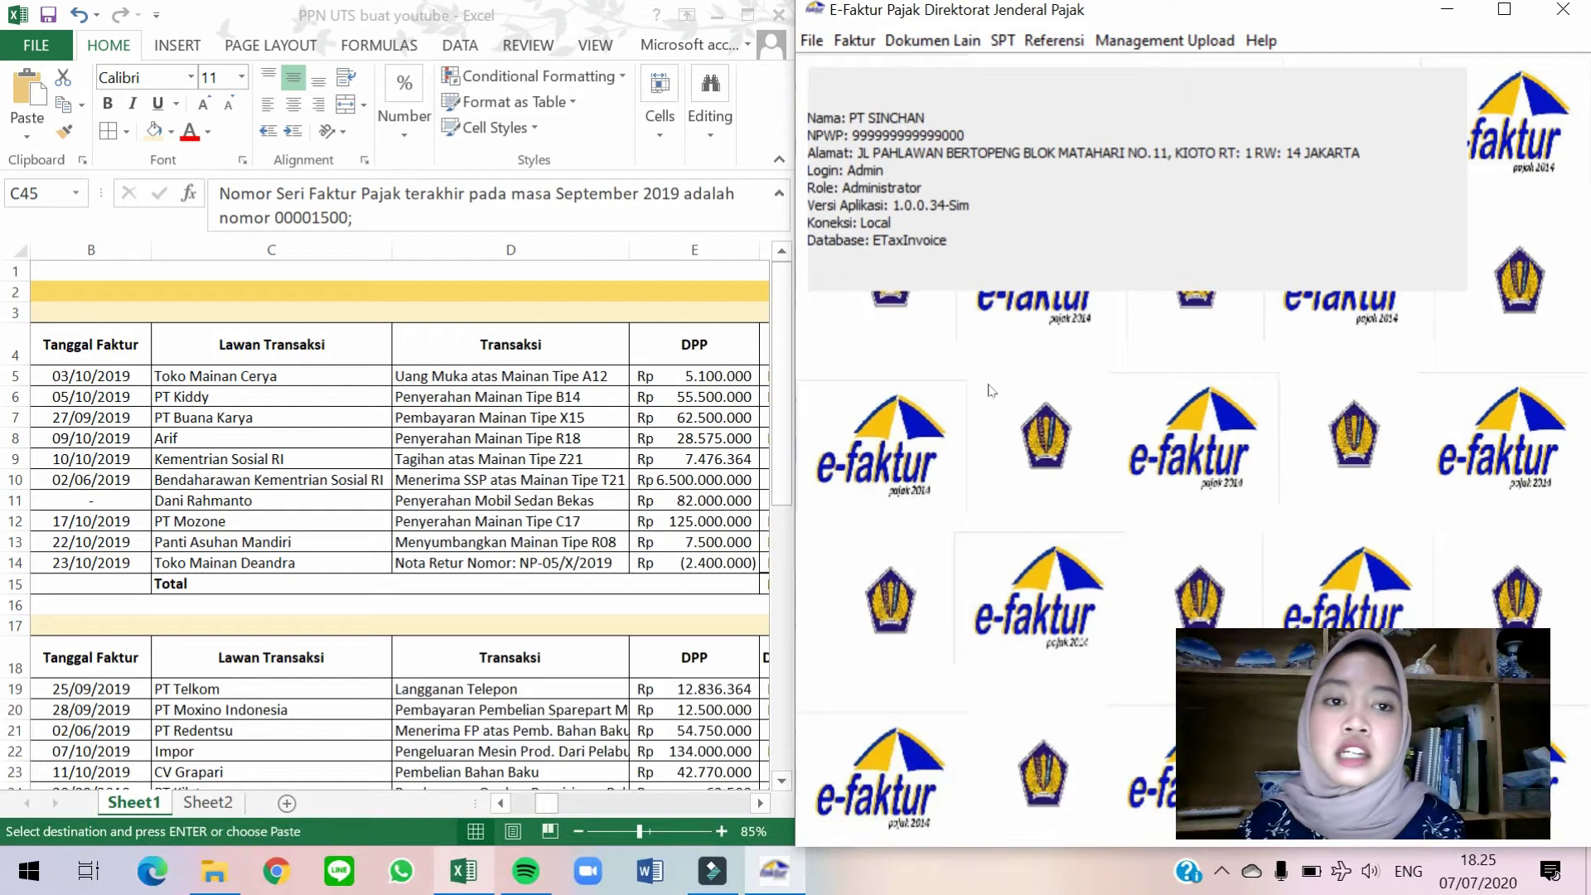
left_click(855, 42)
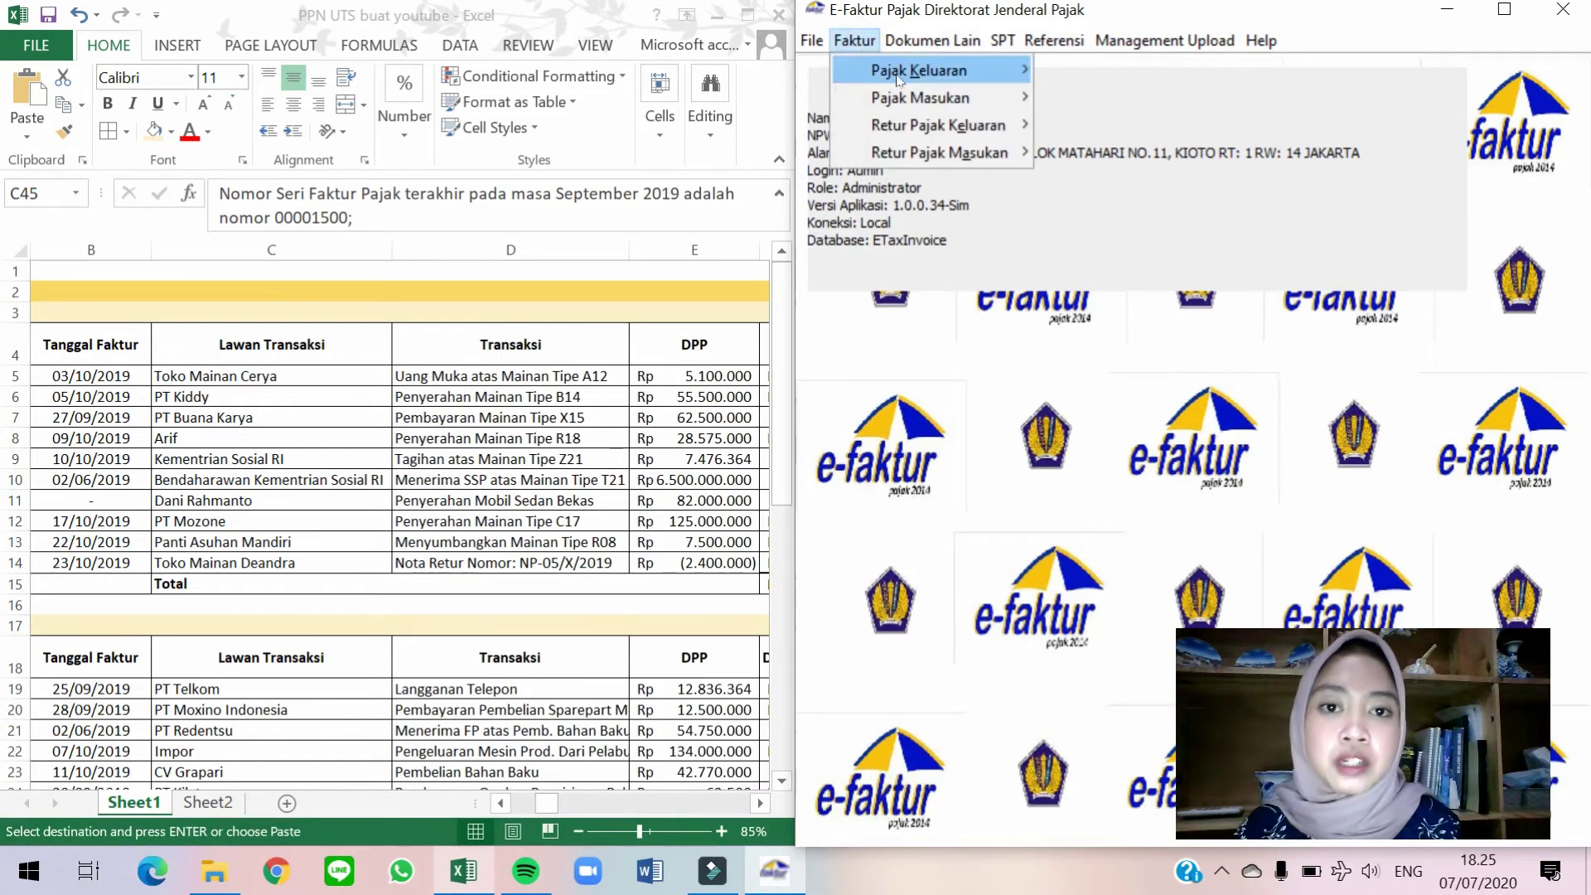
mouse_move(900, 79)
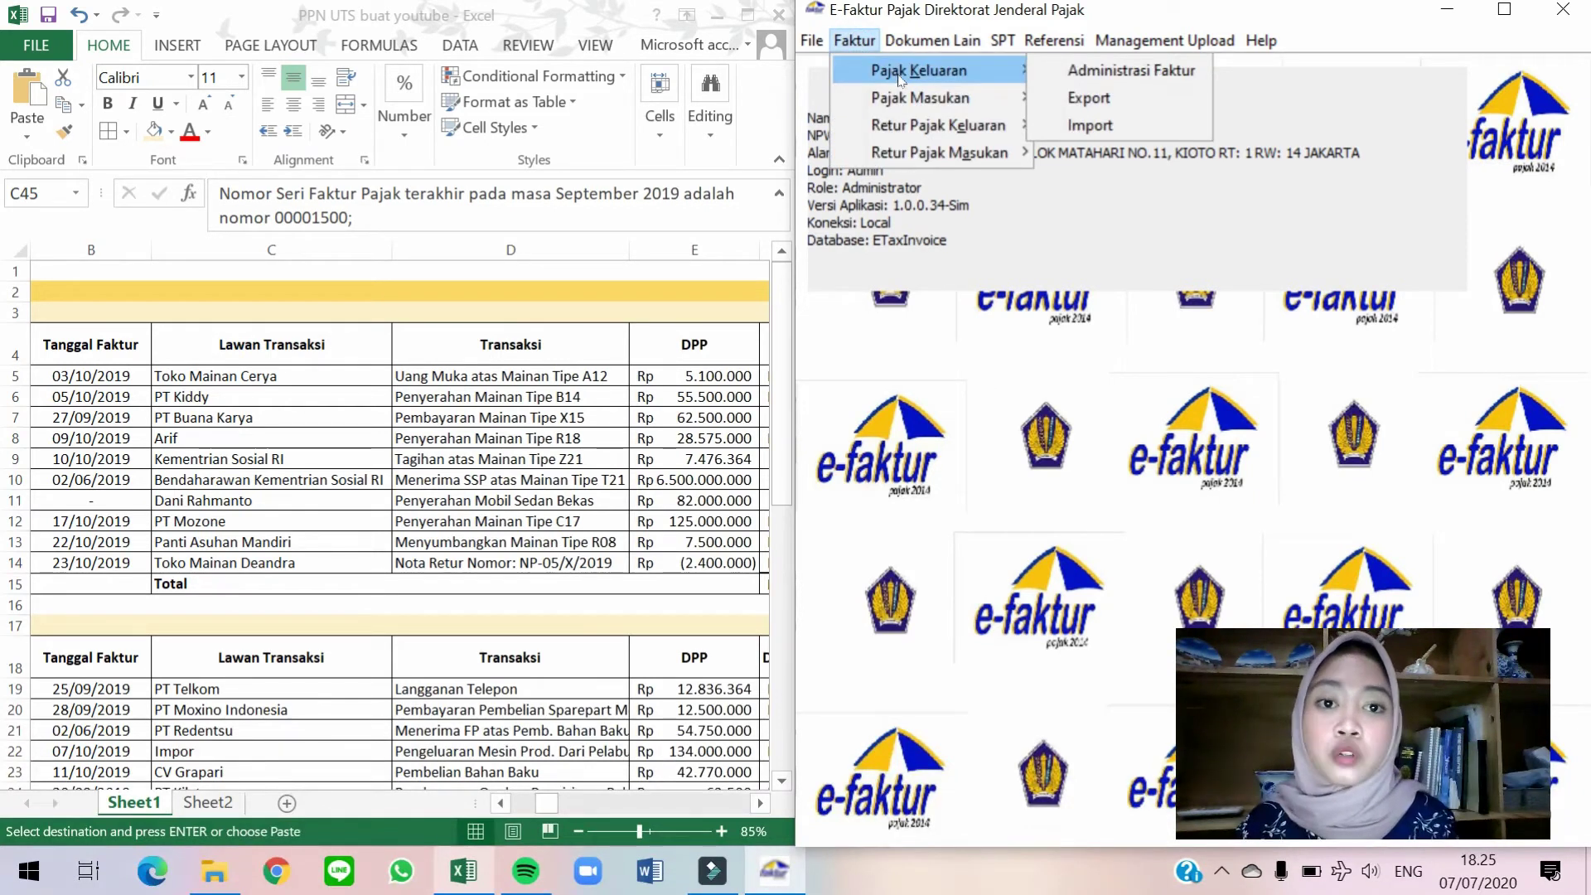
left_click(1105, 74)
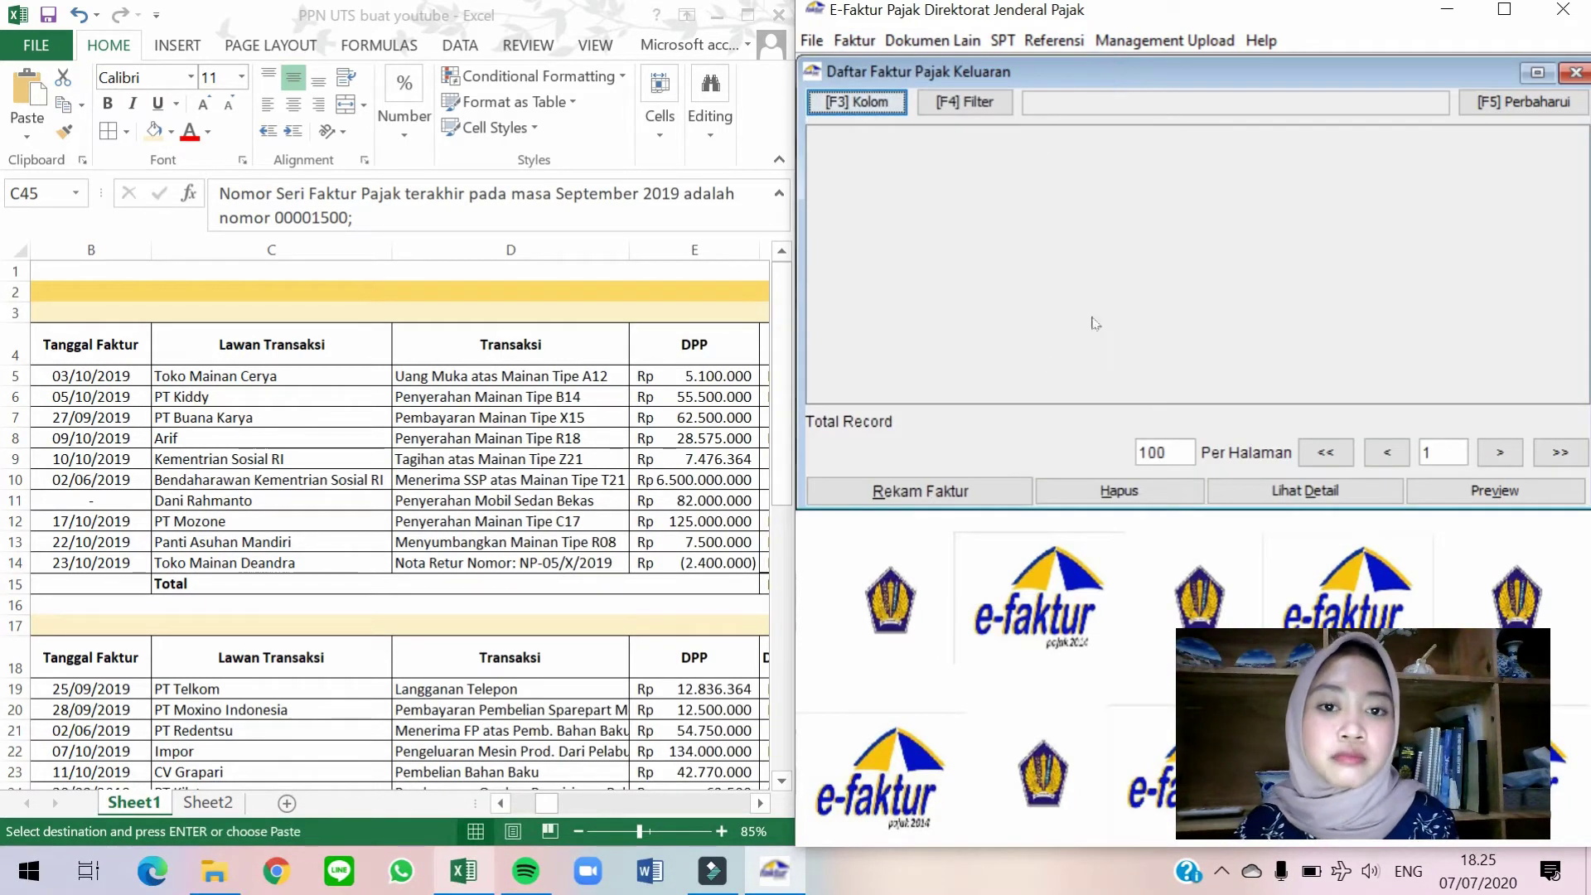
Start a new output tax invoice with transaction detail code 1 and type Faktur Pajak.
left_click(940, 496)
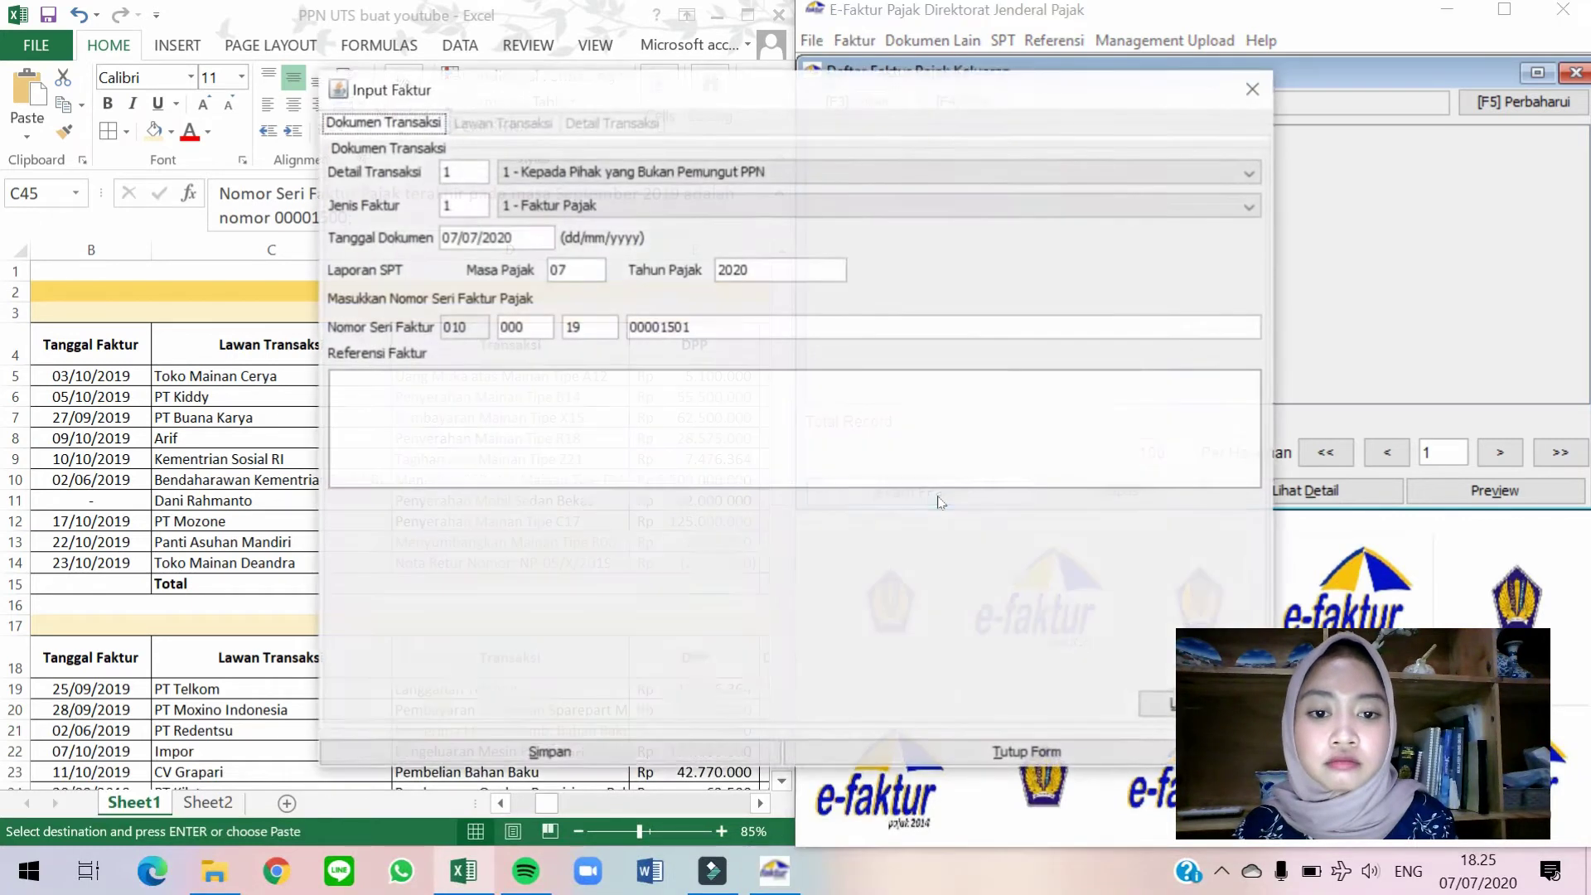
left_click_drag(816, 88, 1158, 91)
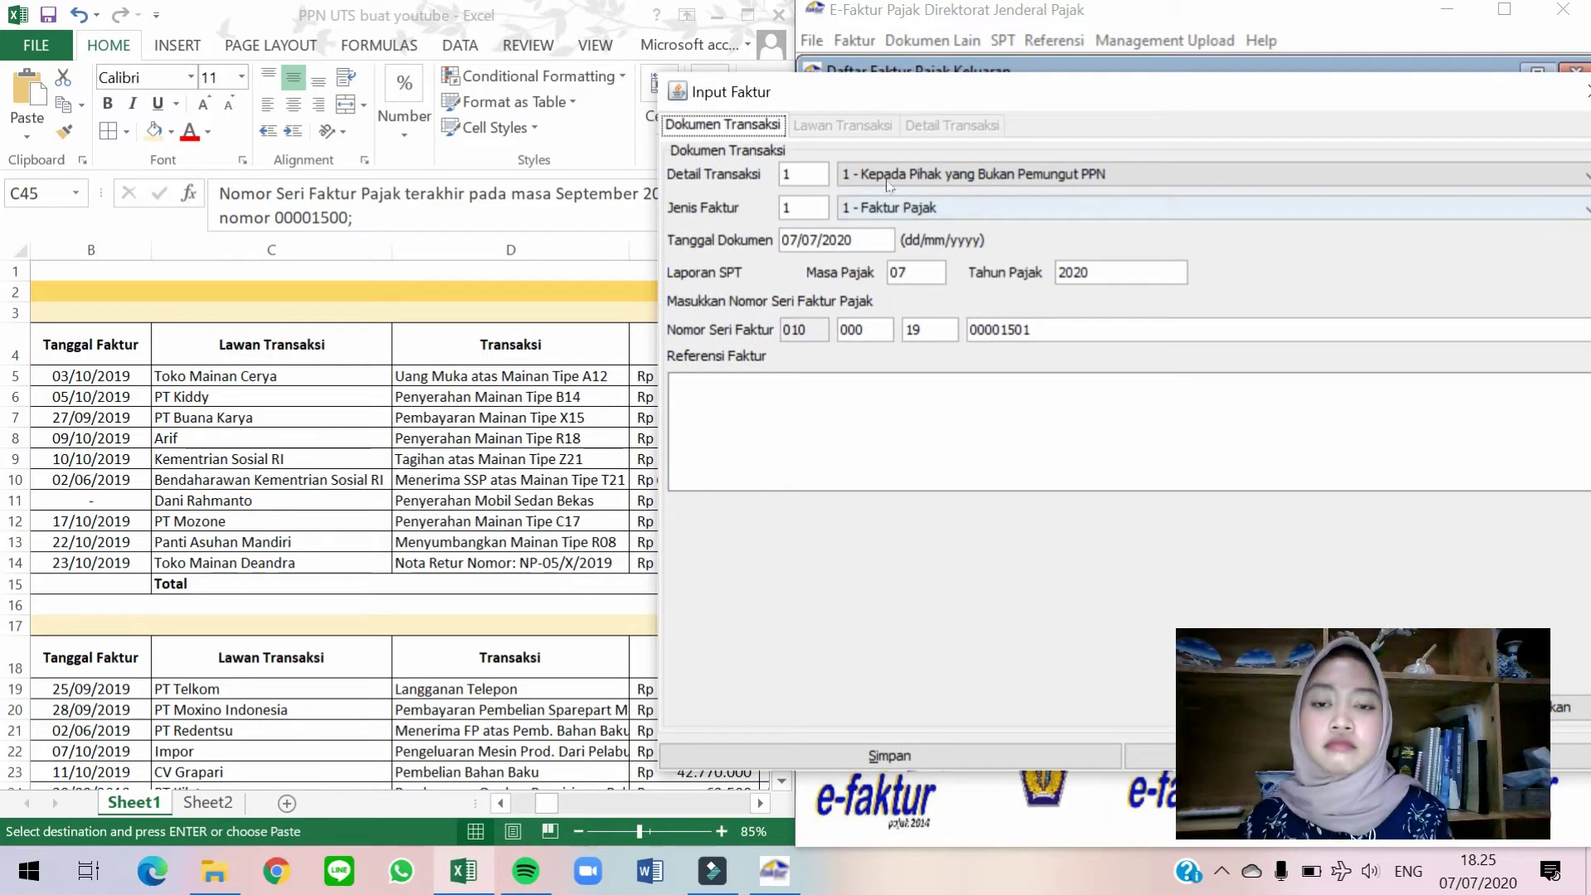
left_click_drag(838, 98, 880, 66)
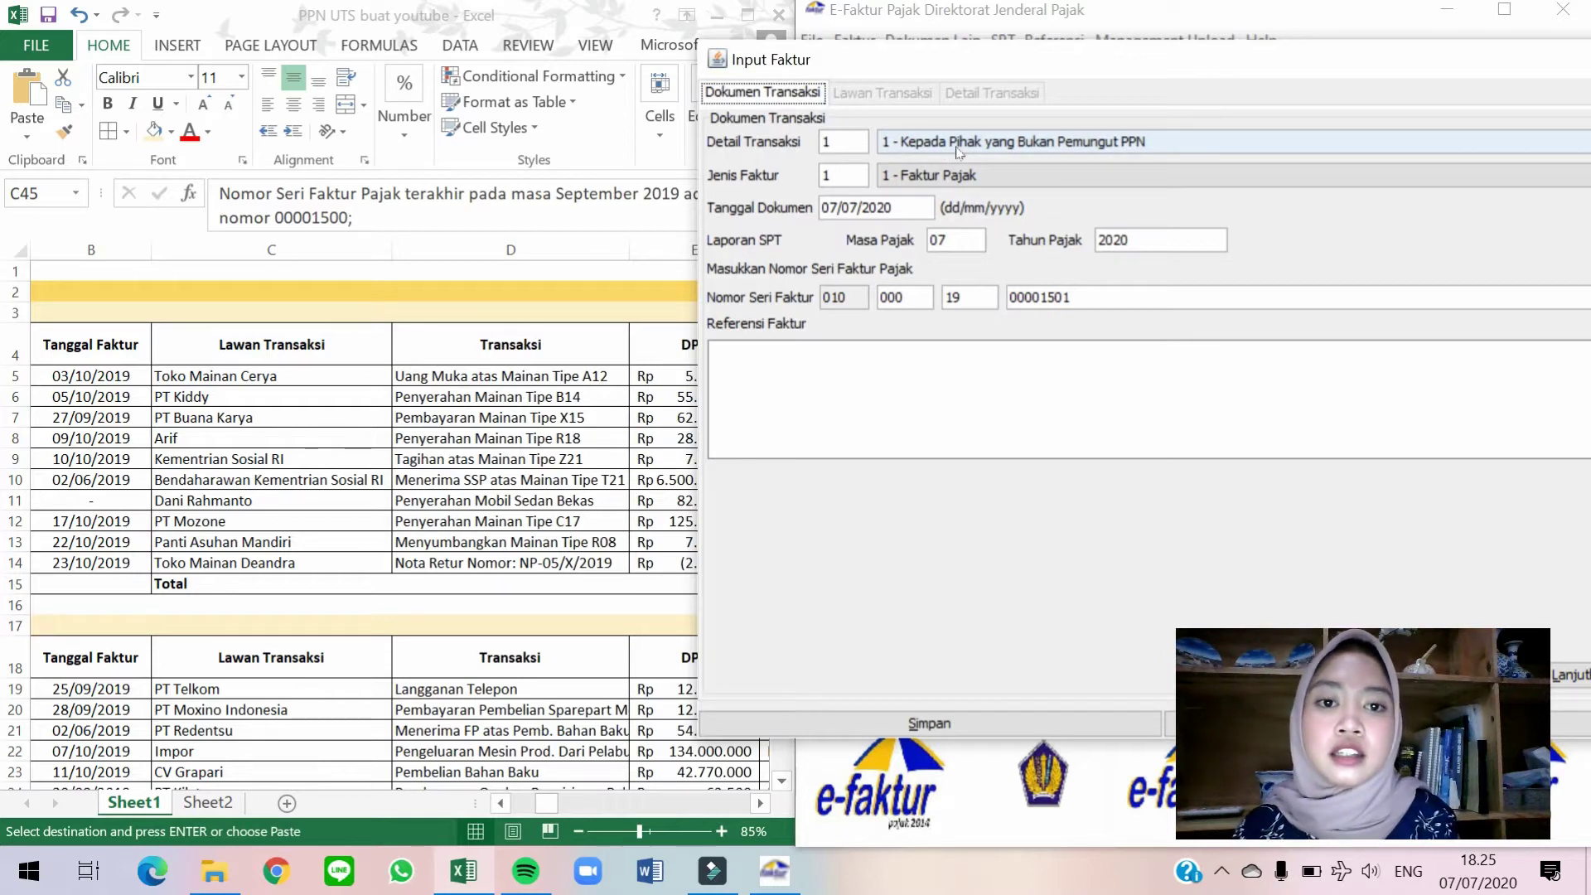
left_click(1197, 155)
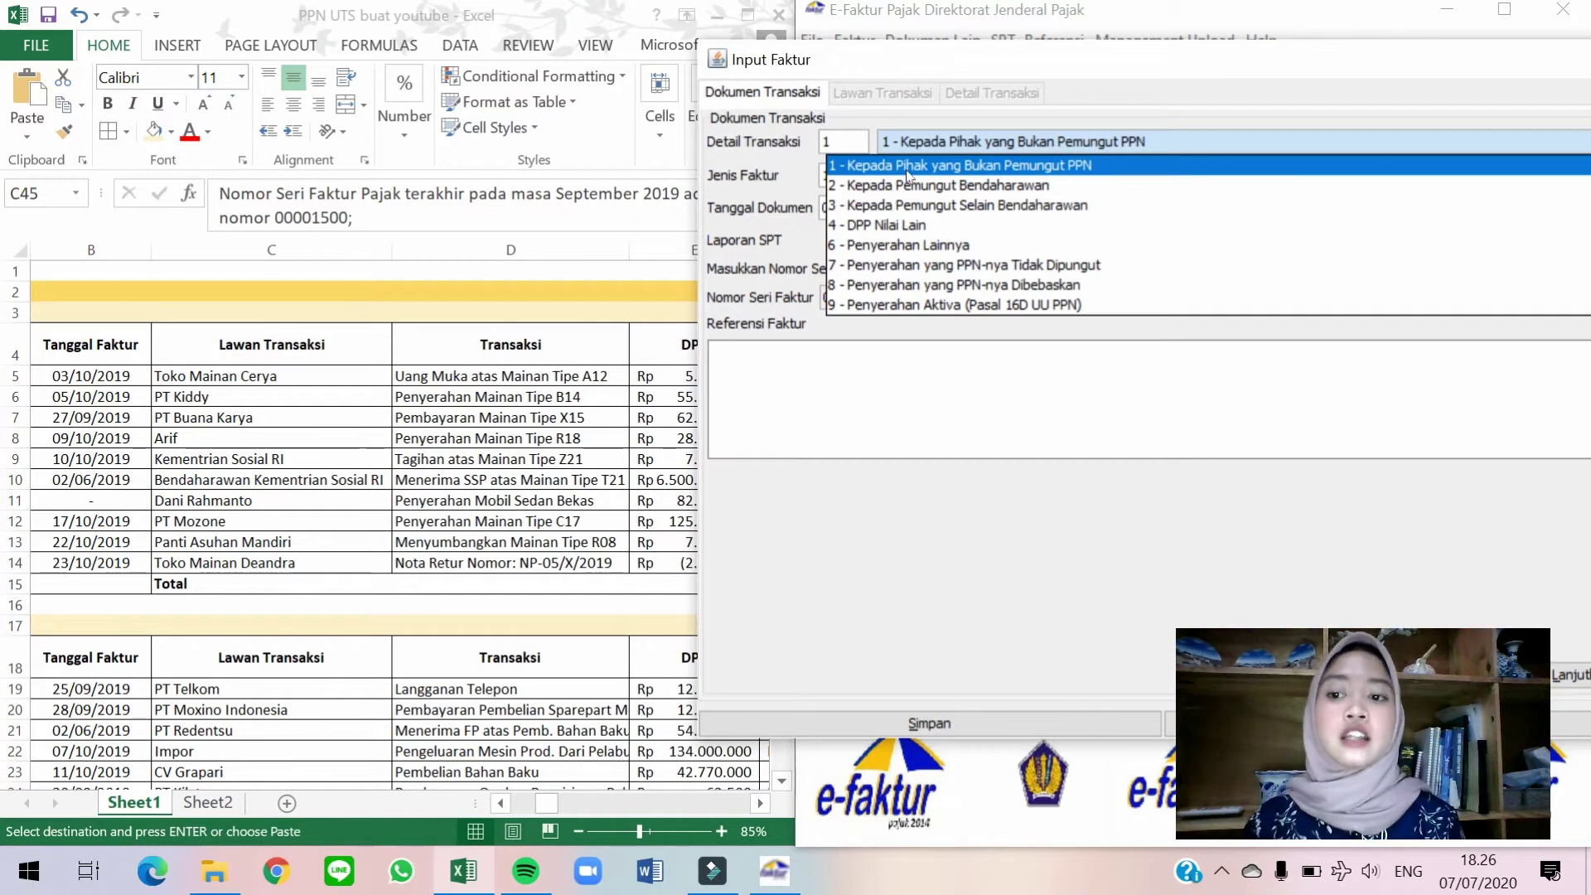
left_click(950, 173)
left_click(965, 175)
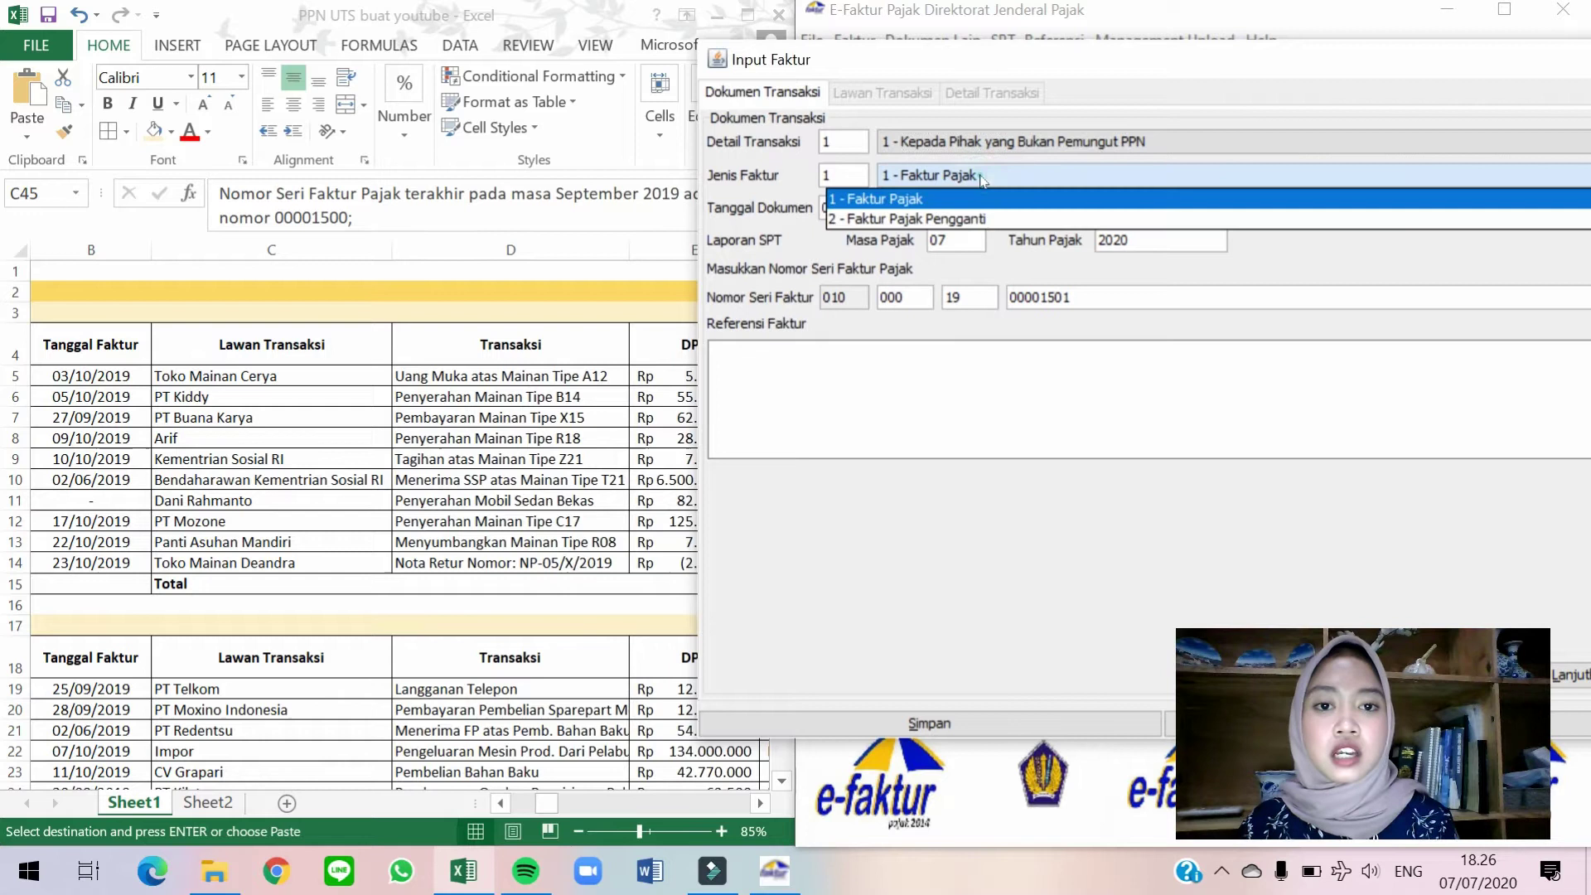
left_click(918, 201)
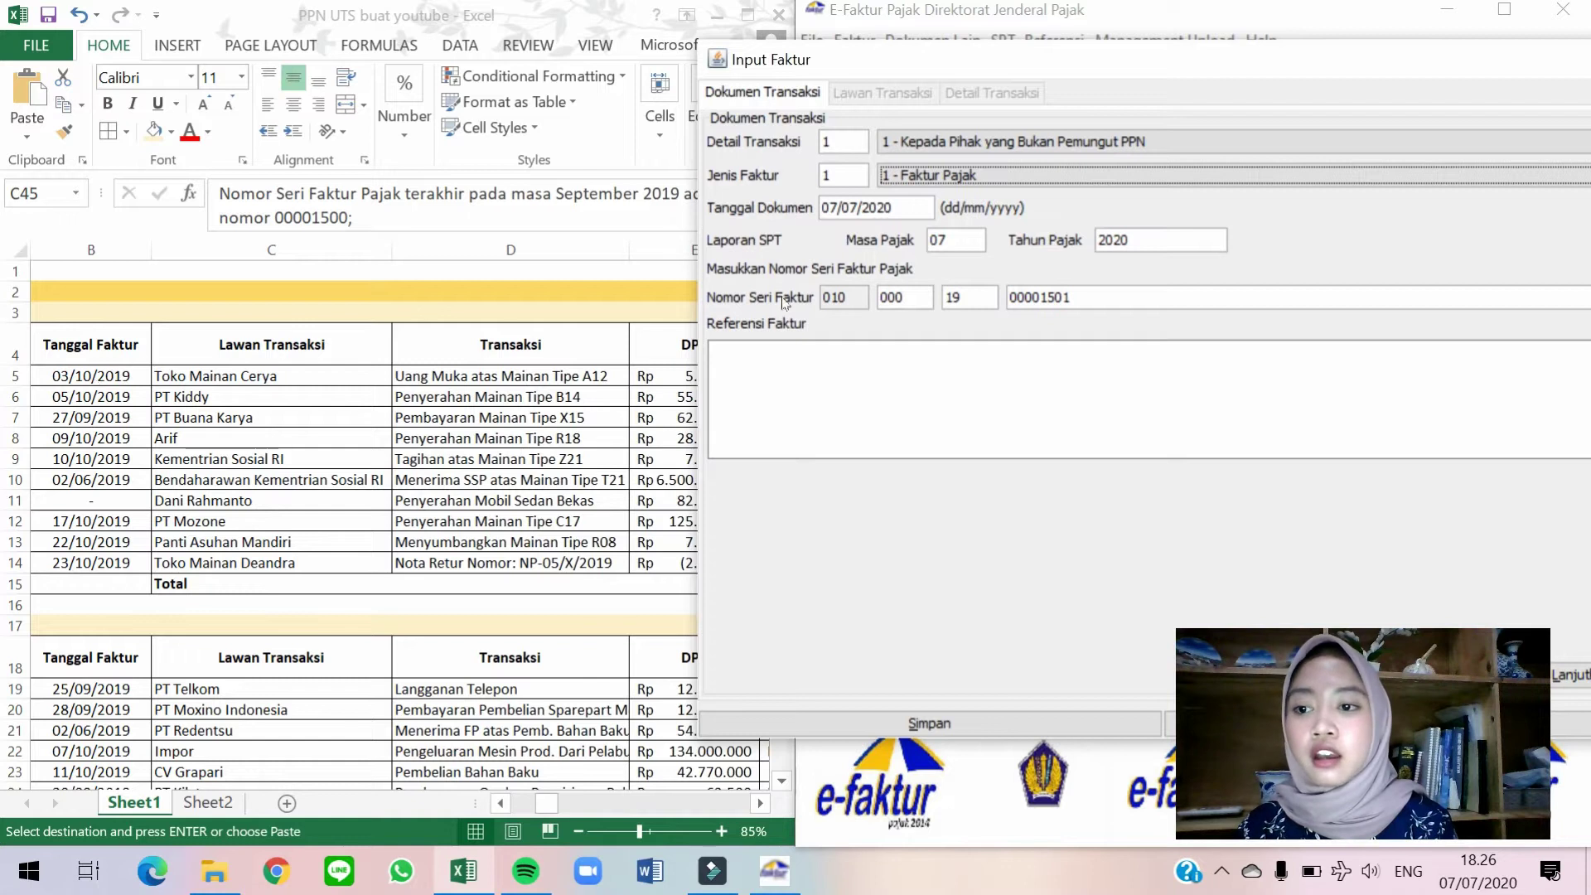
Set the document date to 03/10/2019 so the tax period becomes 10/2019.
left_click(915, 215)
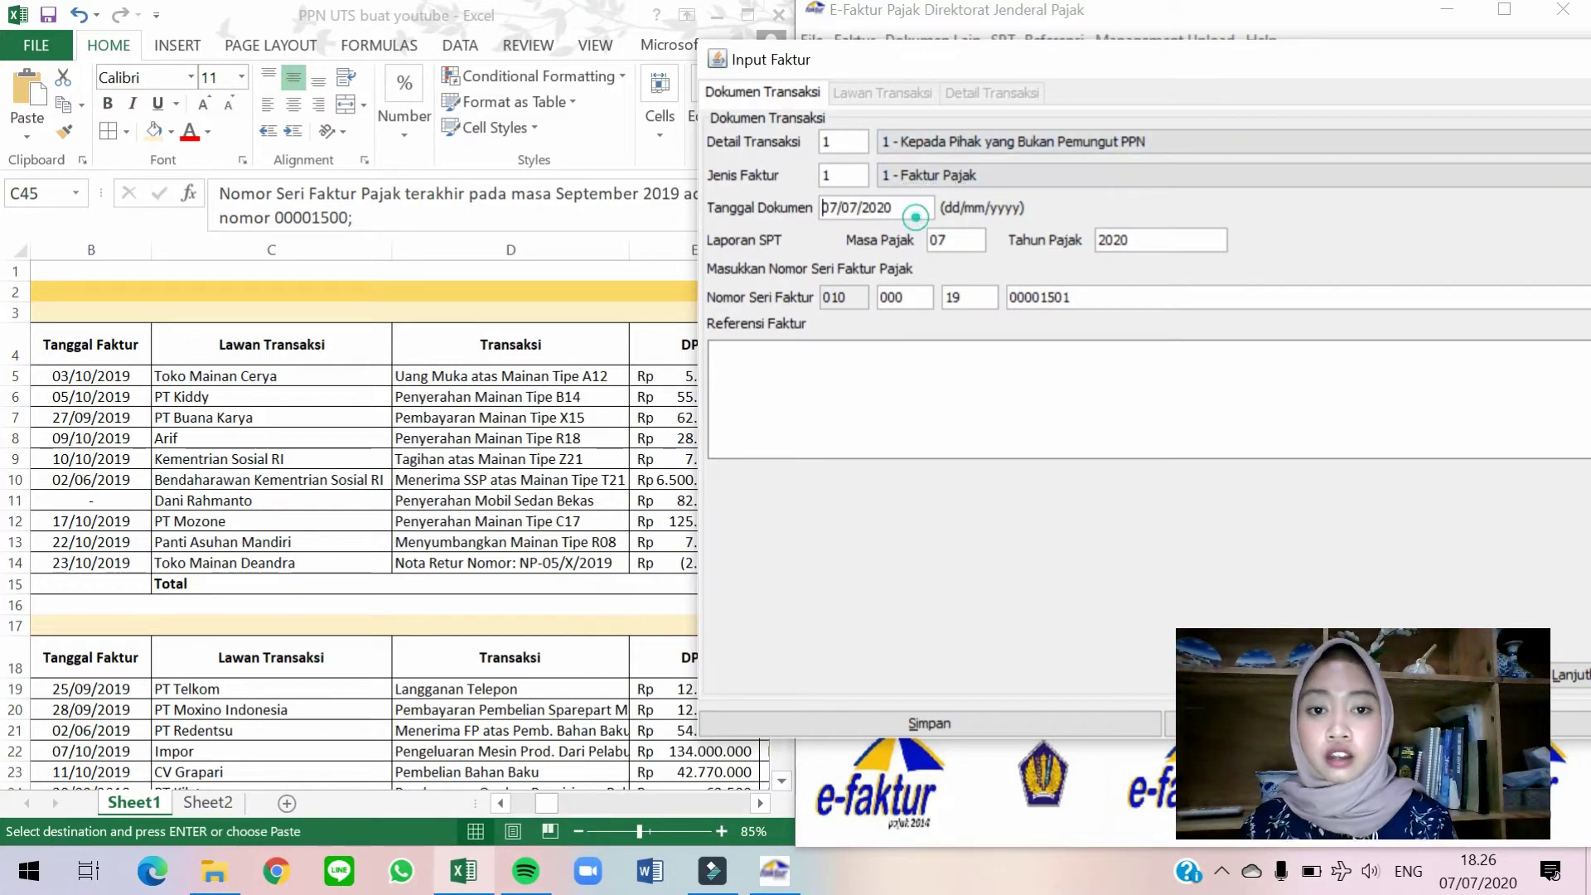
left_click_drag(822, 207, 894, 207)
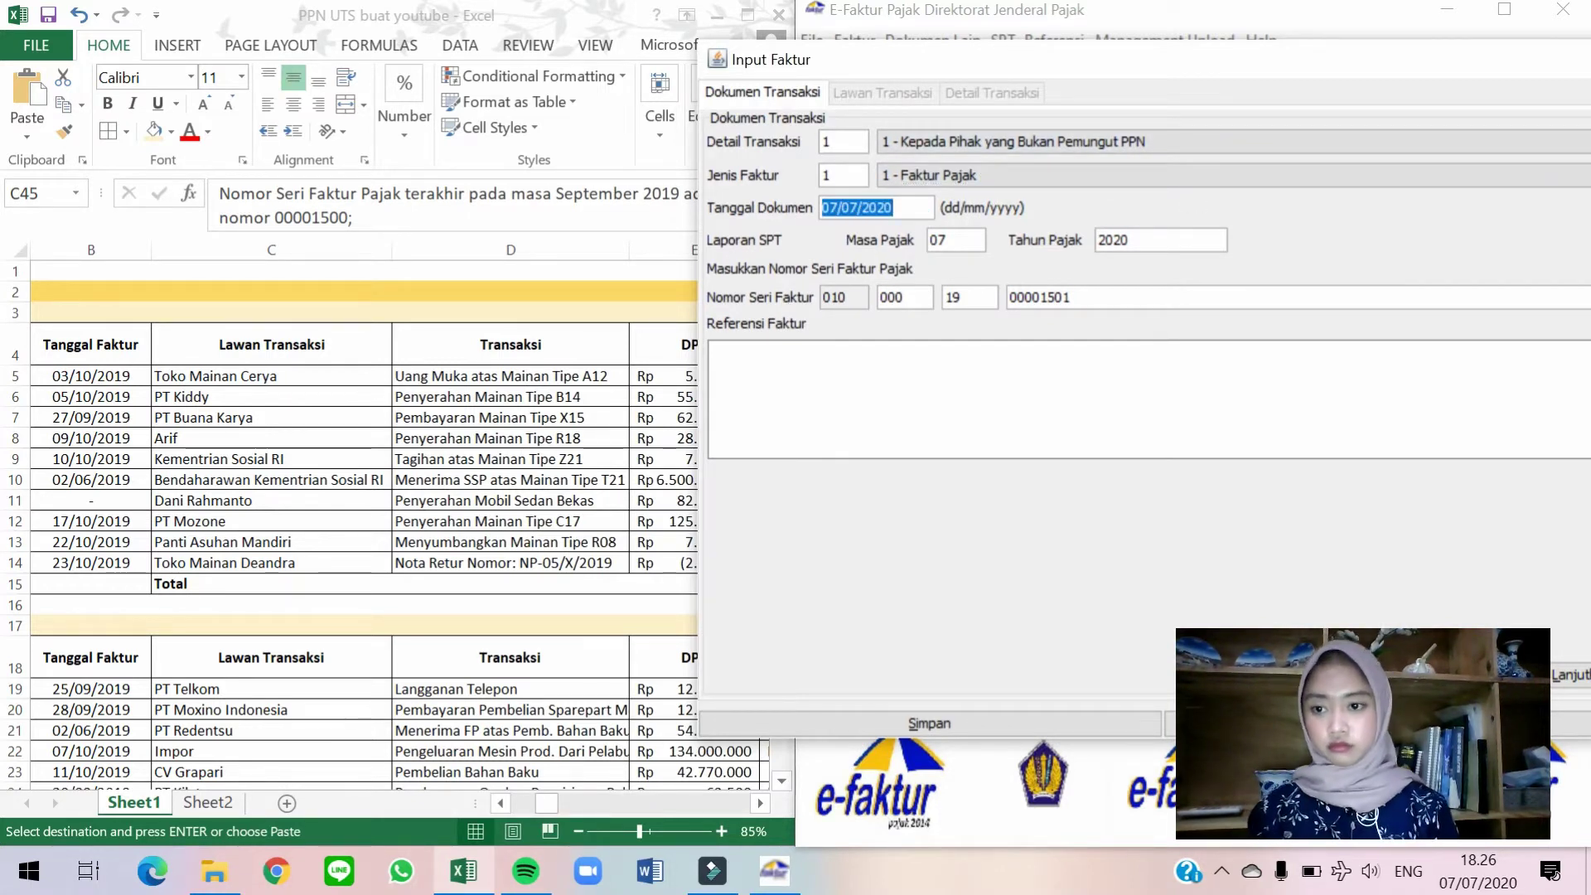
type("03/10/2019")
key("Tab")
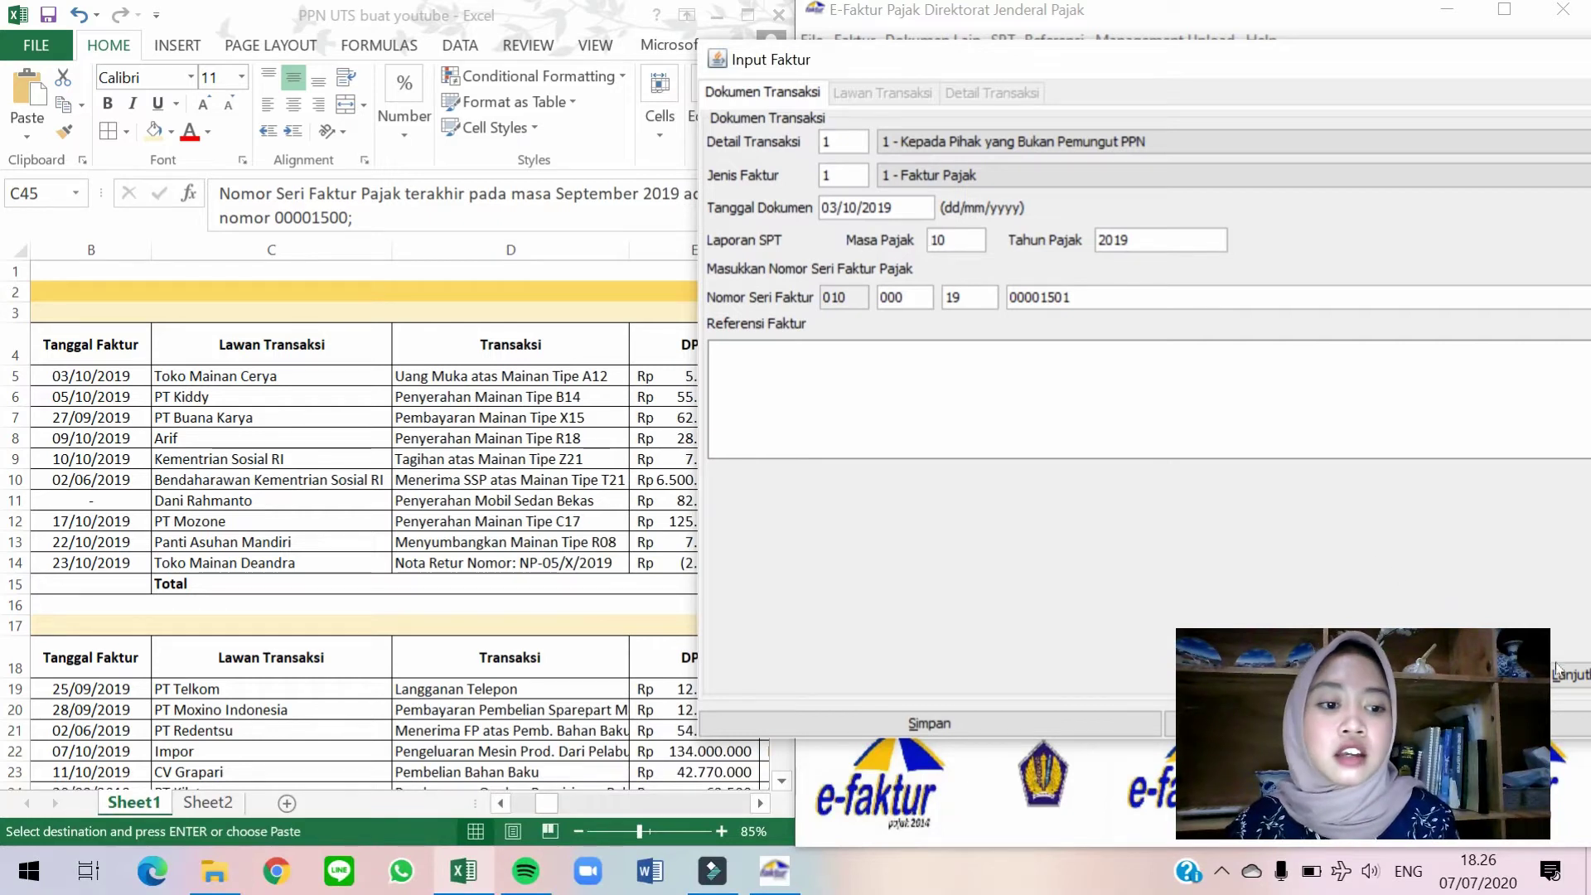
left_click_drag(1413, 62, 1131, 56)
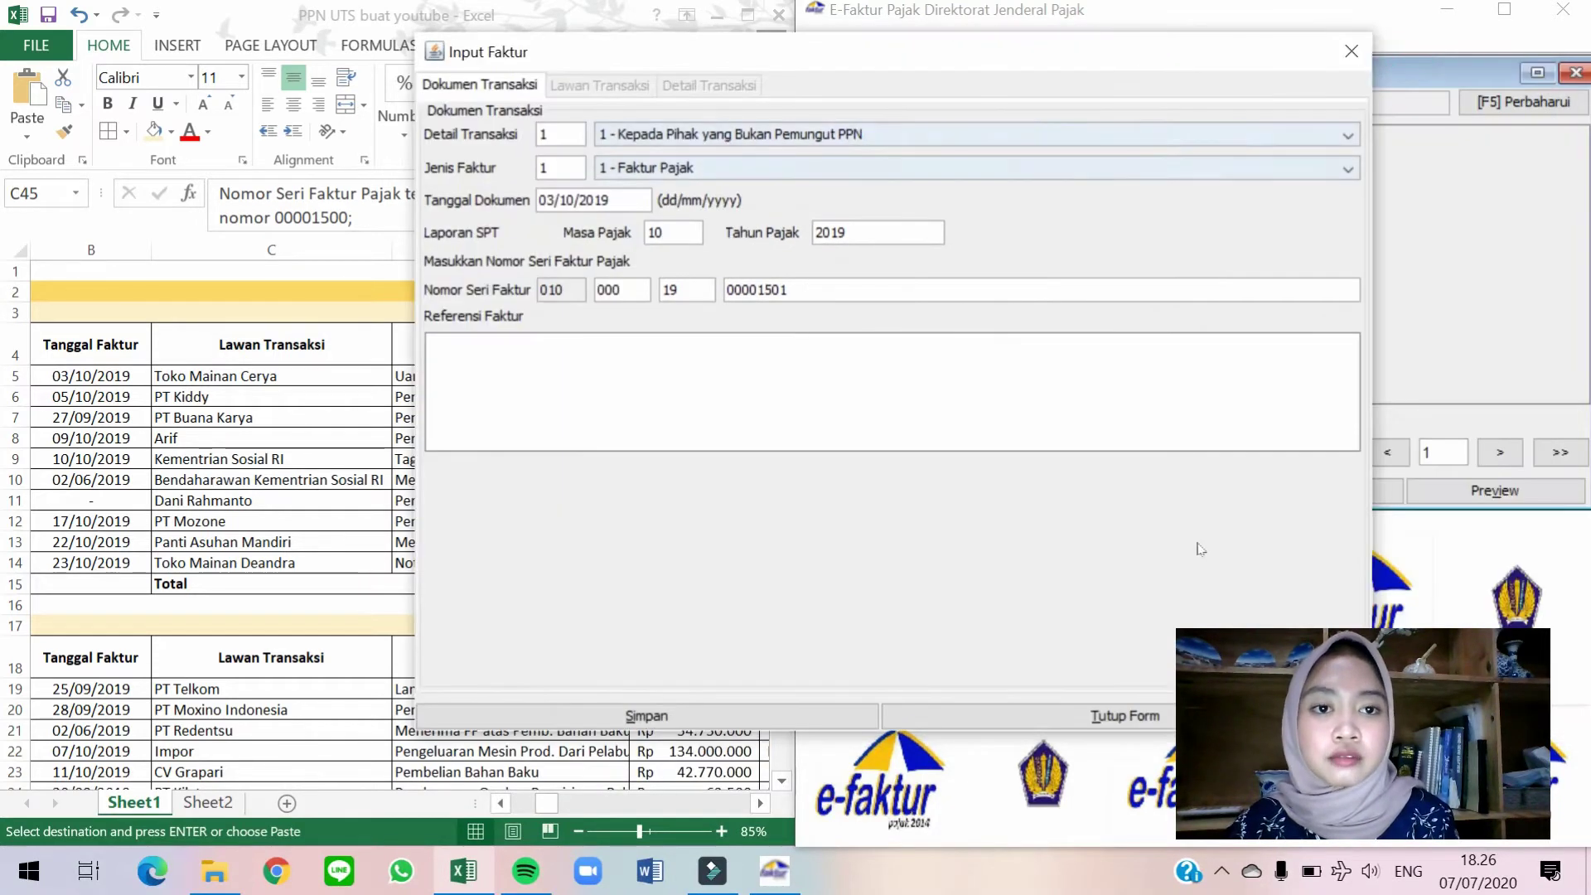
Pick Toko Mainan Cerya via the NPWP search as the invoice's buyer and continue.
left_click(600, 85)
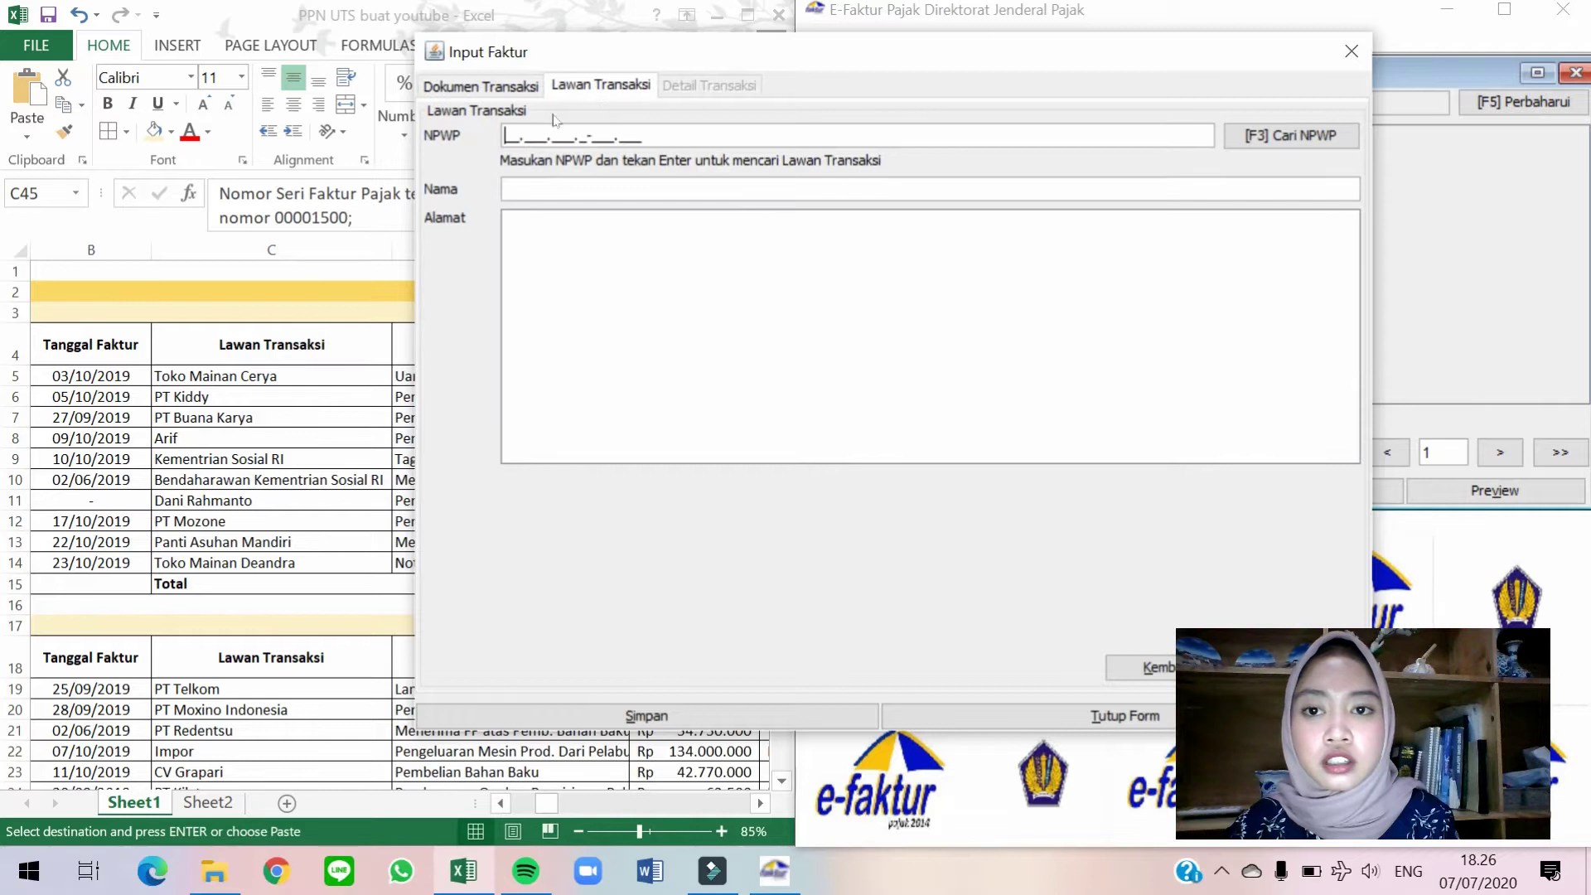
left_click_drag(1012, 54, 1189, 81)
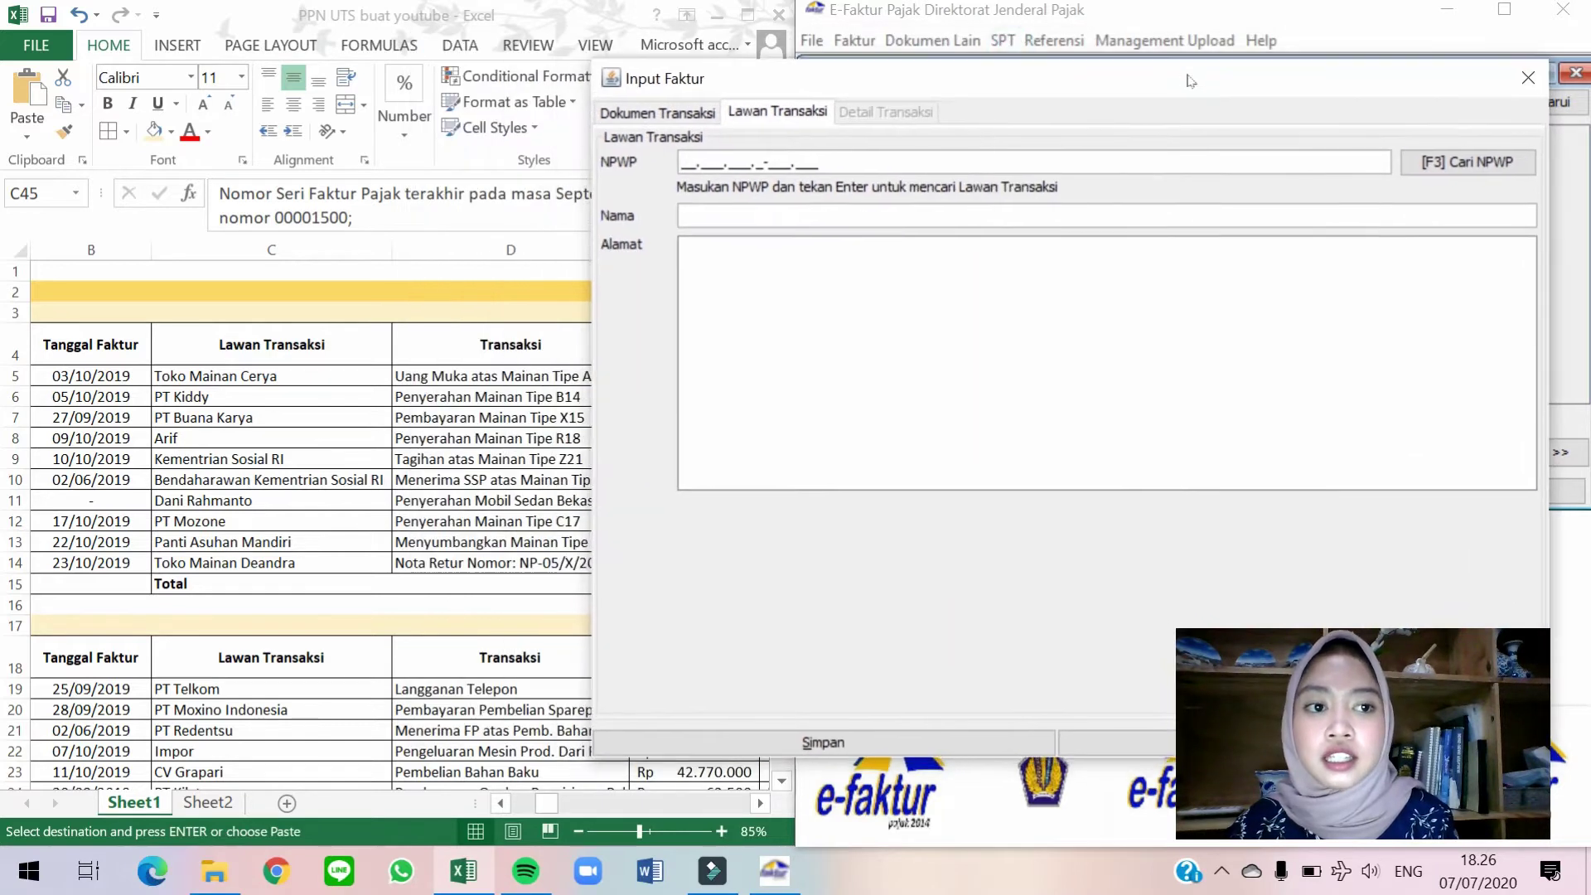
left_click(1452, 166)
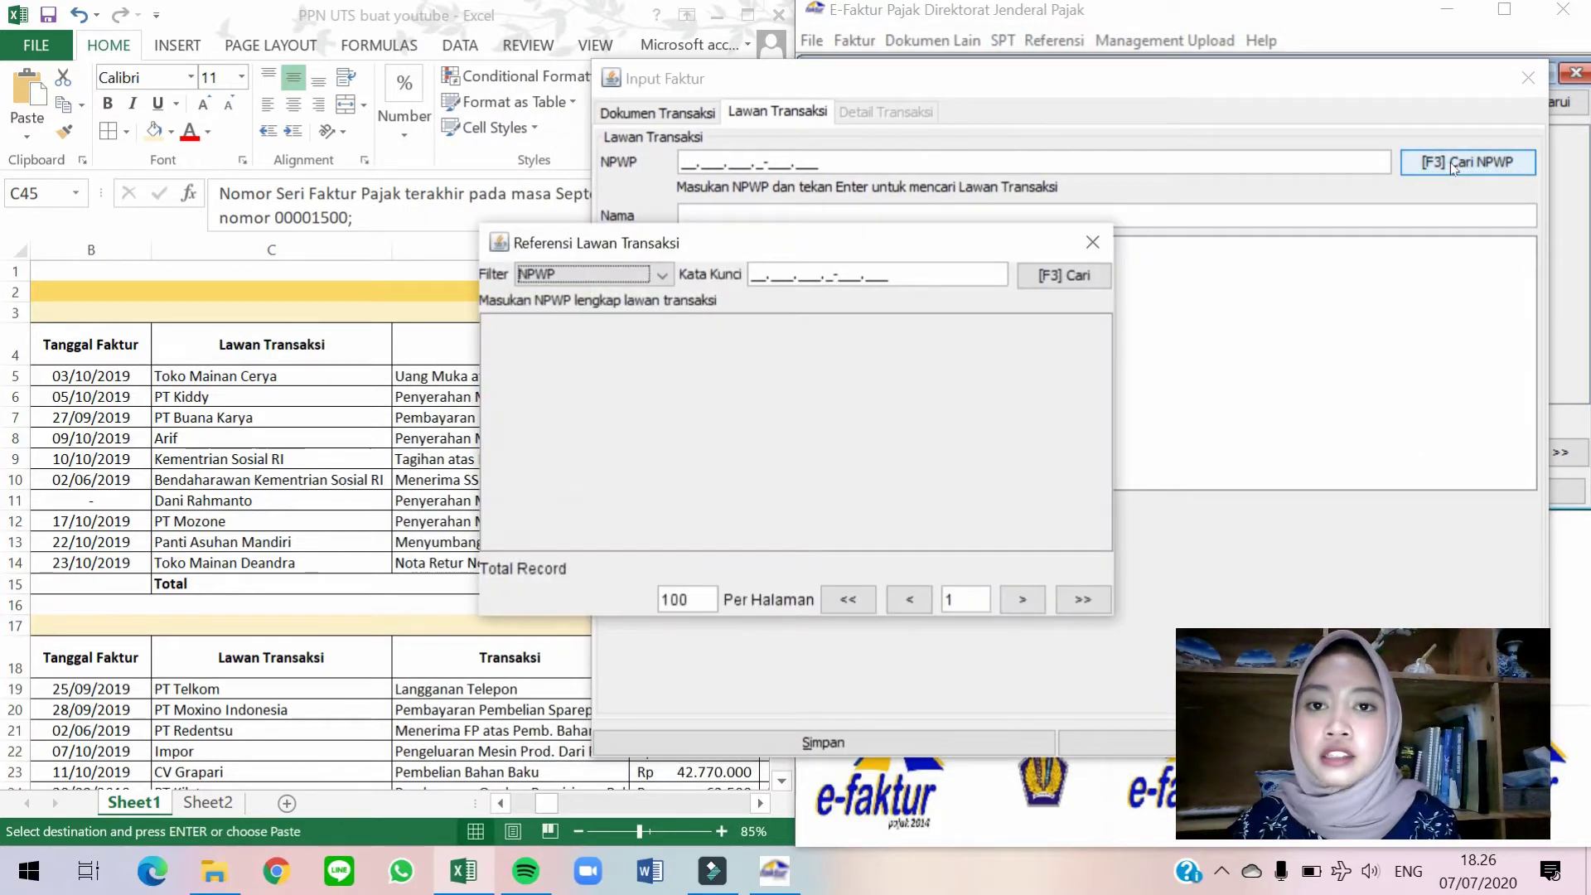
left_click_drag(834, 249, 1117, 173)
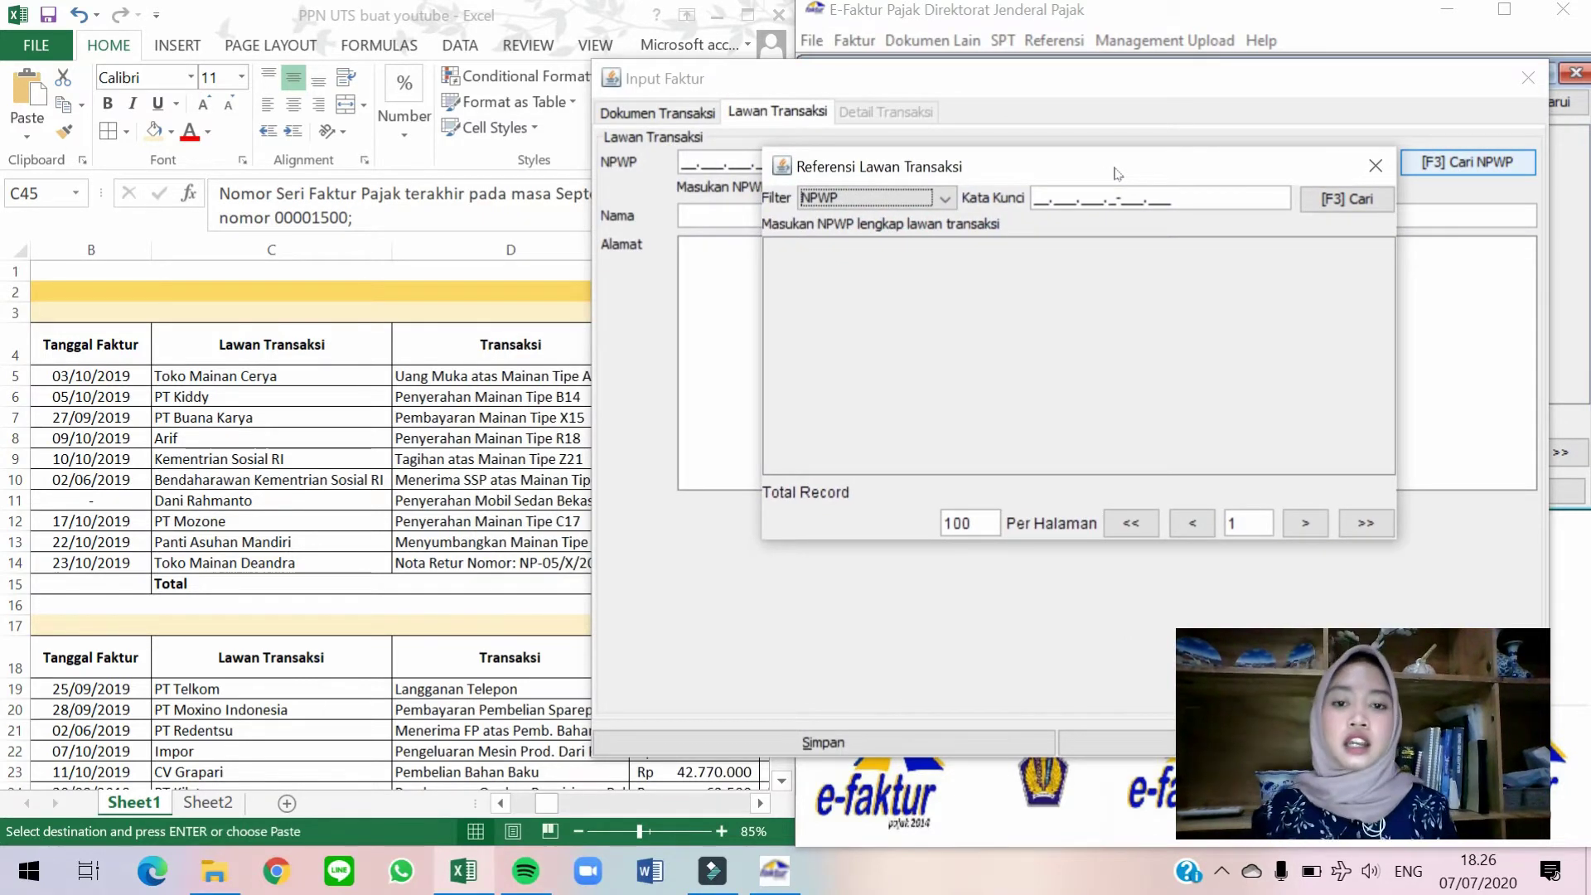
left_click(1297, 203)
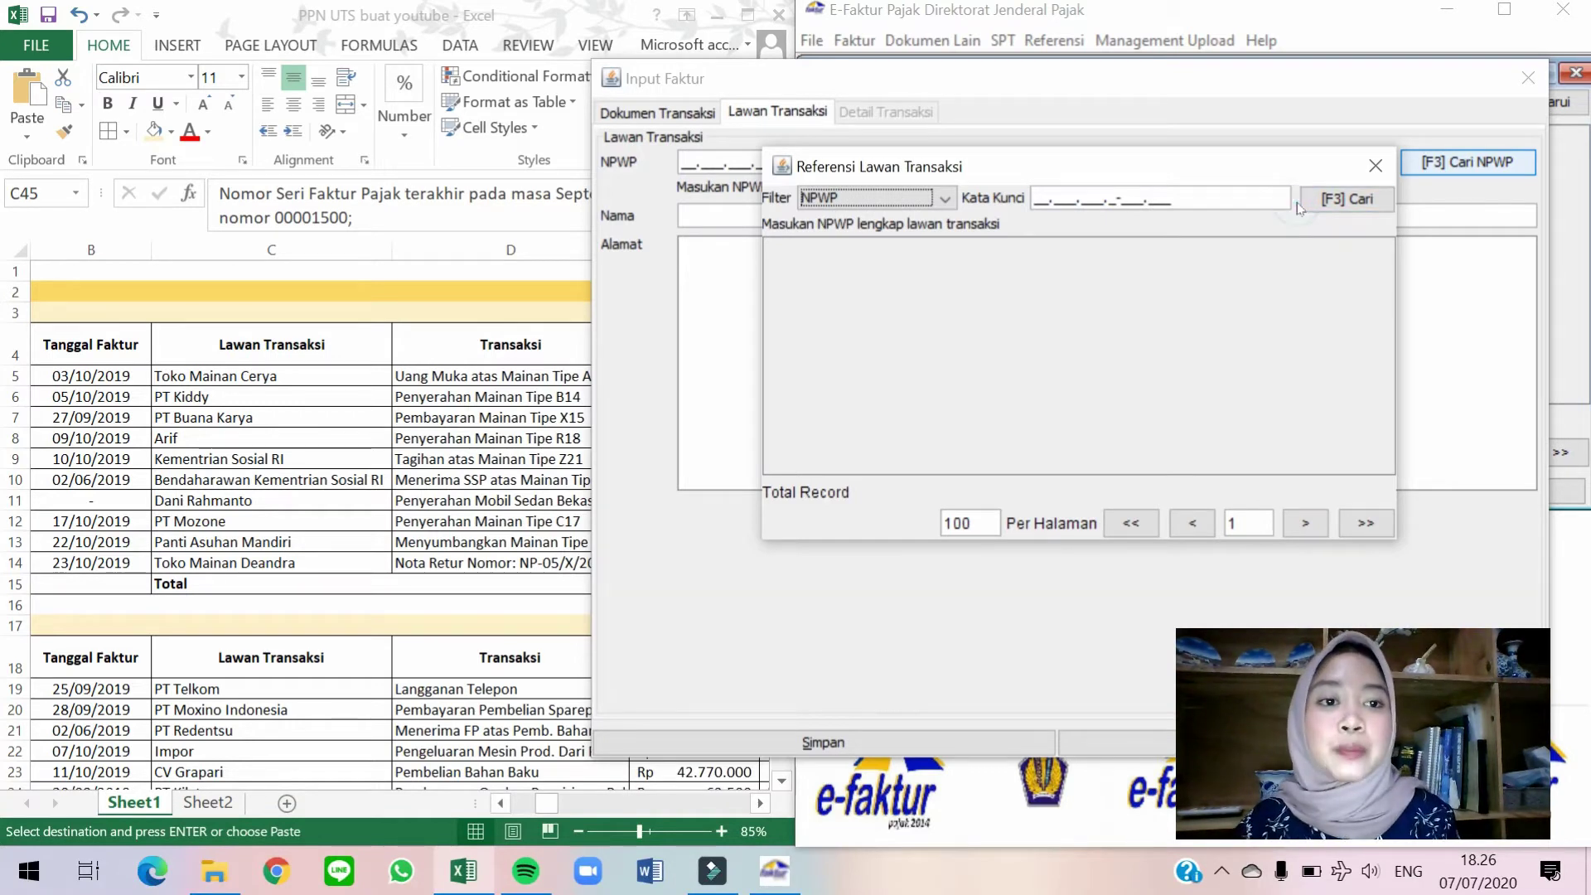
left_click(1318, 202)
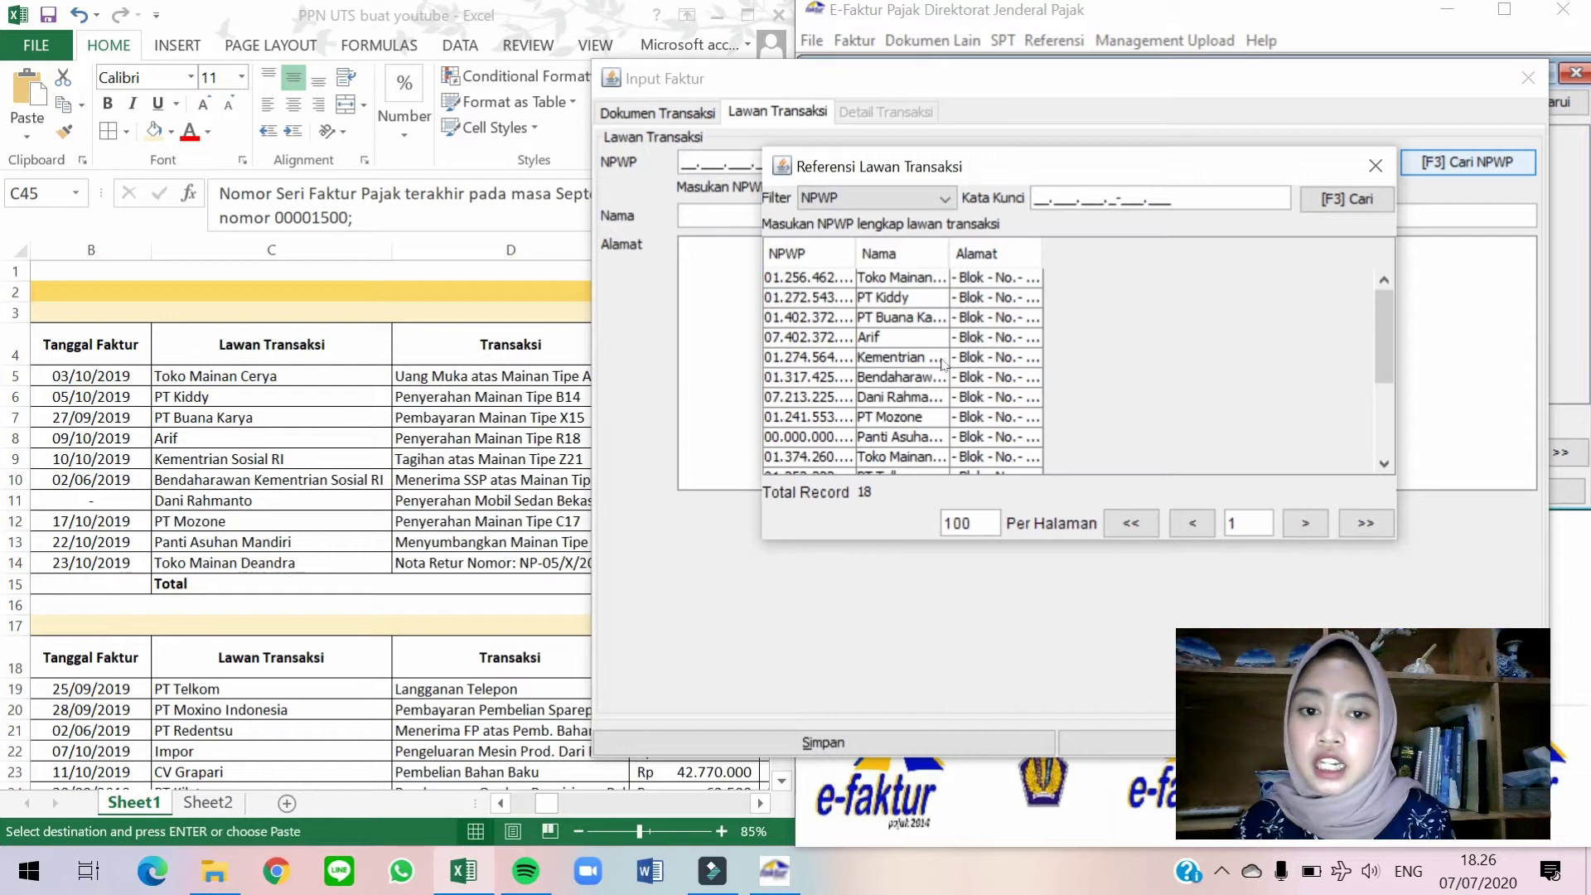
double_click(934, 280)
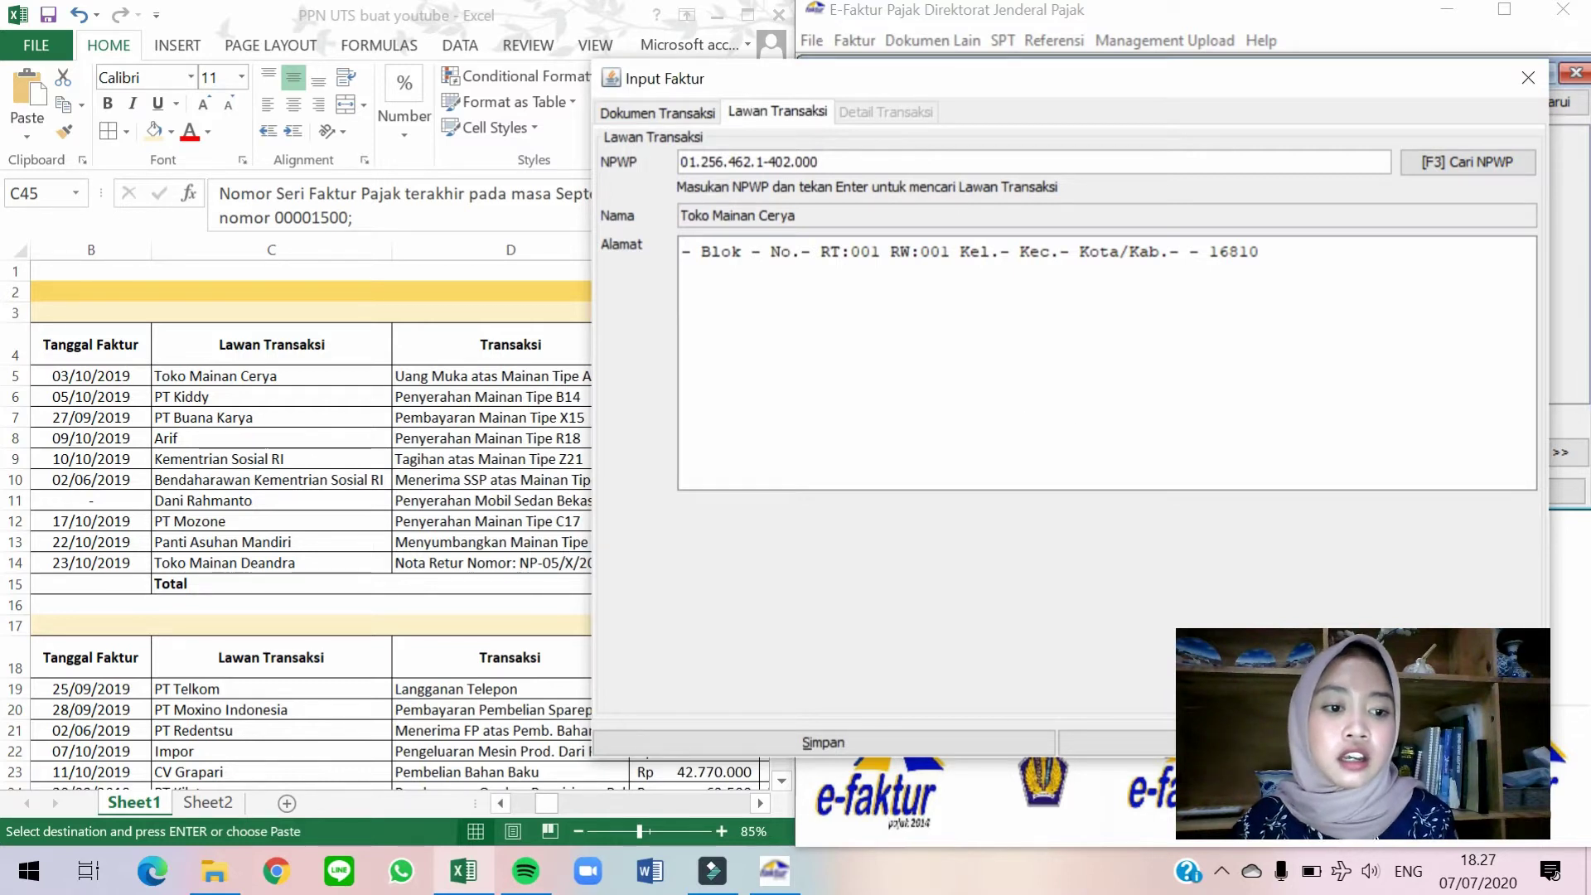
left_click(1472, 693)
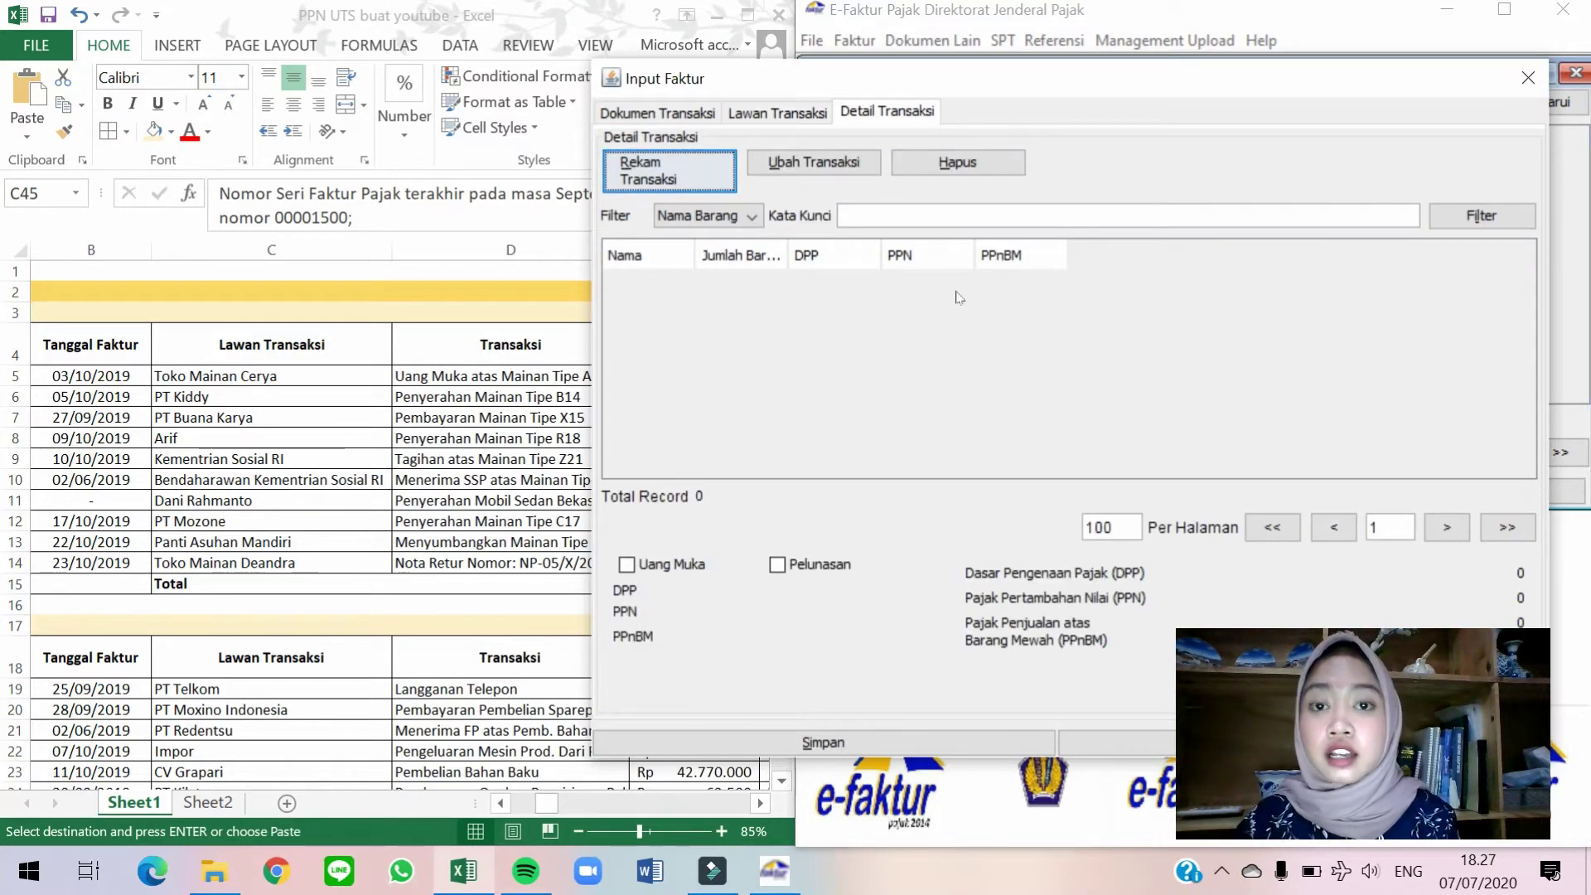
Add a goods line and pick Mainan Tipe A12 from the goods lookup.
left_click(673, 176)
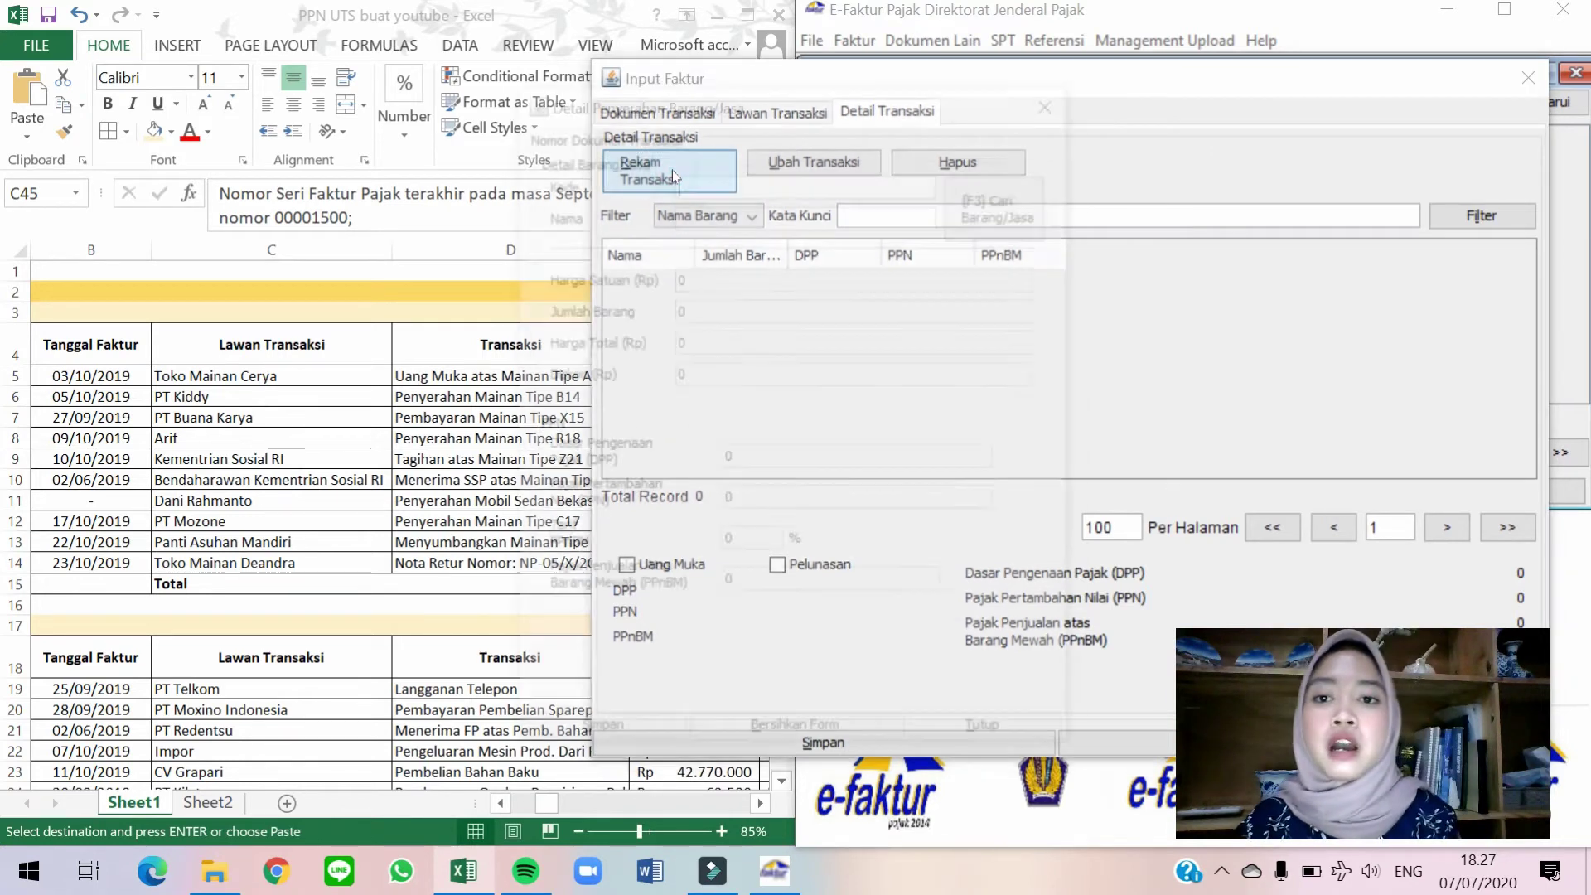
left_click_drag(868, 111, 1183, 107)
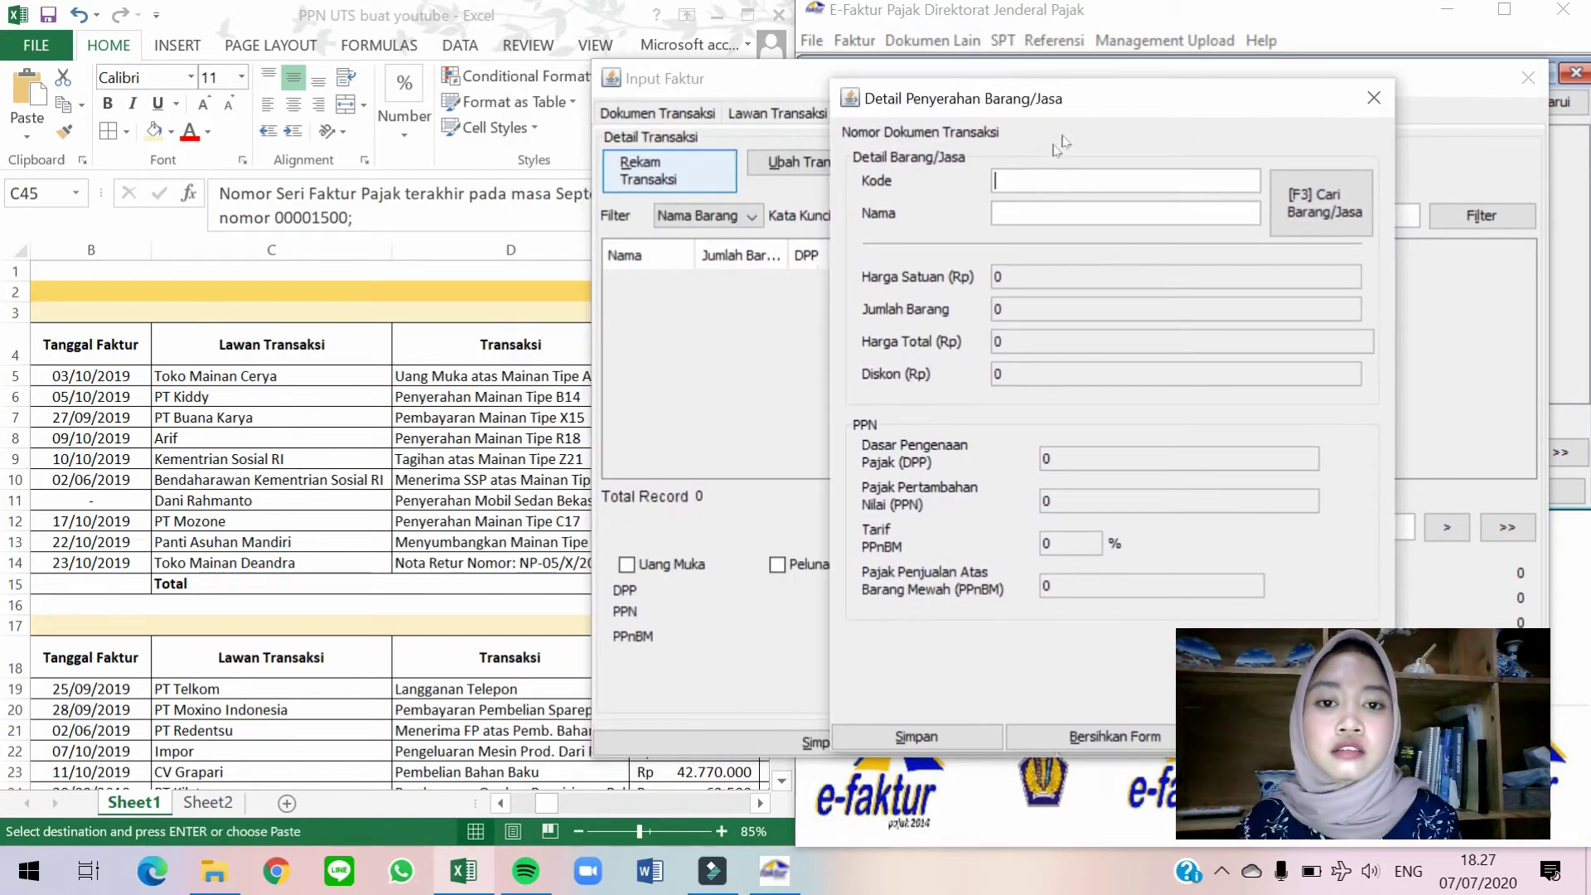
left_click(1320, 213)
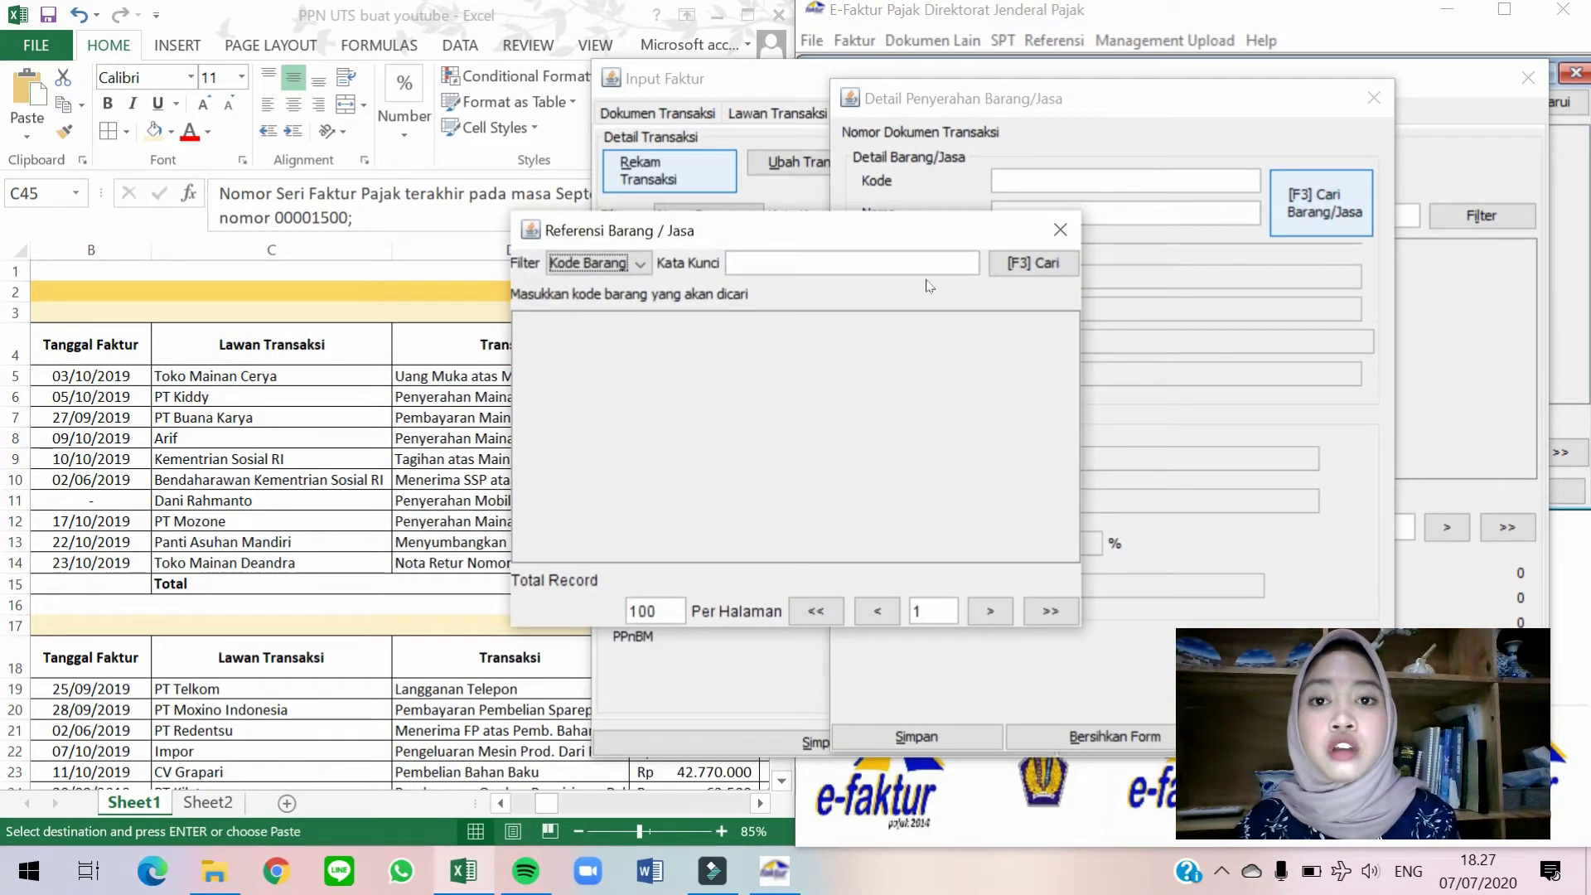
left_click_drag(922, 240, 1258, 161)
left_click(1369, 186)
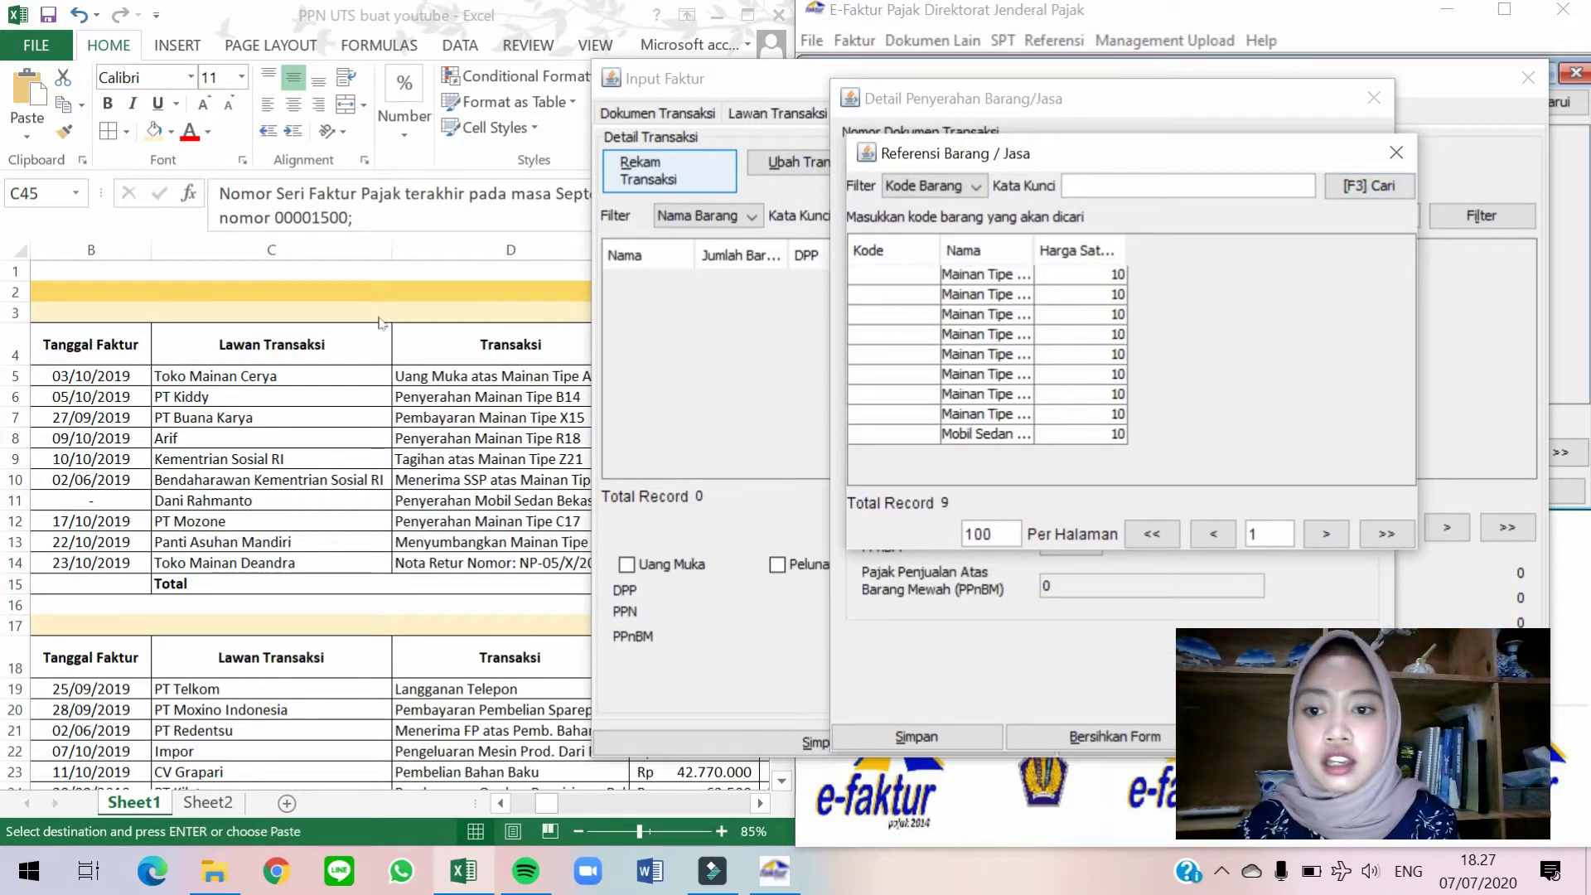
left_click(383, 325)
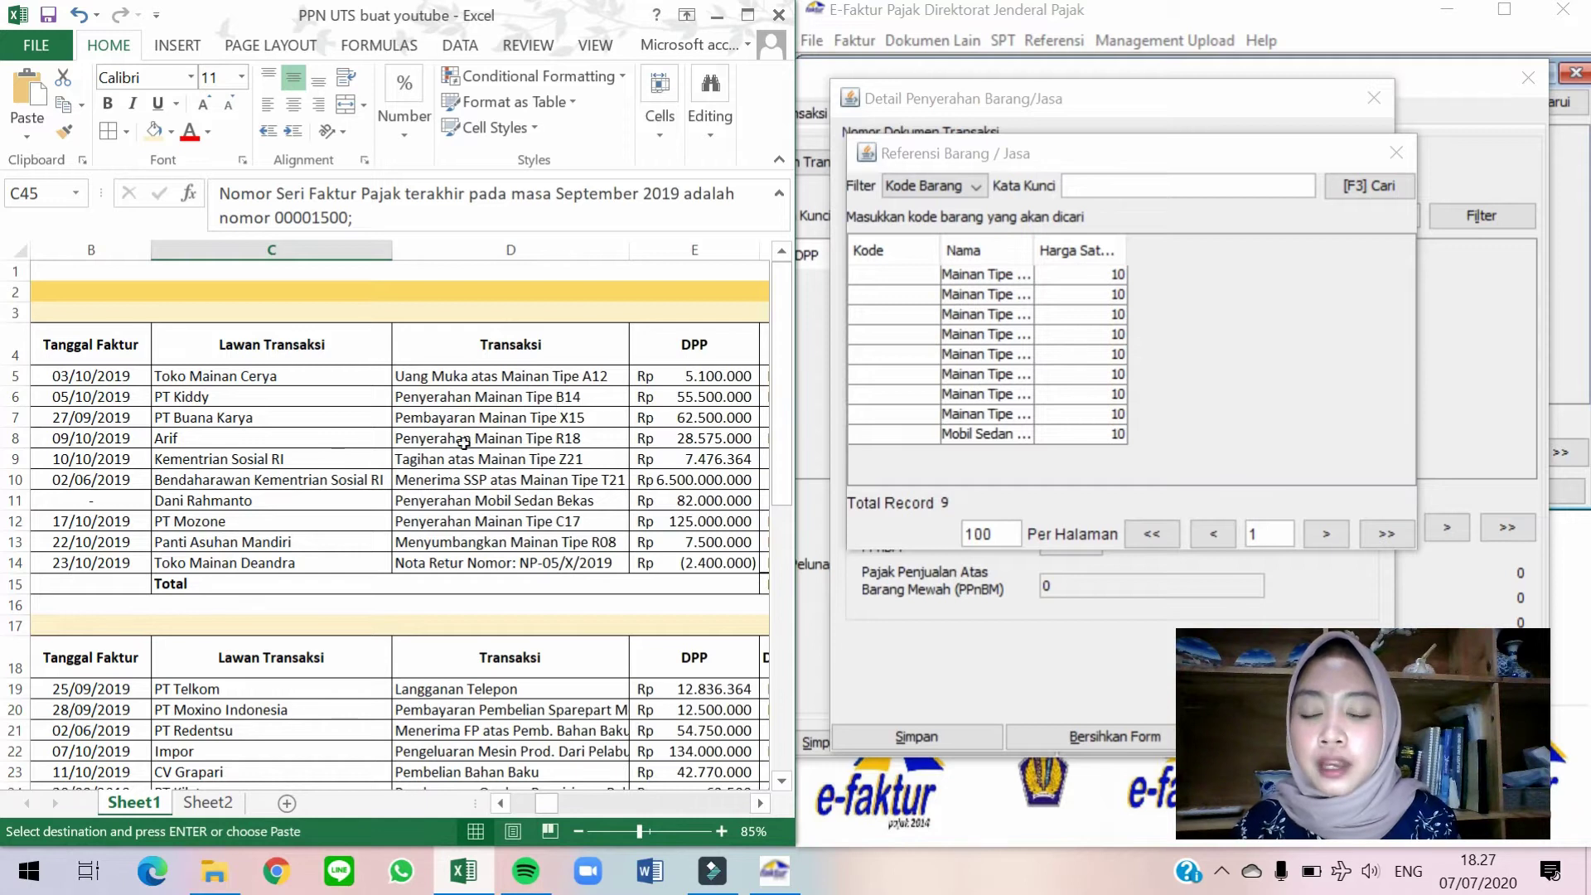
left_click(985, 283)
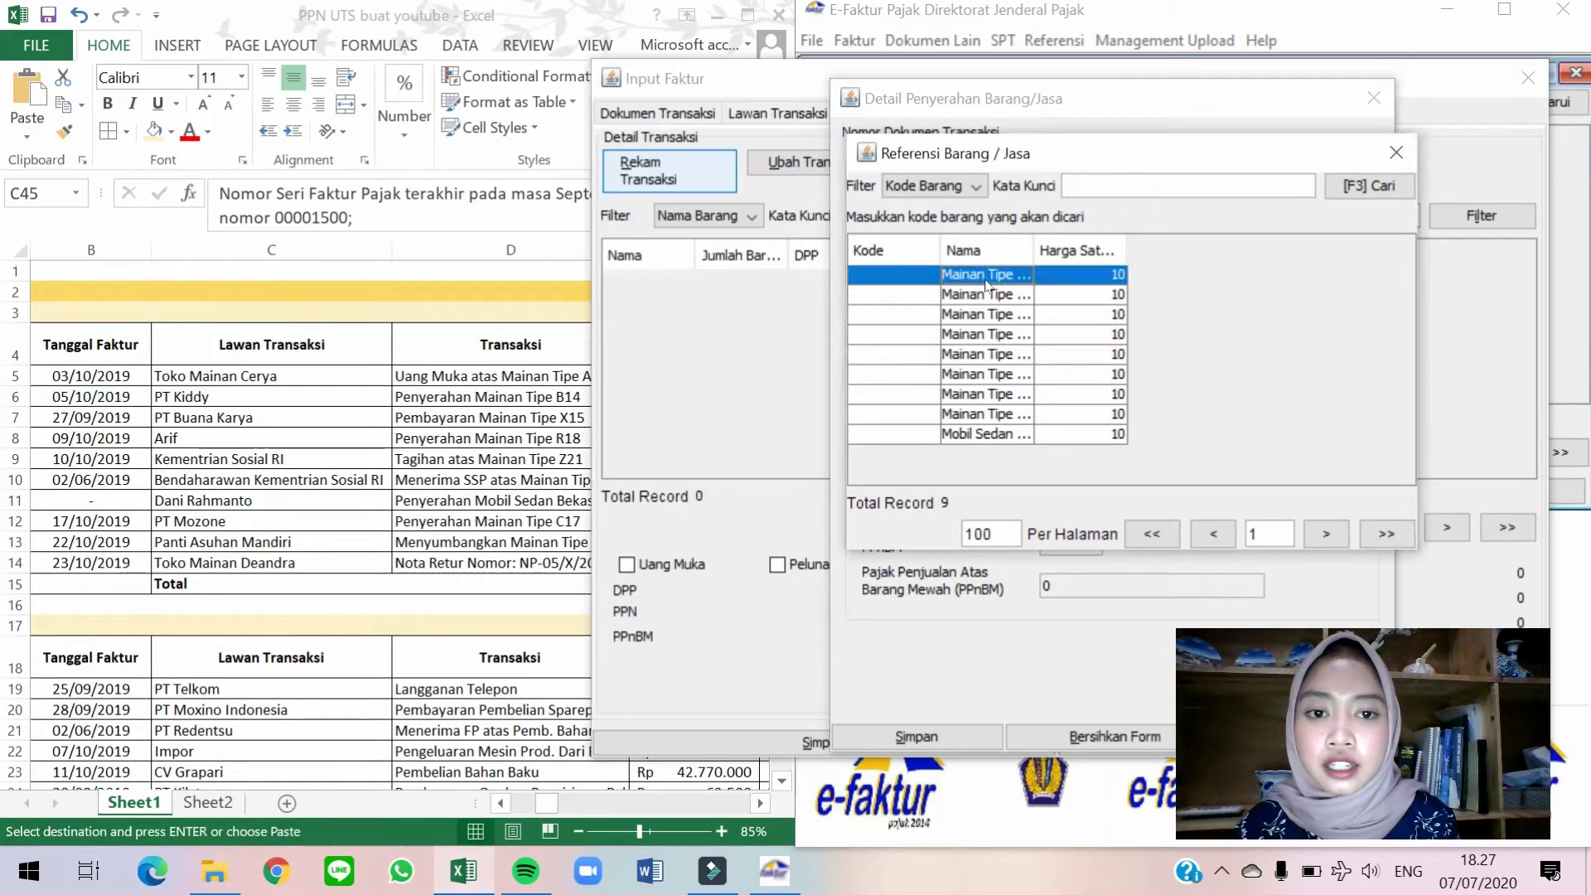
double_click(985, 282)
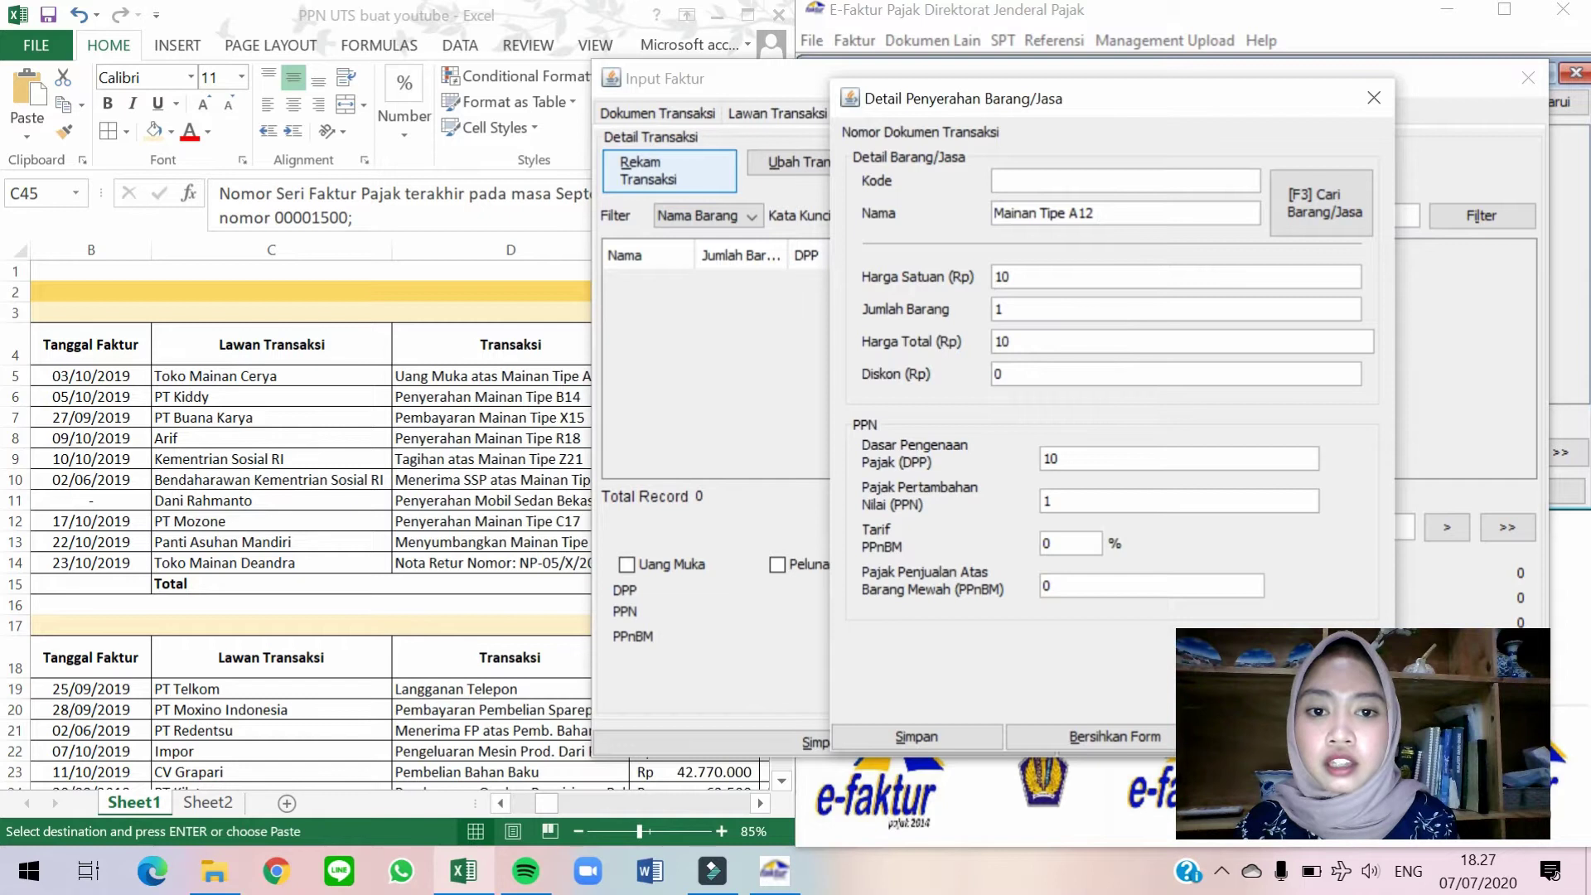
Check the 5.100.000 DPP in the sales sheet and enter it as the unit price.
left_click(406, 377)
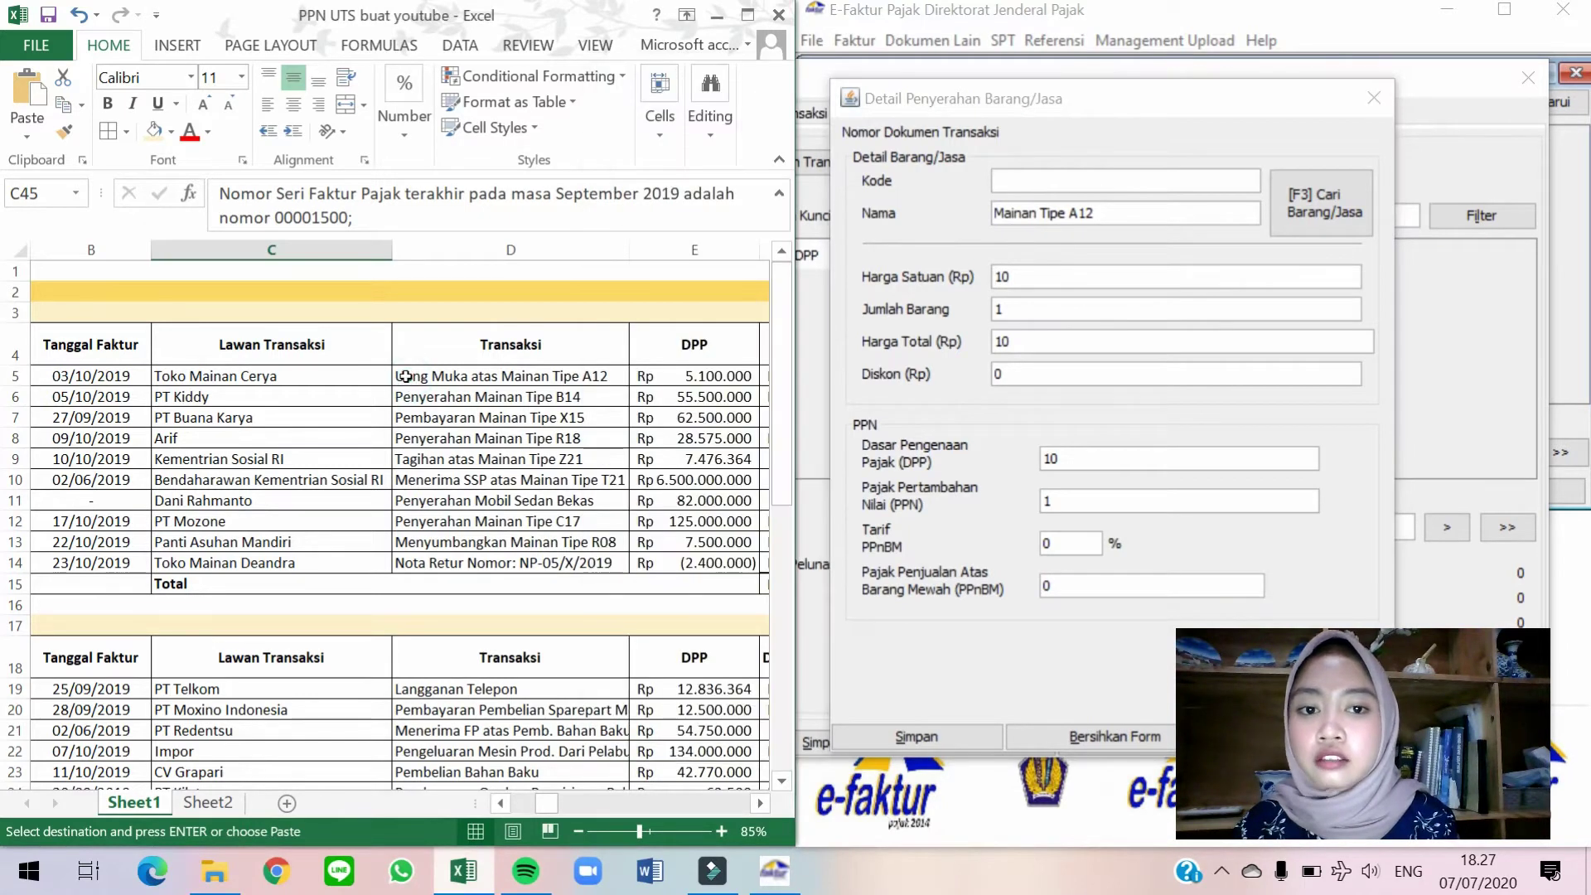
scroll(406, 376, "down", 6)
key("Right")
key("Right")
scroll(481, 488, "up", 2)
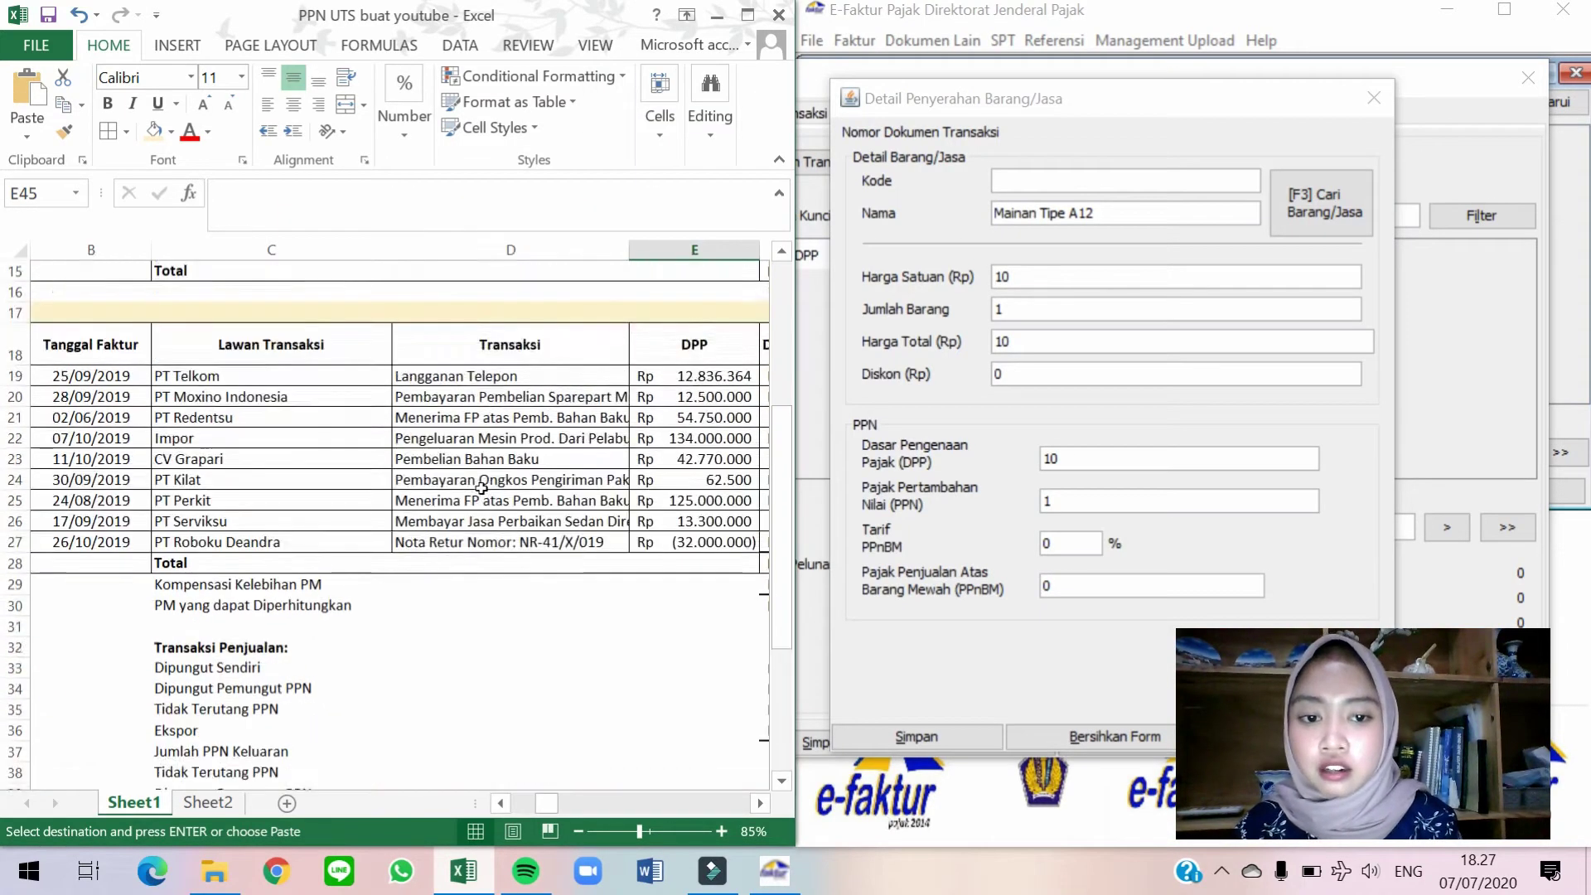
scroll(569, 357, "up", 5)
left_click(572, 363)
left_click(572, 377)
key("Right")
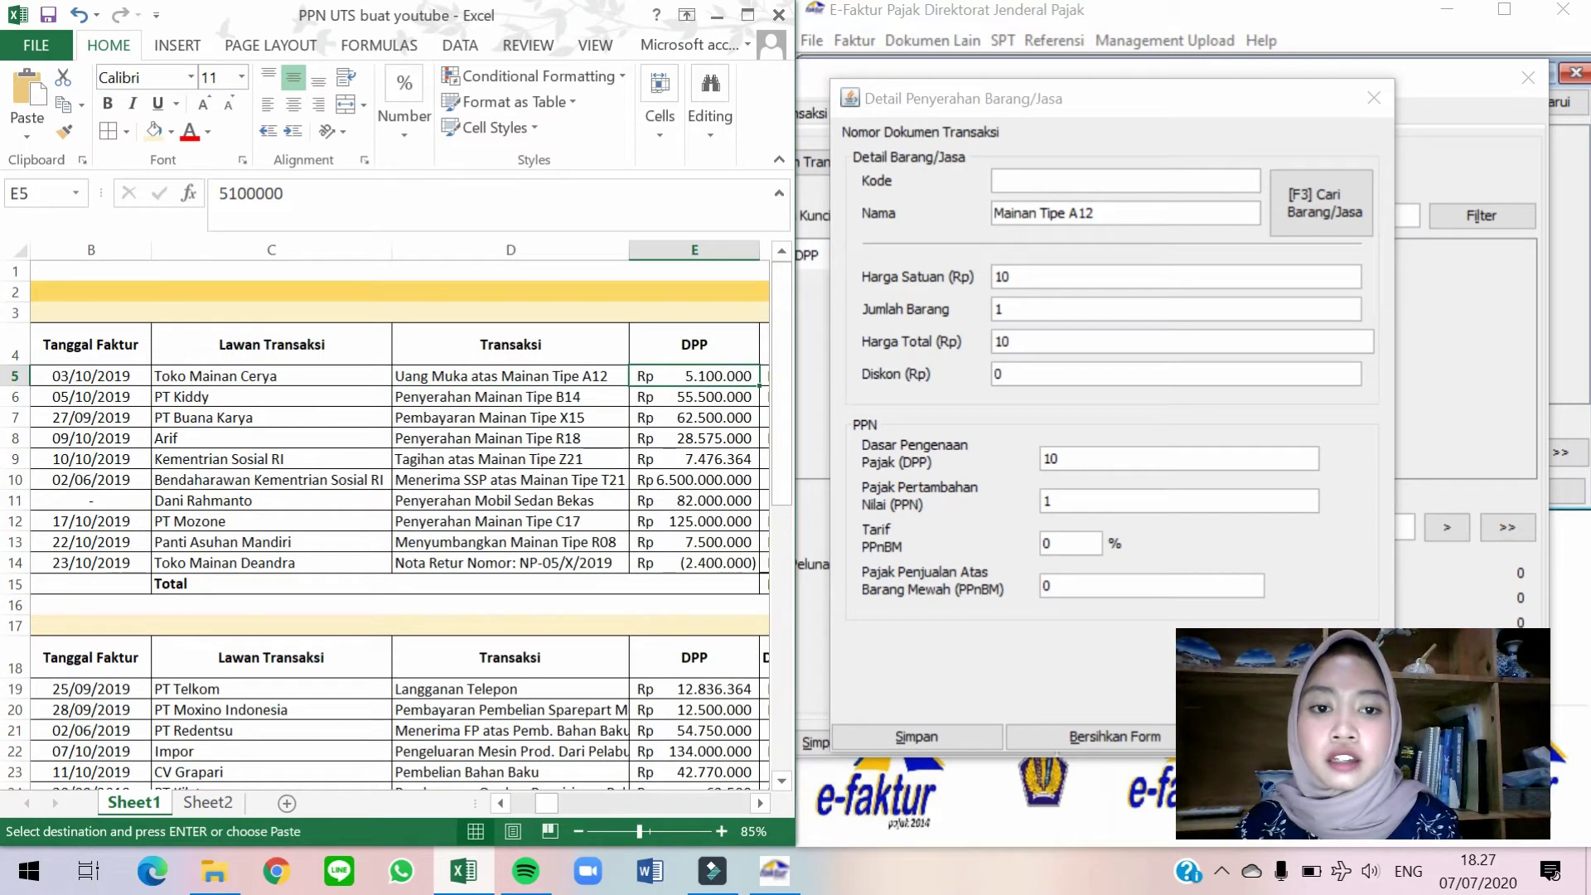
left_click(1089, 278)
double_click(1090, 278)
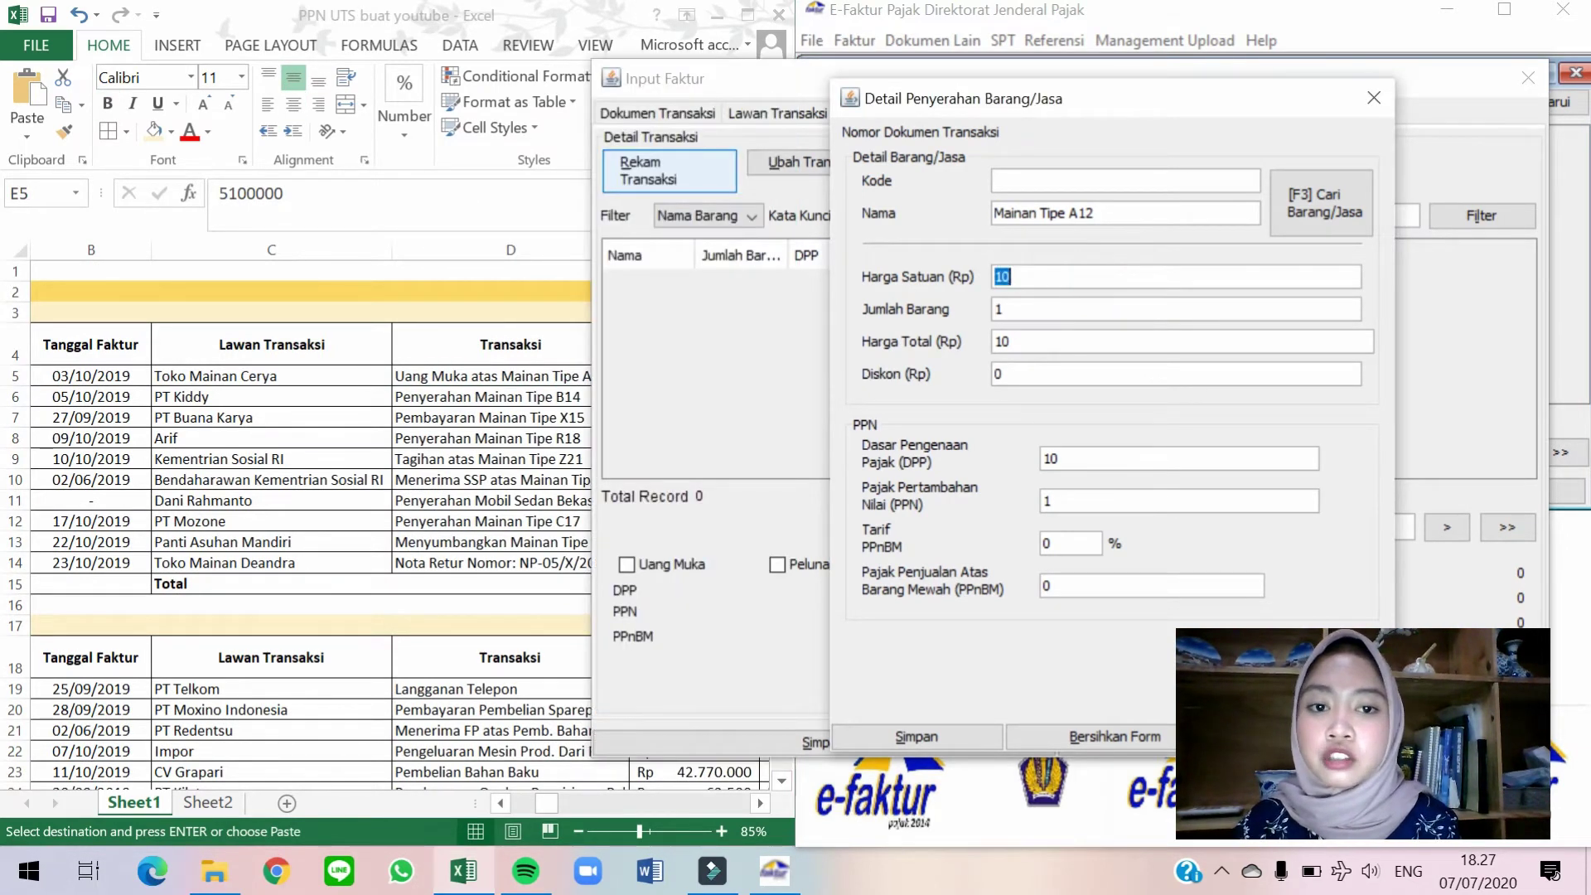
type("5.100.00")
type("0000")
key("Tab")
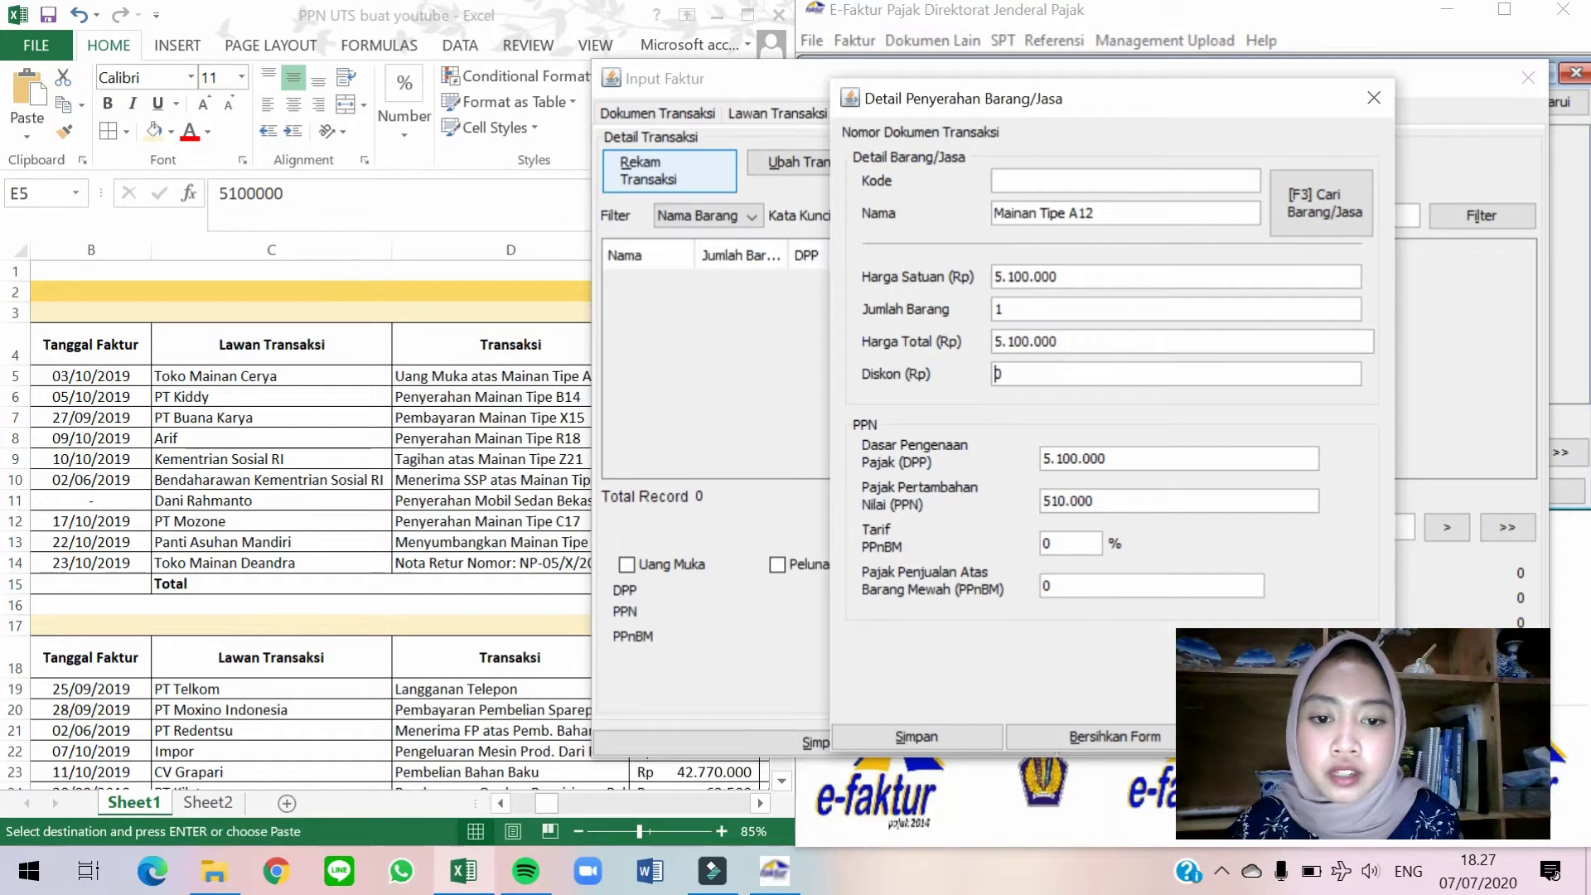
Save the goods line without adding another, save the invoice, and start a new one.
left_click(944, 732)
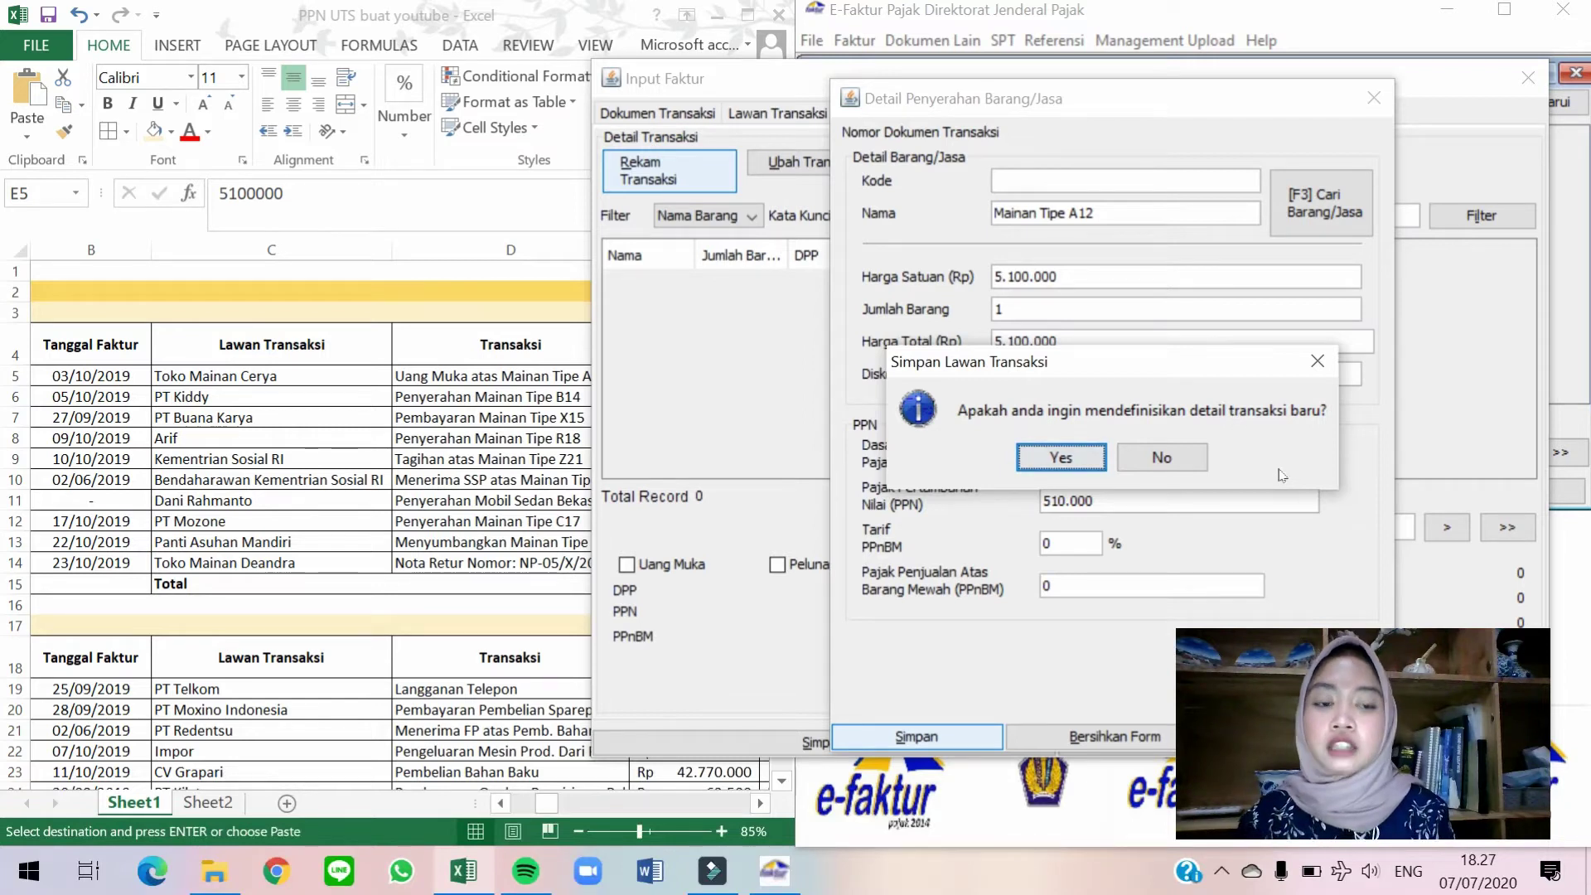
left_click(1167, 458)
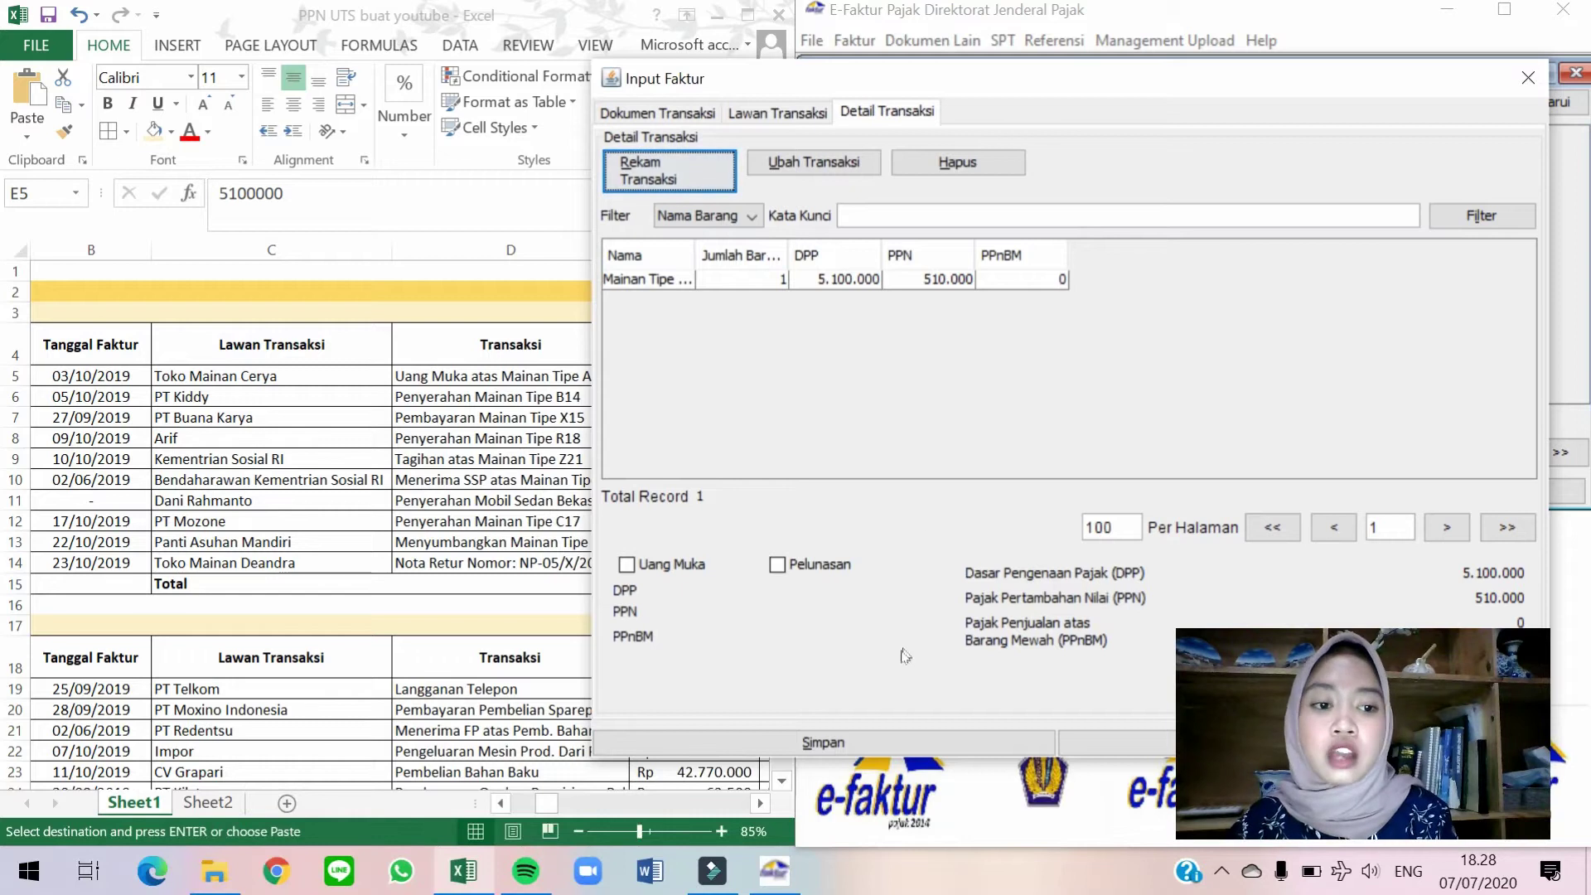
left_click(899, 741)
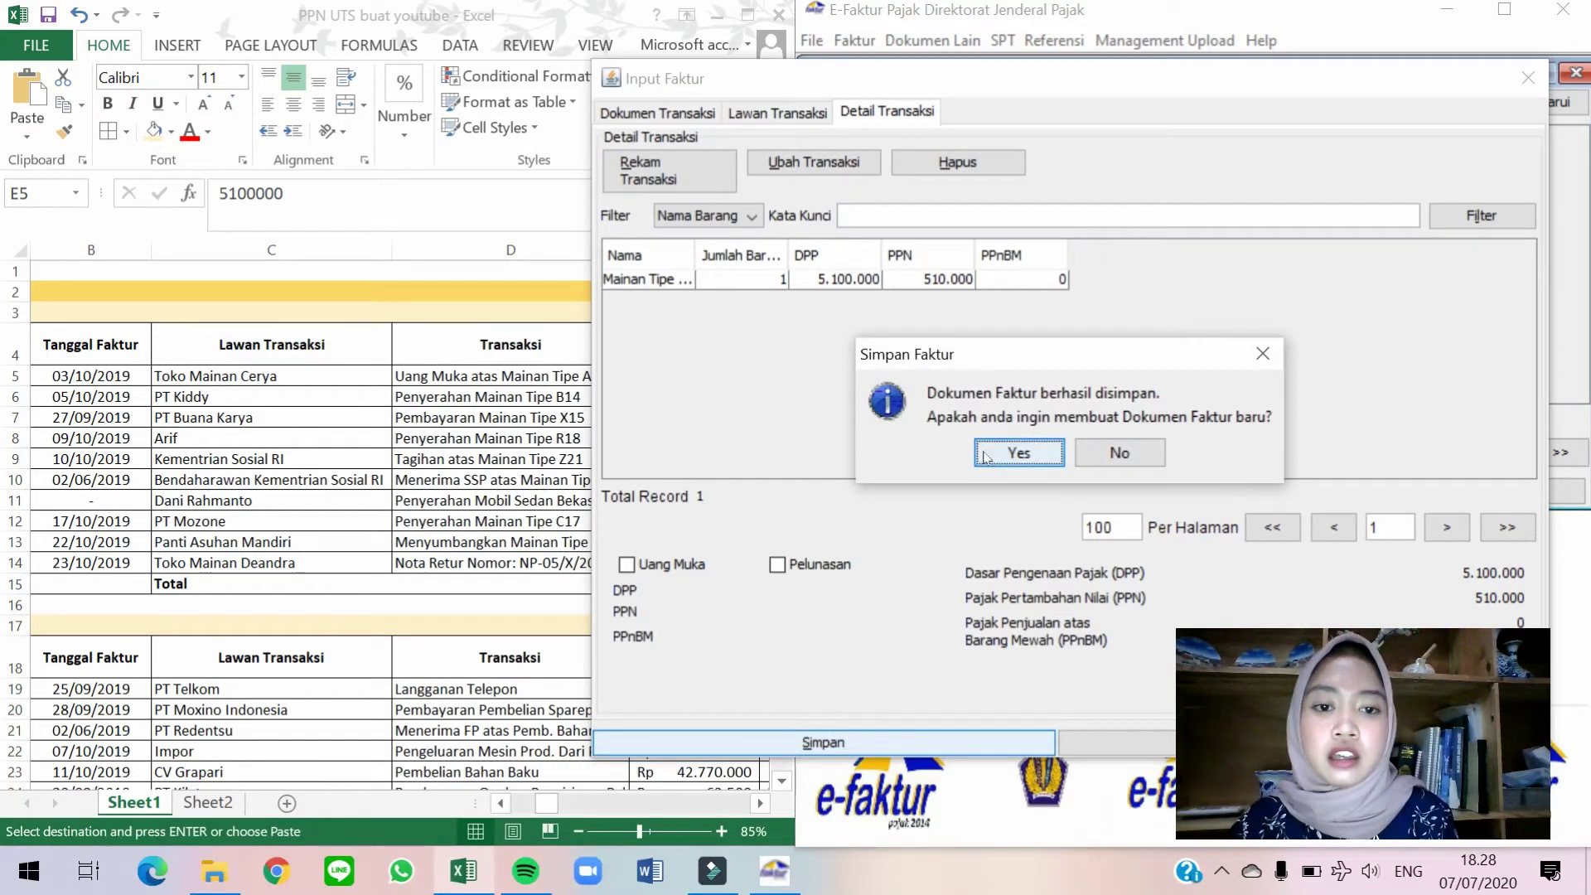
left_click(988, 457)
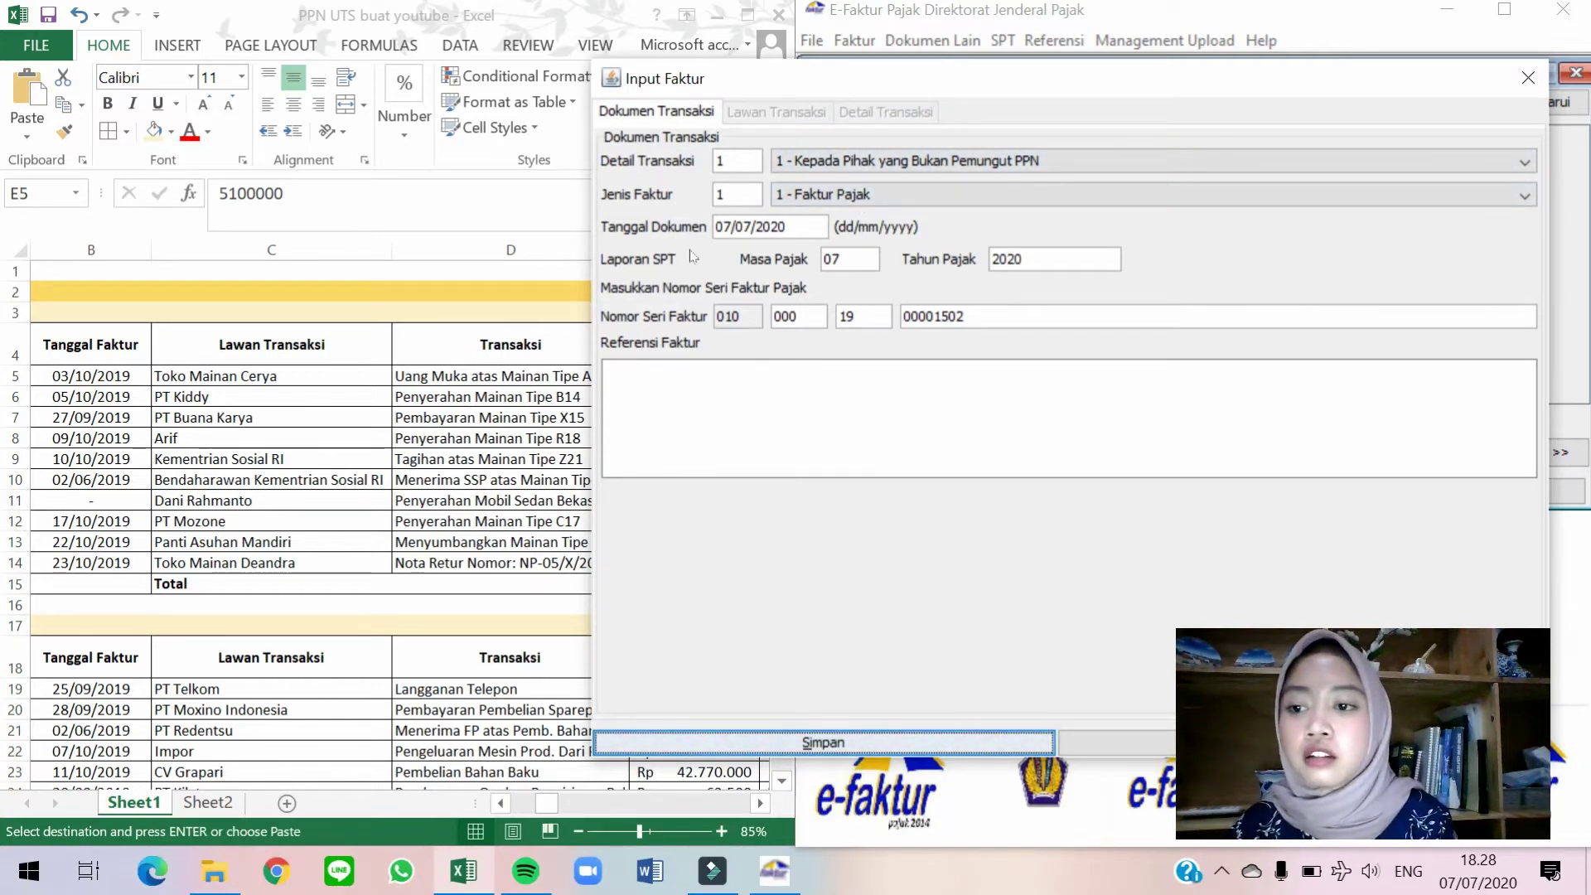
Set the document date to 05/10/2019, updating the tax period.
left_click(788, 226)
key("shift+Right")
key("shift+Right")
key("shift+Right")
key("shift+Right")
key("shift+Right")
key("shift+Right")
key("shift+Right")
key("shift+Right")
key("shift+Right")
key("shift+Right")
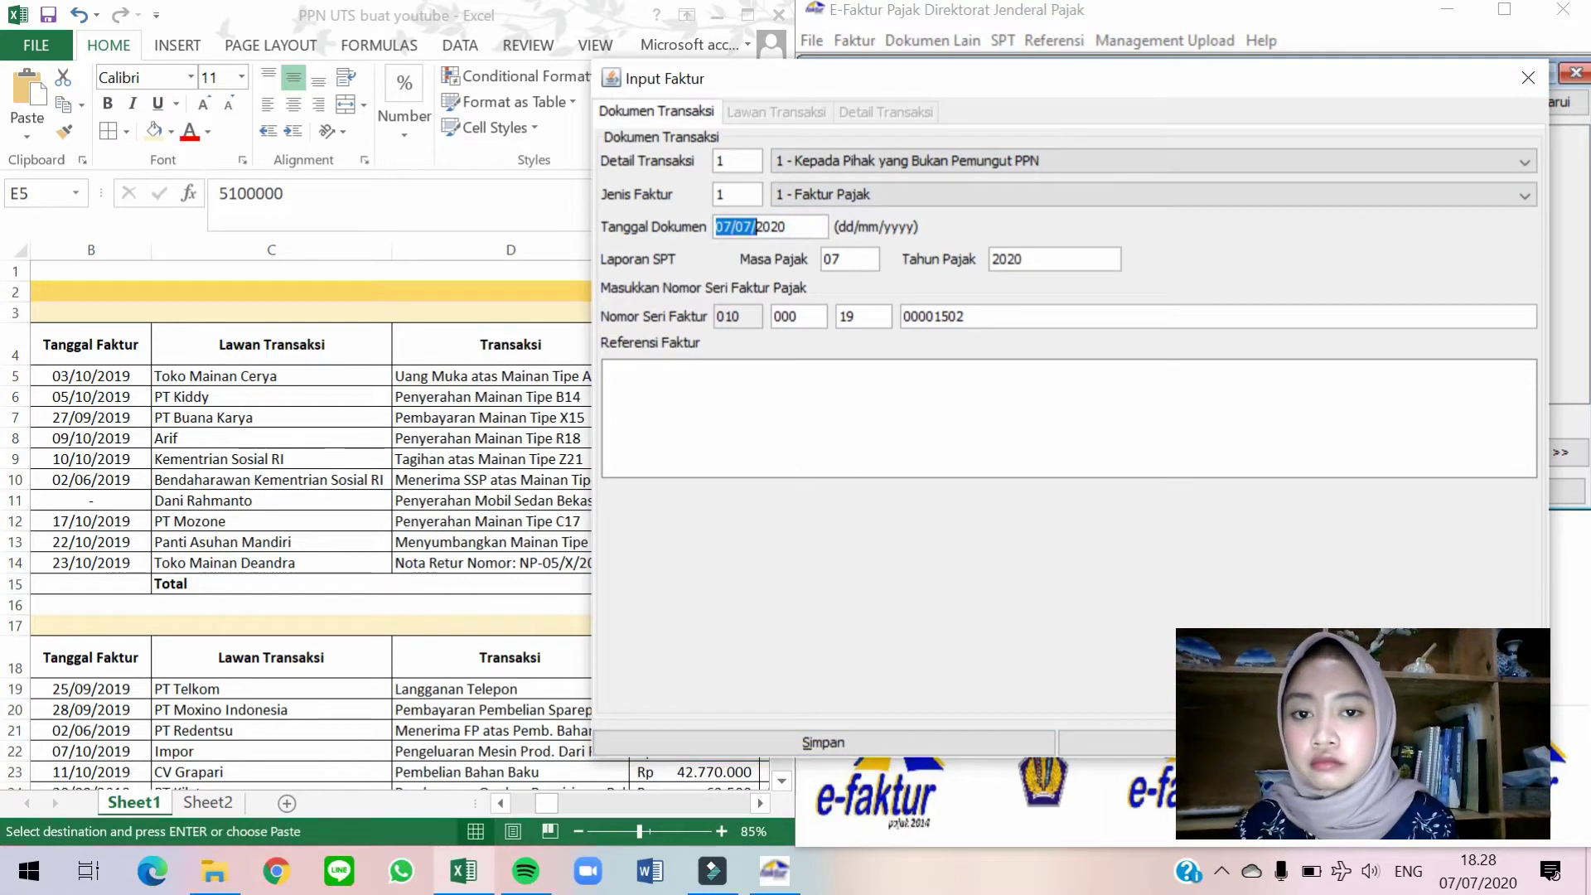
type("05/10/2019")
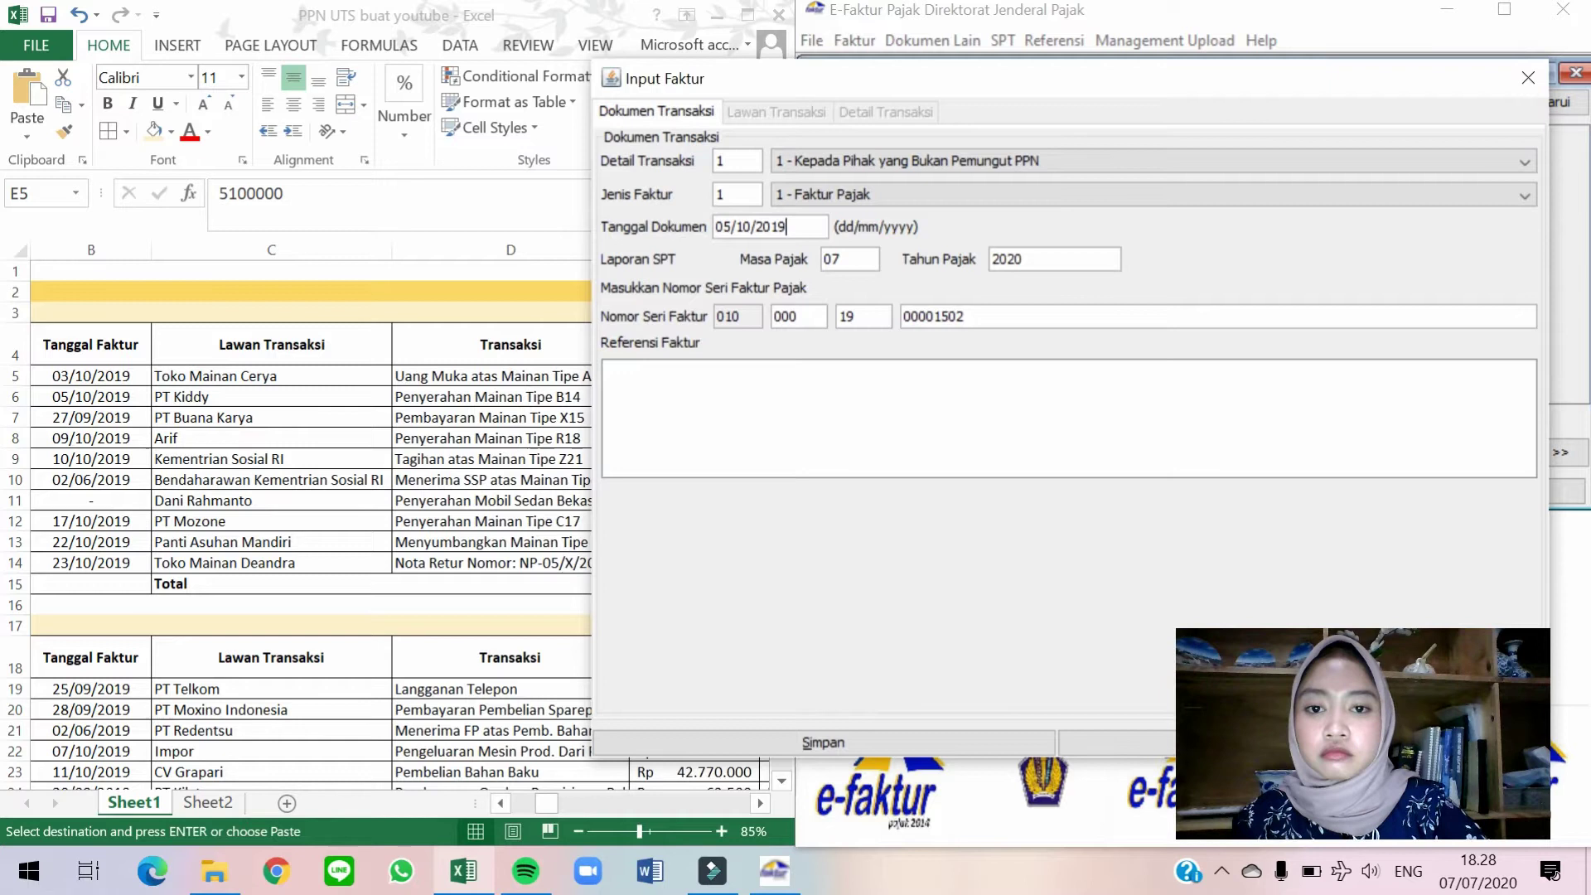
left_click(838, 259)
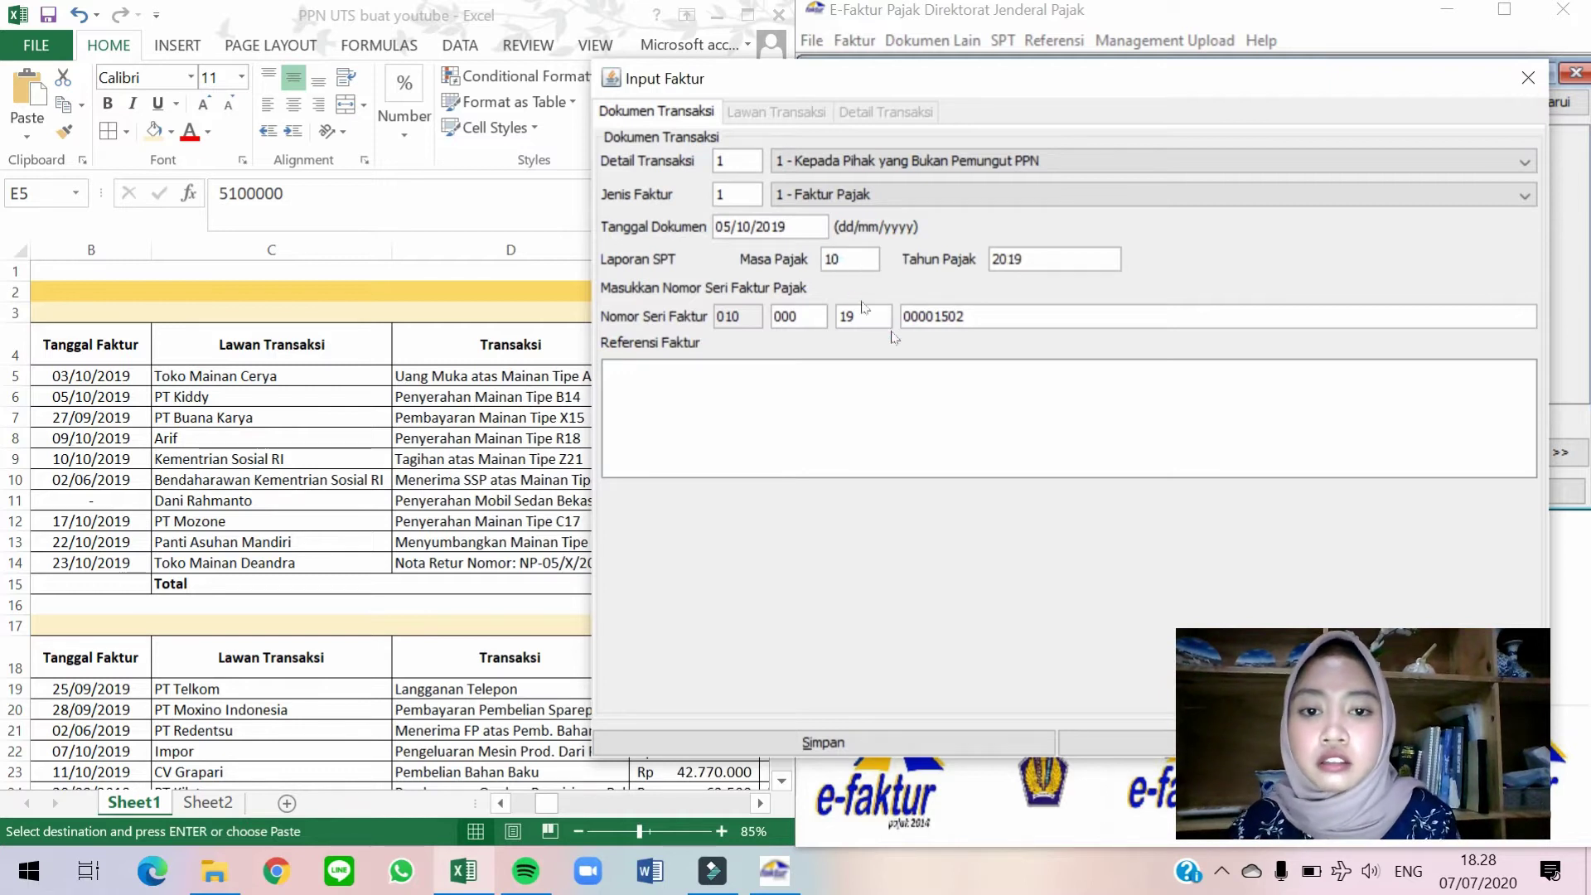
key("Return")
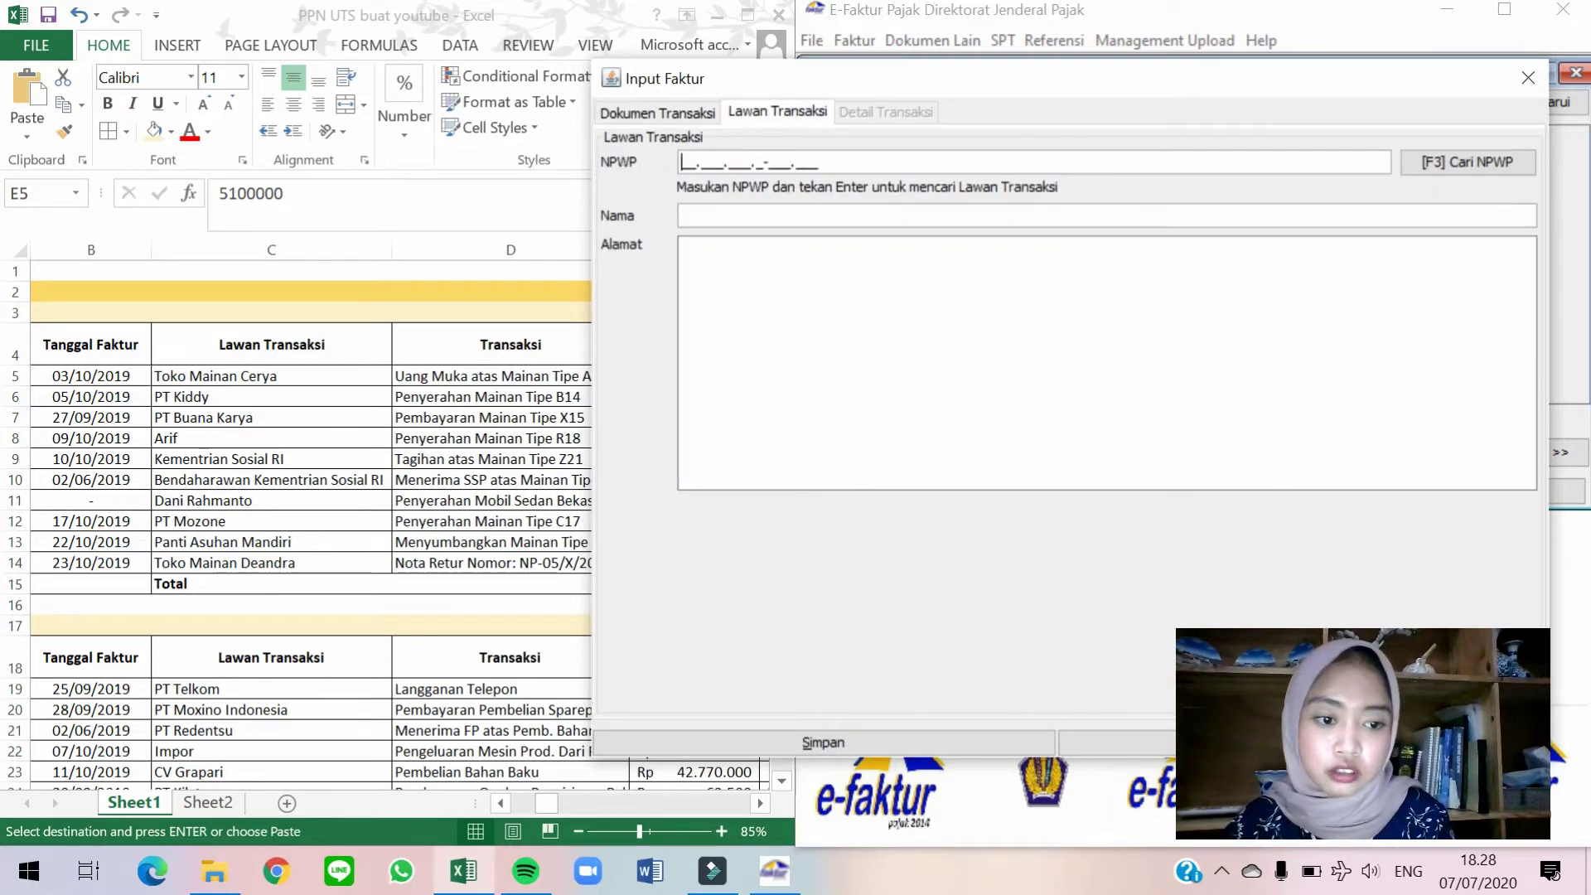
Choose PT Kiddy as the counterparty from the taxpayer lookup.
left_click(1415, 172)
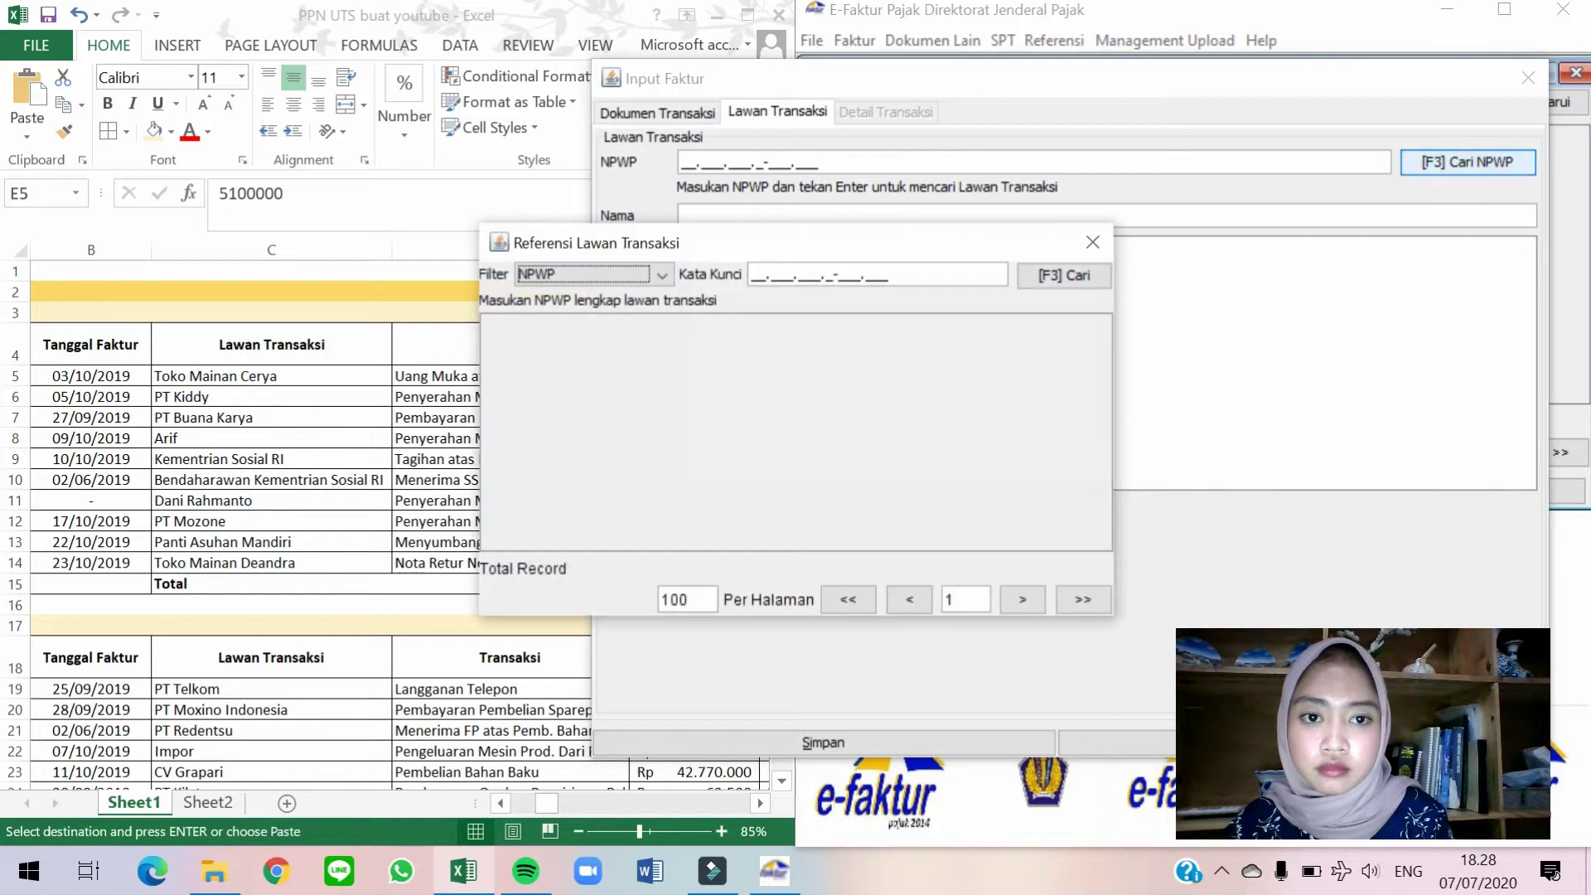
left_click(1046, 279)
double_click(622, 381)
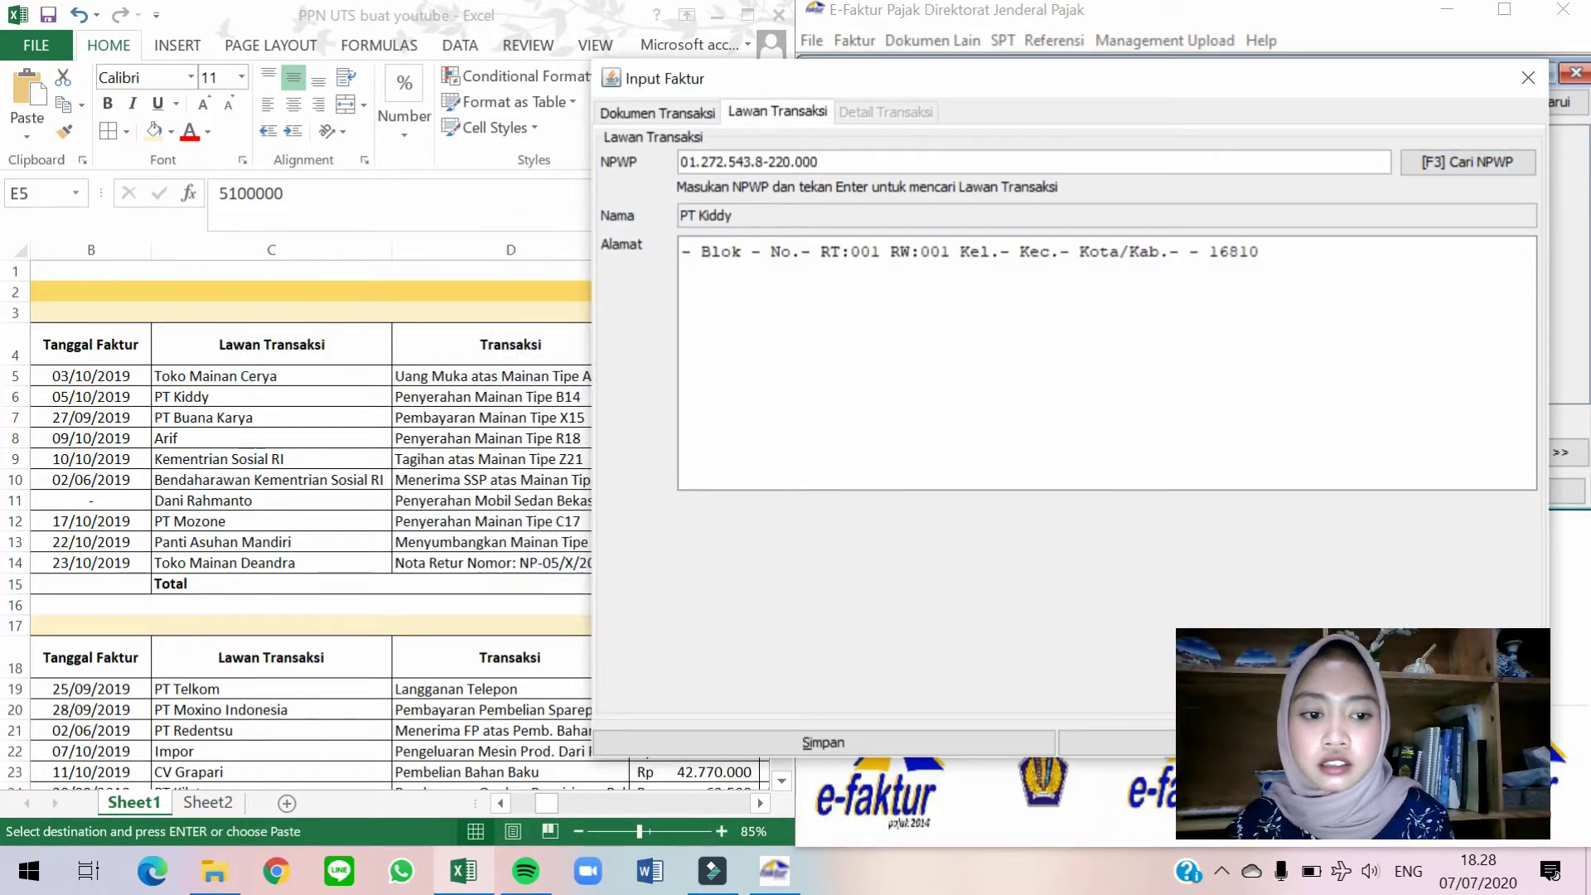
key("Return")
Add a goods line for Mainan Tipe B14.
left_click(665, 184)
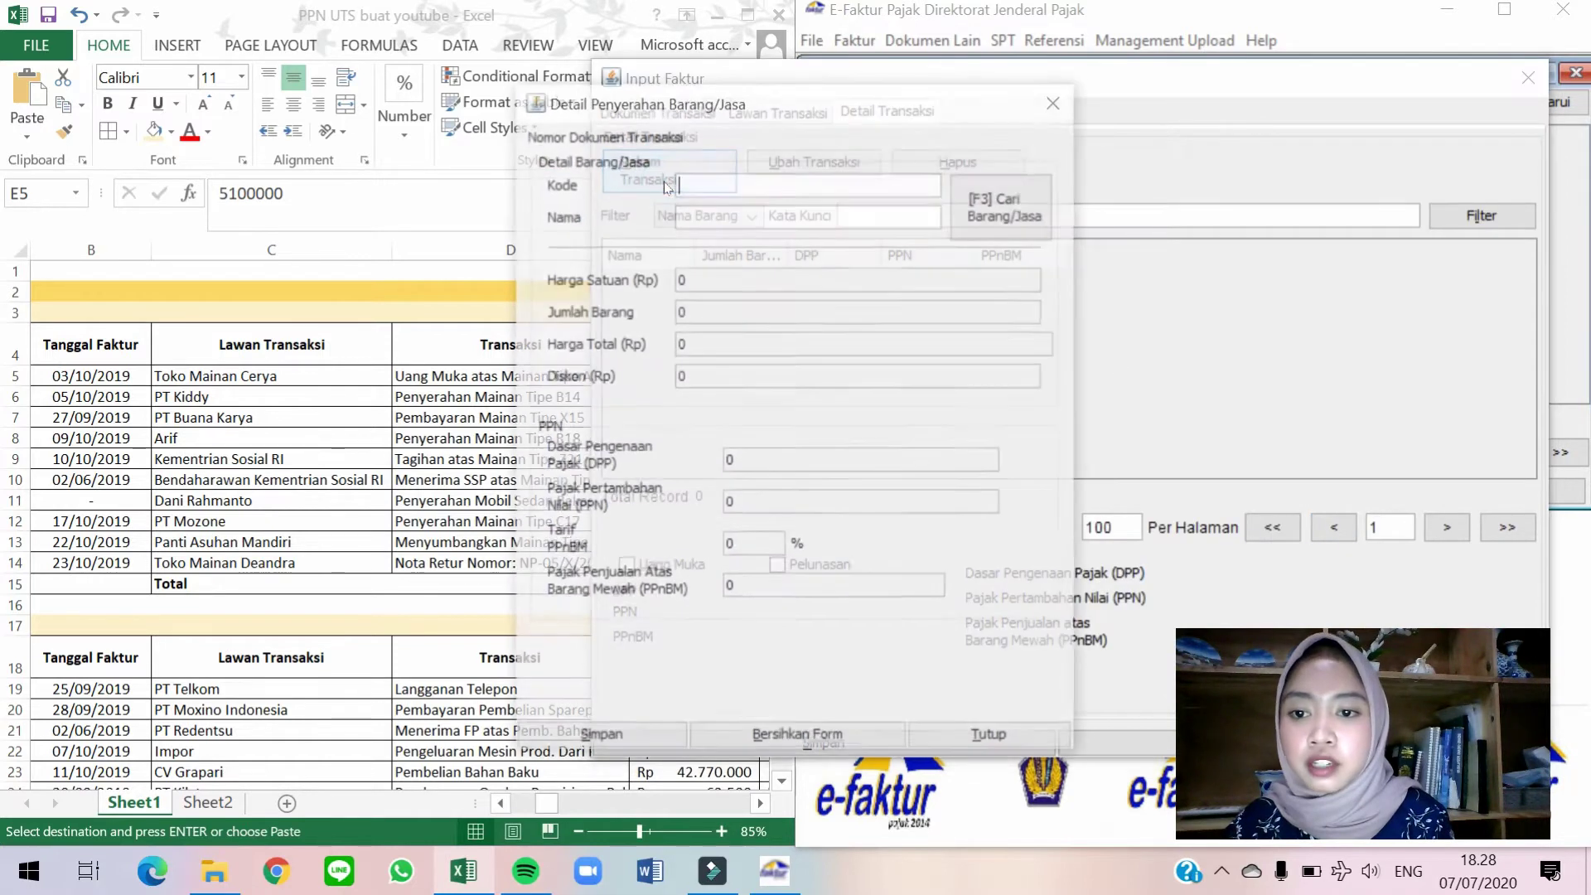
left_click_drag(715, 98, 906, 134)
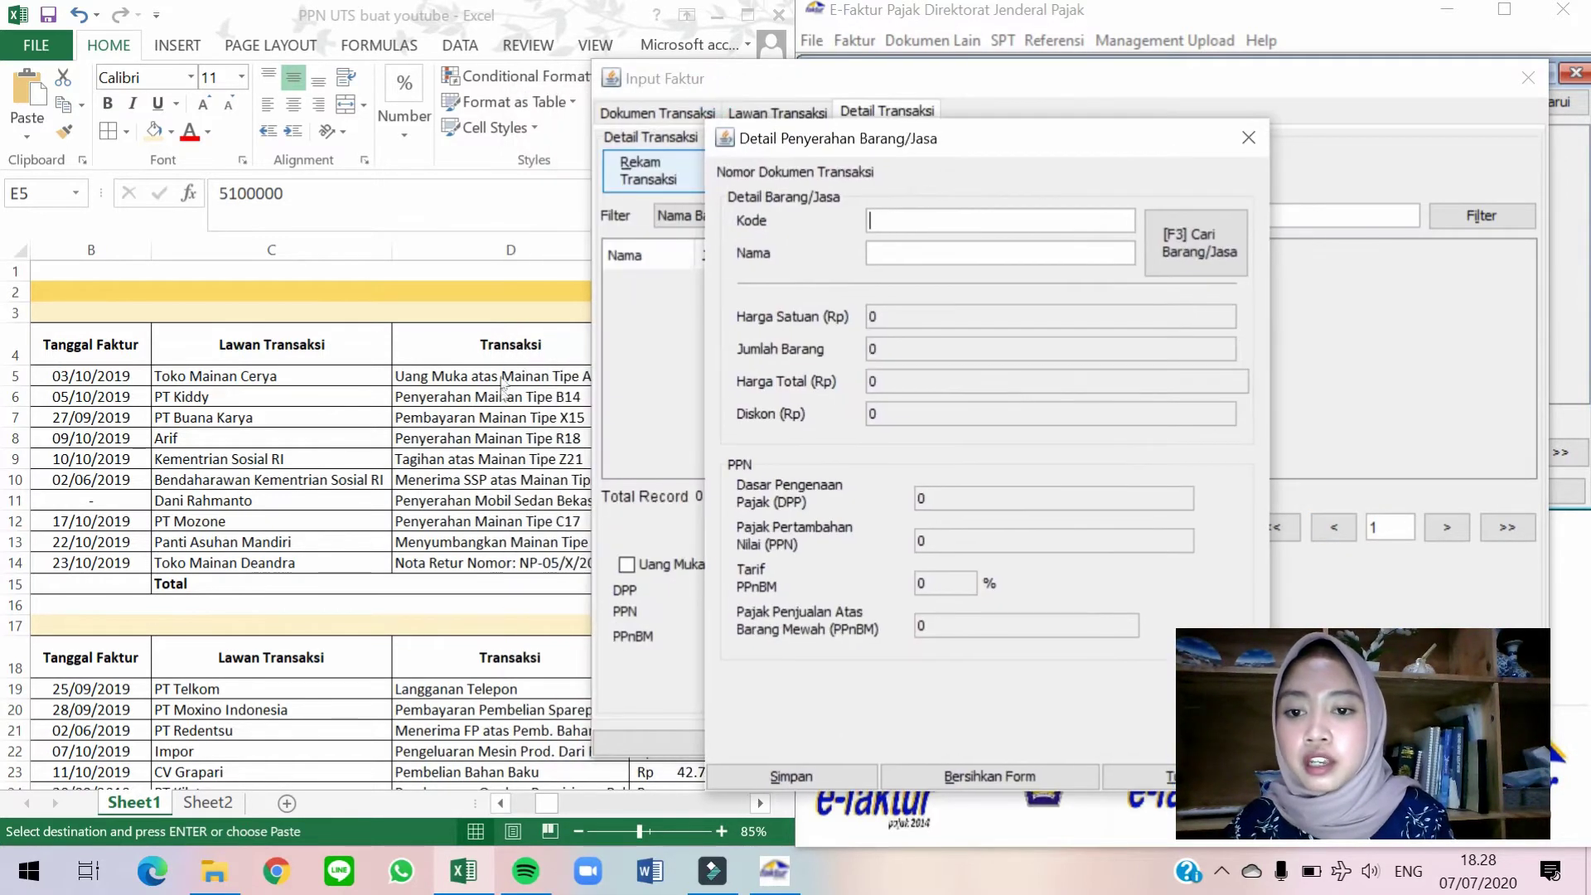
left_click(1177, 264)
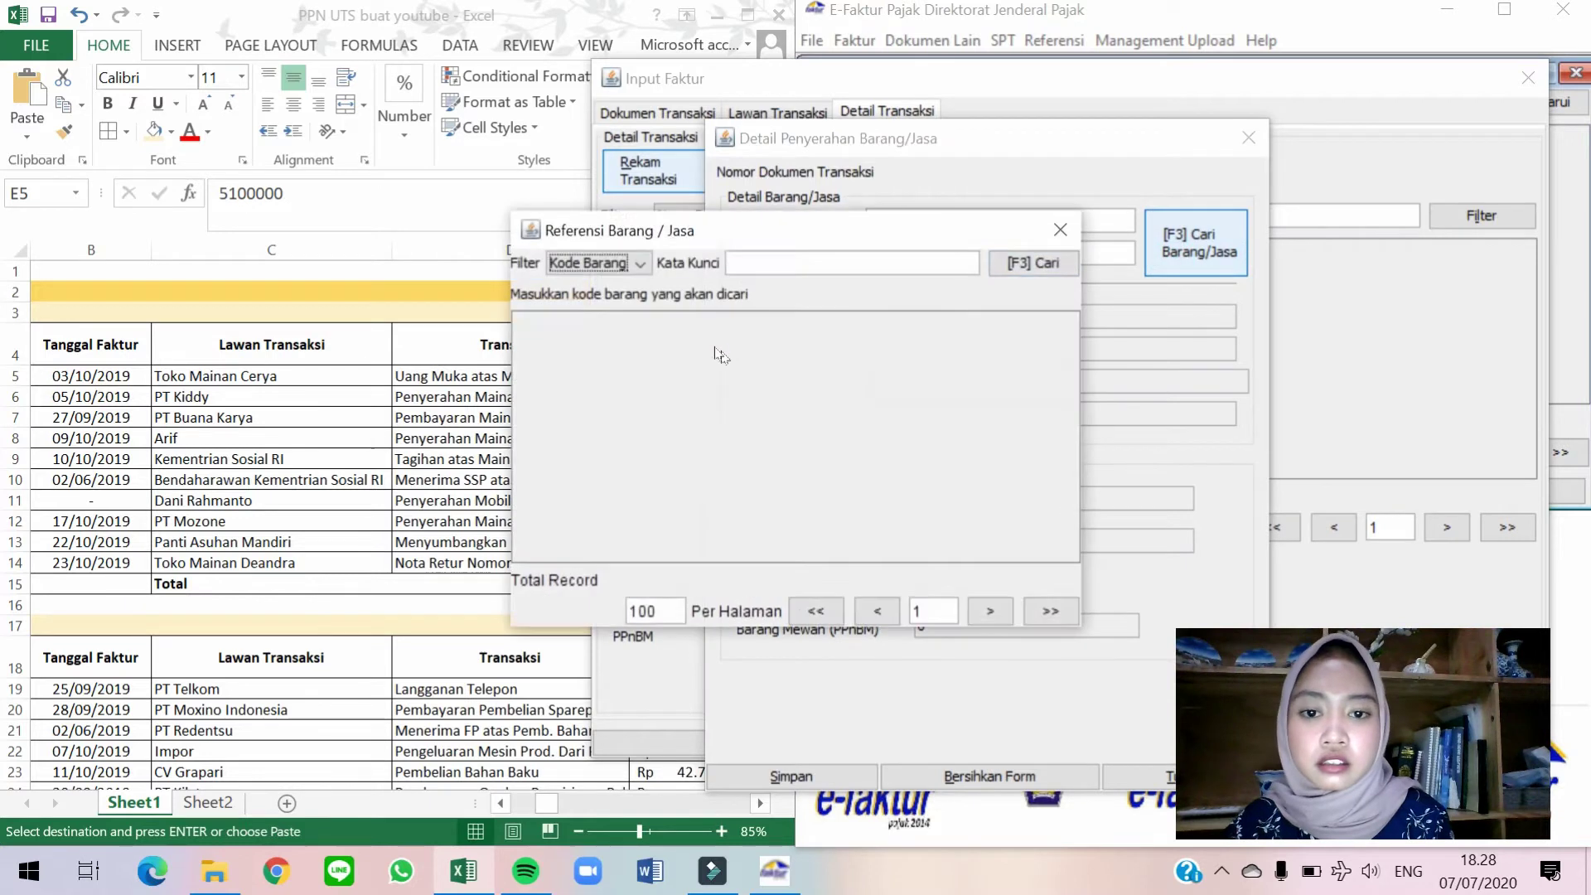
left_click(1027, 263)
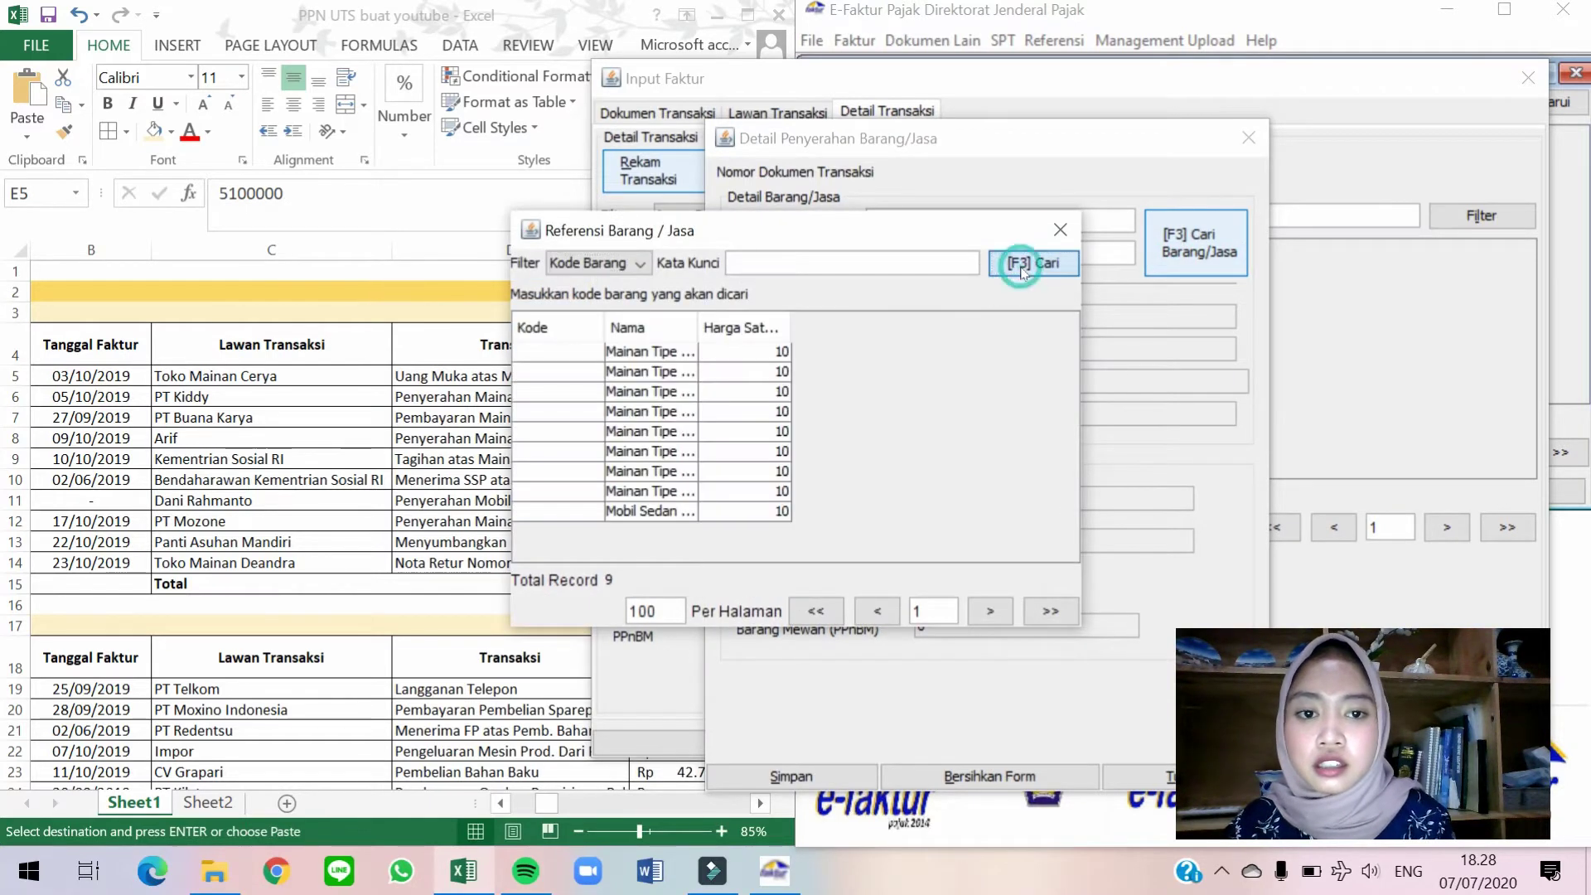
double_click(672, 375)
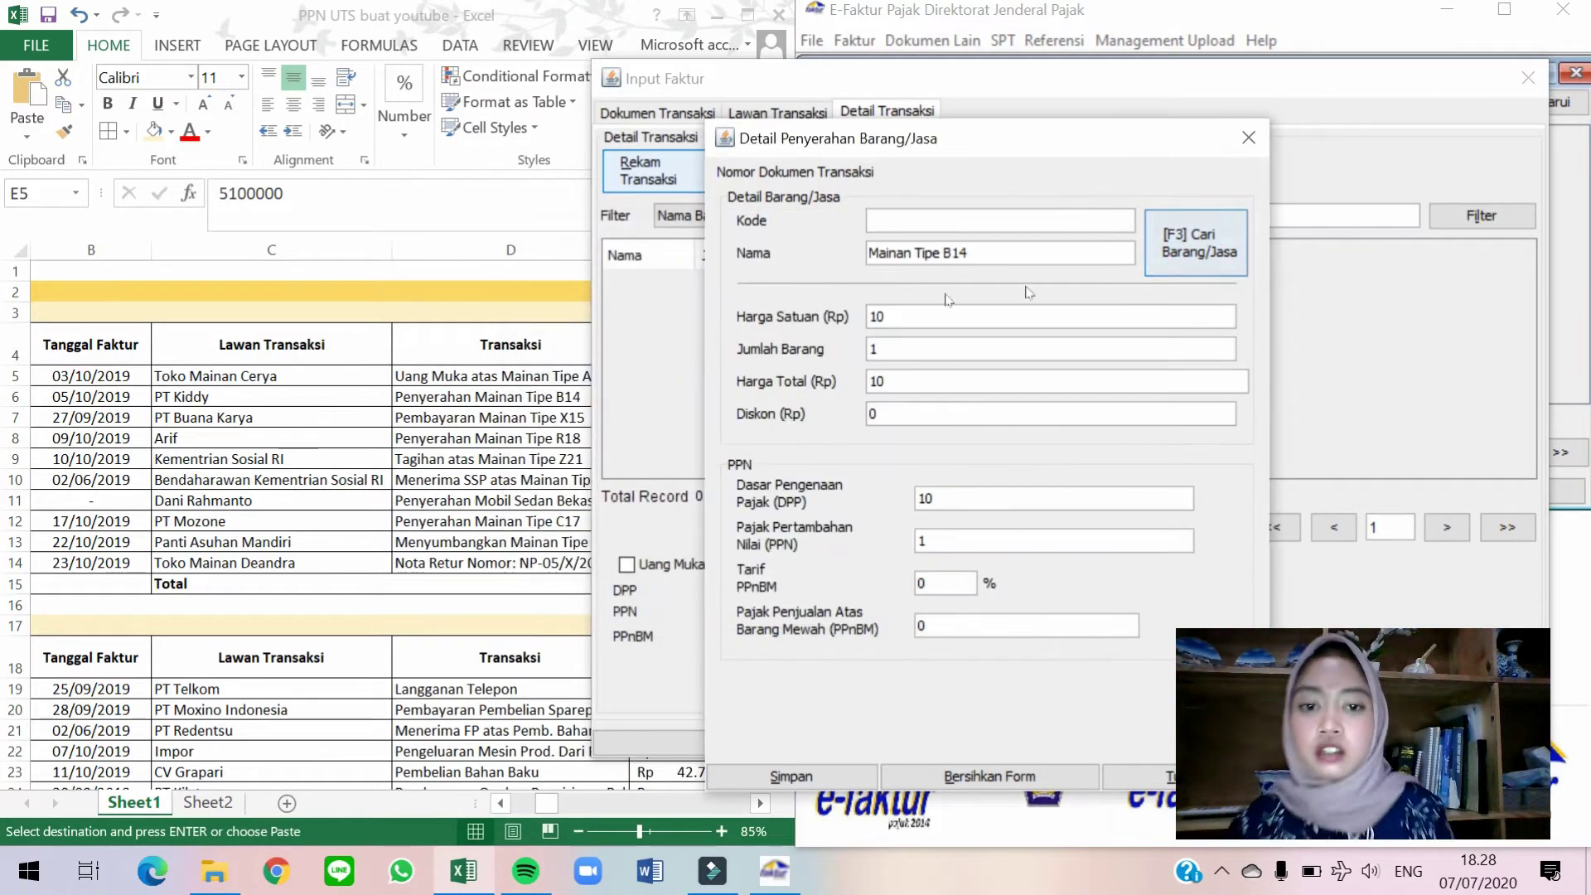
Set the unit price to 55.500.000 after checking the DPP in the spreadsheet.
left_click(361, 457)
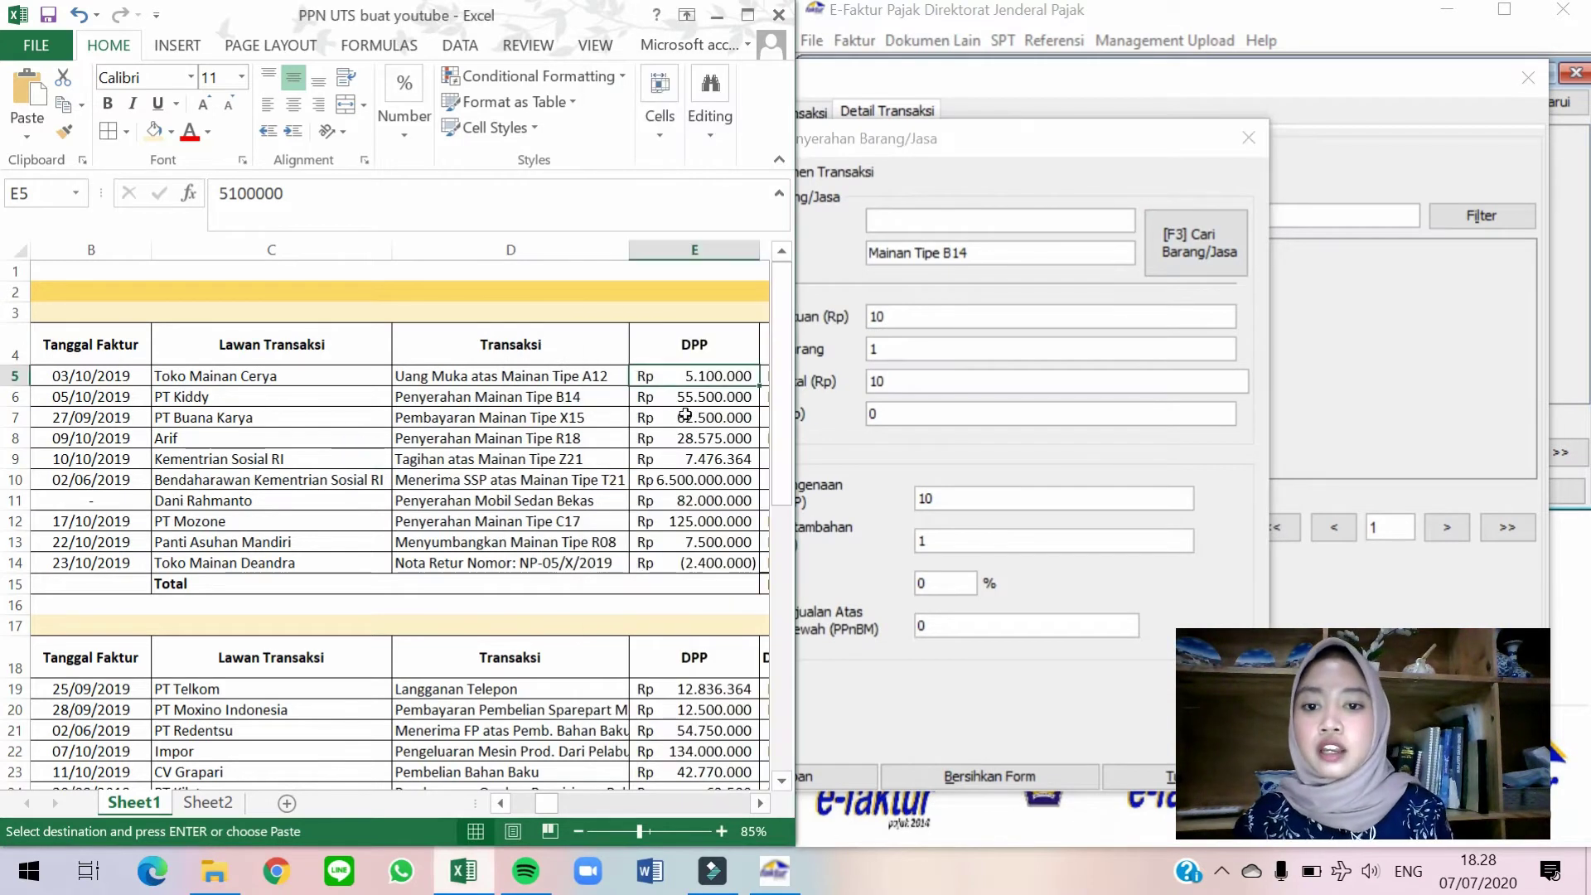
left_click(968, 317)
double_click(878, 316)
type("55.500.")
type("0000")
key("Tab")
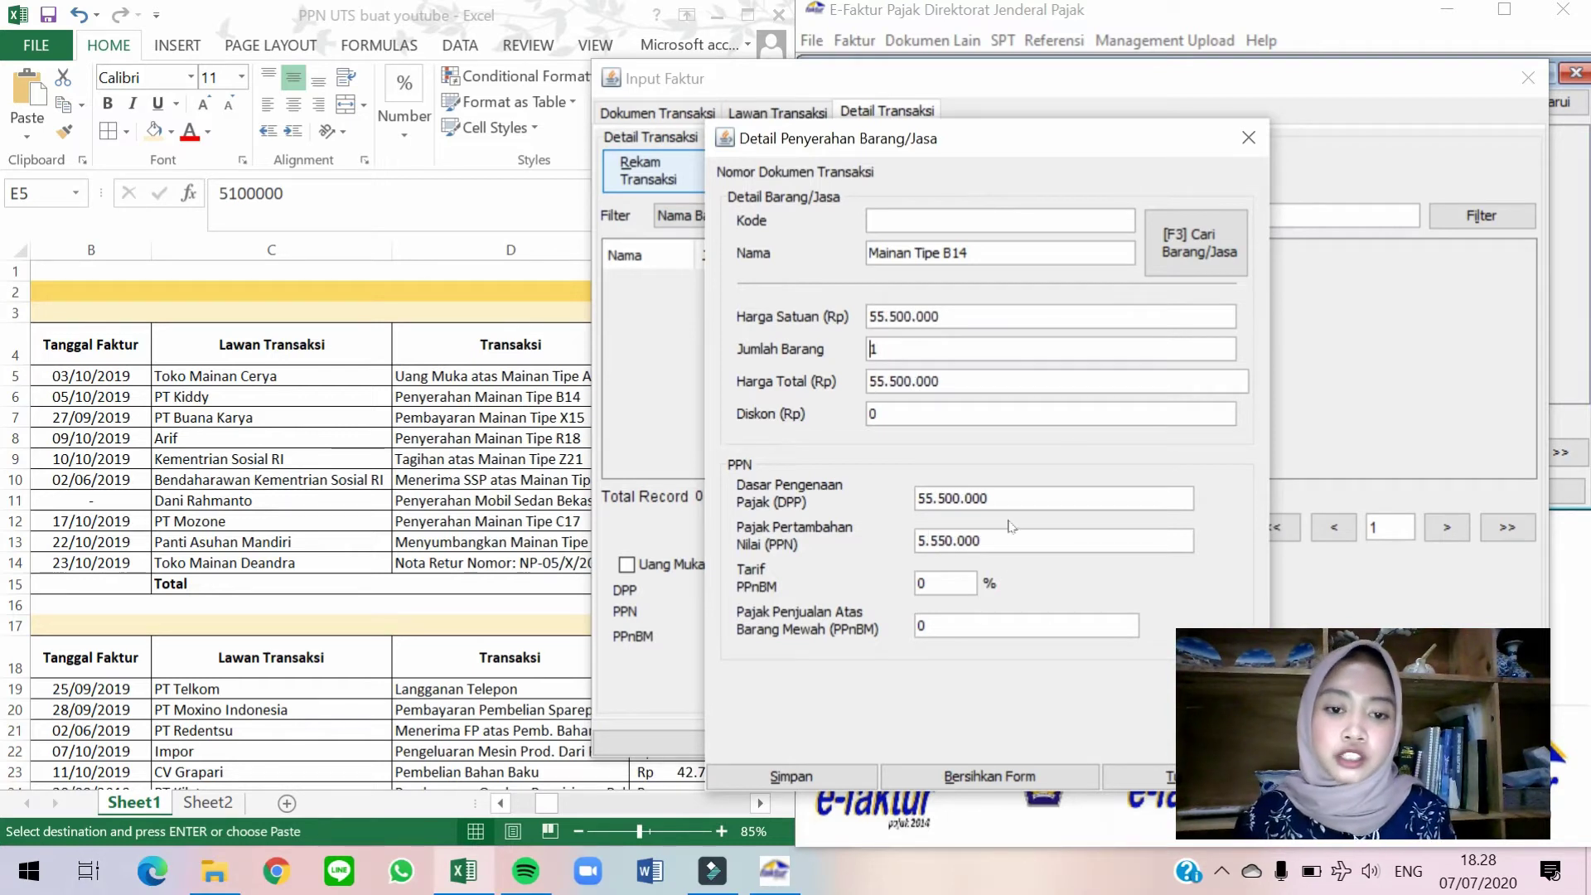
Save the goods line and the invoice, then start a new invoice.
left_click(802, 773)
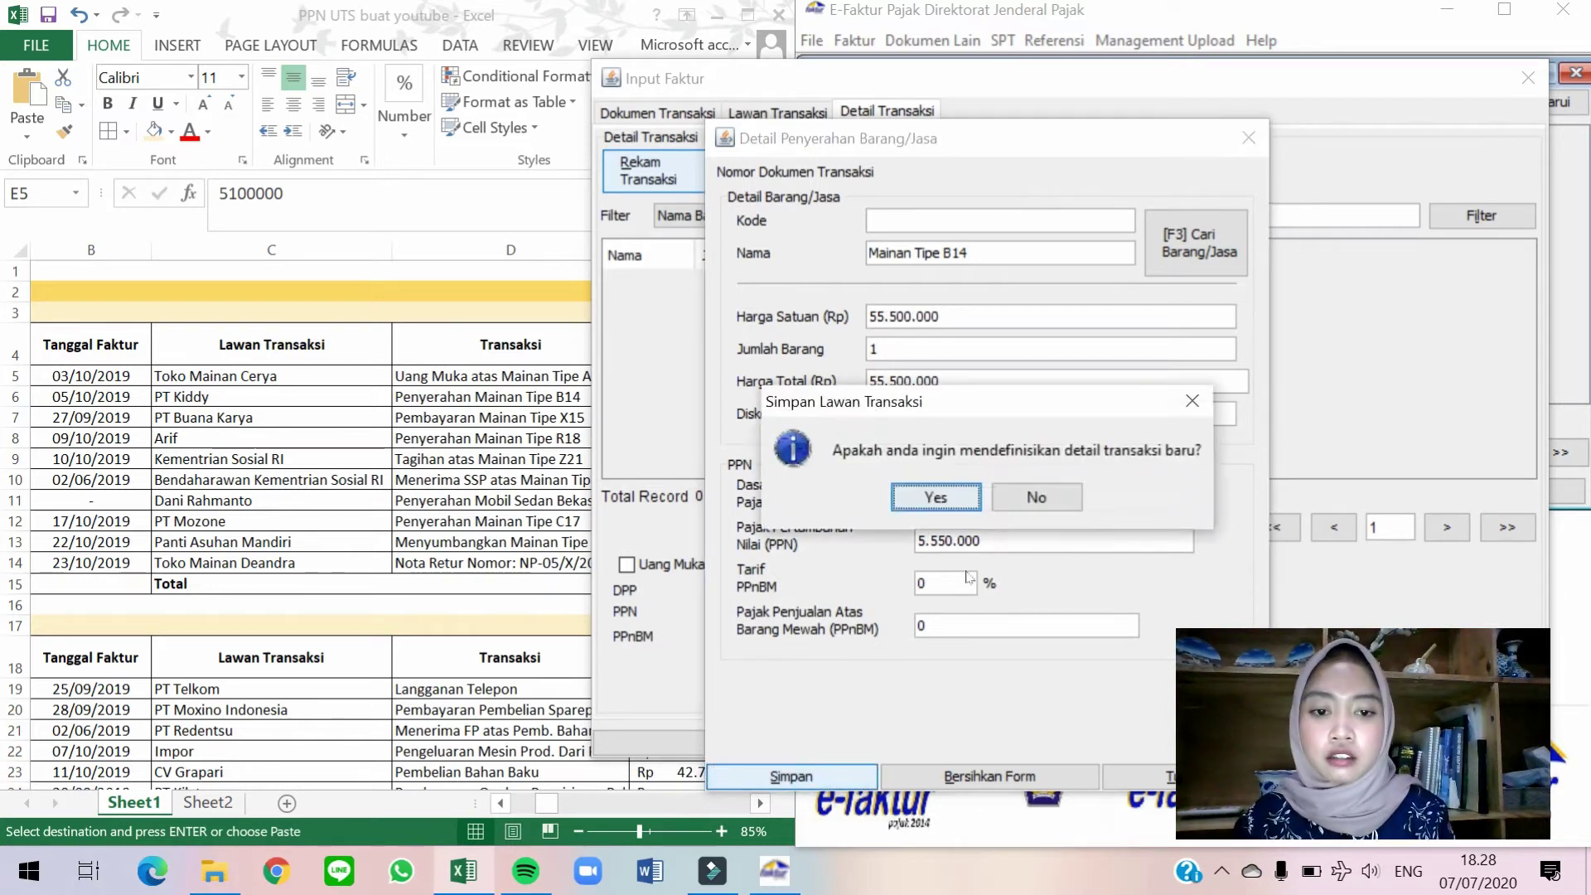
left_click(962, 507)
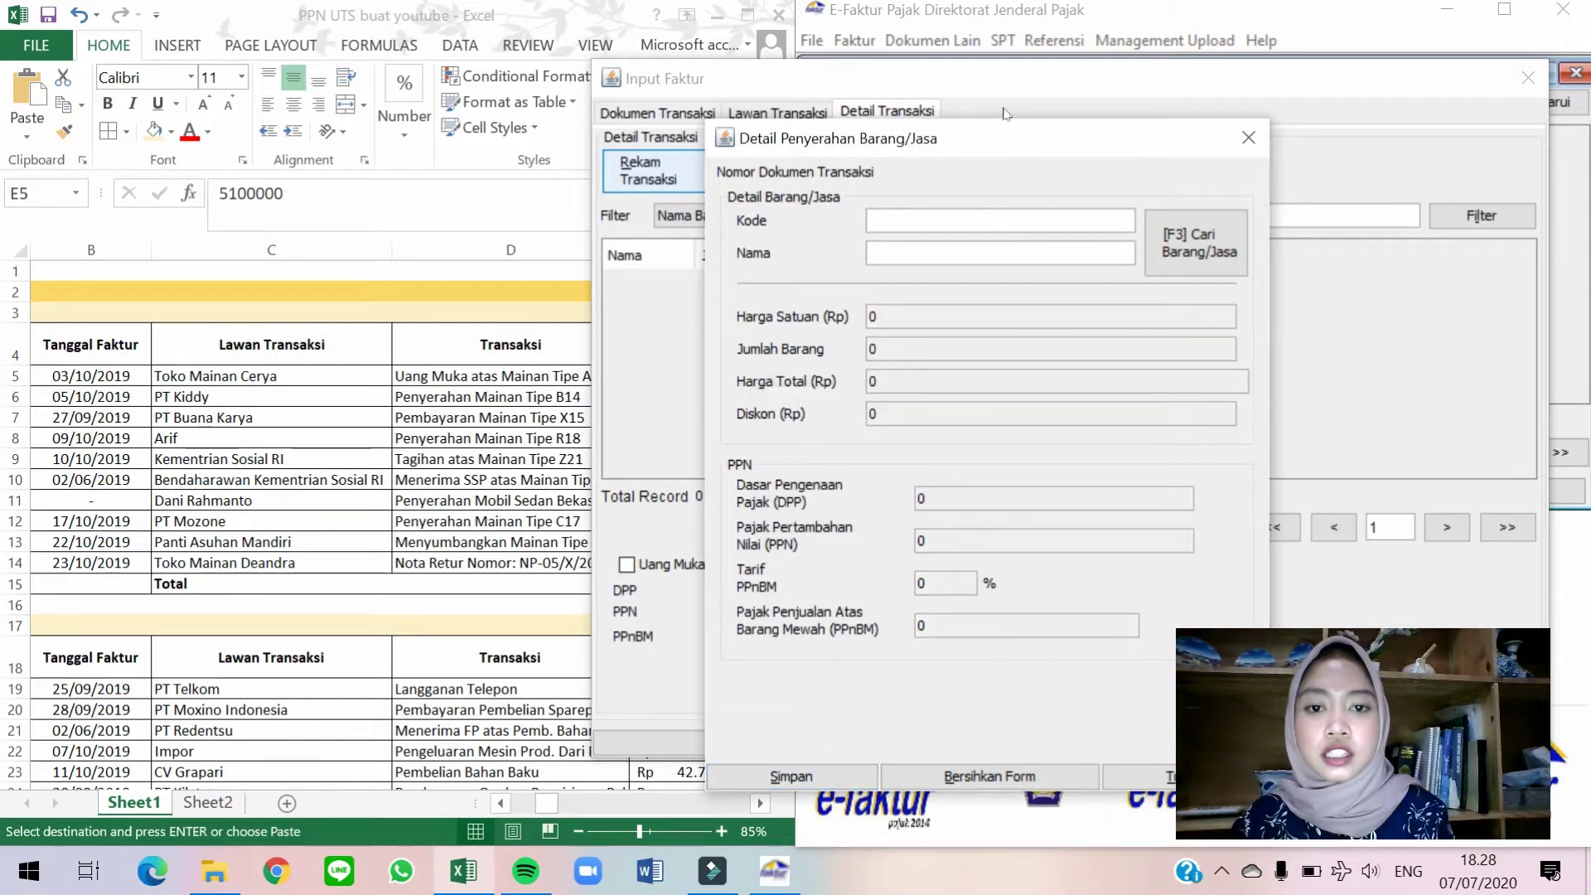
left_click(1248, 139)
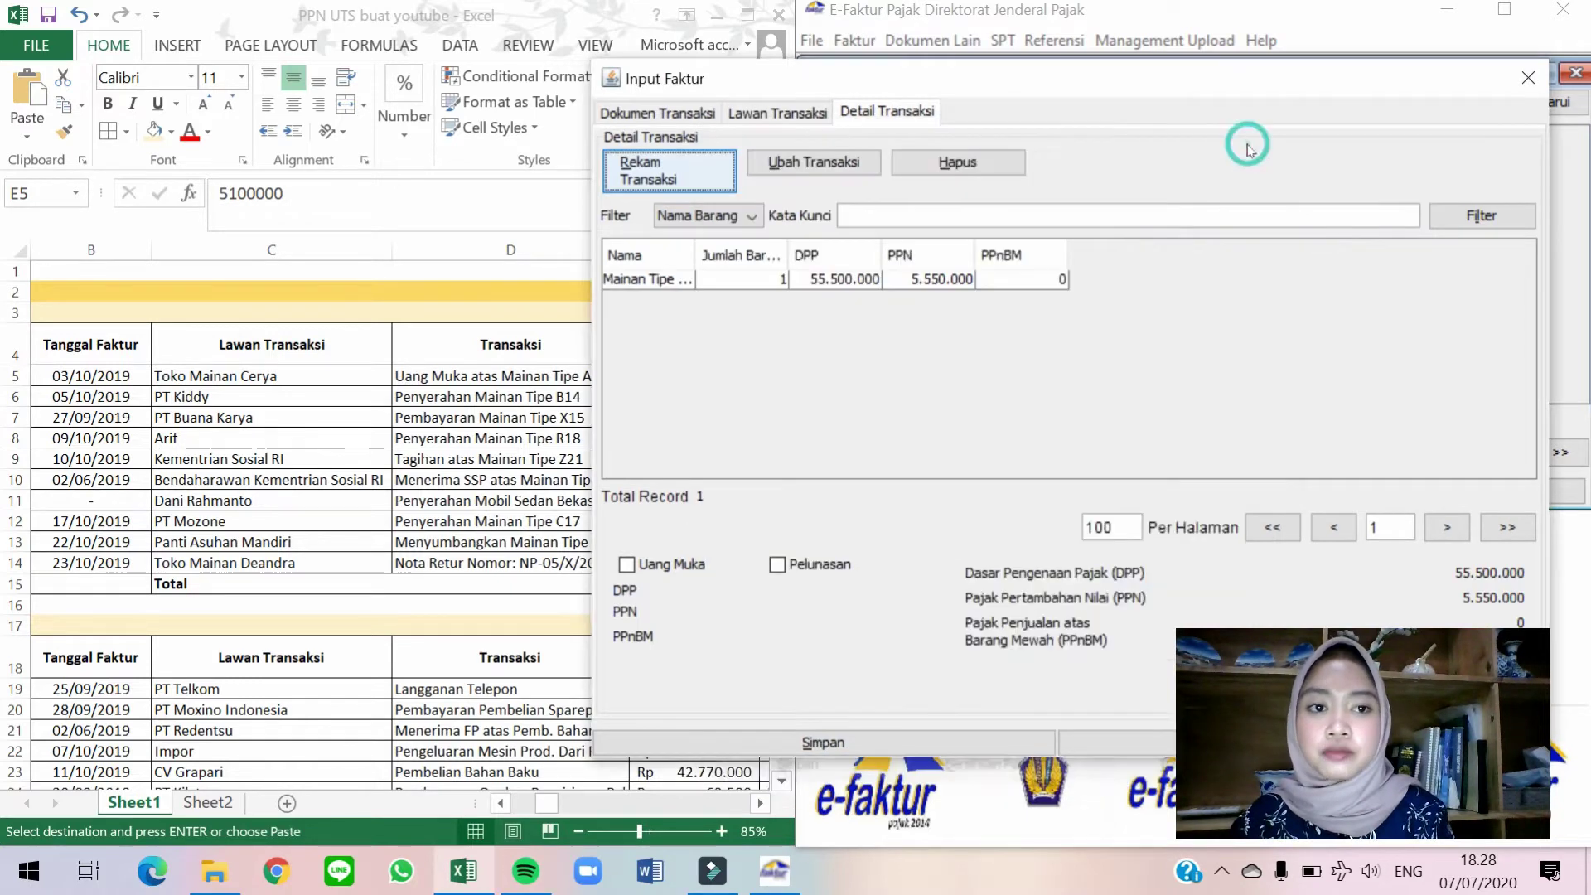
left_click(811, 743)
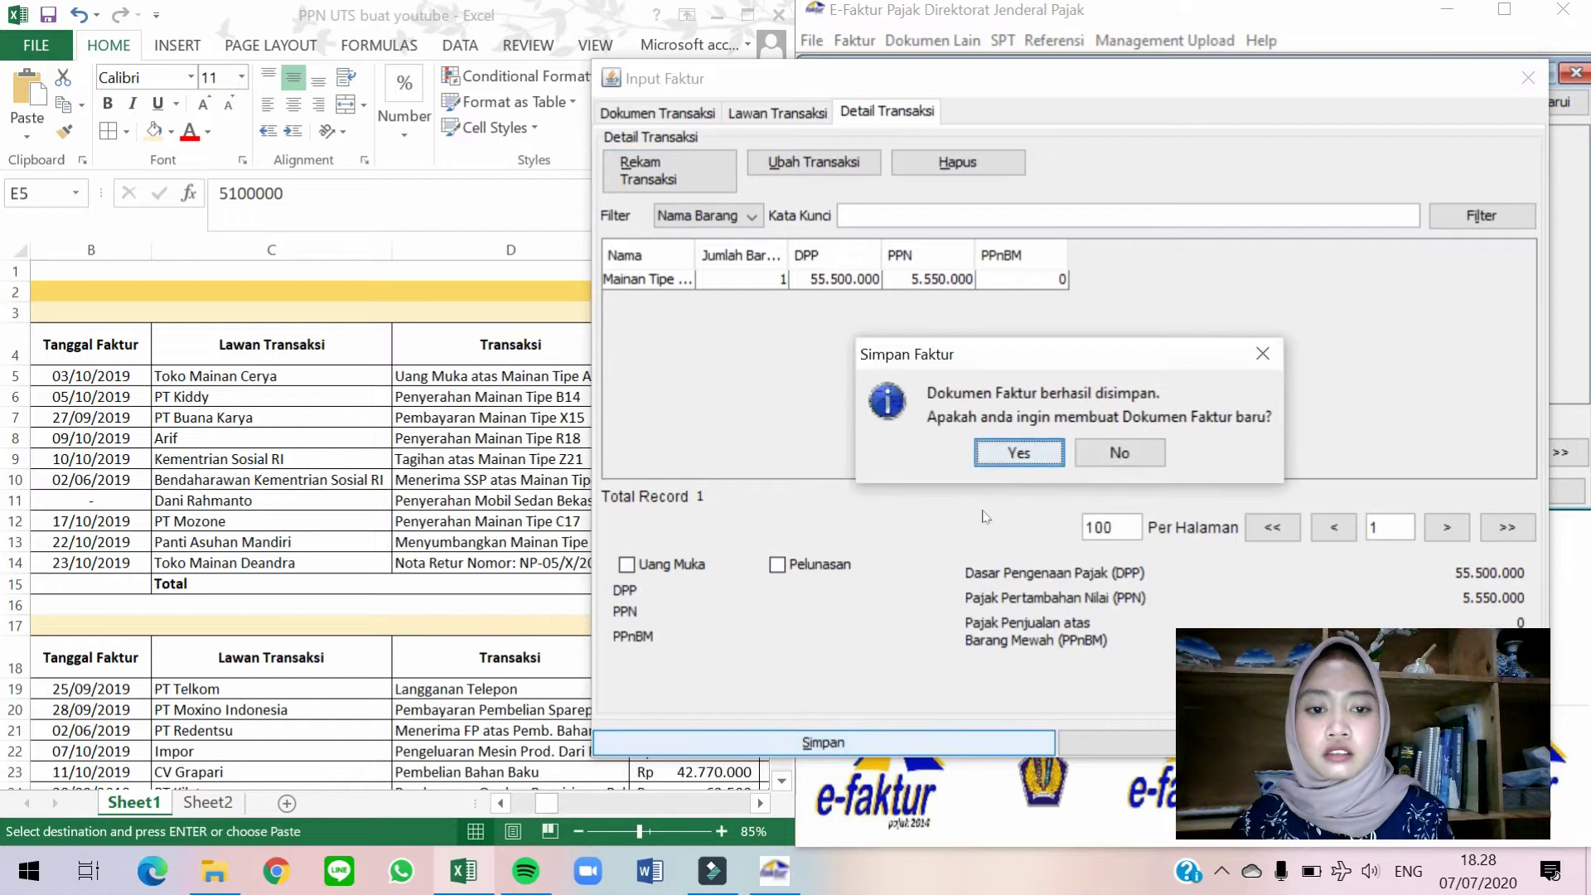
left_click(999, 452)
left_click_drag(838, 93, 959, 76)
Change the document date to 27/09/2019 so the tax period becomes 09/2019.
left_click(433, 417)
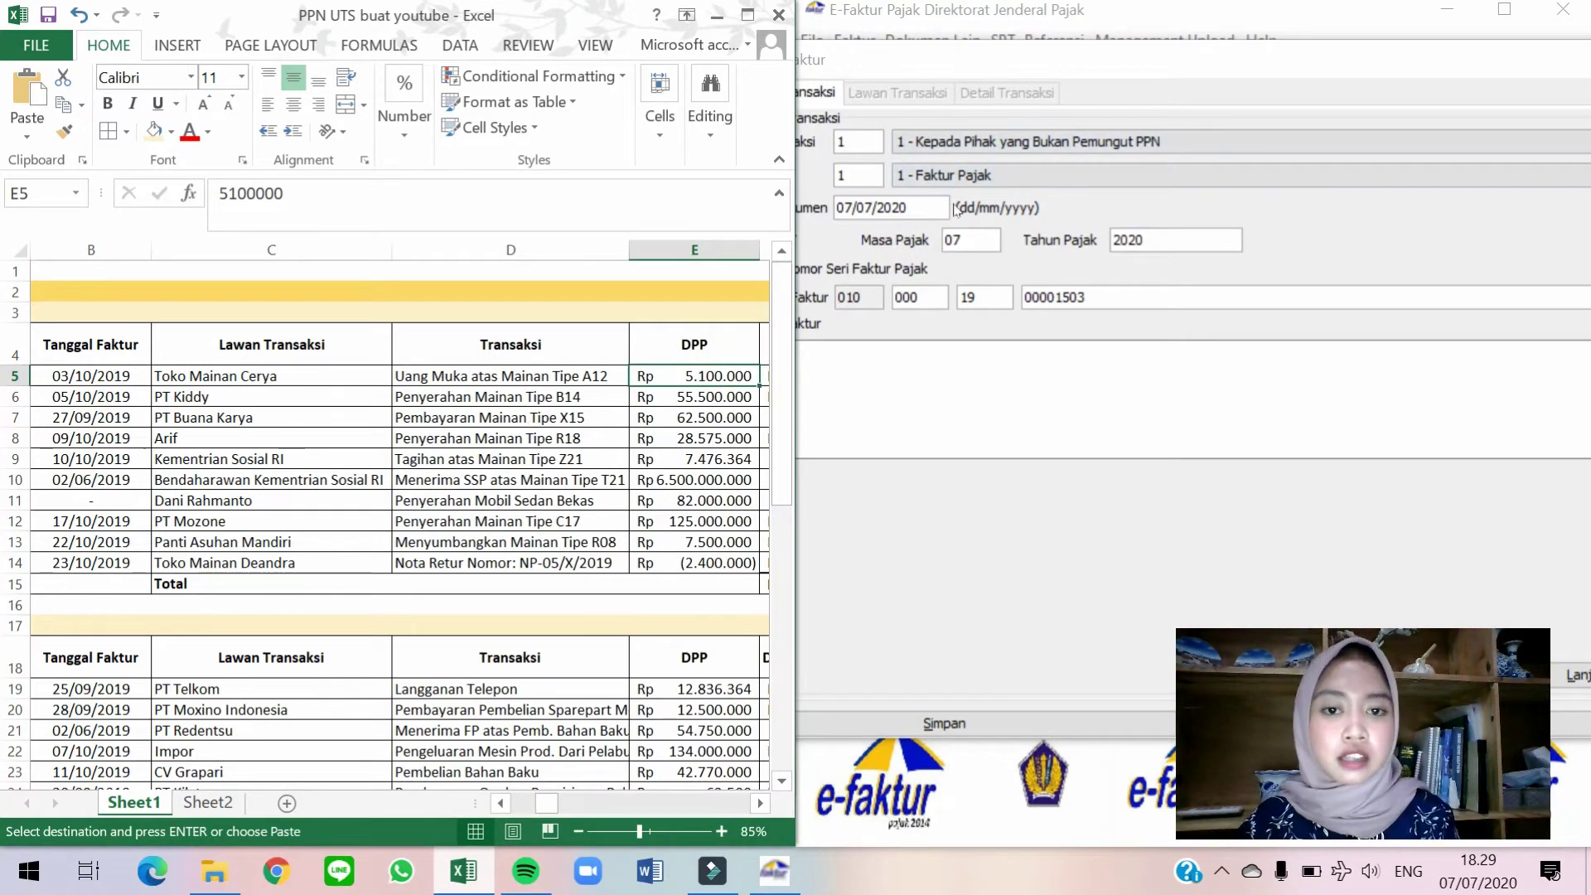
left_click(1008, 182)
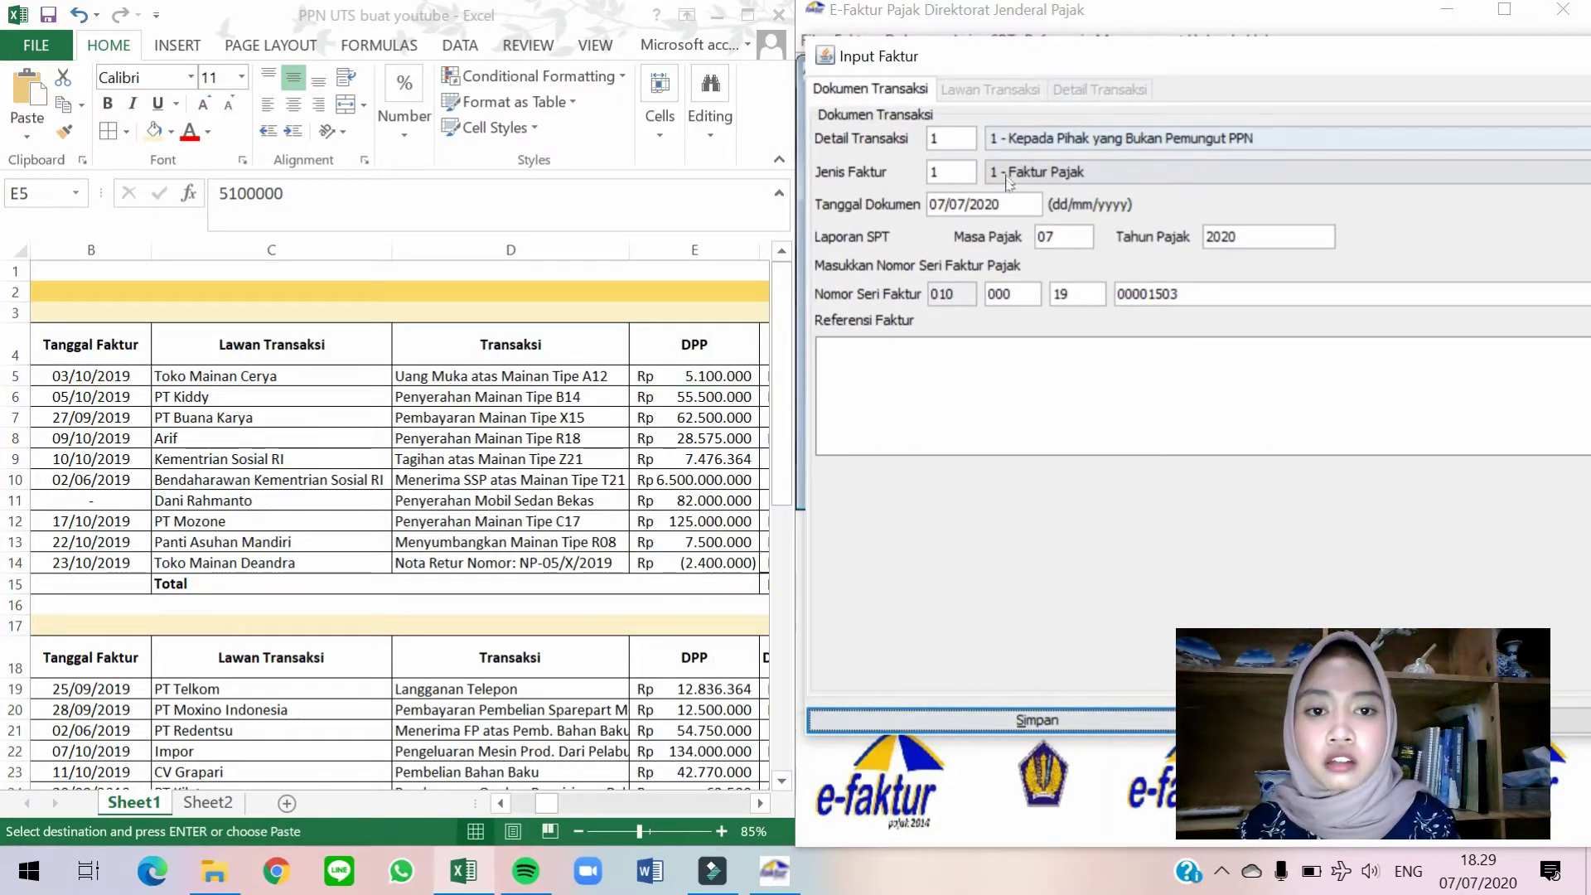
left_click_drag(929, 204, 1002, 205)
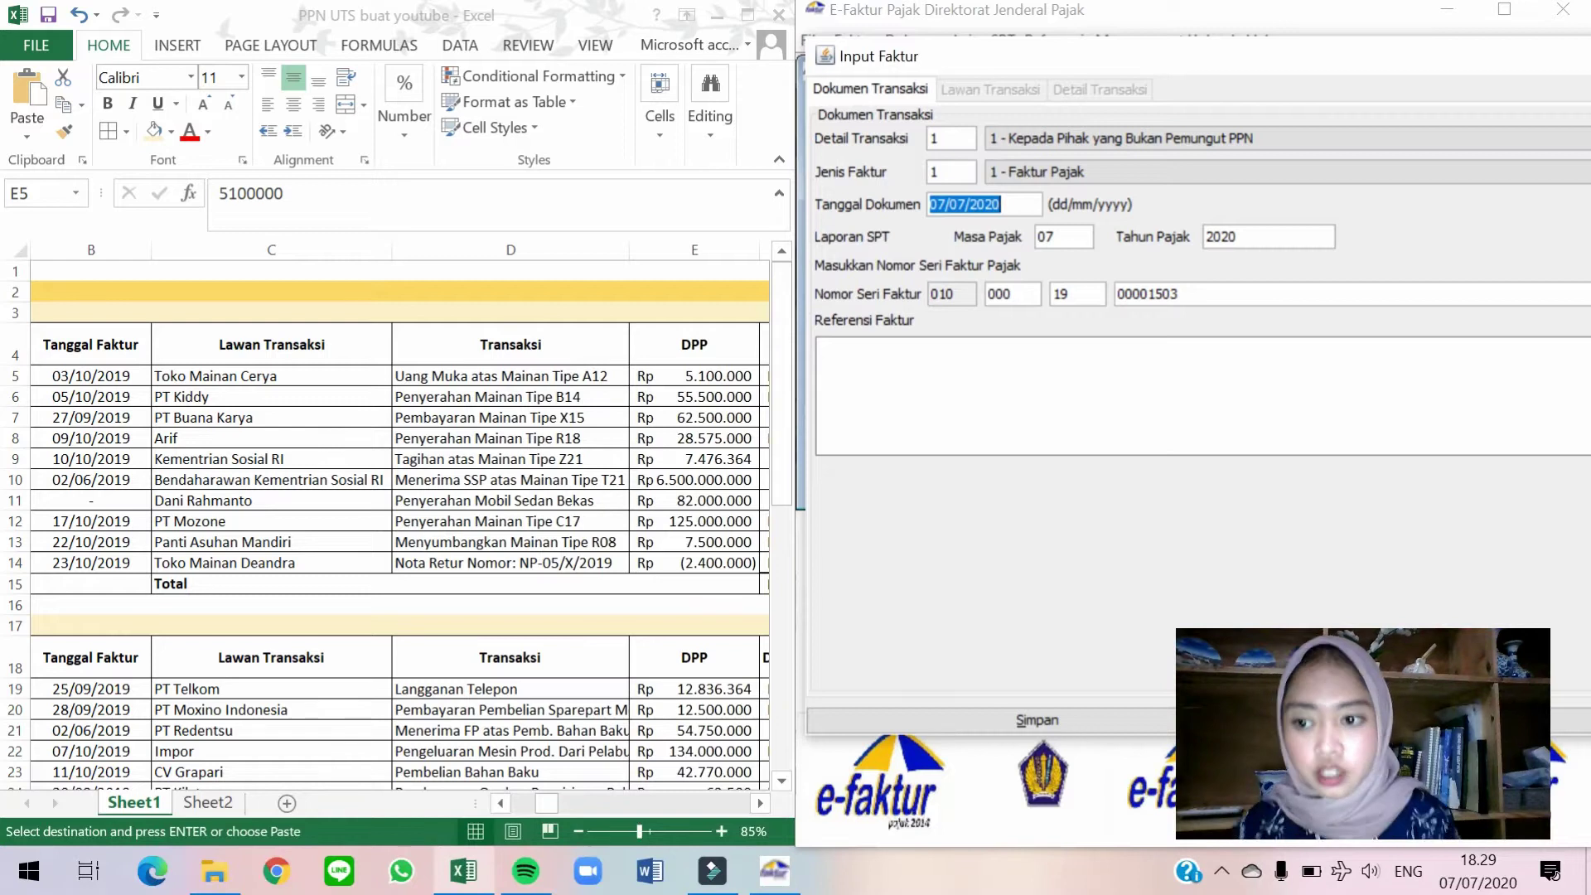
type("27")
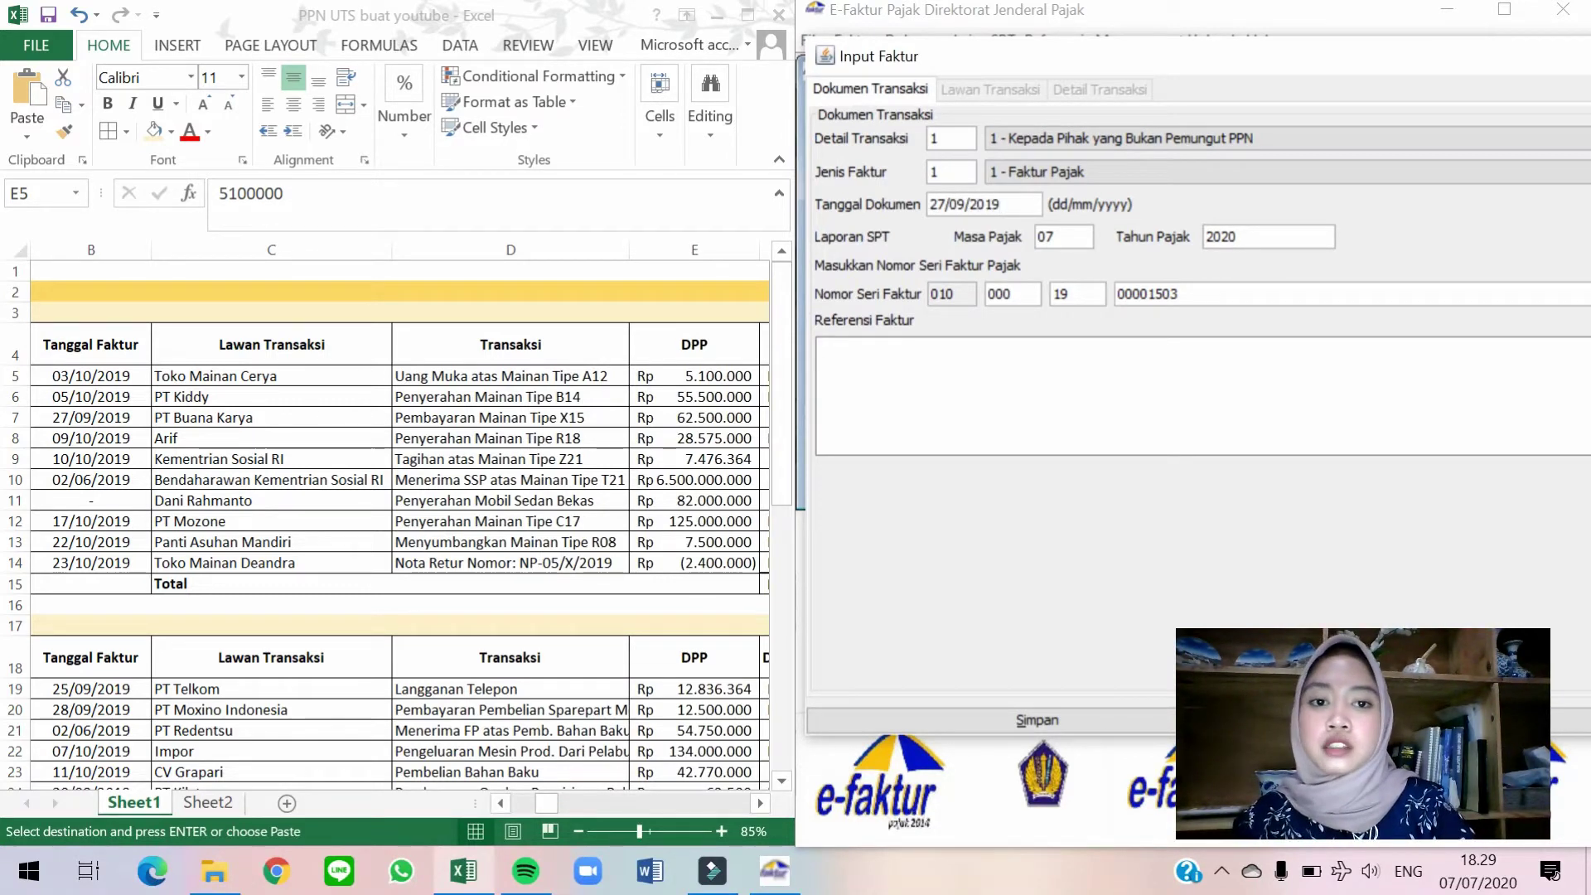
left_click(1044, 238)
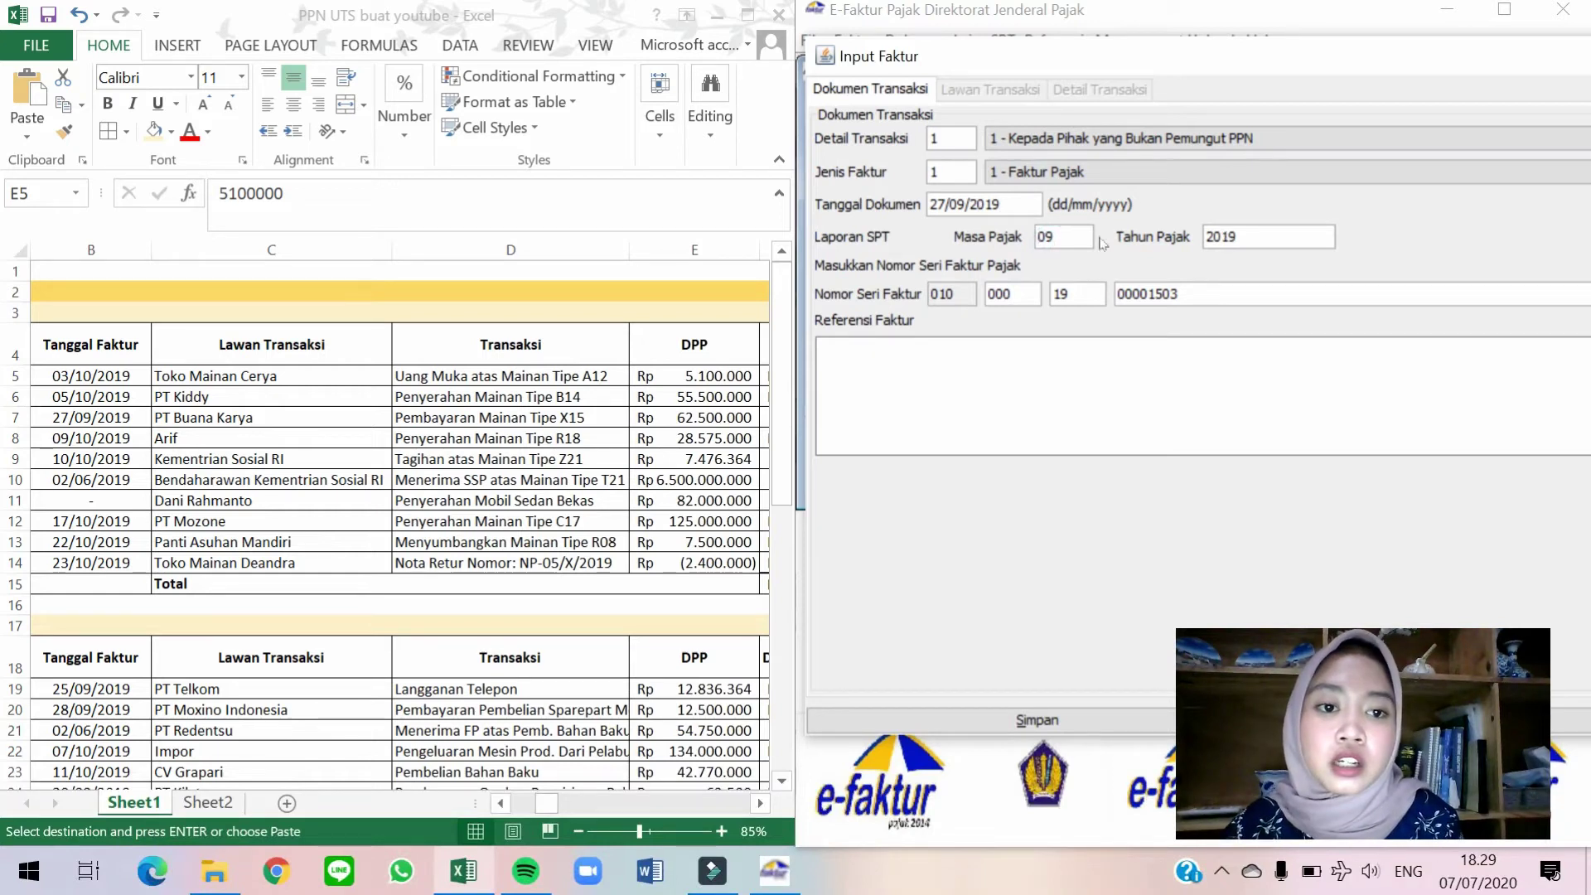
double_click(1045, 237)
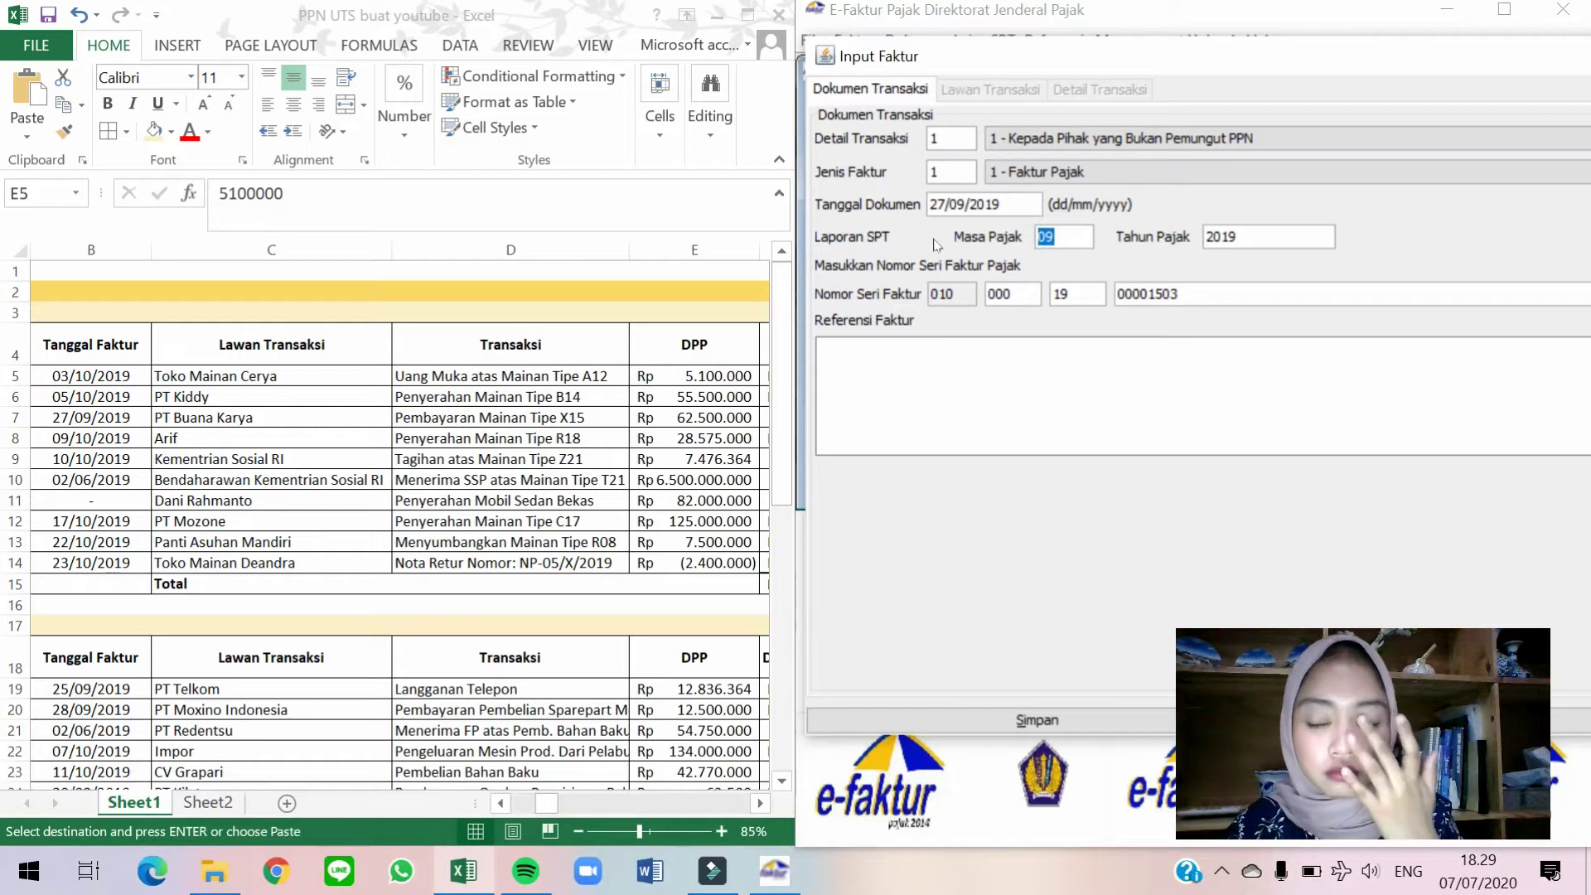
Review the PT Buana Karya row's date, description and remarks in the sales spreadsheet.
left_click(534, 423)
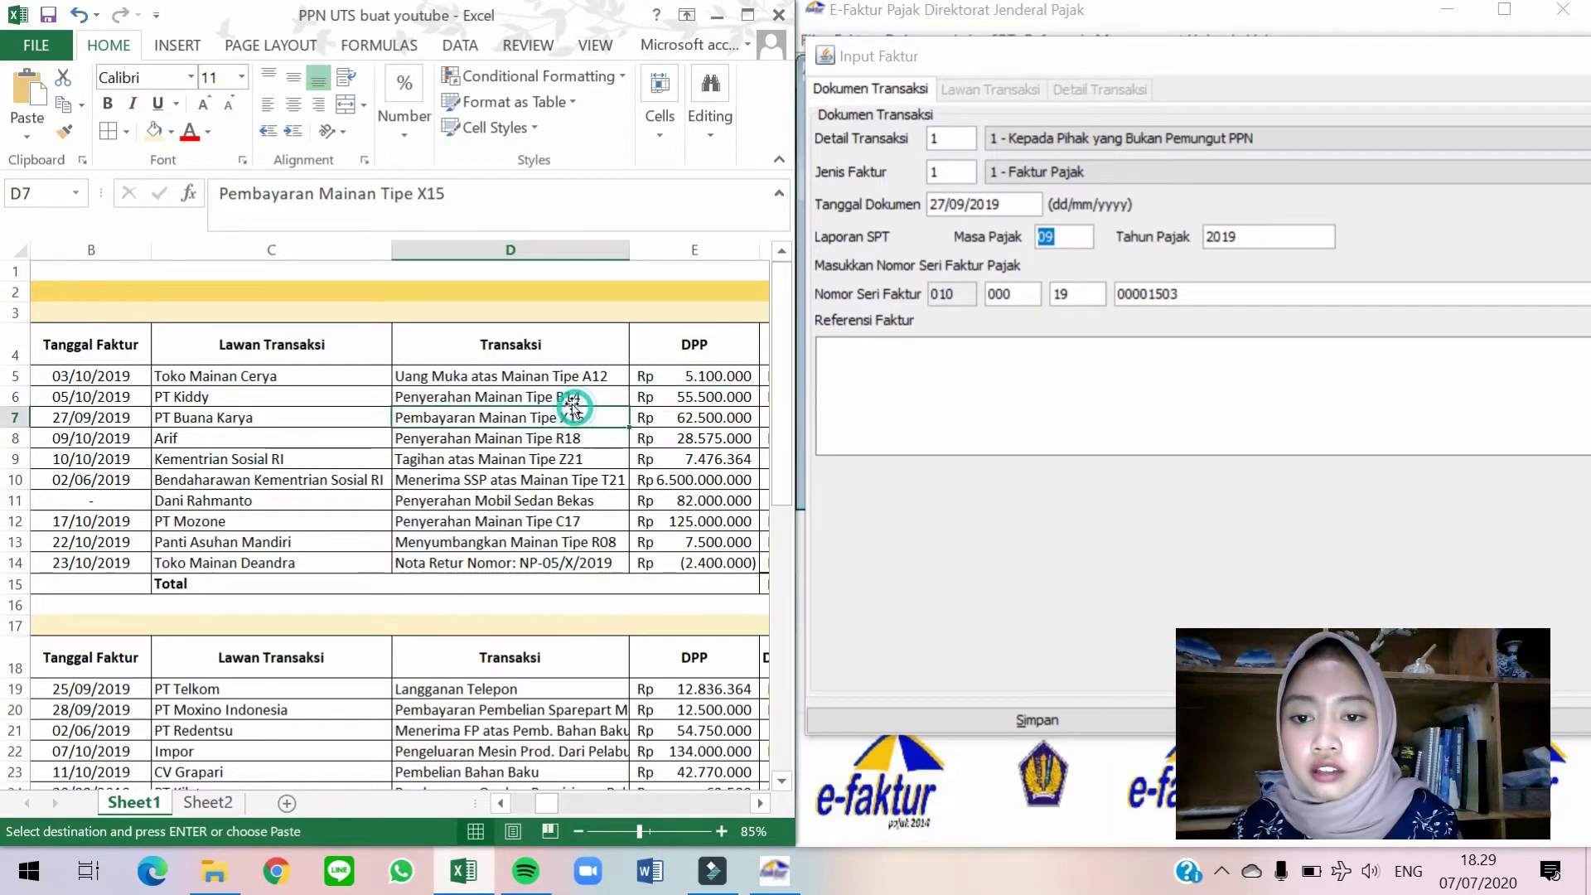
scroll(546, 414, "right", 5)
left_click(572, 406)
key("Right")
key("Right")
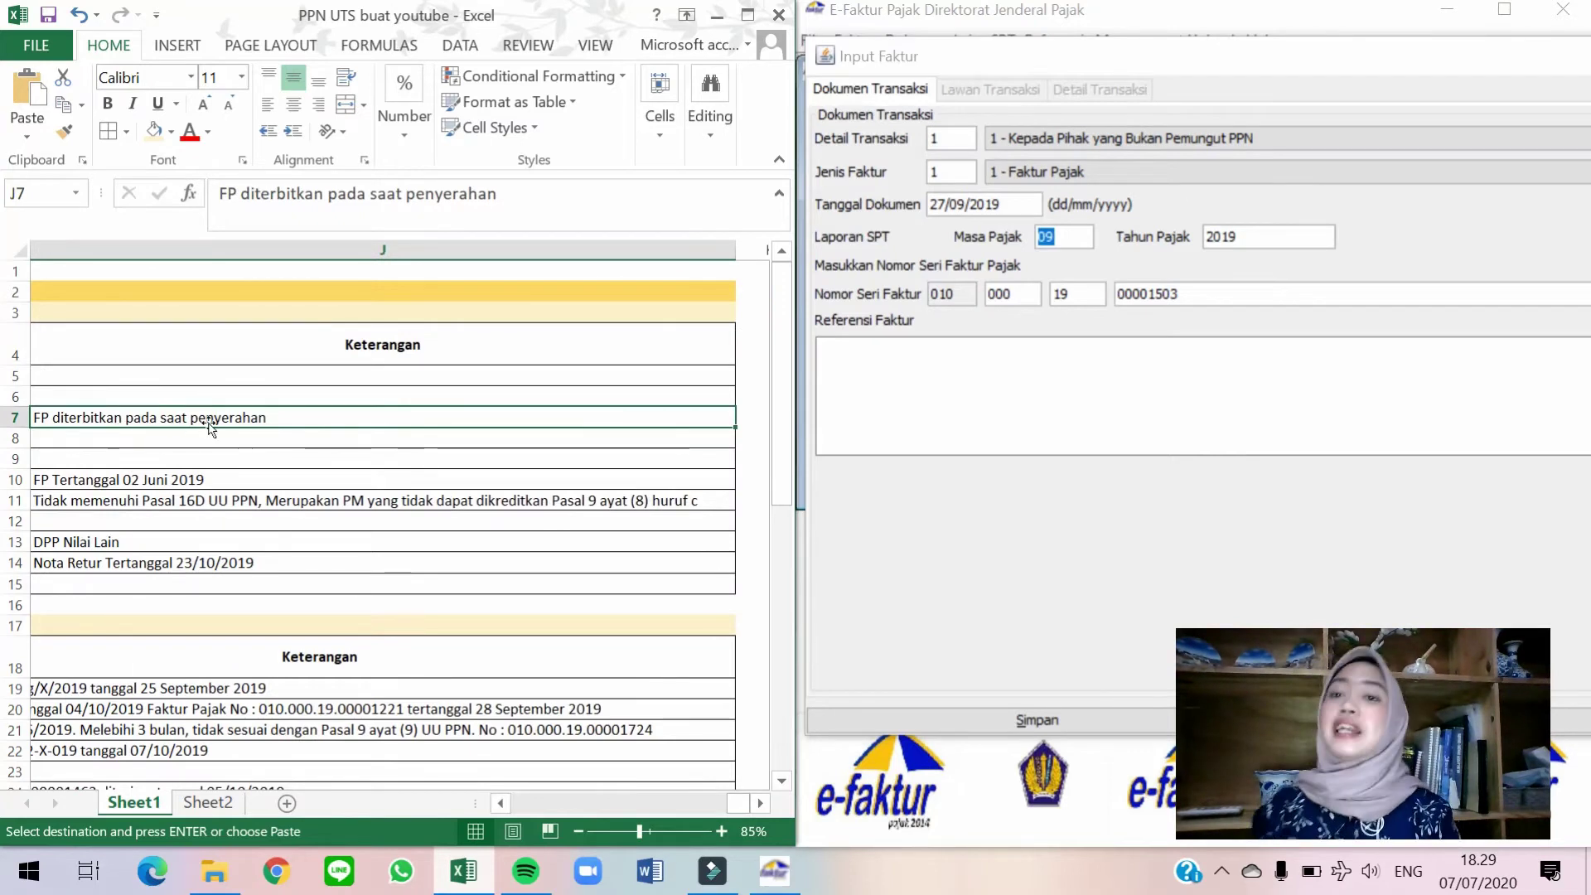
key("Left")
key("Left")
key("Left")
key("Left")
key("Left")
key("Left")
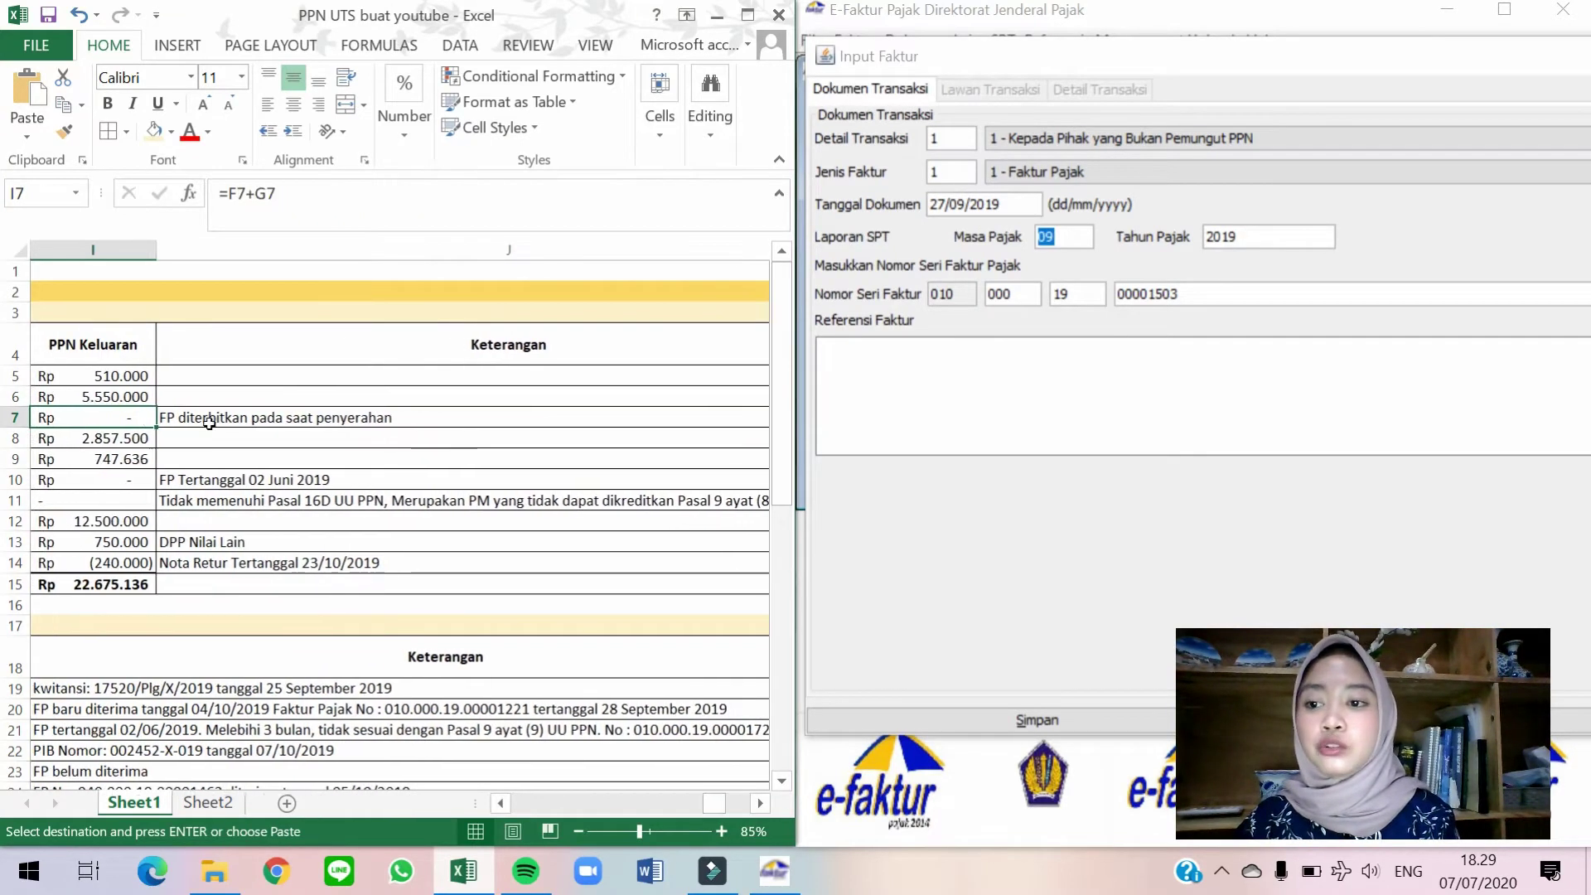
key("Left")
key("Left")
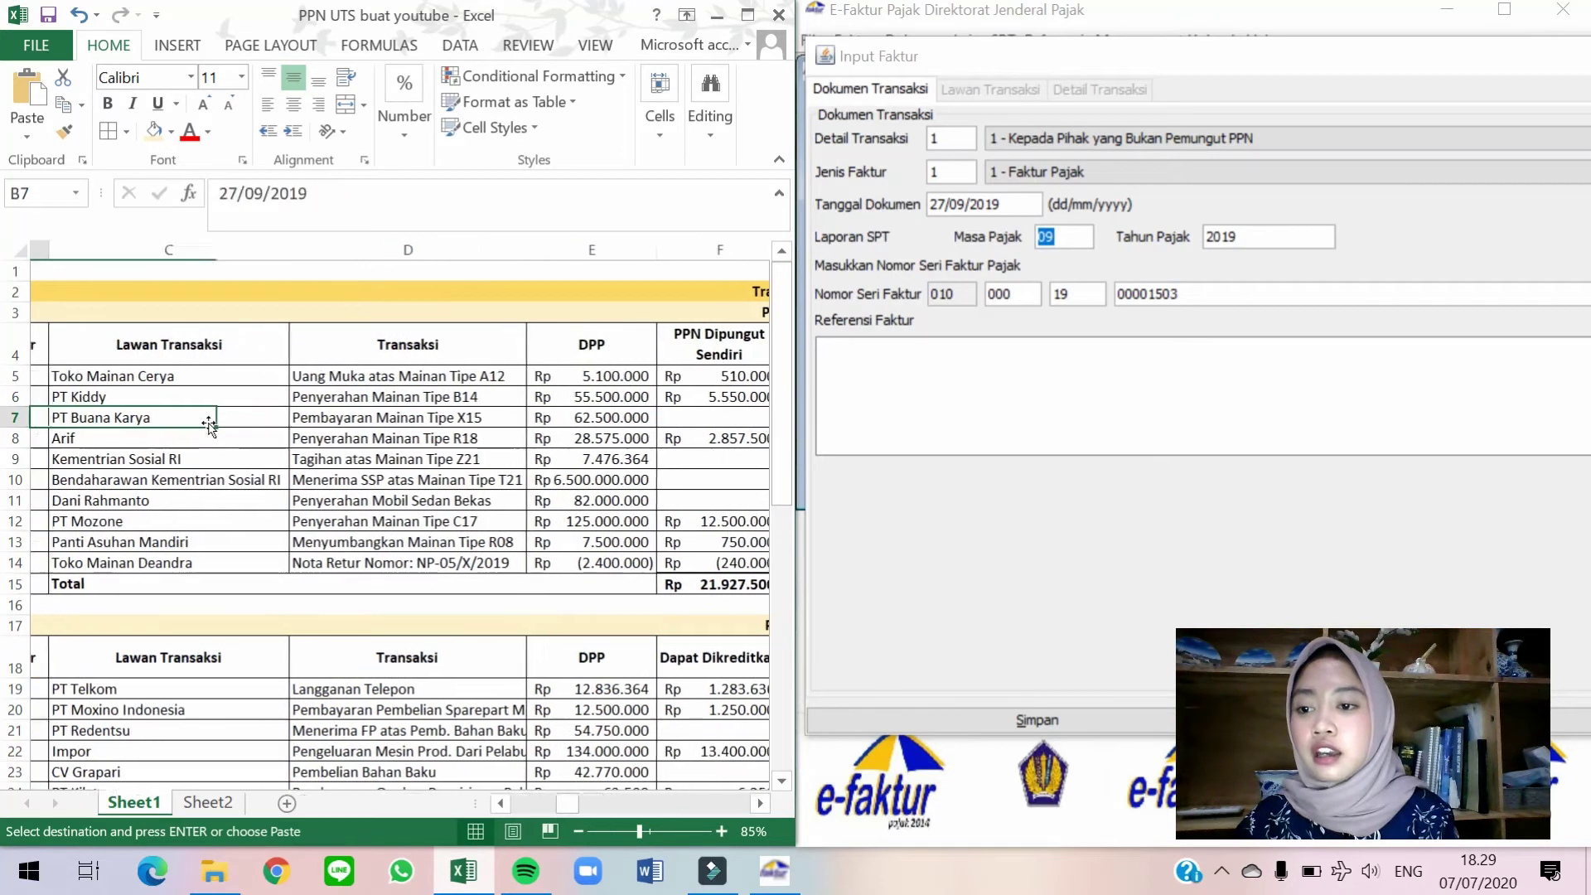
scroll(209, 423, "left", 1)
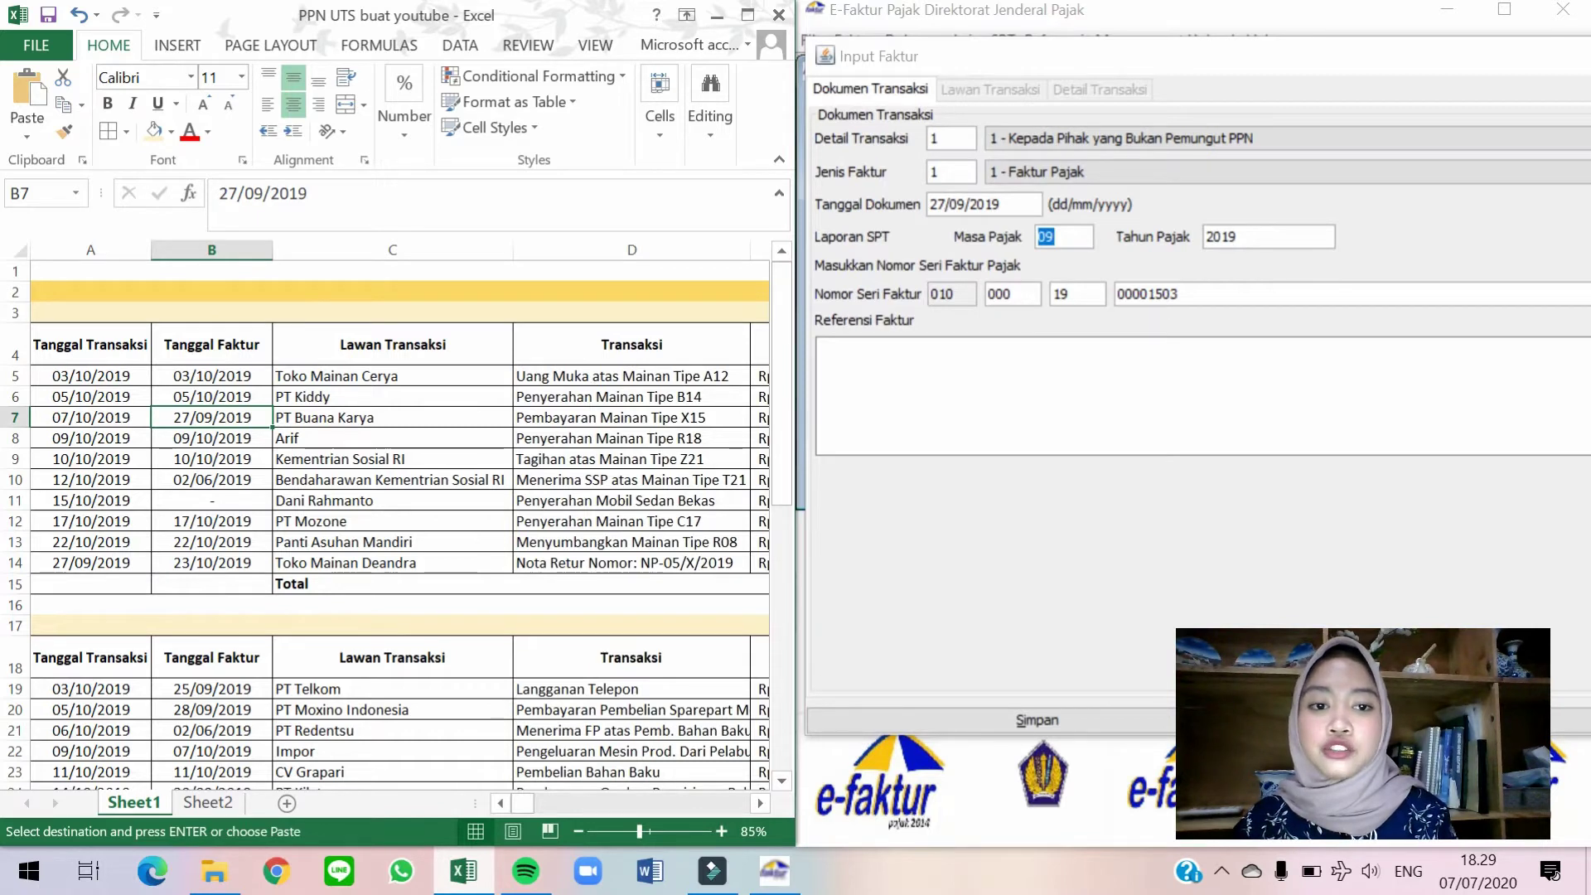
left_click_drag(1441, 58, 1306, 58)
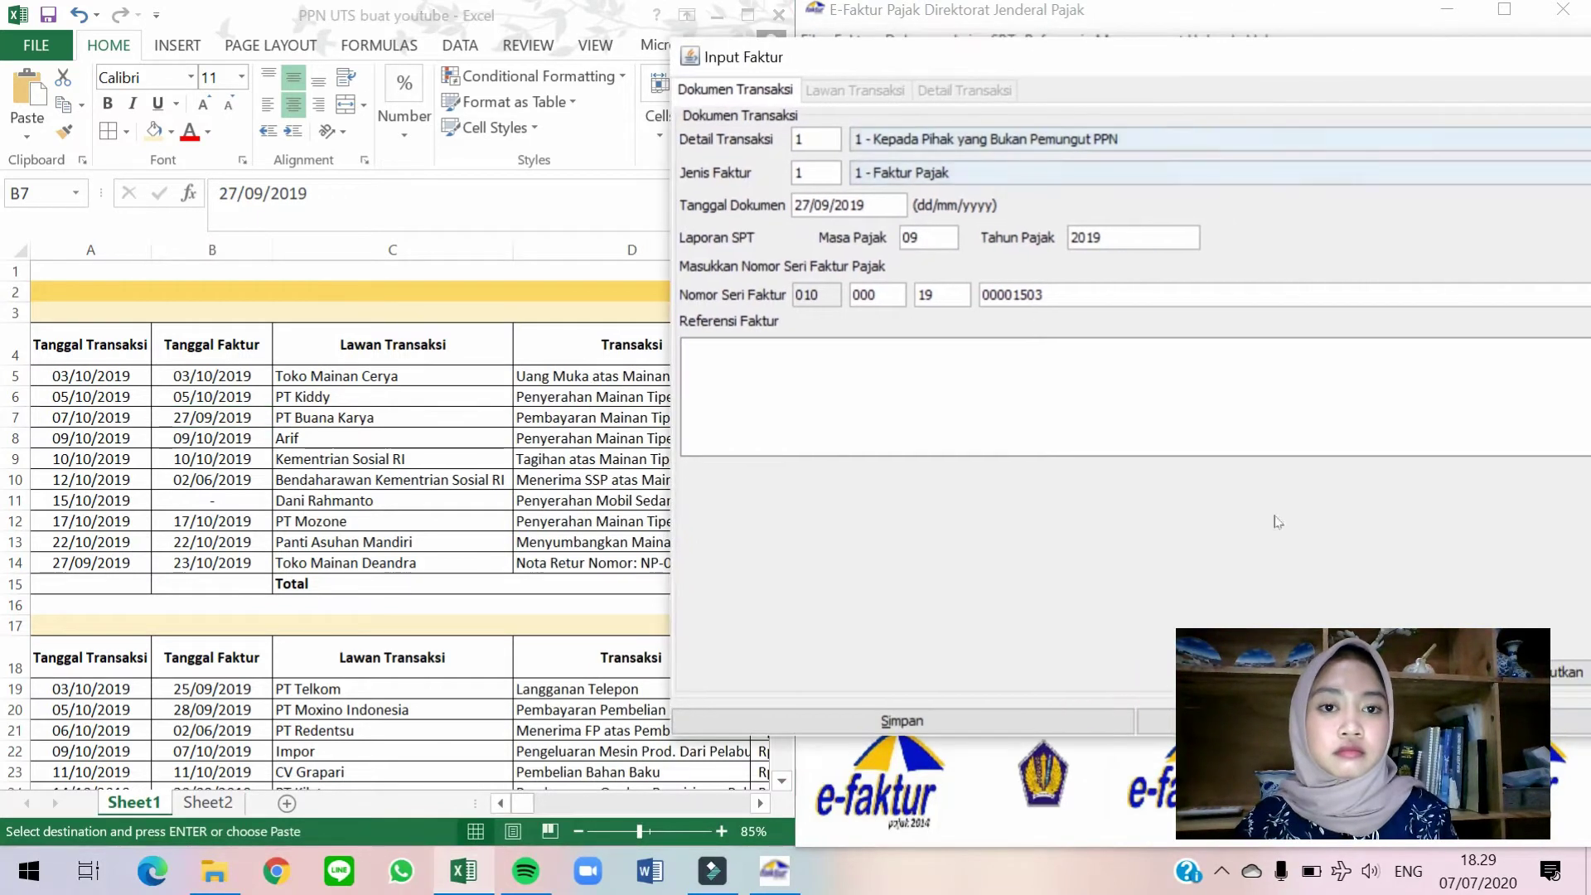
Choose PT Buana Karya as the counterparty and continue to transaction details.
left_click(1564, 672)
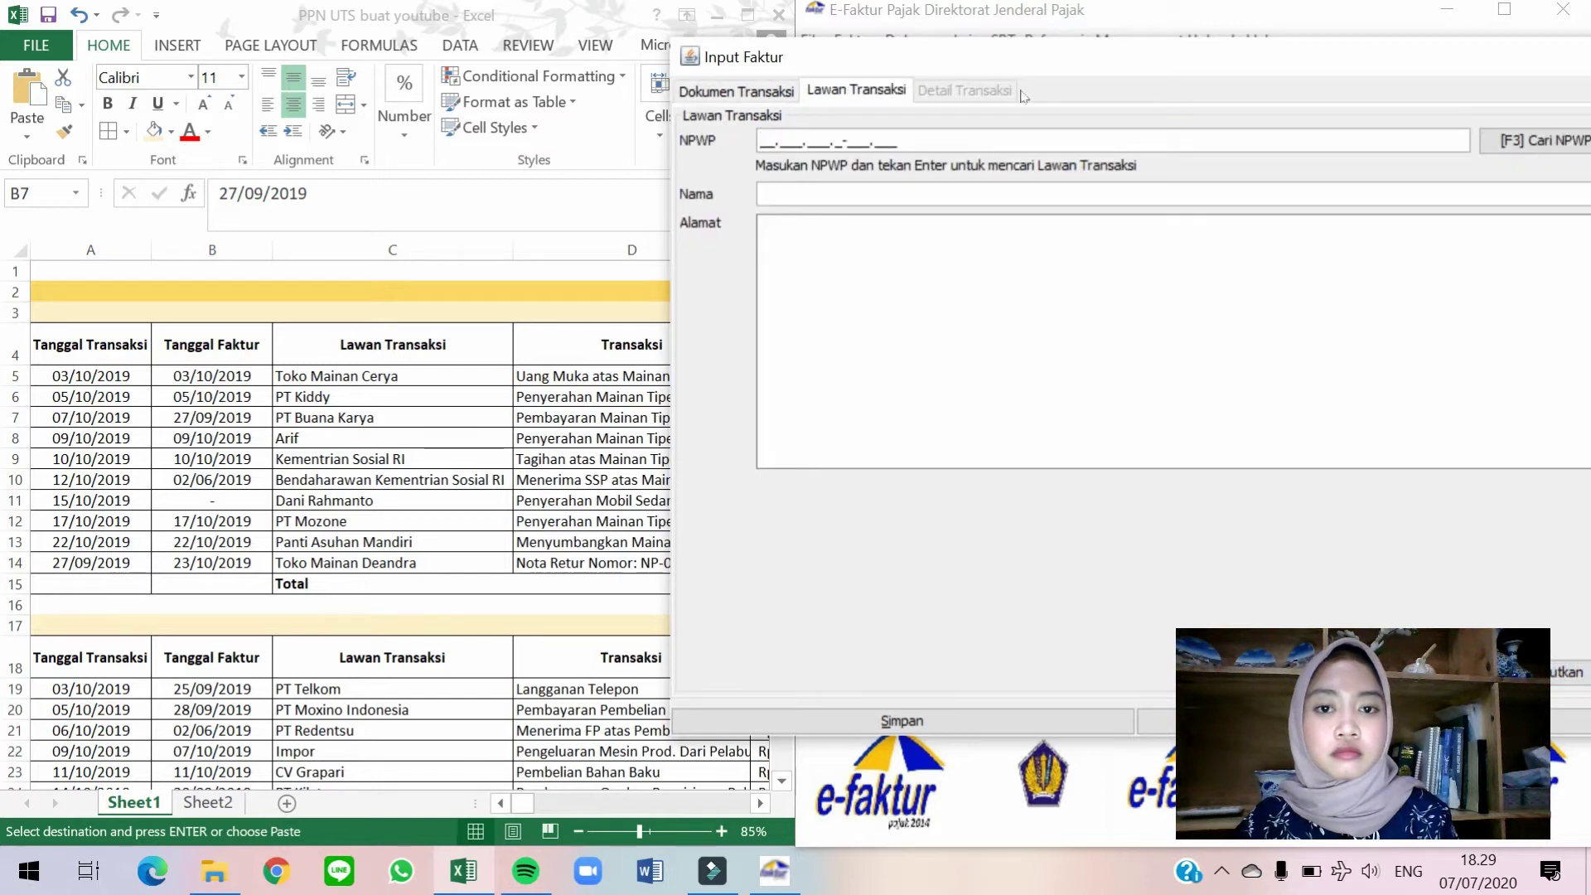
left_click(1546, 151)
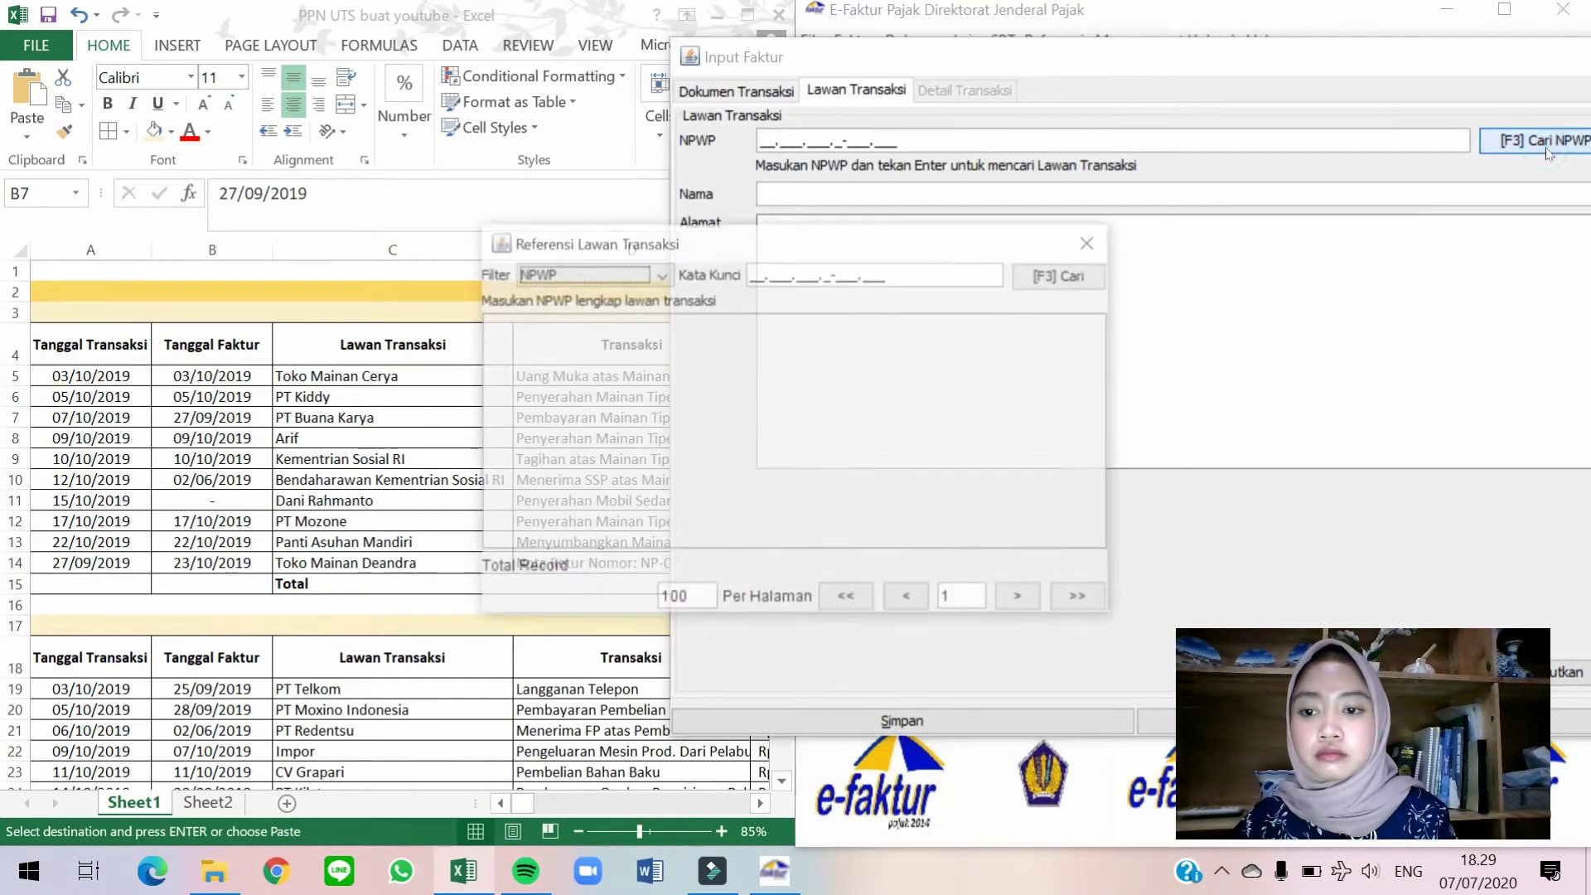
left_click_drag(790, 253, 1079, 182)
left_click(1313, 203)
double_click(941, 322)
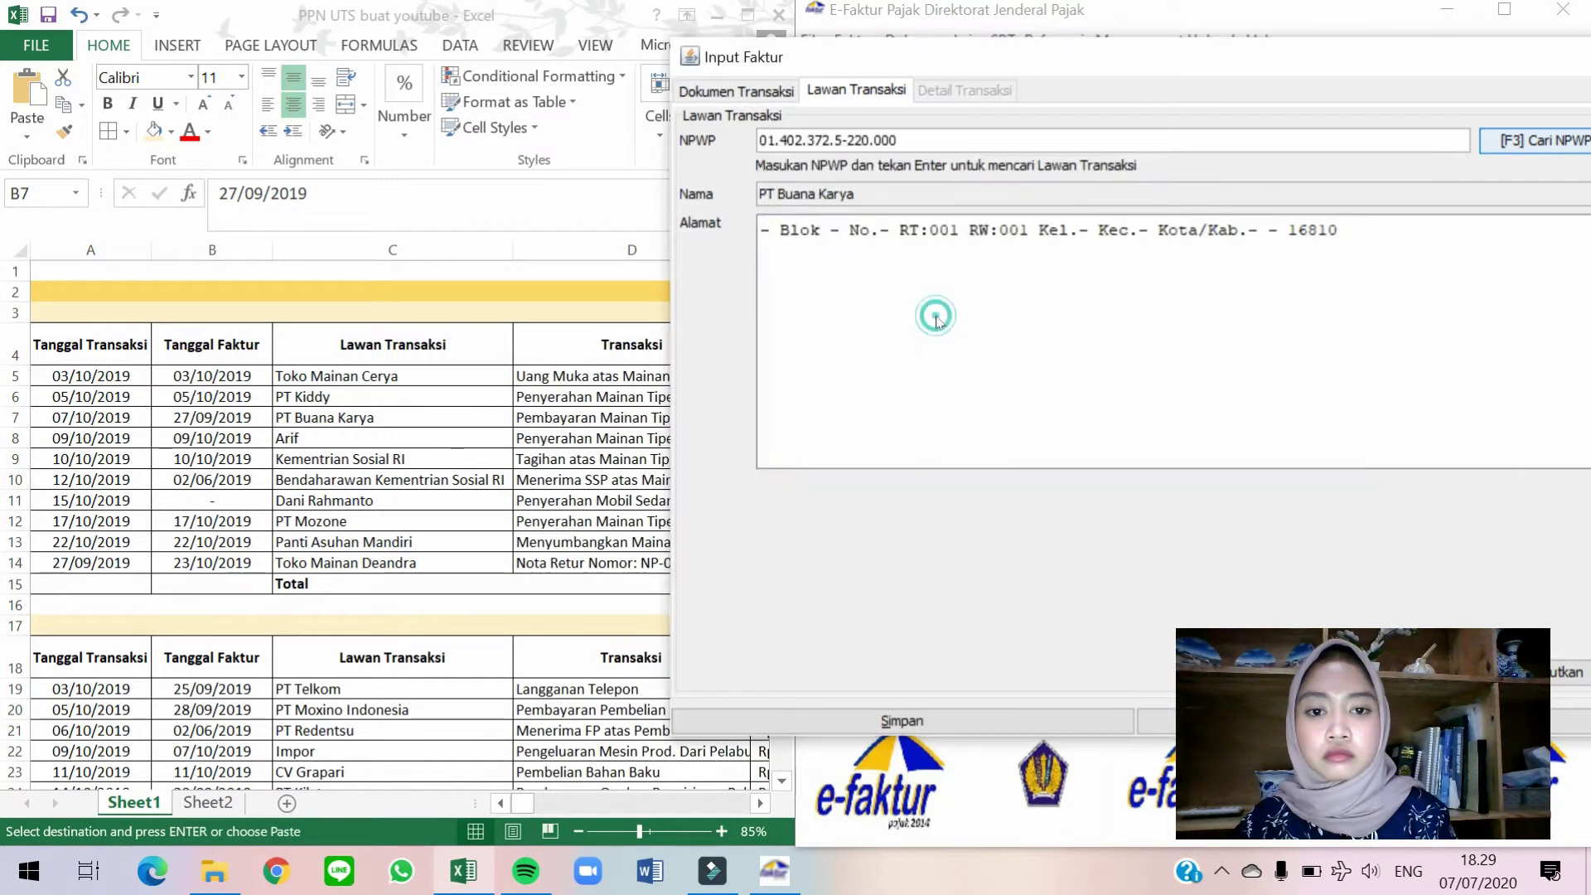
left_click(1564, 672)
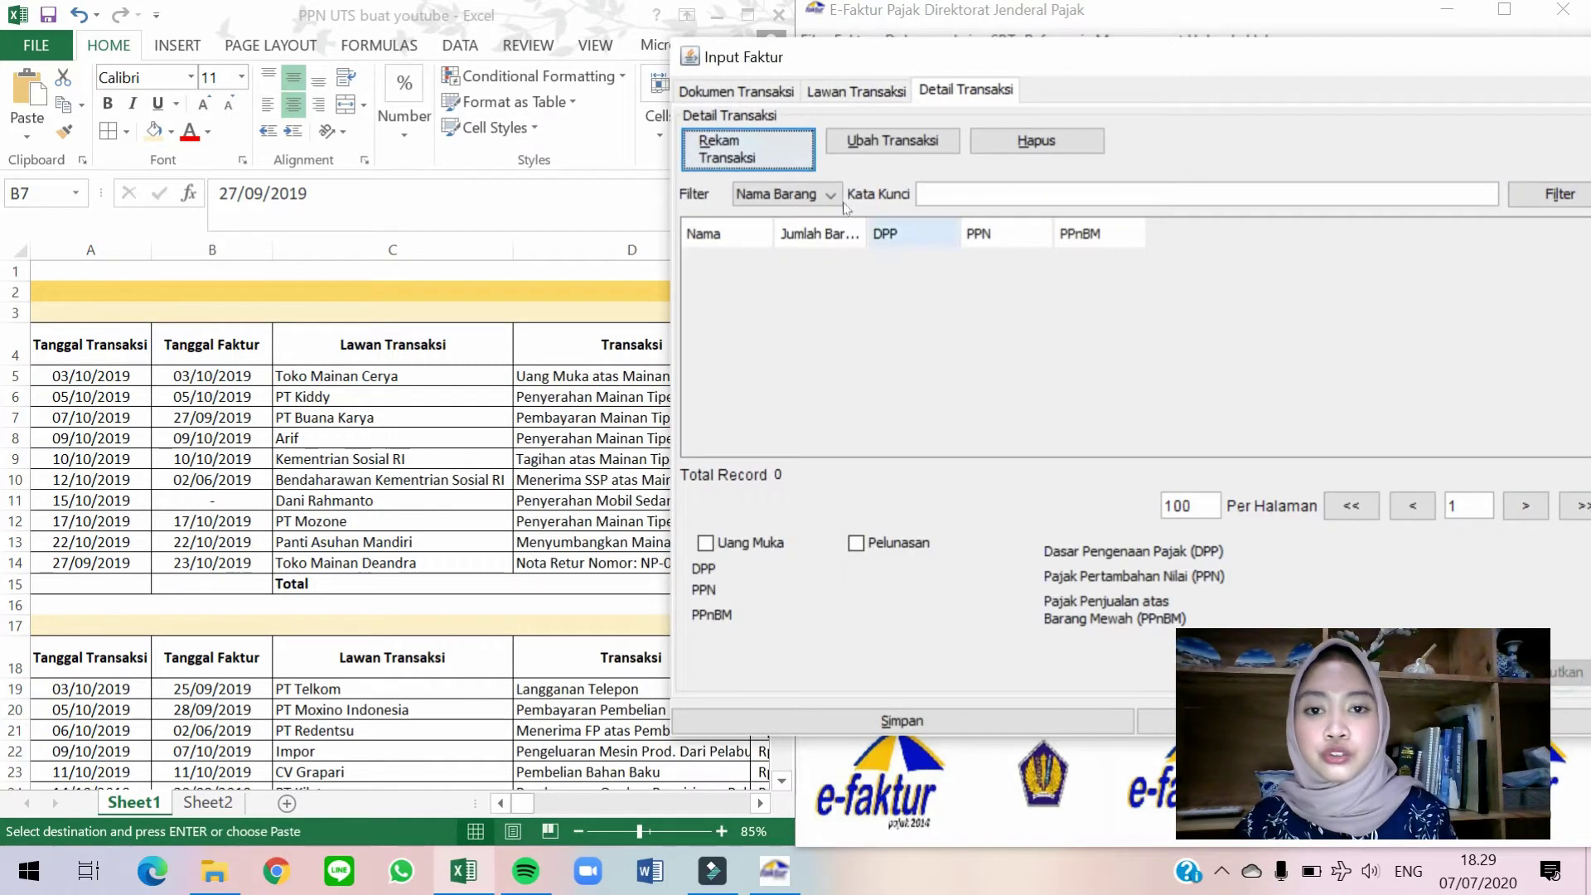
Add a goods line for Mainan Tipe X15.
left_click(748, 138)
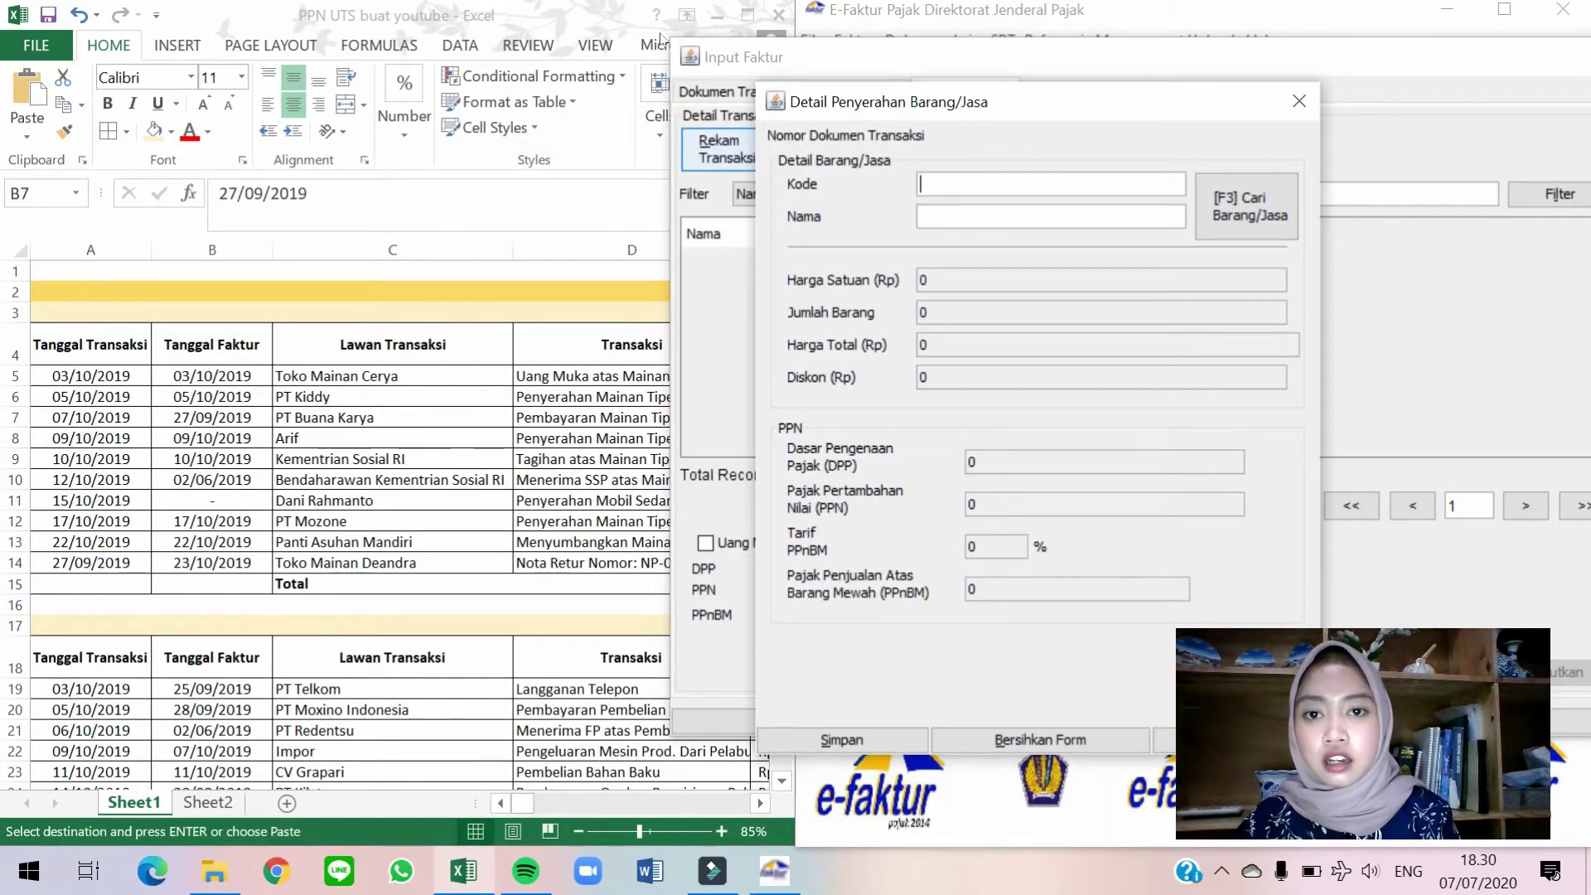
left_click(526, 282)
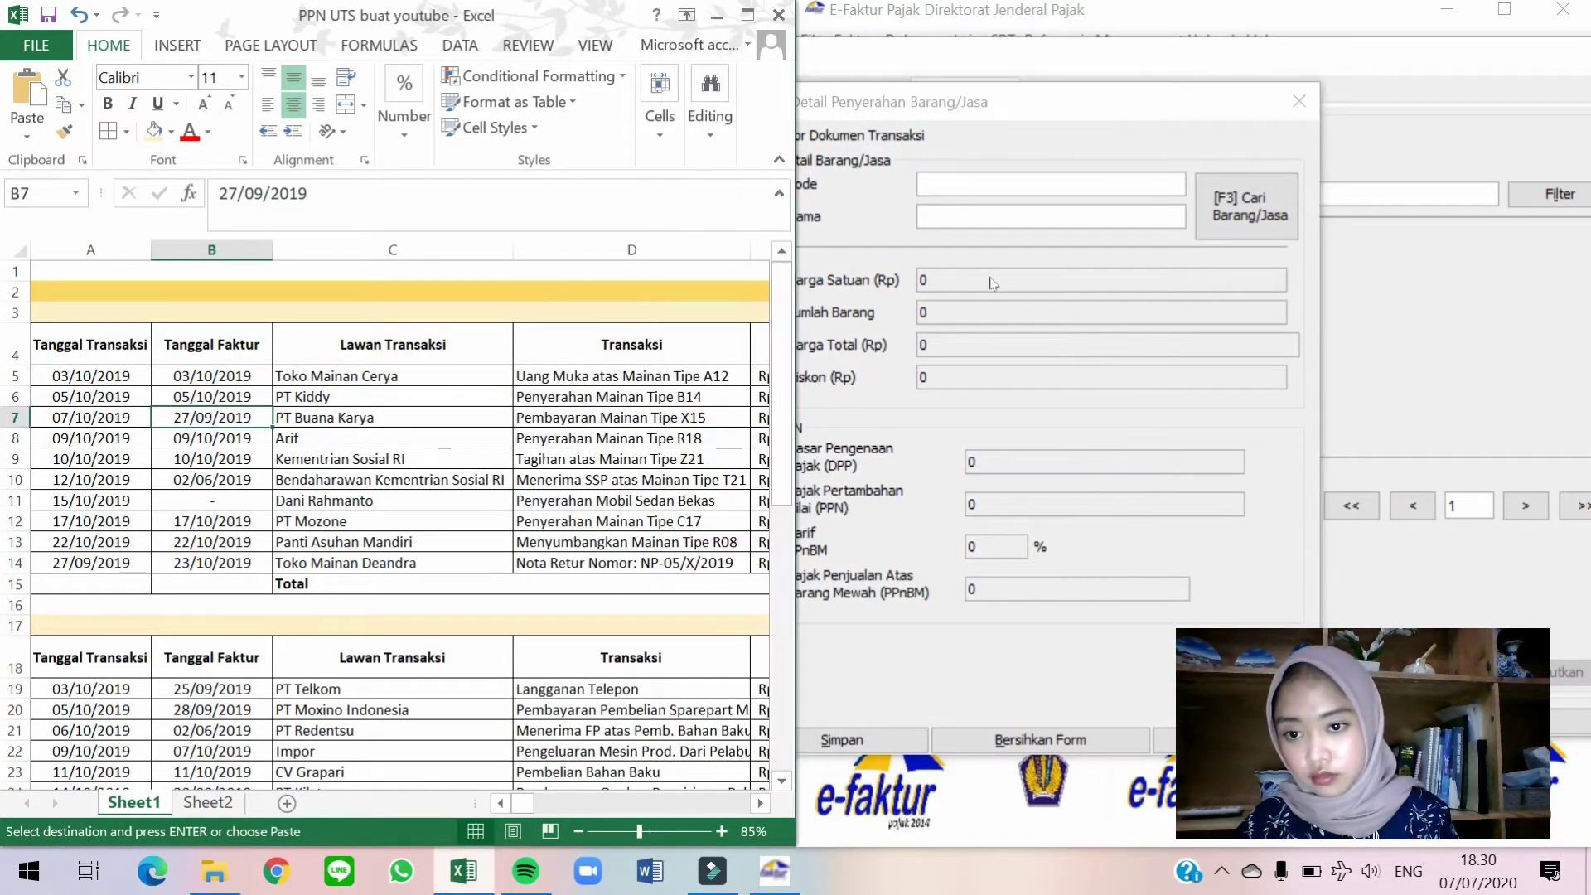
left_click(1245, 206)
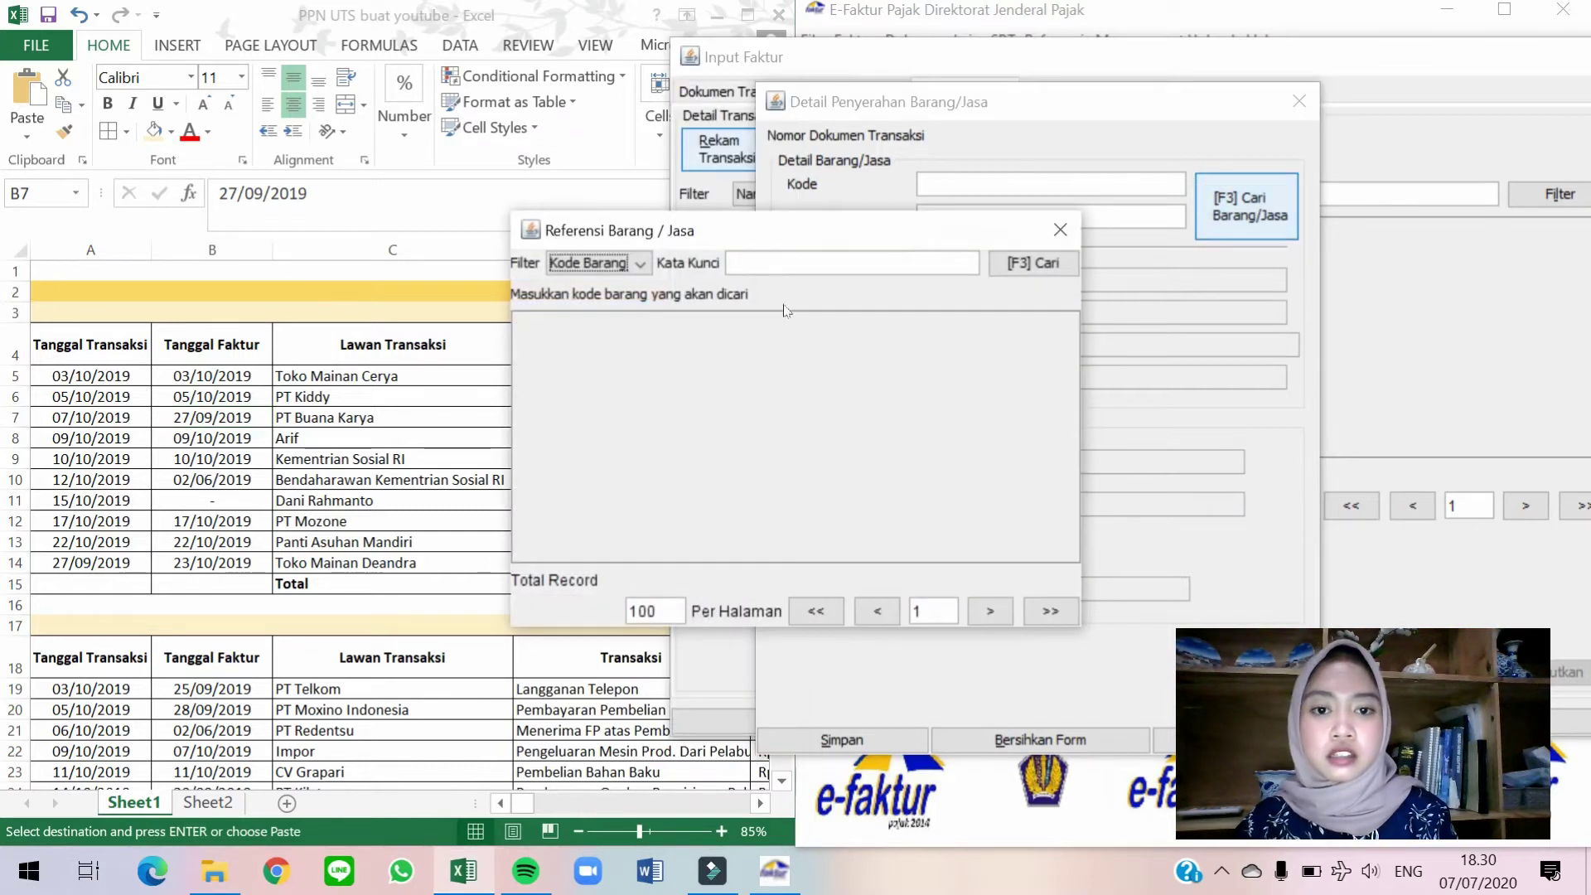
left_click(1027, 262)
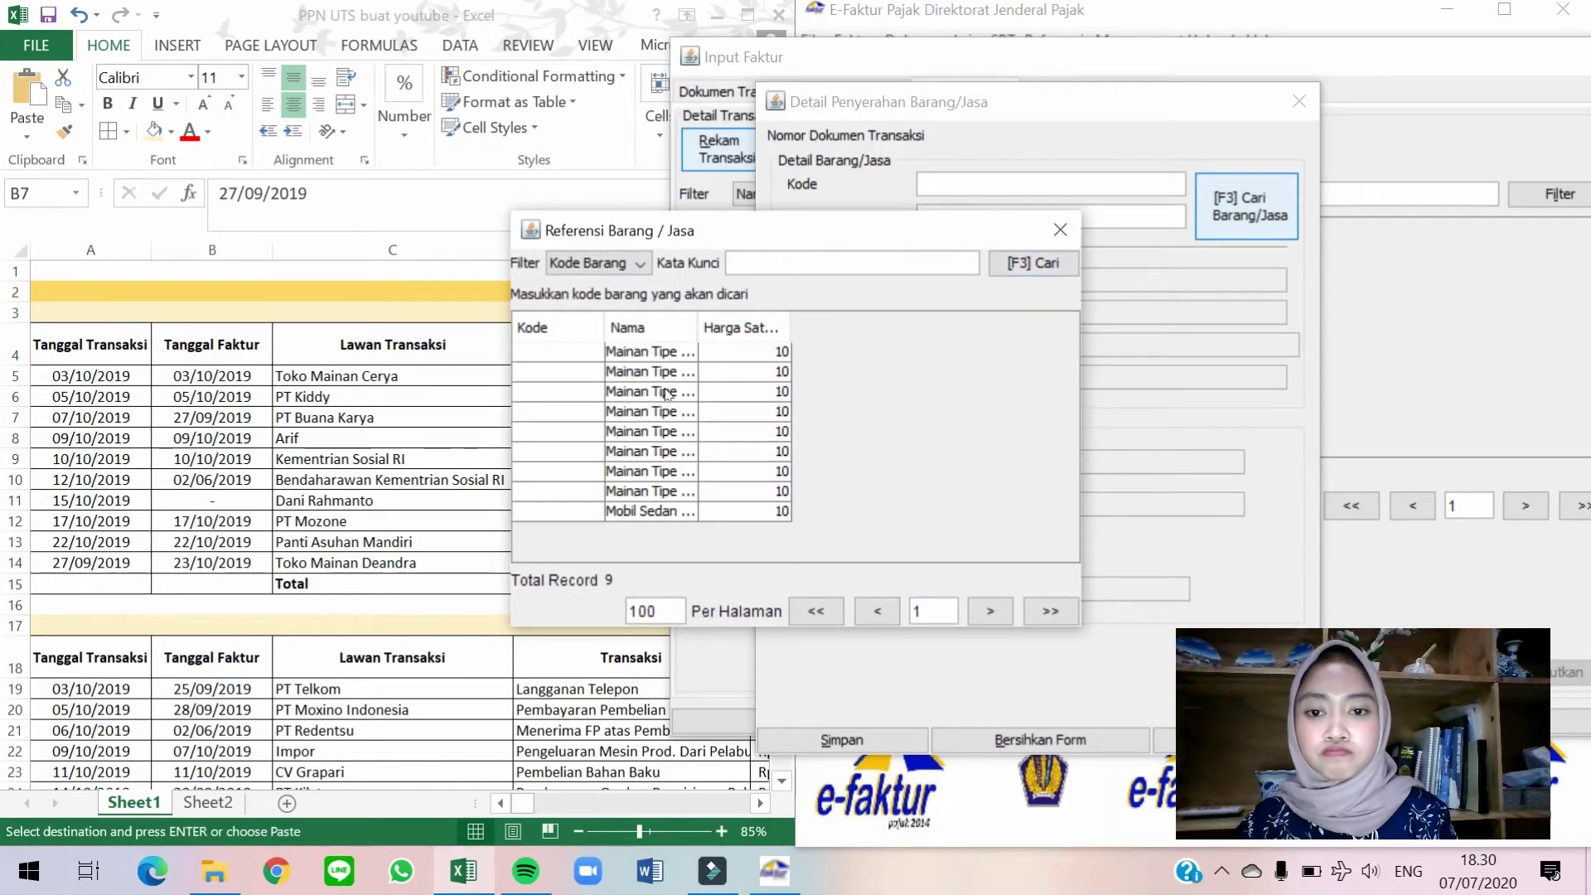
double_click(668, 394)
Set the unit price to 62.500.000, matching the DPP in the spreadsheet.
left_click(587, 459)
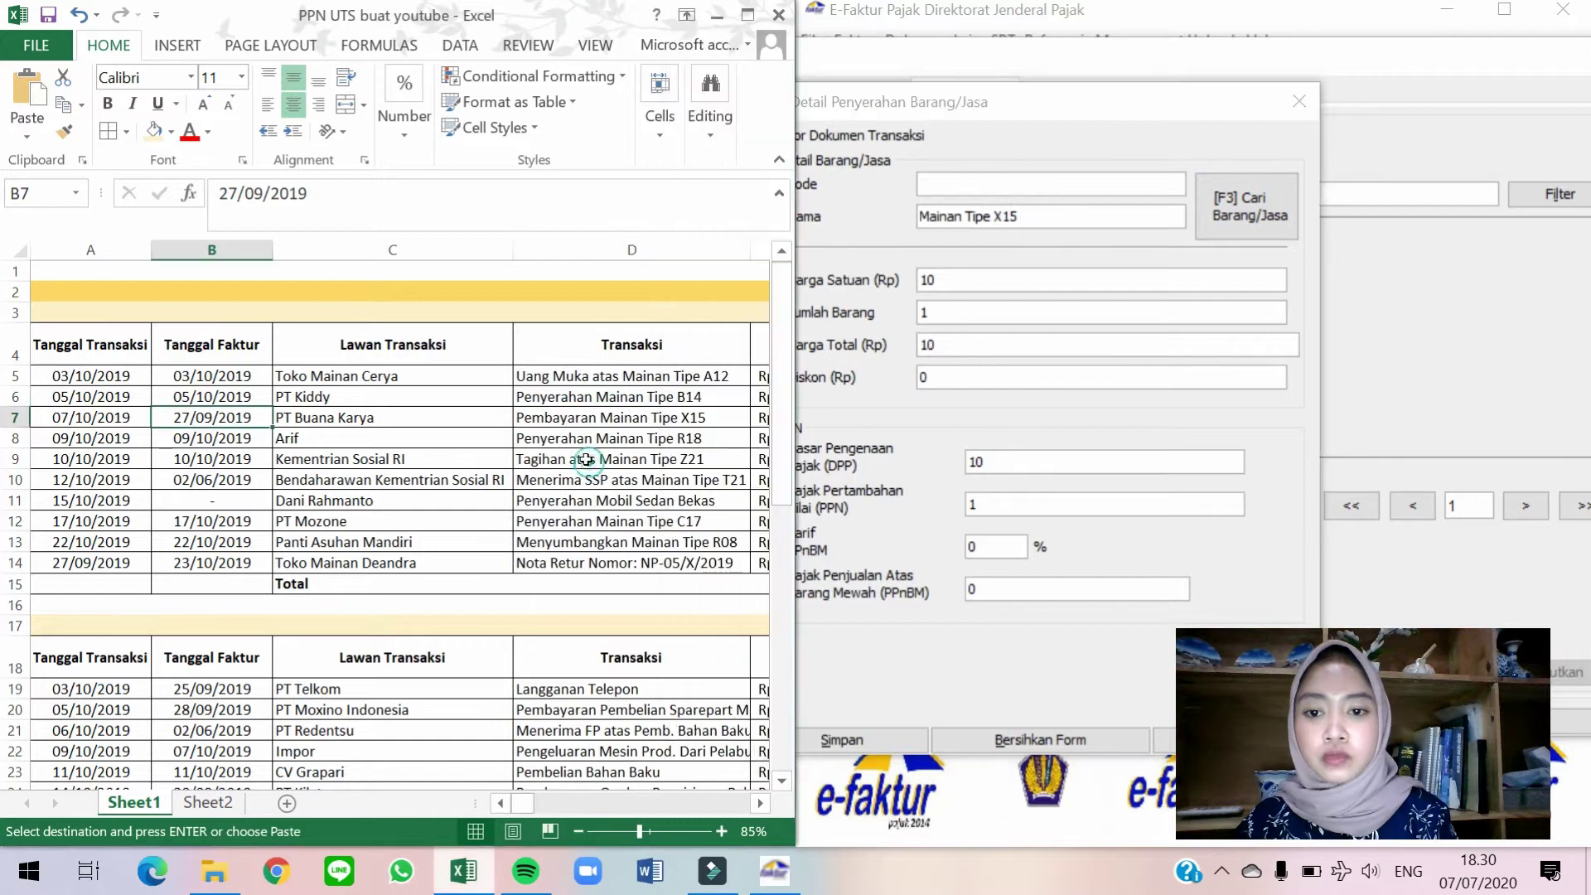
key("Right")
key("Right")
key("Right")
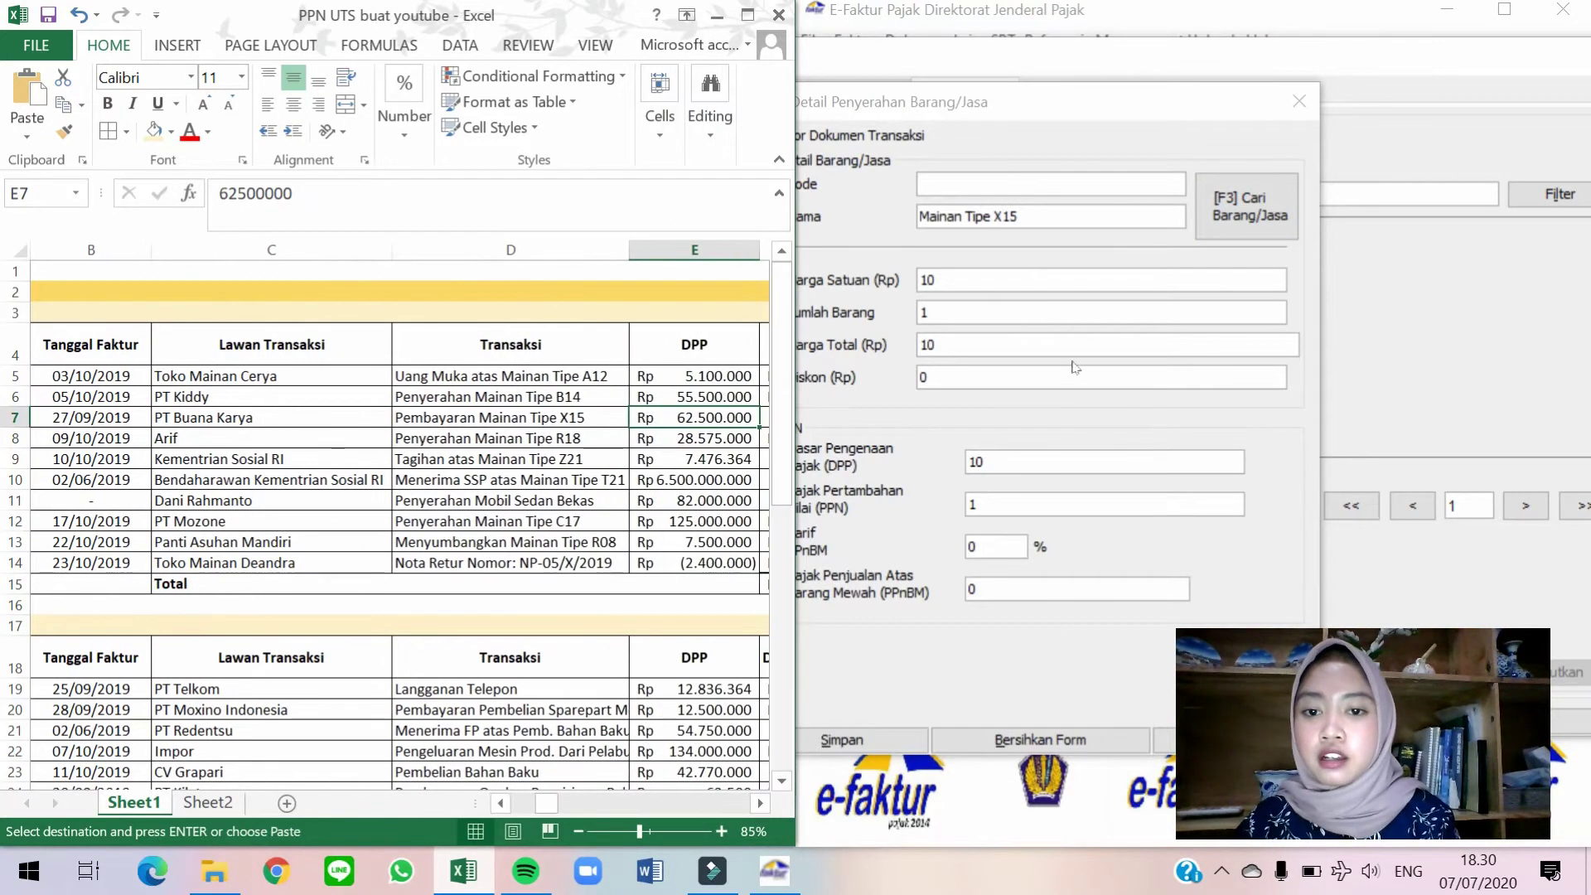
left_click(1046, 280)
double_click(1045, 280)
type("62.500.000")
key("Tab")
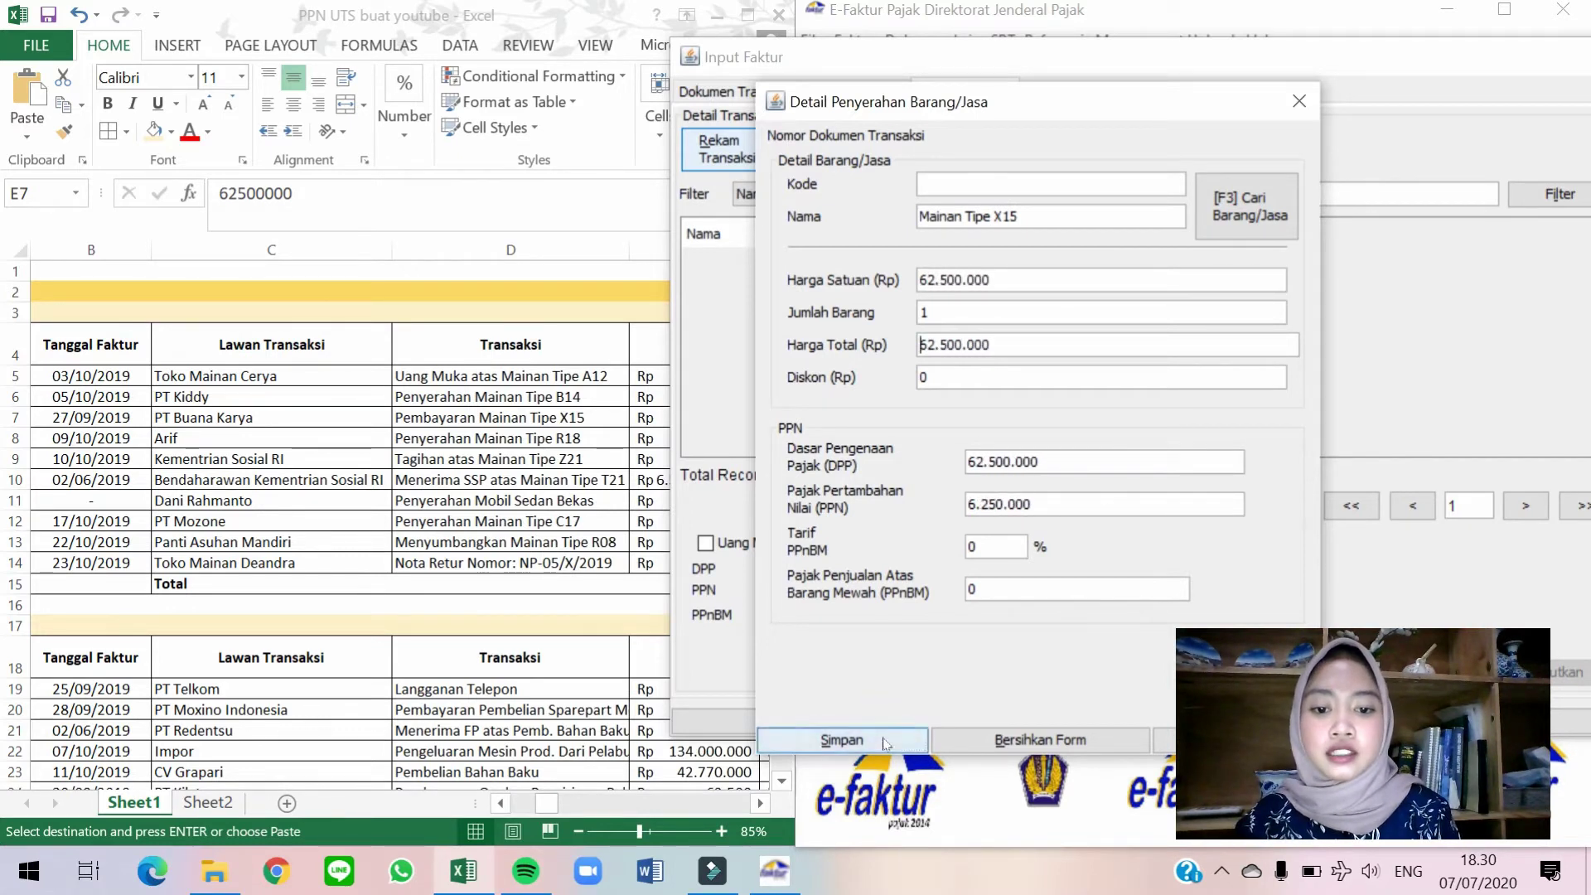
Save the goods line and the invoice, then start a blank invoice.
left_click(862, 738)
left_click(1088, 461)
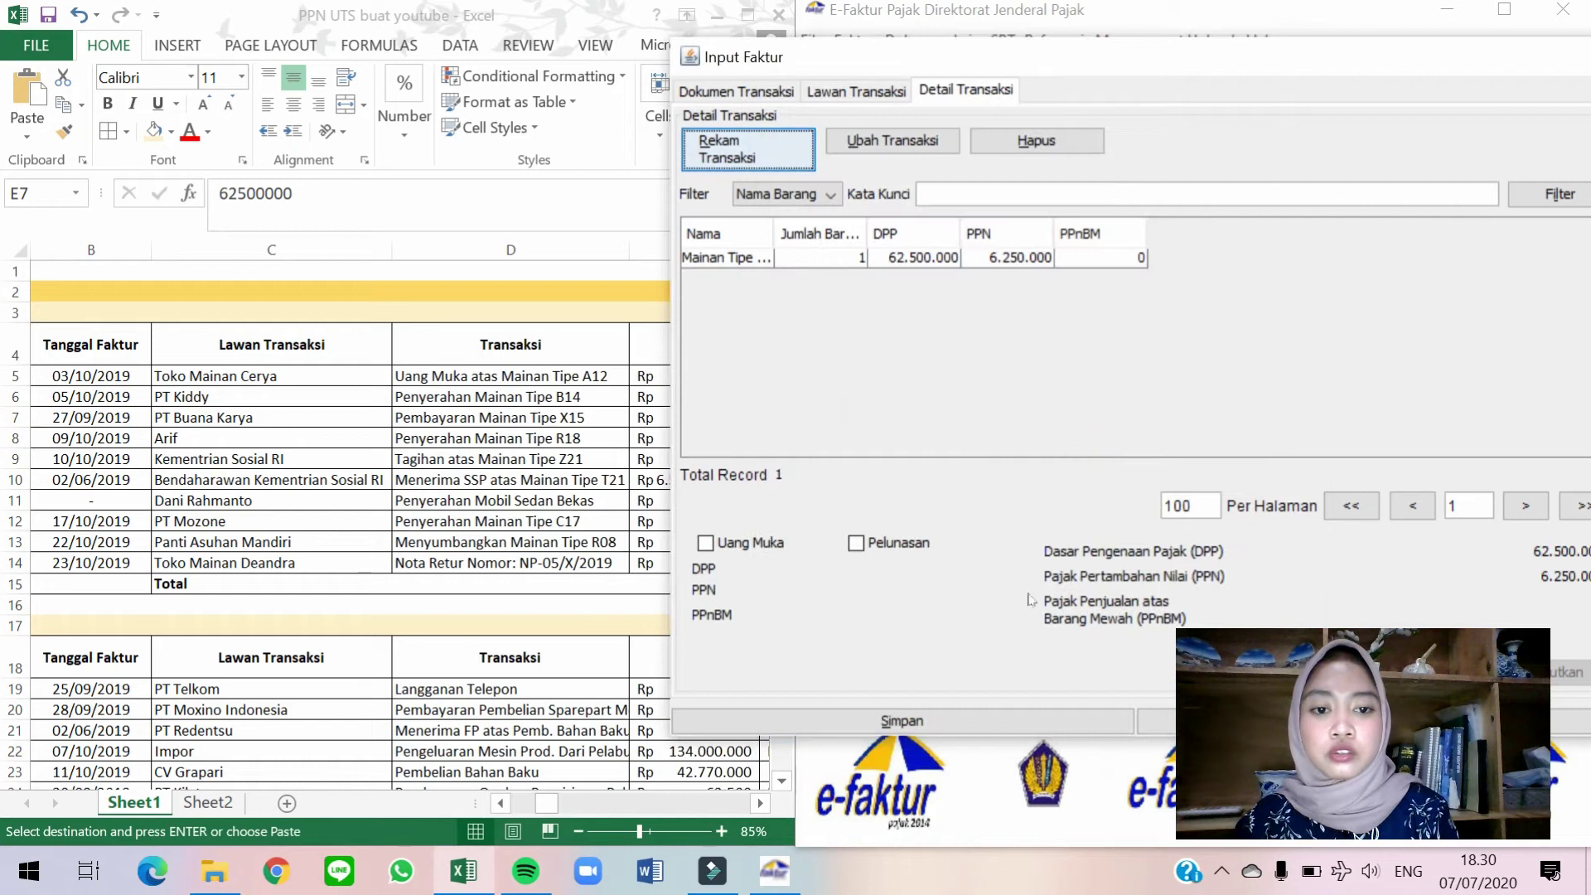
left_click(1025, 722)
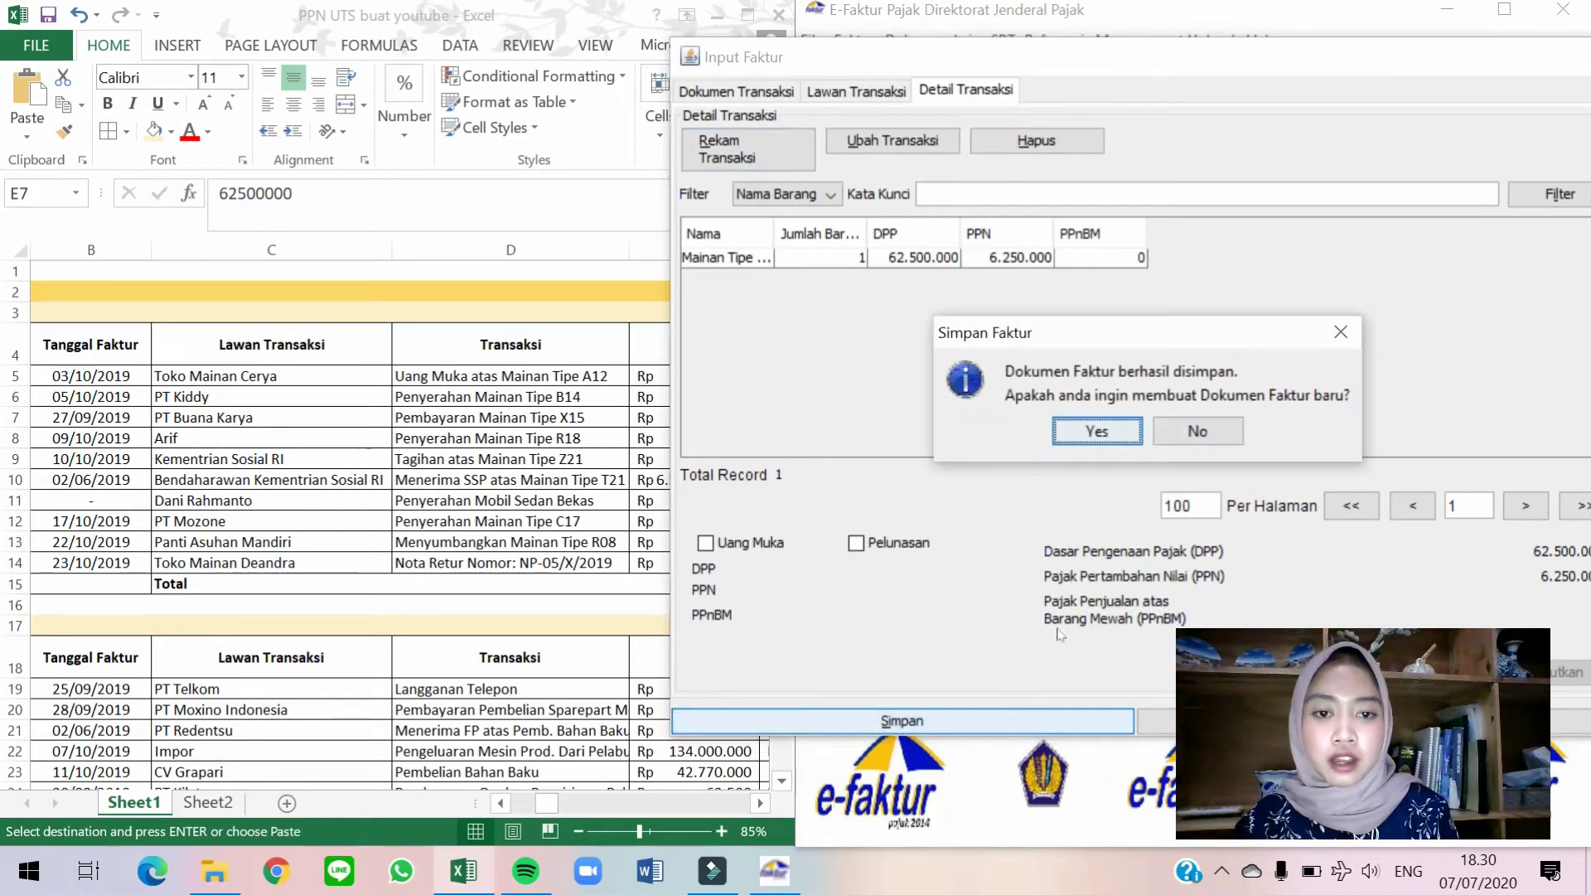
left_click(1087, 429)
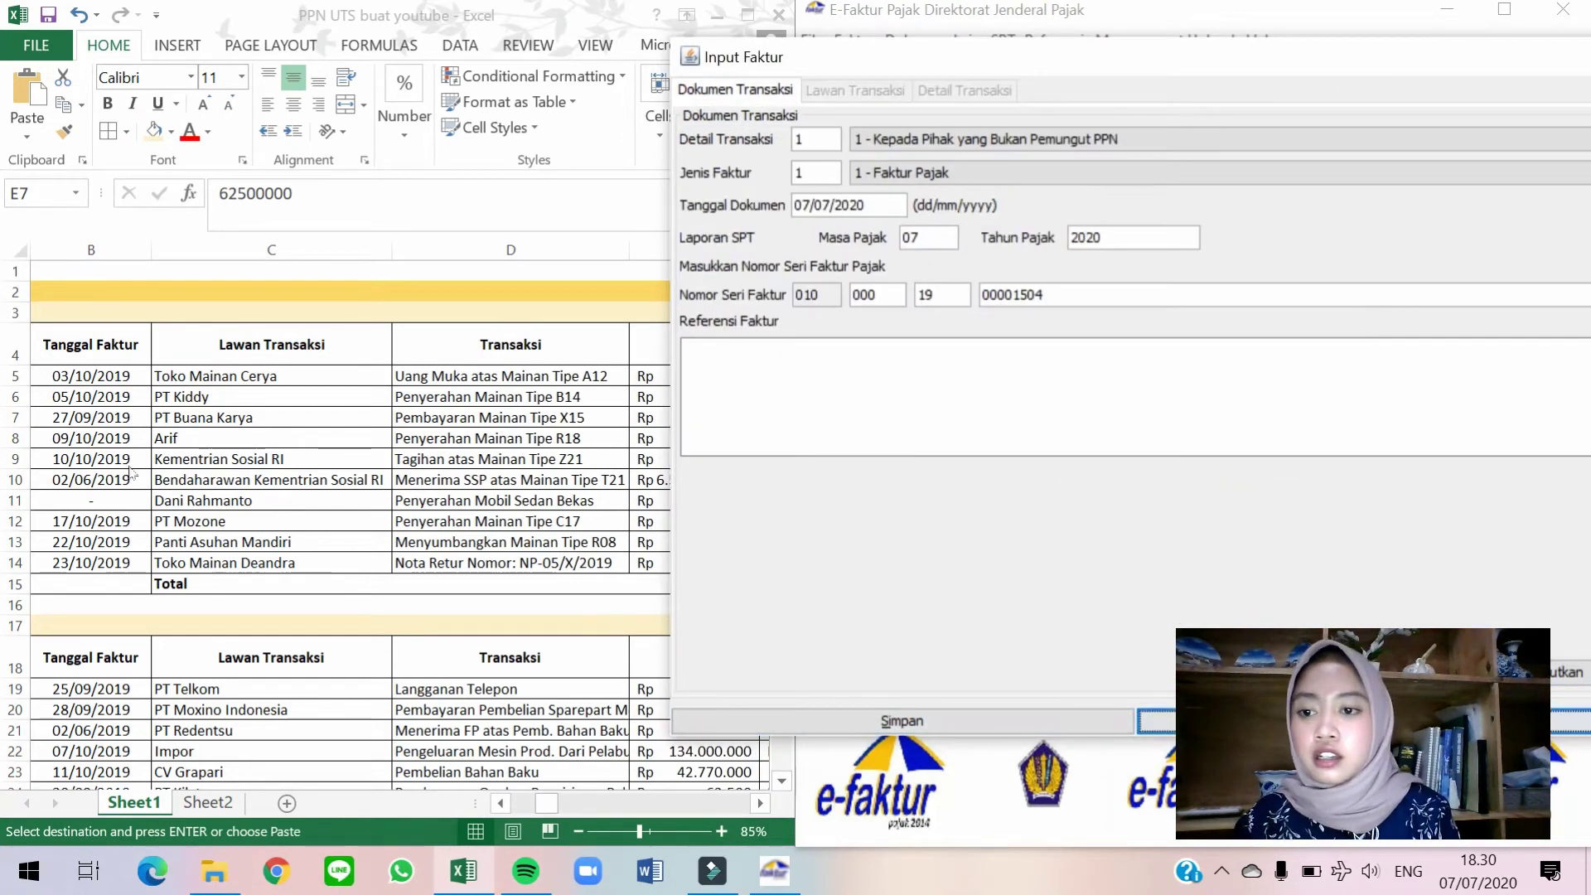
Set the document date to 09/10/2019, making the tax period 10/2019.
key("alt+Tab")
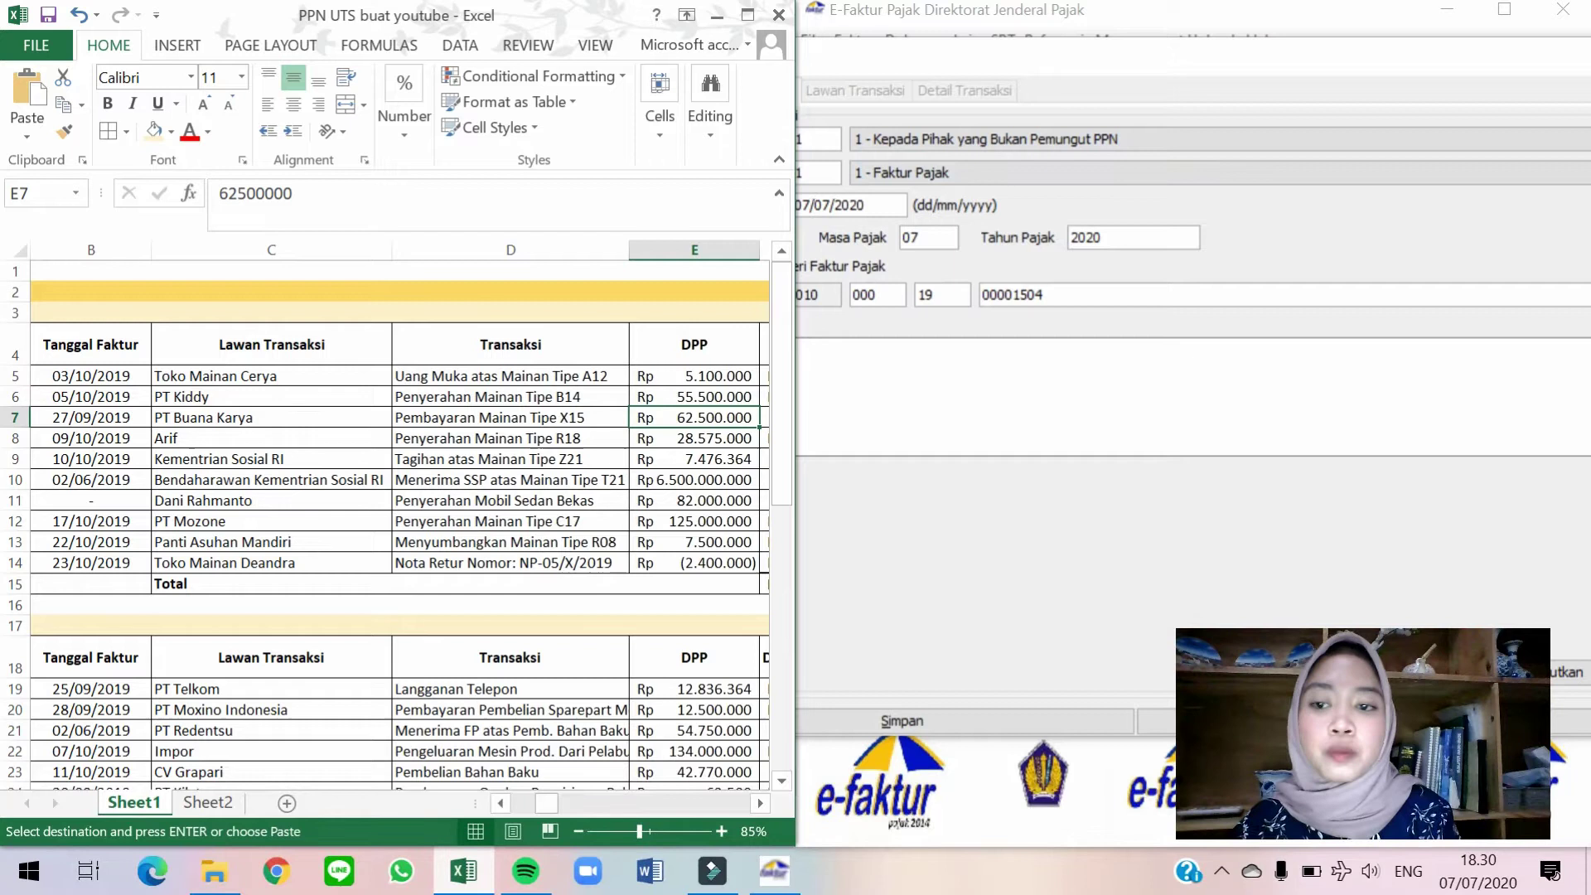
left_click(881, 204)
key("shift+Left")
key("shift+Left")
key("shift+Left")
key("shift+Left")
key("shift+Left")
key("shift+Left")
key("shift+Left")
key("shift+Left")
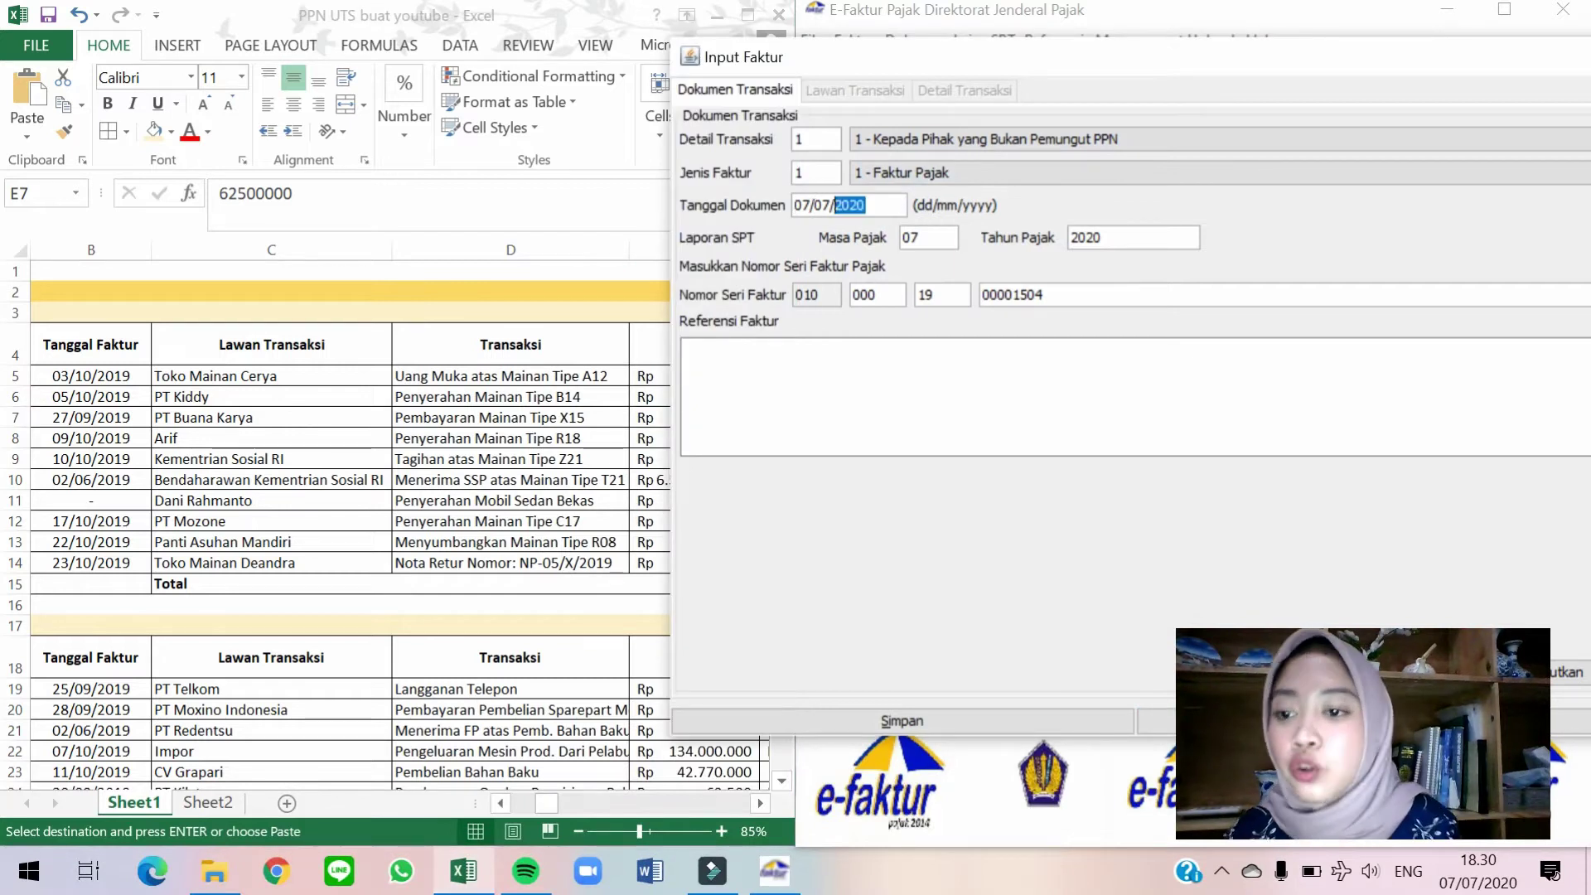
type("09/10/2019")
left_click(1021, 296)
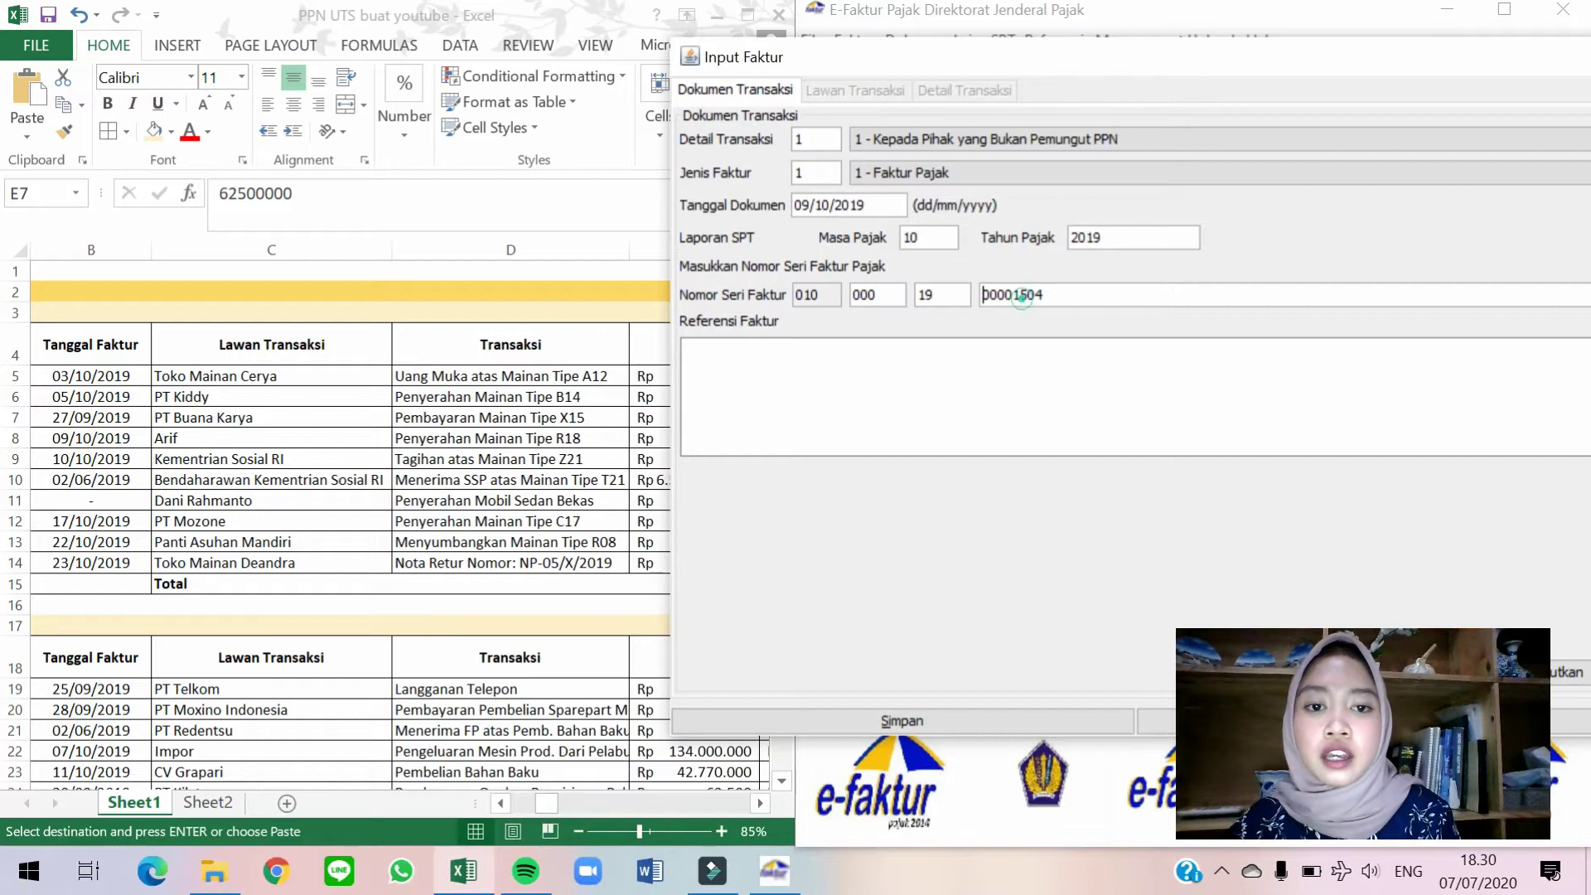
Fill in the individual buyer from the counterparty search.
left_click(1542, 672)
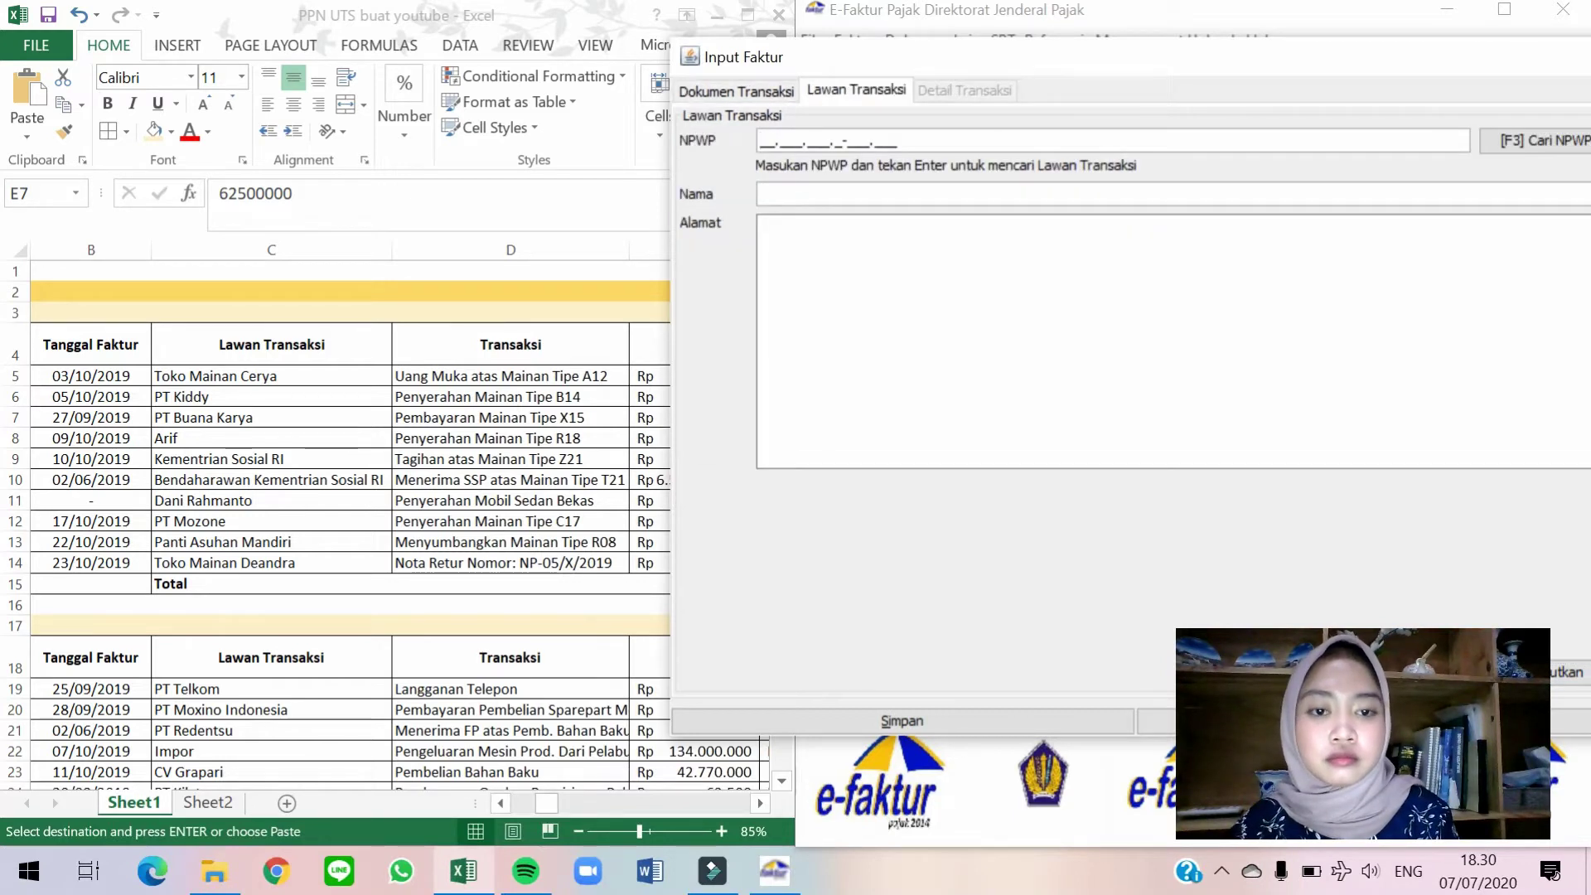
left_click(1565, 143)
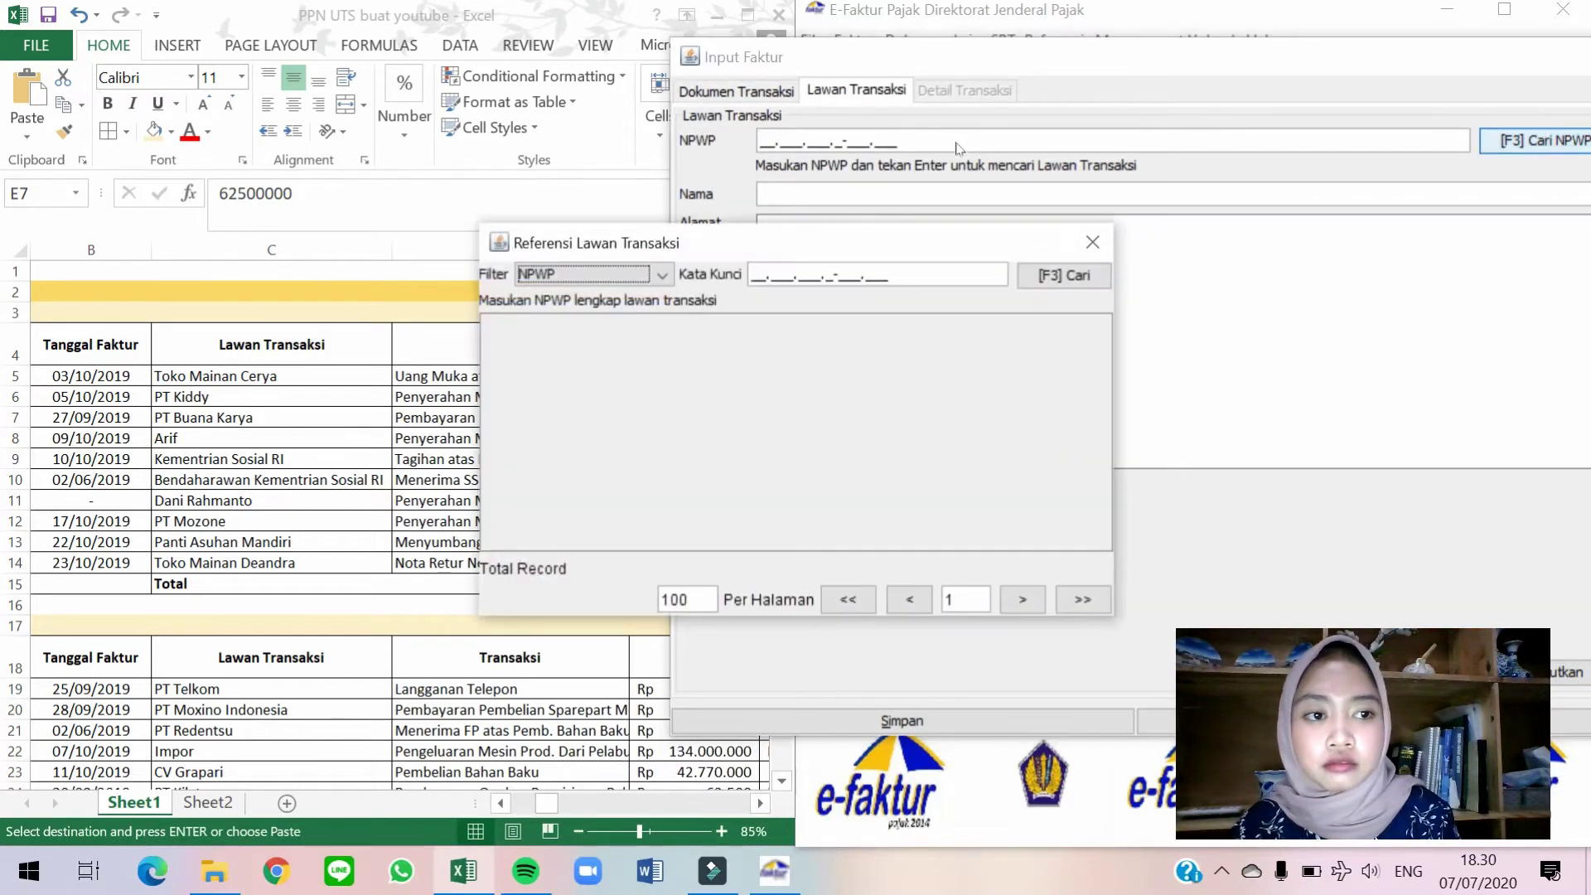
left_click(1046, 273)
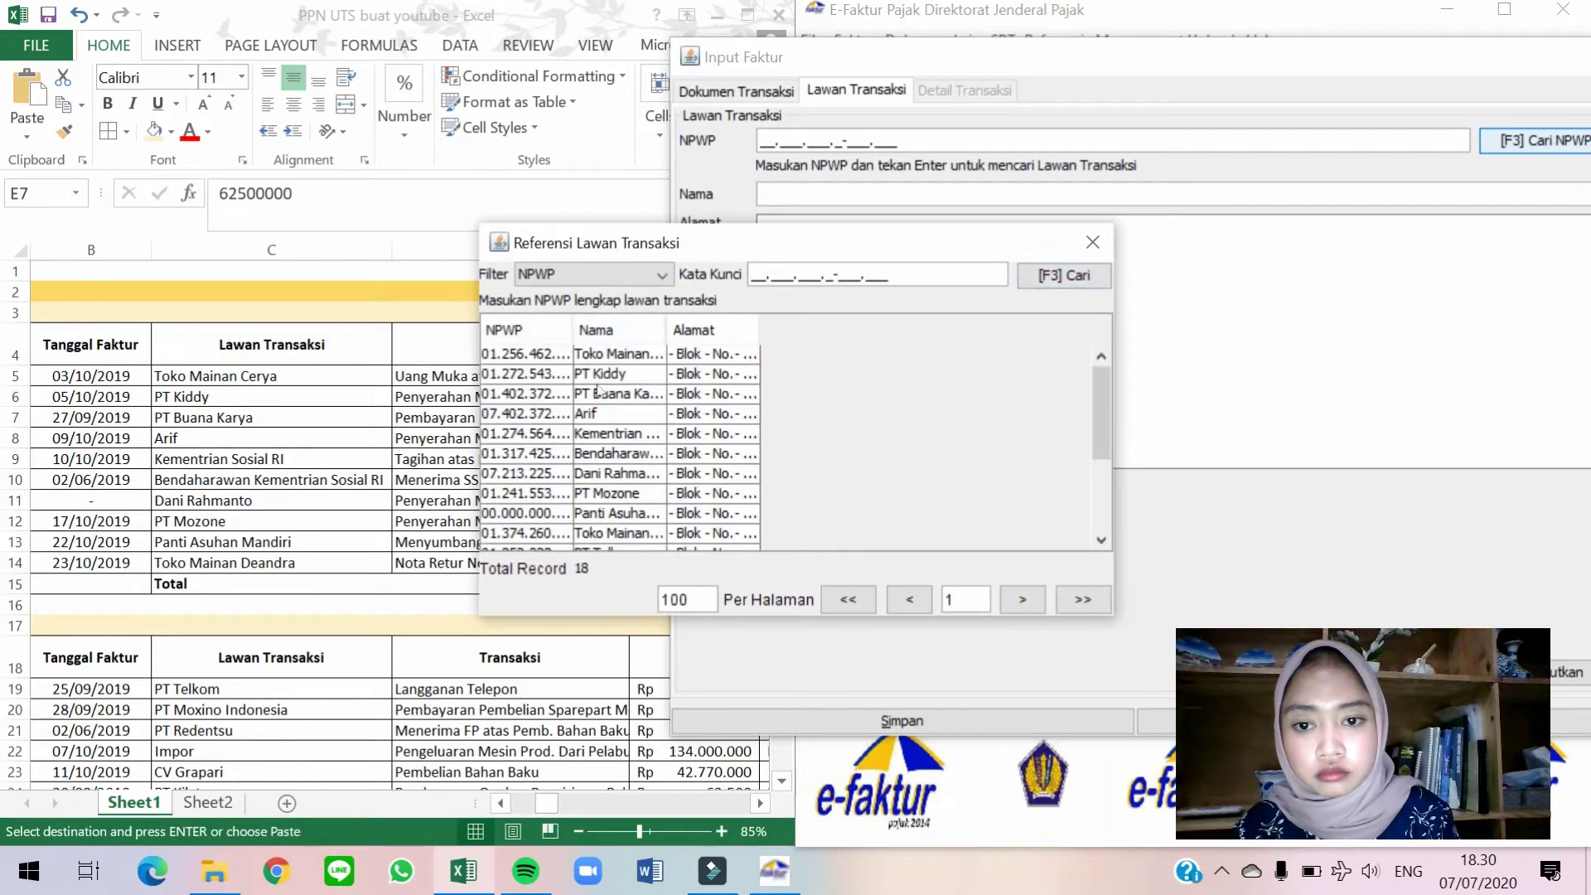
double_click(609, 414)
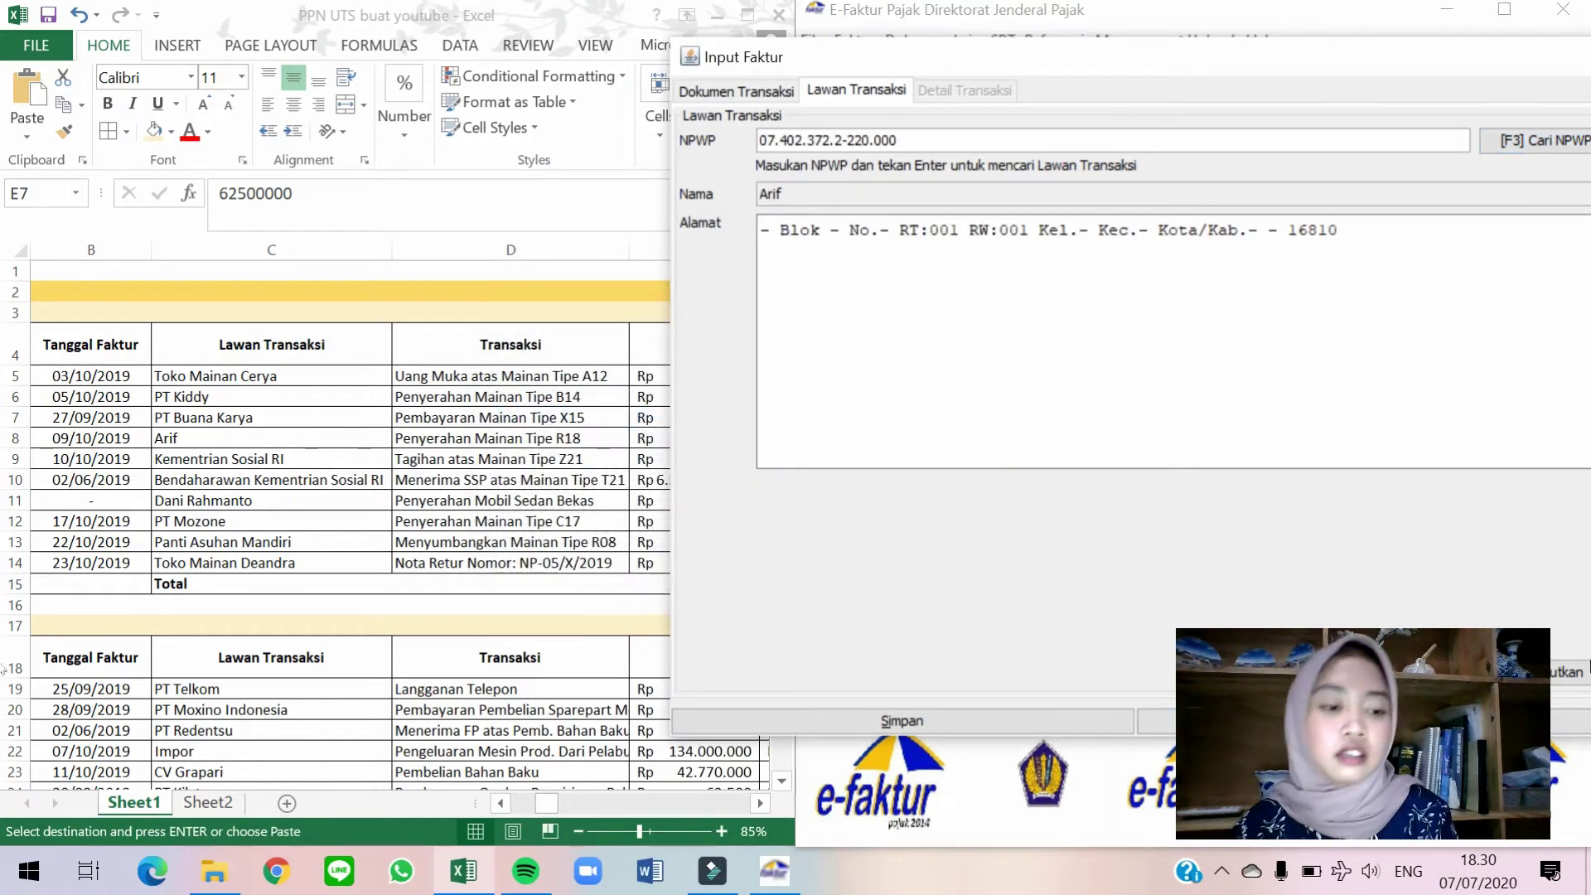
left_click(1578, 673)
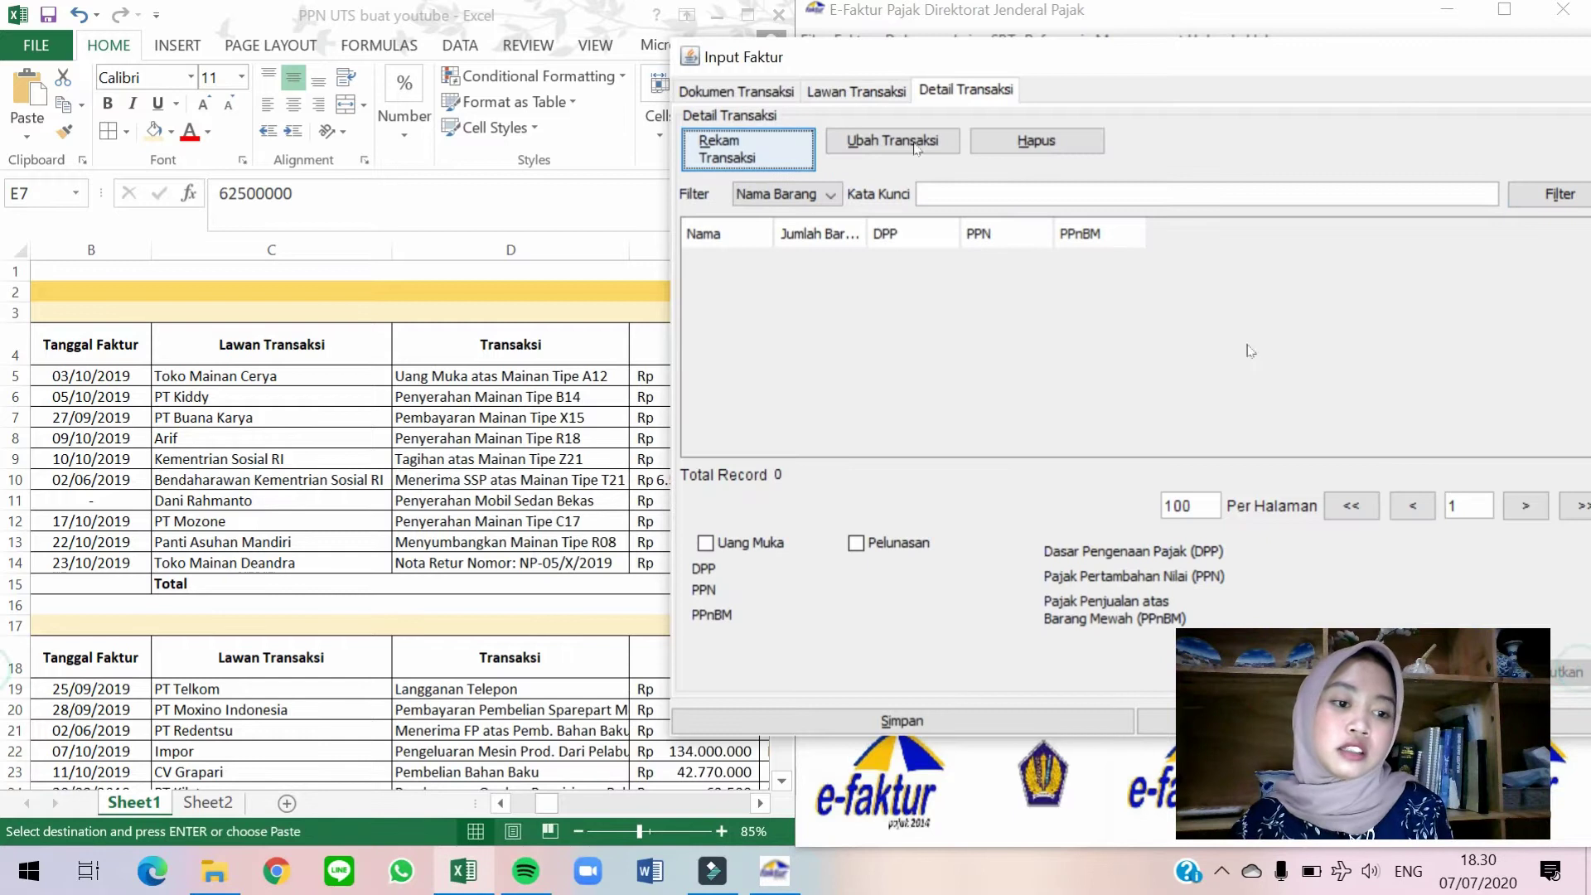
Add a goods line for Mainan Tipe R 18.
left_click(748, 150)
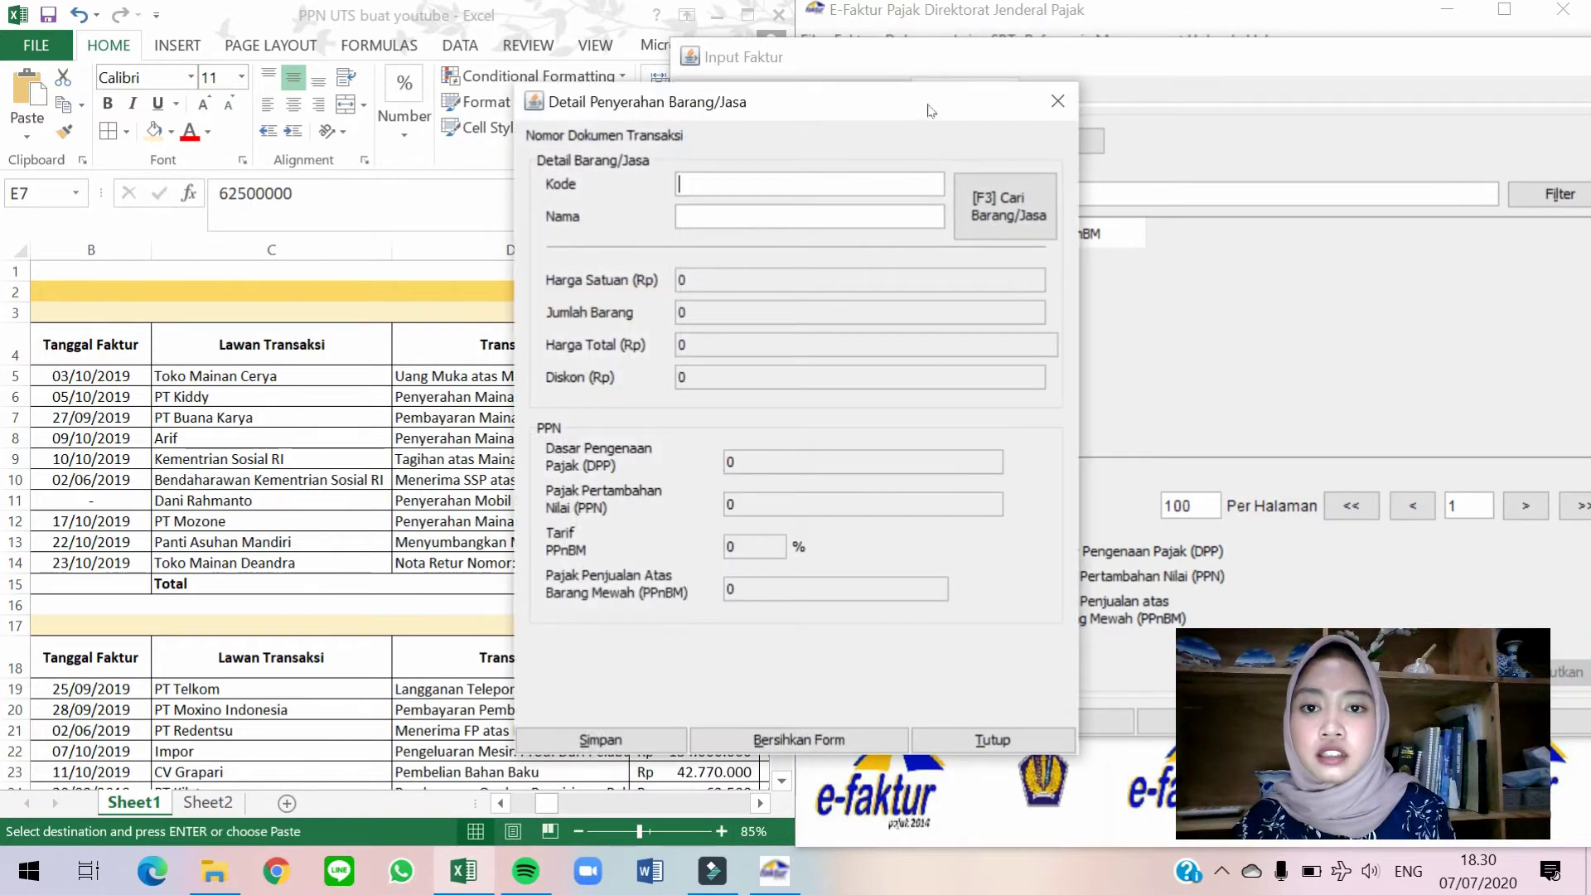
left_click_drag(930, 110, 1163, 112)
left_click(1251, 199)
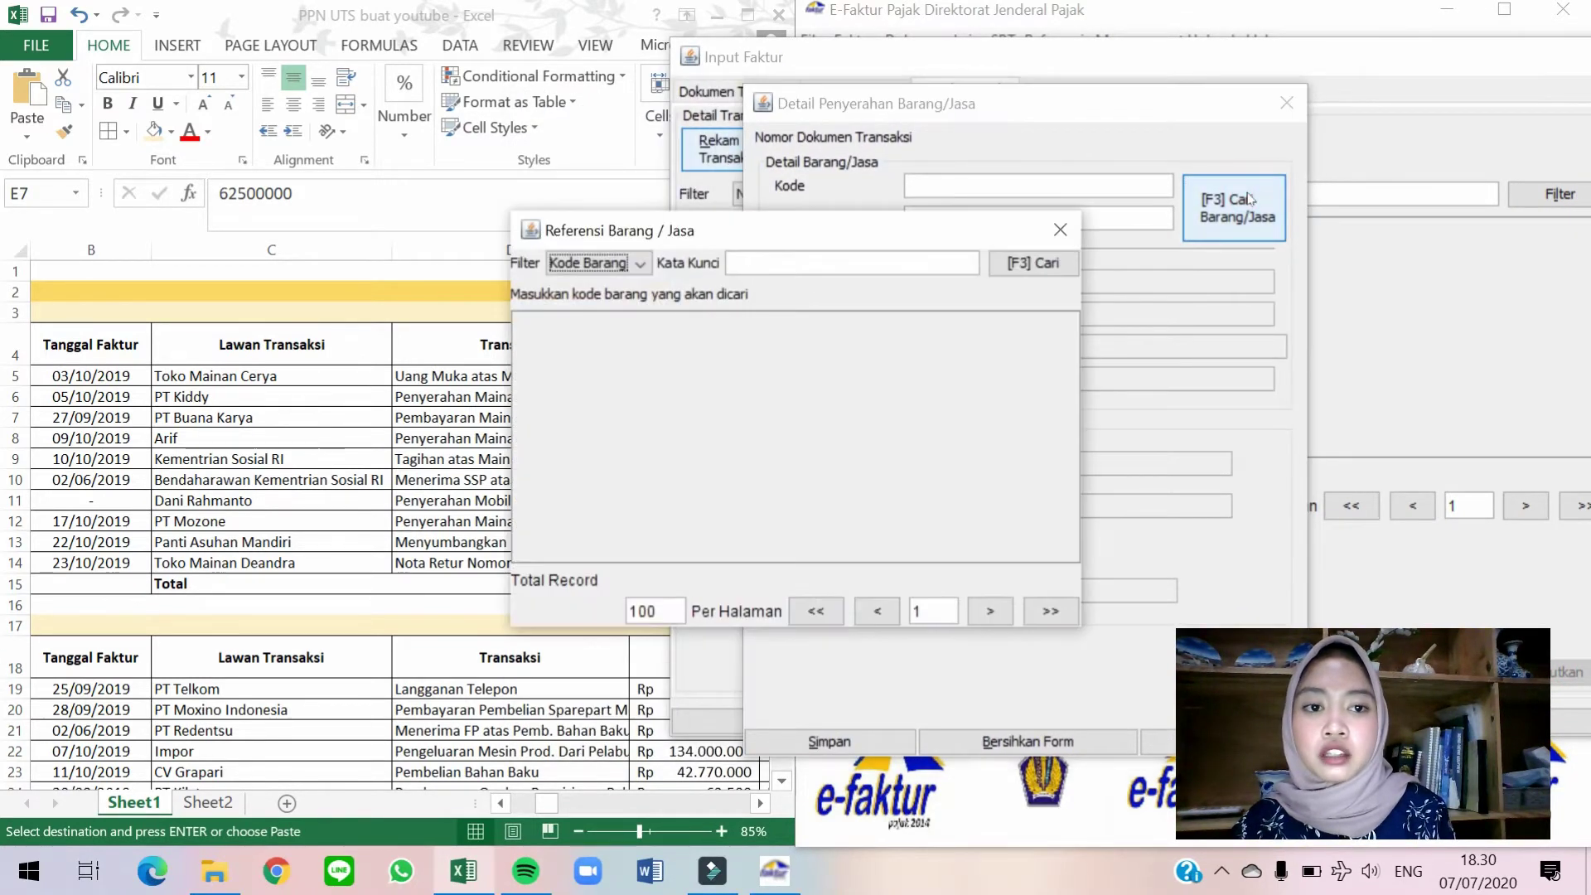
left_click(1049, 258)
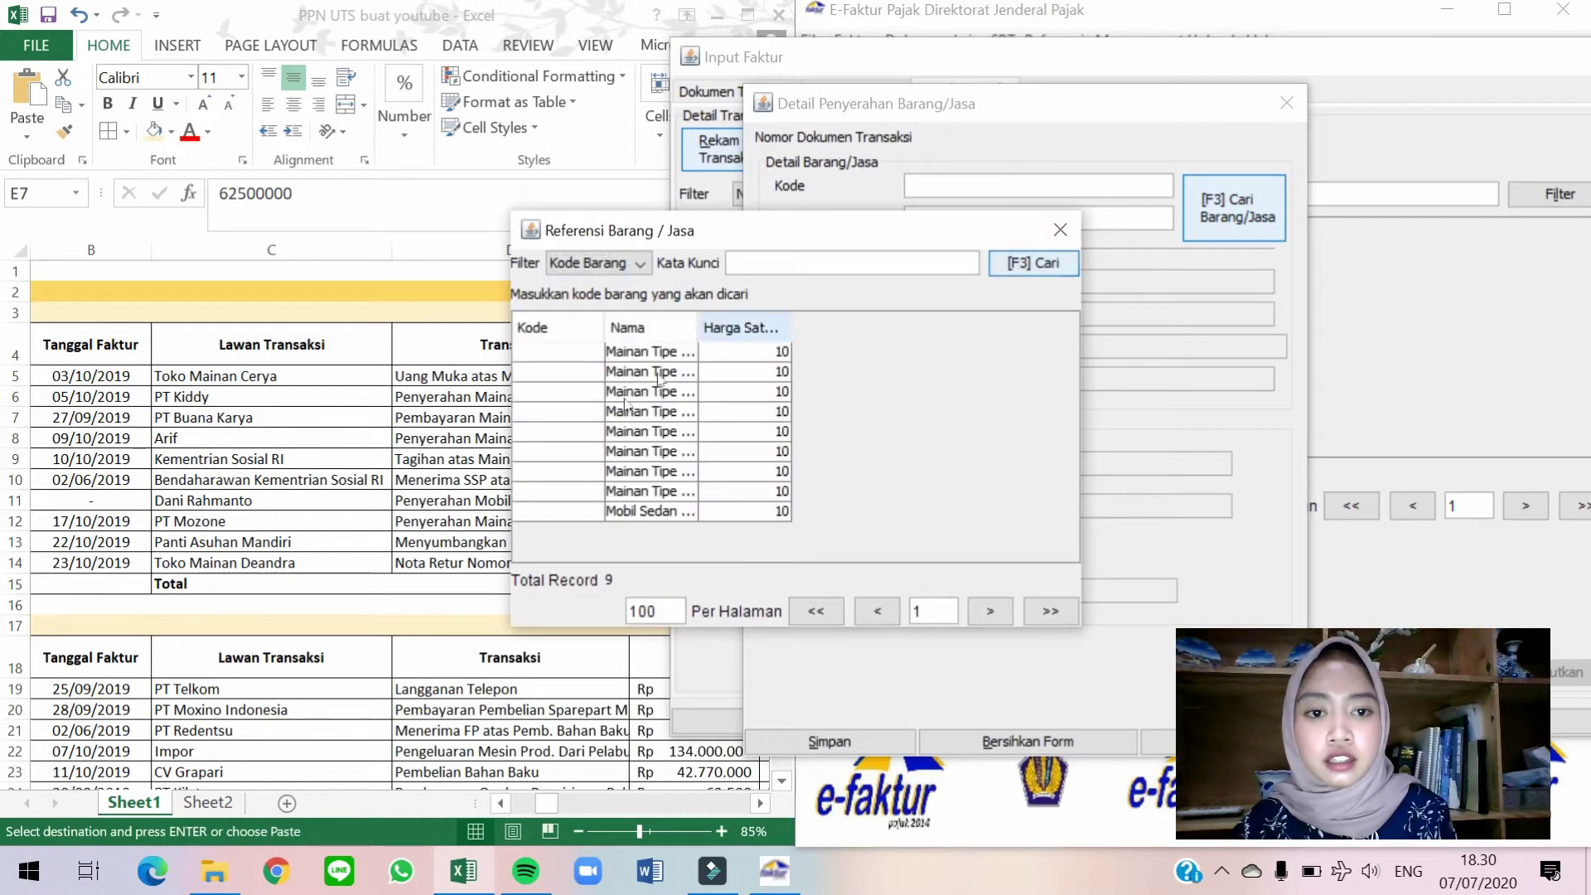
double_click(678, 412)
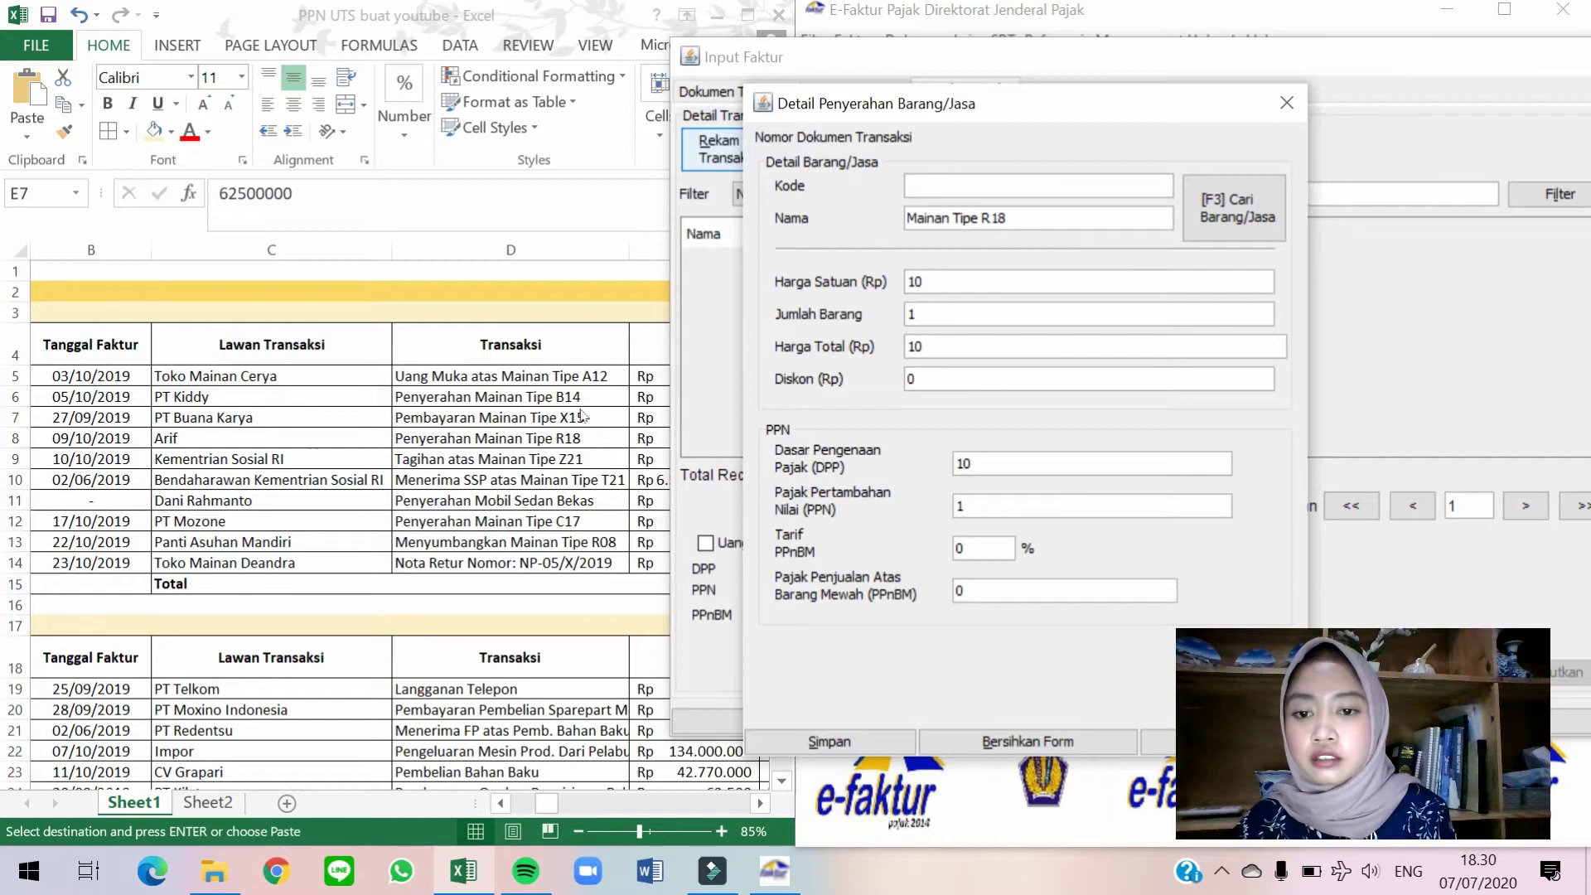
Enter the unit price 28.575.000 taken from the sales spreadsheet.
left_click(590, 415)
left_click(675, 435)
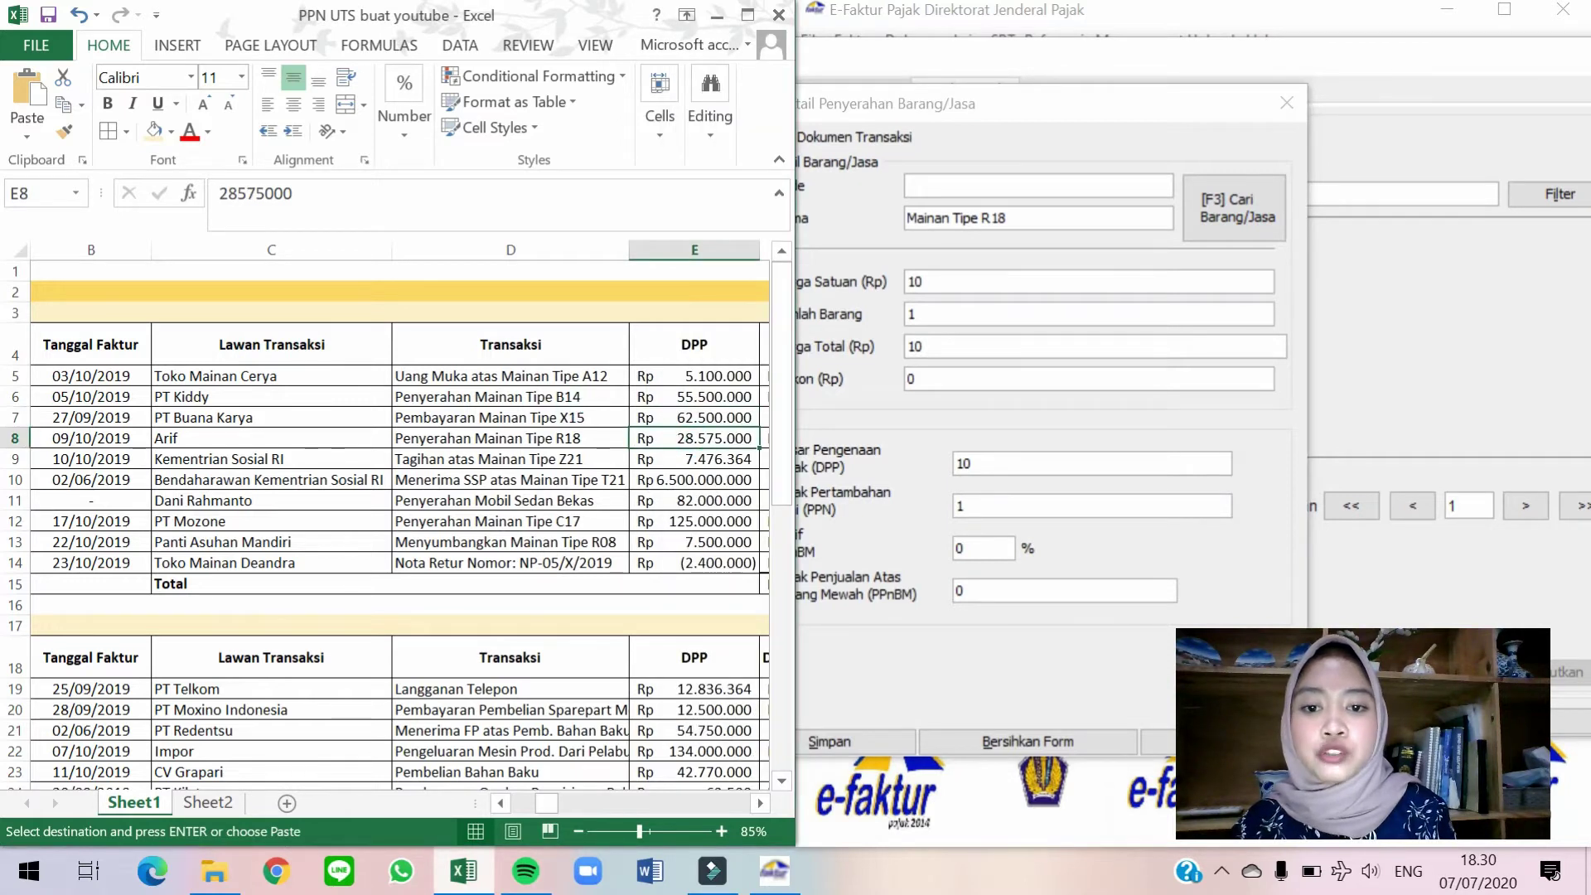
double_click(914, 282)
type("28.575.000")
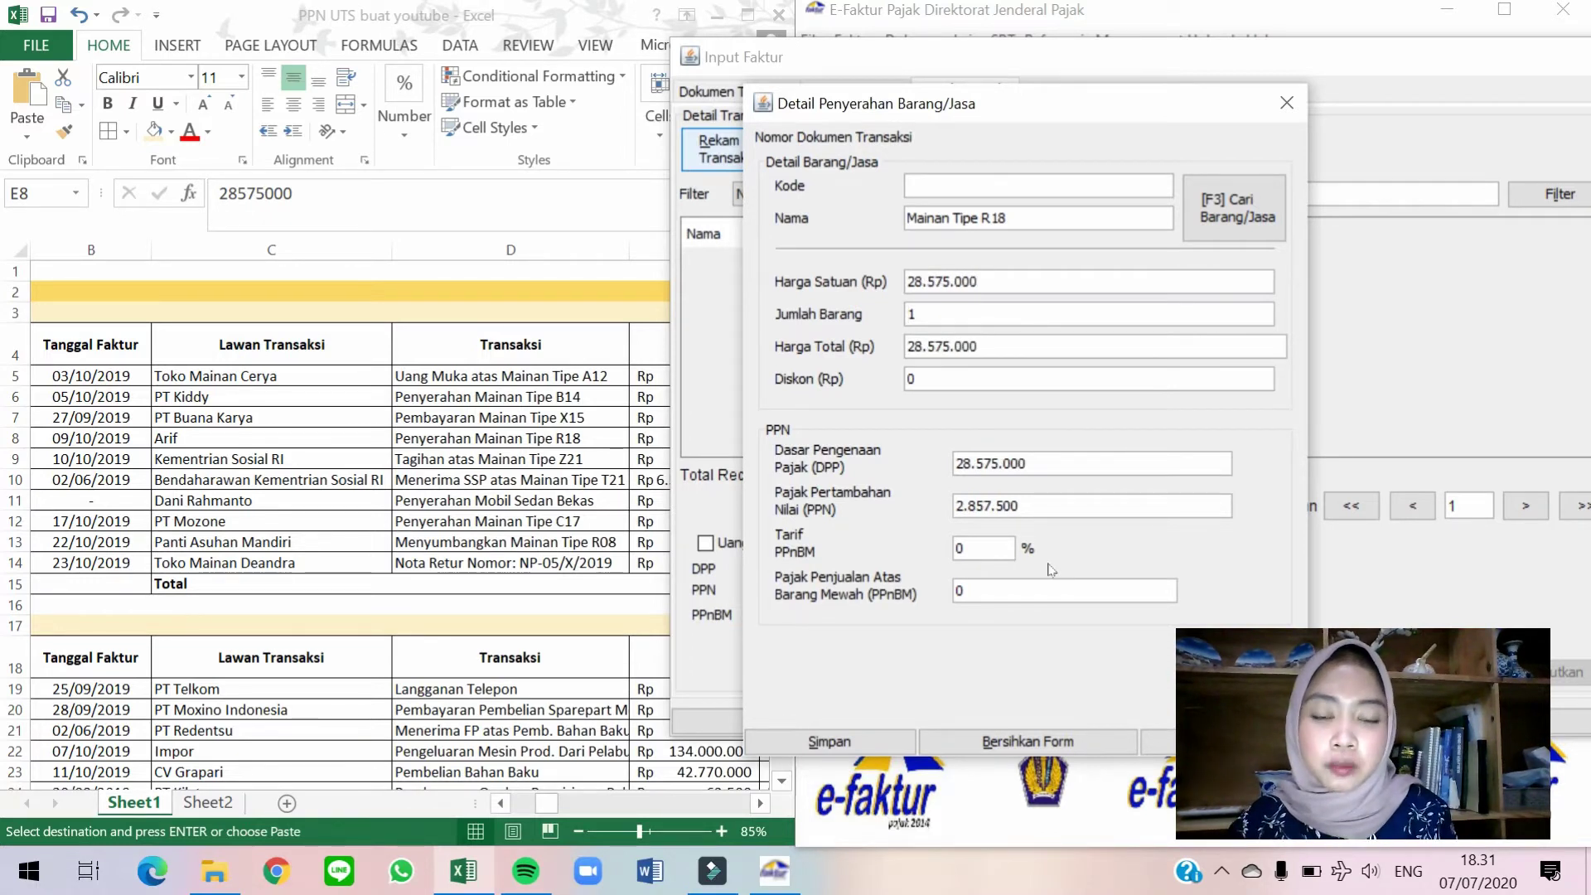
Save the goods line and the invoice, then start a blank invoice.
left_click(889, 736)
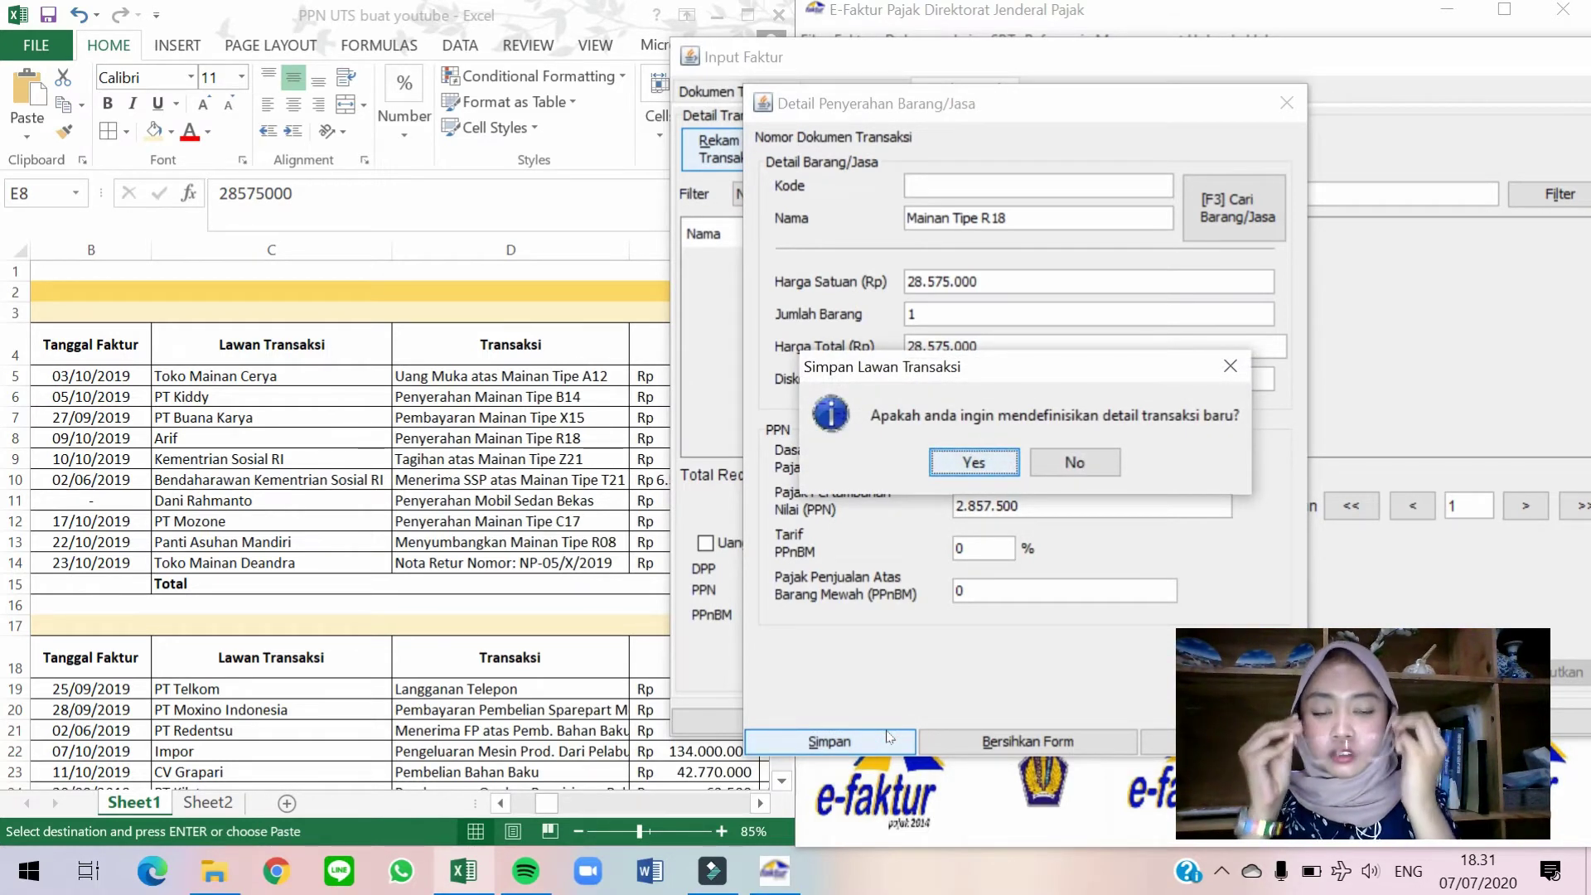
left_click(1094, 470)
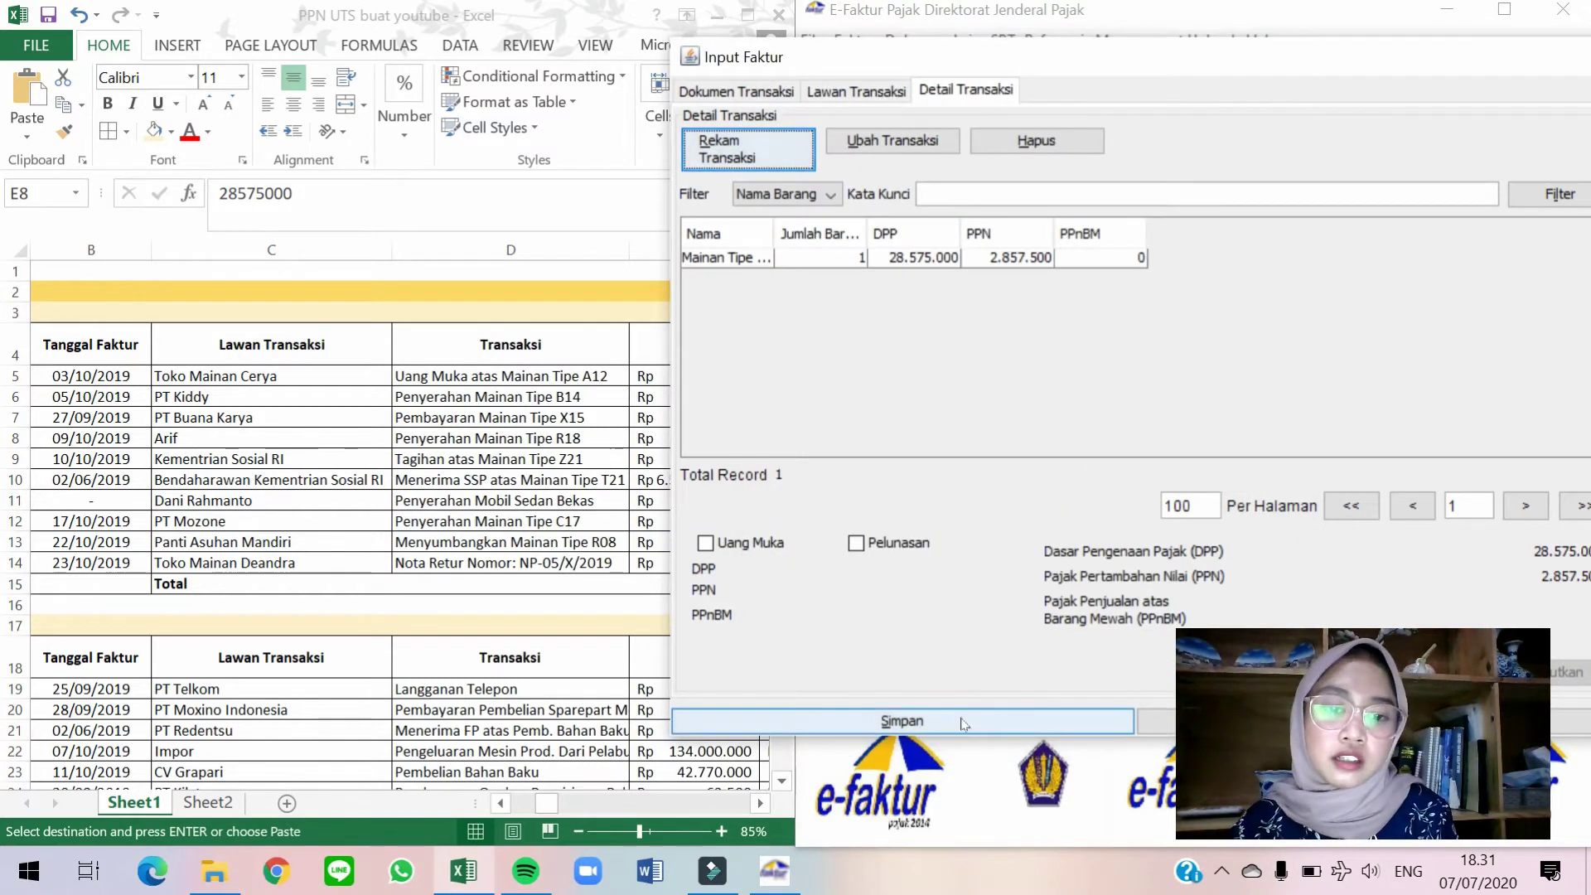
left_click(961, 722)
left_click(1086, 430)
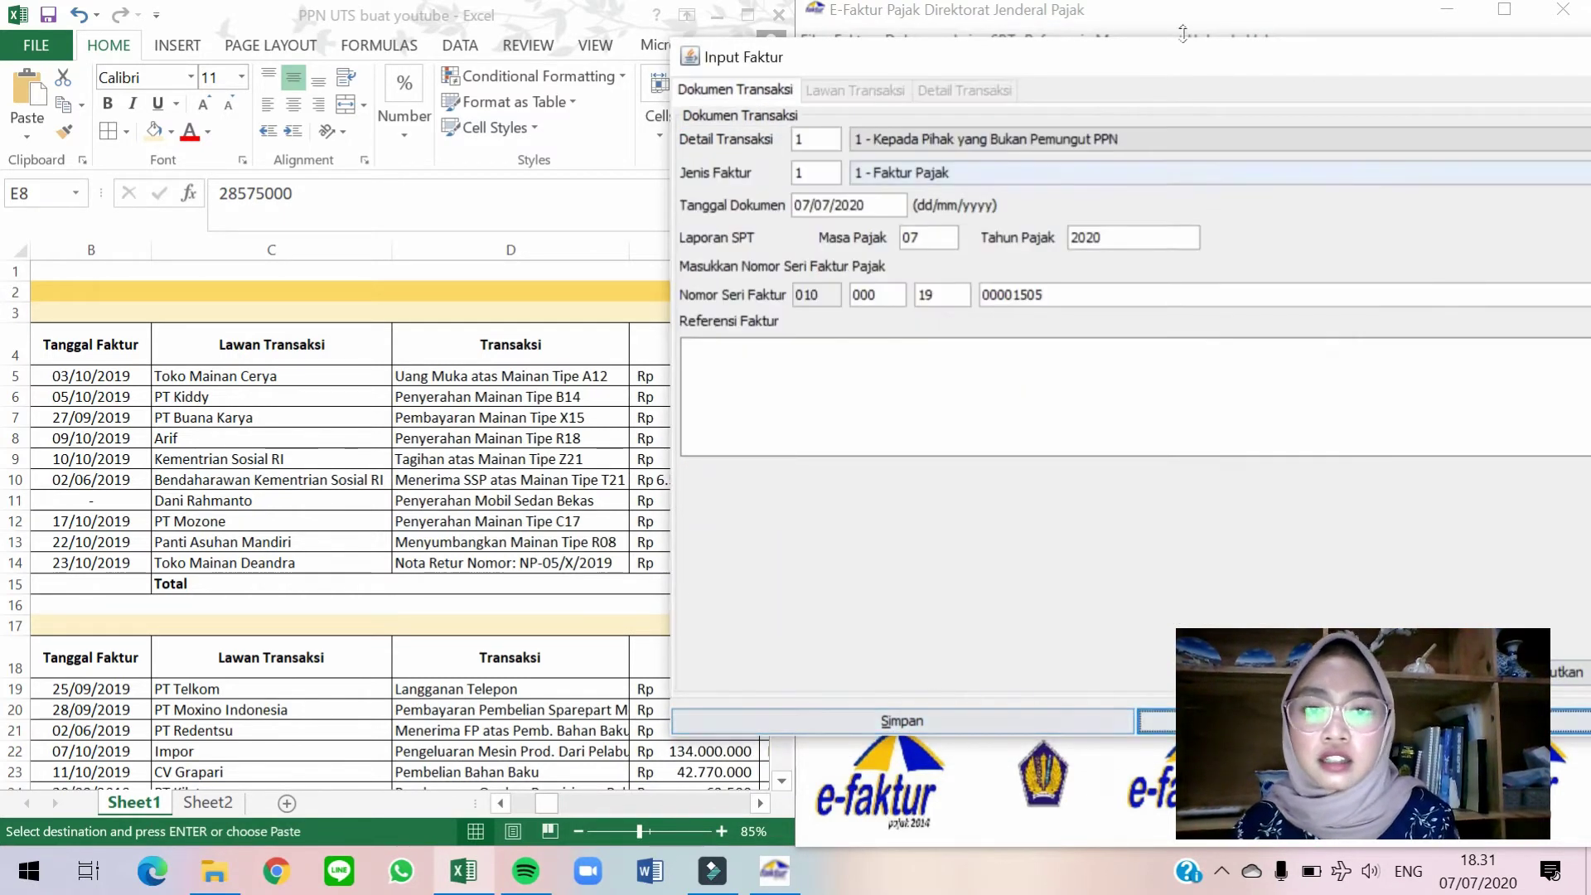
left_click_drag(1188, 59, 1341, 47)
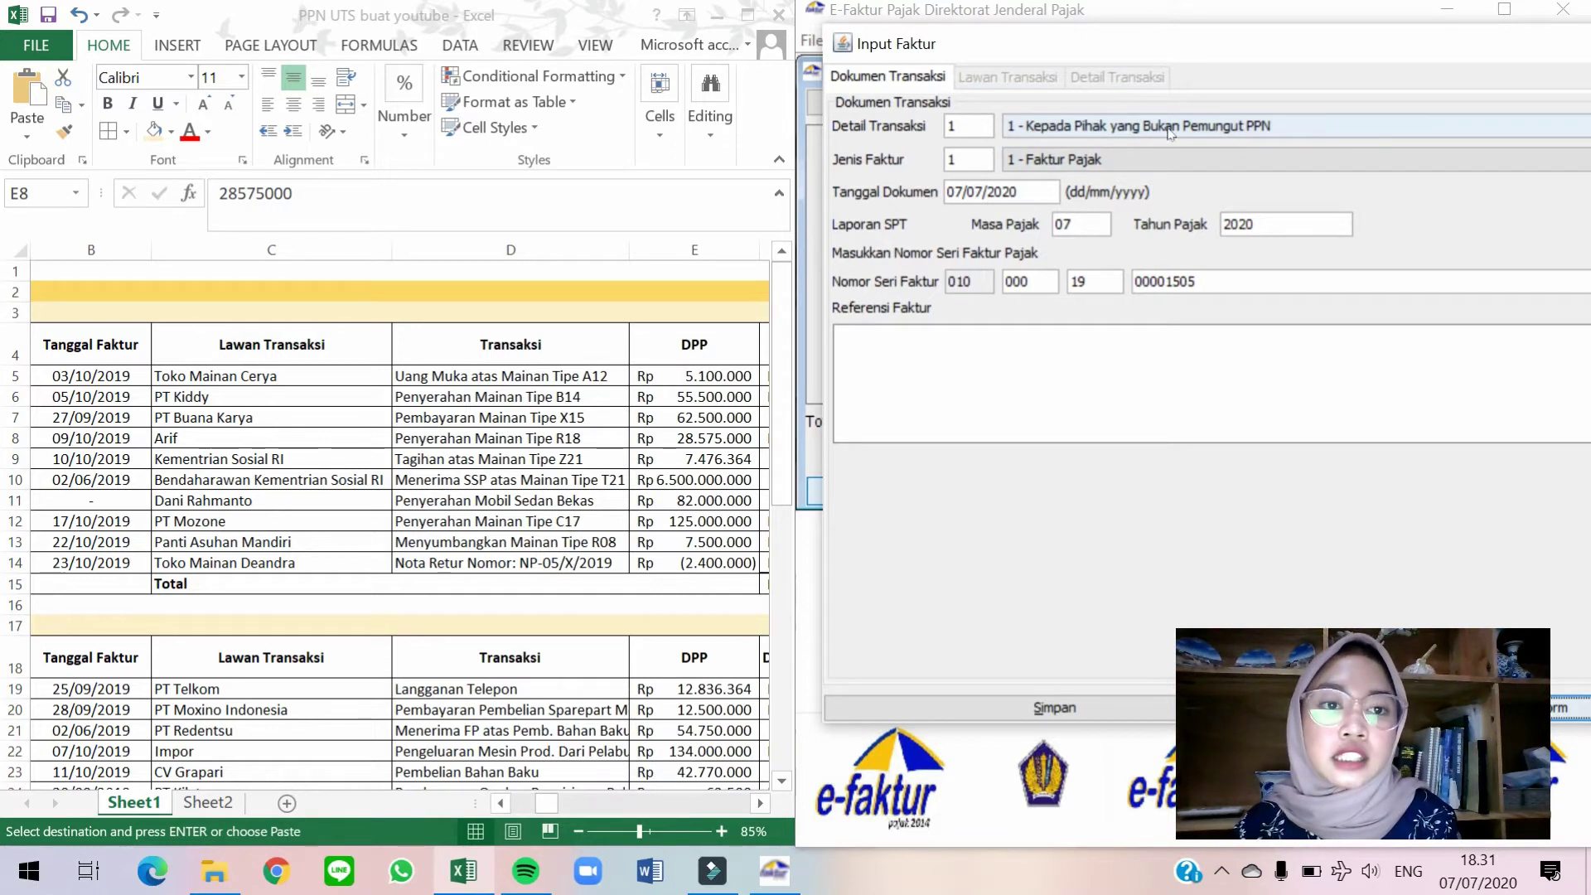
Set transaction code 2 - Kepada Pemungut Bendaharawan and document date 10/10/2019.
left_click(1170, 132)
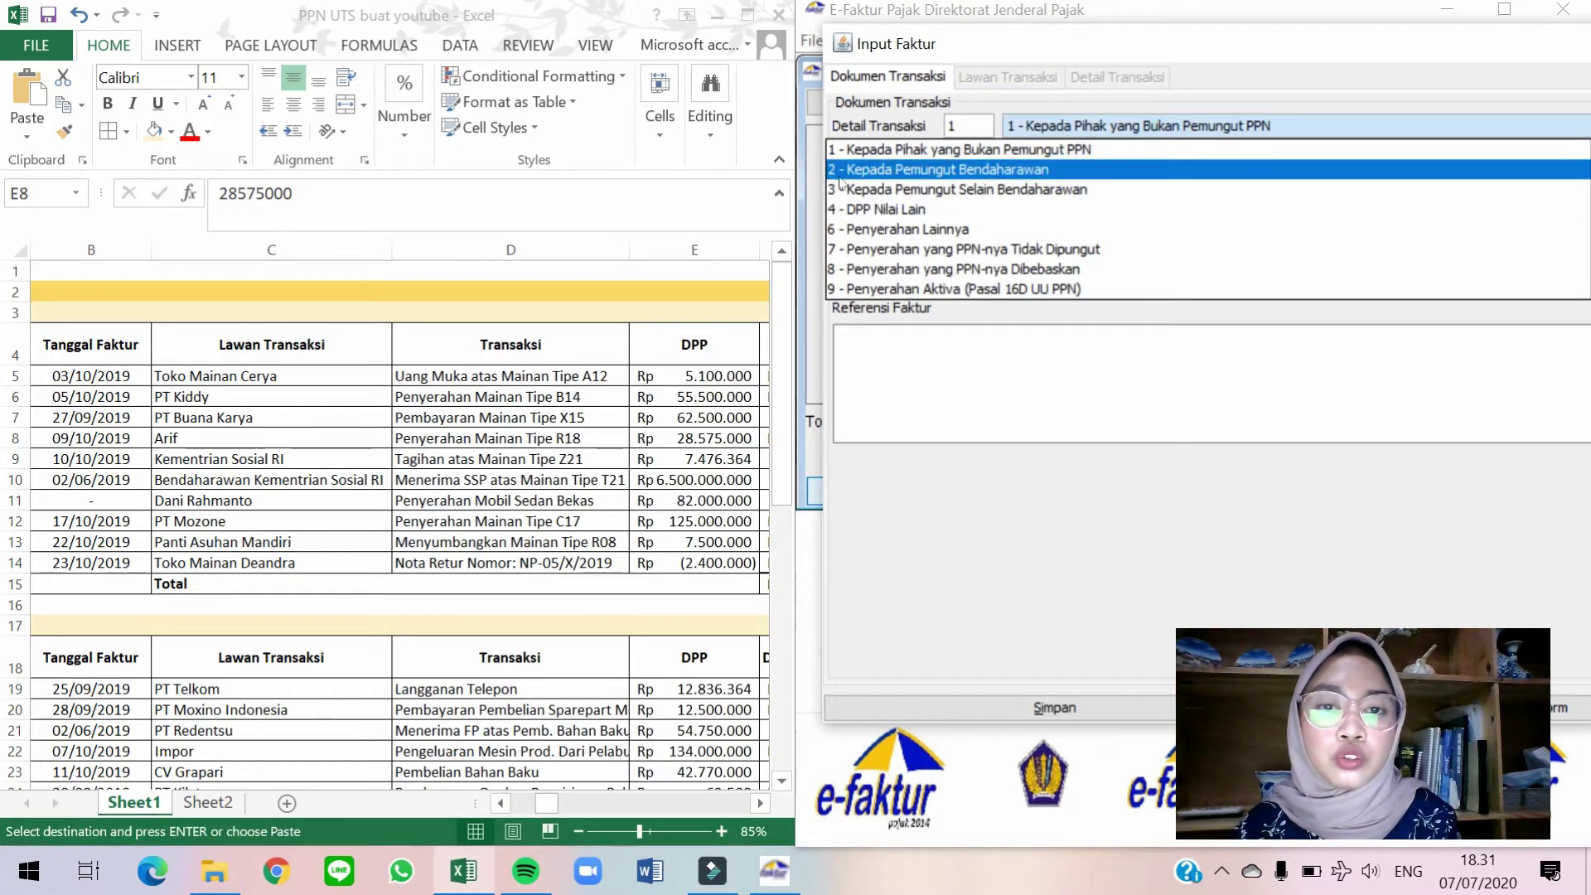
left_click(1008, 171)
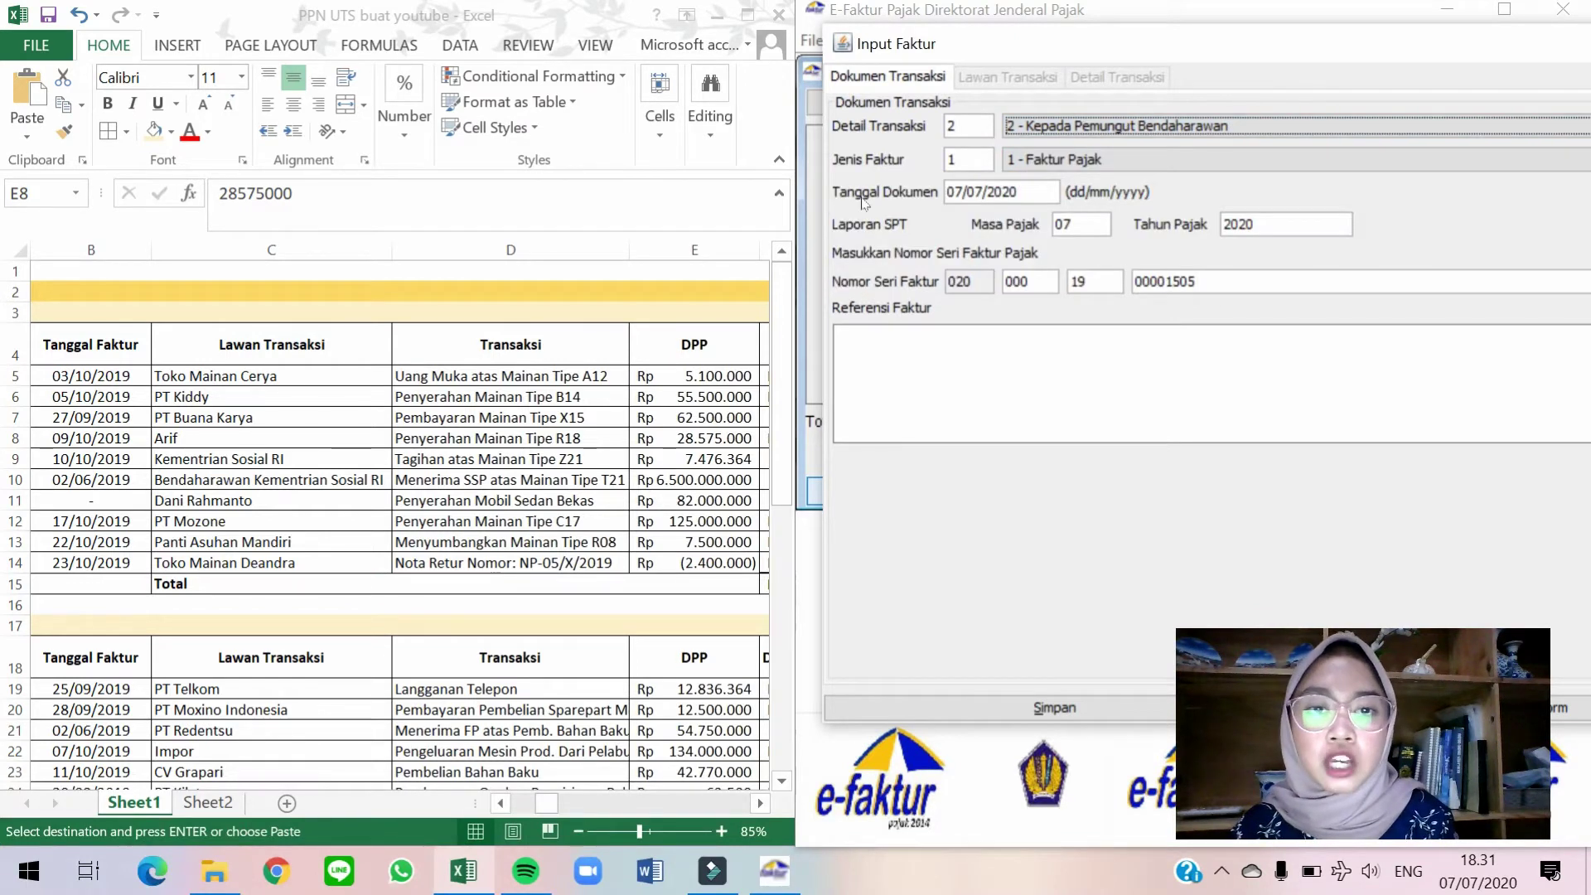
left_click(1036, 184)
left_click_drag(947, 192, 1020, 192)
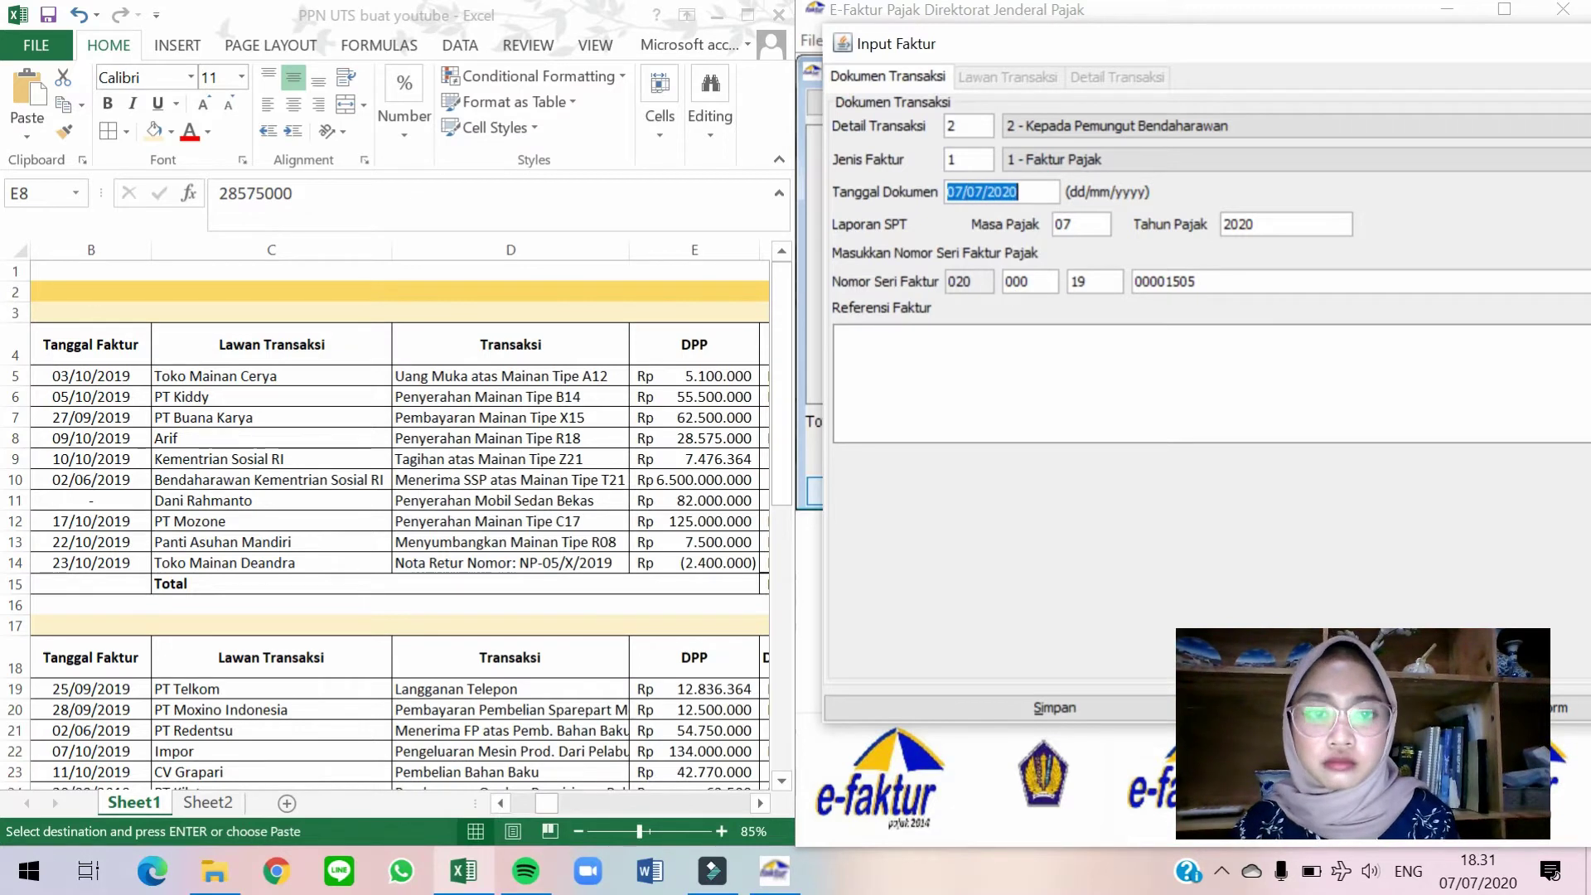
type("1010")
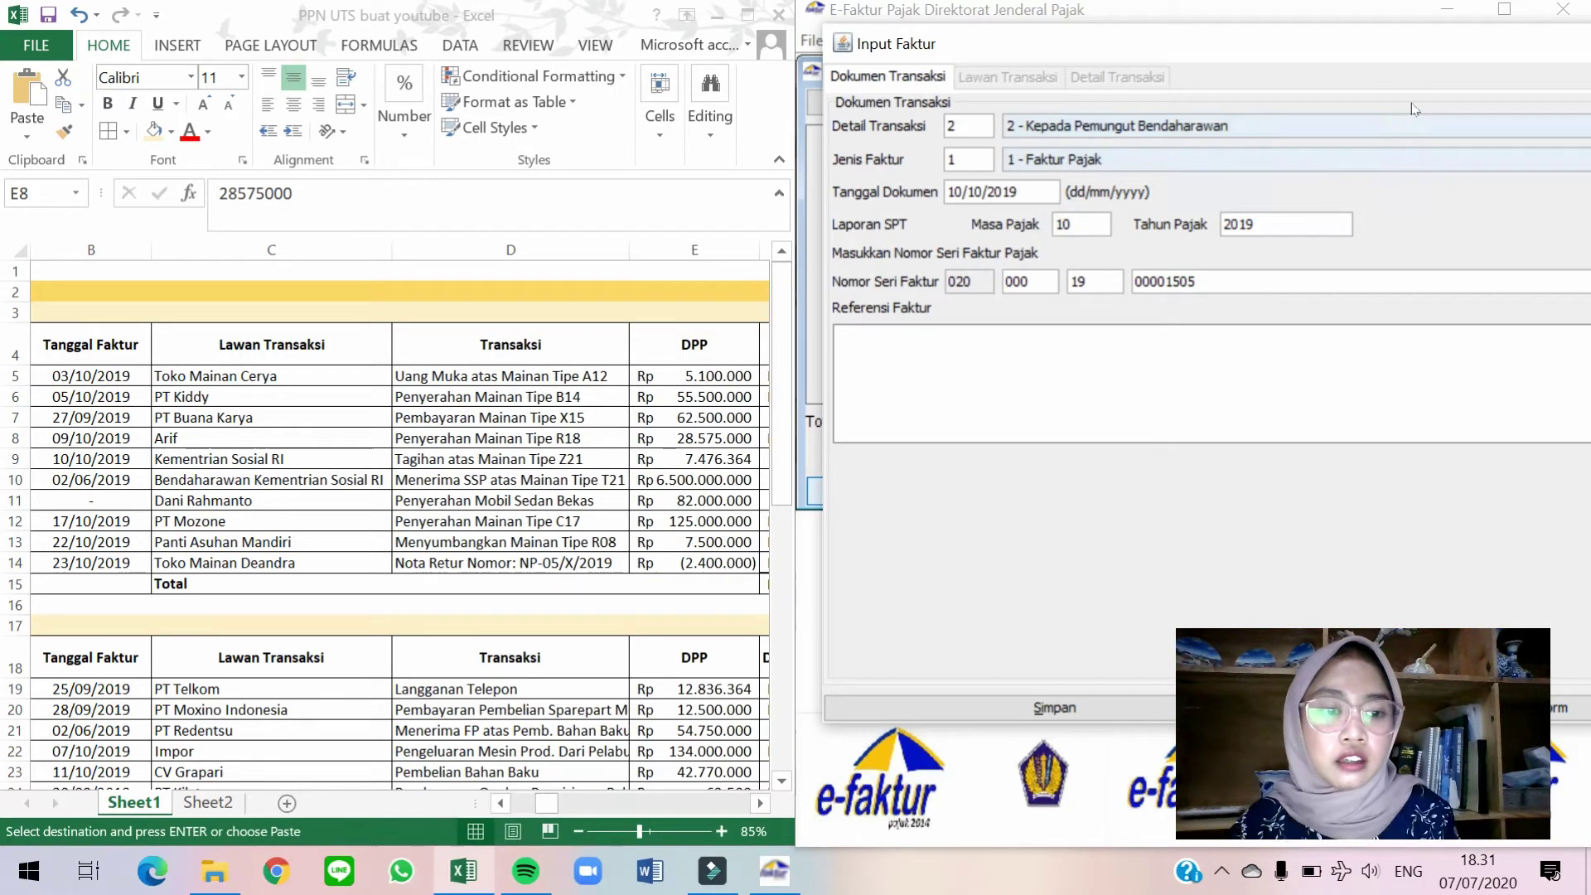
left_click_drag(1398, 44, 1270, 58)
Choose Kementrian Sosial RI as the buyer and continue to transaction details.
left_click(1568, 672)
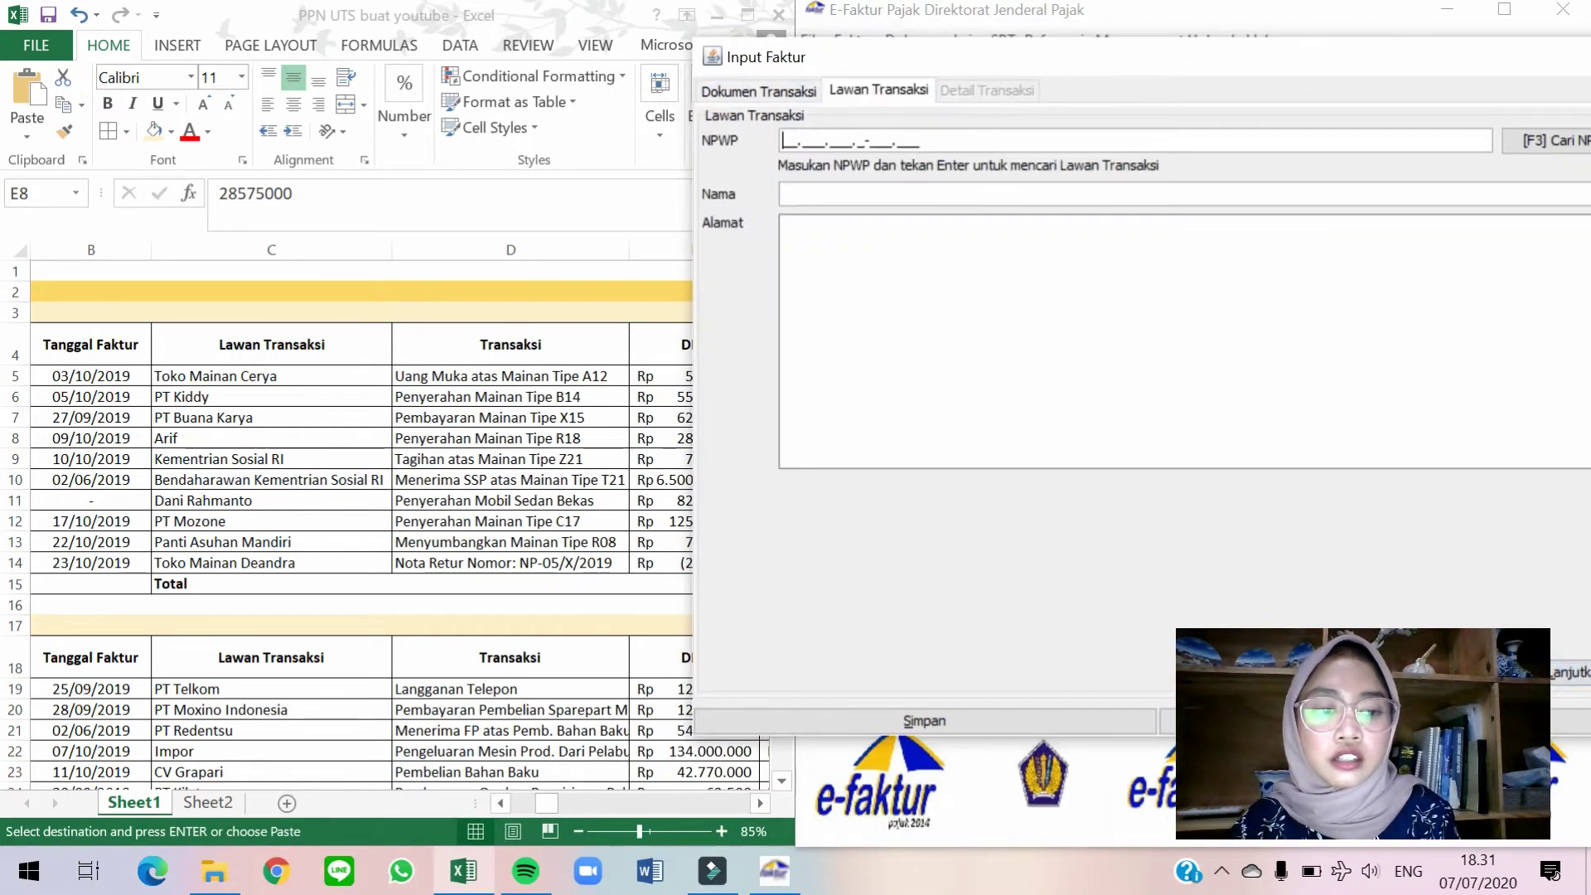
left_click(1528, 147)
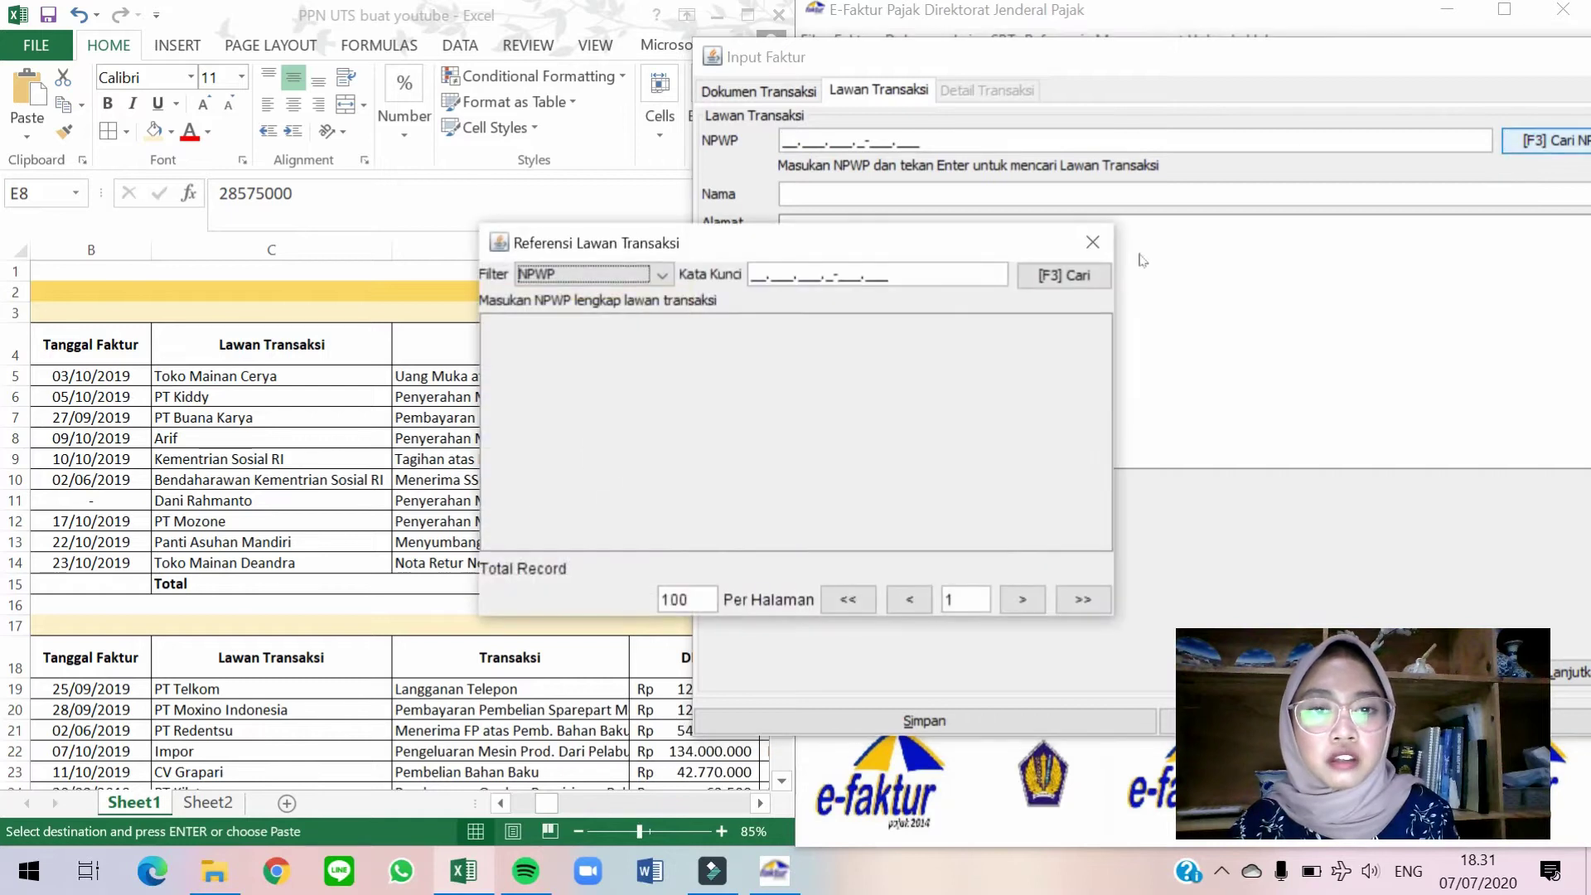
left_click(1027, 279)
double_click(637, 437)
left_click(1573, 671)
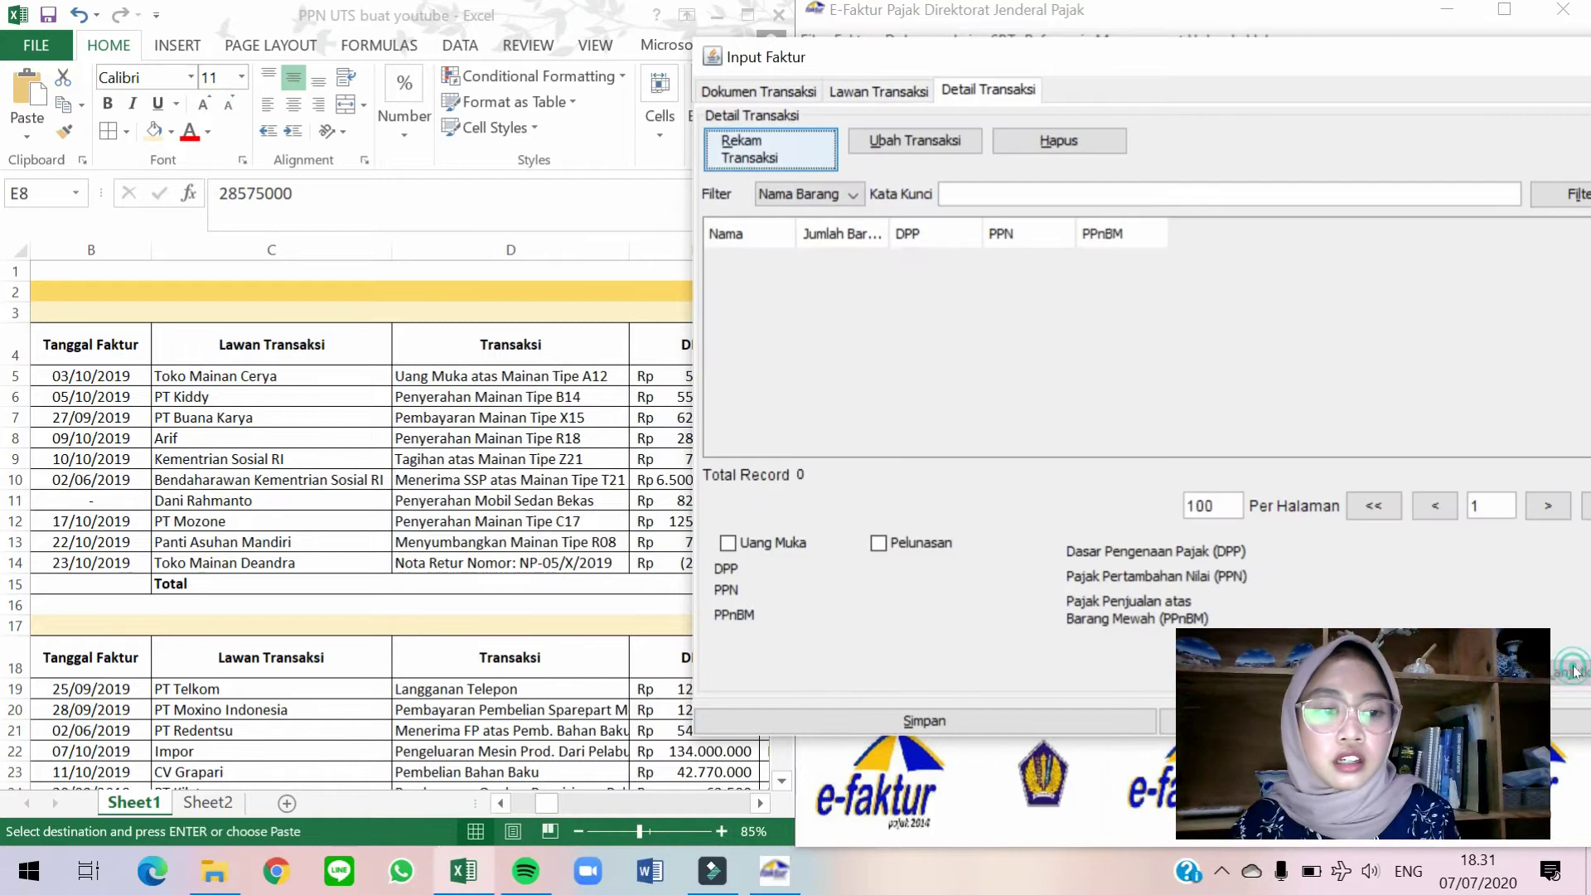
Add a goods line for Mainan Tipe Z21.
left_click(801, 139)
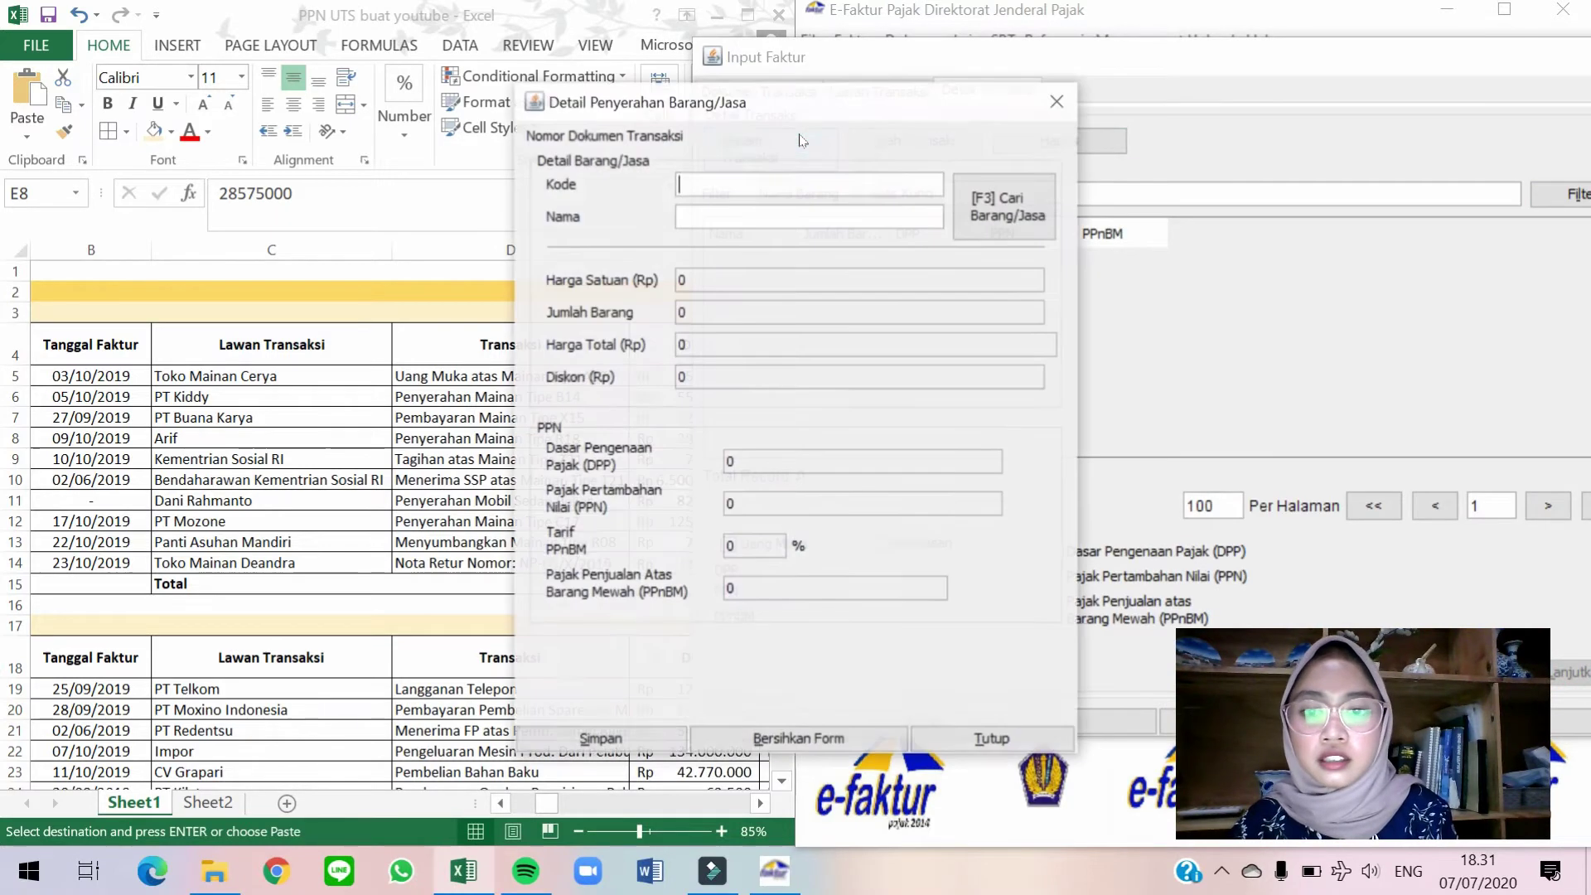
left_click(1284, 193)
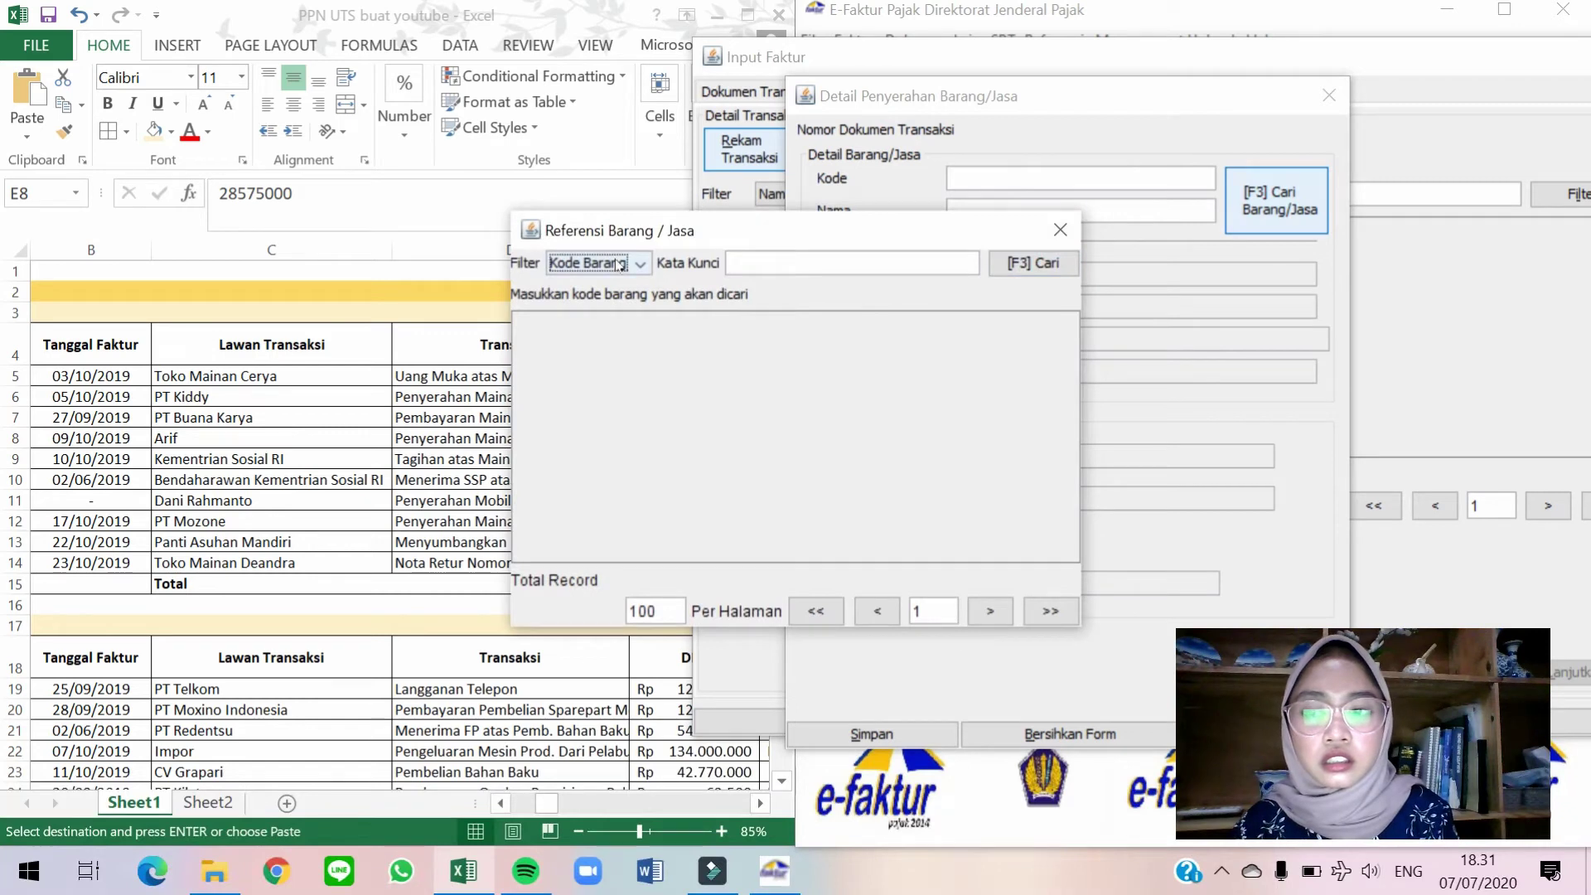
left_click(1017, 269)
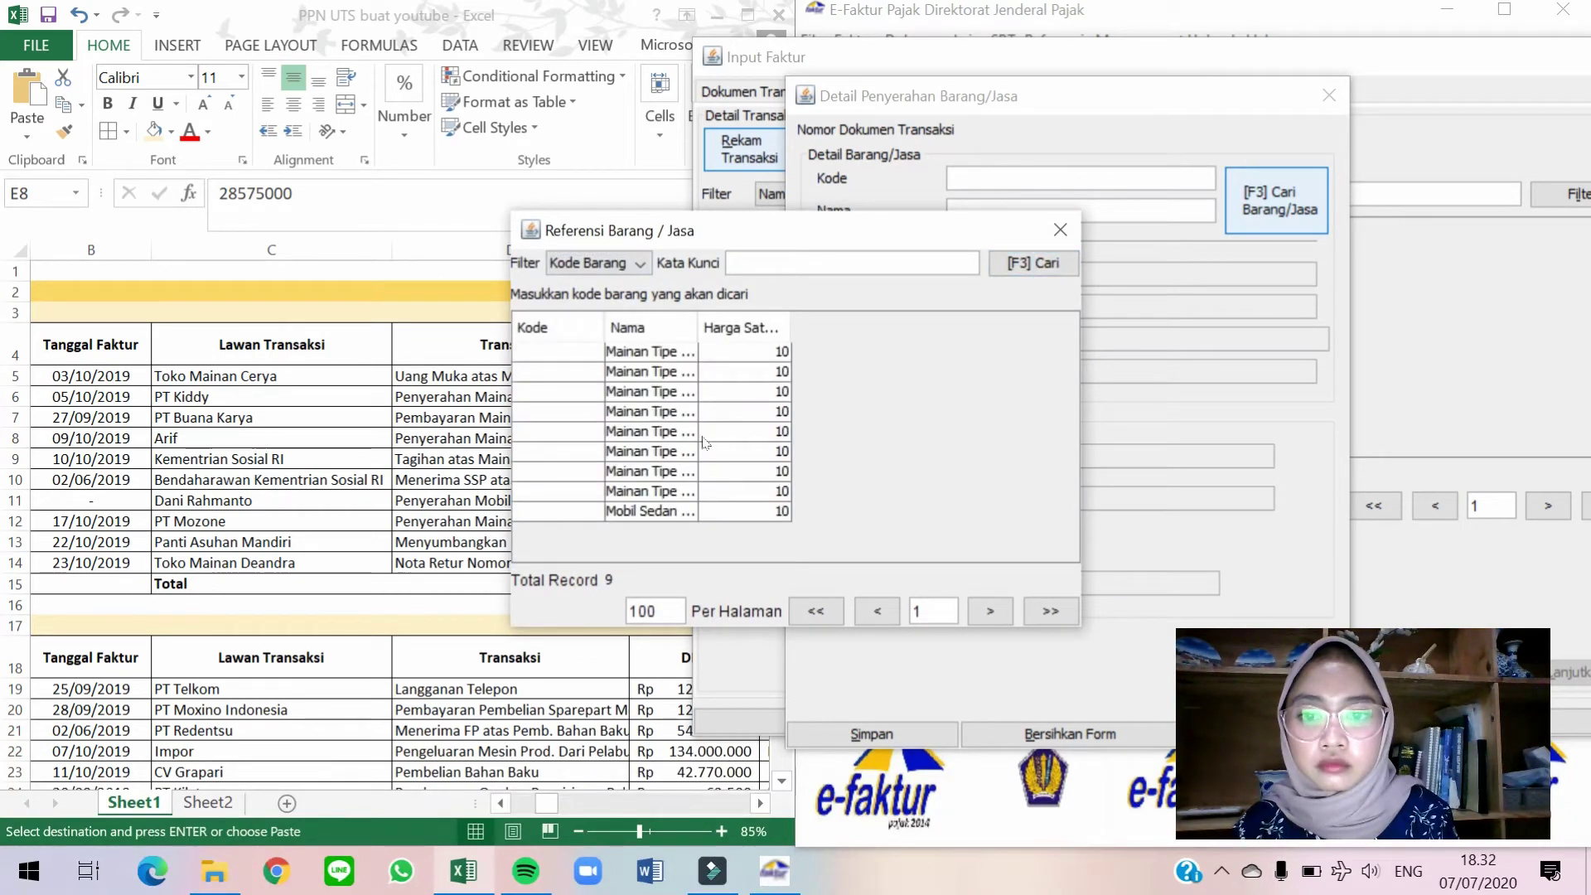
double_click(702, 434)
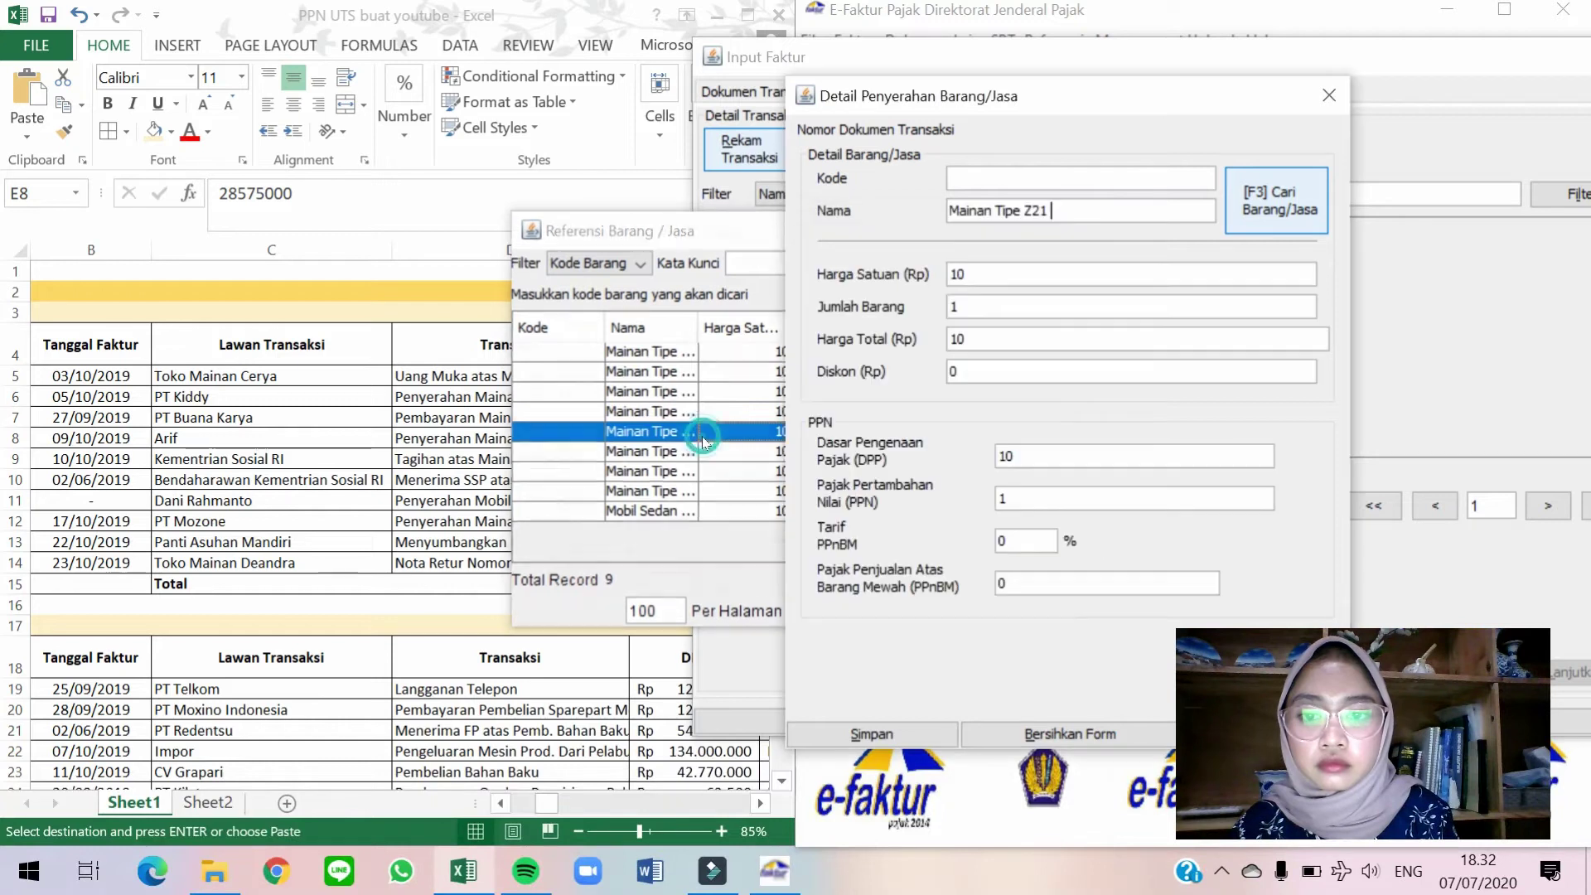
Enter the unit price 7.476.364, checking the DPP in the spreadsheet.
left_click(607, 467)
left_click(737, 460)
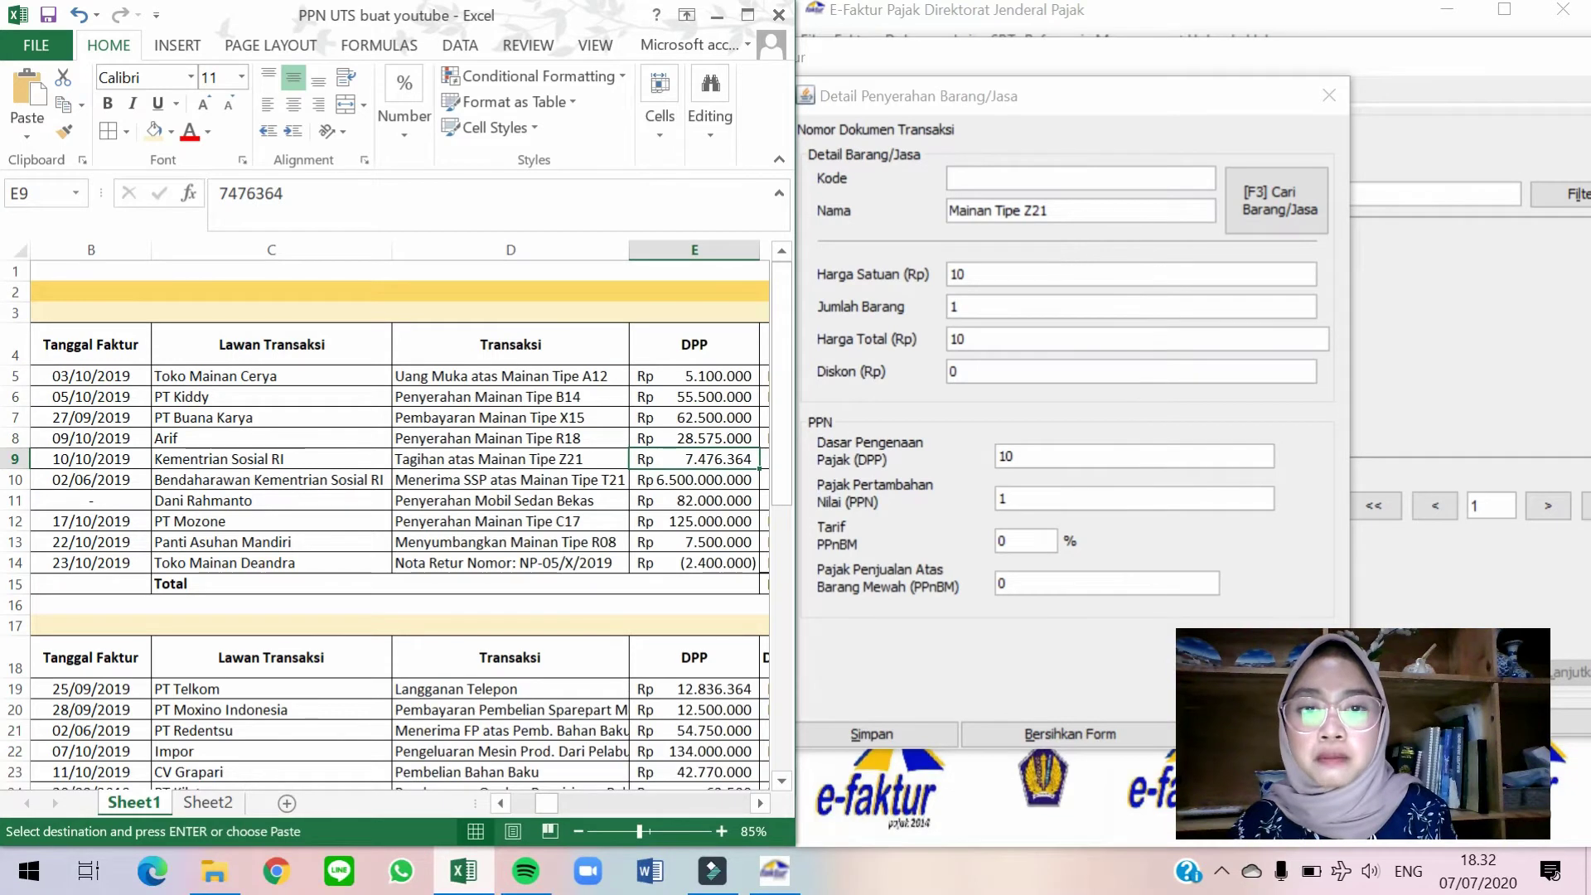
left_click(1052, 264)
key("ctrl+a")
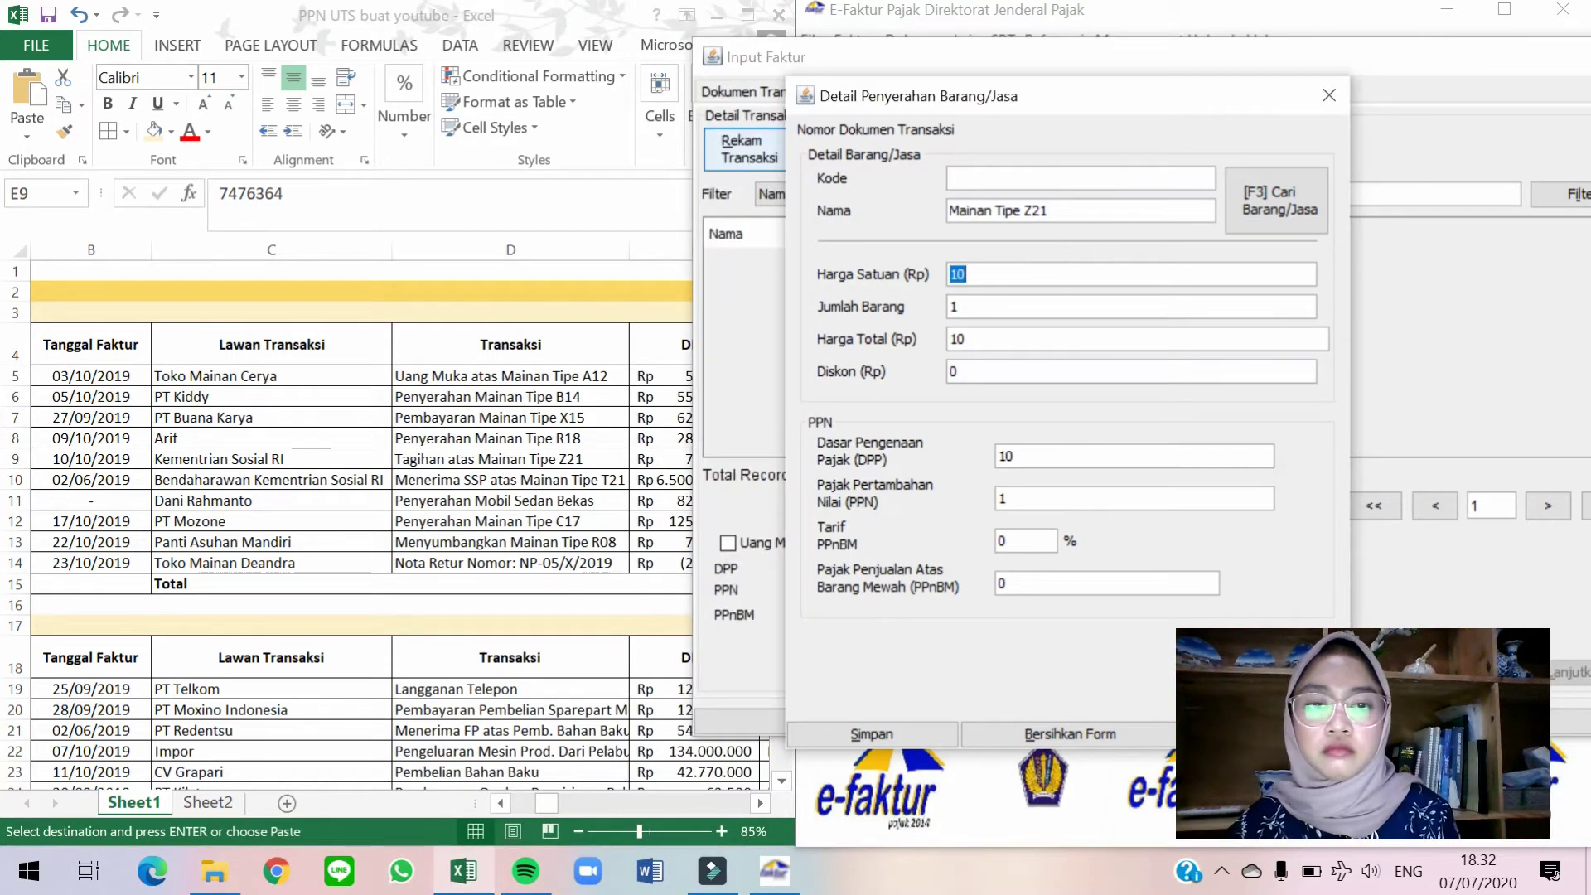
type("7476")
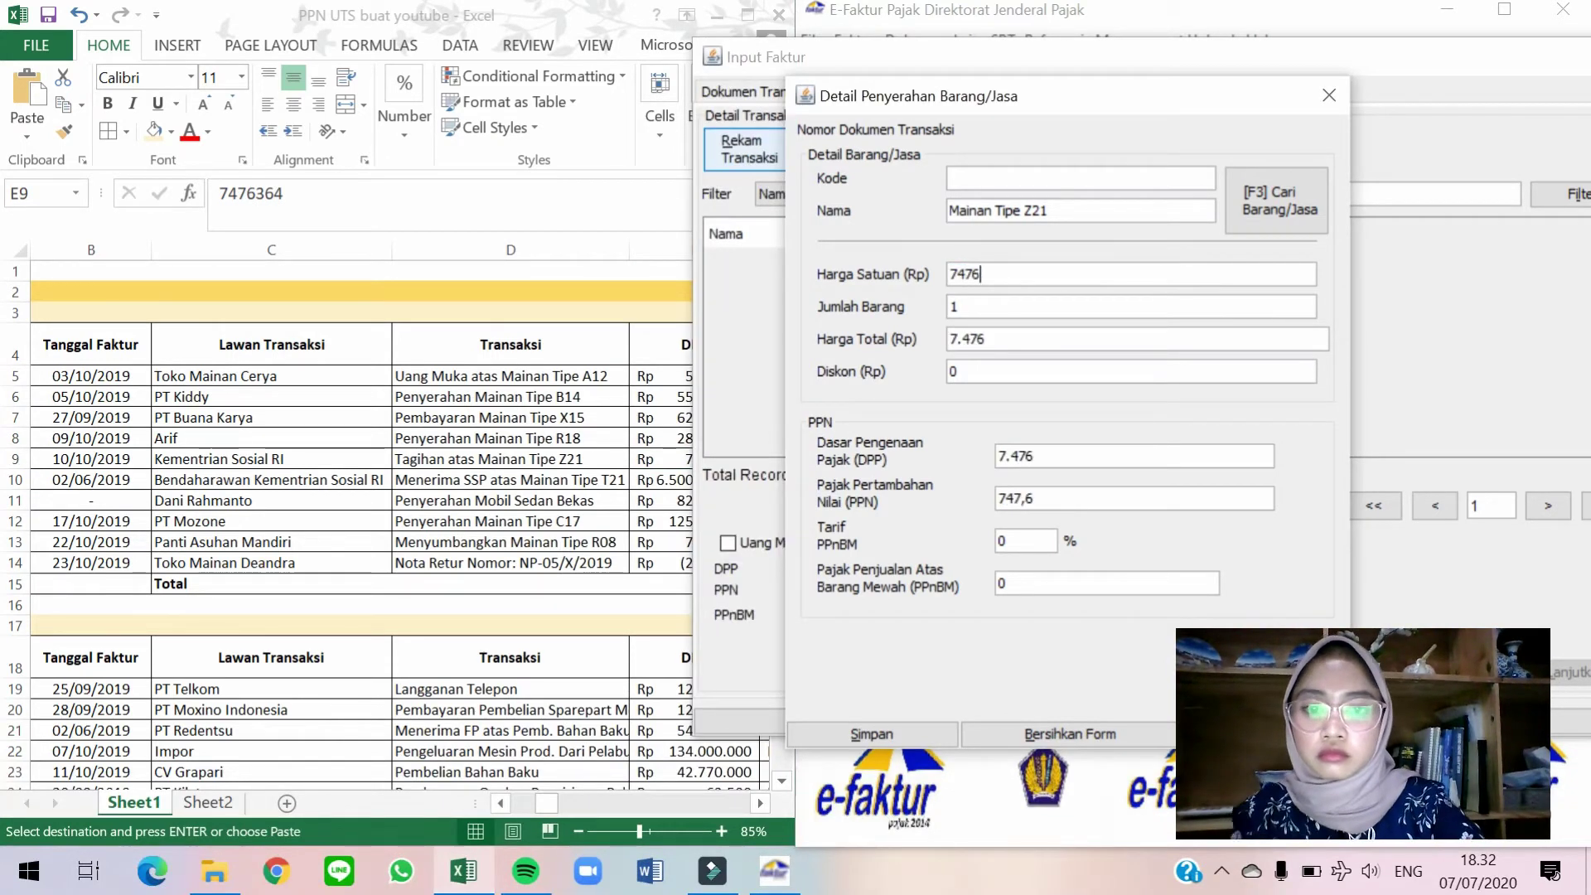
key("alt+Tab")
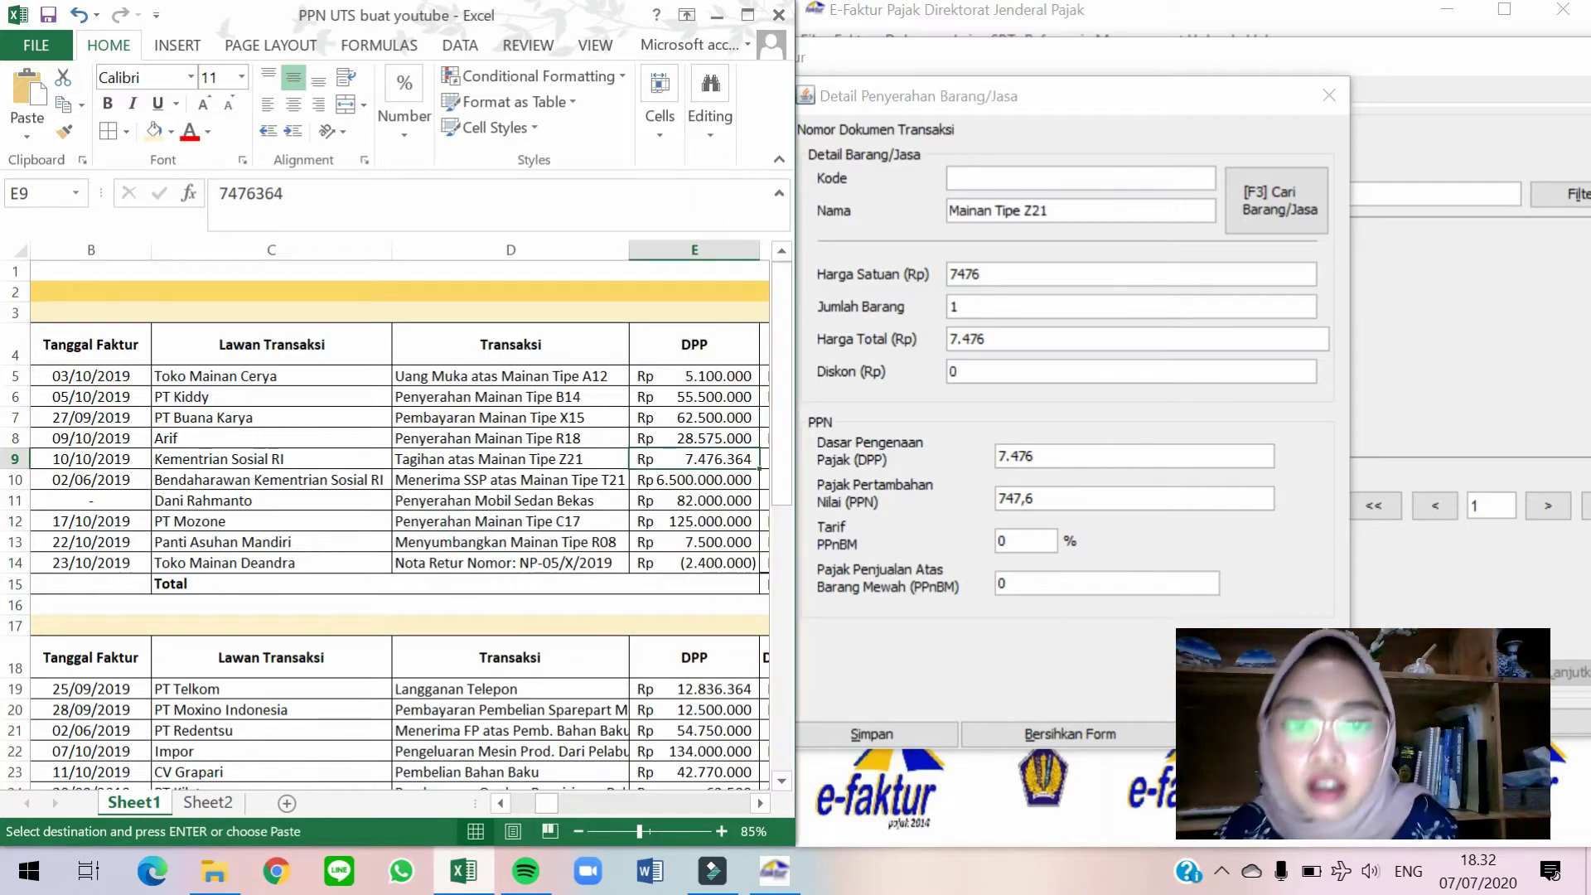
left_click(1036, 274)
type("364")
key("Tab")
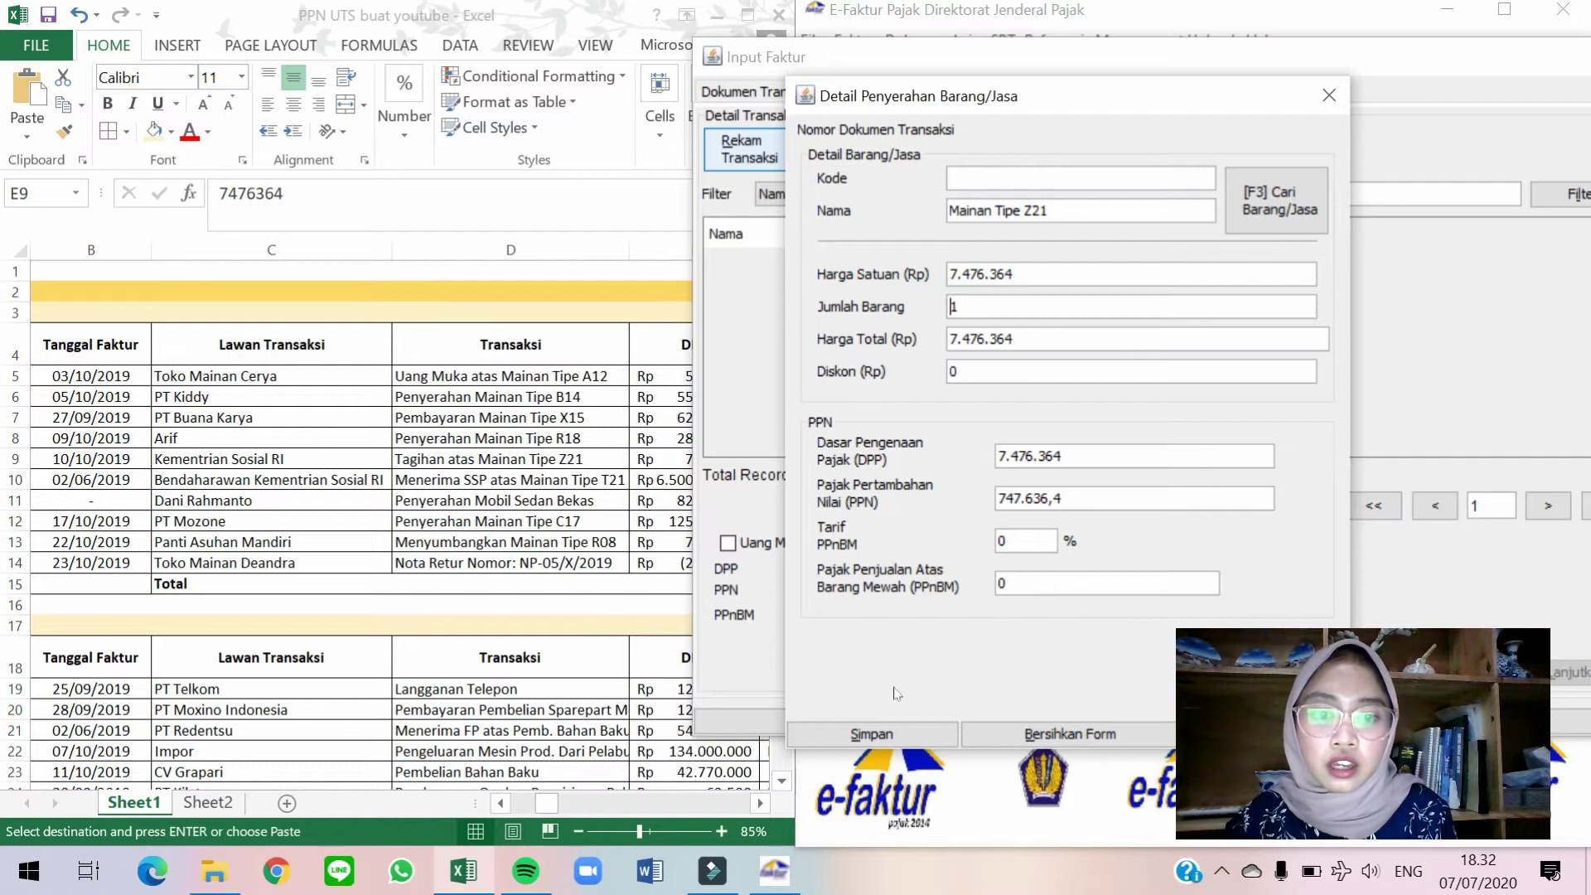
Save the goods line without adding another, then save the invoice.
left_click(882, 725)
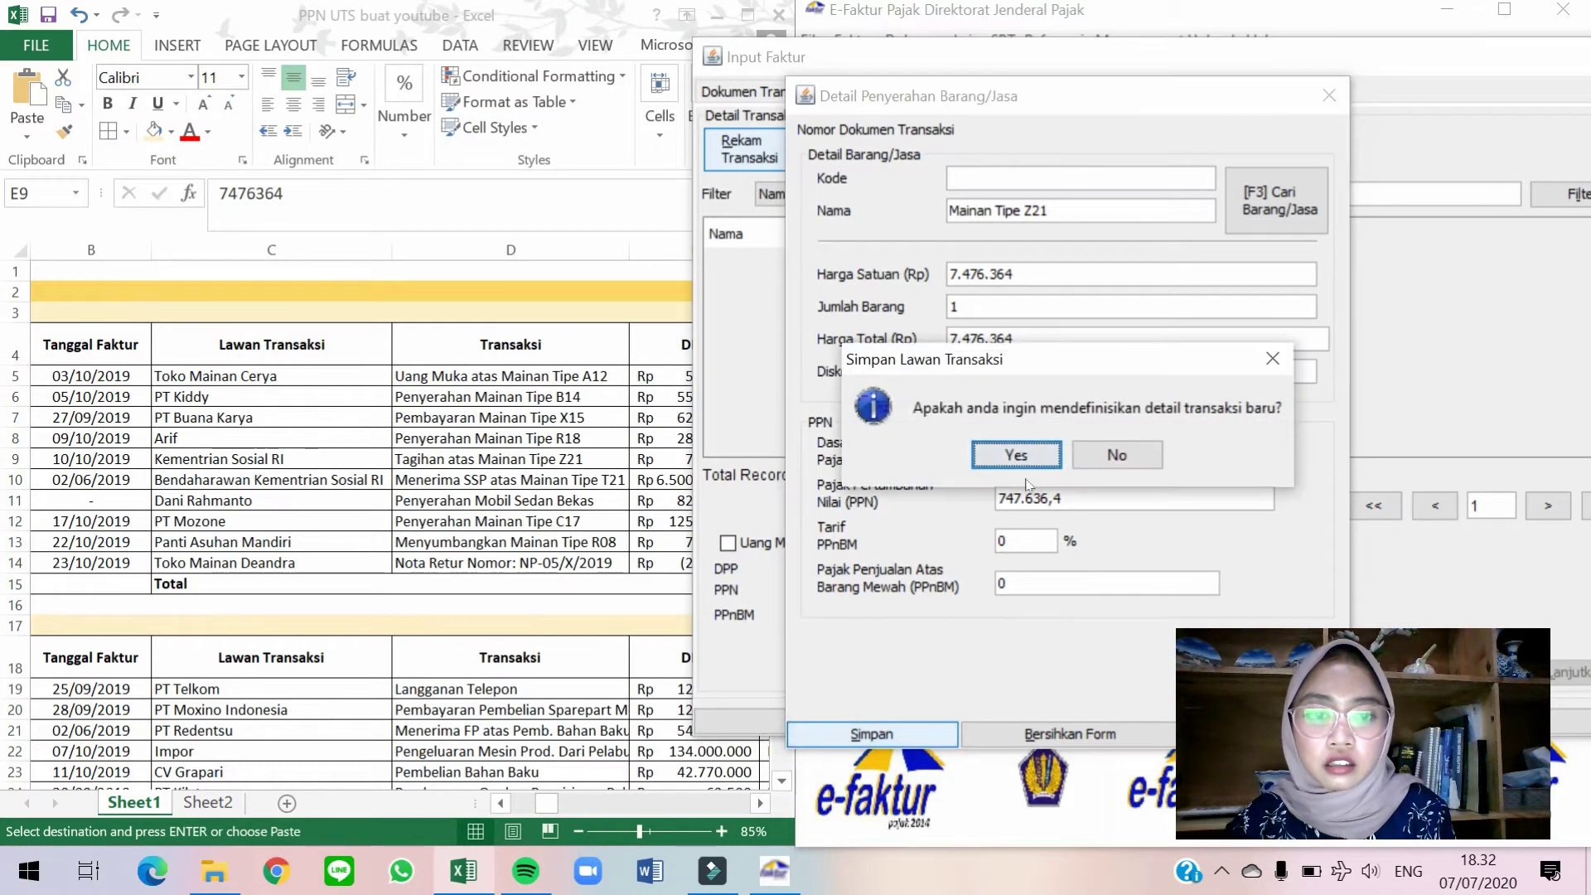
left_click(1117, 454)
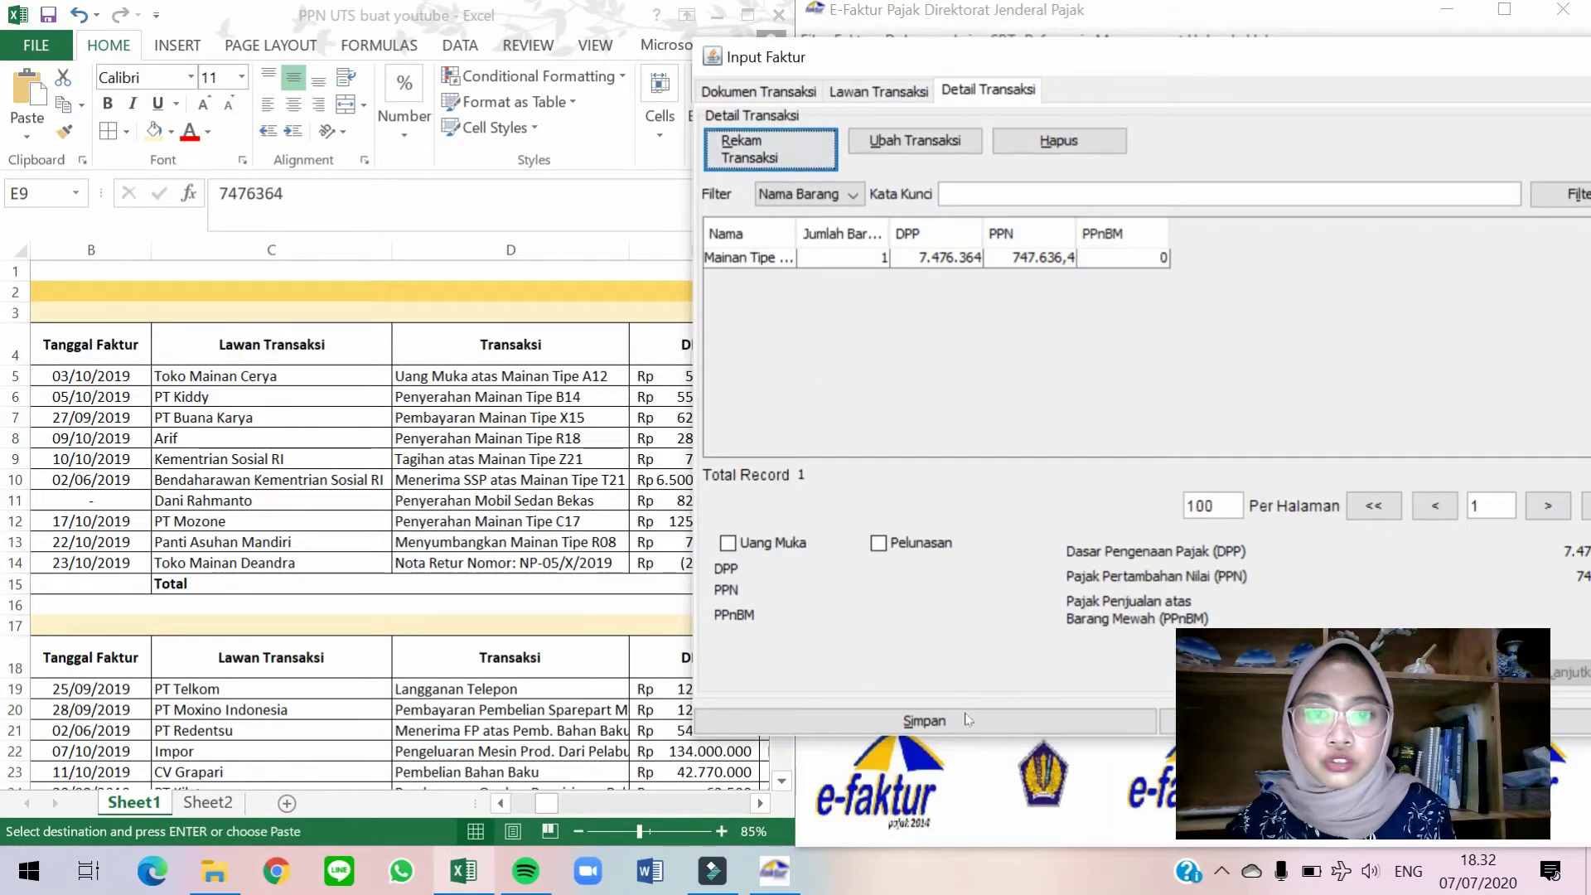
left_click(863, 724)
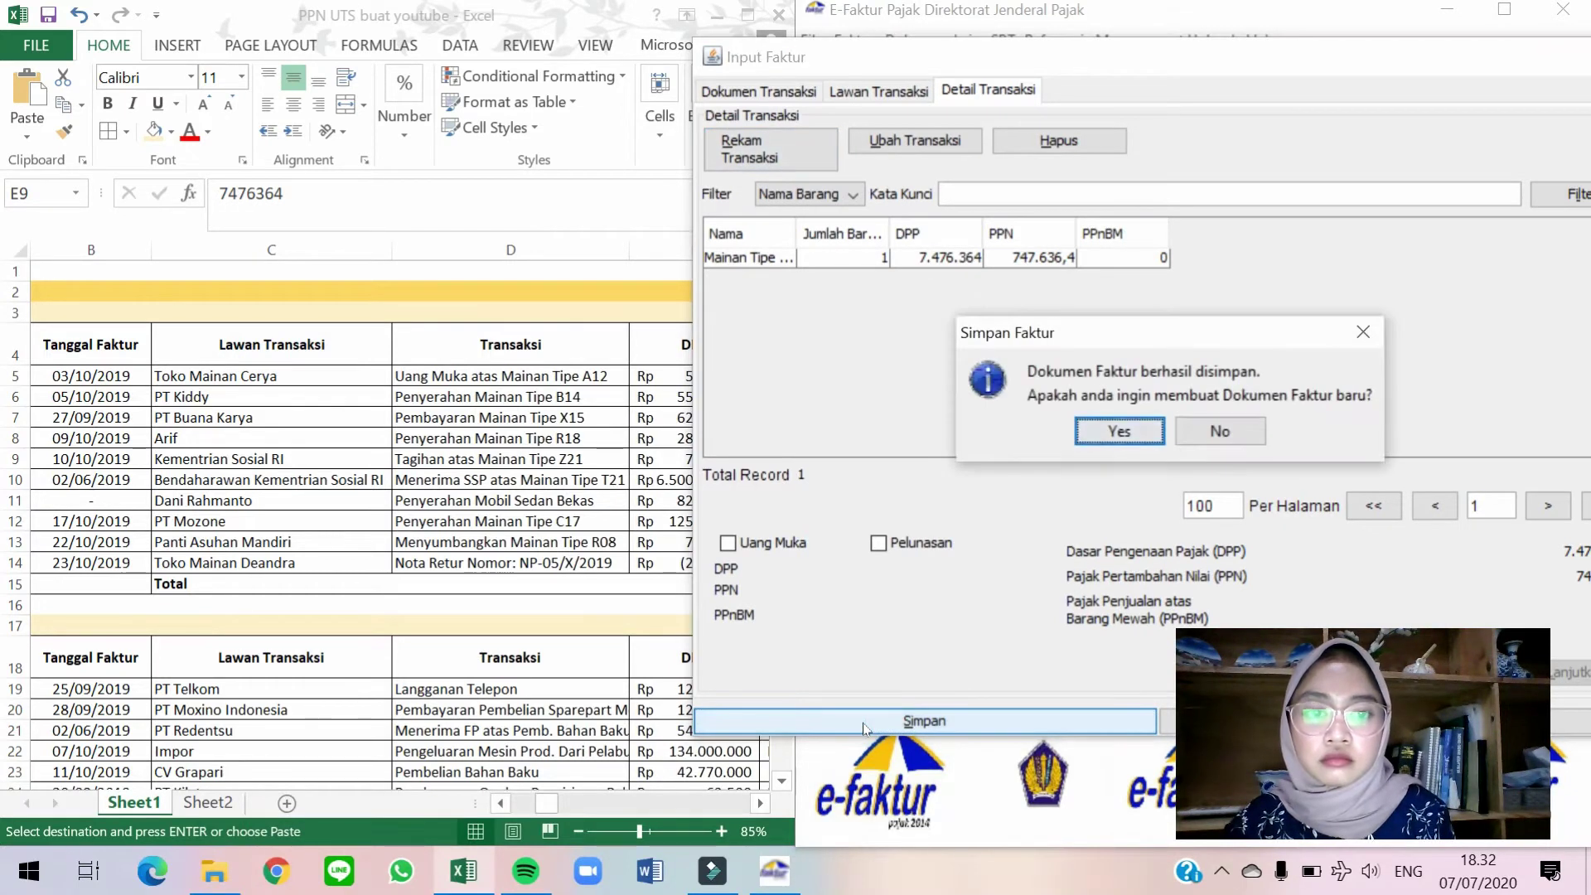
key("Return")
Set transaction detail 2 - Kepada Pemungut Bendaharawan, document date 02/06/2019, and select the tax period for change.
left_click_drag(1011, 58, 1193, 20)
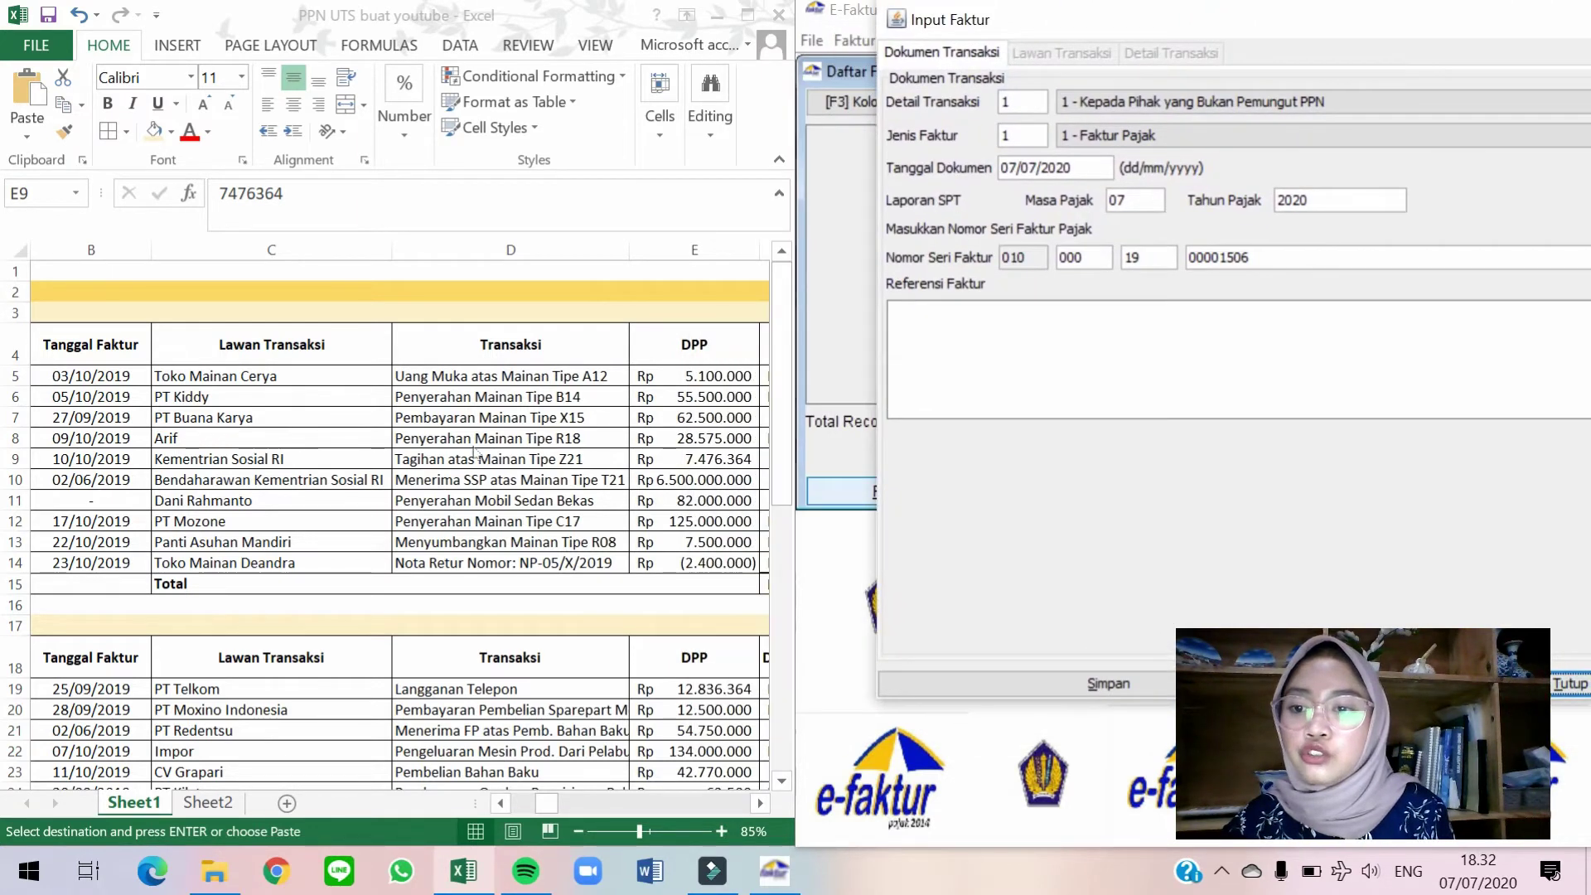
left_click(1273, 108)
left_click(1116, 146)
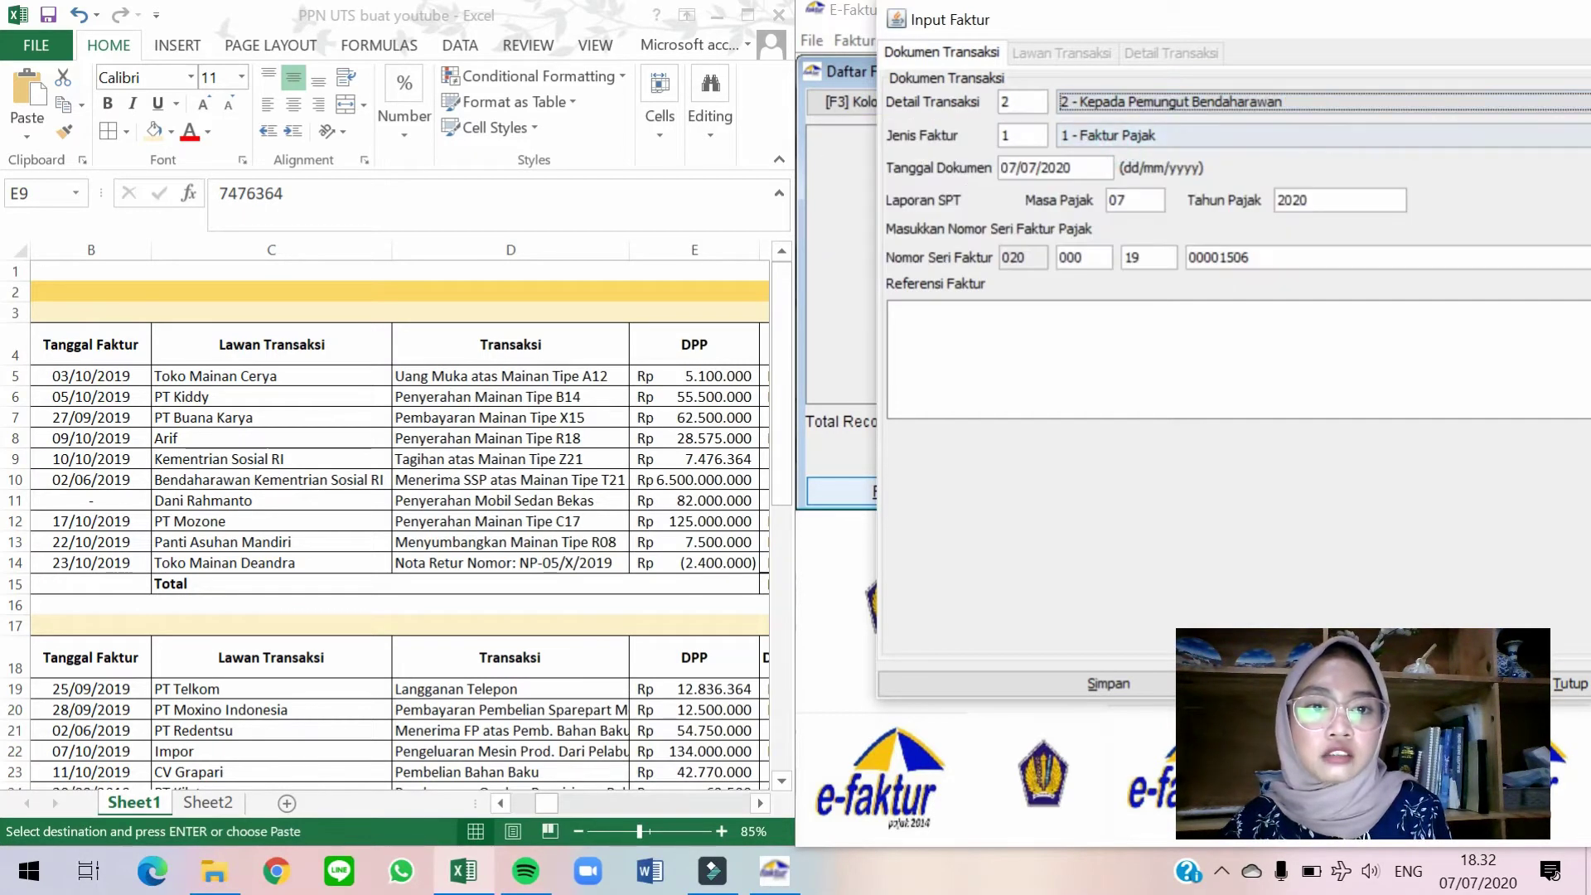
double_click(1079, 167)
key("BackSpace")
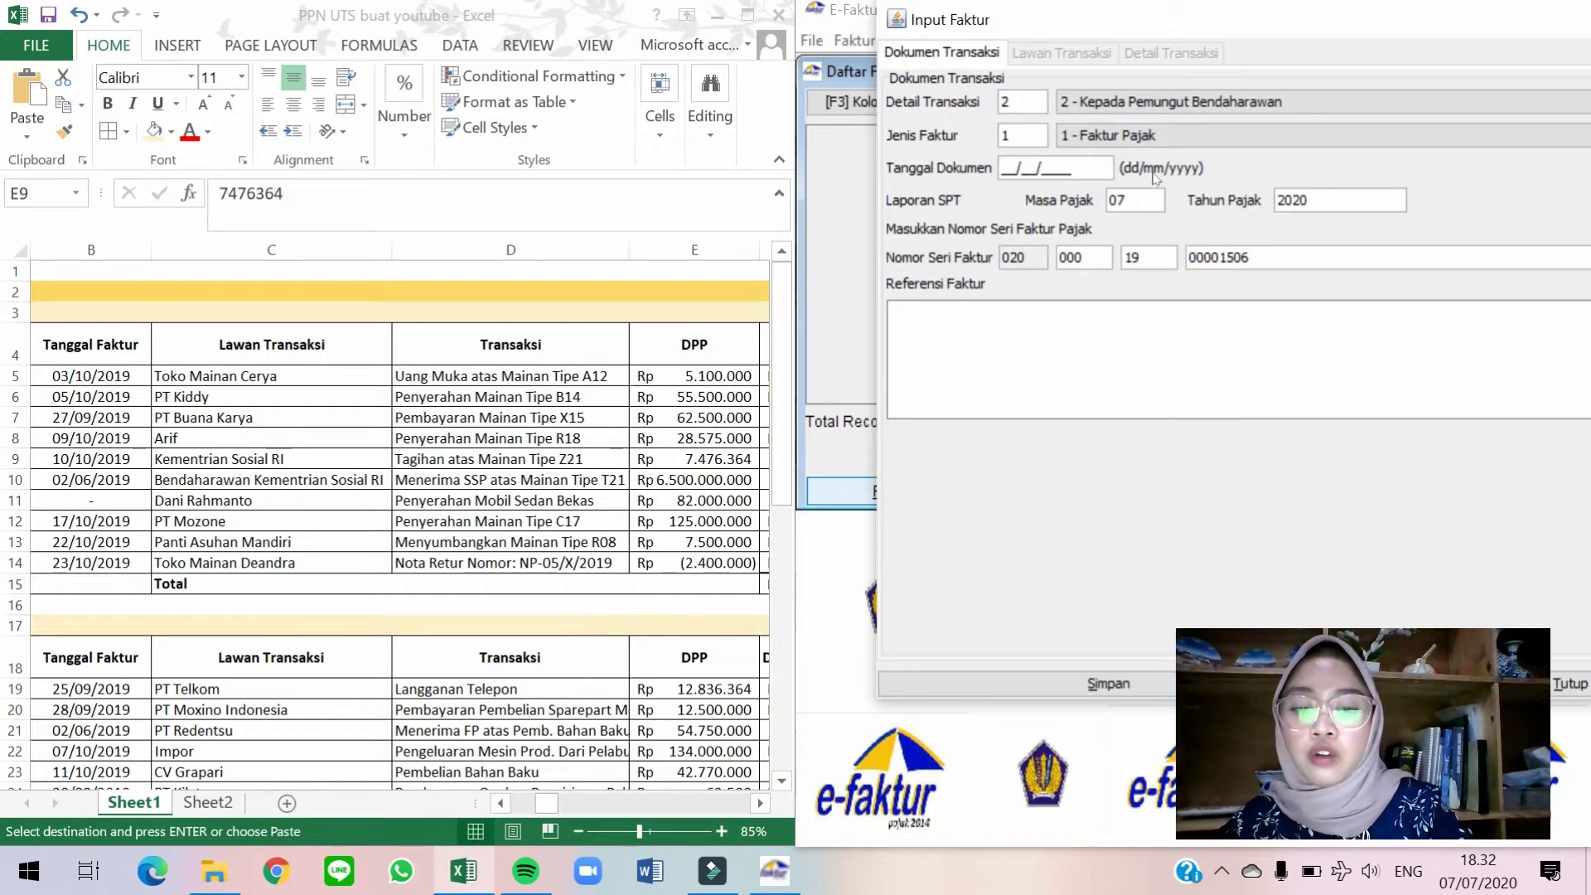
type("02/06/2019")
key("Tab")
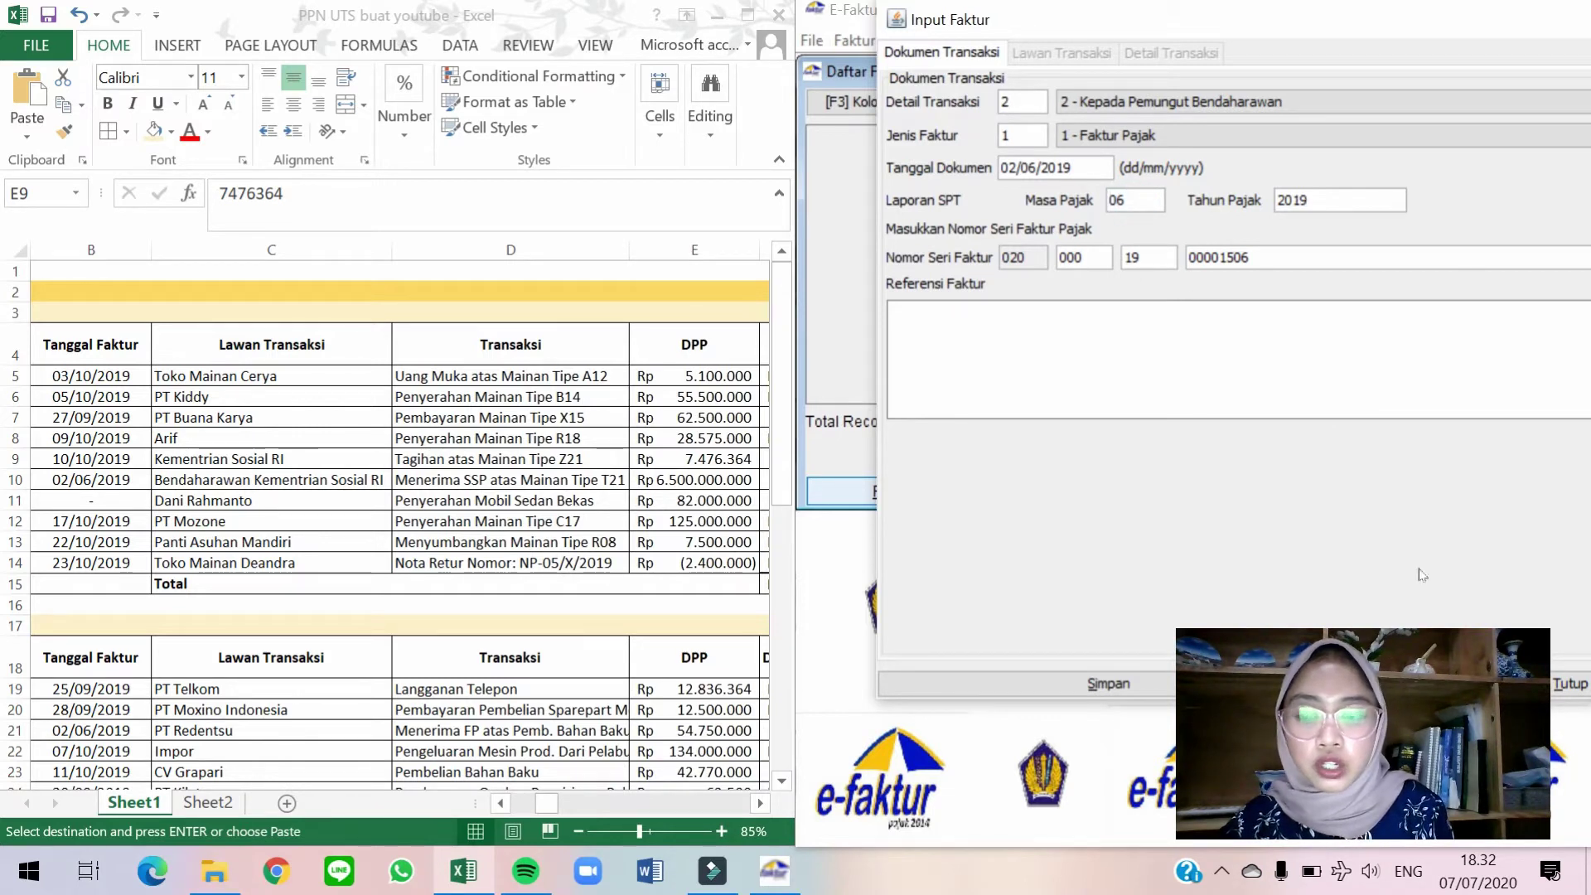
left_click_drag(1461, 24, 1315, 46)
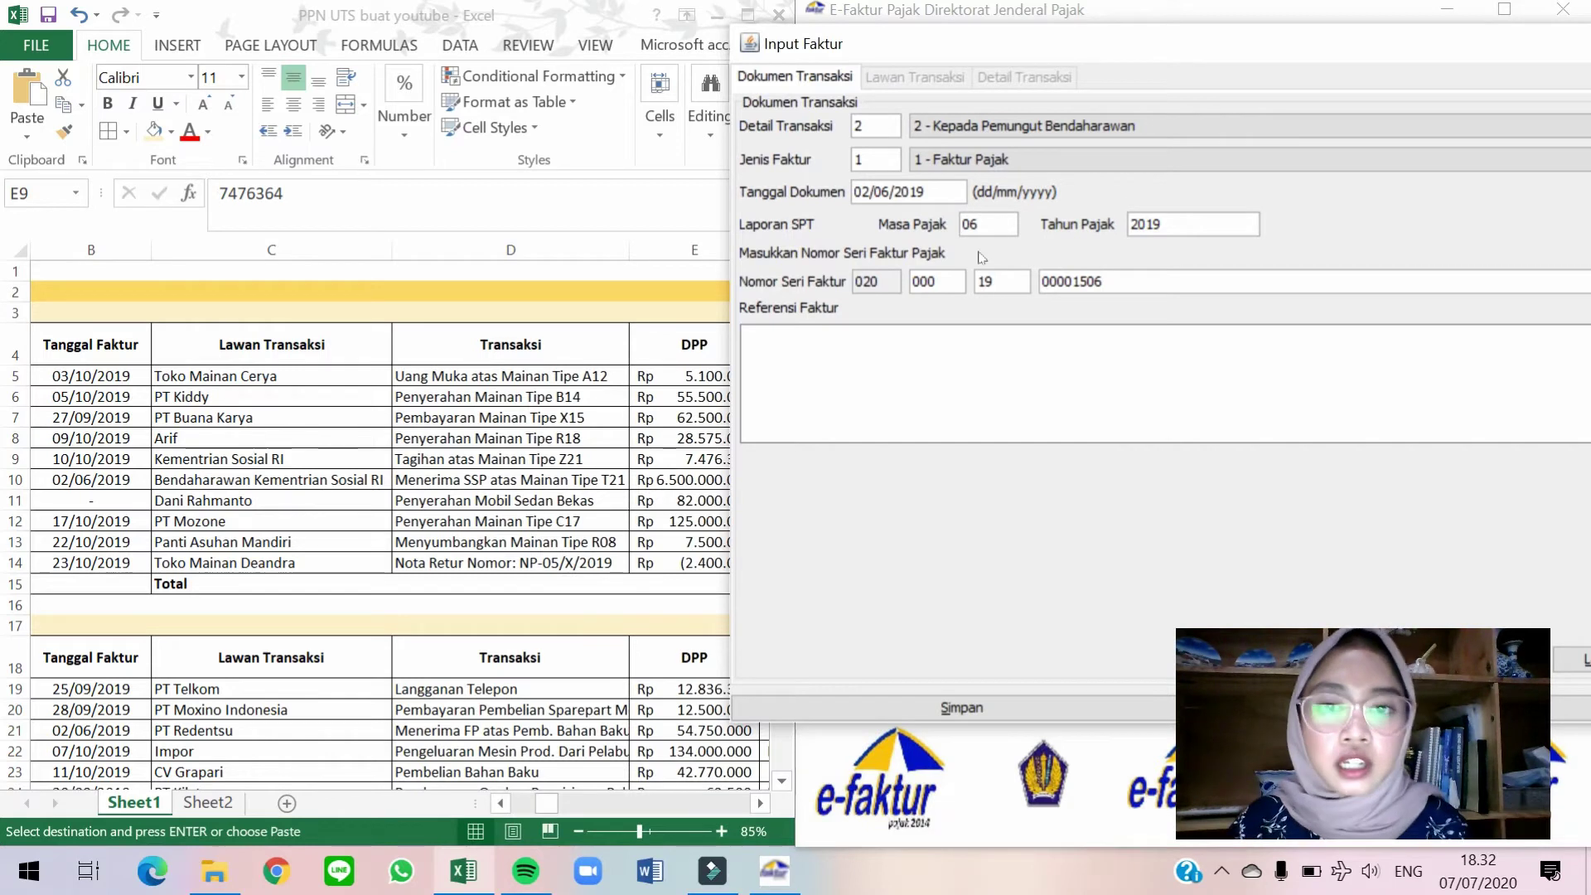
double_click(971, 224)
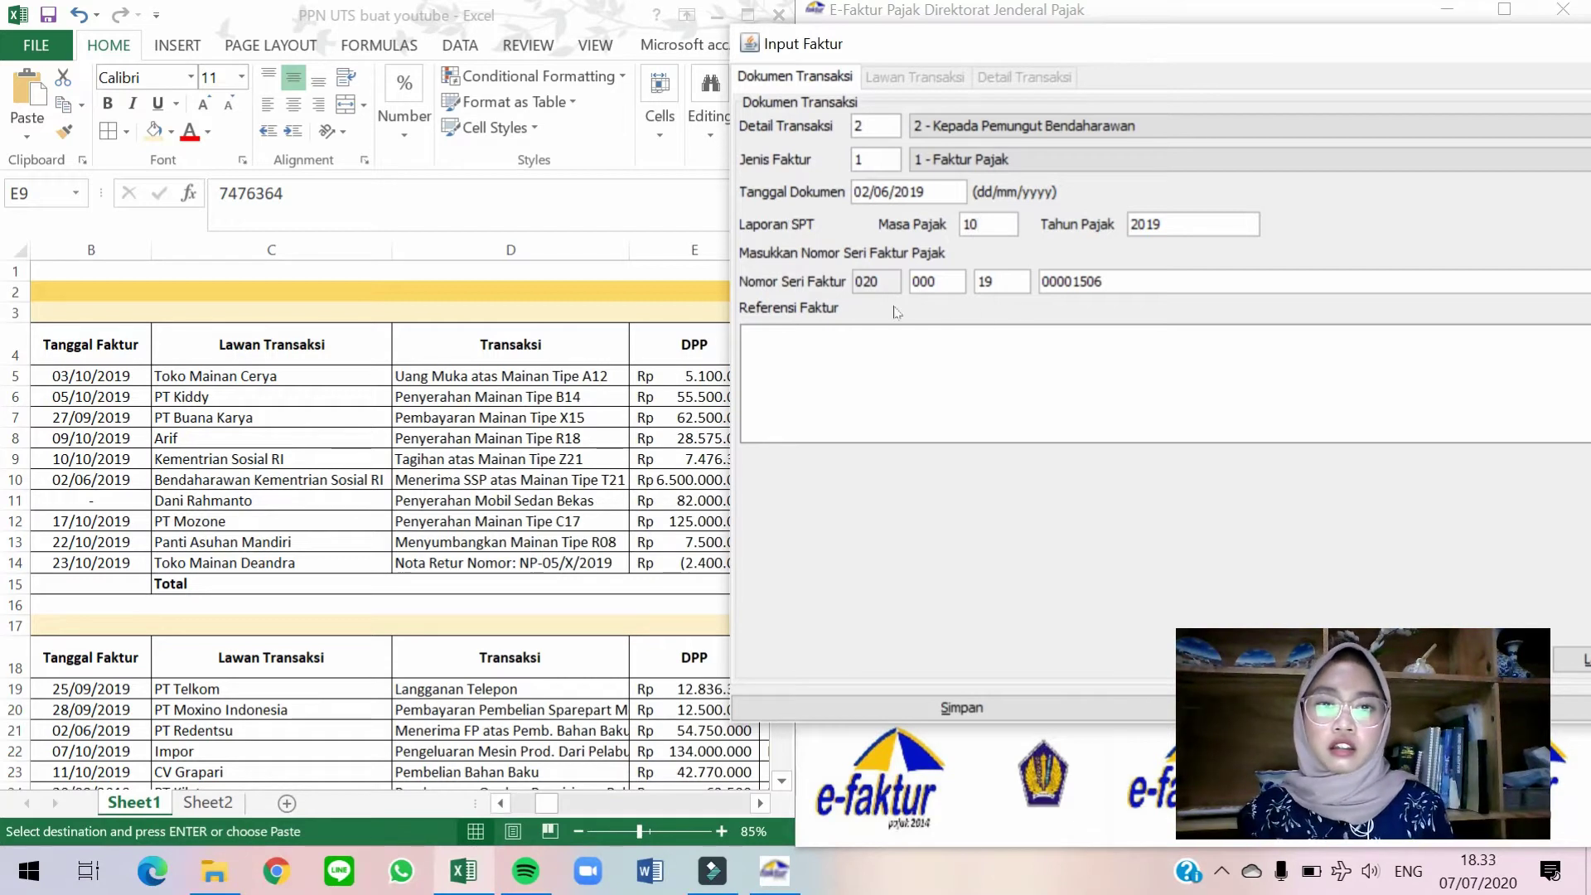
Check the sheet's row 10 amounts, counterparty and date, then clear the tax period to re-enter 06.
left_click(651, 375)
left_click(633, 479)
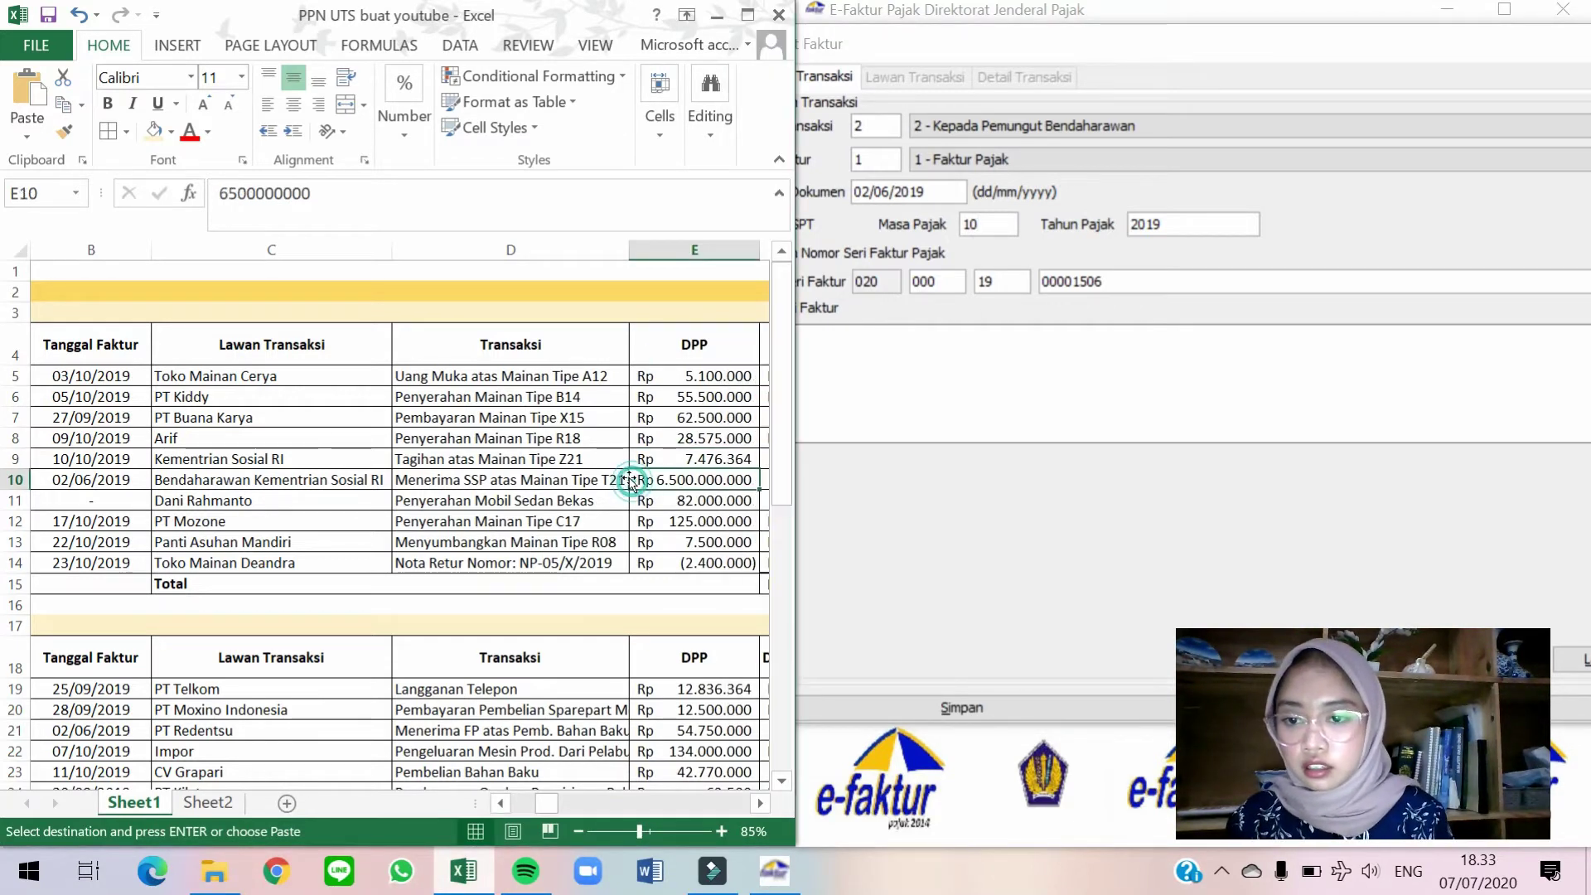
key("Right")
key("Right")
key("Right")
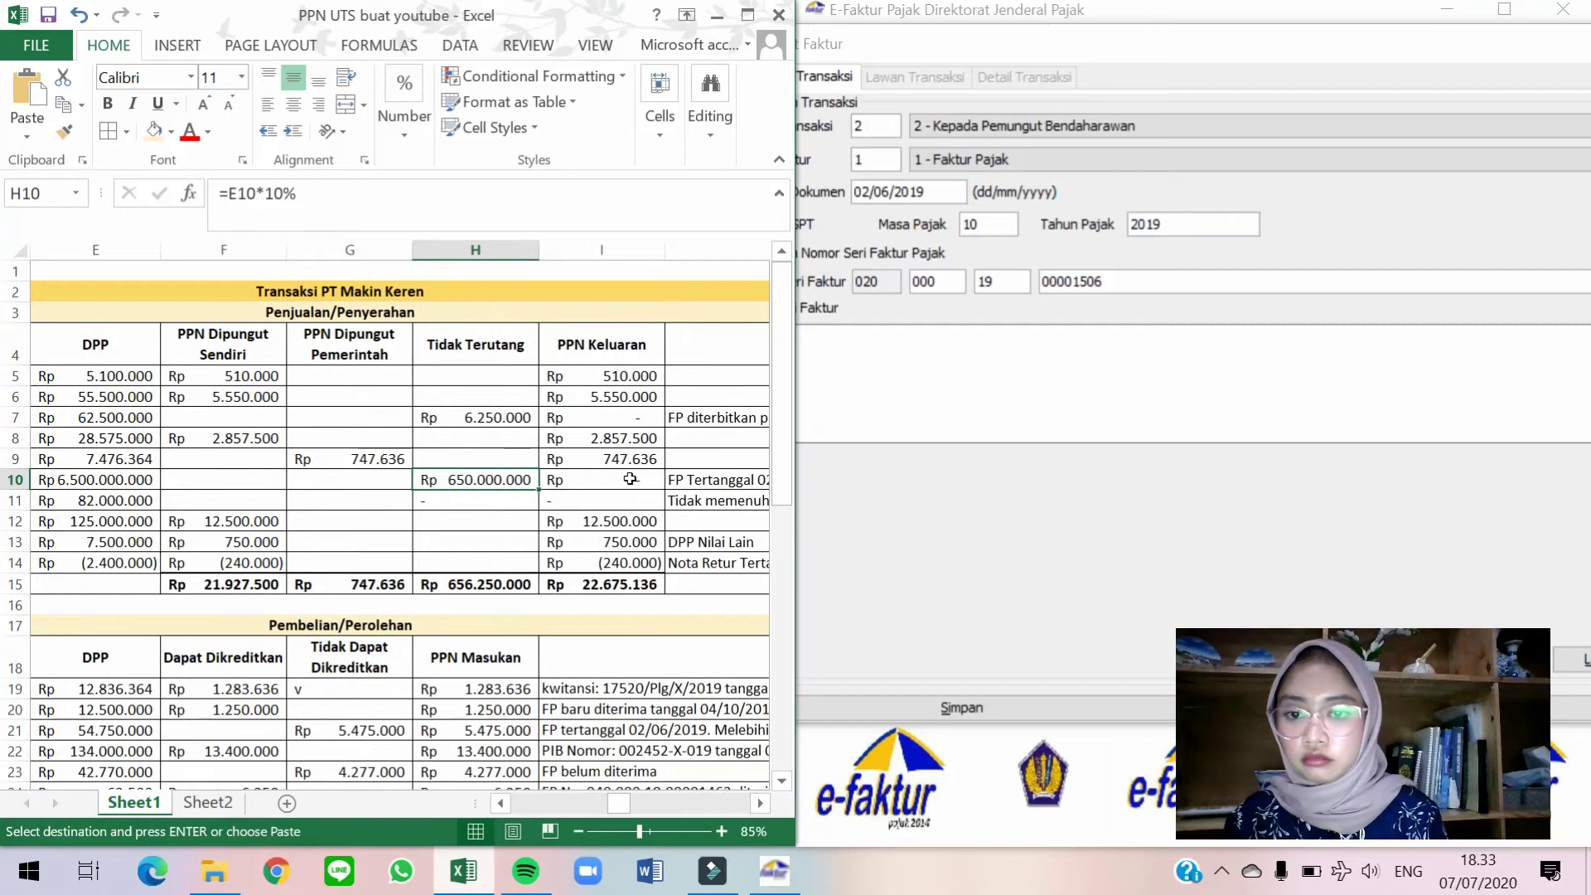
key("Right")
key("Right")
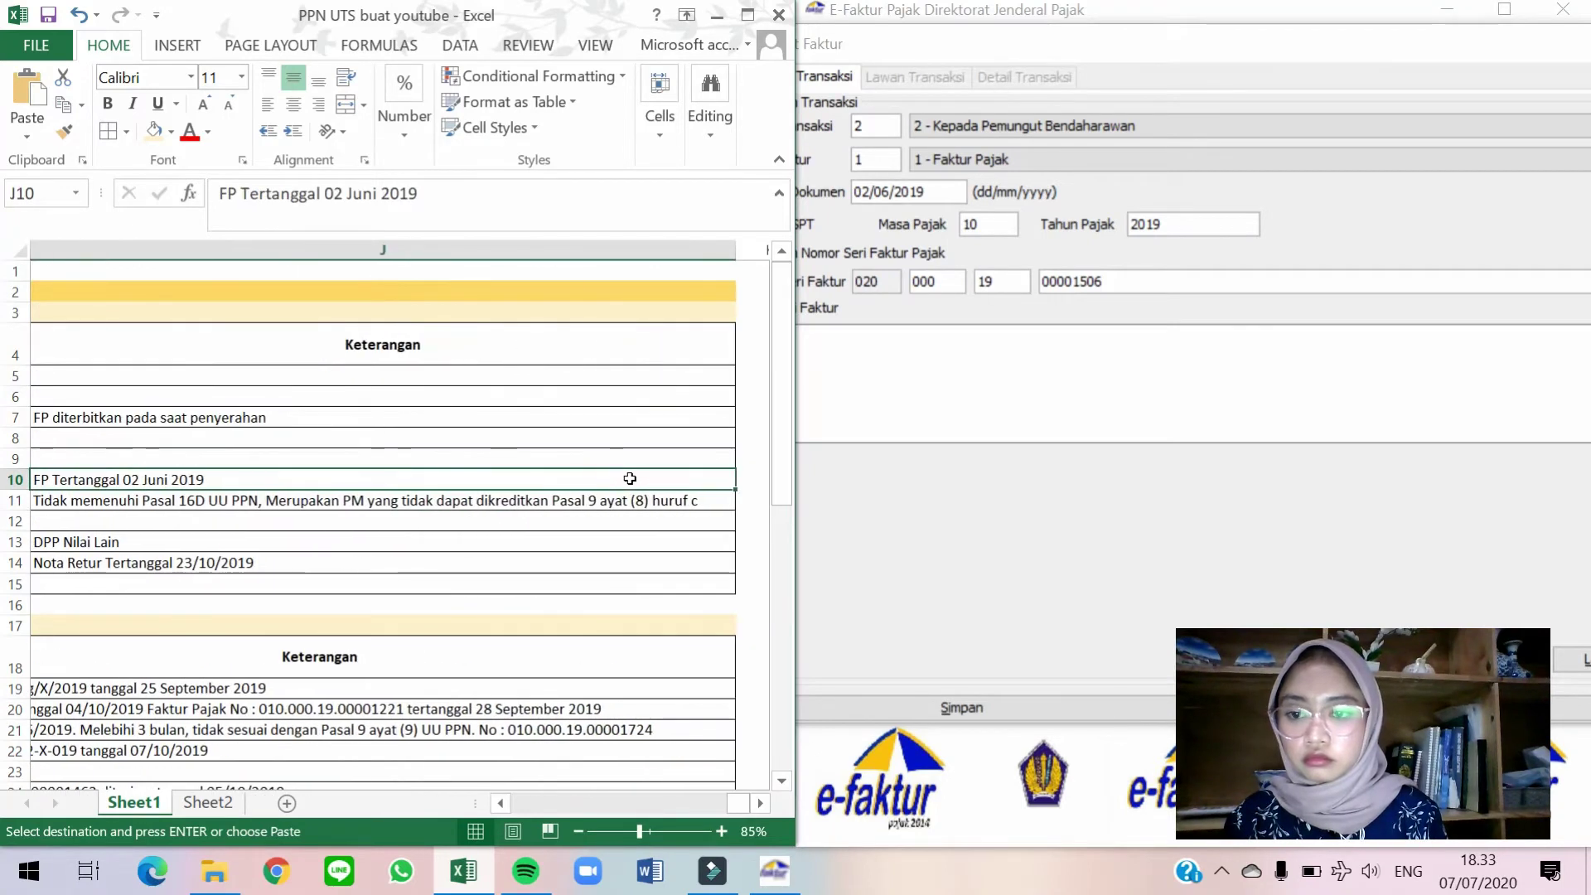
key("Left")
key("Left")
key("Left")
key("Left")
key("Left")
key("Left")
key("Left")
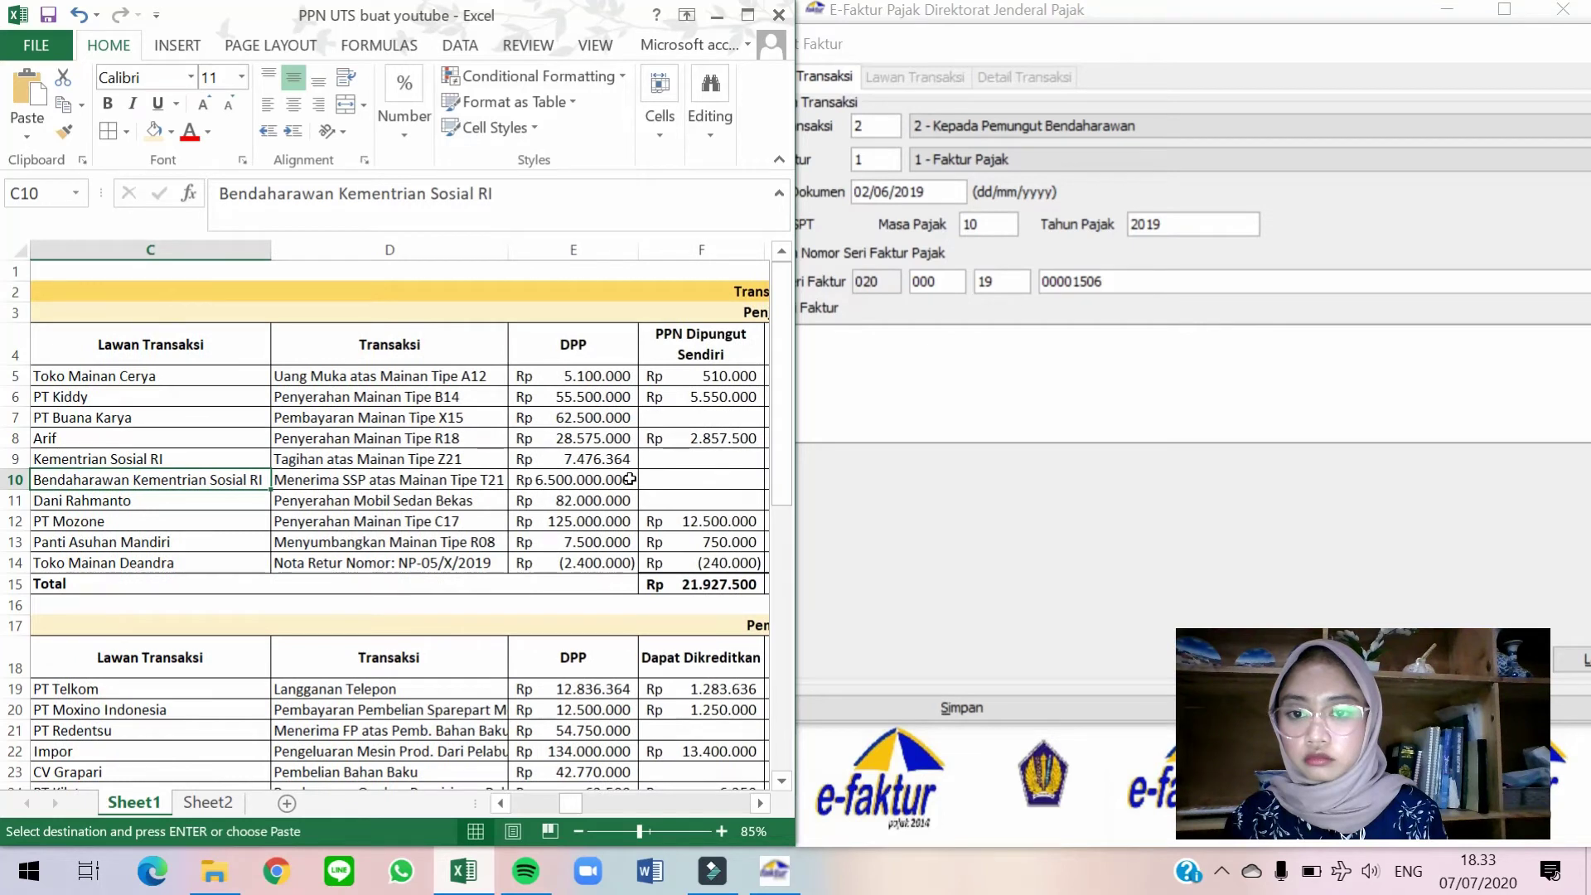
key("Left")
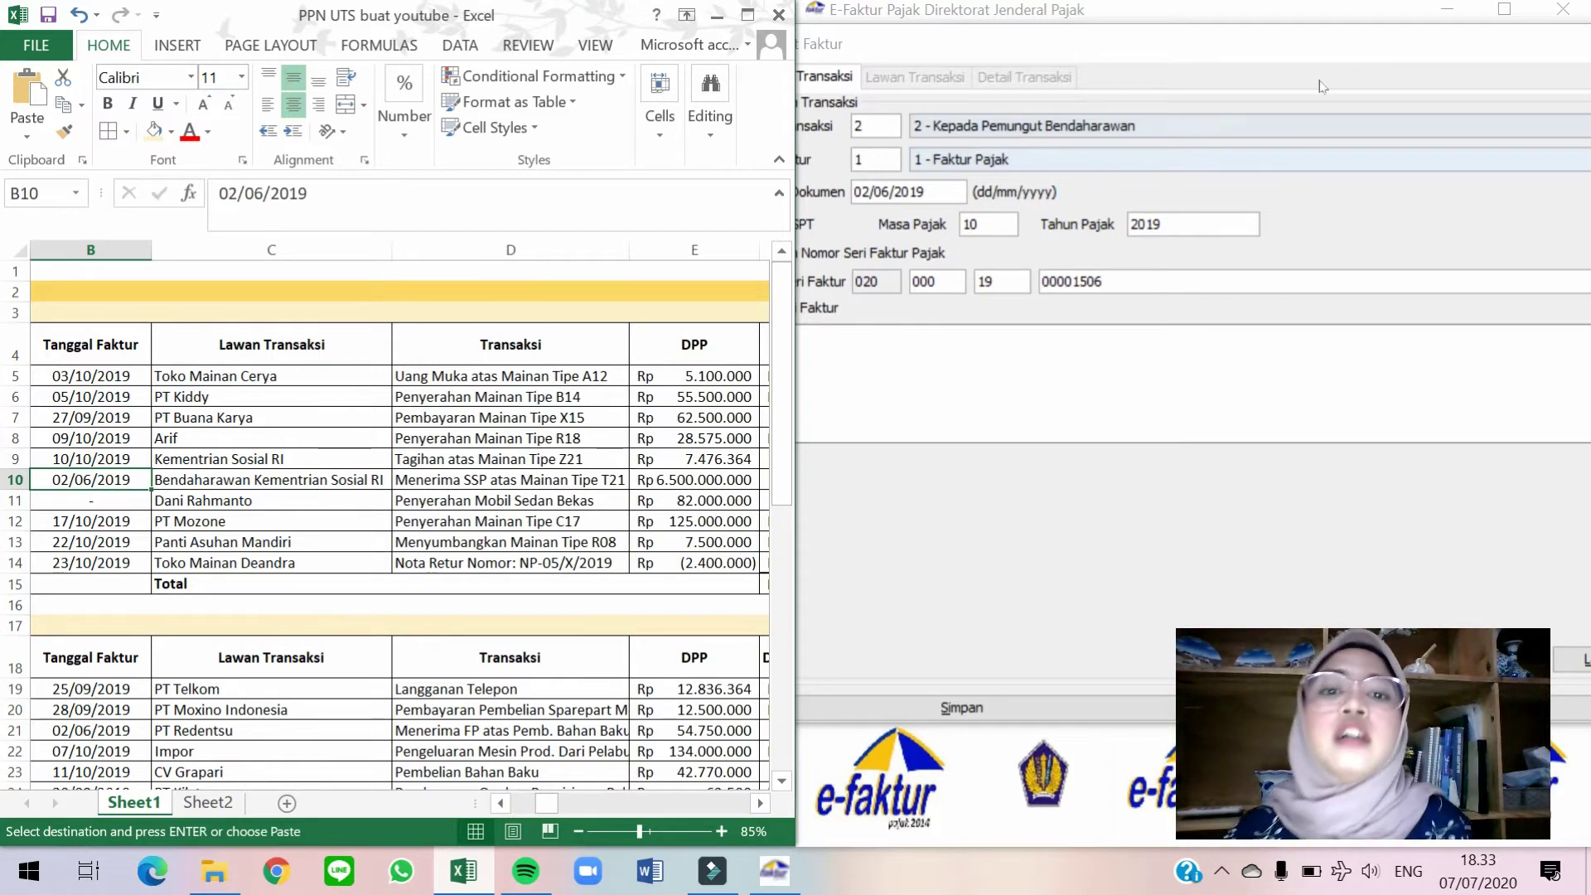
left_click(986, 223)
key("BackSpace")
key("BackSpace")
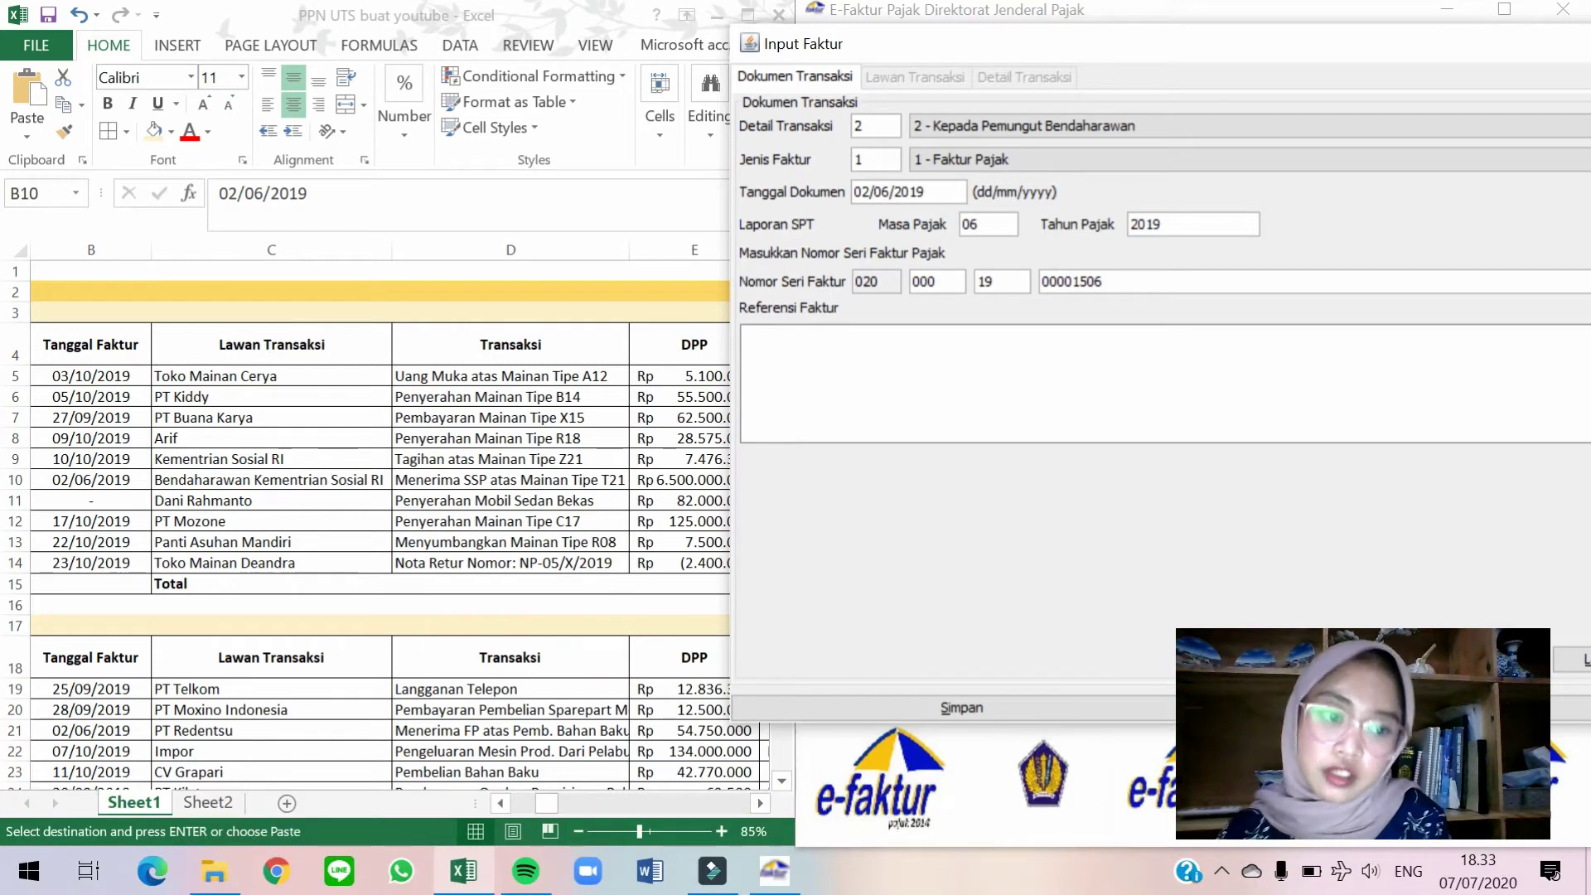
Pick Bendaharawan Kementrian Sosial RI from the counterparty reference list and continue to goods detail.
left_click(1572, 660)
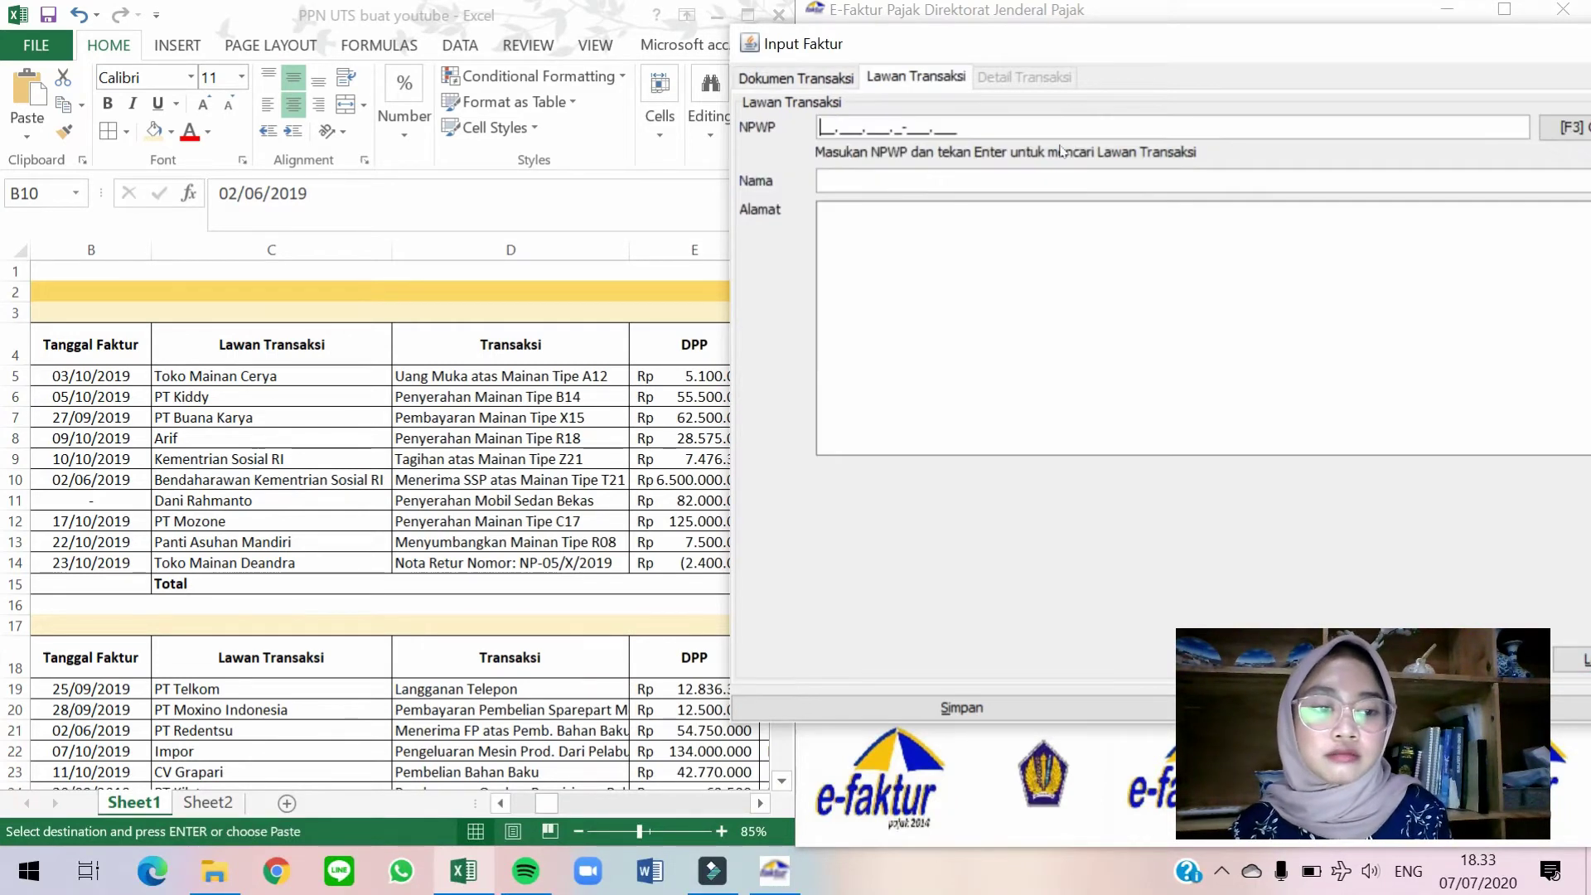
left_click(1564, 127)
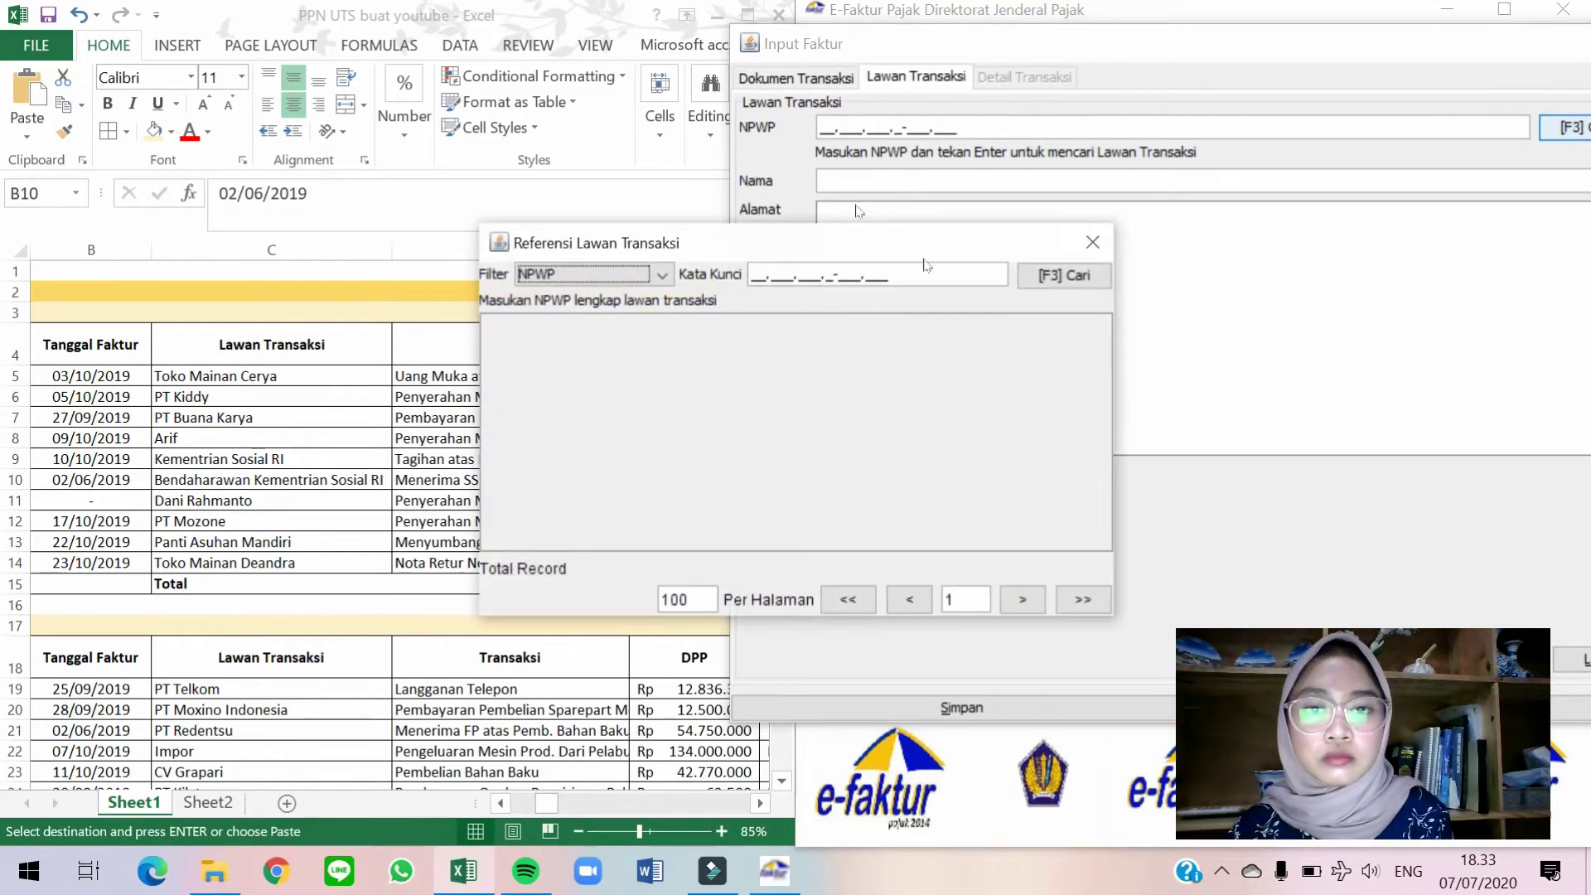
left_click(1063, 275)
double_click(634, 453)
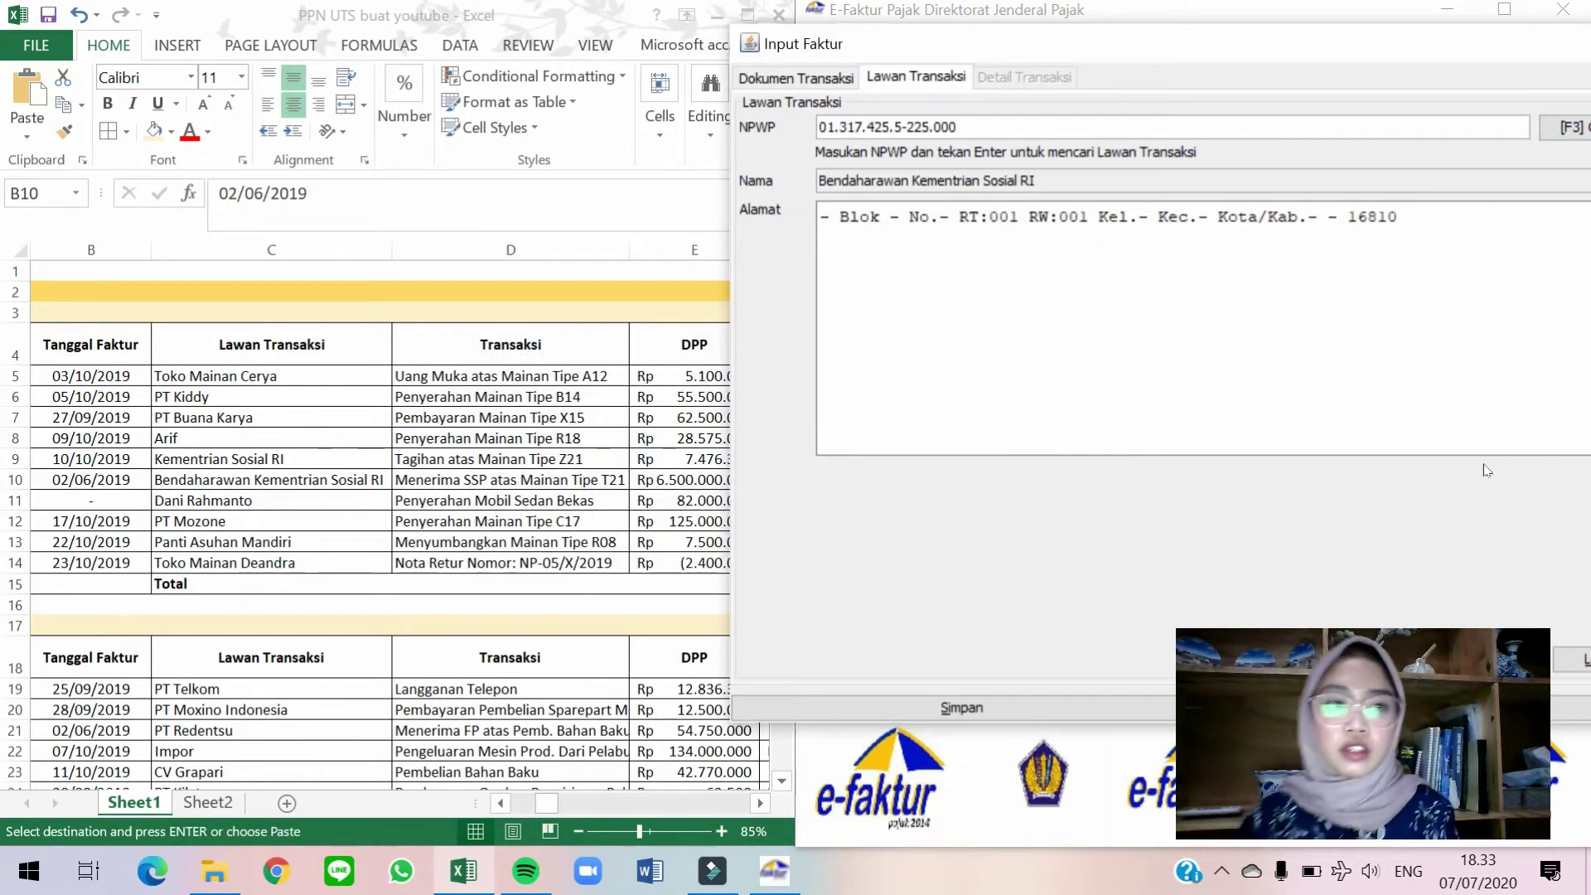
left_click(1572, 660)
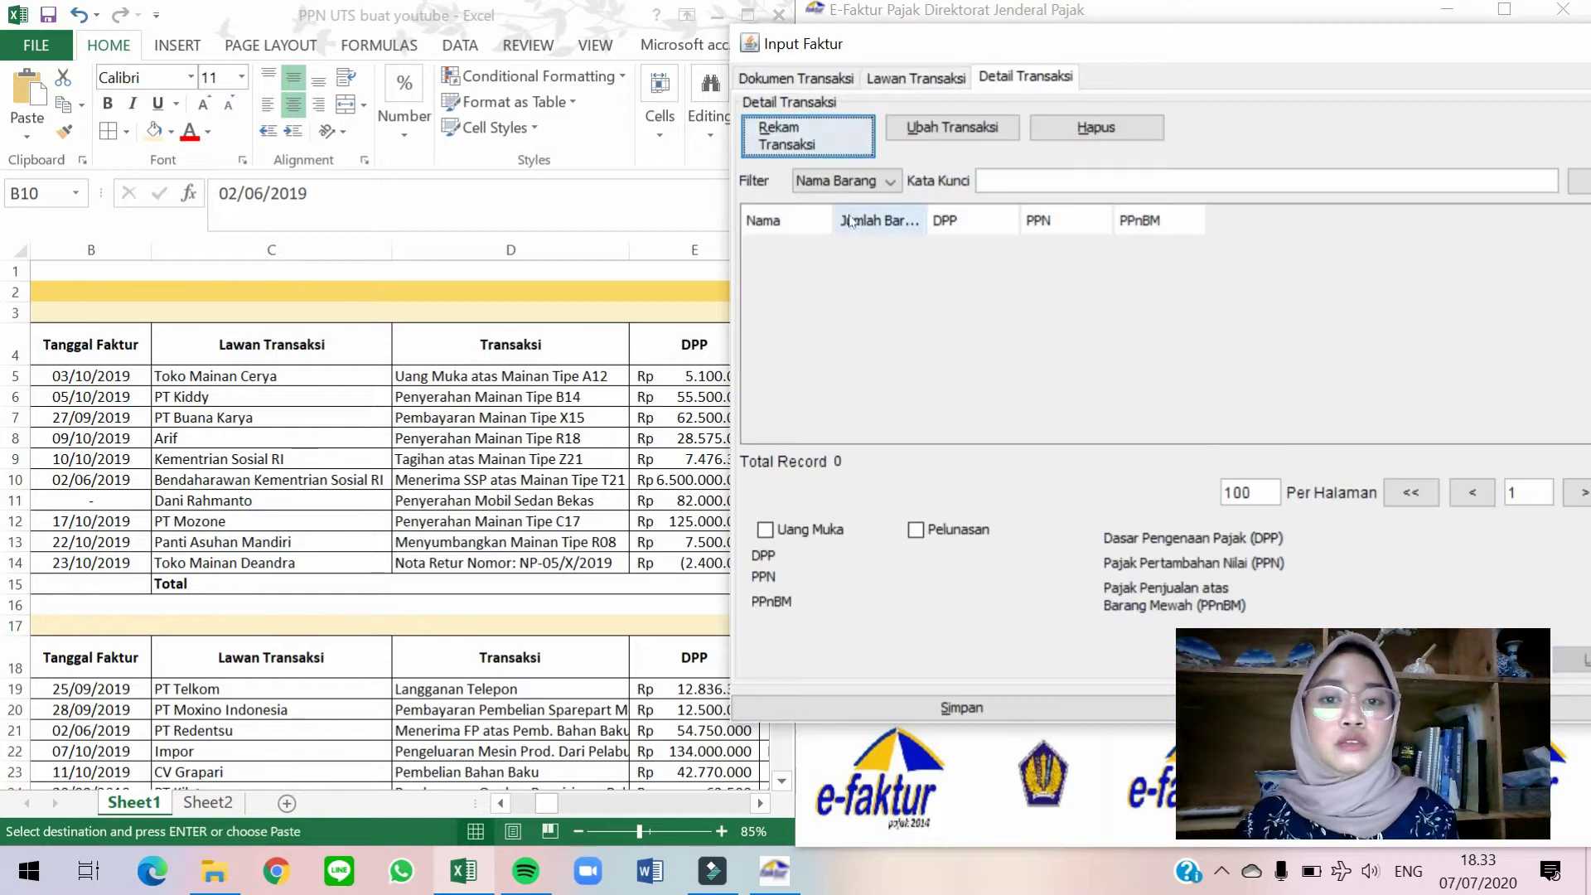
Add a goods line for Mainan Tipe T21 from the goods and services reference.
left_click(808, 141)
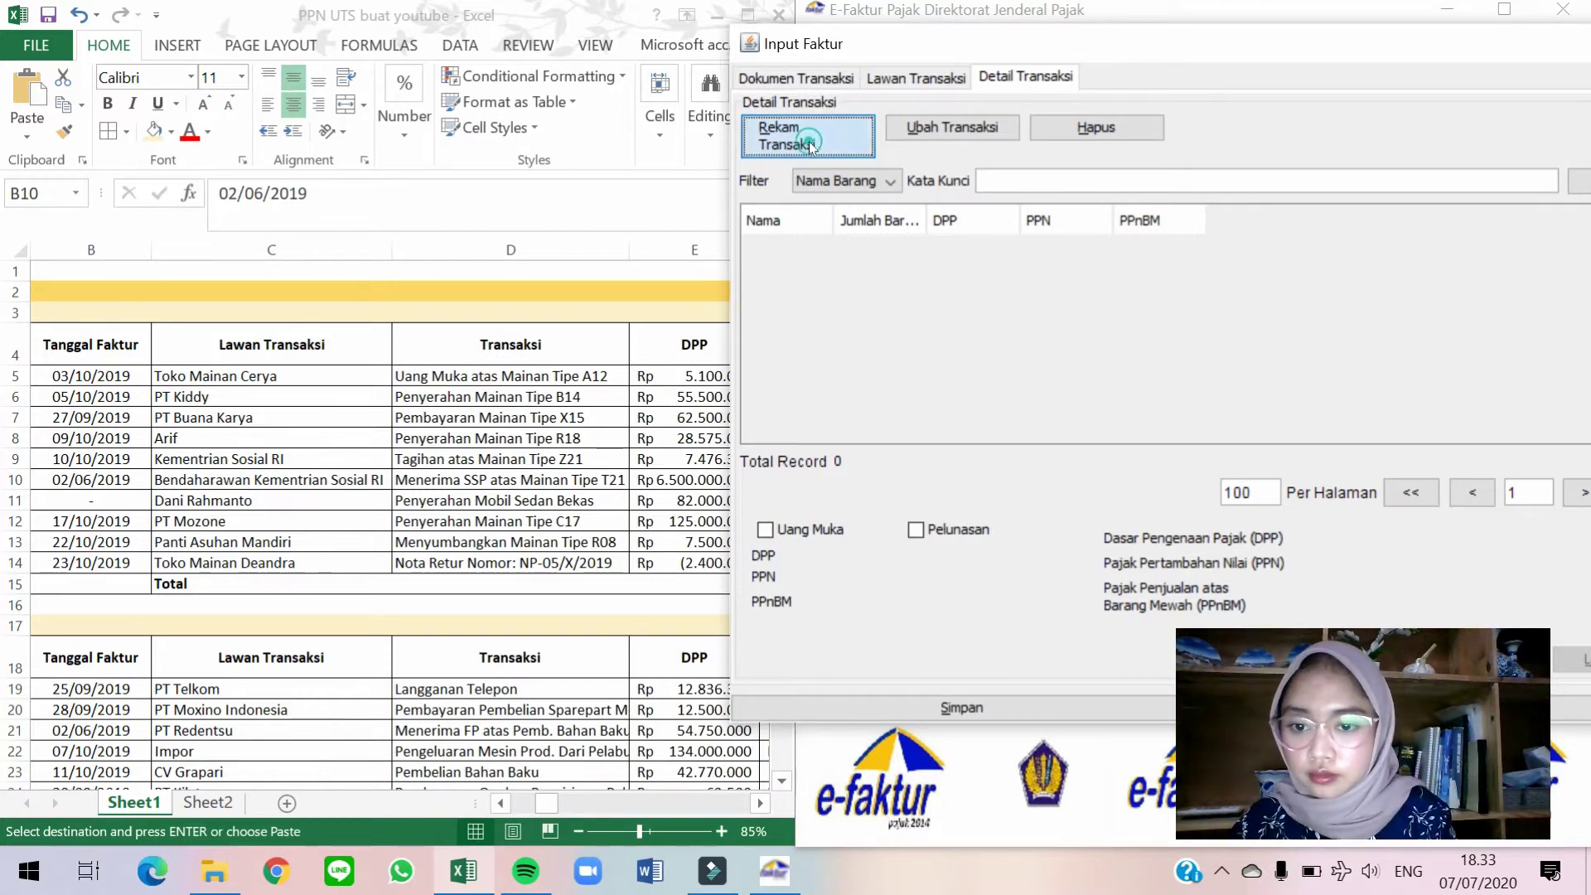
left_click(1004, 205)
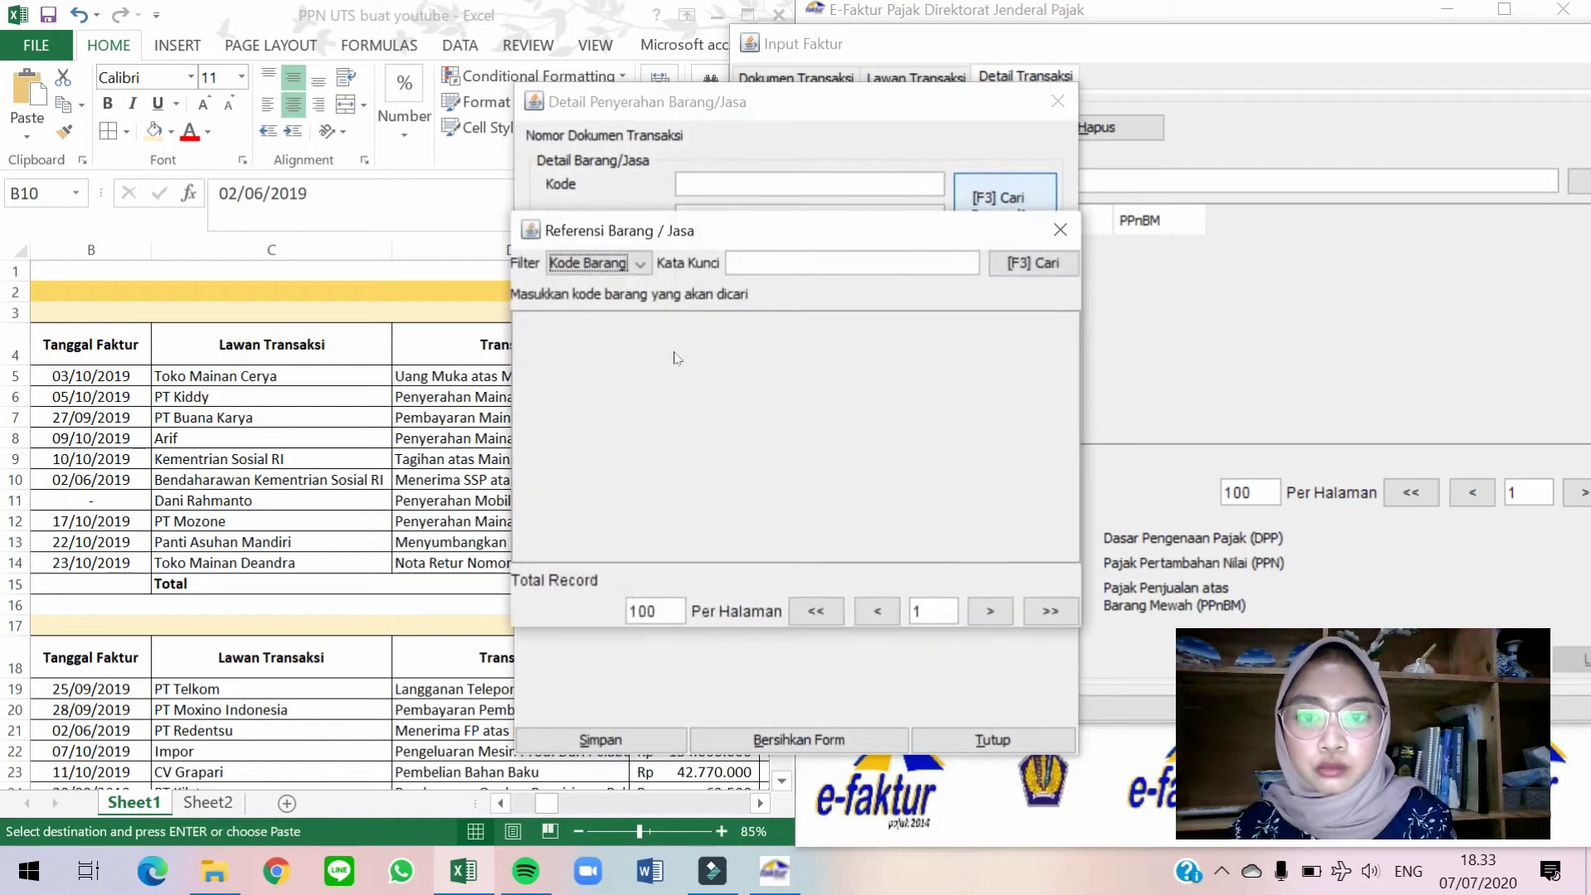
left_click(1033, 279)
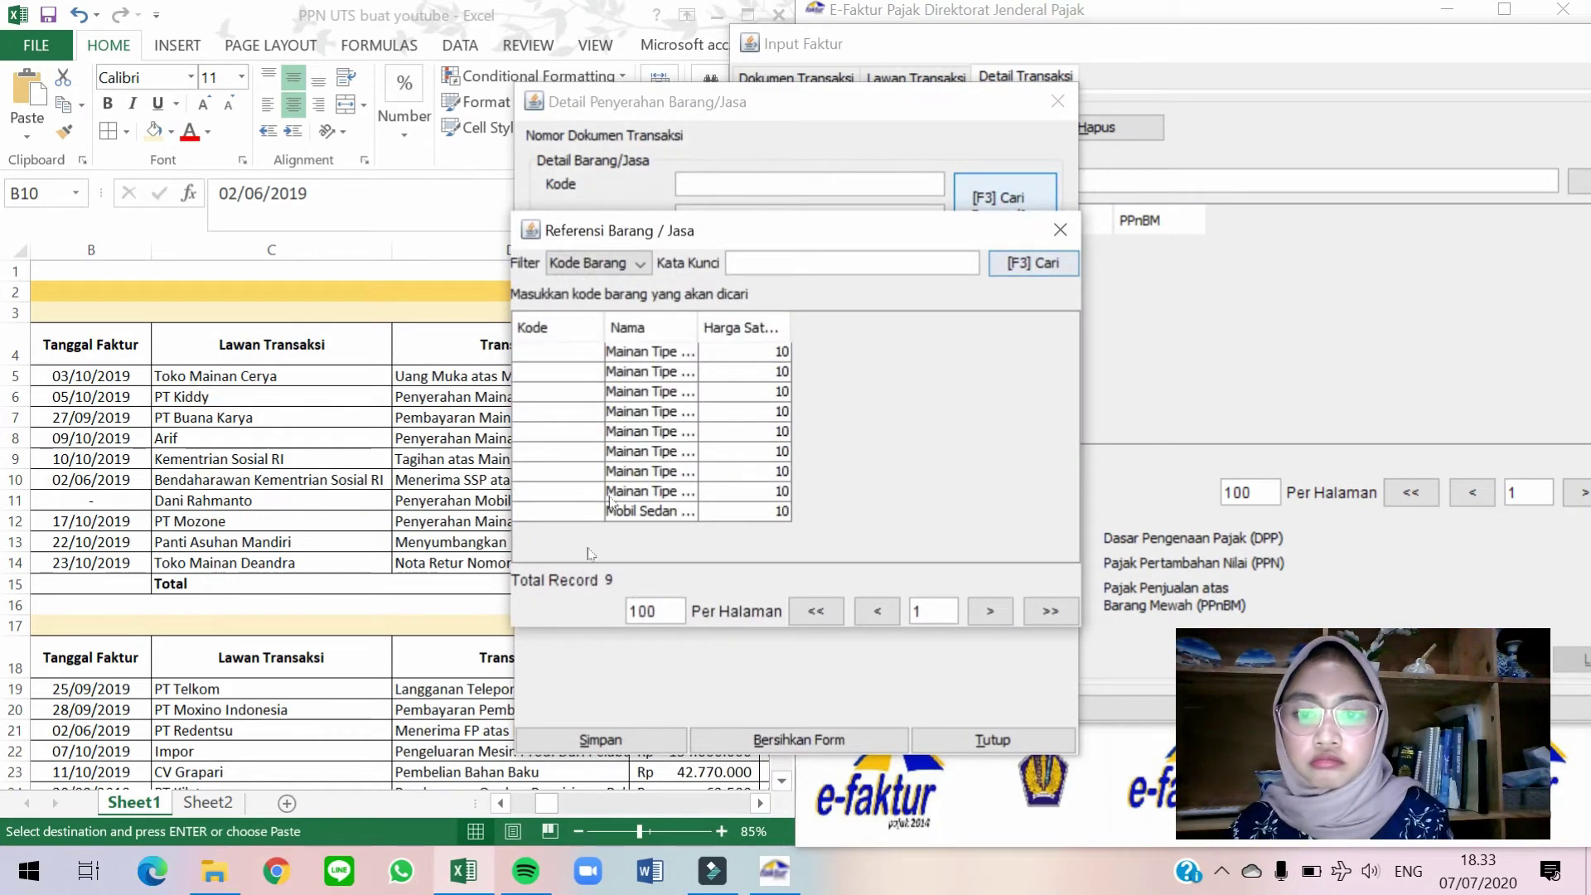
double_click(669, 451)
Set the unit price to 6.500.000.000 and save the goods line.
key("alt+Tab")
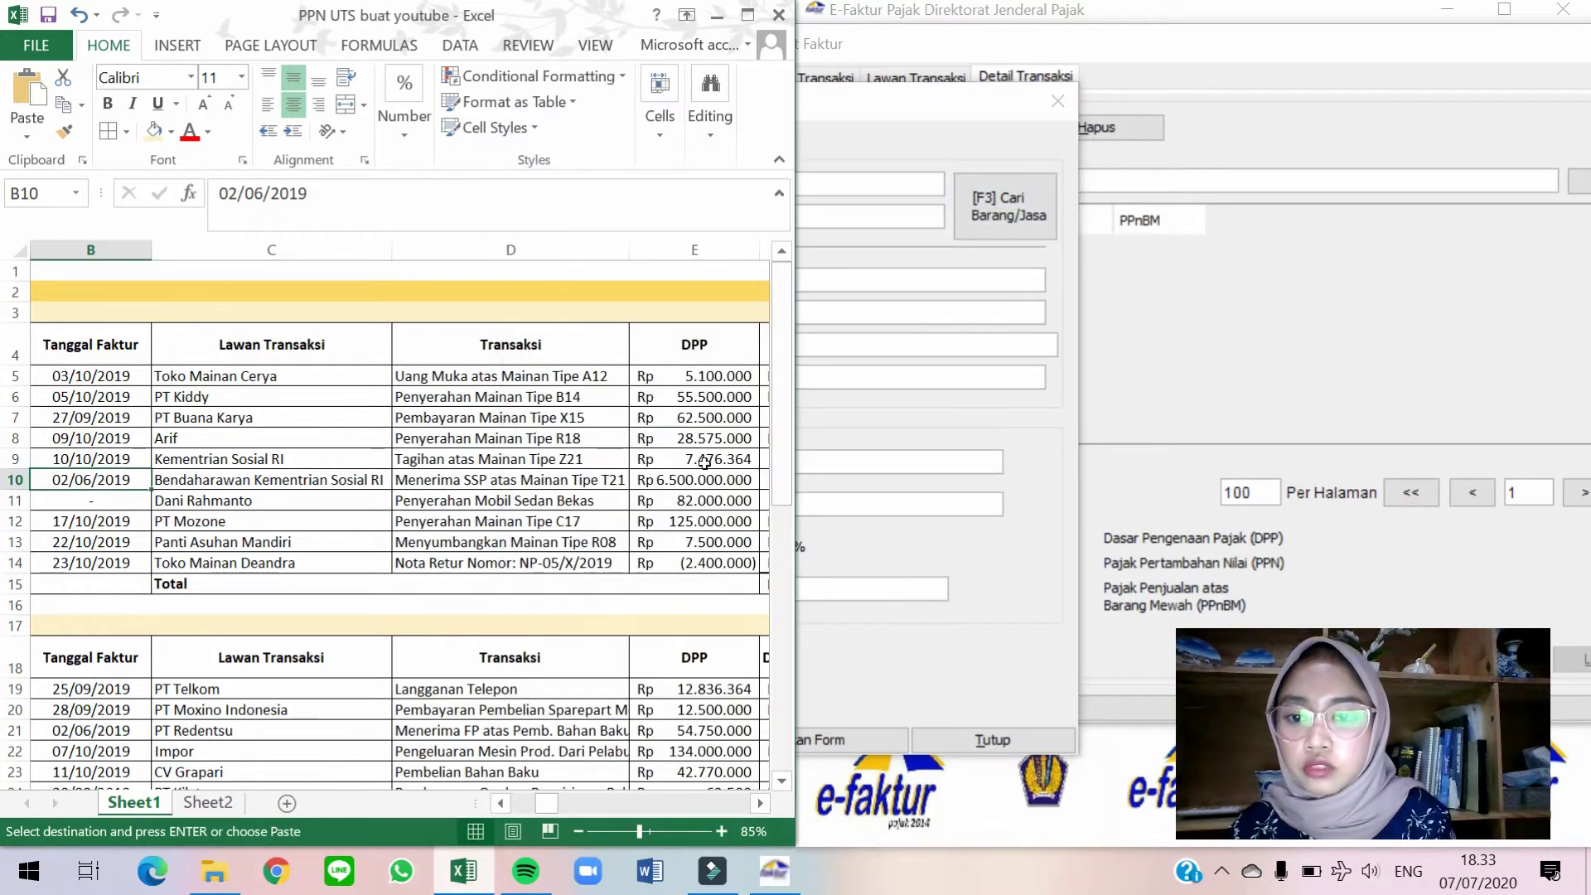
left_click(905, 330)
double_click(686, 280)
type("6.500.000.00")
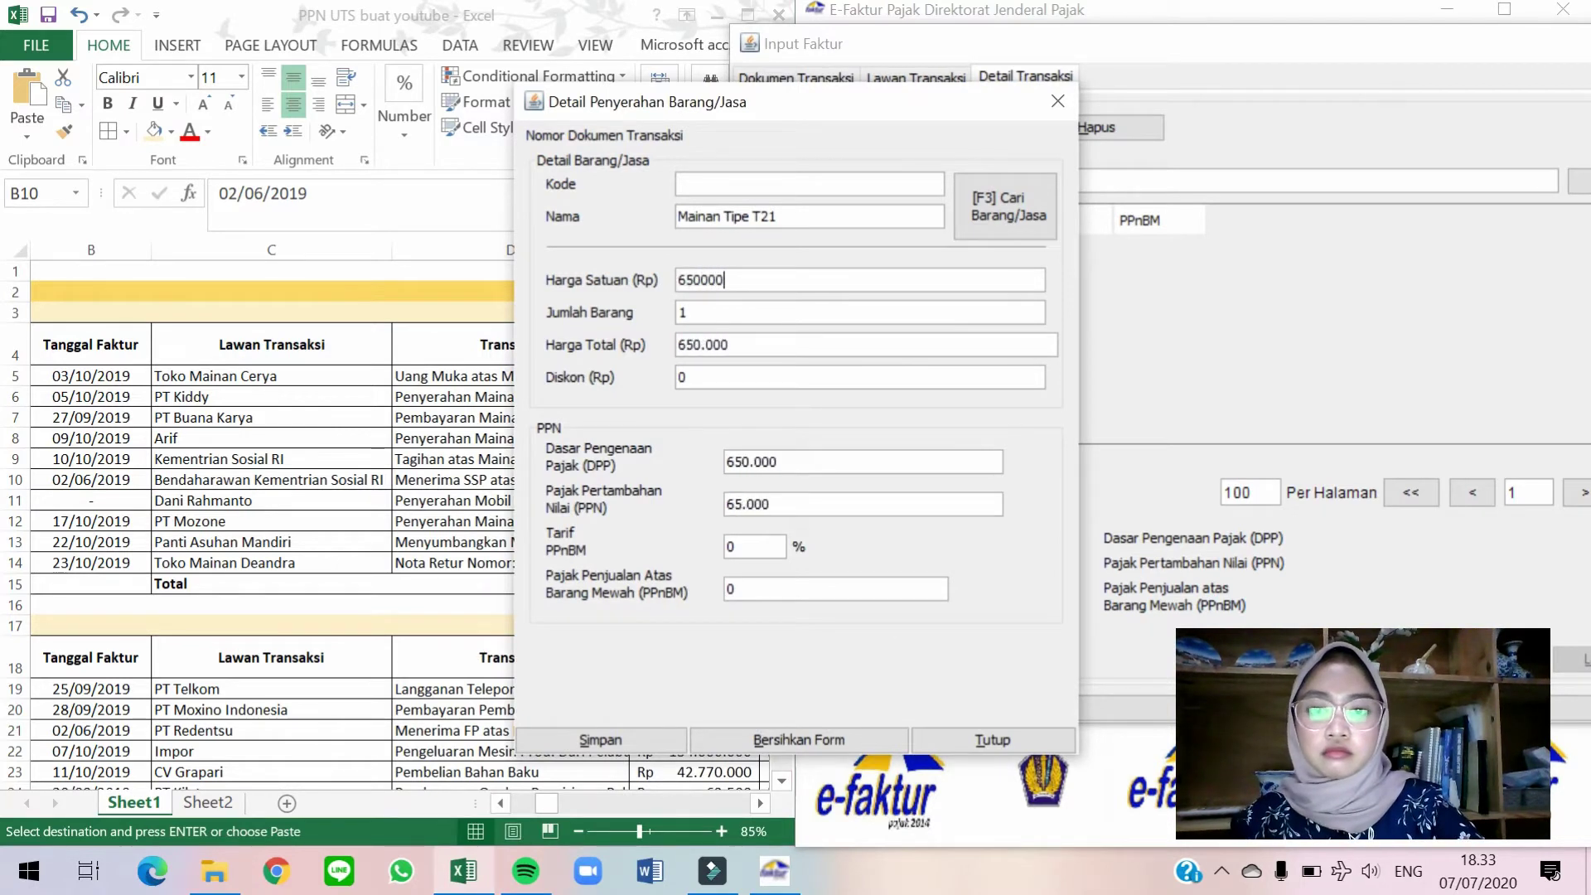
type("0")
key("Tab")
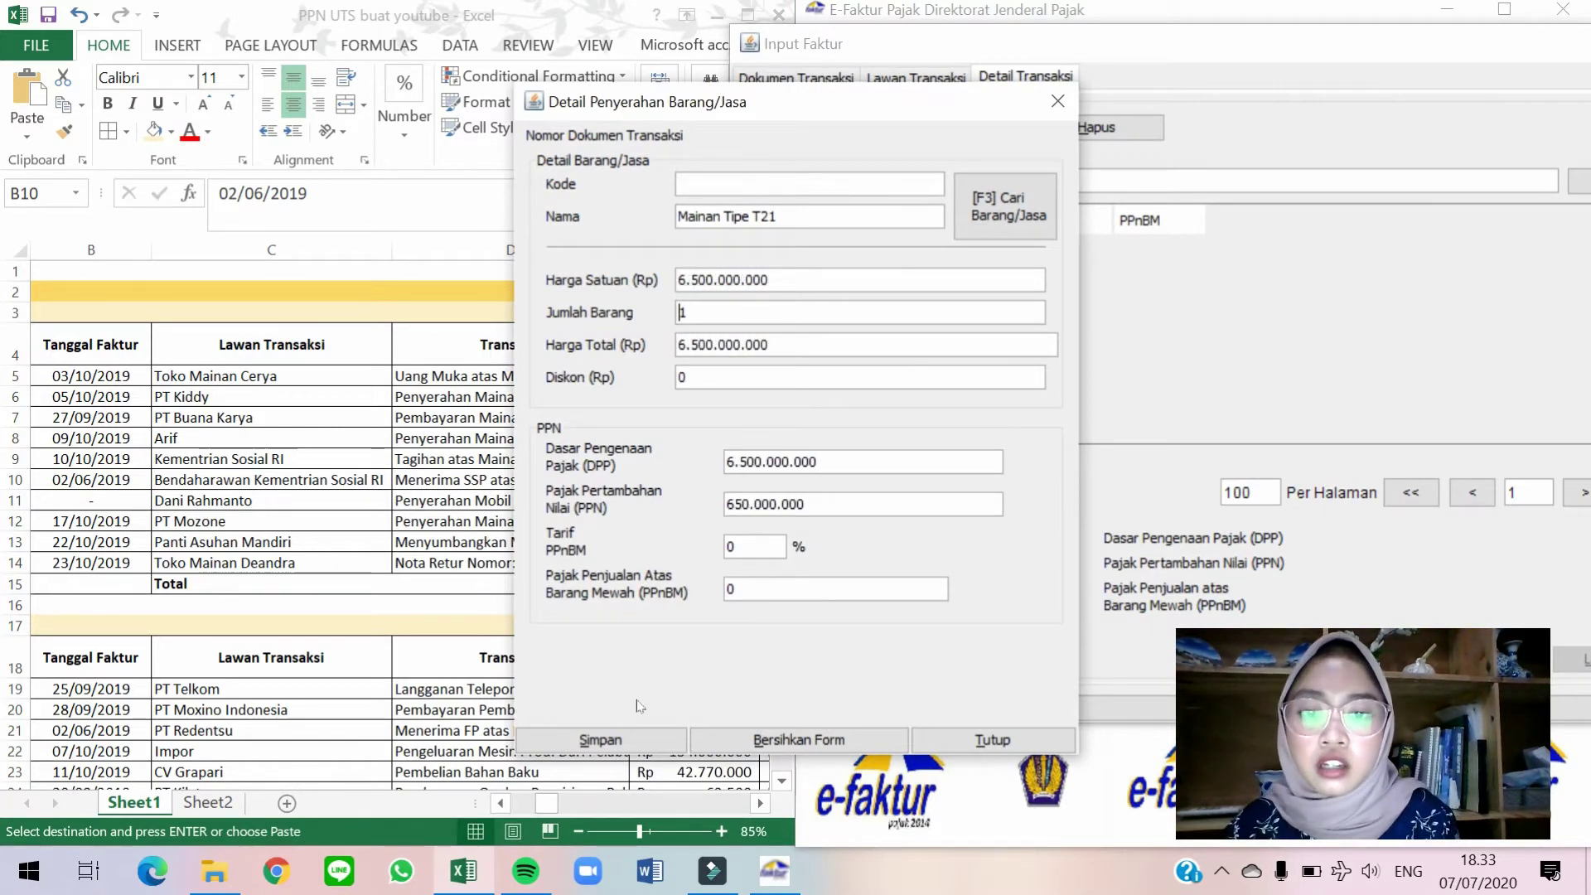
left_click(642, 740)
Save the invoice without saving the counterparty and start new invoice 00001507.
left_click(885, 456)
left_click(921, 711)
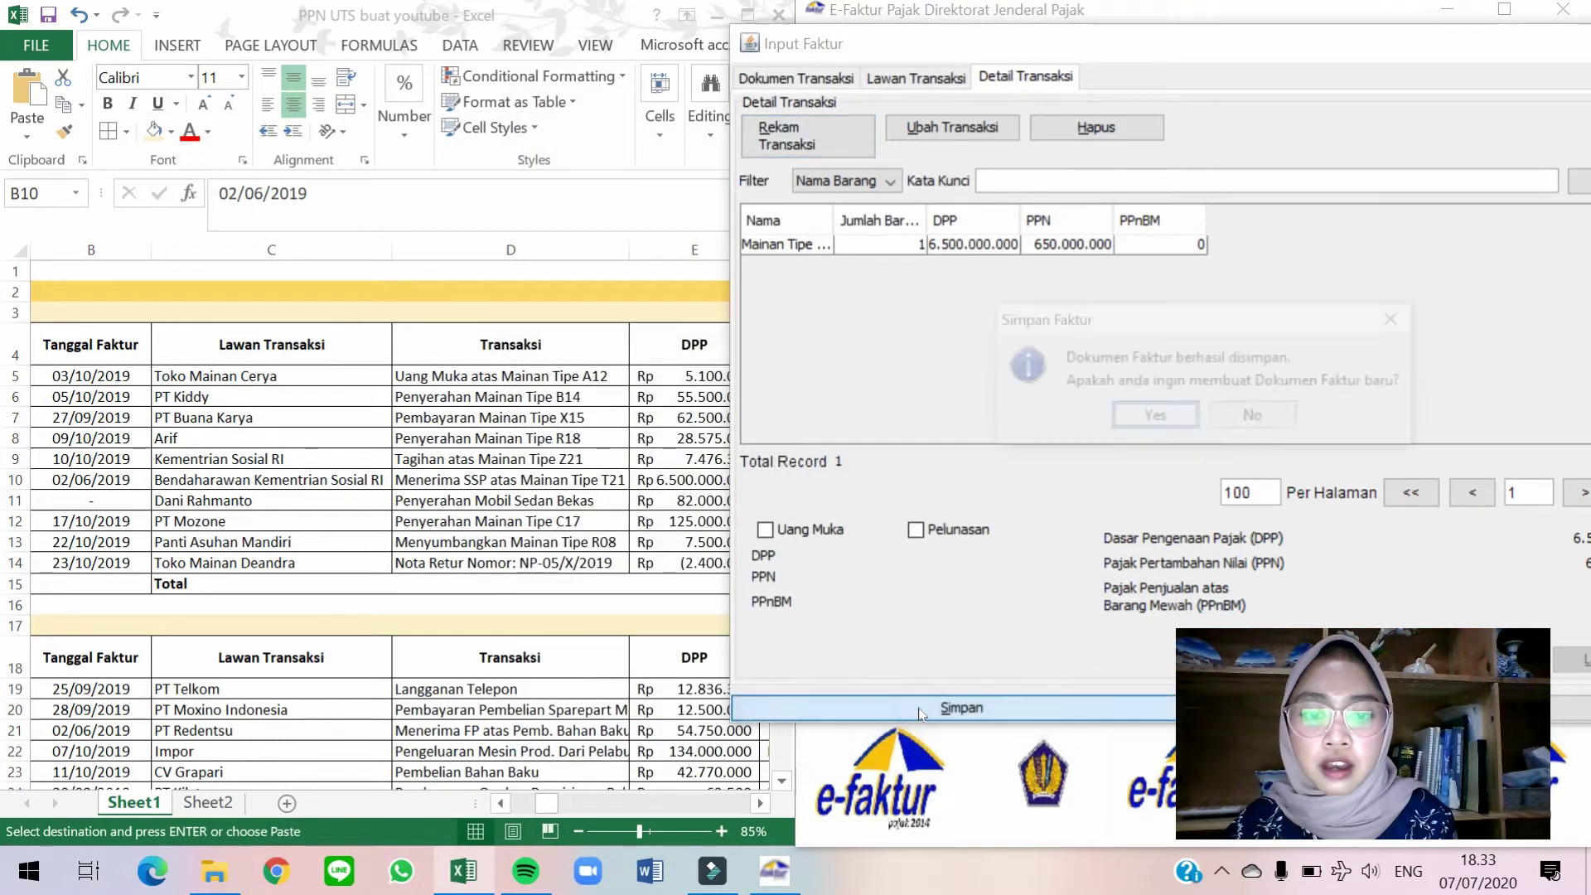
left_click(1154, 418)
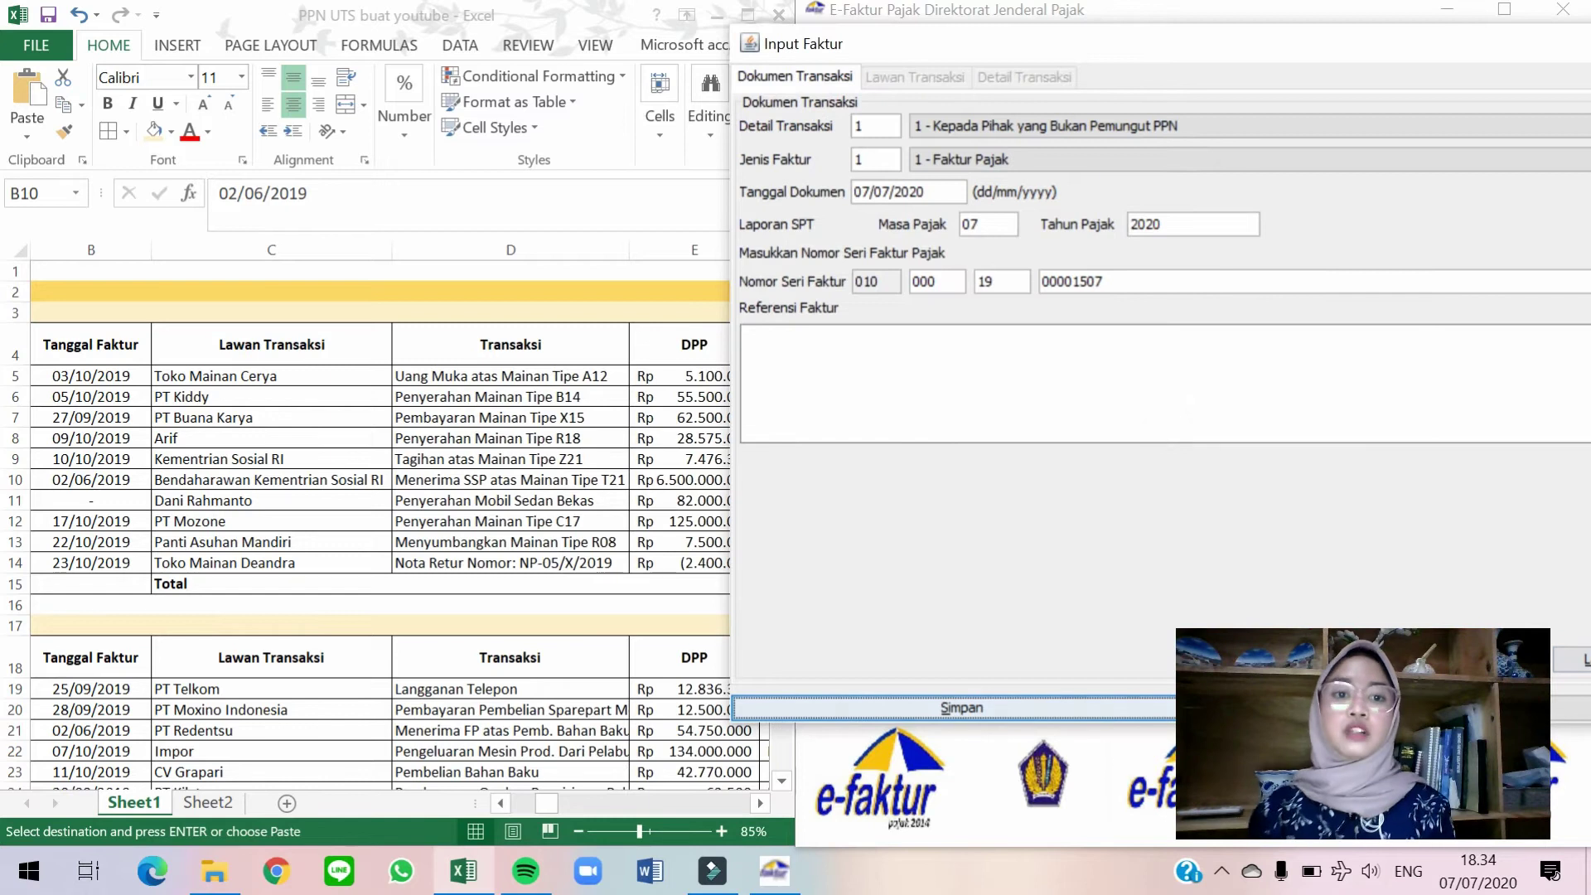
left_click_drag(1081, 43, 1288, 20)
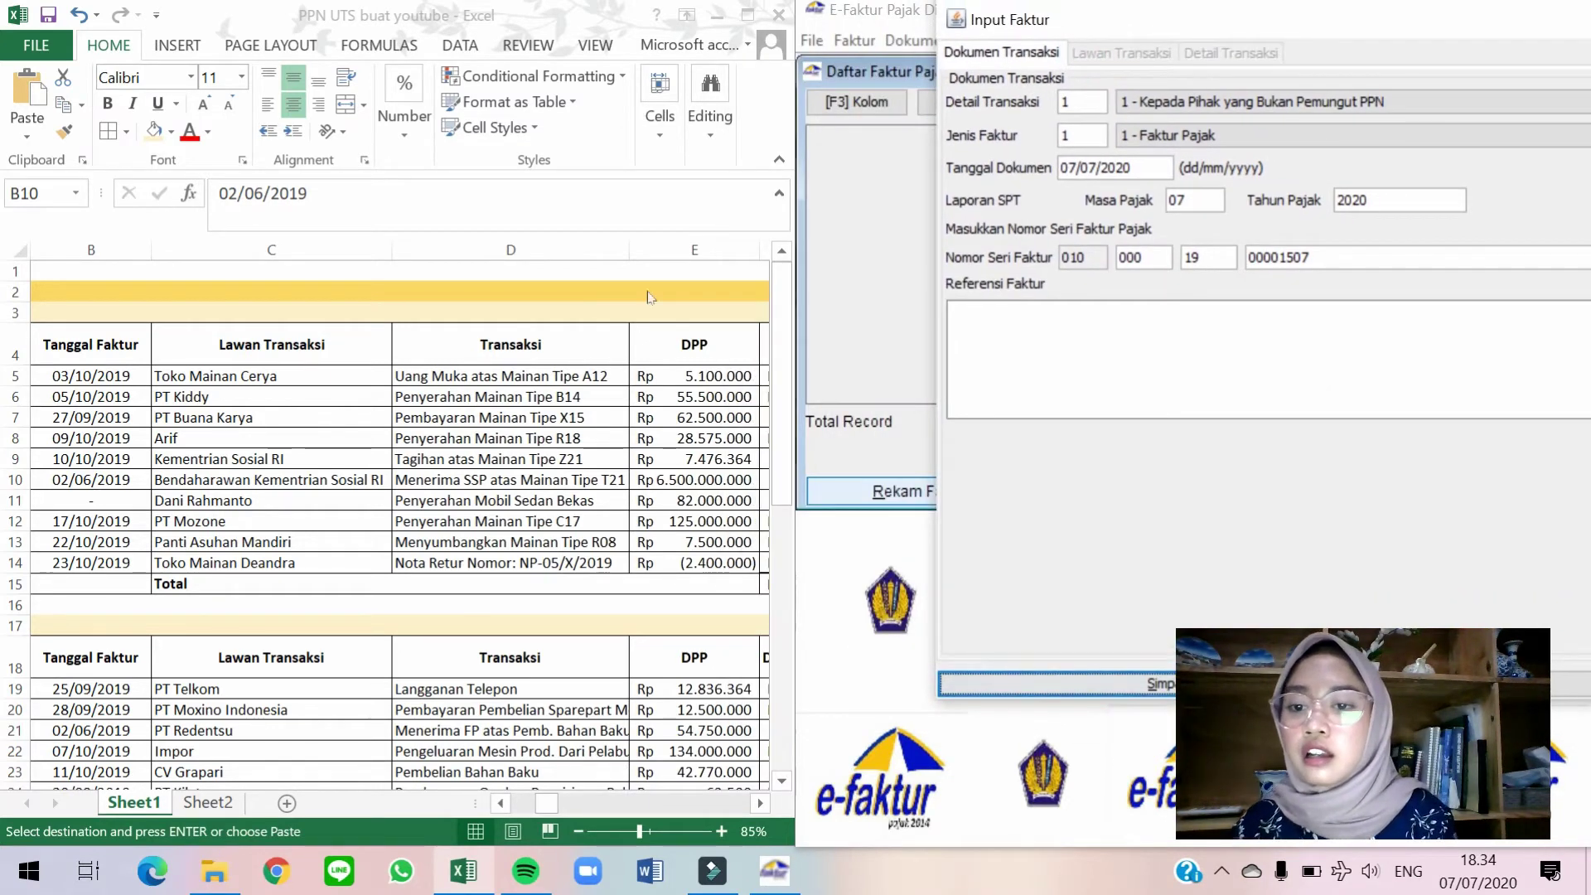
left_click(369, 500)
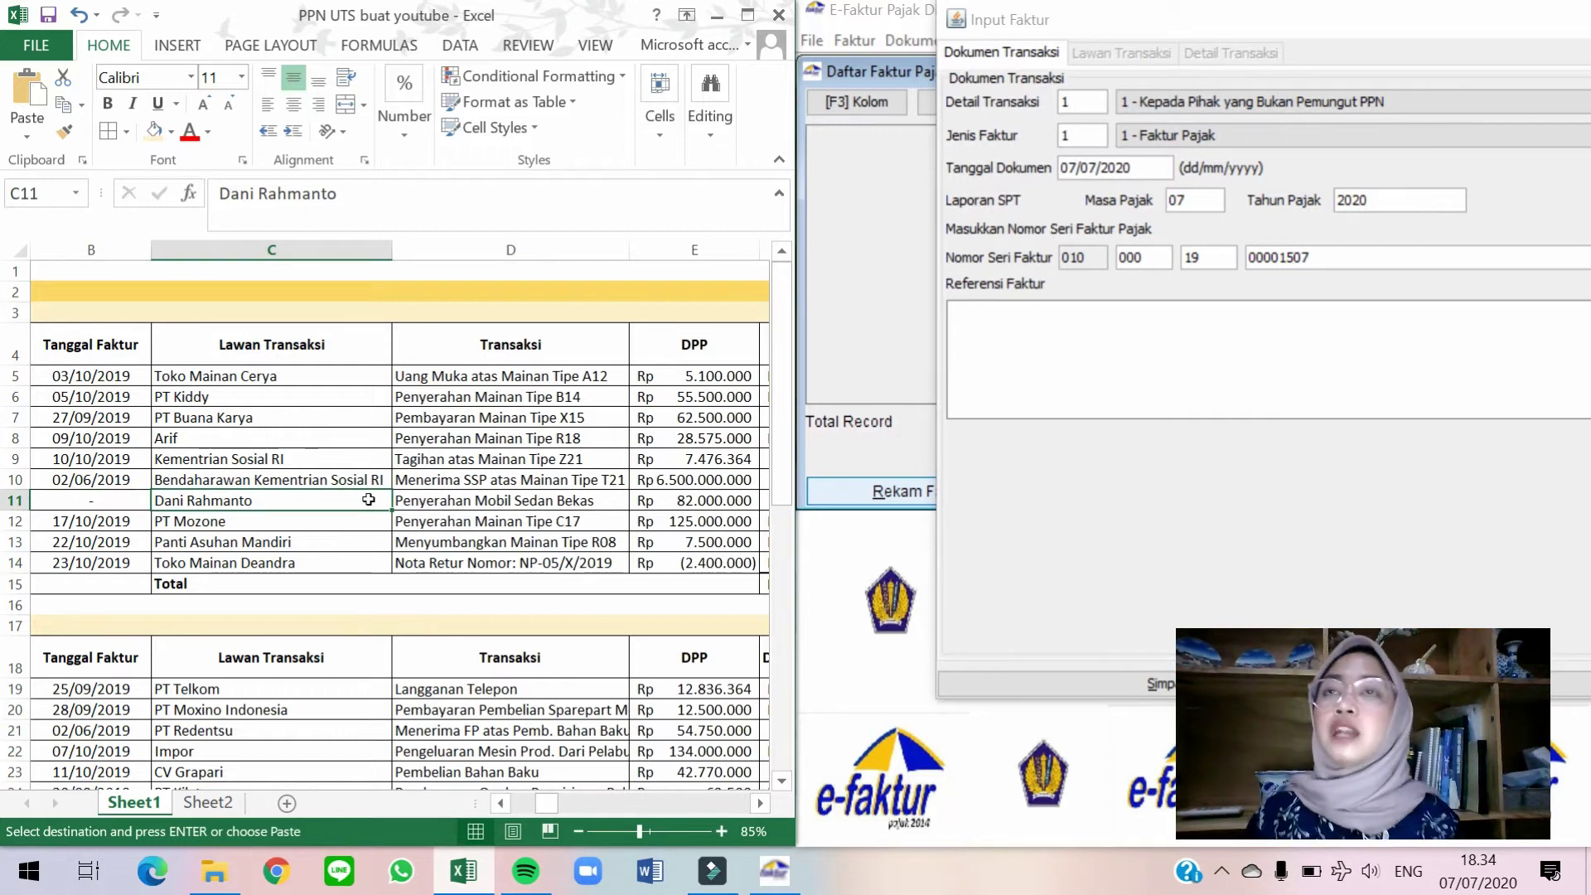
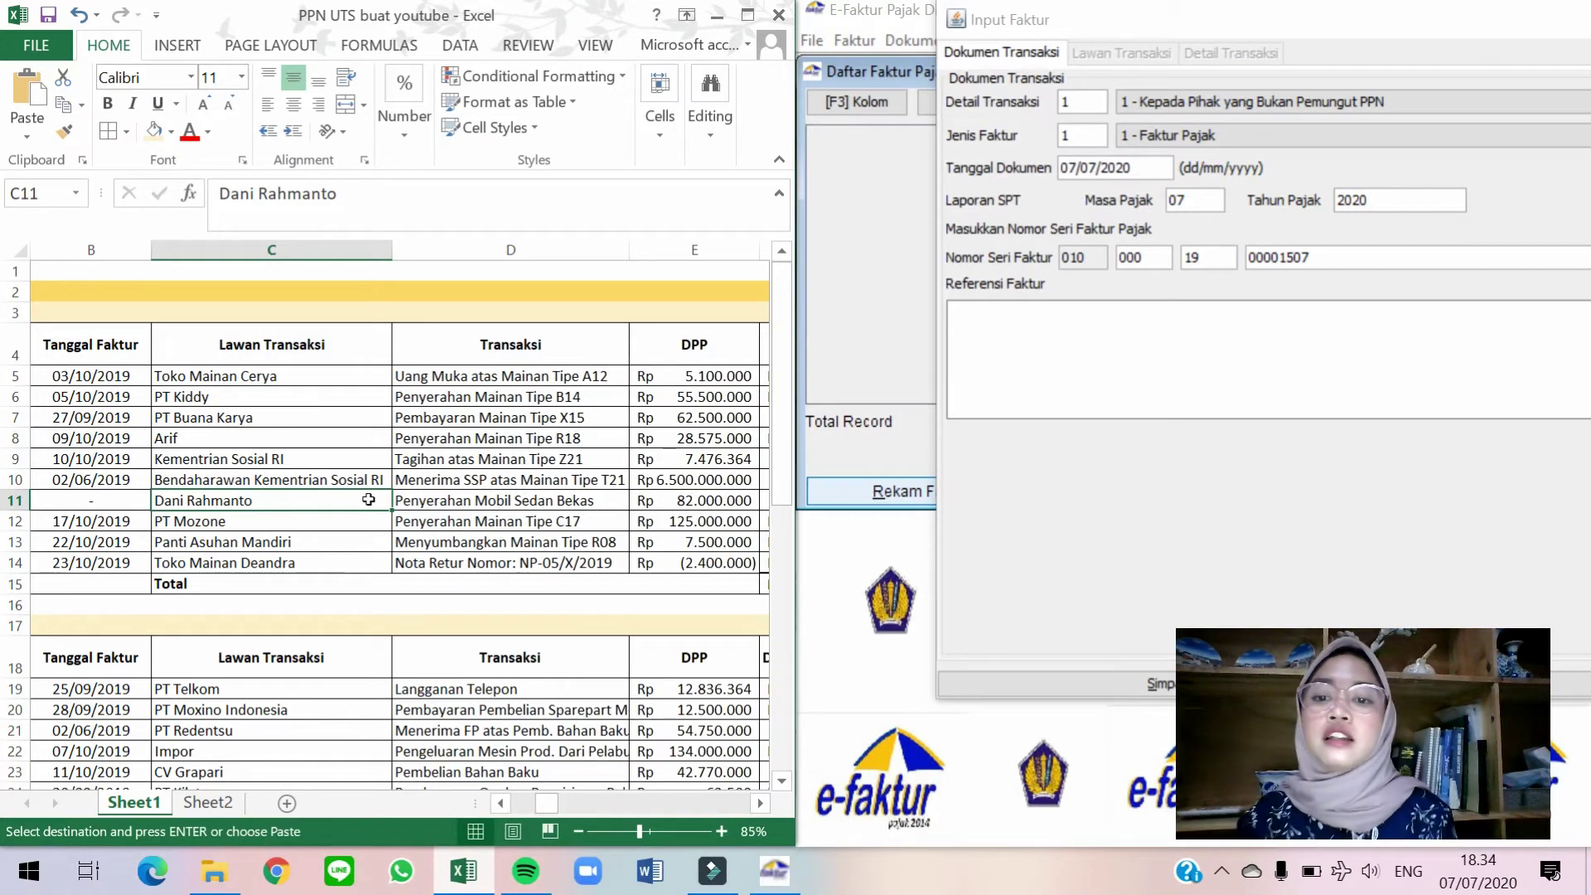
Review row 11's tax columns and note in the worksheet, then move to PT Mozone's row 12.
key("Right")
key("Right")
key("Right")
key("Right")
key("Right")
key("Right")
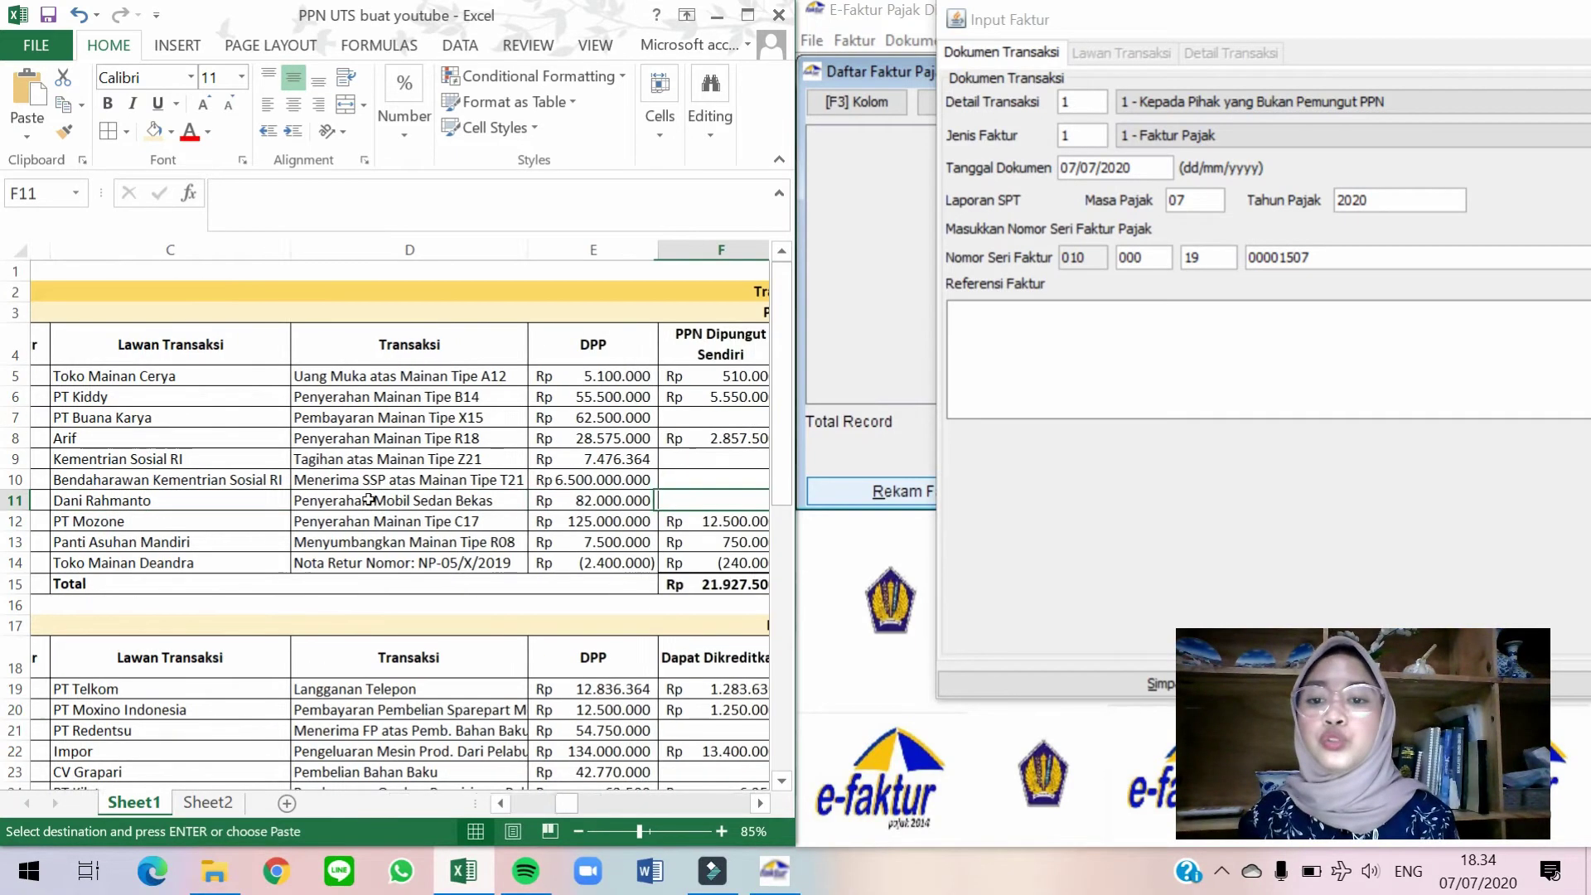
key("Right")
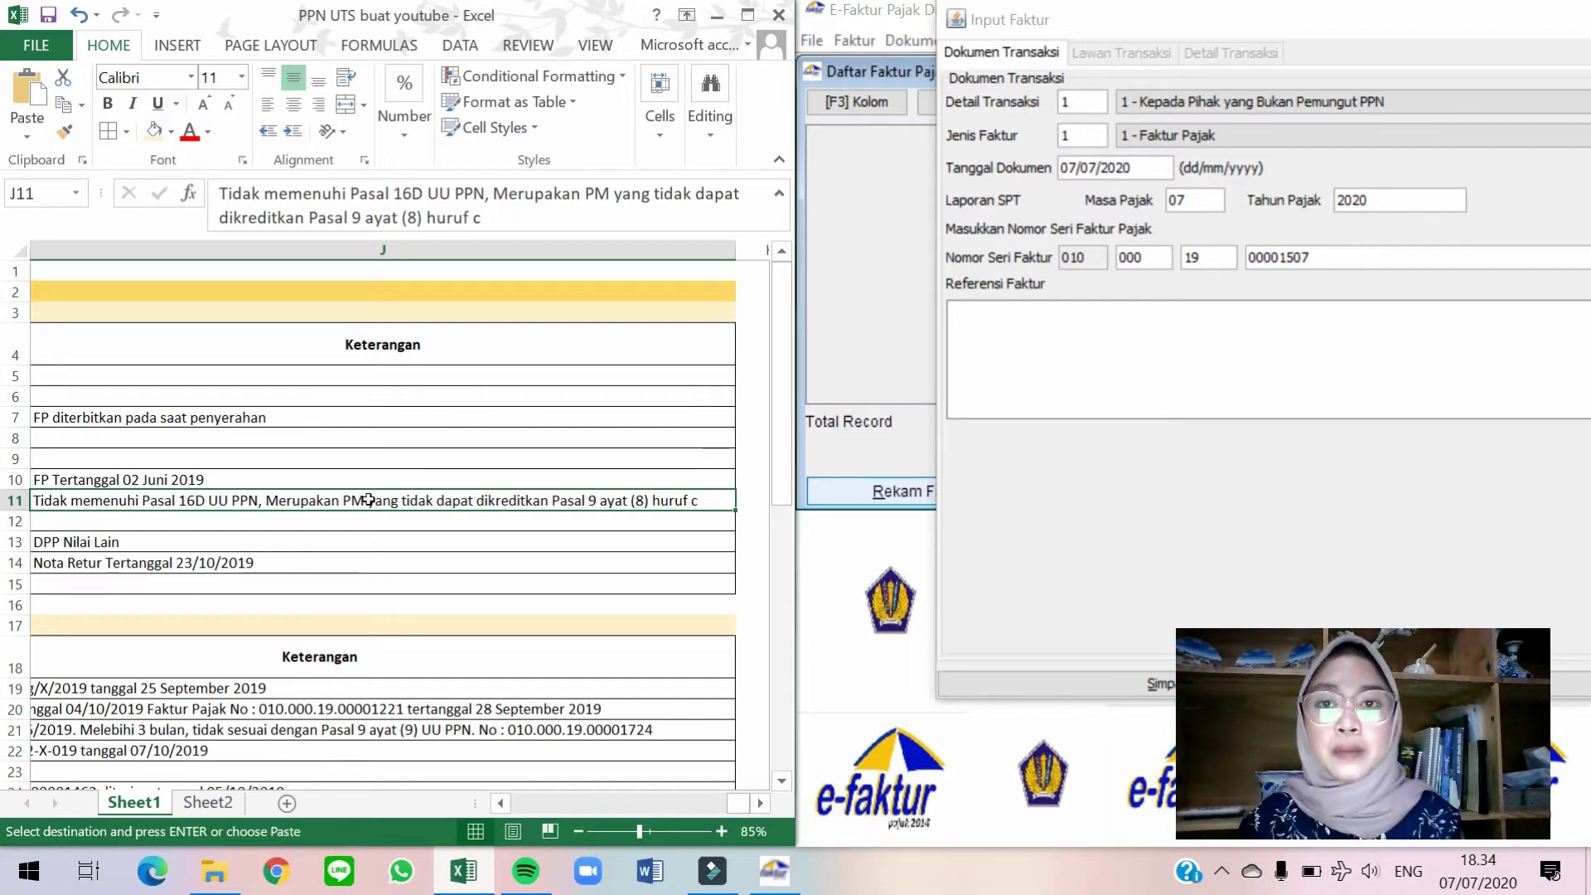
key("Left")
key("Left")
key("Left")
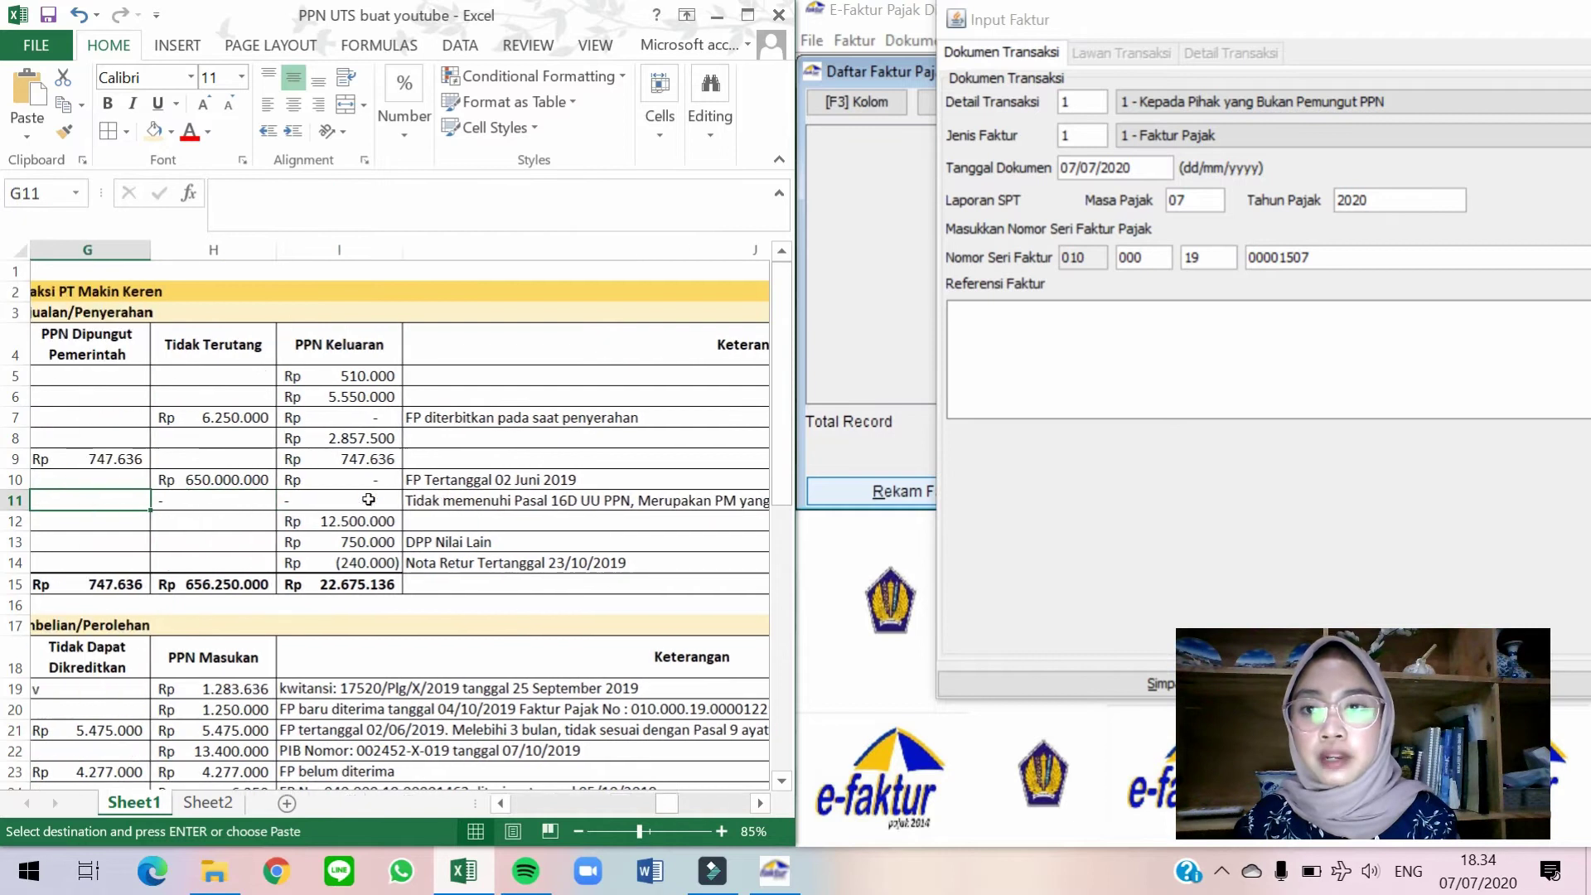
key("Left")
key("Left")
key("Left")
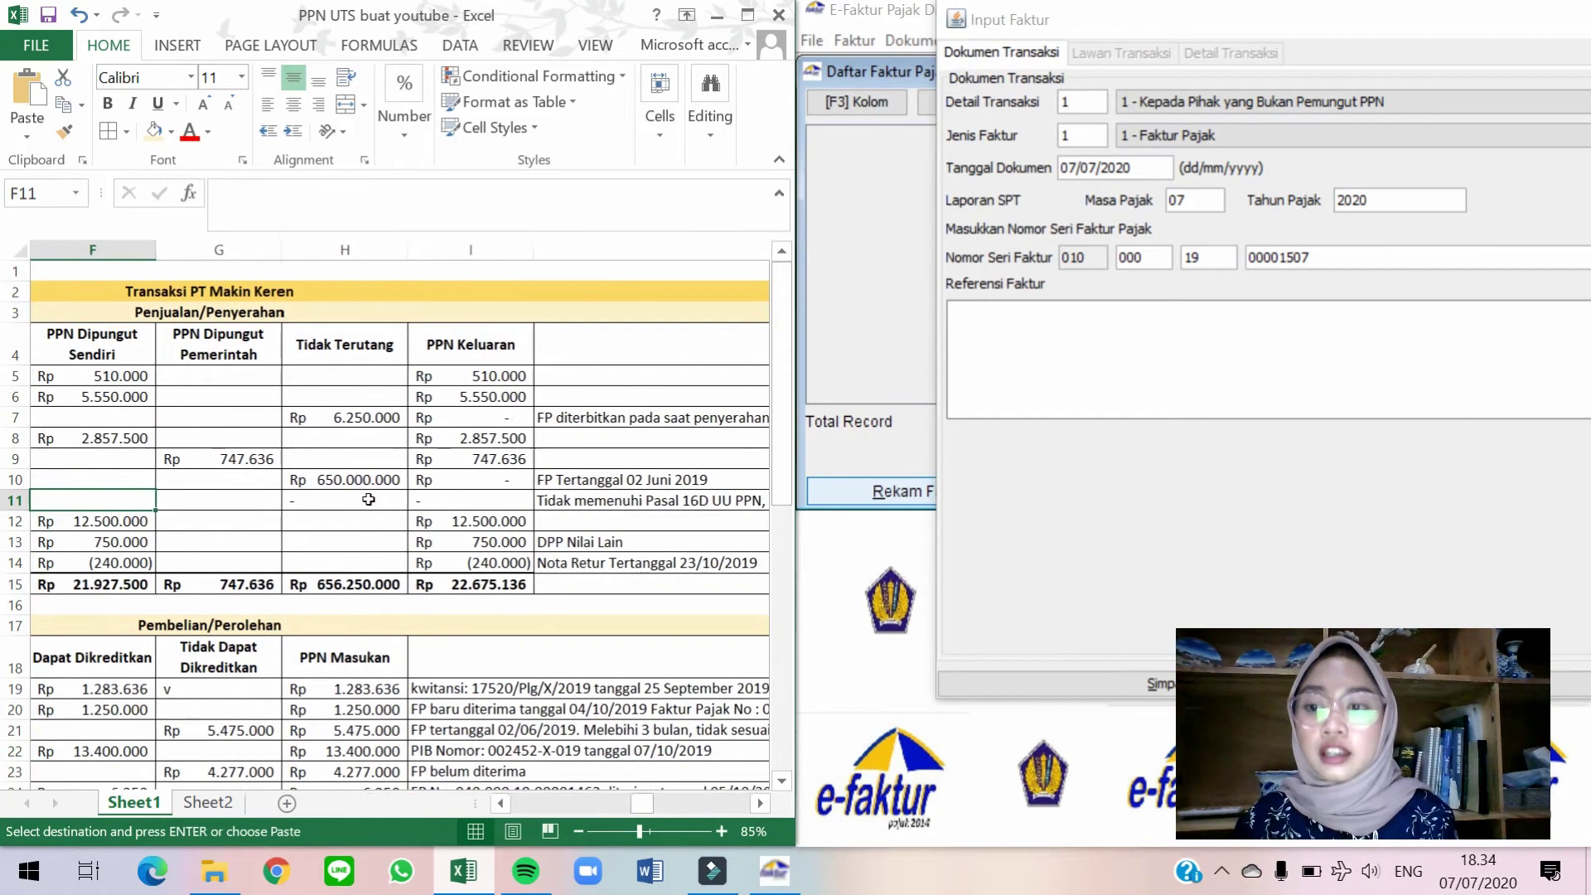
key("Left")
key("Left")
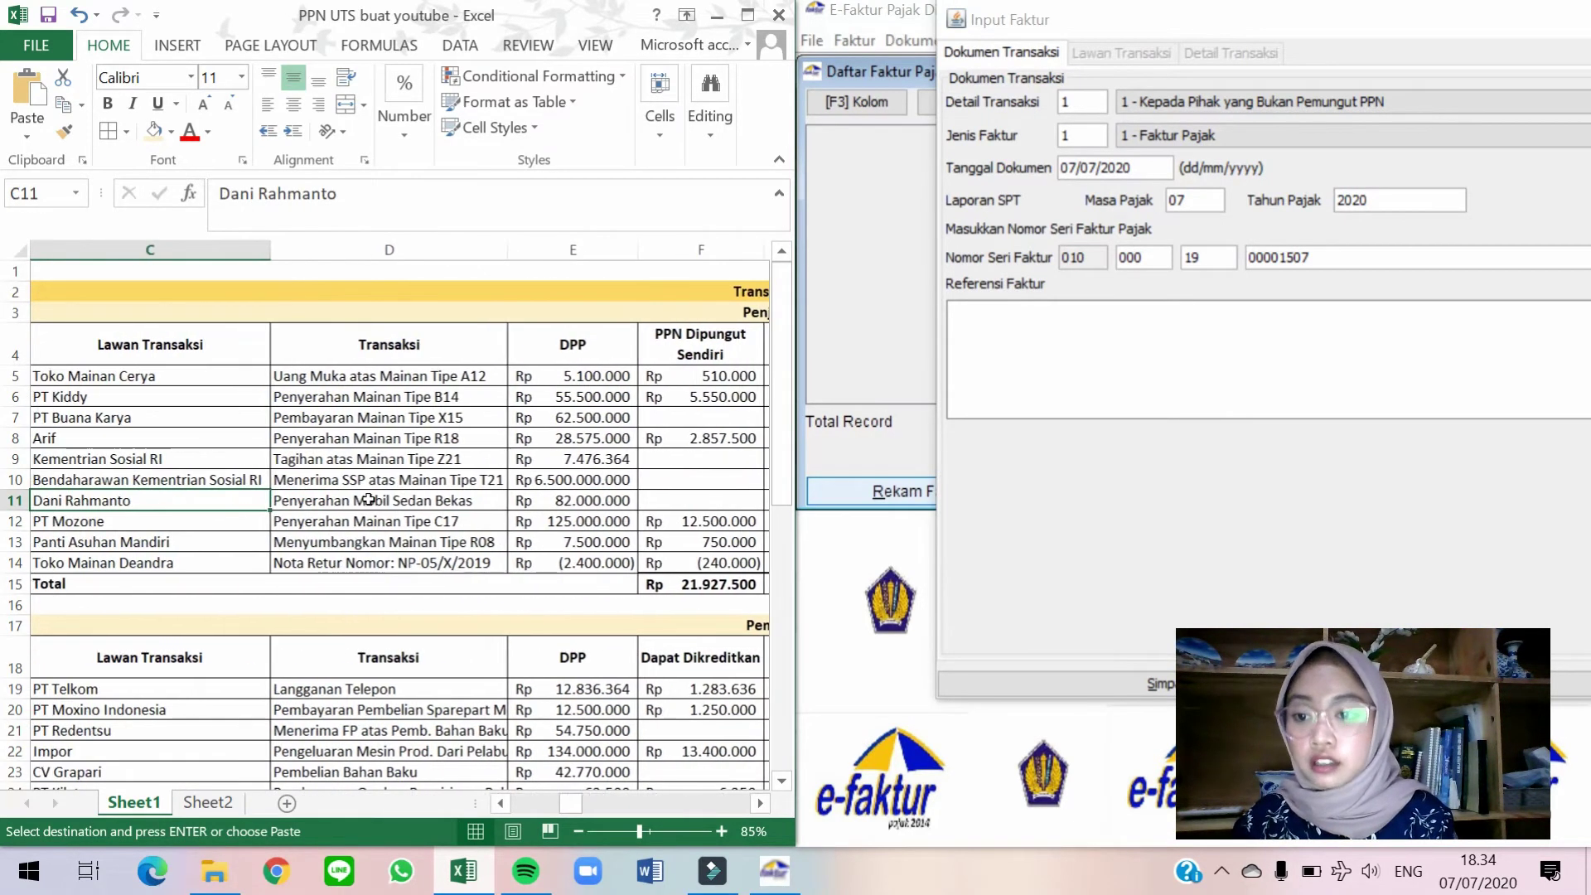
key("Right")
key("Right")
key("Down")
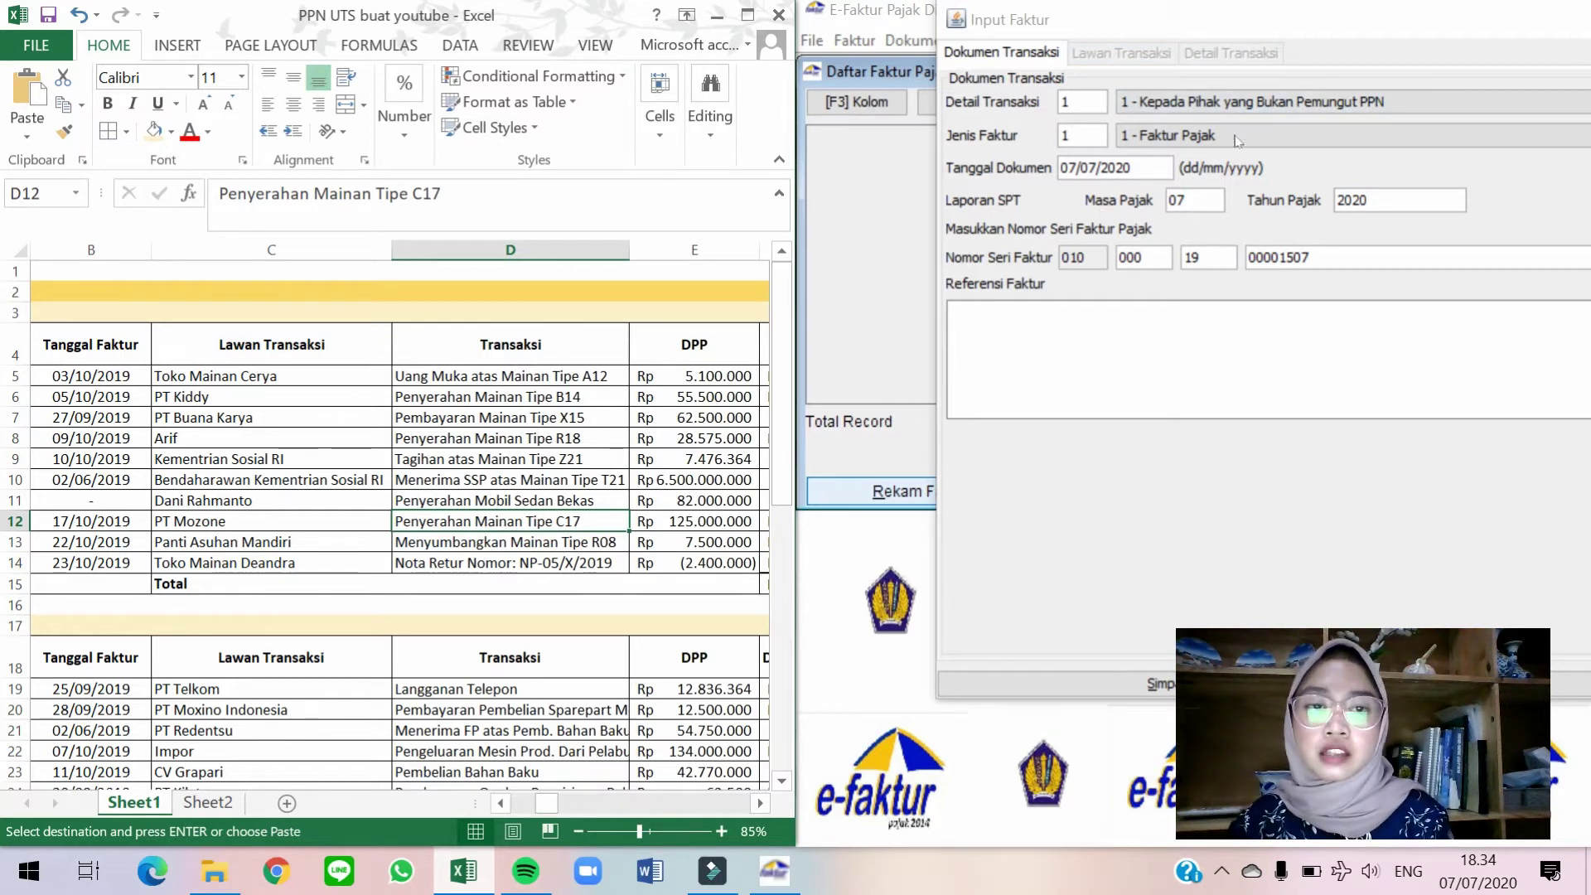
Set the document date to 17/10/2019 and choose PT Mozone as the counterpart.
left_click(1141, 170)
left_click_drag(1060, 168, 1133, 168)
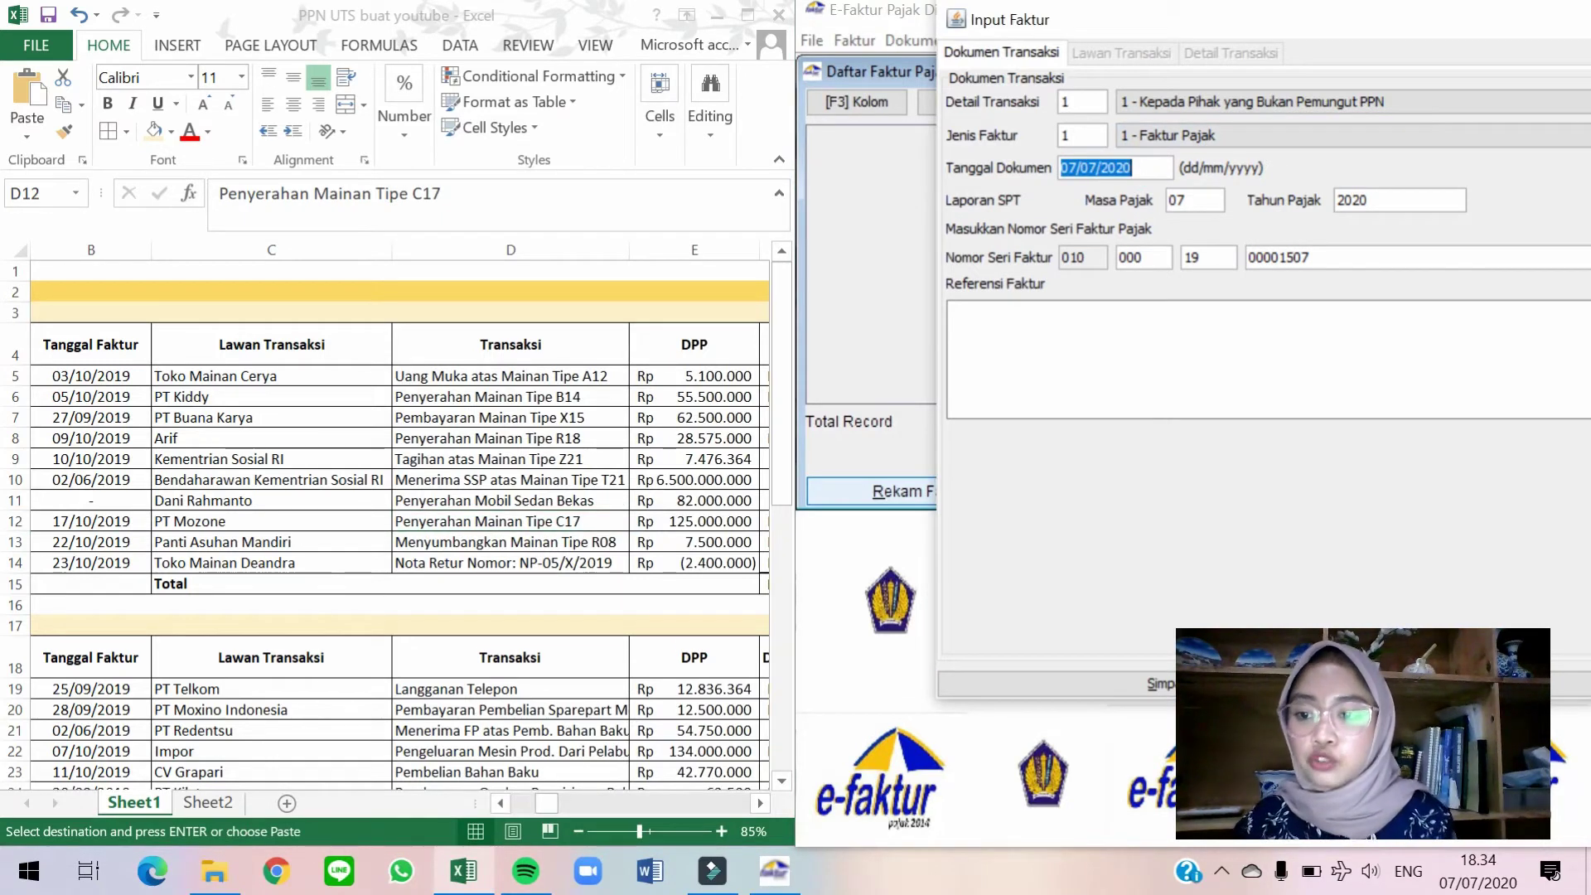
type("17/10/2019")
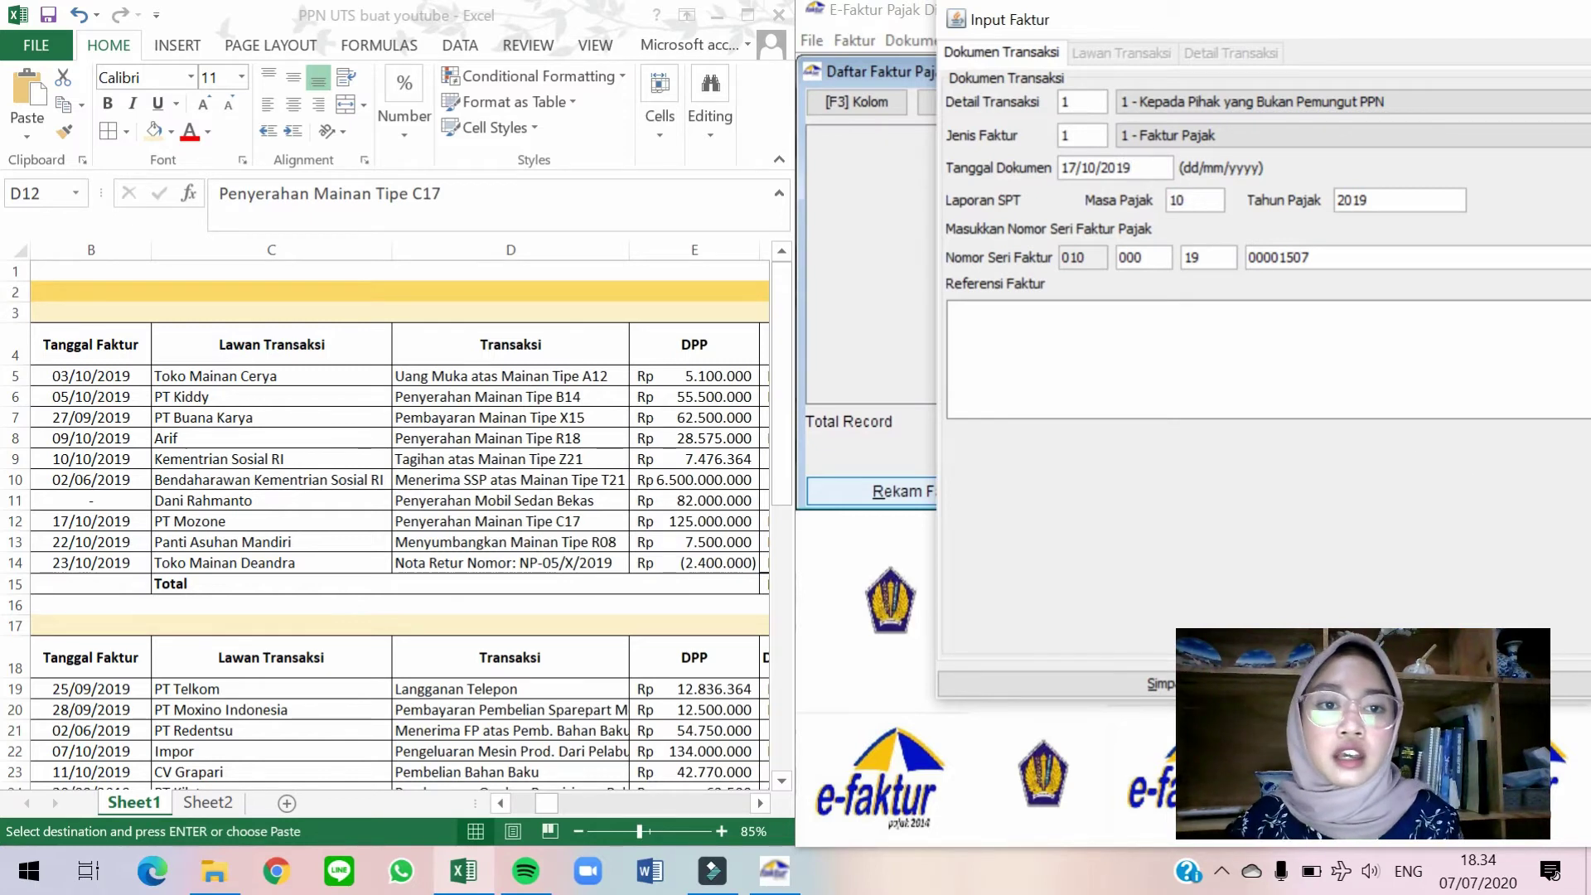
left_click_drag(1431, 42, 1237, 84)
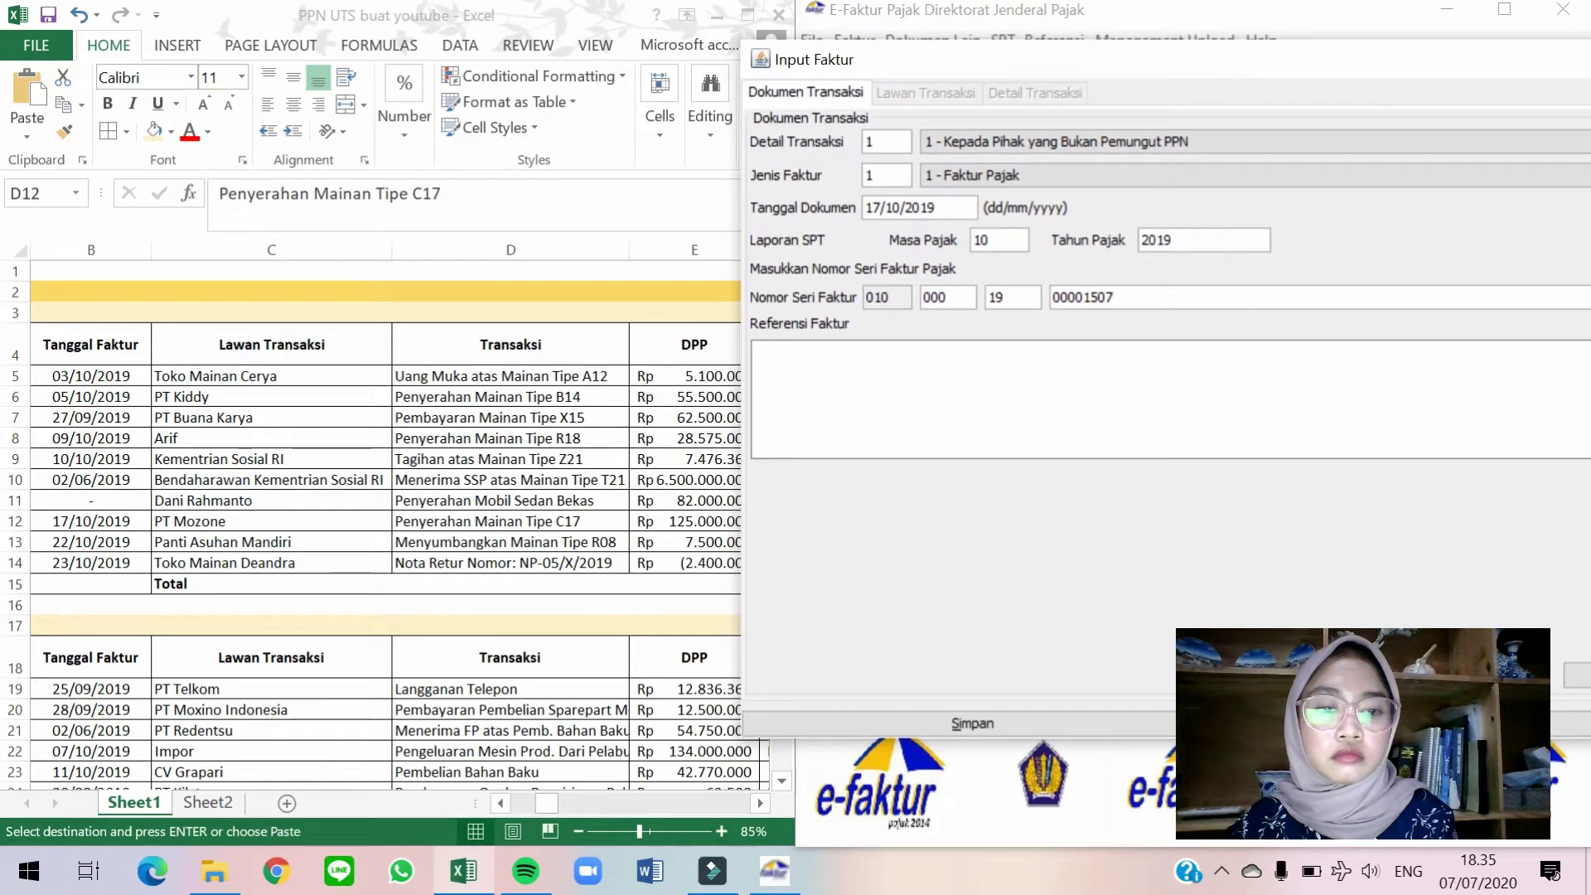
key("Tab")
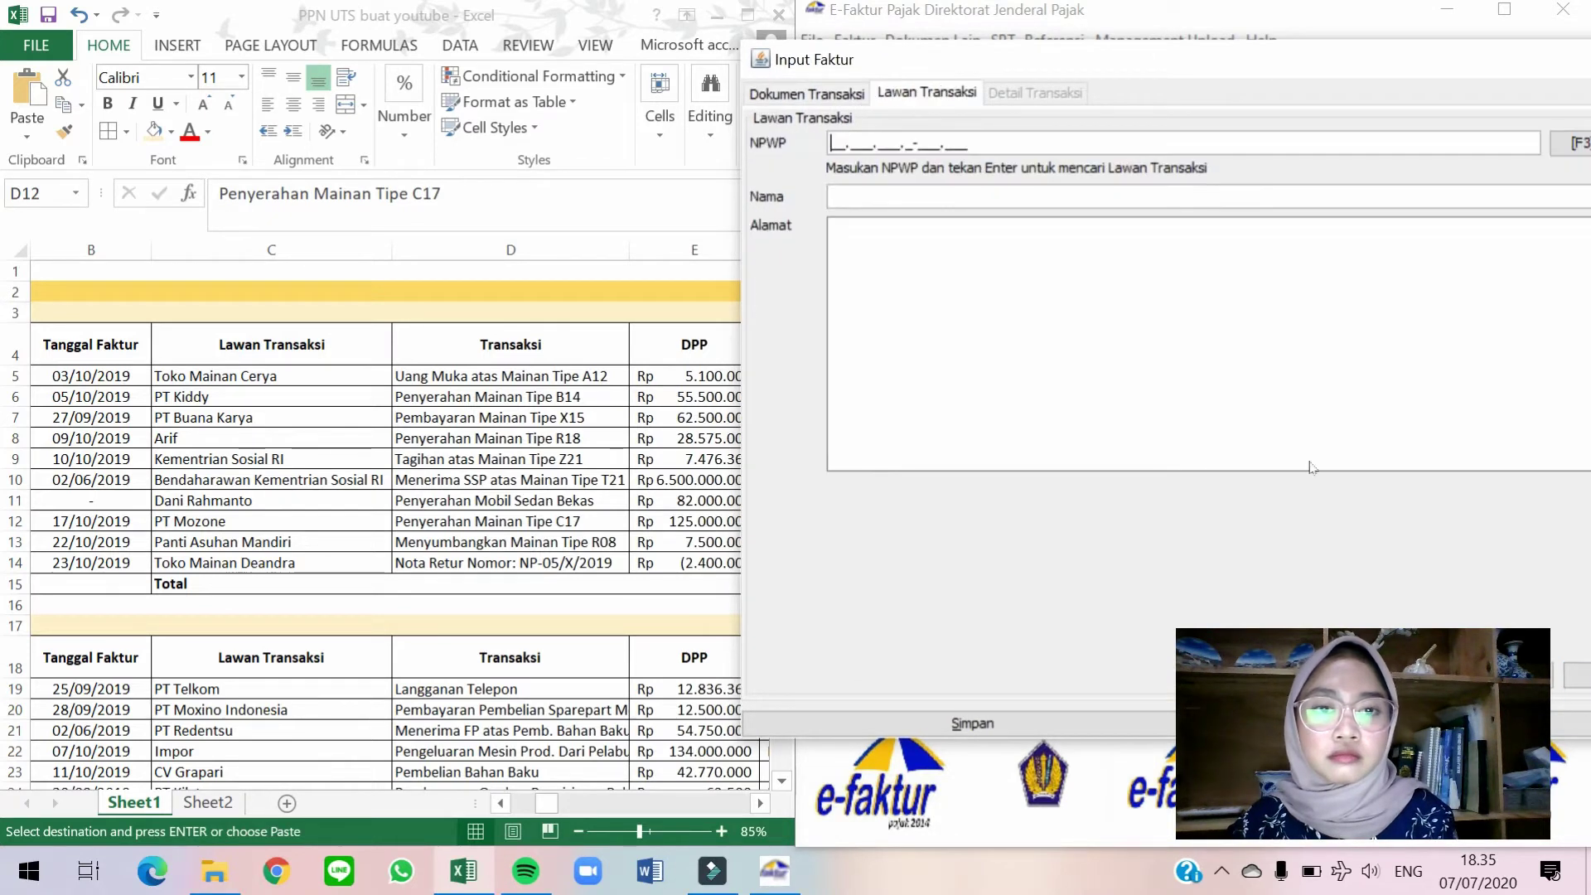
left_click(1570, 143)
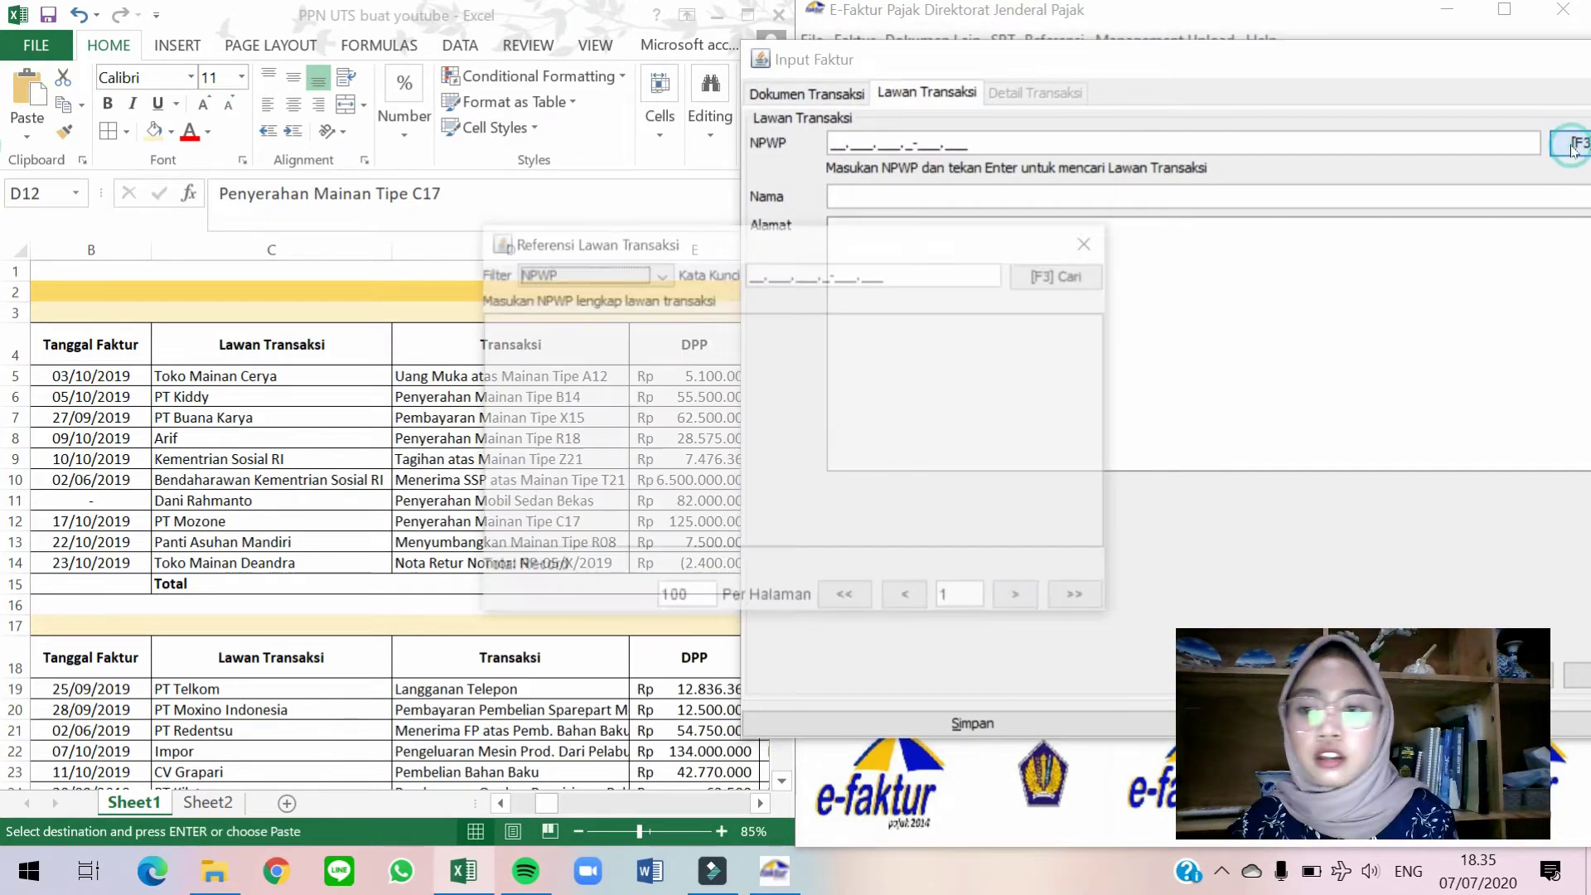
left_click(1052, 275)
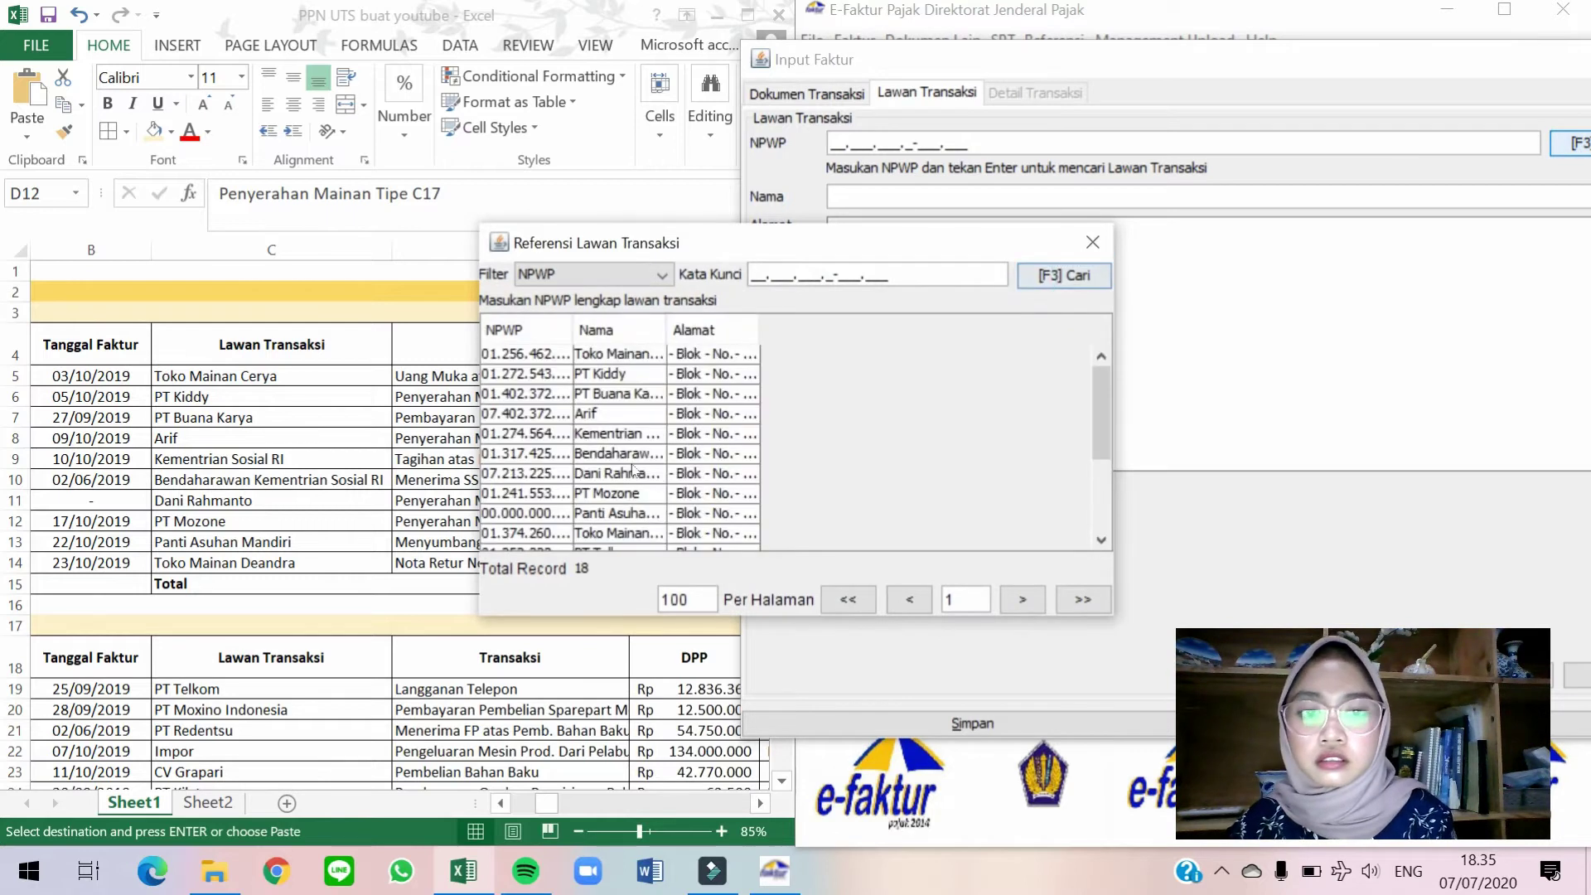
double_click(601, 499)
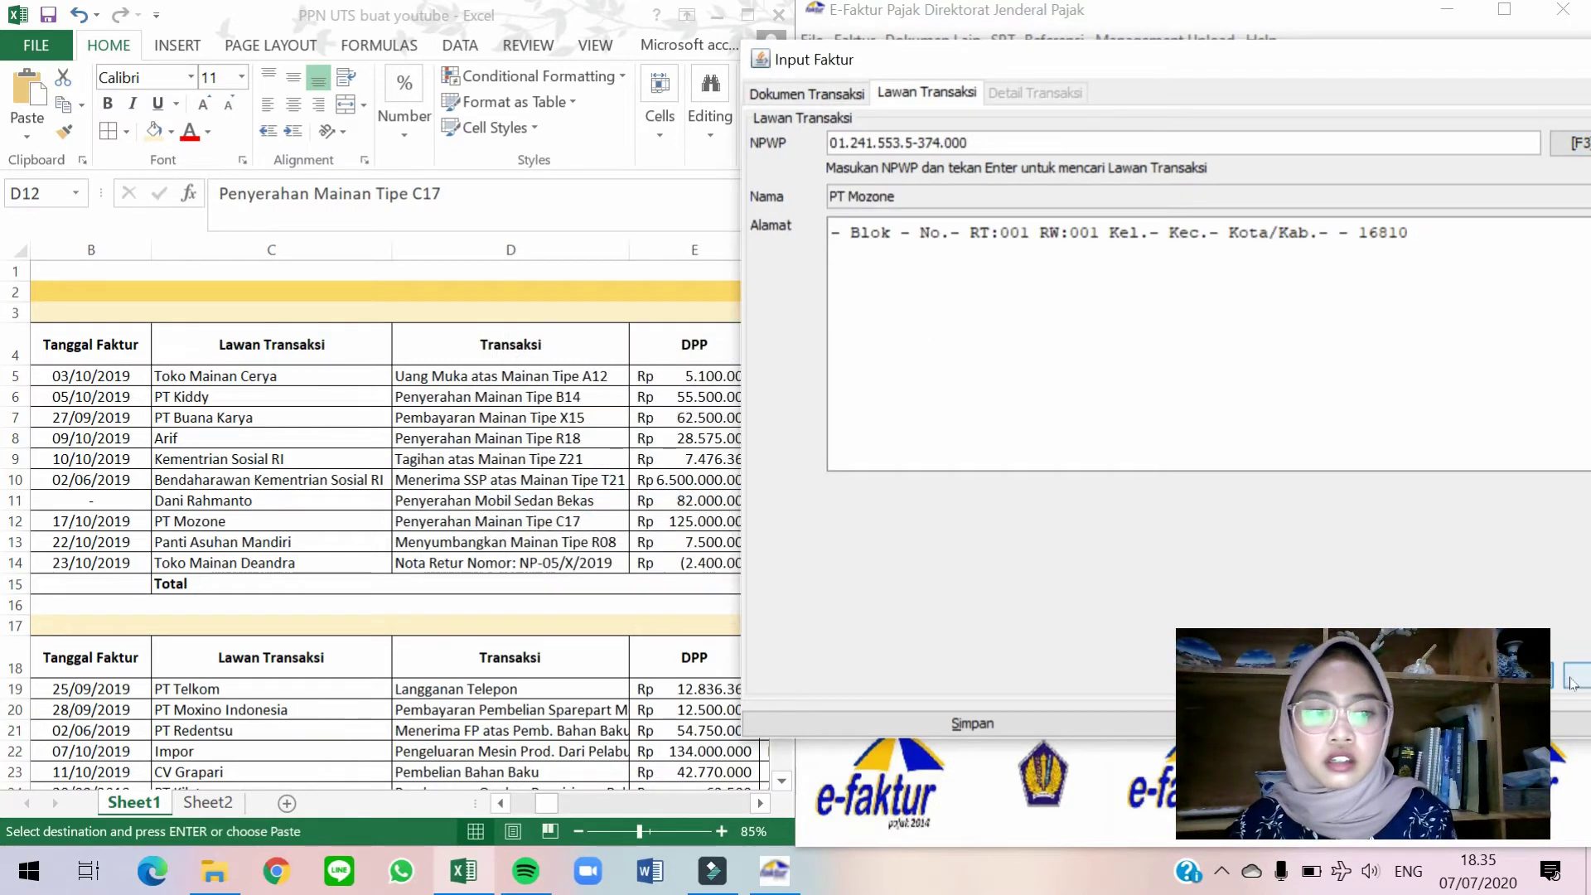
key("Tab")
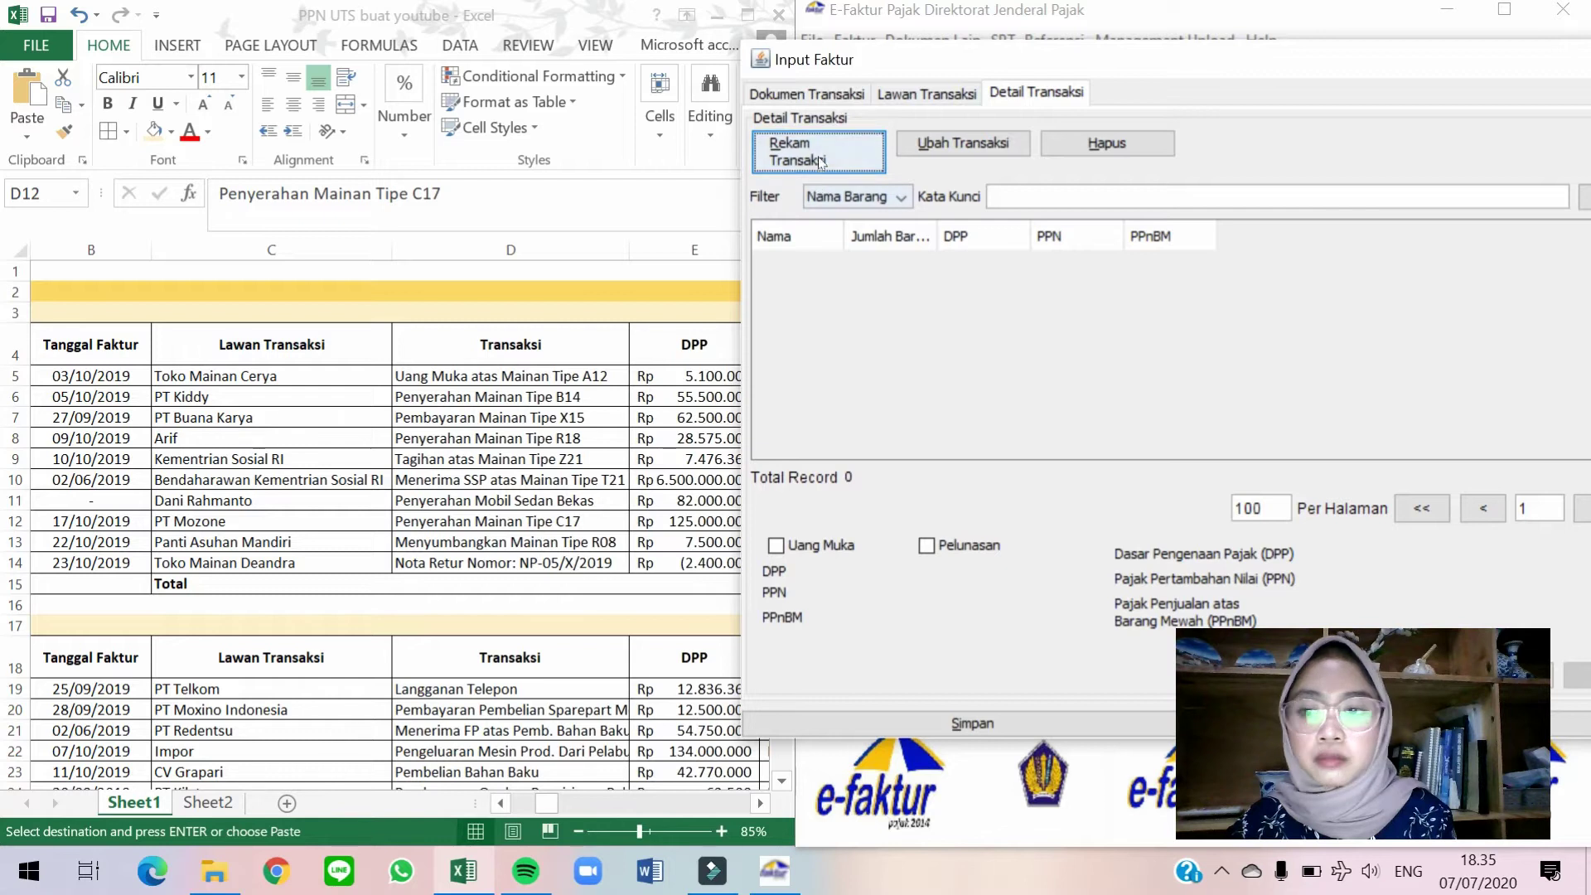
Add a new item line for Mainan Tipe C17 from the goods and services list.
left_click(819, 160)
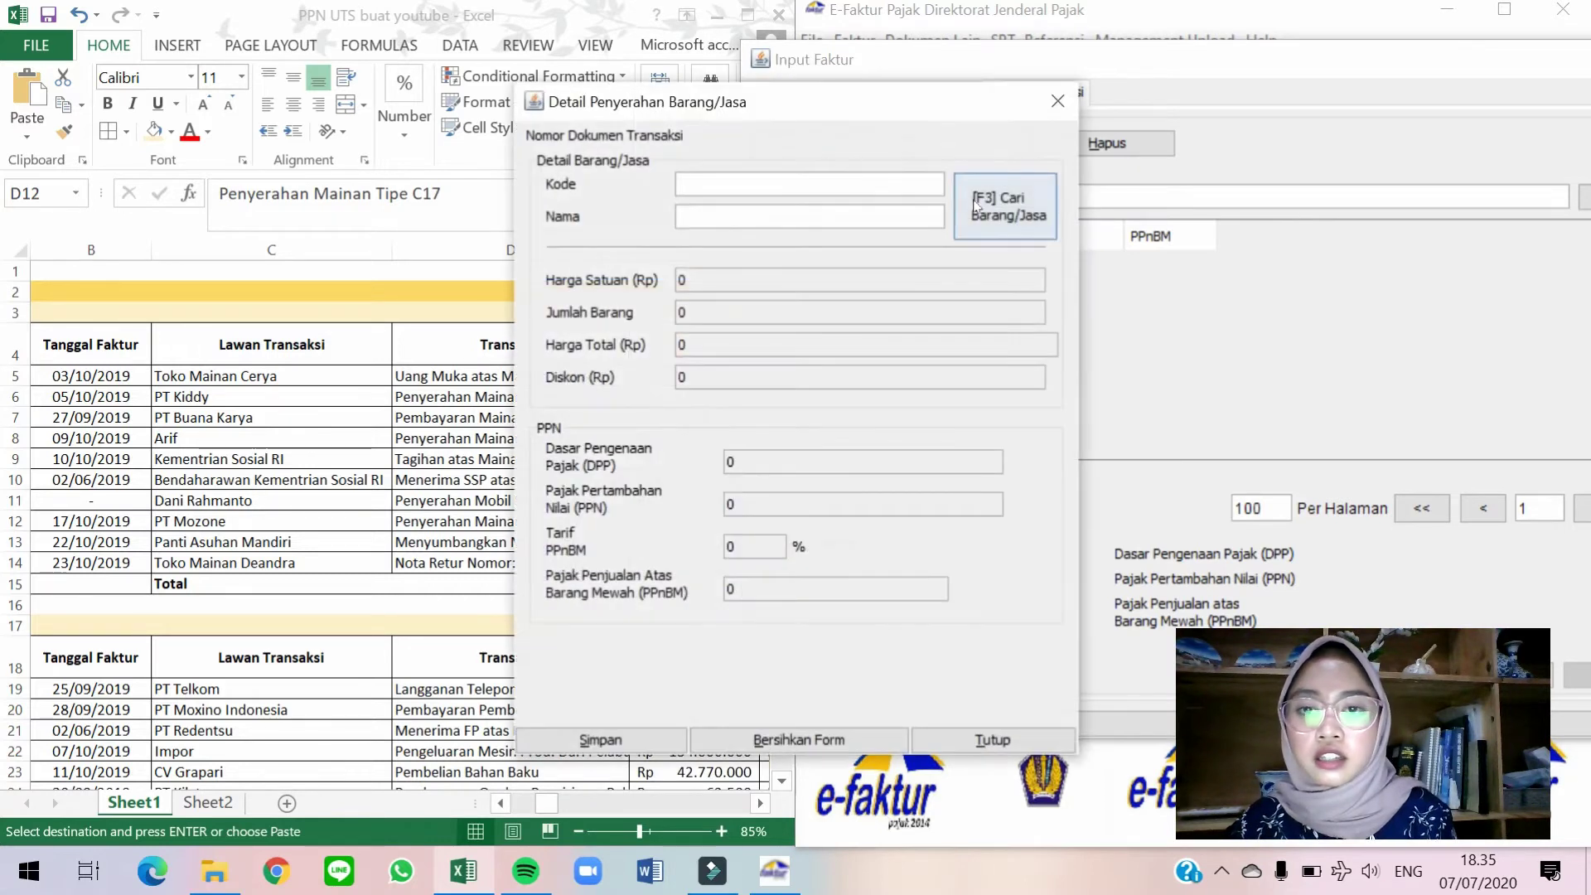
left_click(998, 207)
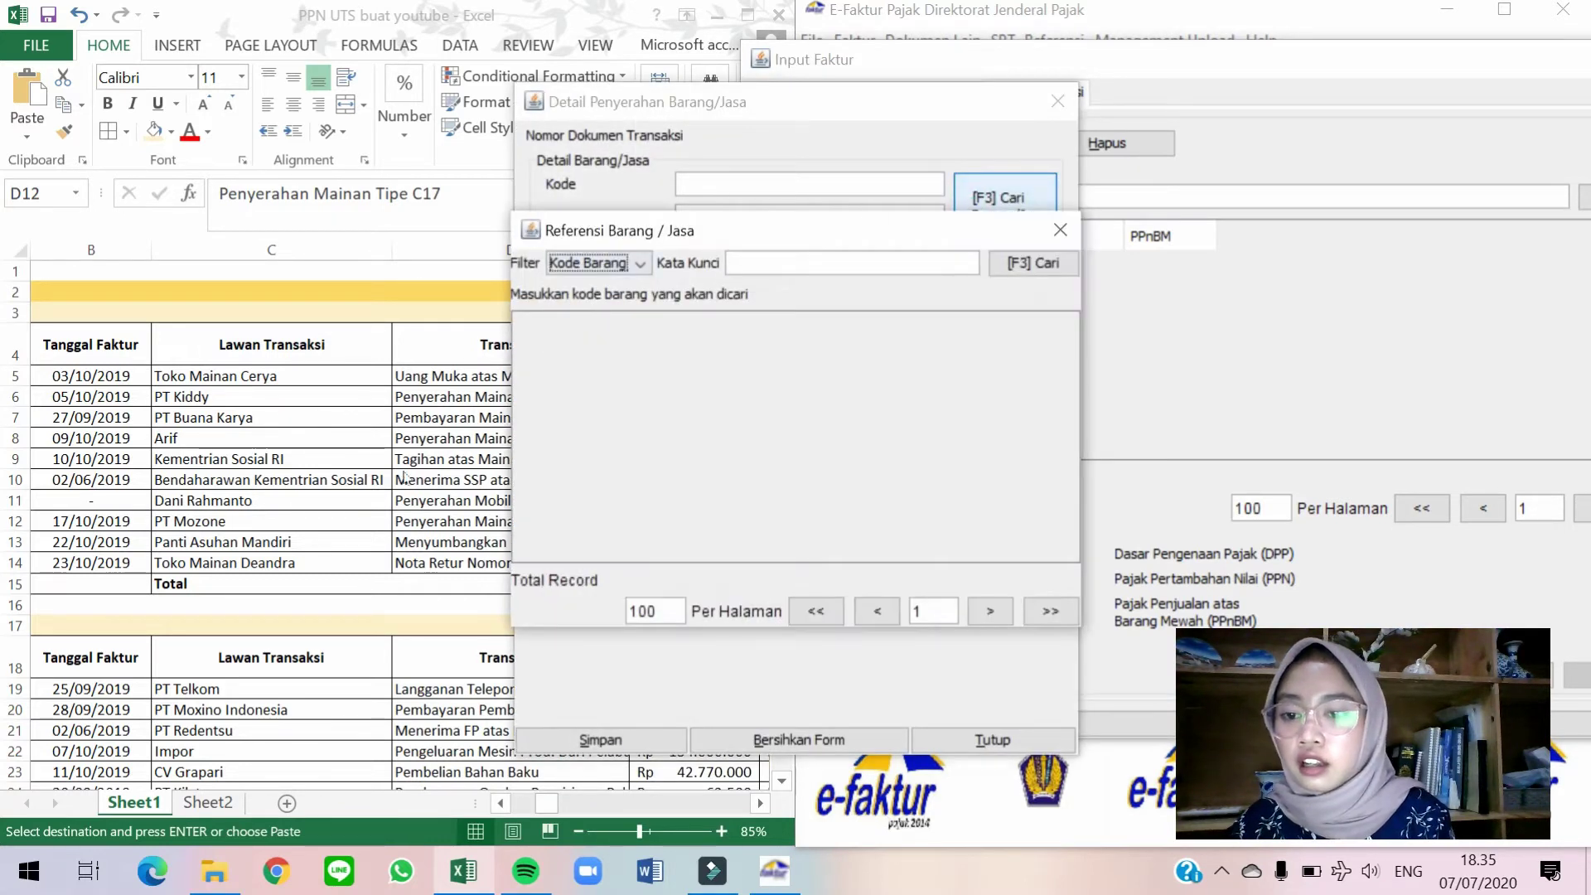
key("alt+Tab")
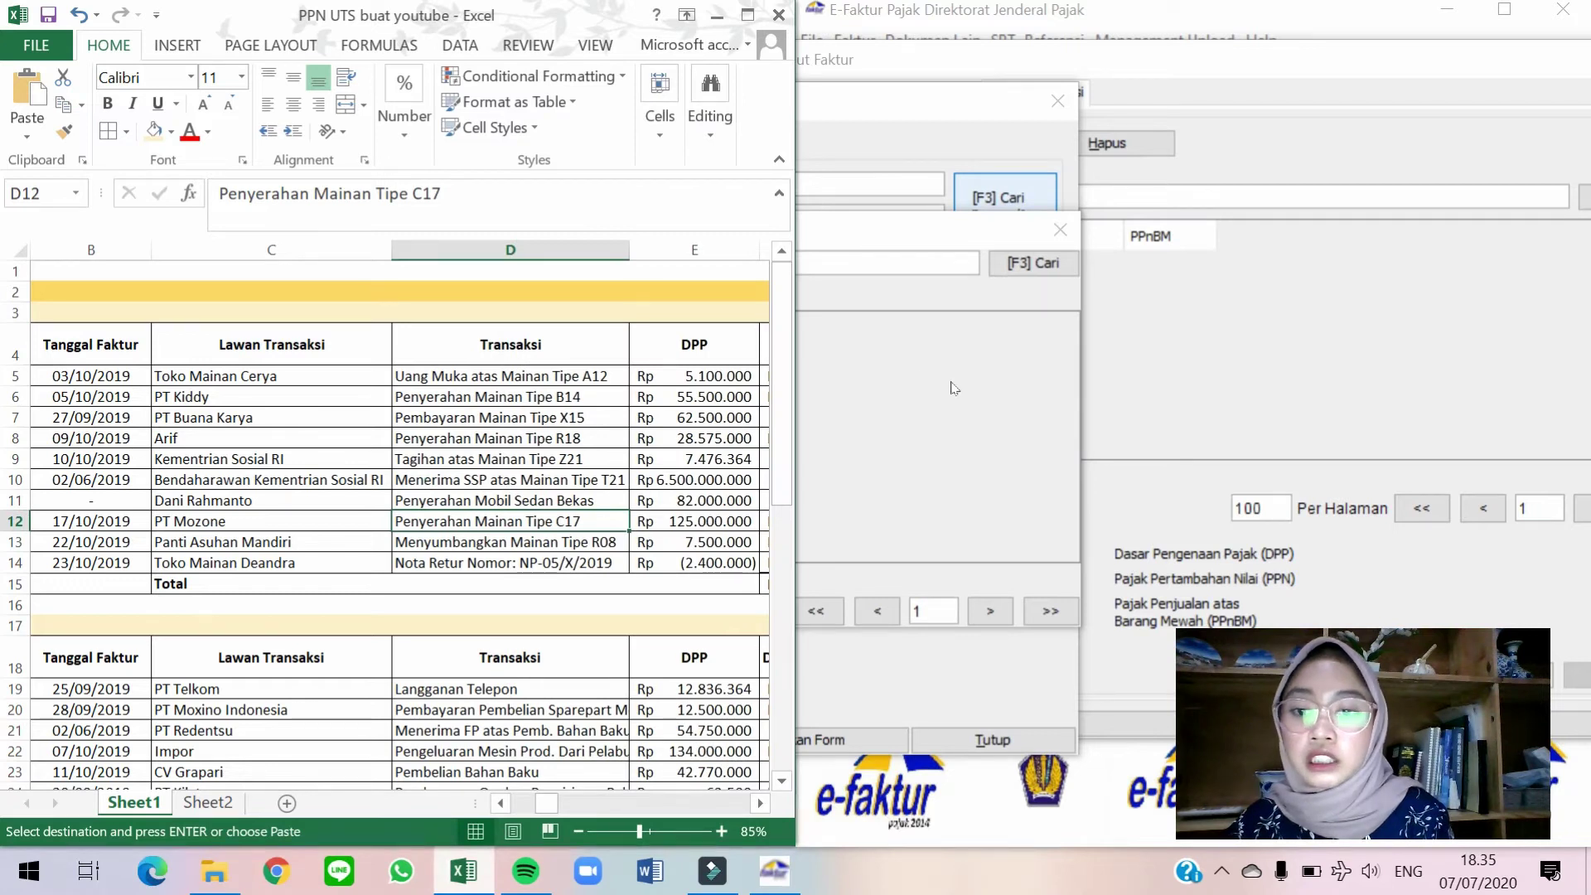
left_click(955, 388)
left_click(1046, 263)
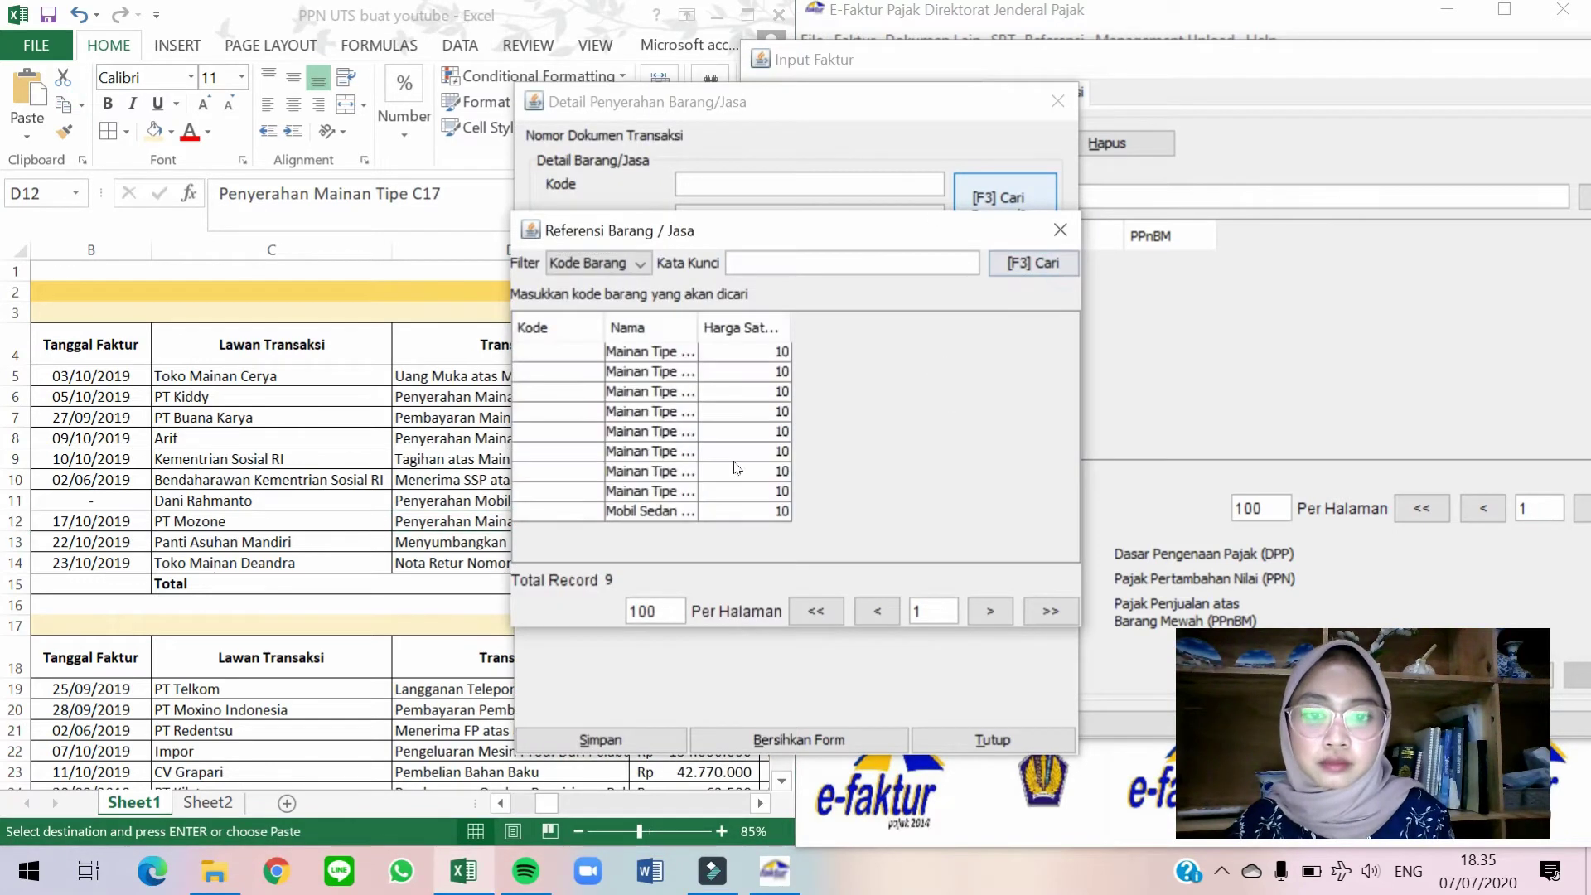
double_click(711, 472)
key("alt+Tab")
Set the unit price to 125000000, save the item line and save the invoice.
left_click(938, 370)
left_click(772, 278)
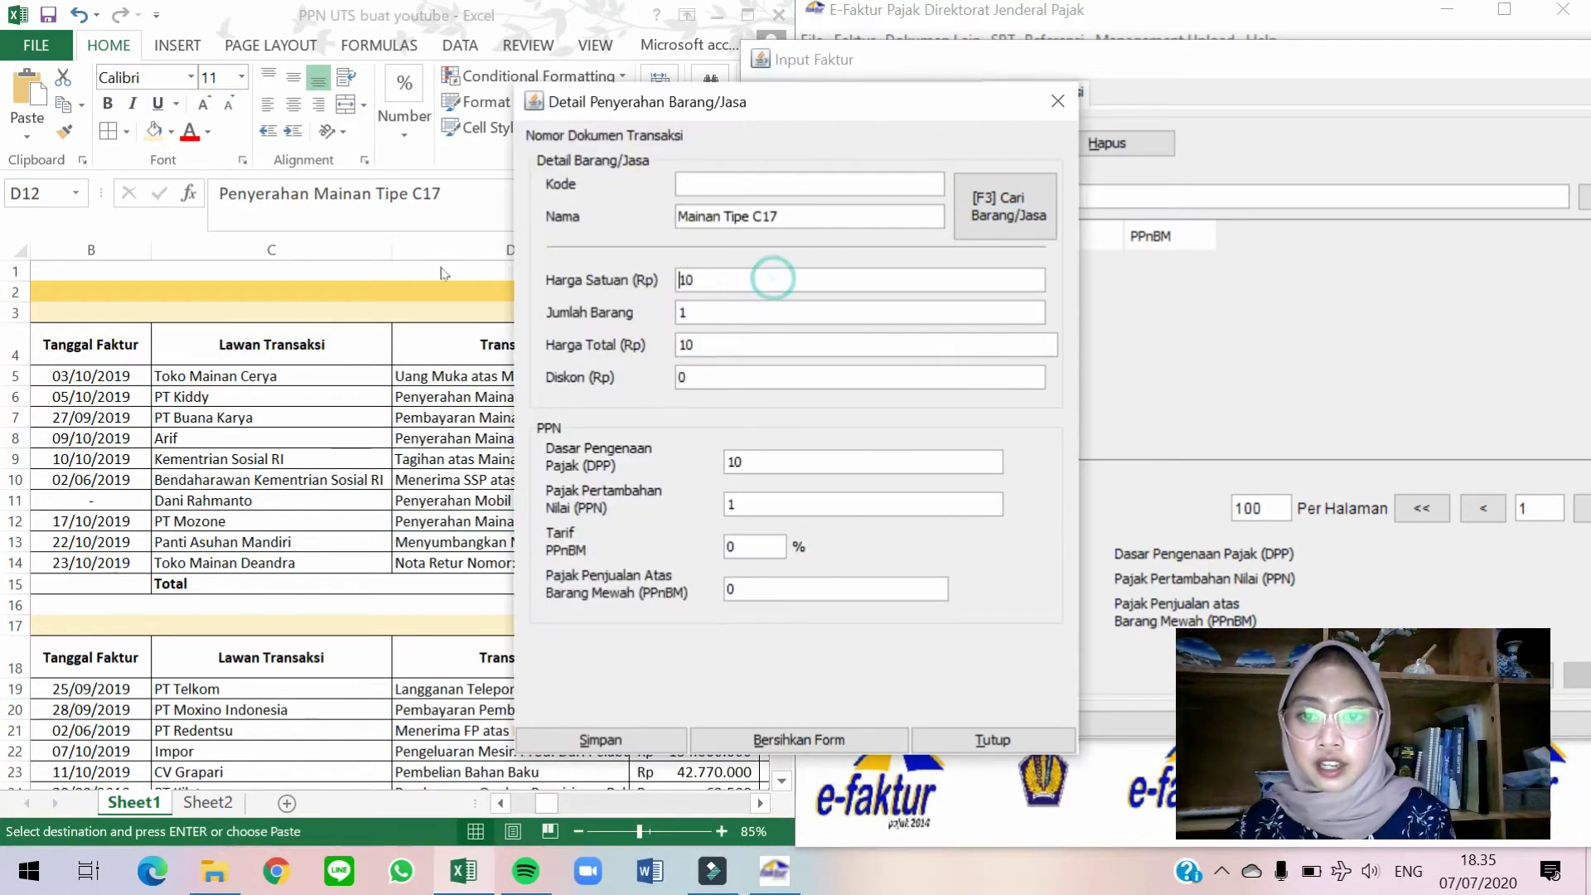
type("125000000")
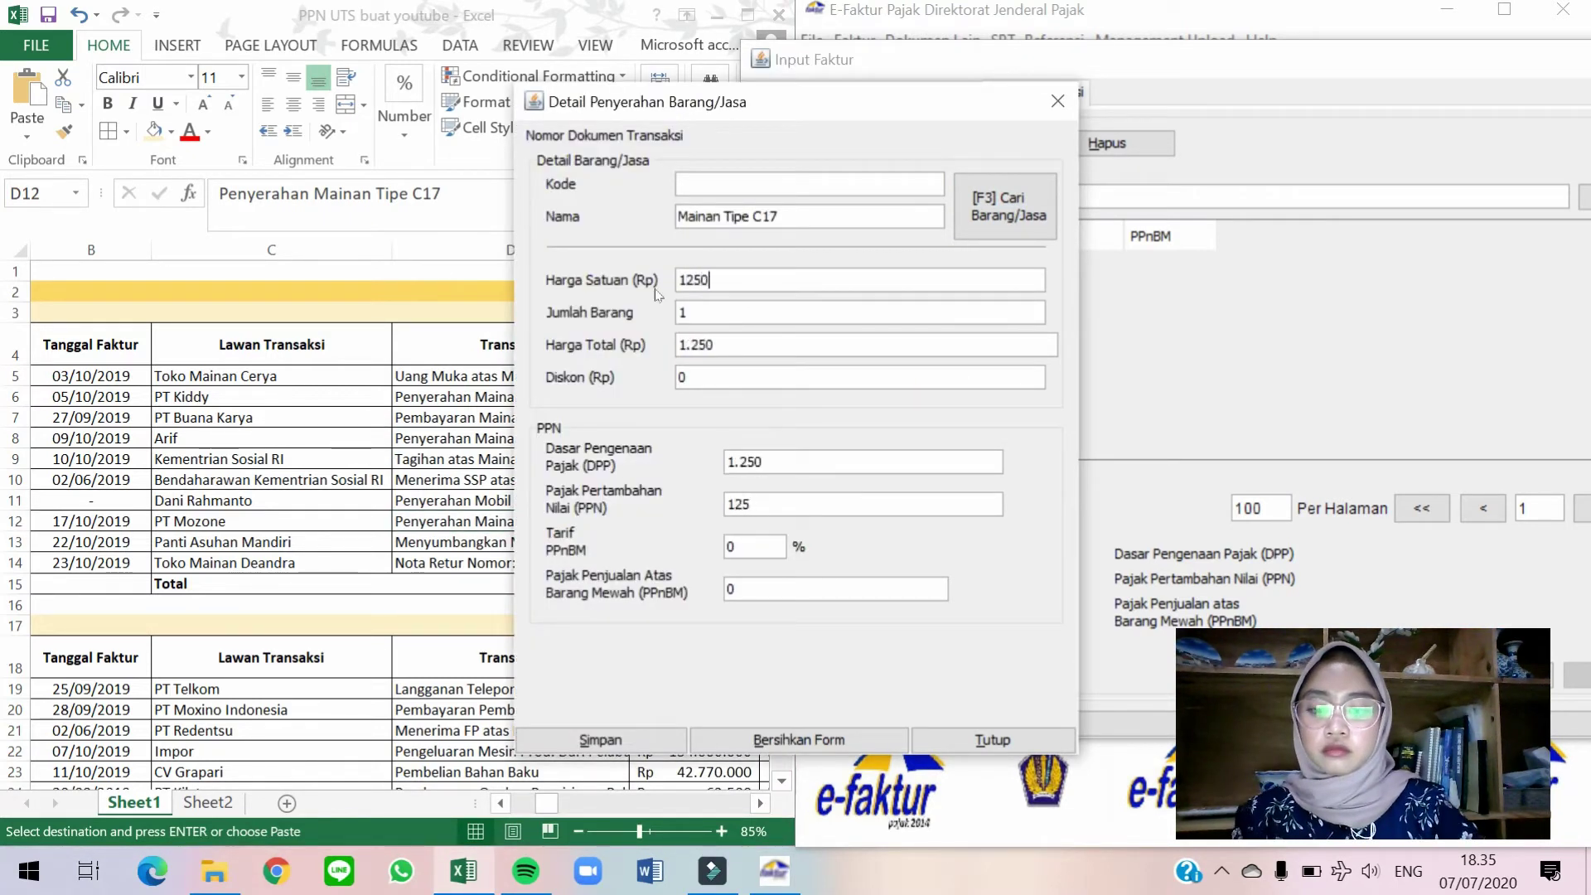
key("Tab")
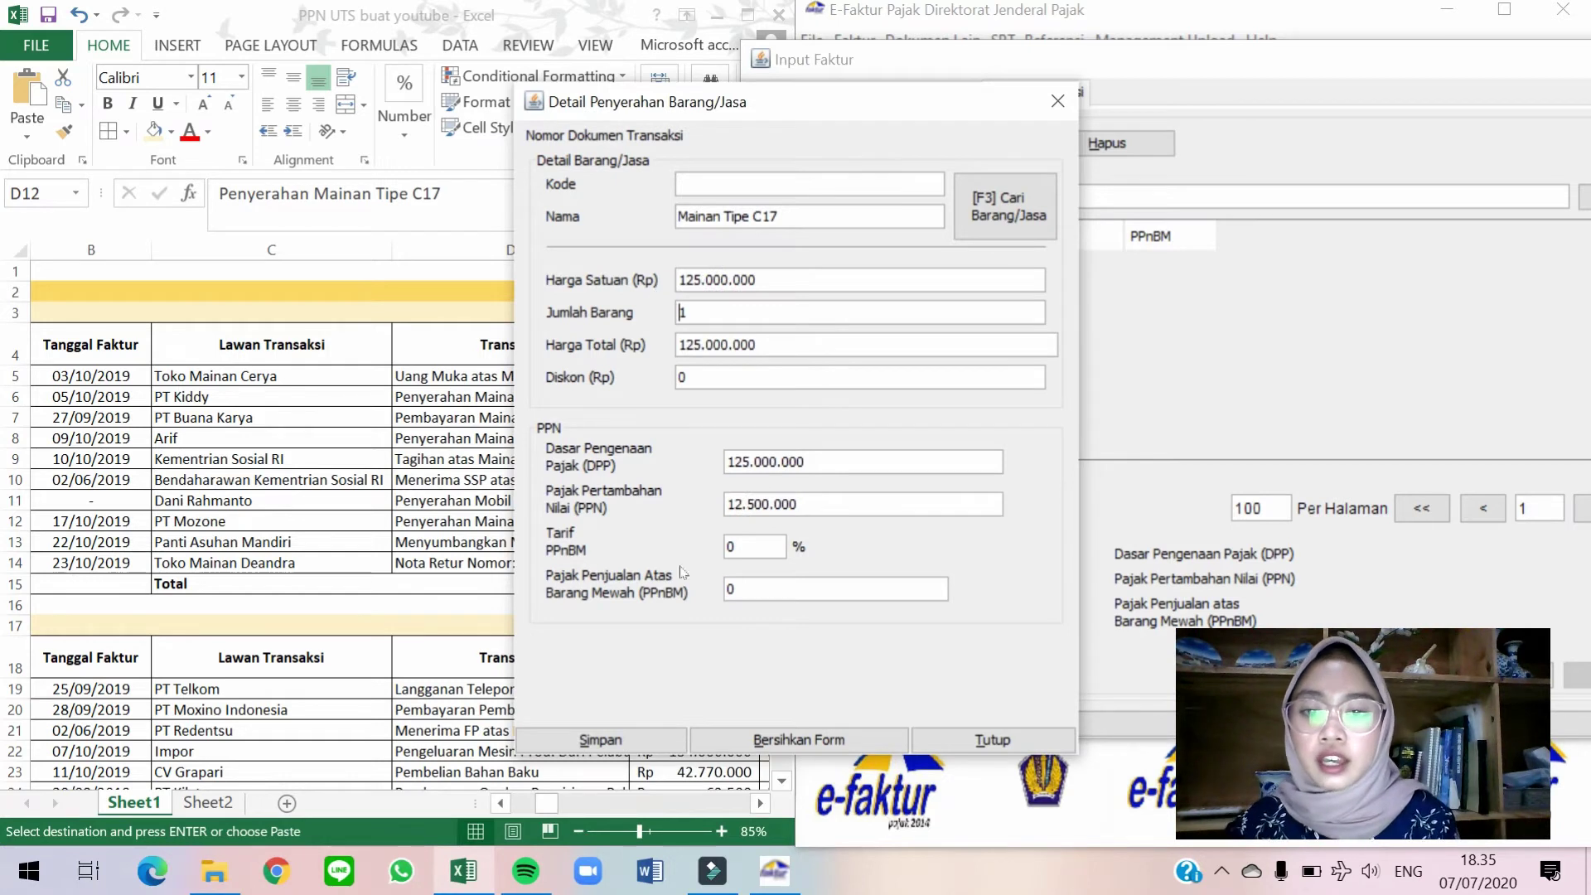
left_click(598, 740)
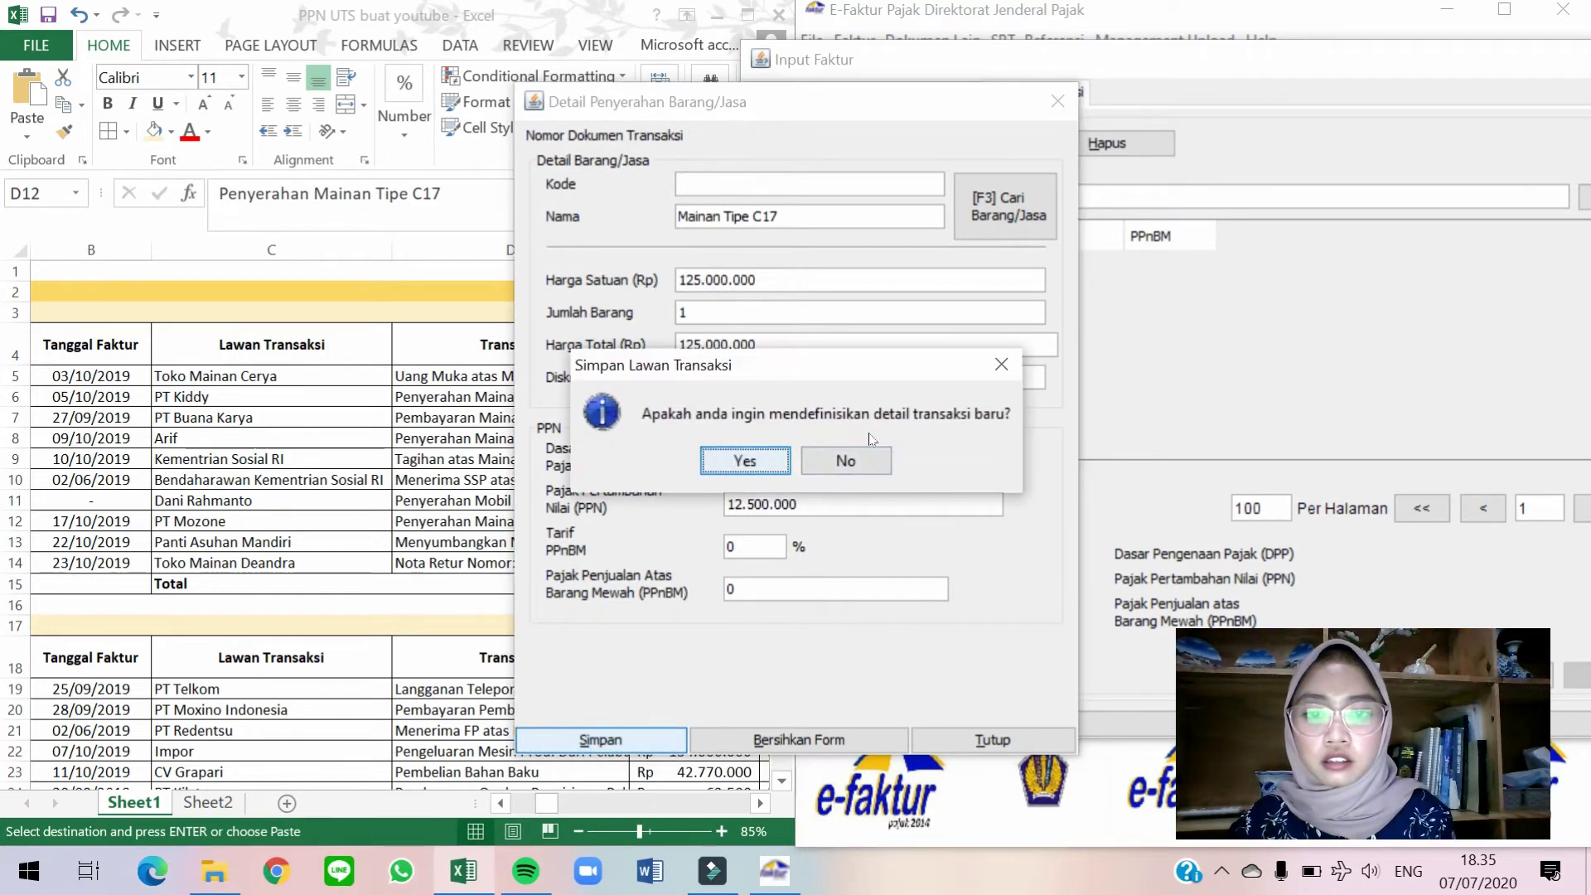
left_click(884, 470)
left_click(882, 722)
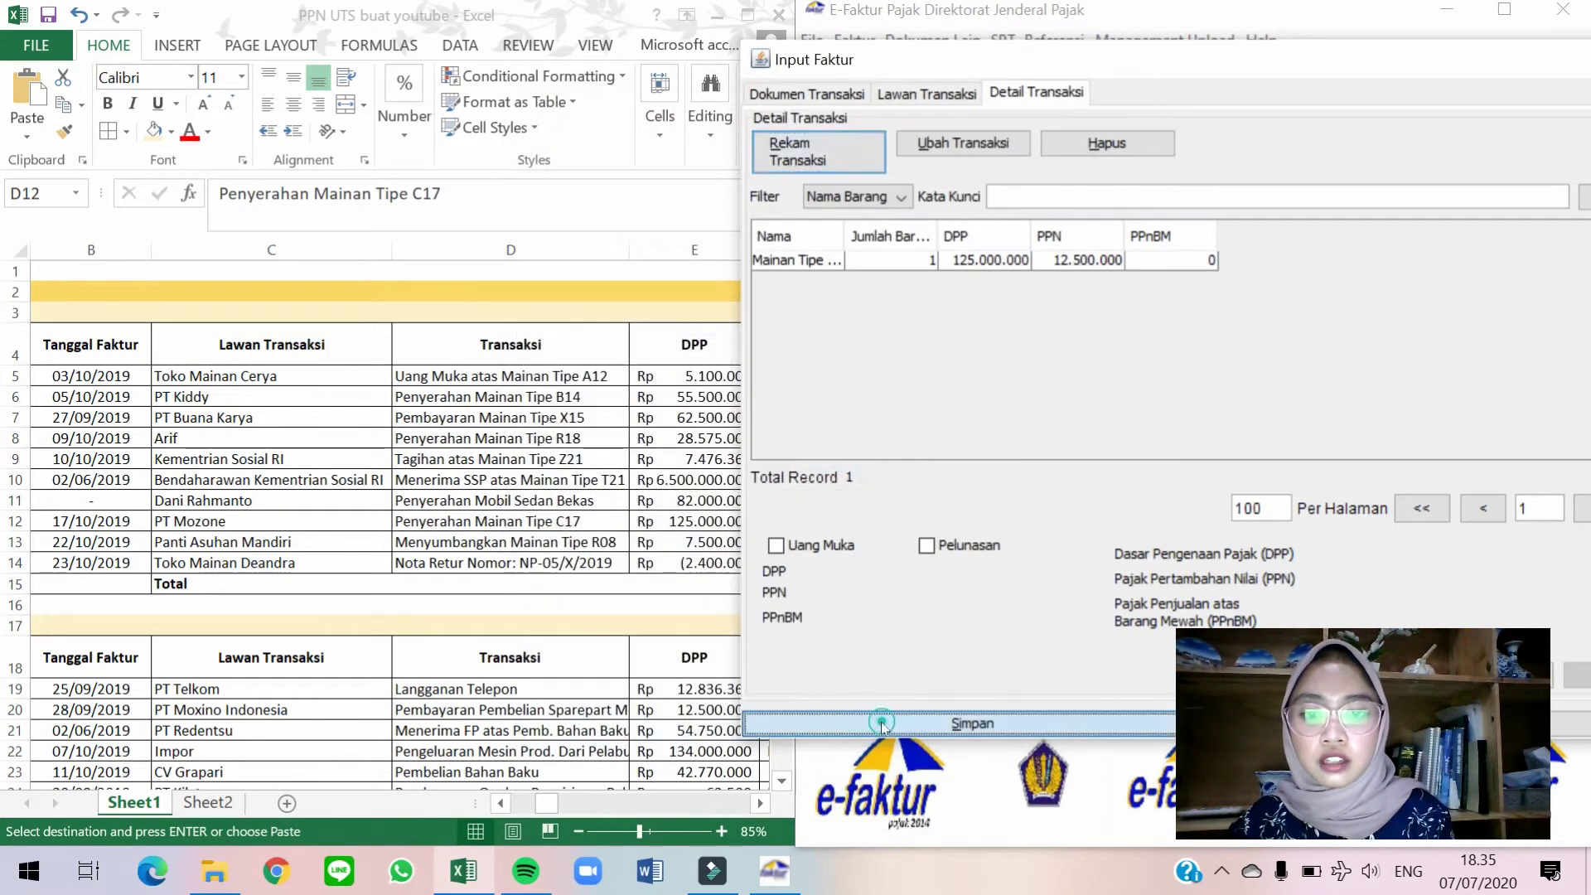
Start the next invoice with transaction type DPP Nilai Lain and document day 22.
key("Return")
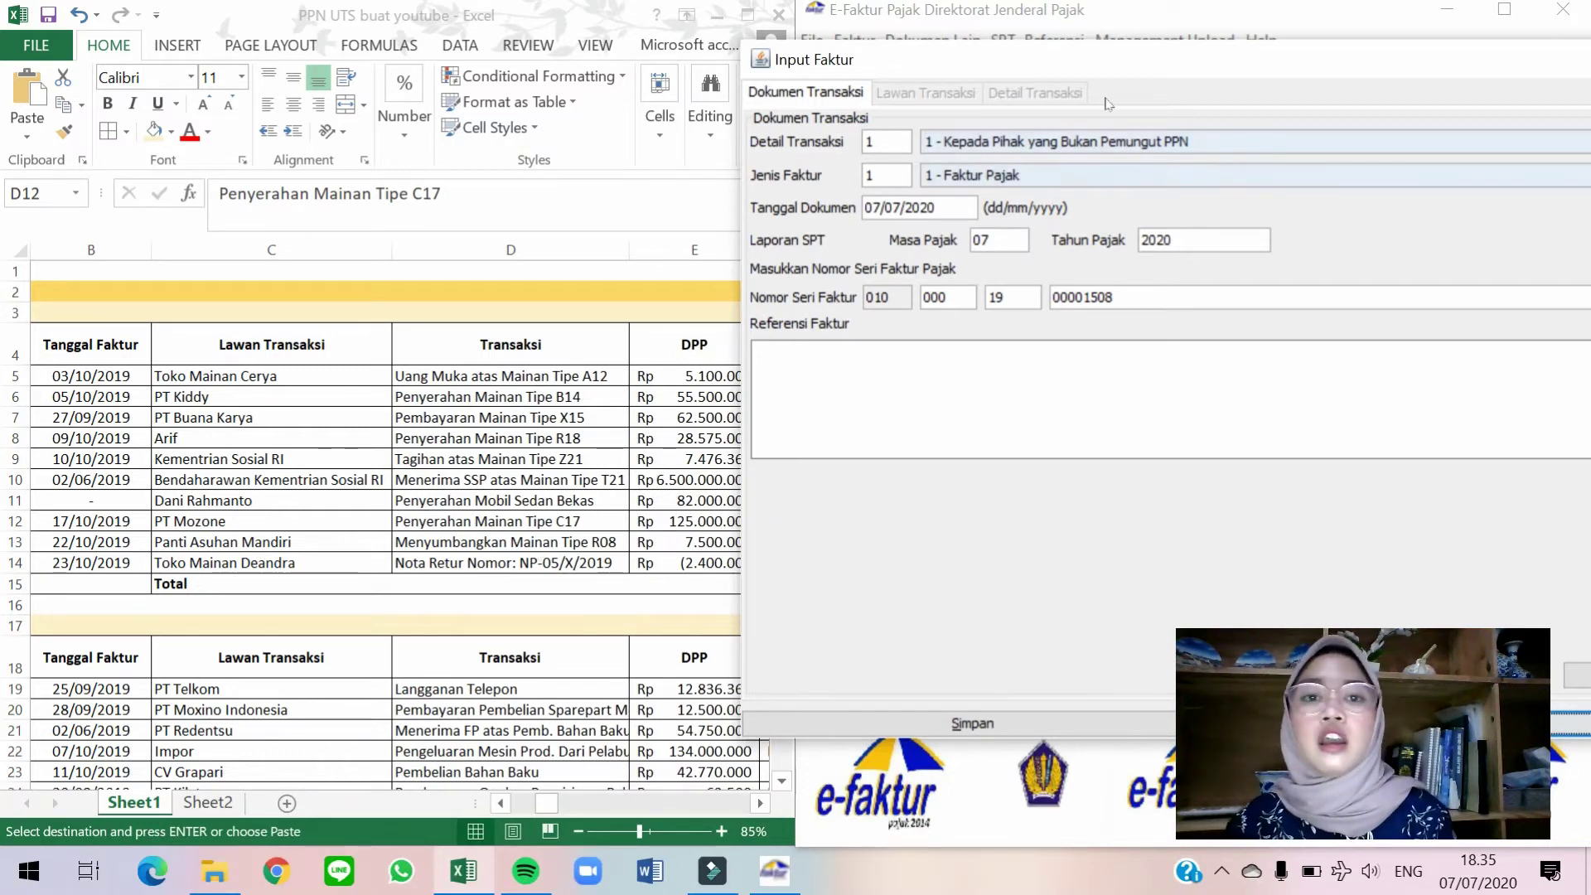
left_click(1134, 141)
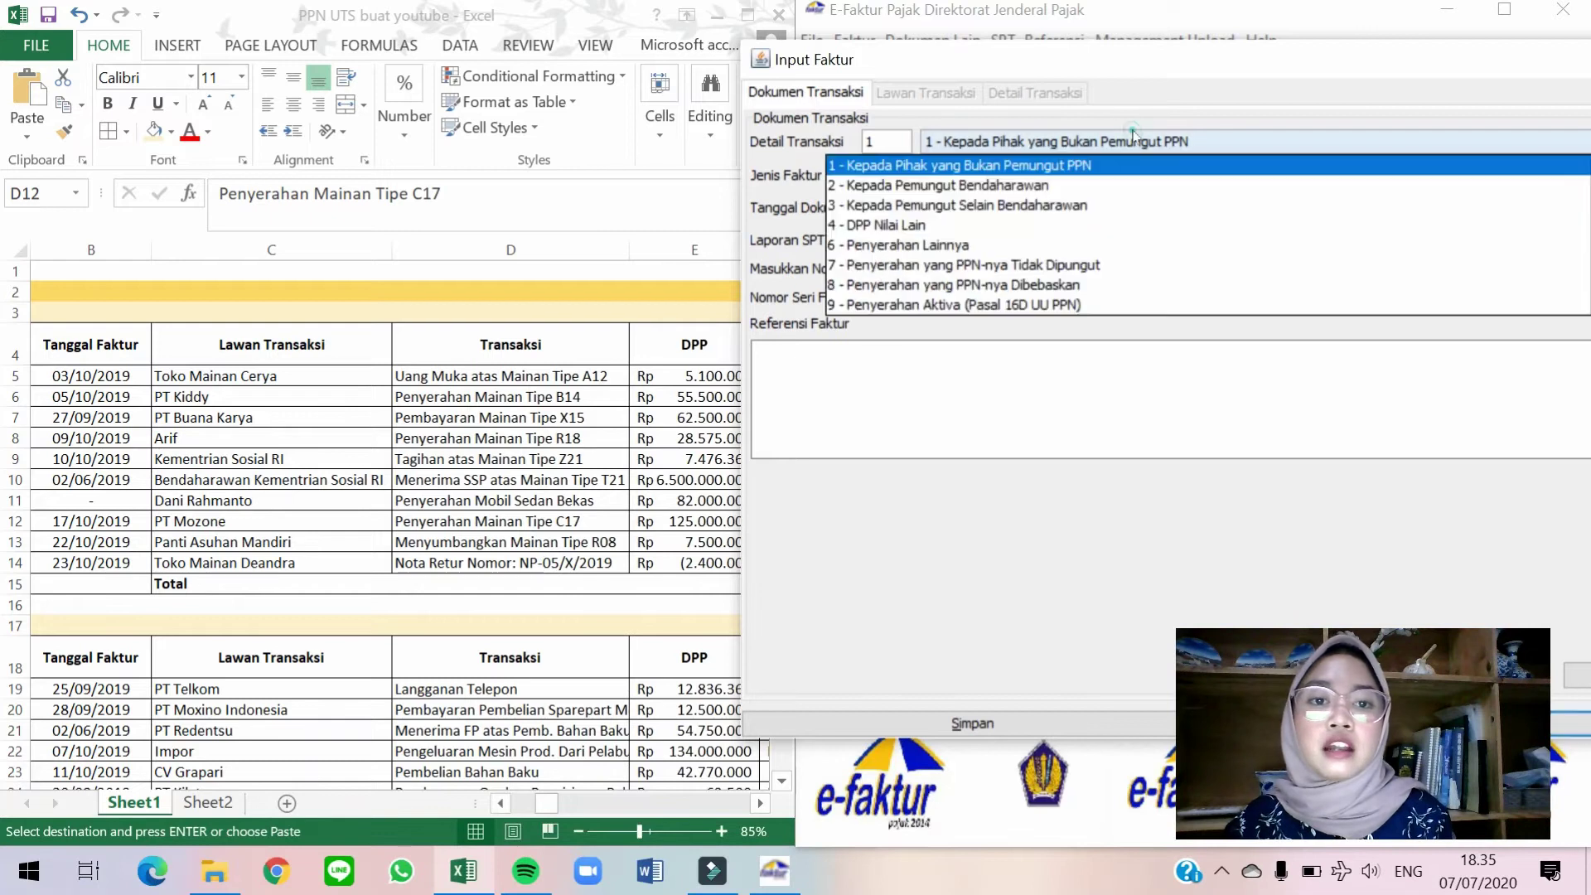
left_click(1028, 234)
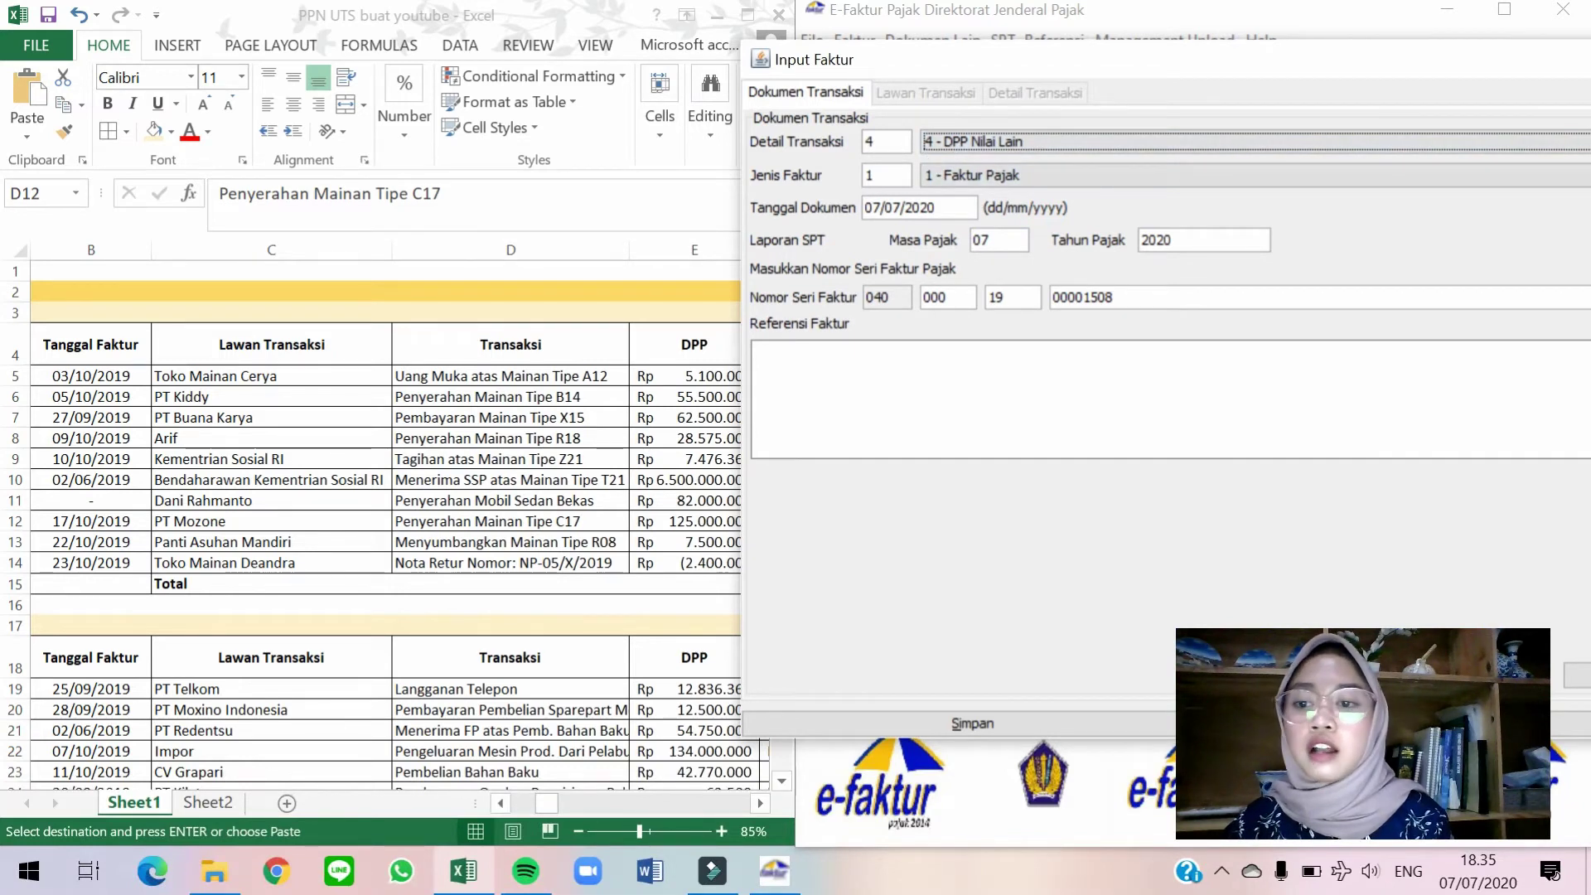
left_click(944, 209)
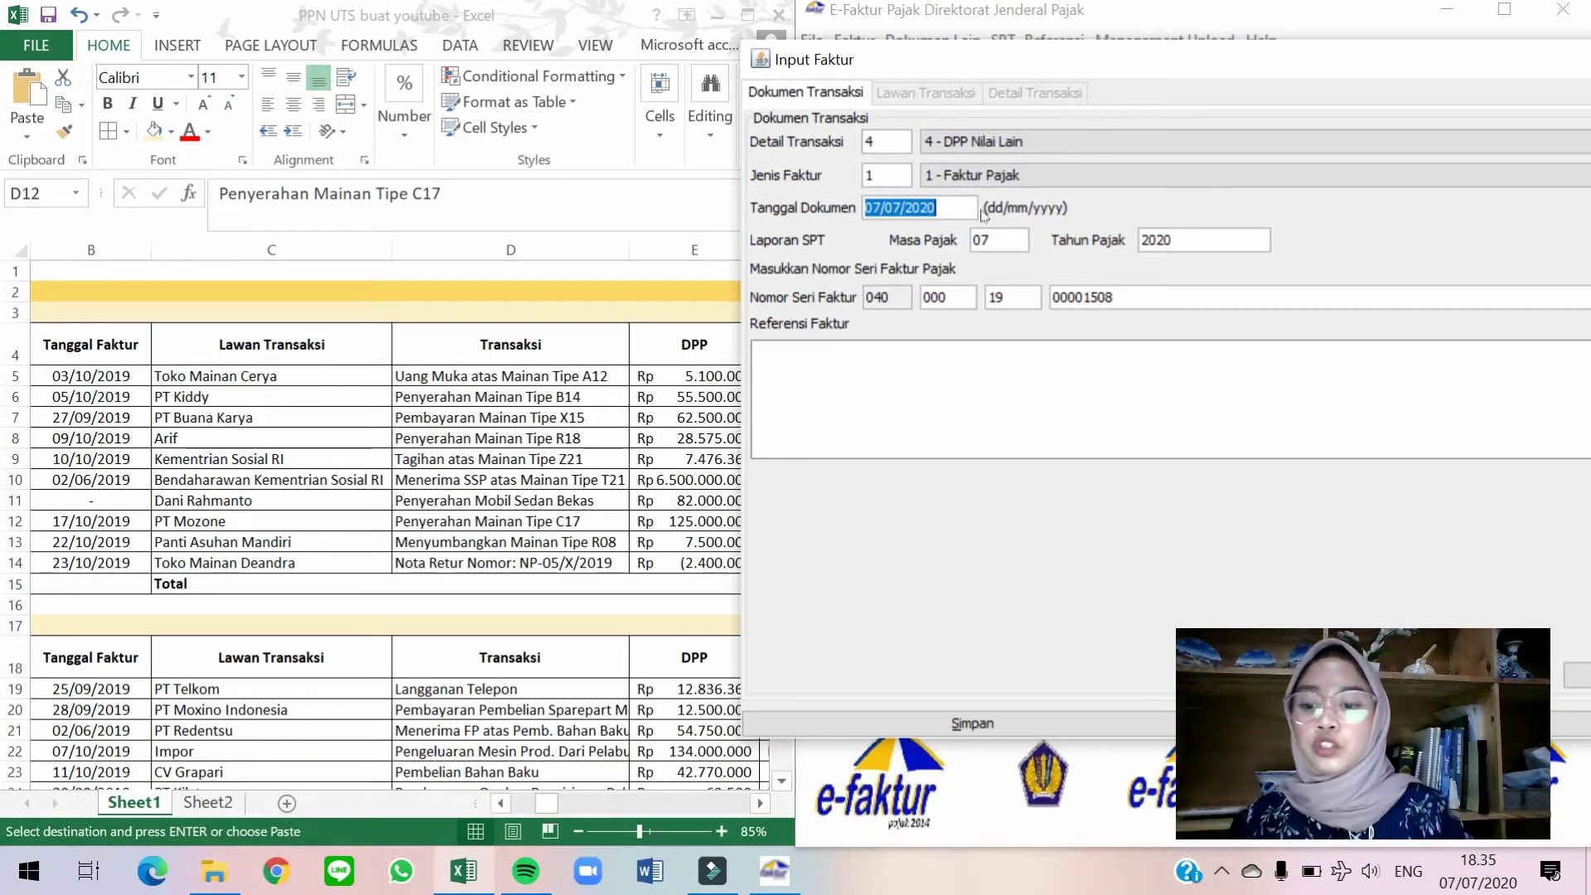
type("22/10/2019")
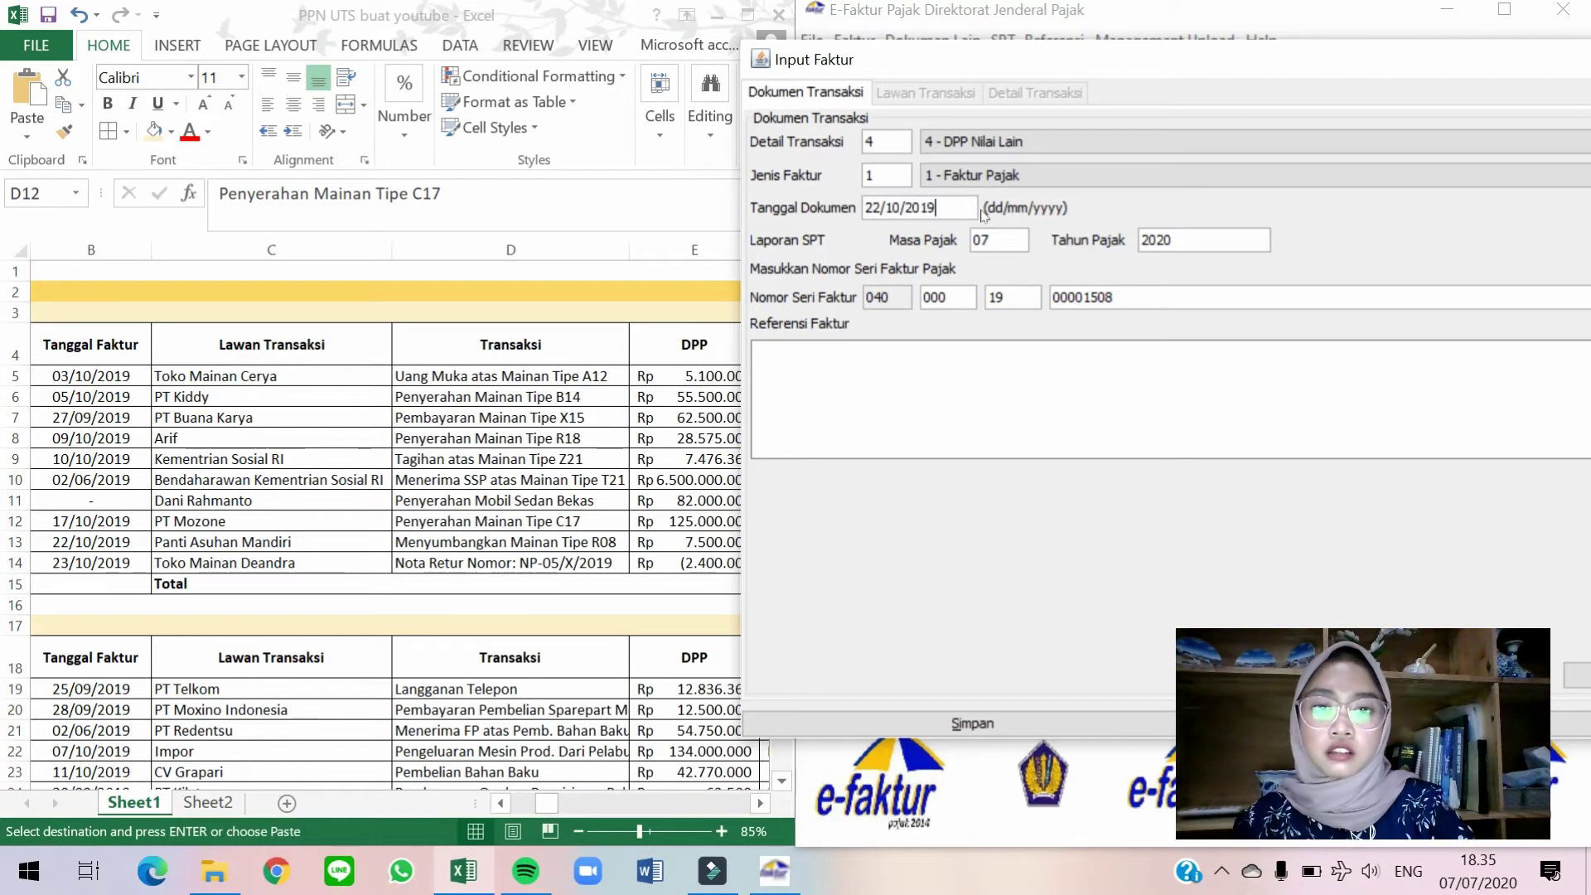
left_click(1004, 240)
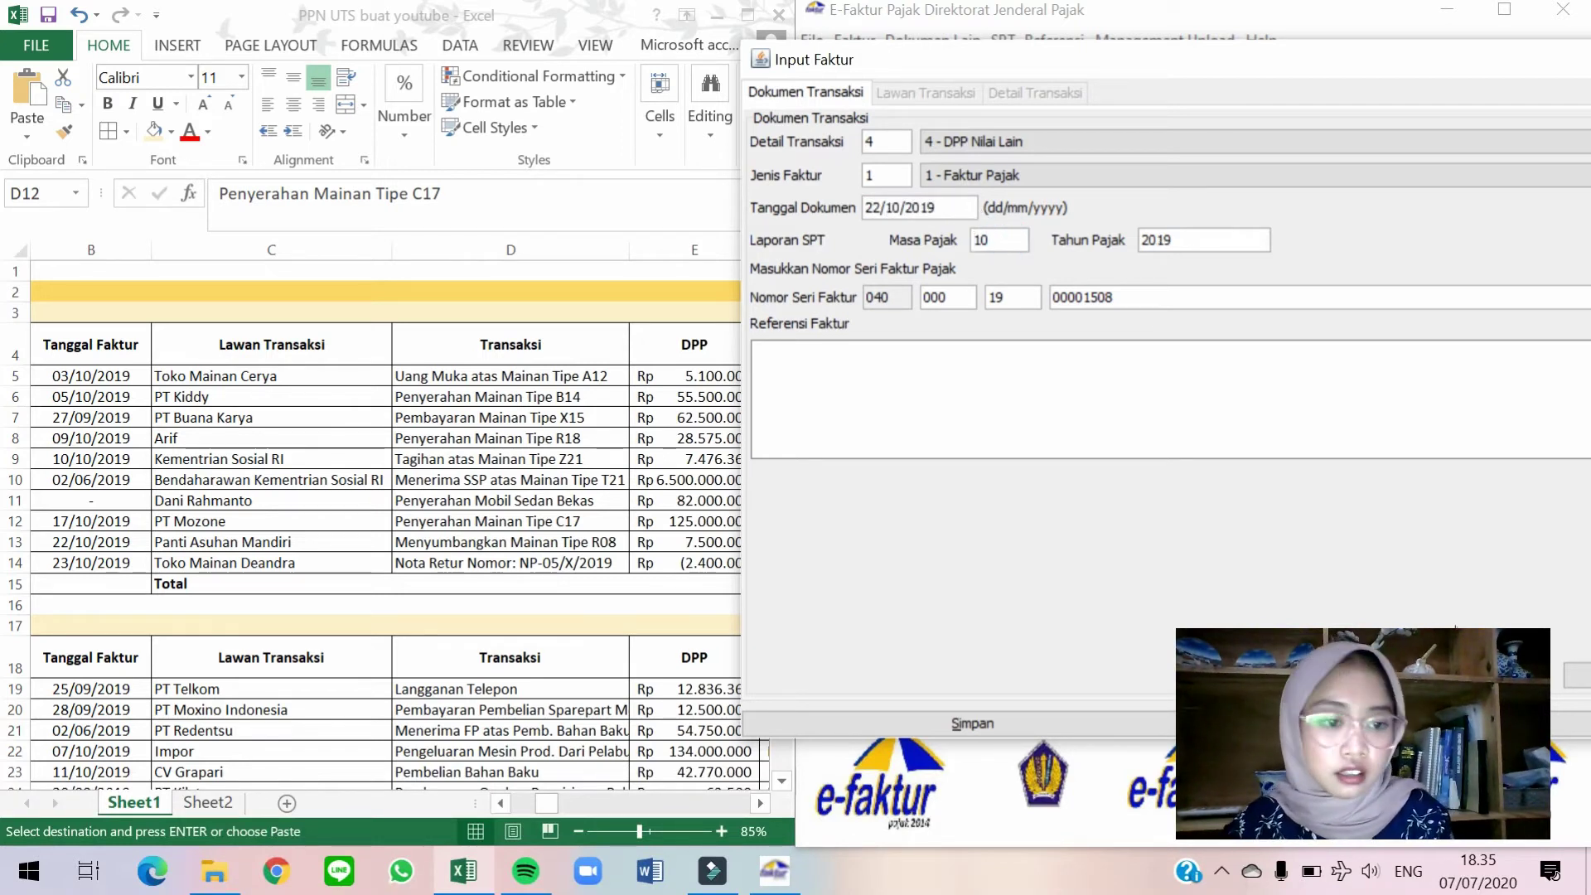
Choose Panti Asuhan Mandiri as the transaction counterpart.
left_click(1575, 677)
left_click(1564, 143)
left_click(1064, 275)
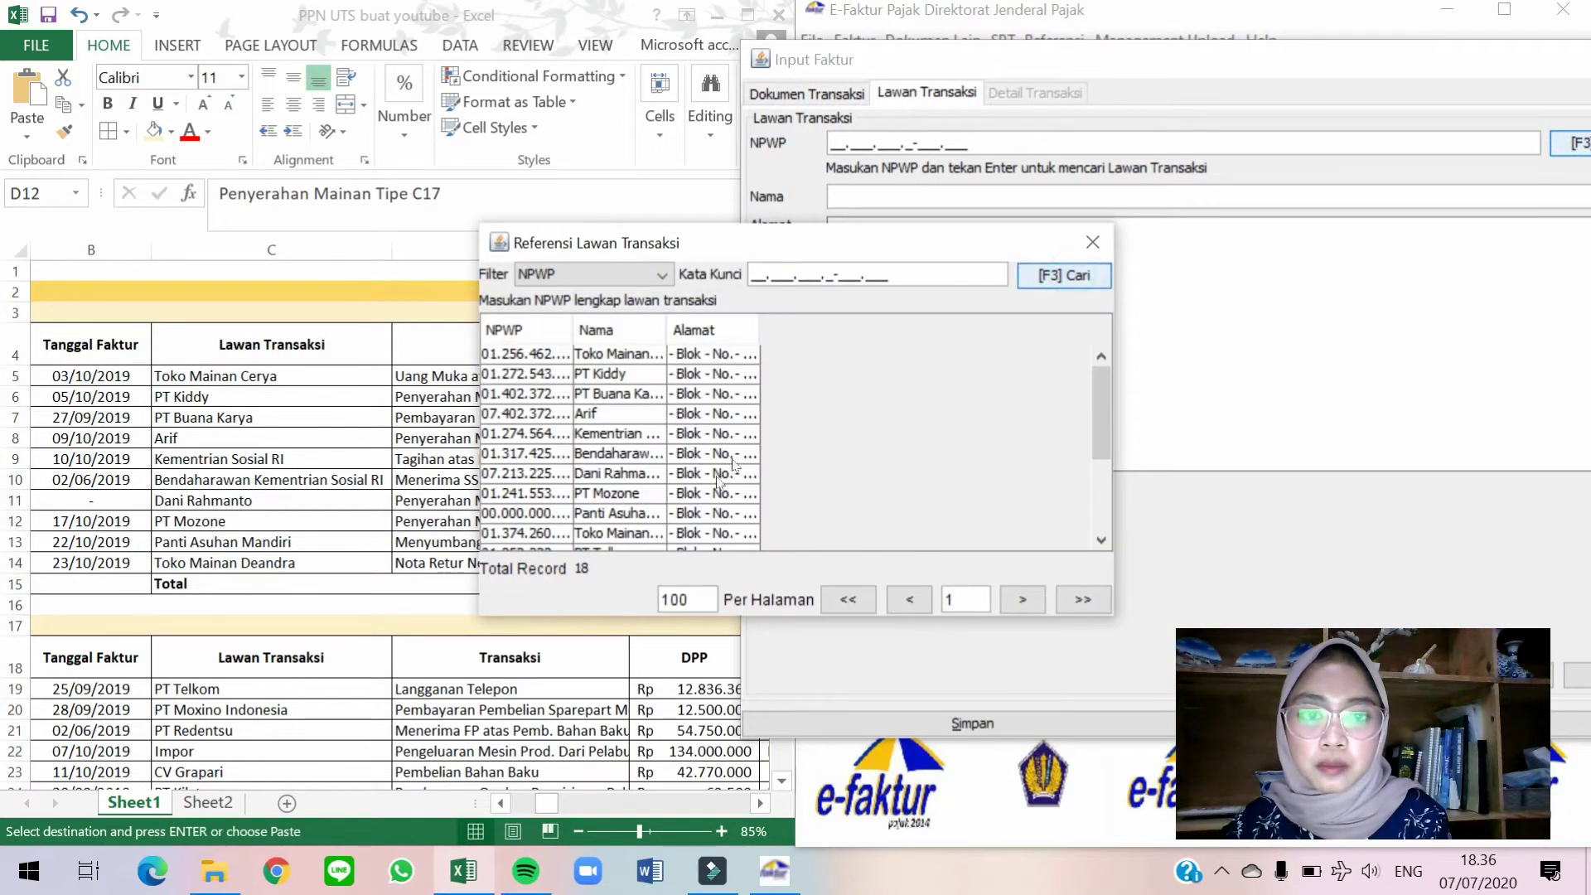
left_click(688, 515)
double_click(689, 515)
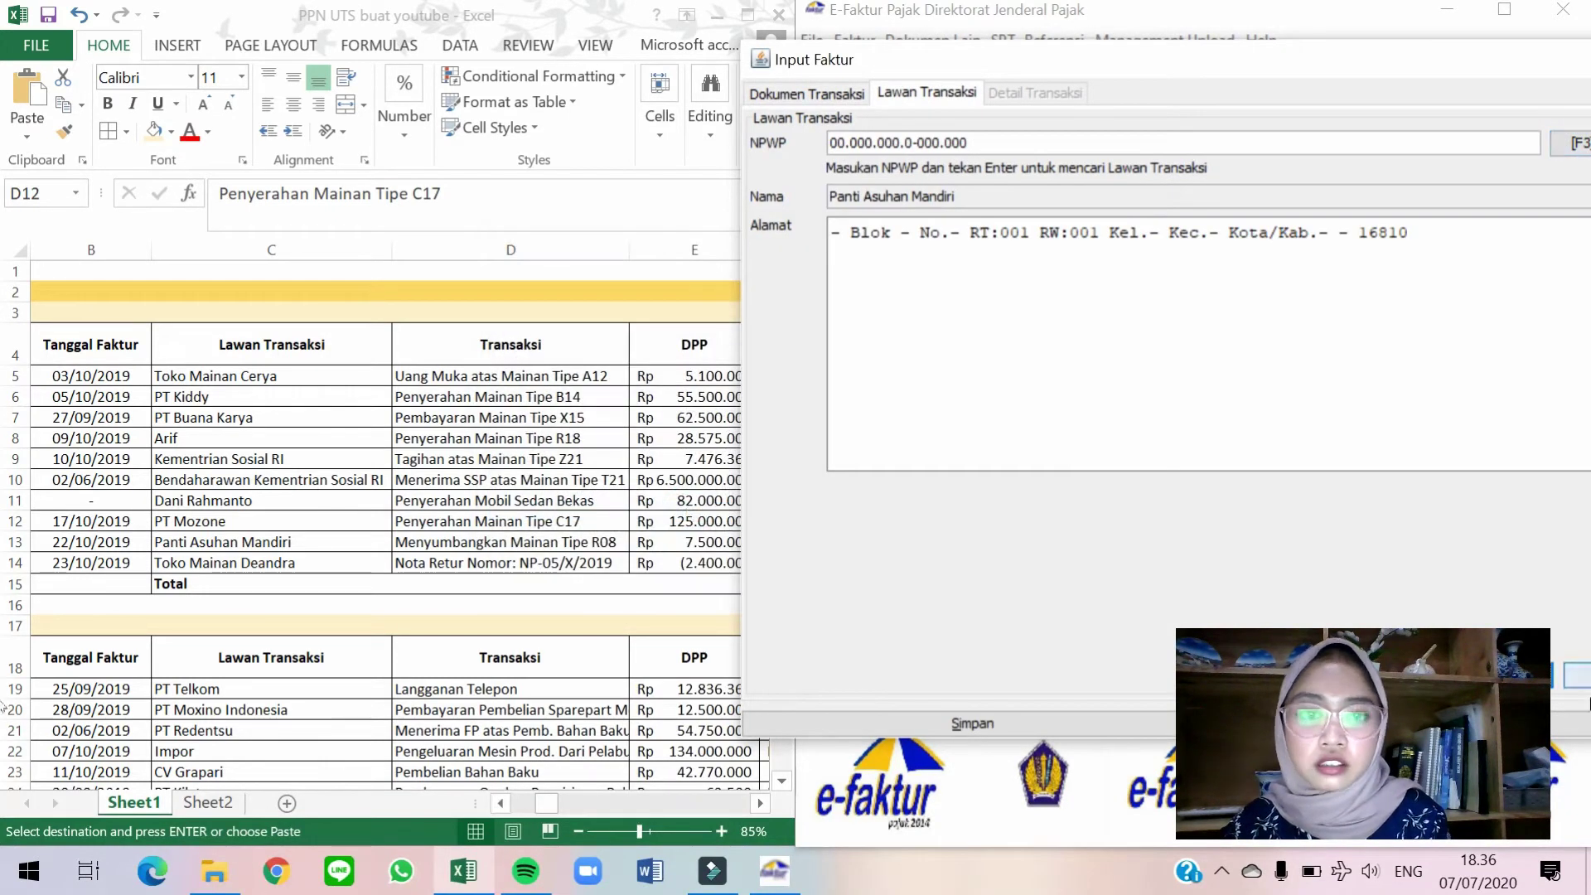
Add a new item line for Mainan Tipe R08 from the goods and services list.
left_click(1576, 677)
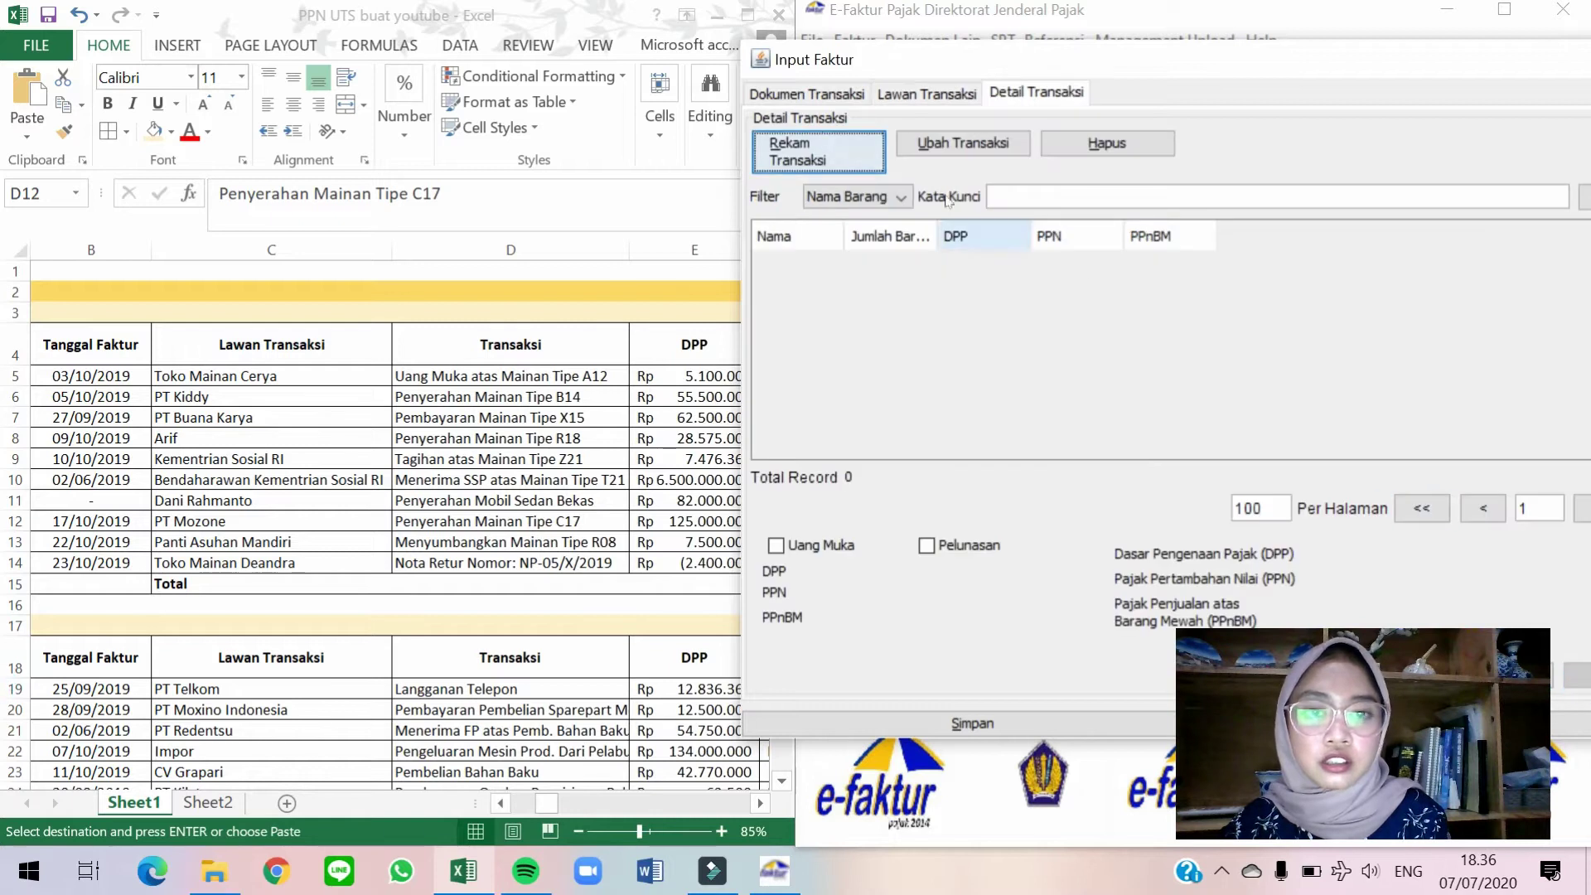
left_click(871, 149)
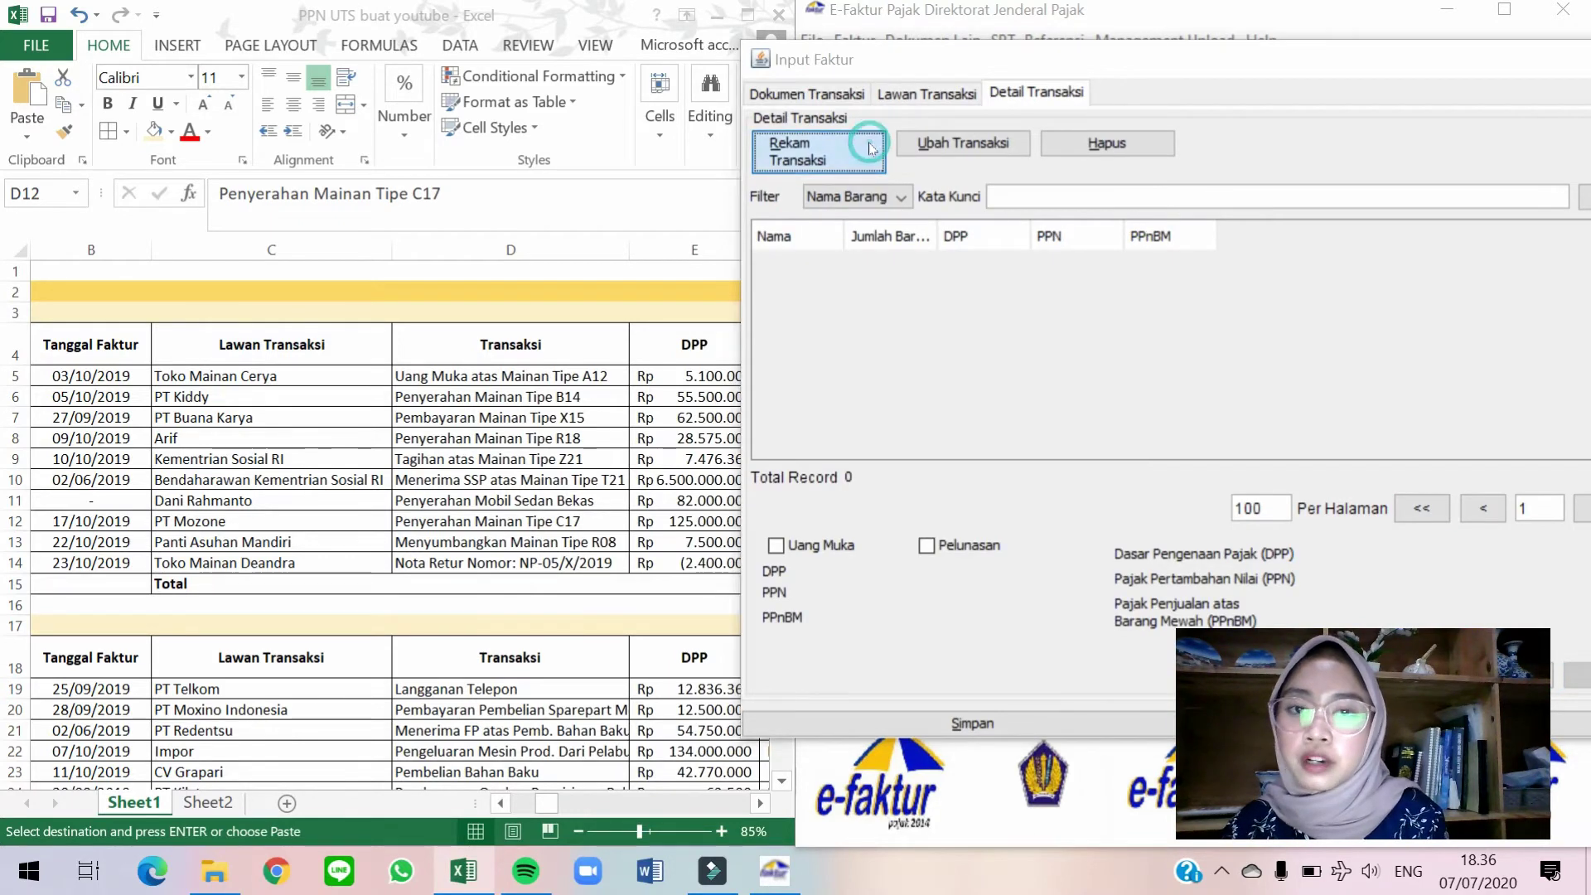
left_click(1002, 197)
left_click(1021, 263)
double_click(746, 489)
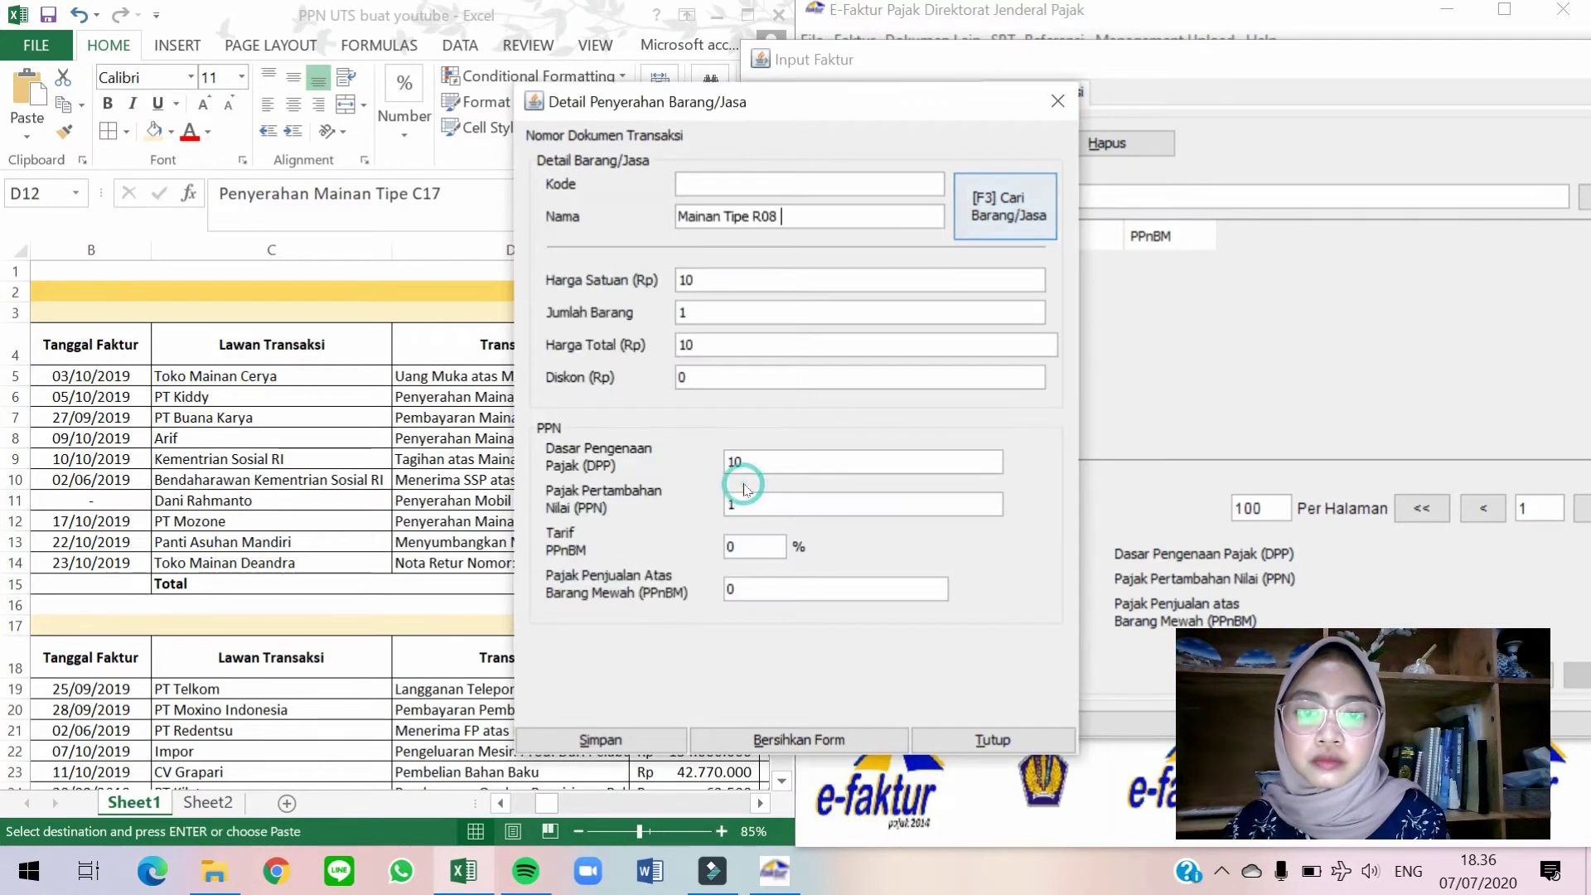
Set the unit price to 7.500.000, save the item line and save the invoice.
left_click(467, 525)
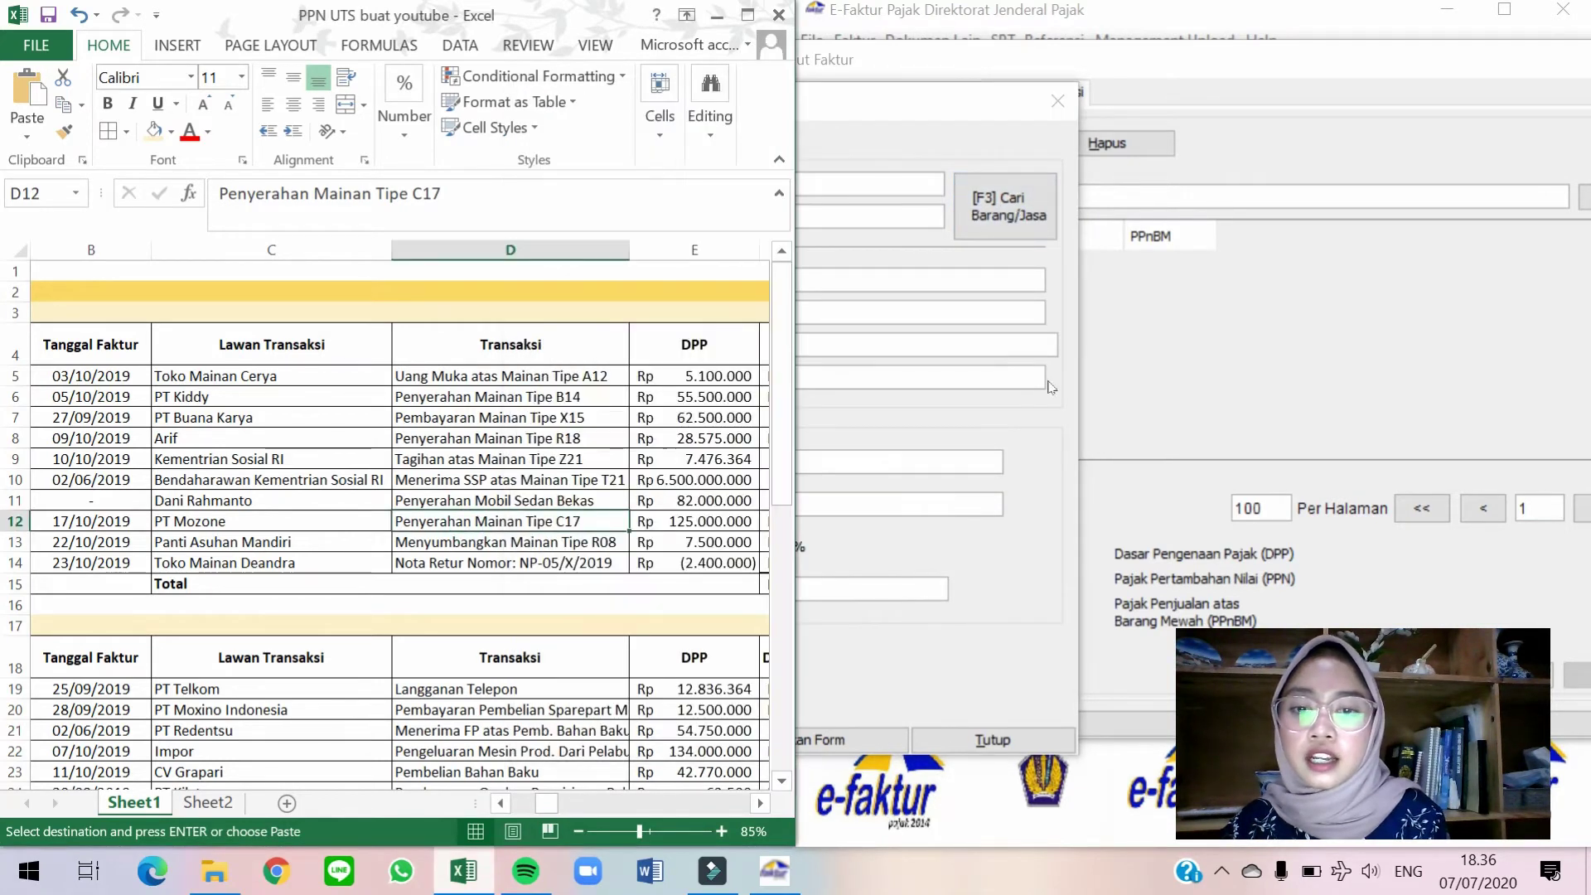
left_click(1051, 387)
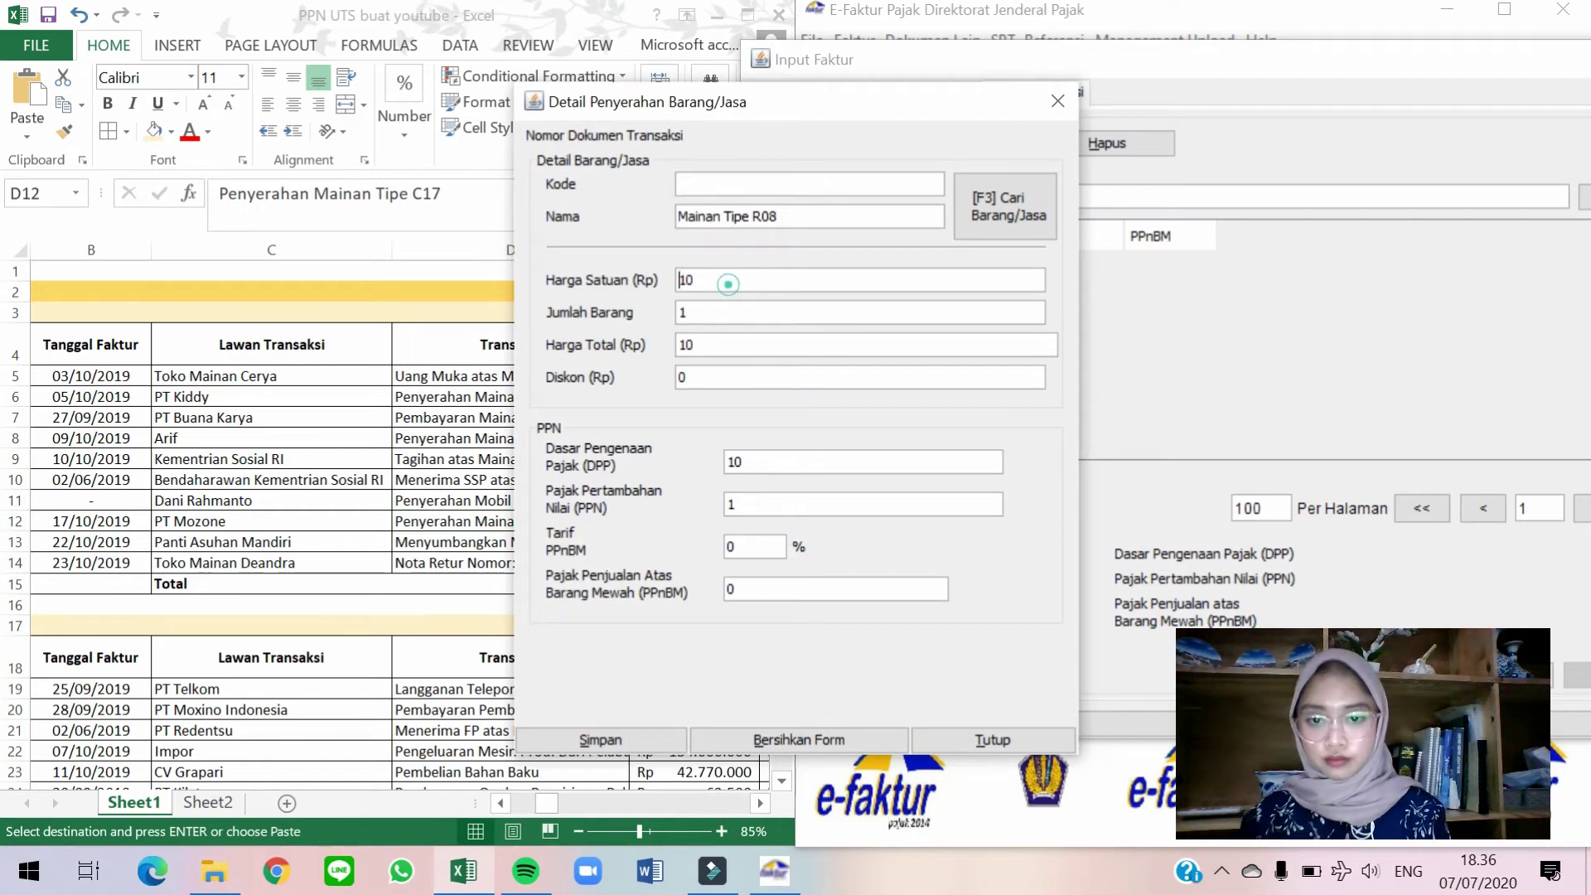
type("7.500.000")
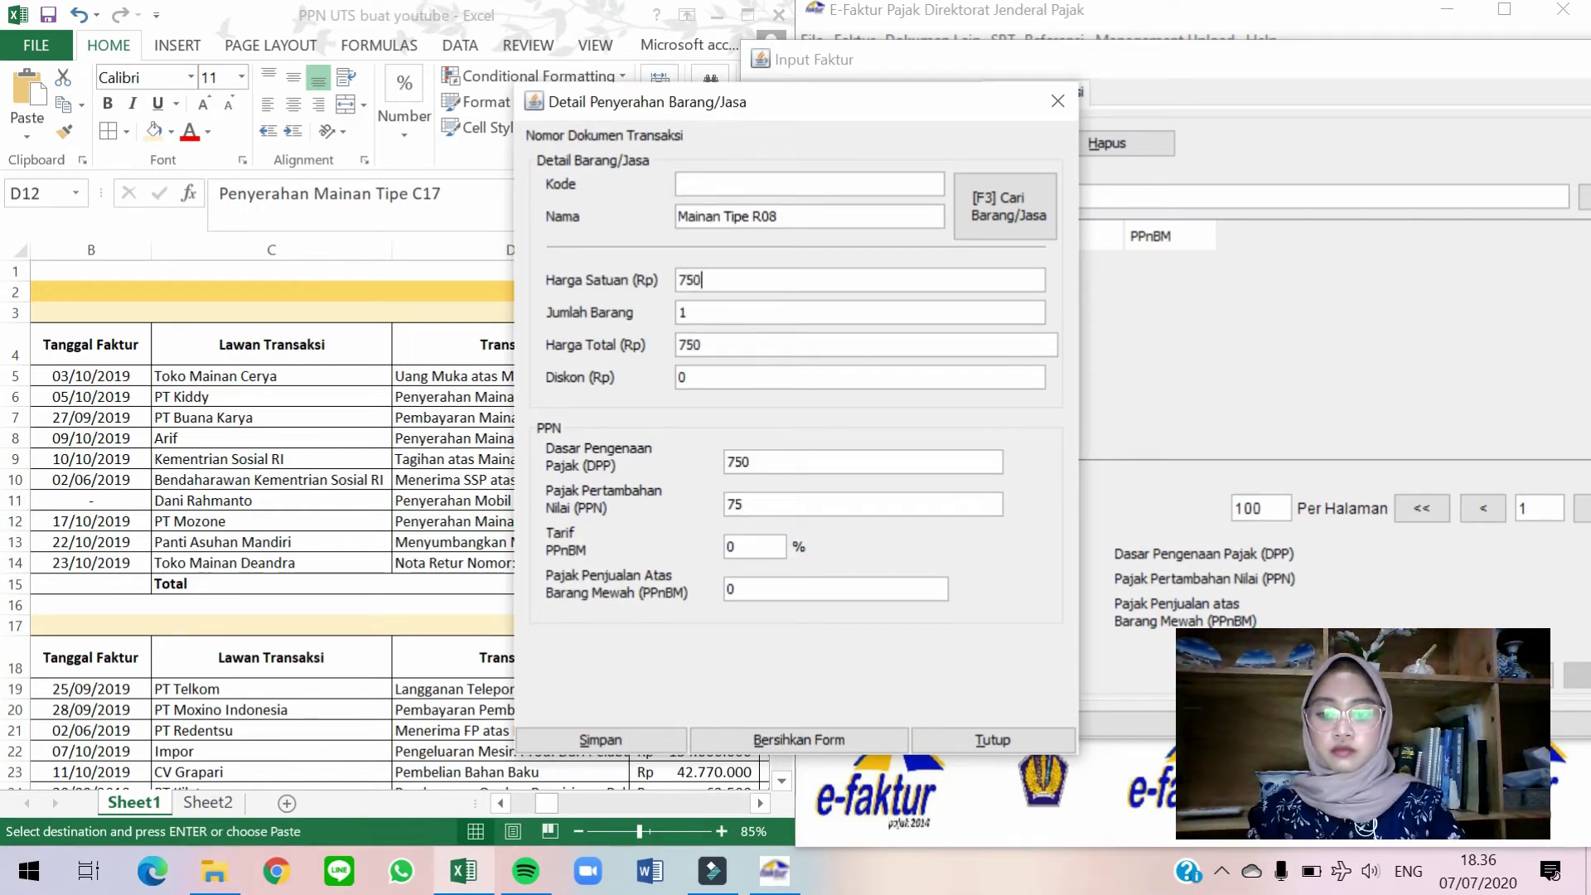
key("Tab")
left_click(629, 726)
left_click(874, 465)
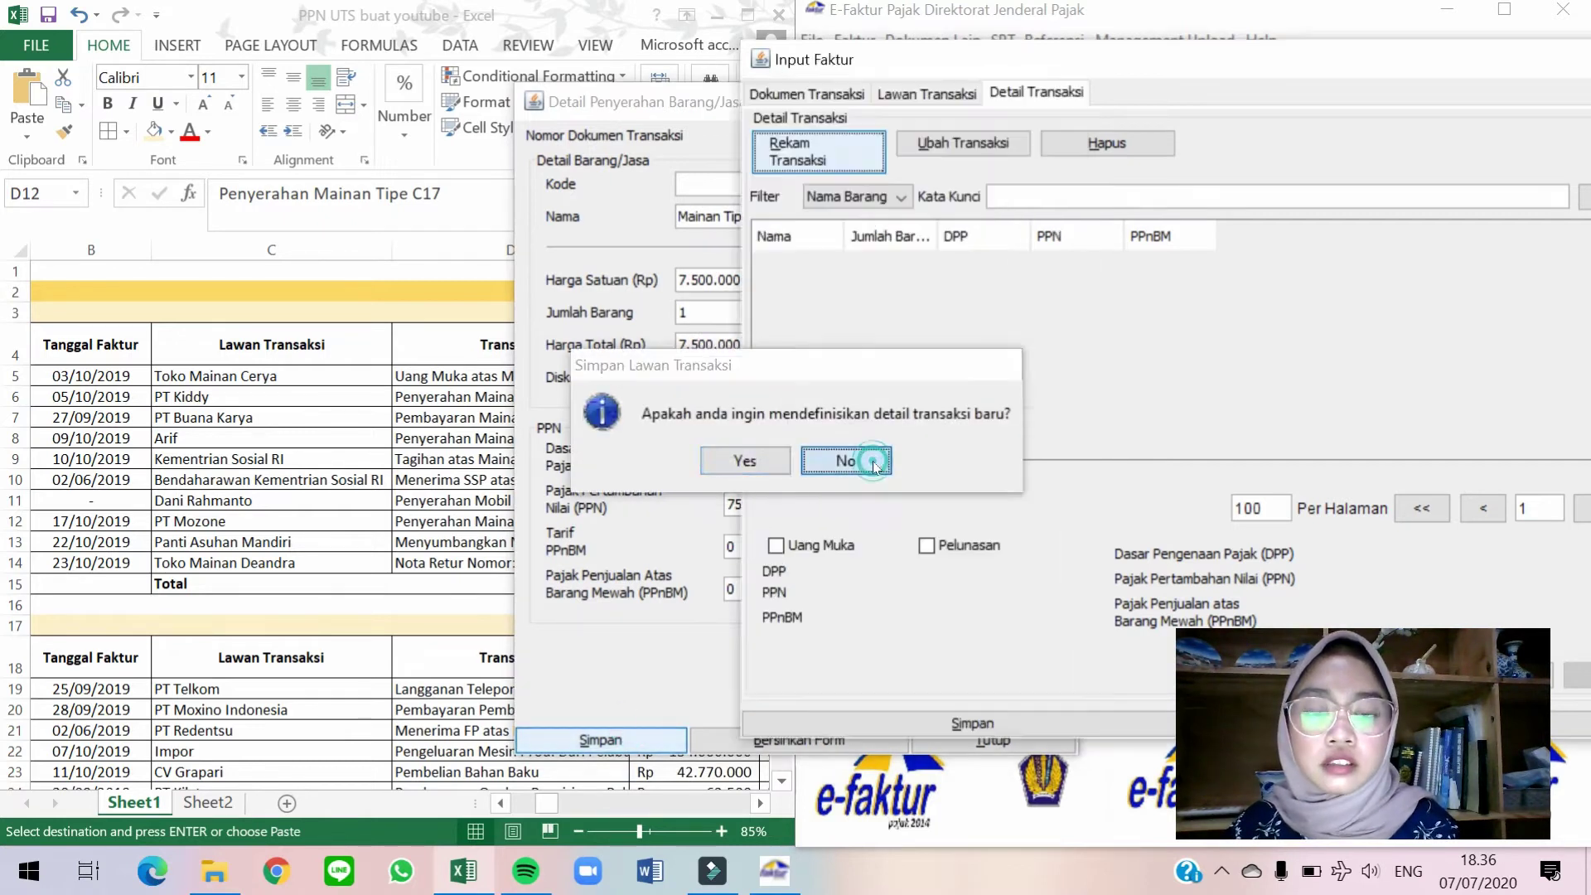
left_click(890, 726)
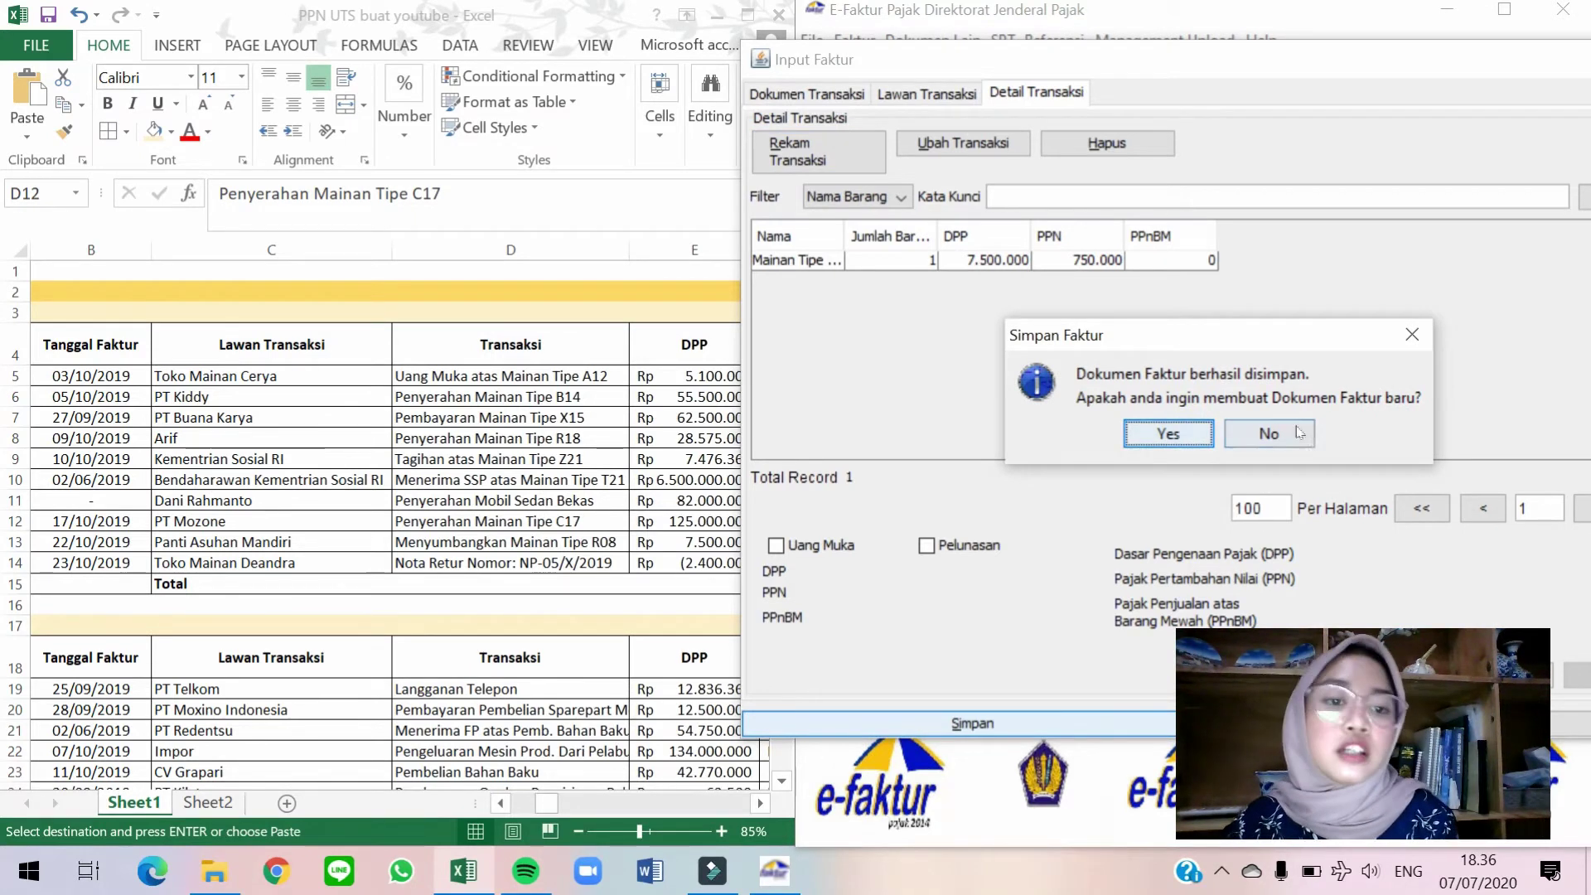
Decline another new invoice and close the eight-record Daftar Faktur Pajak Keluaran list.
left_click(1268, 433)
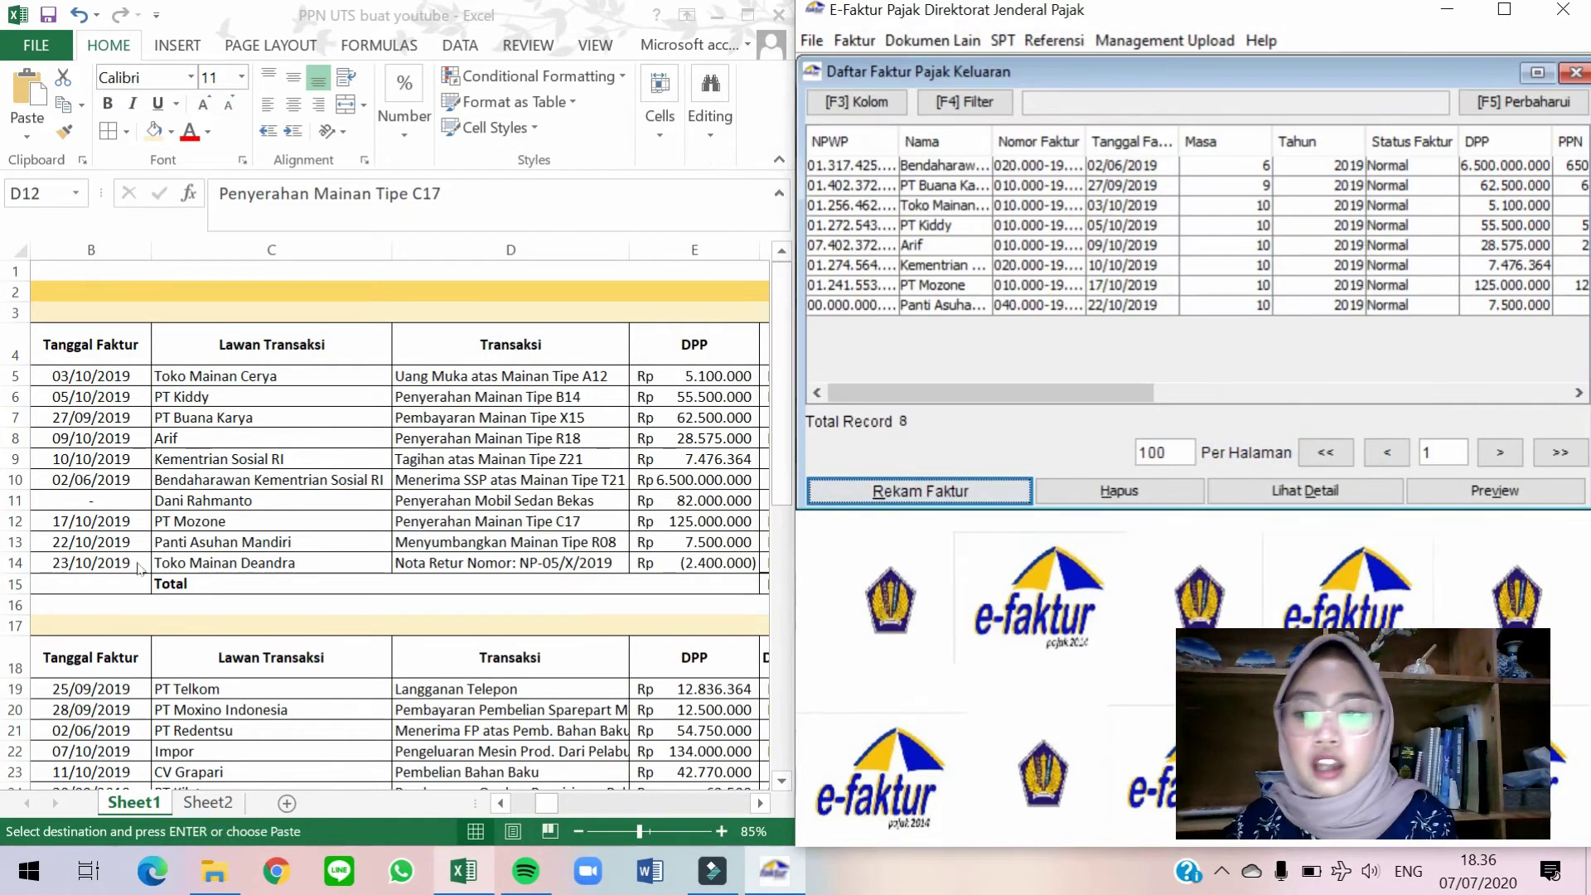
left_click(203, 563)
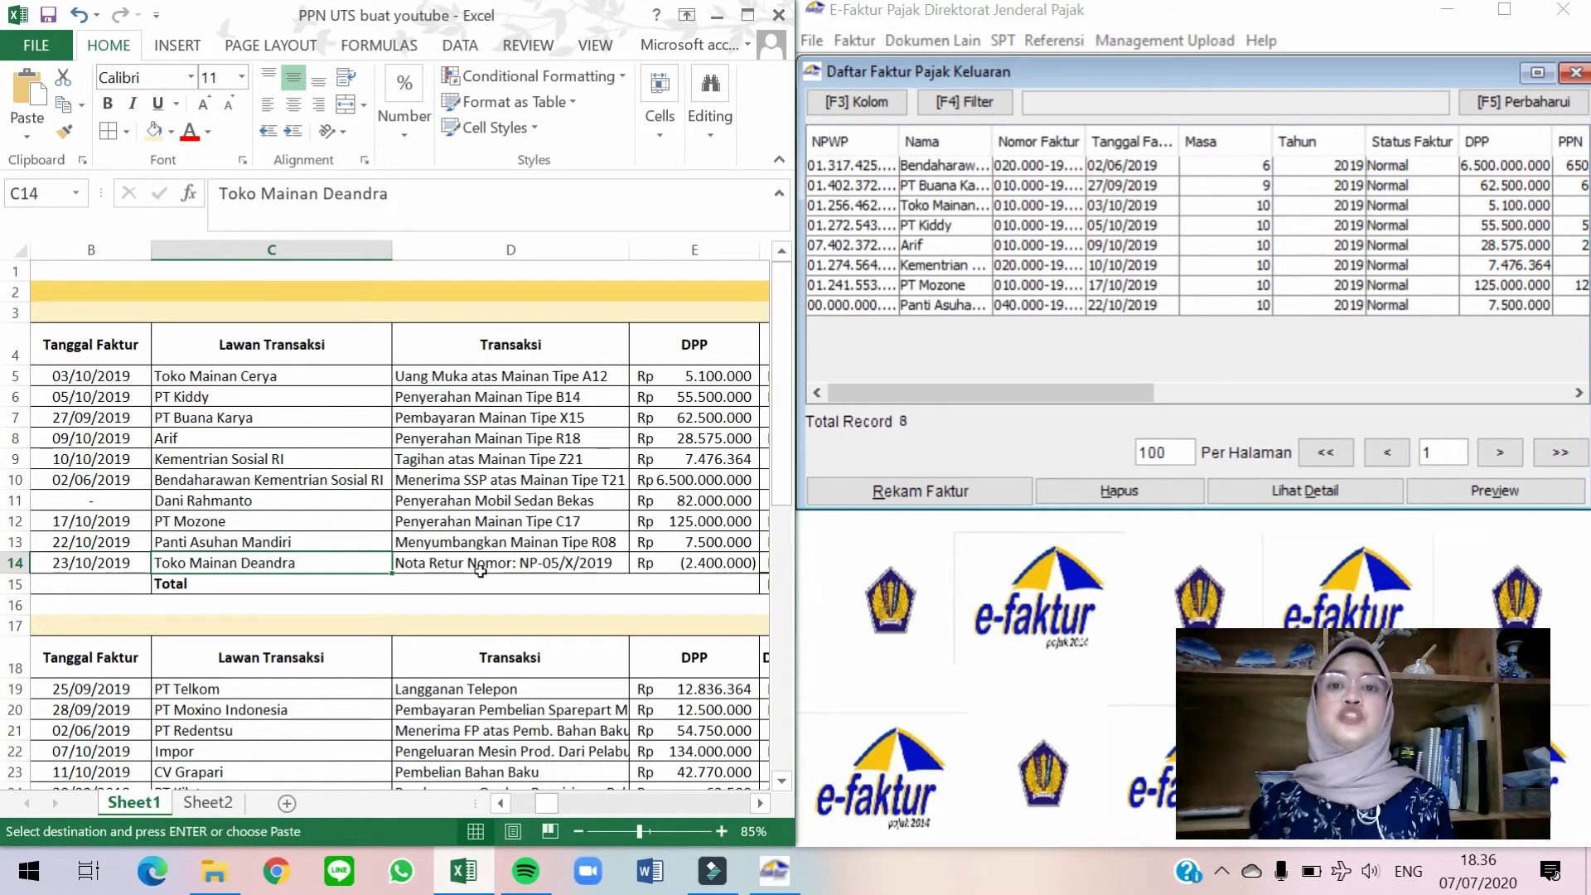
left_click(1197, 355)
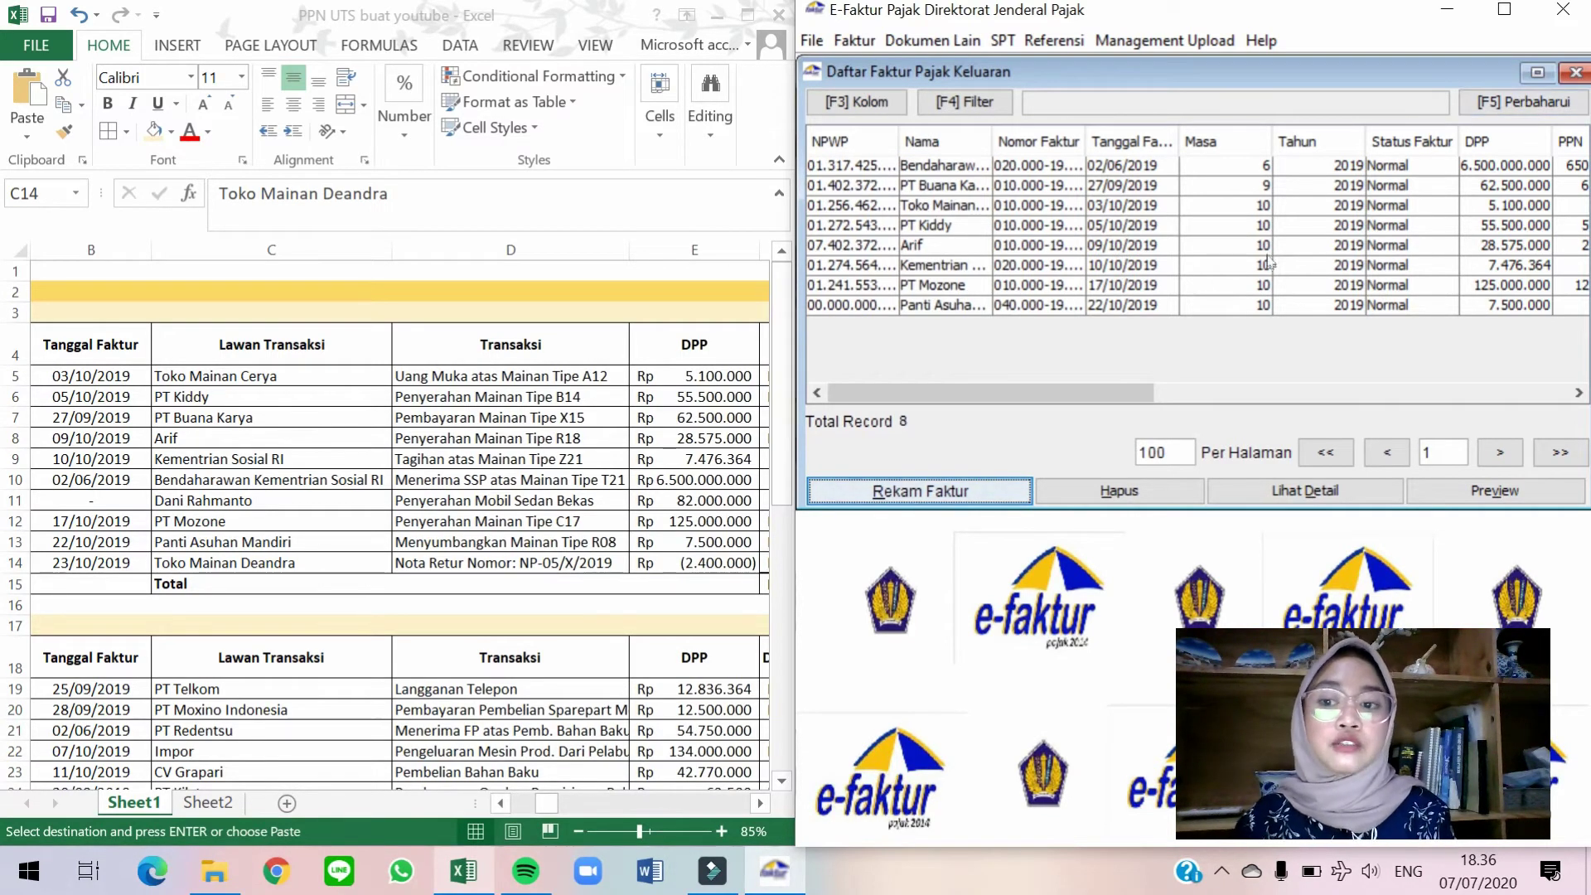
left_click(1575, 73)
left_click(195, 514)
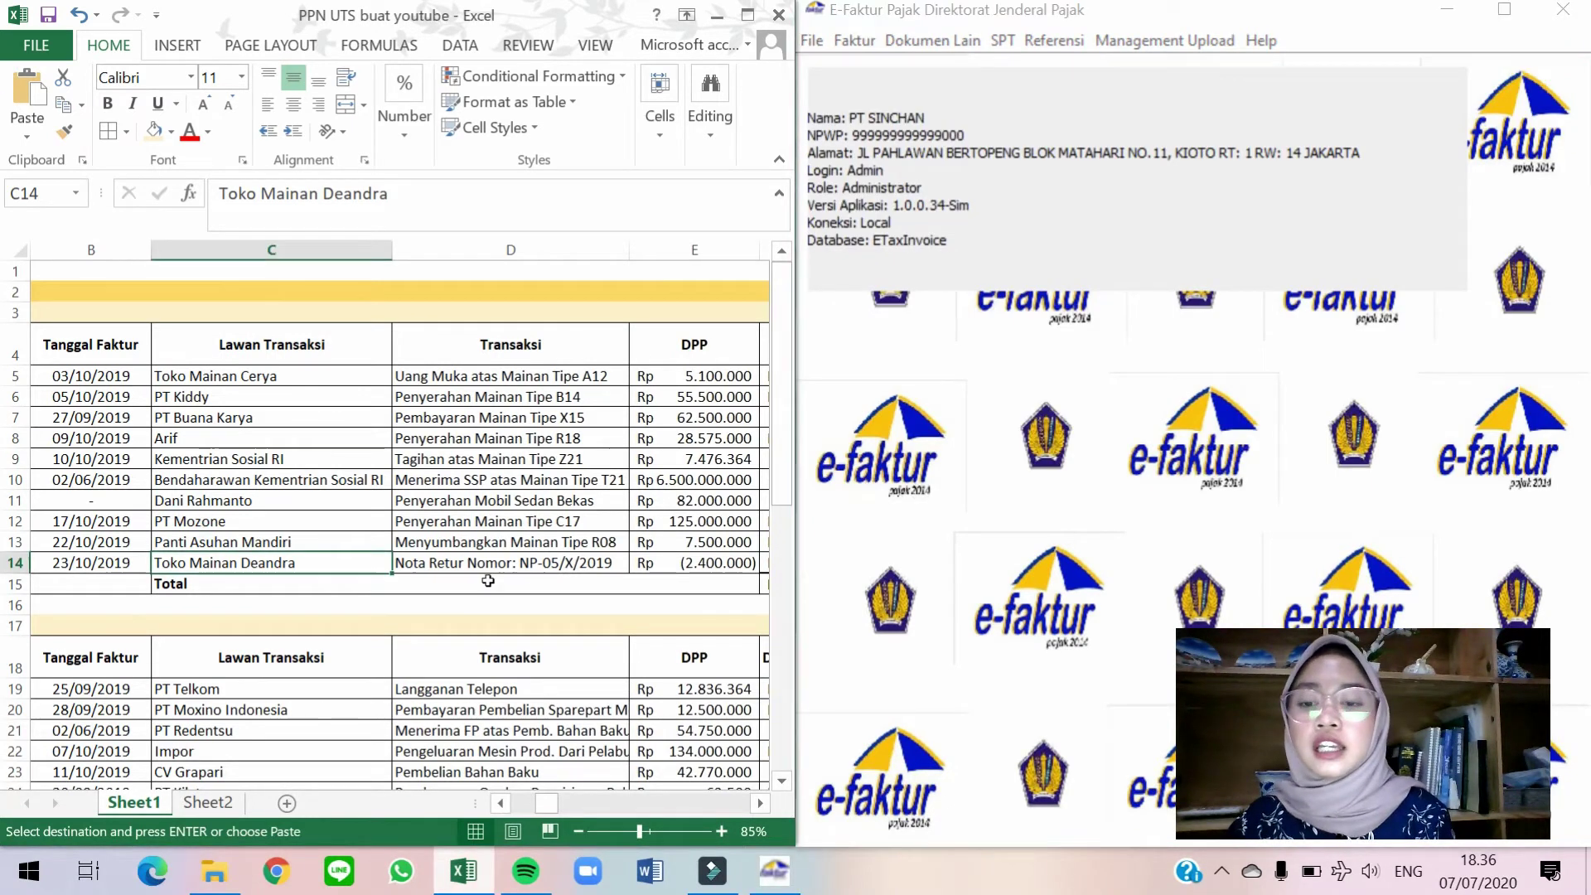
Open Faktur > Retur Pajak Keluaran > Administrasi Nota Retur and start a new return.
left_click(1003, 304)
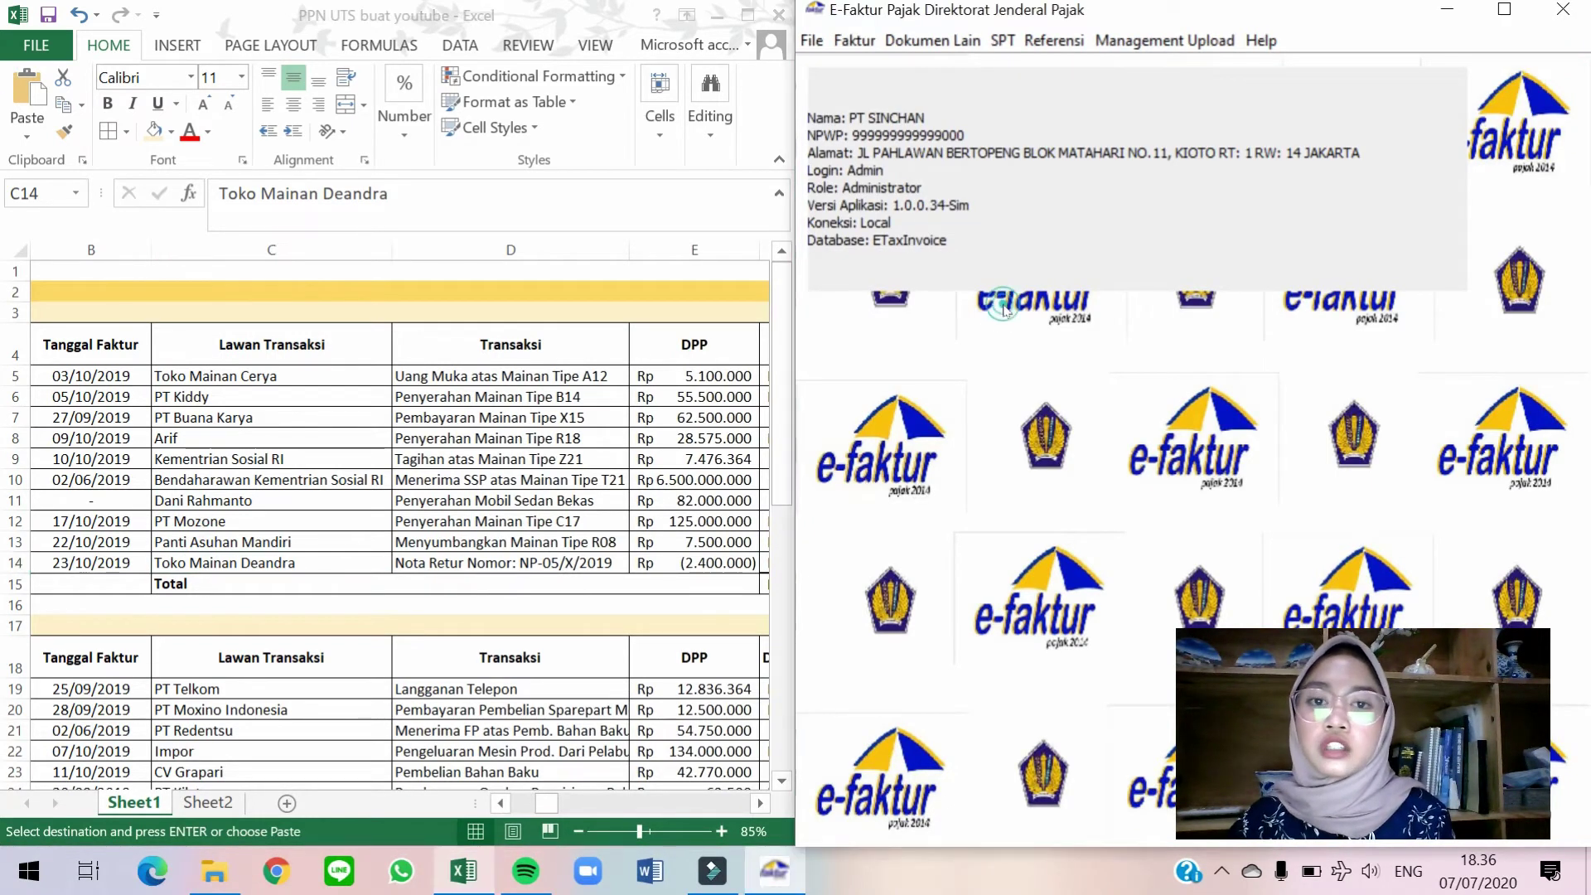
left_click(855, 43)
mouse_move(887, 78)
mouse_move(920, 124)
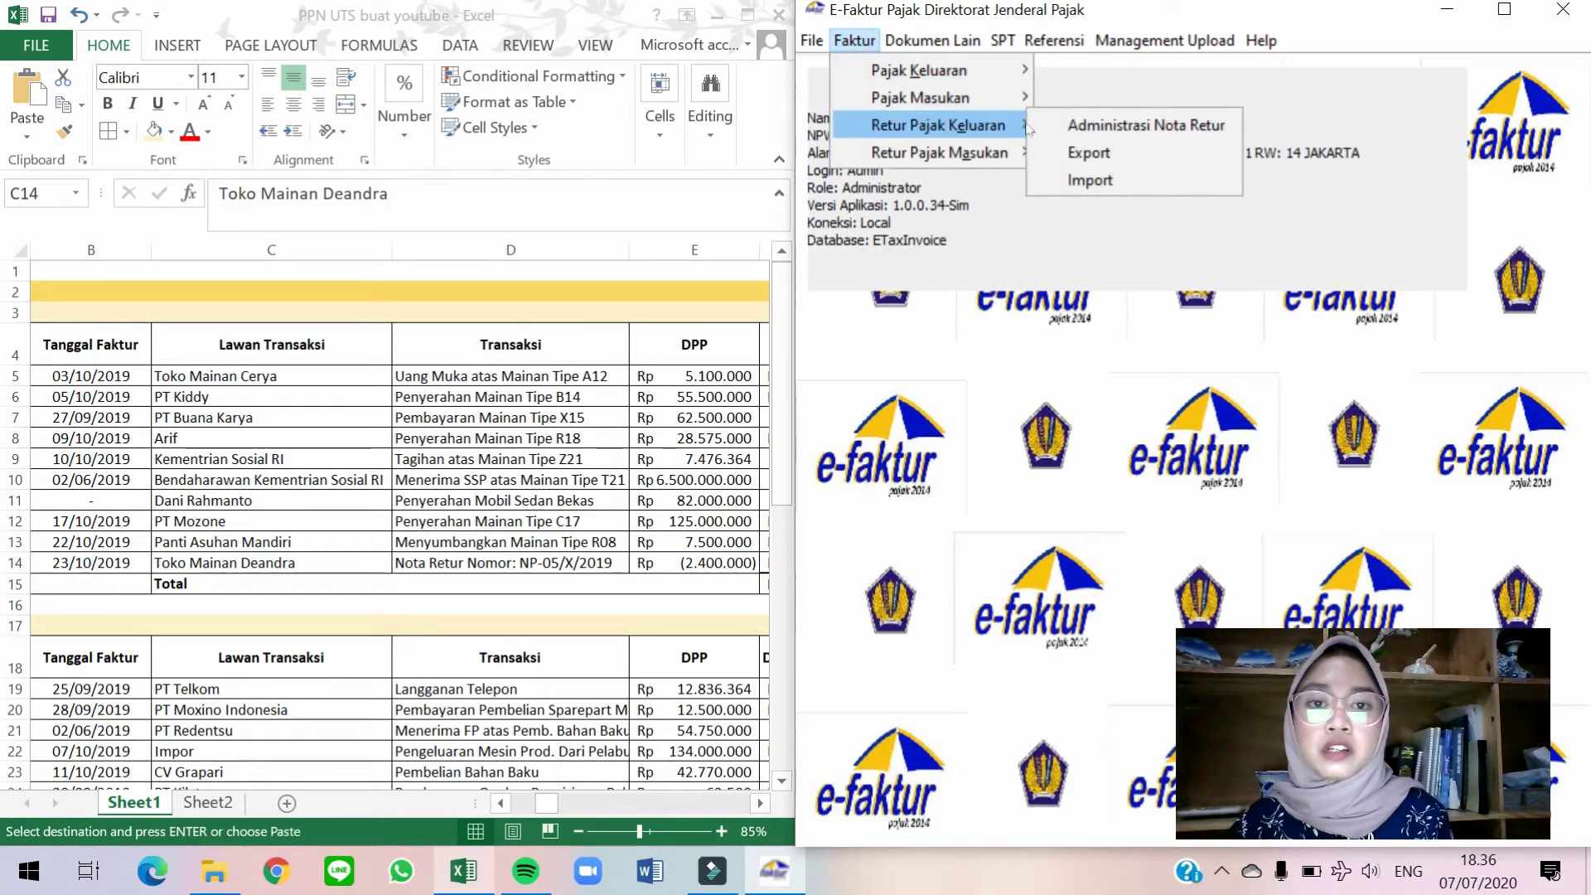
left_click(1099, 126)
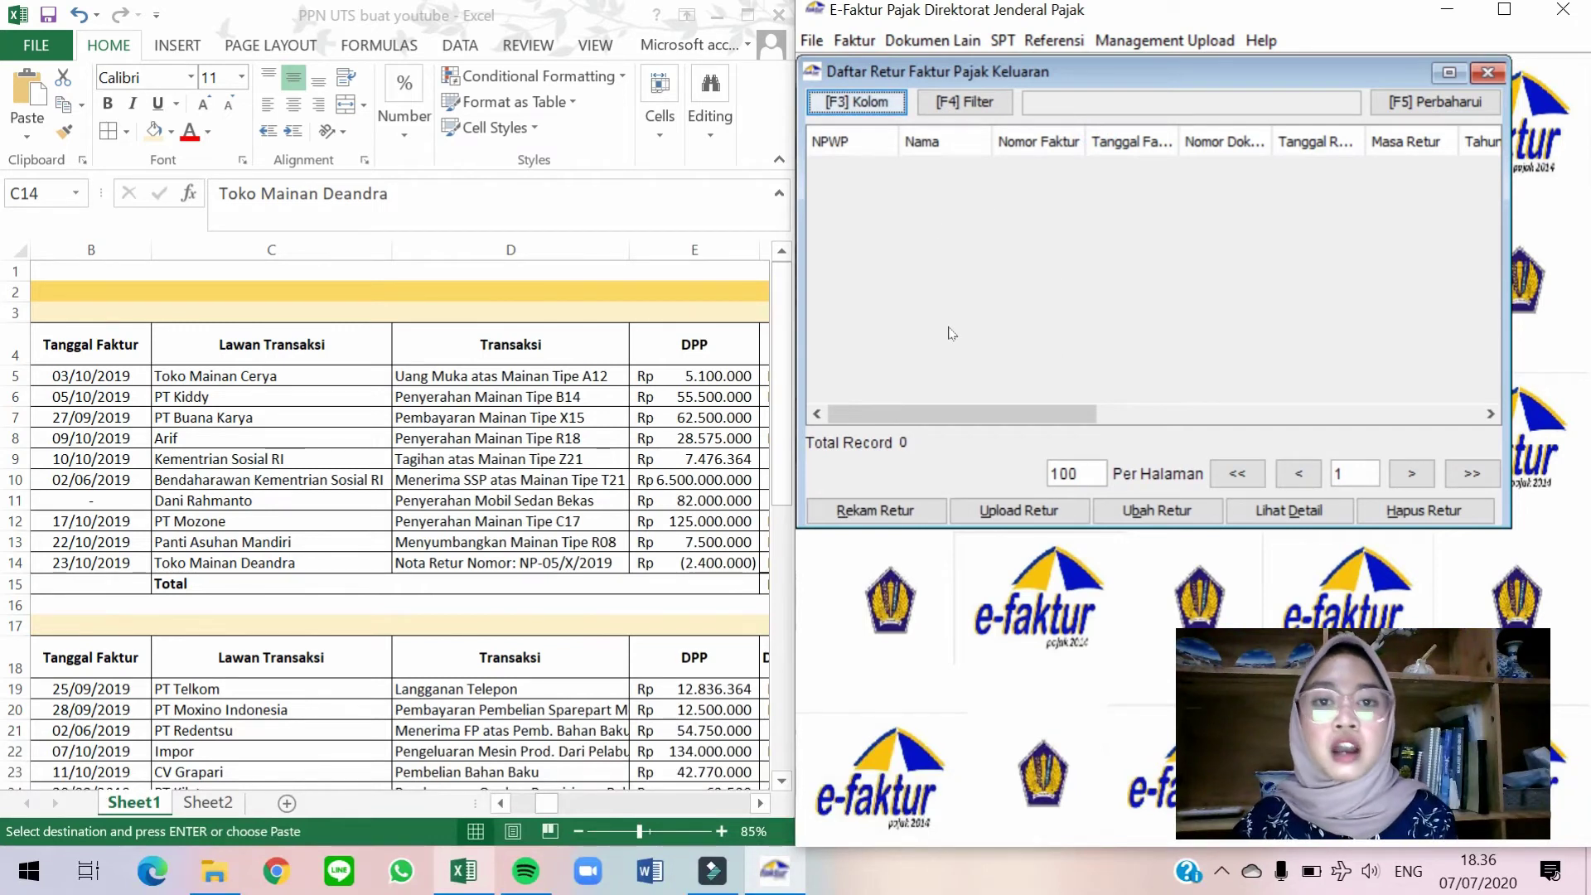
left_click(904, 511)
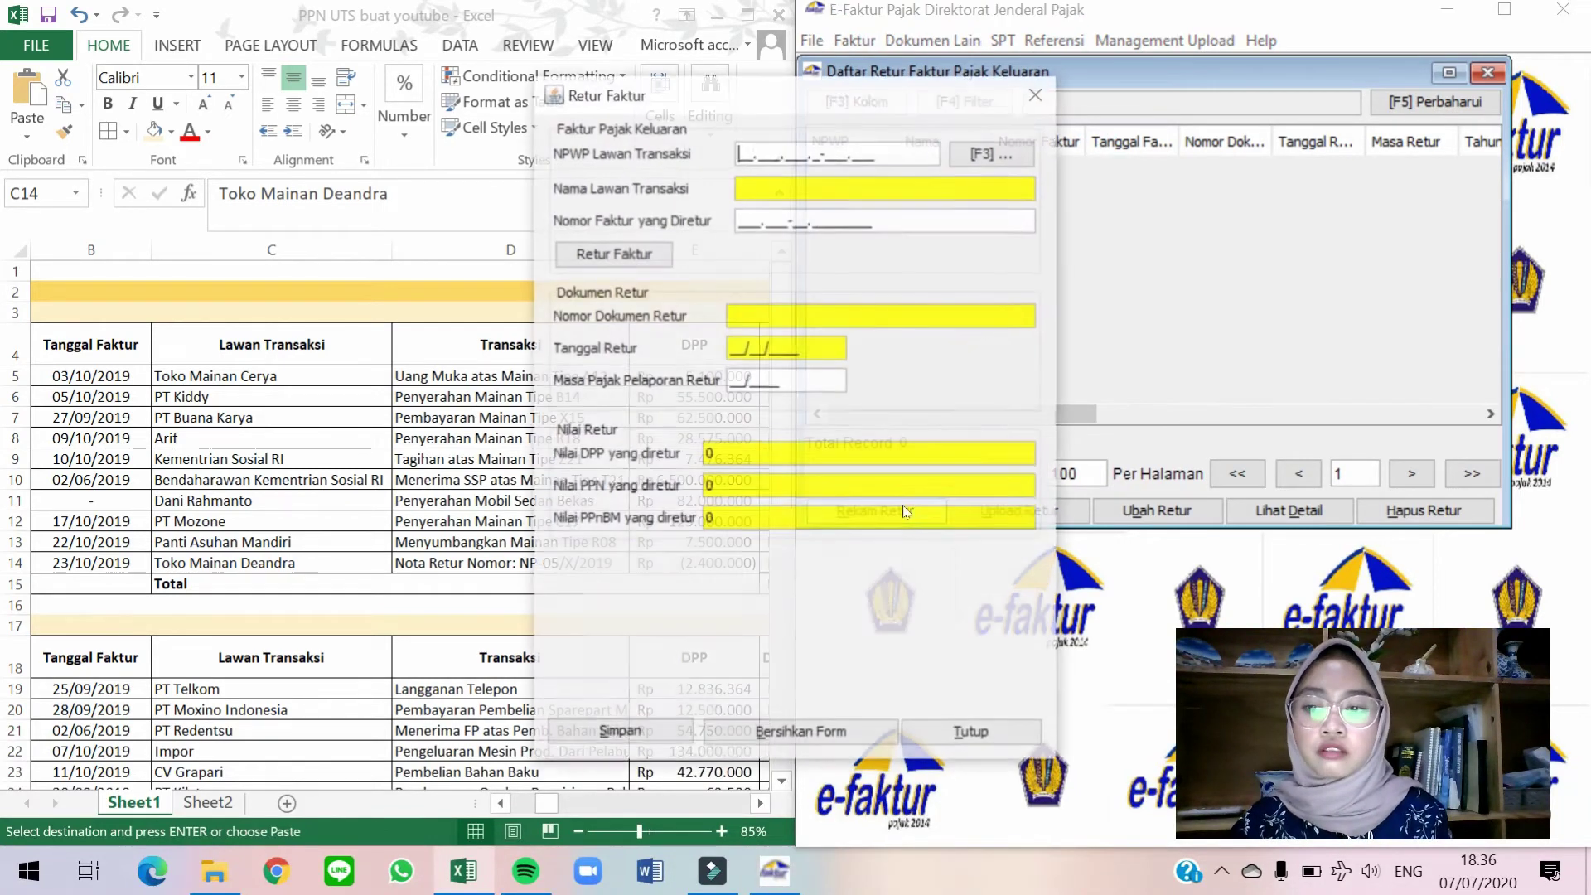
left_click_drag(947, 58, 1227, 74)
Pick Toko Mainan Deandra and look up returned invoice 010.000-19.00001495.
left_click(1251, 135)
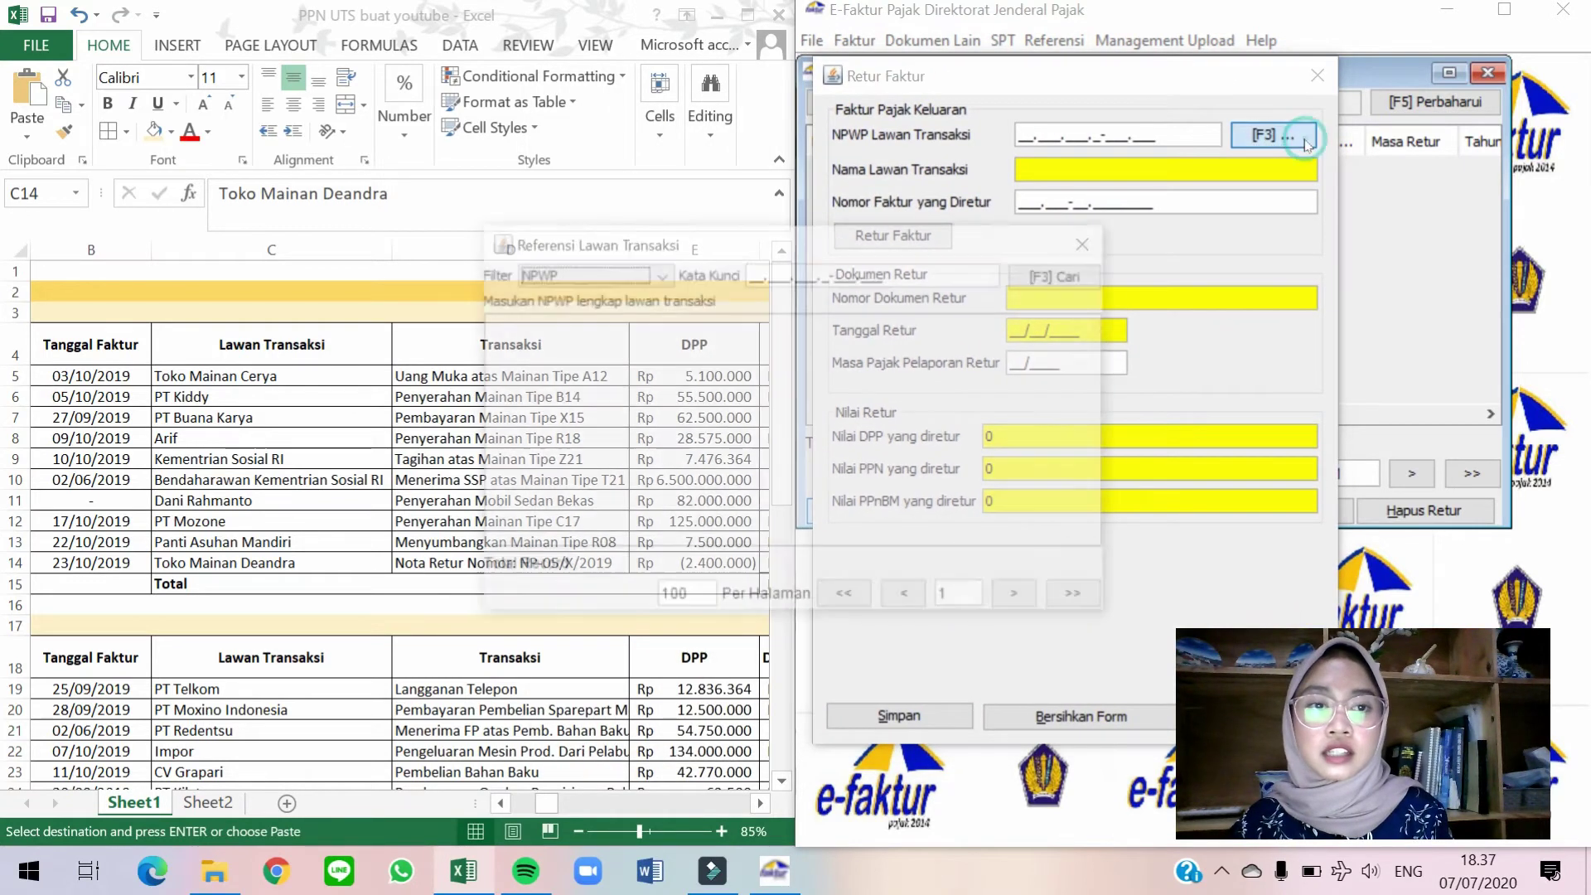
left_click(1024, 276)
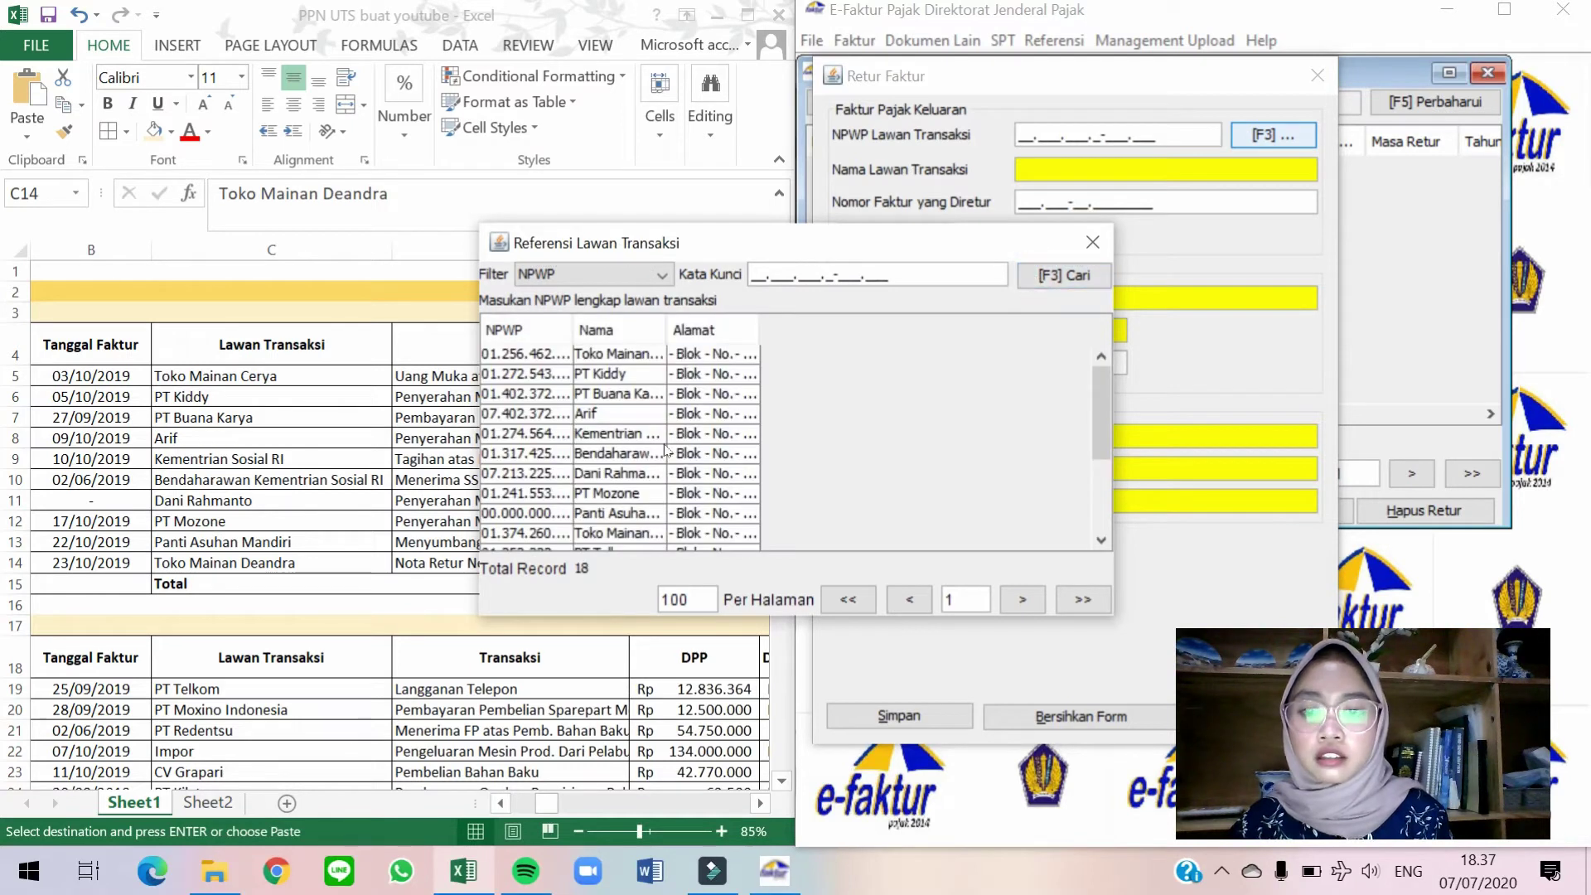
double_click(651, 538)
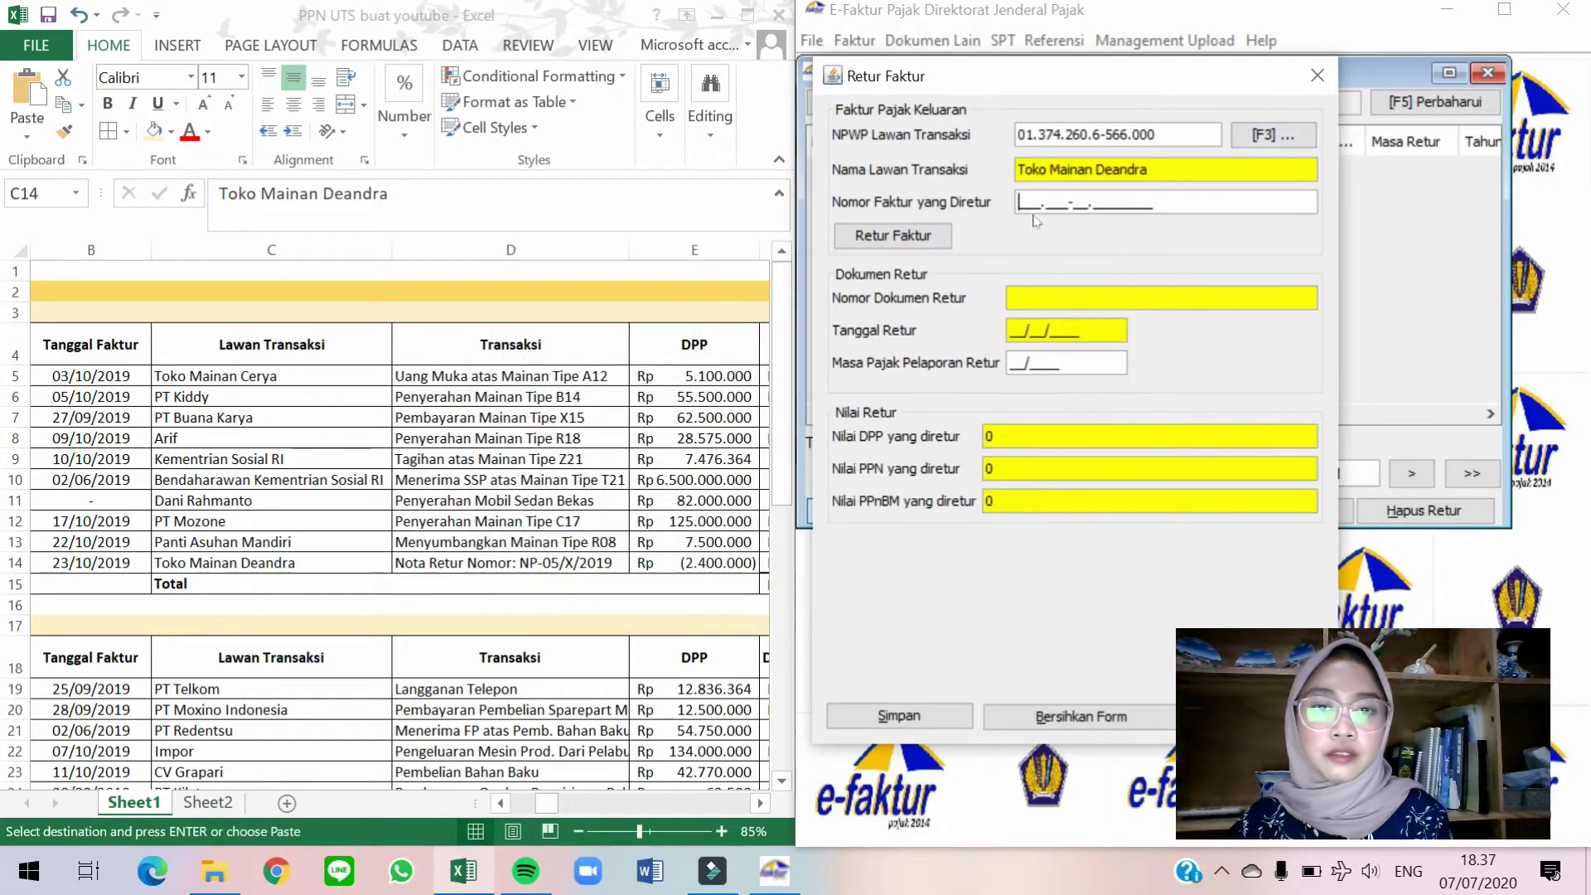
key("alt+Tab")
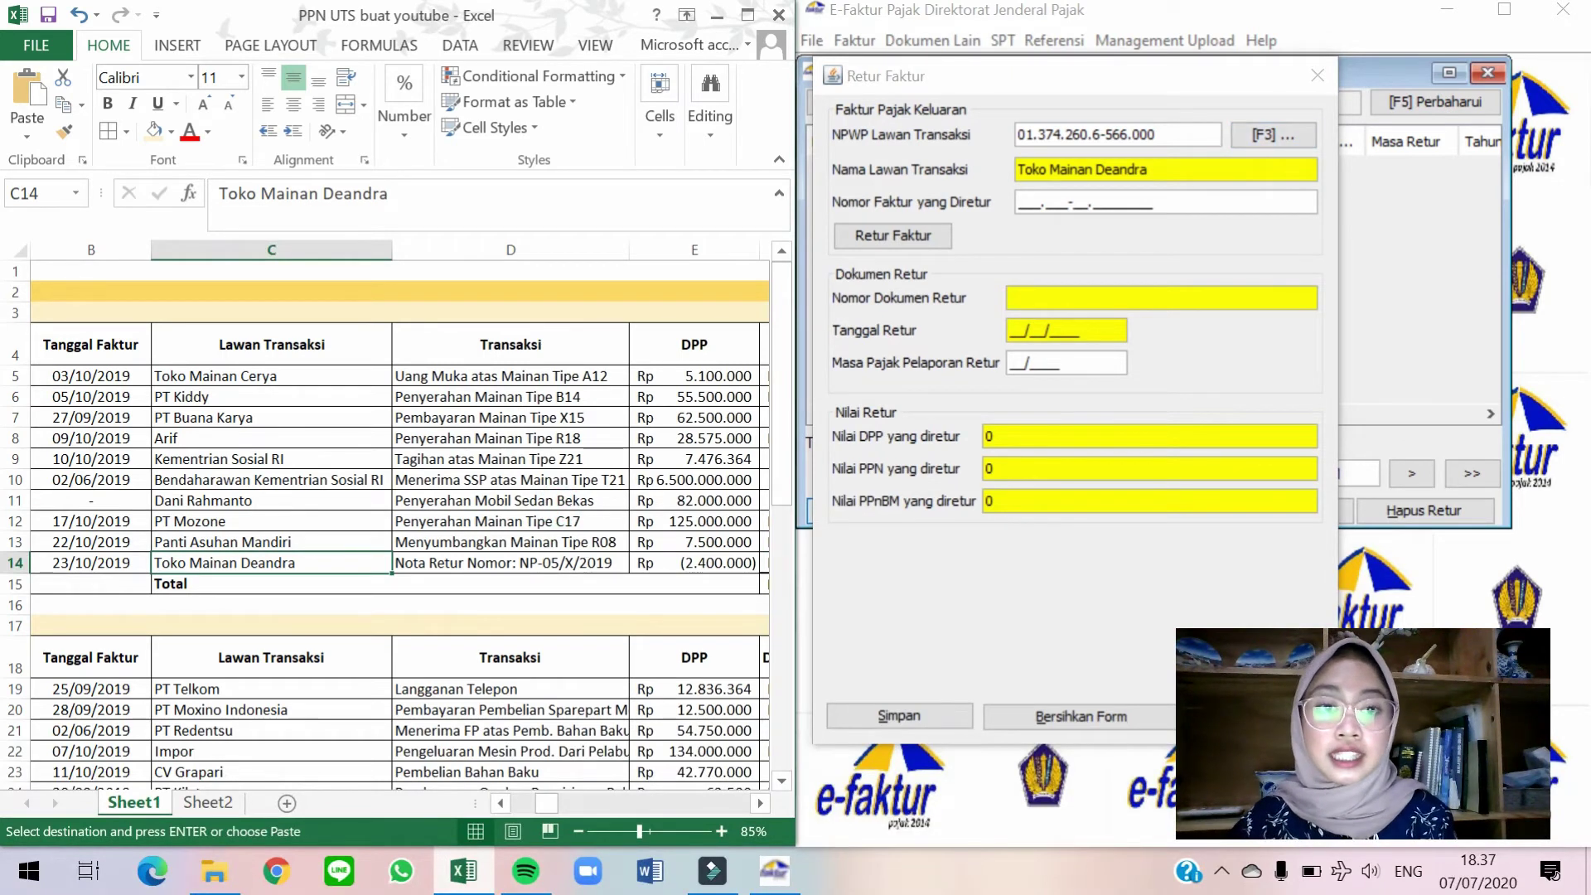
left_click(1019, 200)
type("010.000-19.00001495")
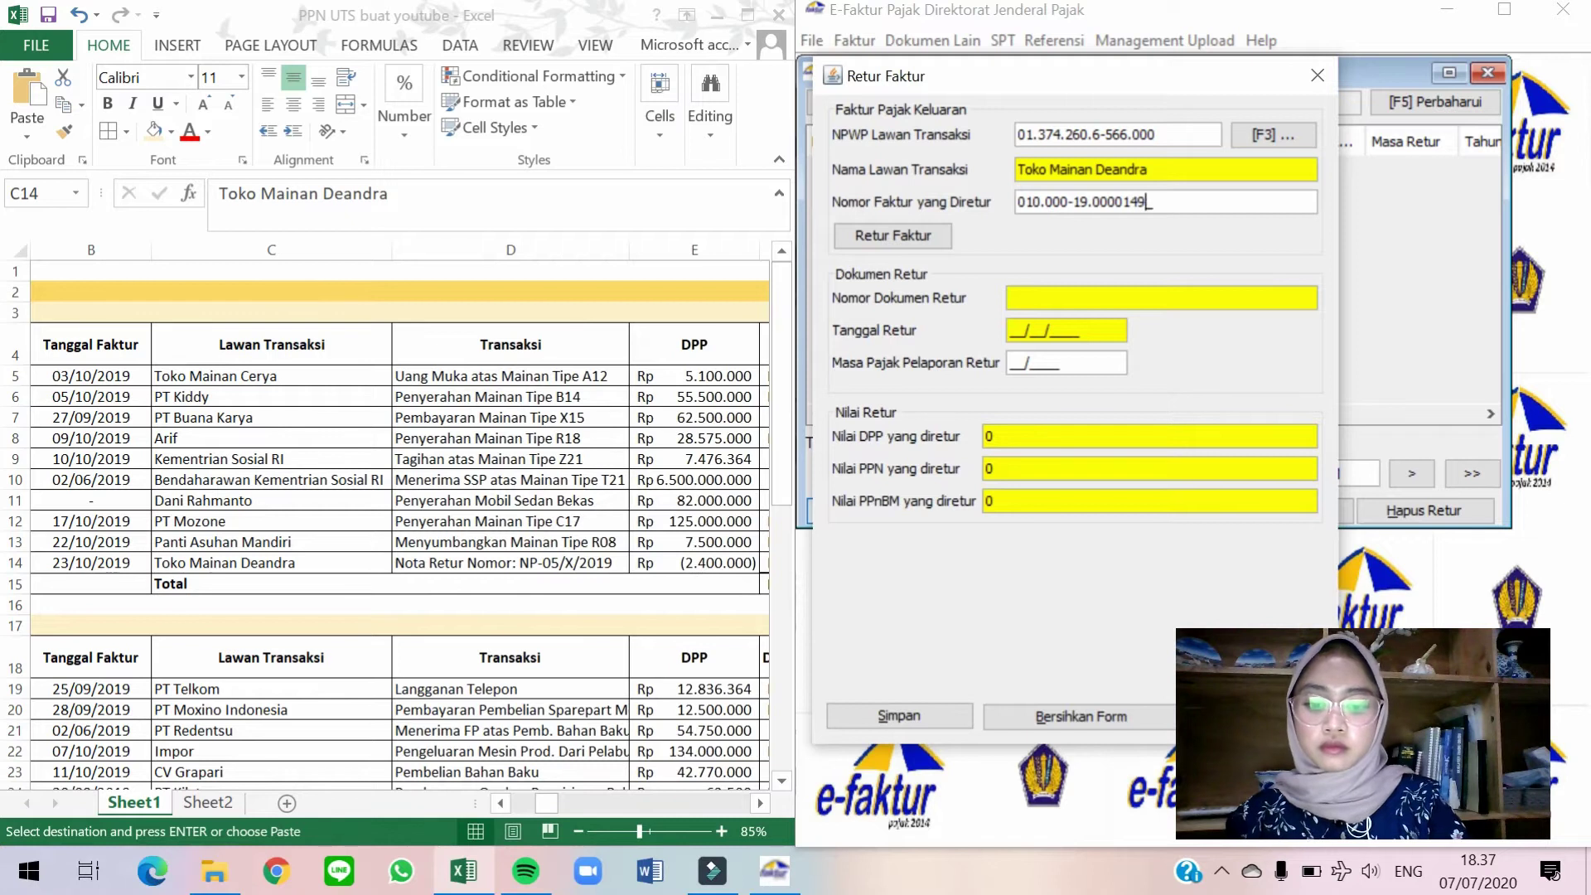
left_click(923, 238)
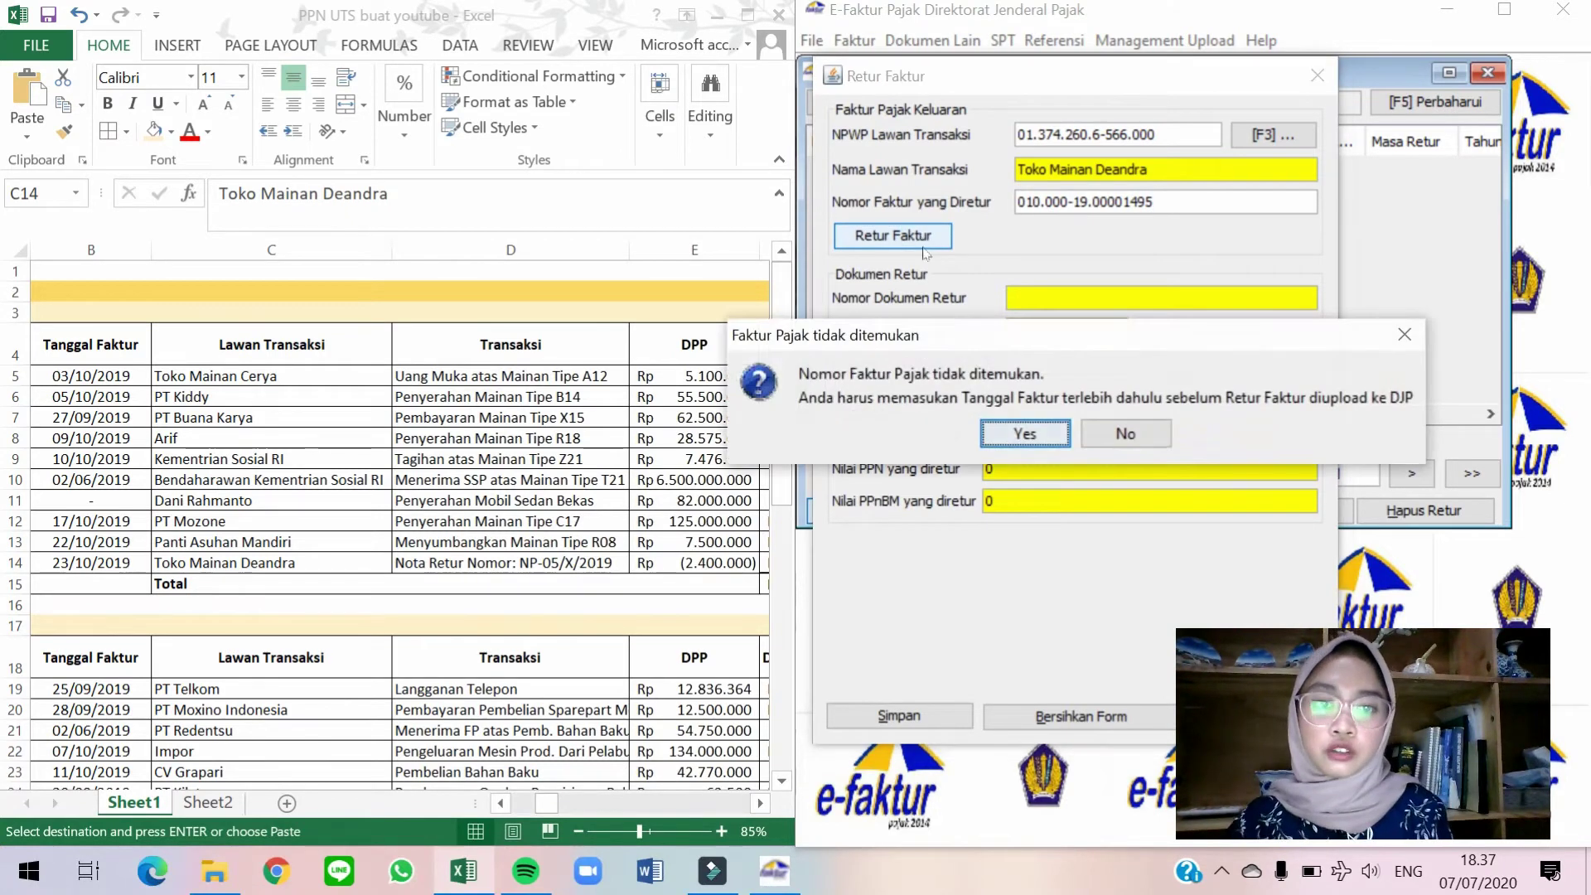
Agree to enter the invoice date manually and check row 14's details in the worksheet.
left_click(1040, 435)
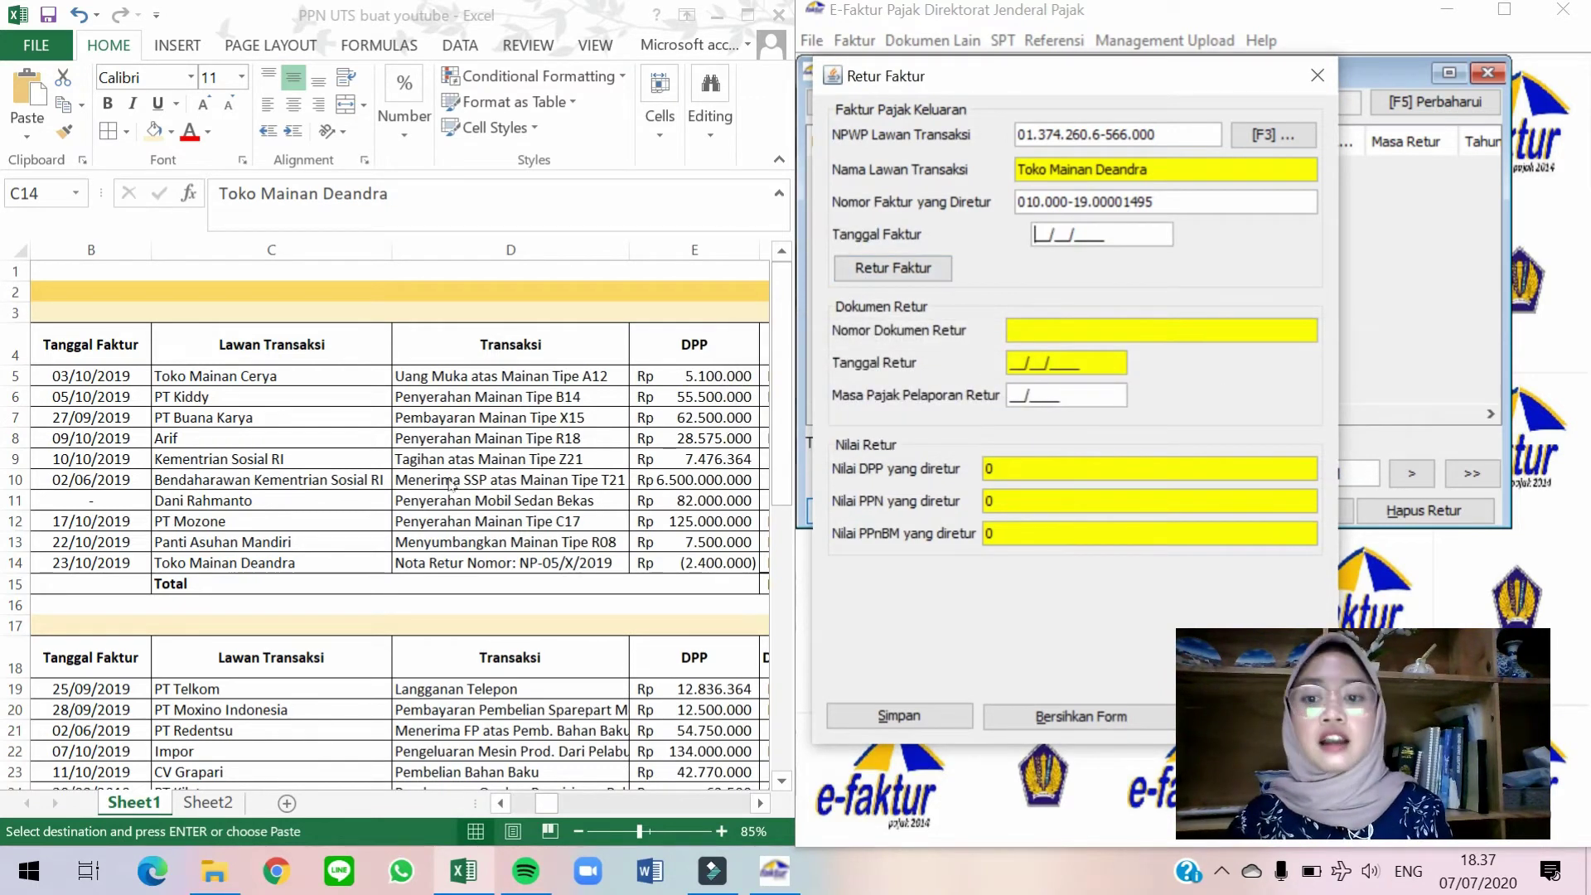
key("alt+Tab")
key("F2")
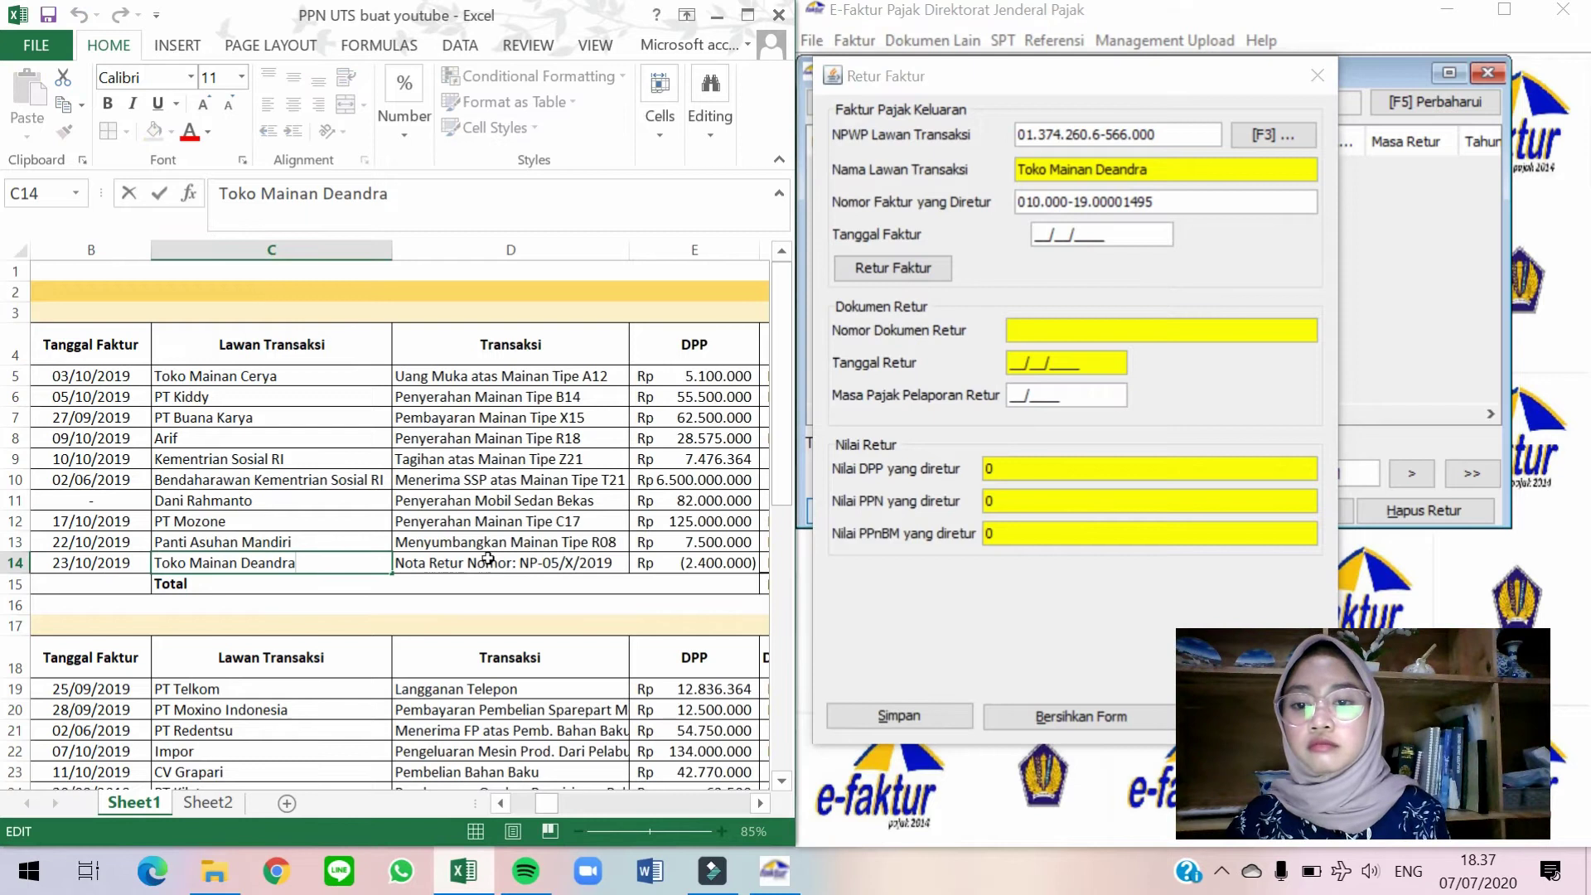
key("Tab")
key("Tab")
key("Tab")
key("Tab")
key("Tab")
key("Tab")
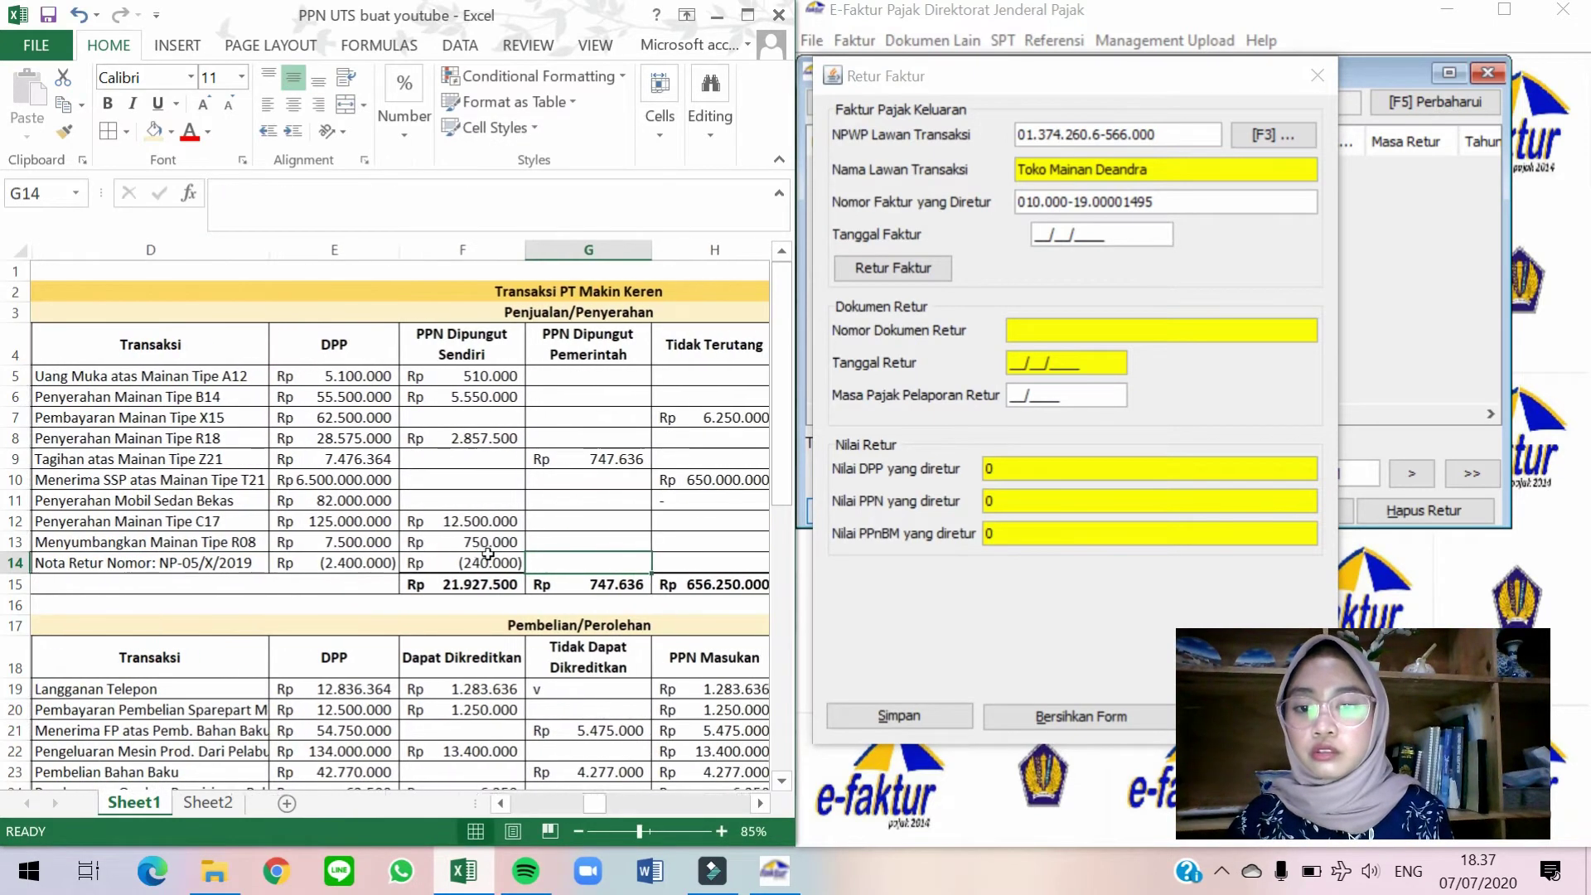
scroll(488, 553, "right", 5)
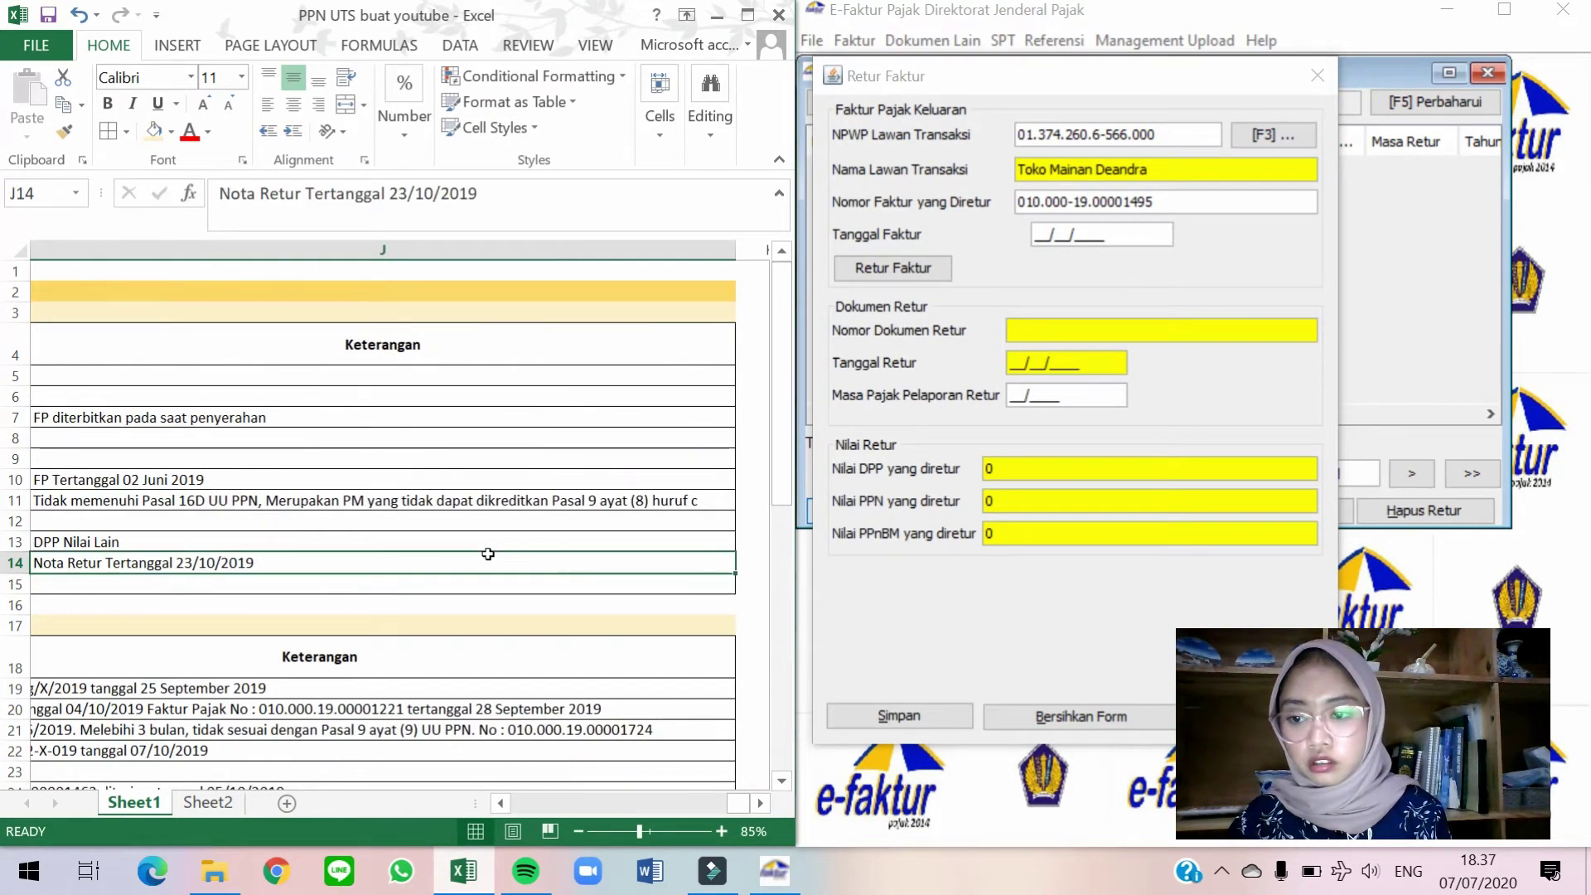
key("Left")
key("Left")
key("Left")
key("Left")
key("Left")
key("Left")
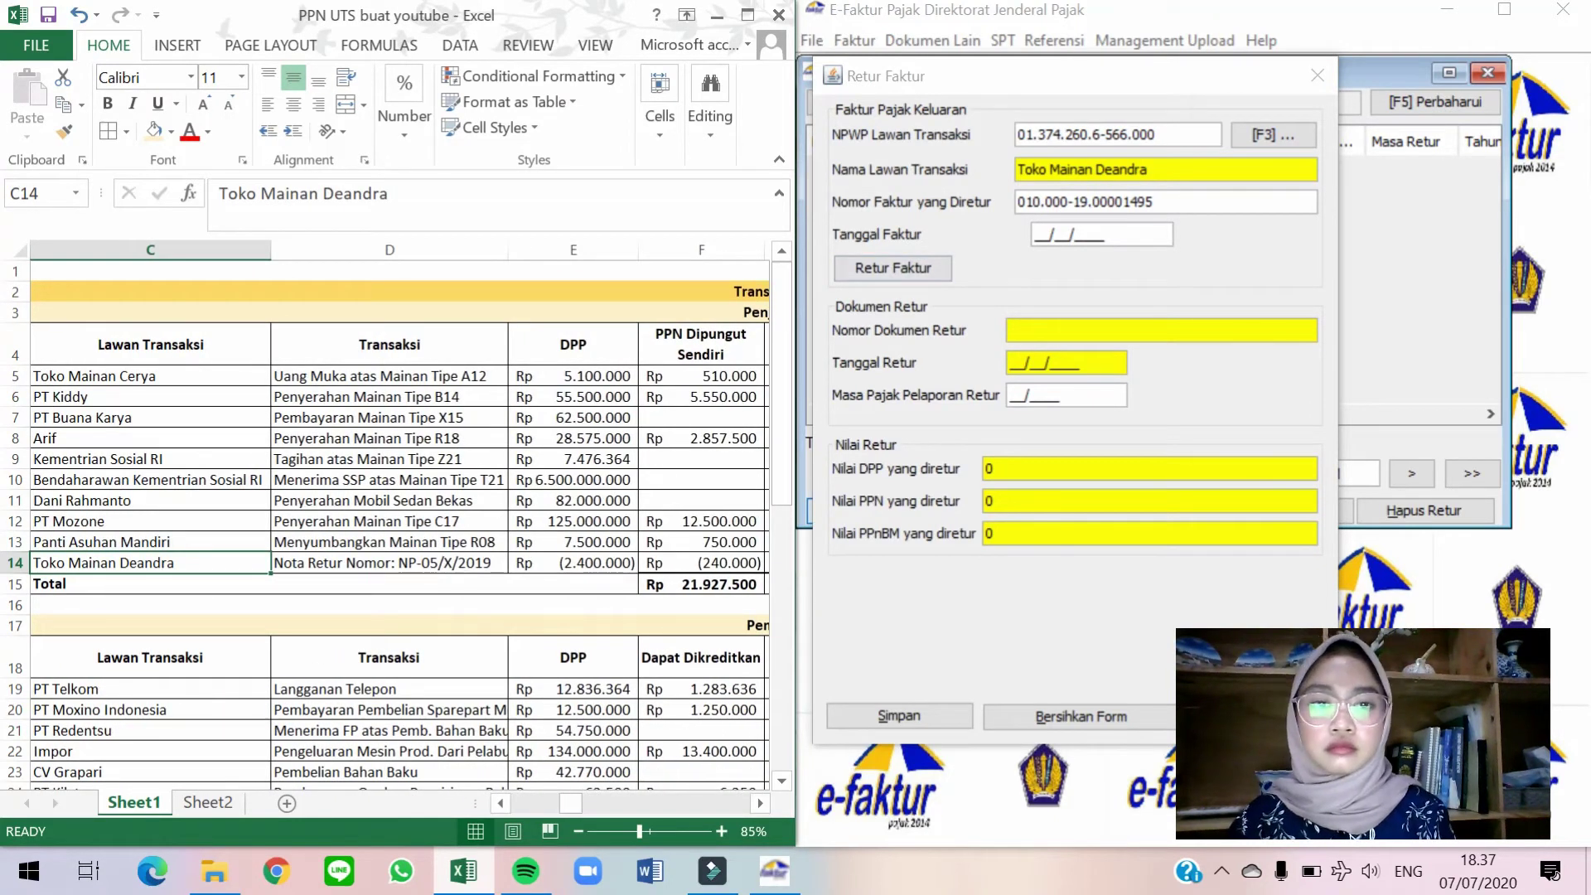
Enter invoice date 29/09/2019, validate it, and type return number NP-05/X/2019.
left_click(1039, 233)
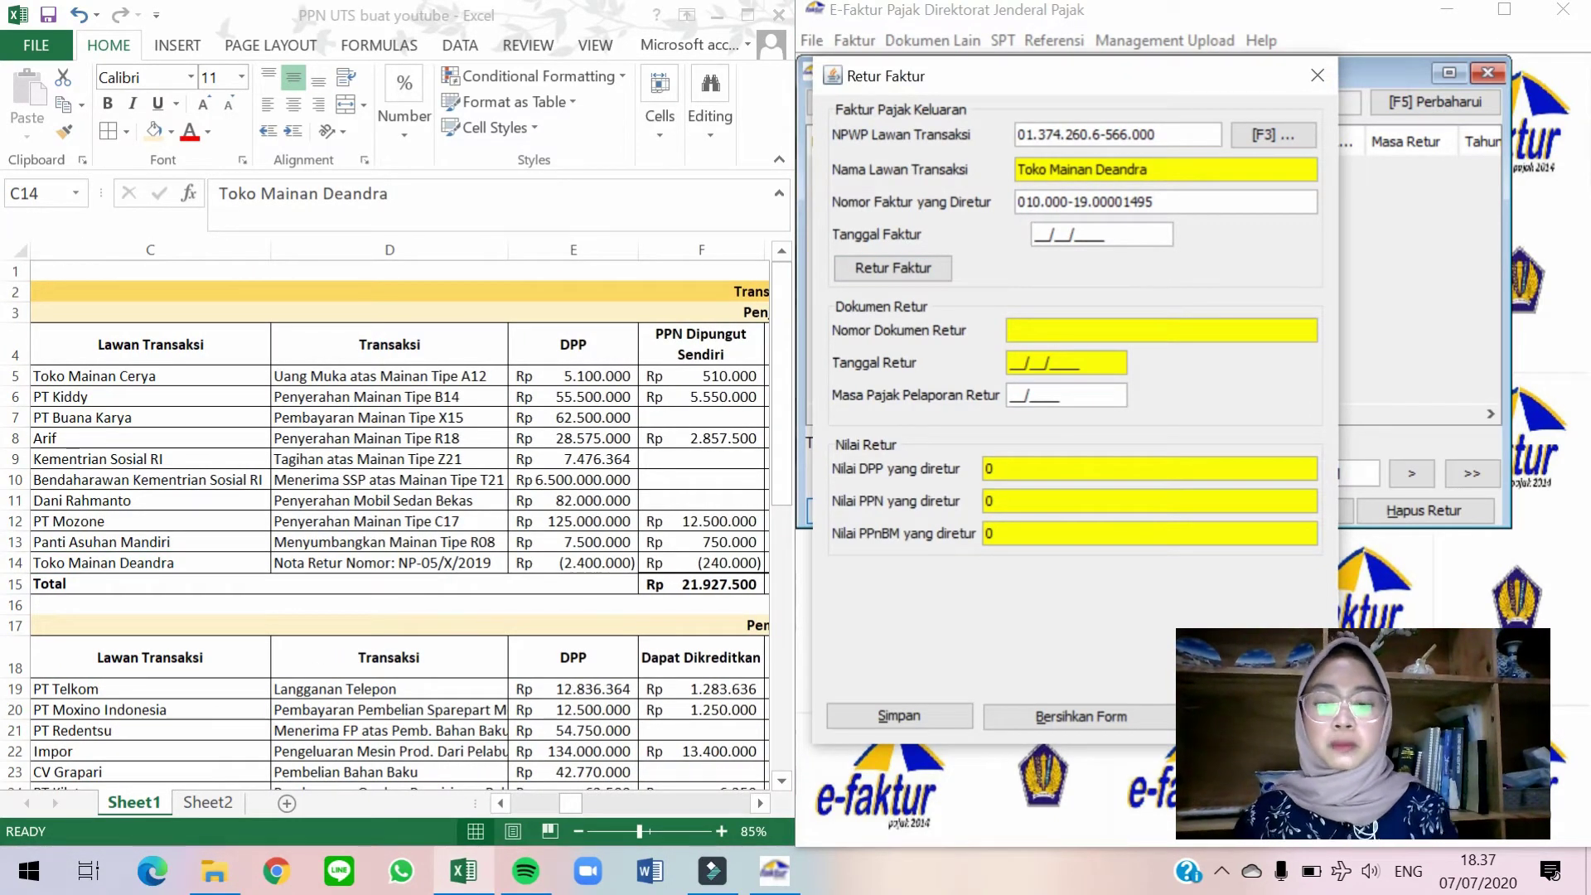
type("29/09/2019")
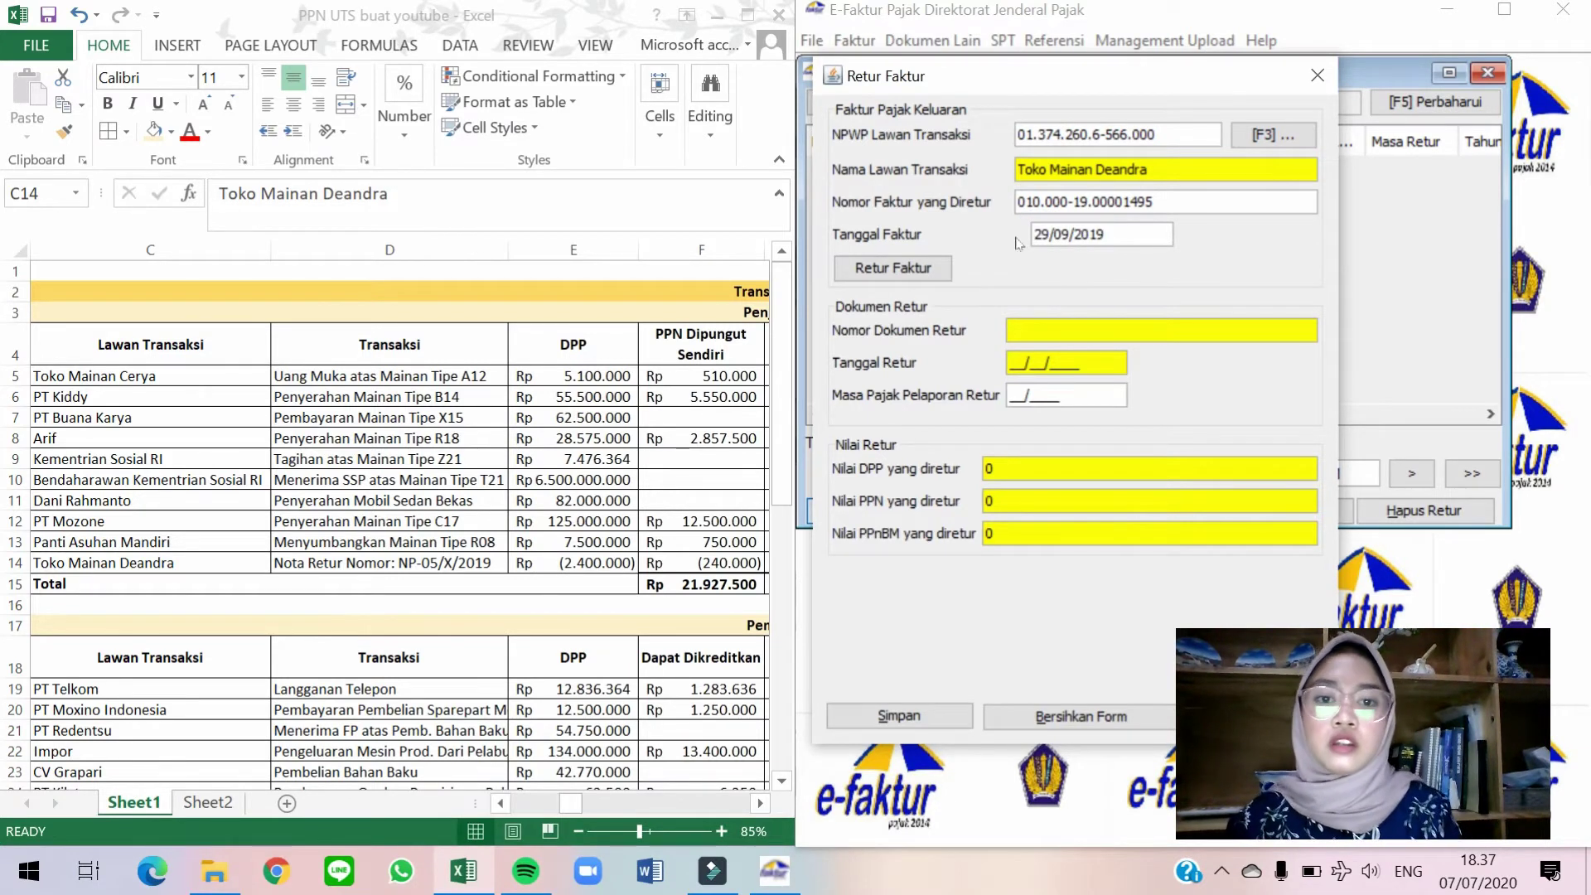
left_click(922, 270)
left_click(1027, 446)
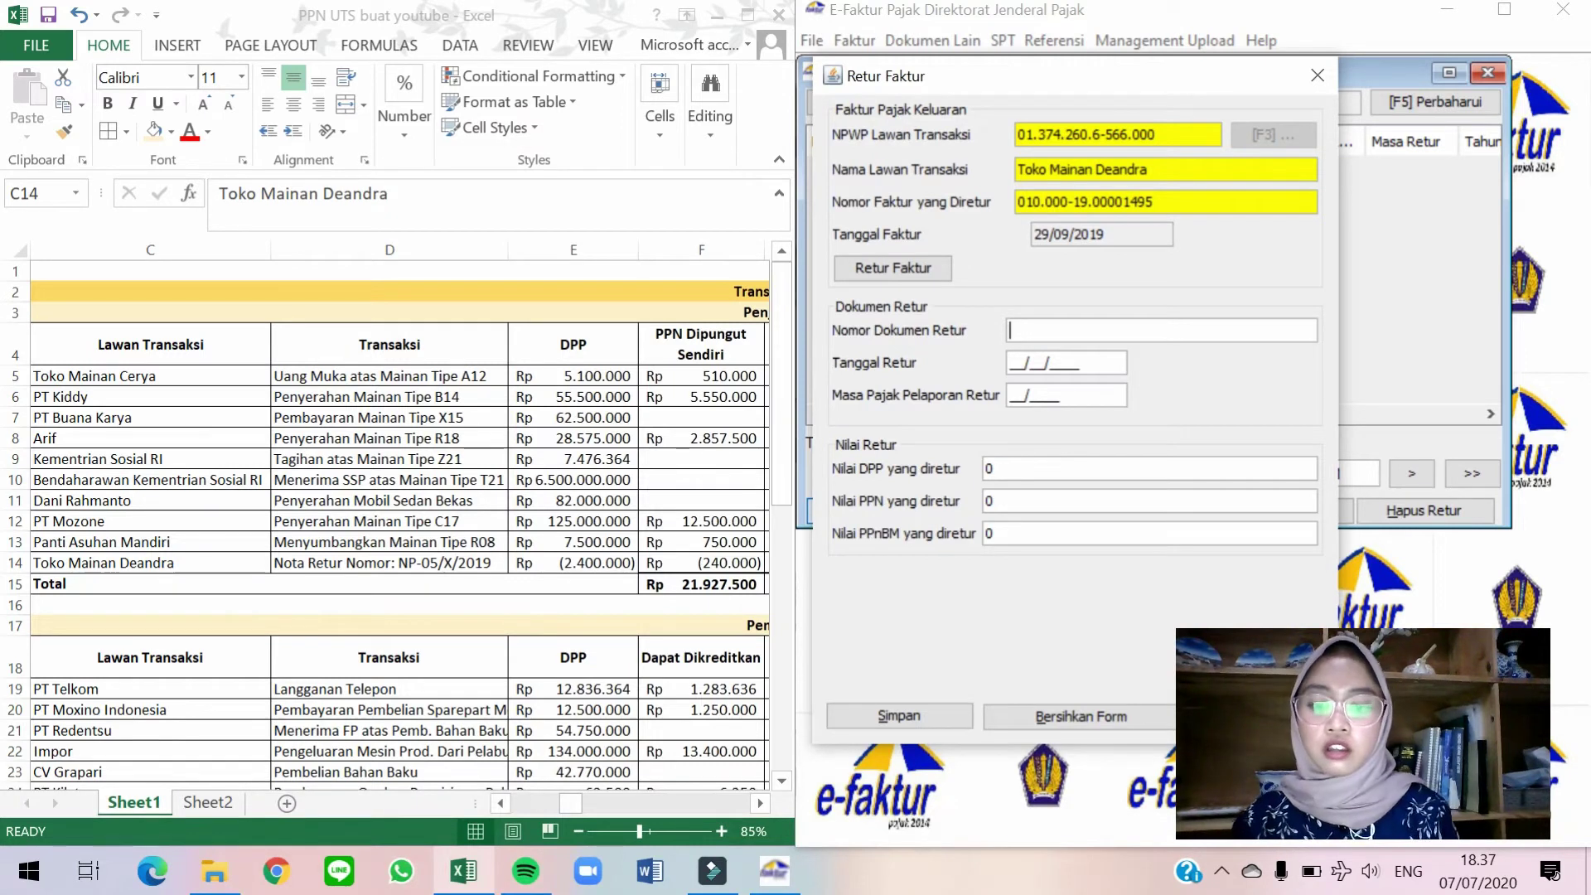
type("NP-0")
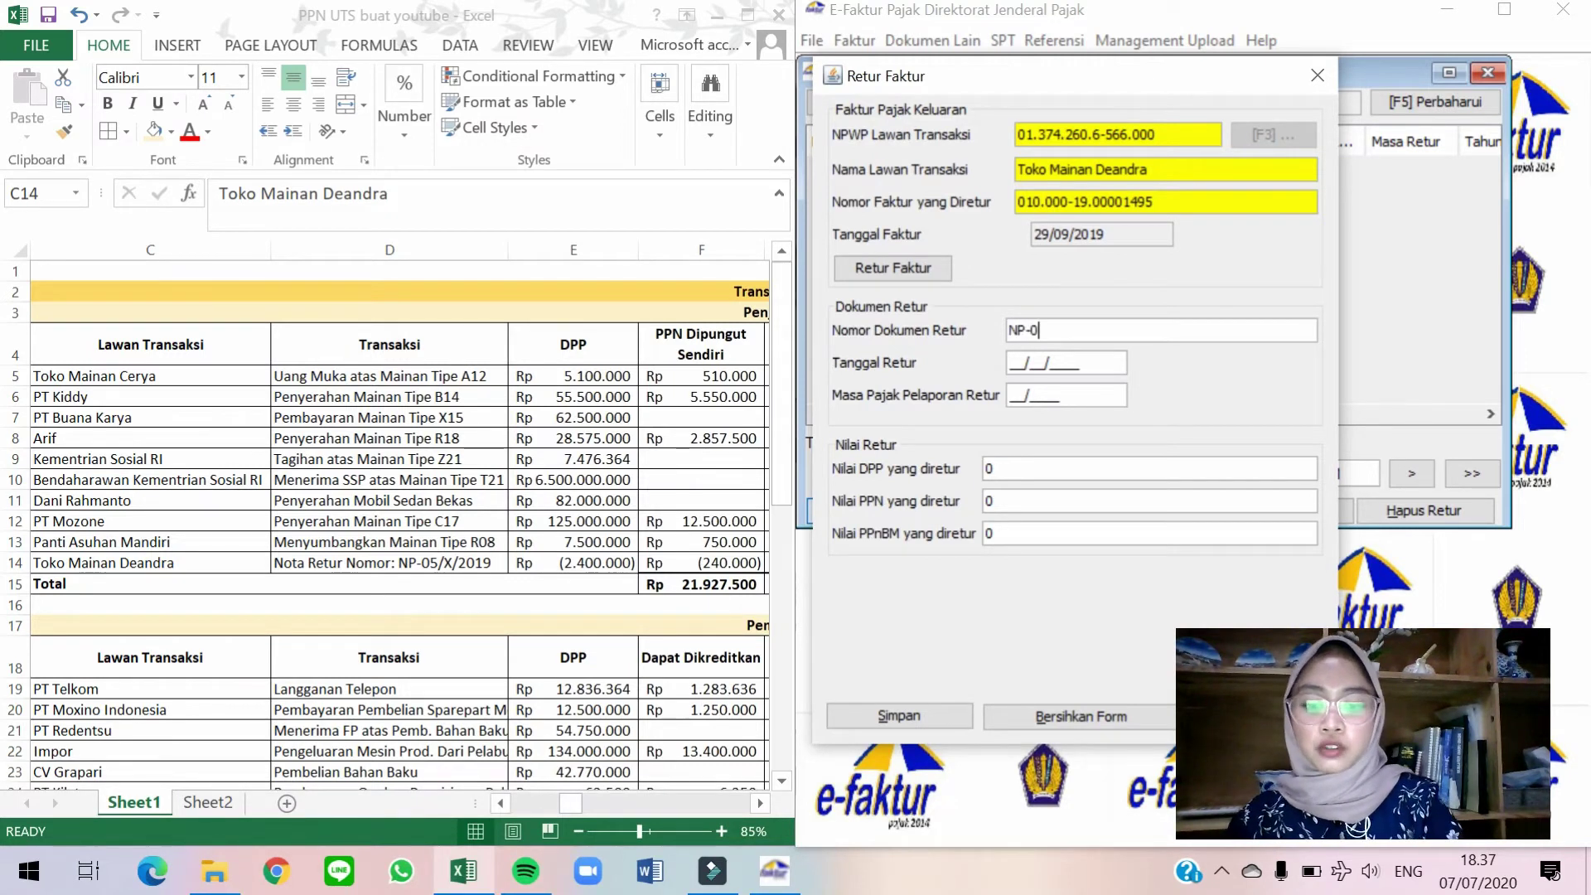
type("5/X/2019")
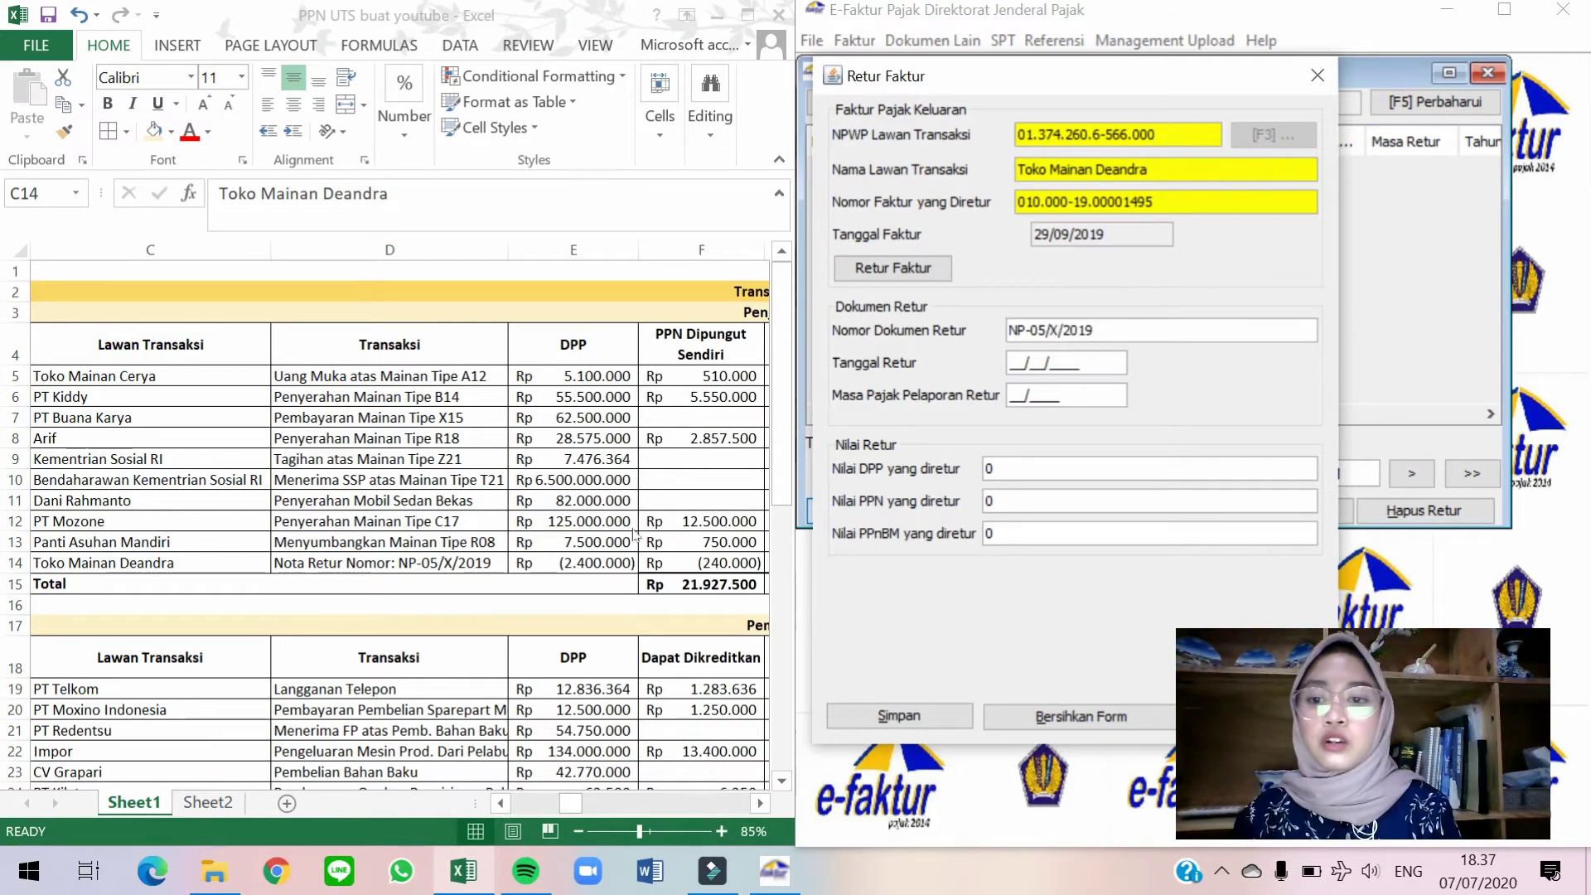
left_click(602, 544)
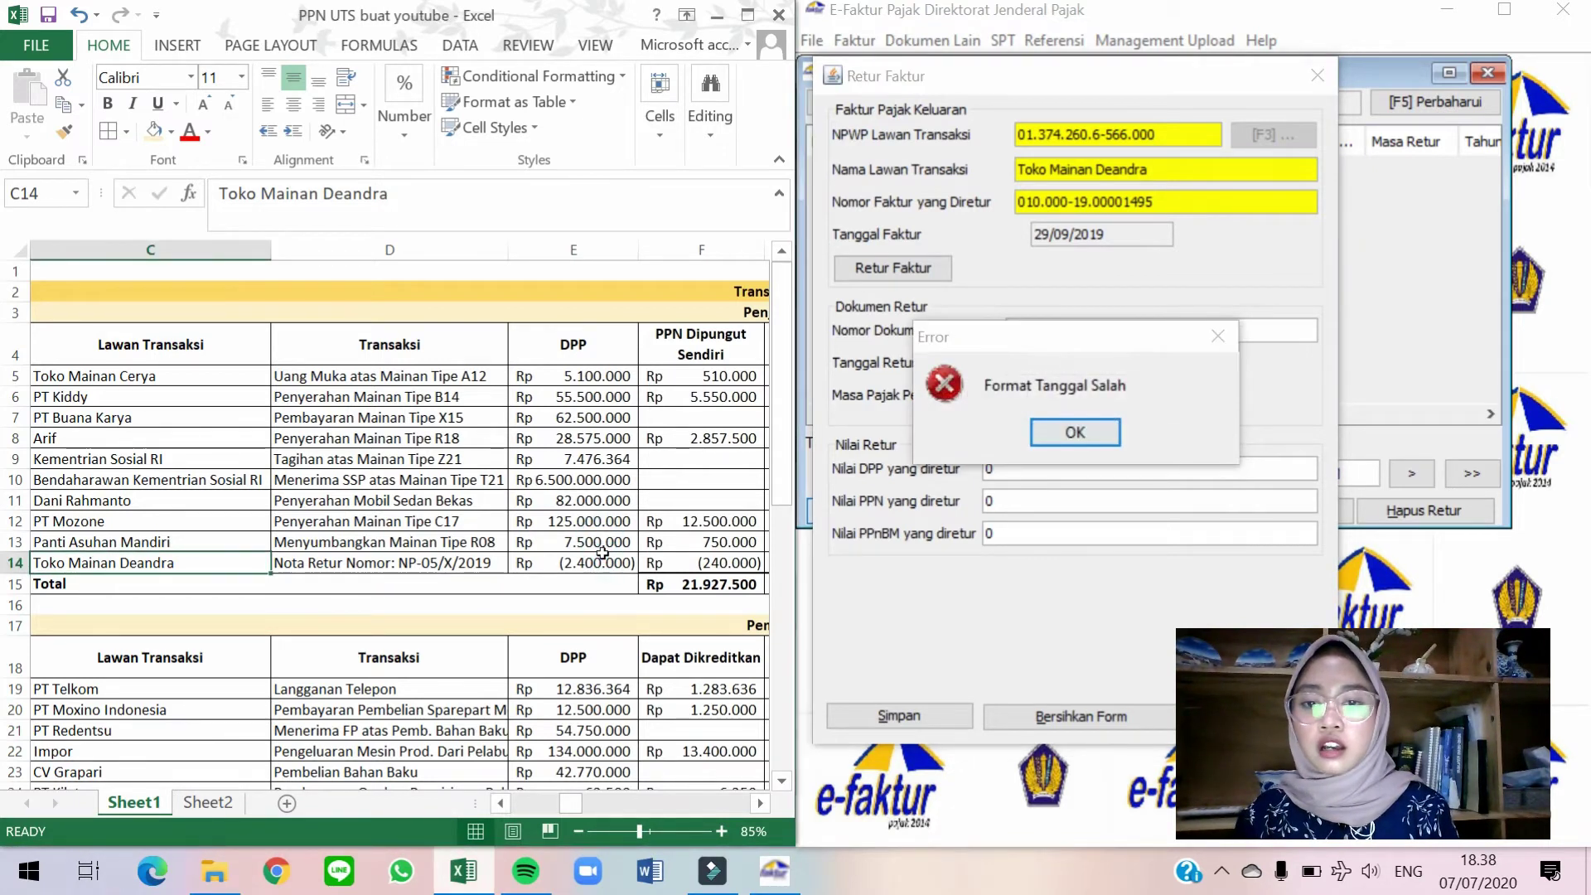
Dismiss the date format error and set the return date to 23/10/2019.
left_click(602, 562)
key("Right")
key("Right")
key("Right")
key("Right")
key("Right")
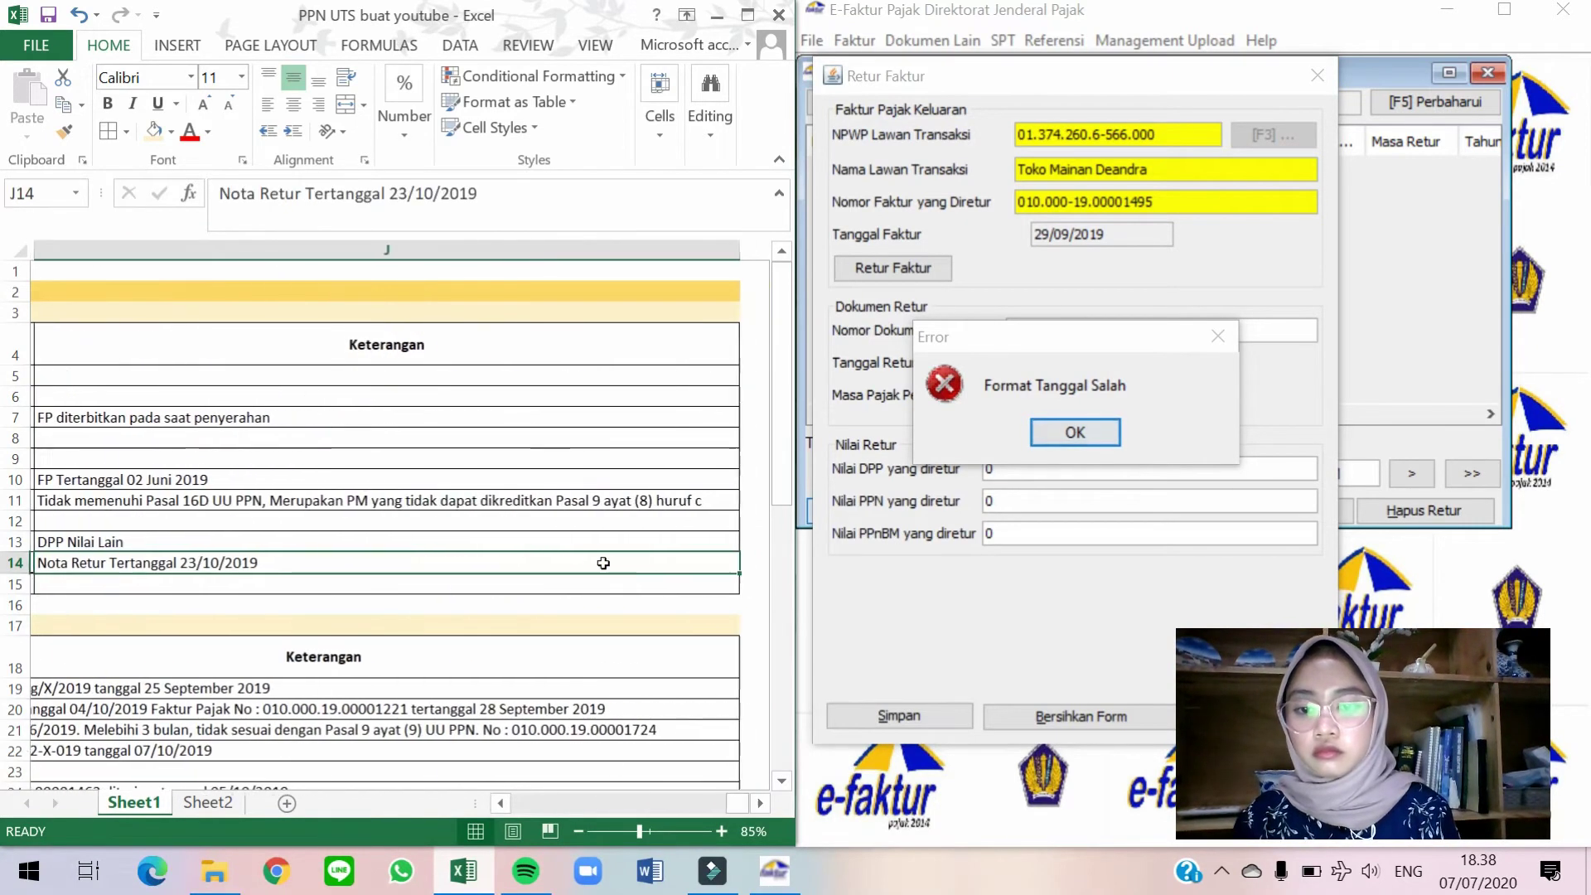
left_click(1074, 431)
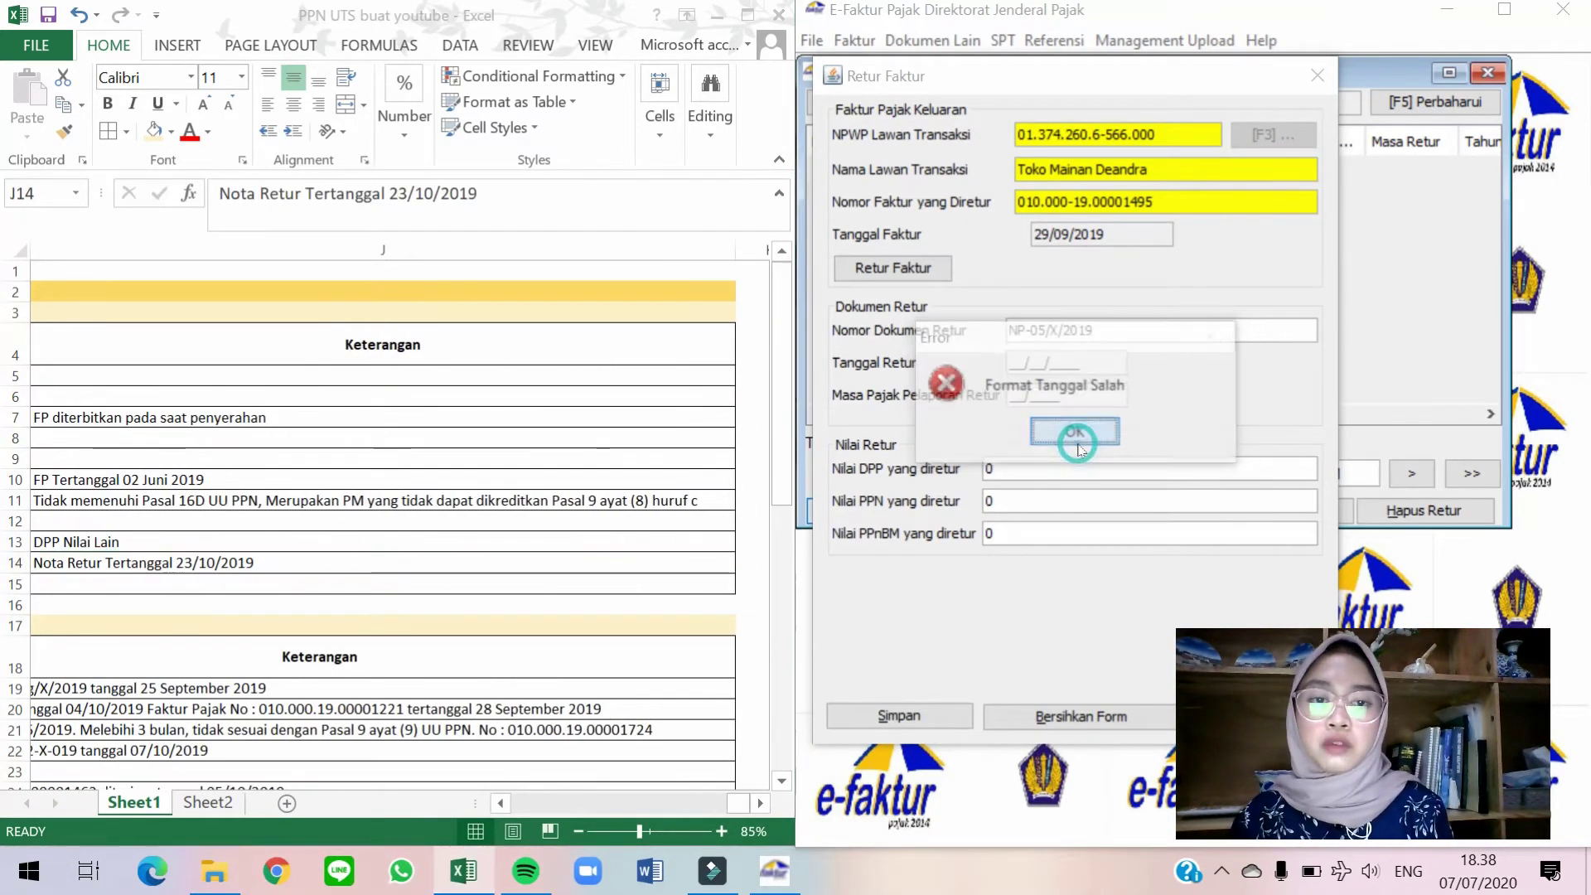
left_click(1074, 431)
left_click(1008, 363)
type("23102019")
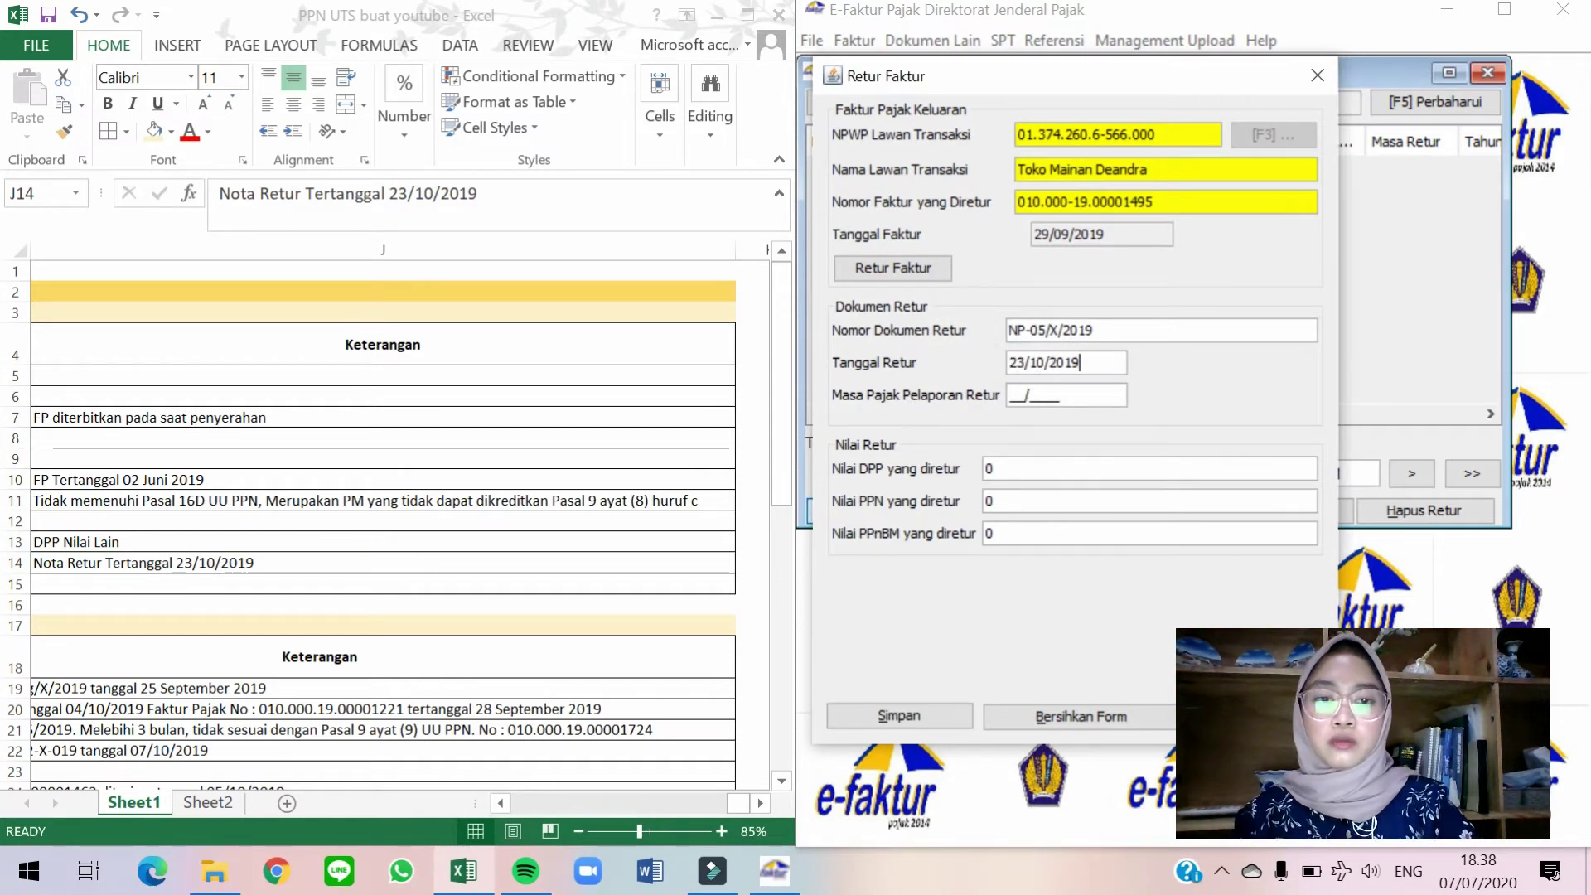
key("Tab")
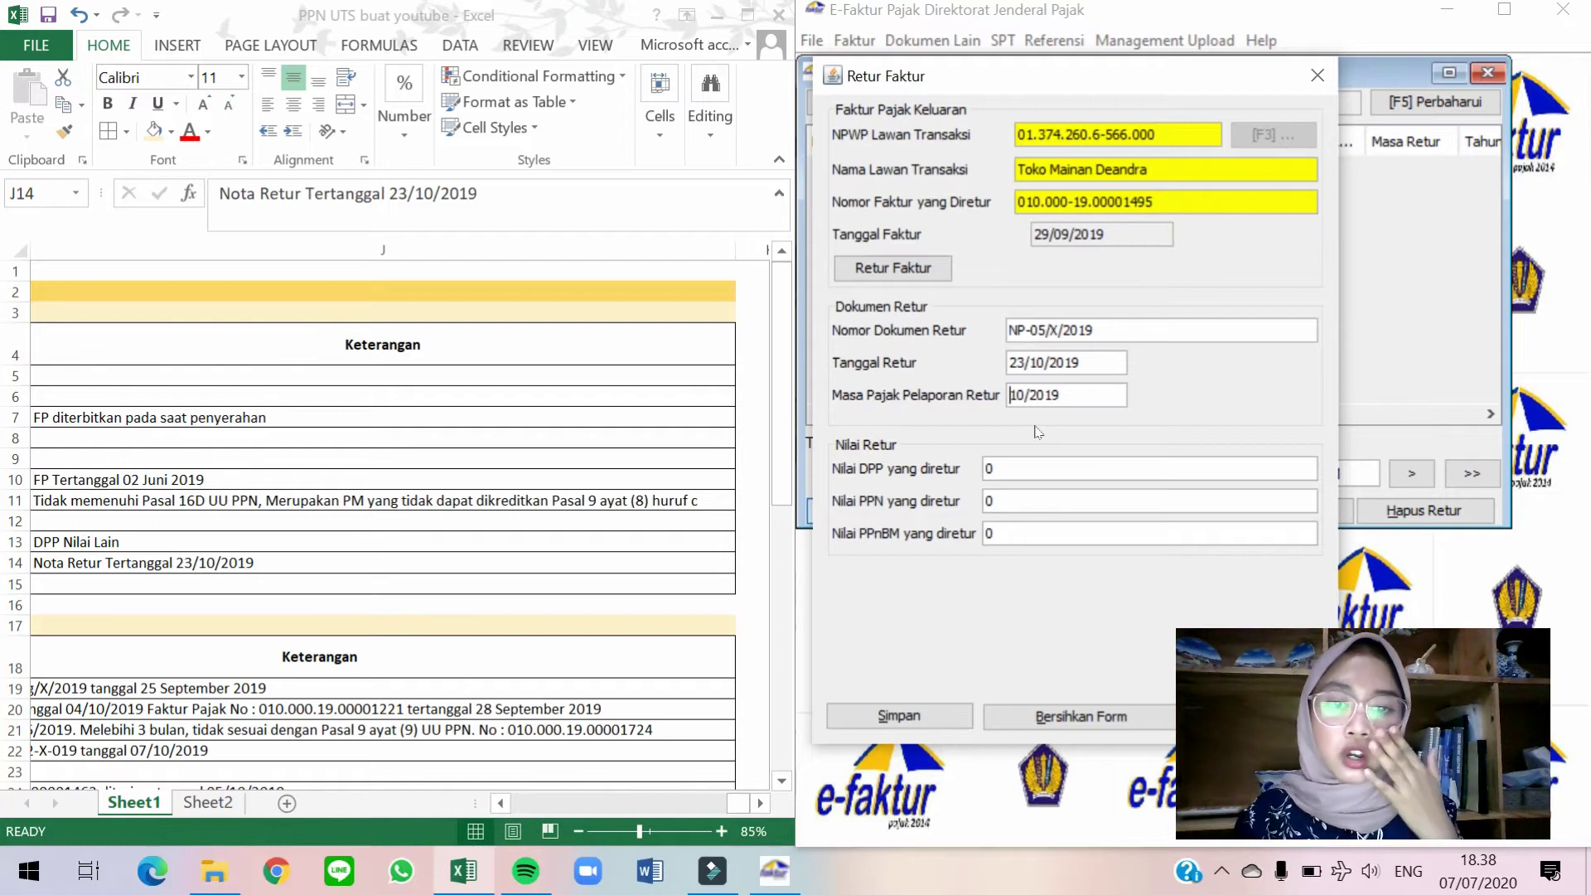
Enter the returned DPP of 2.400.000 from cell E14 so PPN 240.000 is calculated.
left_click(621, 581)
key("Left")
key("Left")
key("Left")
key("Left")
key("Left")
key("Left")
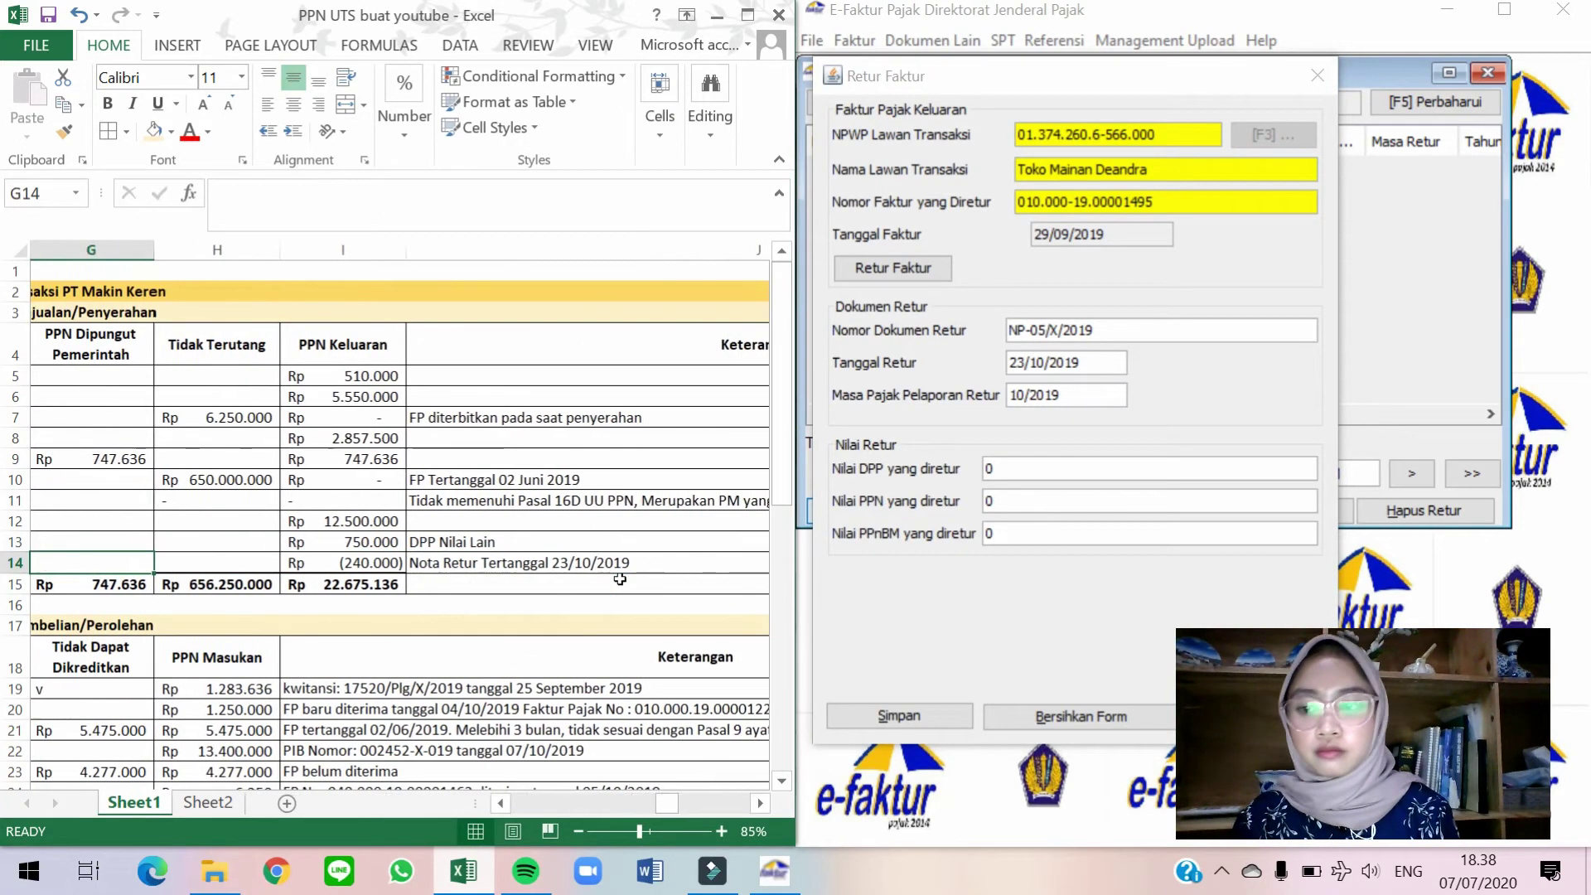
key("Left")
key("Right")
key("Right")
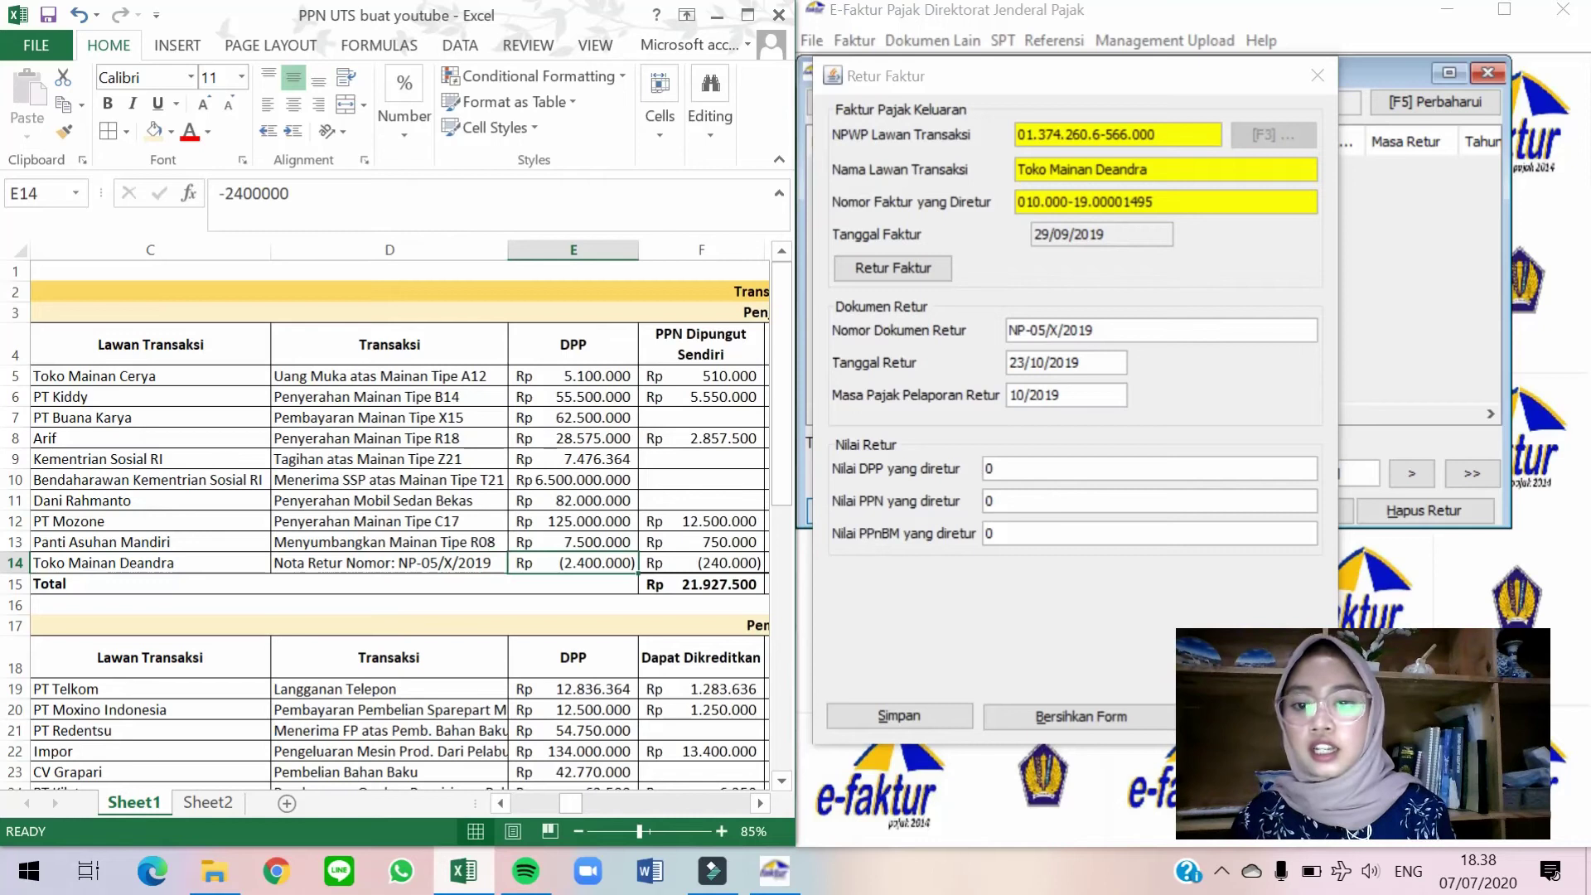
left_click(998, 468)
type("2.400.")
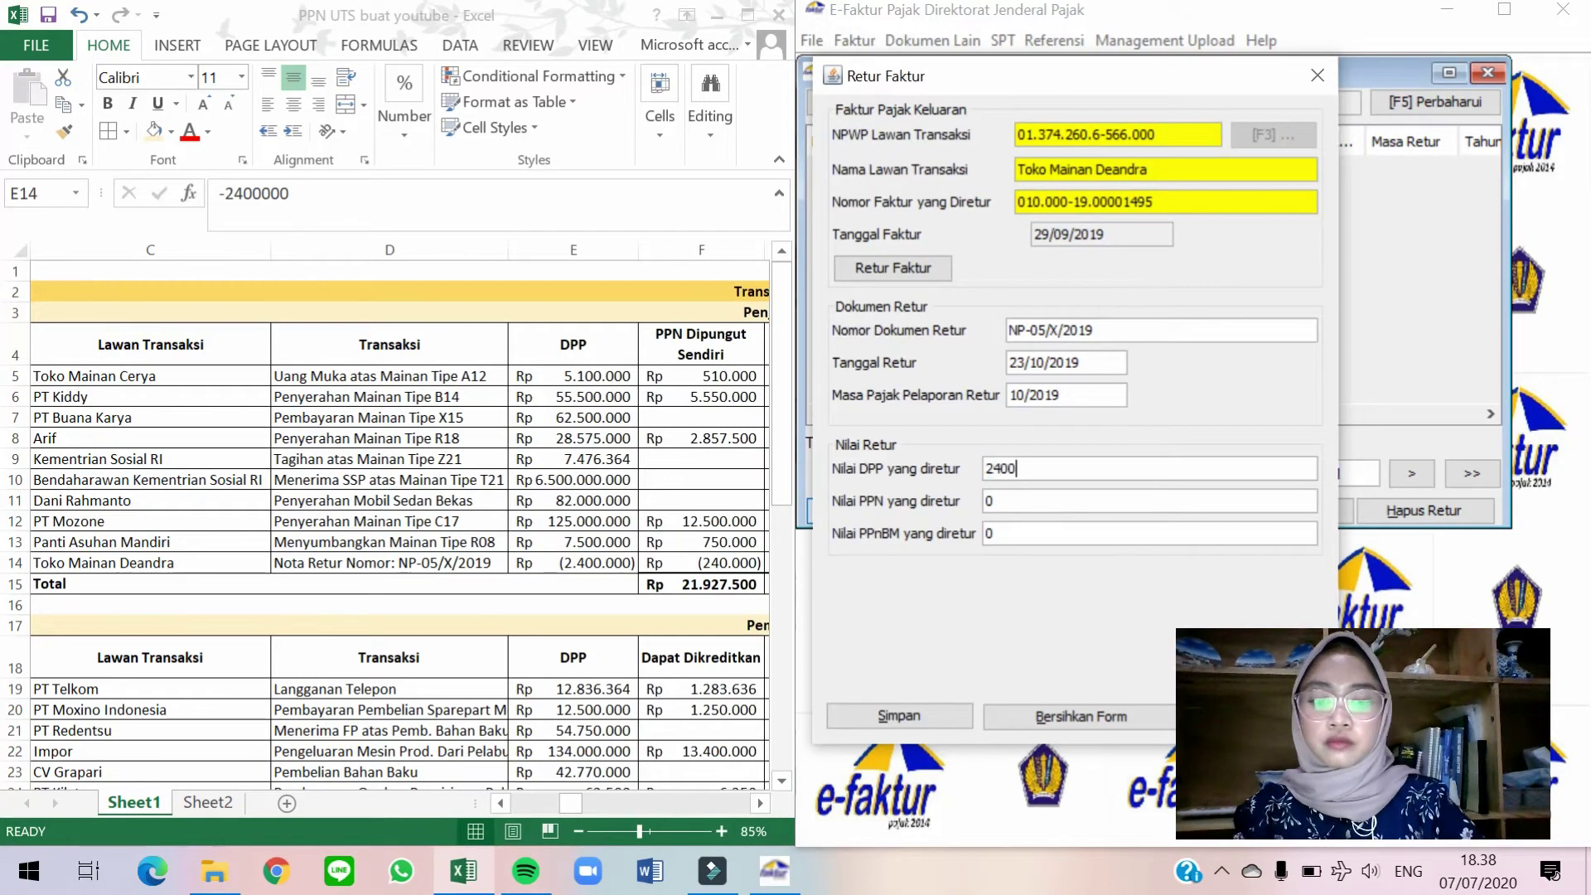
type("000")
key("Tab")
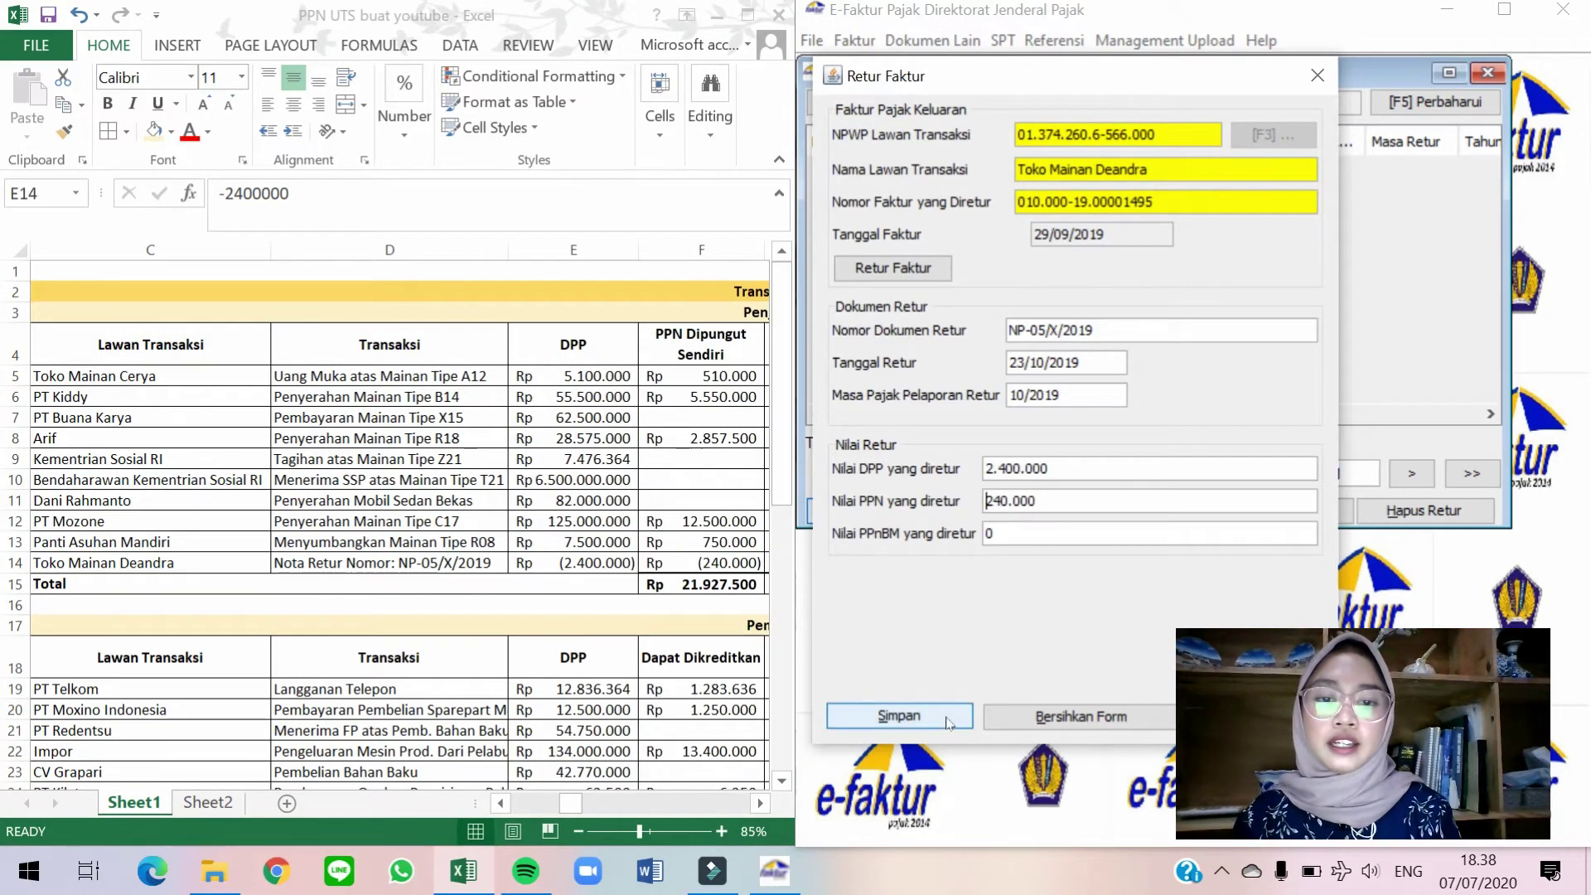
Save the return note, decline another one, and close the returns list.
left_click(949, 720)
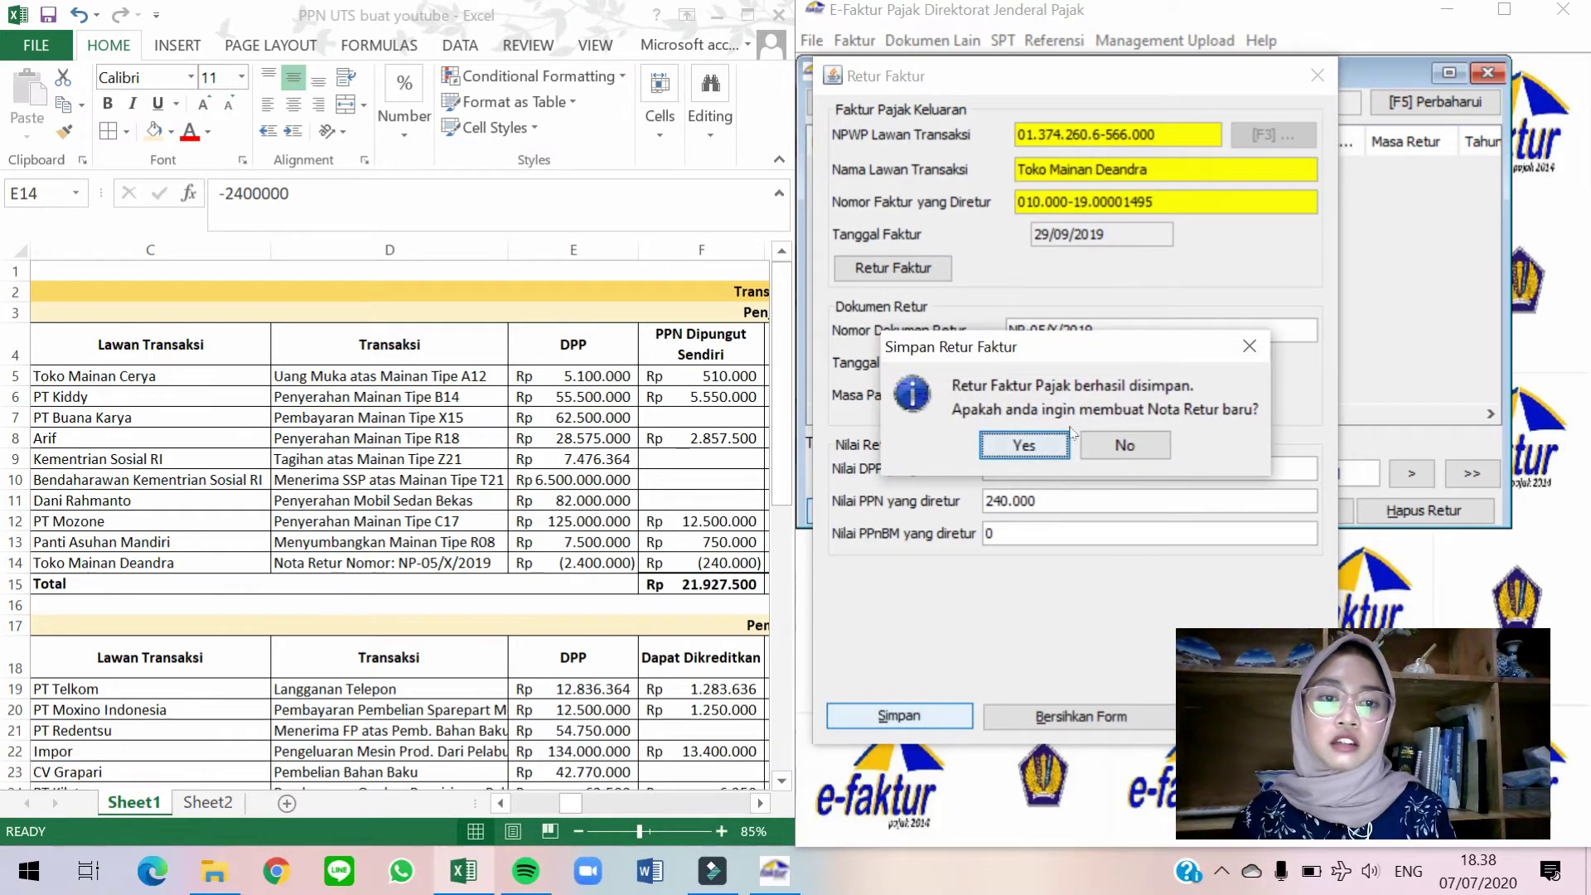
left_click(1102, 448)
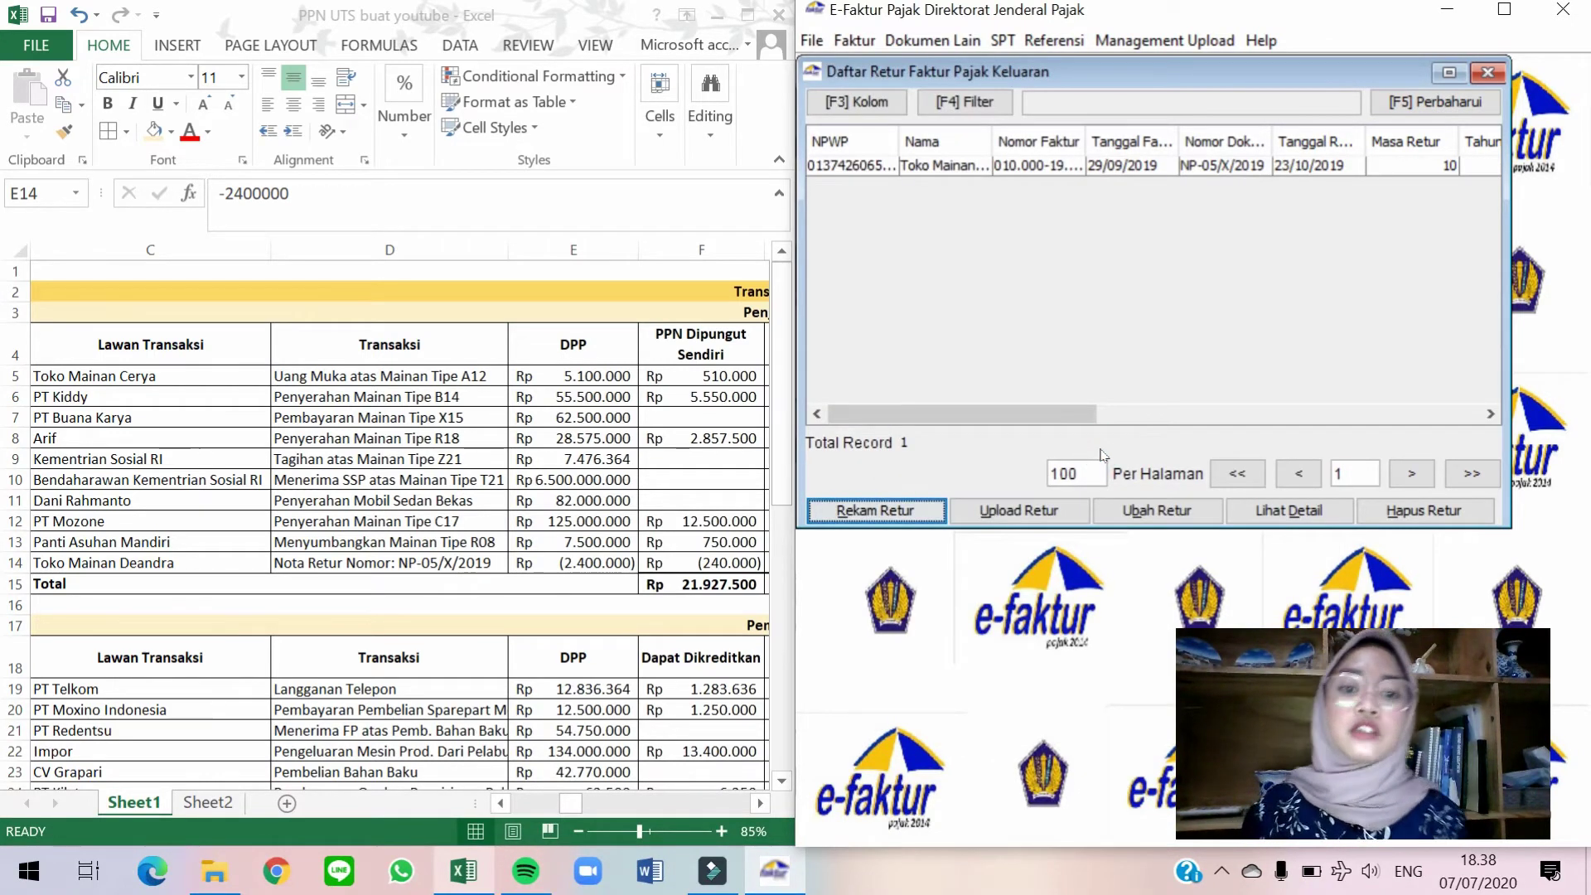
left_click(1497, 76)
key("alt+Tab")
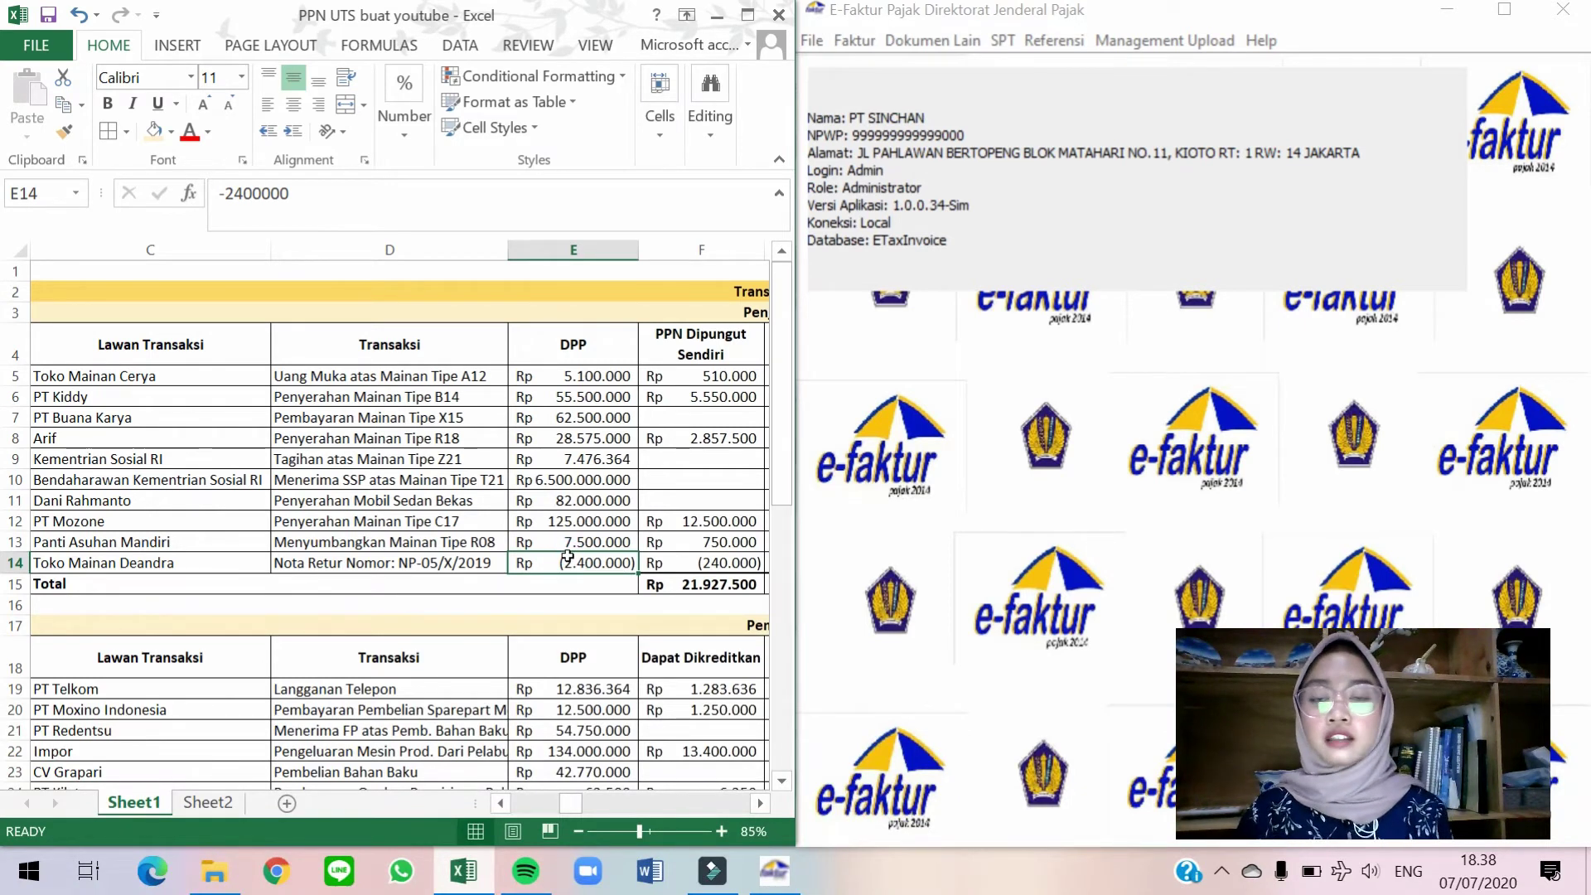
Read across the PT Telkom purchase in row 19, then open e-Faktur's Dokumen Lain menu.
left_click(566, 557)
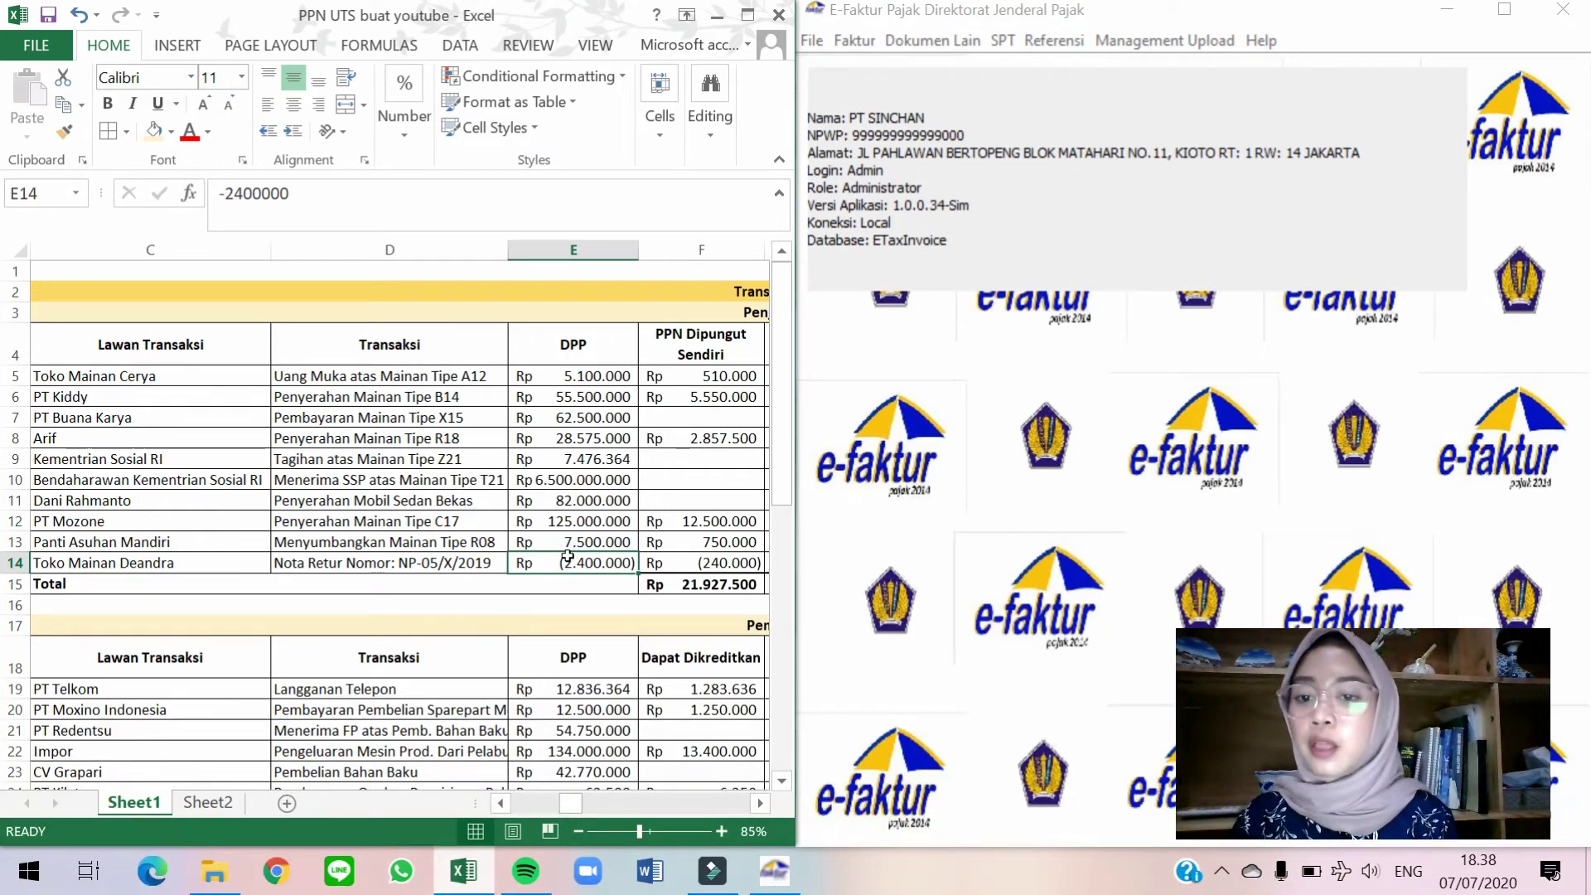
scroll(566, 556, "down", 2)
scroll(567, 555, "down", 2)
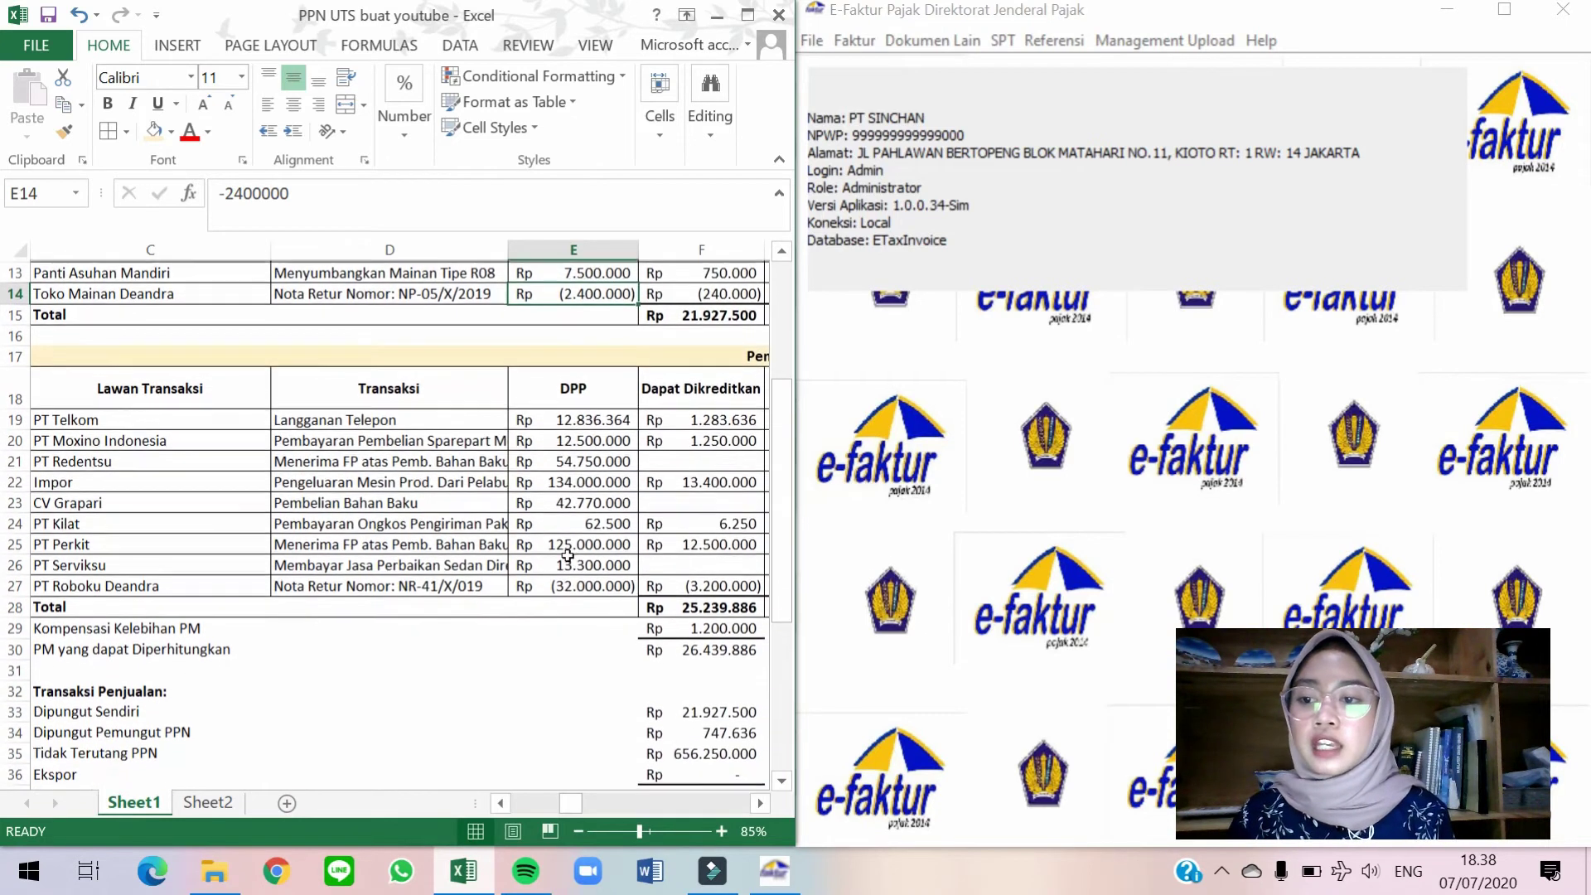
left_click(207, 417)
key("Right")
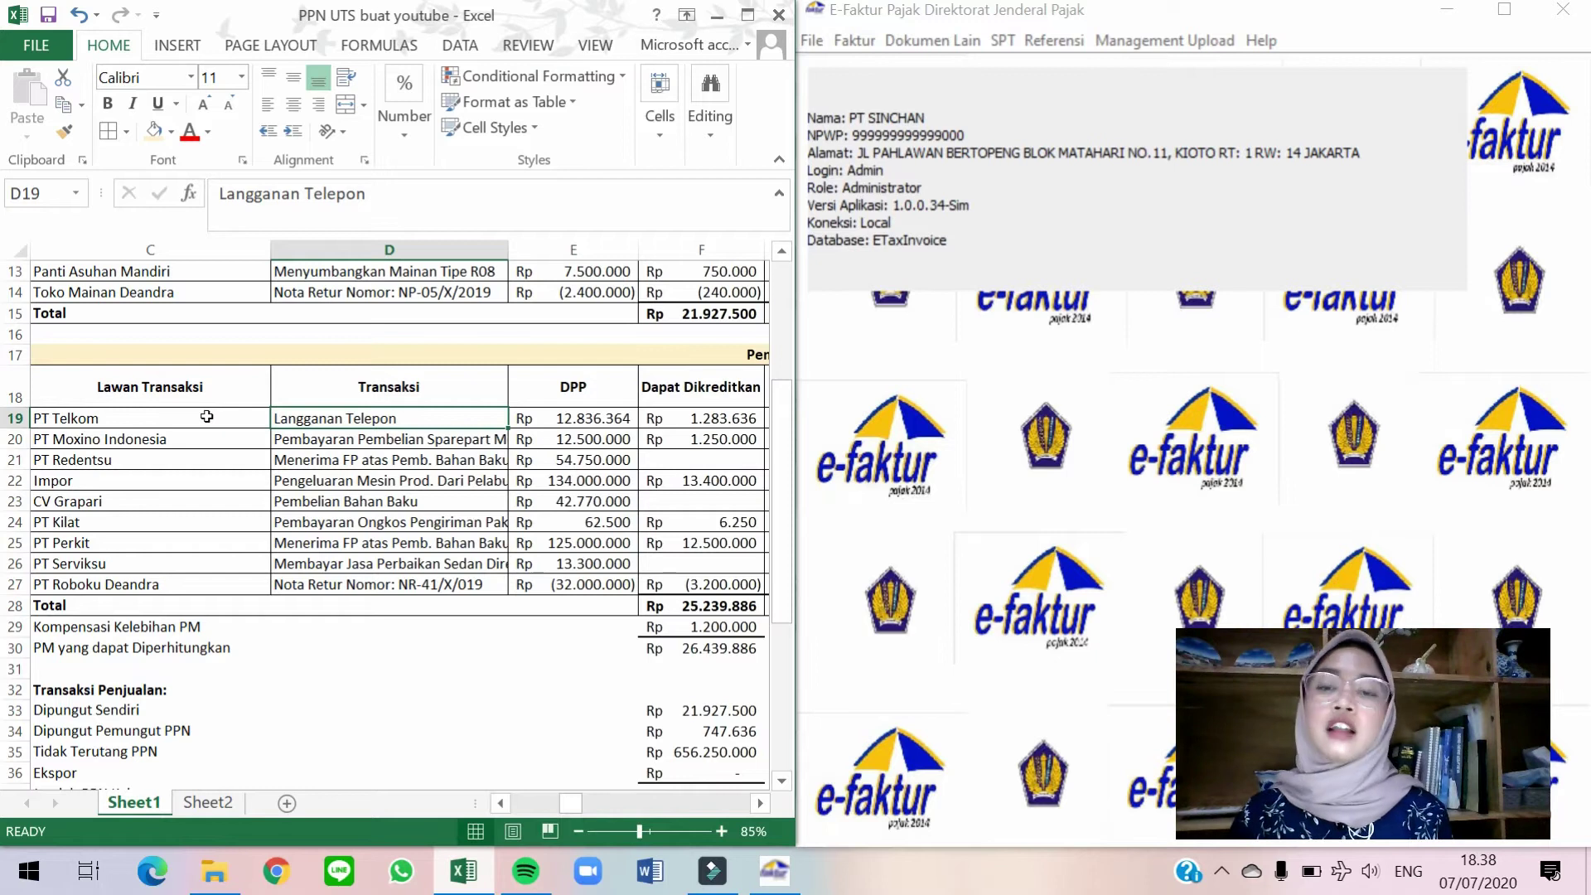
key("Right")
key("Right")
key("Right")
key("Right")
key("Right")
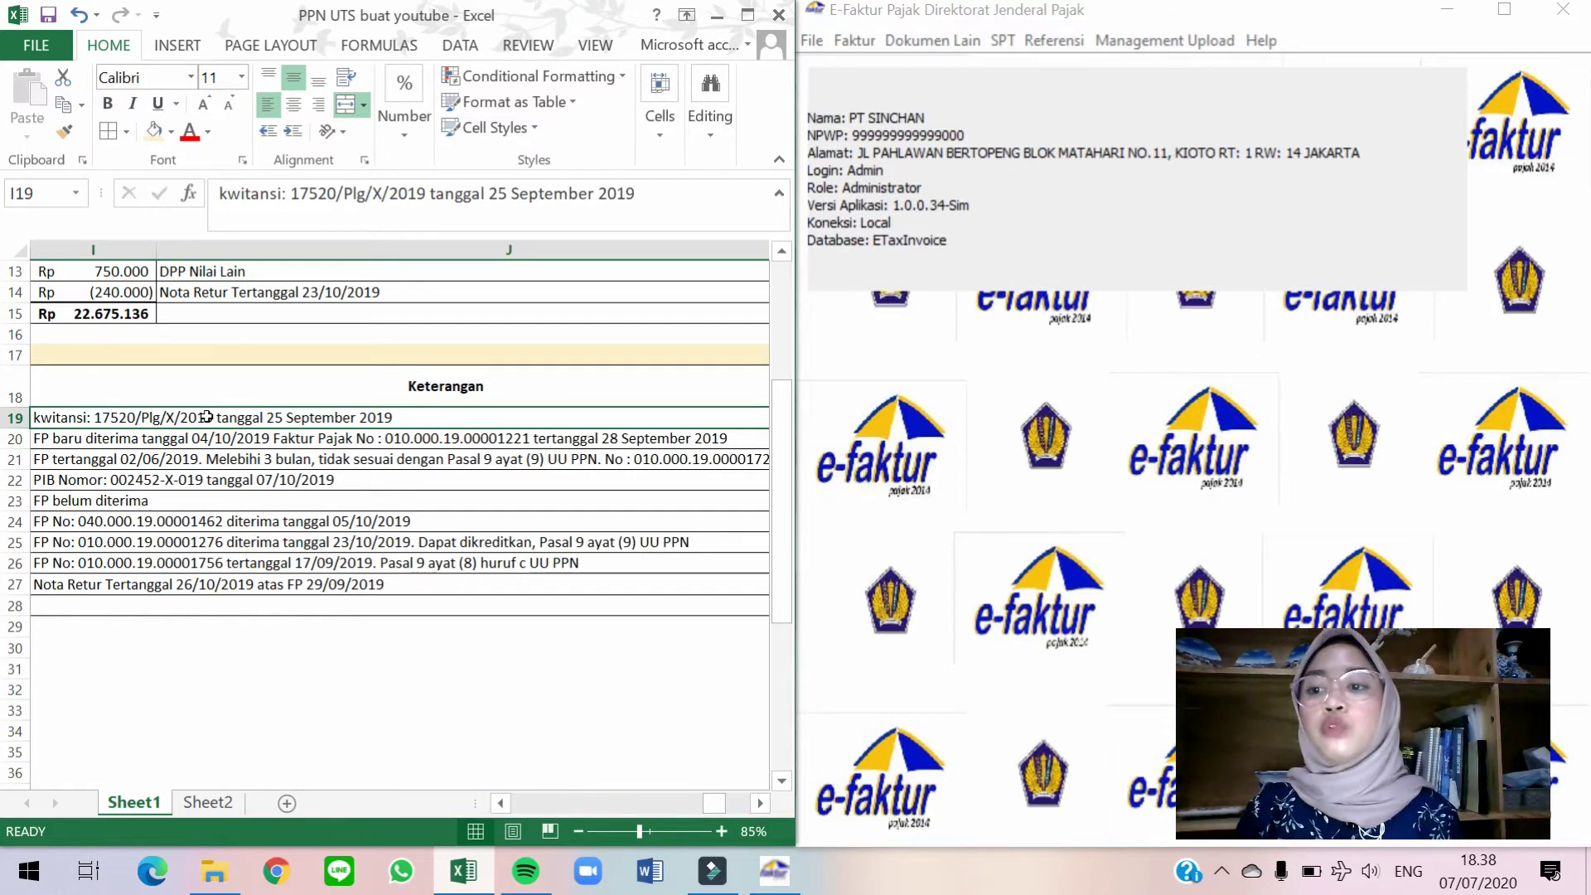
key("Left")
key("Left")
key("Left")
key("Left")
key("Left")
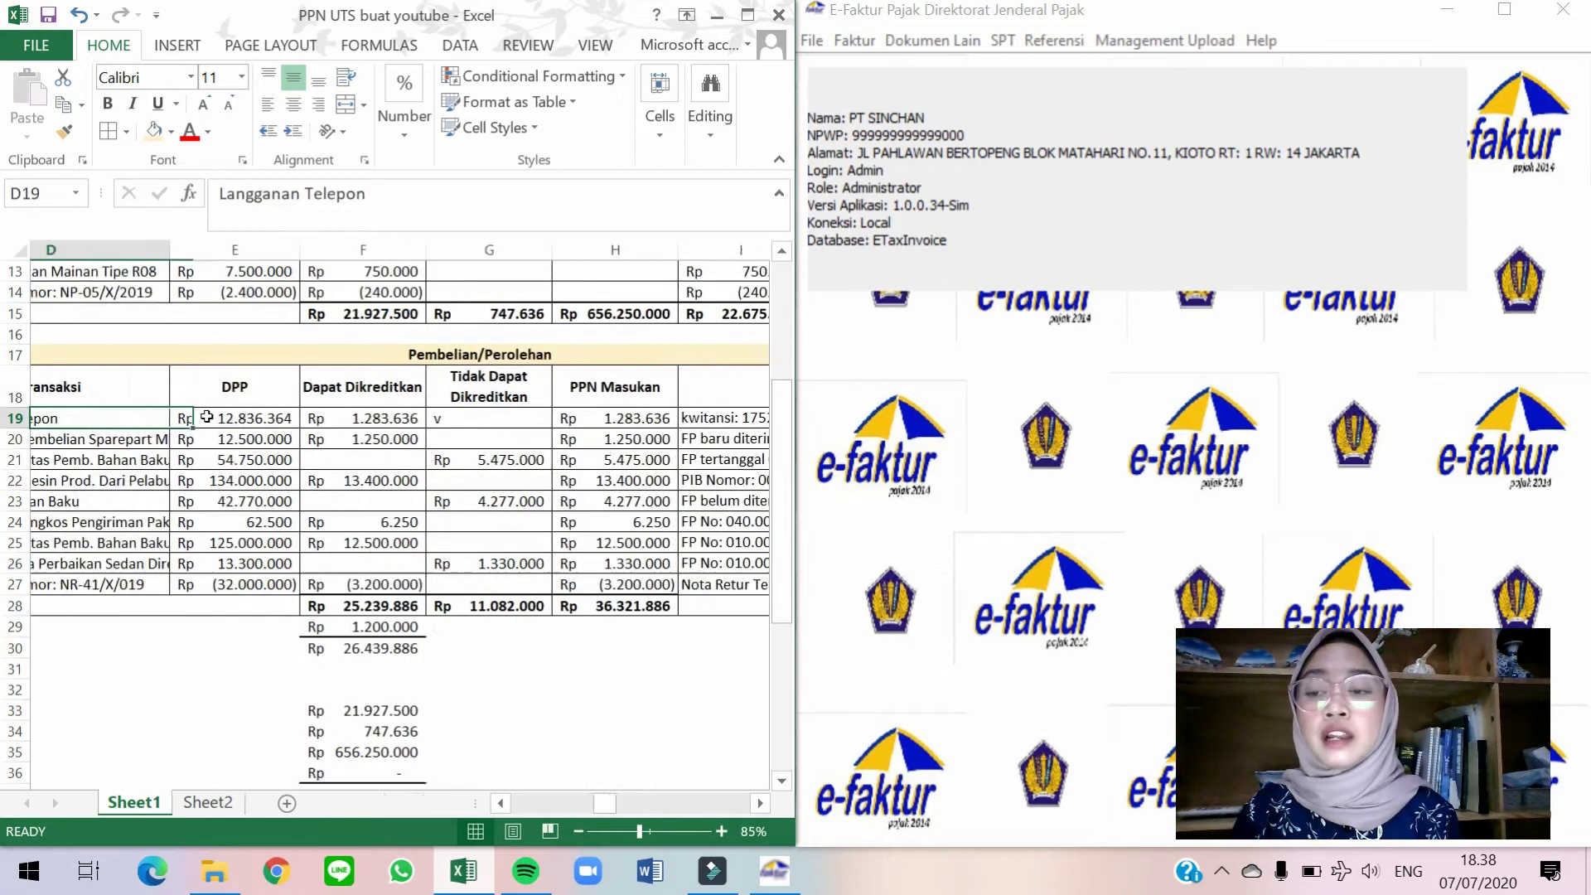
key("Left")
key("Left")
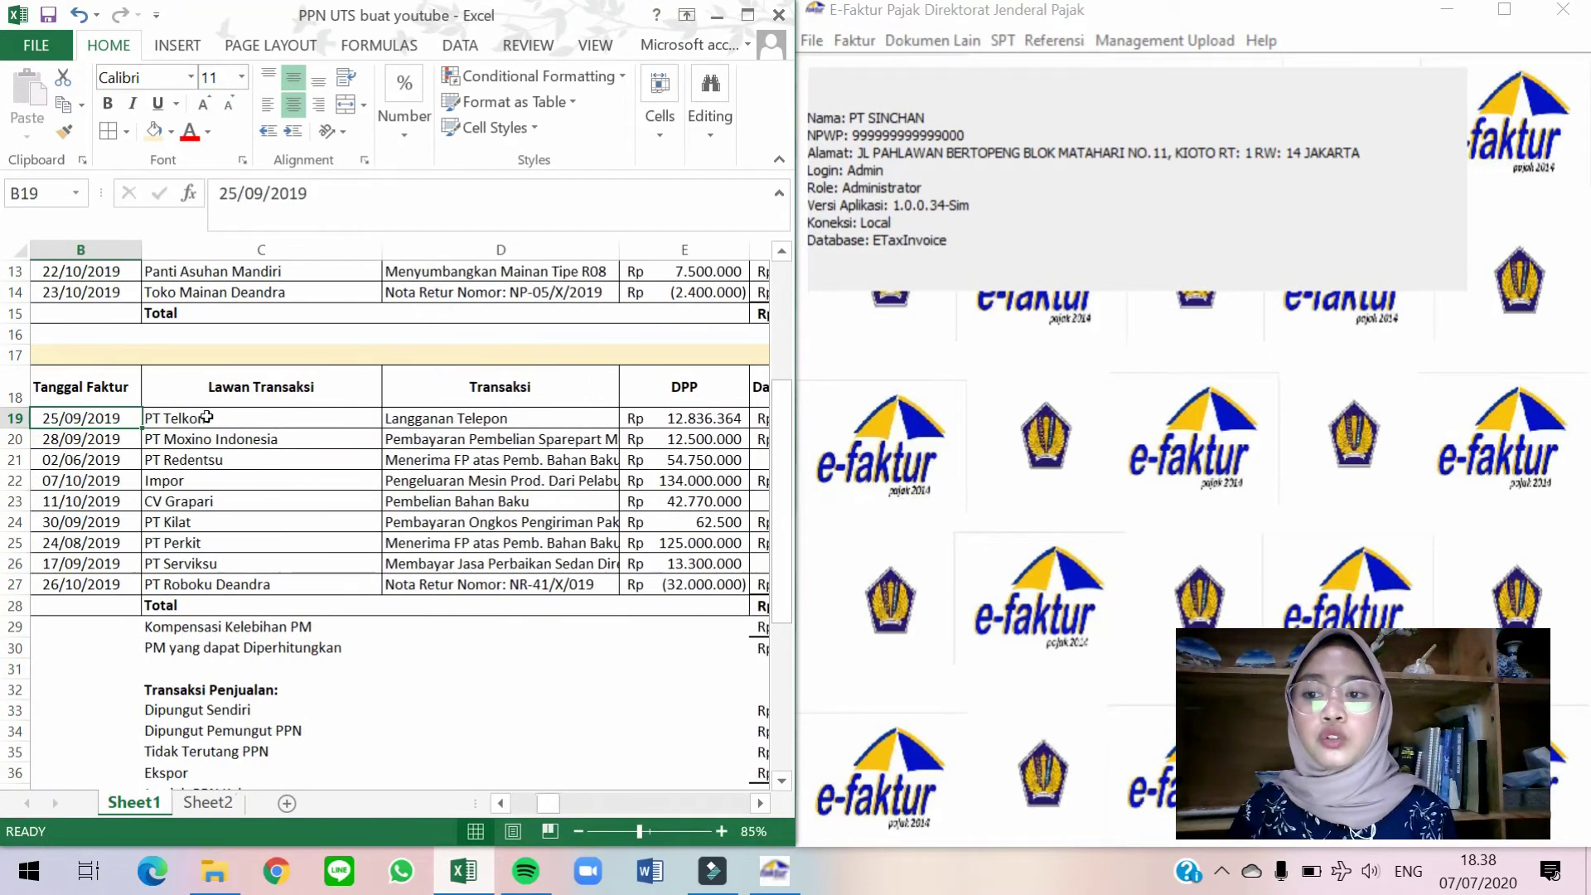
key("Right")
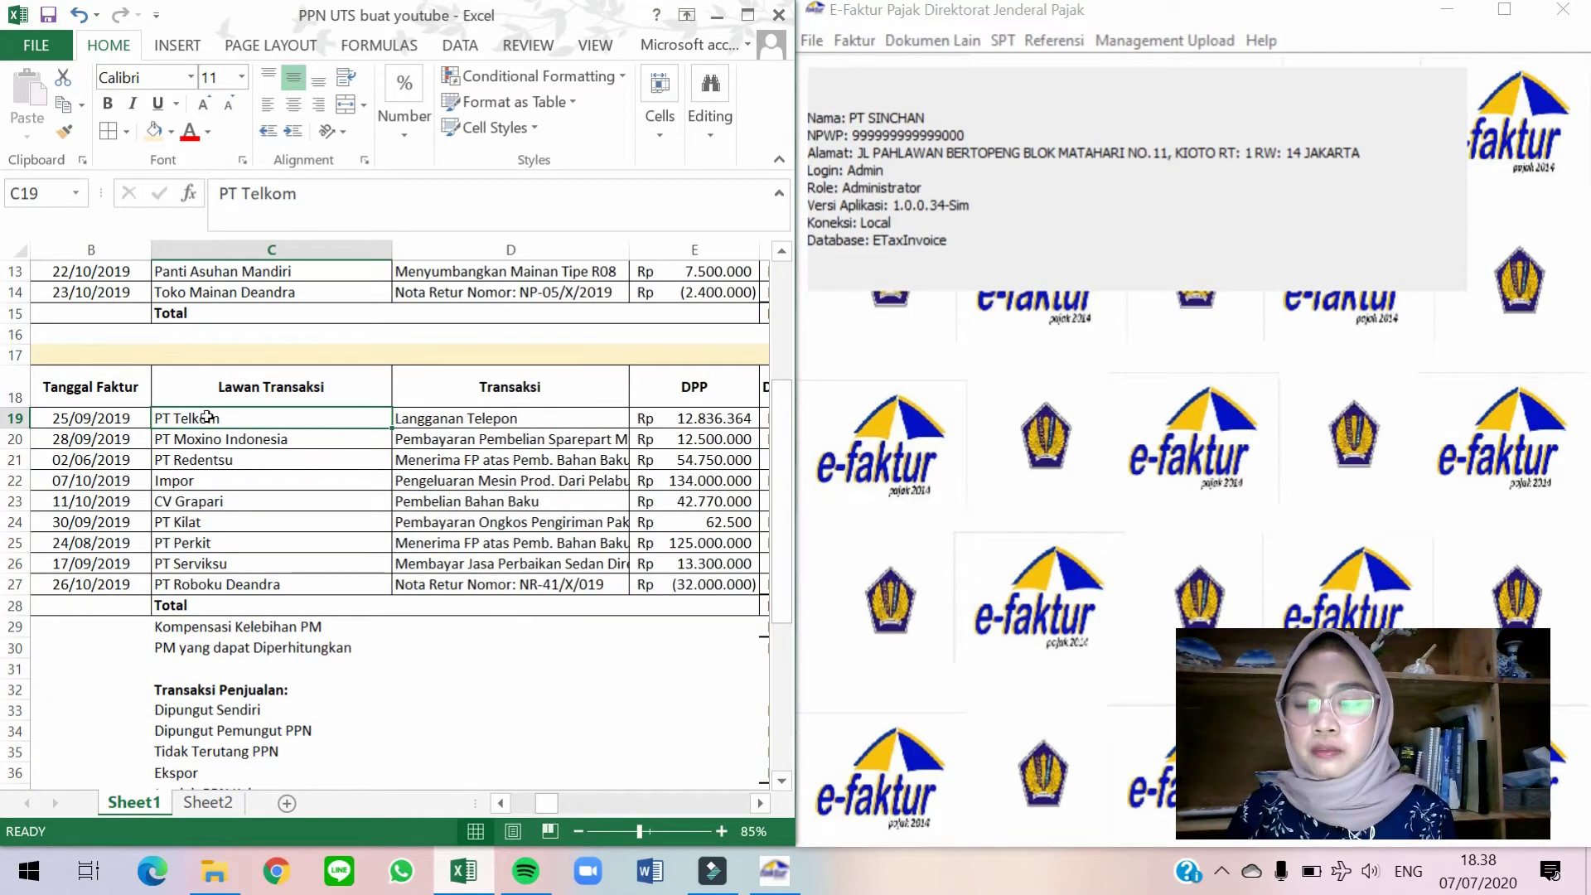
left_click(955, 165)
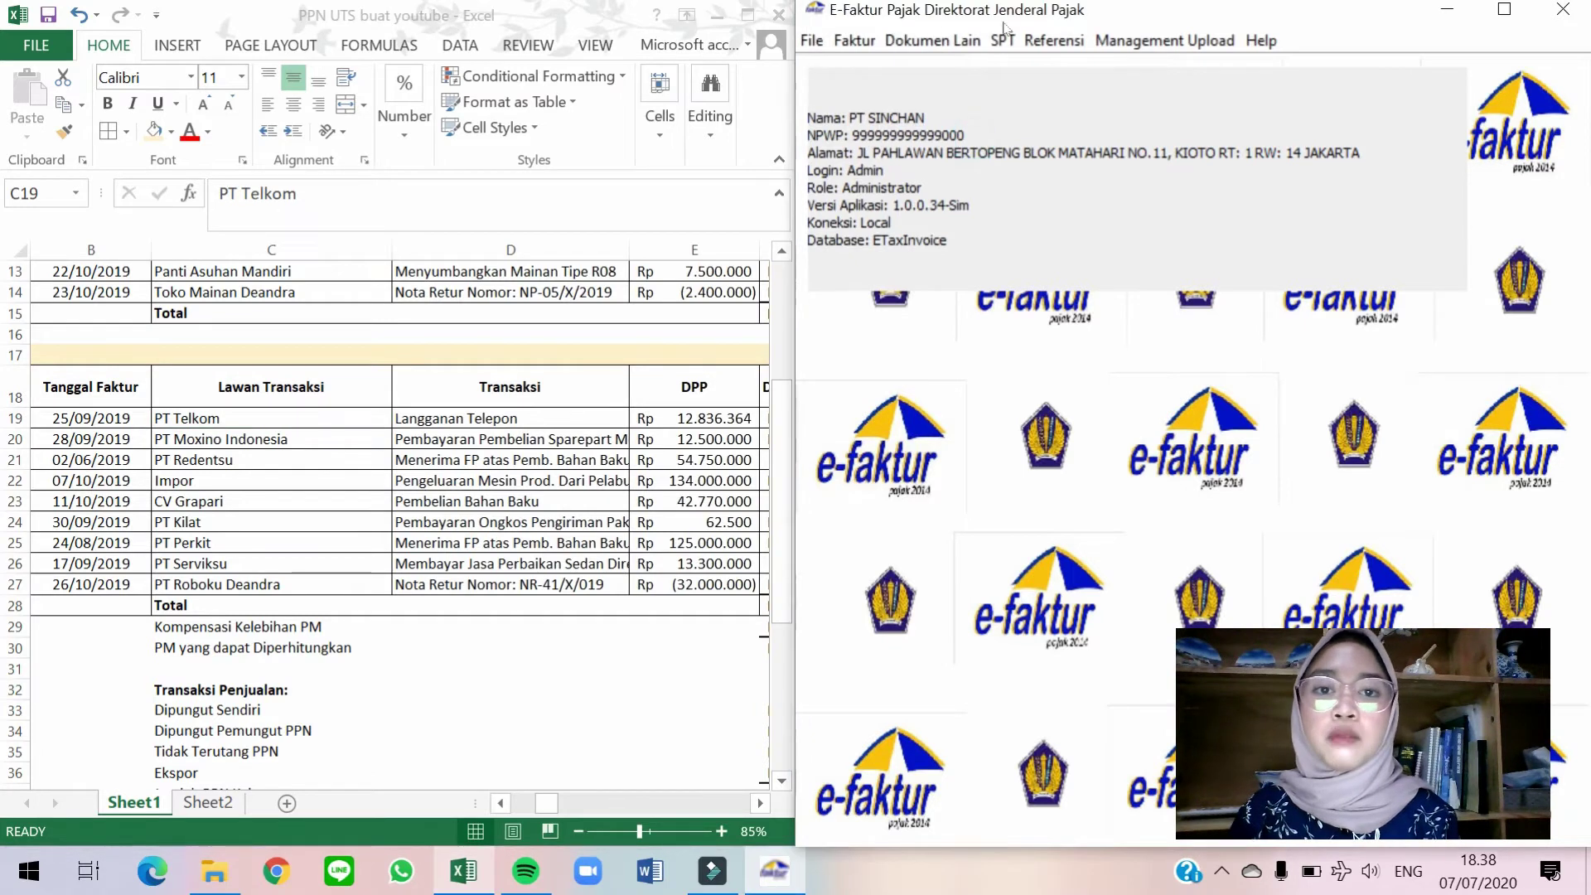
left_click(976, 43)
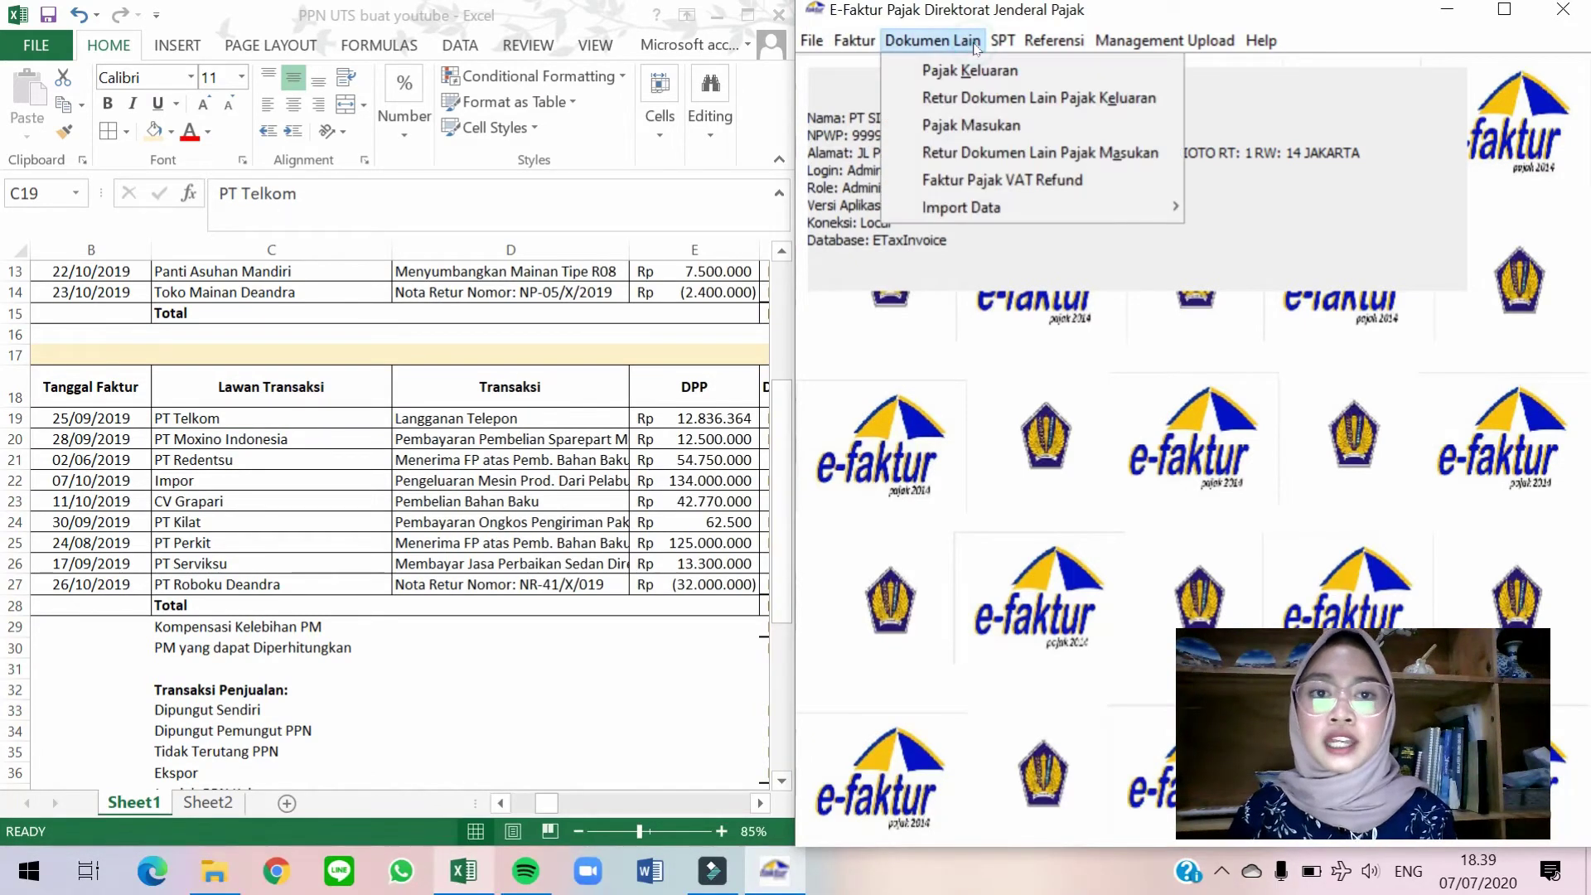
Start a new Pajak Masukan other document with transaction type 2 - Perolehan BKP/JKP Dari Dalam Negeri.
left_click(997, 140)
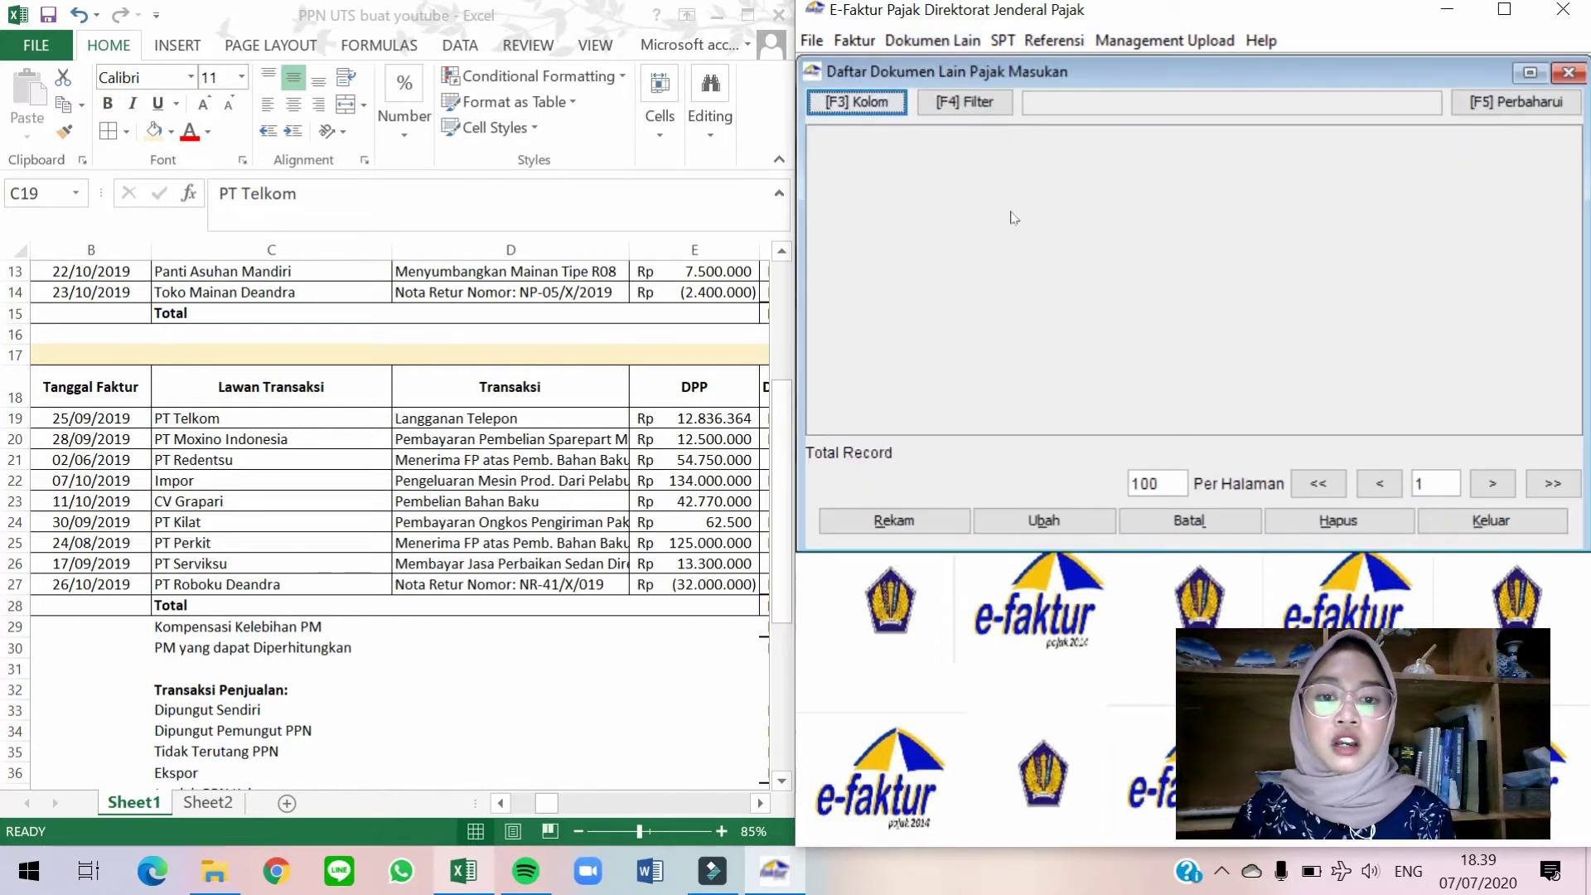
left_click(864, 527)
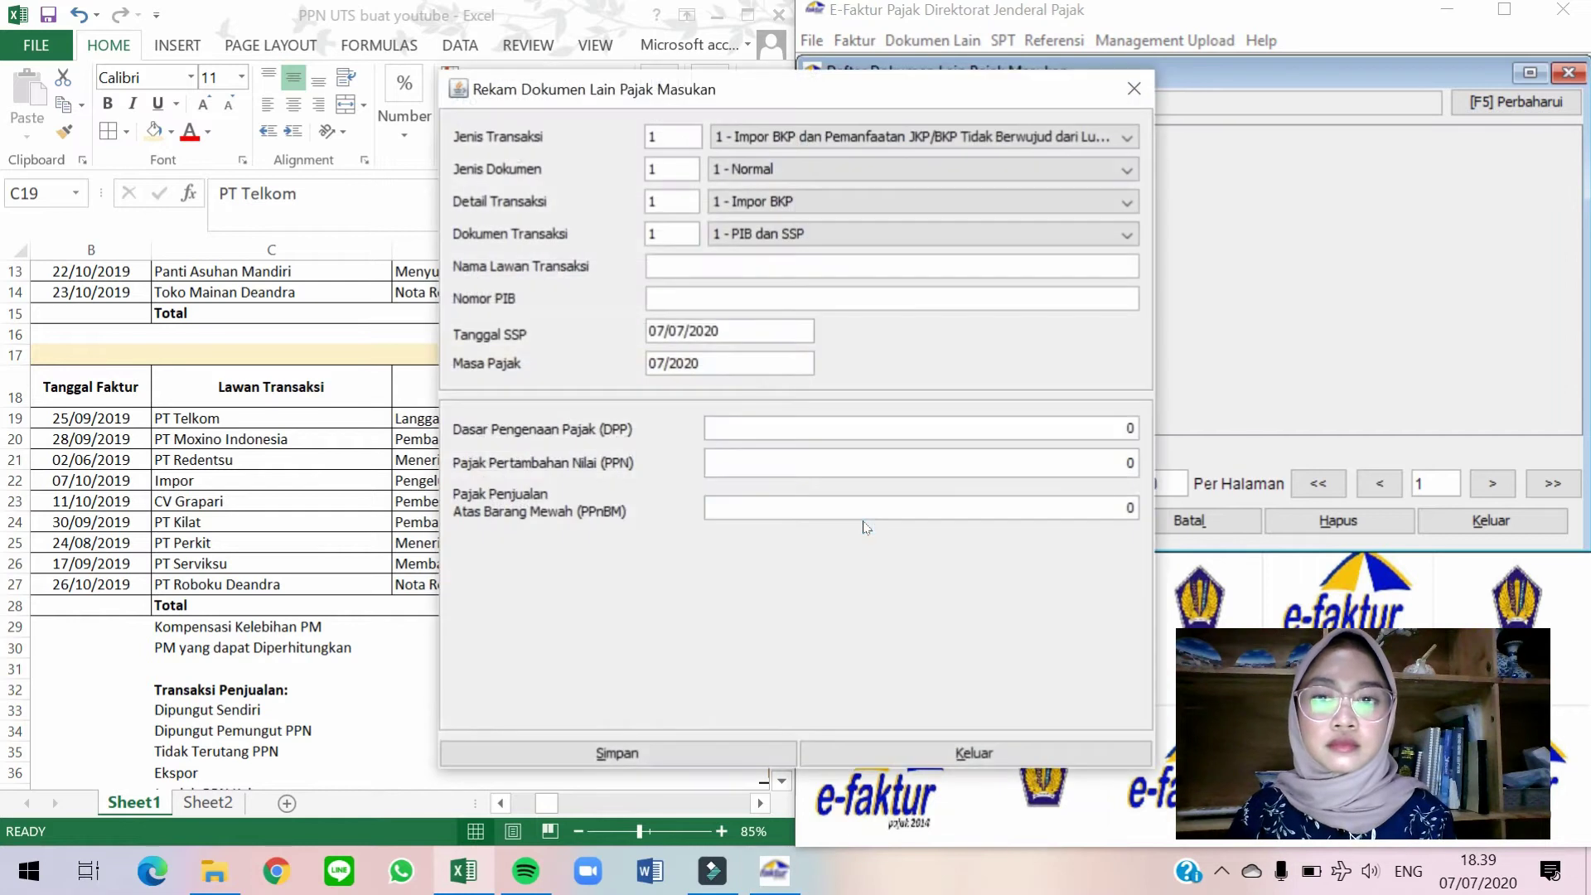
left_click_drag(849, 100, 1230, 72)
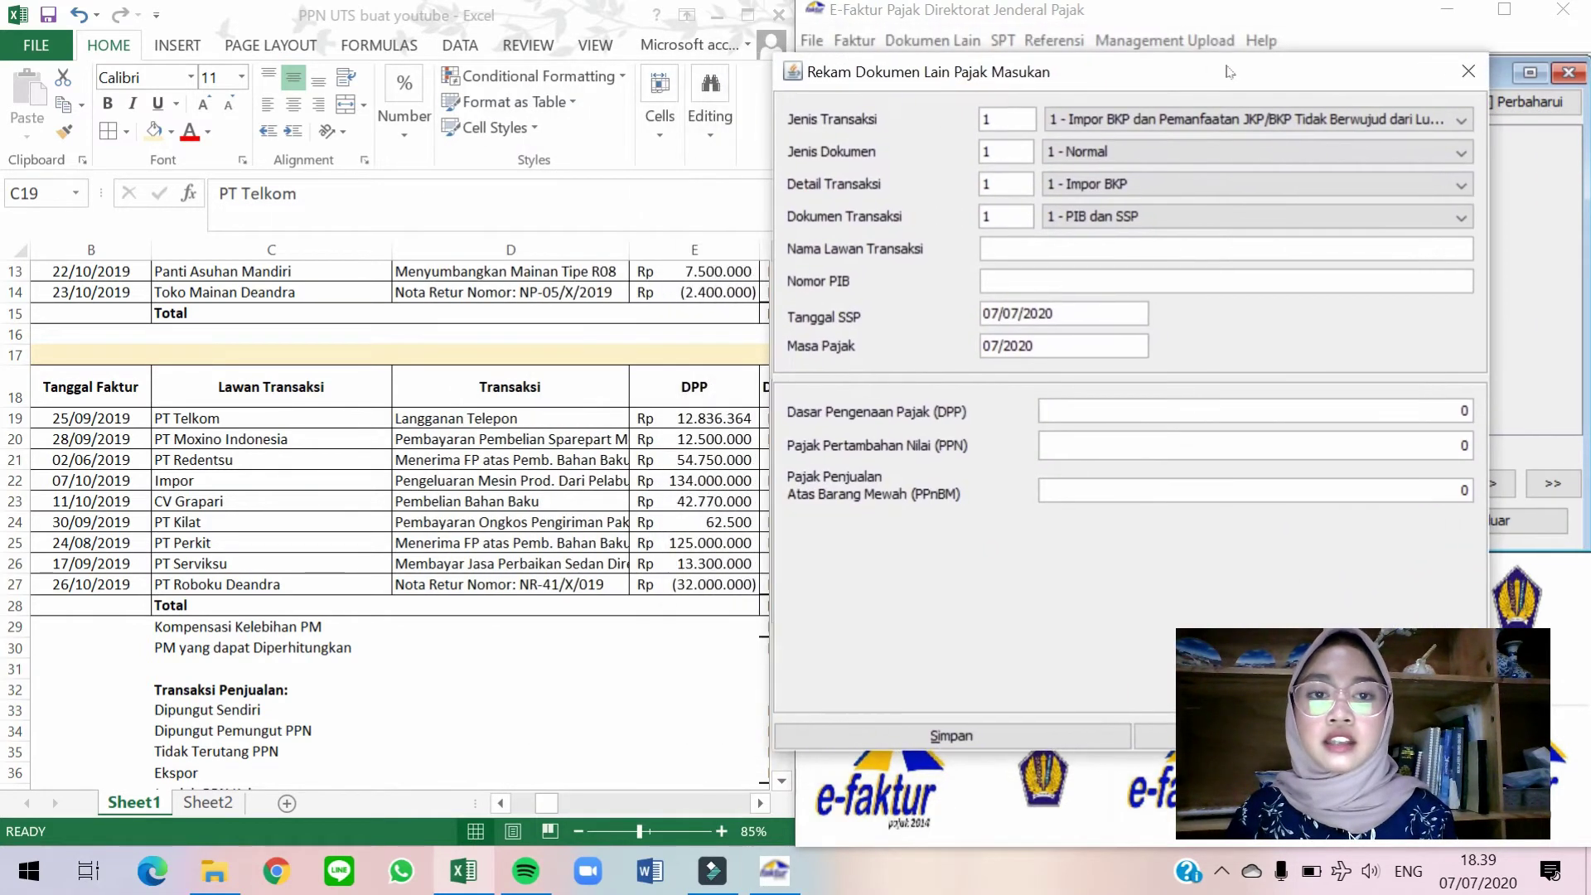
left_click(1236, 121)
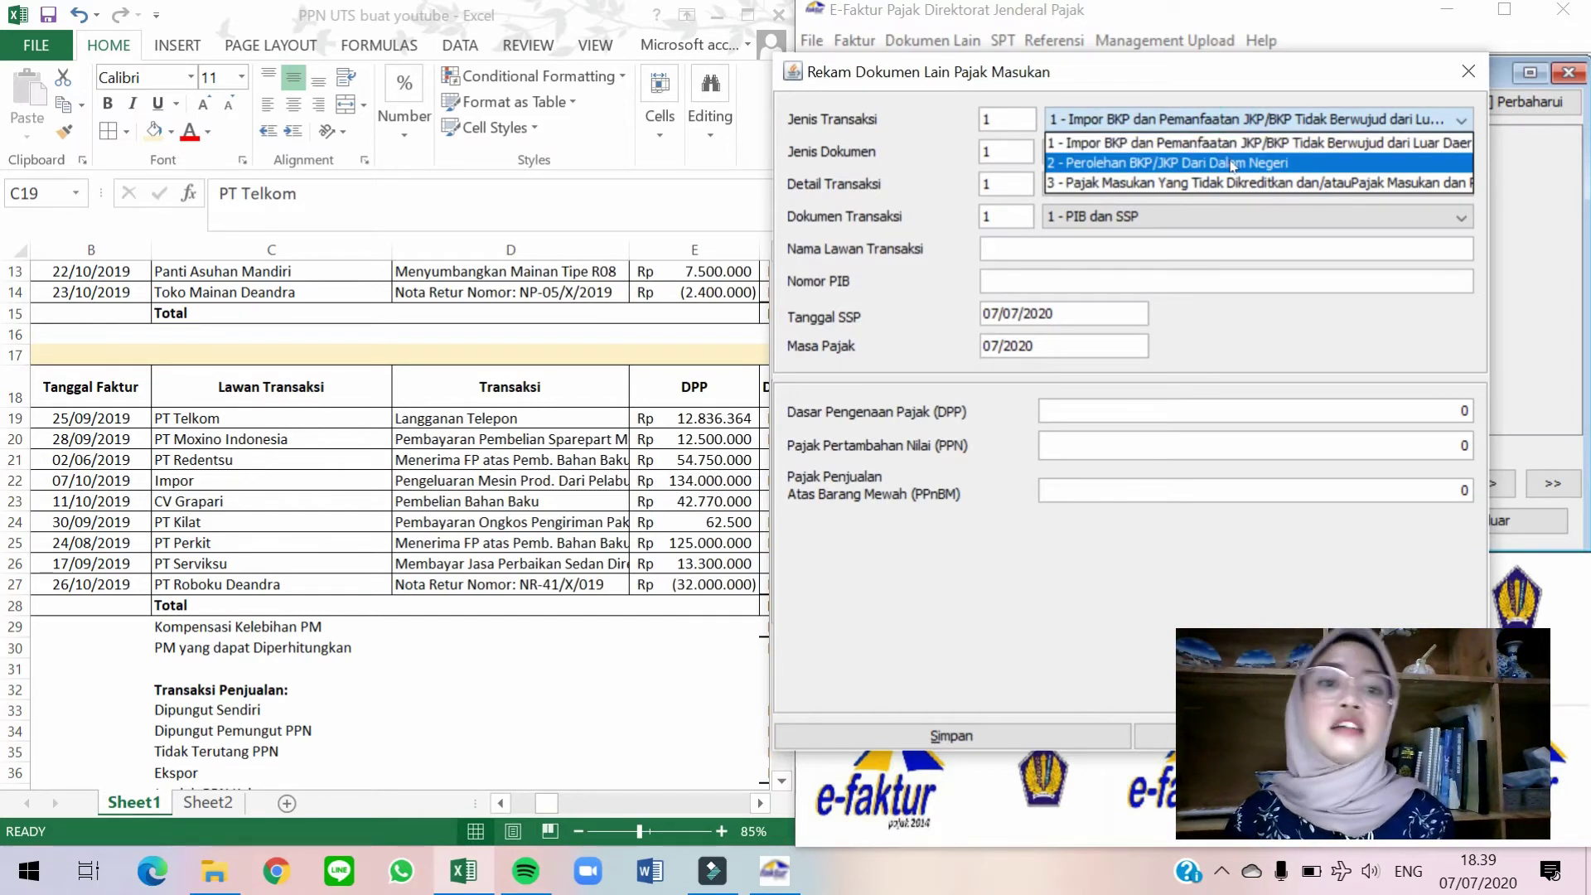
left_click(1234, 165)
Keep Normal document type and document equivalent to a tax invoice, then open the counterpart lookup.
left_click(1084, 152)
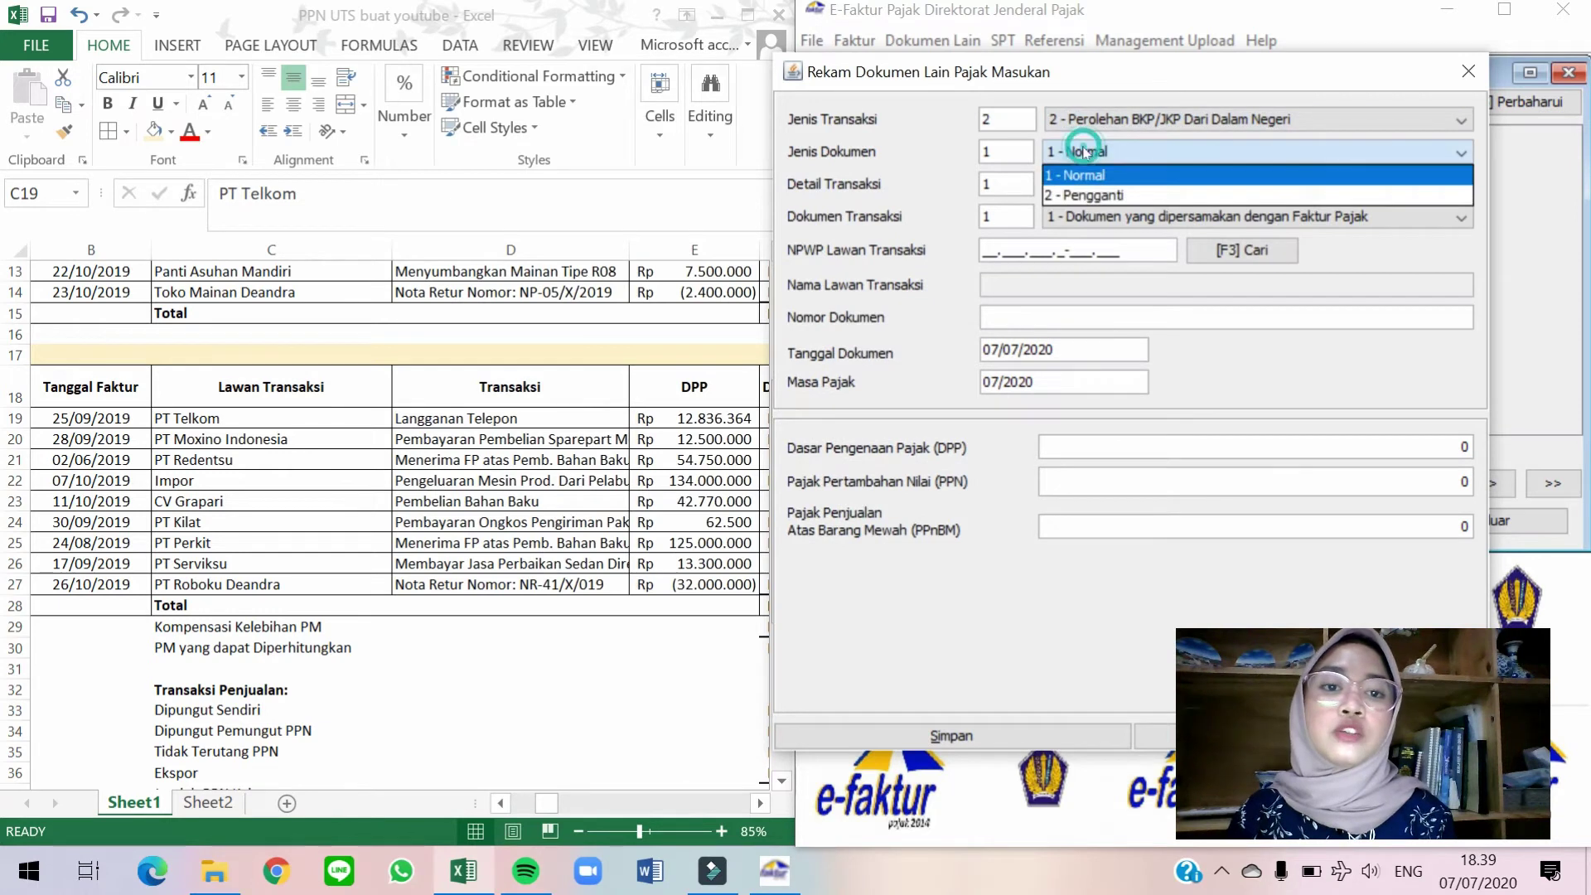
left_click(1092, 169)
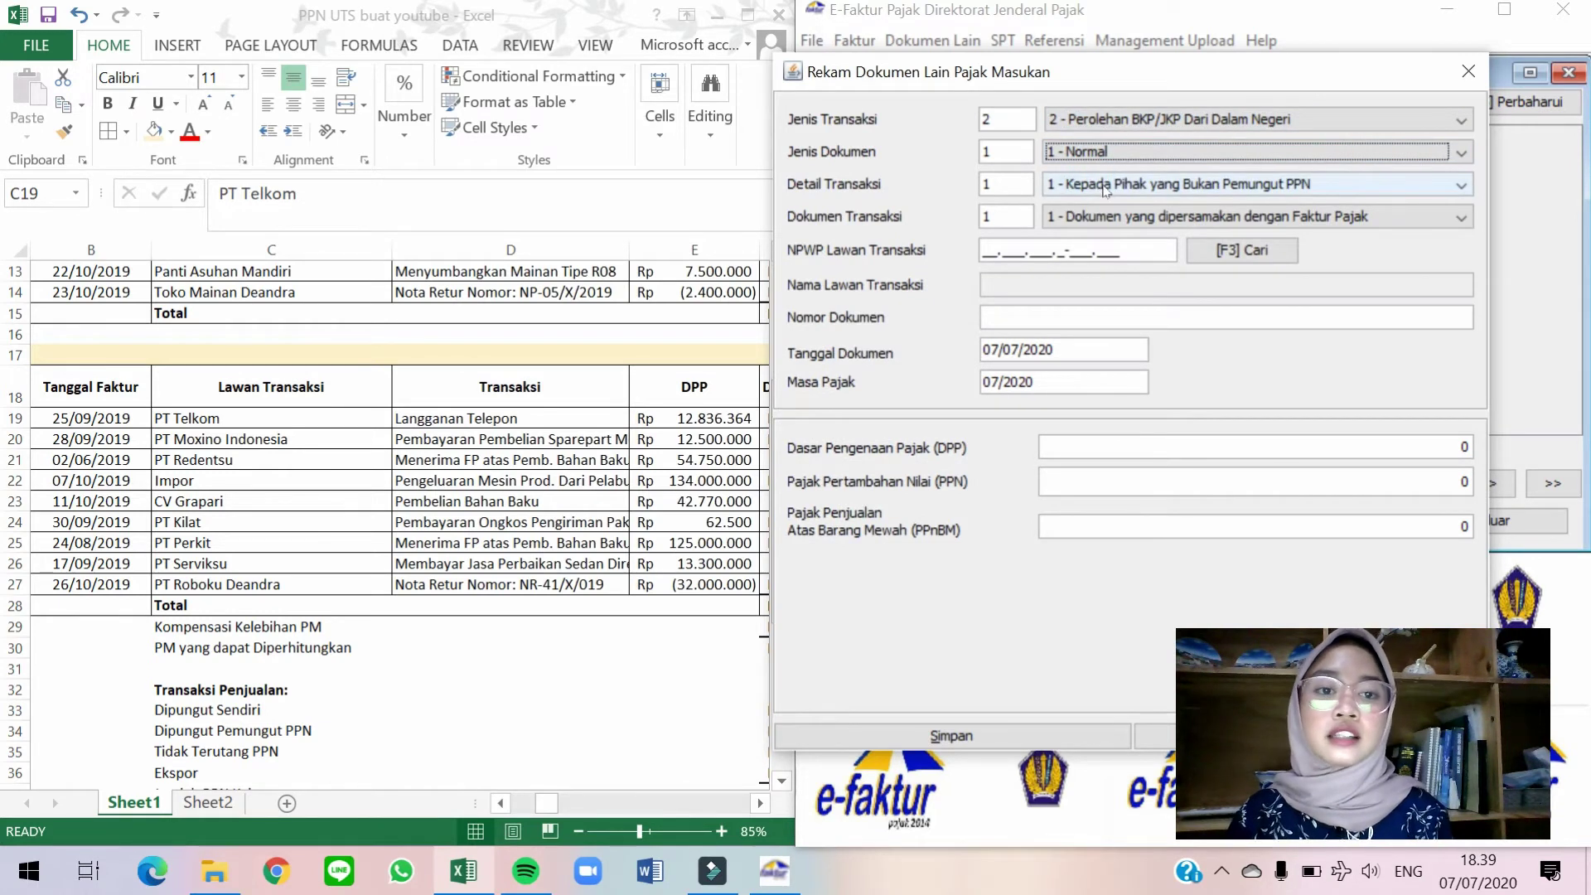
left_click(1106, 185)
left_click(1102, 202)
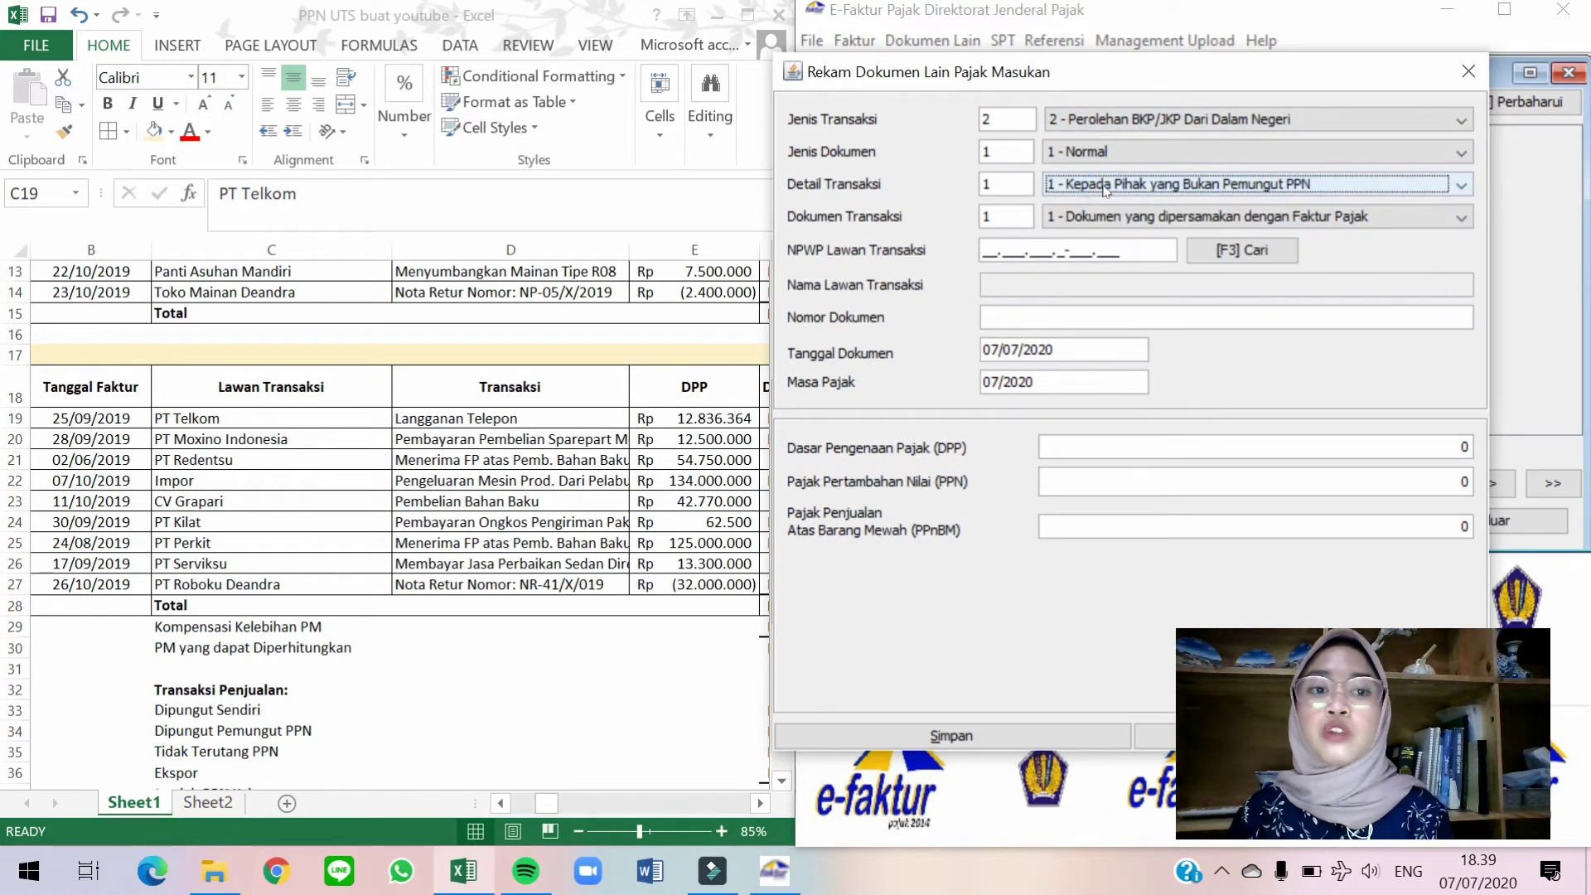
left_click(1144, 218)
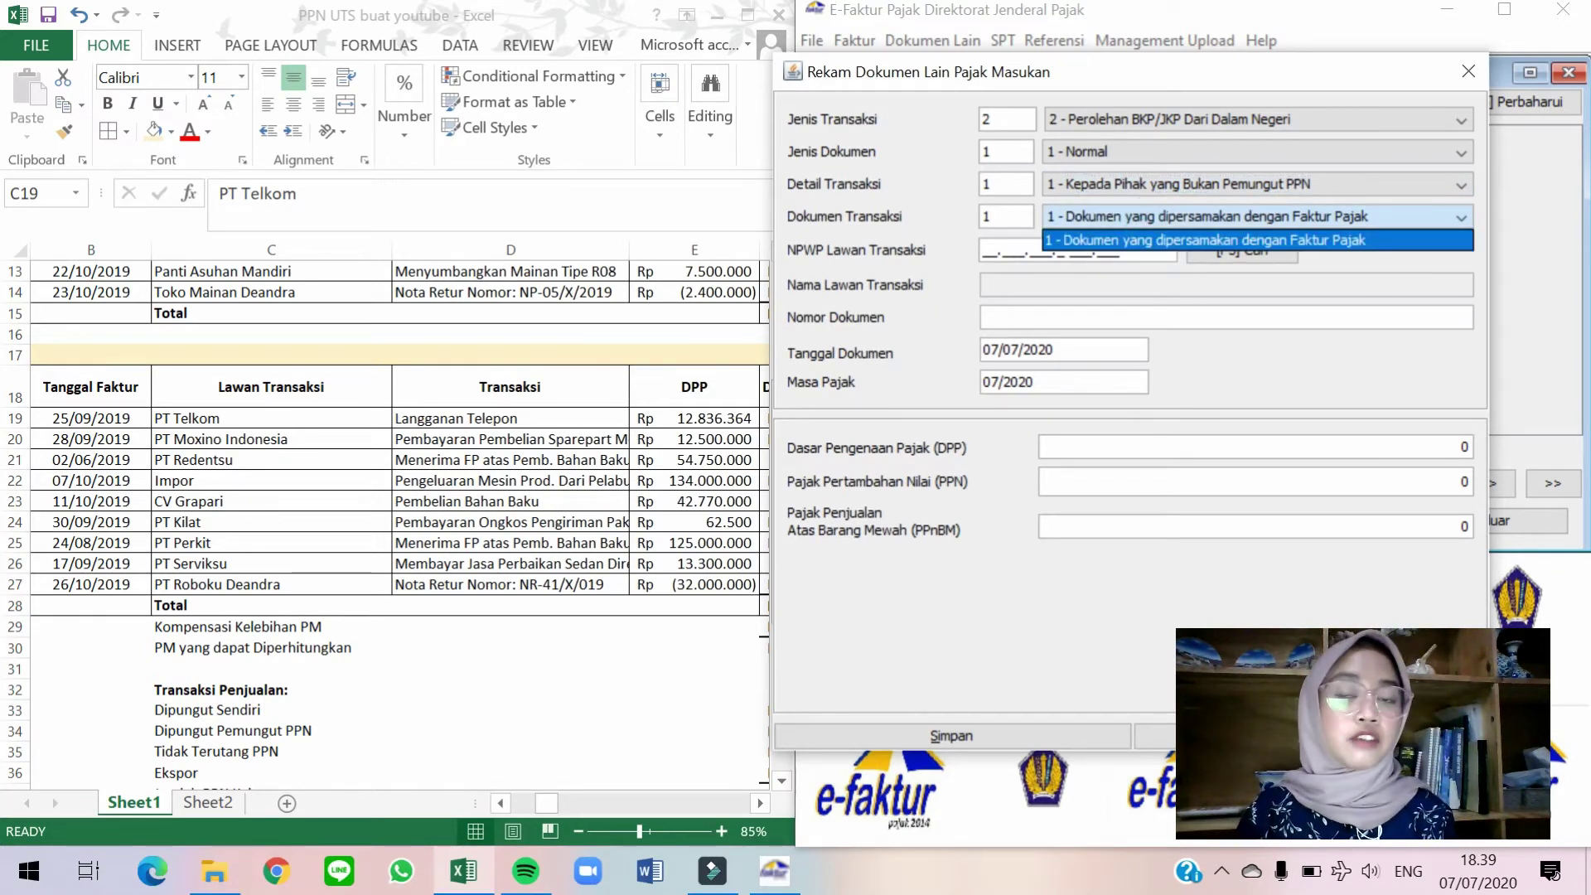
left_click(1146, 274)
left_click(1232, 254)
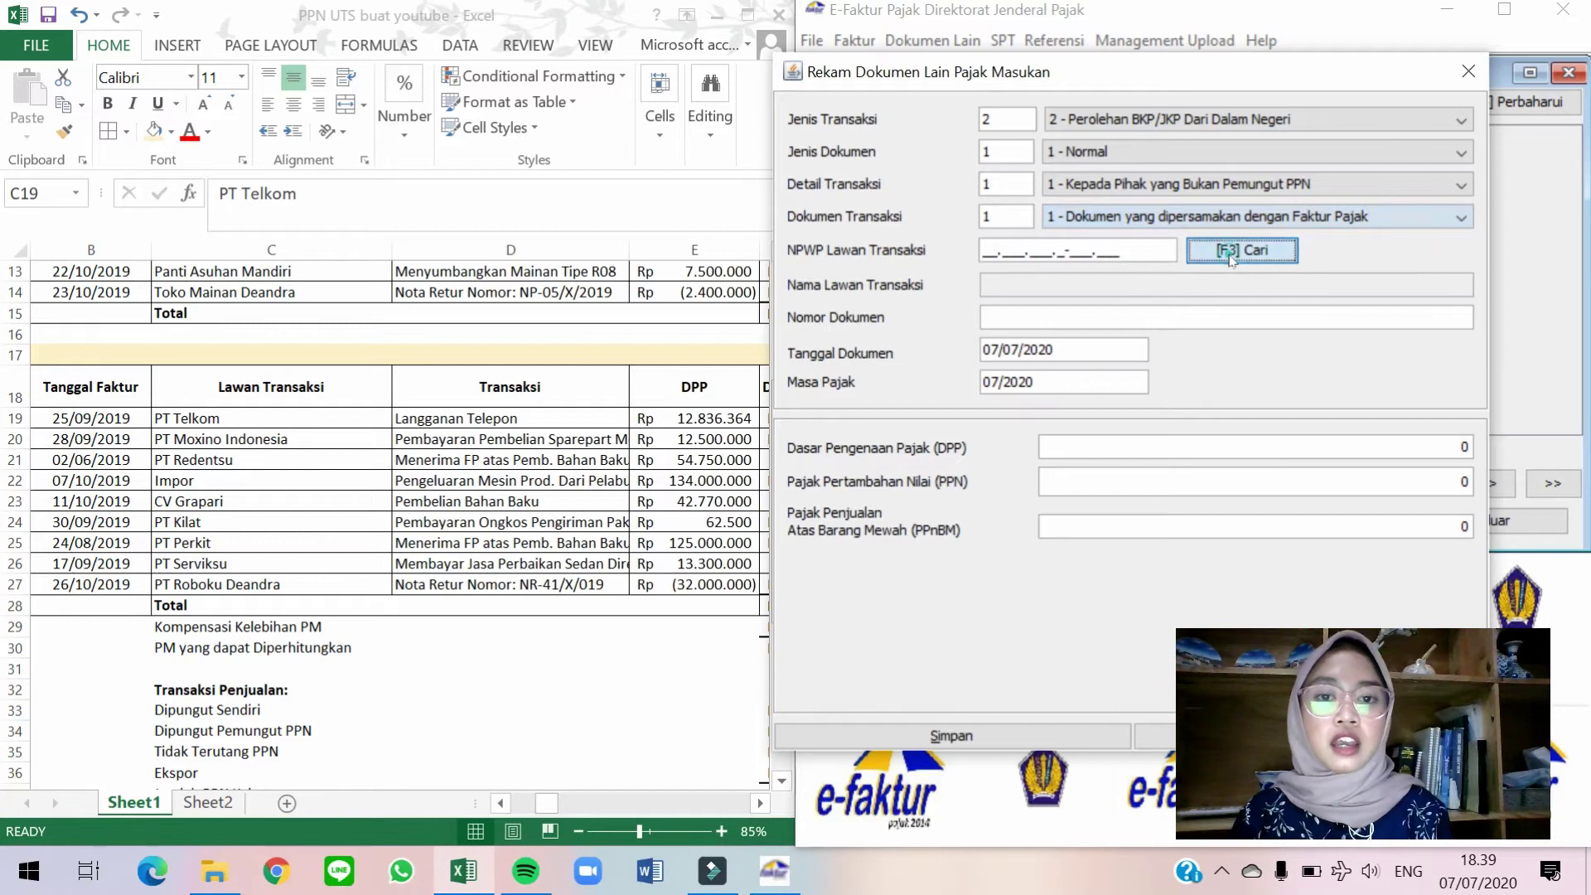
Select PT Telkom from the registered counterparties list.
left_click(1060, 275)
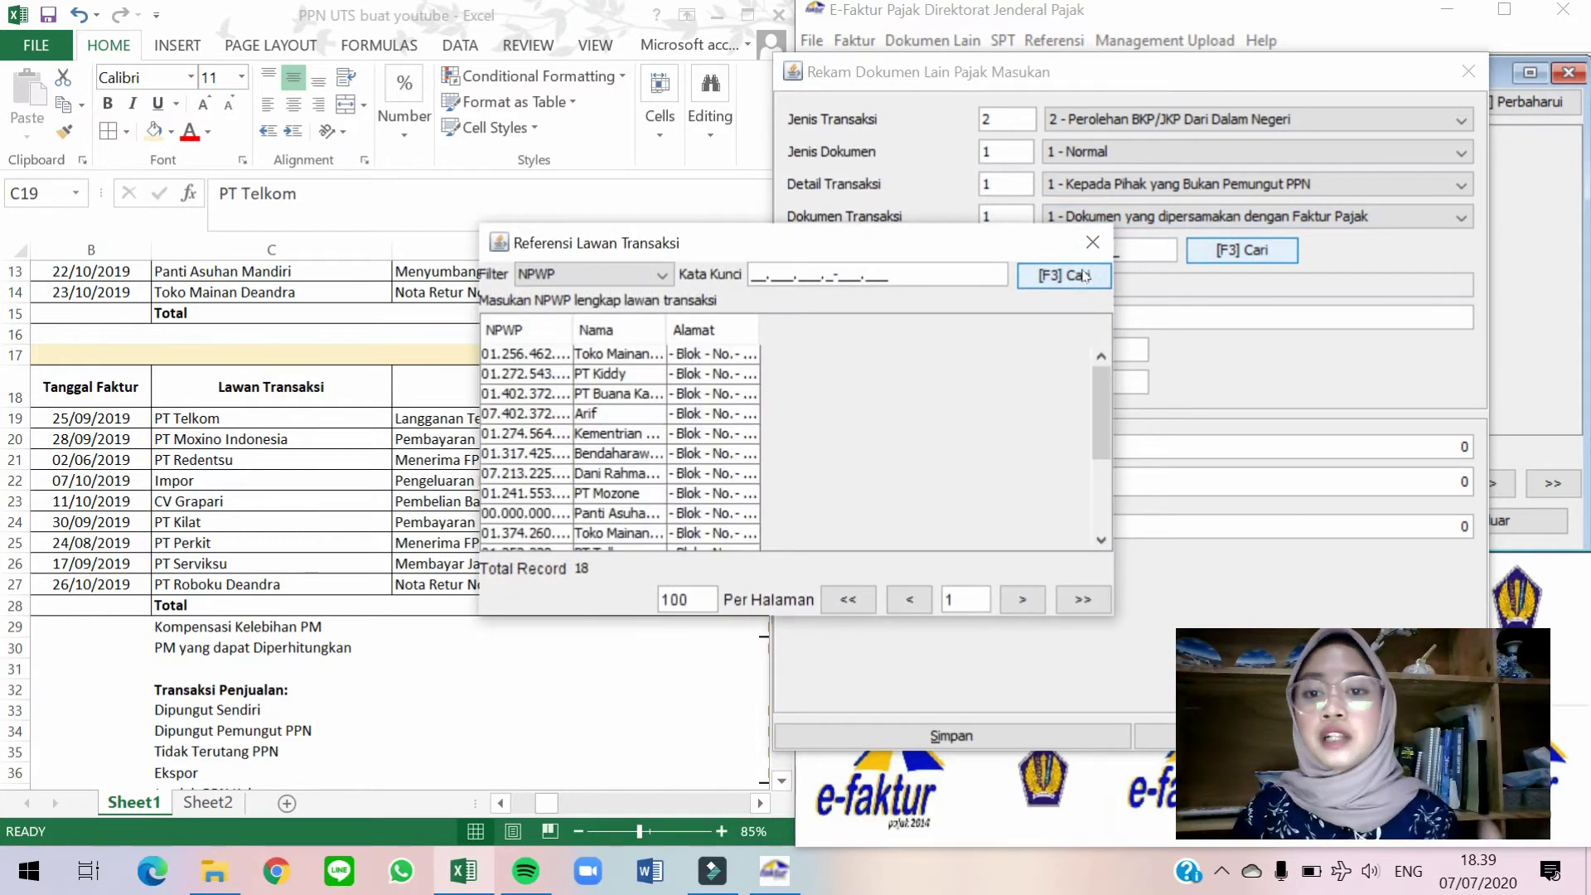
scroll(808, 431, "down", 1)
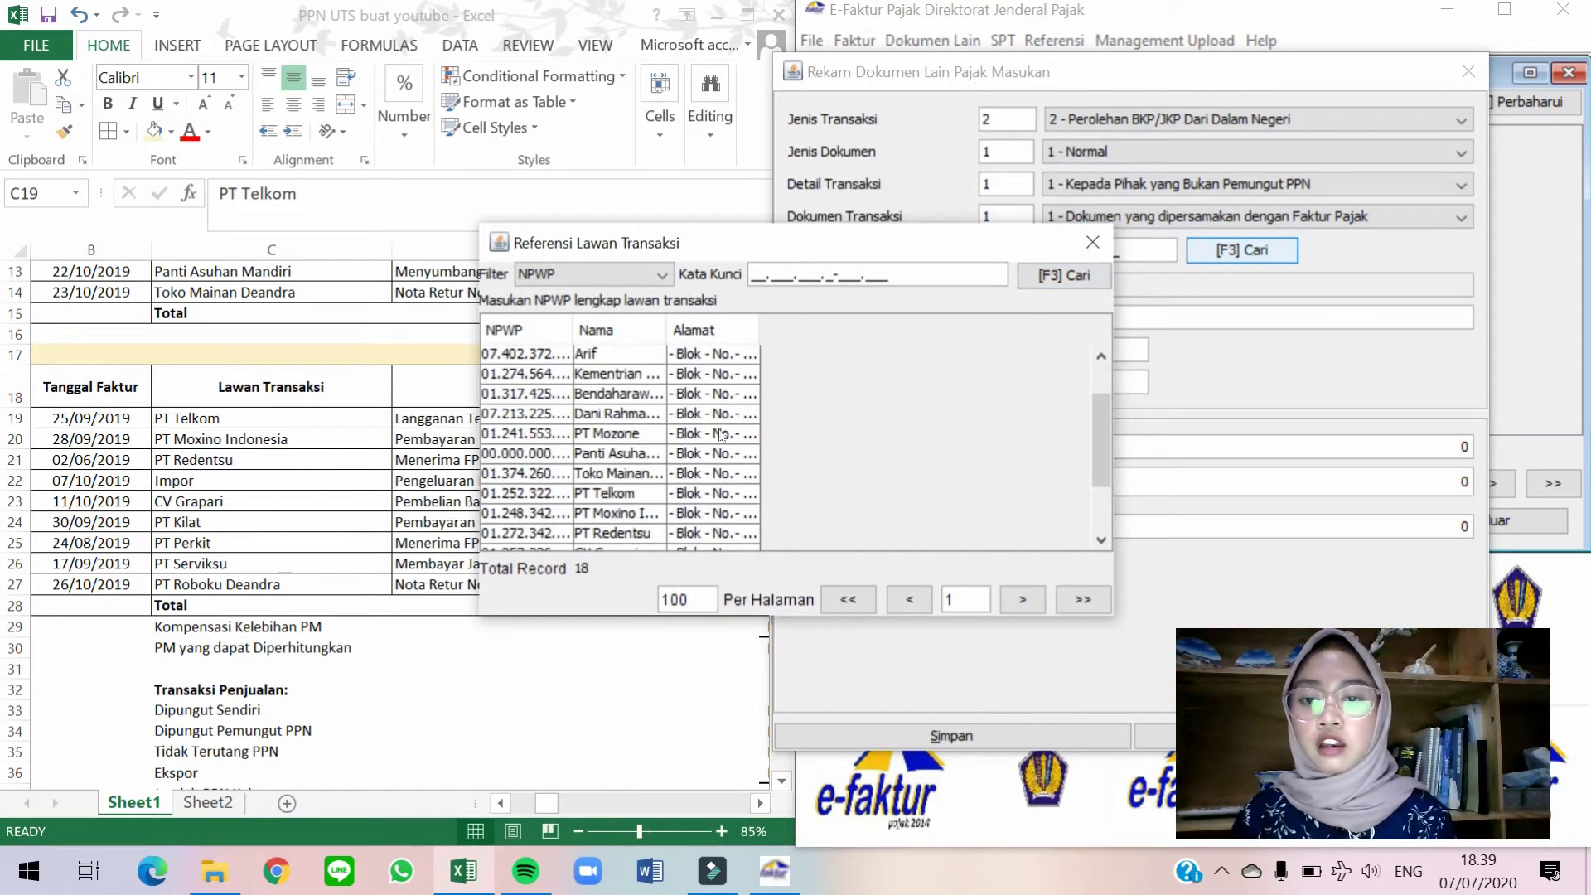
double_click(655, 497)
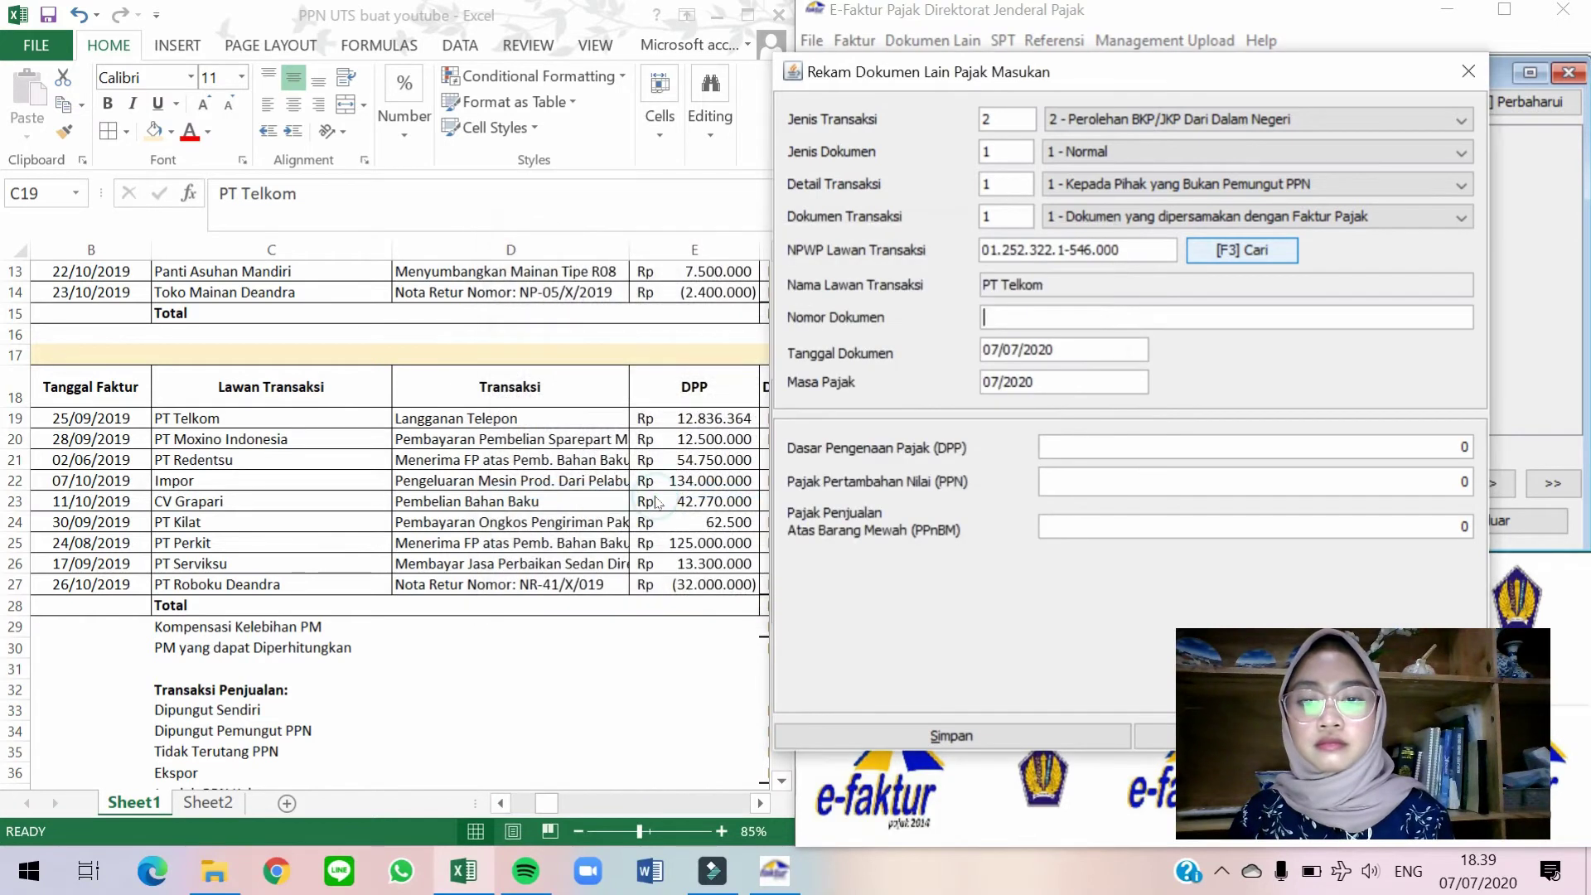
Copy receipt number 17520/Plg/X/2019 from the worksheet into Nomor Dokumen.
left_click(468, 542)
left_click(543, 414)
key("Right")
key("Right")
key("Right")
key("Right")
key("Right")
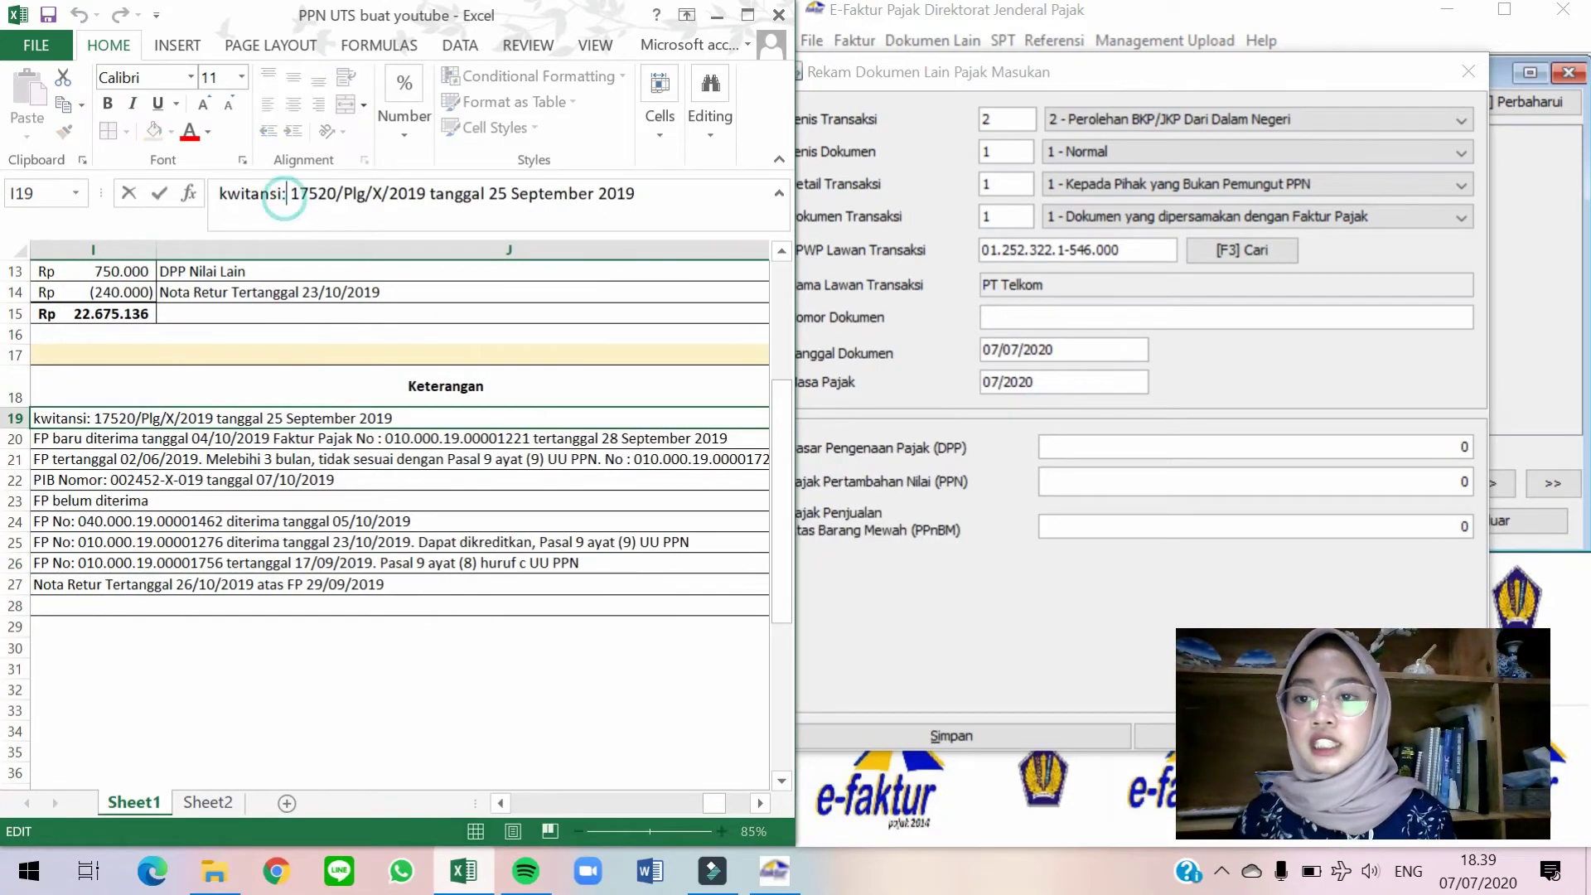
left_click_drag(290, 193, 429, 193)
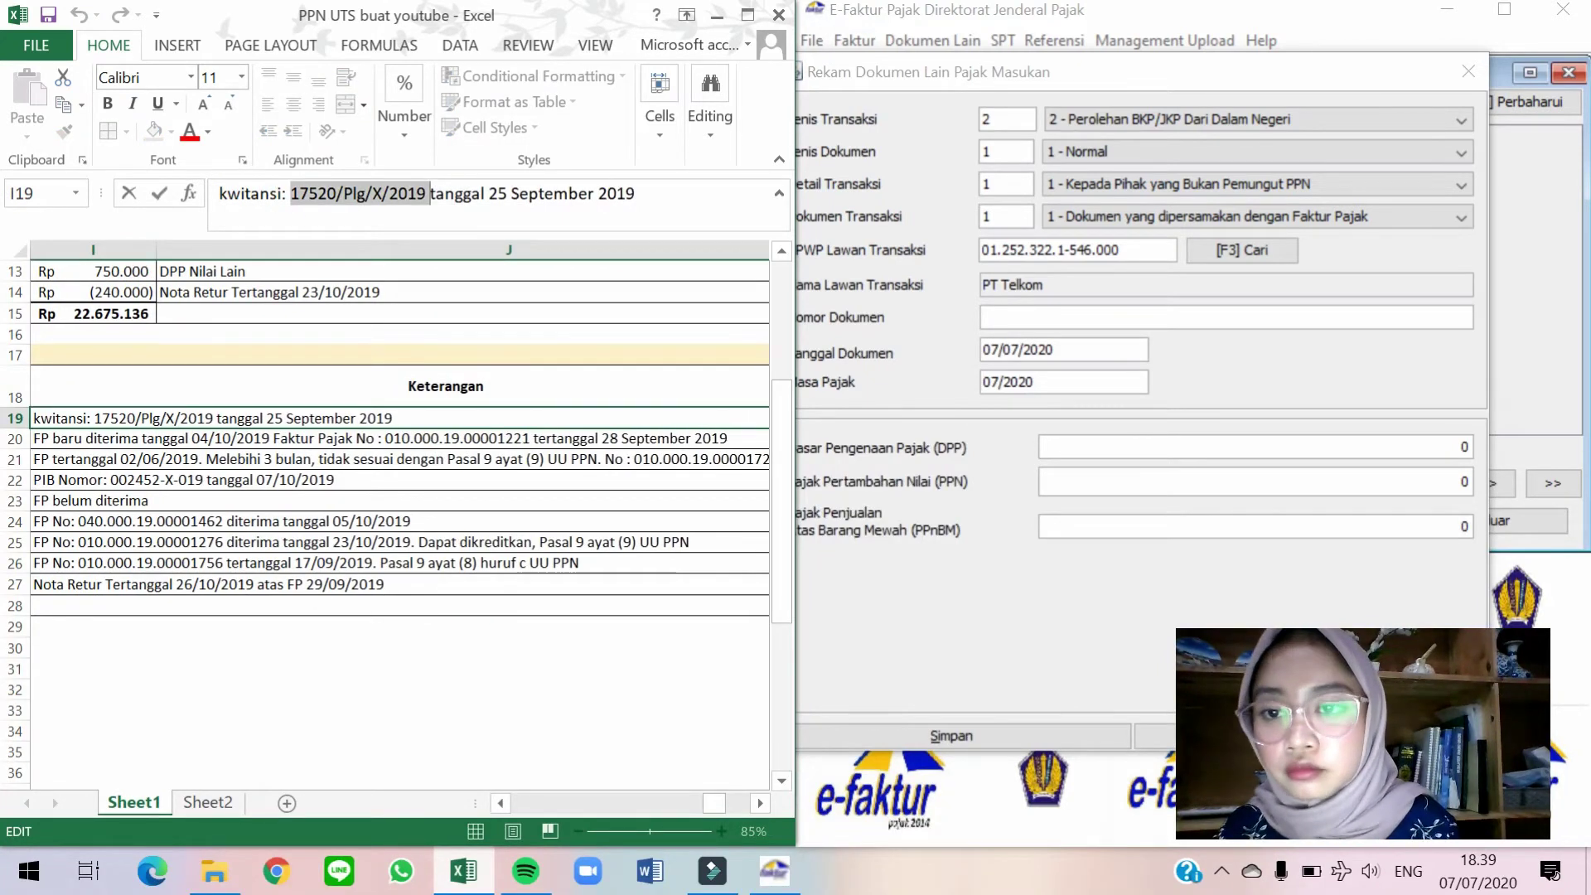
key("ctrl+c")
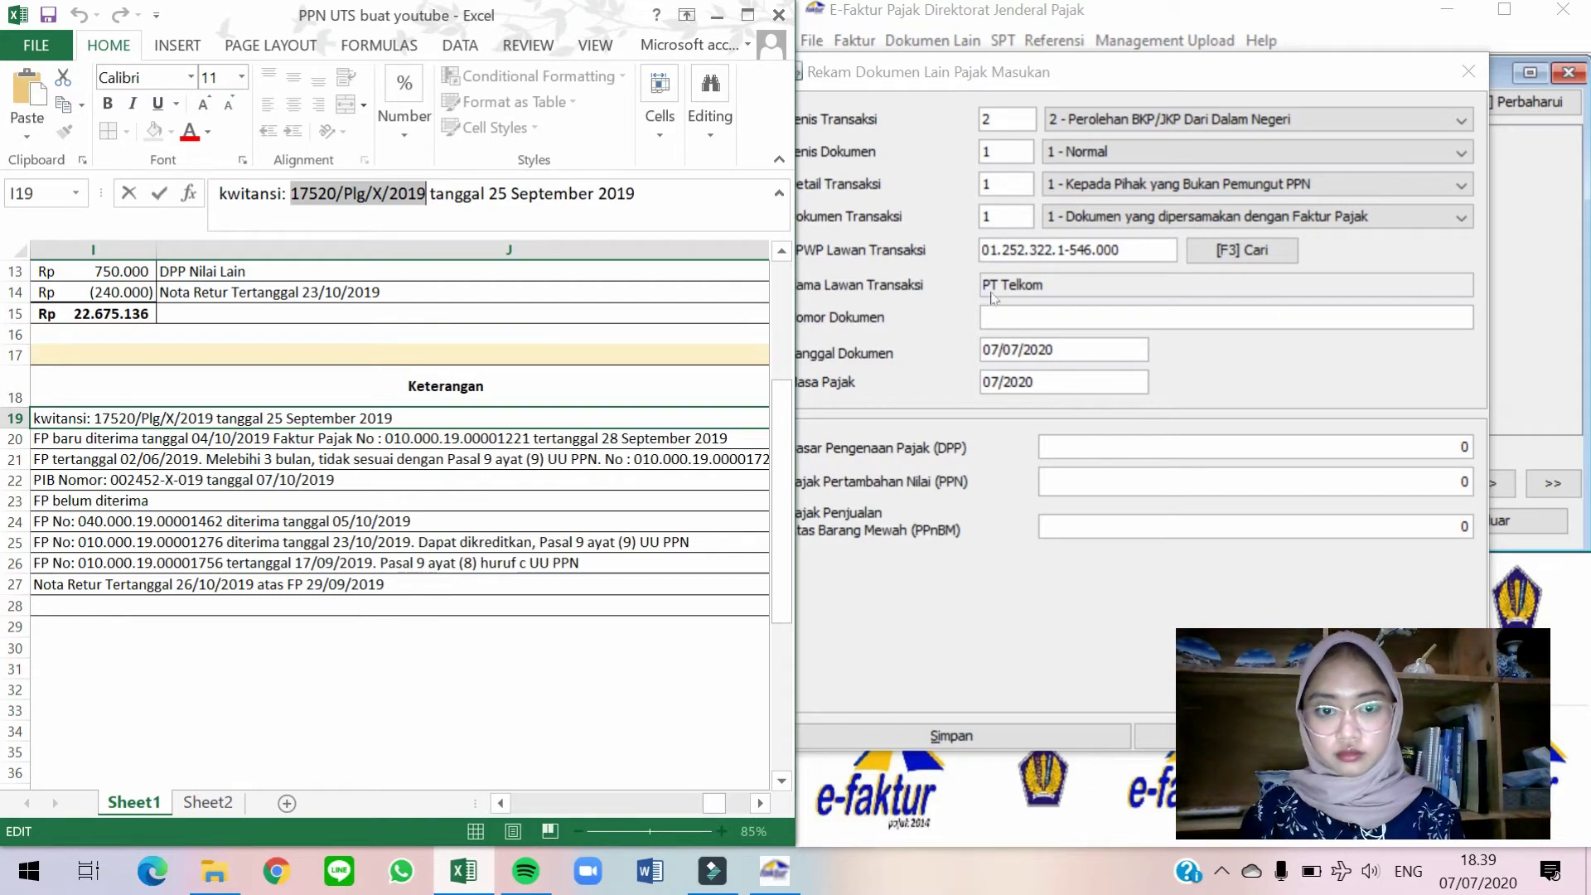
left_click(1034, 323)
key("ctrl+v")
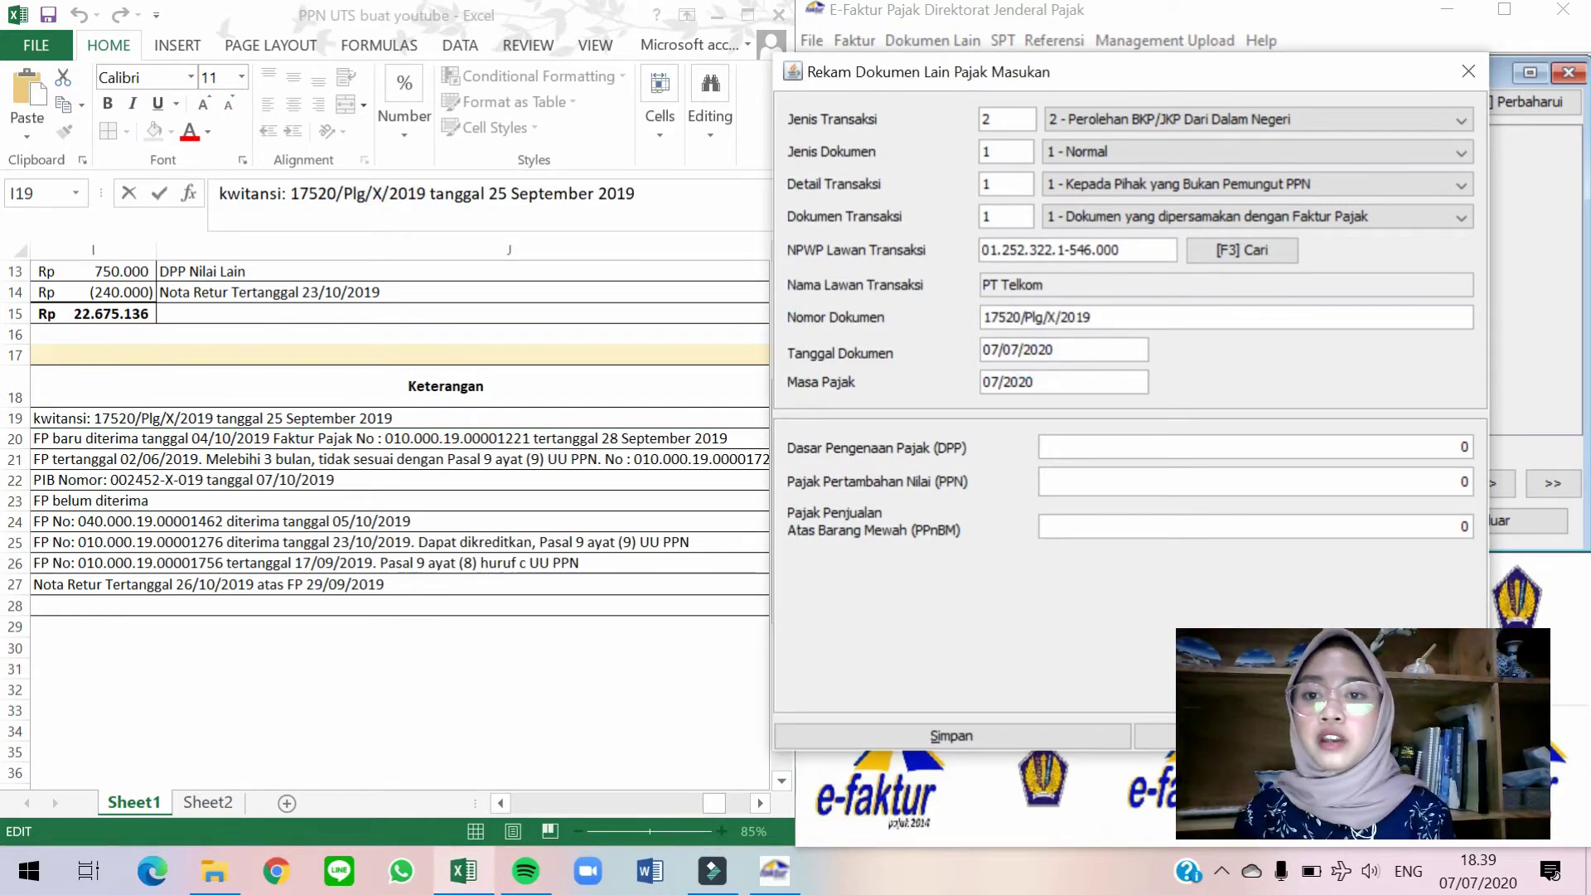
Set the document date to 25/09/2019 and the tax period to 10/2019.
triple_click(1086, 354)
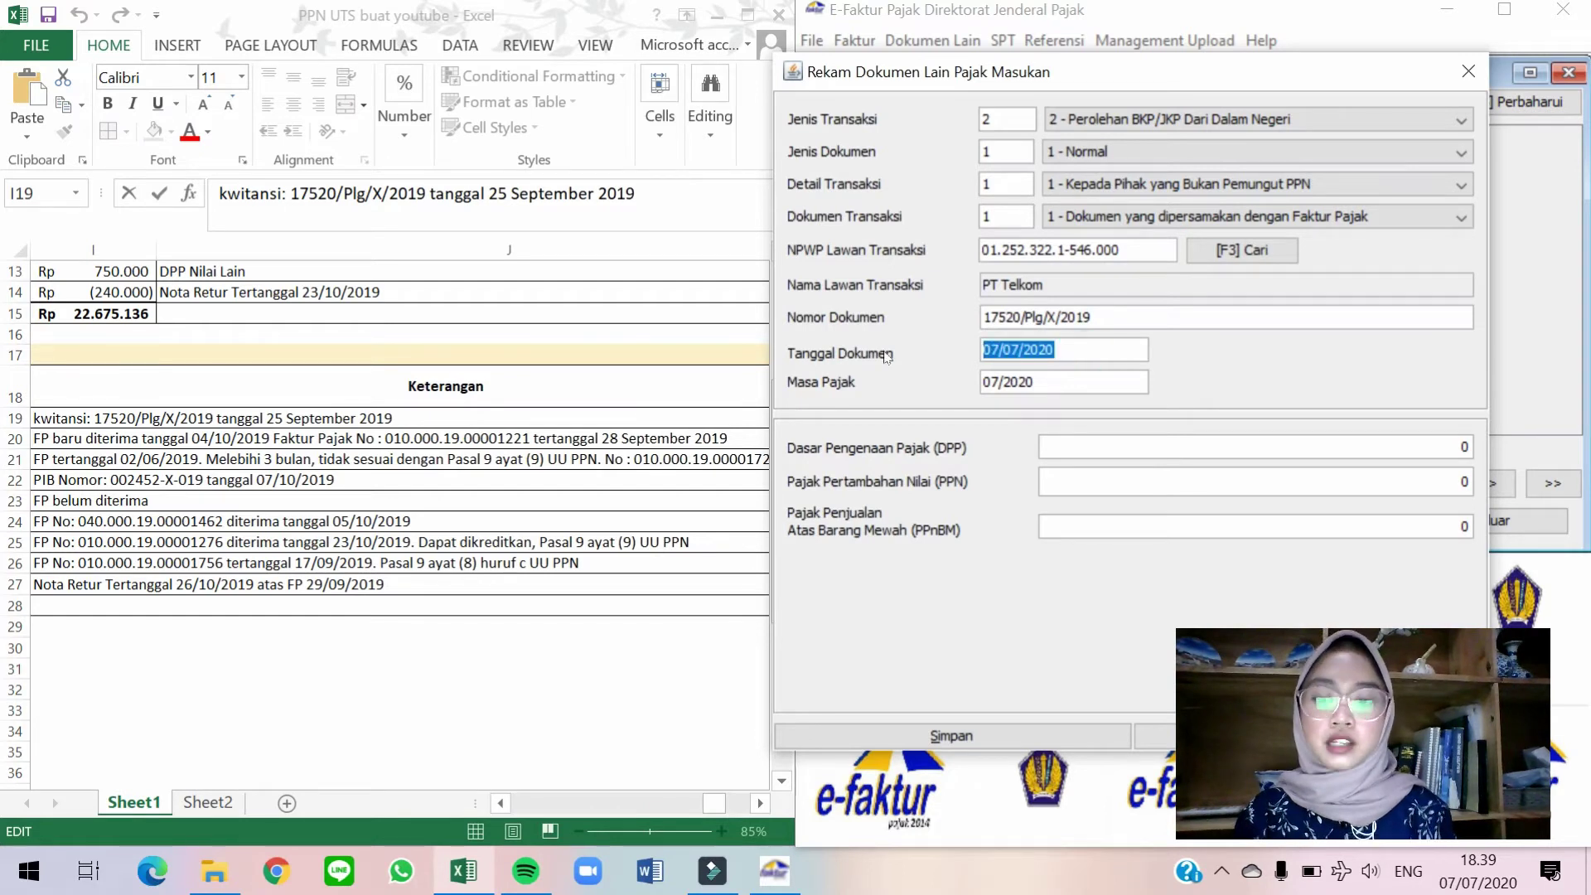
type("25/09/2019")
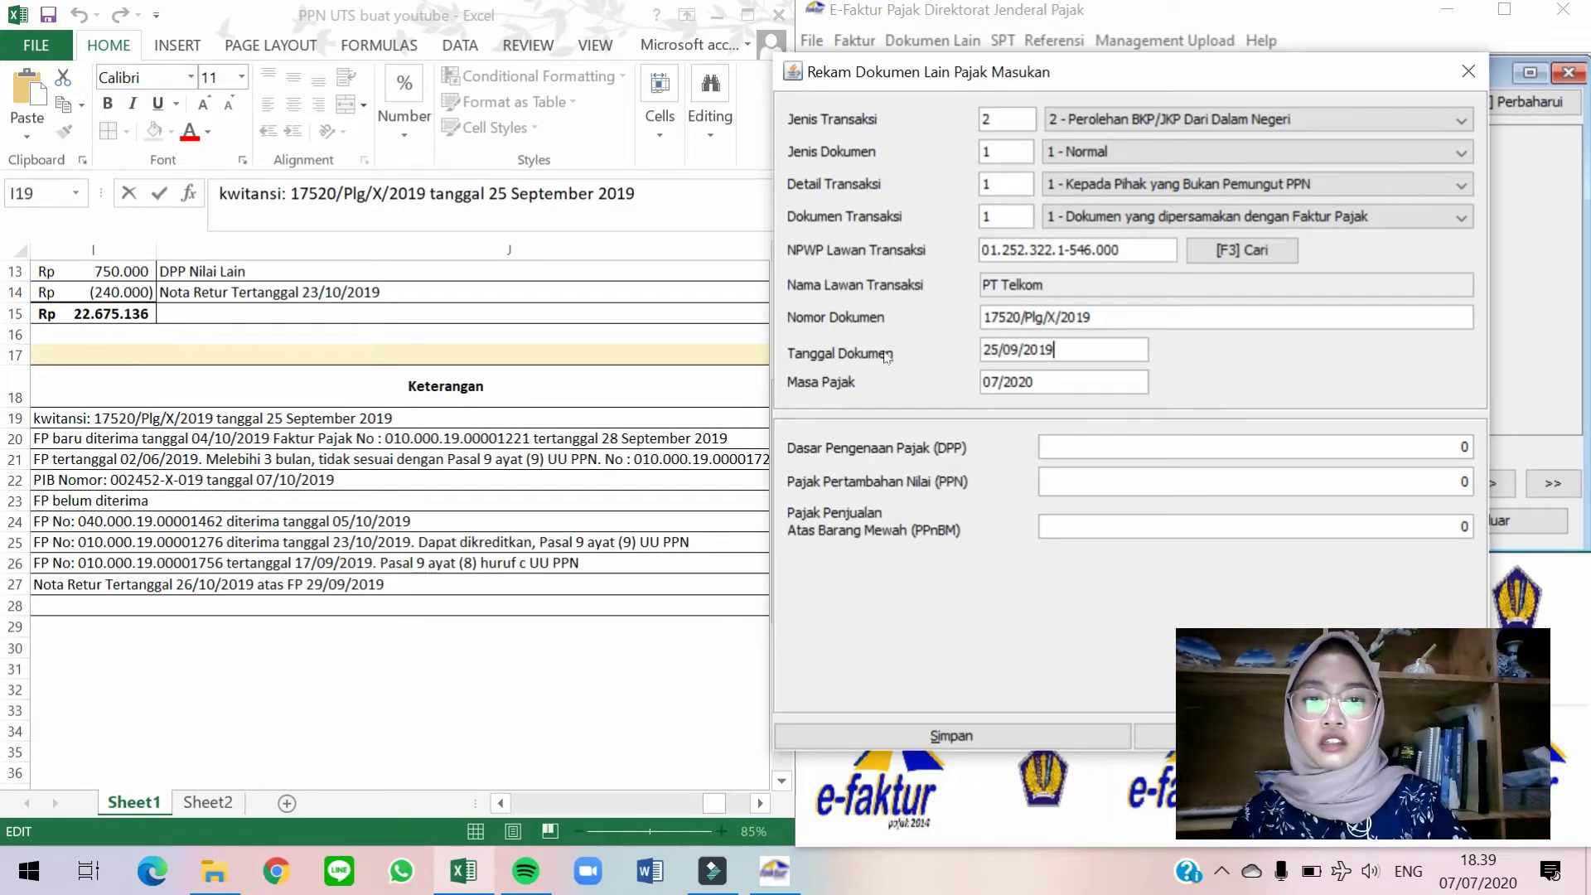
left_click(1006, 386)
left_click_drag(1001, 385, 983, 379)
key("BackSpace")
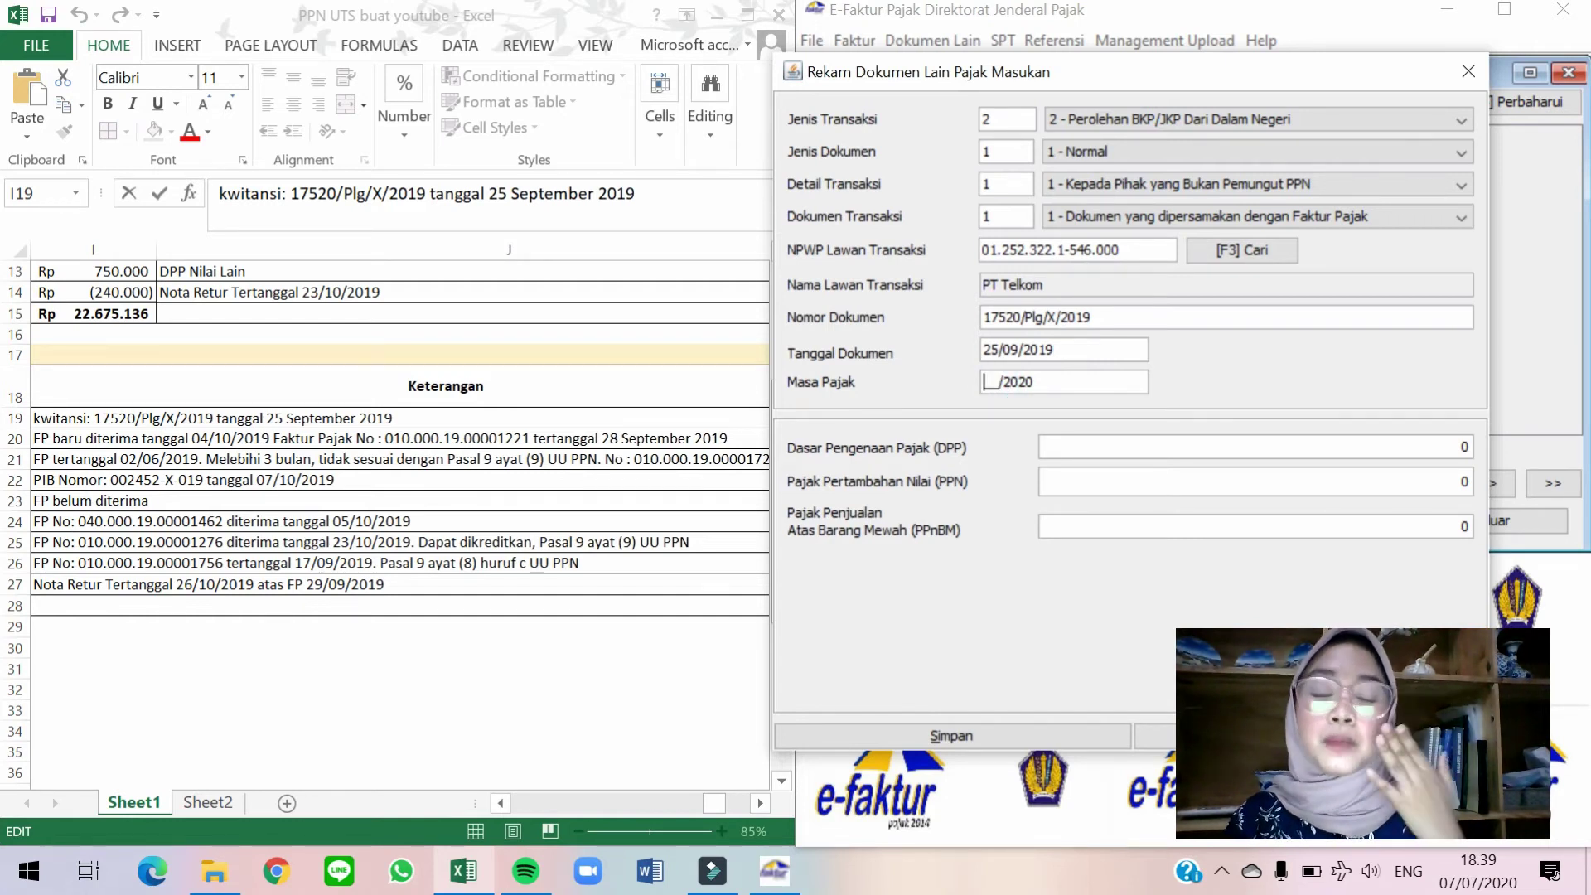
type("10")
key("BackSpace")
key("BackSpace")
type("19")
left_click(1018, 352)
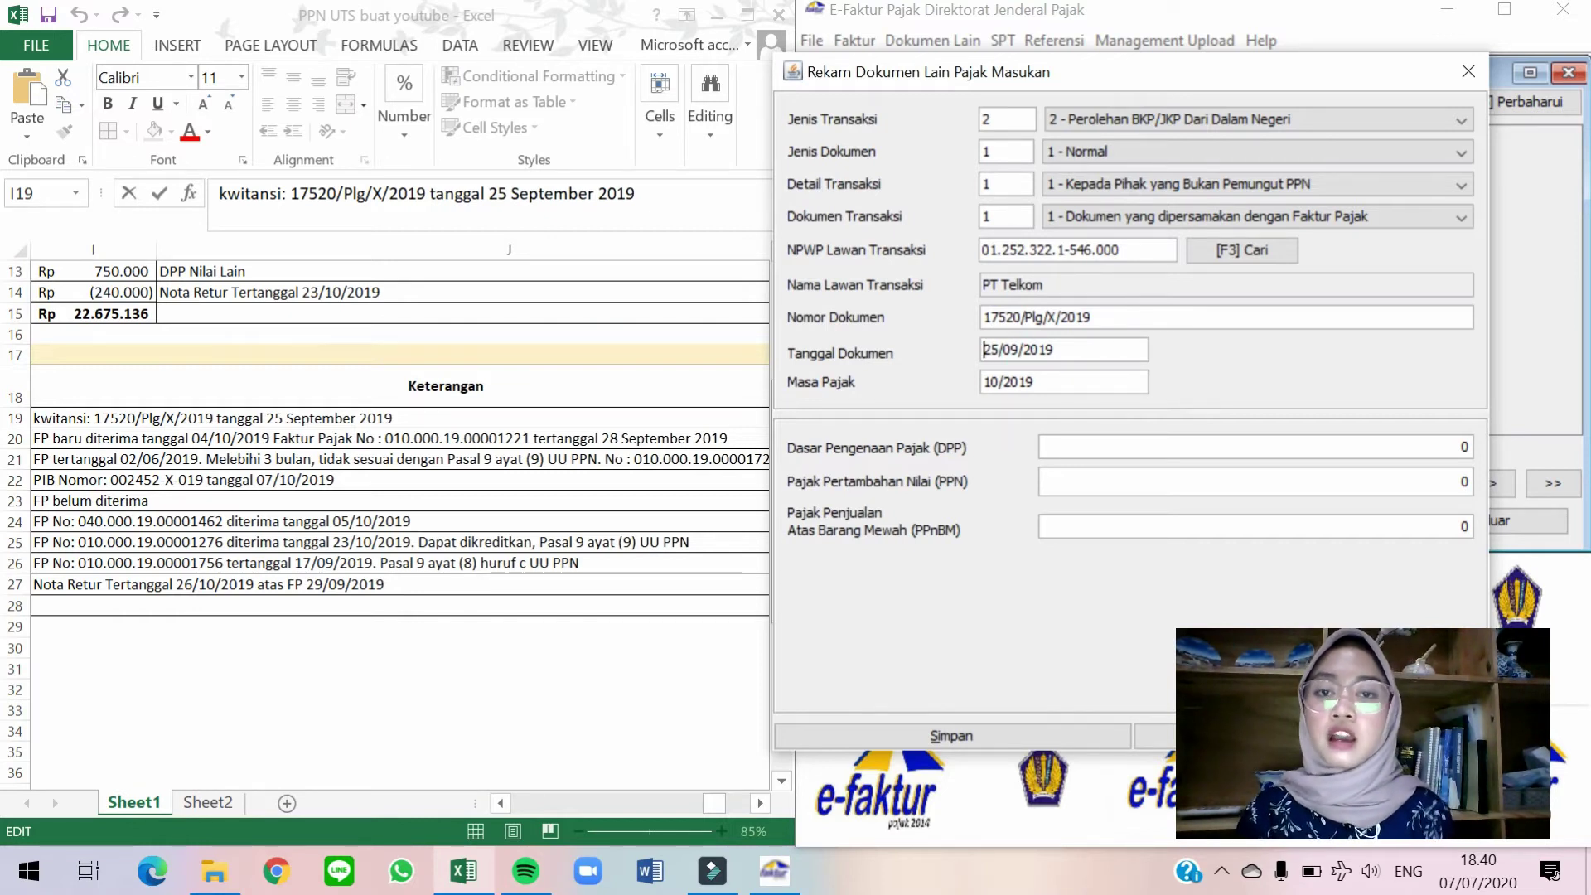
Enter DPP 12.836.354 from the worksheet and save the PT Telkom document.
left_click(418, 418)
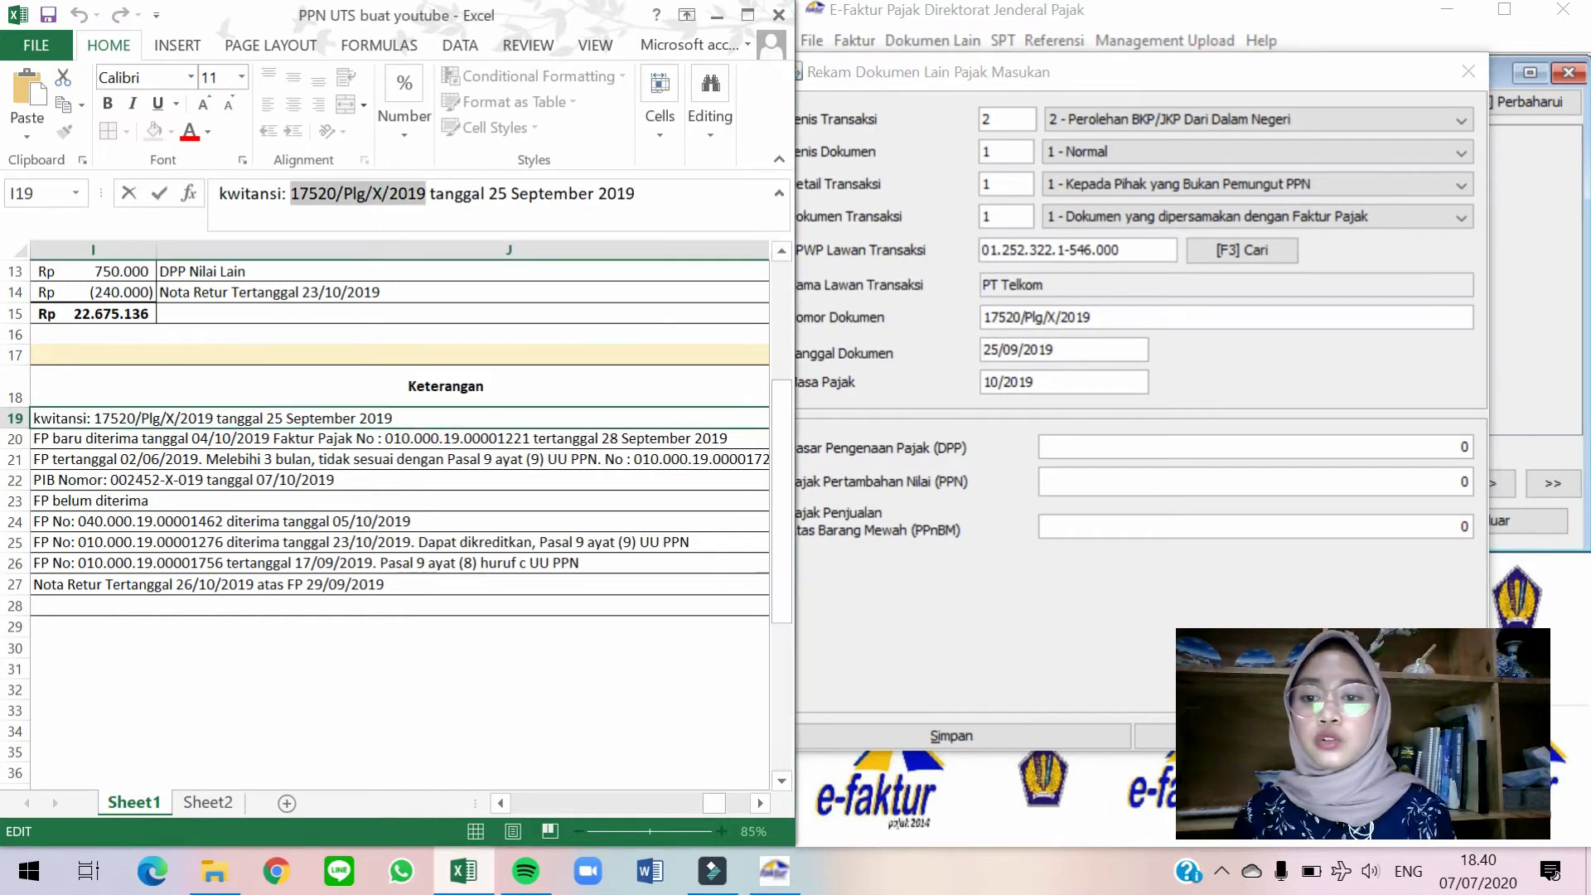
left_click(406, 194)
key("Return")
key("Up")
key("Left")
key("Left")
key("Left")
key("Left")
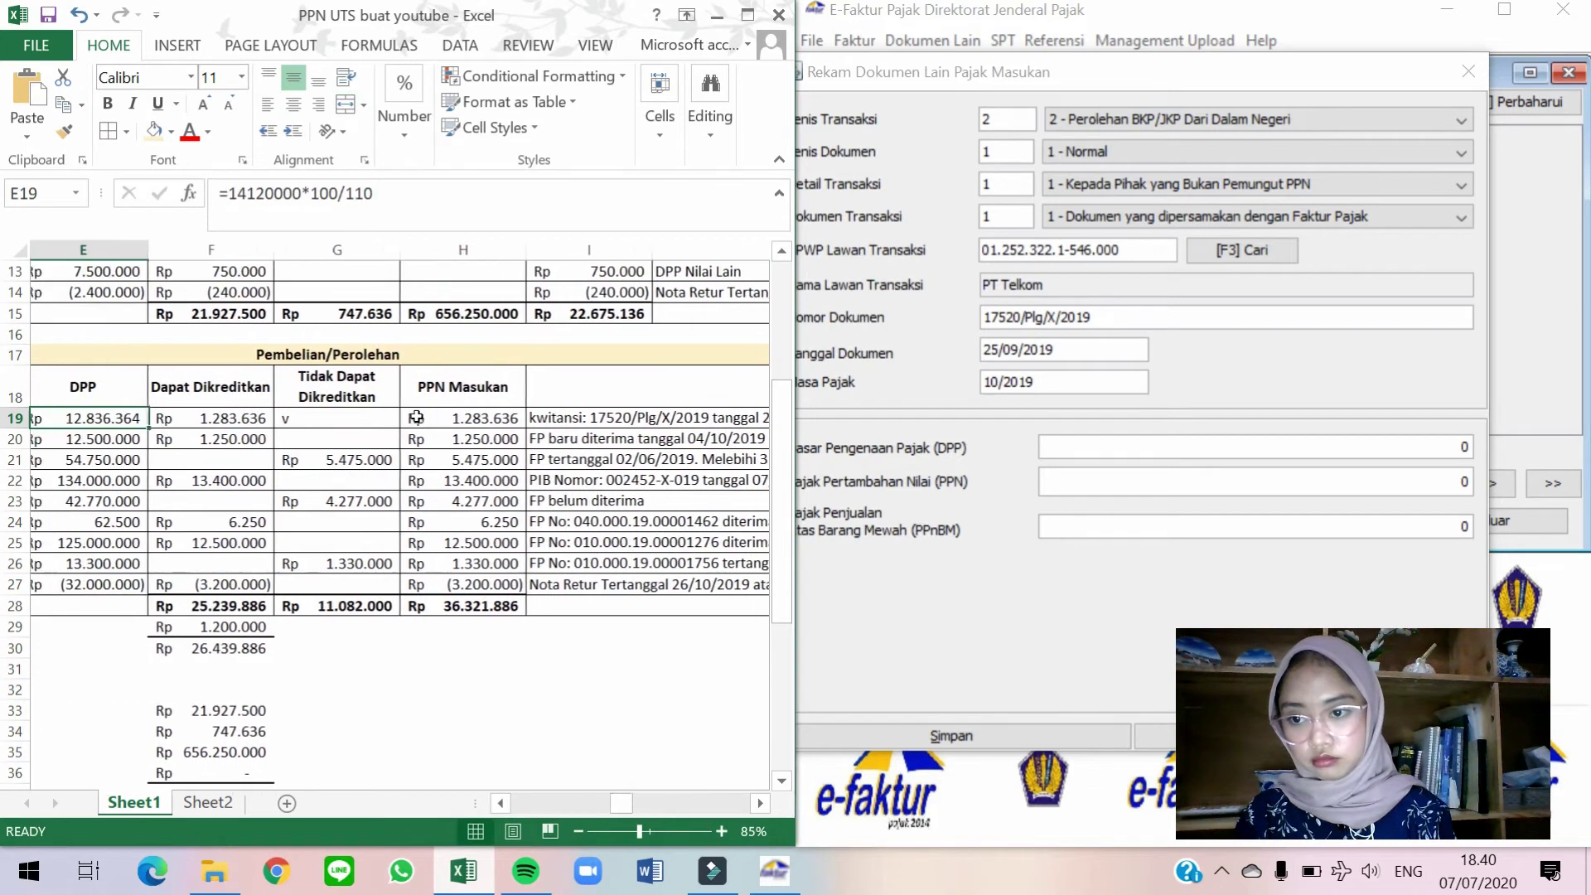
scroll(416, 418, "left", 2)
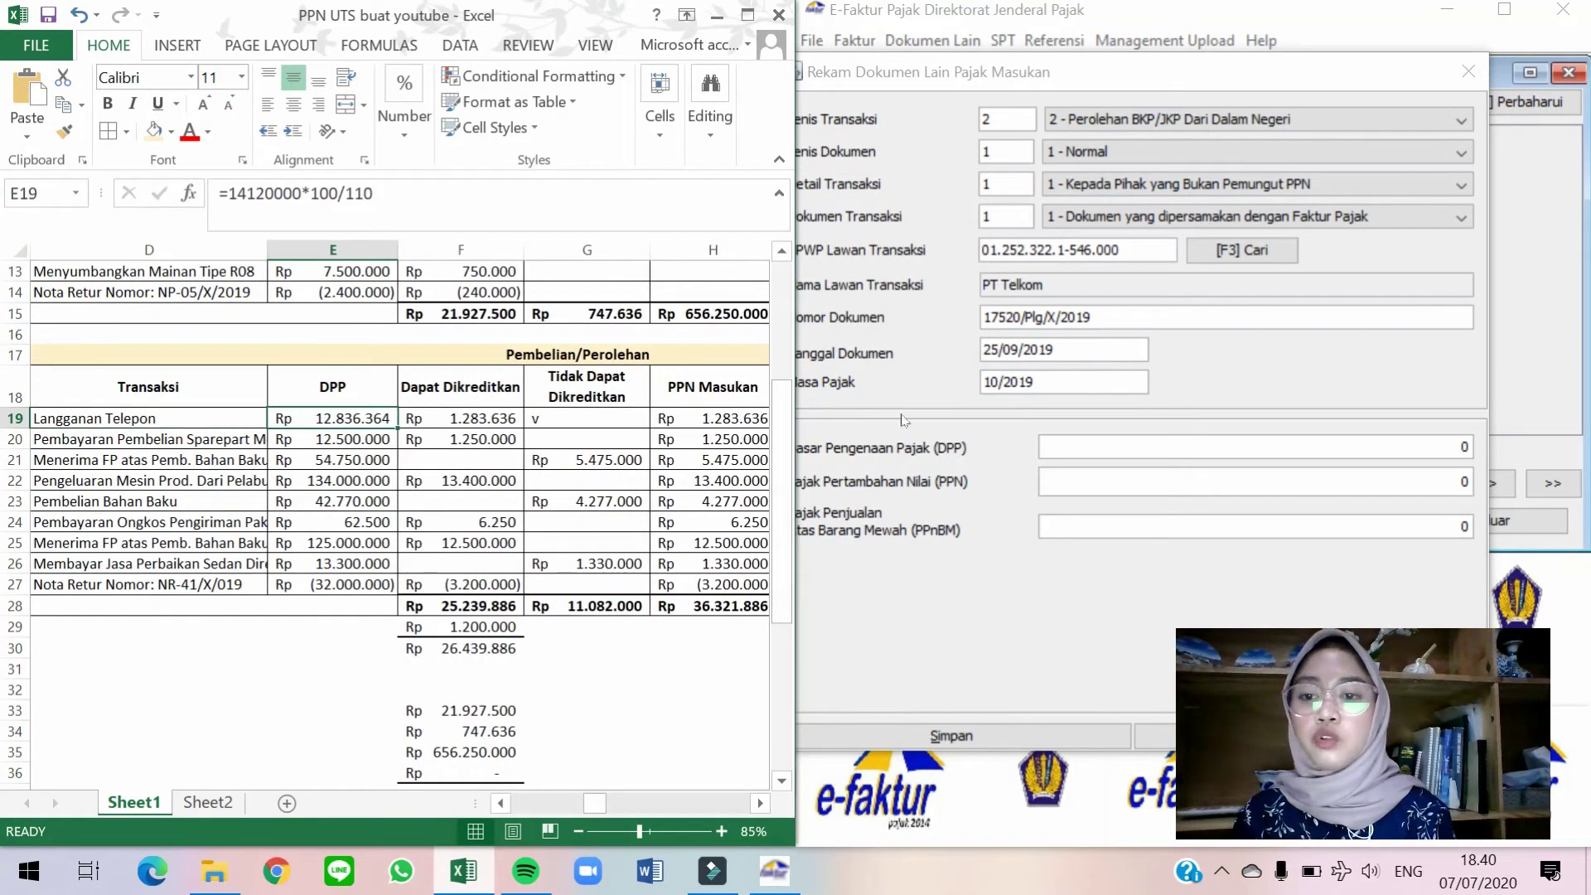
left_click(1060, 447)
type("12")
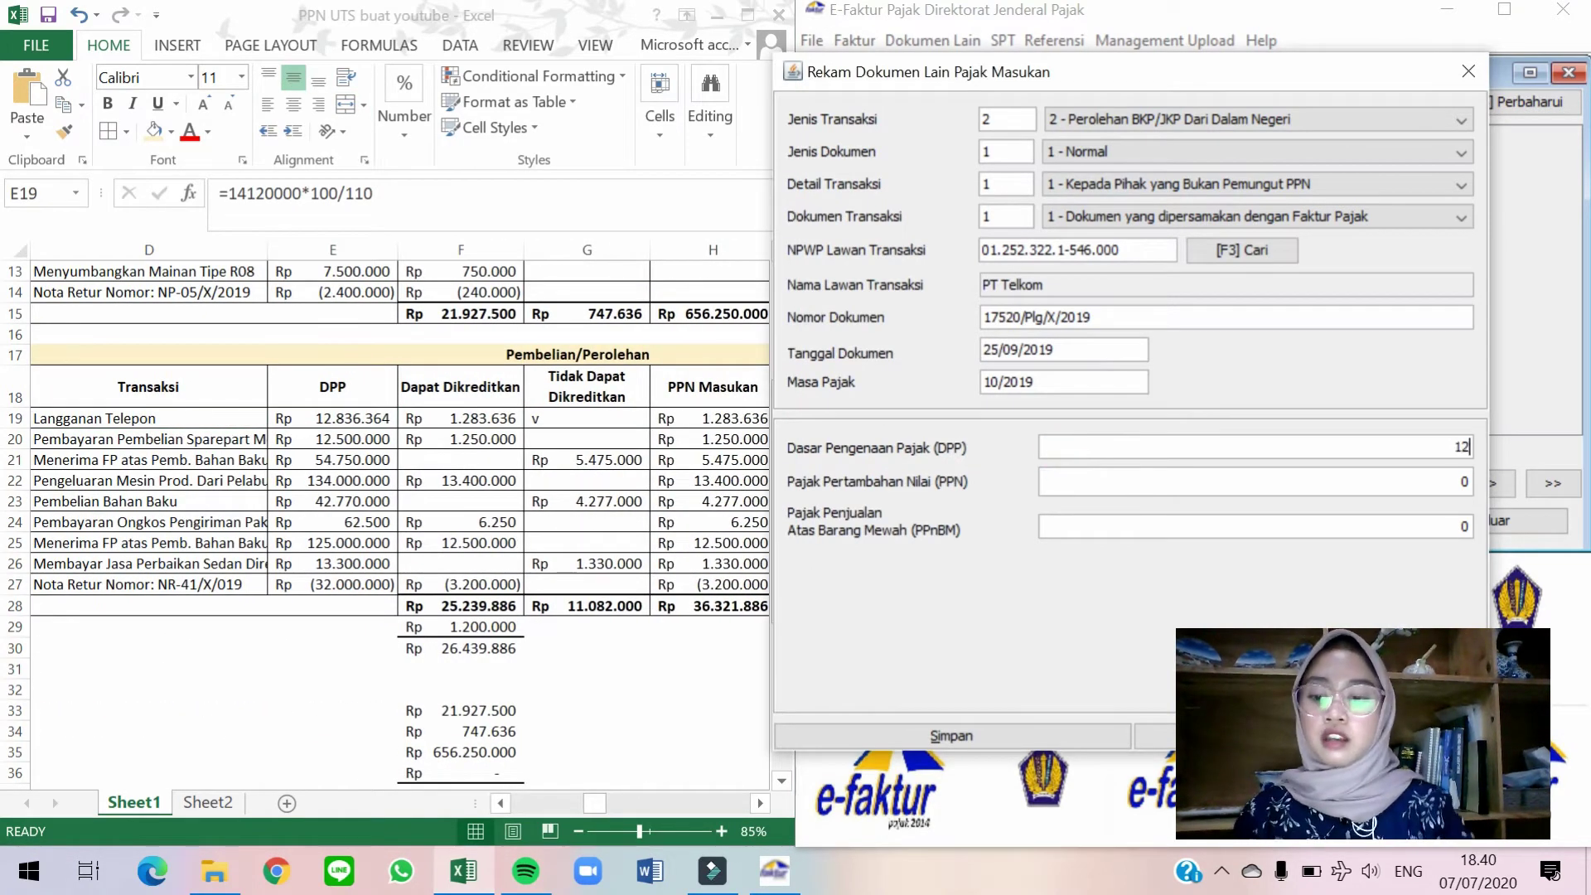
type(".836.")
type("354")
key("Tab")
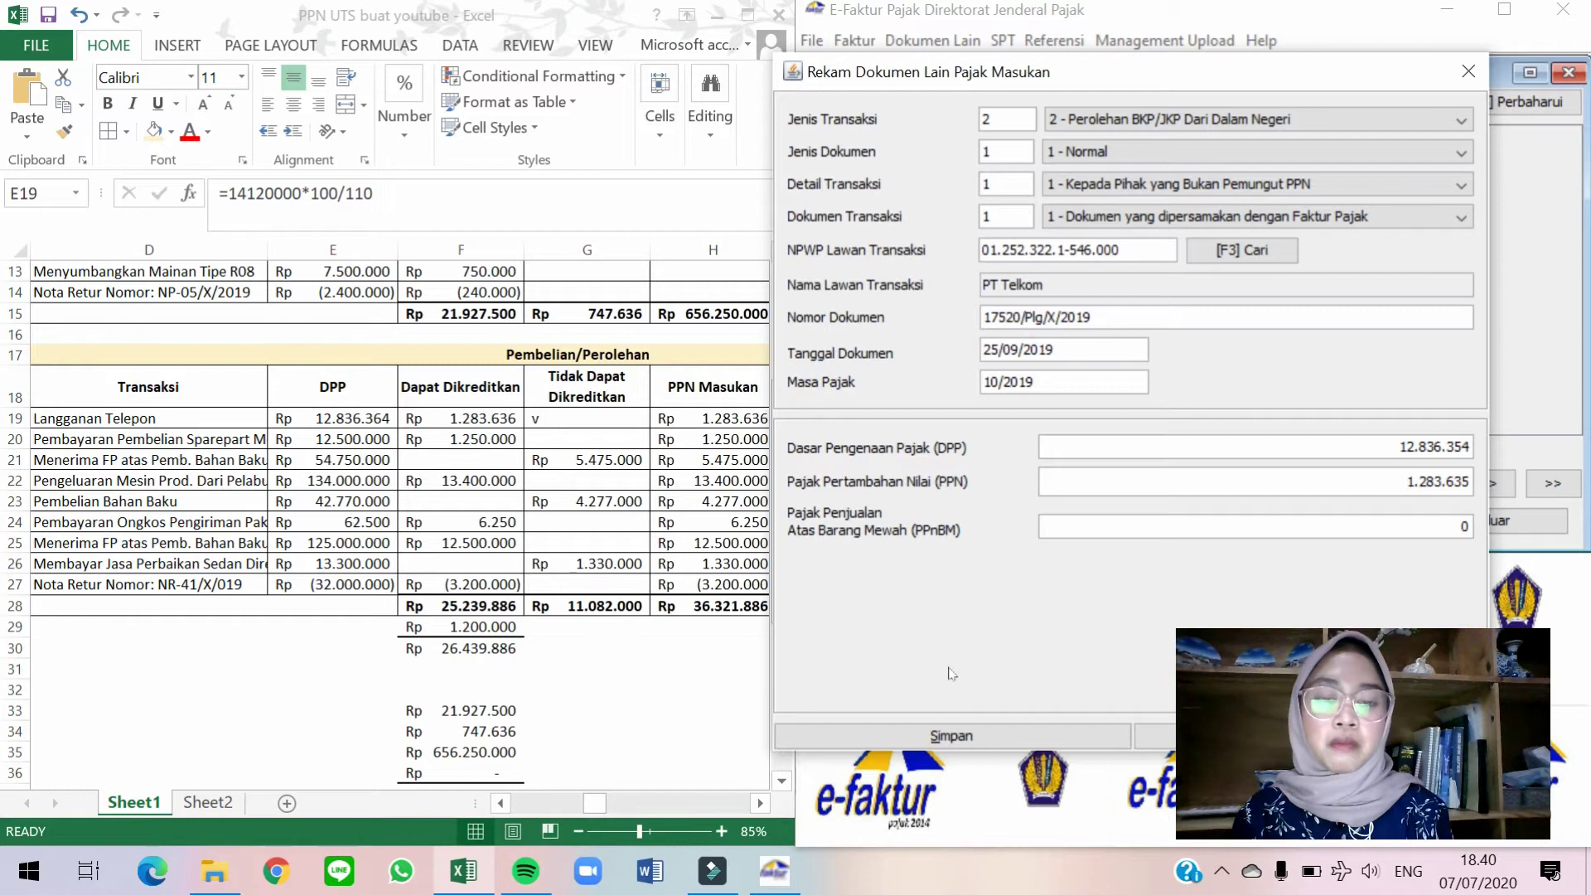
left_click(961, 735)
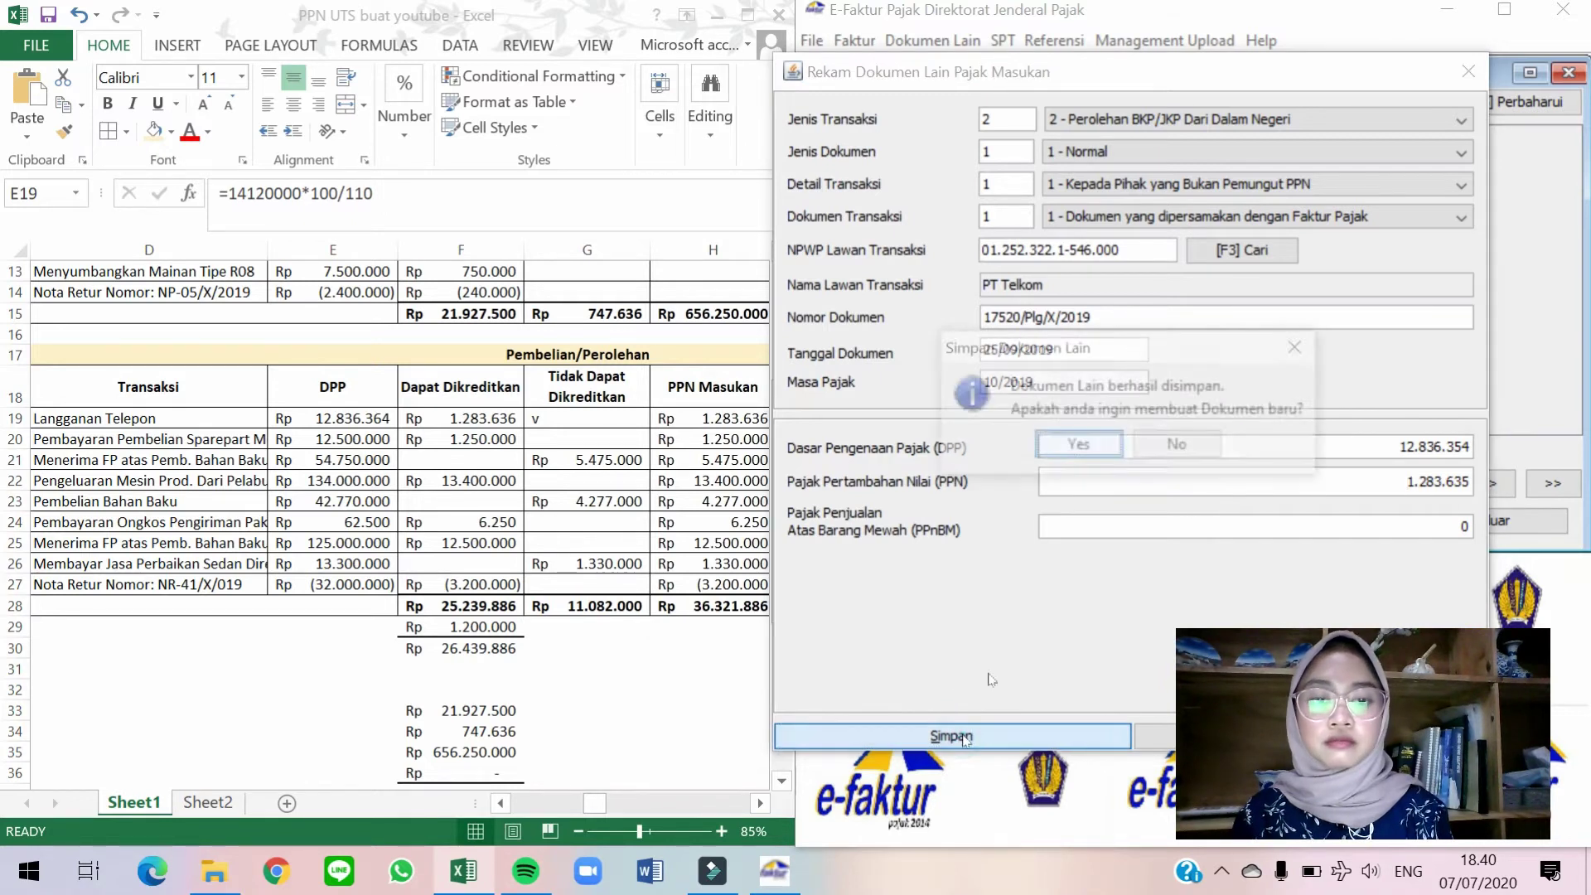
Decline a new document and move the worksheet to the PT Moxino Indonesia row.
left_click(1177, 445)
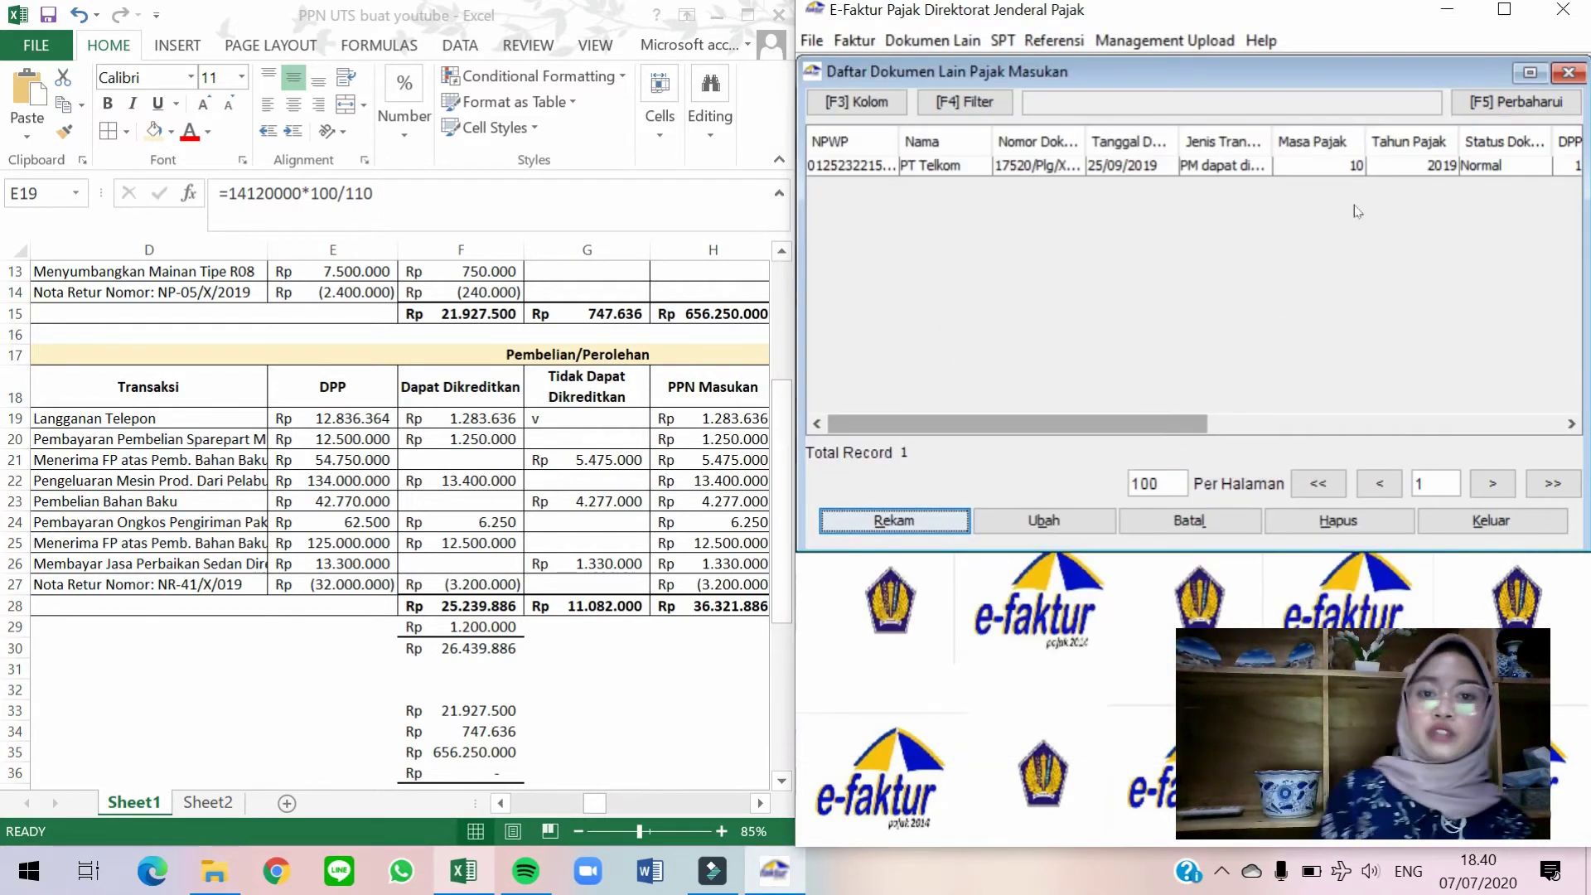
left_click(606, 489)
key("Left")
key("Left")
key("Right")
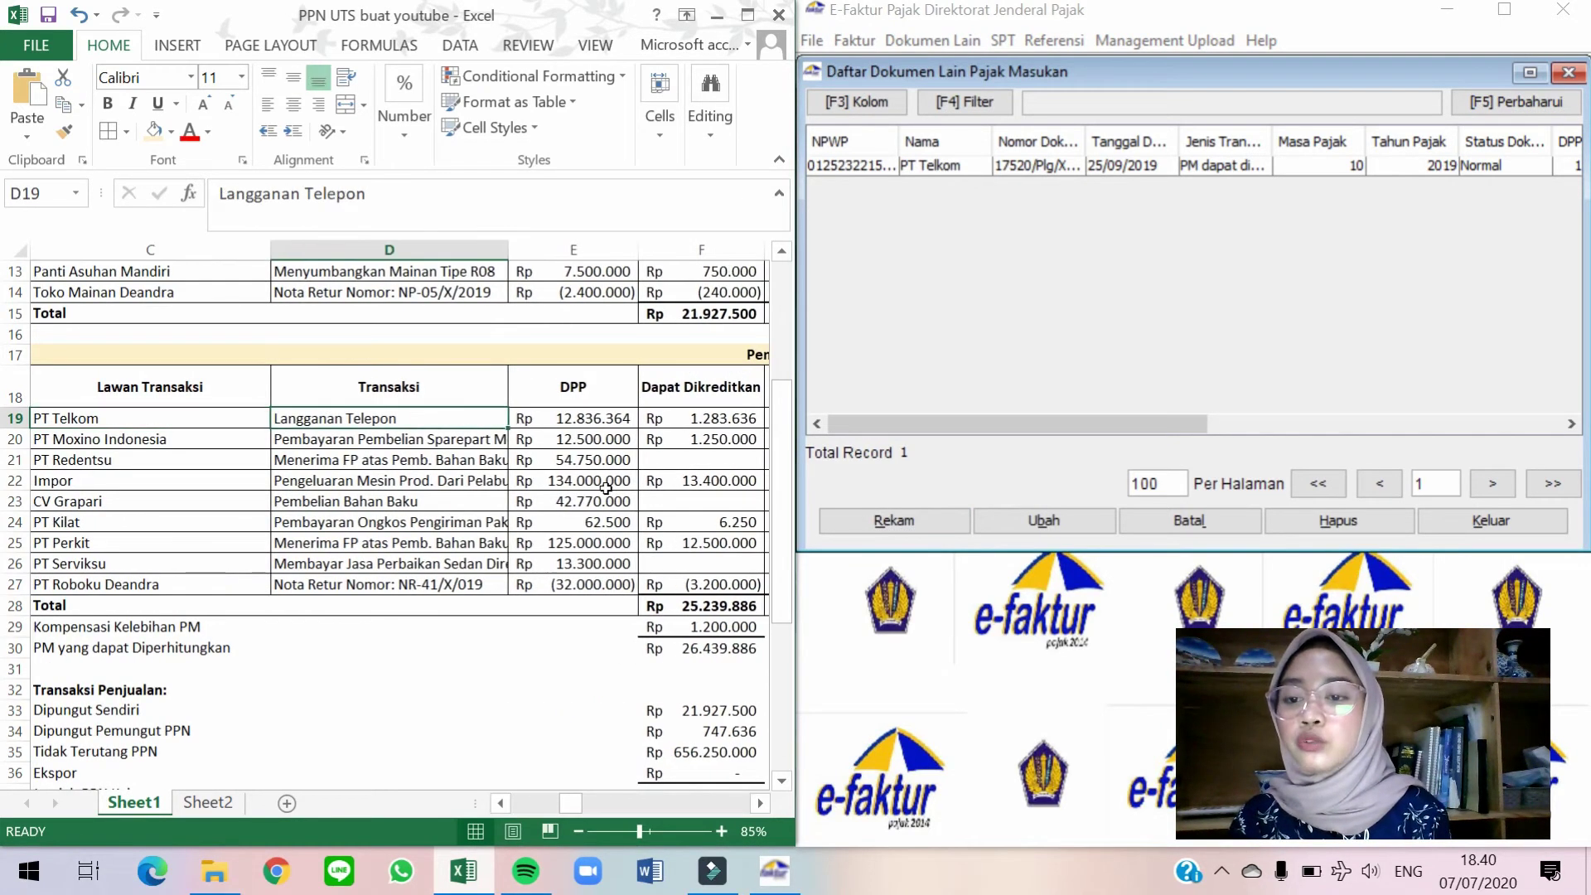
key("Left")
key("Left")
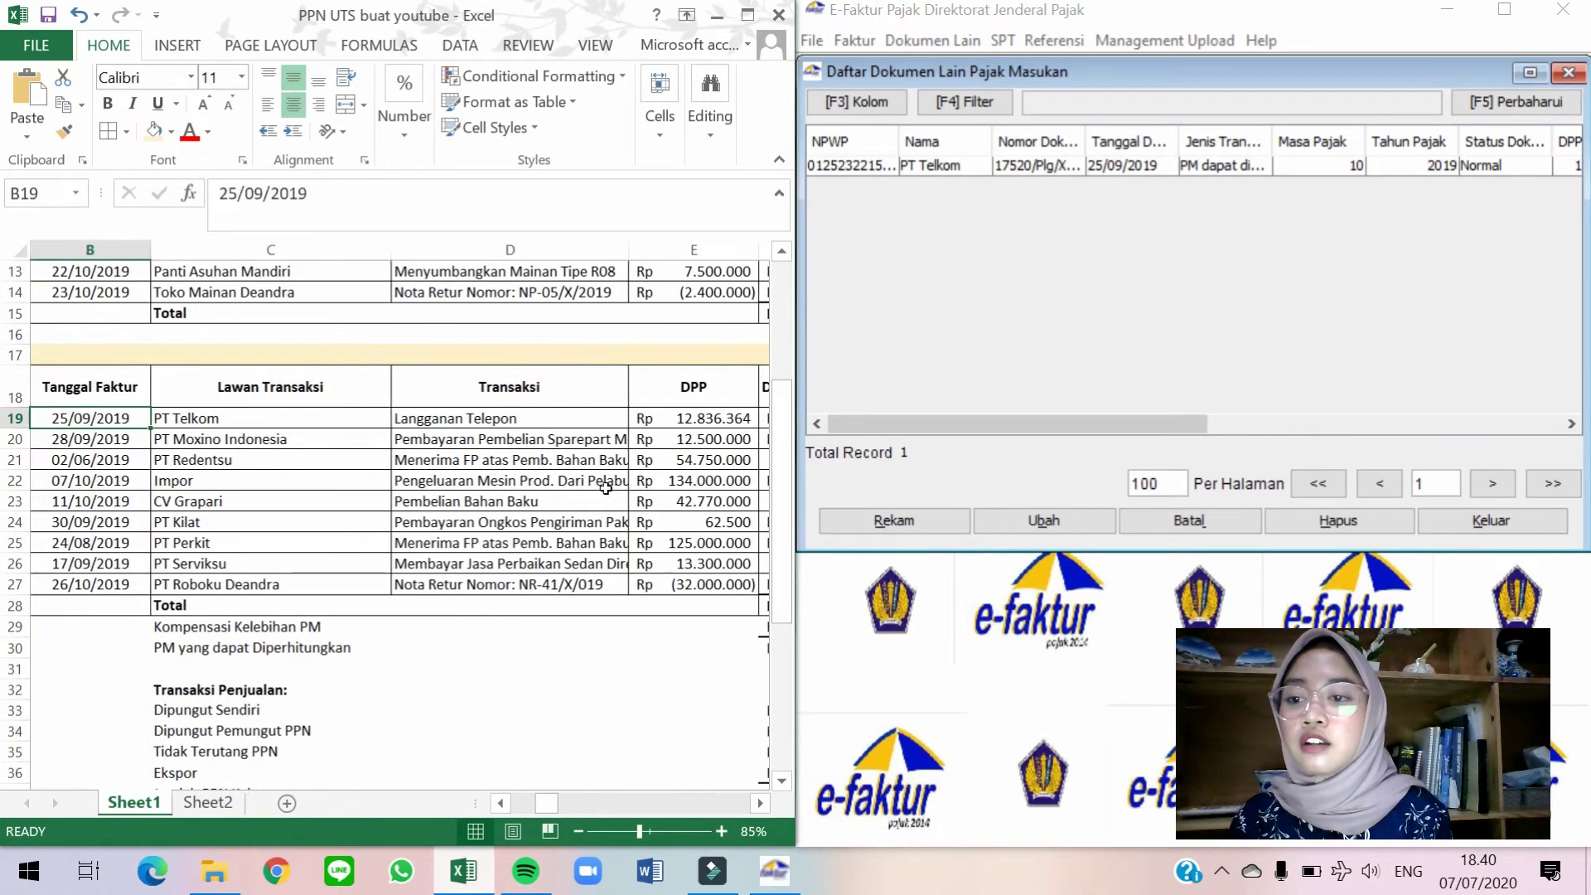
key("Right")
key("Down")
key("Right")
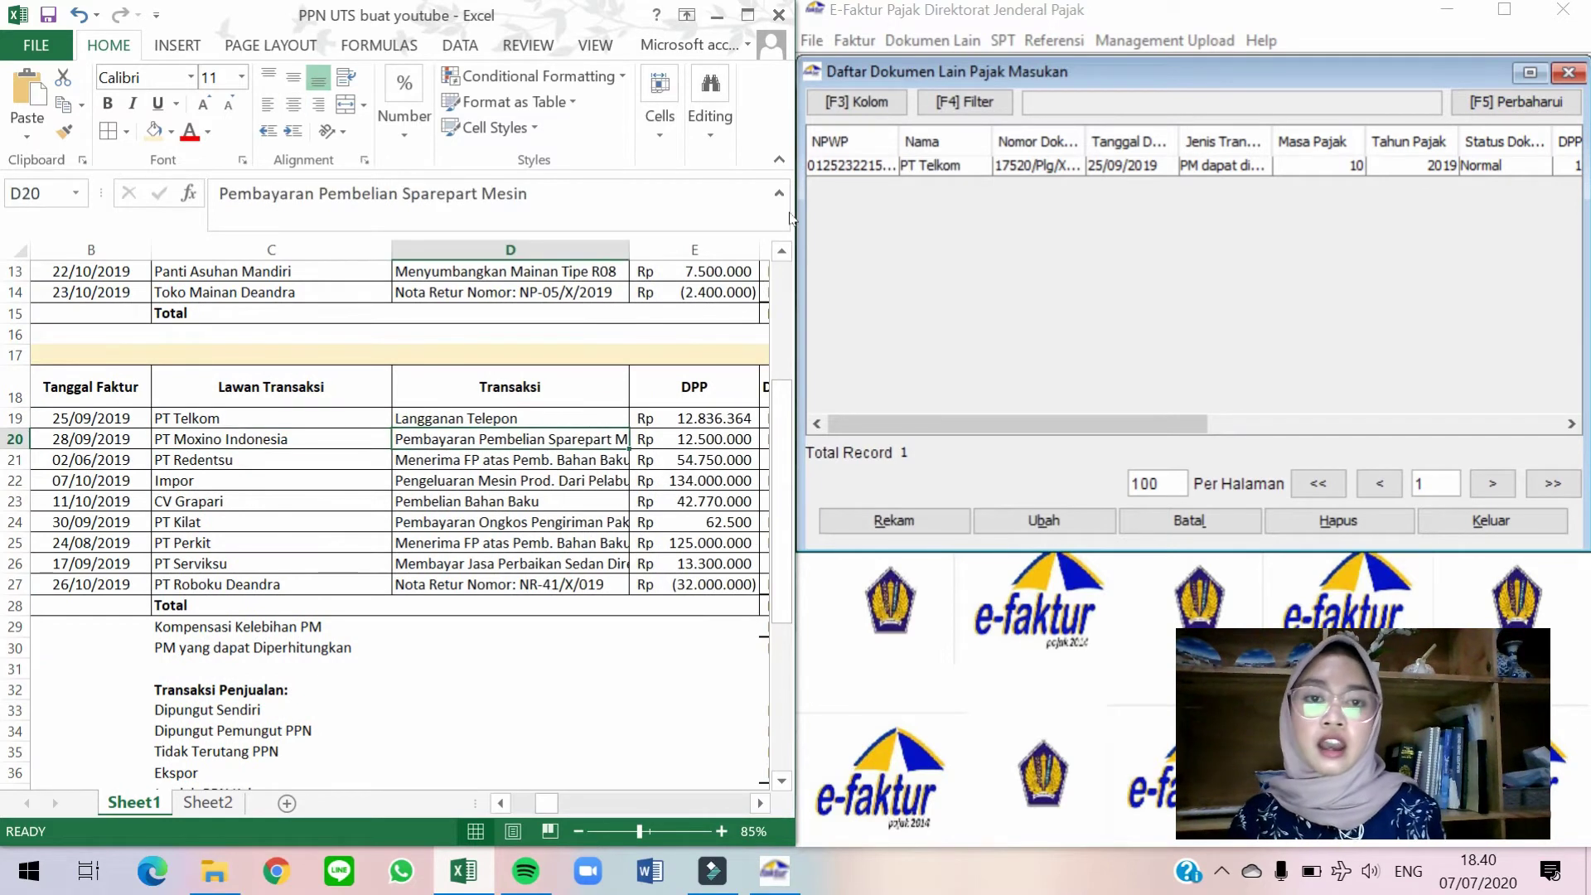
Go to Faktur > Pajak Masukan > Administrasi Faktur.
left_click(860, 47)
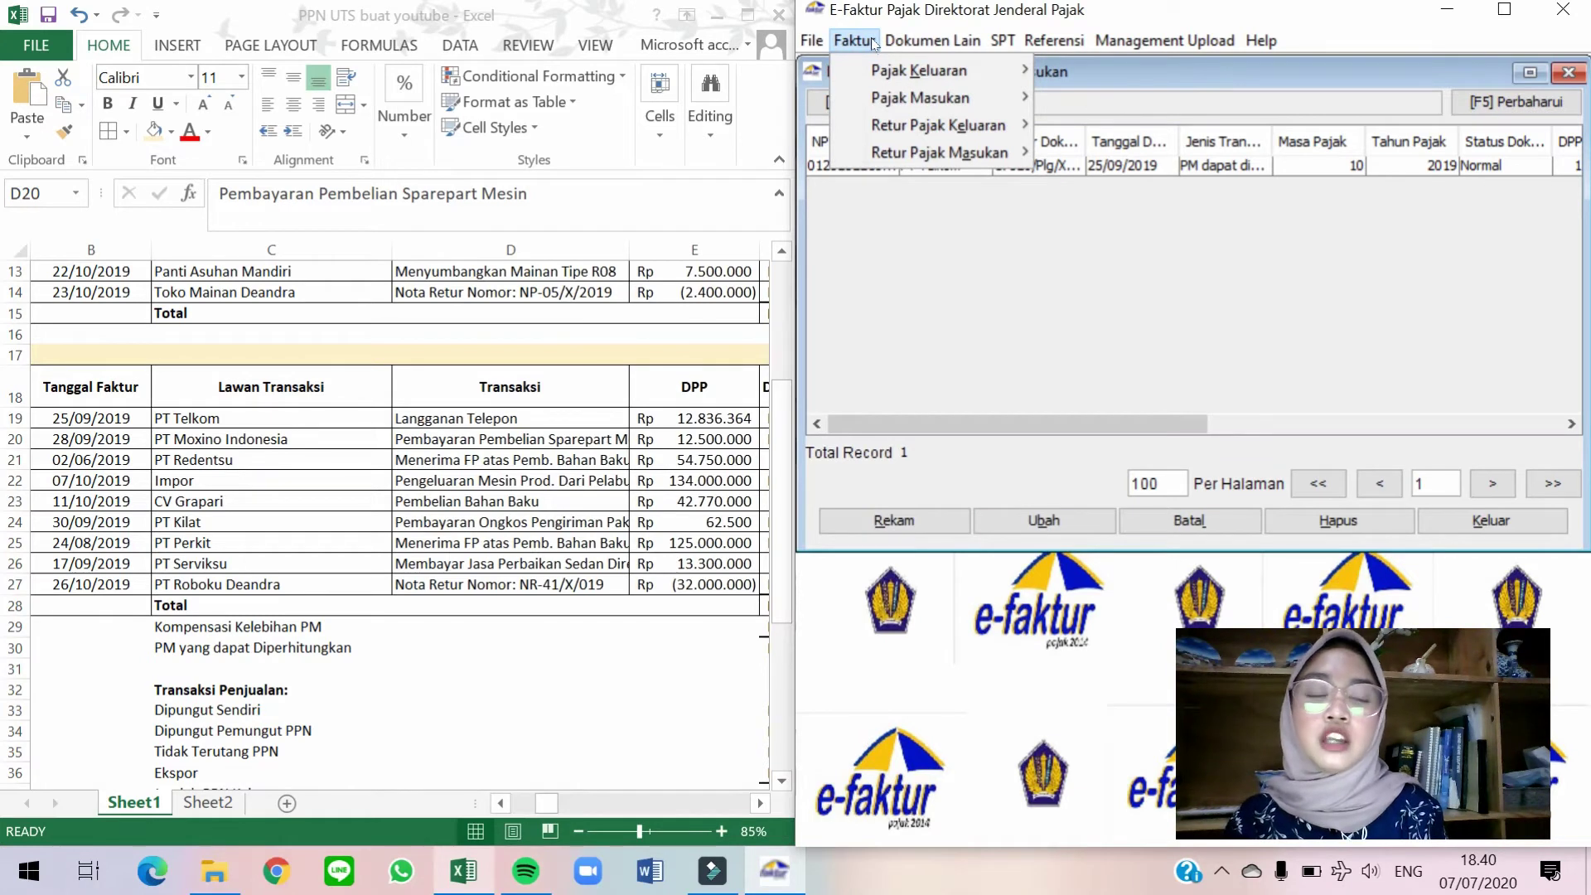
mouse_move(920, 97)
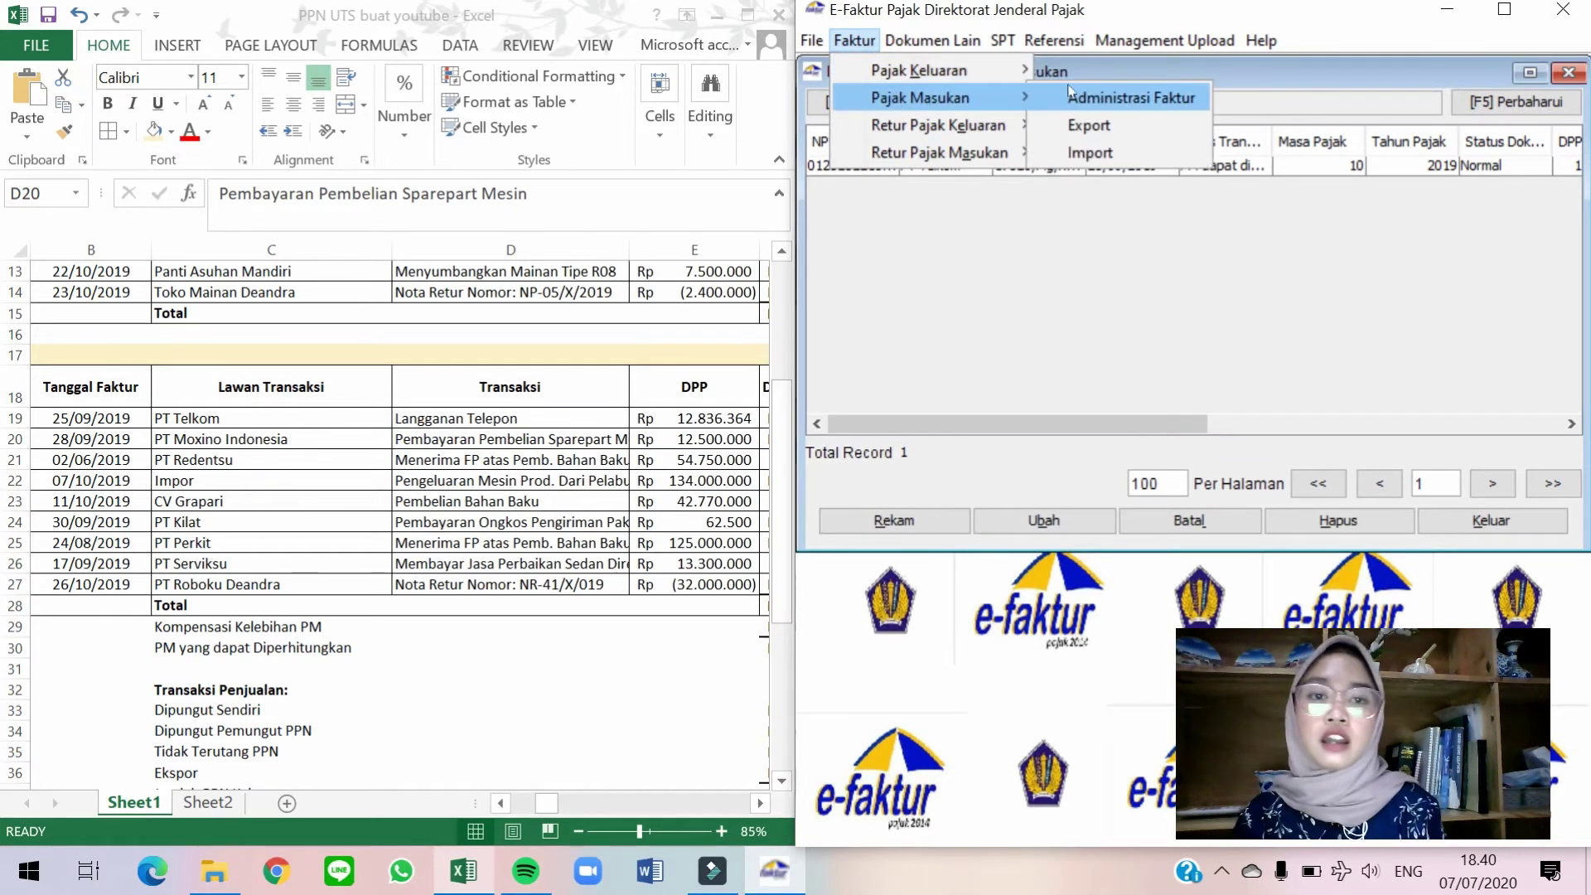
left_click(1095, 100)
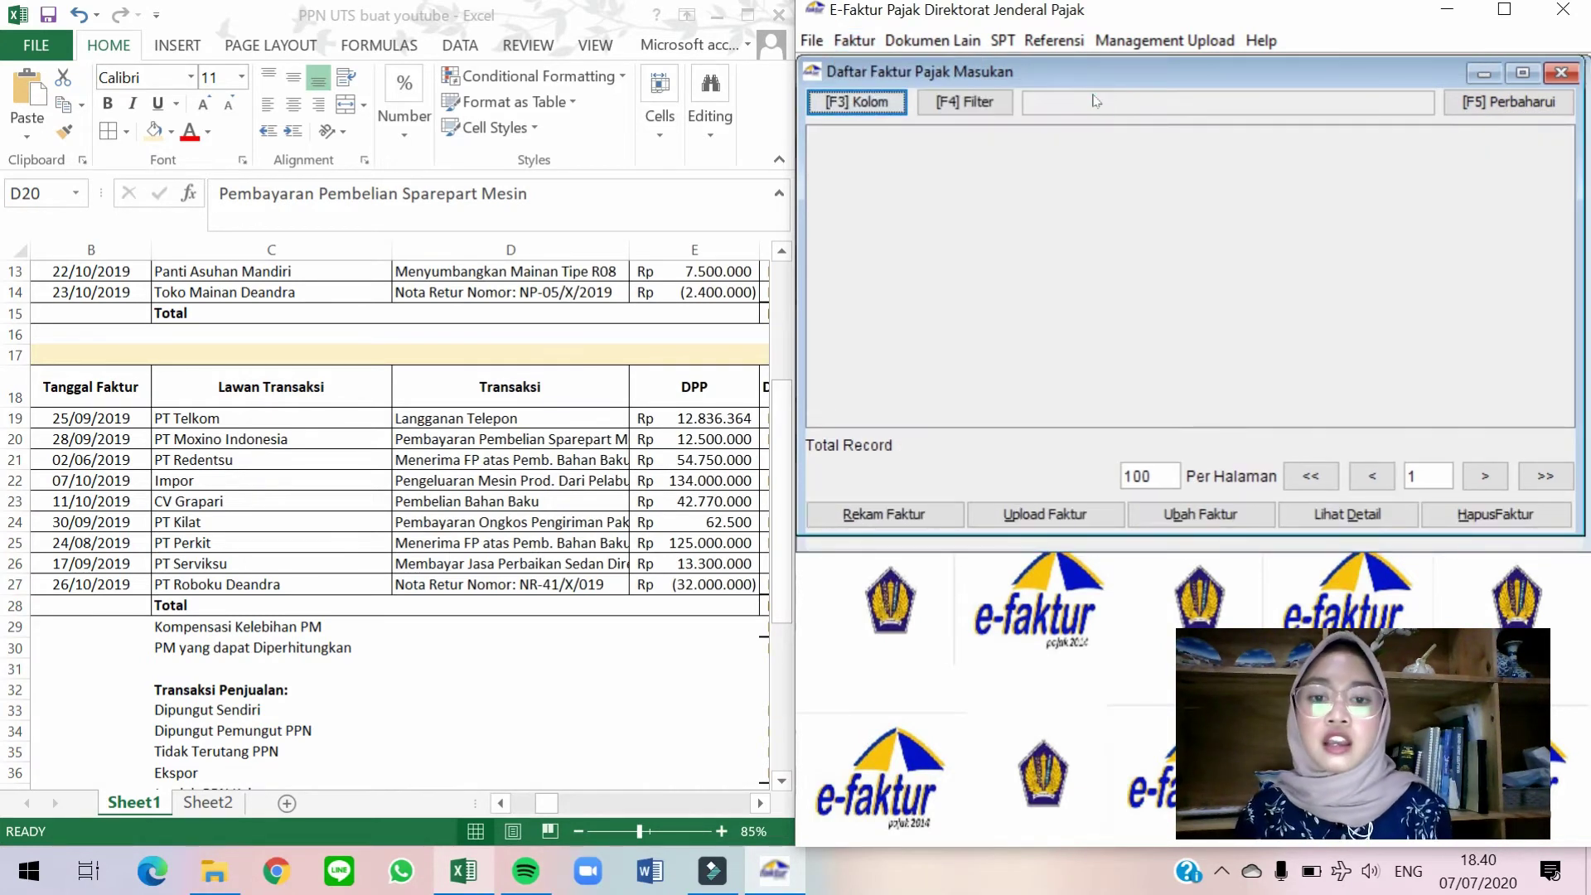
Start a new input invoice and enter number 010.000-19.00001221.
left_click(918, 515)
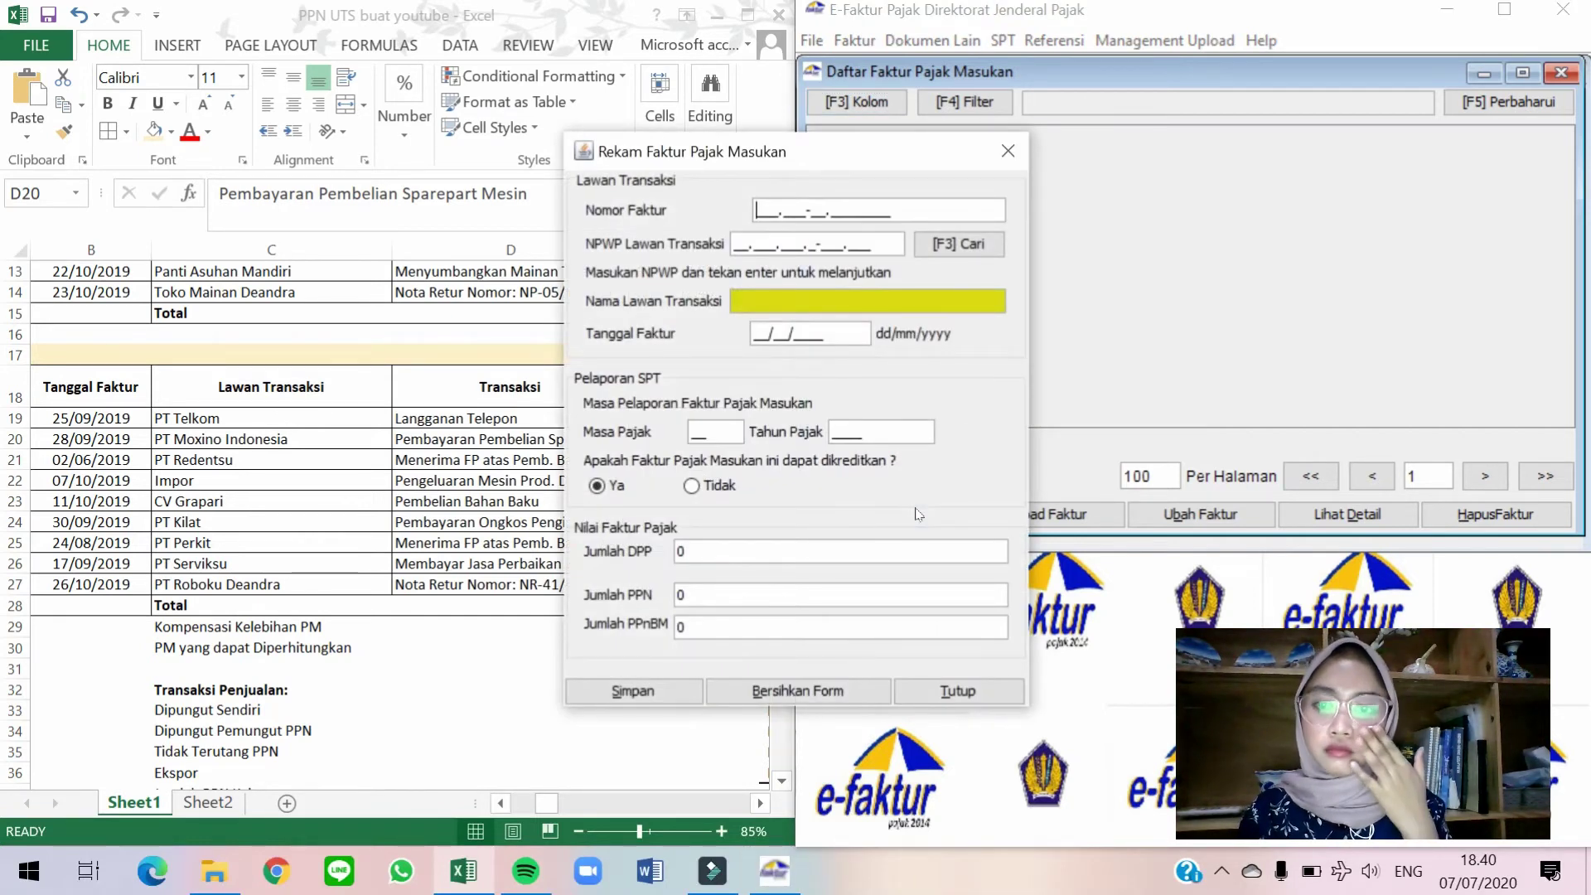
left_click_drag(866, 164, 1111, 106)
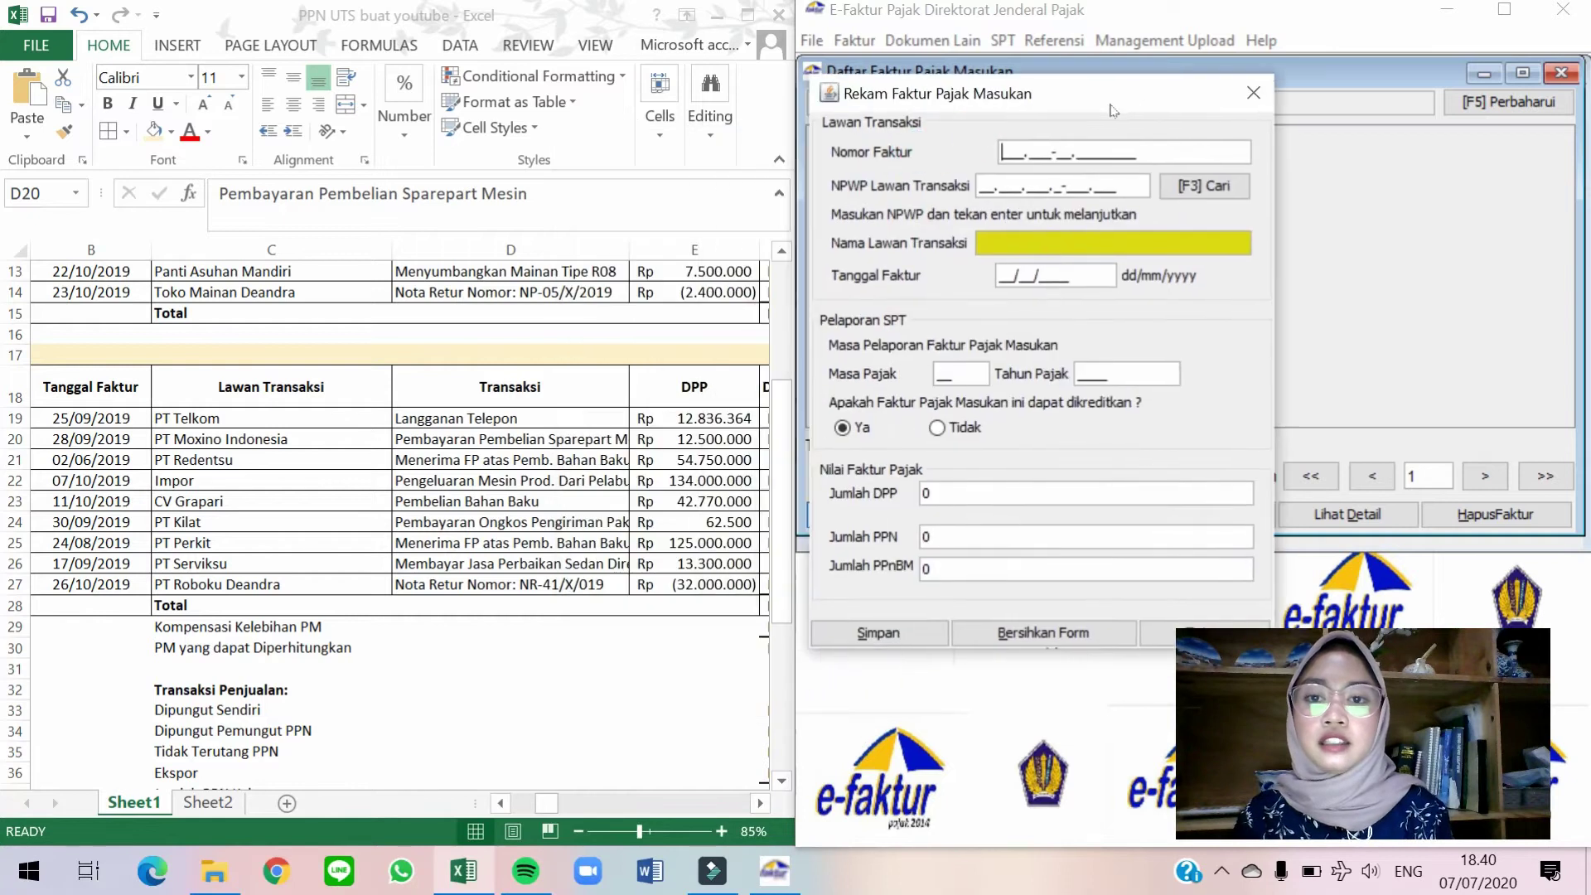
left_click(503, 437)
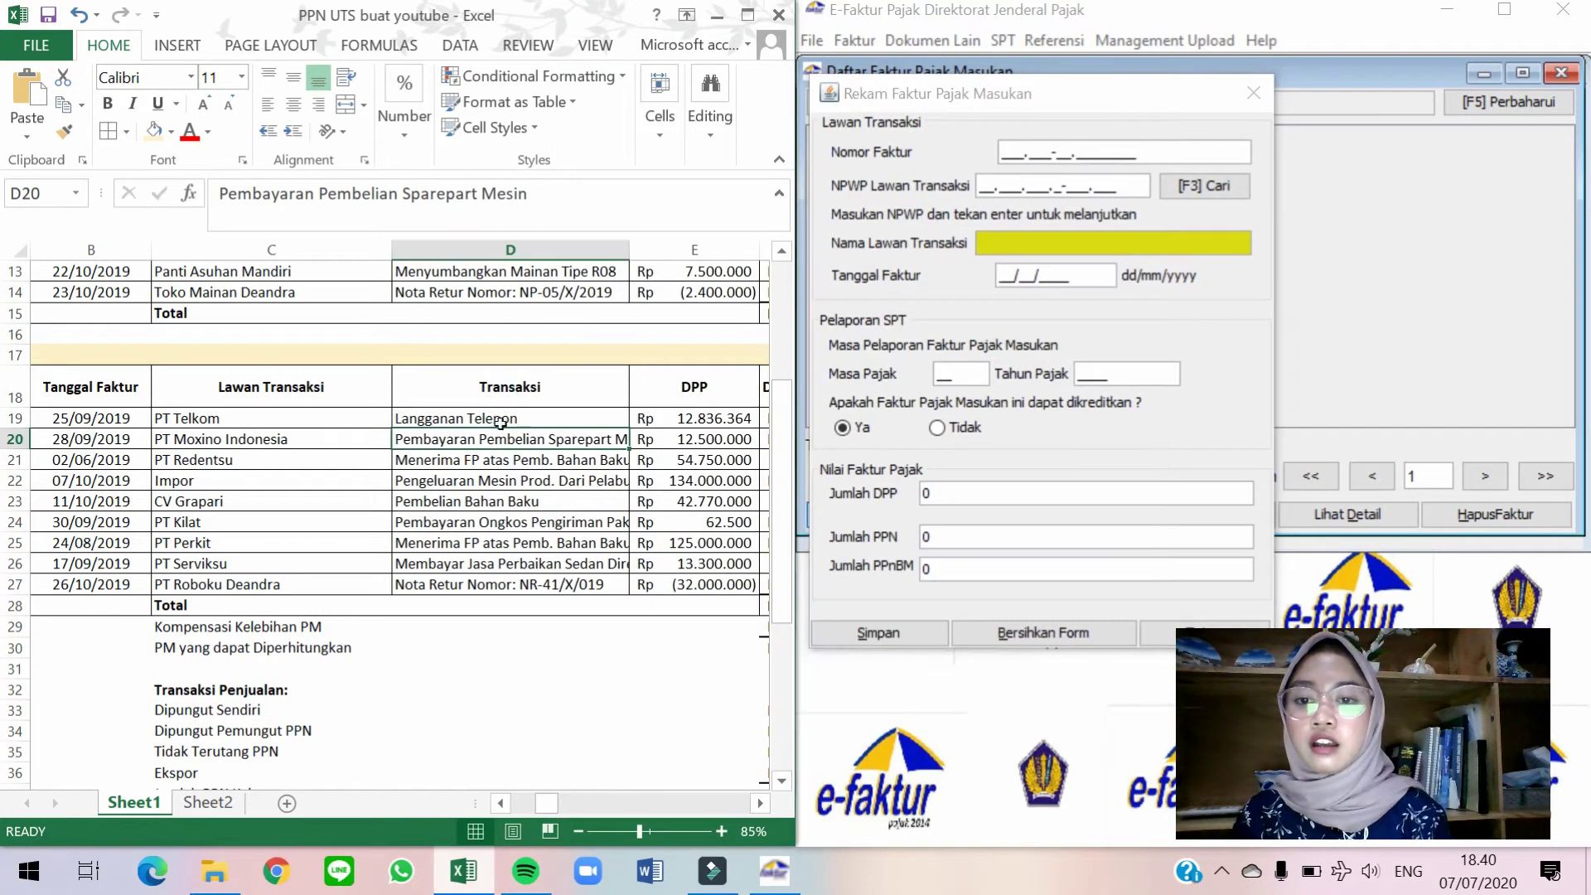
scroll(501, 424, "right", 4)
left_click(502, 430)
scroll(502, 428, "right", 3)
key("Right")
left_click(1007, 152)
type("010.000-19.00001221")
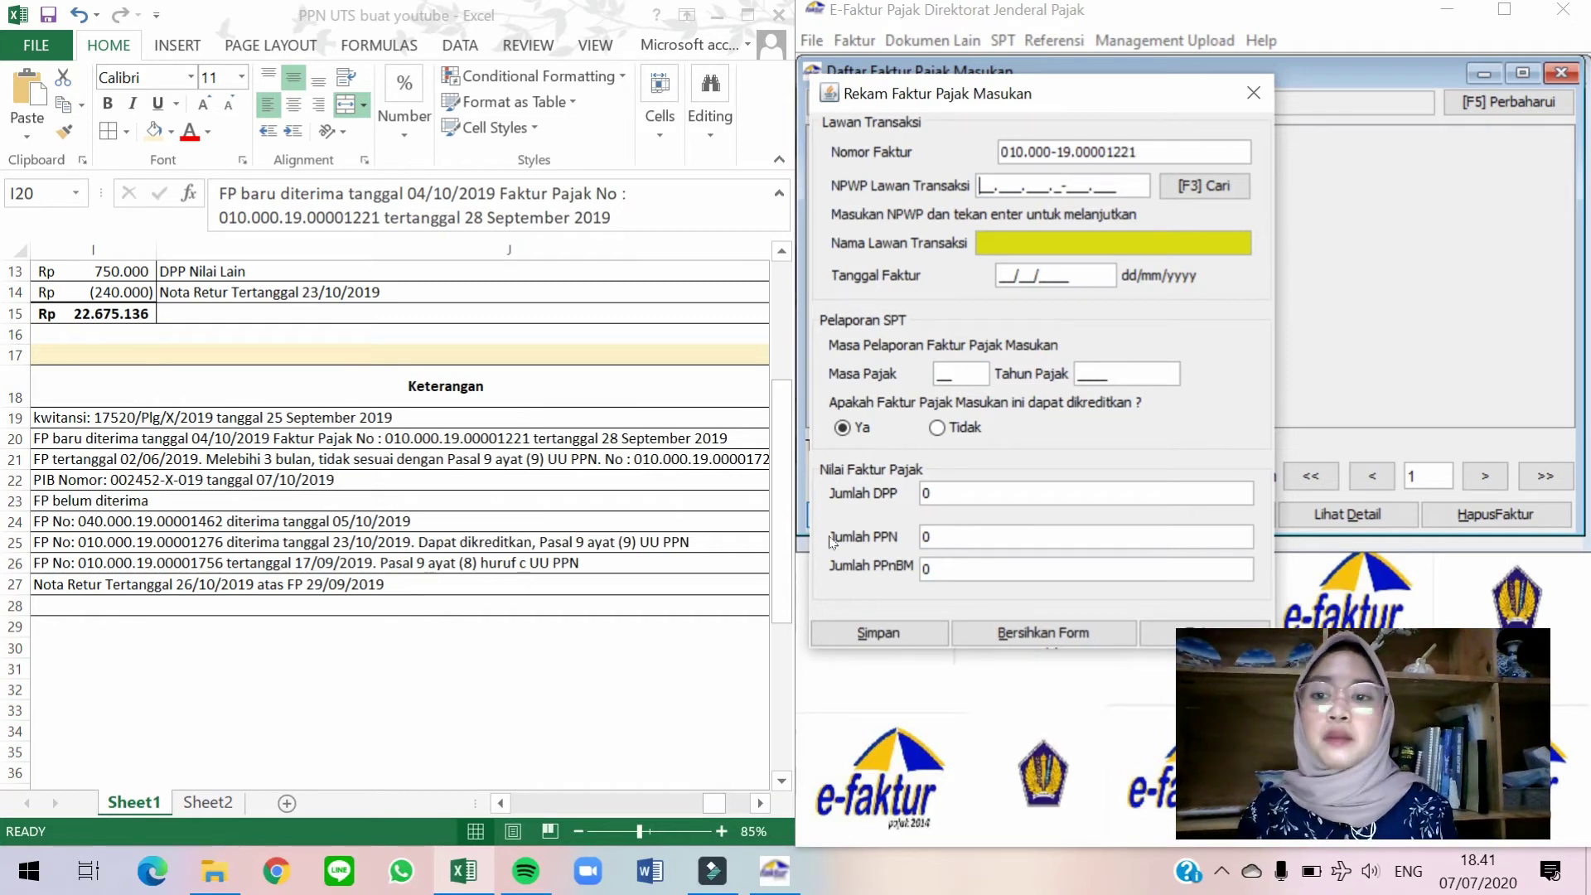
Choose PT Moxino Indonesia as the counterparty from the lookup list.
left_click(446, 544)
key("Left")
key("Left")
key("Left")
key("Left")
key("Left")
key("Left")
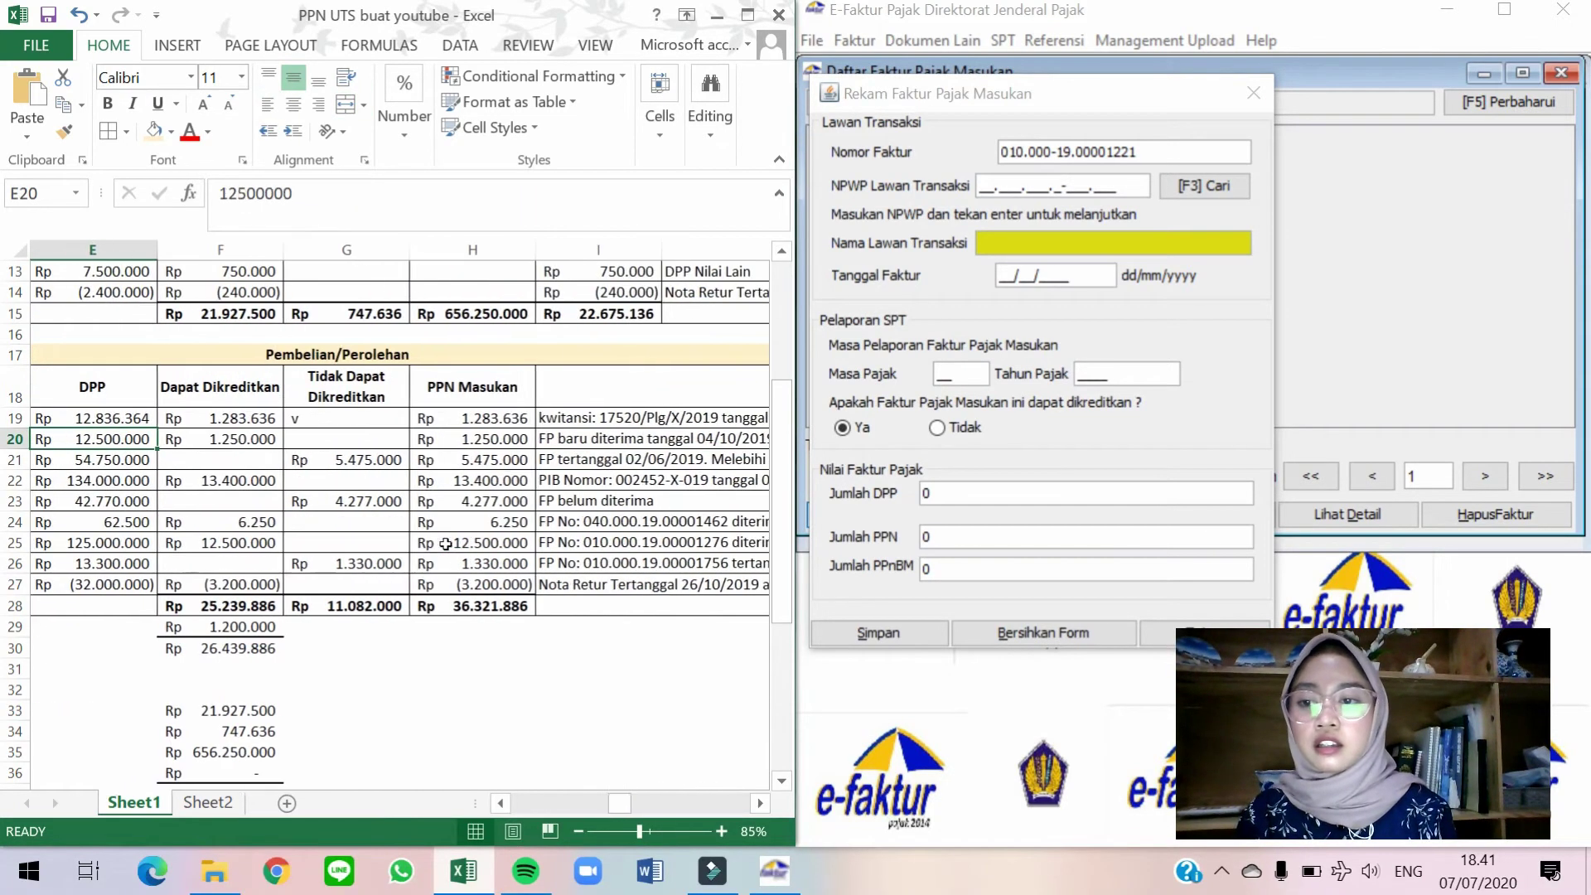
left_click(1204, 186)
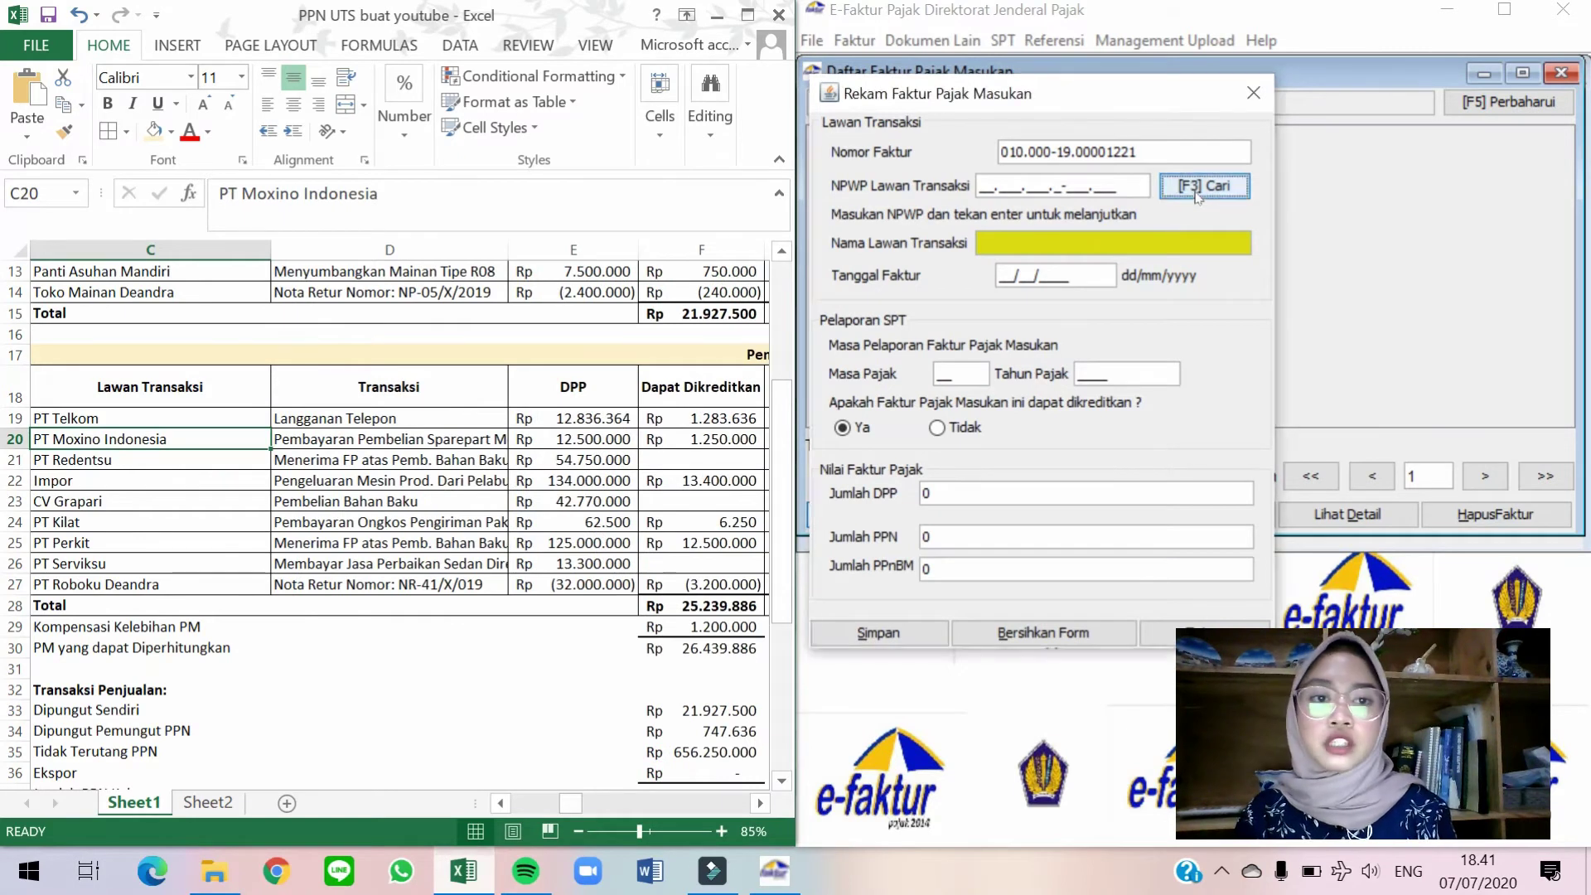
left_click(1064, 277)
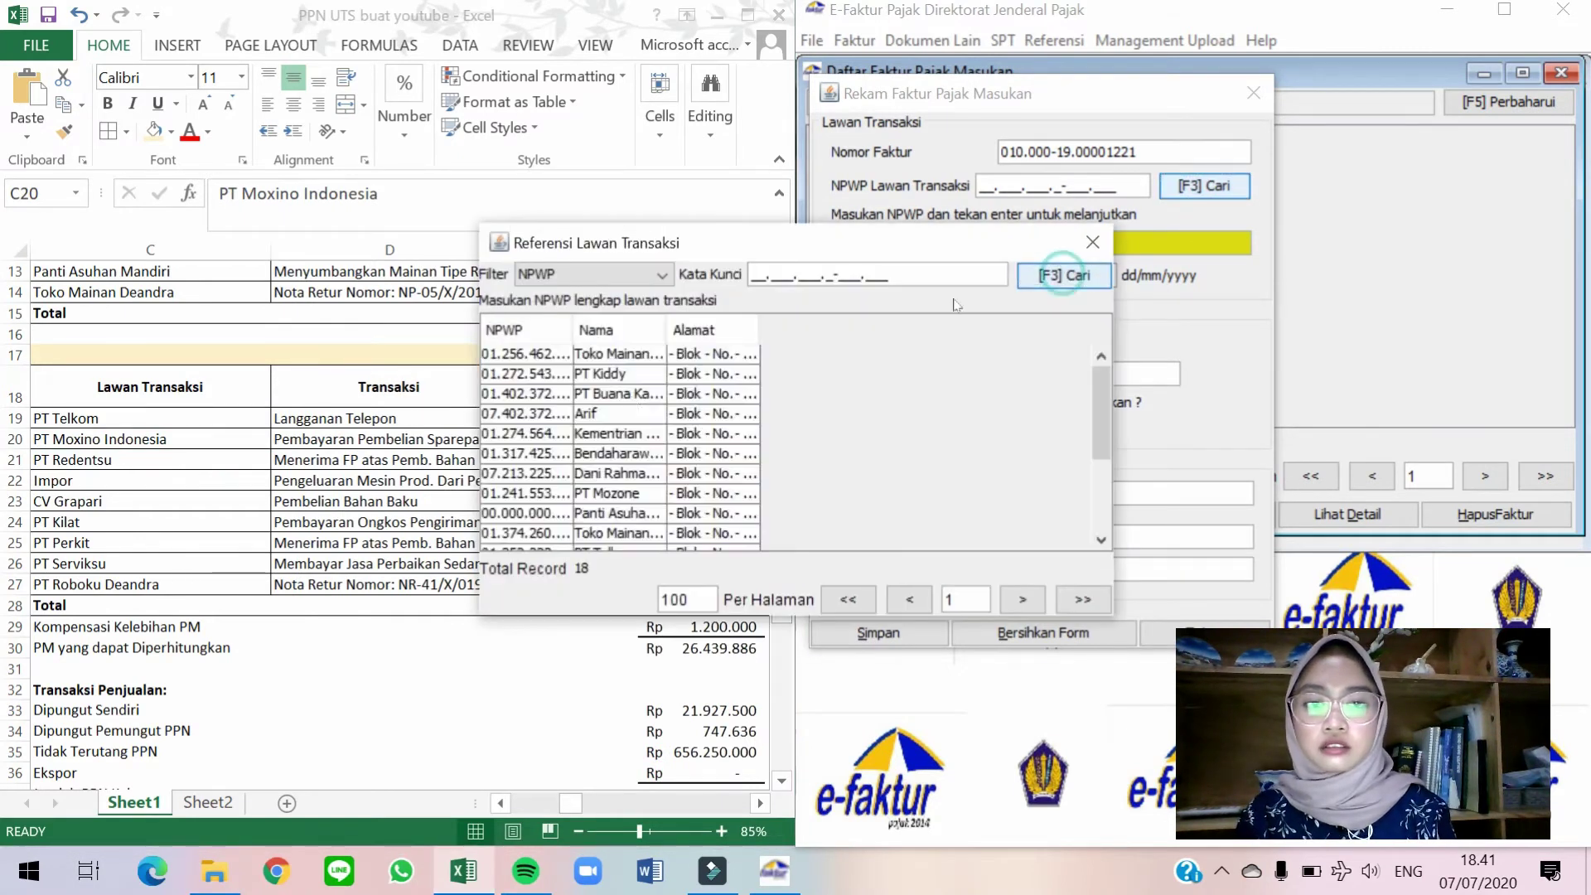
scroll(606, 503, "down", 1)
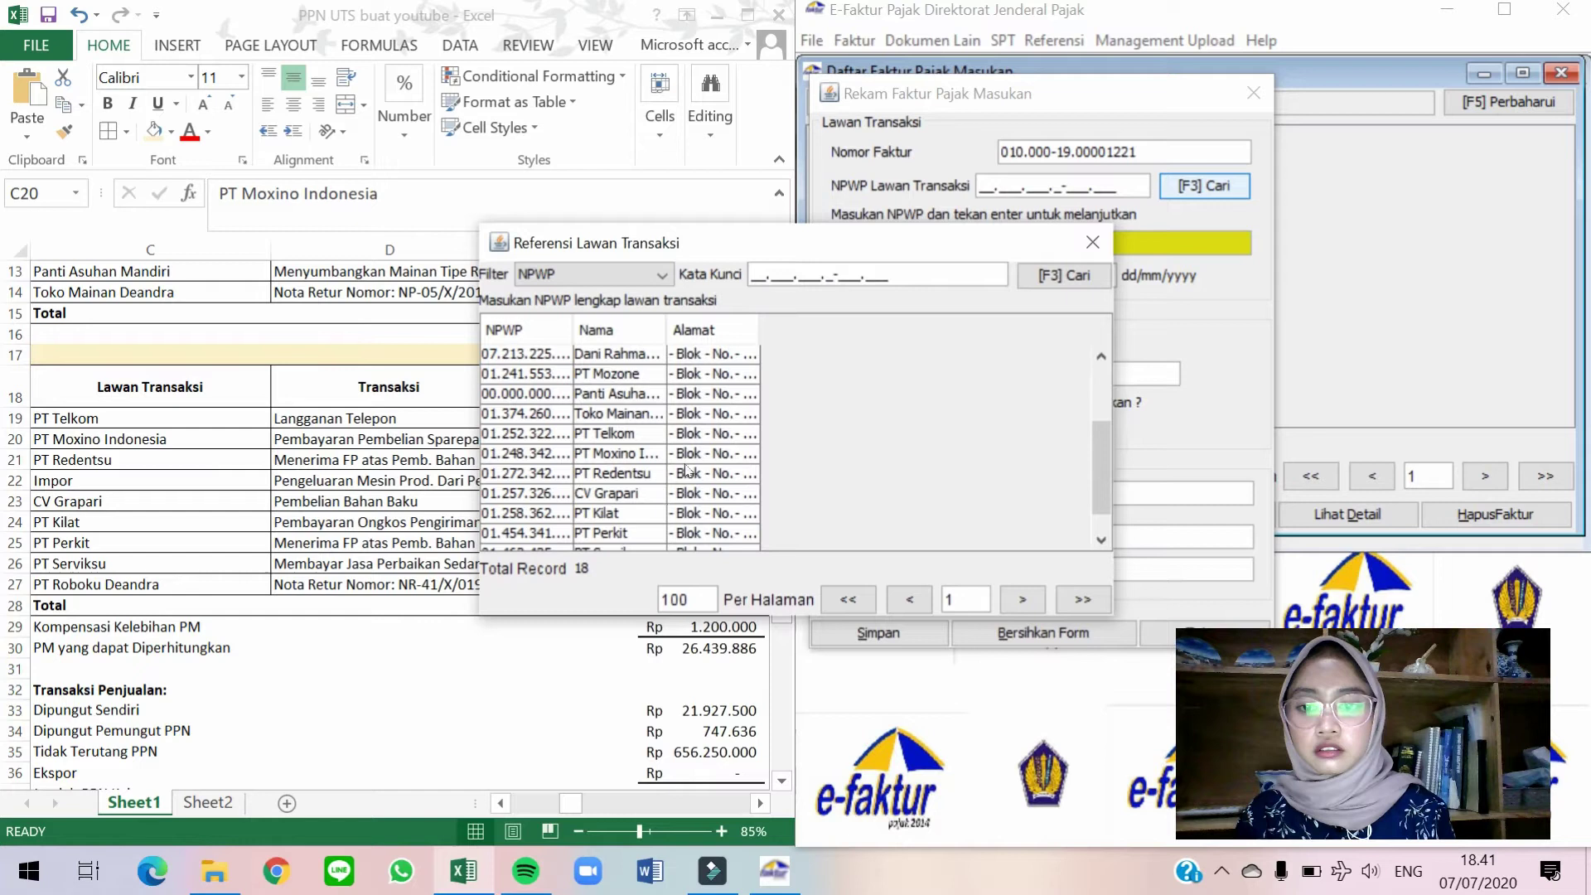
double_click(658, 454)
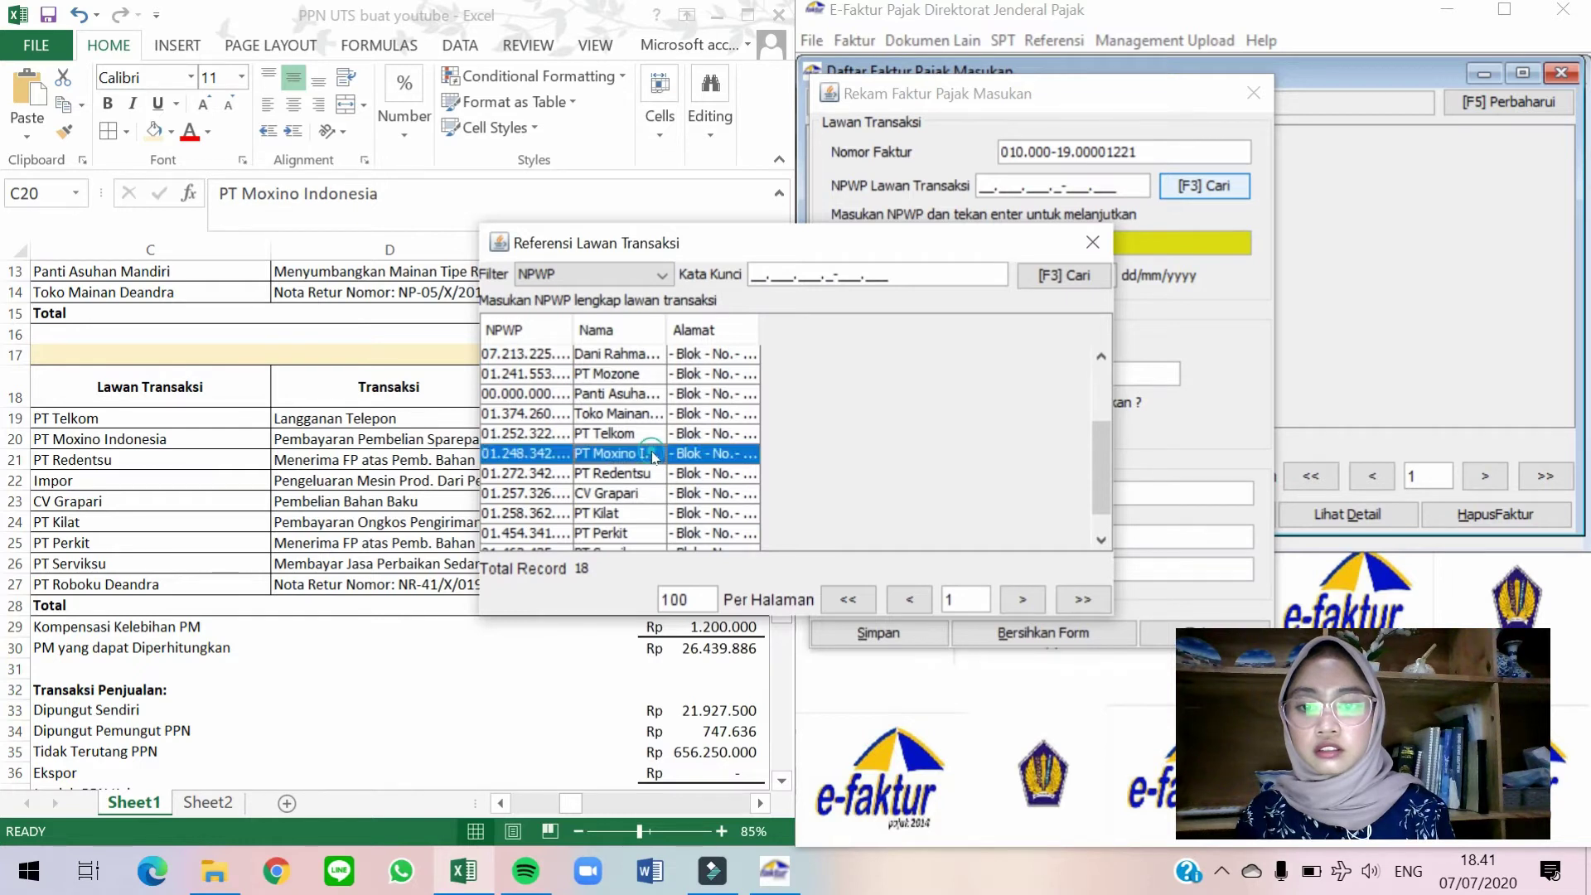
Enter the invoice date 28/09/2019 after dismissing the date error.
left_click(368, 433)
key("Left")
key("Left")
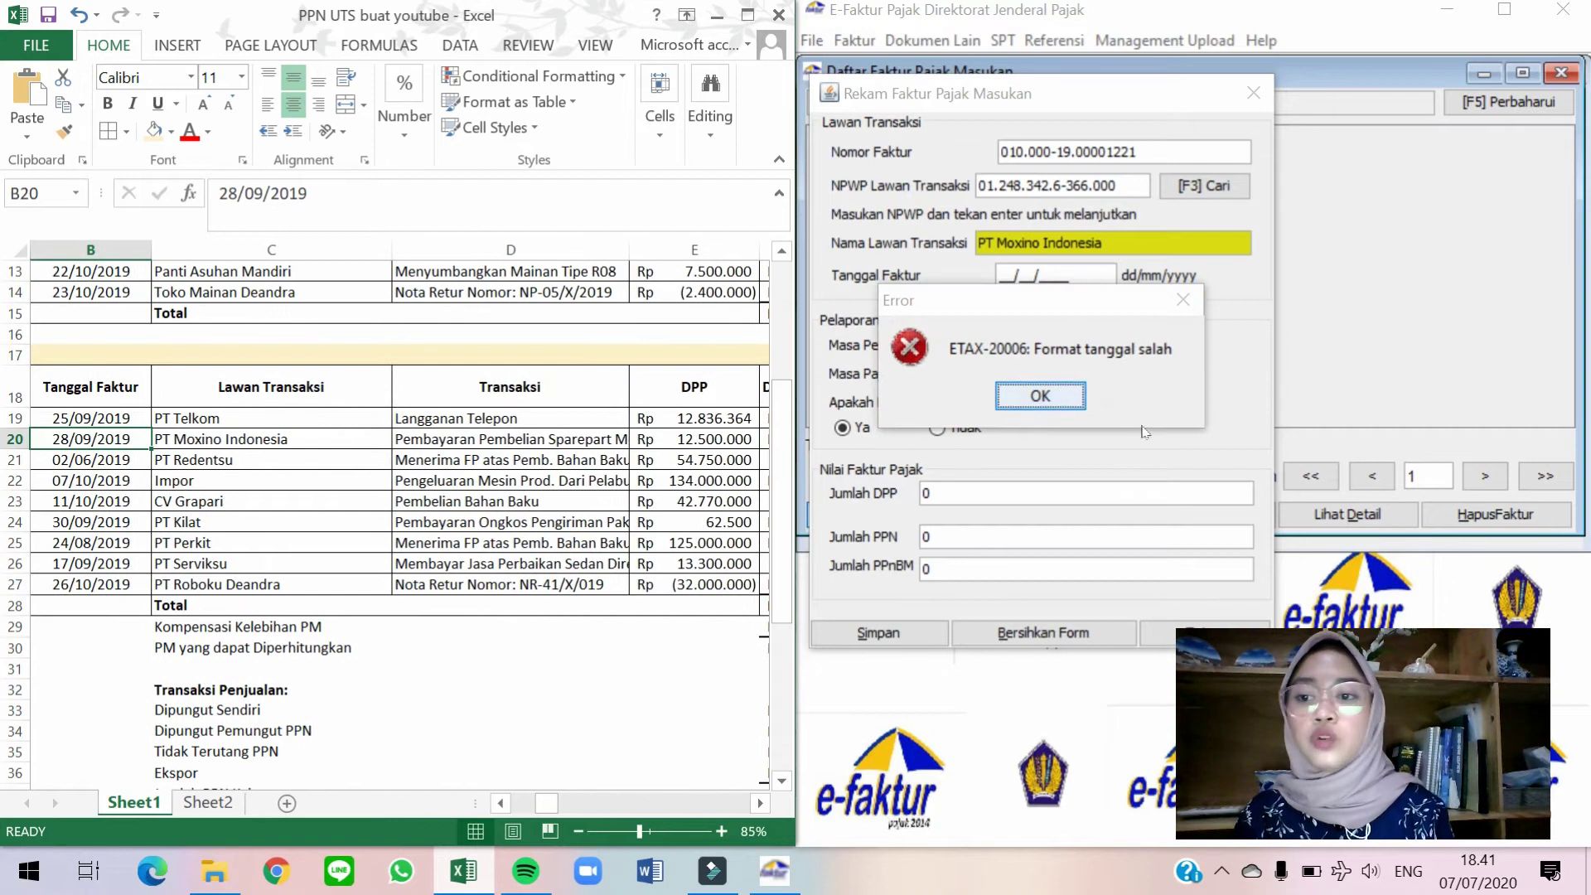
left_click(1064, 394)
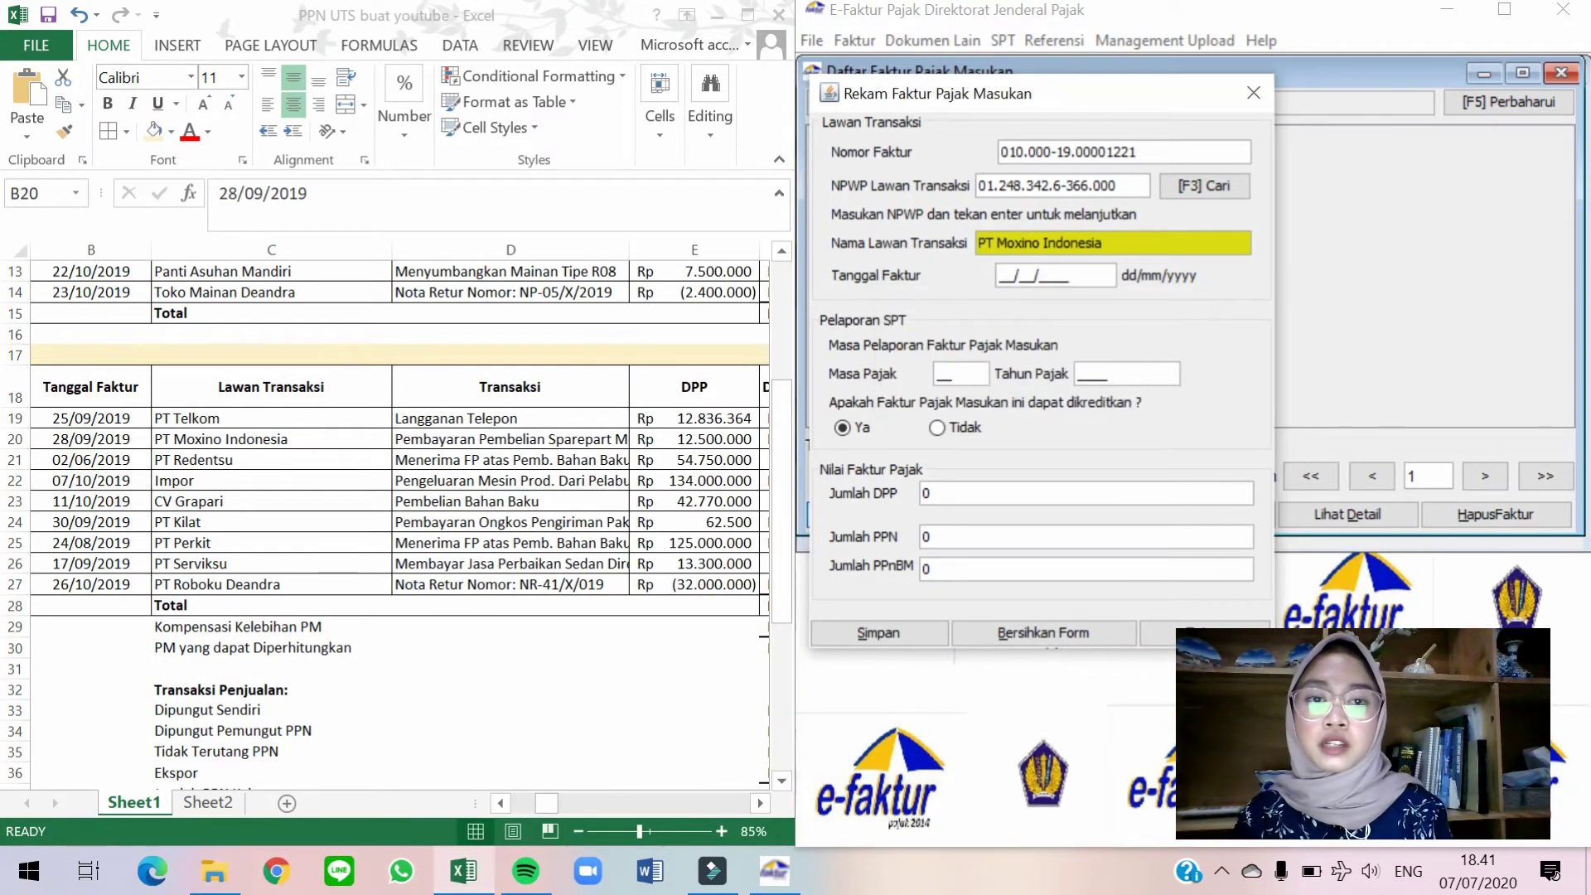
type("092019")
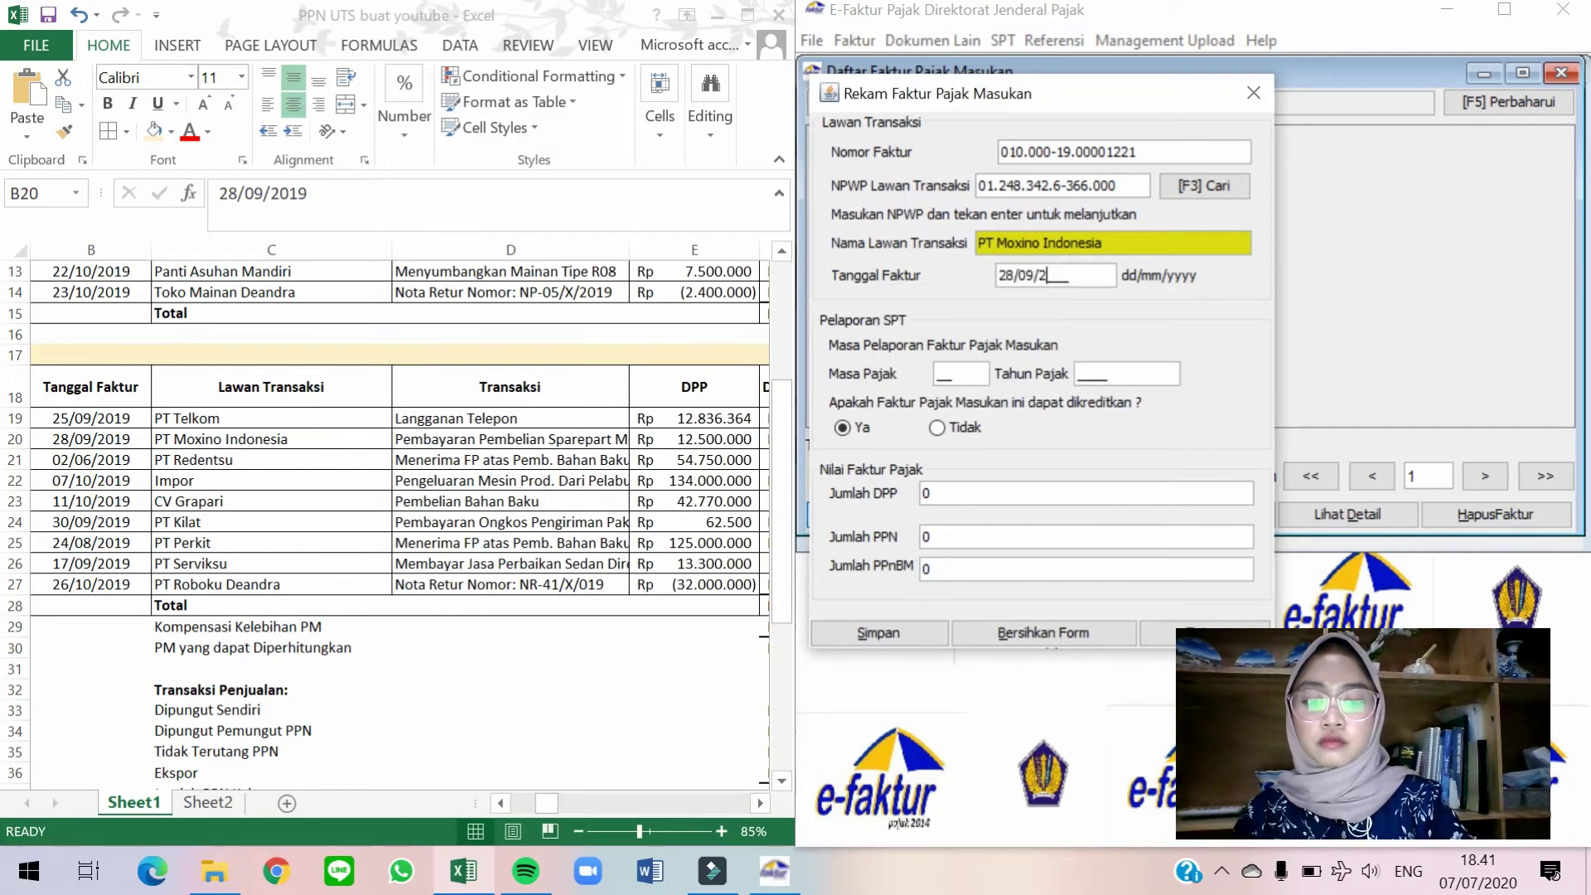
key("Tab")
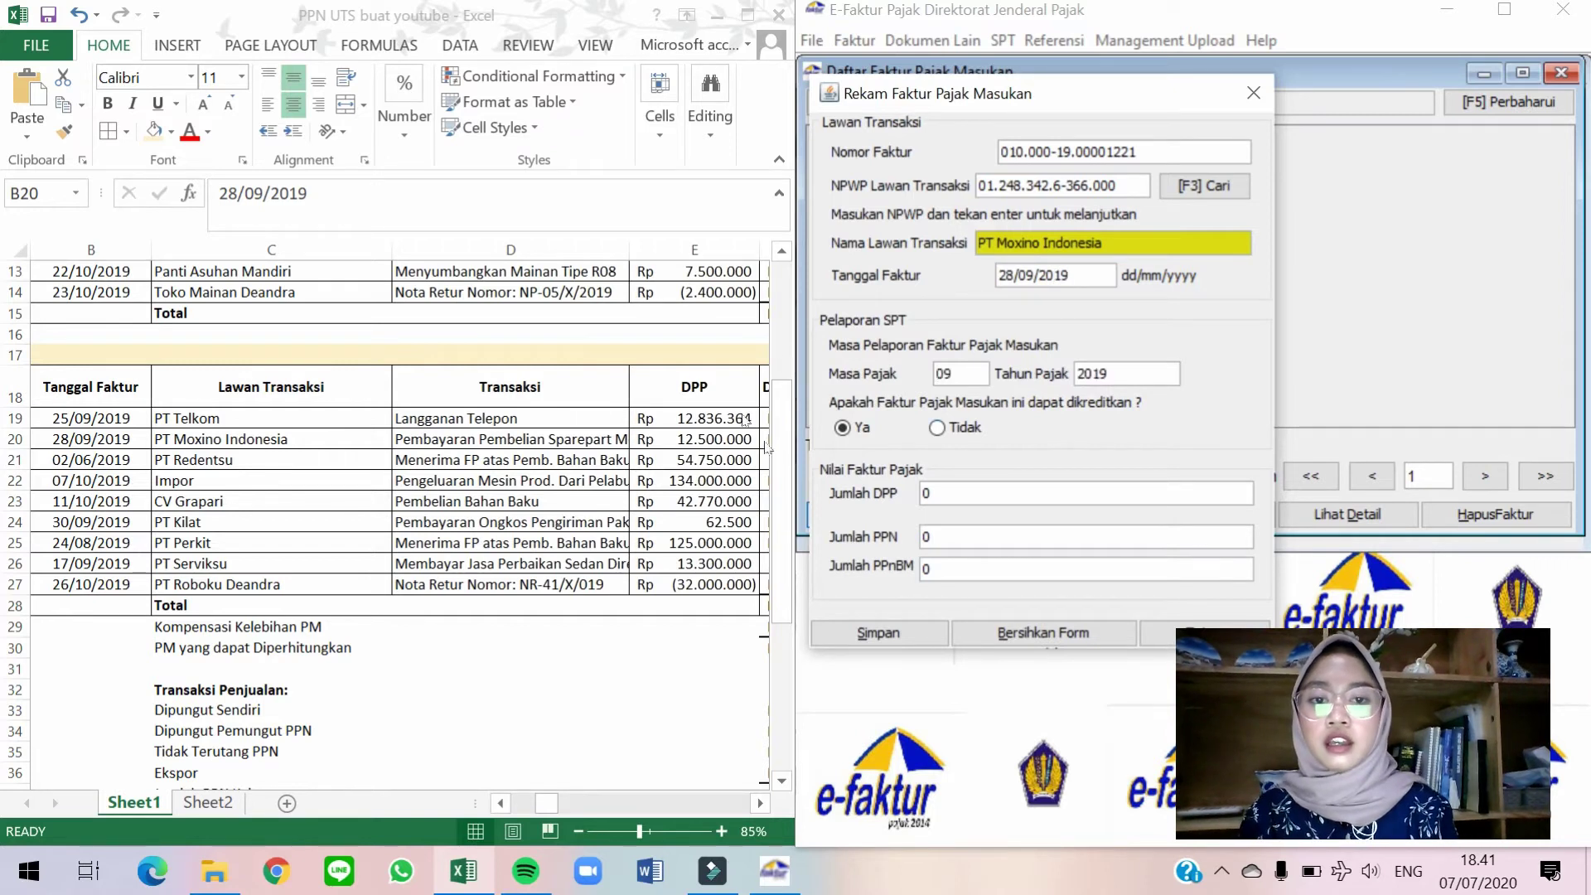
Change the tax period month to 10.
left_click(315, 448)
key("Right")
key("Right")
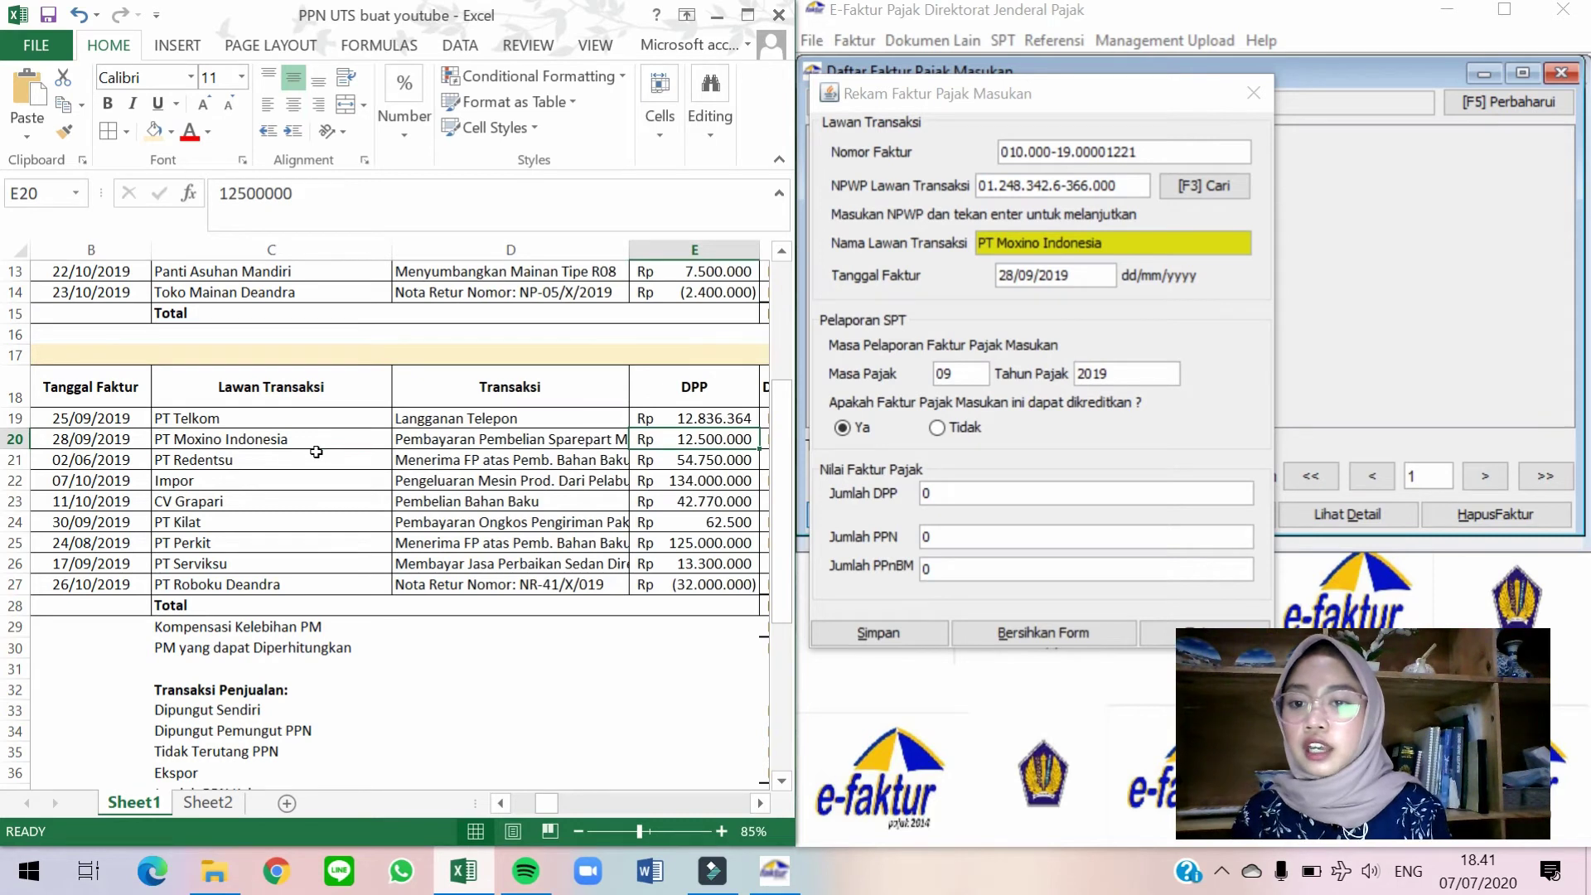
key("Right")
key("Right")
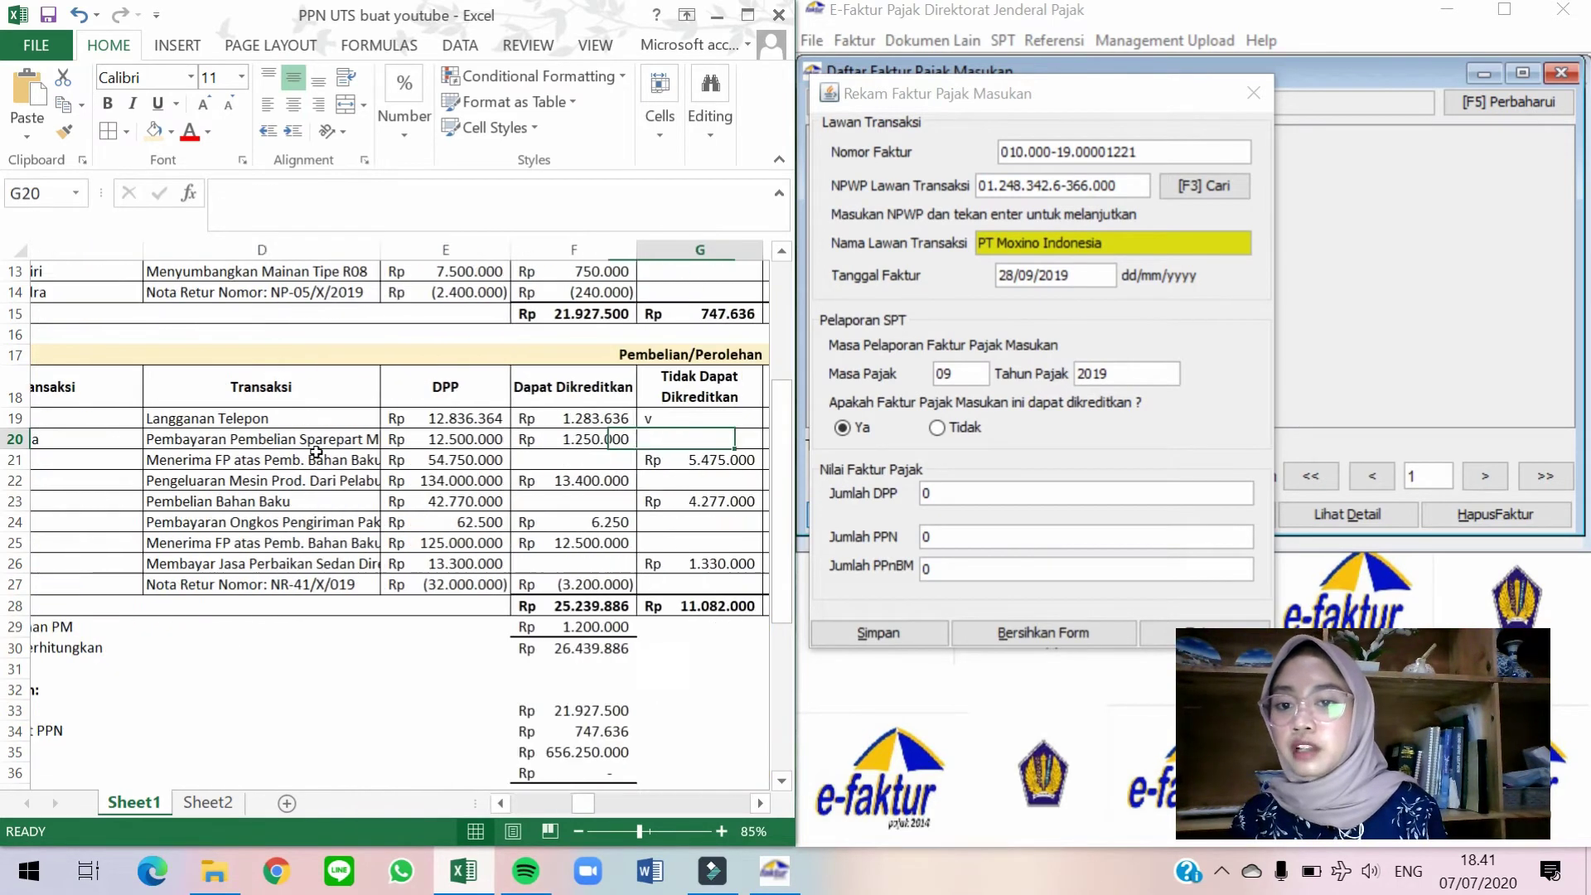
key("Right")
key("Right")
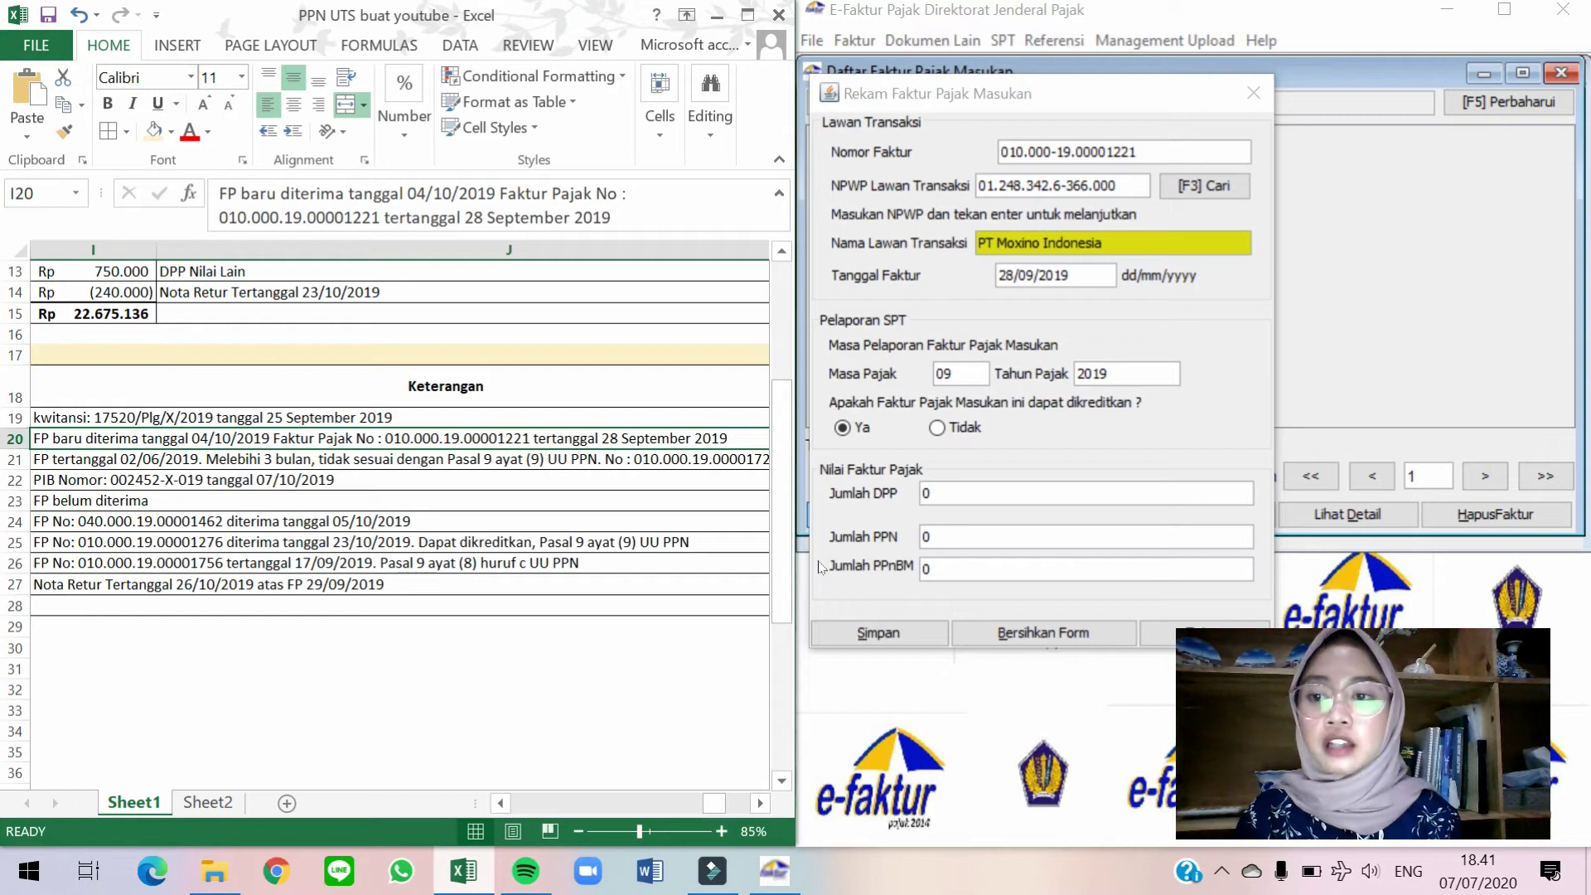
double_click(942, 372)
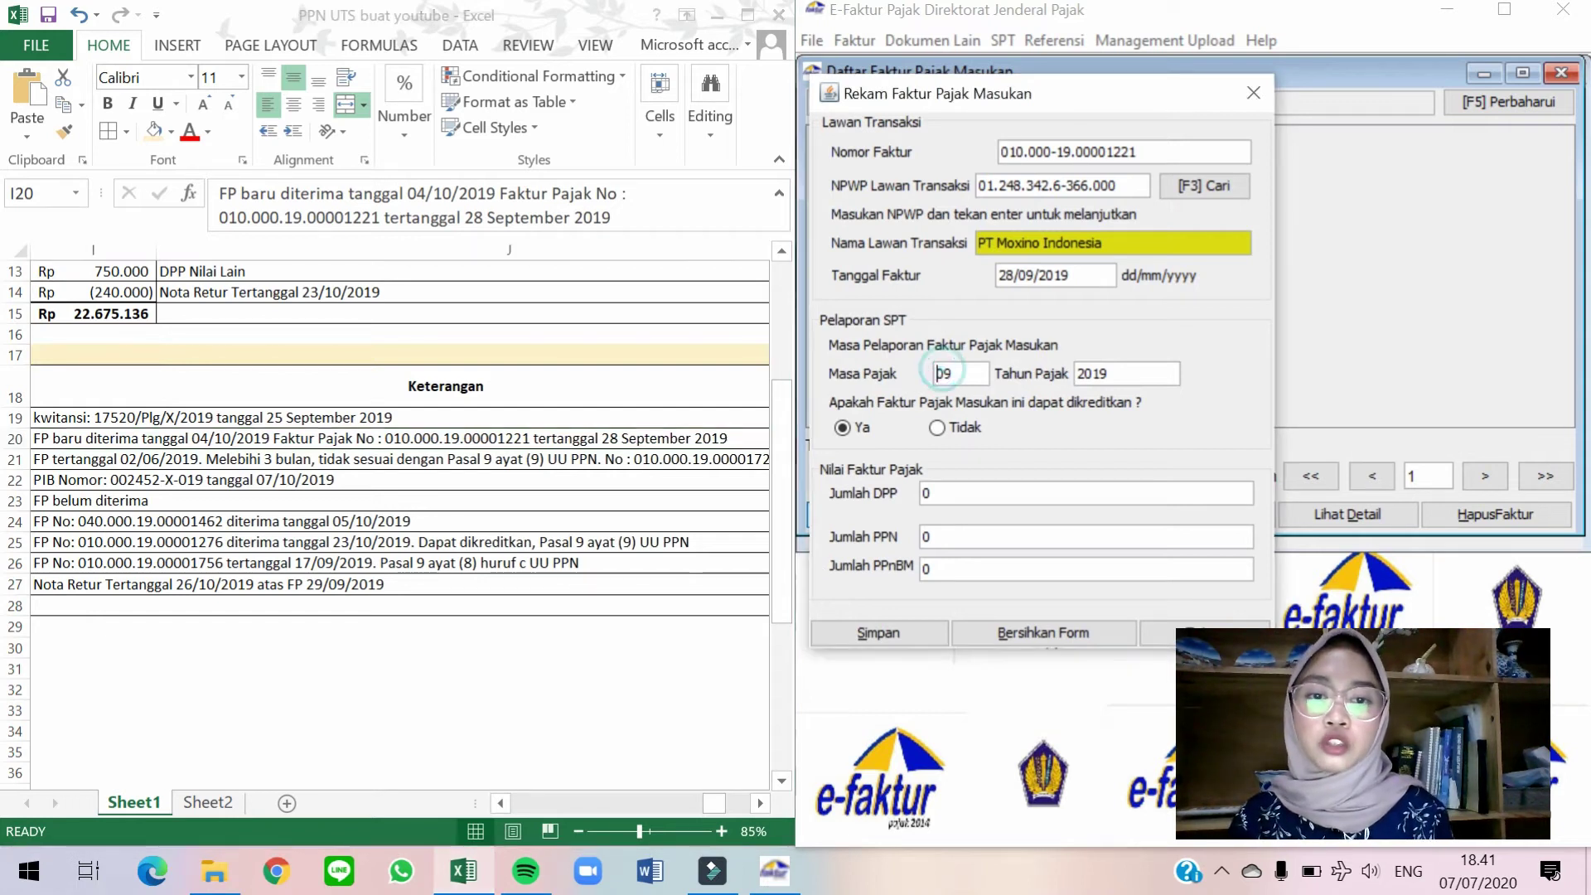
type("10")
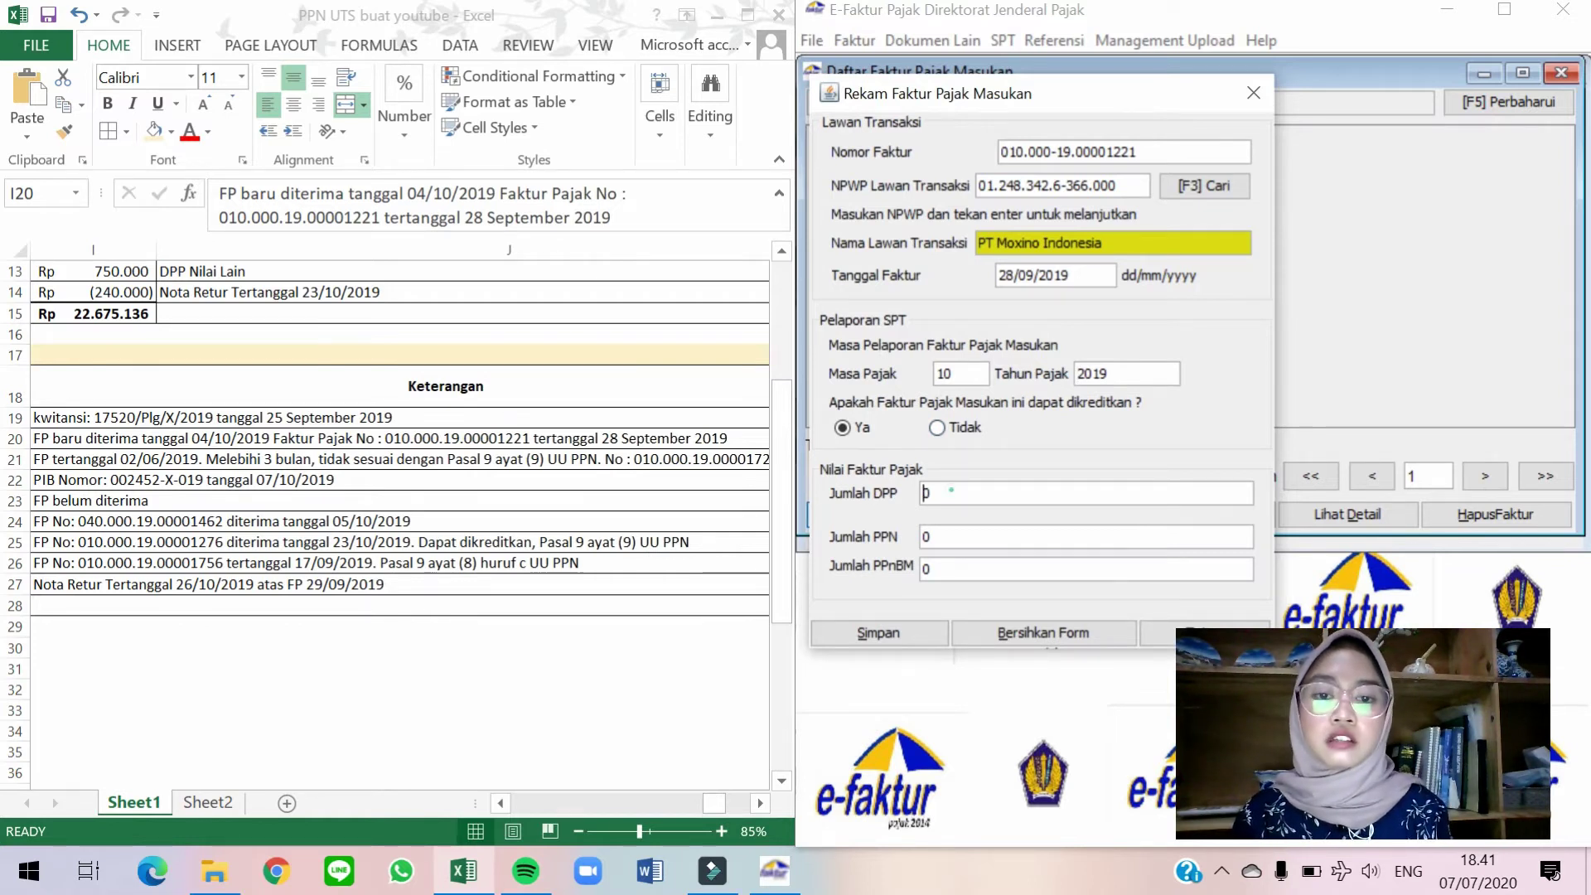
Enter DPP 12.500.000, save the invoice and open a blank form.
left_click(512, 469)
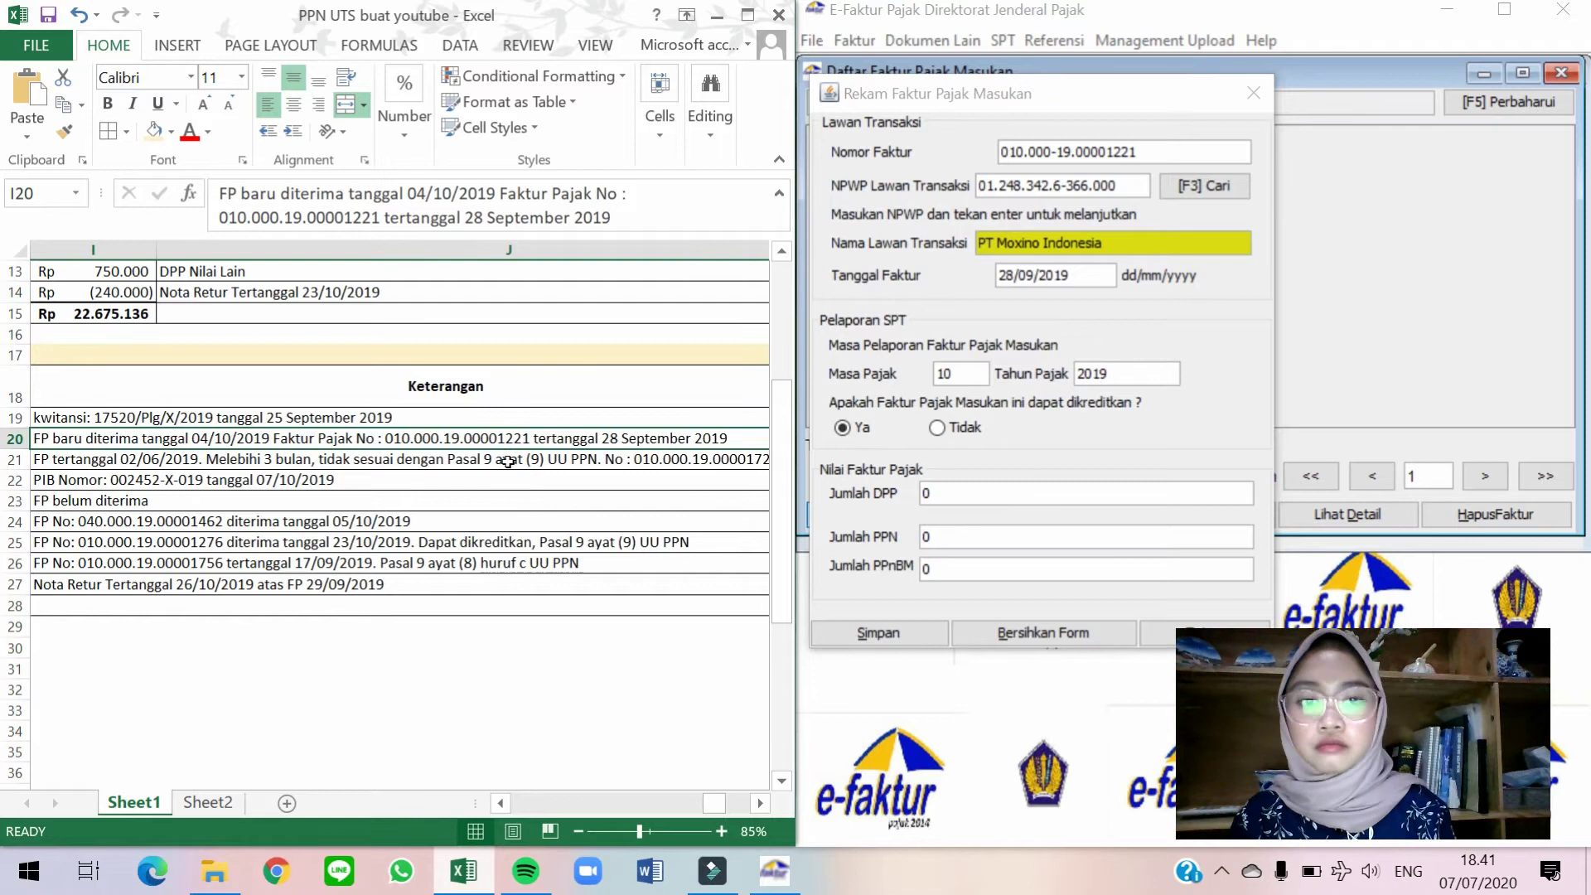
key("Left")
key("Left")
key("Left")
key("Left")
key("Left")
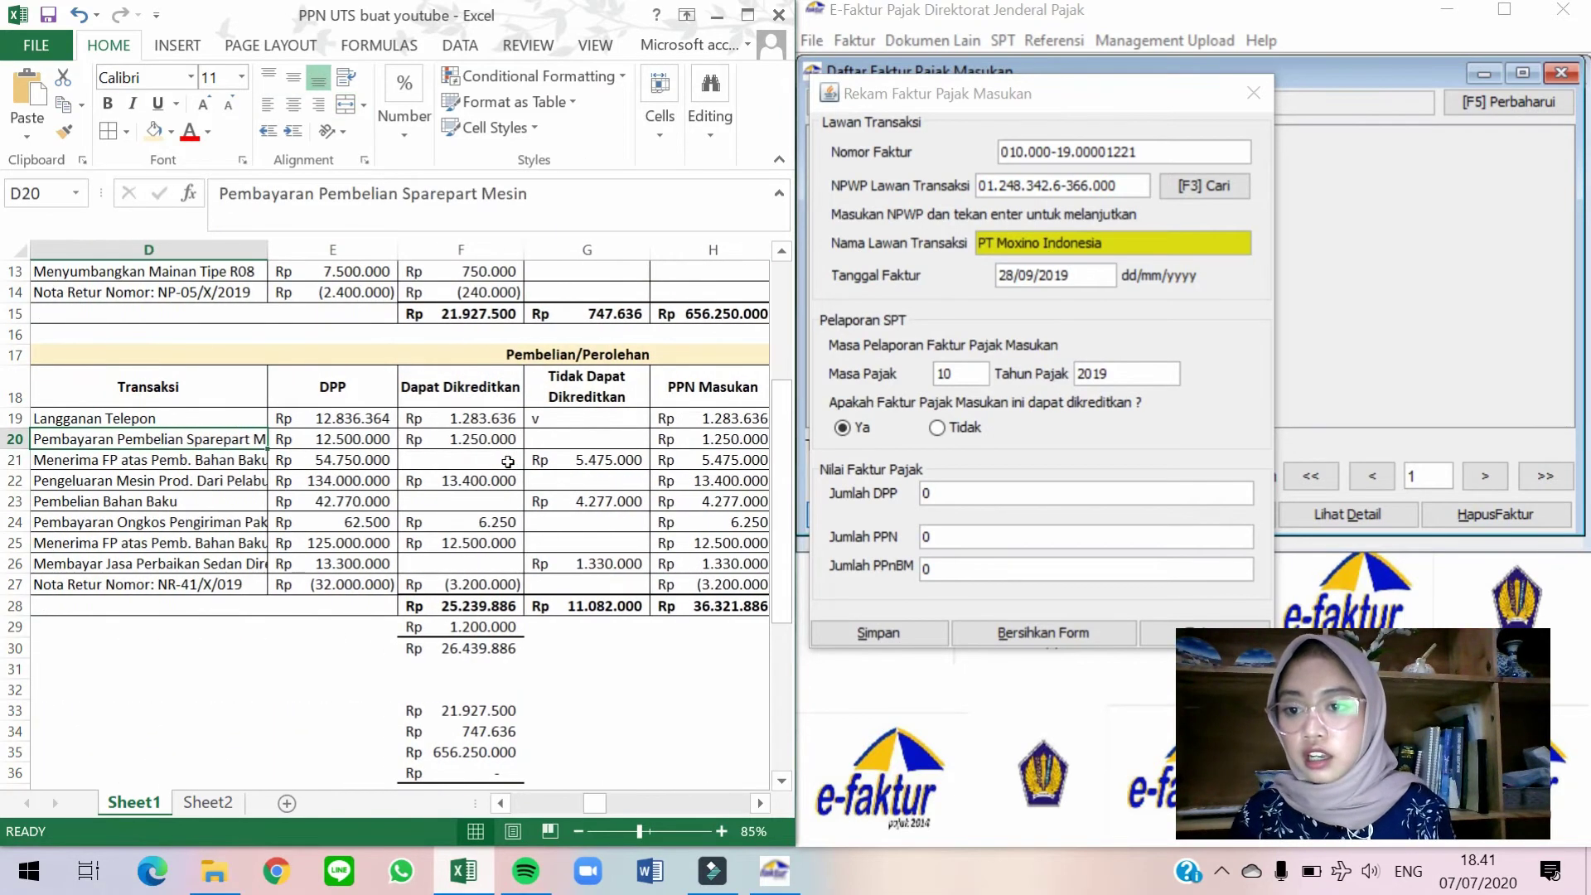
left_click_drag(954, 495, 927, 494)
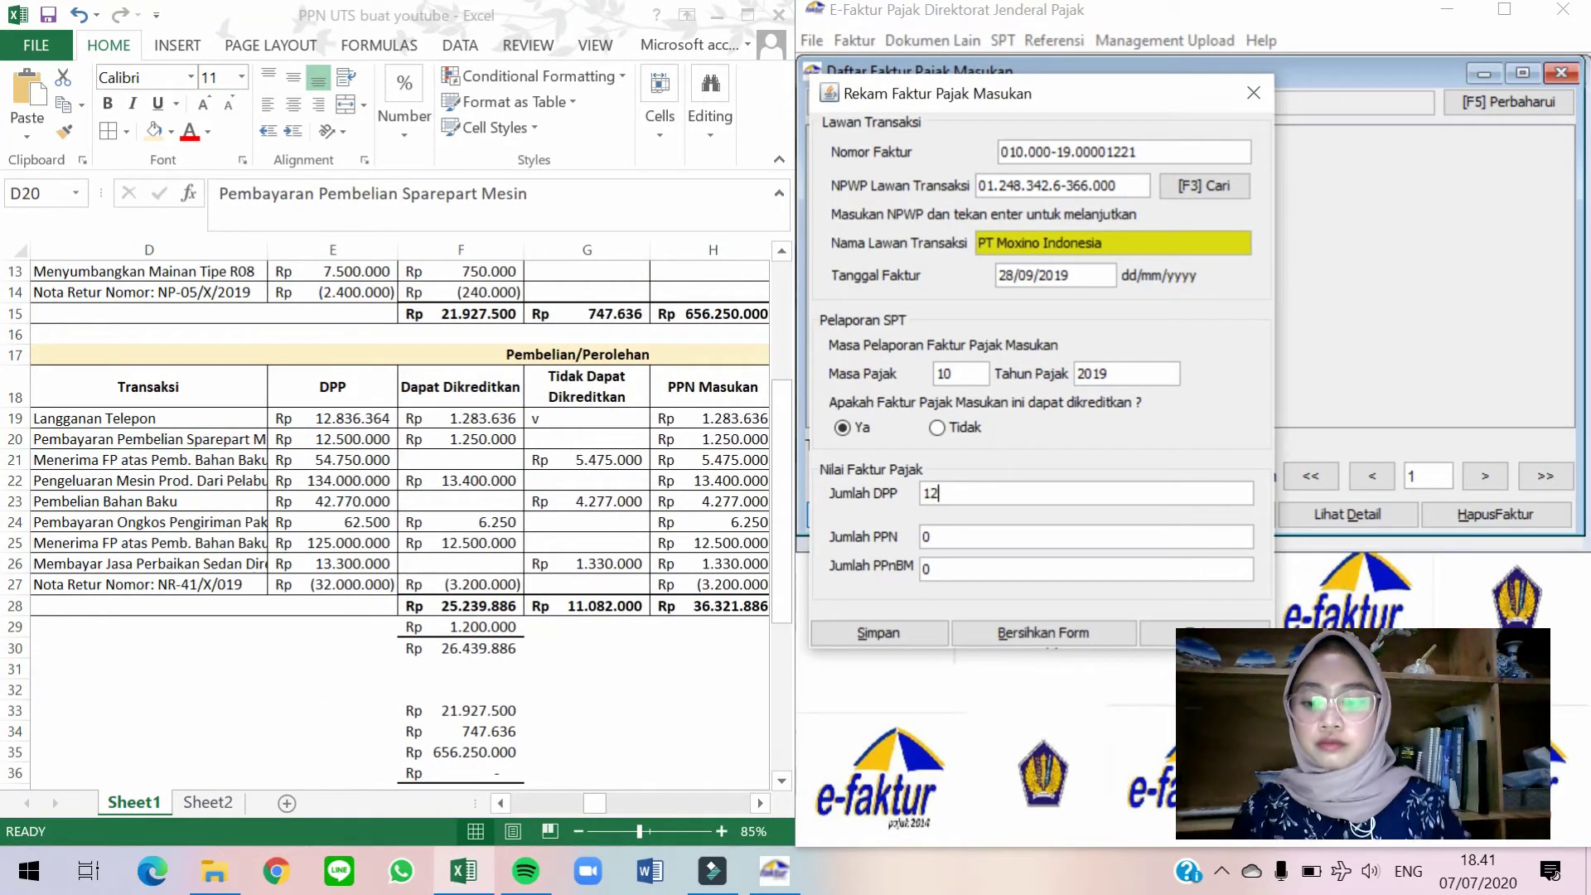
type("12.500.000")
key("Return")
key("Return")
key("Return")
key("Return")
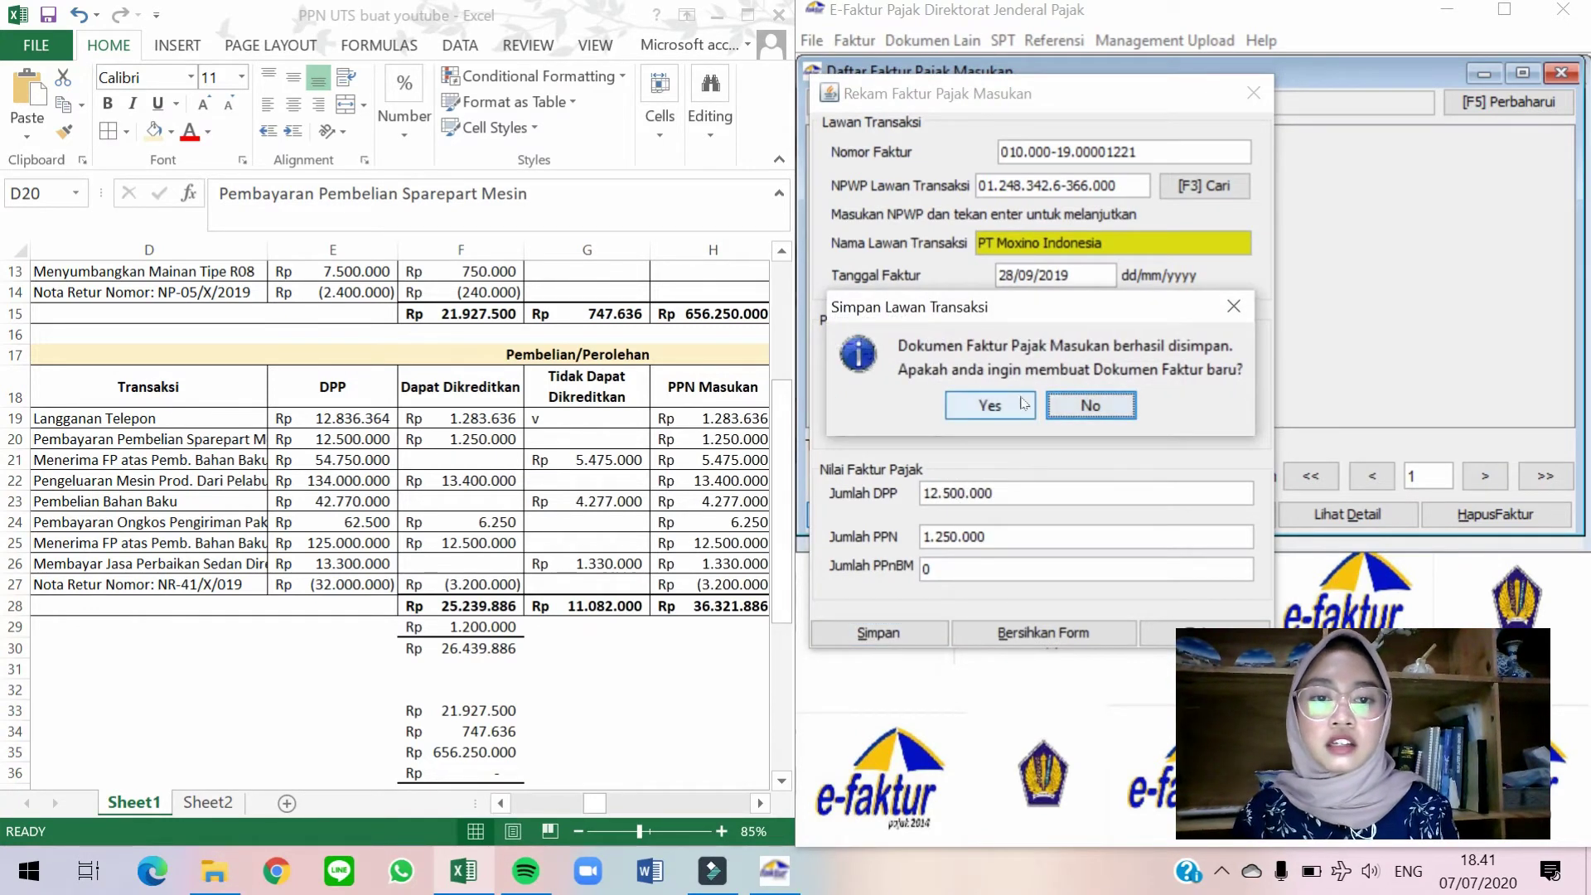
left_click(1024, 399)
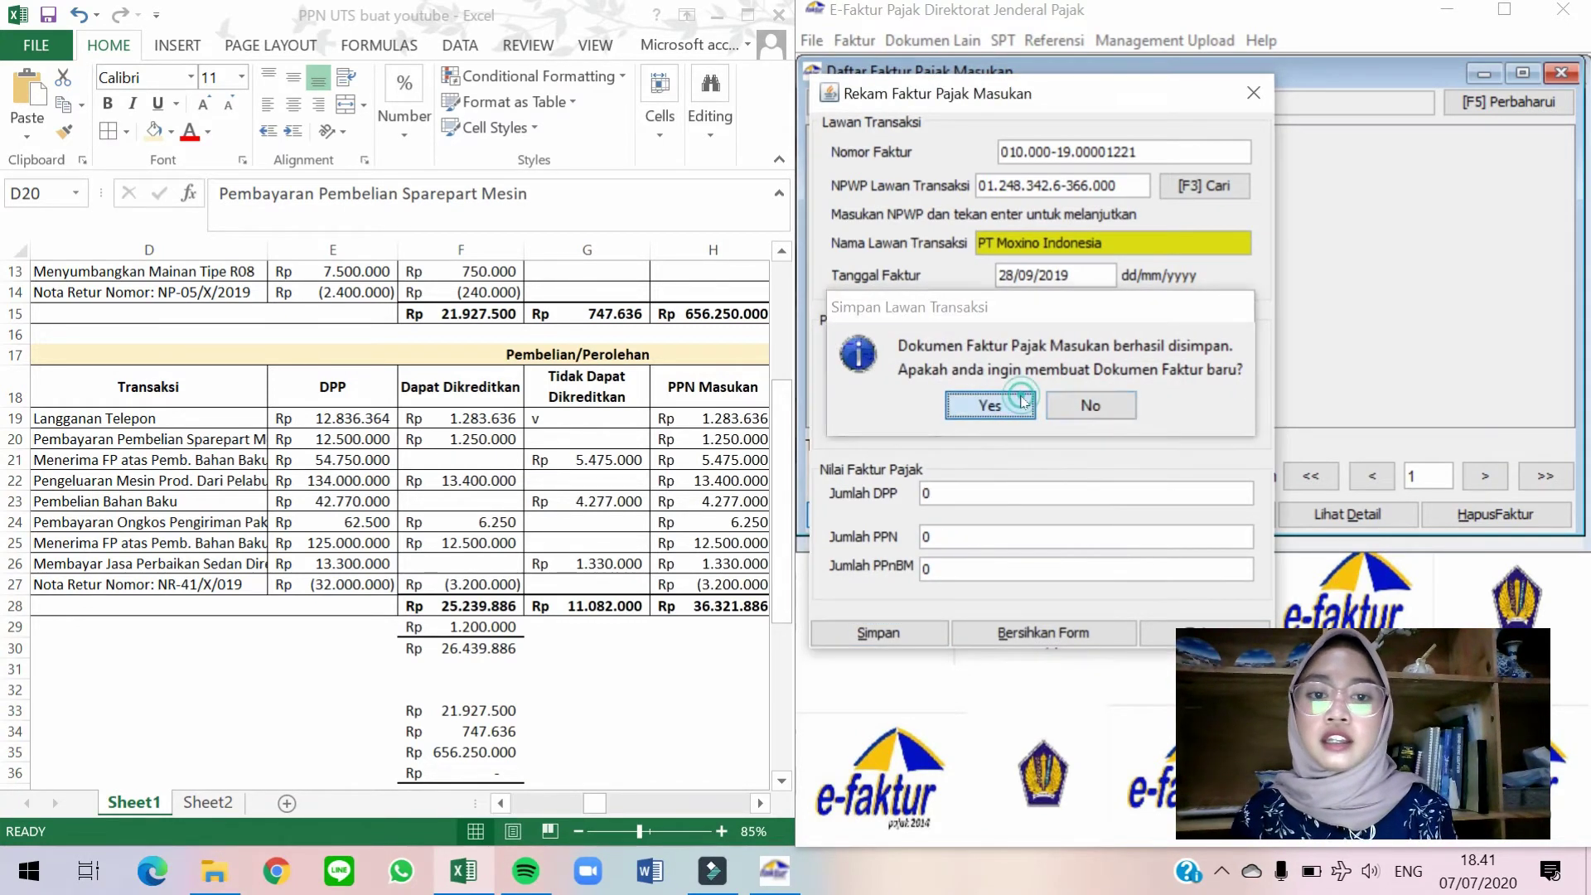
Locate PT Redentsu's row 21 and begin entering its invoice number.
left_click(261, 446)
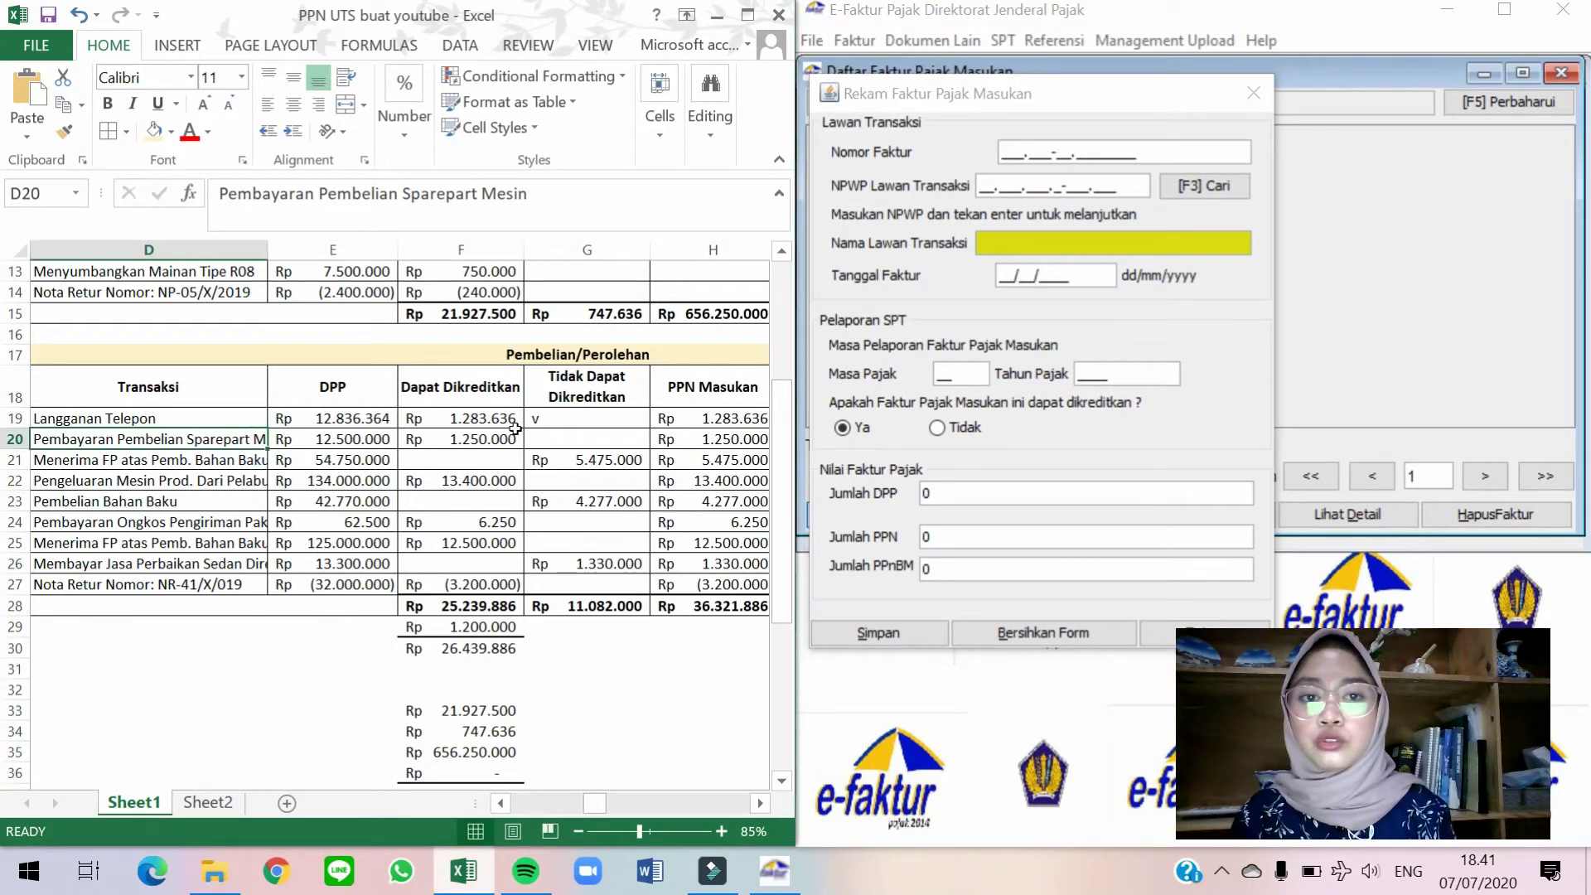
key("Down")
key("Right")
key("Right")
key("Right")
key("Right")
key("Right")
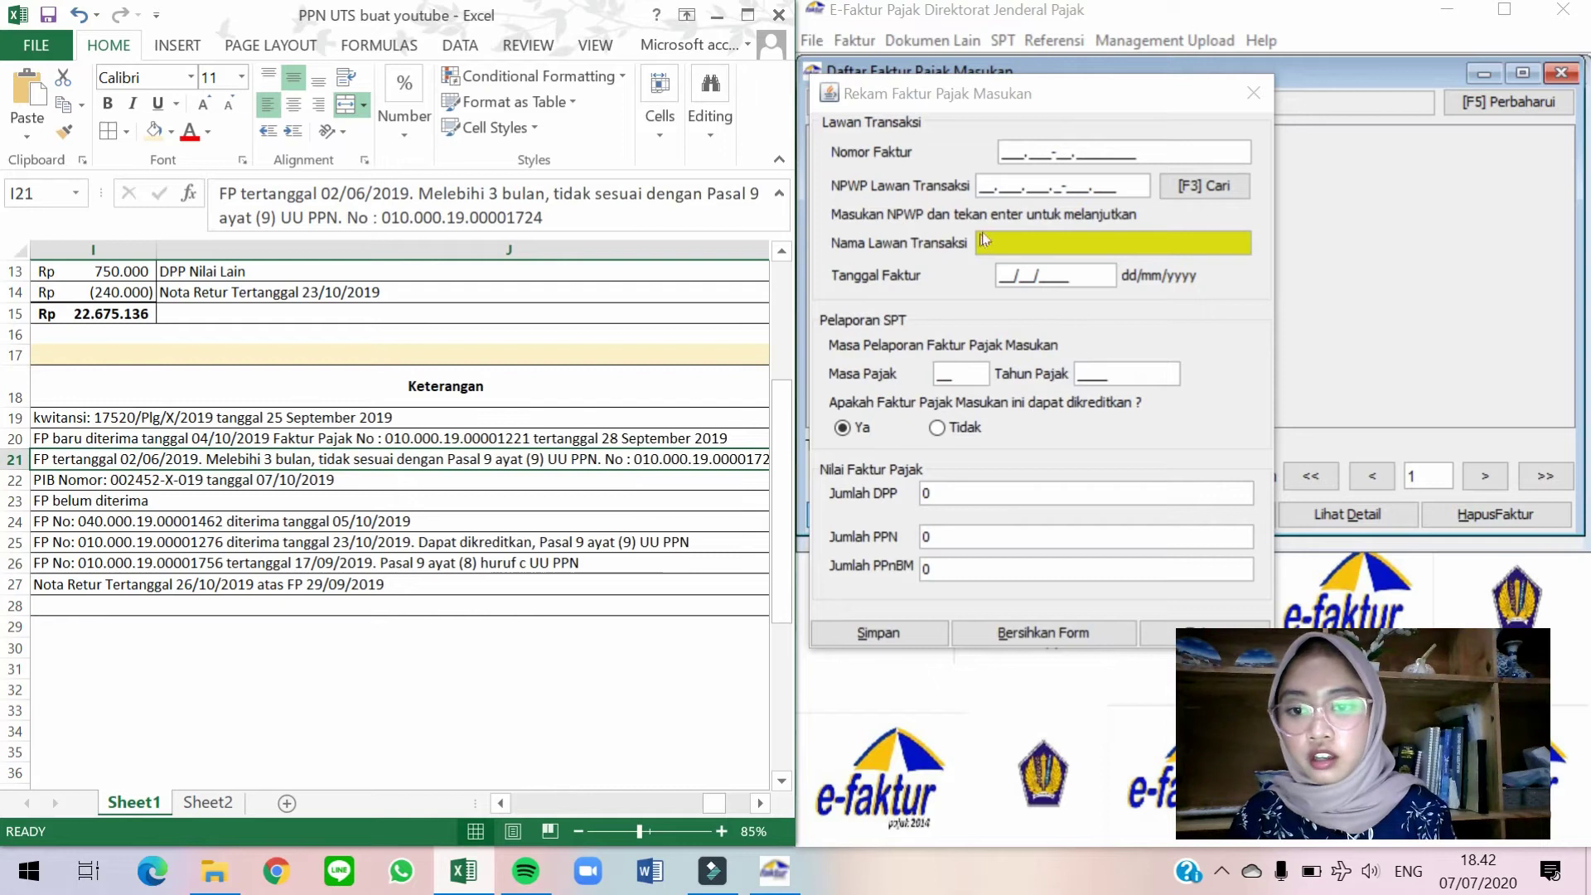
left_click(997, 154)
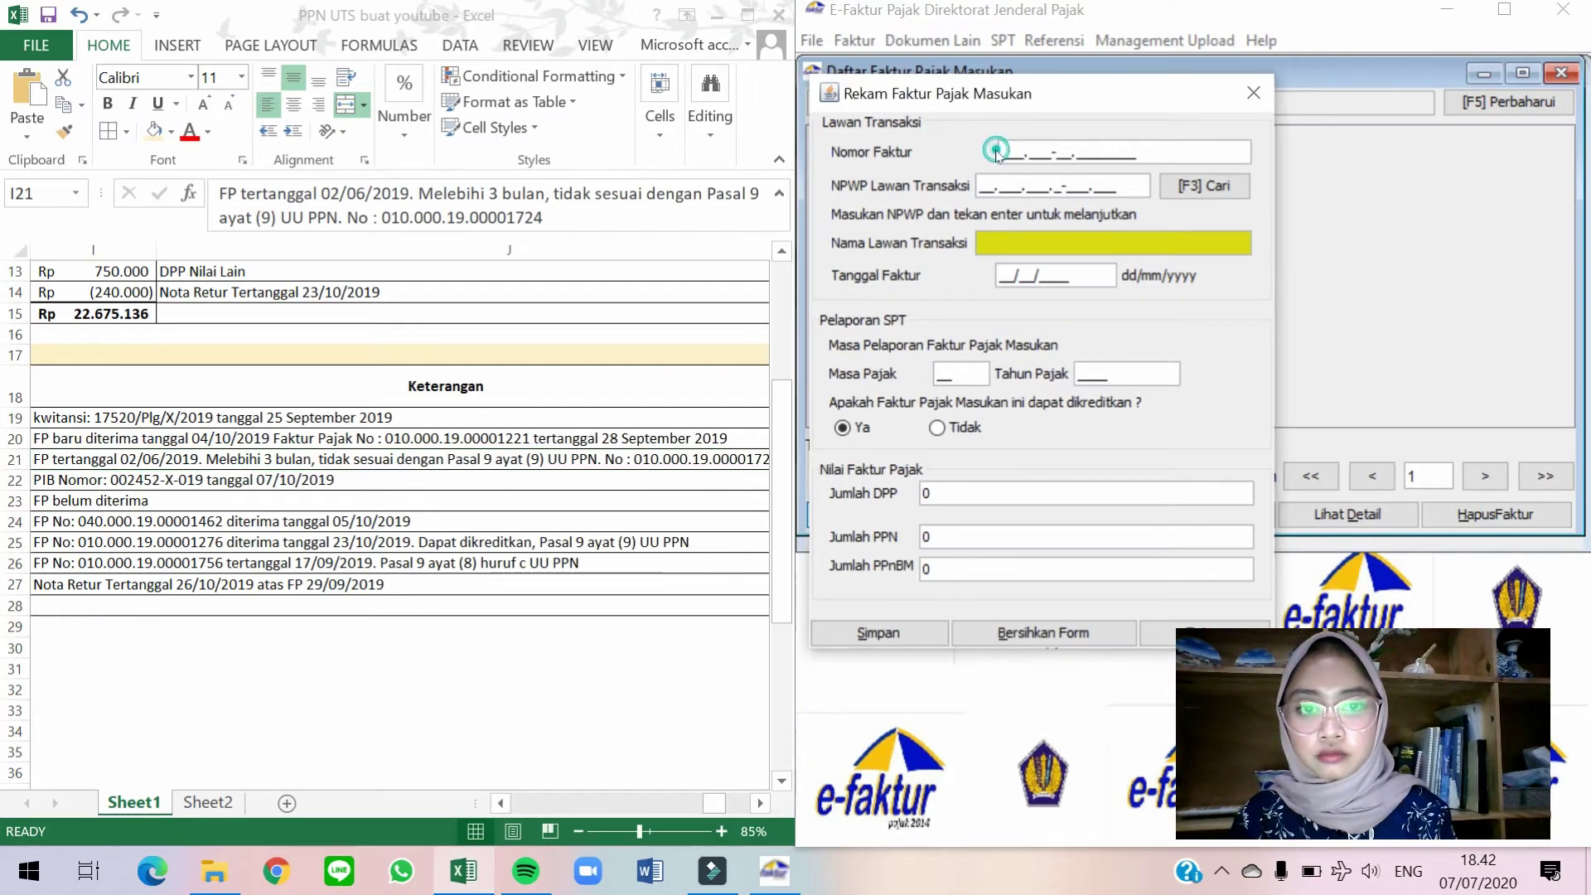
type("010000190")
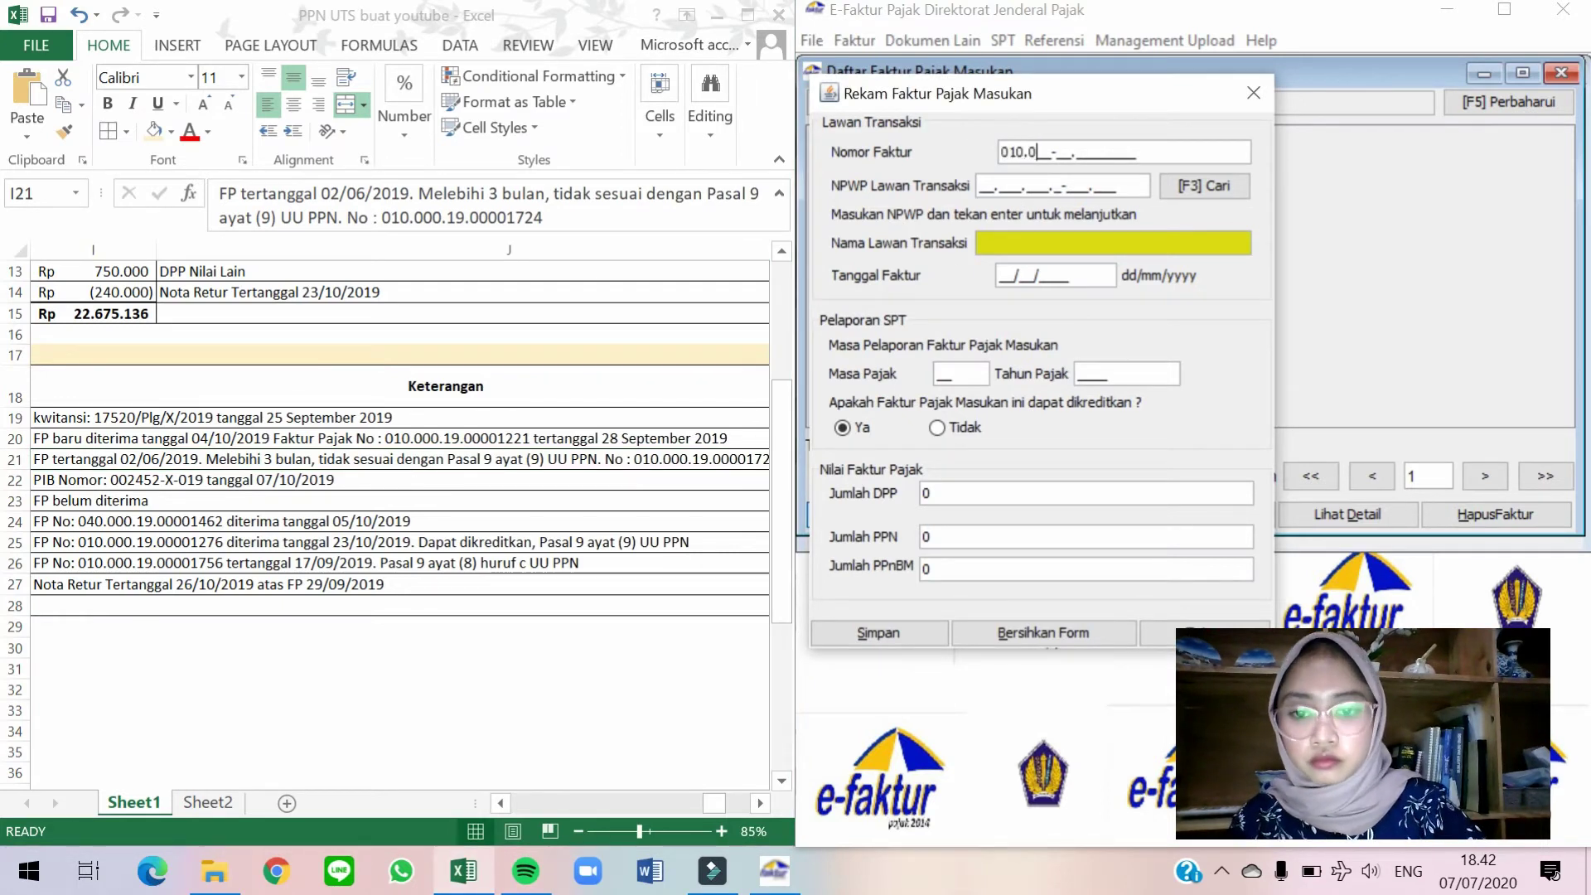
left_click(649, 379)
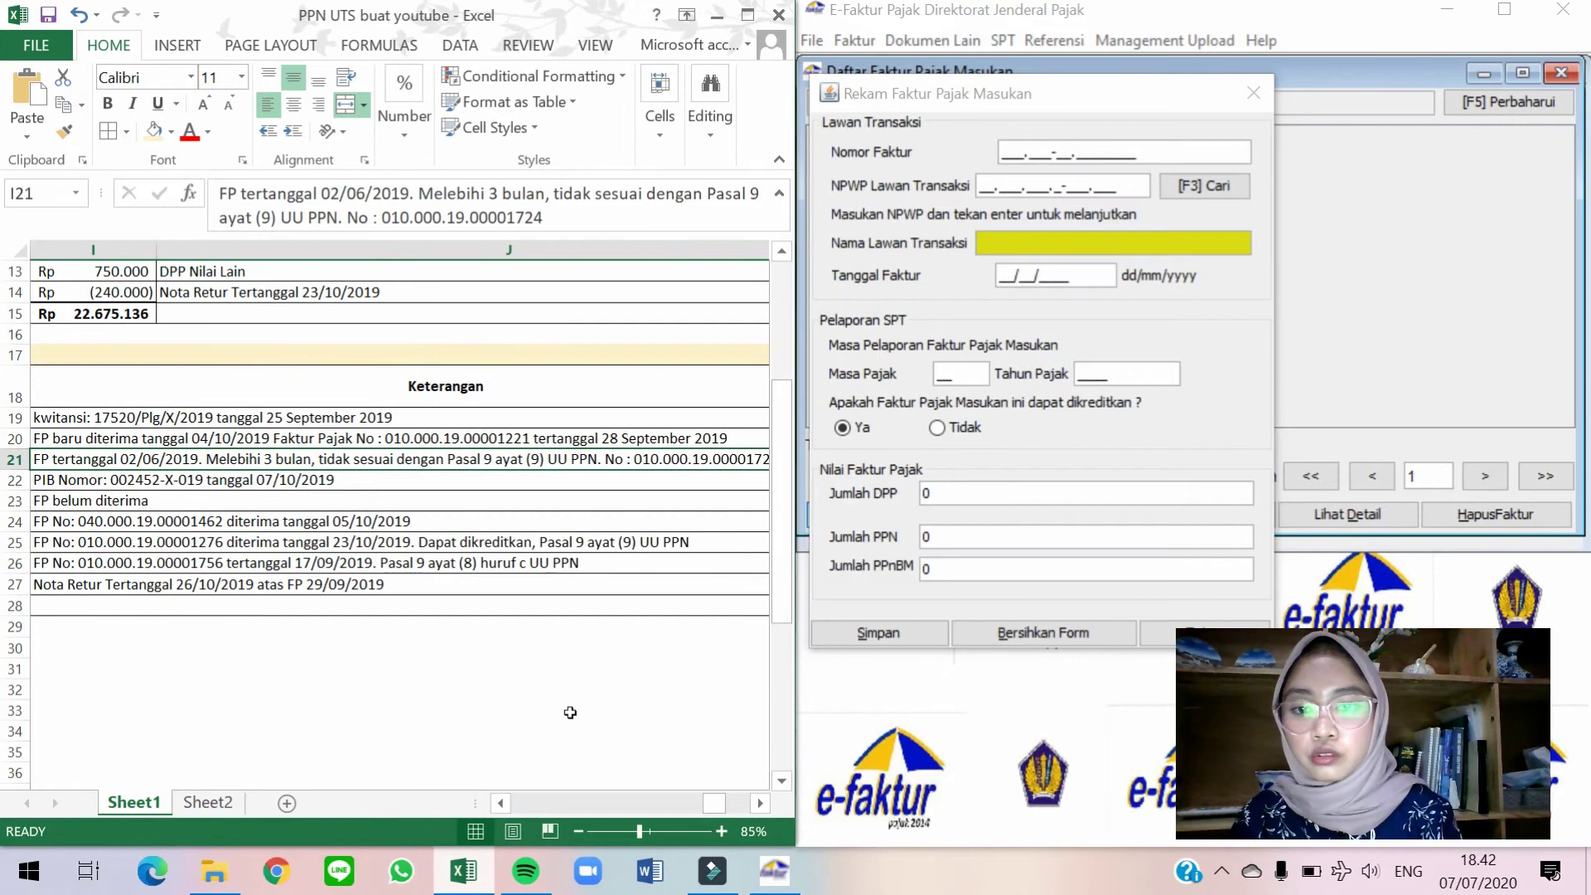
left_click_drag(721, 807, 594, 802)
left_click(1069, 184)
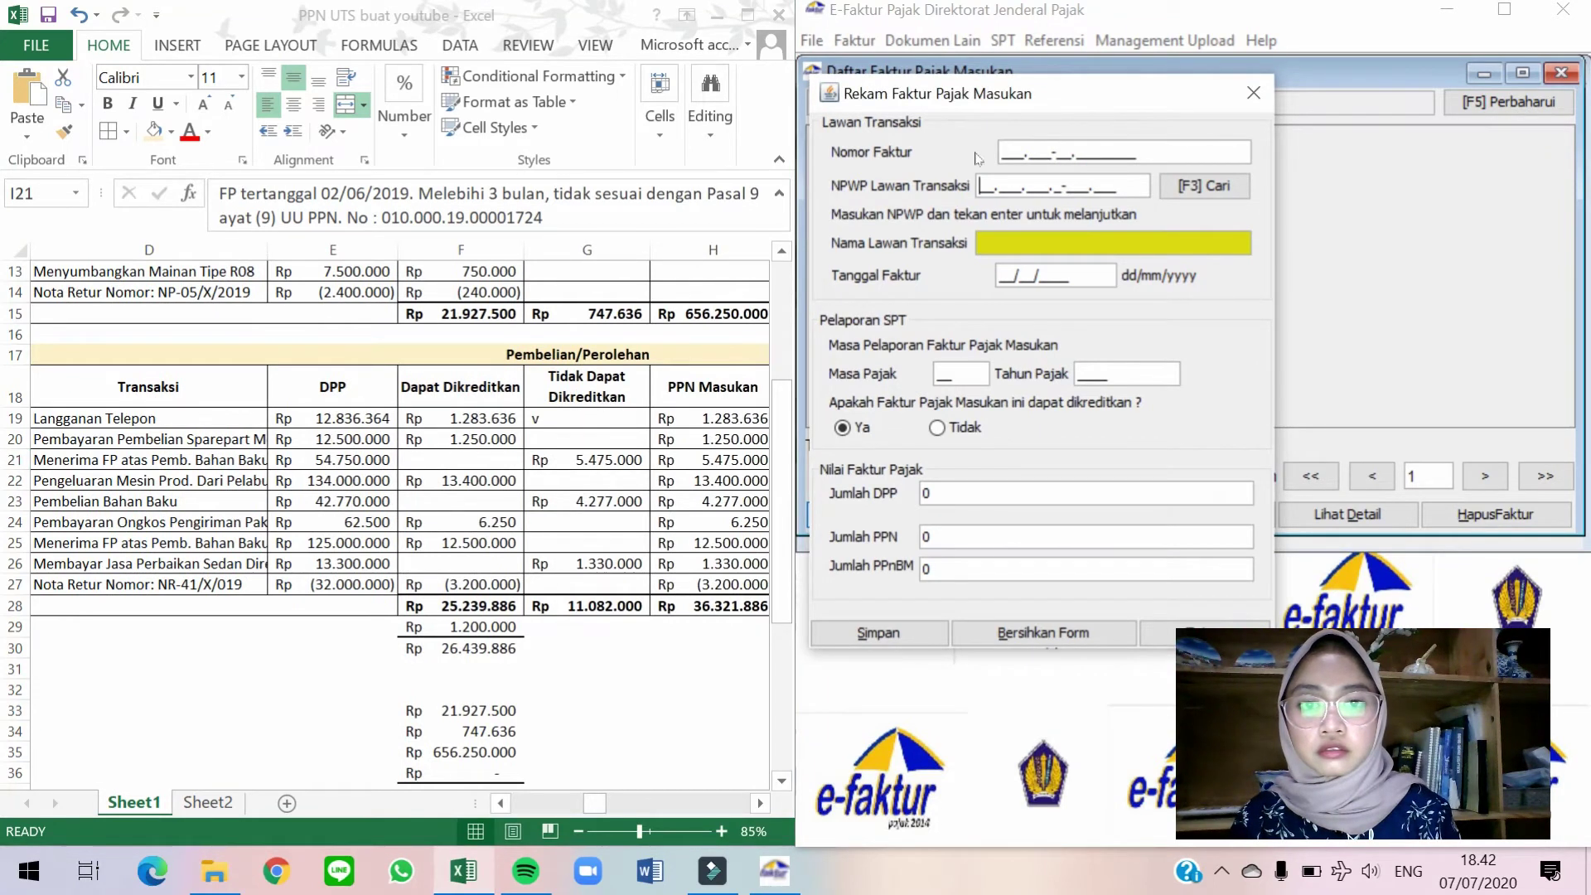
Enter invoice number 010.000-19.00001724 and return to the PT Redentsu name in Excel.
left_click(662, 459)
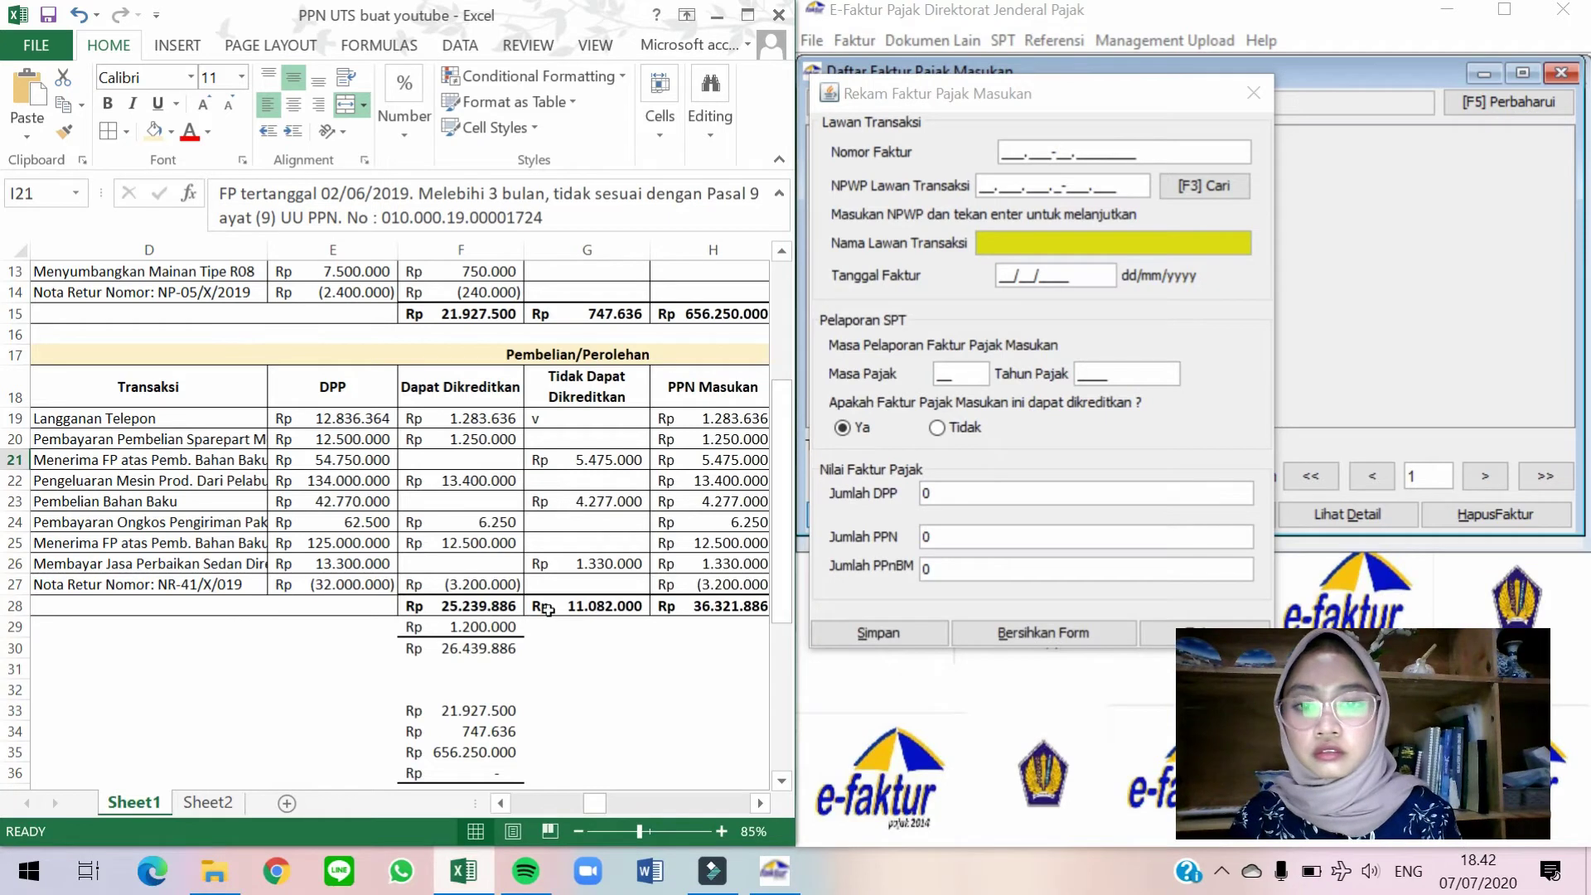
scroll(547, 608, "right", 5)
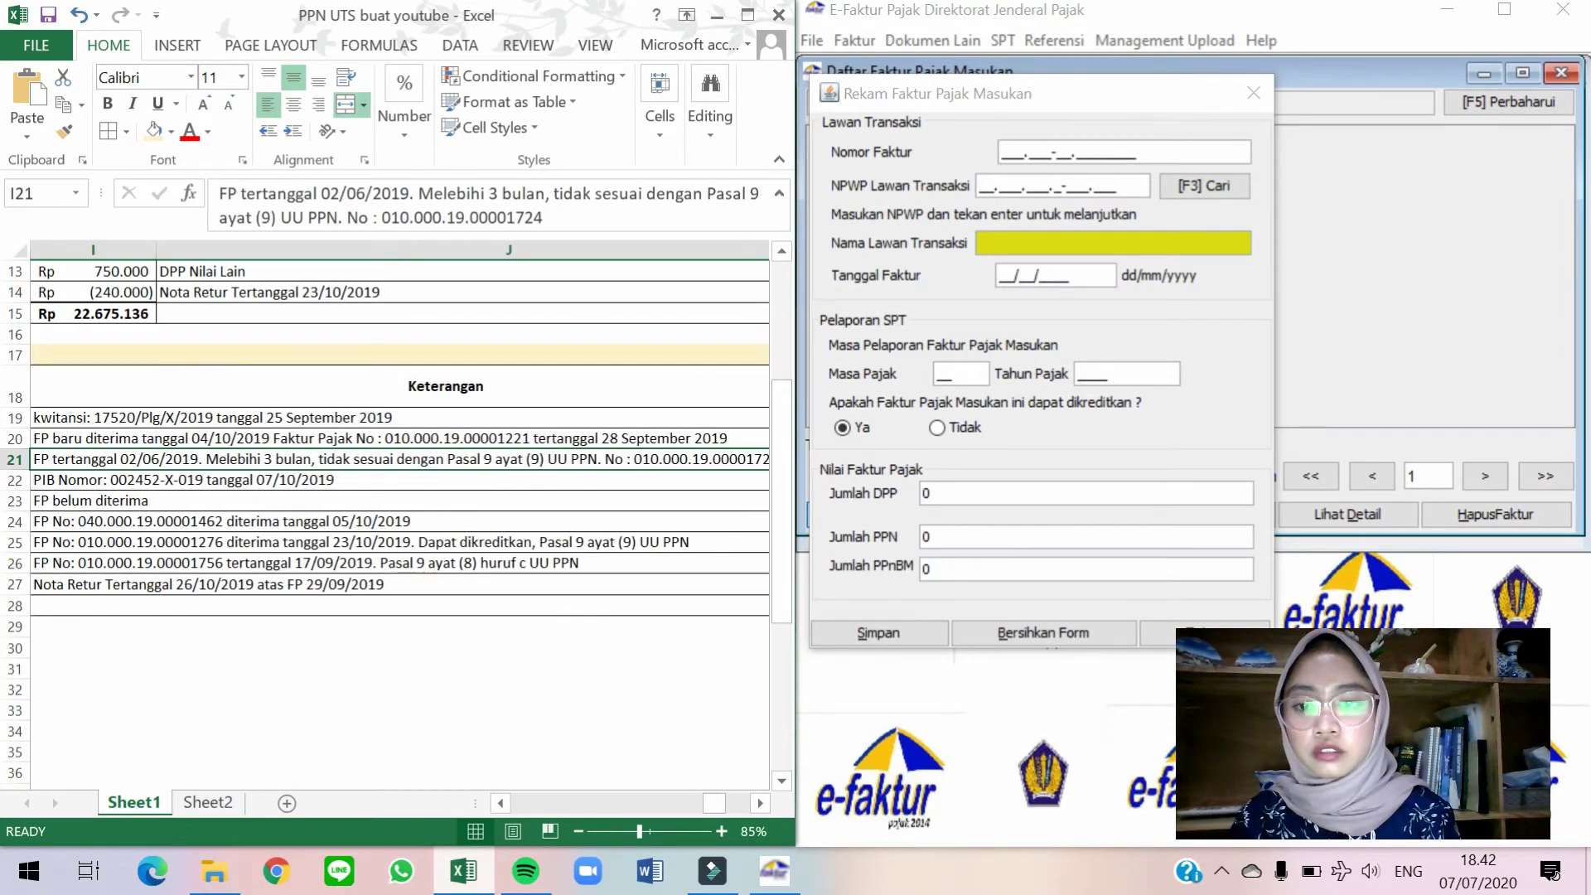
left_click(1002, 152)
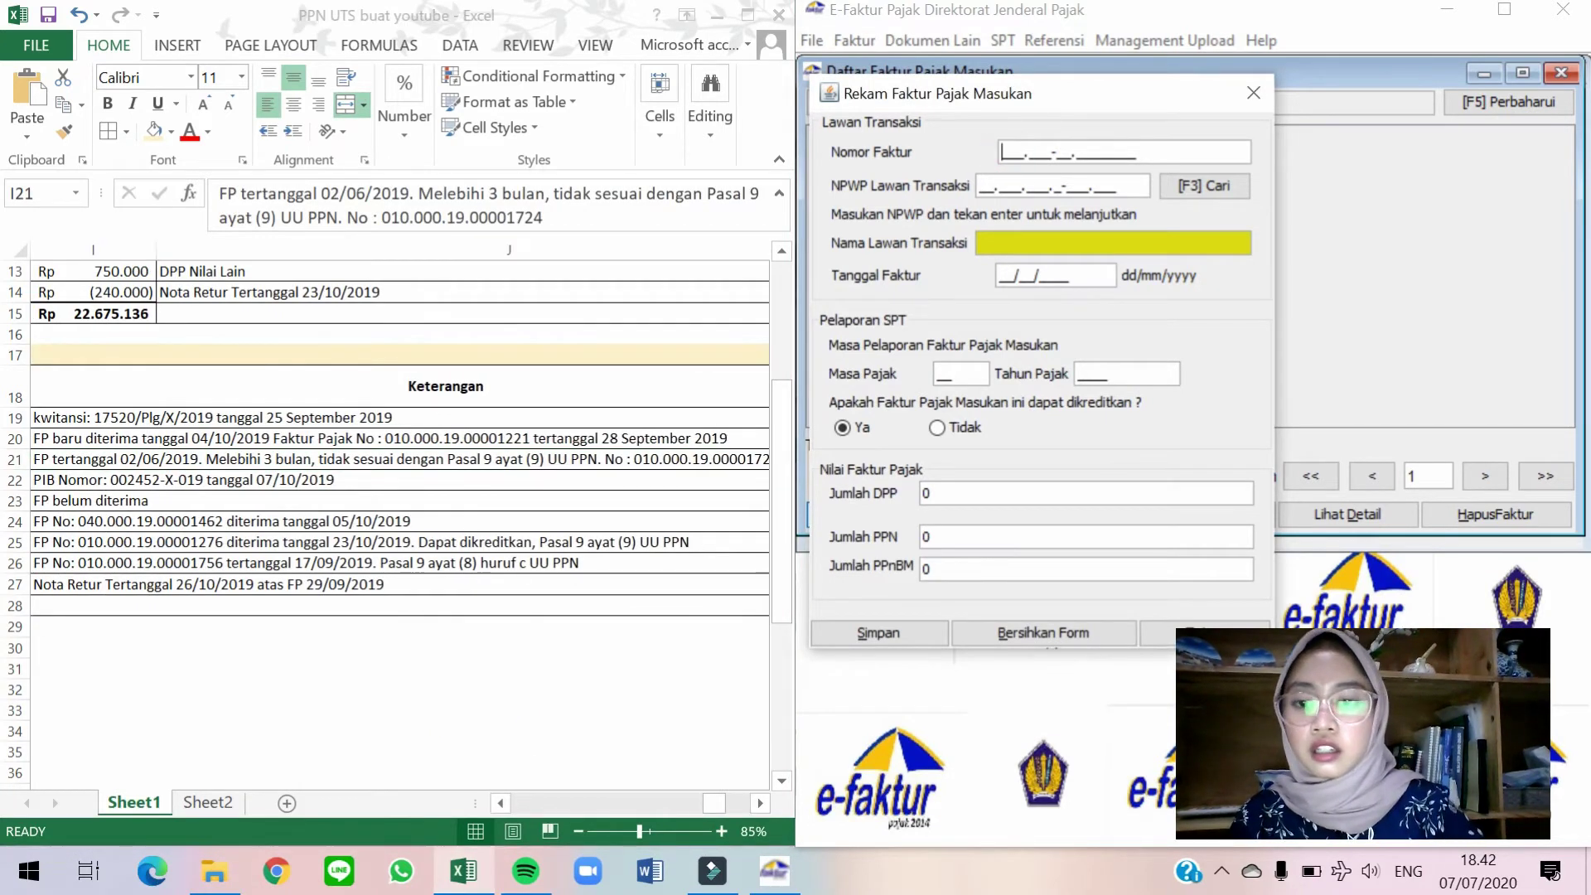
type("010.000-19.000")
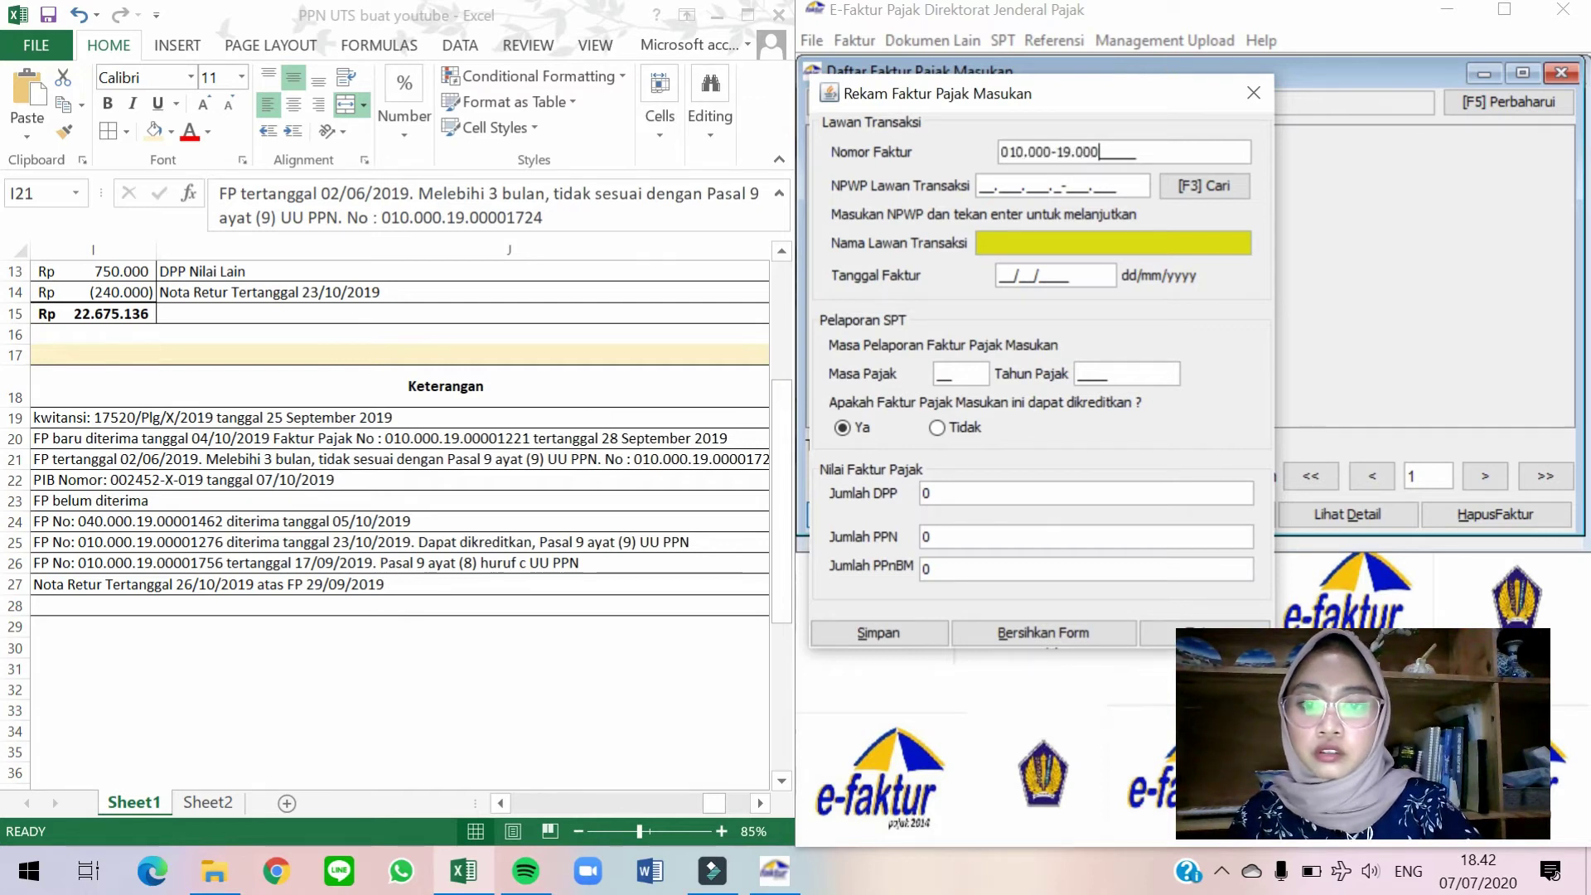
type("01724")
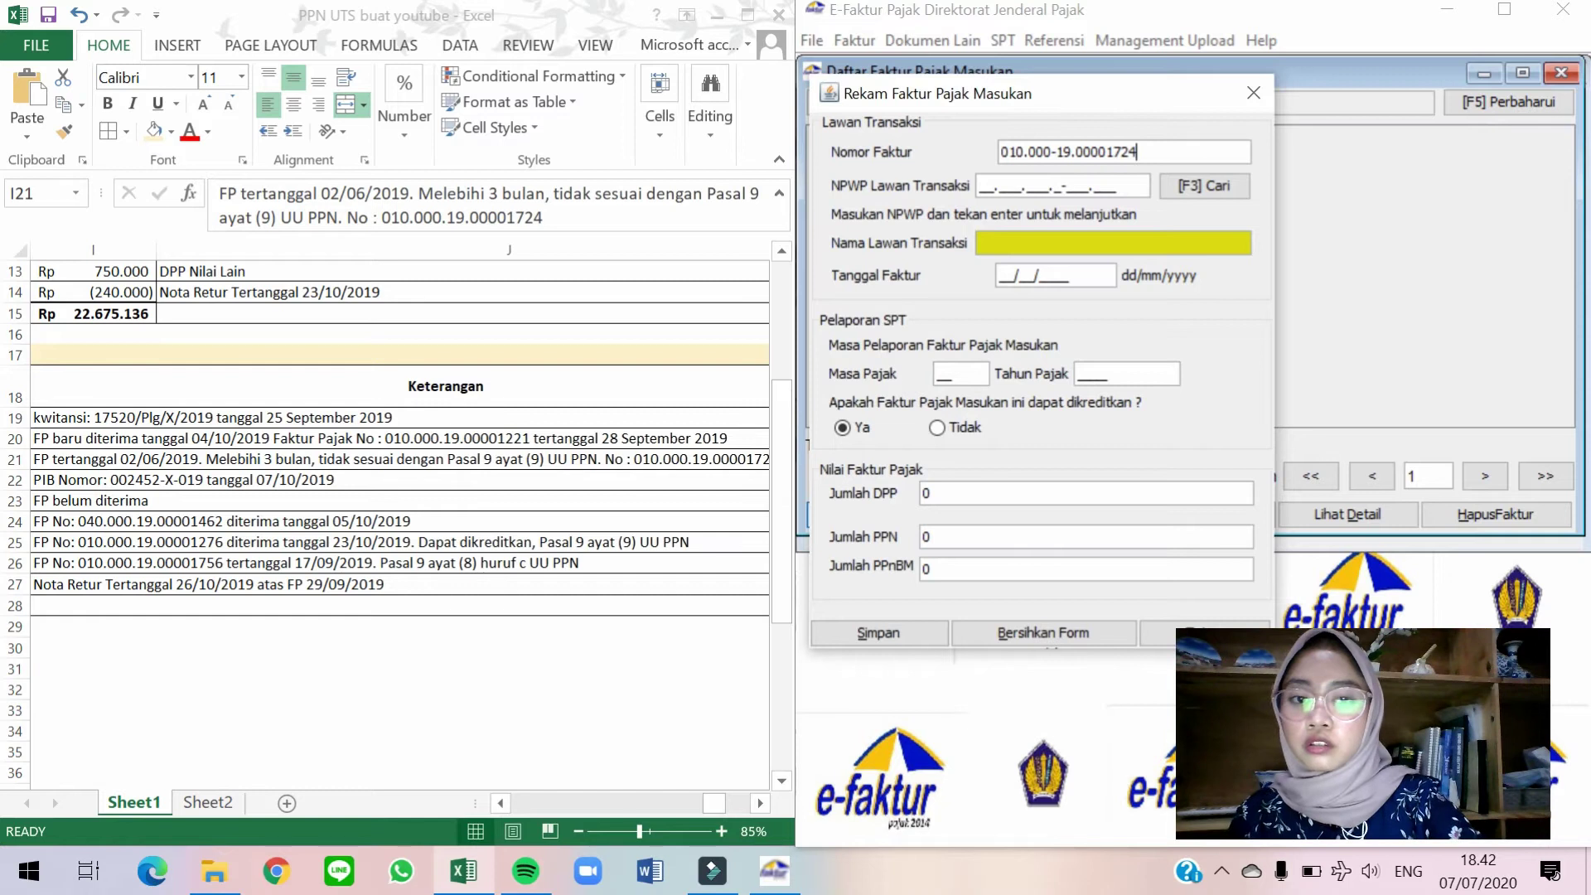
key("alt+Tab")
key("Left")
key("Left")
key("Left")
key("Left")
key("Left")
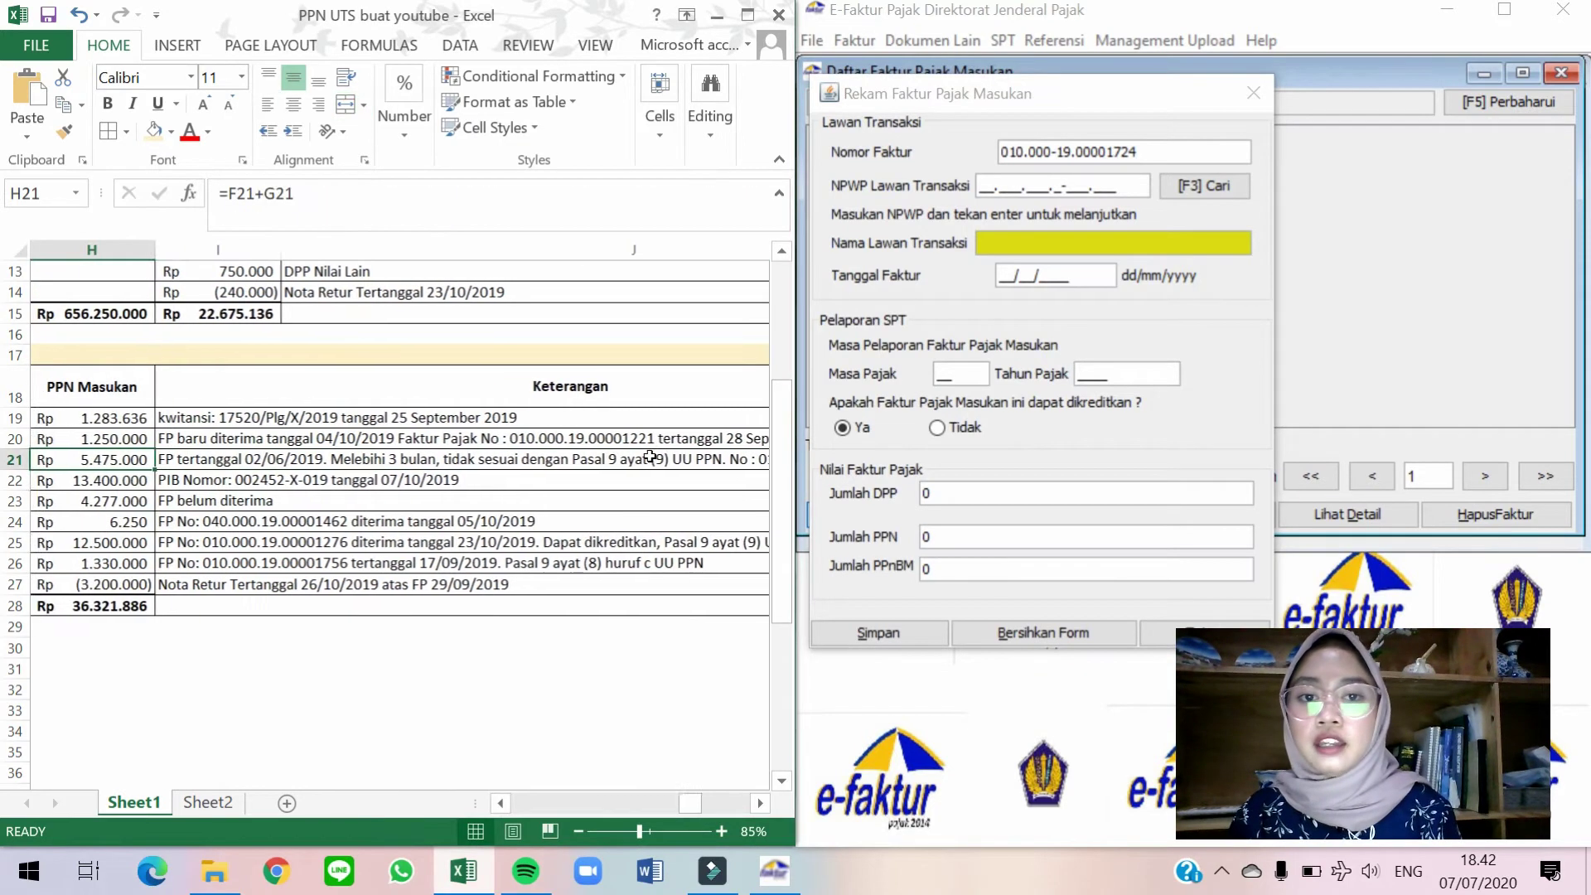
key("Left")
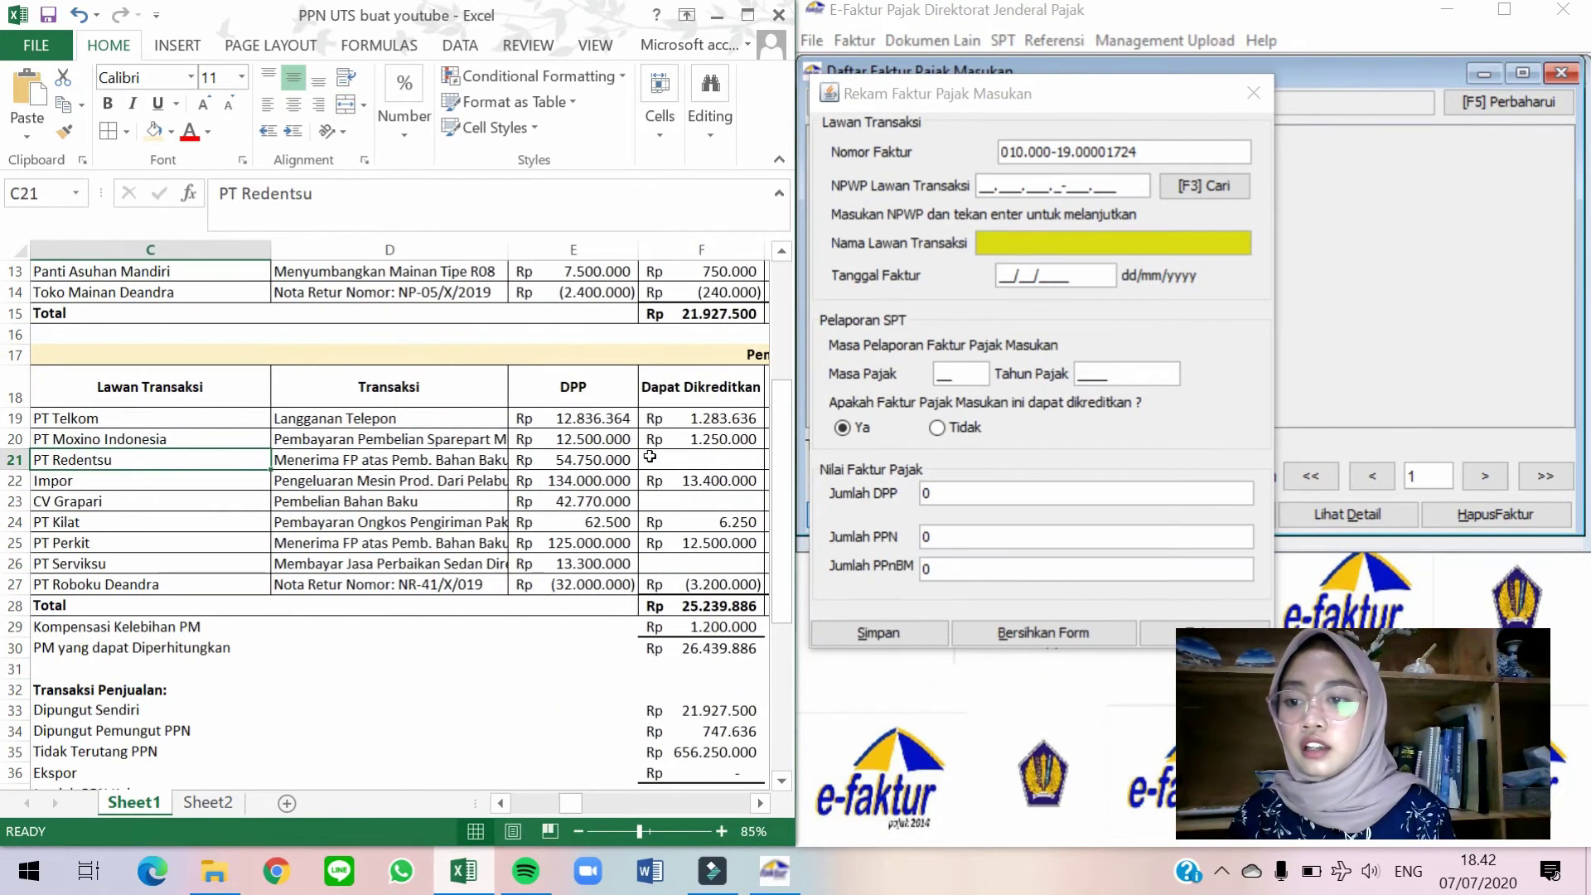
Select PT Redentsu as the counterparty from the lookup list.
left_click(1236, 170)
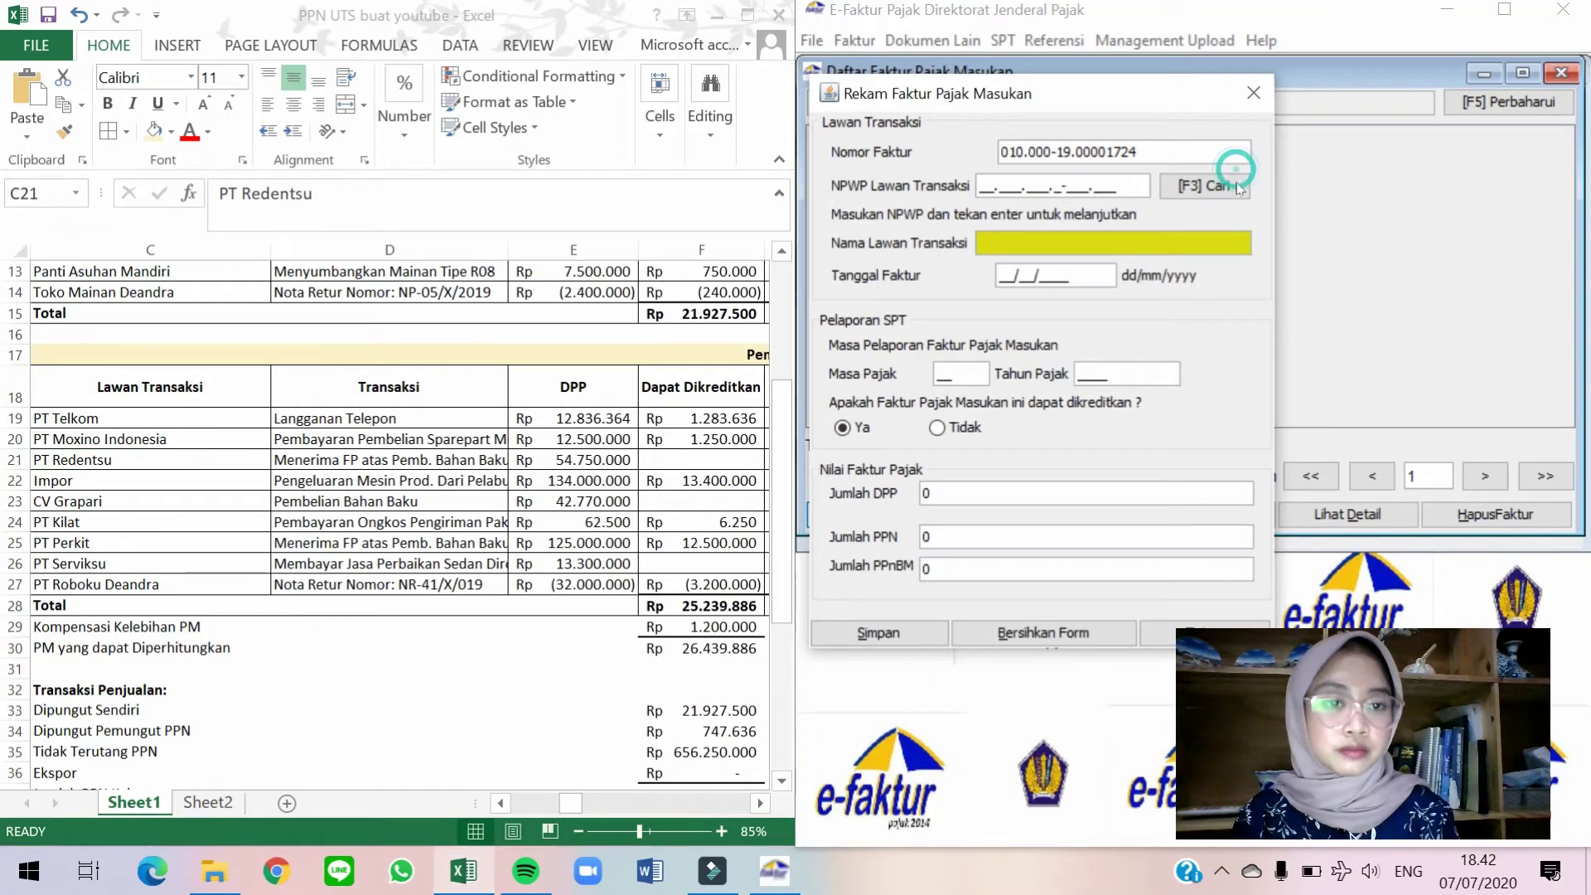
left_click(1067, 282)
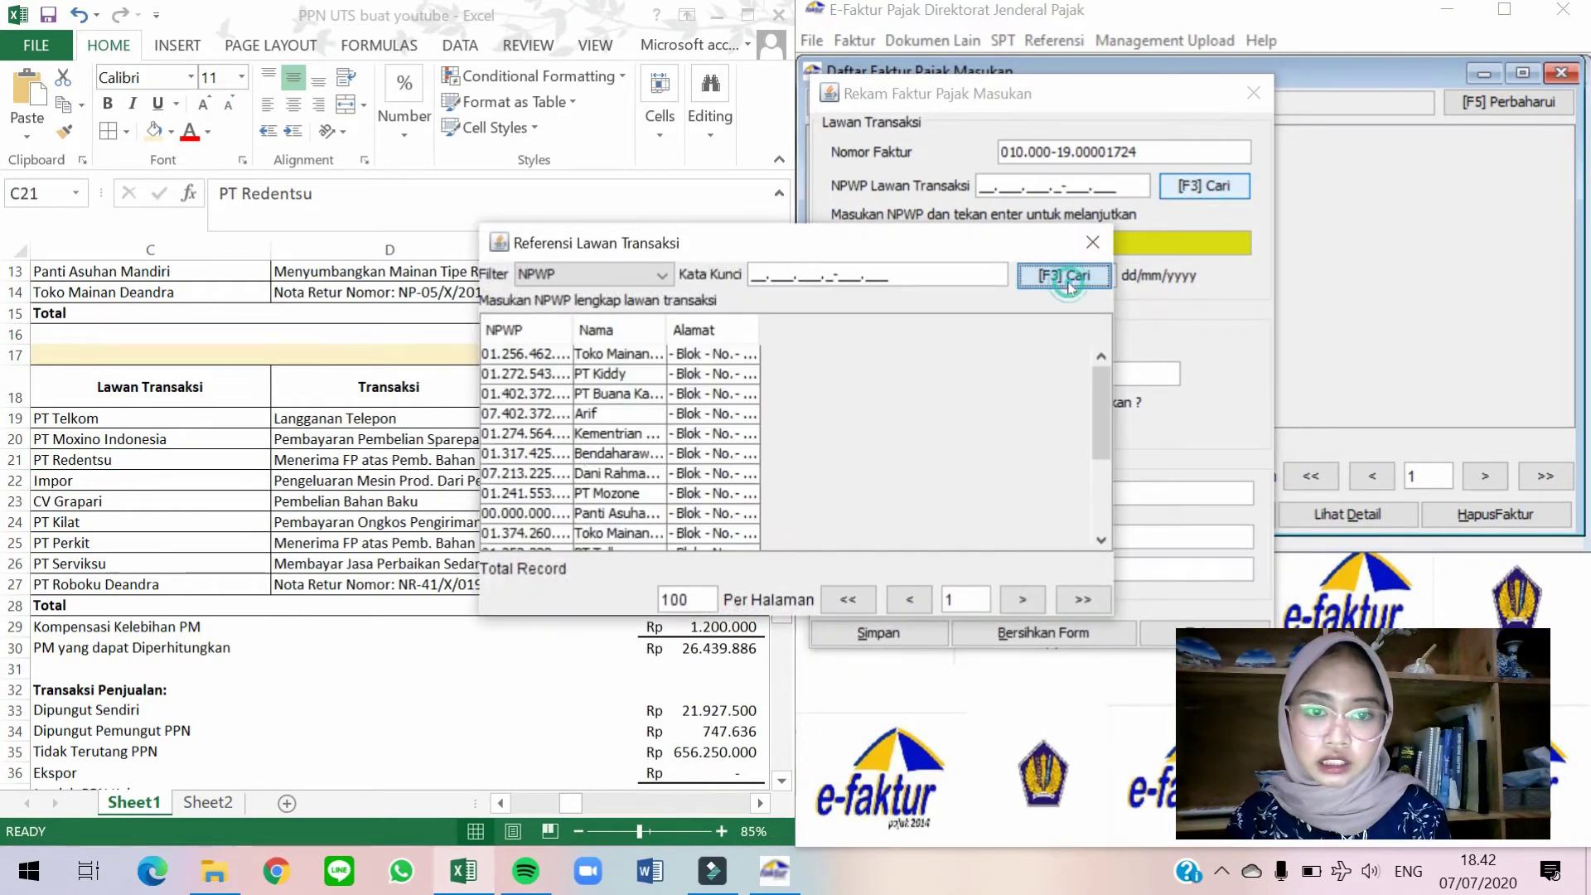
scroll(697, 539, "down", 1)
double_click(642, 533)
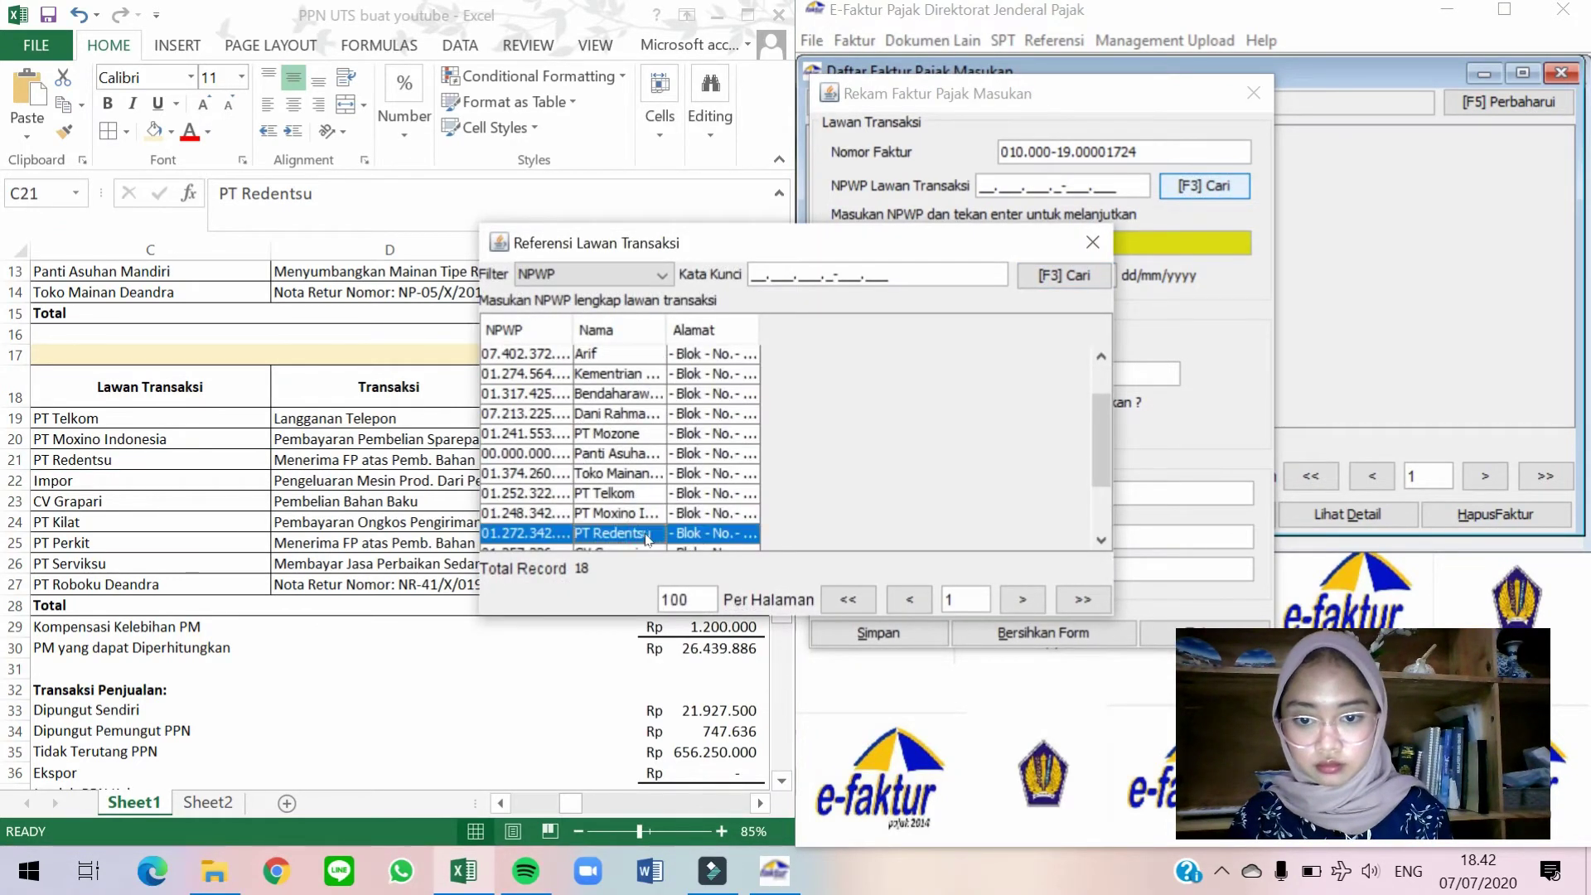
Enter the invoice date 02/06/2019.
key("alt+Tab")
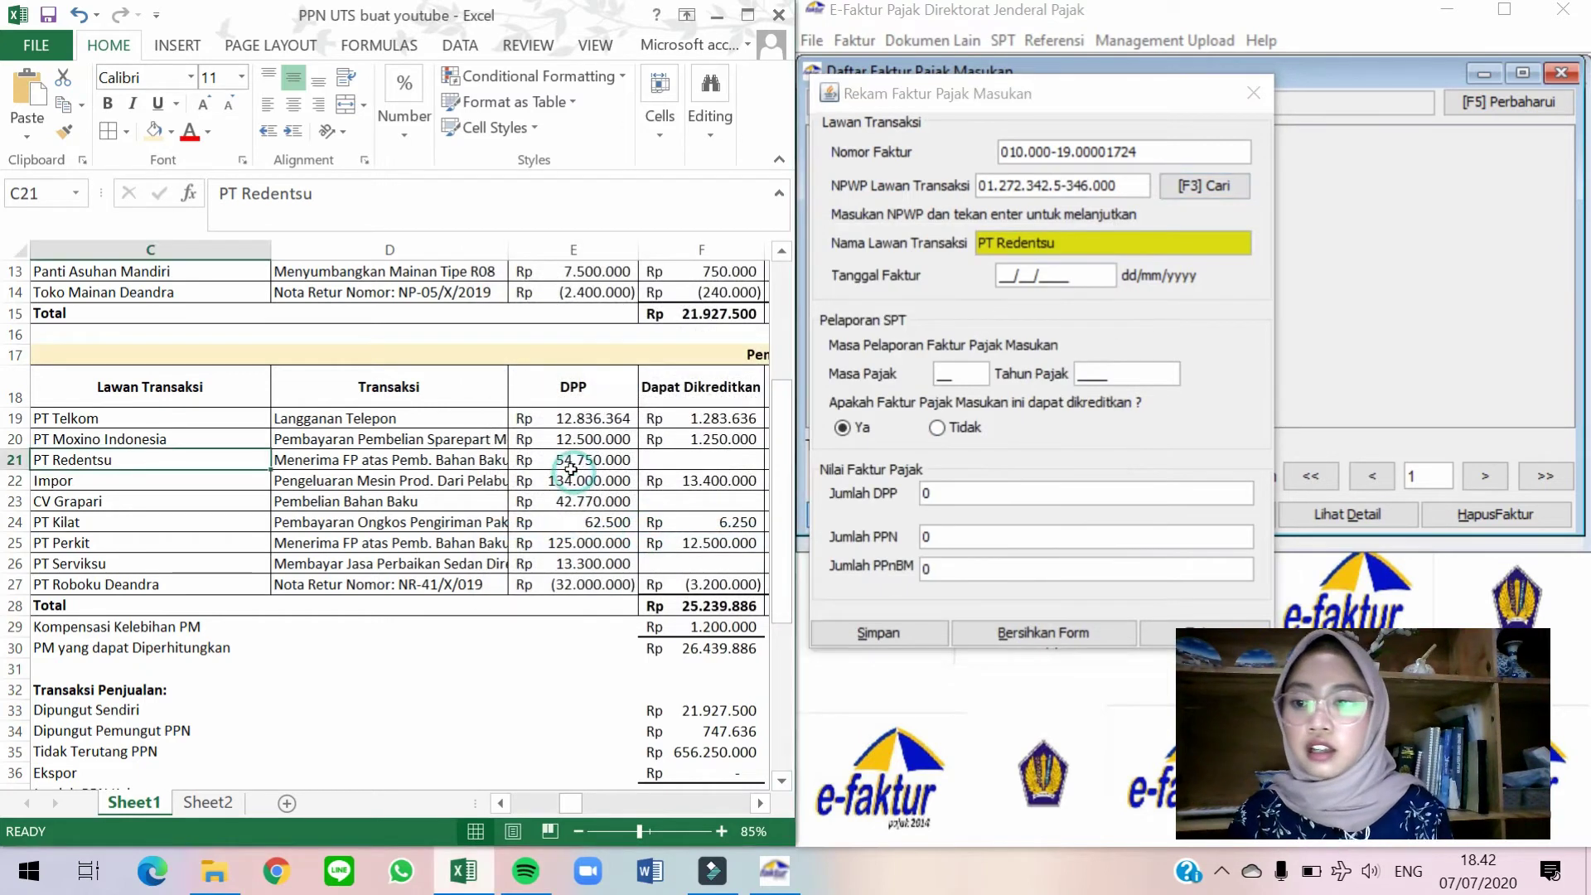
key("Left")
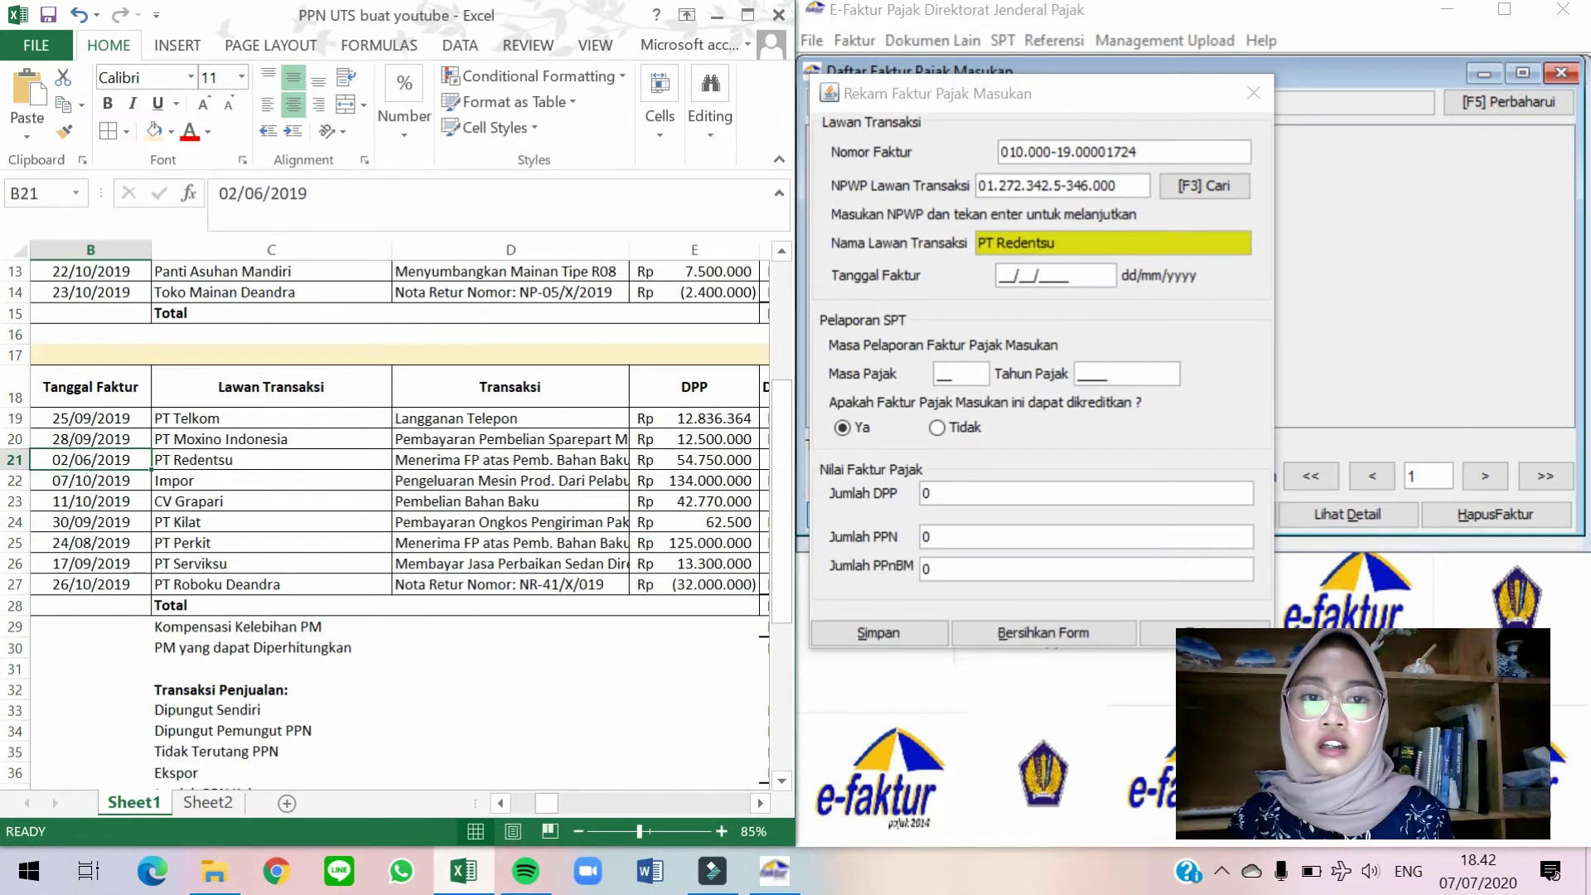
key("alt+Tab")
type("02/06/")
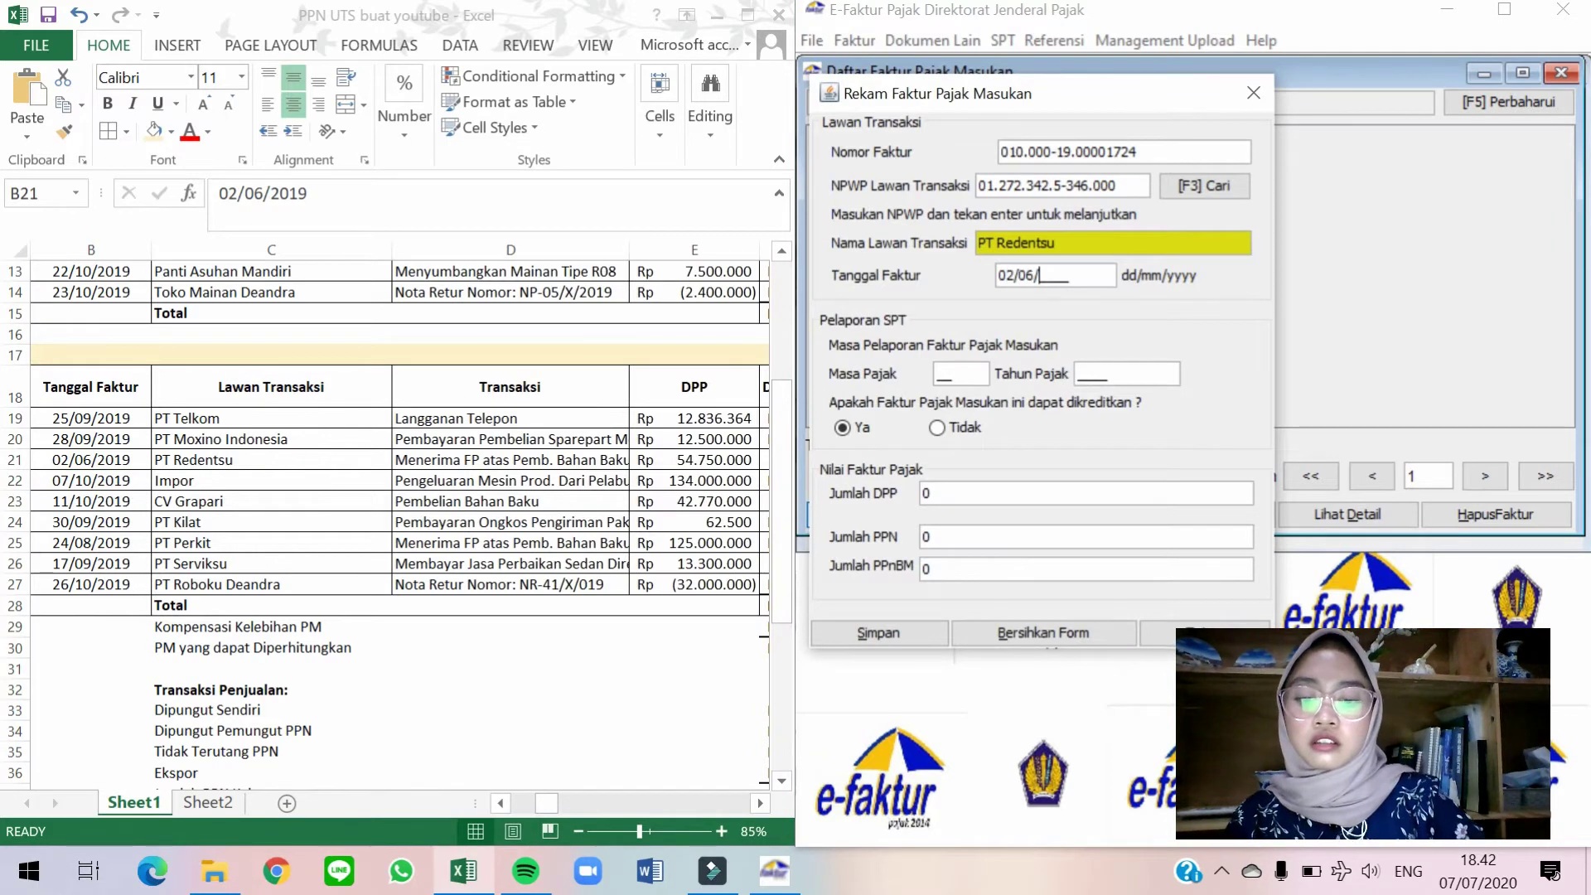
type("2019")
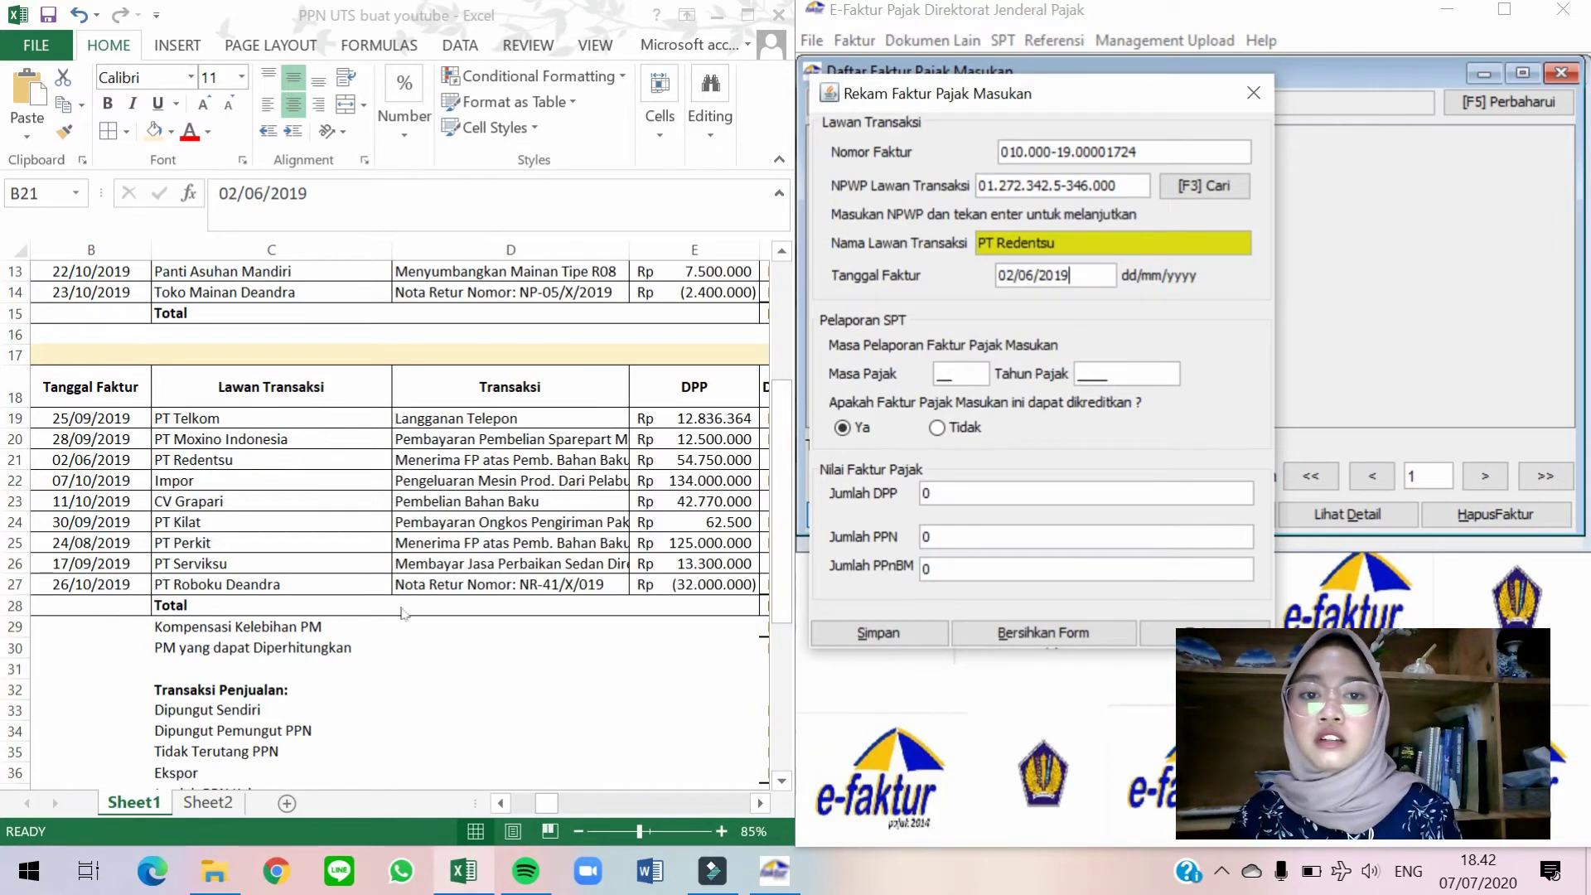
key("alt+Tab")
Check row 21's notes and mark the invoice as not creditable (Tidak).
key("Right")
key("Right")
key("Right")
key("Right")
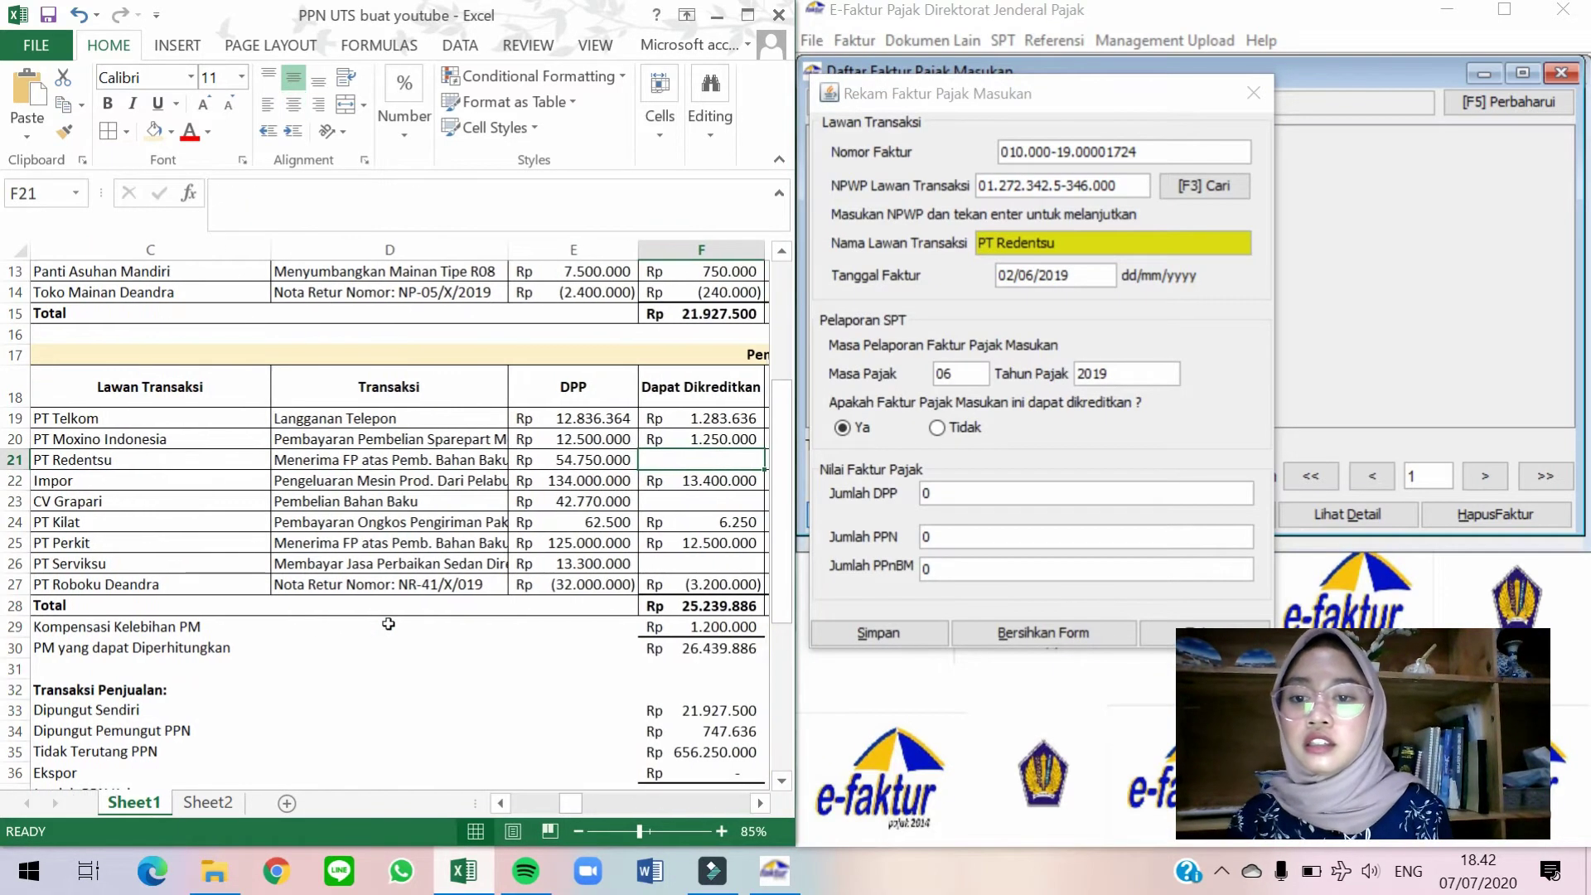
key("Right")
key("Right")
key("Right")
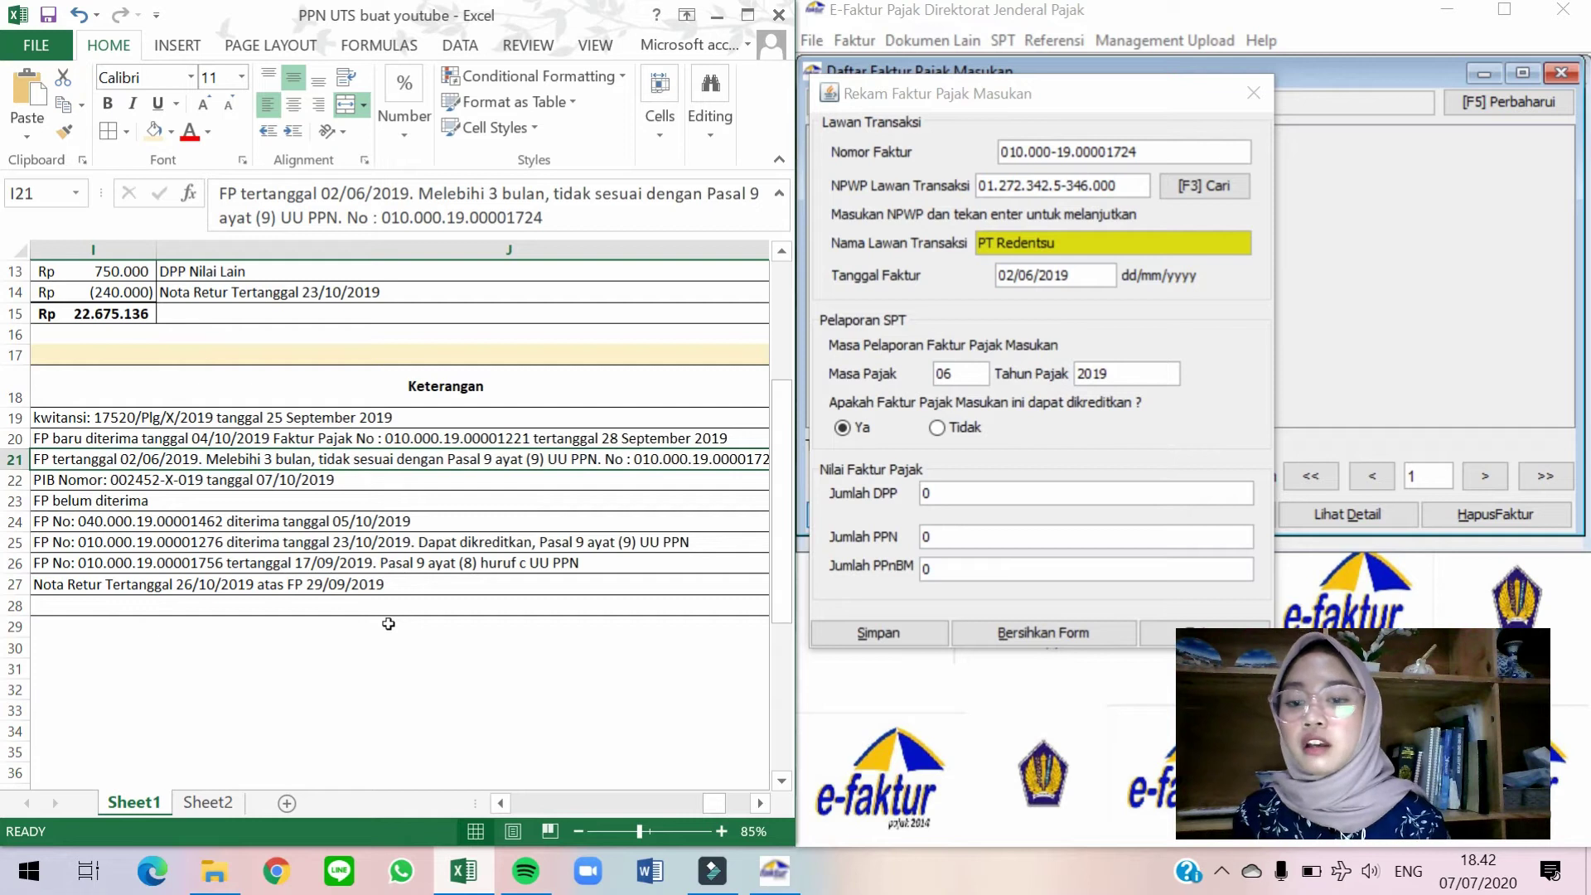
key("Left")
key("Left")
key("Left")
key("Left")
key("Left")
key("Left")
key("Left")
key("Left")
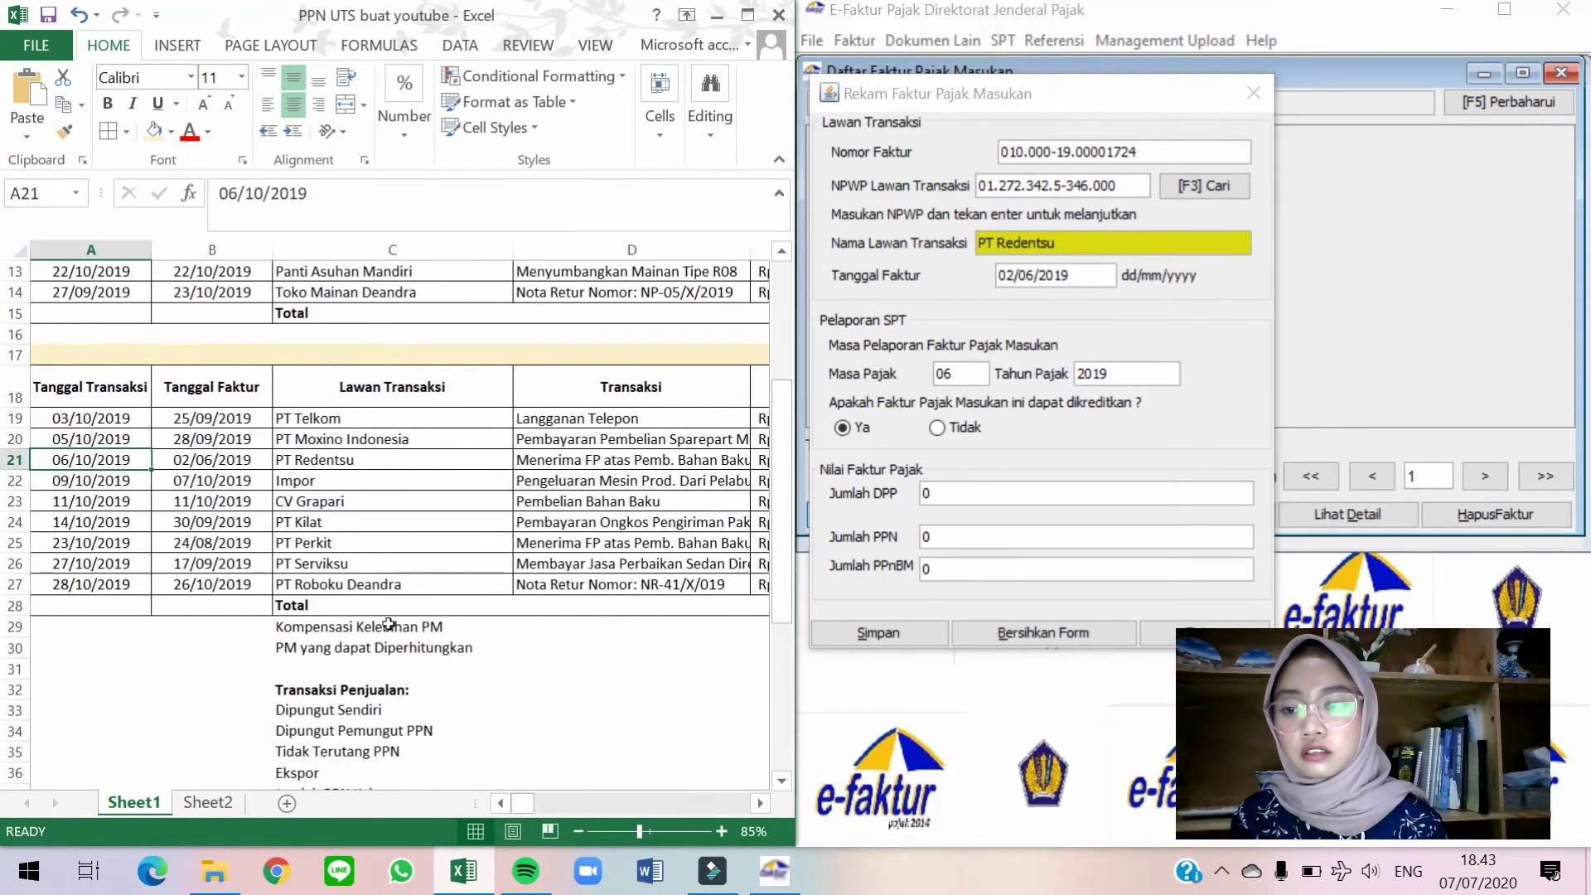
key("Right")
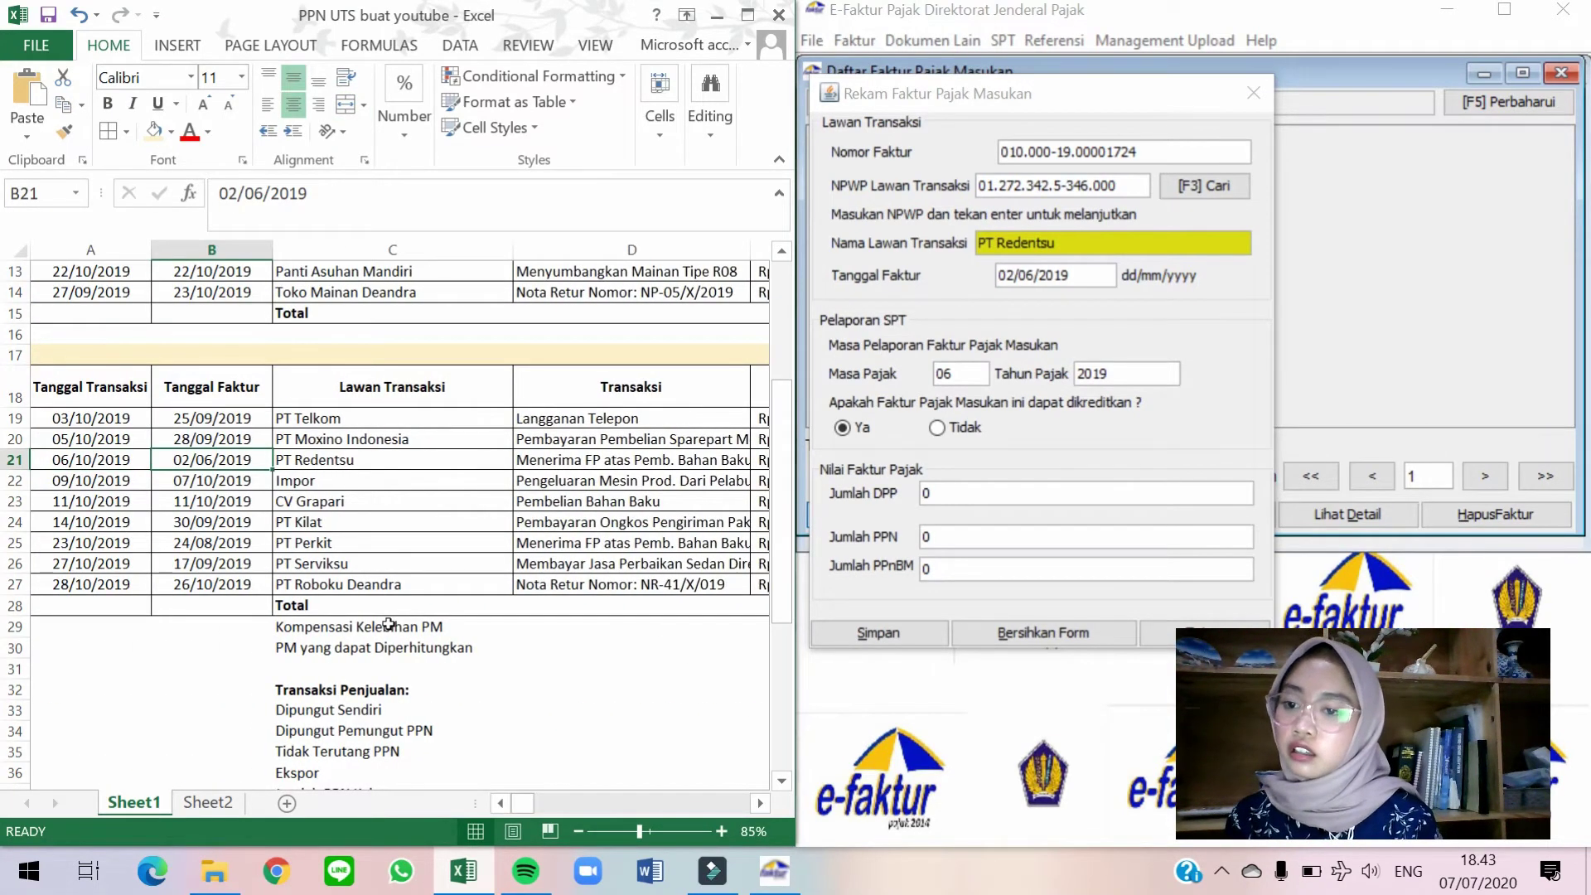
key("Right")
key("Right")
key("Right")
key("Right")
key("Right")
key("Right")
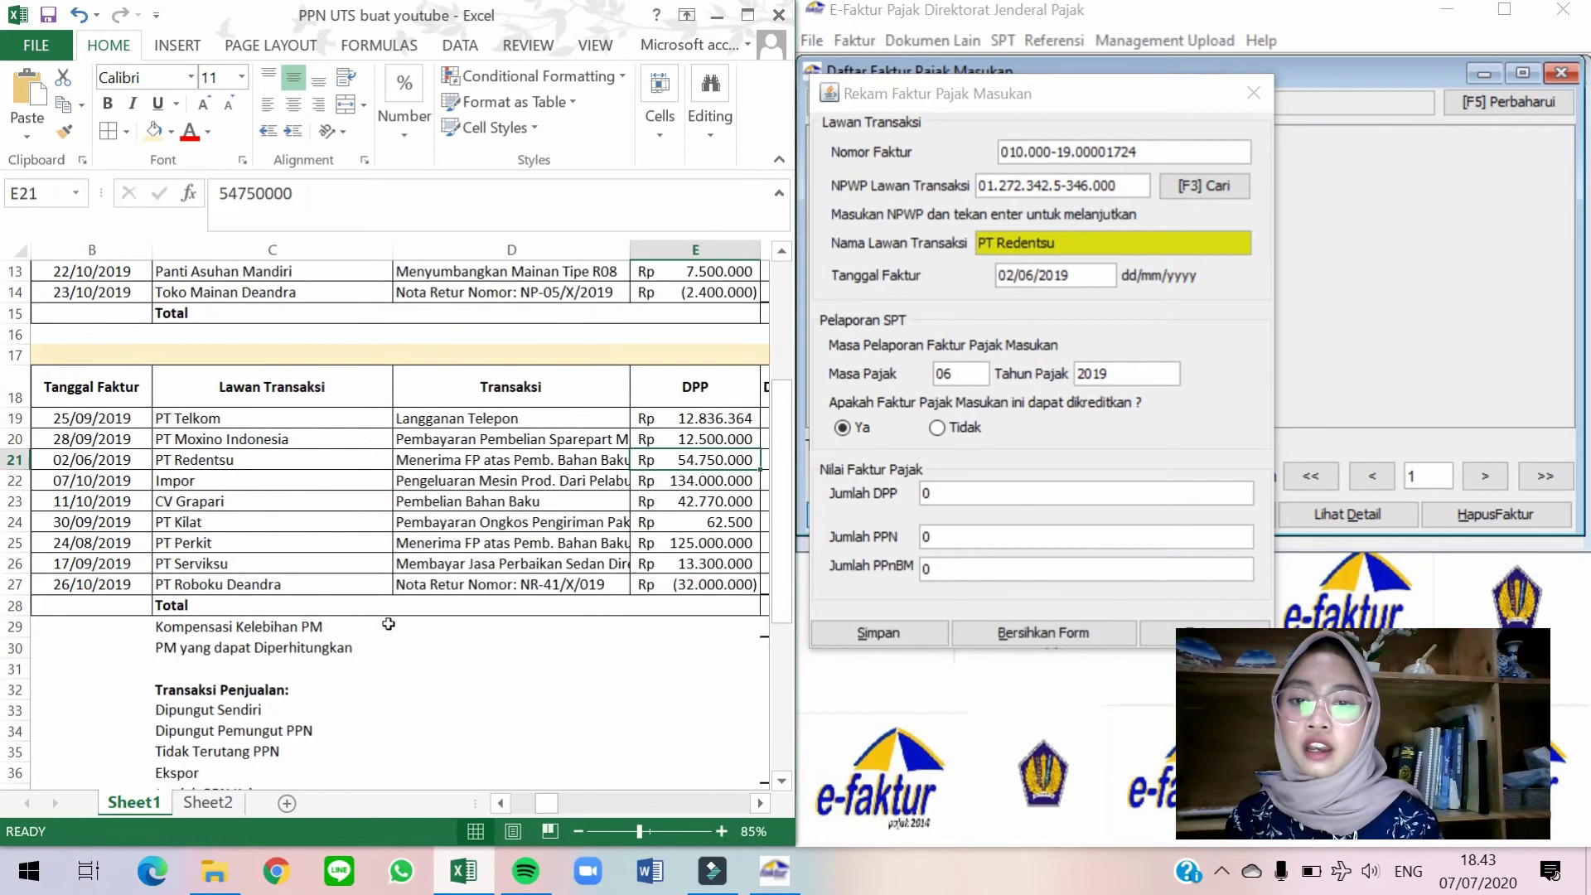
key("Right")
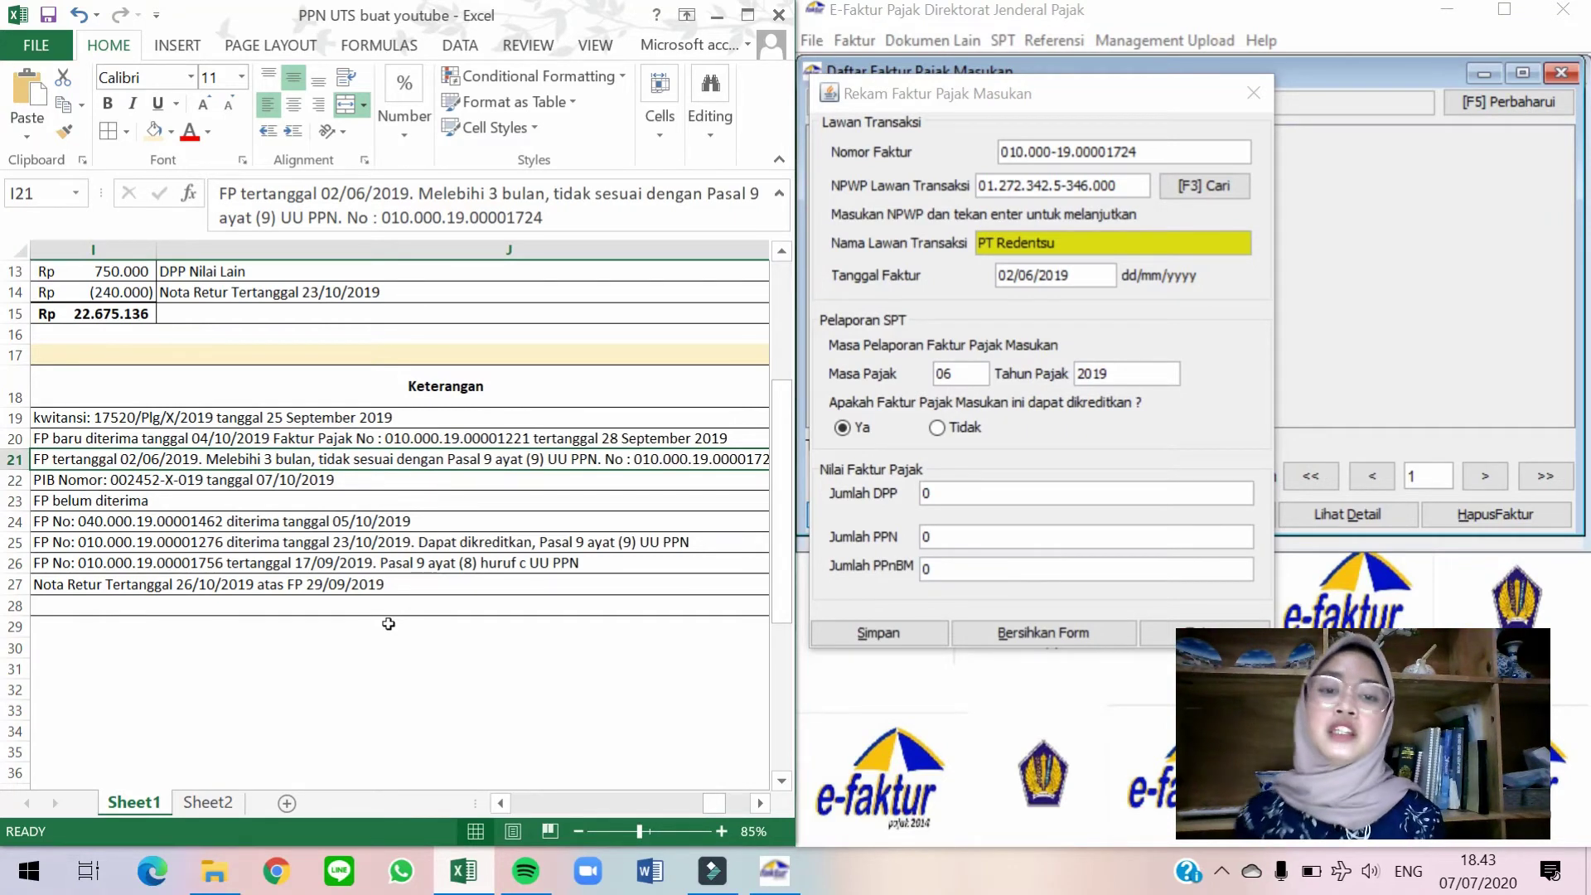
left_click(961, 431)
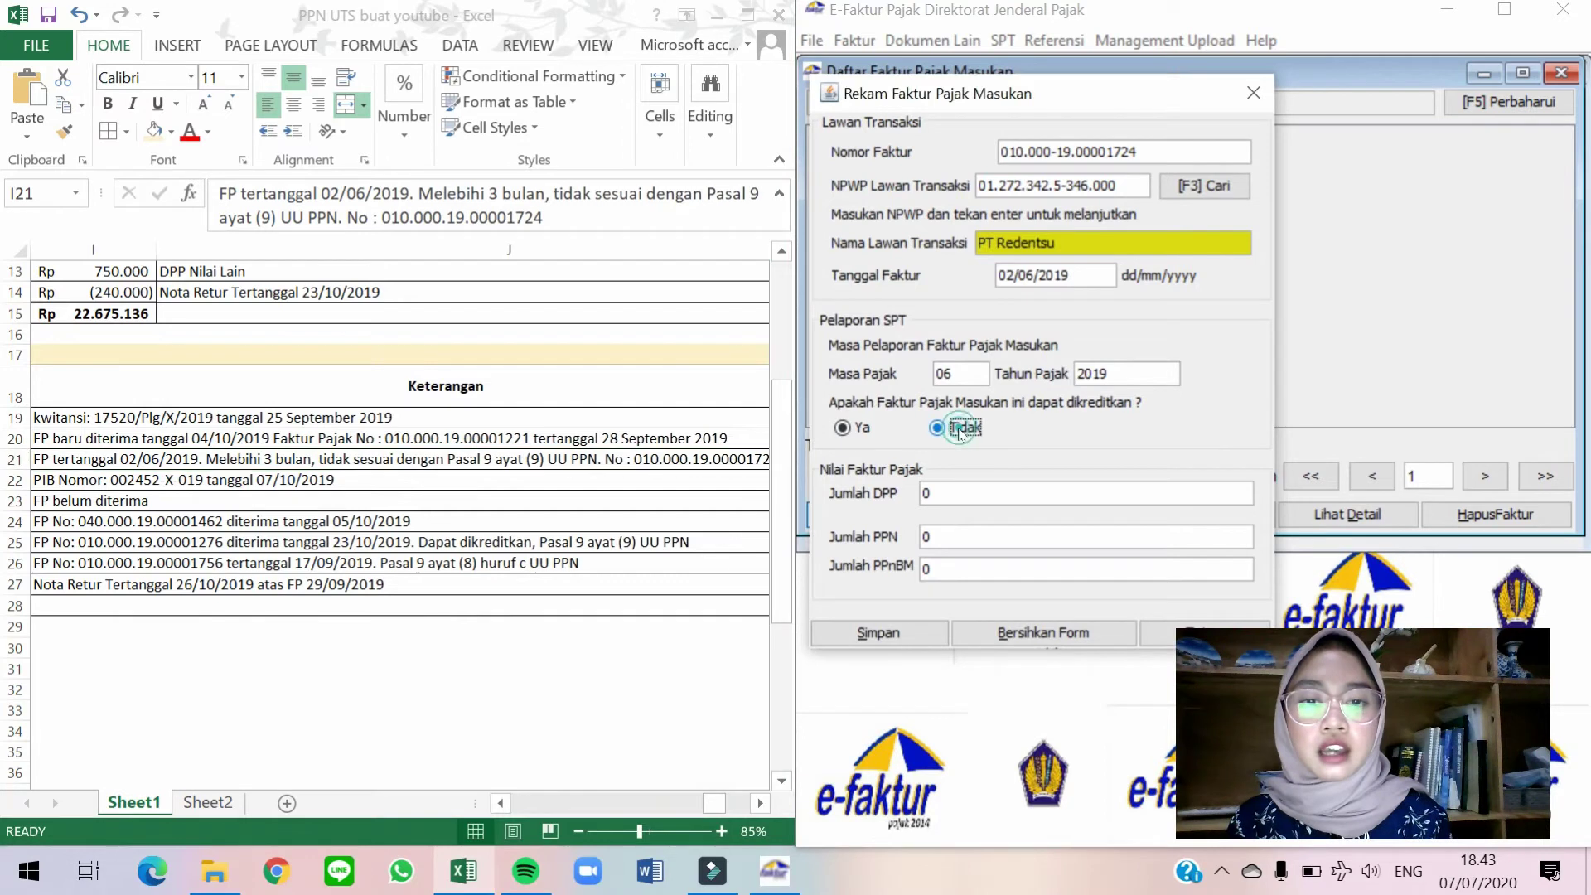
Enter DPP 54.750.000, save the invoice and start a blank form.
left_click(470, 550)
key("Left")
key("Left")
key("Left")
key("Left")
key("Left")
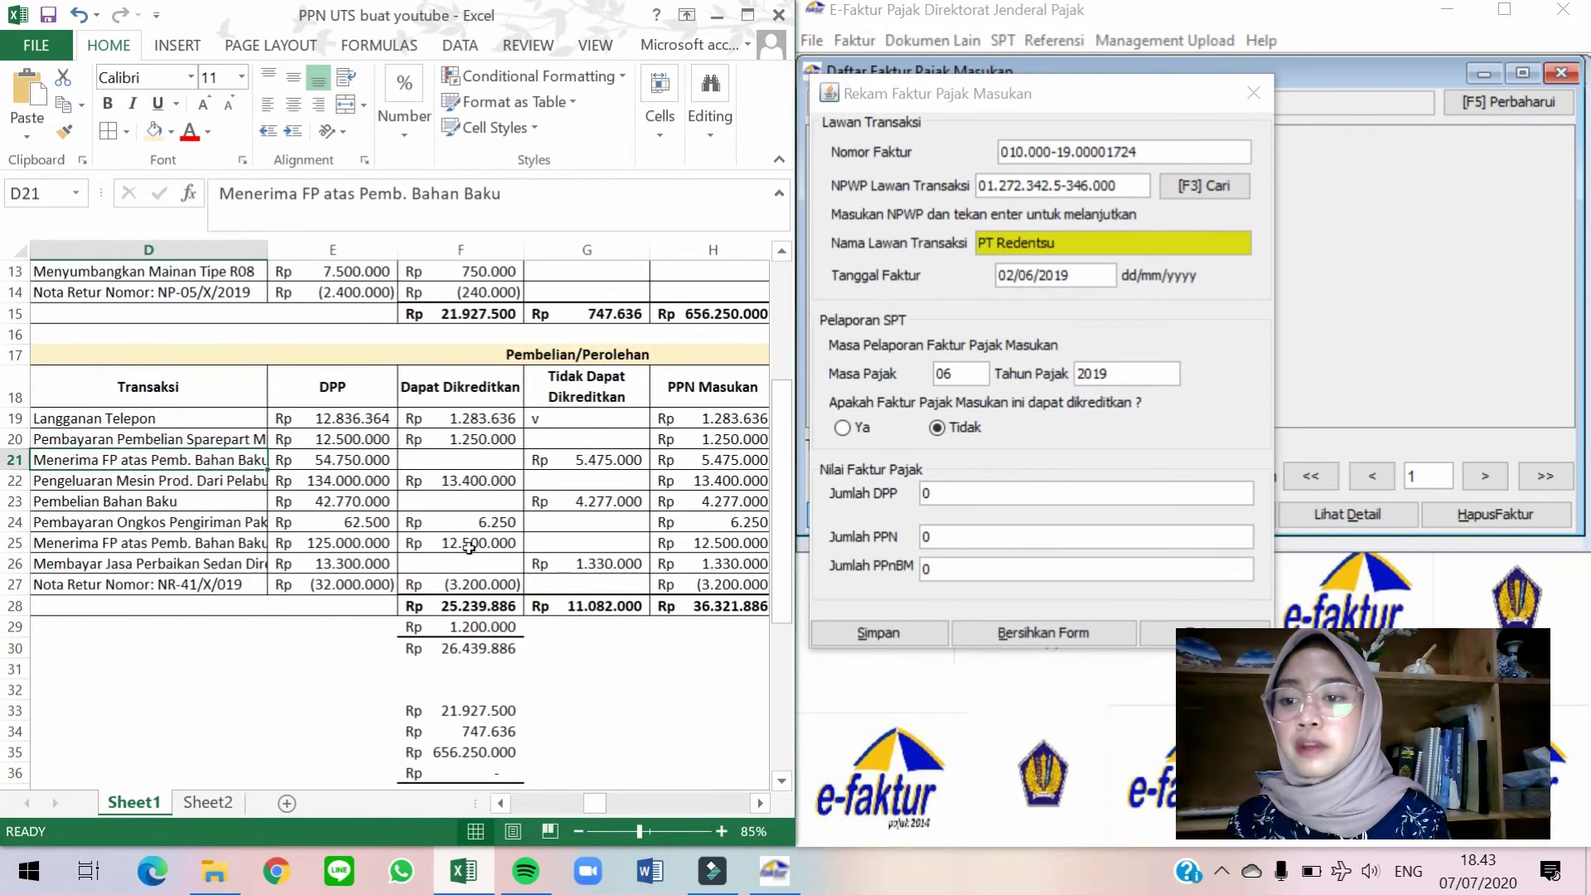
key("Right")
left_click(932, 493)
type("54.750.000")
key("Tab")
key("alt+s")
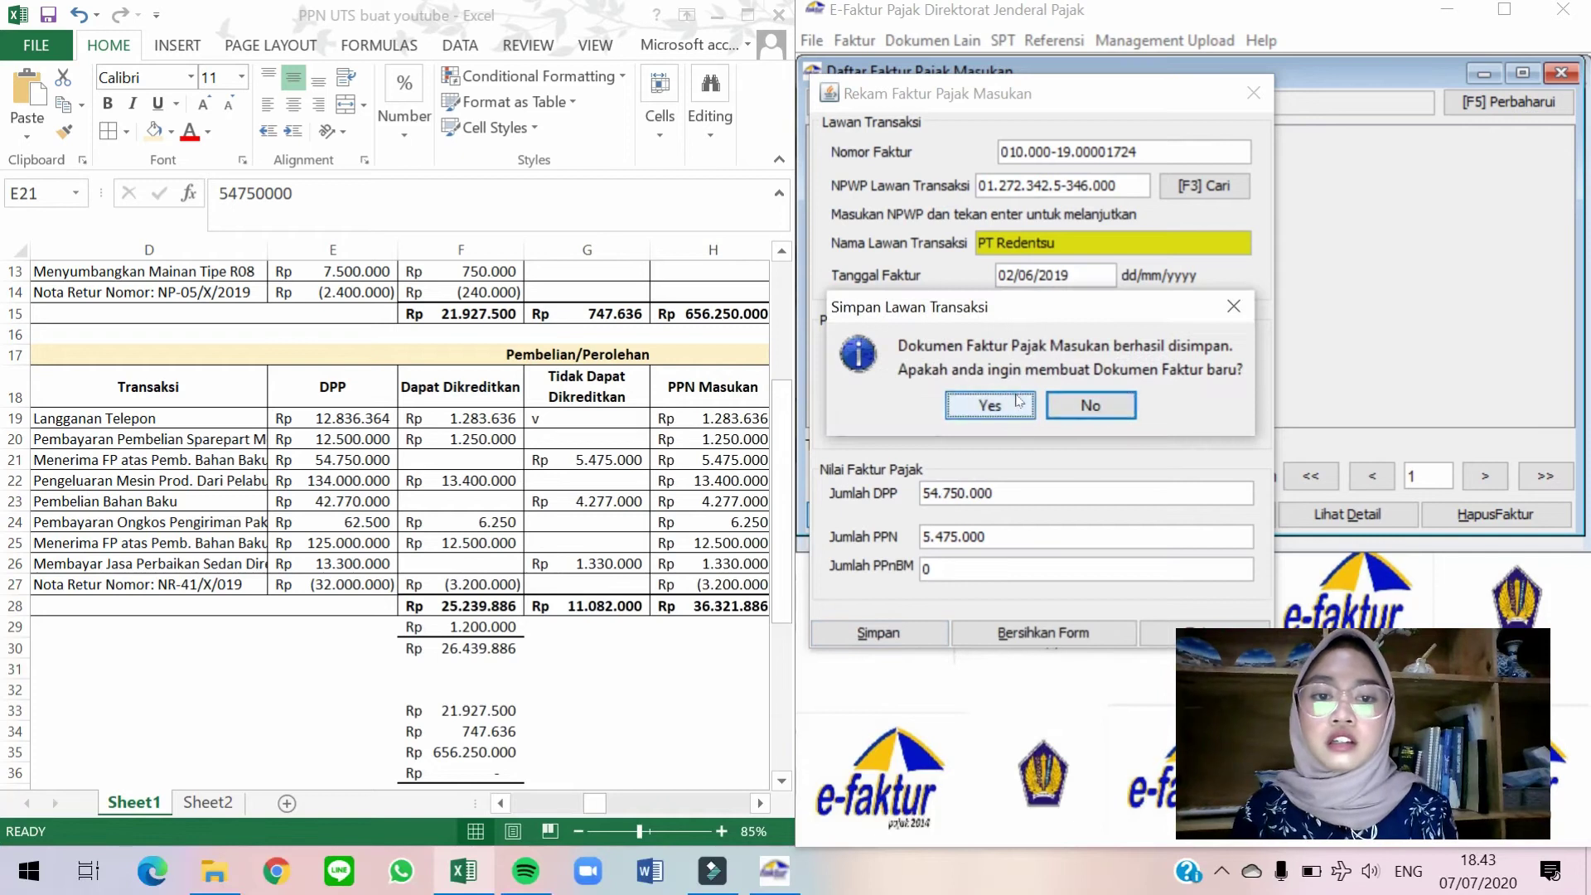
left_click(1017, 403)
left_click(207, 460)
scroll(496, 452, "left", 1)
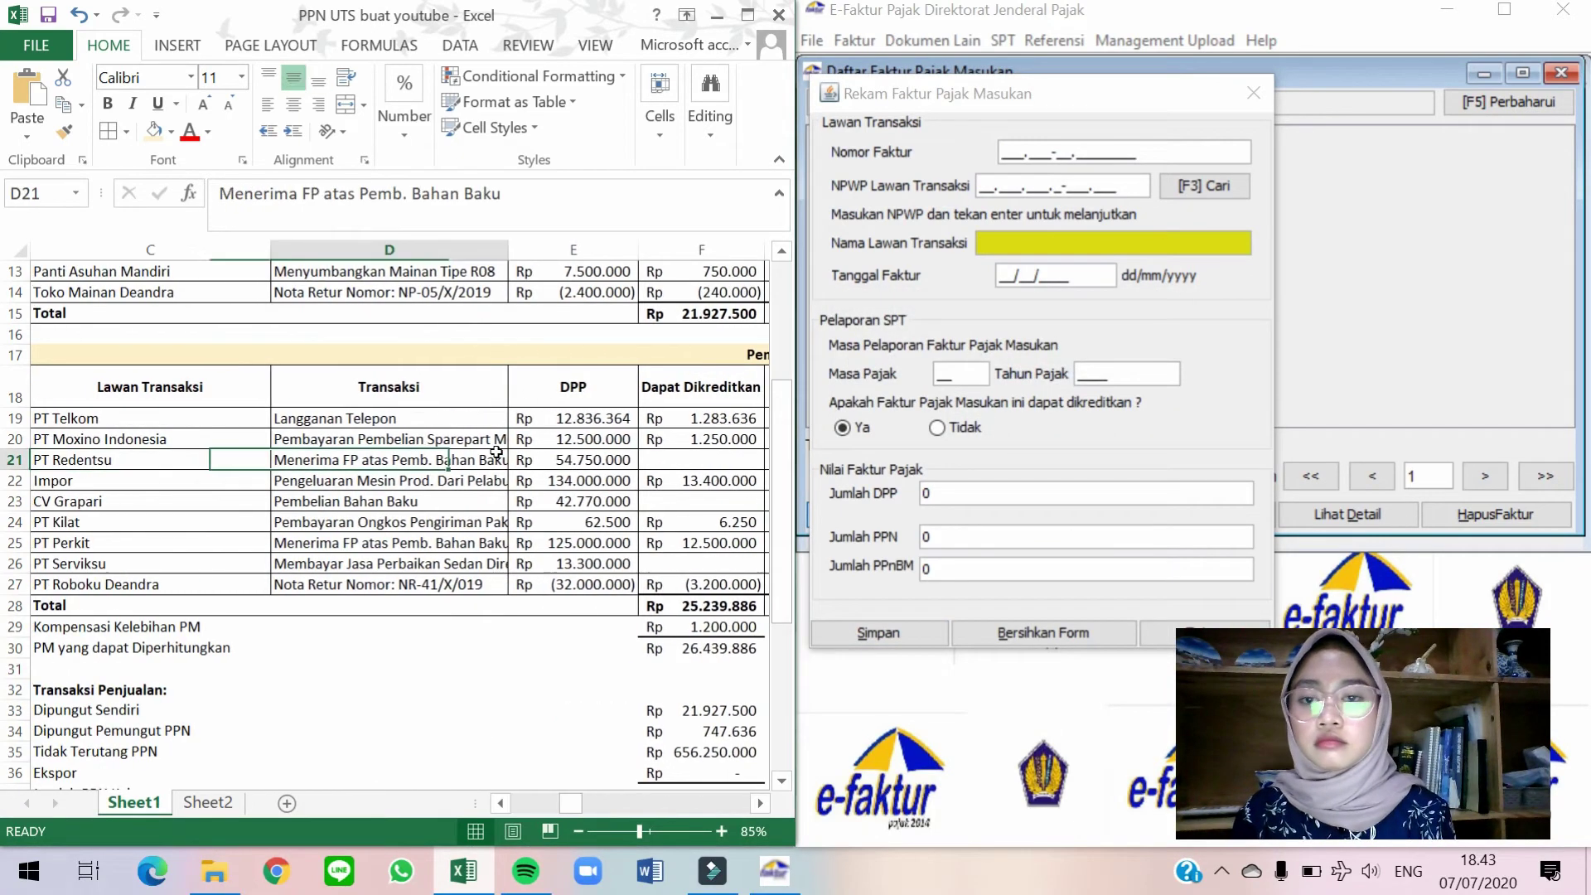
key("Down")
key("Right")
key("Left")
key("Left")
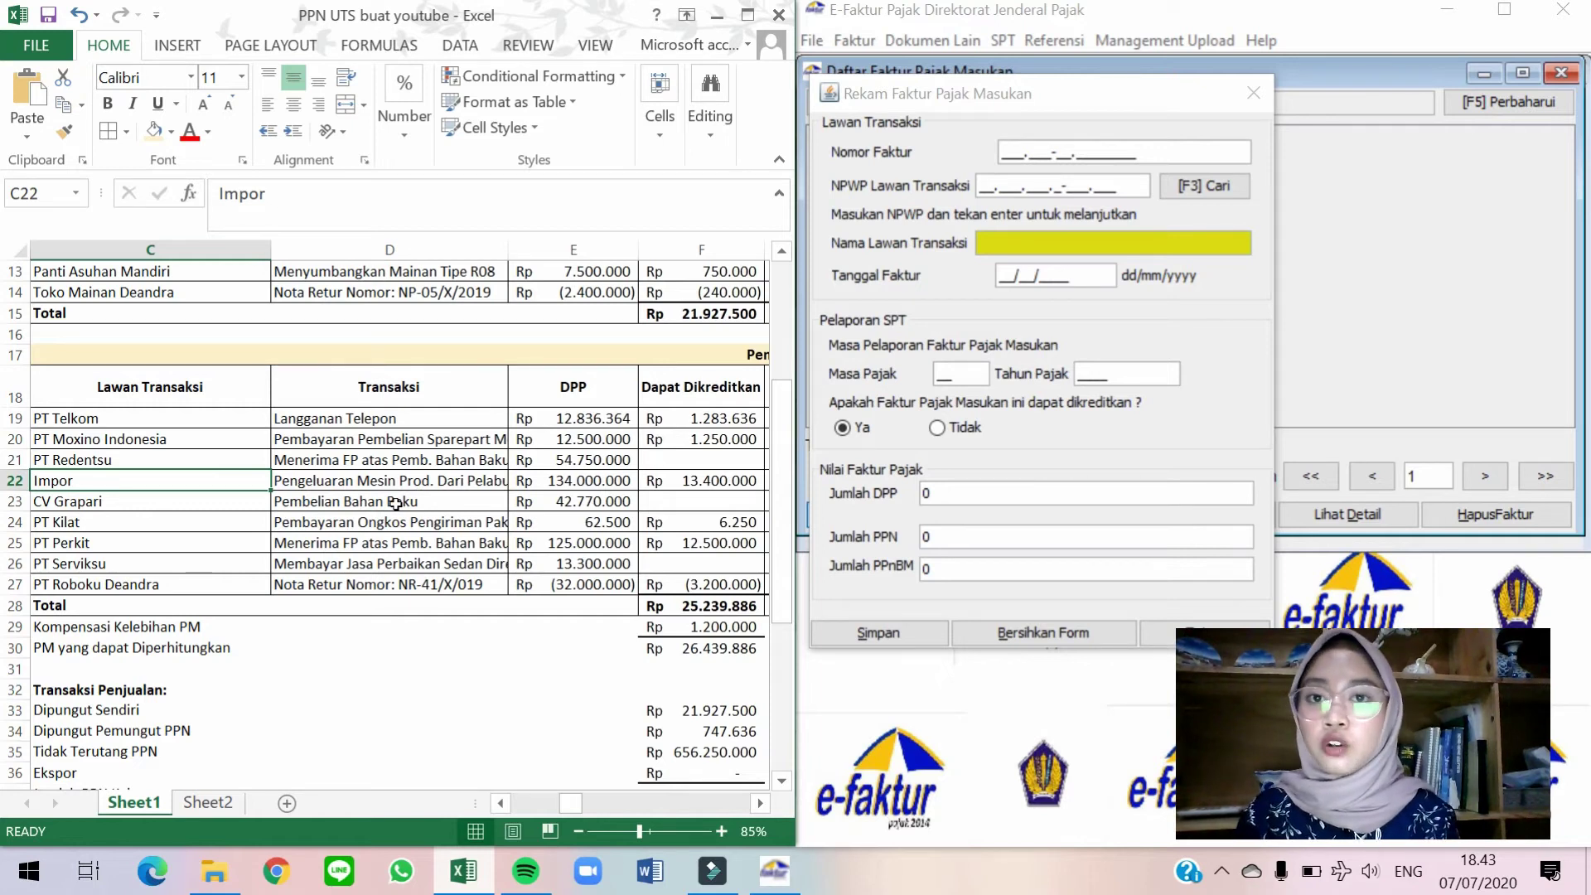
key("Down")
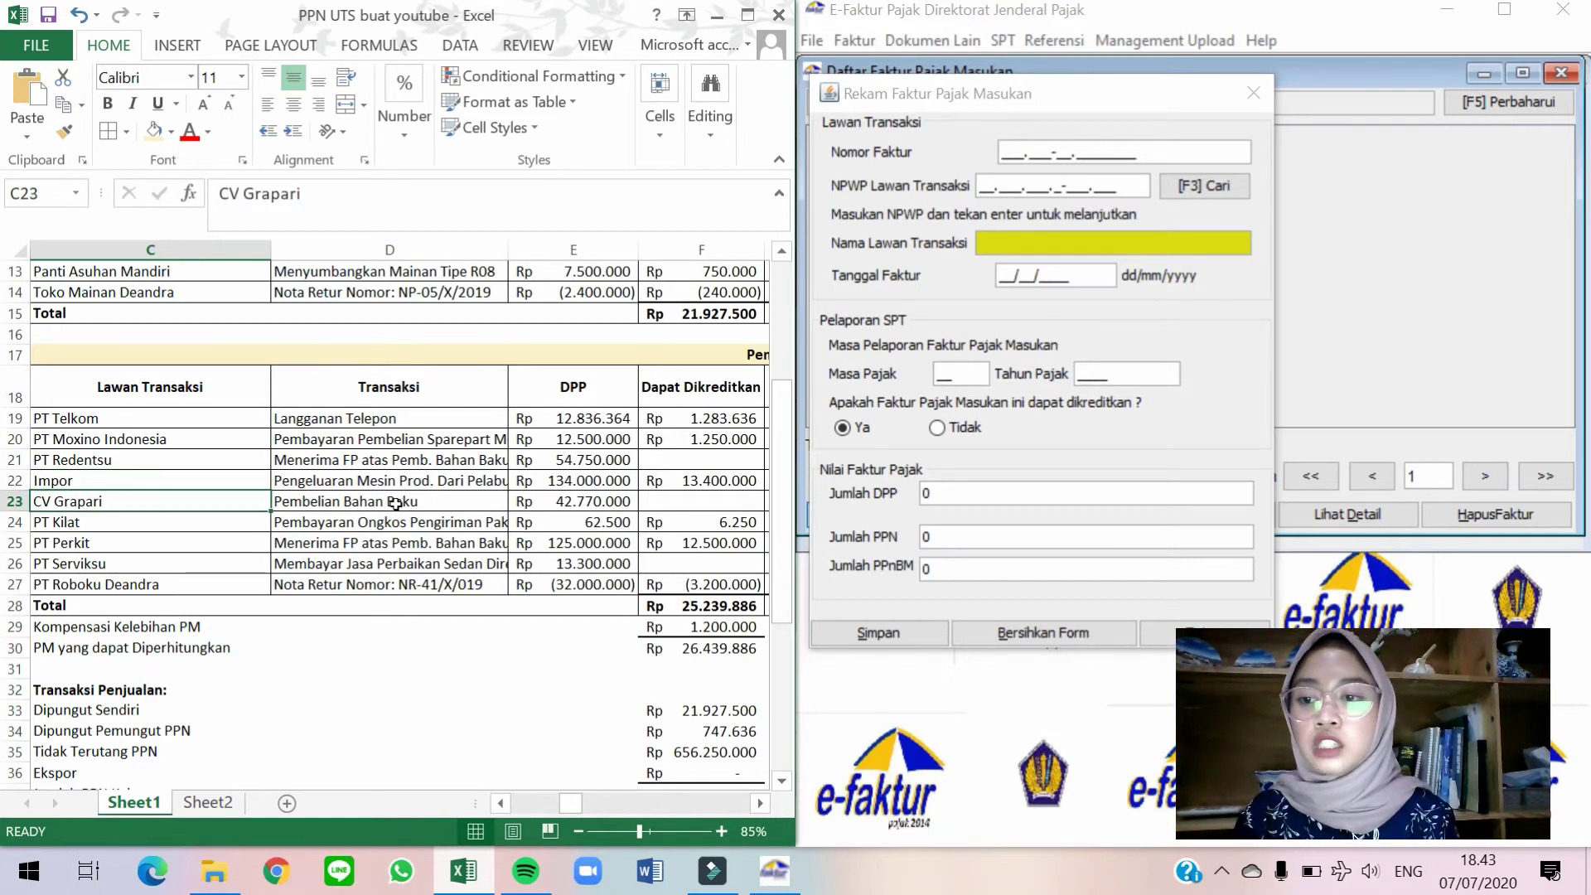
scroll(395, 502, "left", 2)
left_click(396, 506)
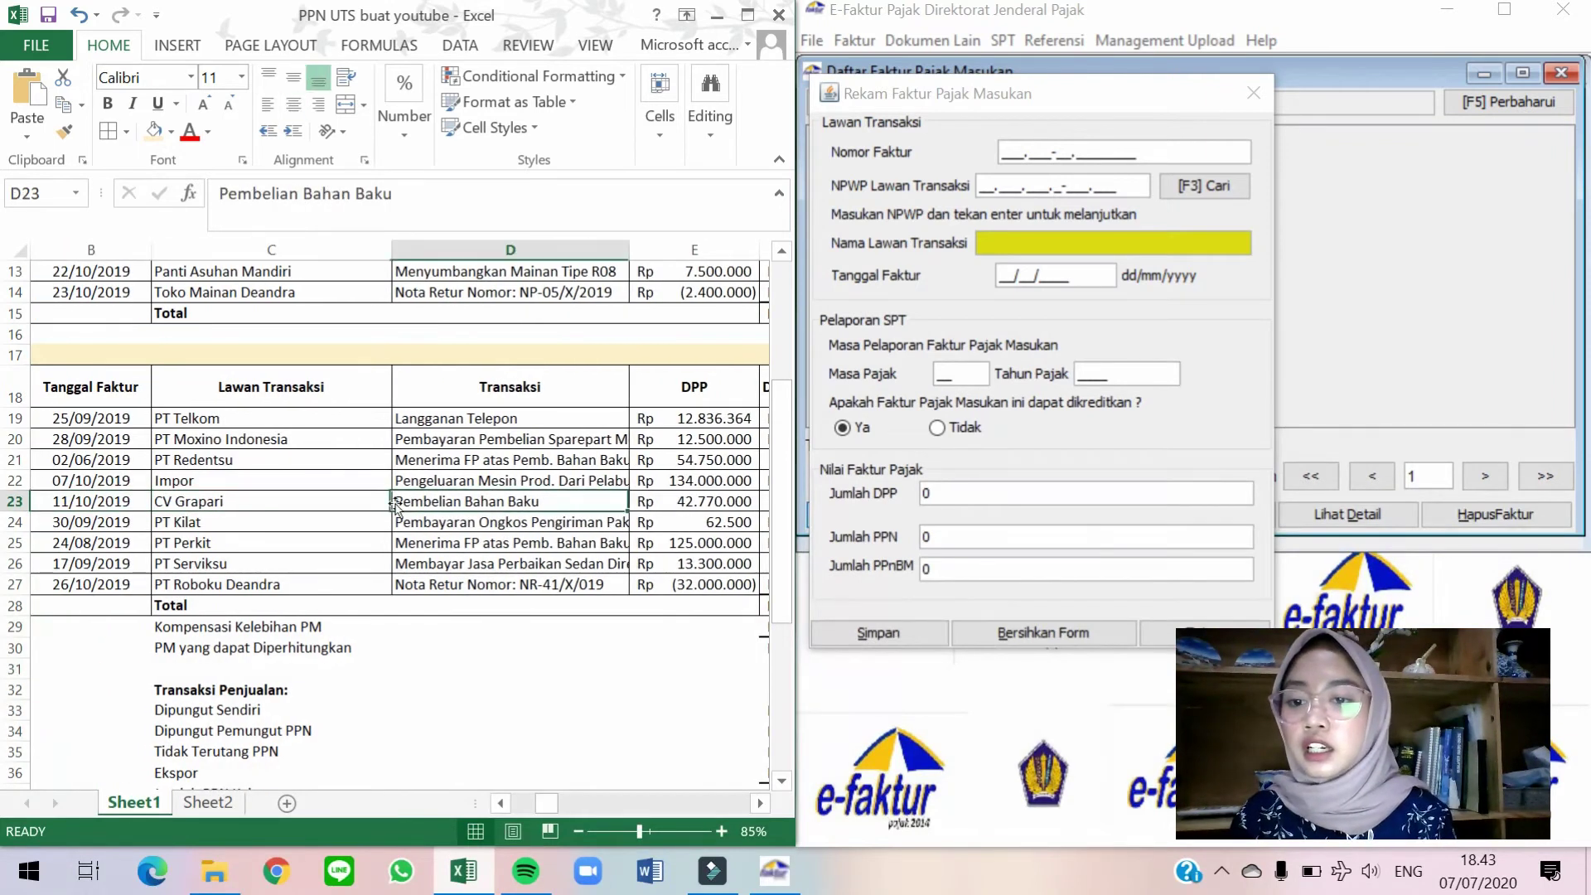
key("Right")
key("Right")
key("Right")
key("Right")
key("Right")
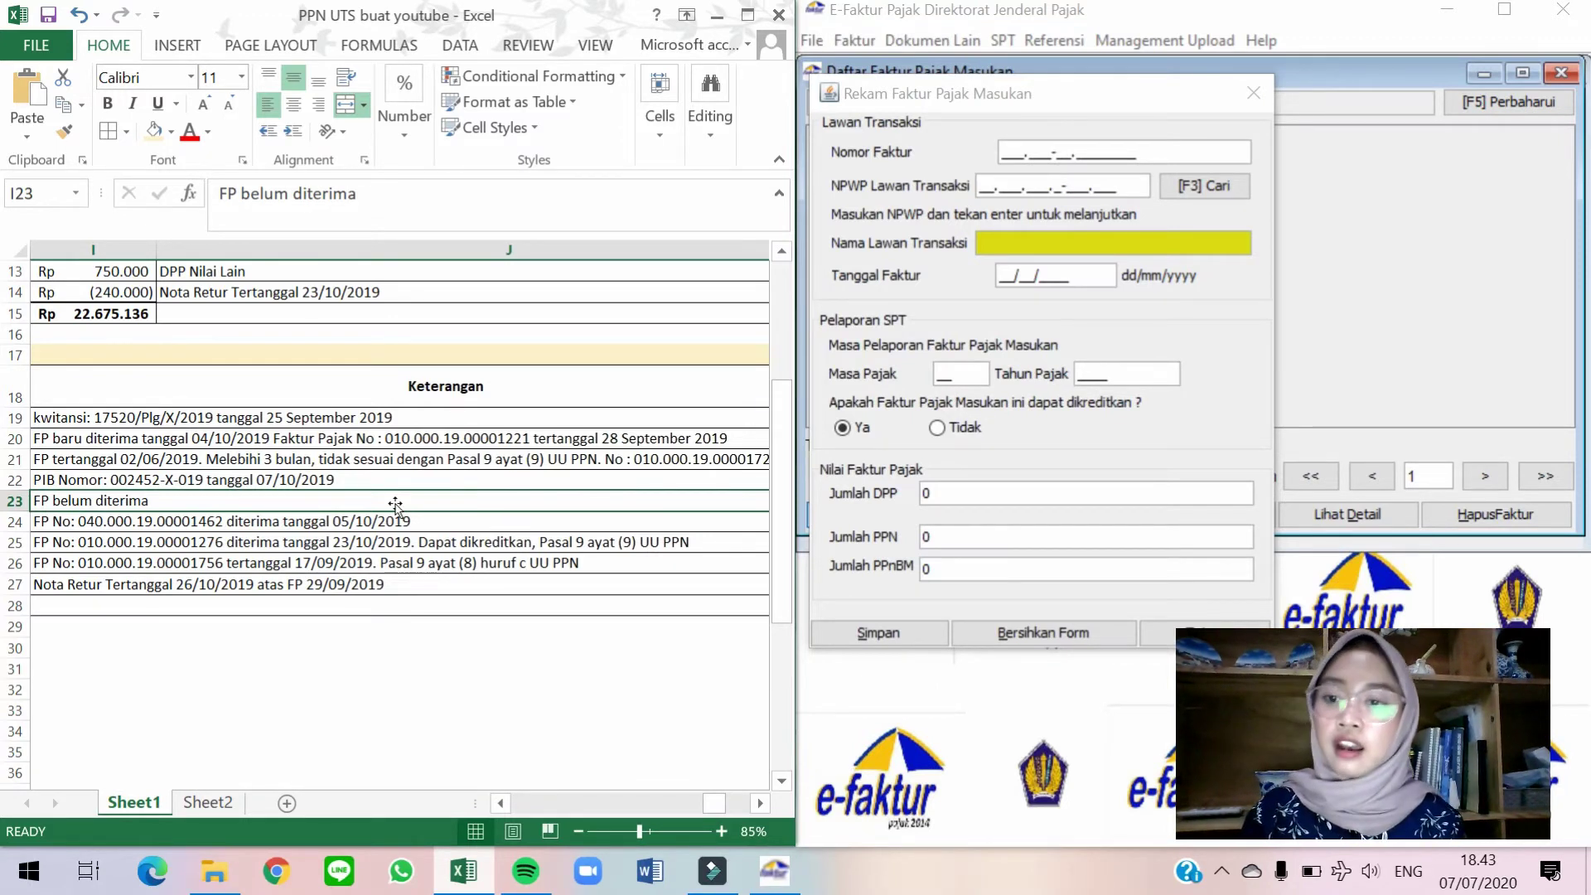
key("Left")
key("Left")
key("Left")
key("Left")
key("Left")
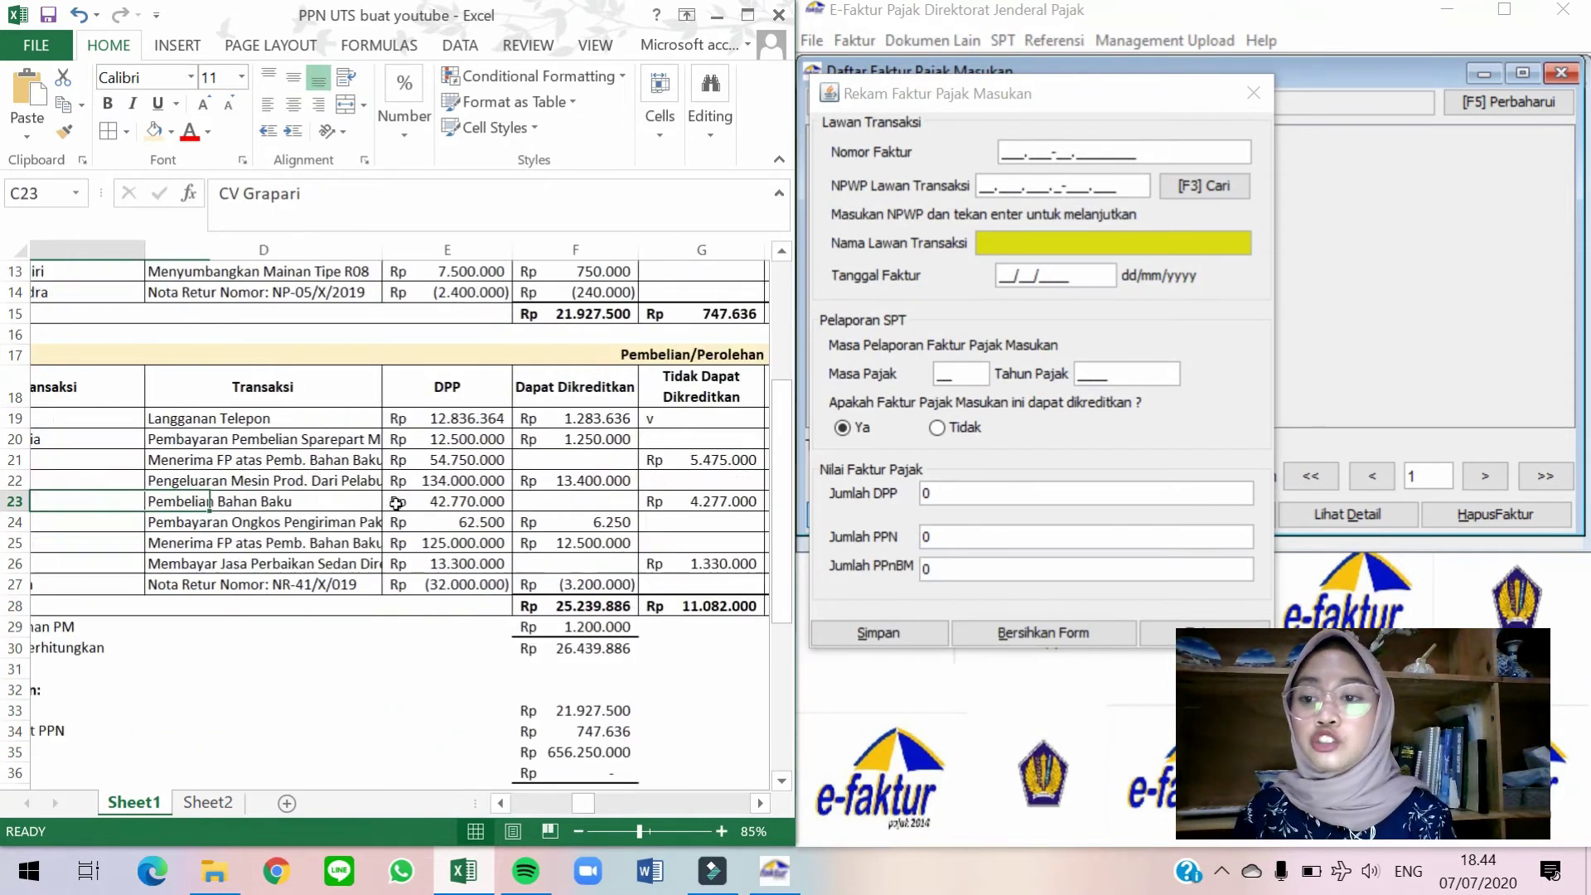
key("Down")
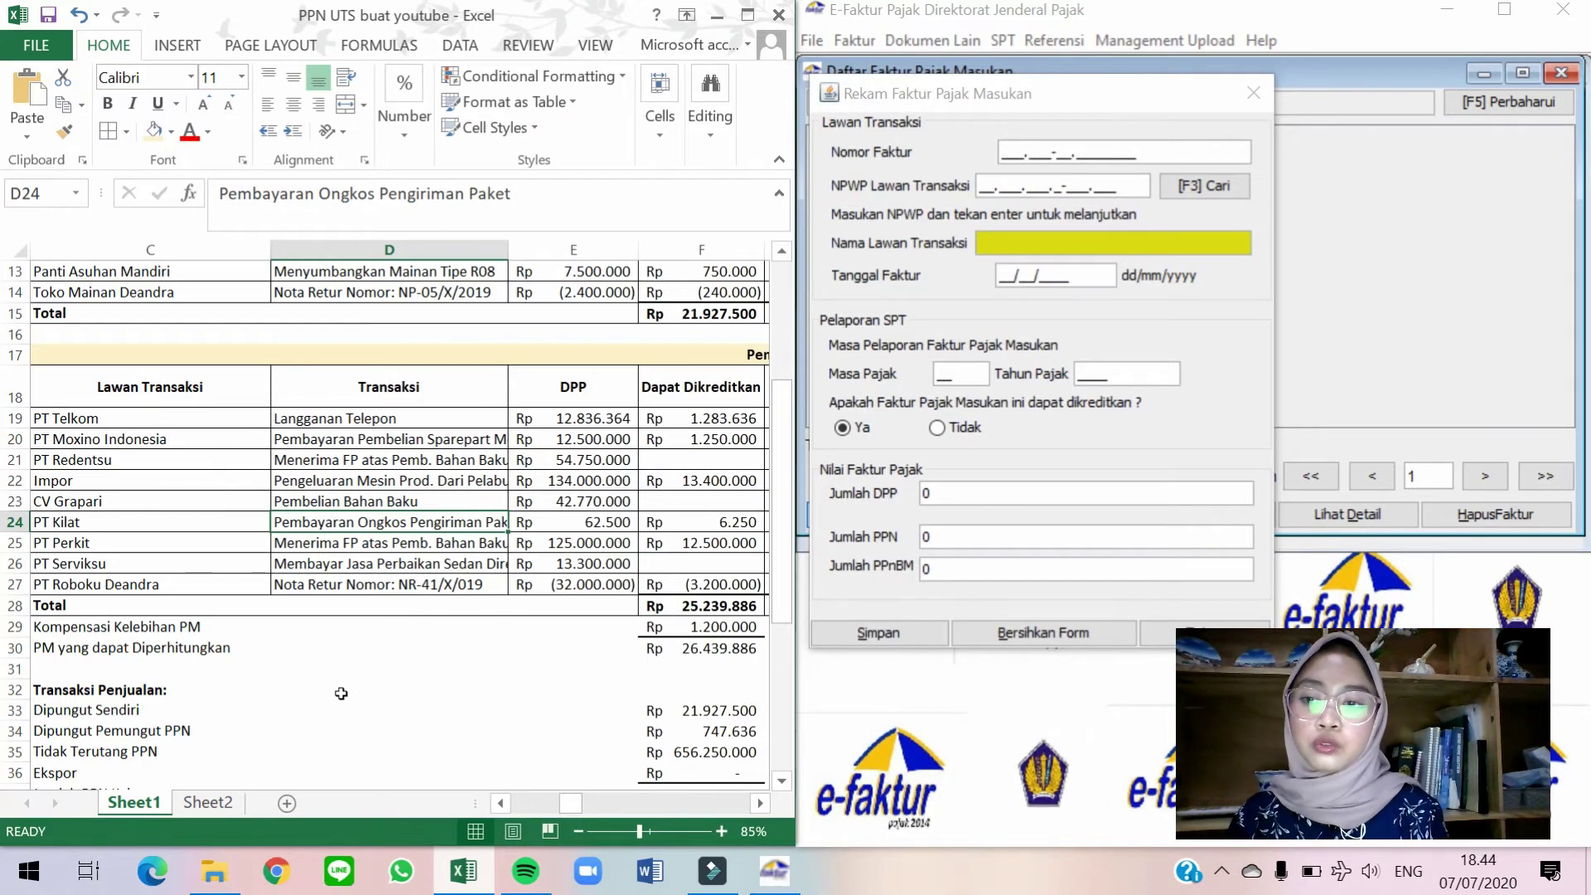
key("Right")
key("Right")
key("Right")
key("Right")
key("Right")
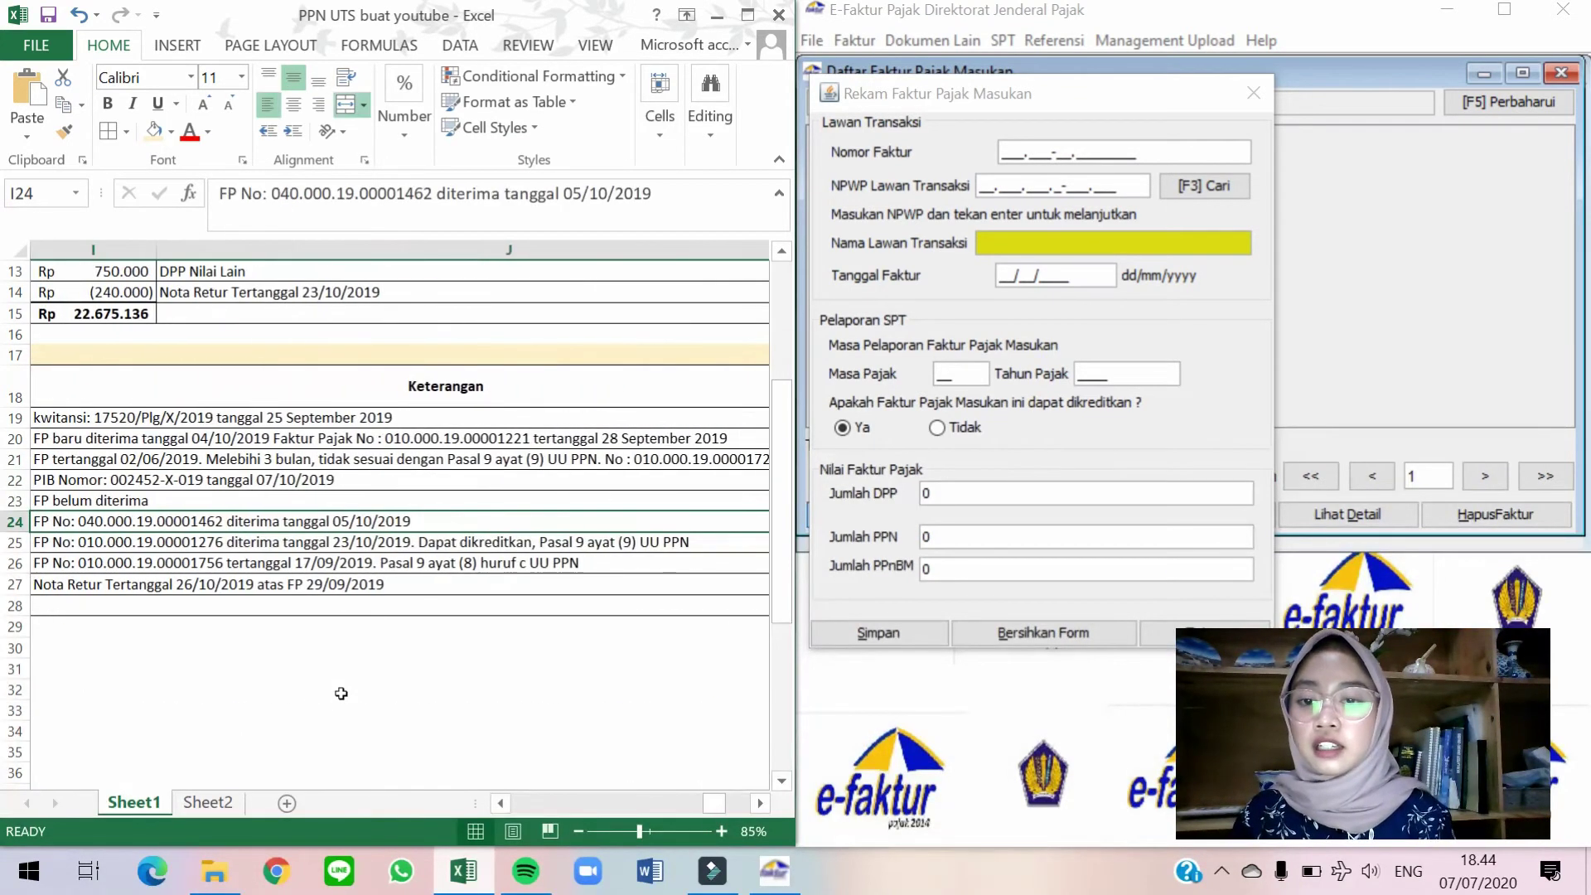
left_click(1003, 151)
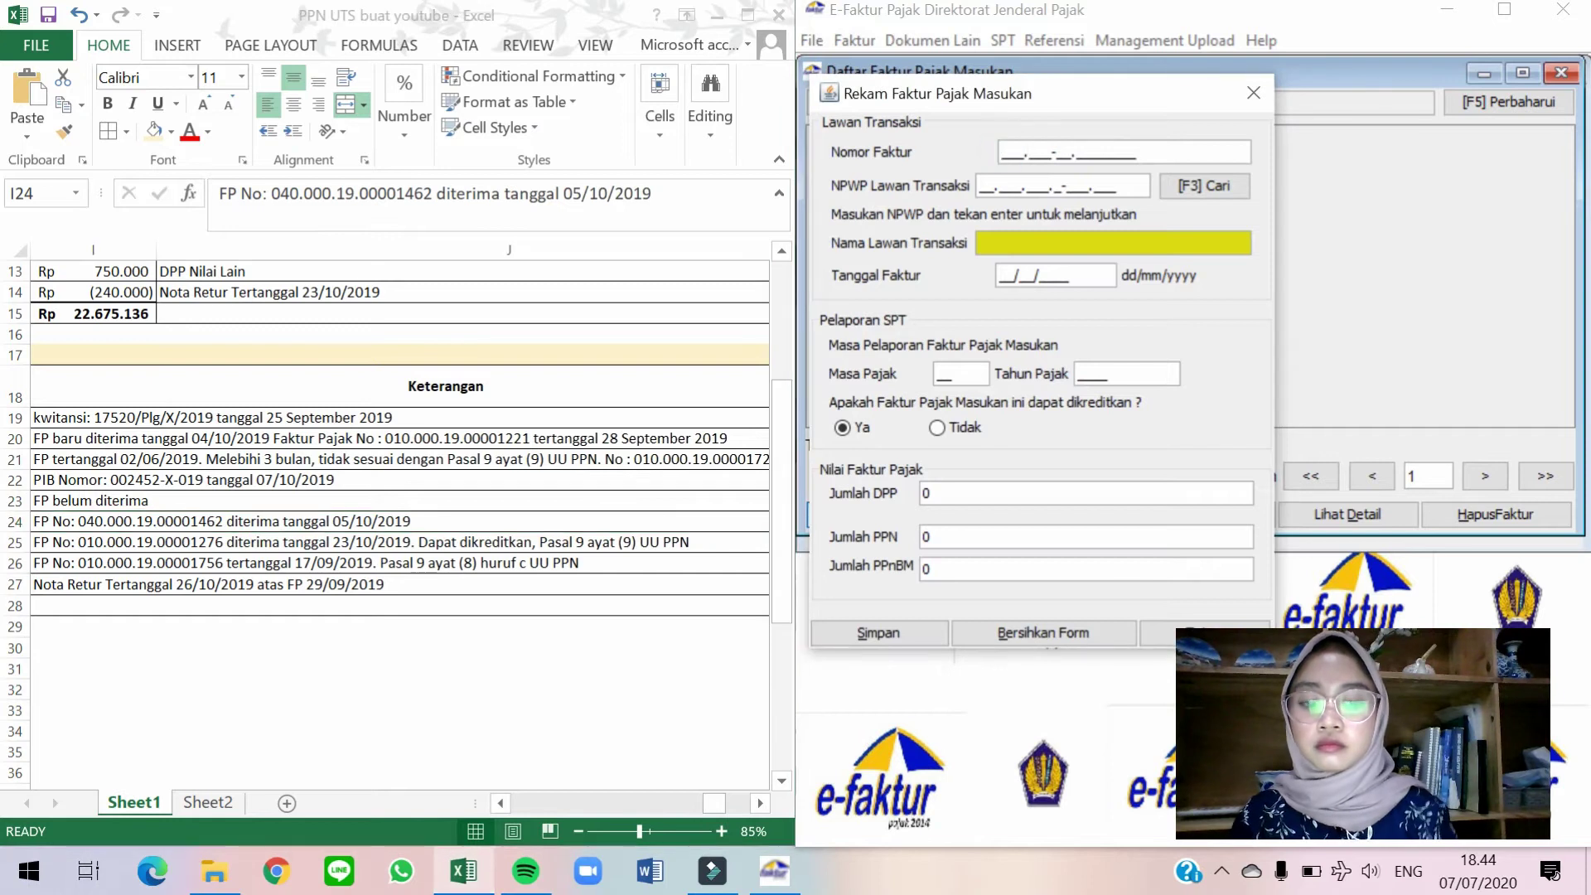
Finish the invoice number and choose PT Kilat as the counterparty.
type("040.000-19.00001465")
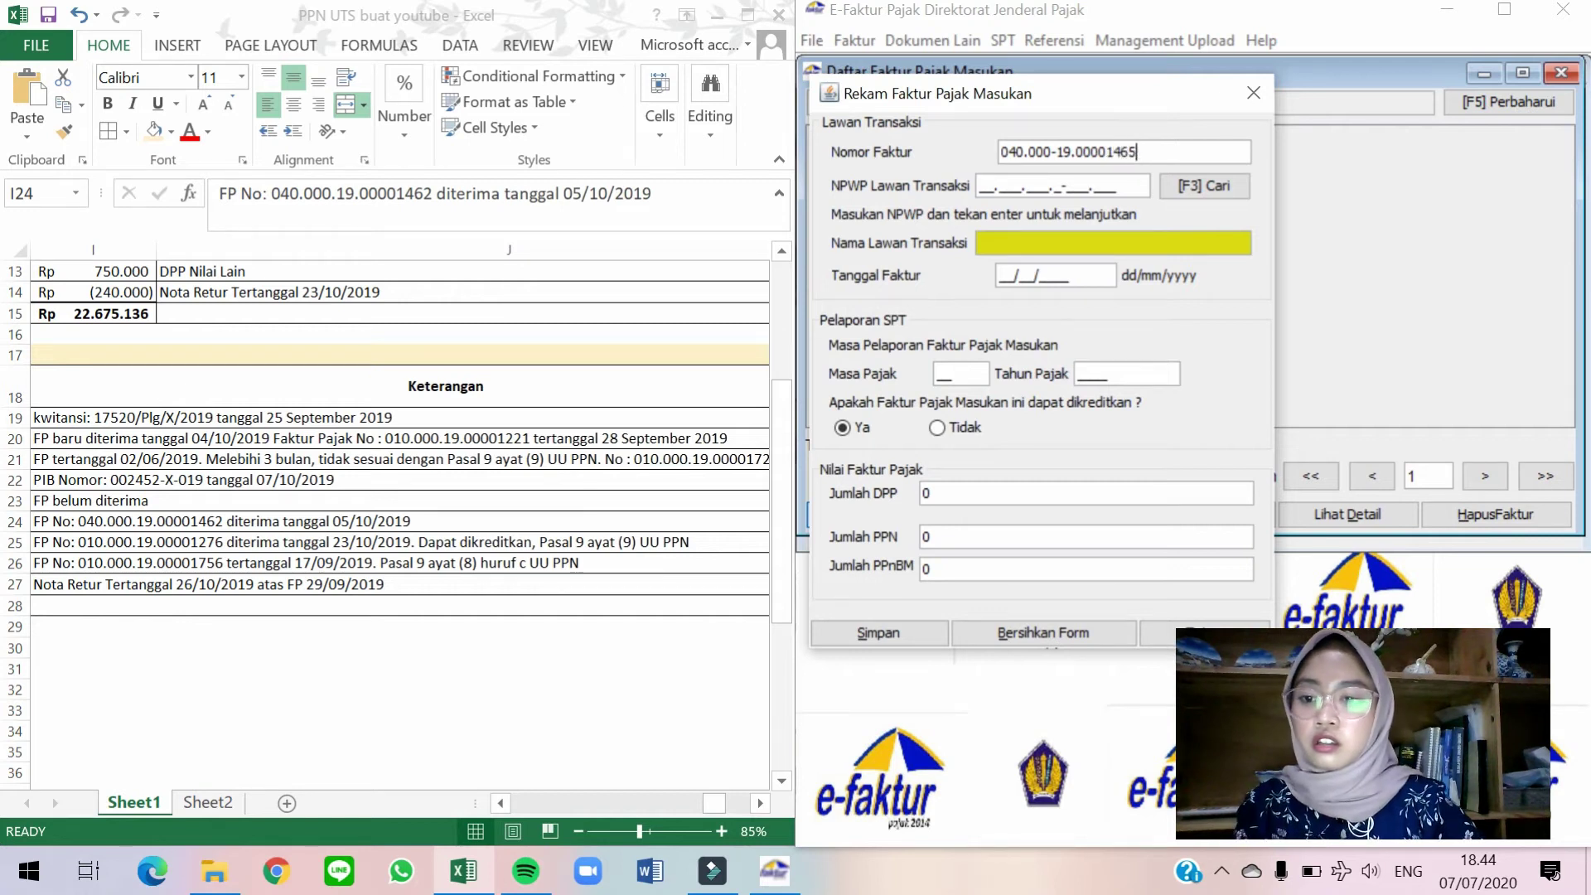
left_click(563, 409)
key("Left")
key("Left")
key("Left")
key("Left")
key("Left")
key("Left")
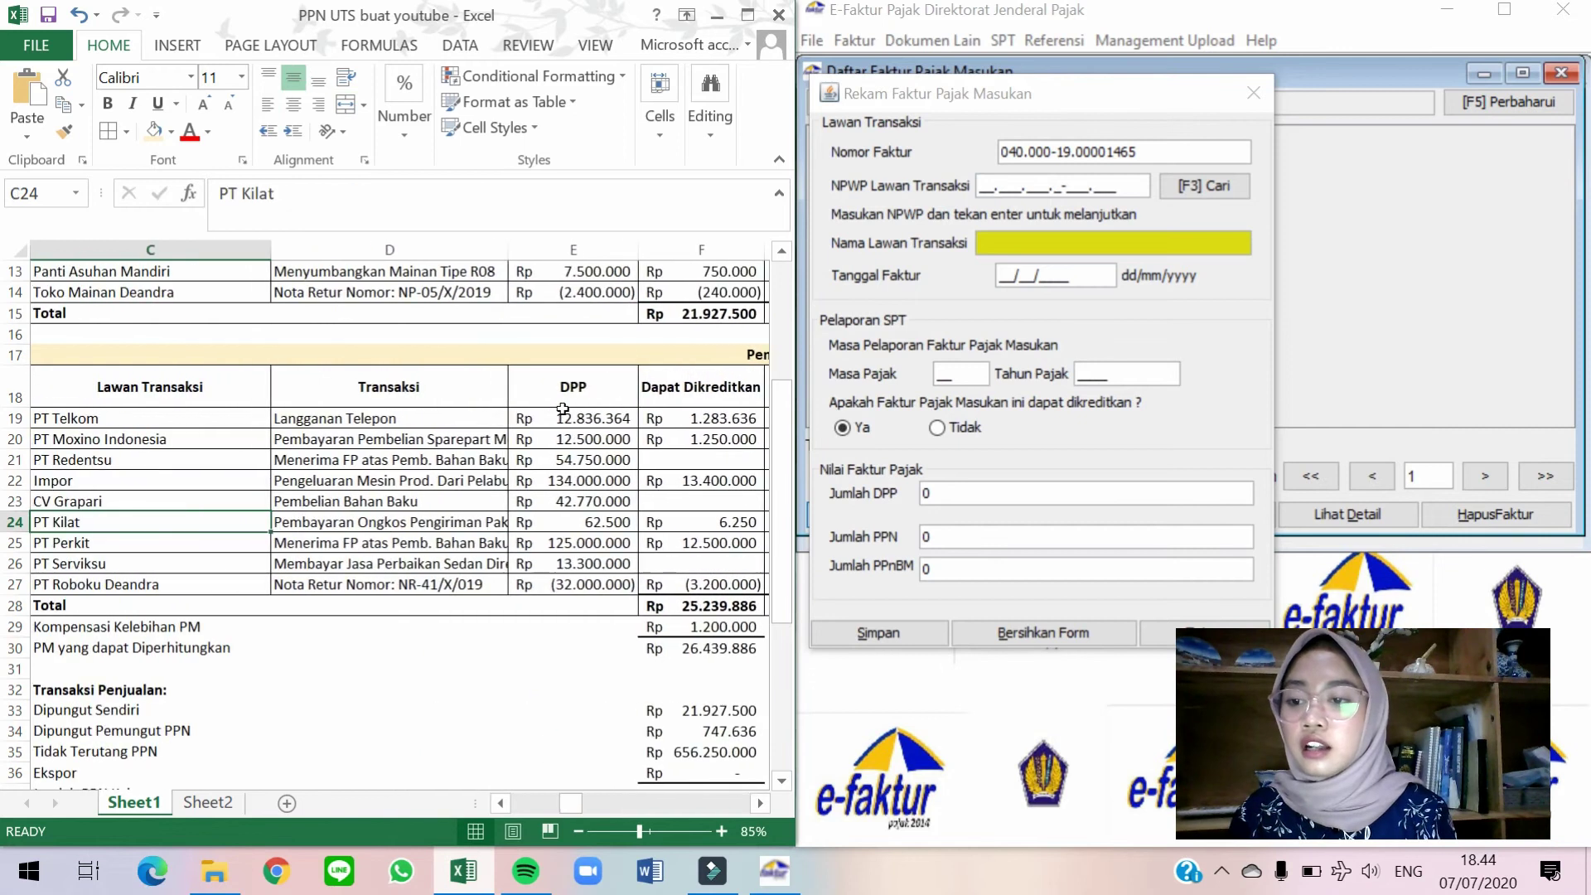
left_click(1204, 186)
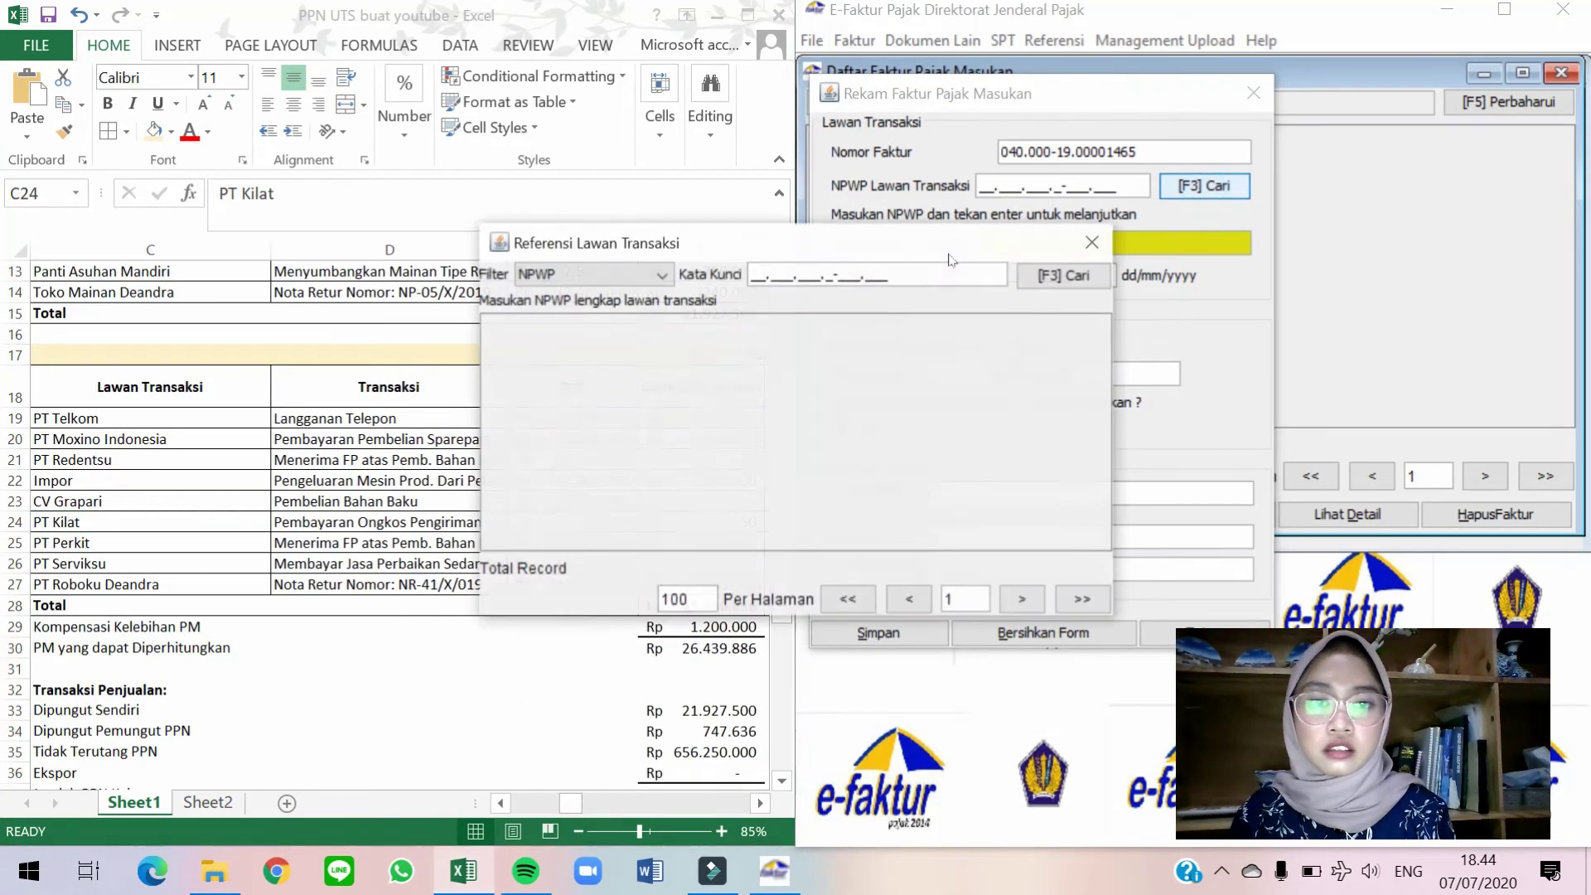
left_click(1021, 275)
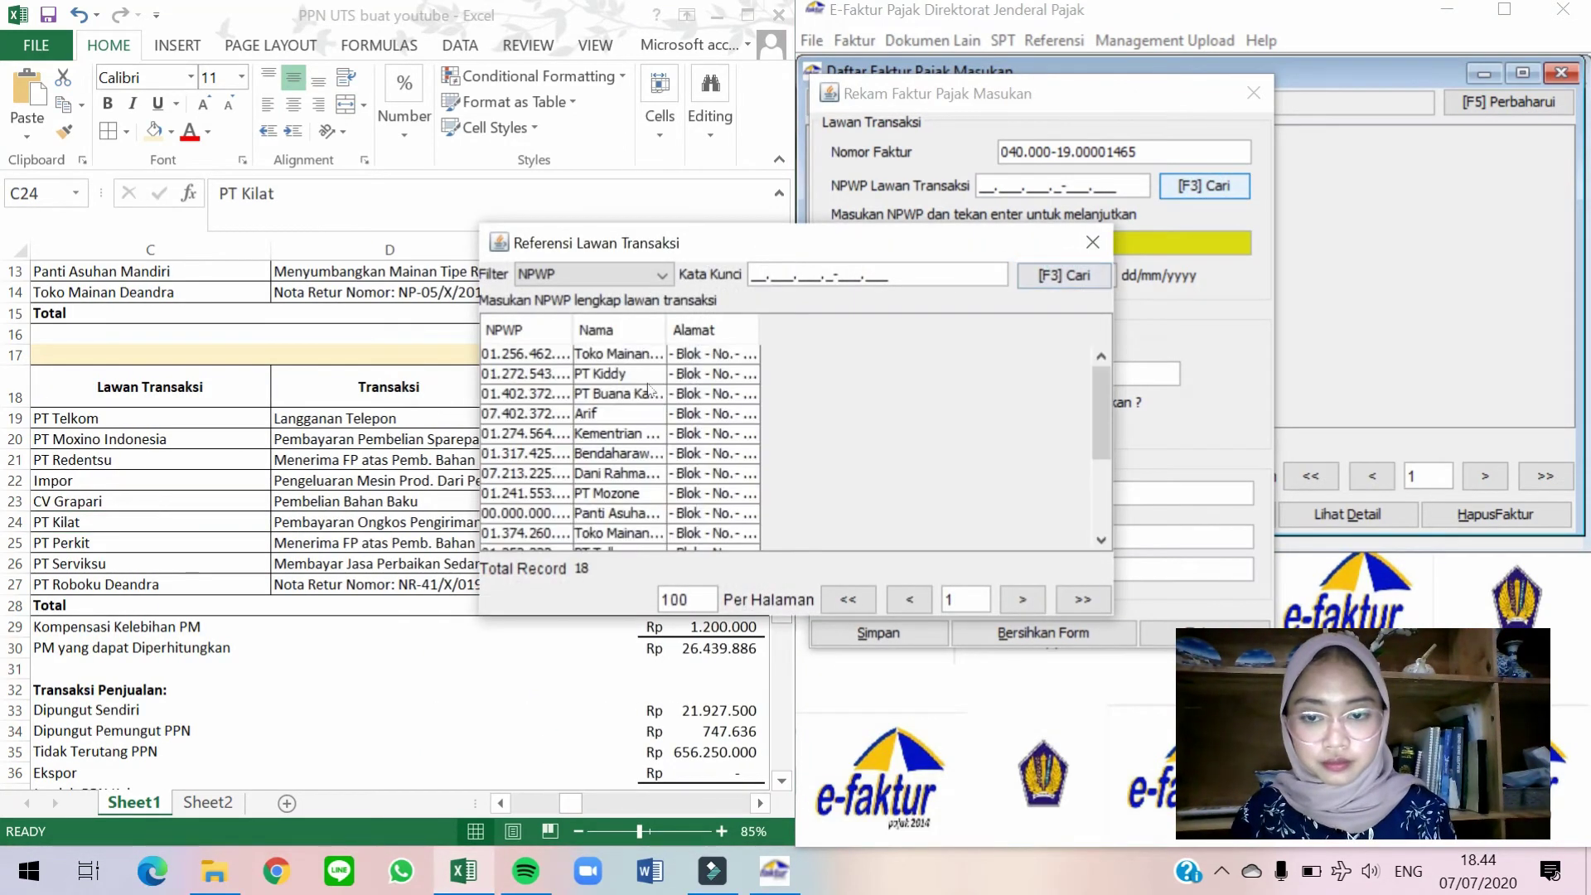
scroll(623, 481, "down", 3)
double_click(636, 478)
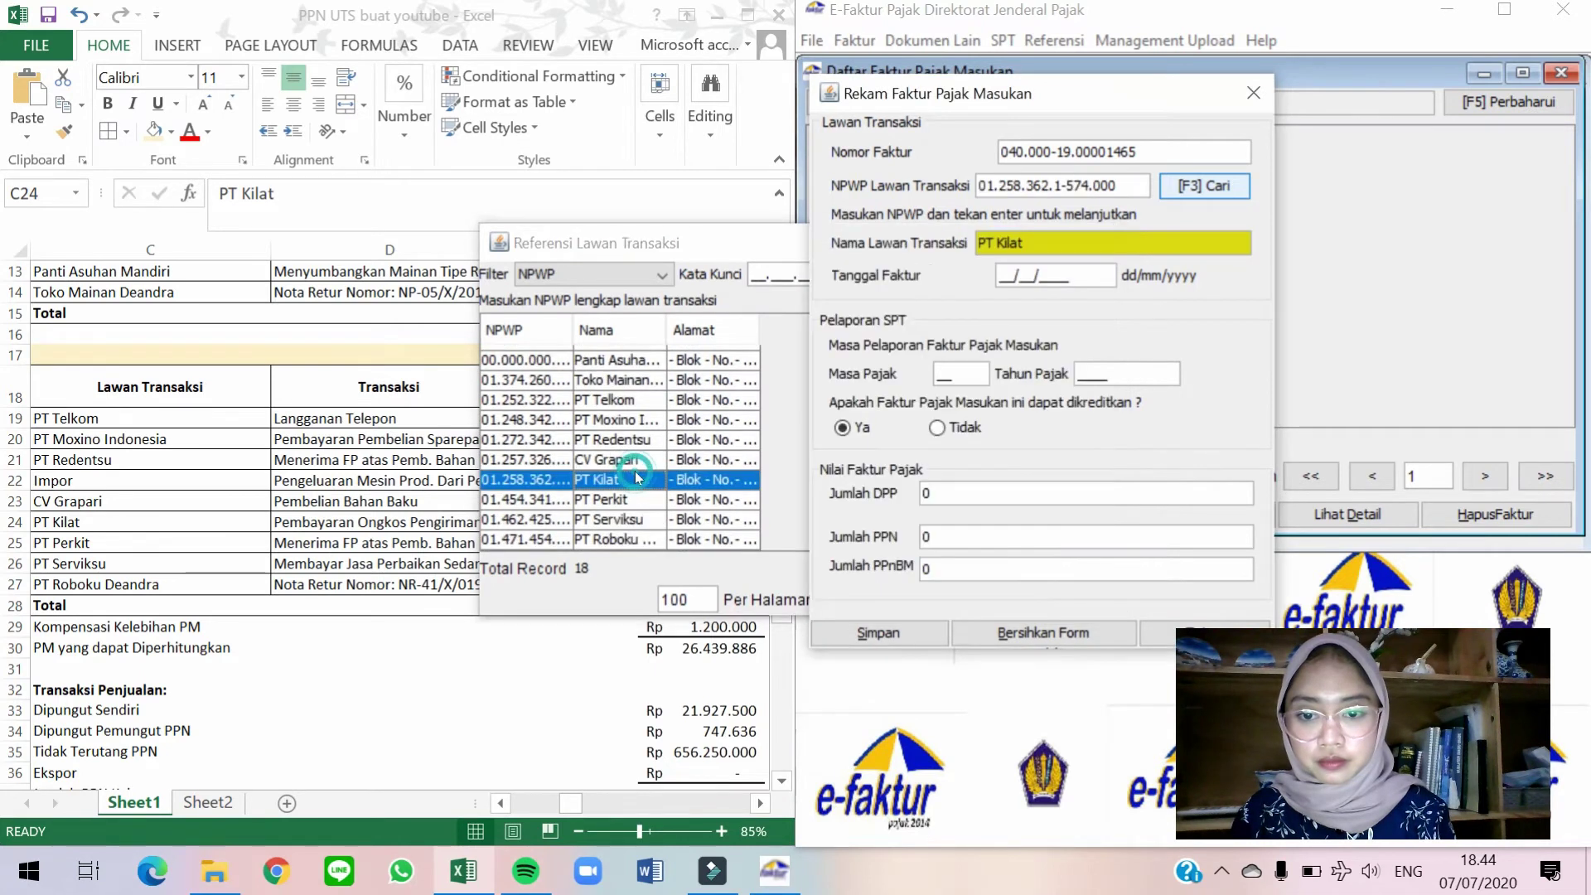
Enter invoice date 30/09/2019 and change the tax period month to 10.
left_click(1000, 274)
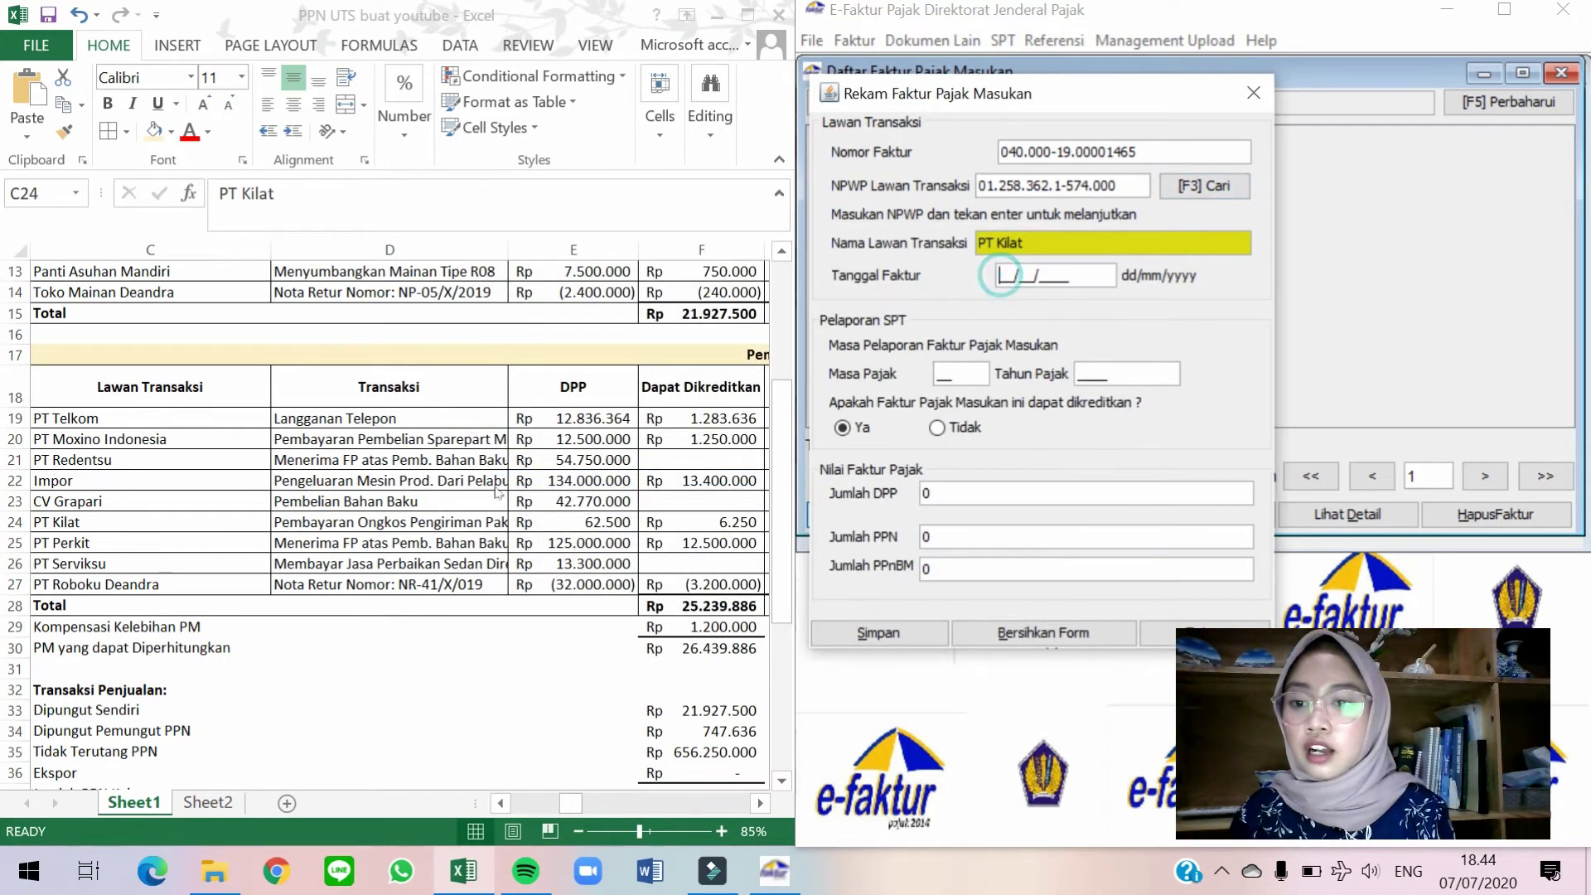
left_click(495, 485)
key("Left")
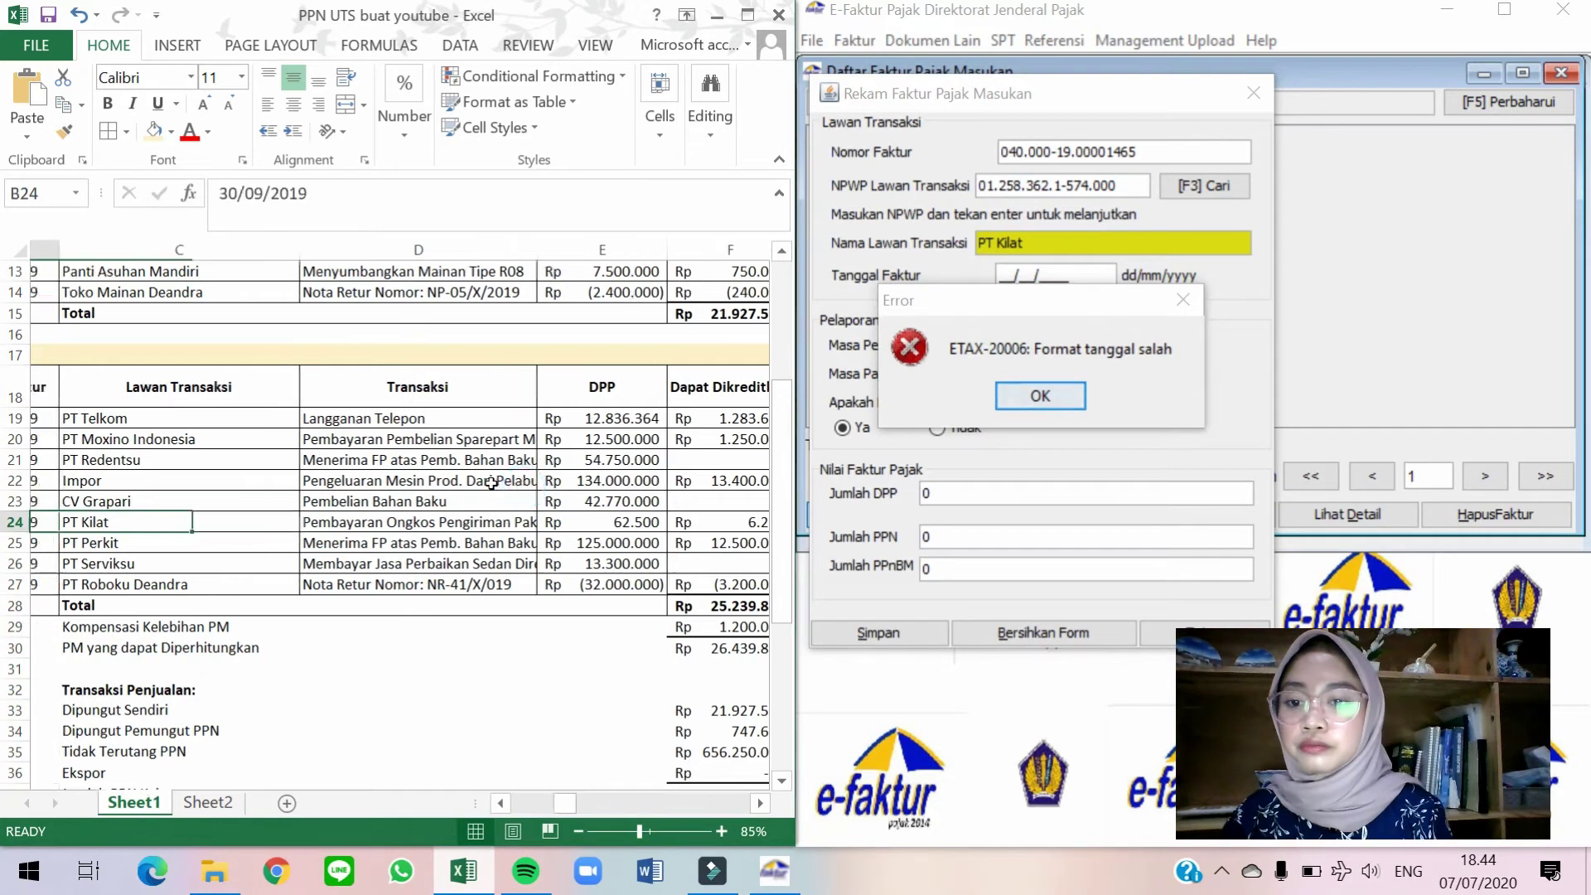
left_click(1005, 400)
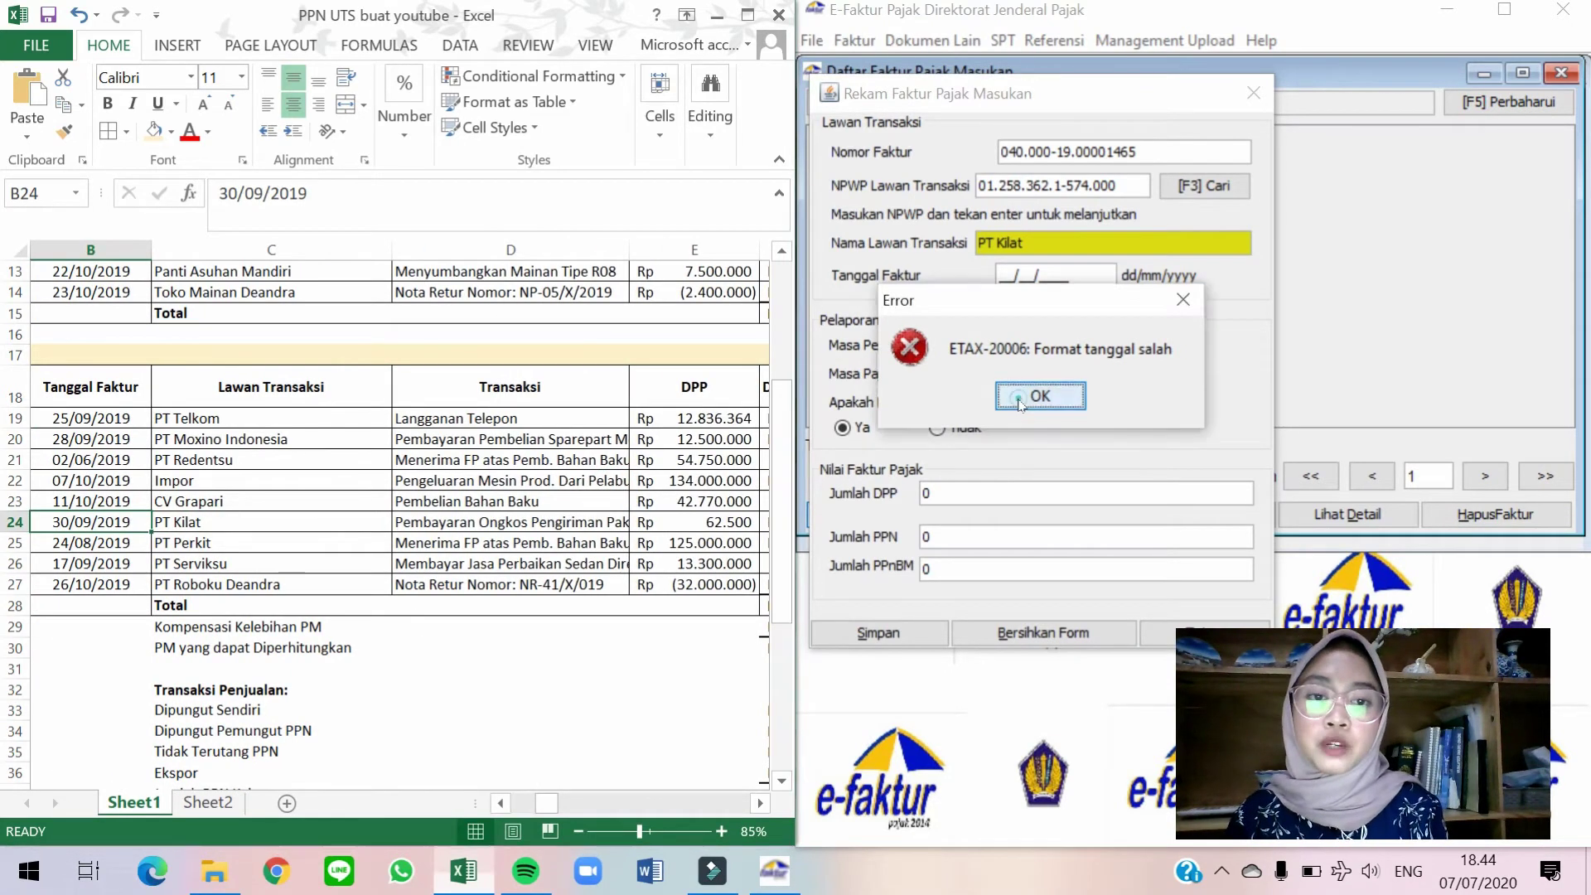
left_click(1001, 275)
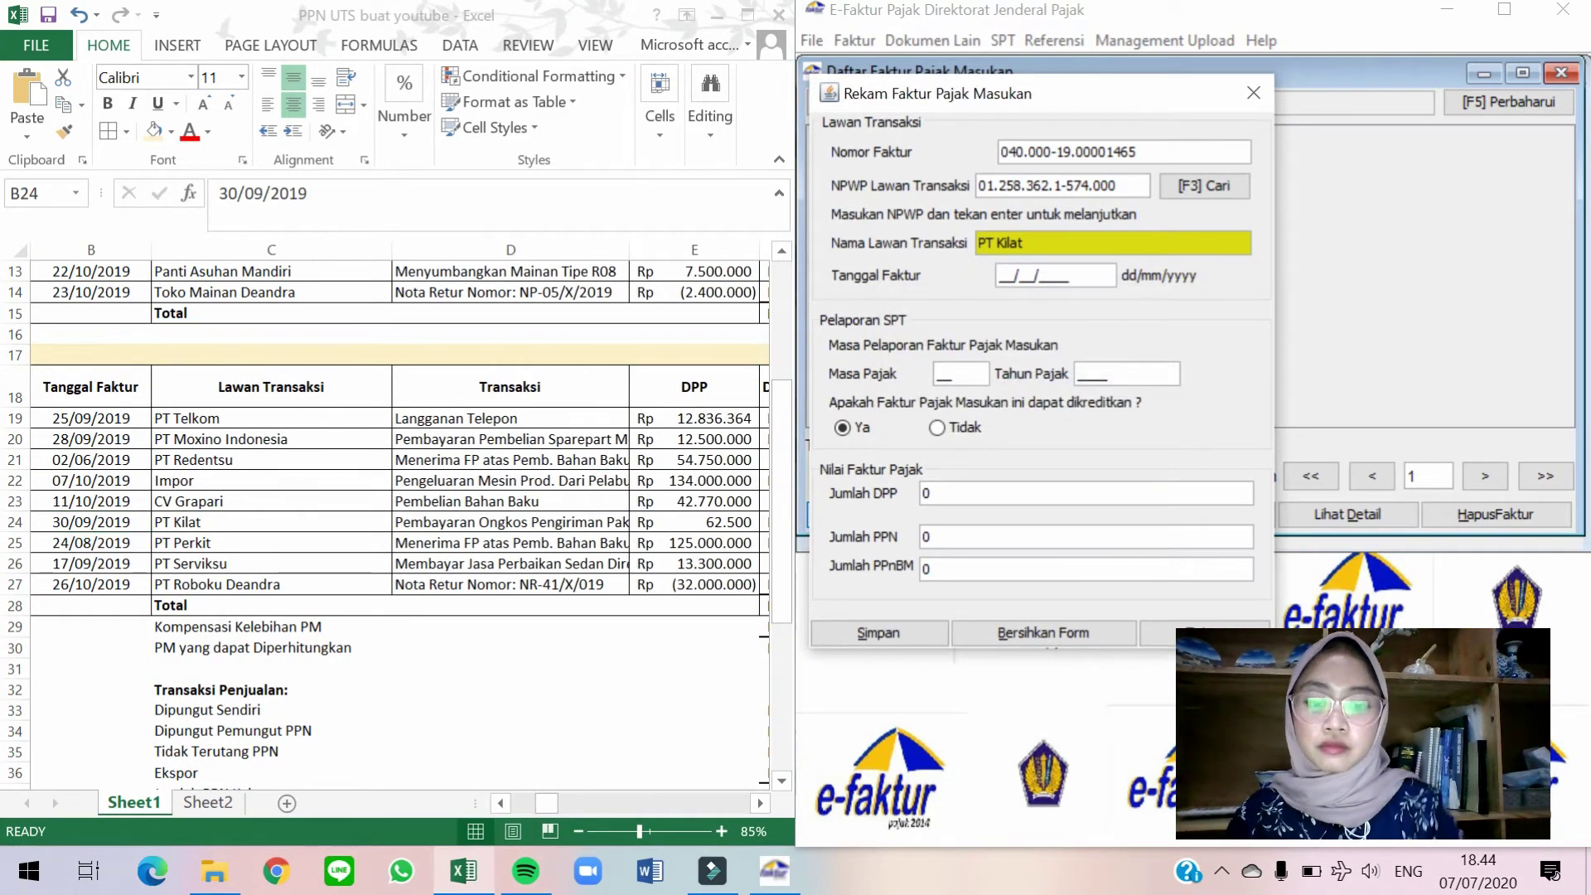
type("30/09/2019")
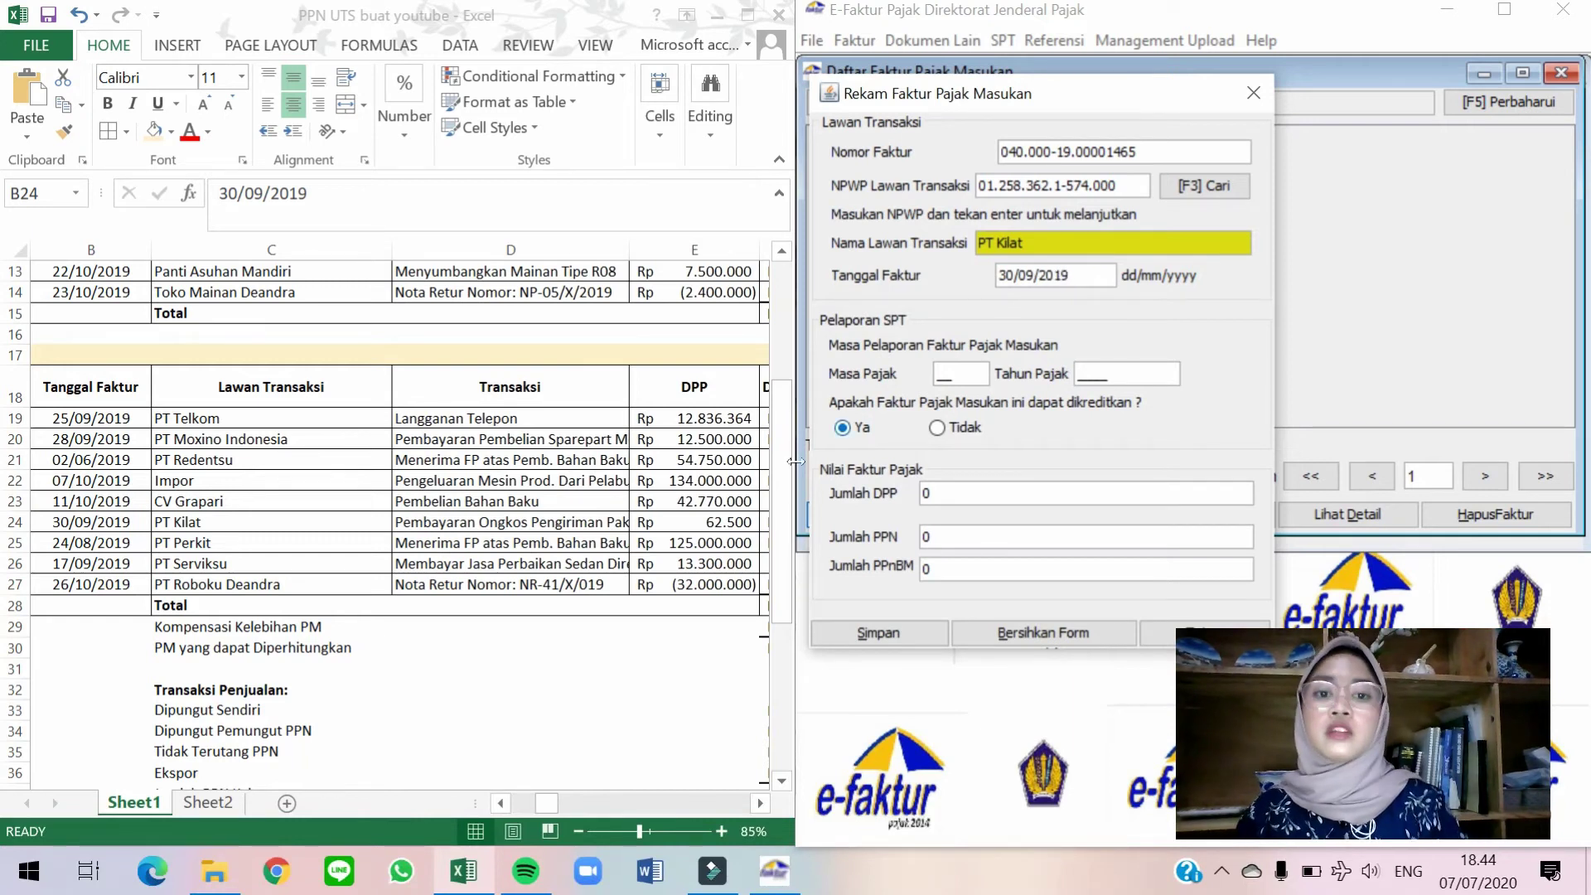
left_click(666, 514)
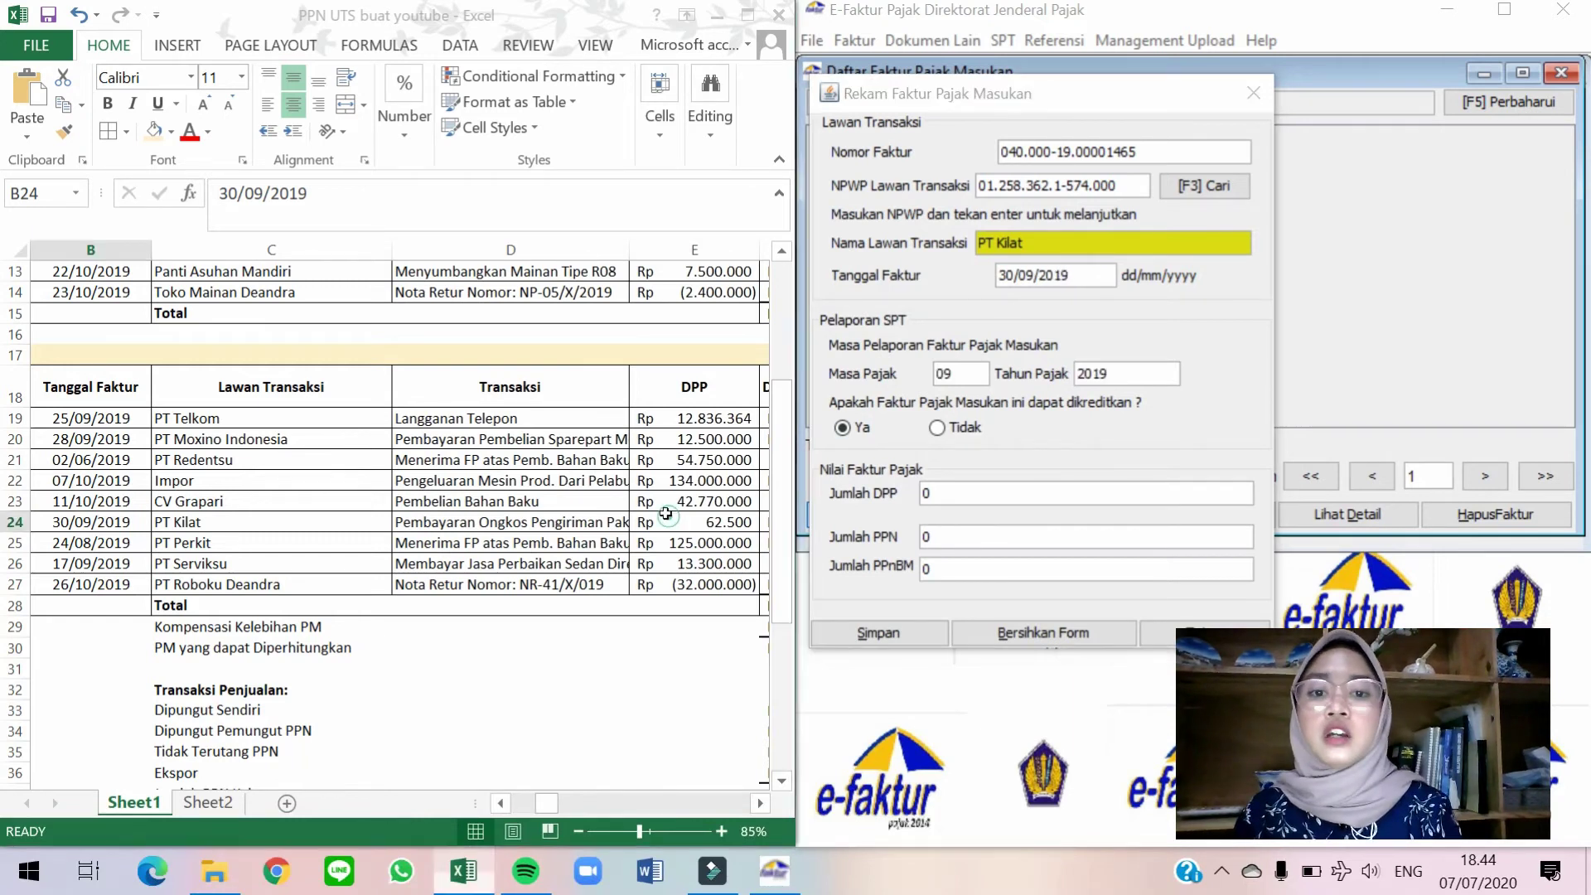
key("Right")
key("Right")
key("Right")
key("Right")
key("Right")
key("Right")
key("Right")
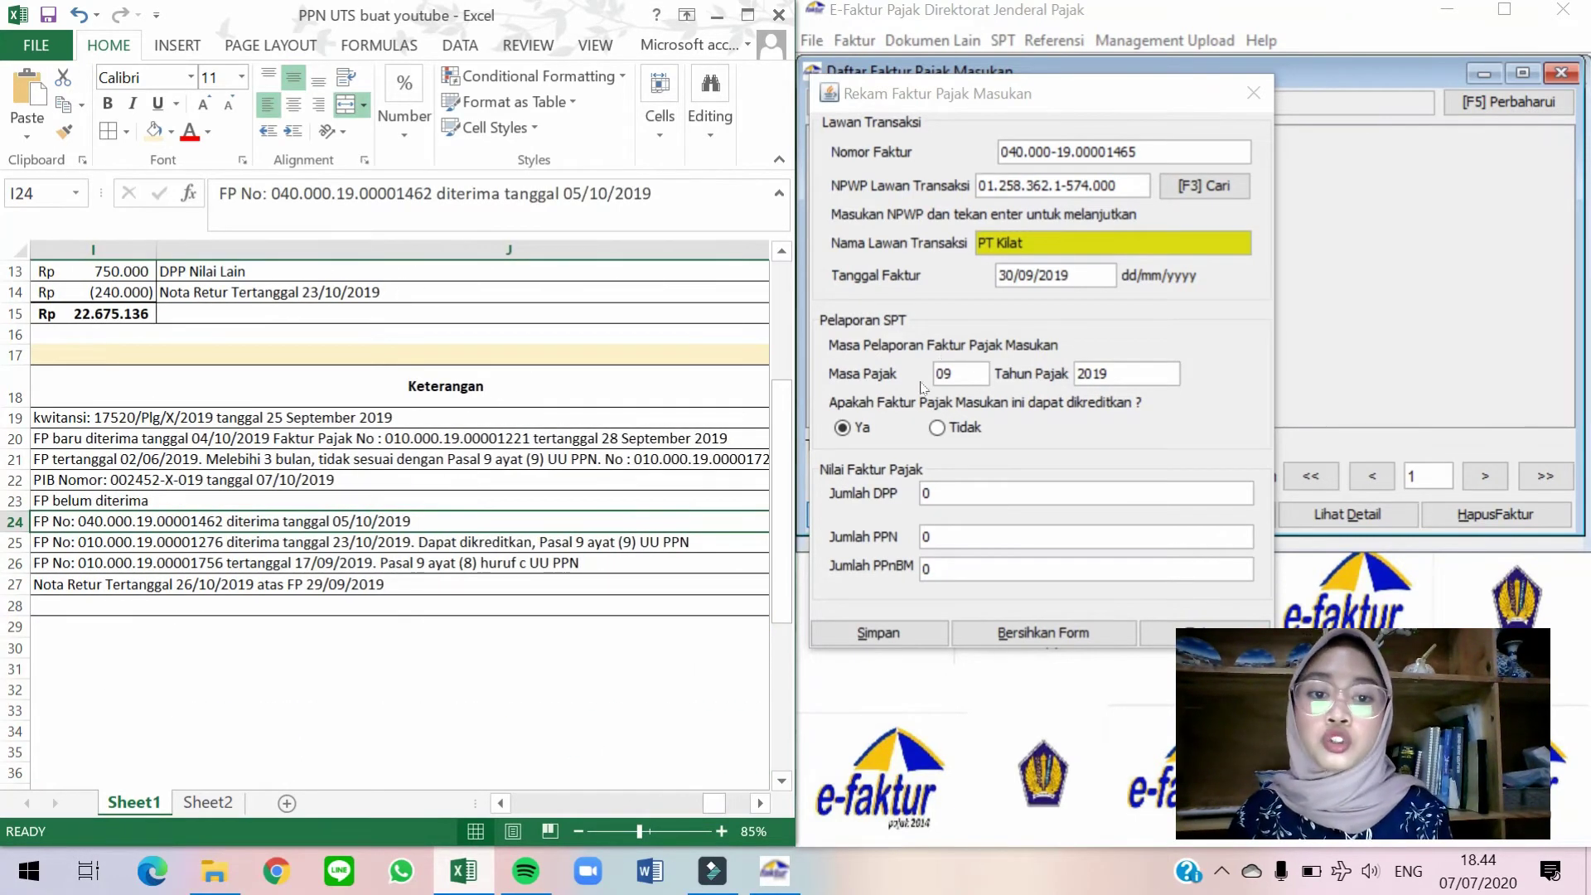
left_click(957, 370)
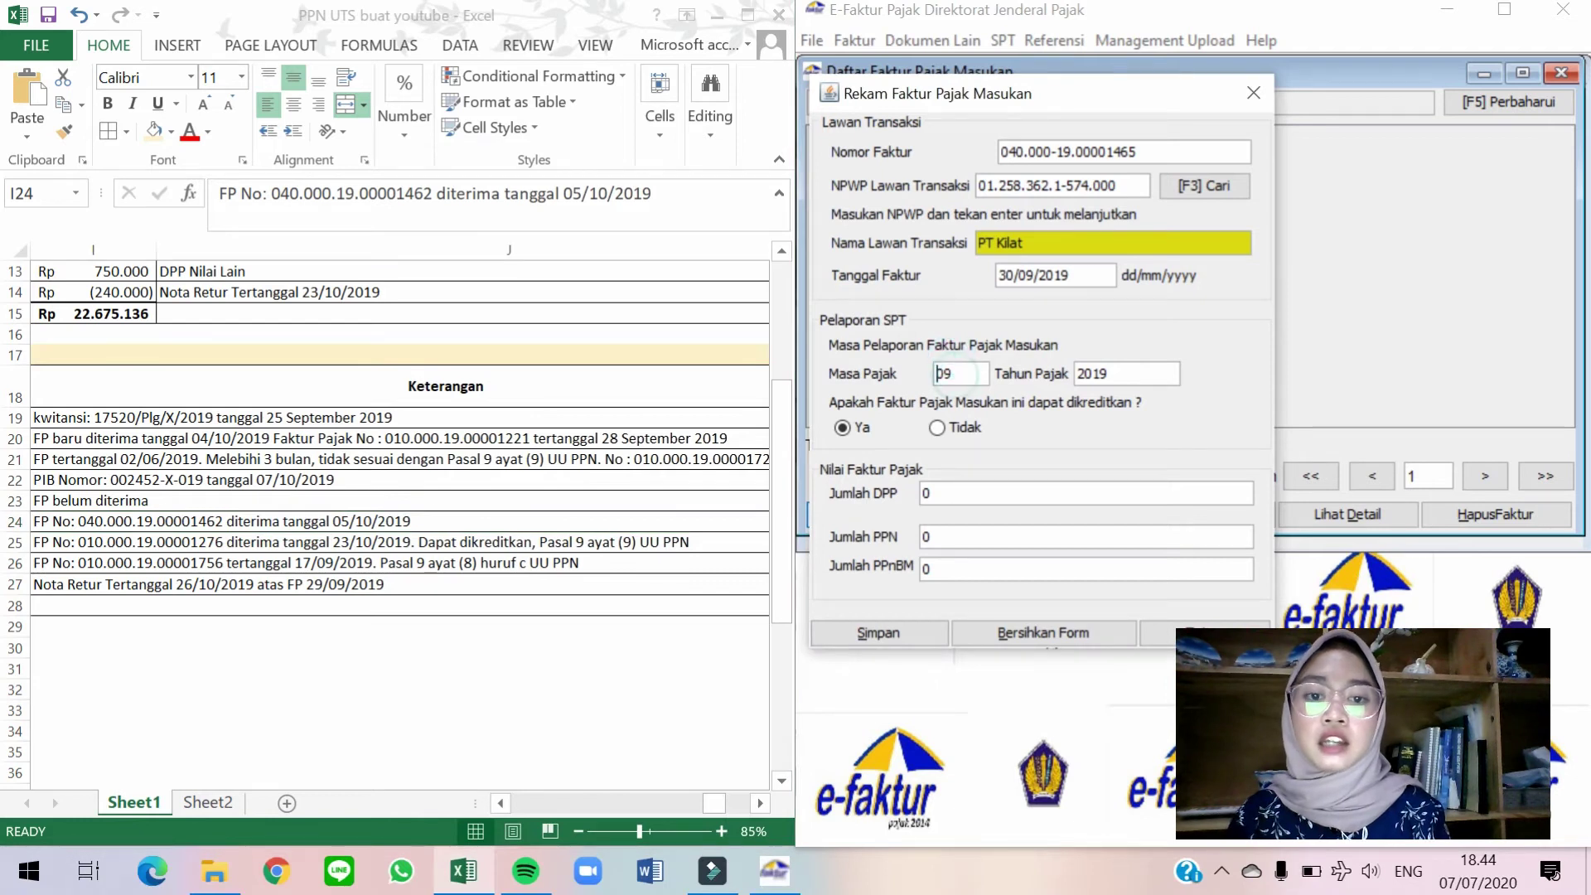
type("10")
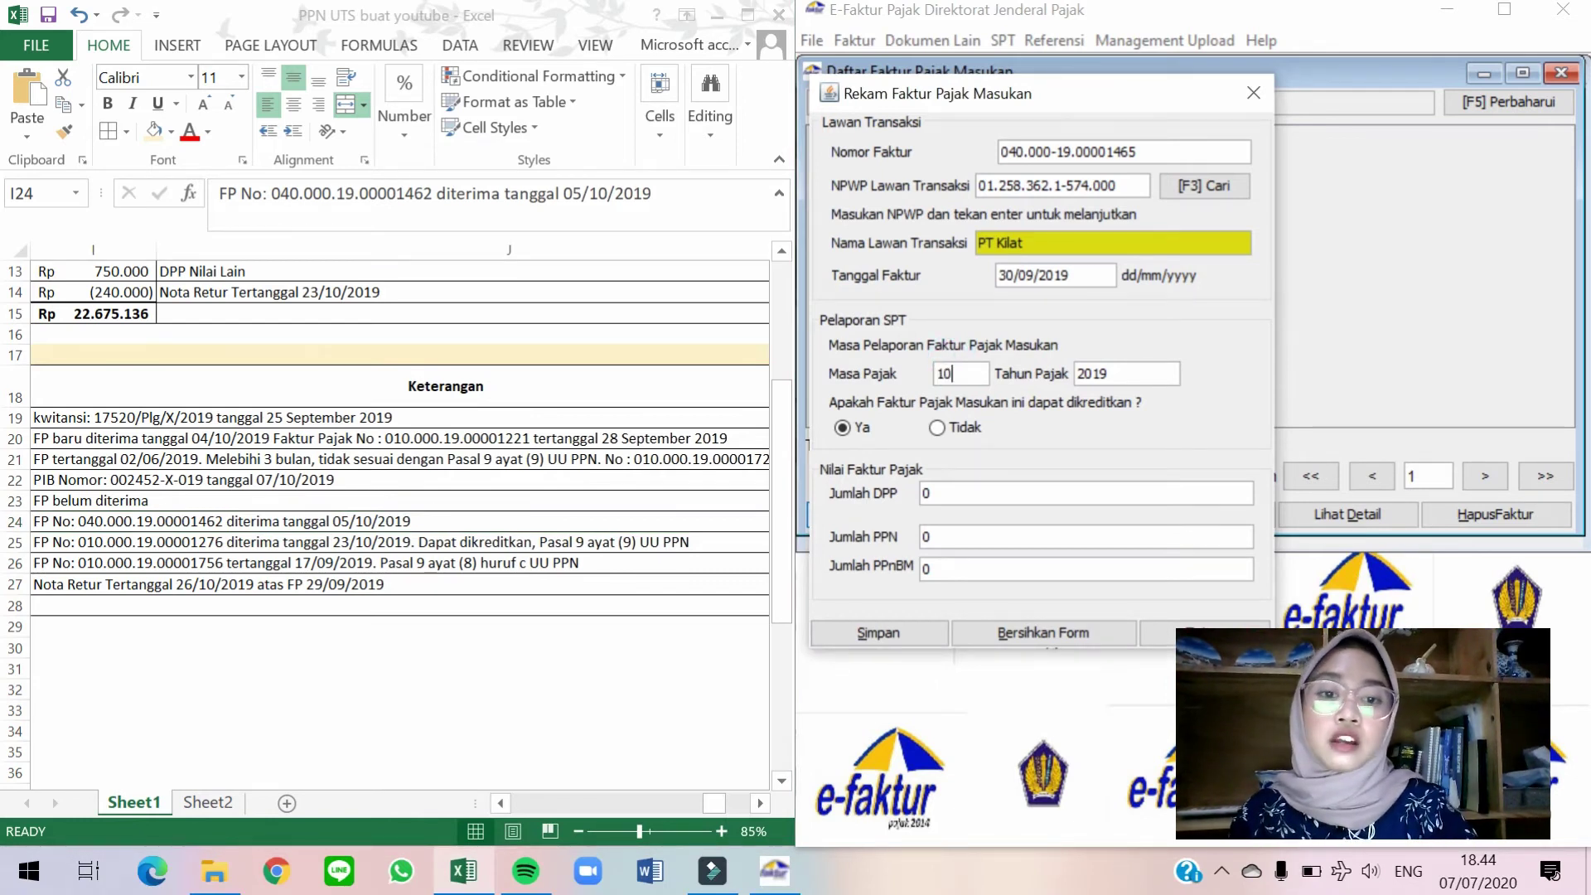
Enter DPP 62.500, save the PT Kilat invoice and start a blank form.
left_click(585, 520)
key("Left")
key("Left")
key("Left")
key("Left")
key("Left")
key("Left")
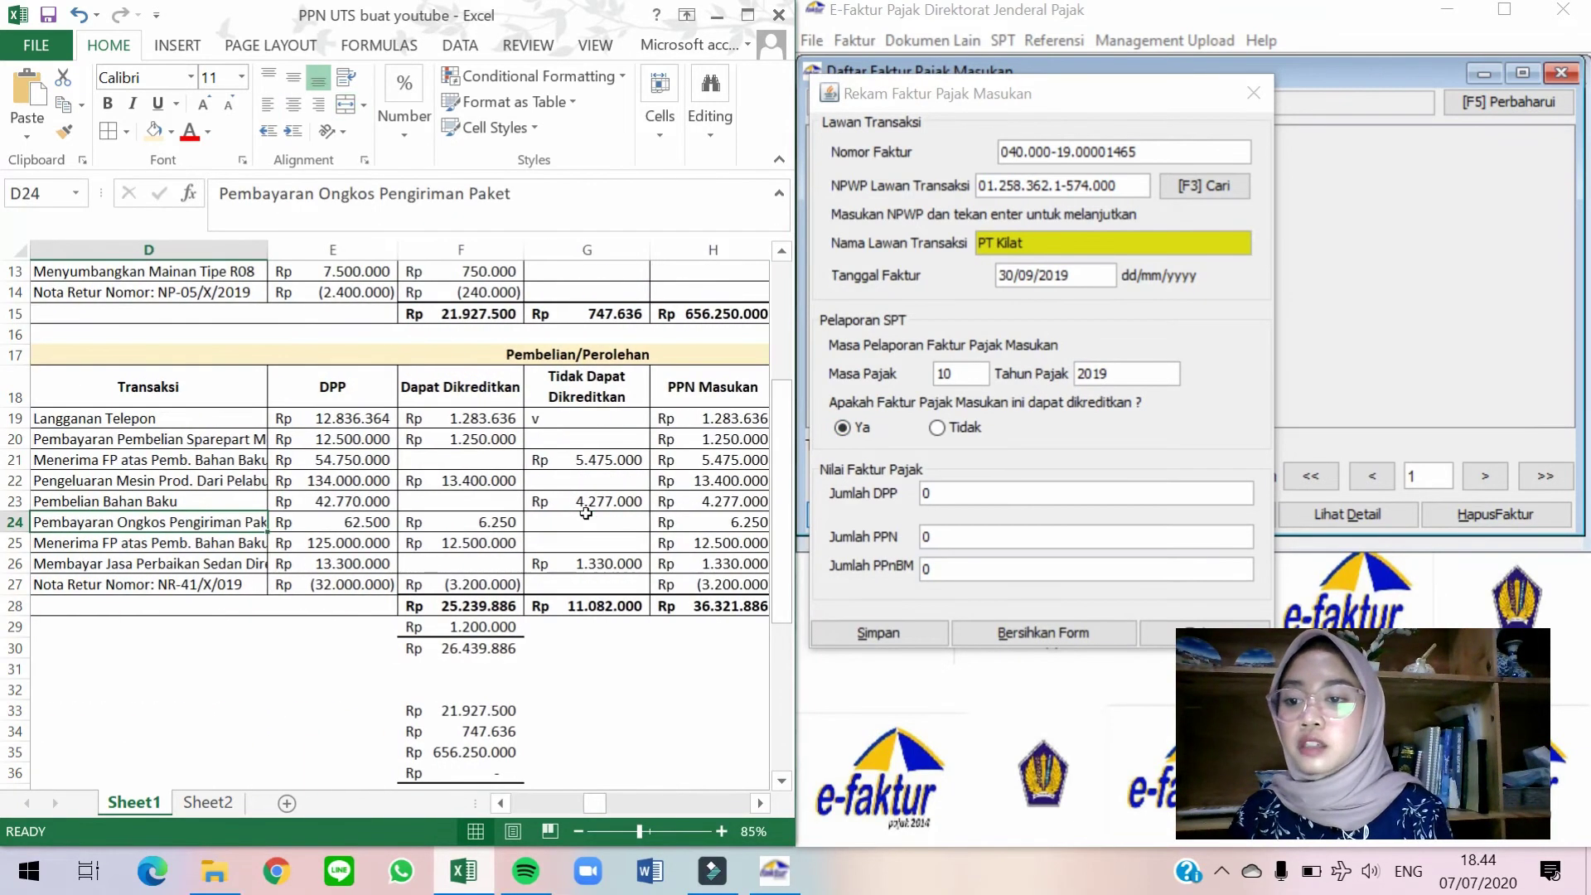
left_click(1042, 494)
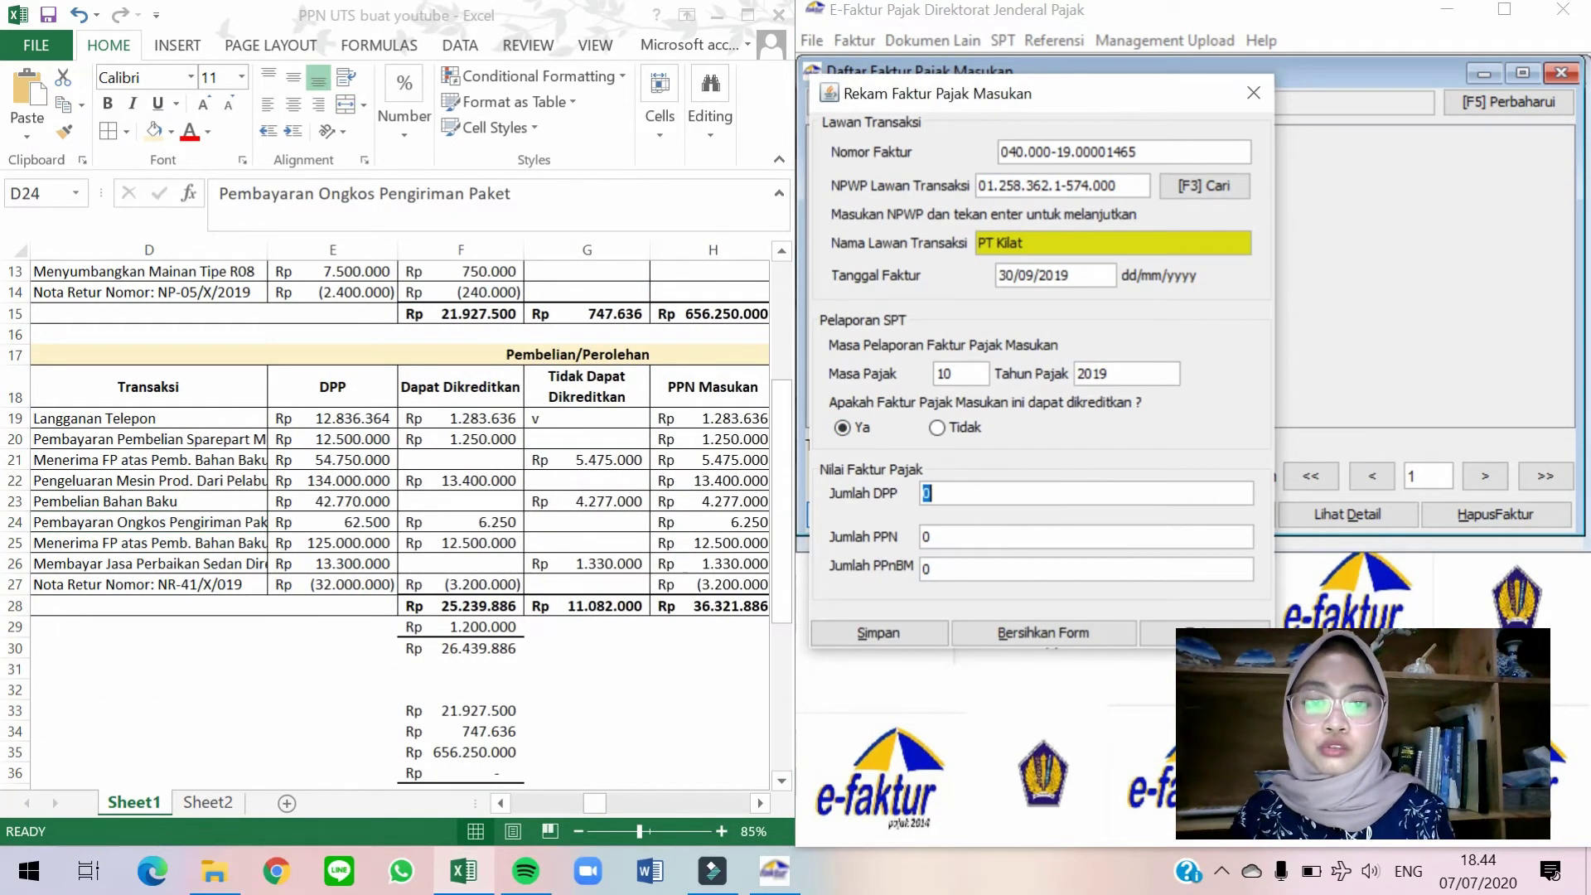
type("62.500")
key("Tab")
left_click(866, 632)
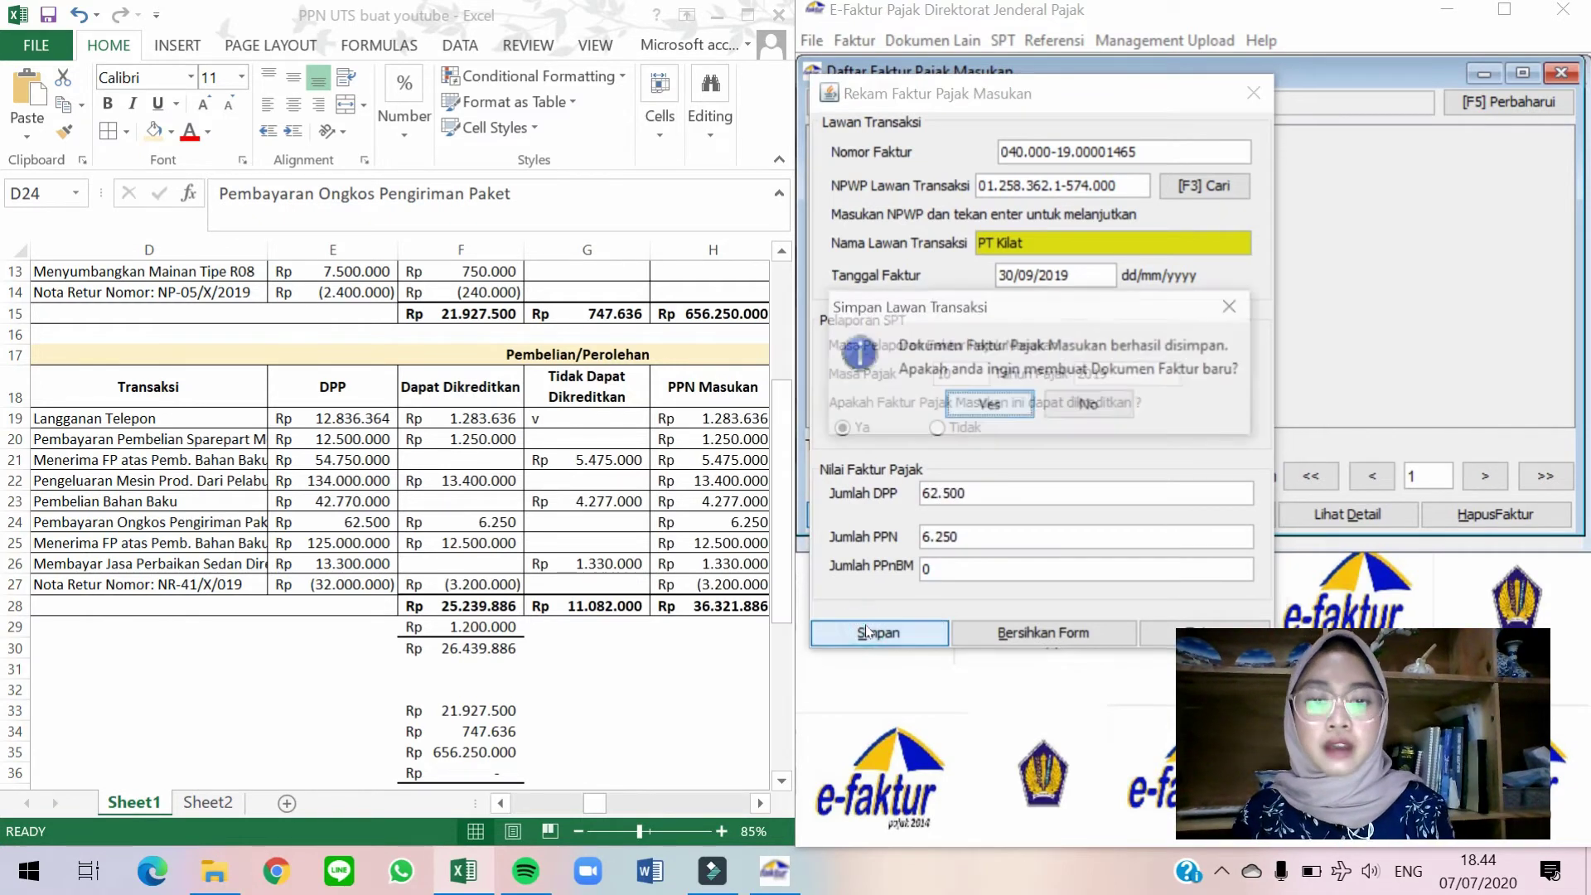
left_click(989, 403)
Review PT Perkit's row 25 in the purchase worksheet, including its PPN amount and invoice note.
left_click(332, 534)
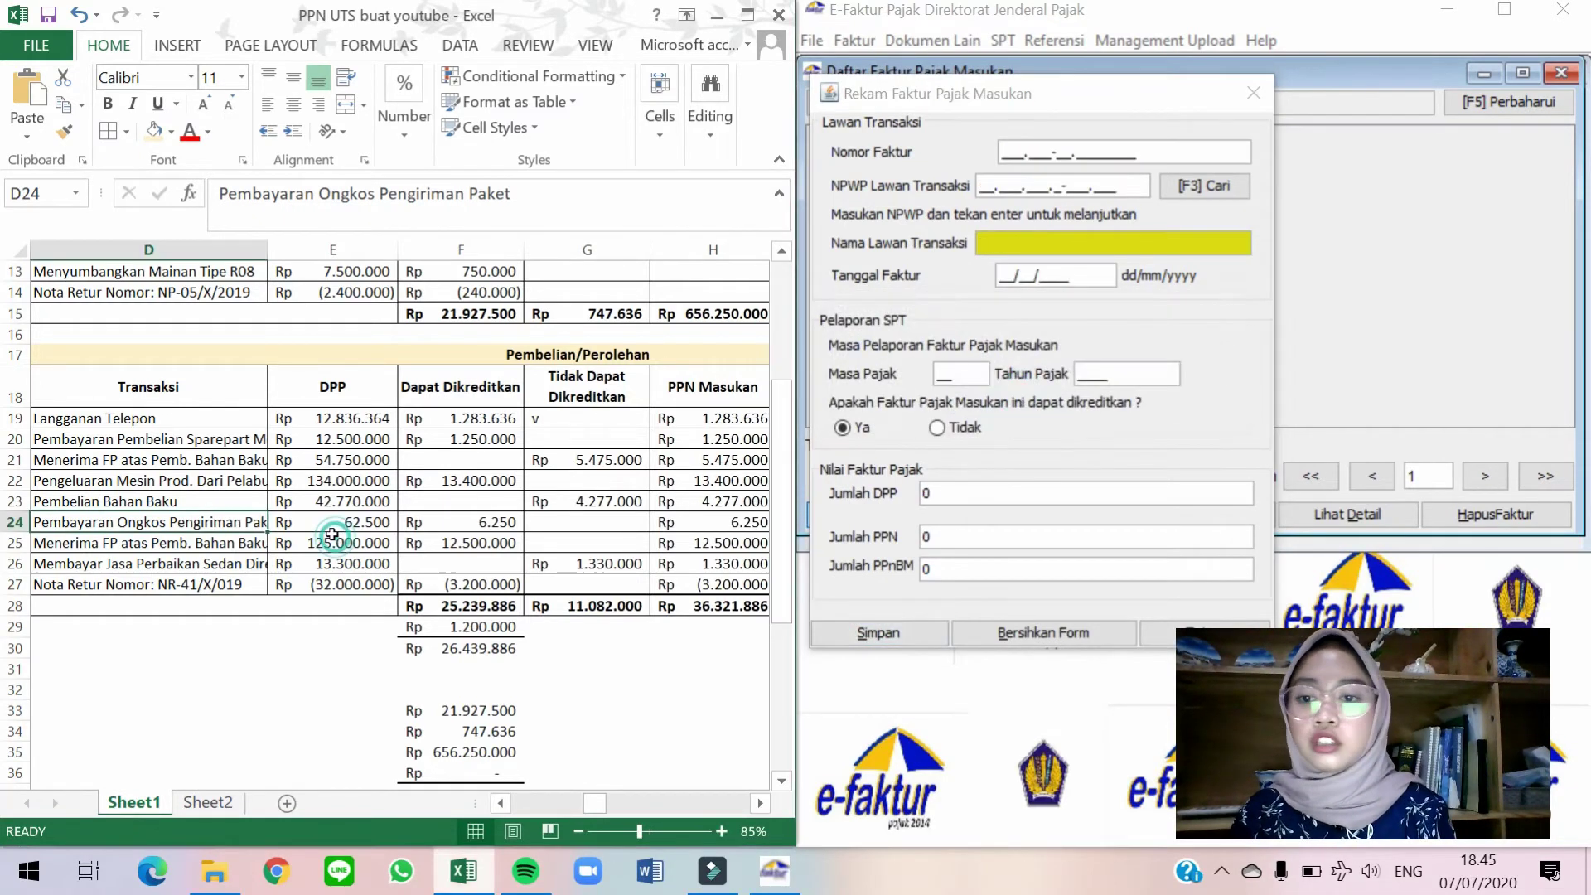
key("Left")
key("Left")
key("Right")
key("Down")
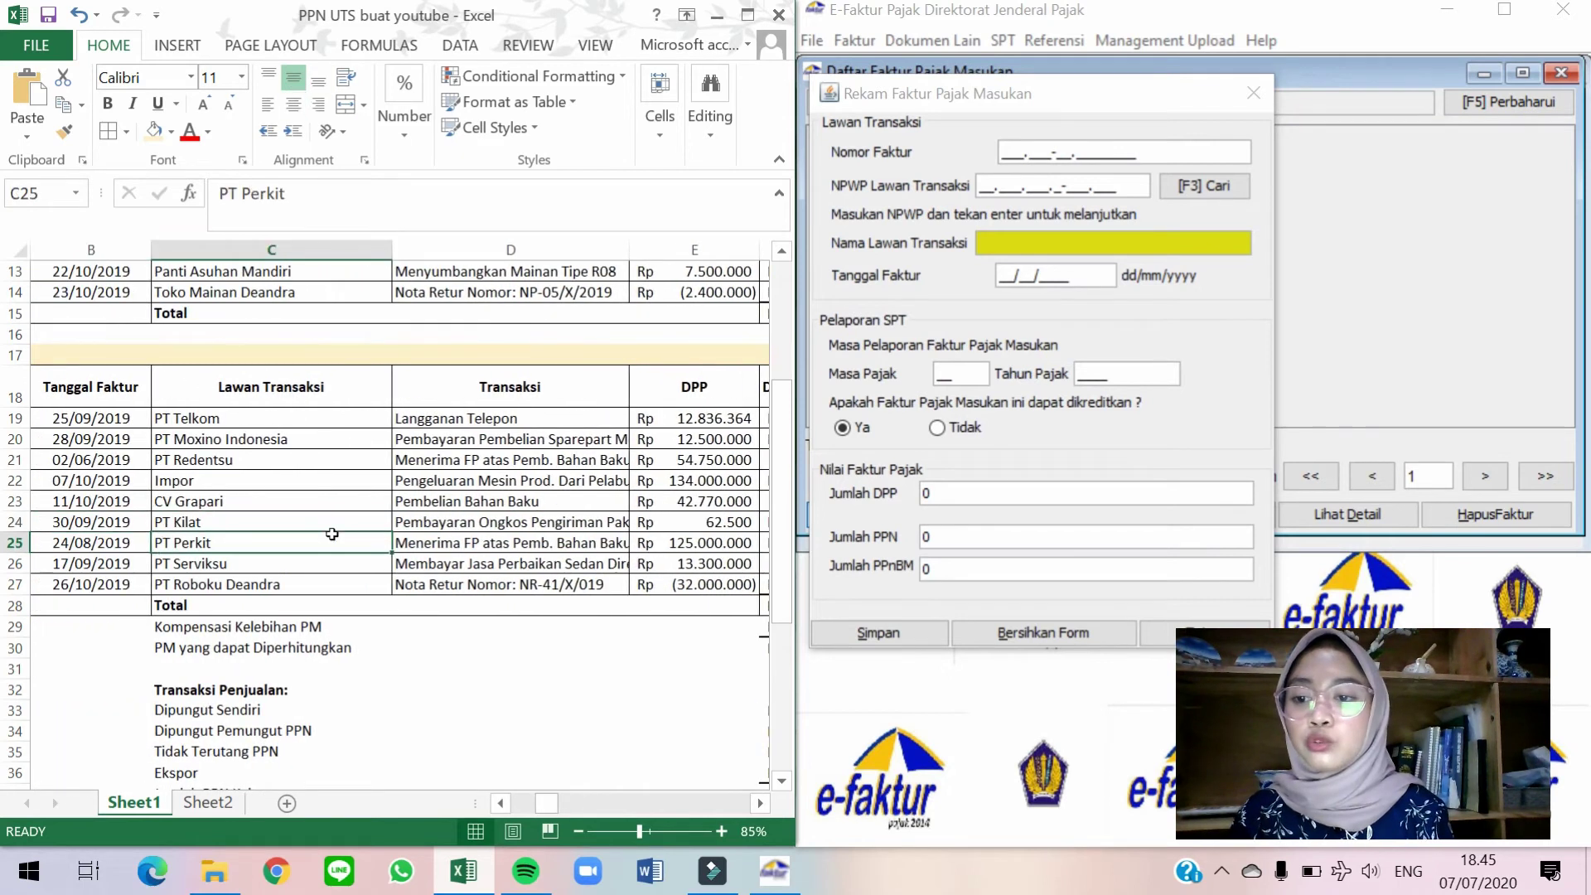
key("Right")
key("Right")
key("Right")
key("Right")
key("Right")
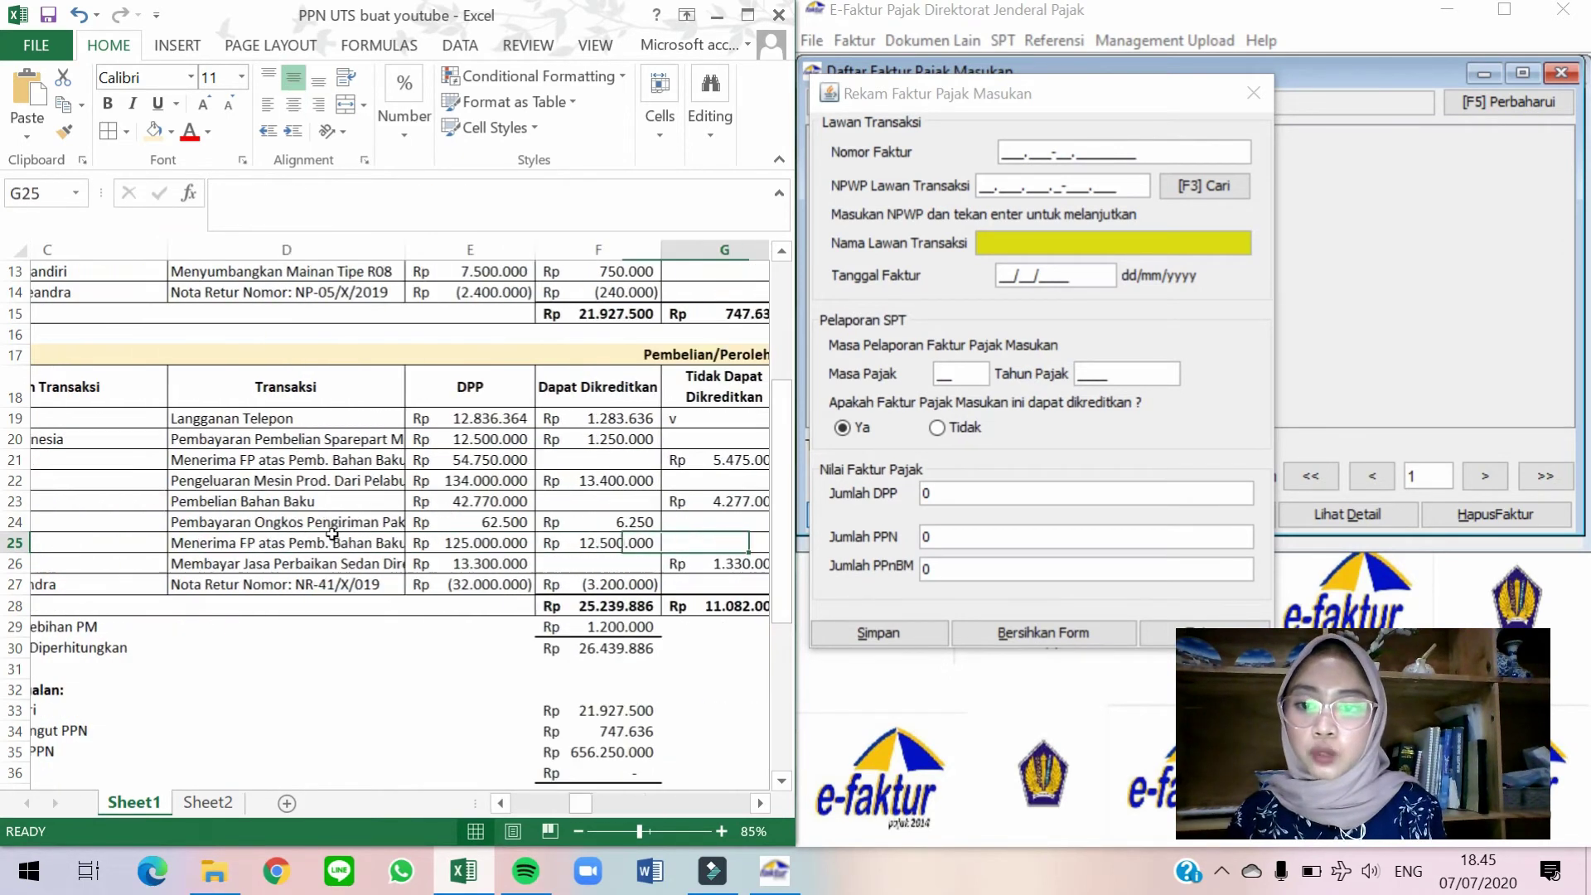
key("Right")
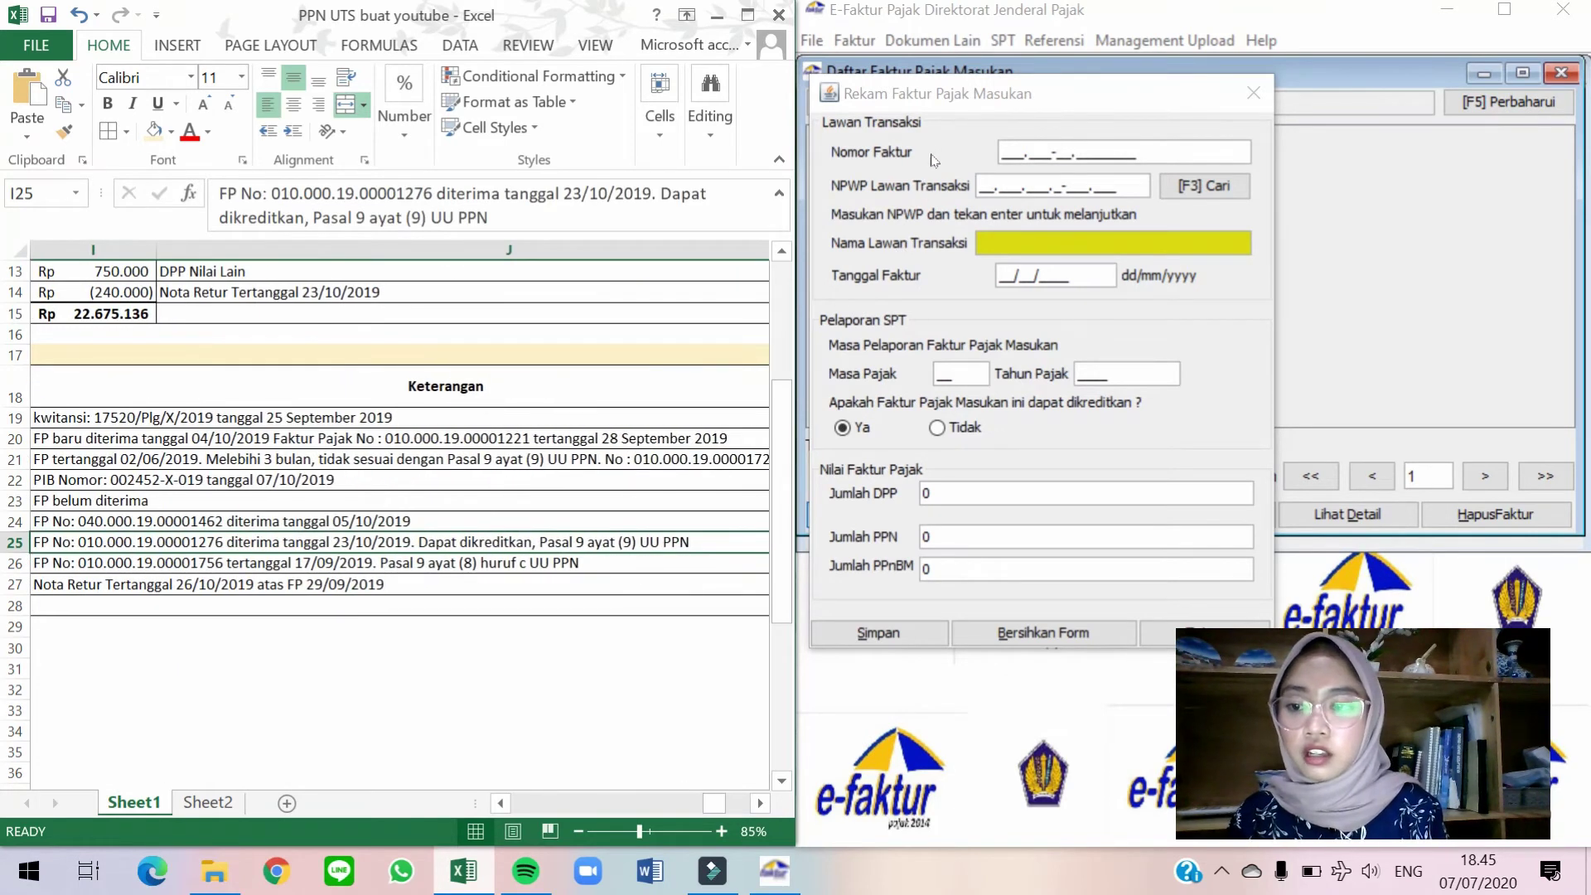
Enter invoice number 010.000-19.00001276 and pick PT Perkit as the counterparty from the lookup list.
left_click(1006, 151)
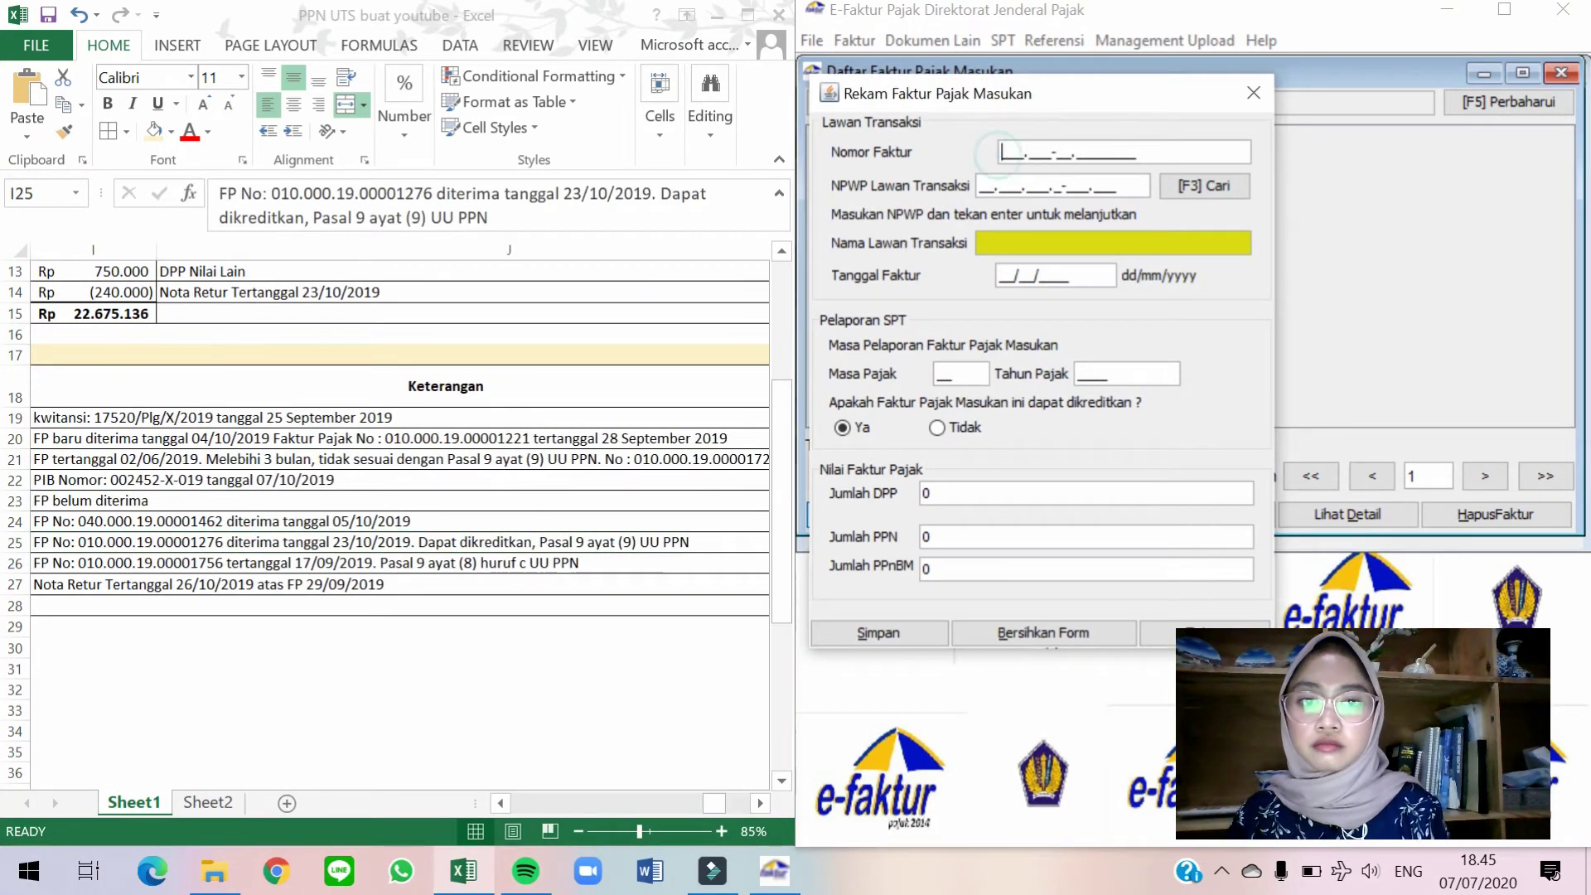
type("010.000-19.00001276")
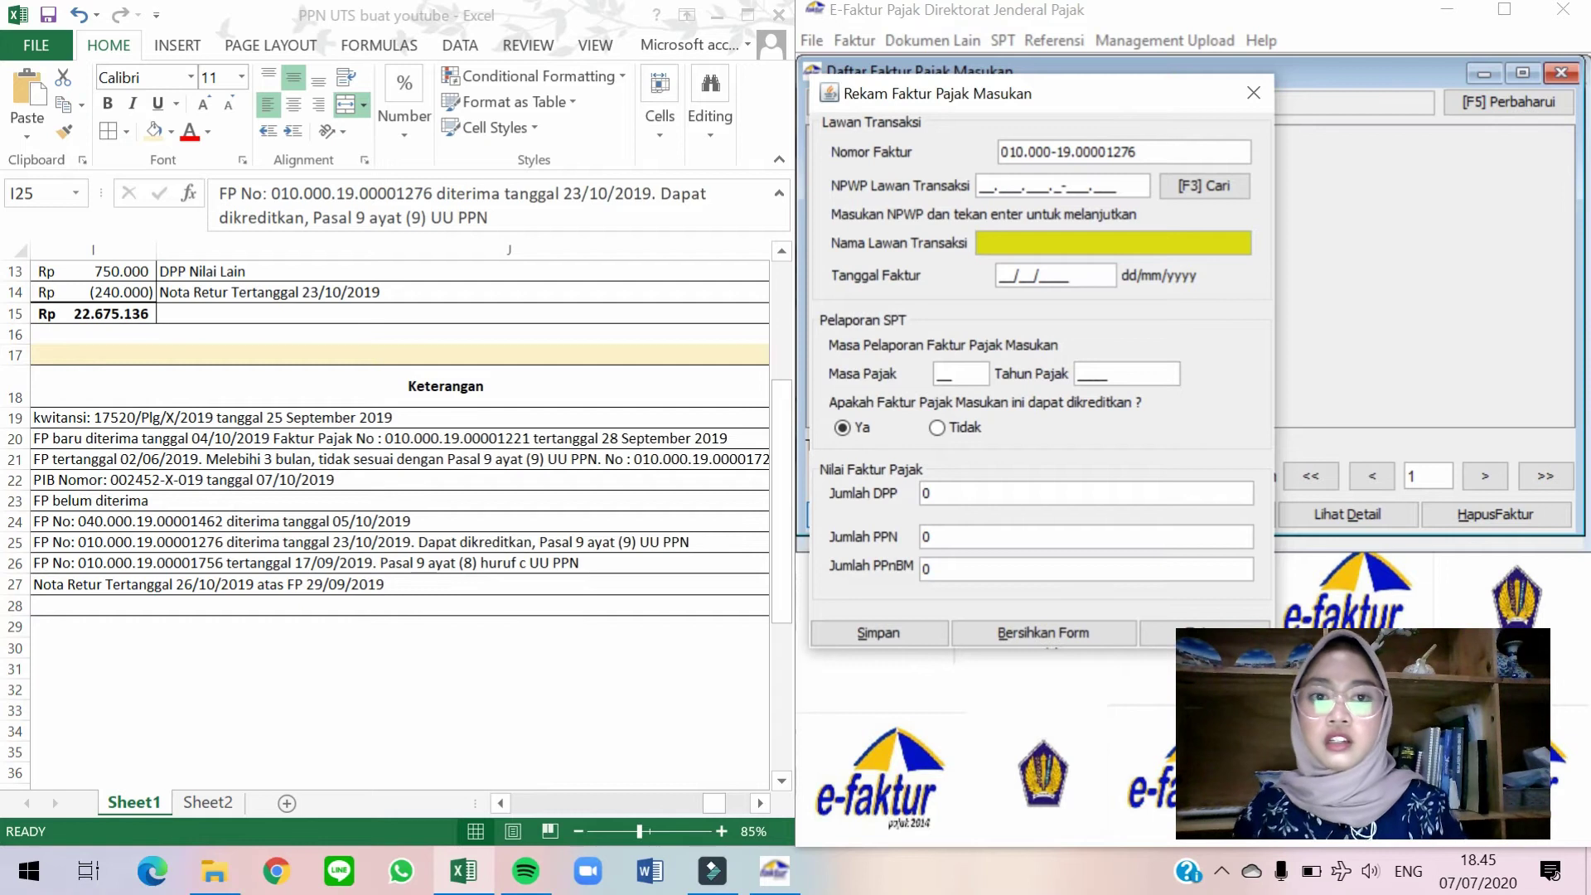
left_click(1196, 184)
left_click(1068, 271)
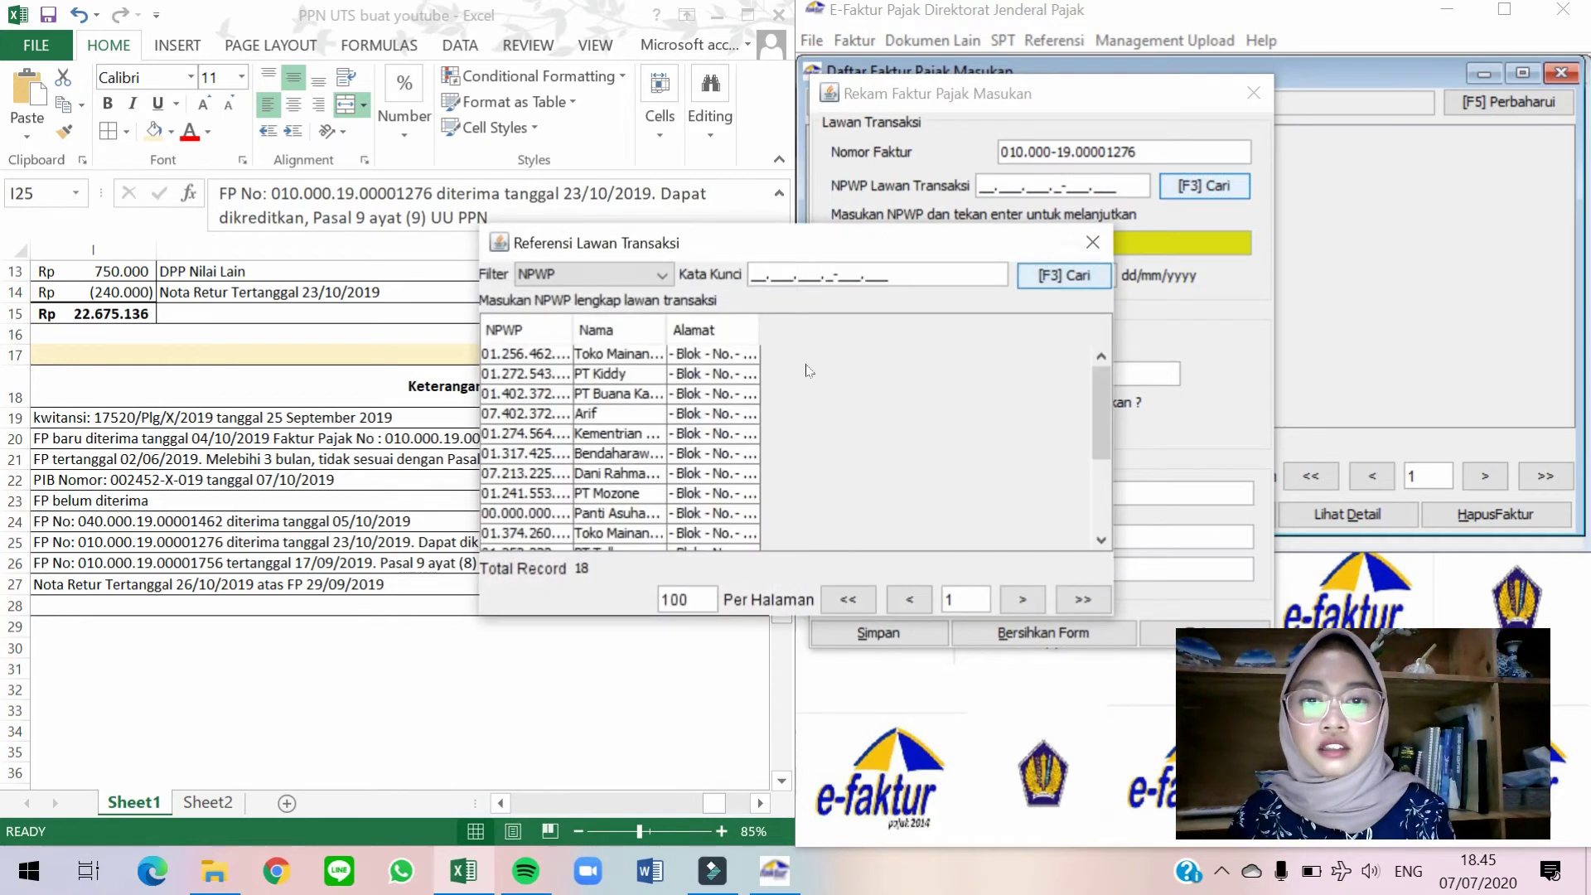
scroll(692, 436, "down", 3)
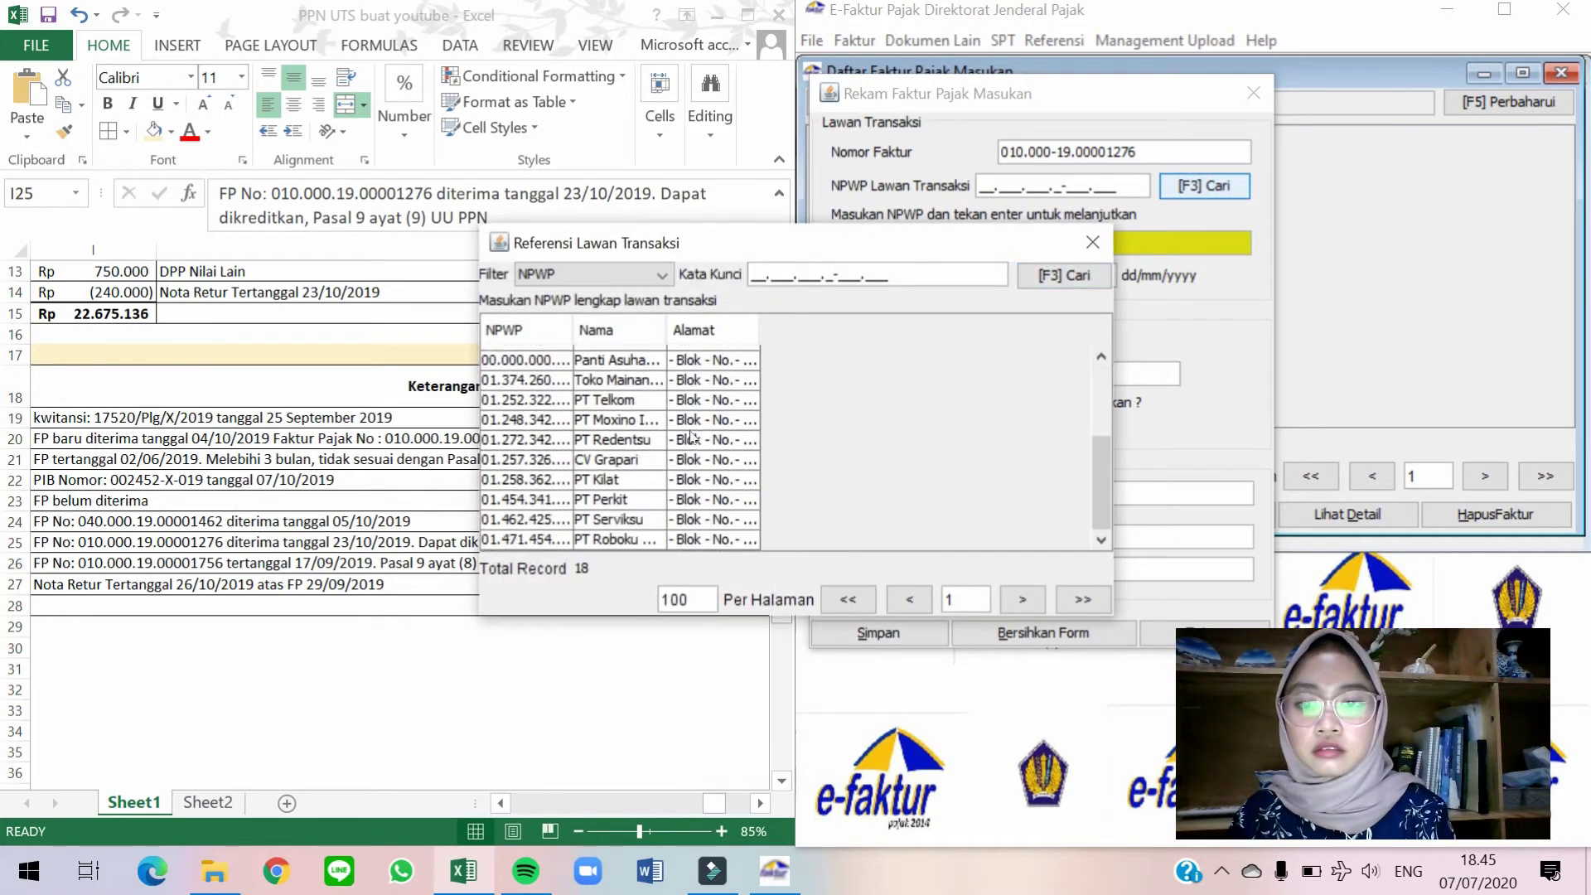
double_click(657, 502)
Set Tanggal Faktur to 24/08/2019 and Masa Pajak to 10.
left_click(439, 544)
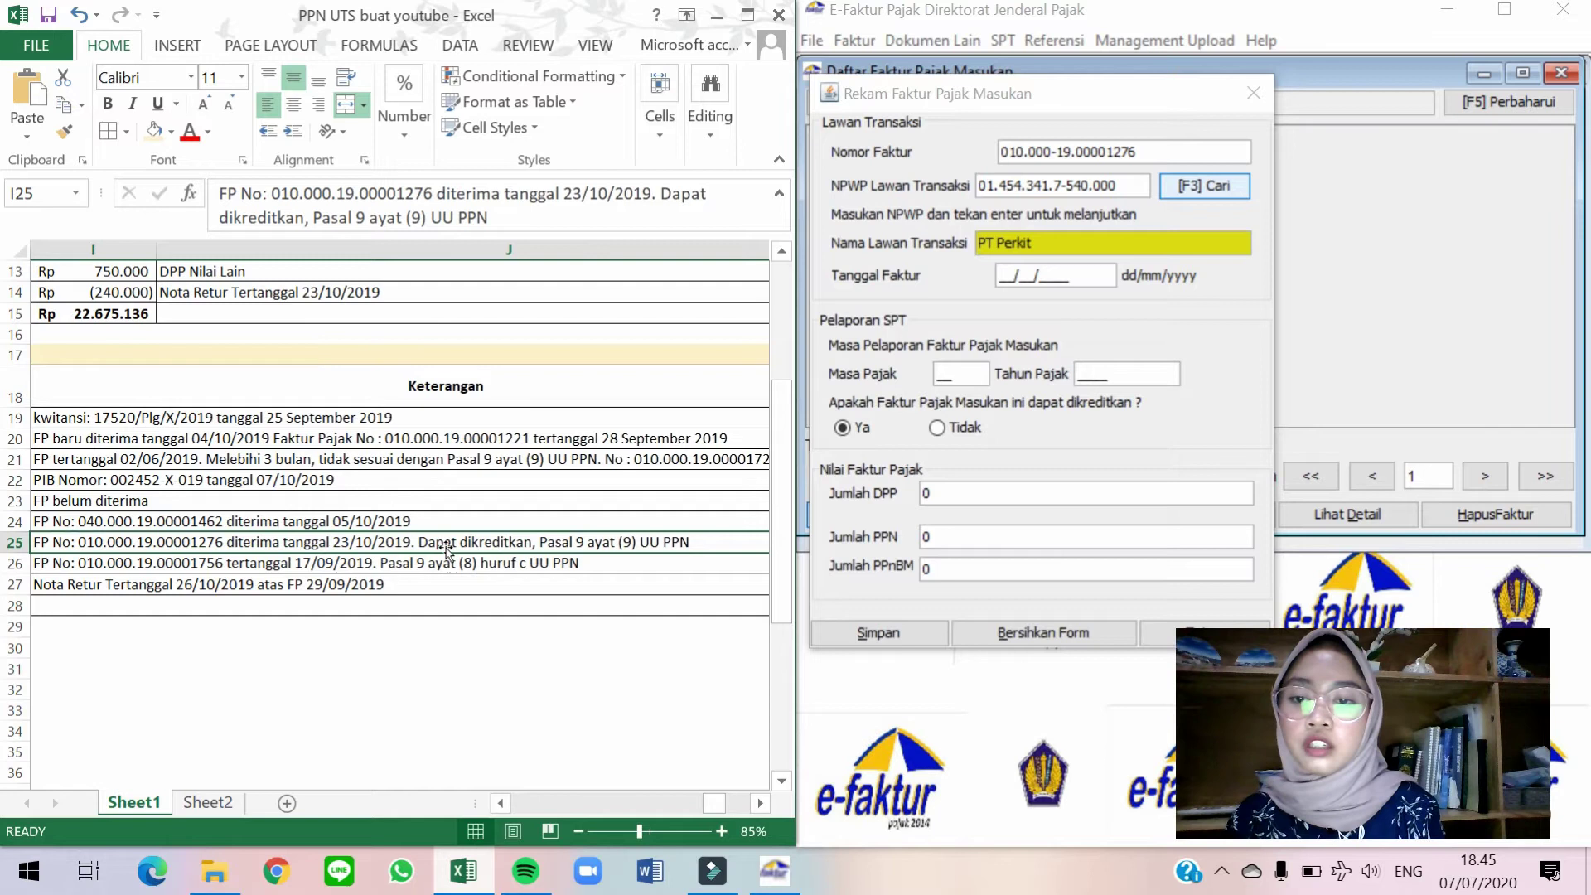
key("Left")
key("Left")
key("Left")
key("Left")
key("Left")
key("Left")
key("Left")
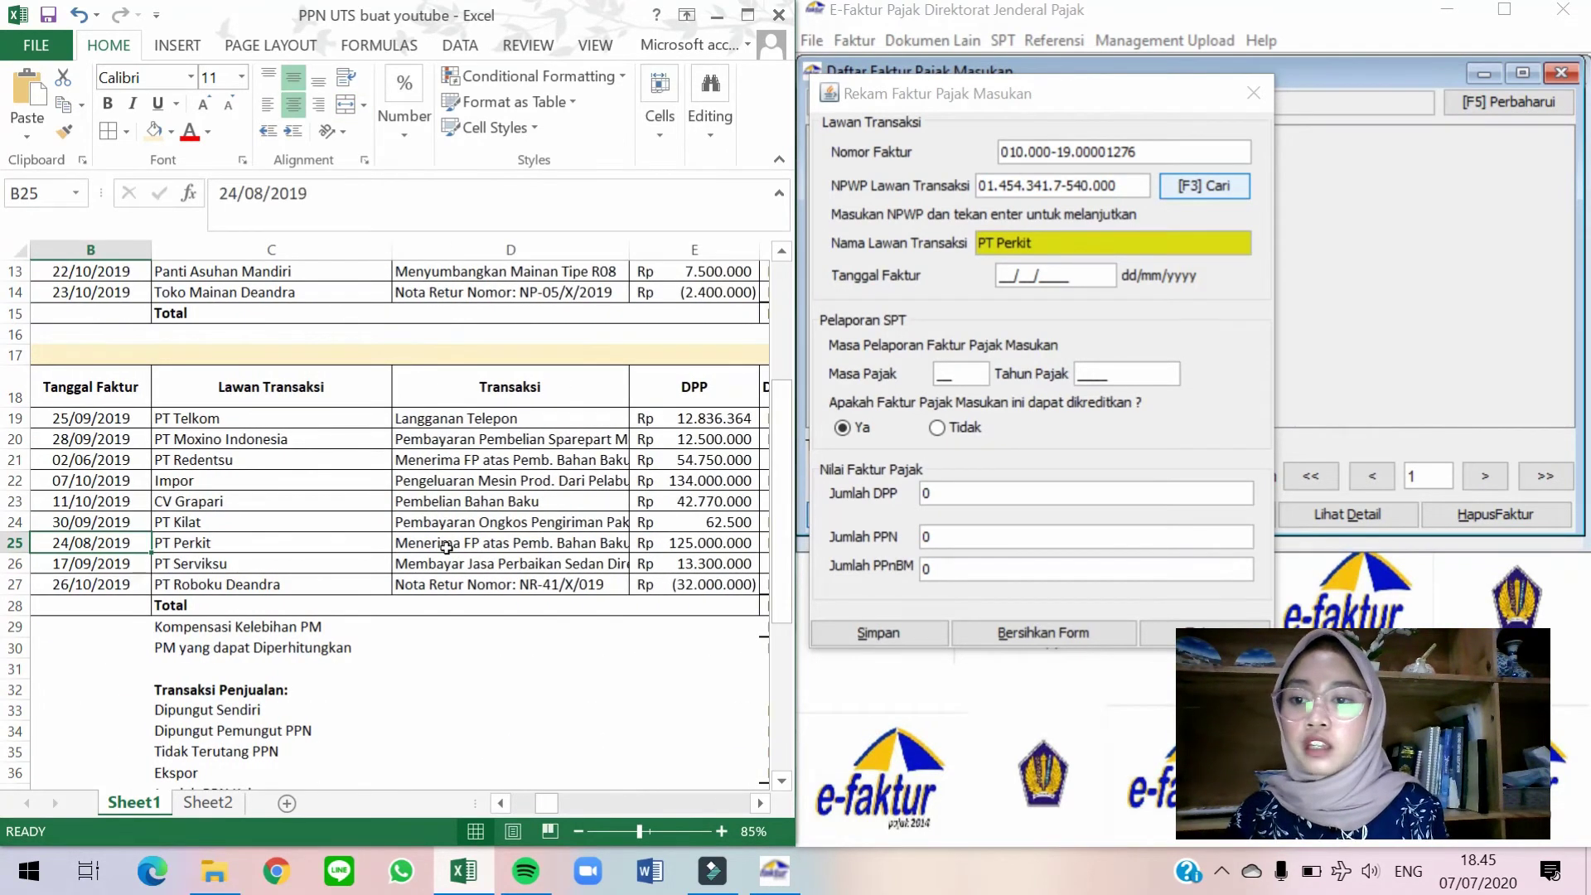
left_click(1004, 275)
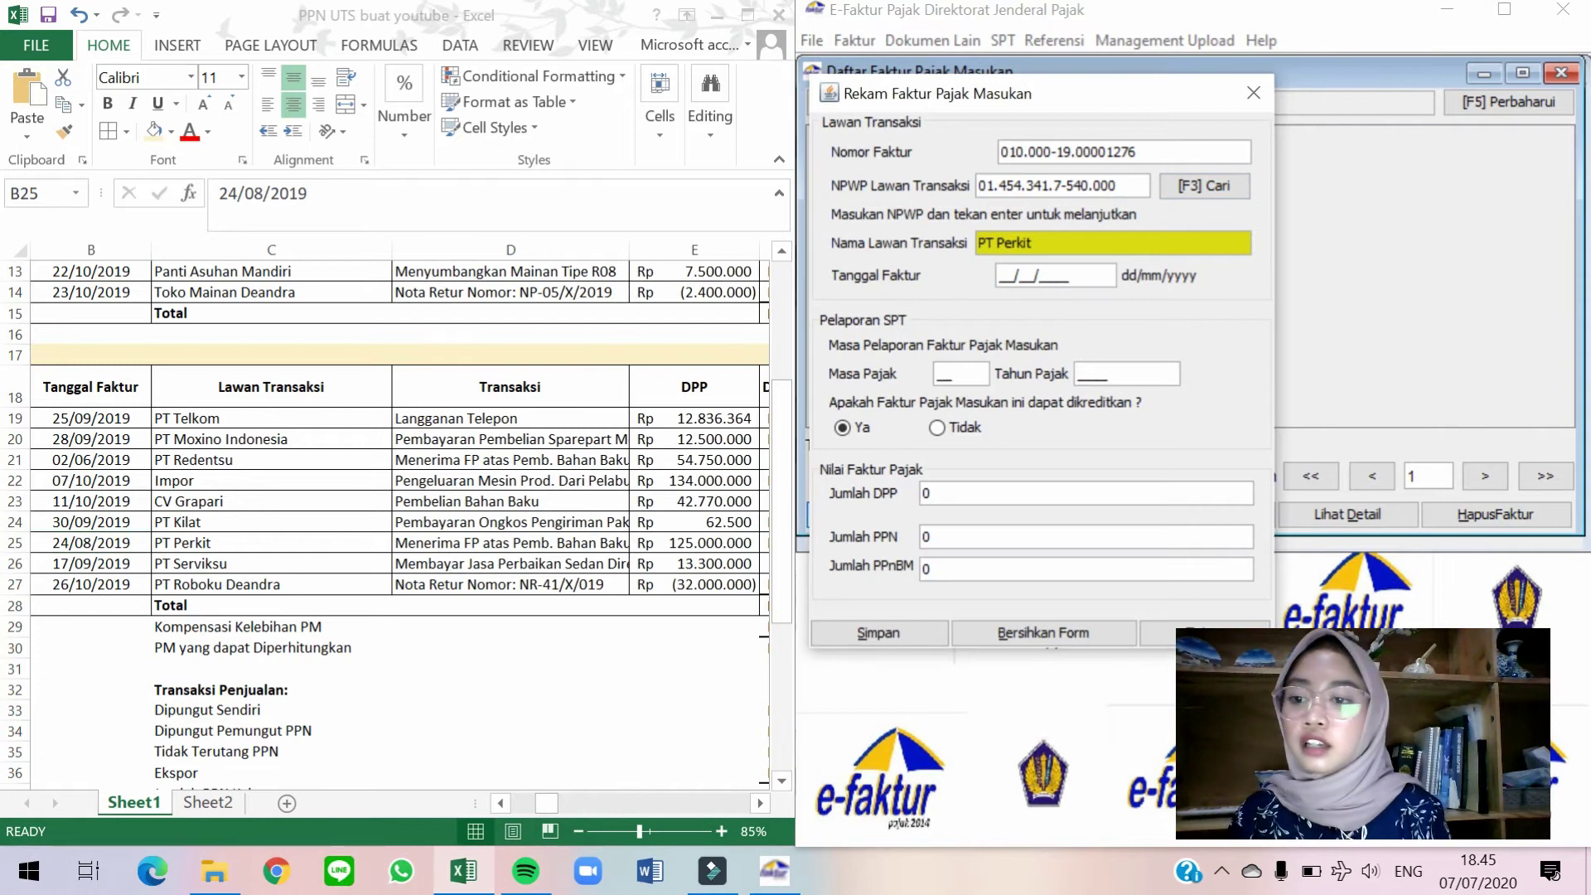
type("24/")
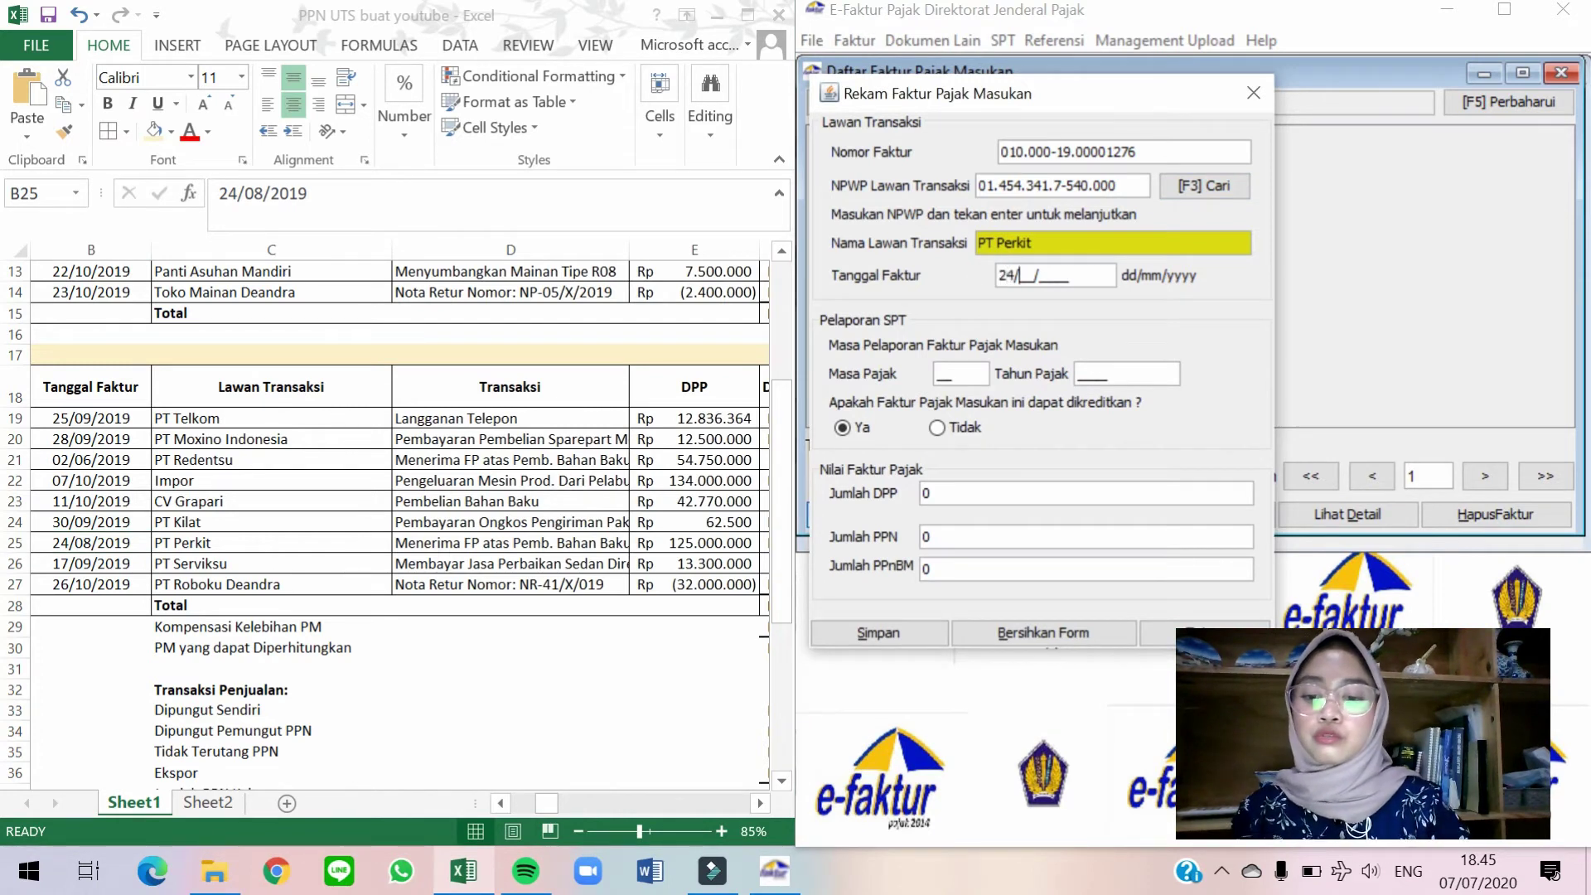
type("08/209")
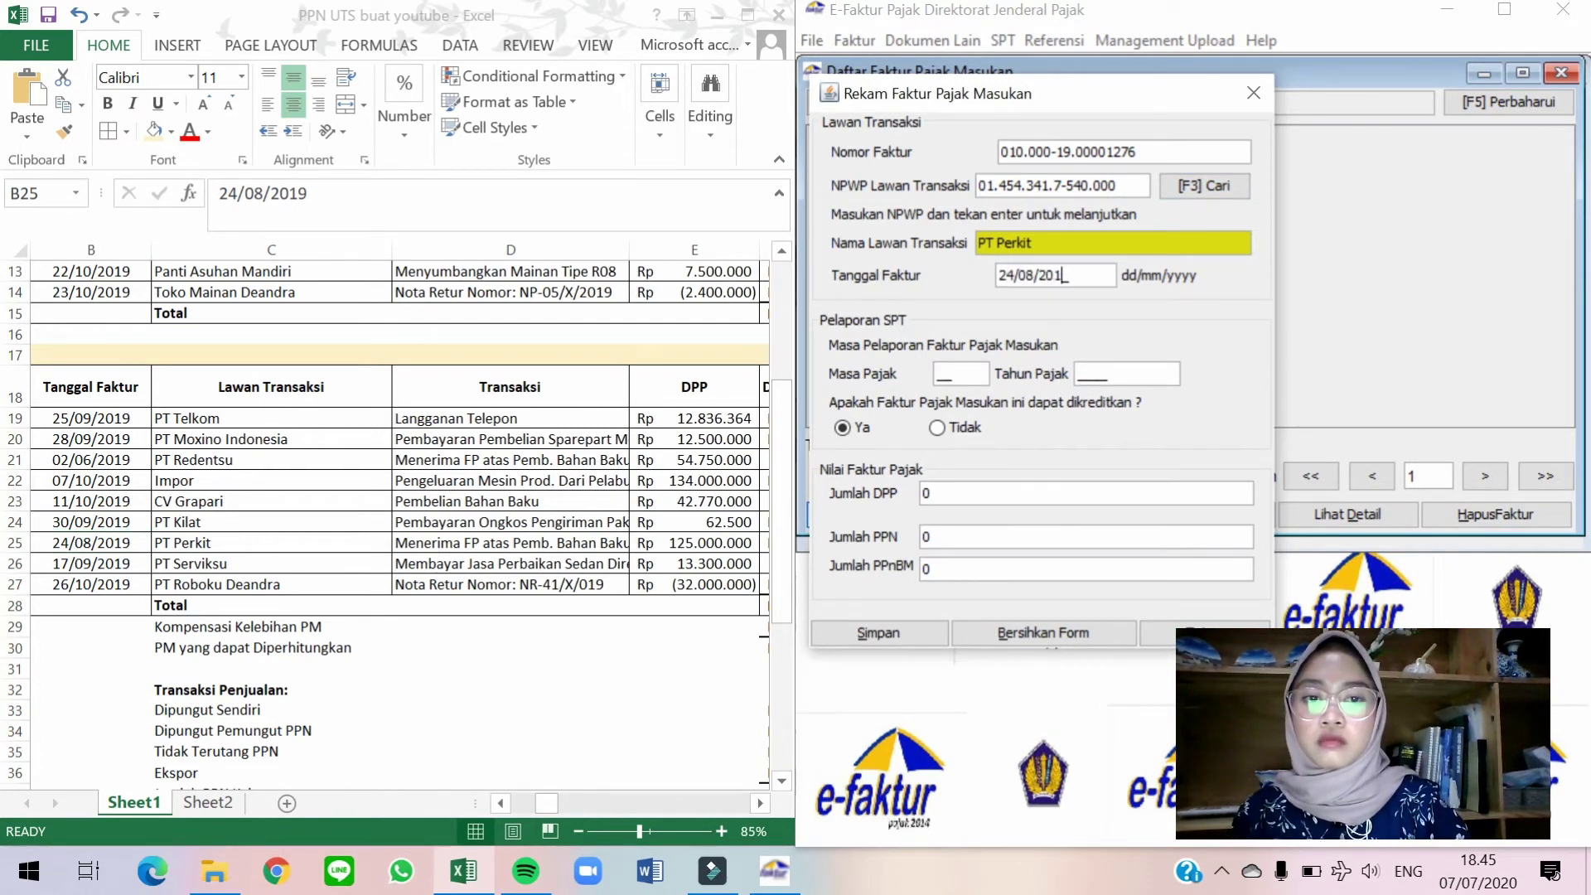
key("Return")
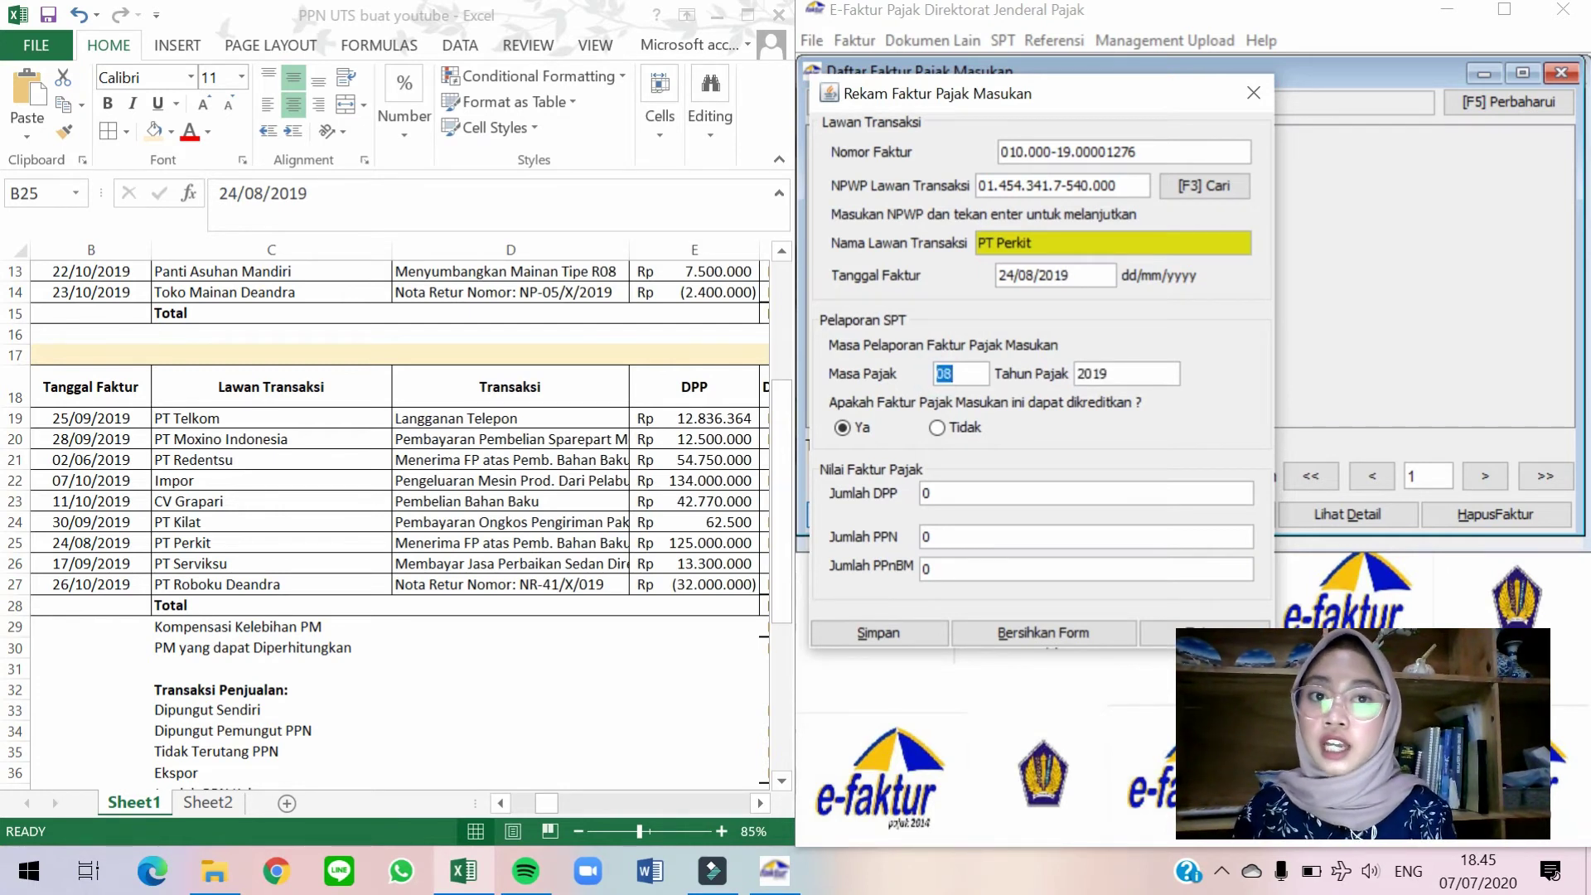
type("10")
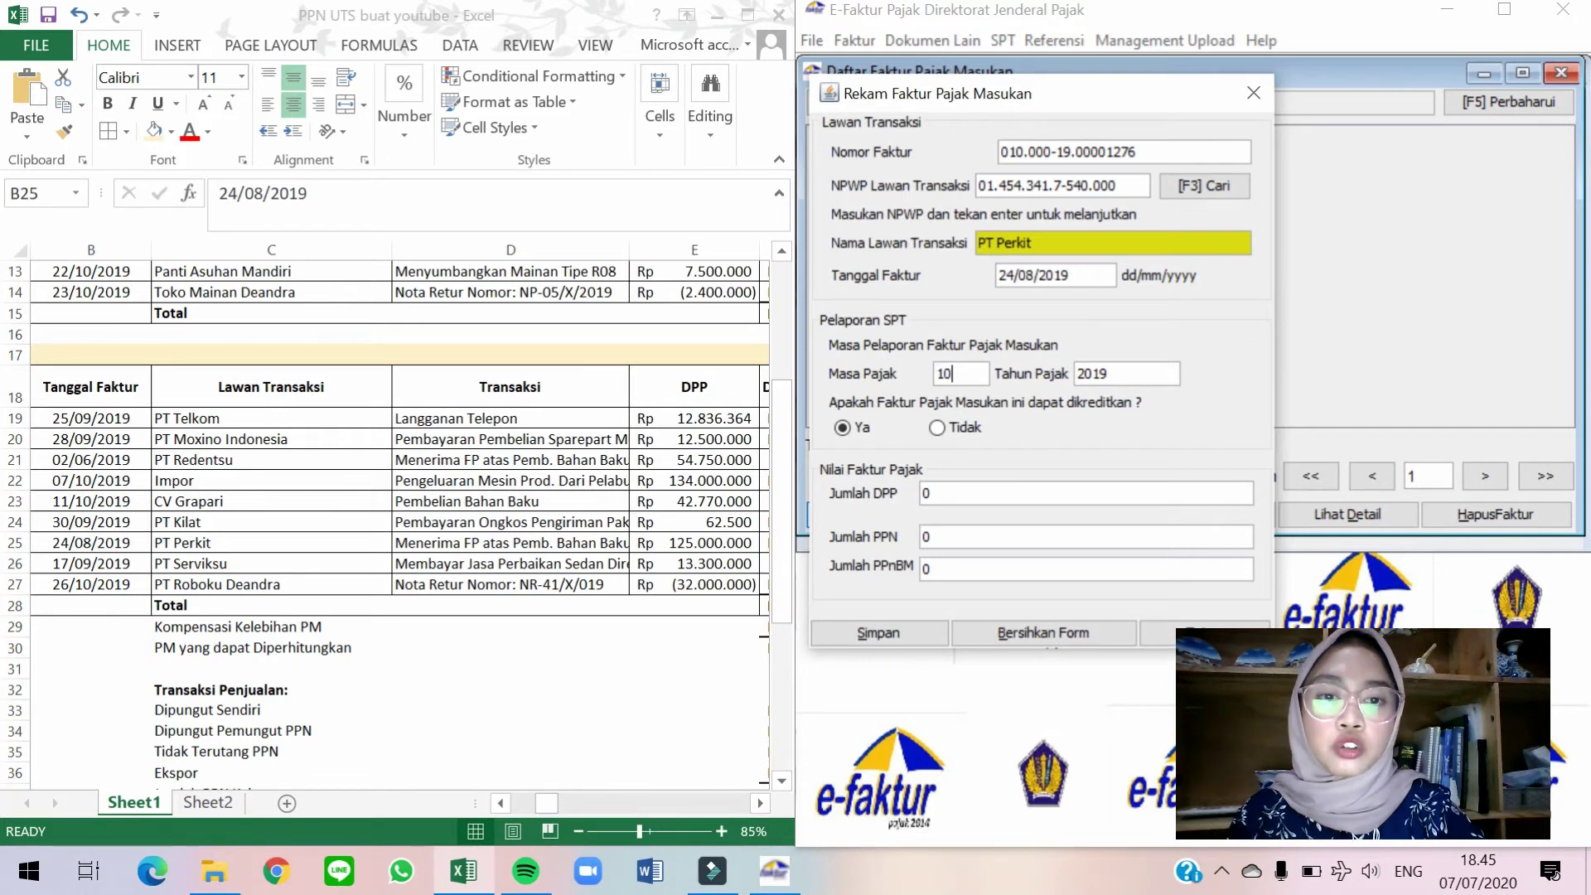
Enter DPP 125.000.000 (PPN 12.500.000), save the invoice and confirm with Yes.
key("alt+Tab")
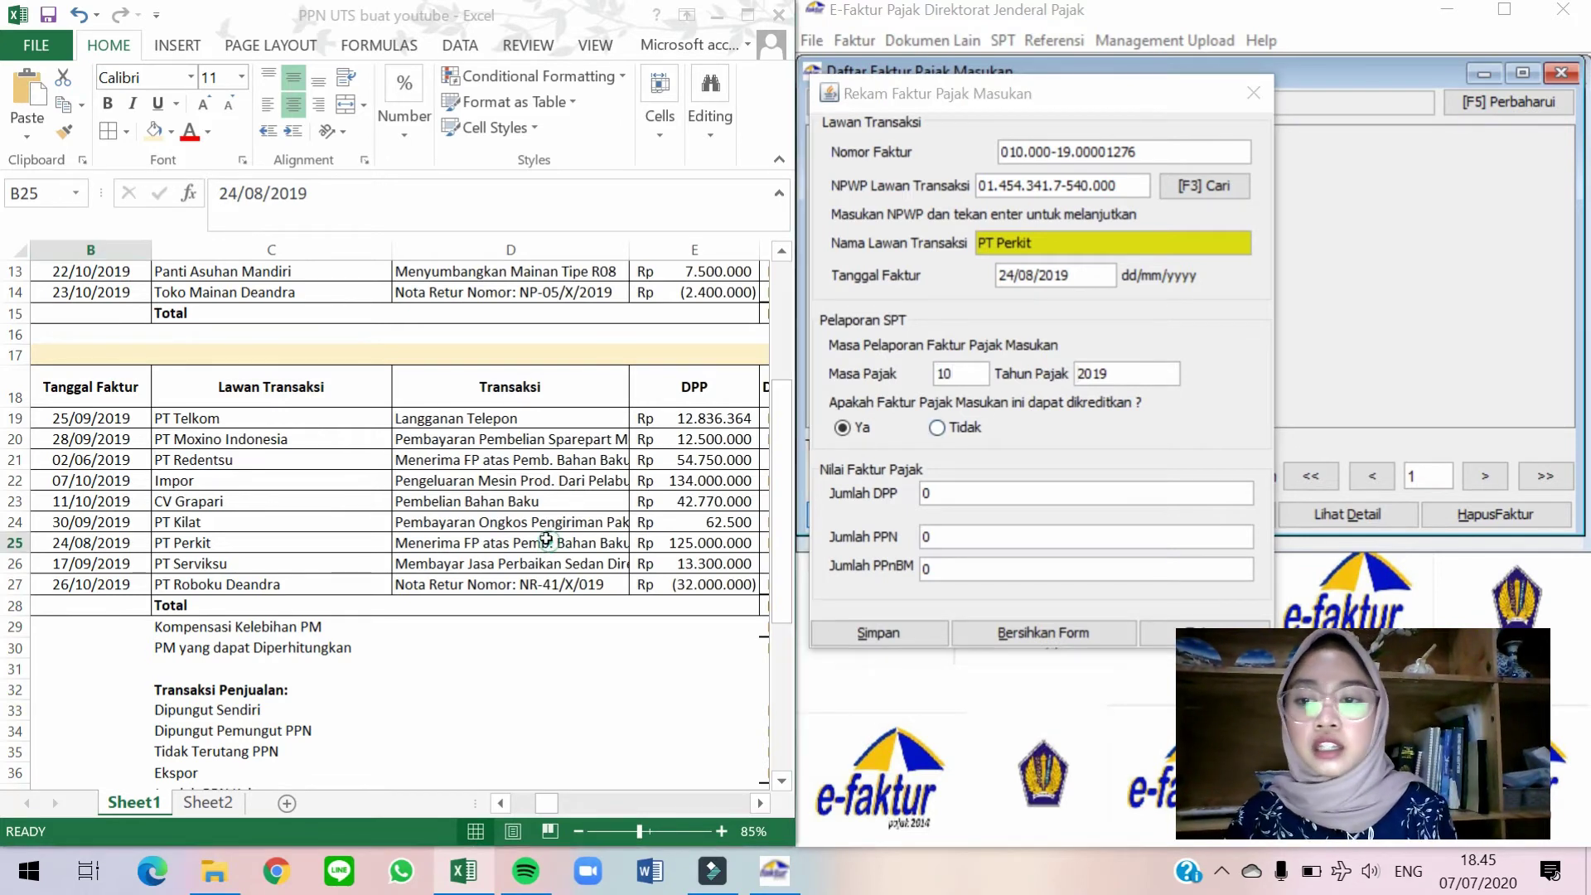
left_click(987, 493)
type("125.000.000")
key("Tab")
left_click(878, 632)
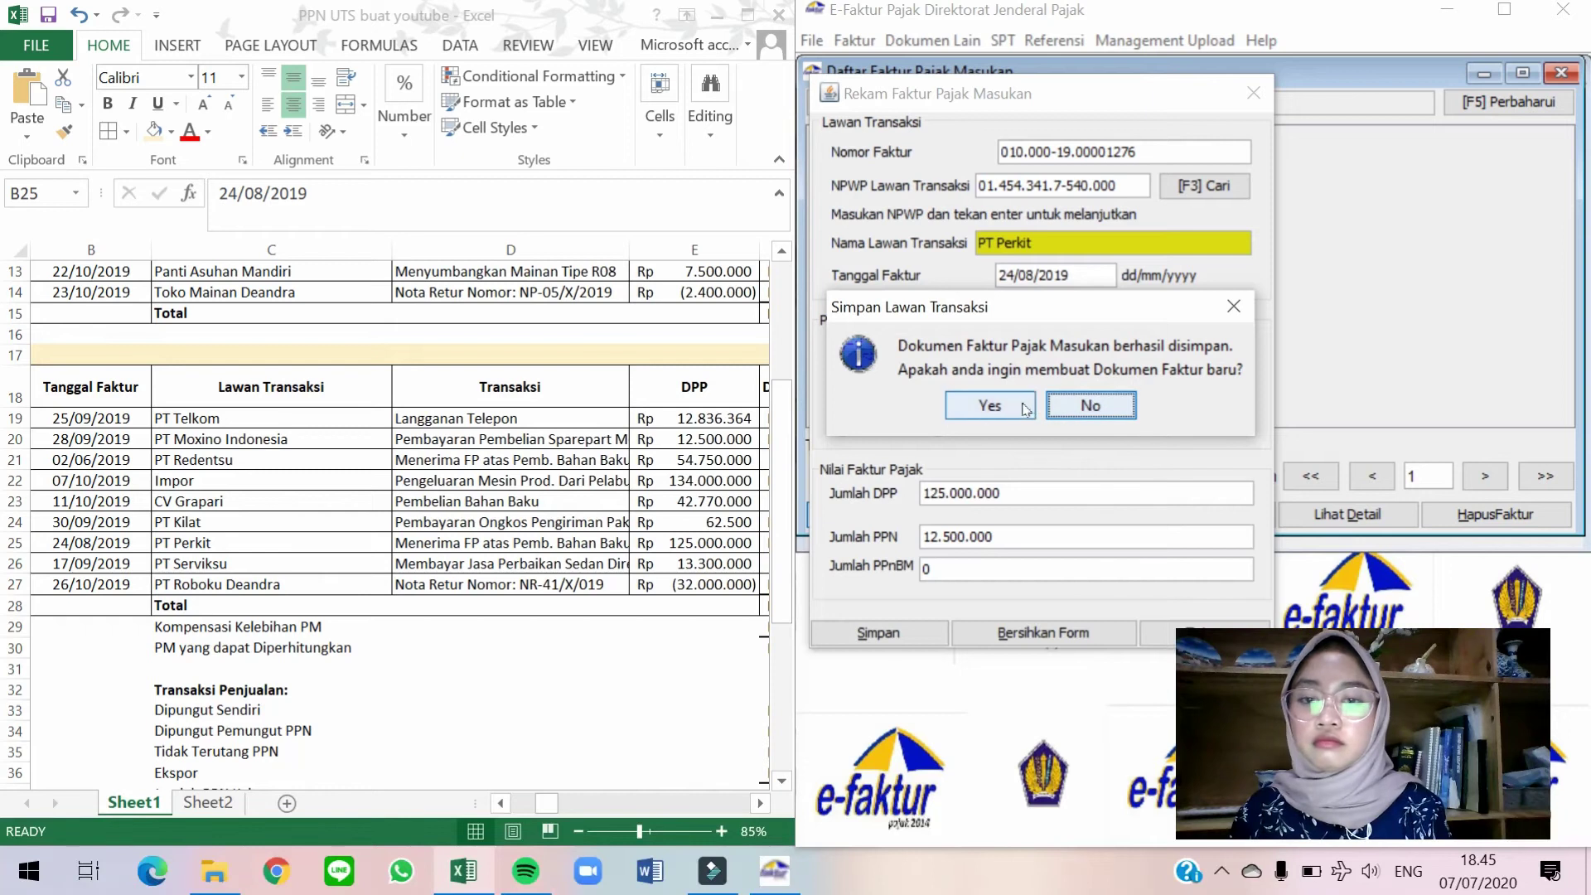
left_click(1019, 404)
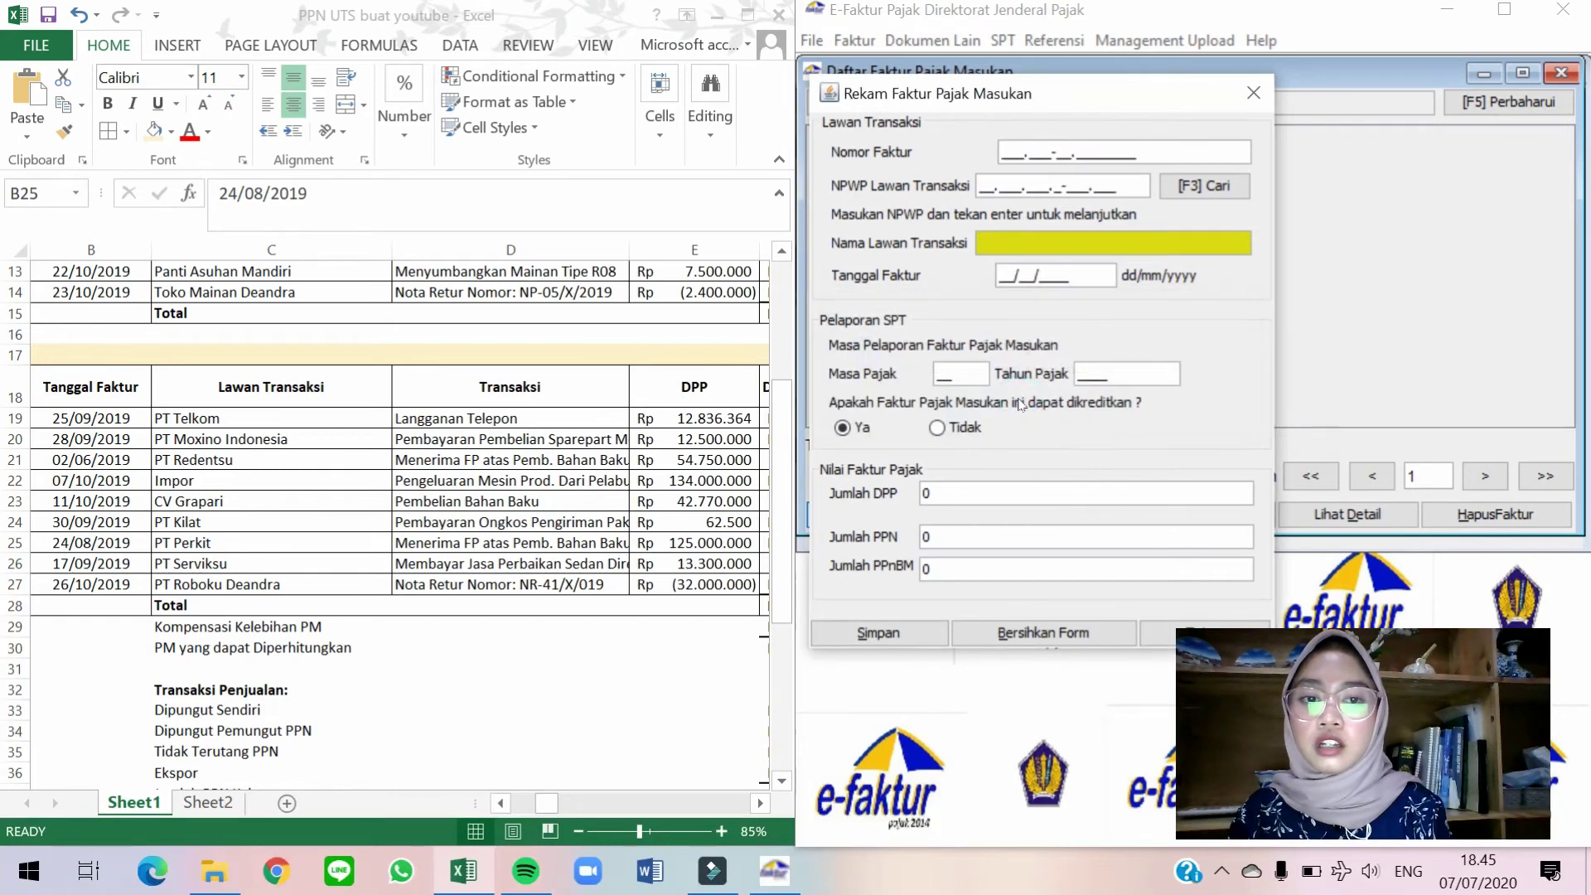
Check the 17/09/2019 transaction on worksheet row 26 and enter invoice number 010.000-19.00001756.
key("alt+Tab")
key("Down")
key("Right")
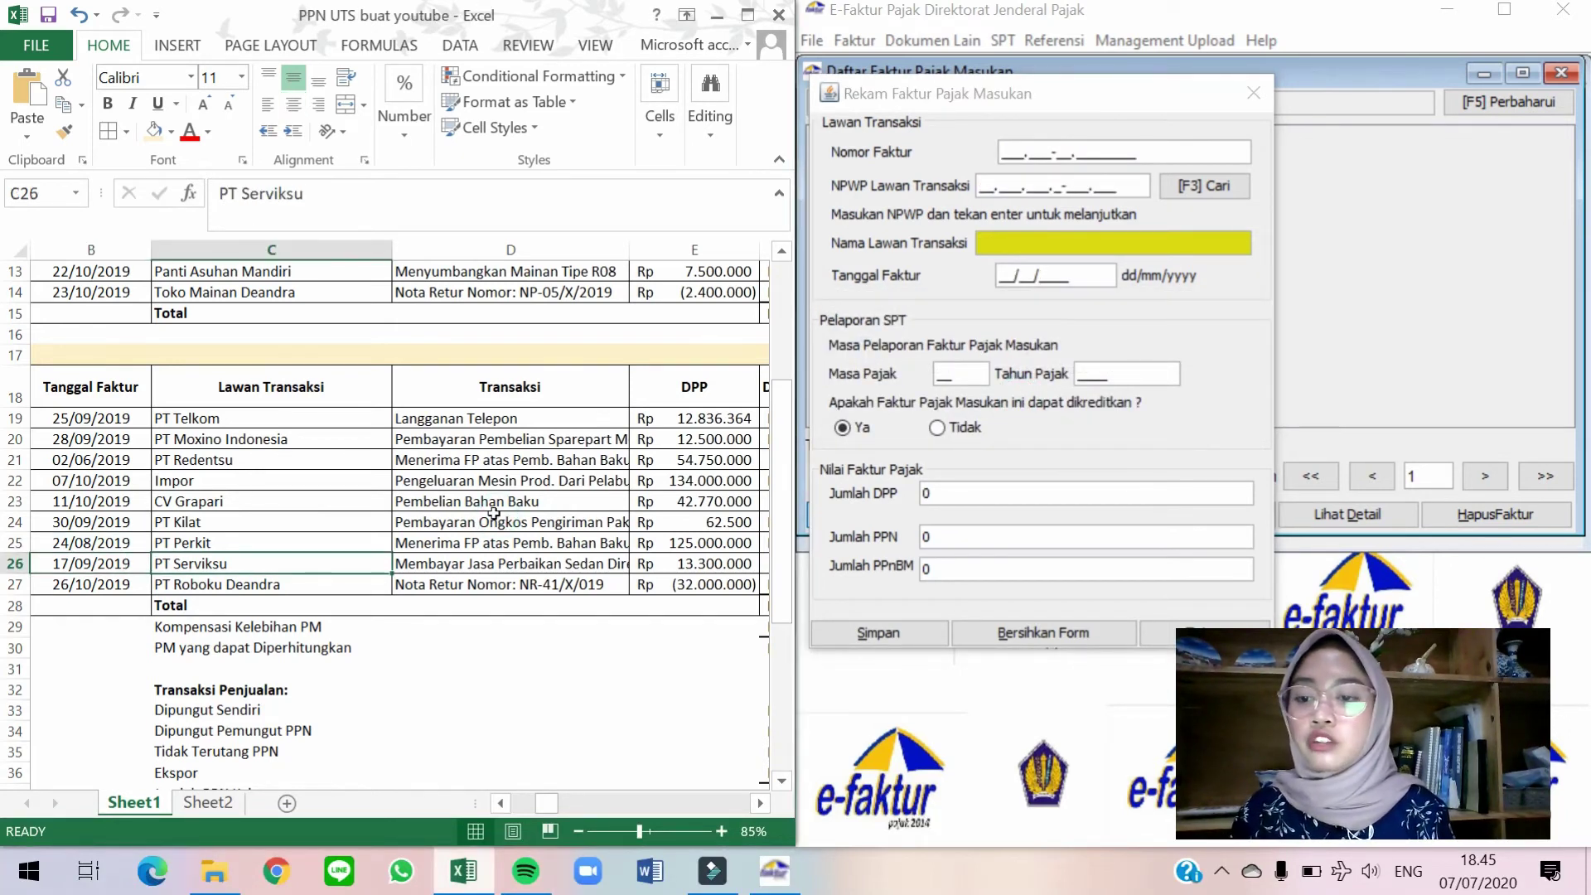
key("Right")
key("Right")
key("Right")
key("Right")
key("Right")
key("Right")
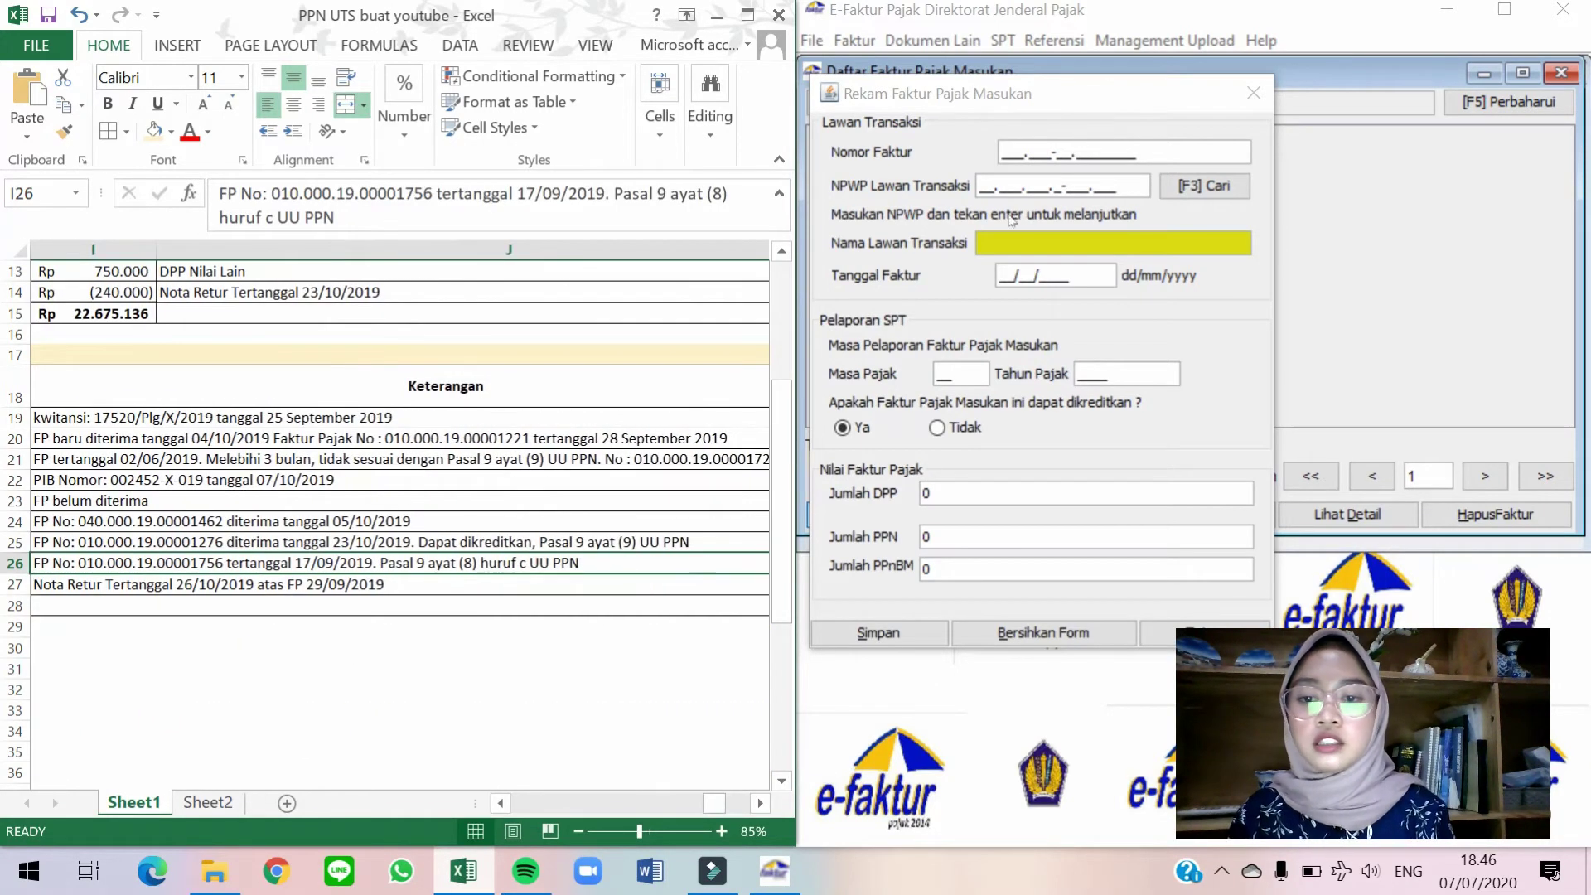
left_click(1003, 153)
type("0")
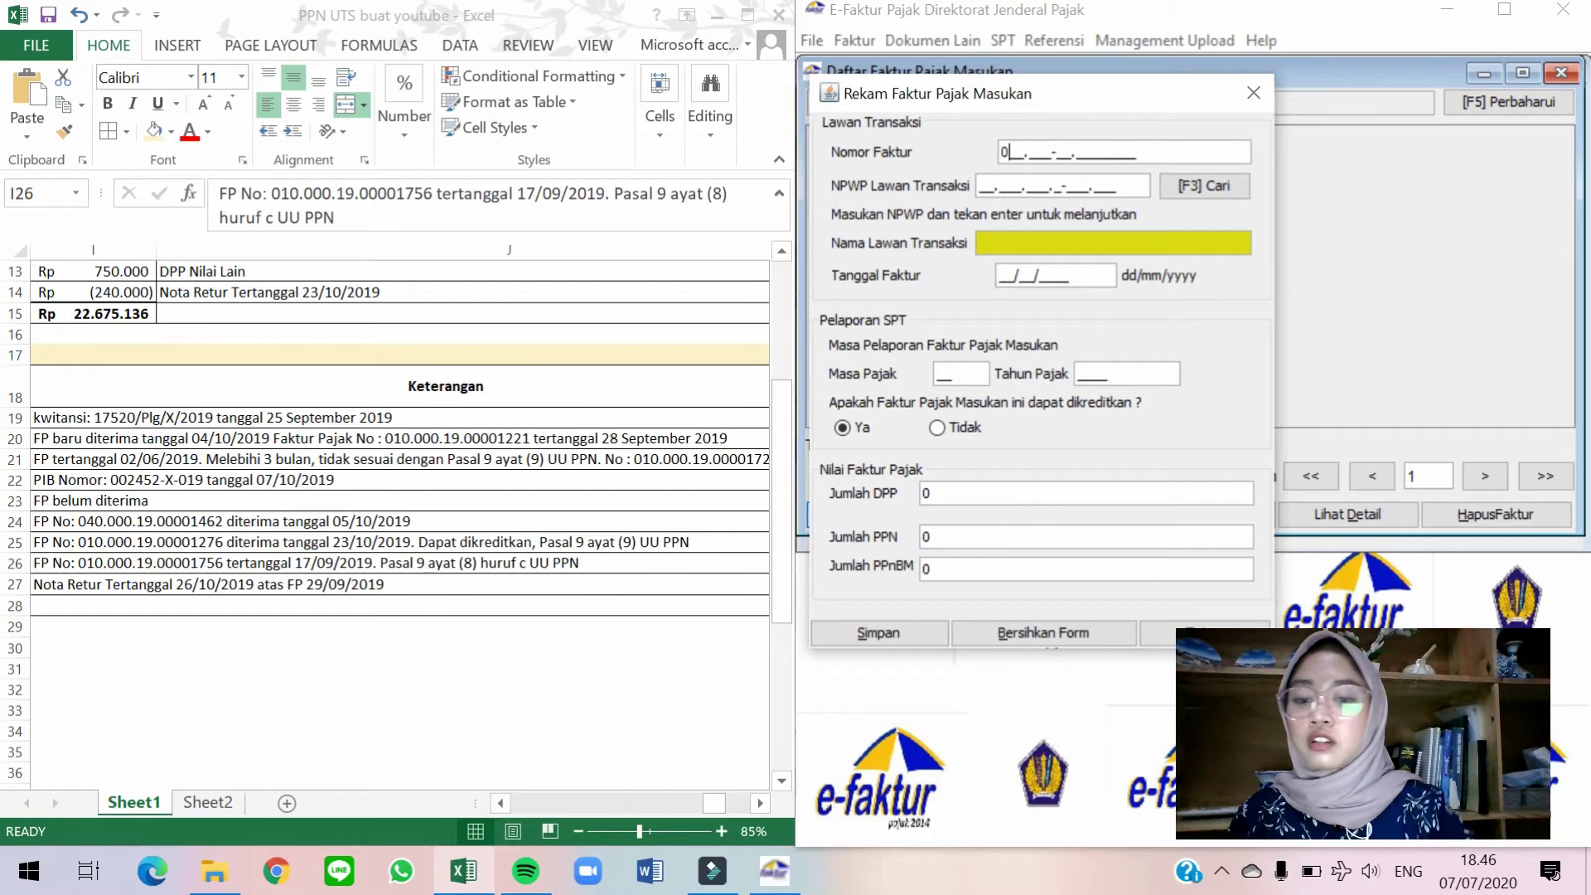
type("10.000-19.0")
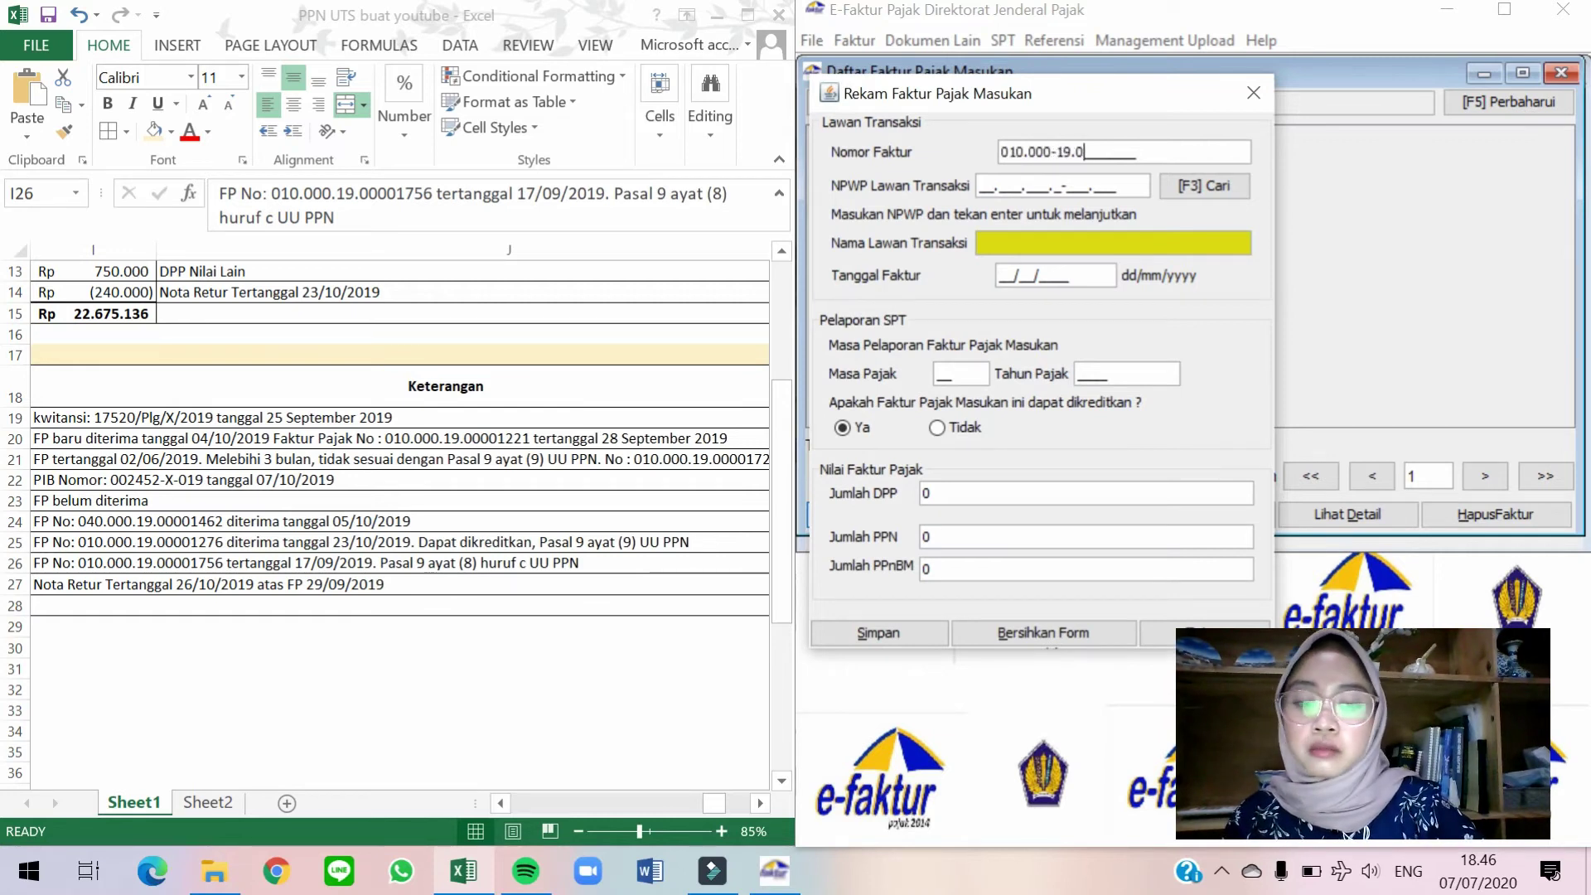
type("0001756")
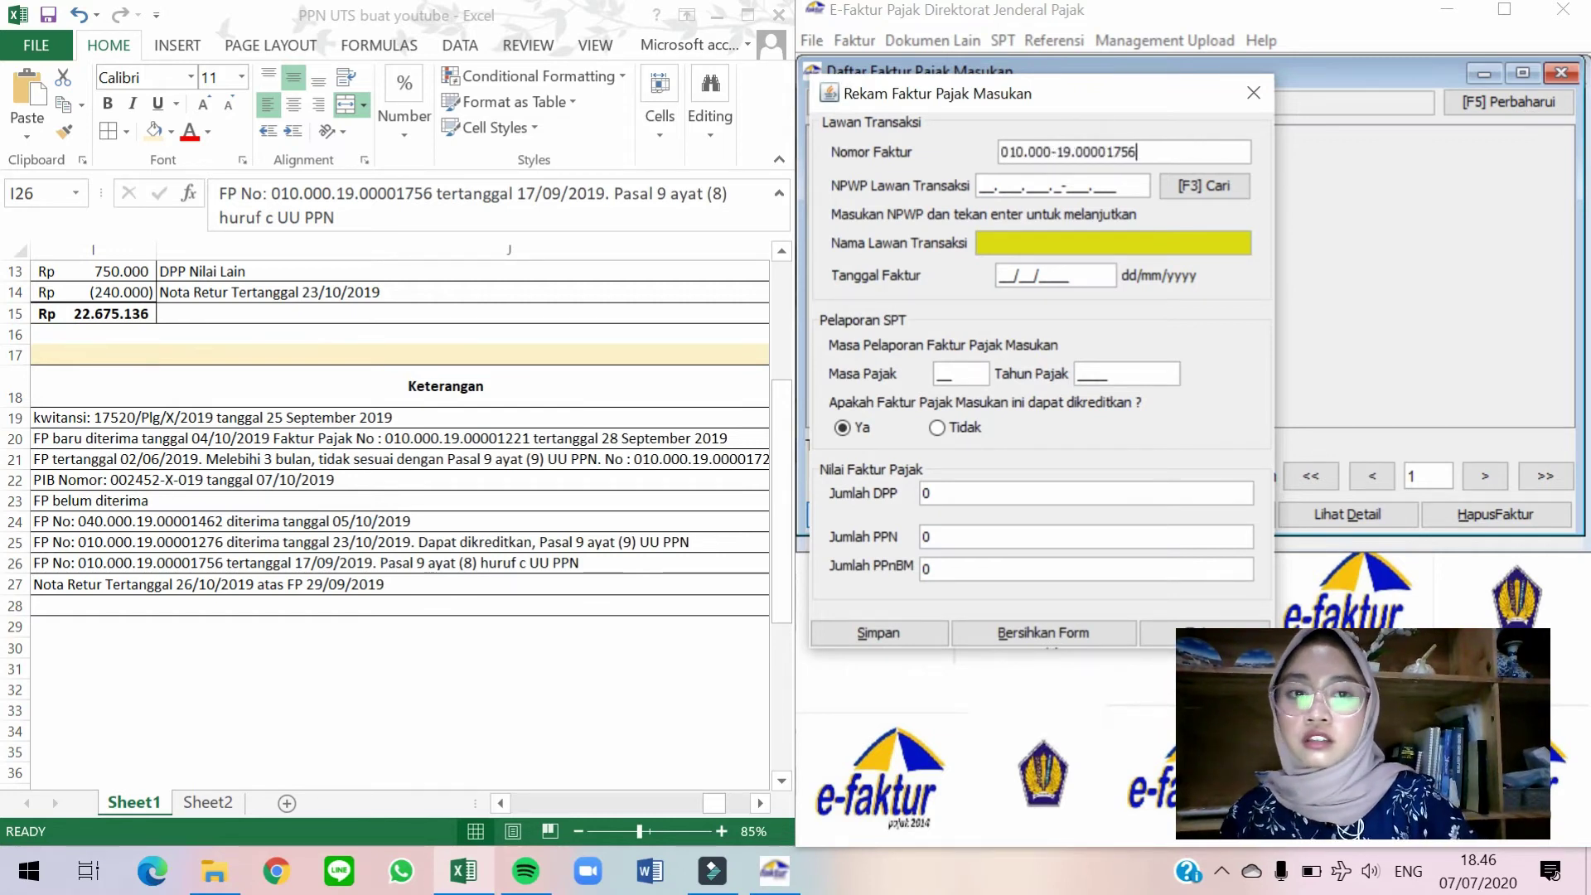
Pick PT Serviksu from the counterparty lookup list to fill in its NPWP and name.
left_click(1203, 186)
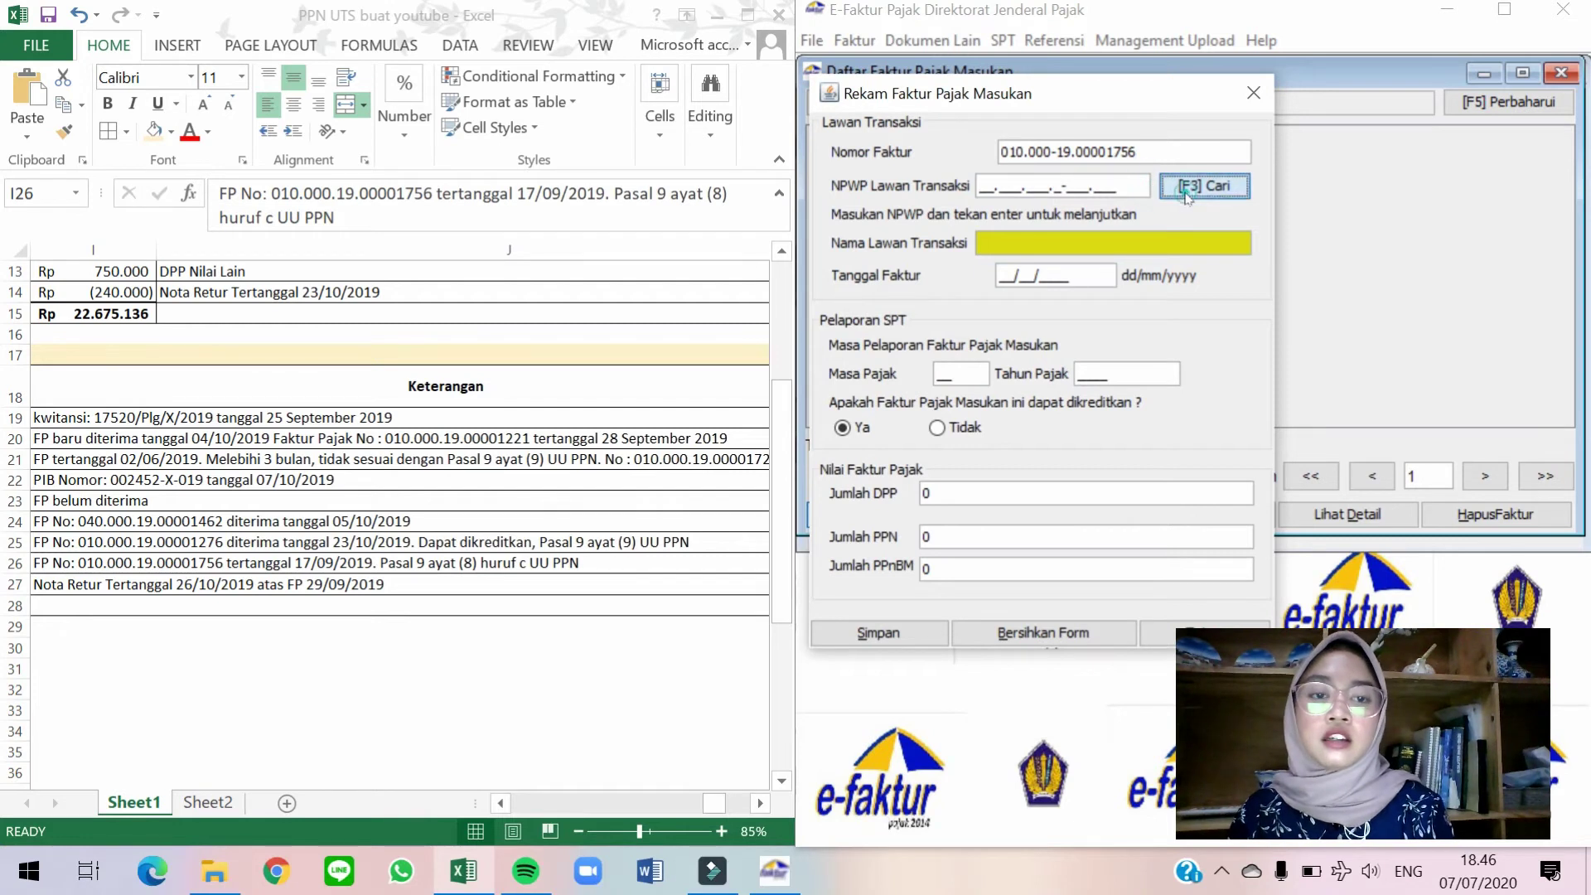
left_click(1064, 275)
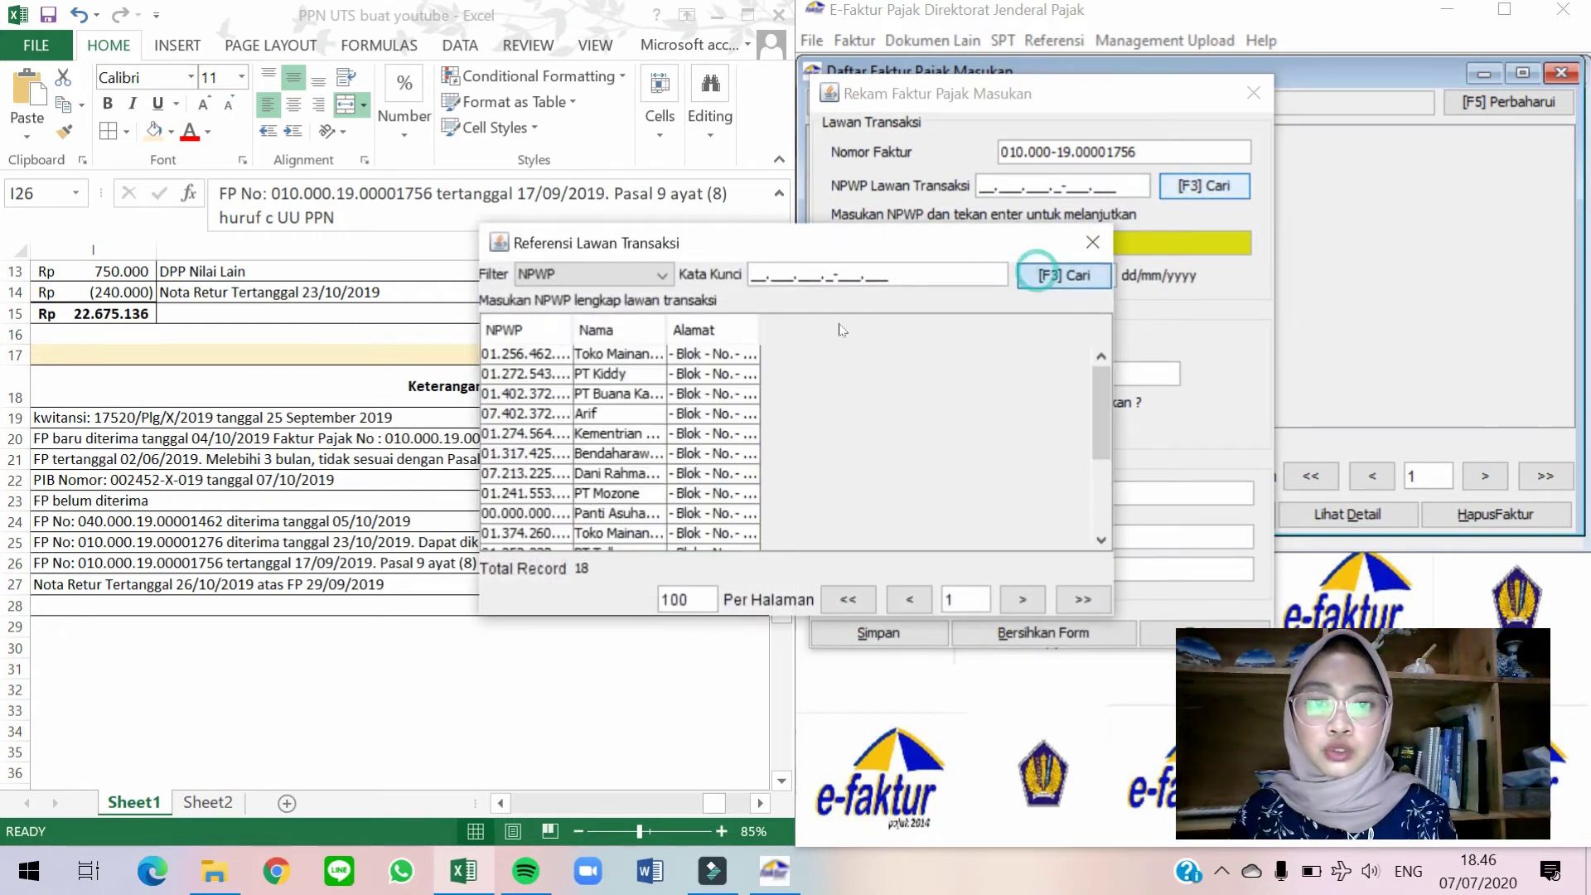
double_click(604, 505)
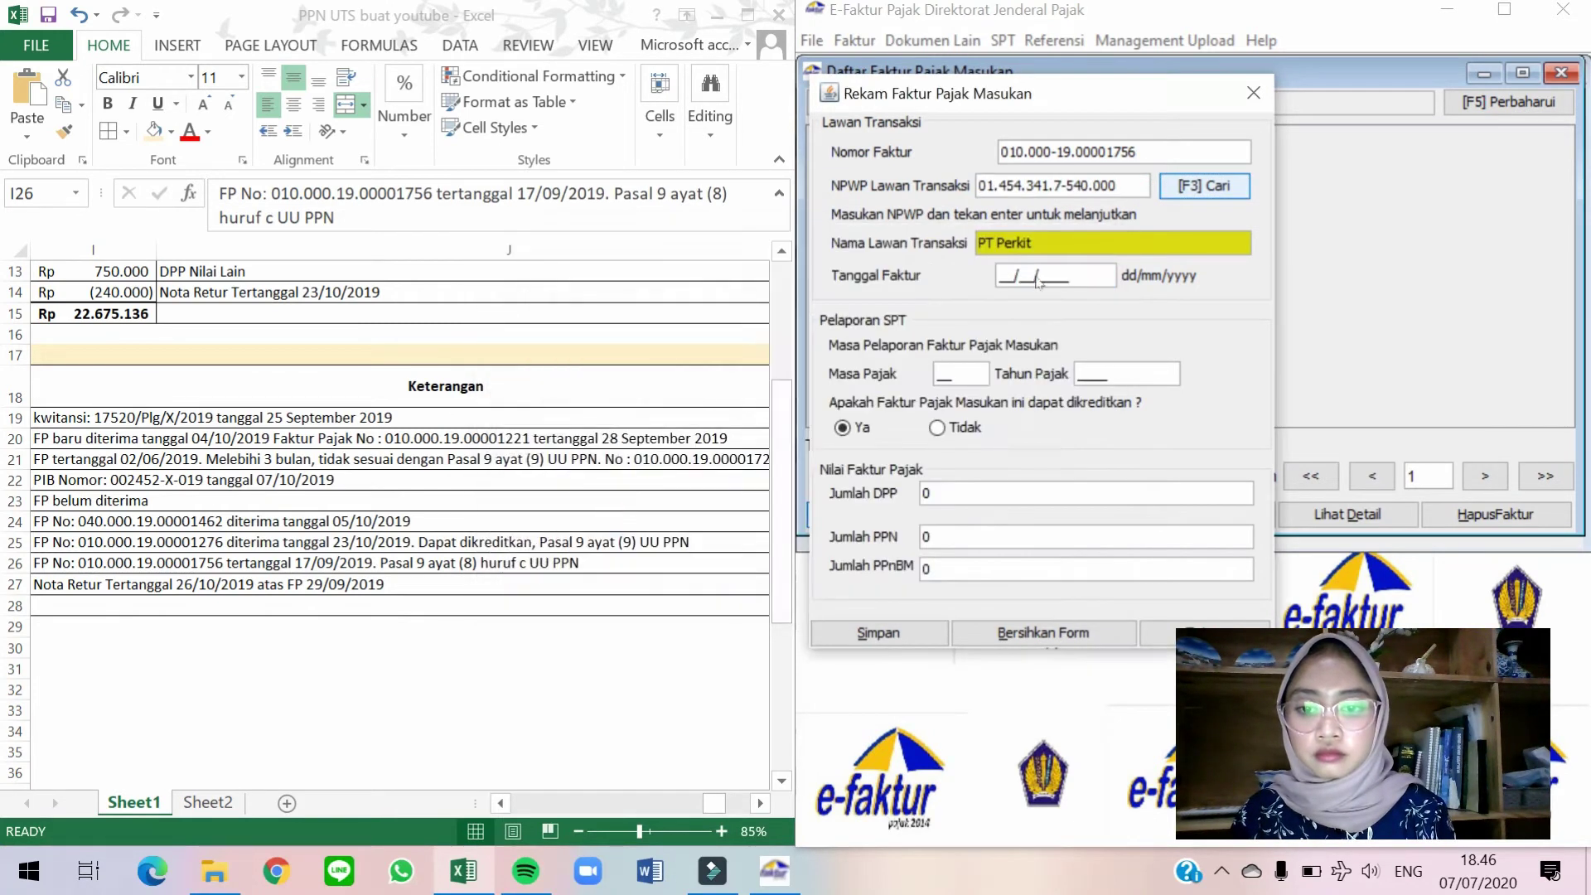
left_click(1236, 190)
left_click(1038, 282)
left_click(688, 507)
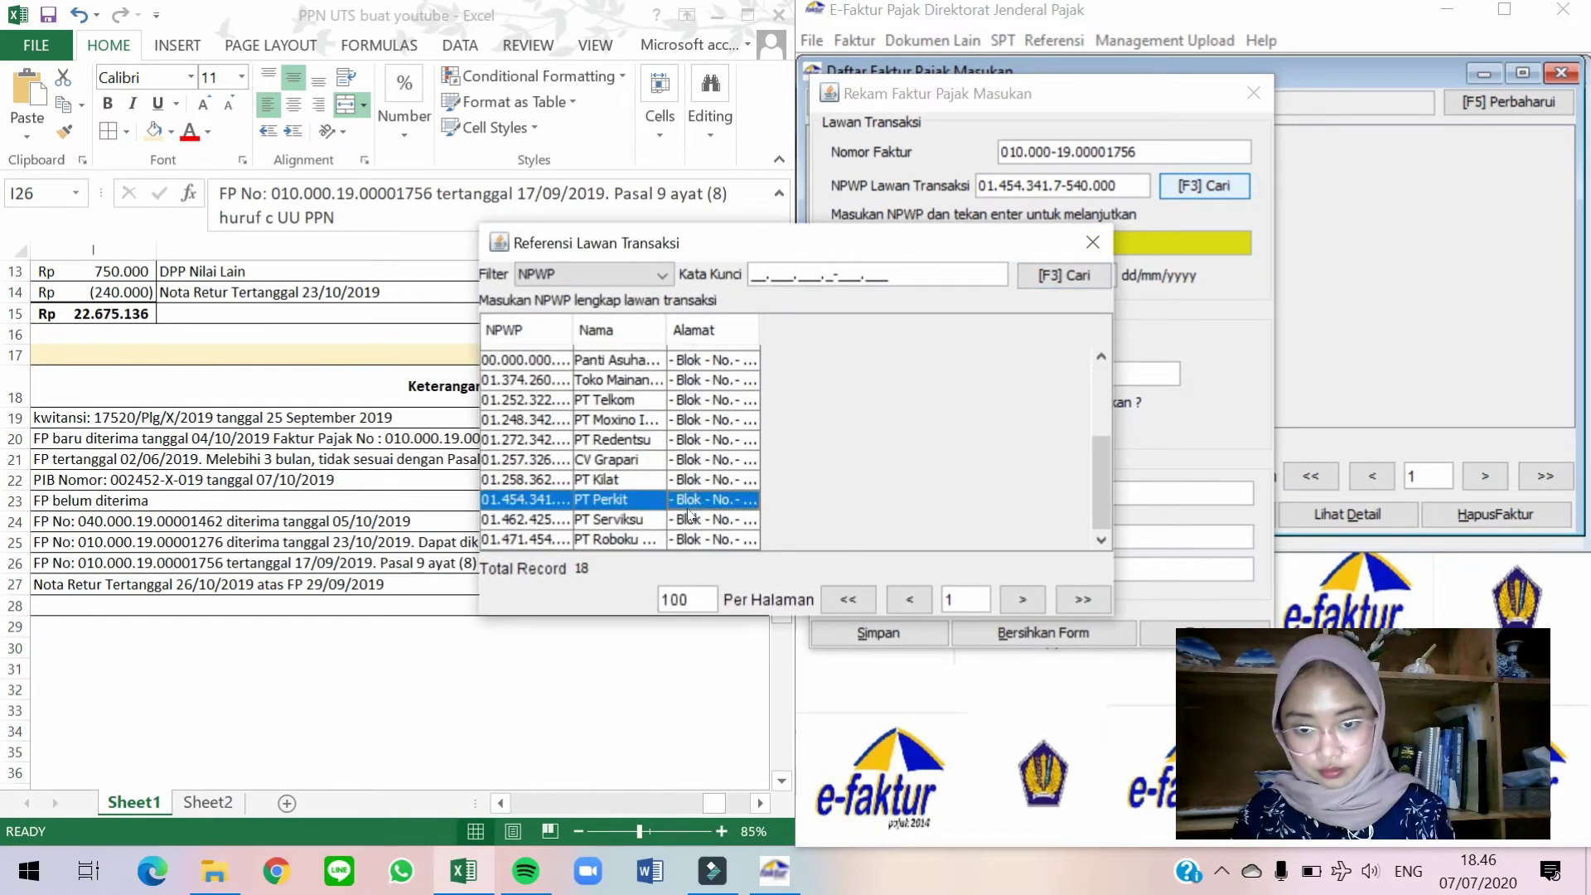
double_click(687, 506)
left_click(1223, 189)
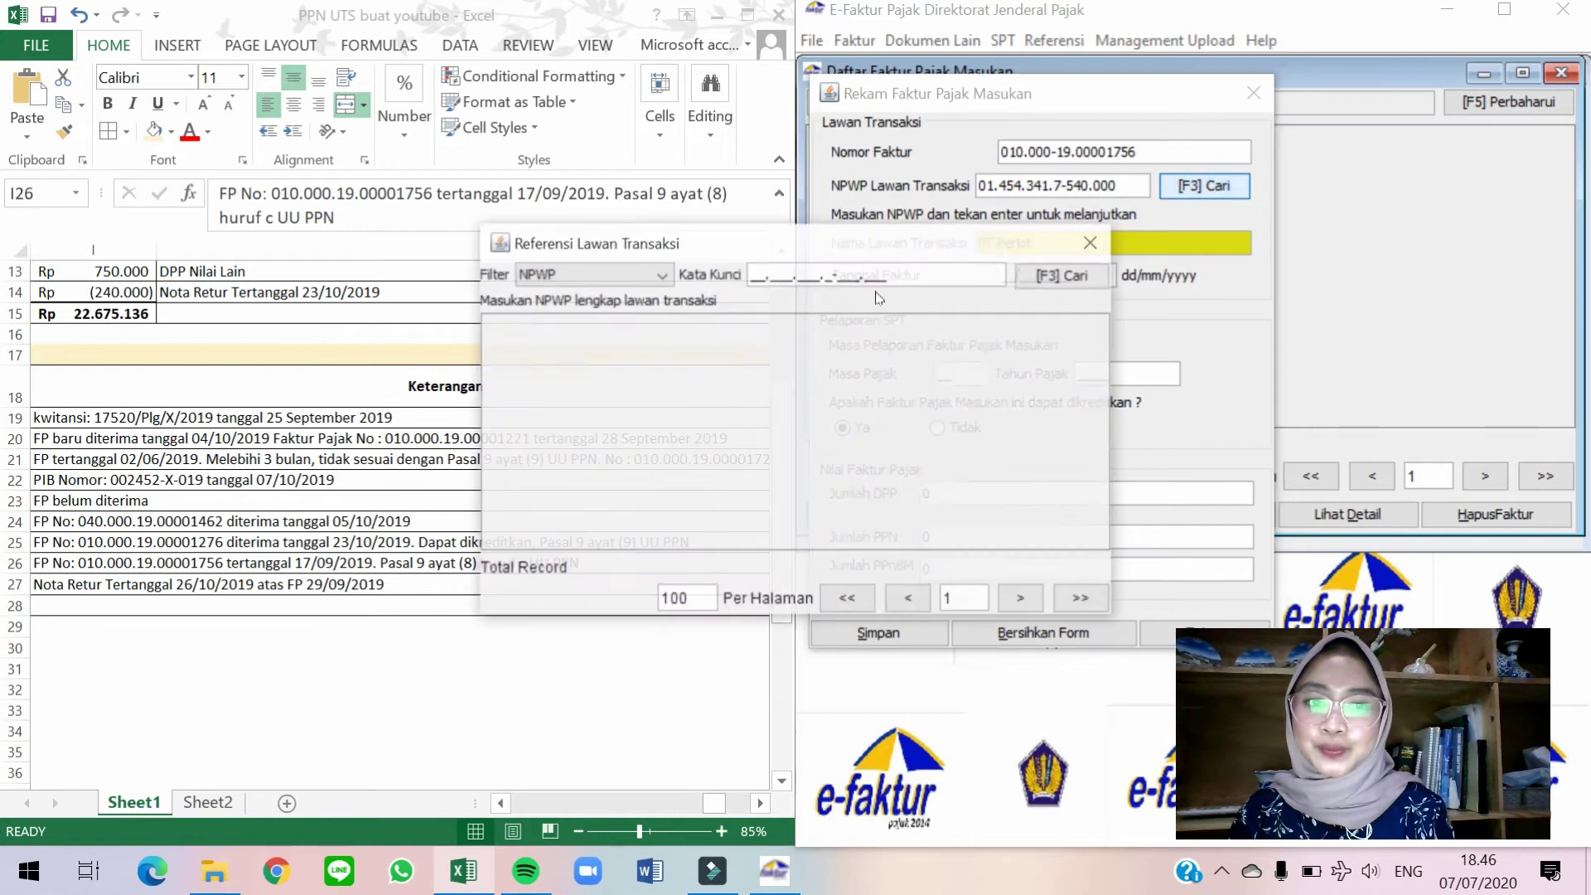
left_click(1063, 275)
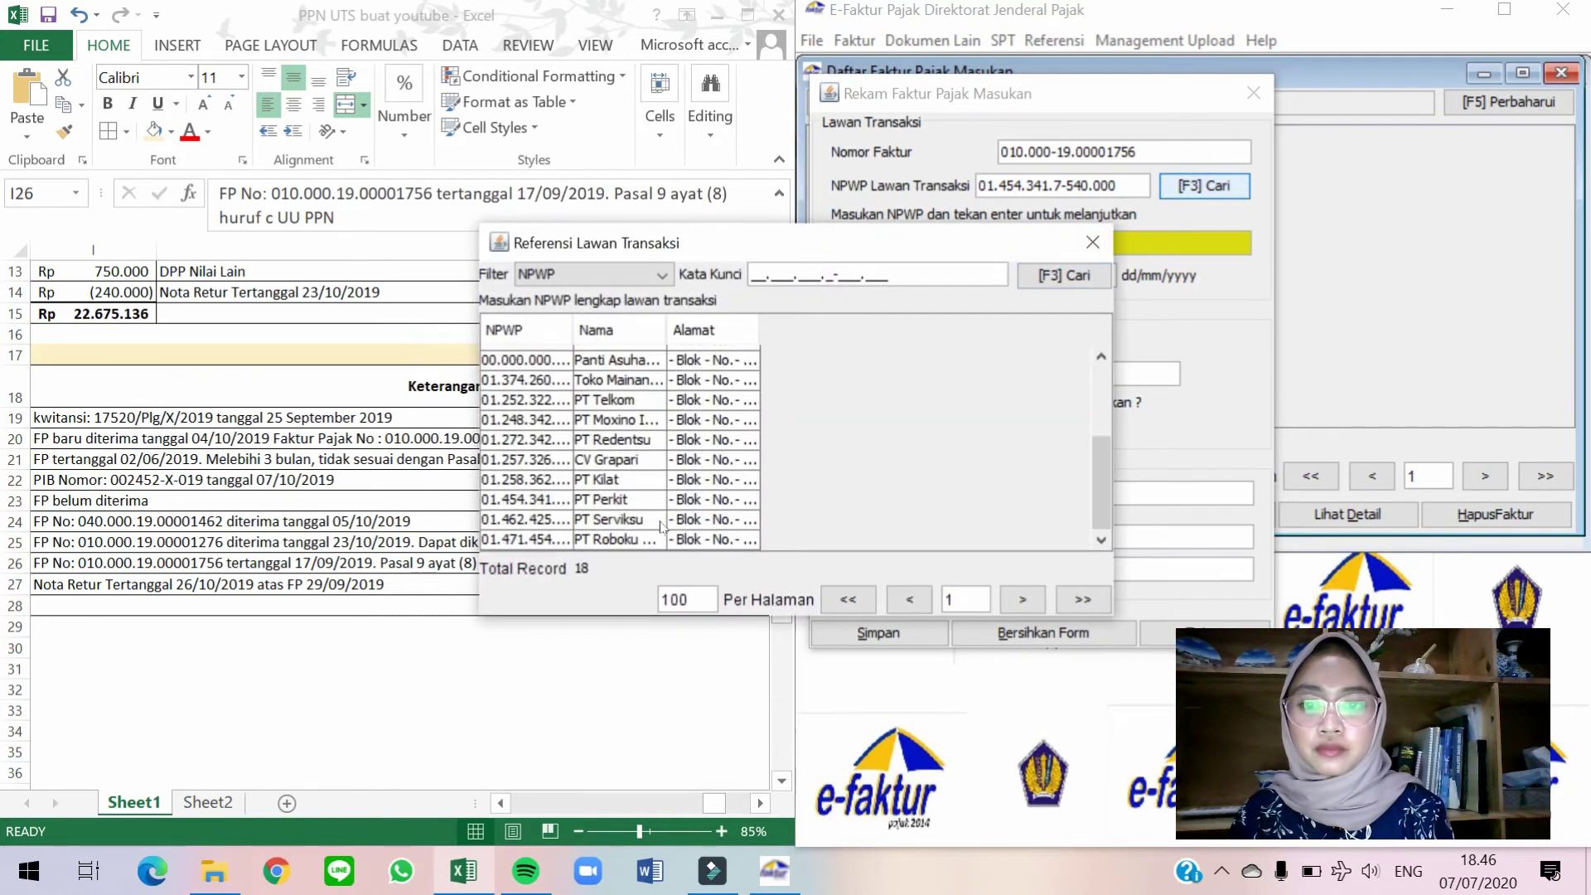
double_click(662, 520)
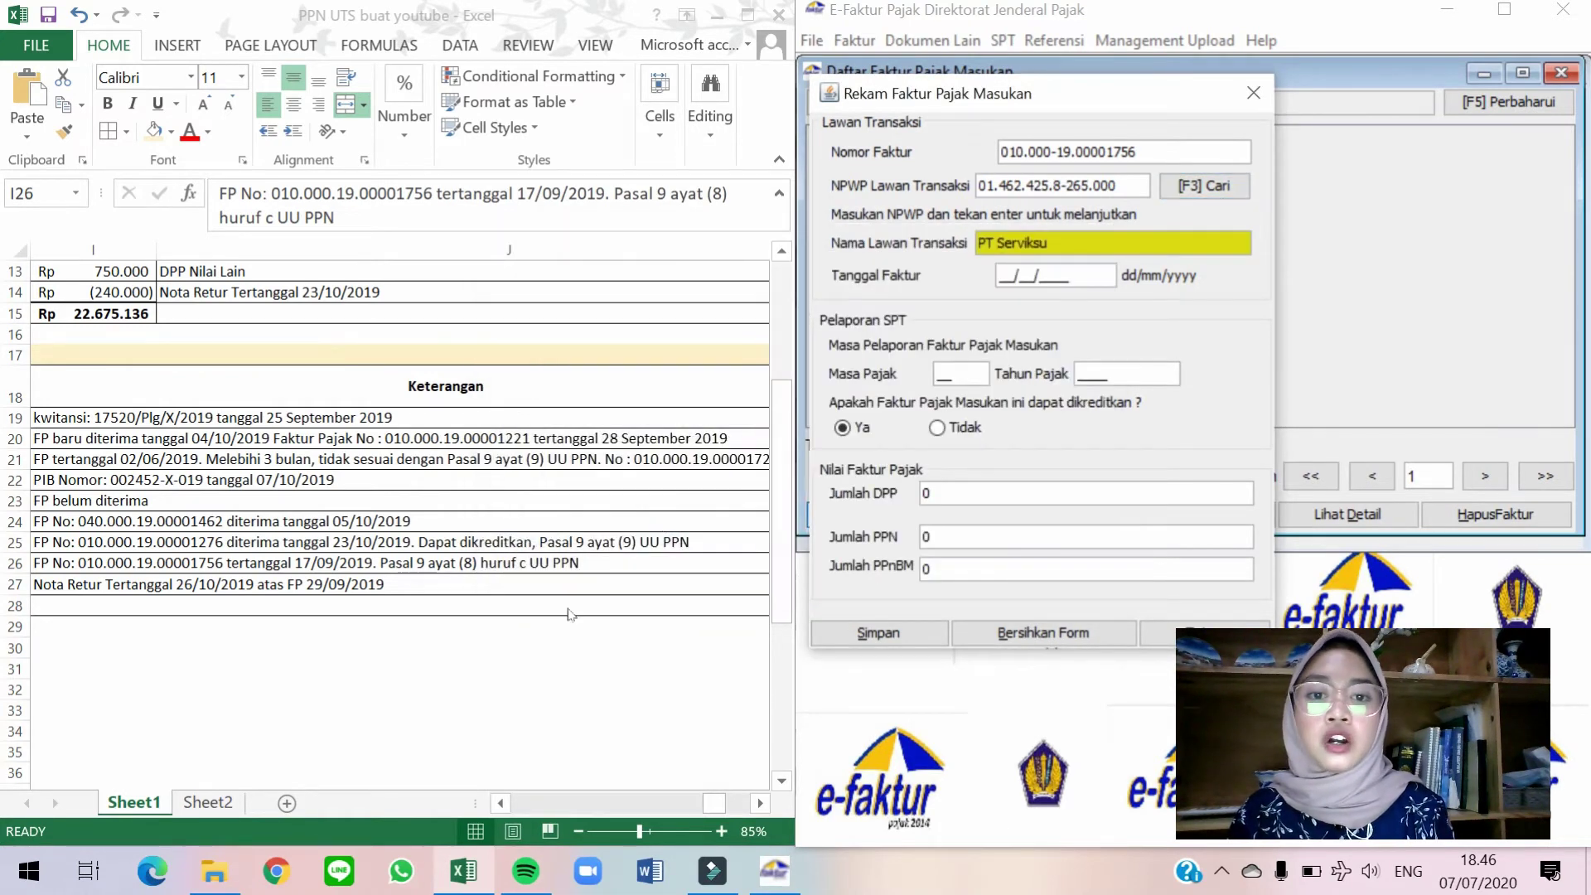
Enter Tanggal Faktur 17/09/2019, cross-checking PT Serviksu's details on worksheet row 26.
left_click(565, 607)
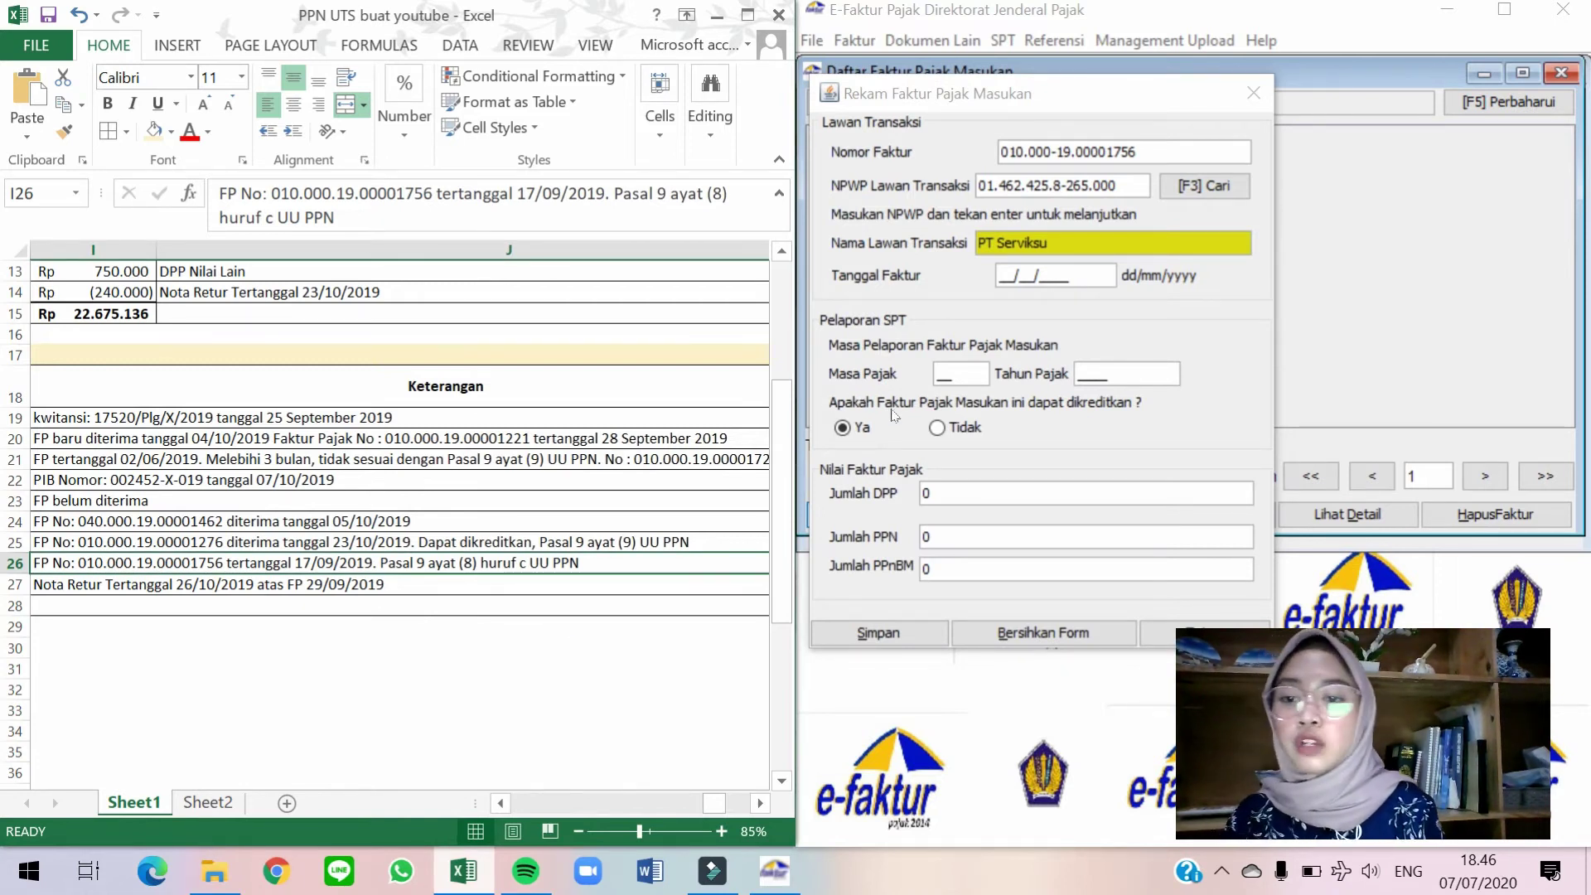
left_click(1005, 274)
type("17/09/2019")
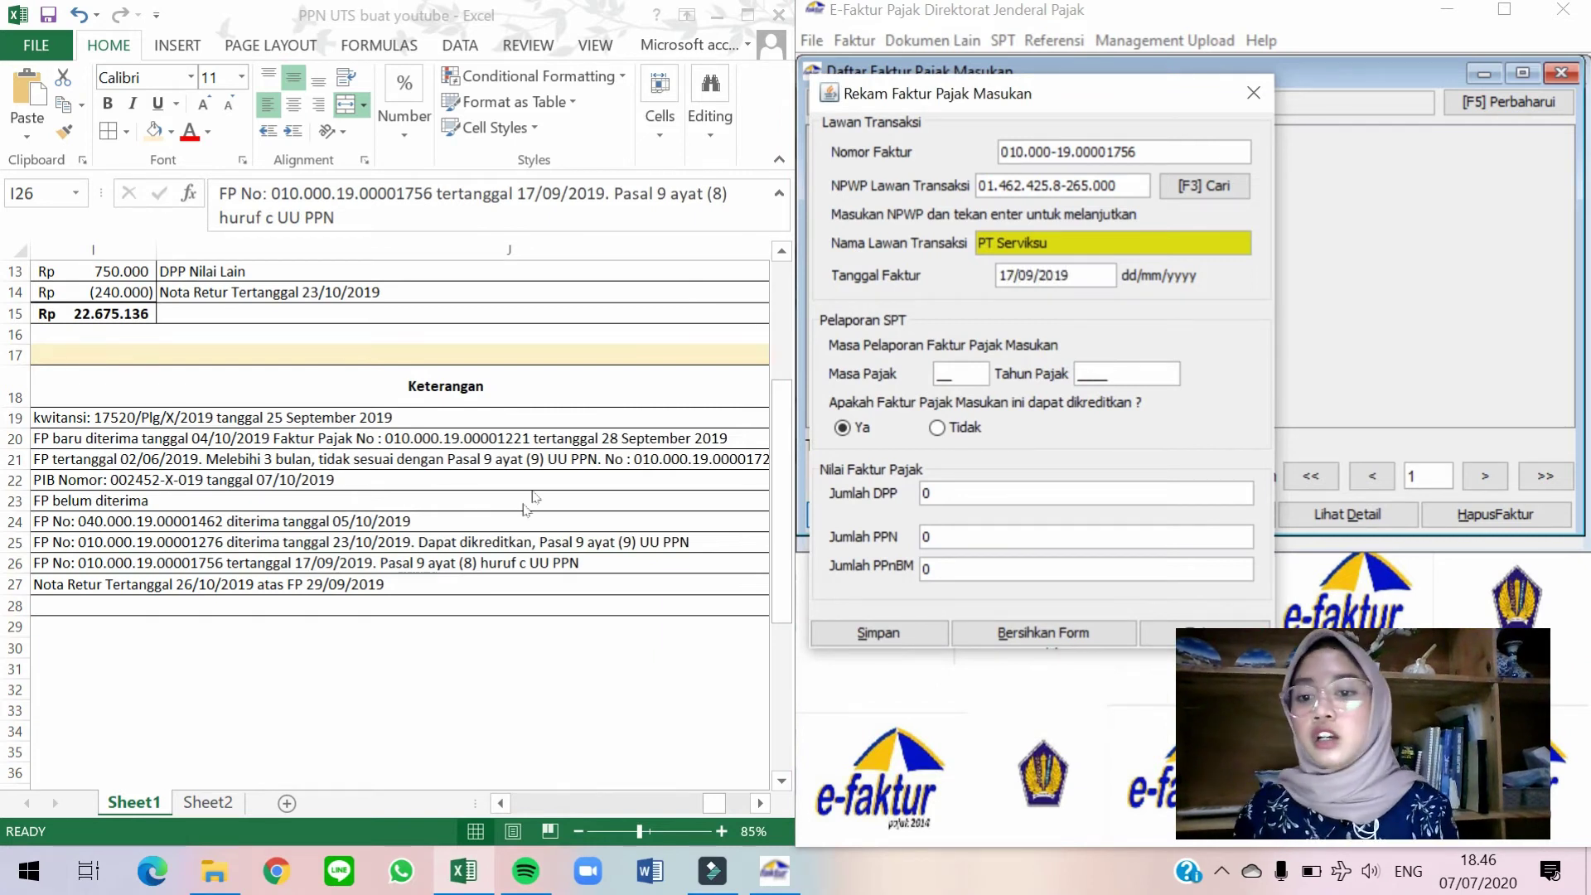
left_click(521, 508)
key("Left")
key("Left")
key("Left")
key("Left")
key("Left")
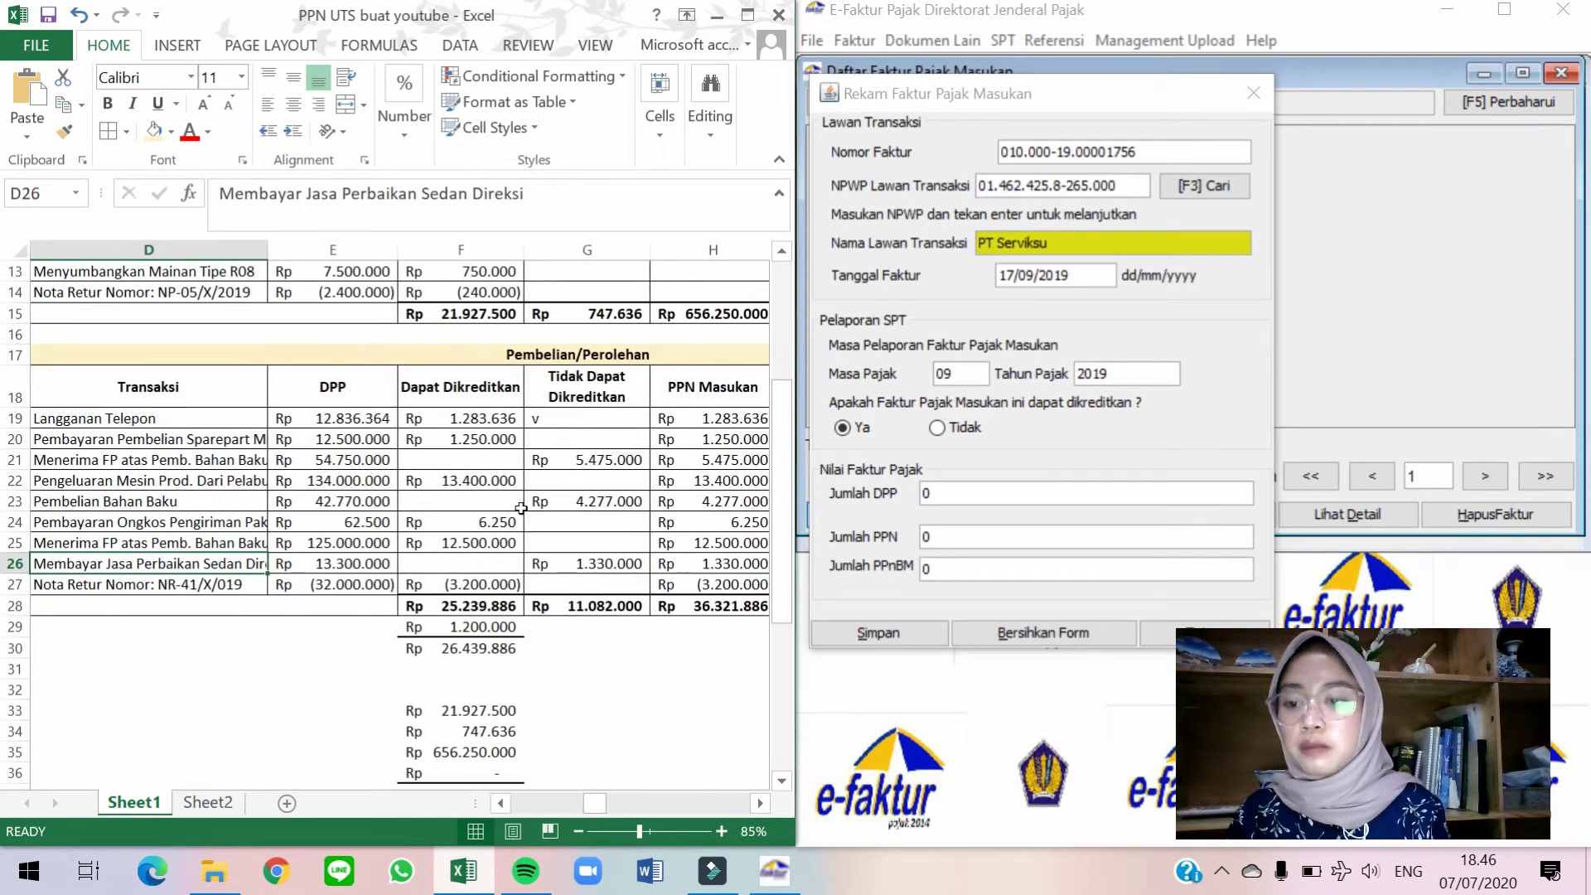
key("Down")
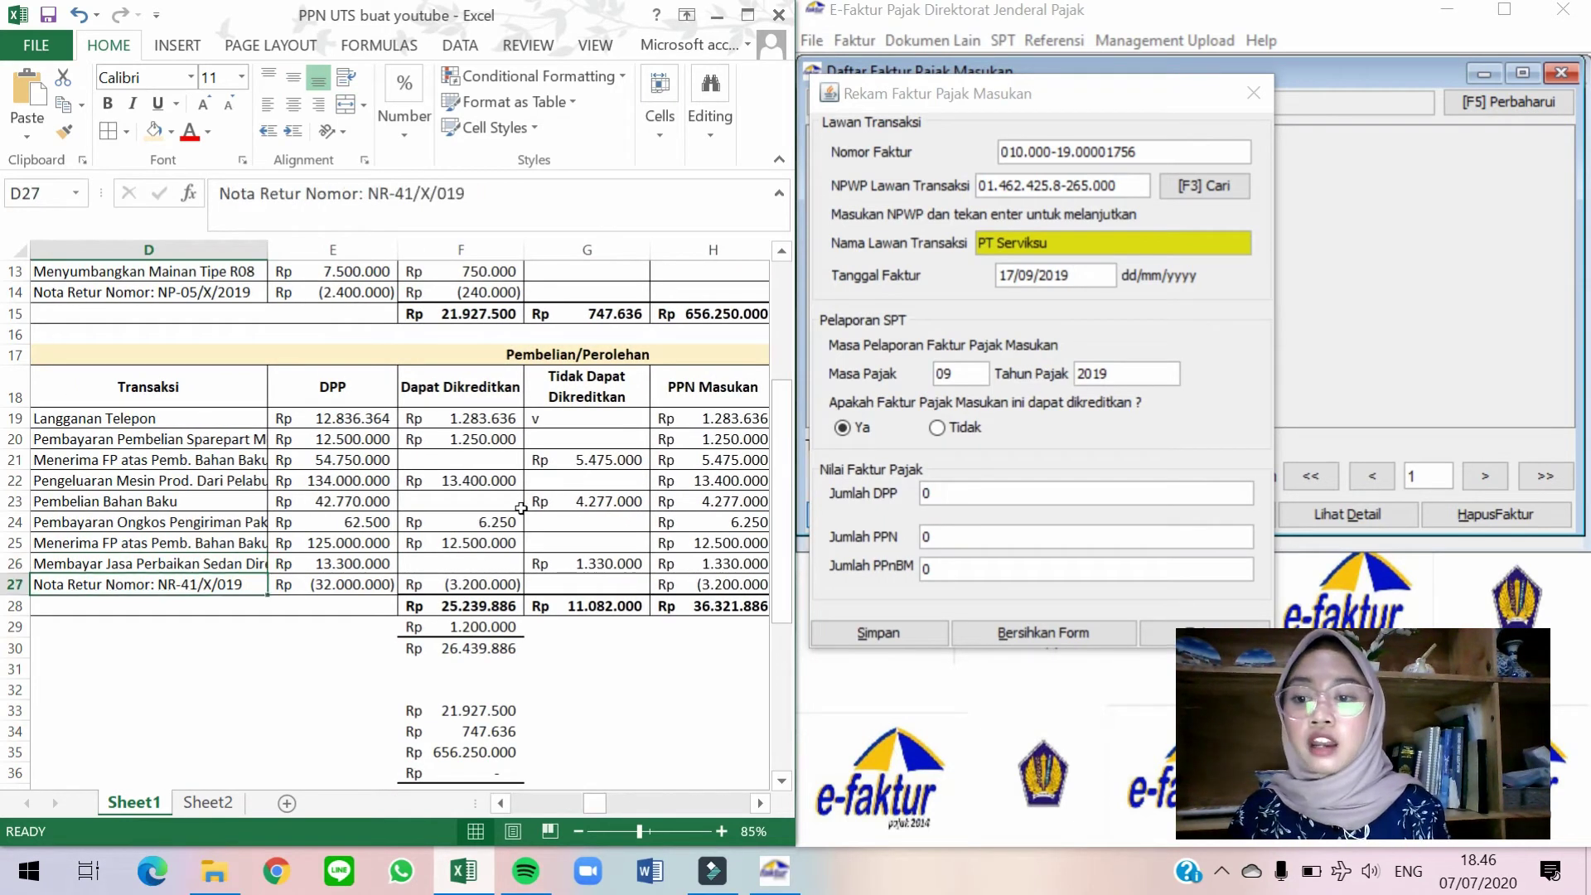
key("Up")
key("Left")
key("Left")
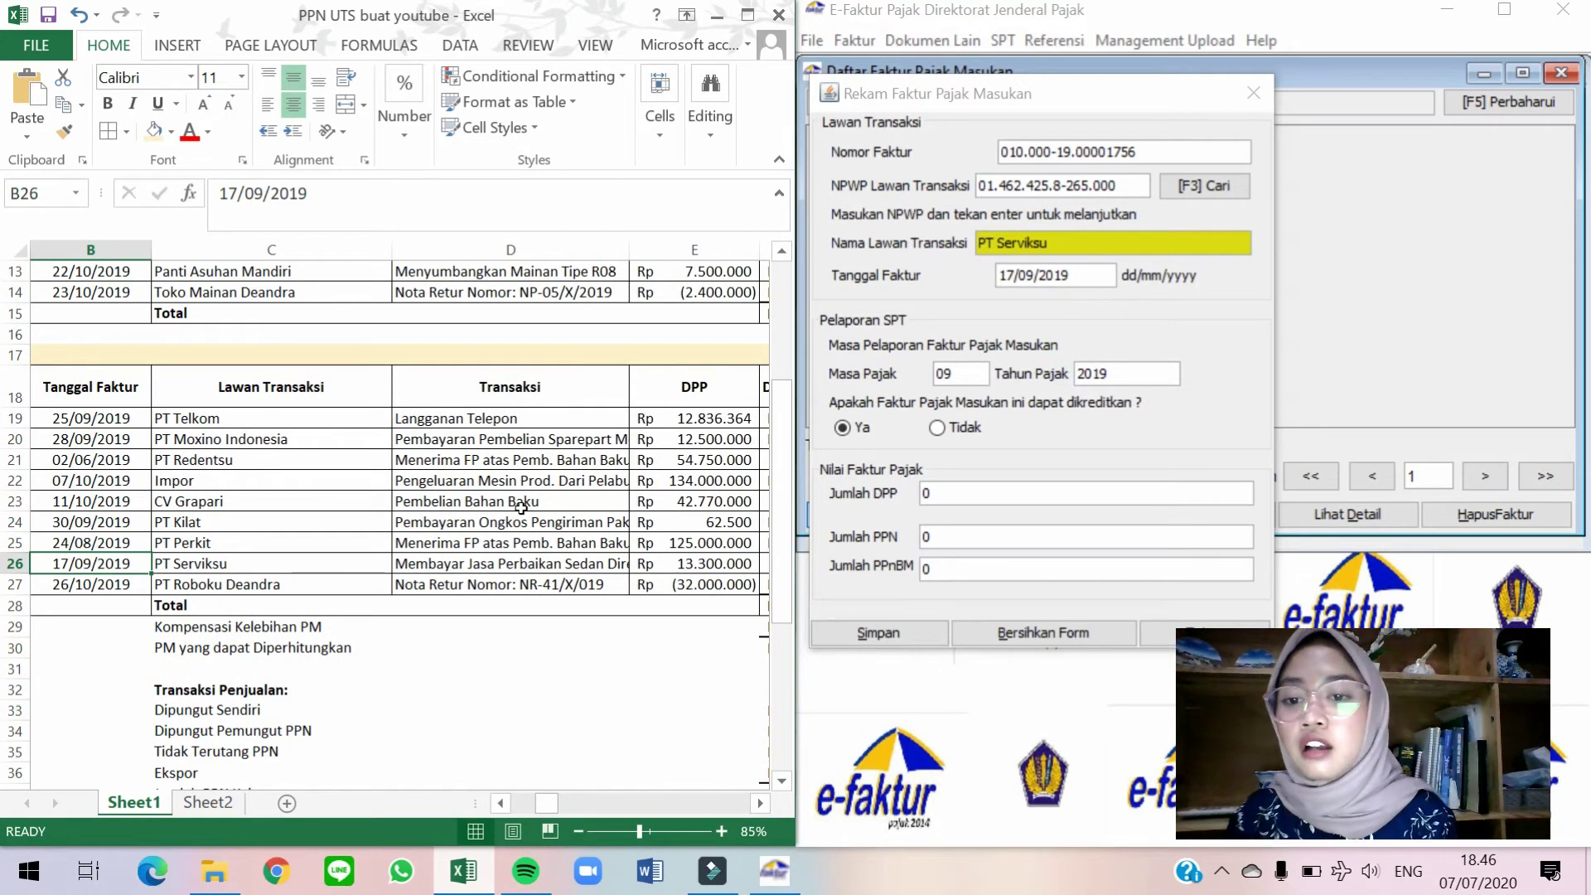
key("Right")
key("Right")
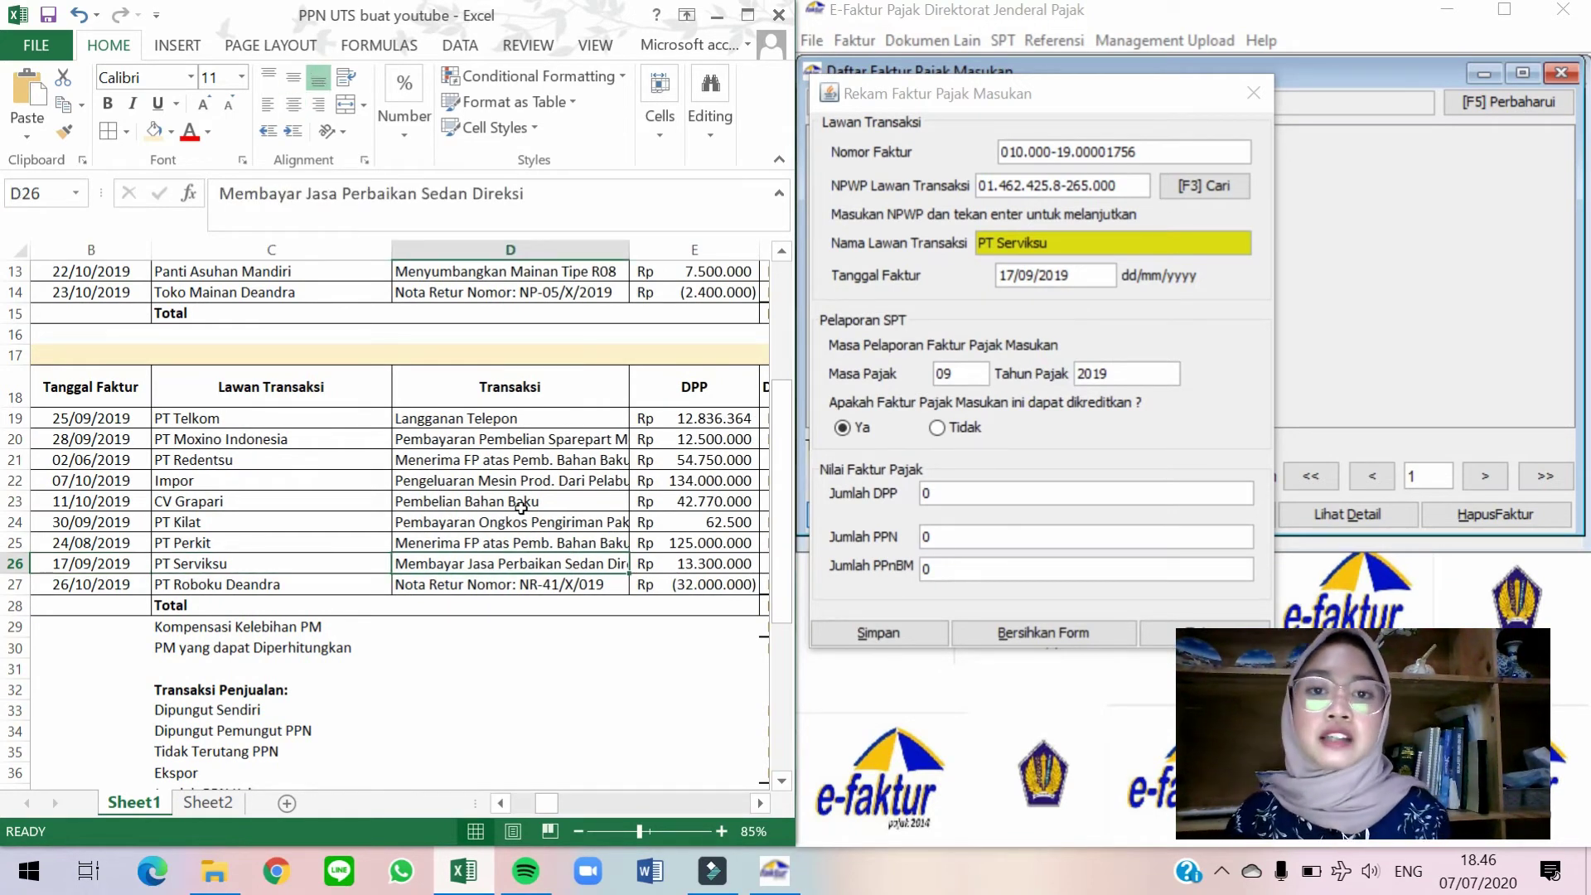
key("Right")
key("Right")
key("Right")
key("Right")
key("Right")
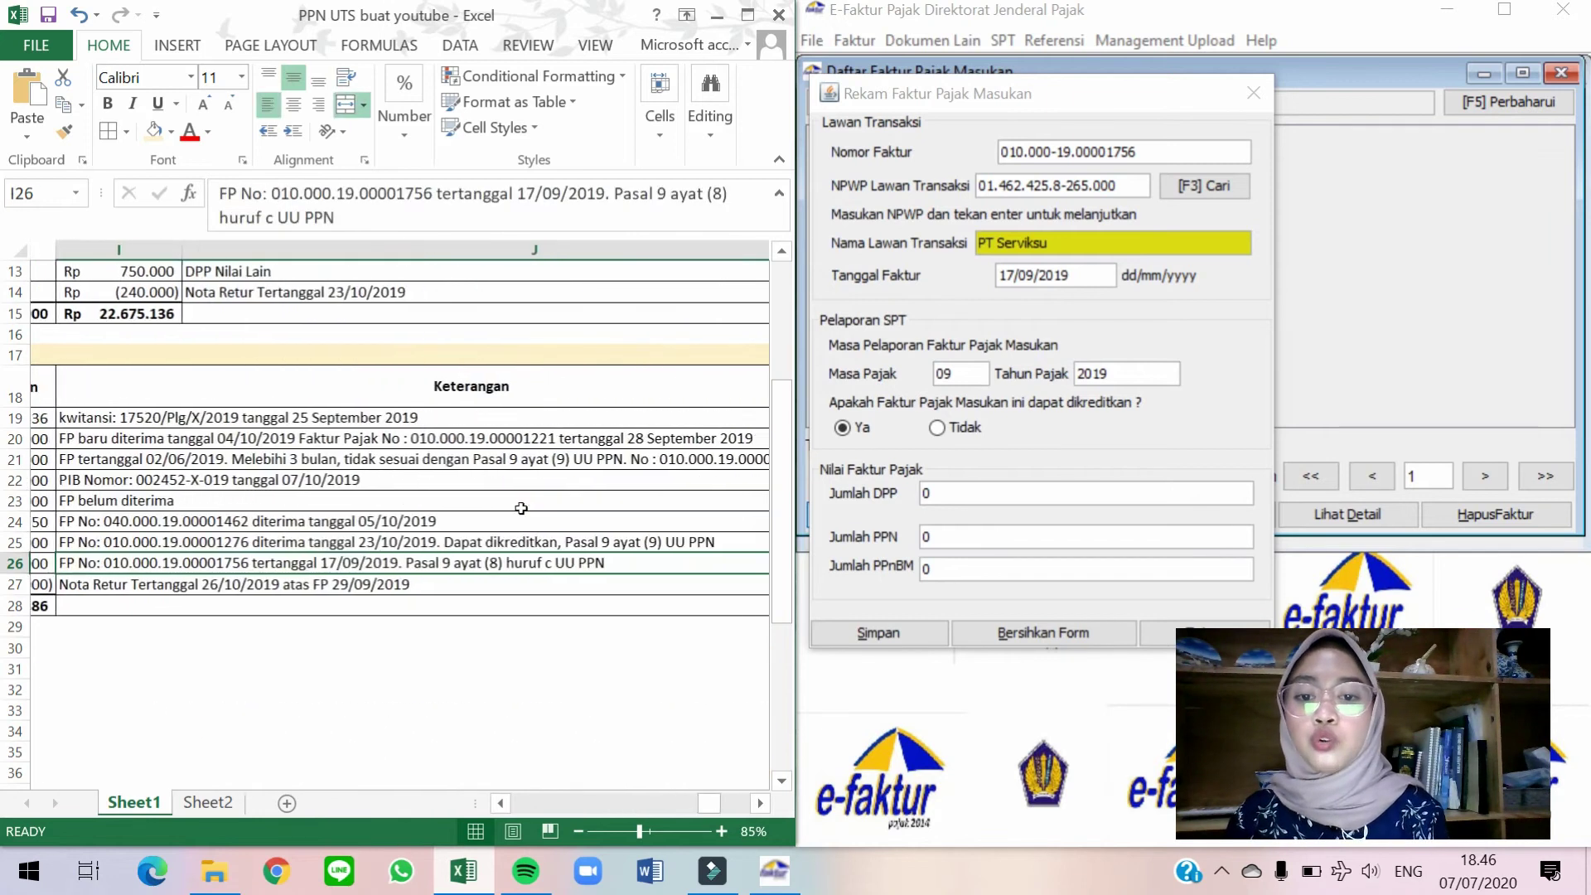
key("Left")
key("Left")
key("Left")
key("Left")
key("Left")
key("Left")
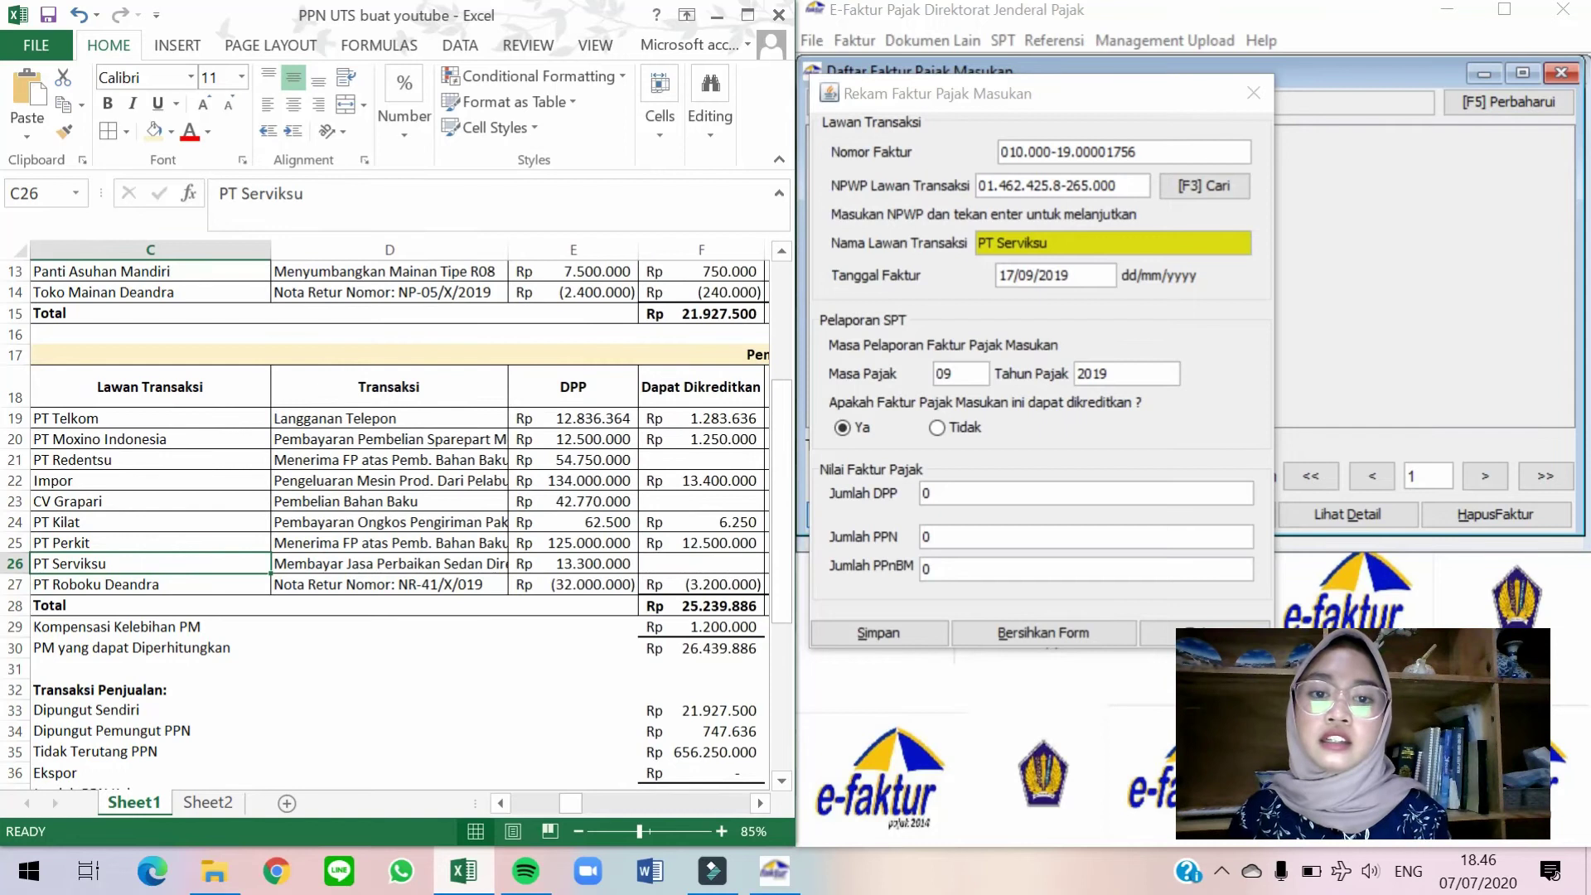
Mark the invoice as not creditable (Tidak) and enter DPP 13.300.000.
left_click(976, 429)
key("alt+Tab")
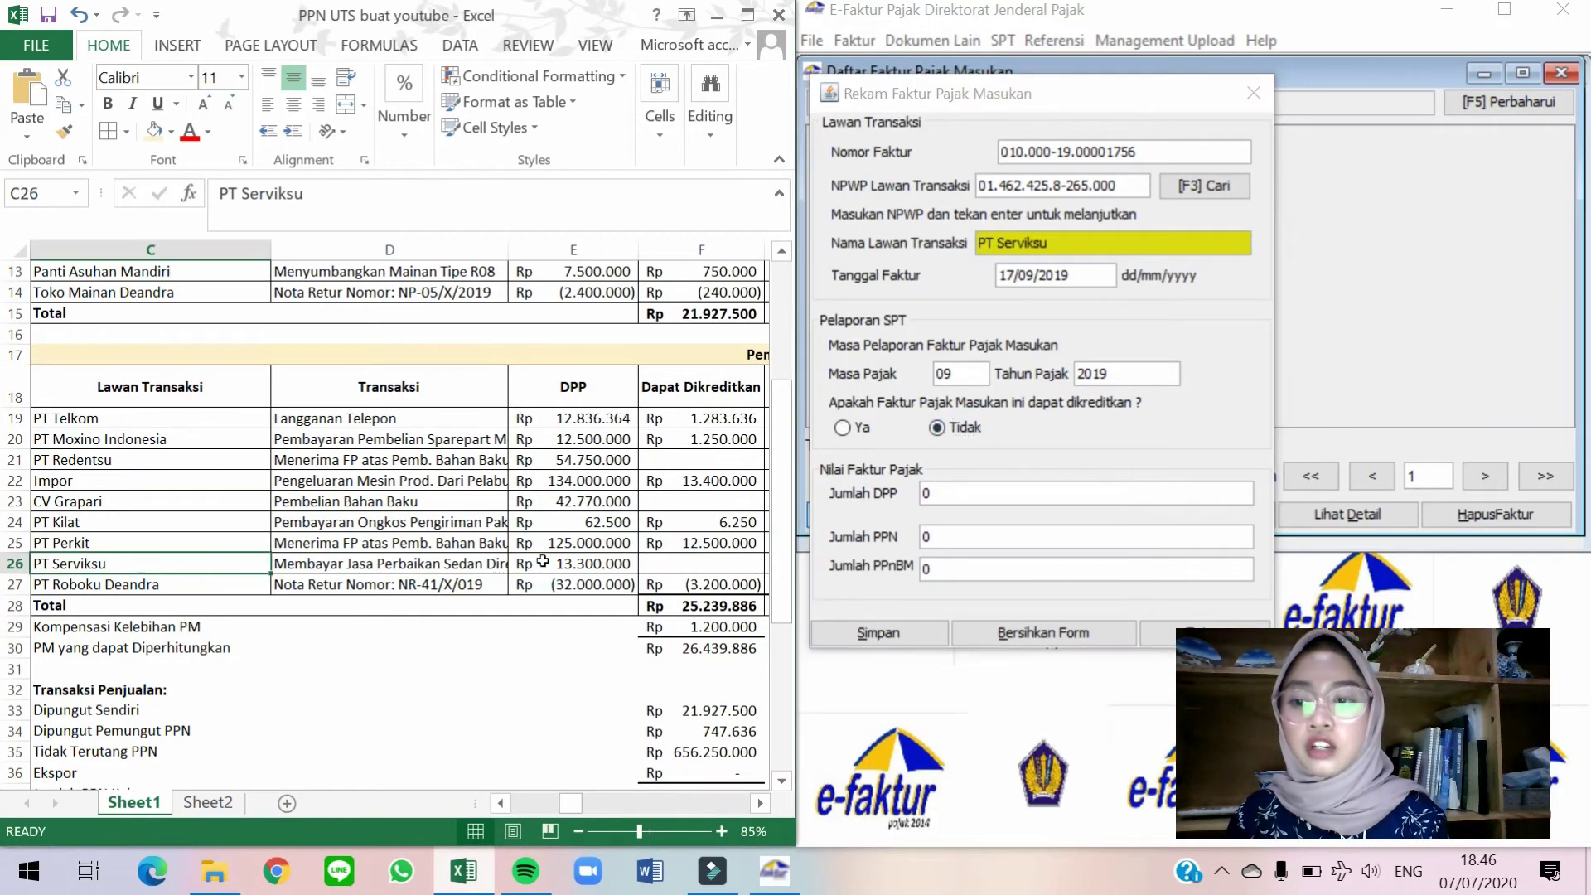
key("Right")
left_click(971, 513)
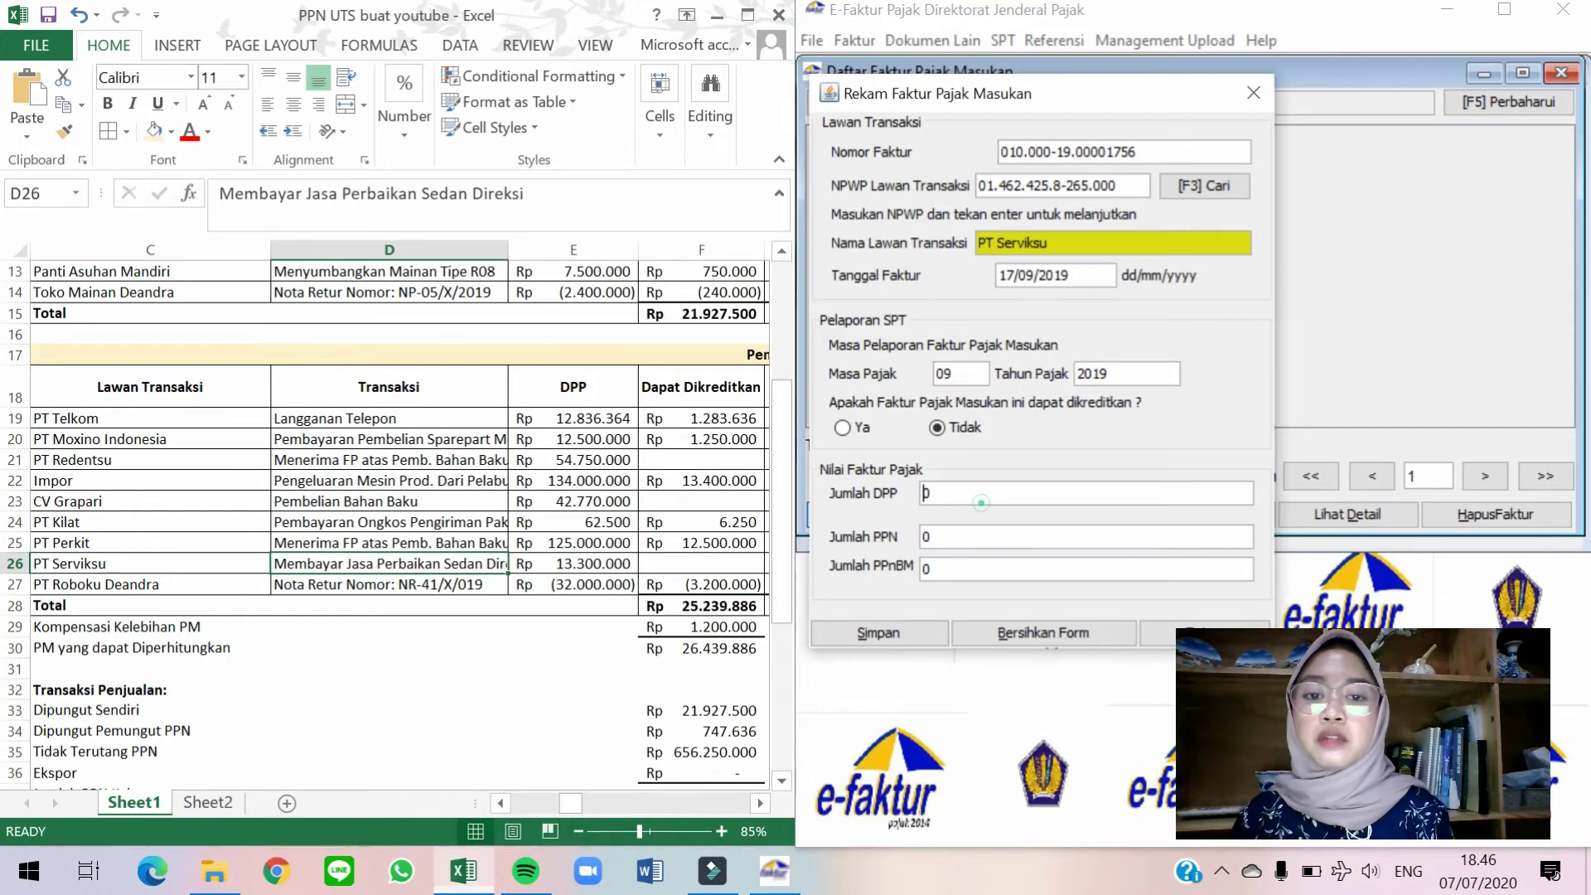
type("1330000")
key("Tab")
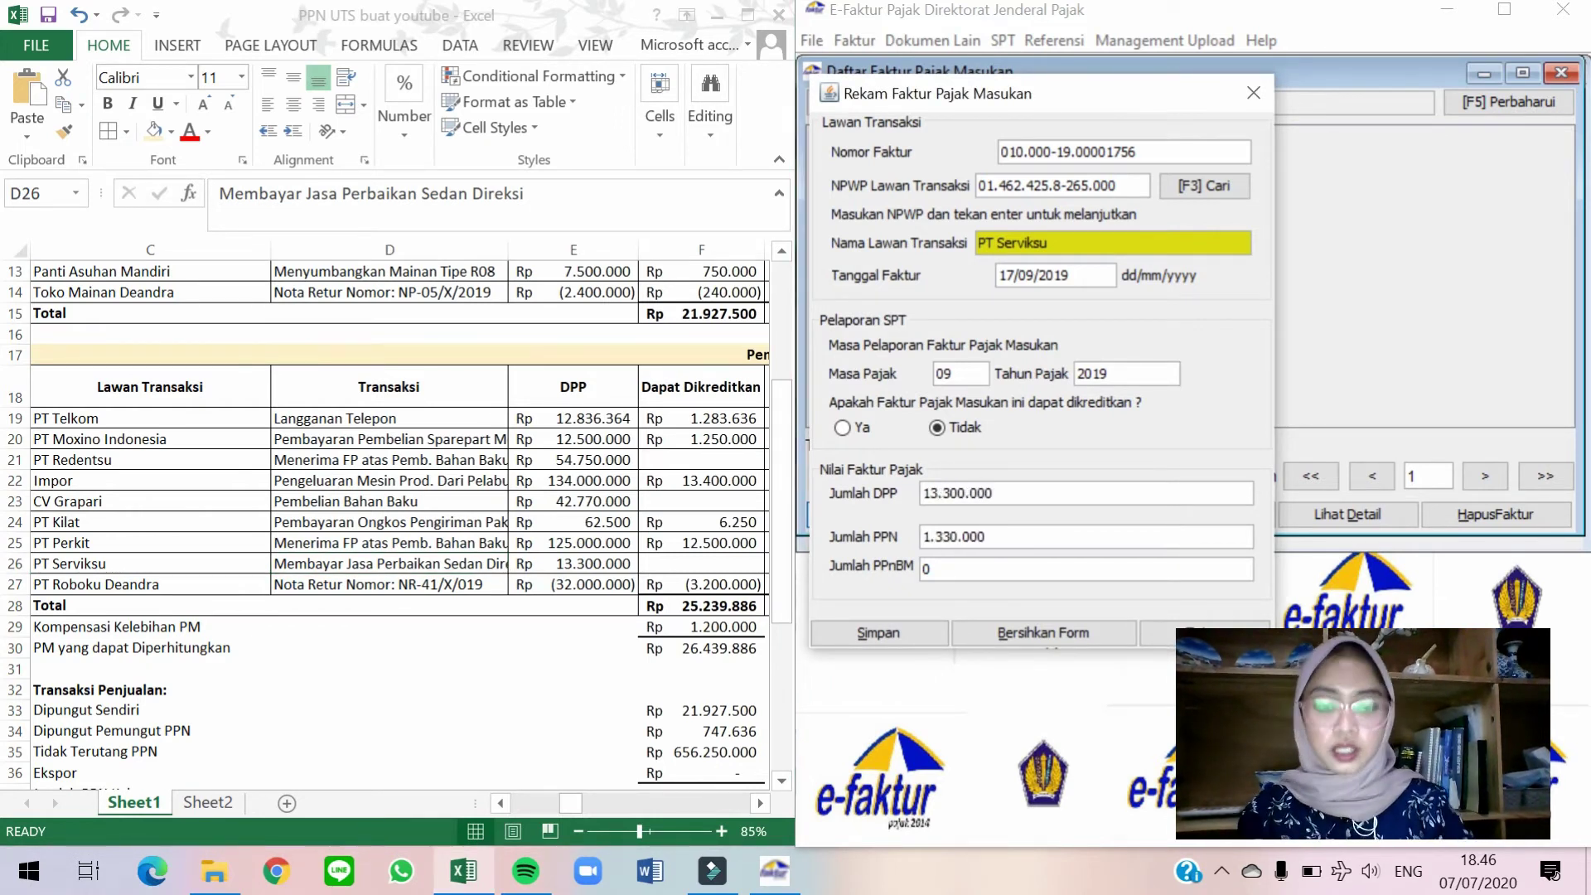
Verify the PPN of 1.330.000 against the worksheet, save the invoice, and answer No.
left_click(613, 562)
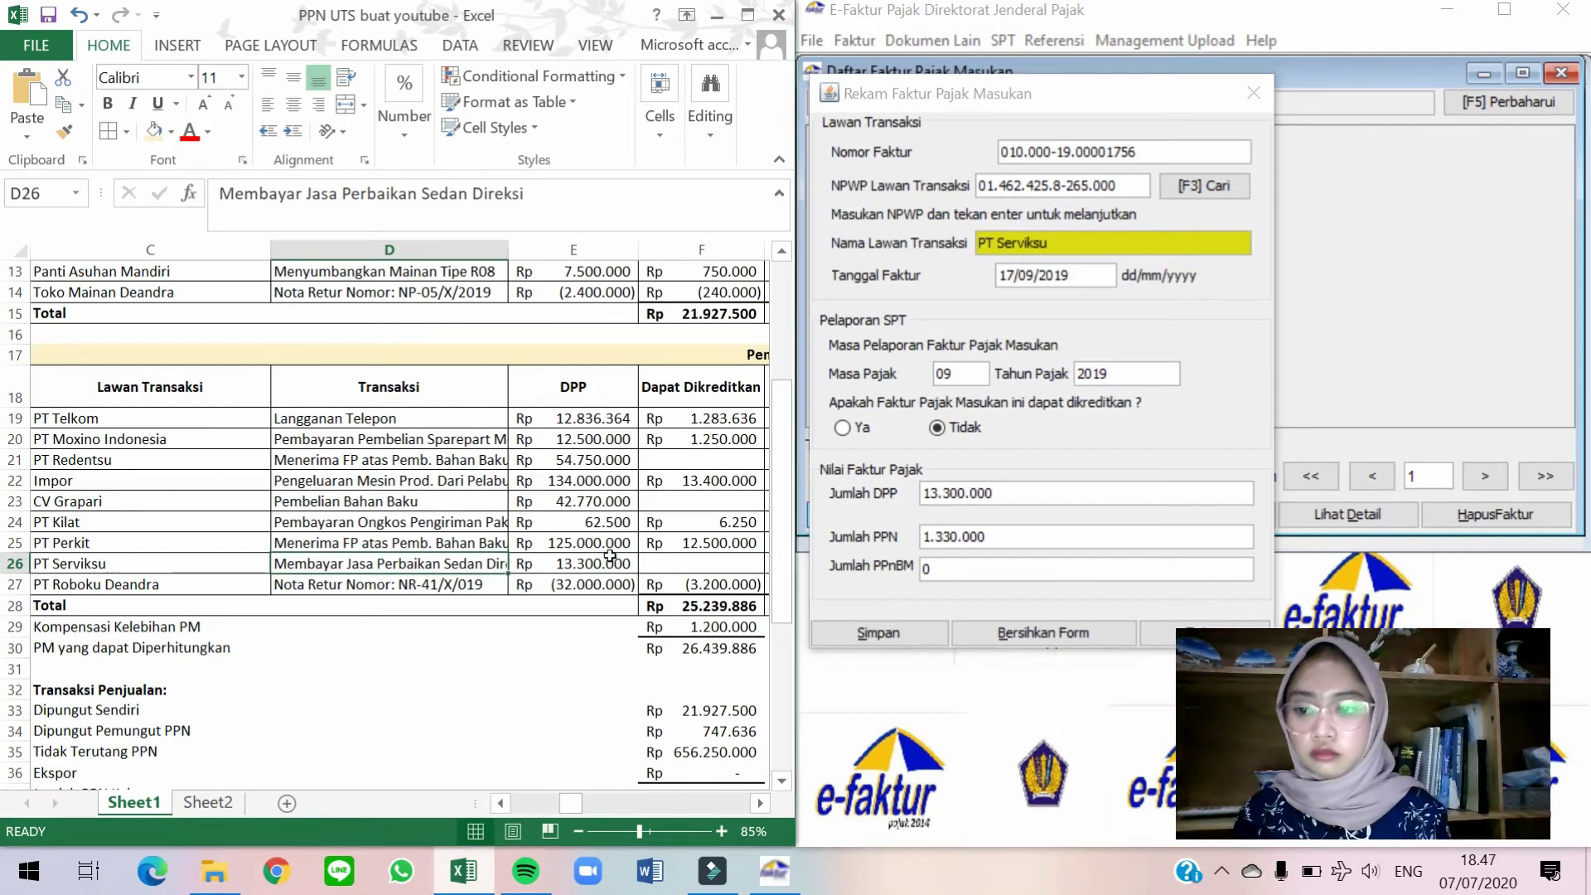
key("Right")
key("Right")
key("Right")
key("Right")
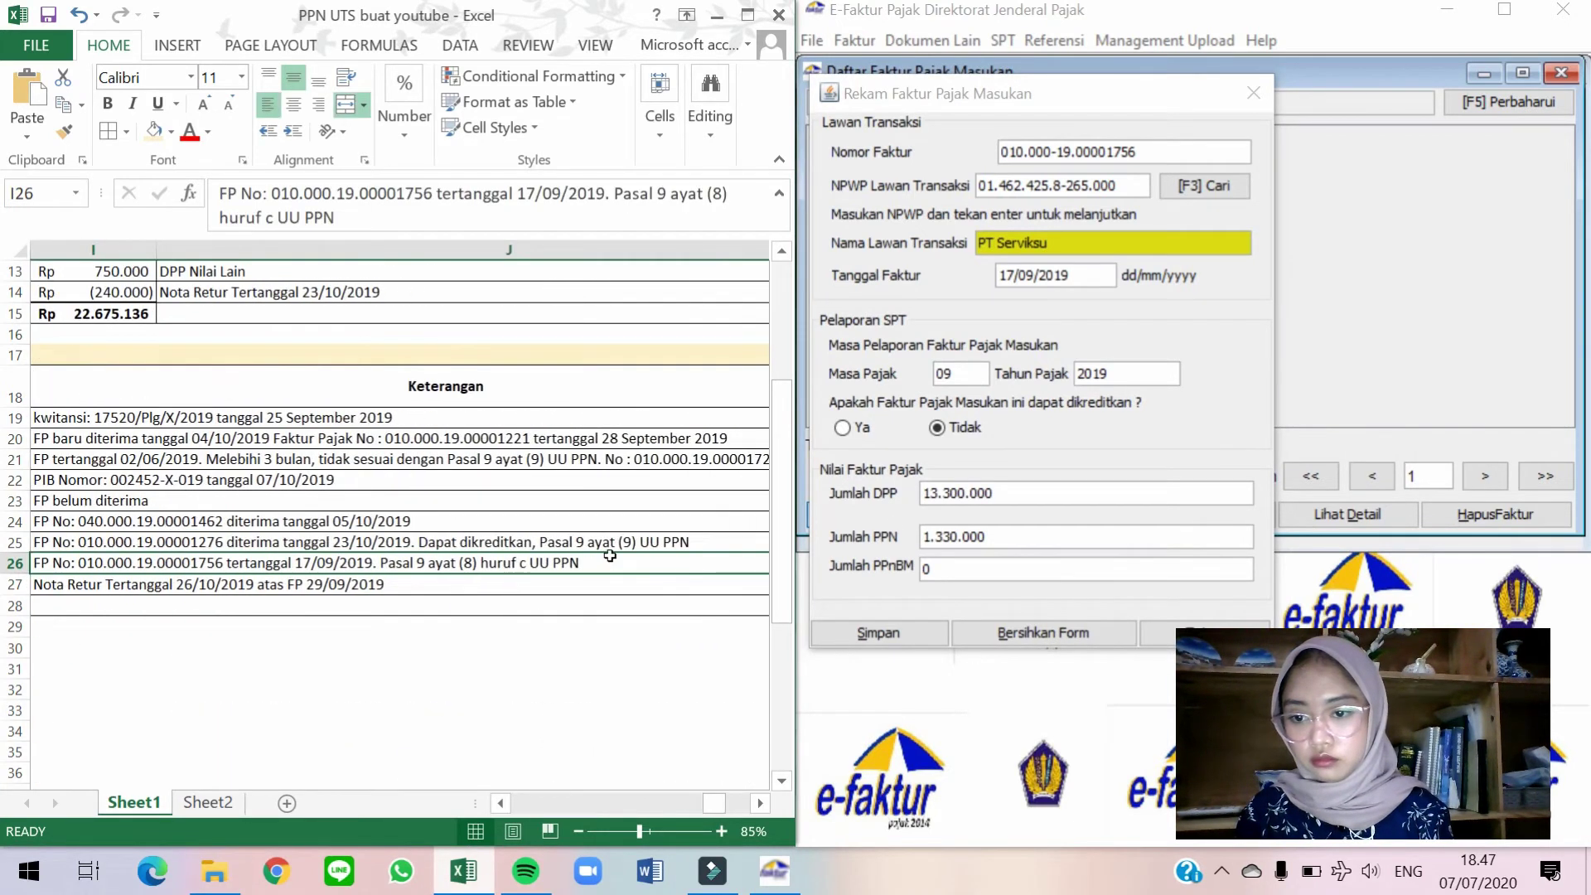
key("Left")
key("Left")
key("Left")
key("Left")
key("Left")
key("Left")
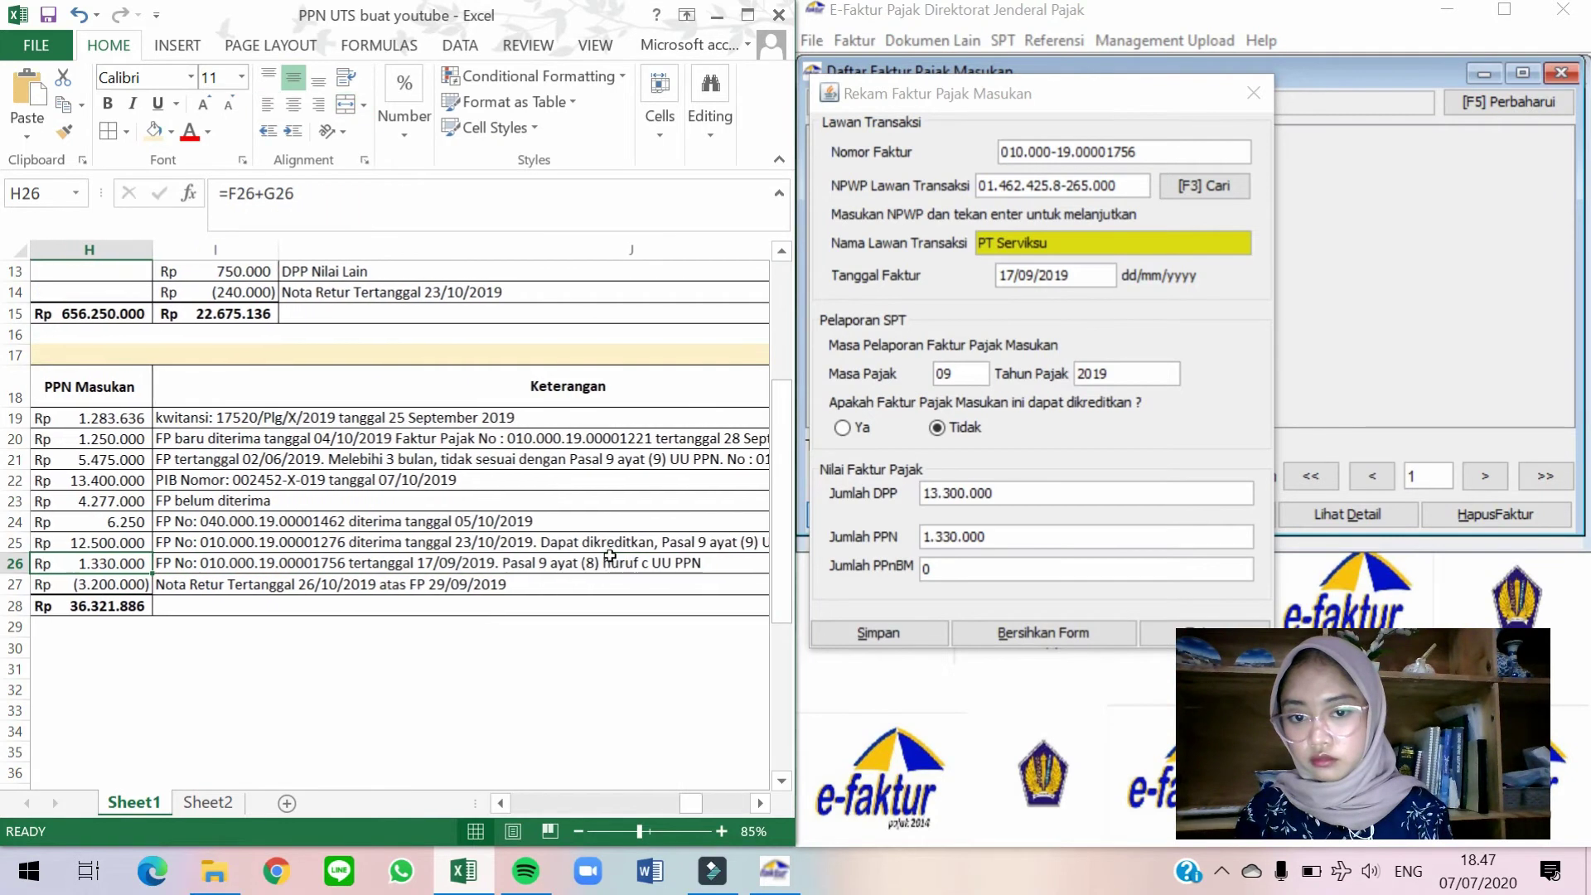
left_click(917, 635)
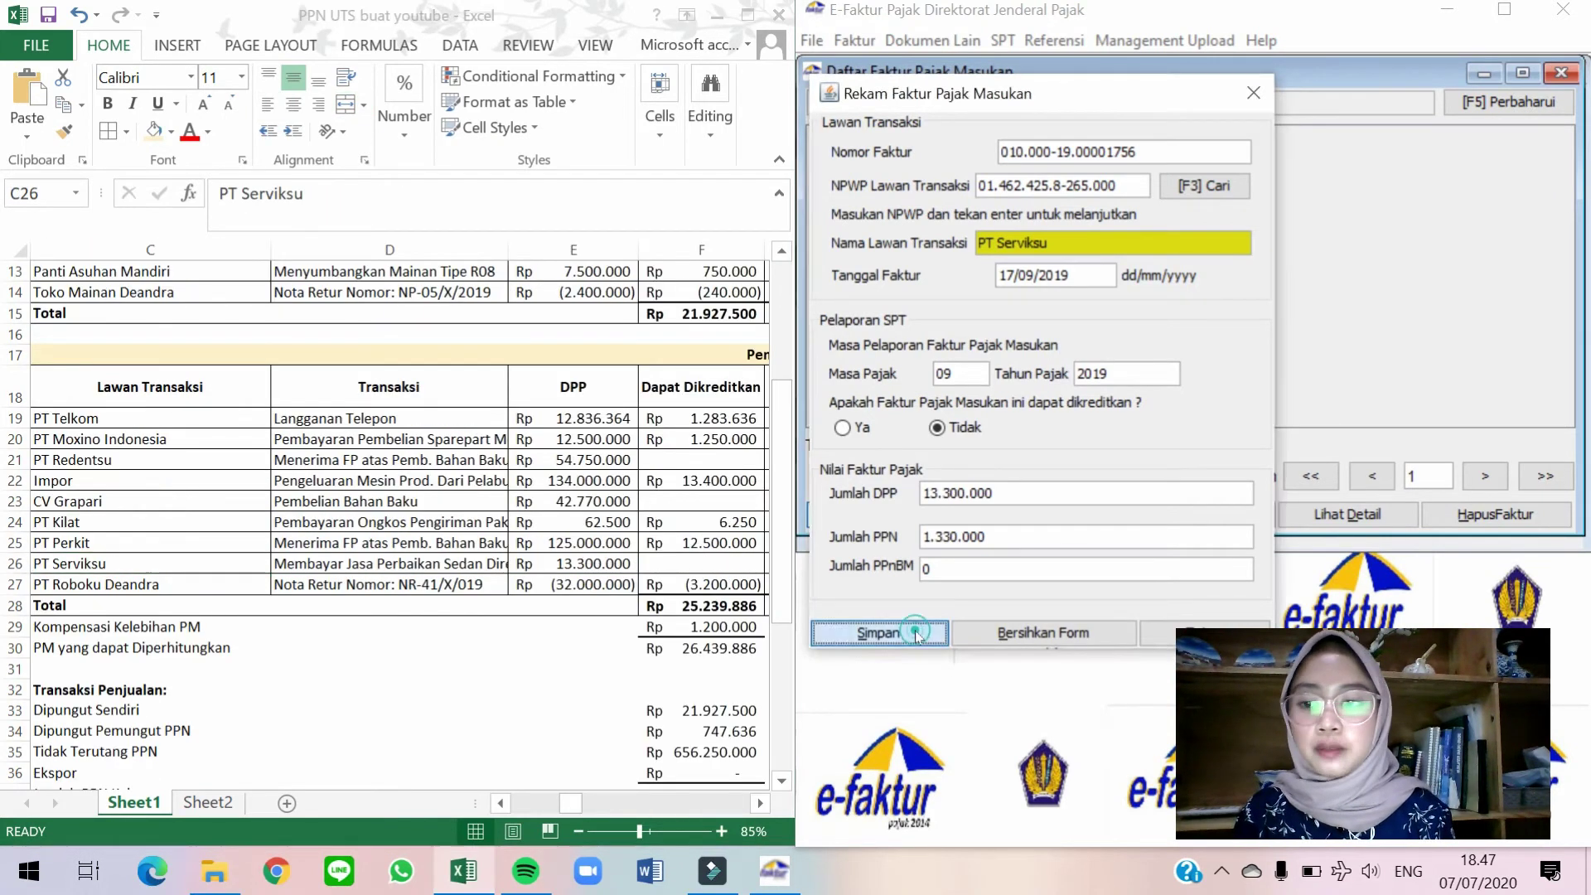
left_click(1092, 406)
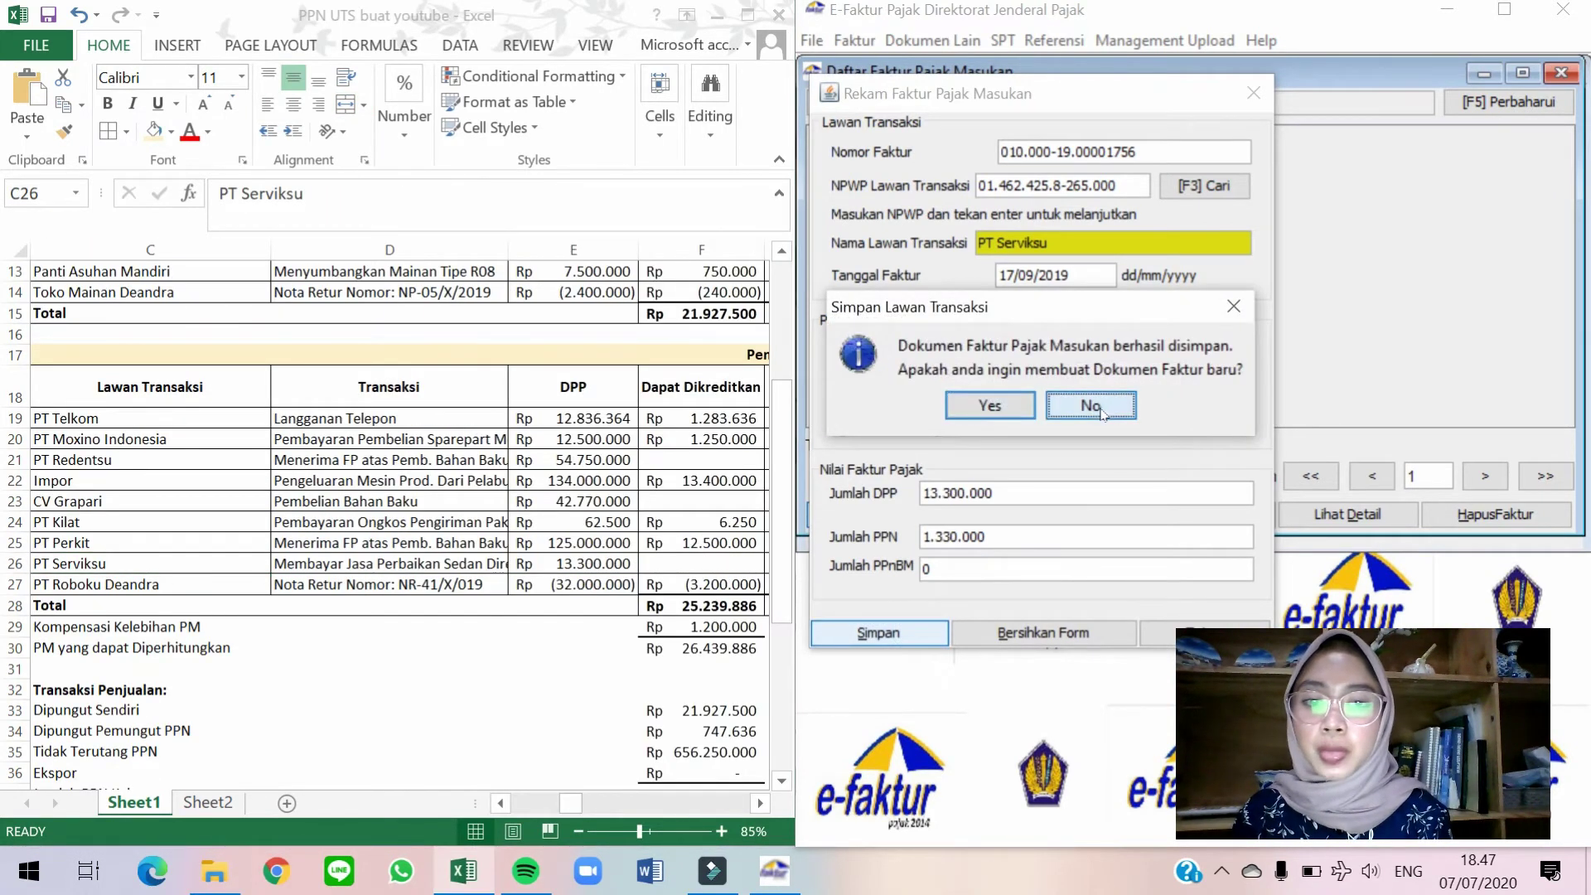
left_click(204, 563)
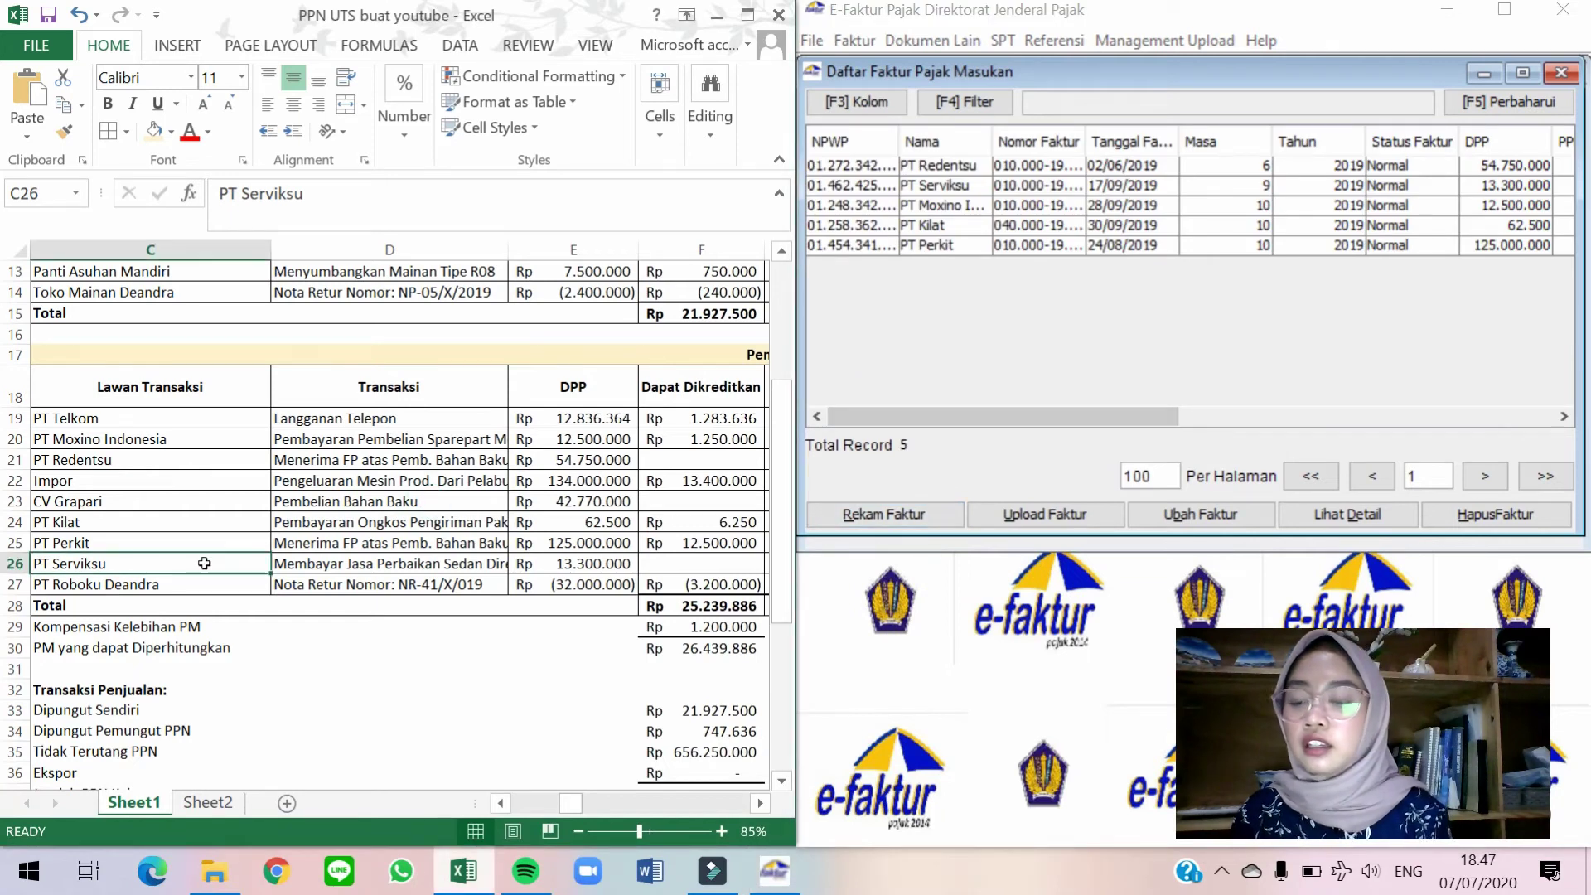
Check the PT Roboku Deandra row, then close the Daftar Faktur Pajak Masukan list.
key("Down")
key("Right")
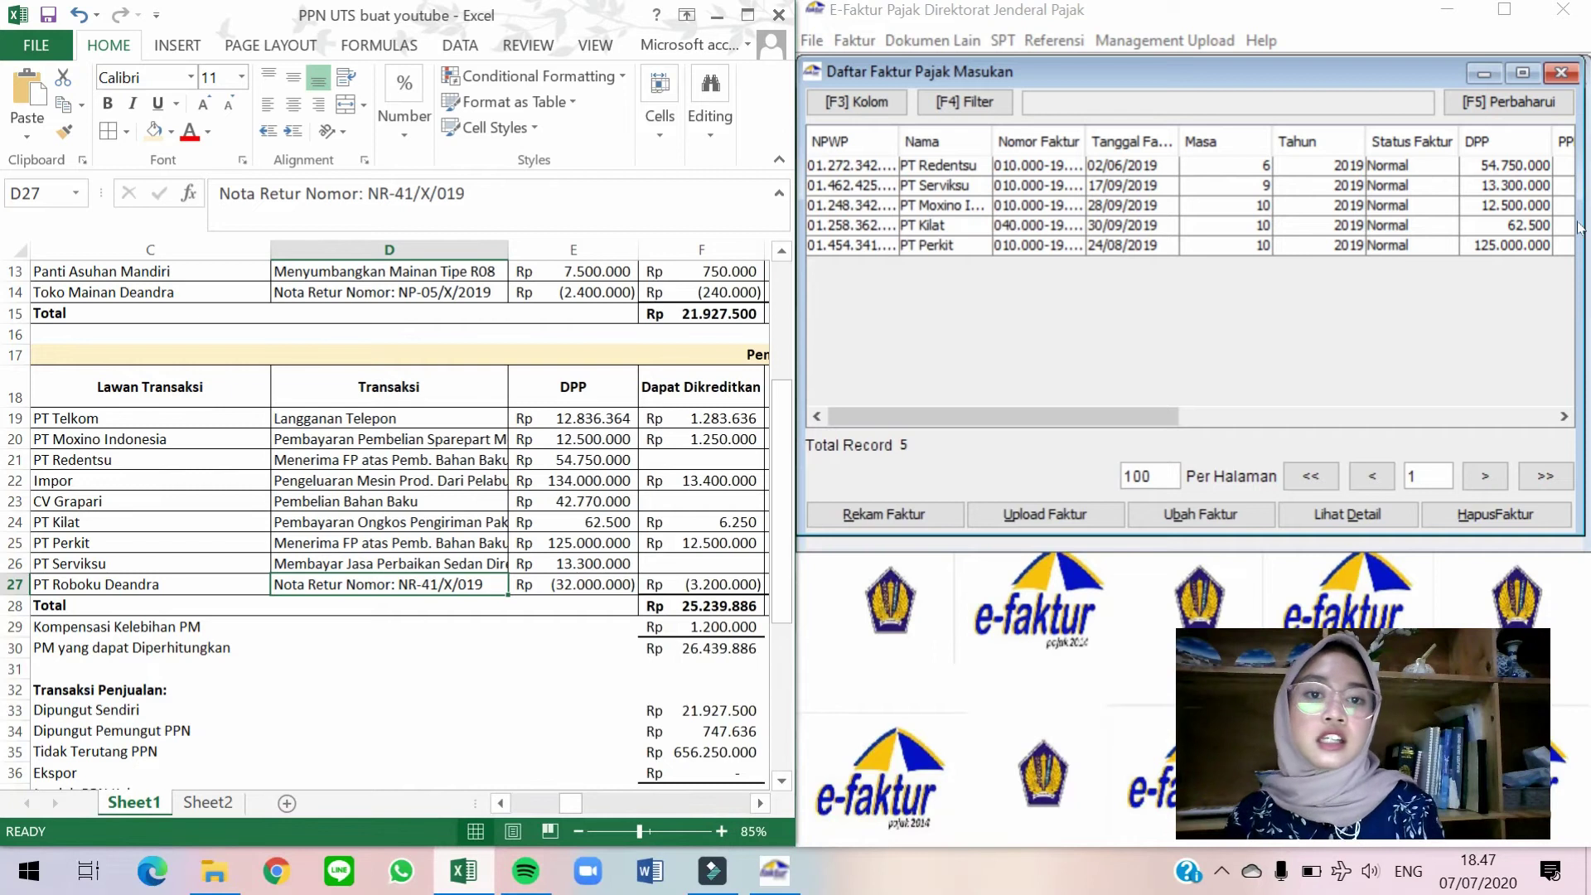
left_click(1247, 207)
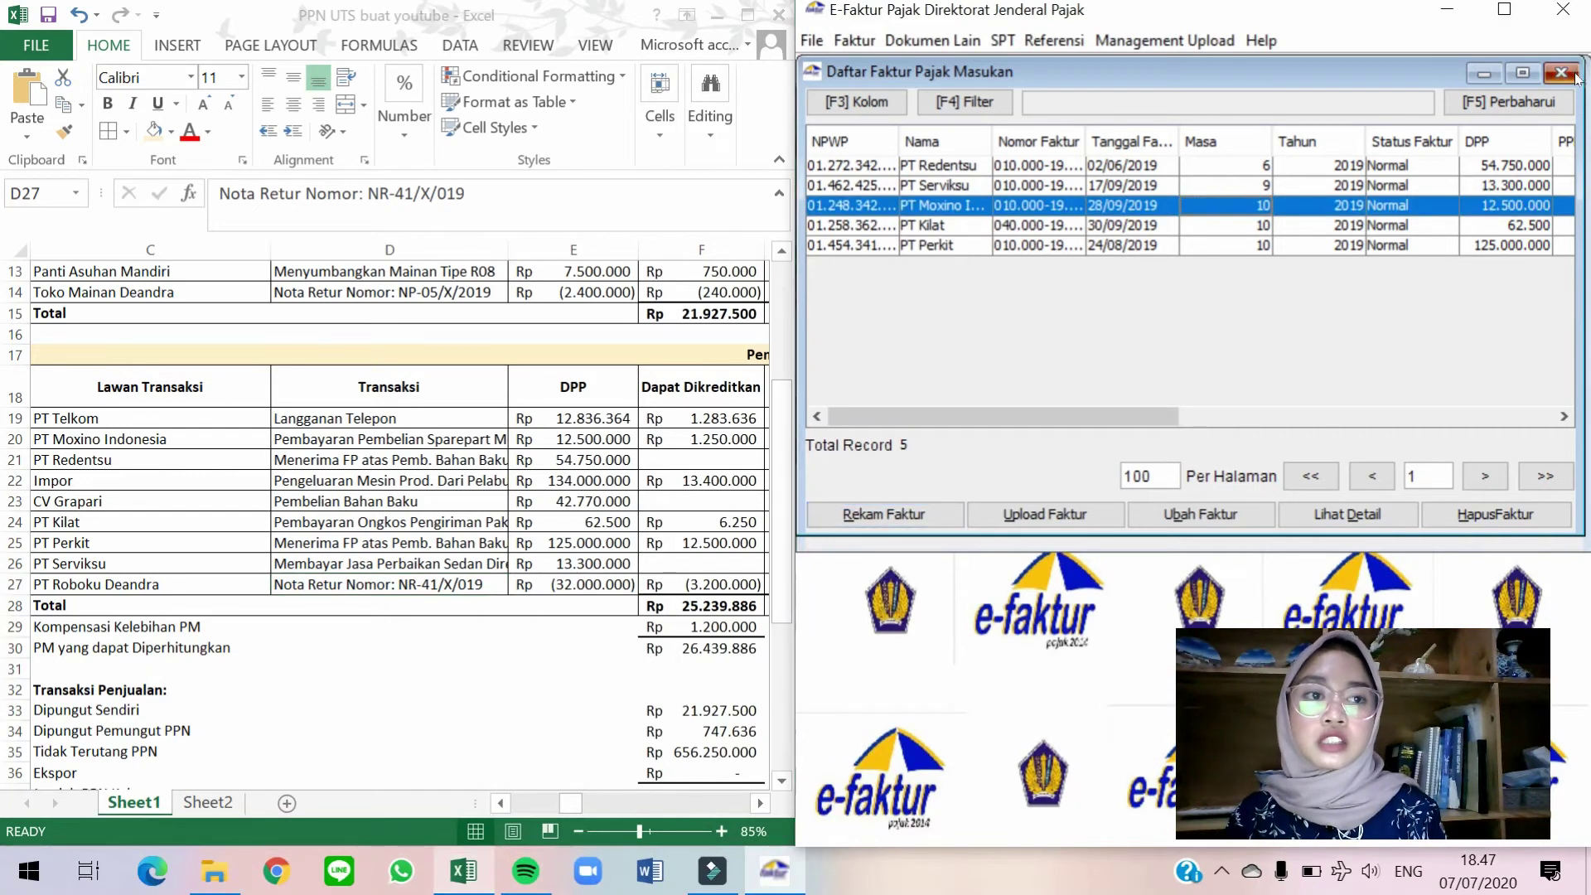
left_click(1574, 75)
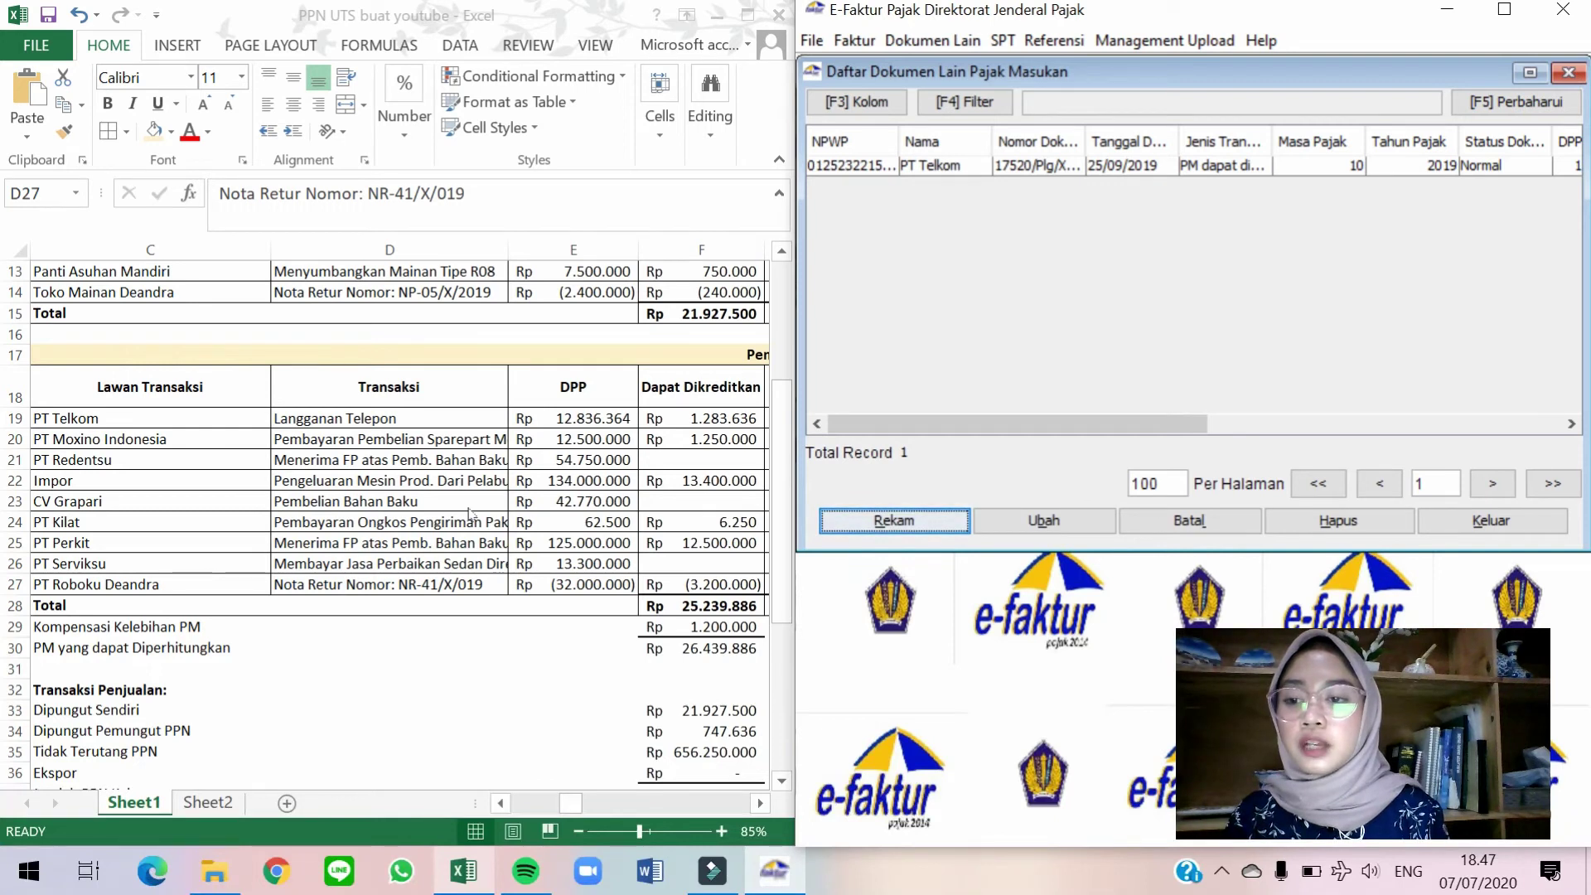
Locate the Impor row in the worksheet and bring Daftar Dokumen Lain Pajak Masukan forward.
left_click(468, 504)
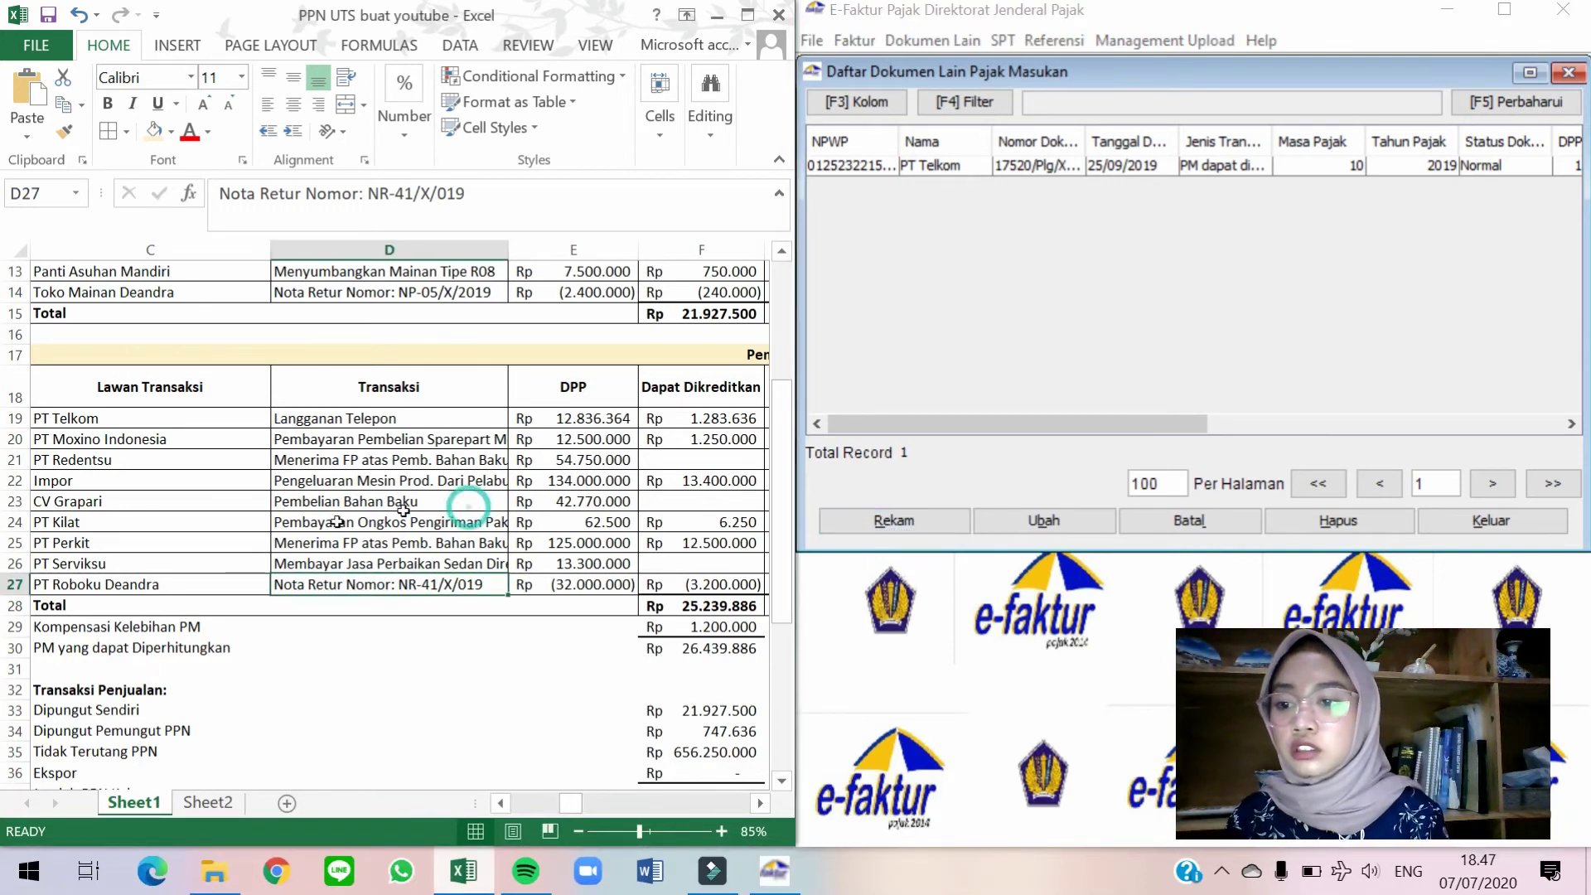
left_click(197, 536)
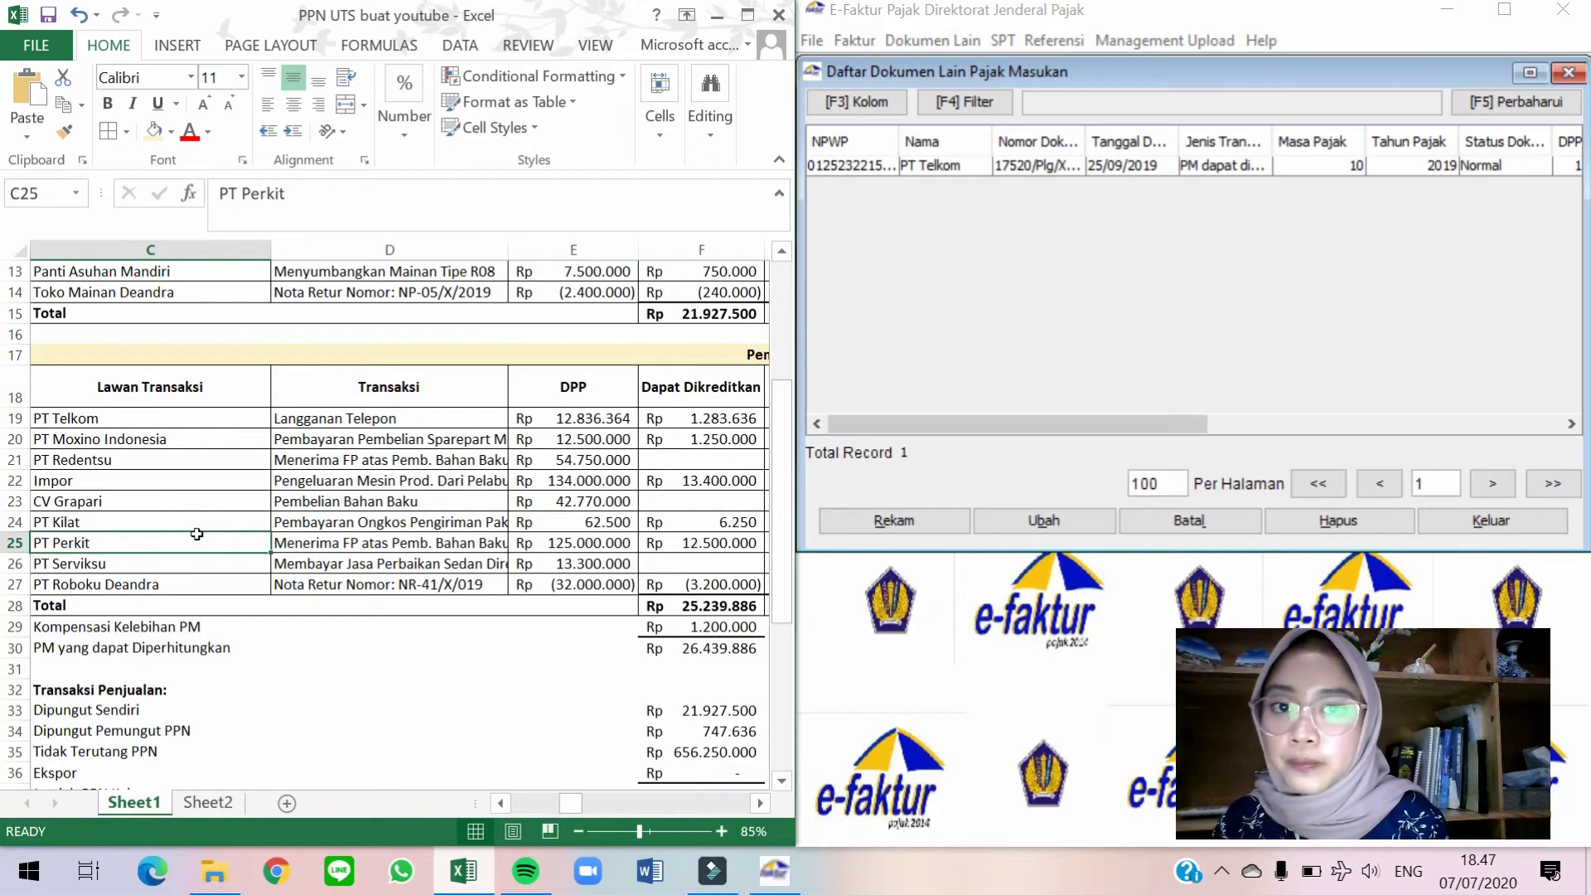
key("Up")
key("Up")
key("Up")
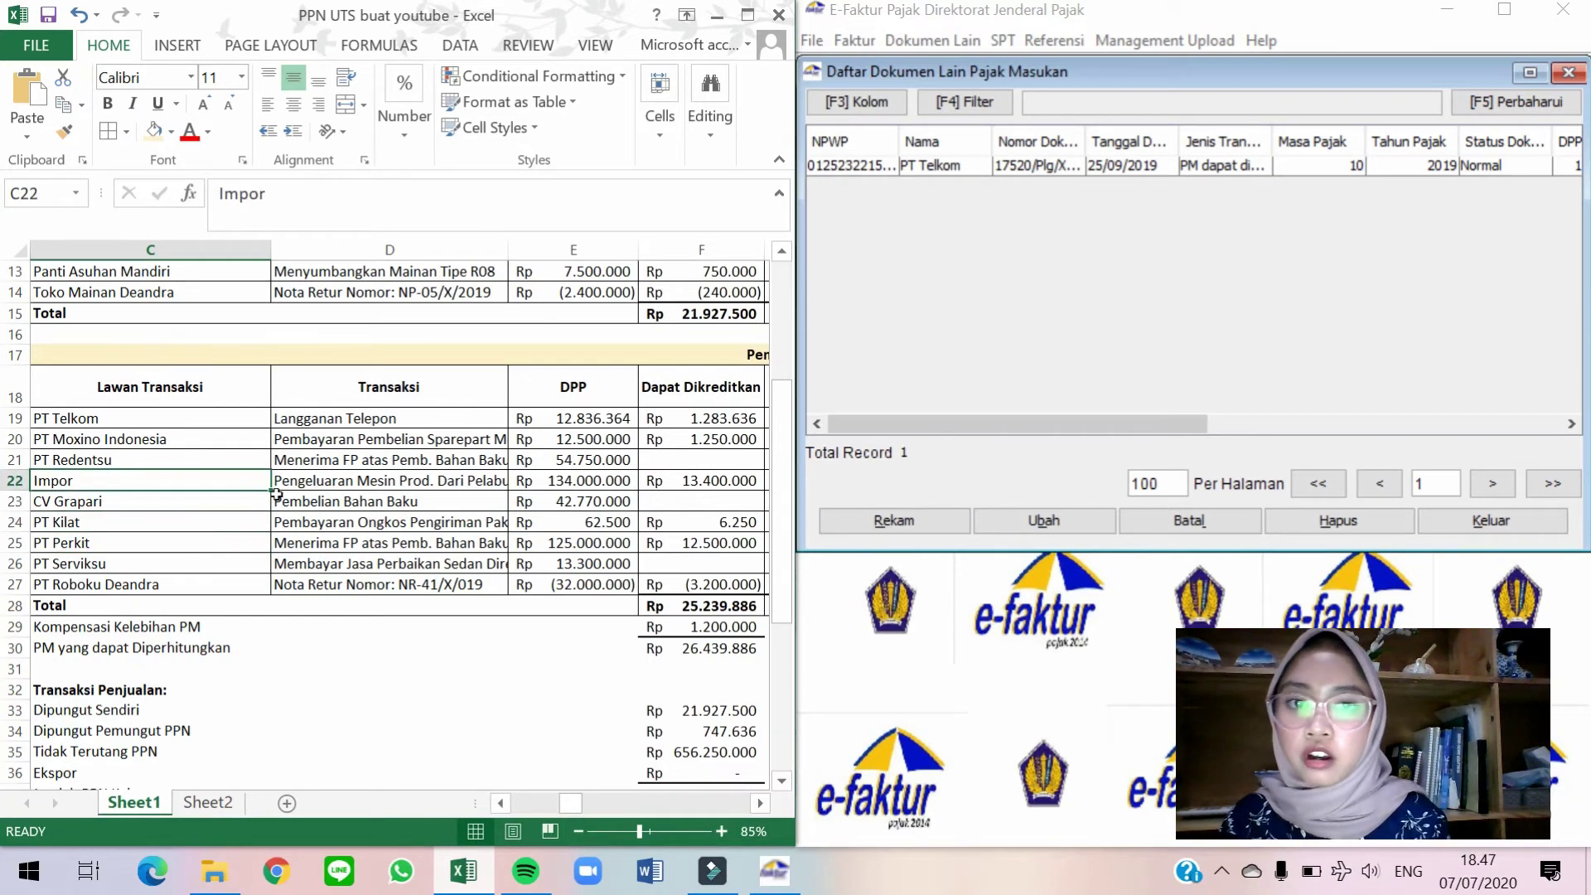
left_click(859, 266)
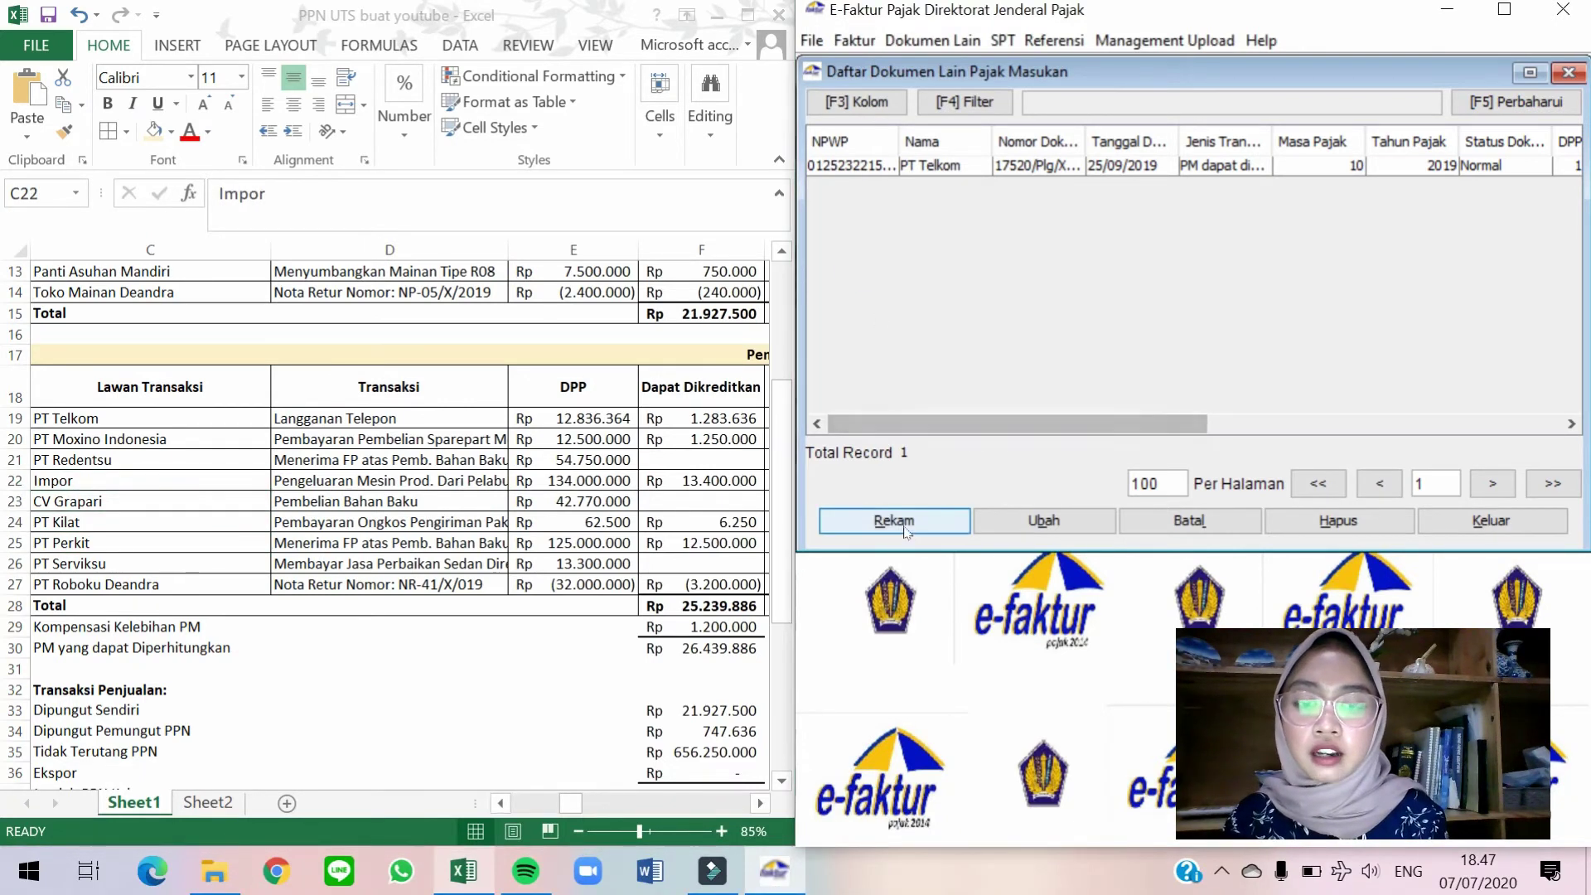
Start a new Rekam Dokumen Lain Pajak Masukan entry and move its form to the right.
left_click(847, 527)
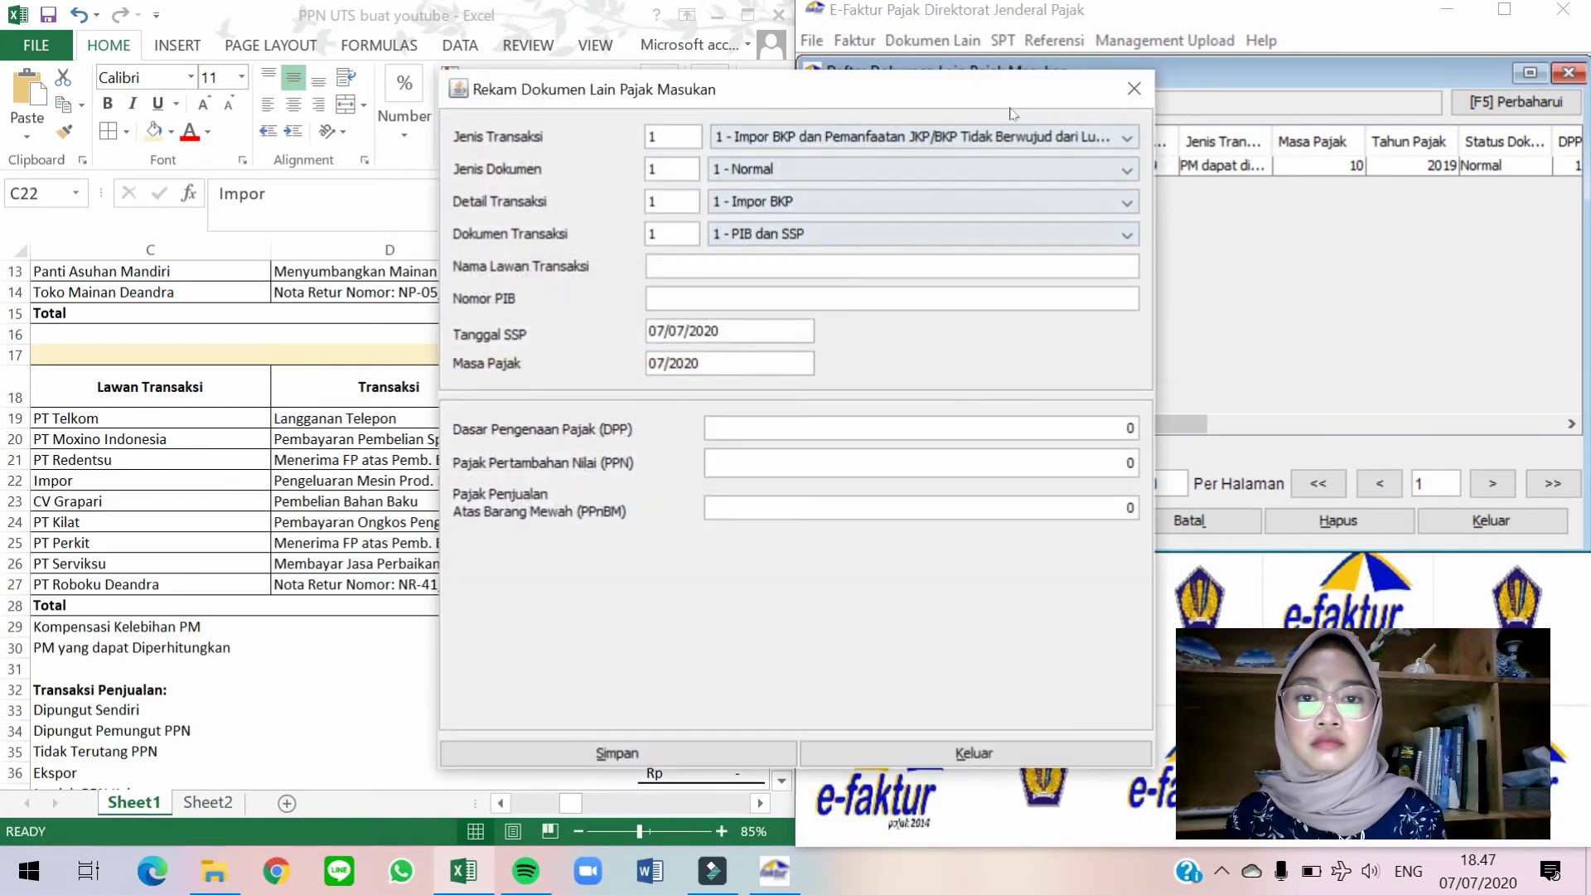
left_click_drag(1016, 93, 1265, 83)
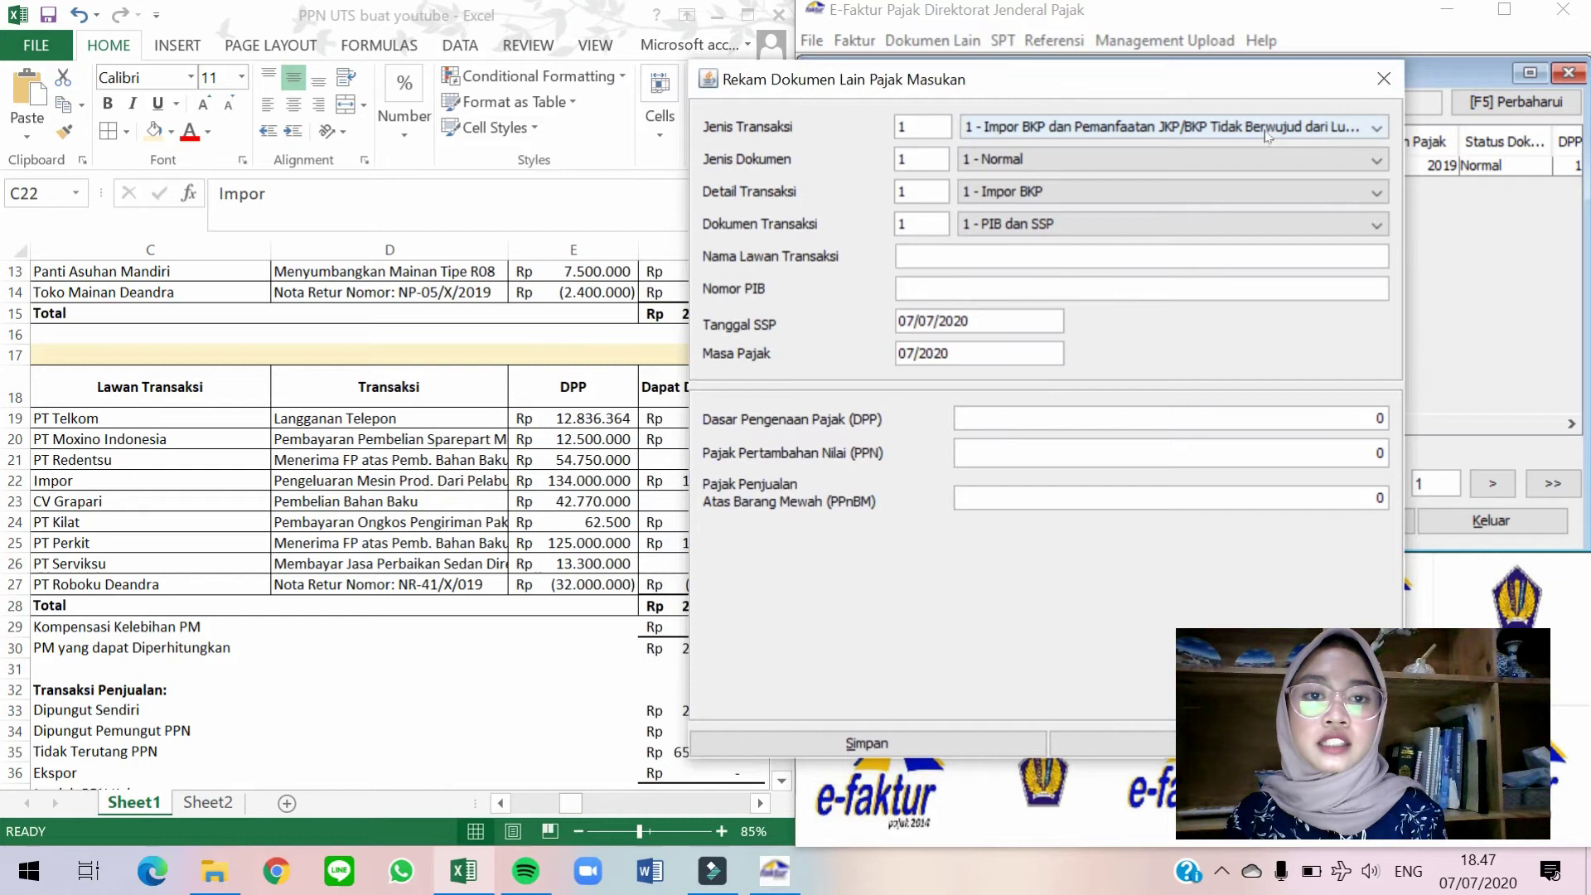
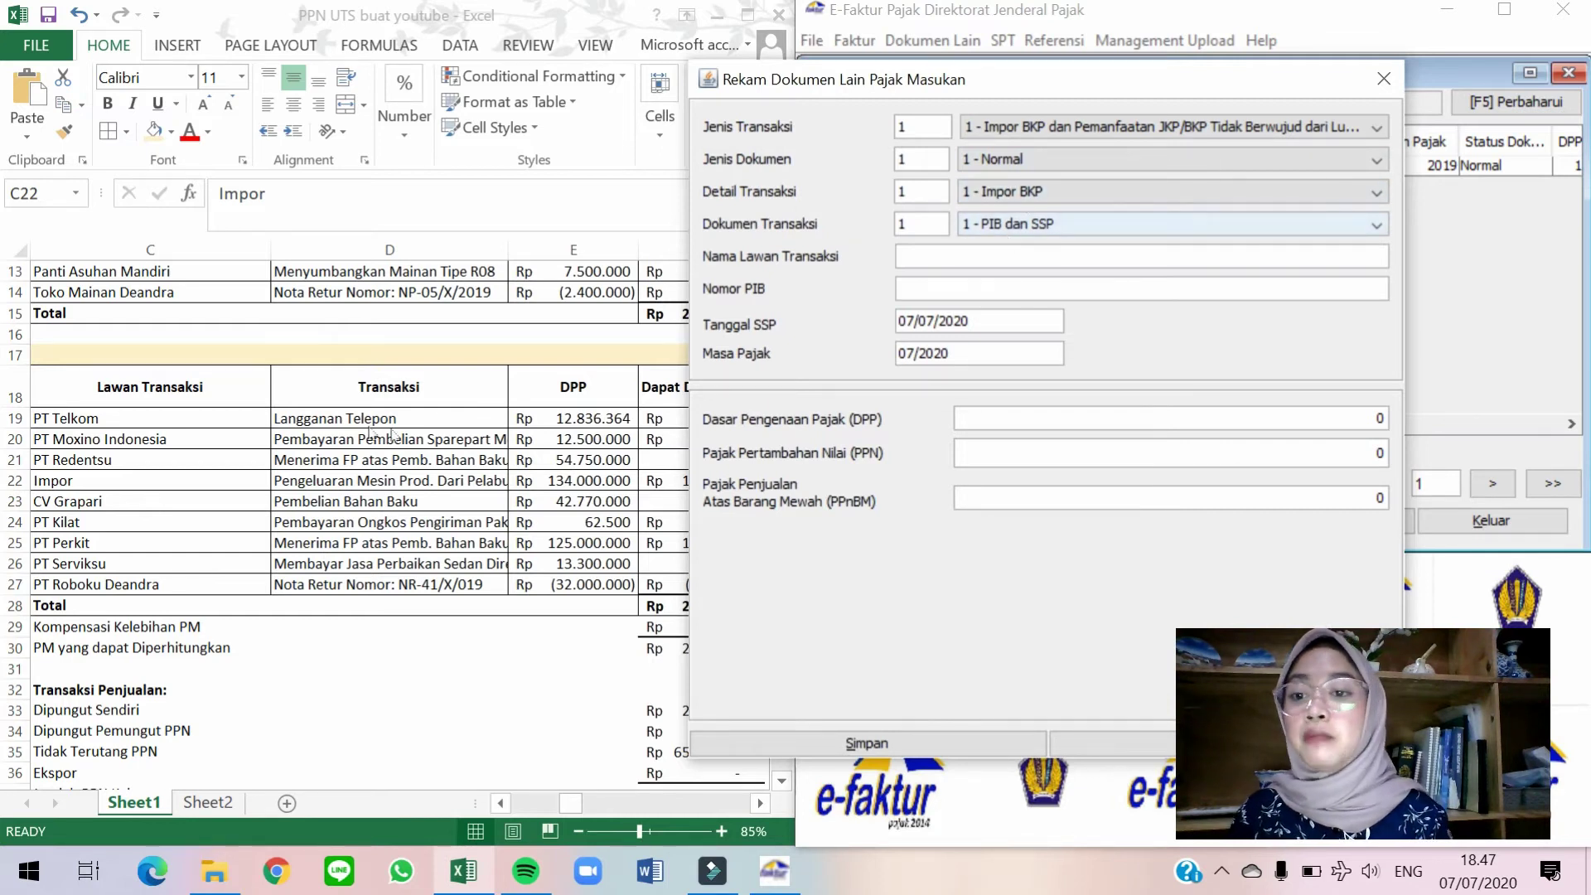
Enter Deandra Corp. as the counterparty and paste the PIB number from the Impor row's note.
key("alt+Tab")
key("Right")
key("Right")
key("Right")
key("Right")
key("Right")
key("Right")
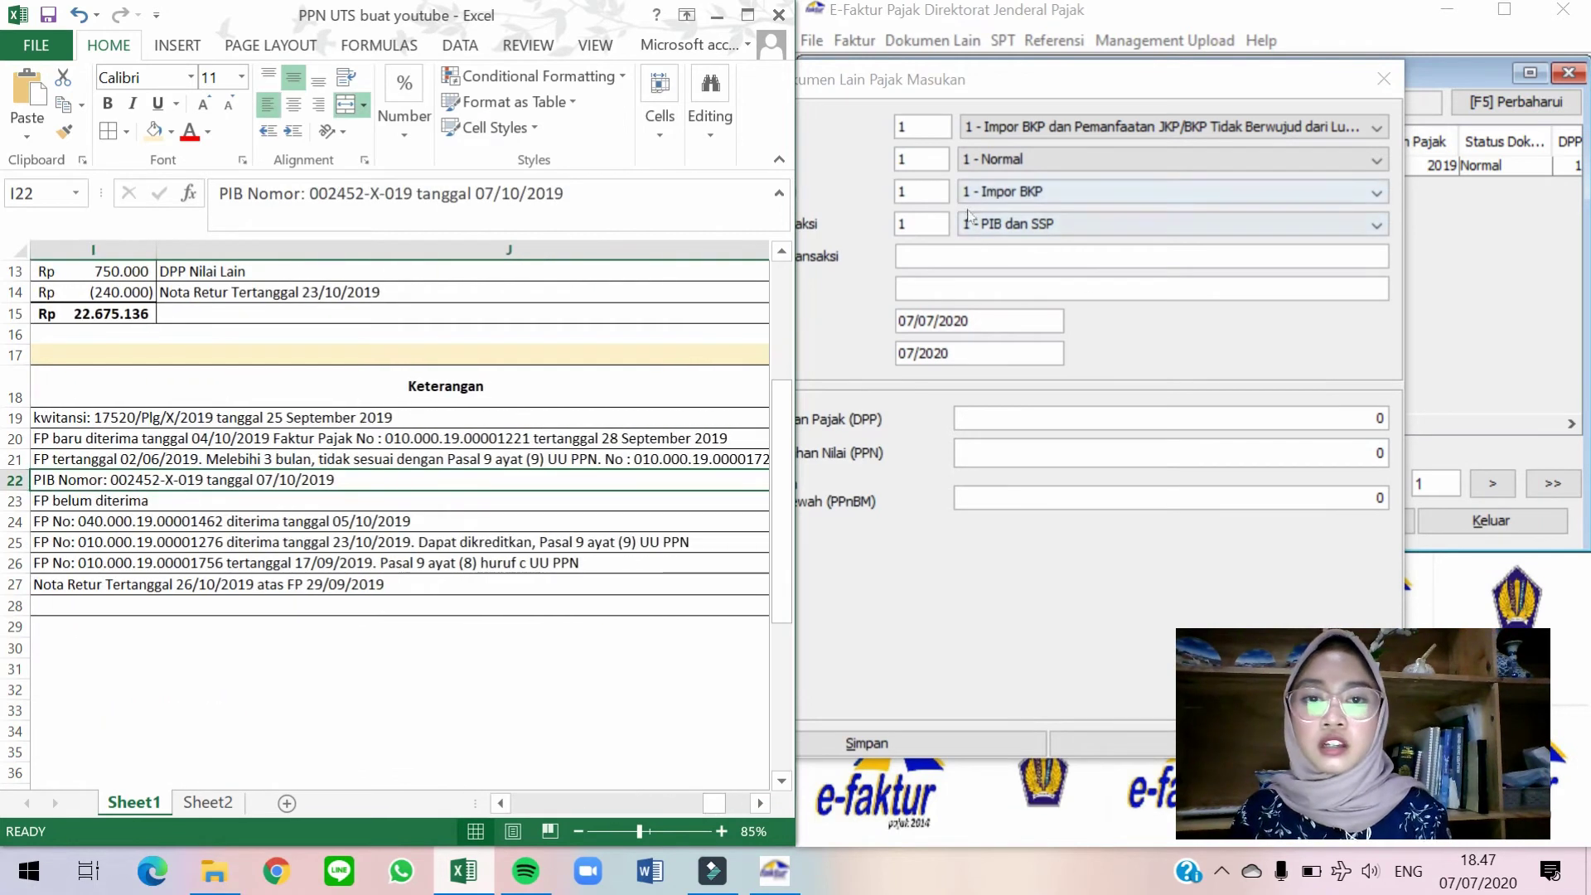
key("alt+Tab")
left_click_drag(891, 92, 1025, 103)
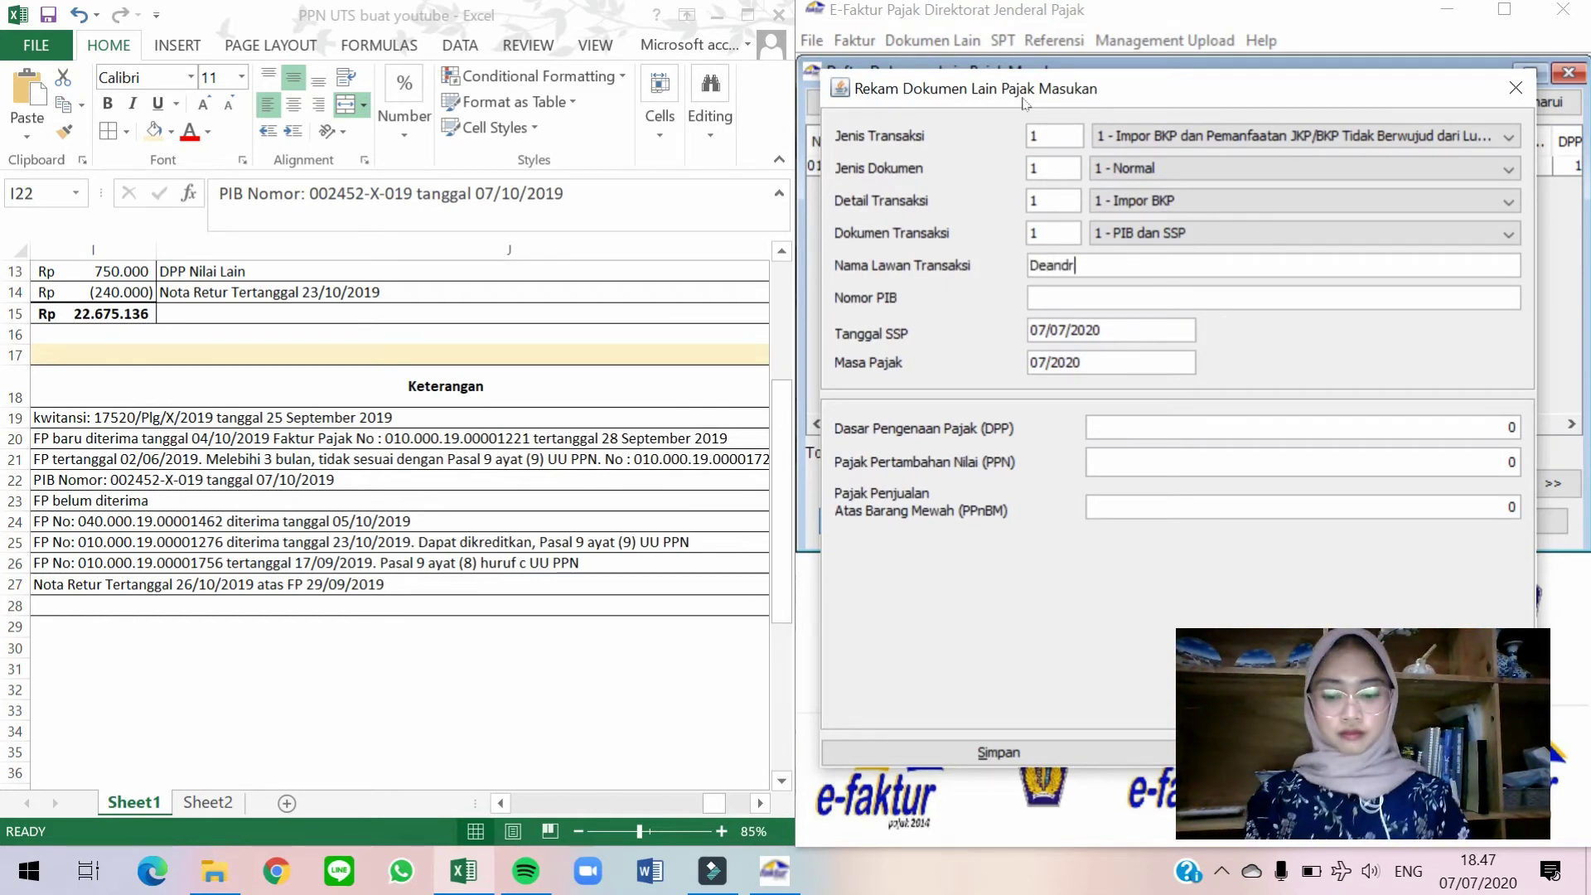
type("orp.")
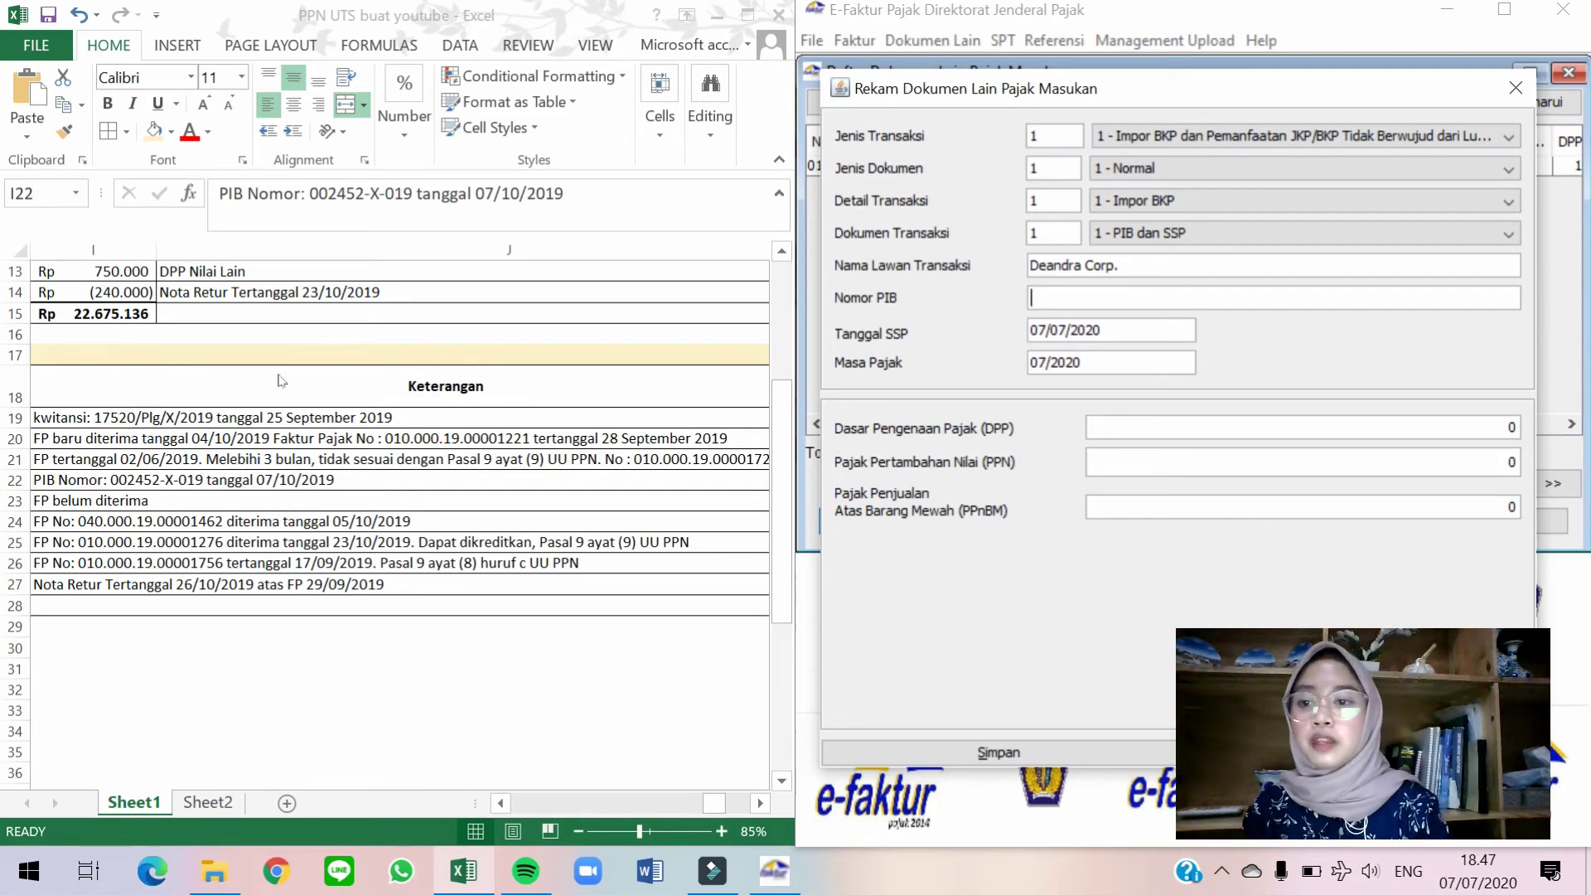
left_click(276, 479)
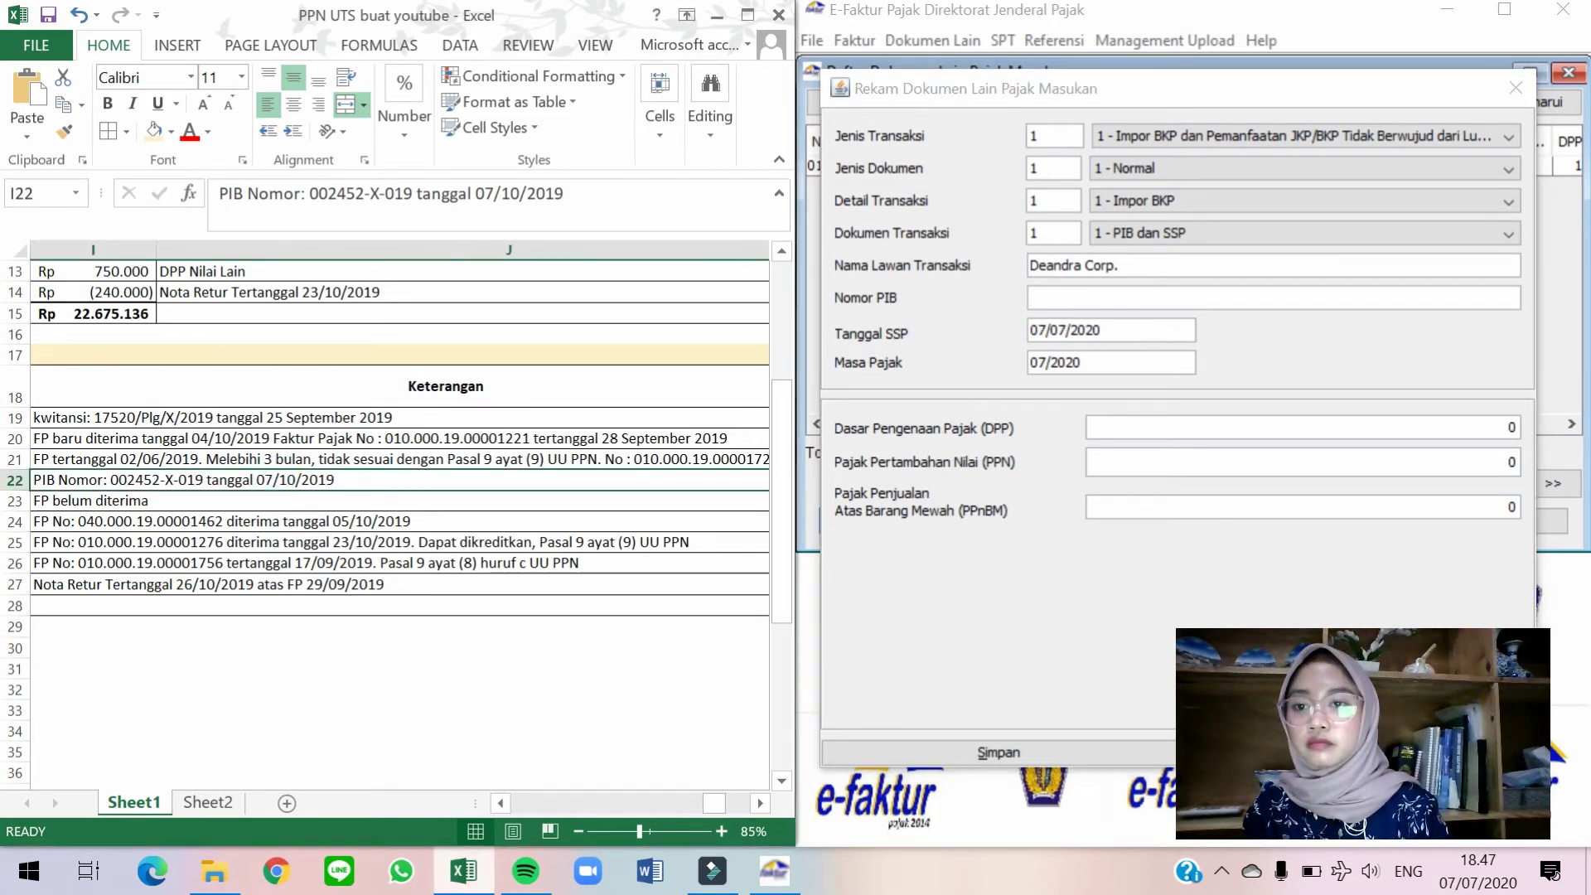
left_click_drag(310, 193, 417, 193)
key("ctrl+c")
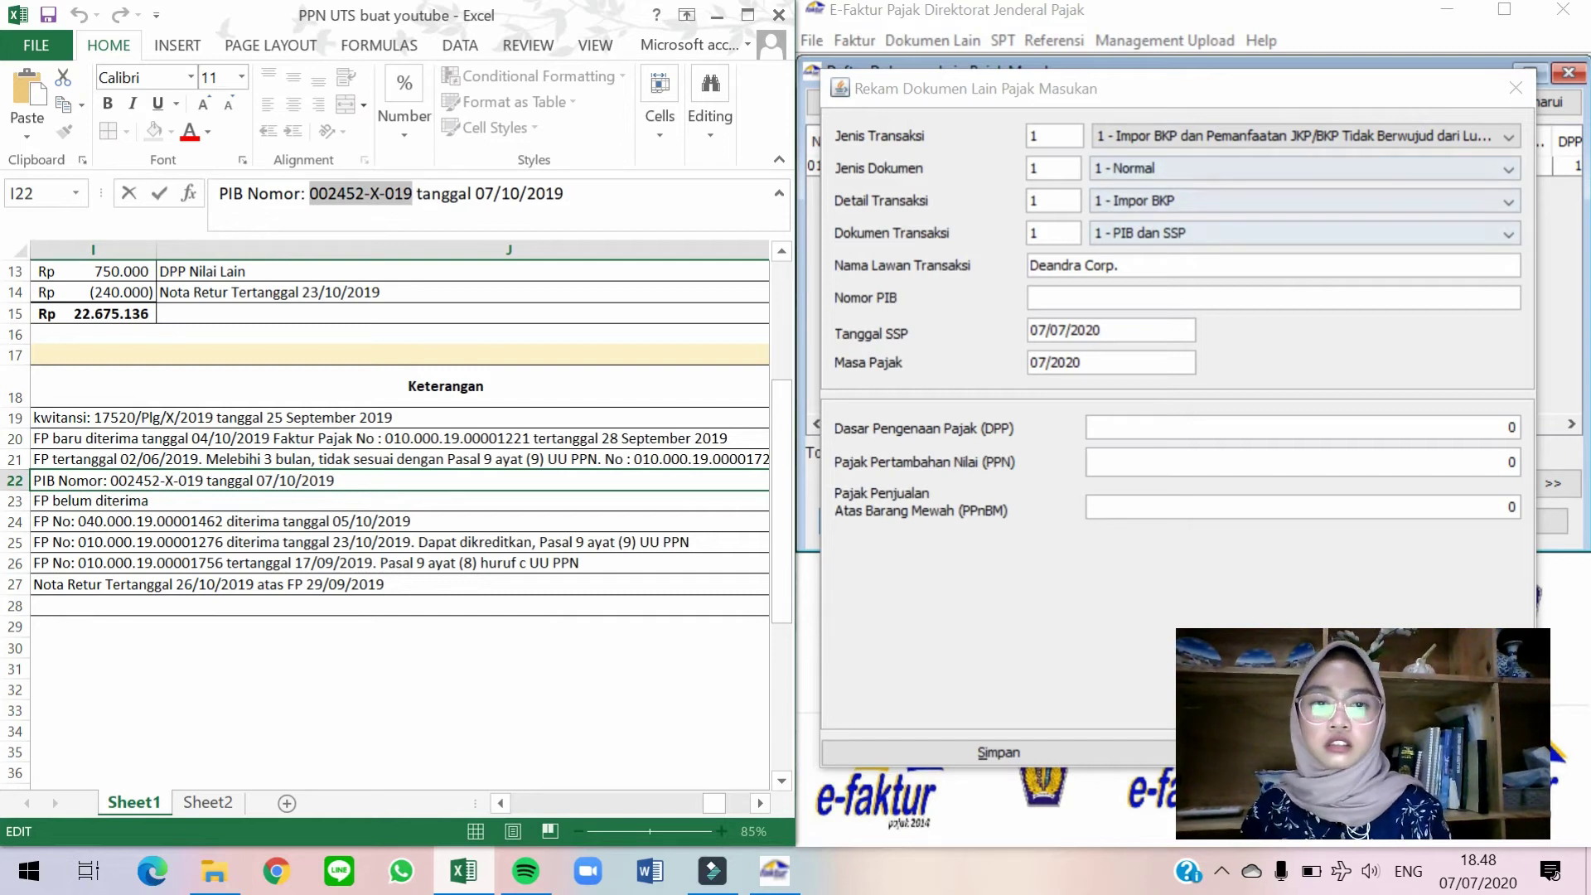
left_click(1104, 294)
key("ctrl+v")
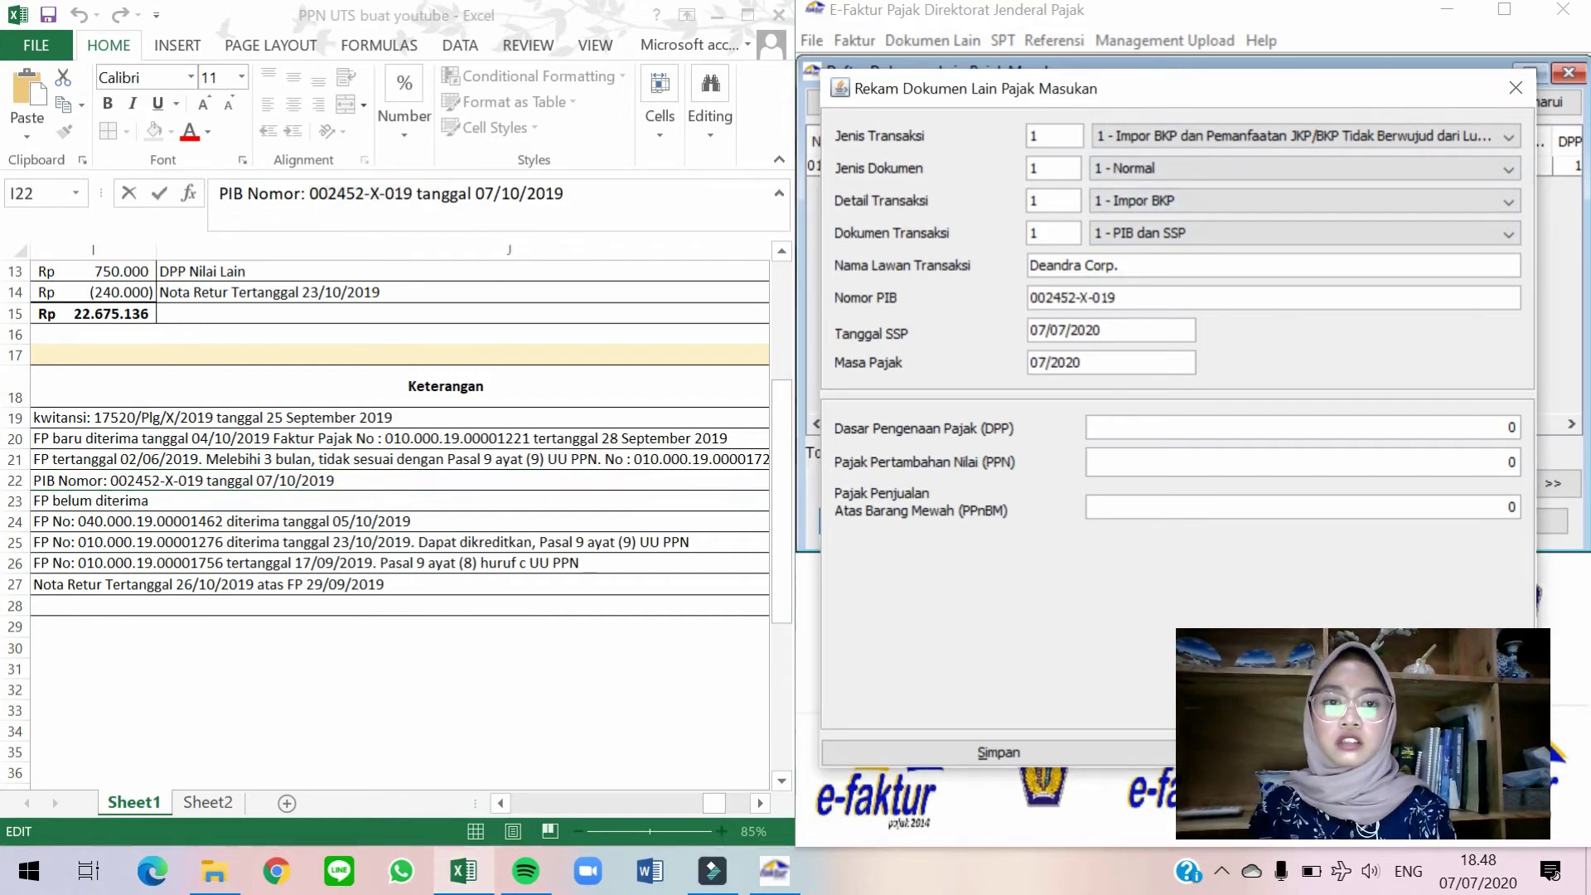
Set Tanggal SSP to 07/10/2019 and Masa Pajak to 10/2019.
left_click(587, 450)
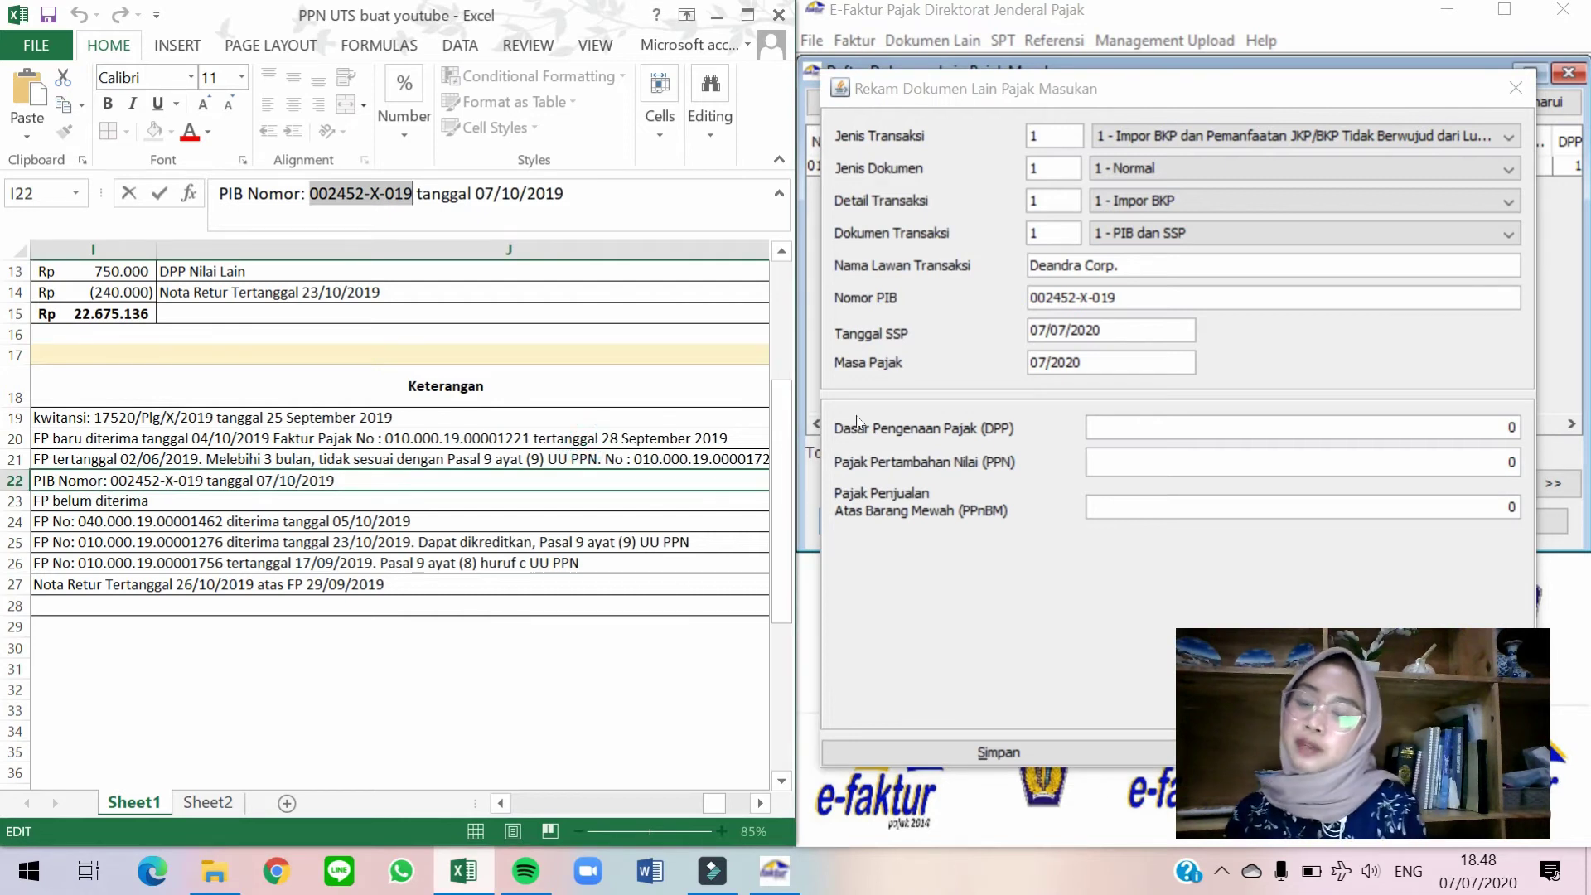
left_click(1128, 333)
left_click_drag(1031, 330, 1102, 330)
type("07/10/2019")
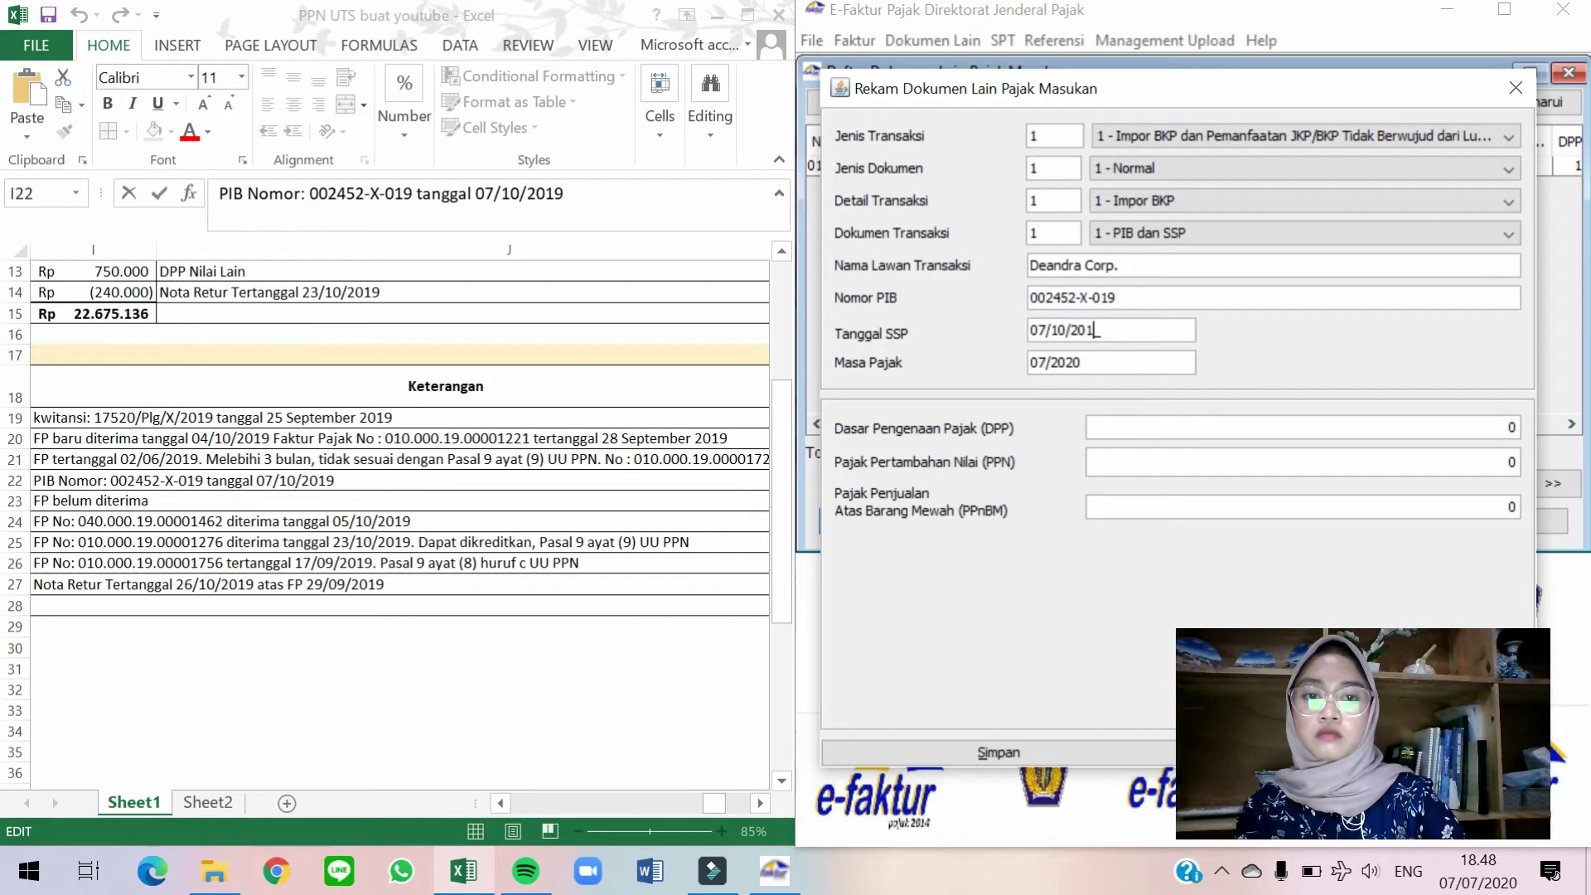
double_click(1038, 362)
type("10")
key("Right")
key("BackSpace")
key("BackSpace")
type("19")
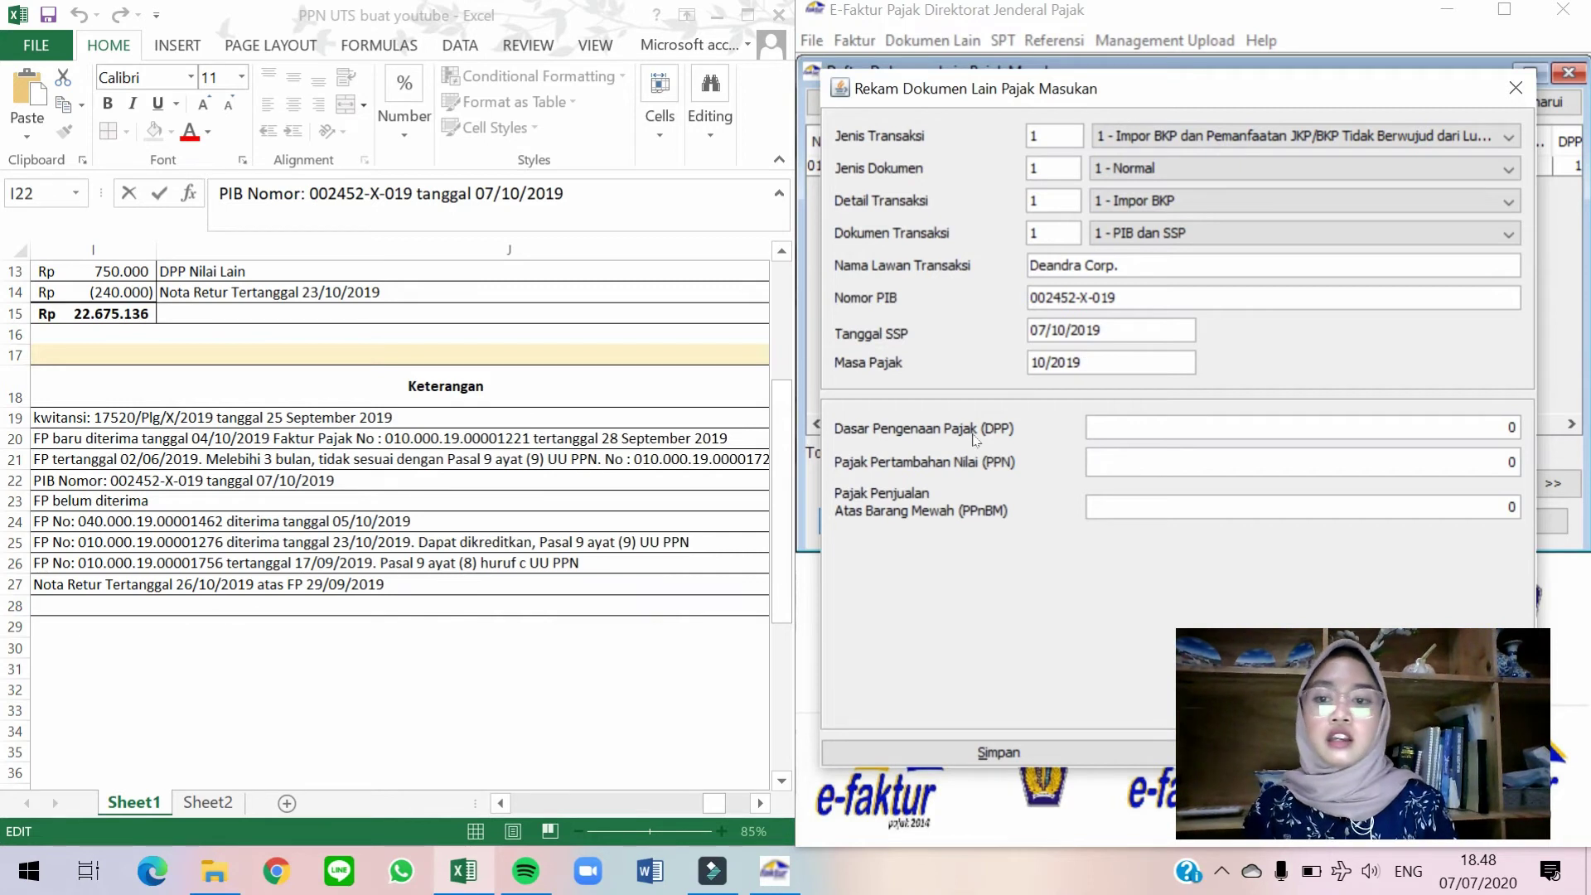
Enter DPP 134.000.000, save the import document, and decline recording another.
left_click(665, 449)
left_click(664, 448)
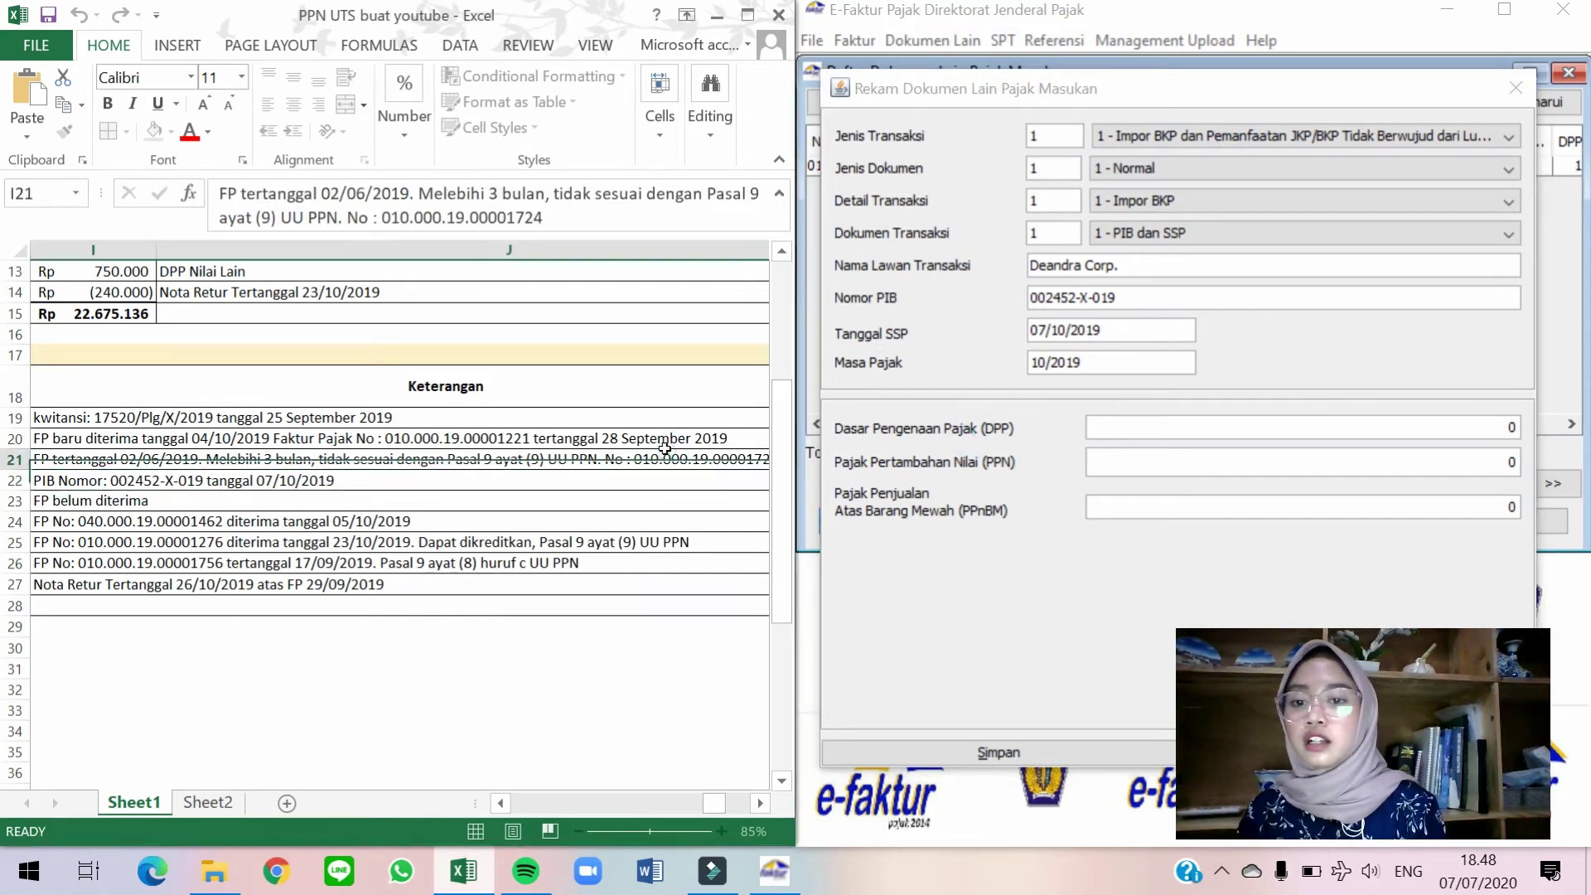
key("Left")
key("Left")
key("Left")
key("Left")
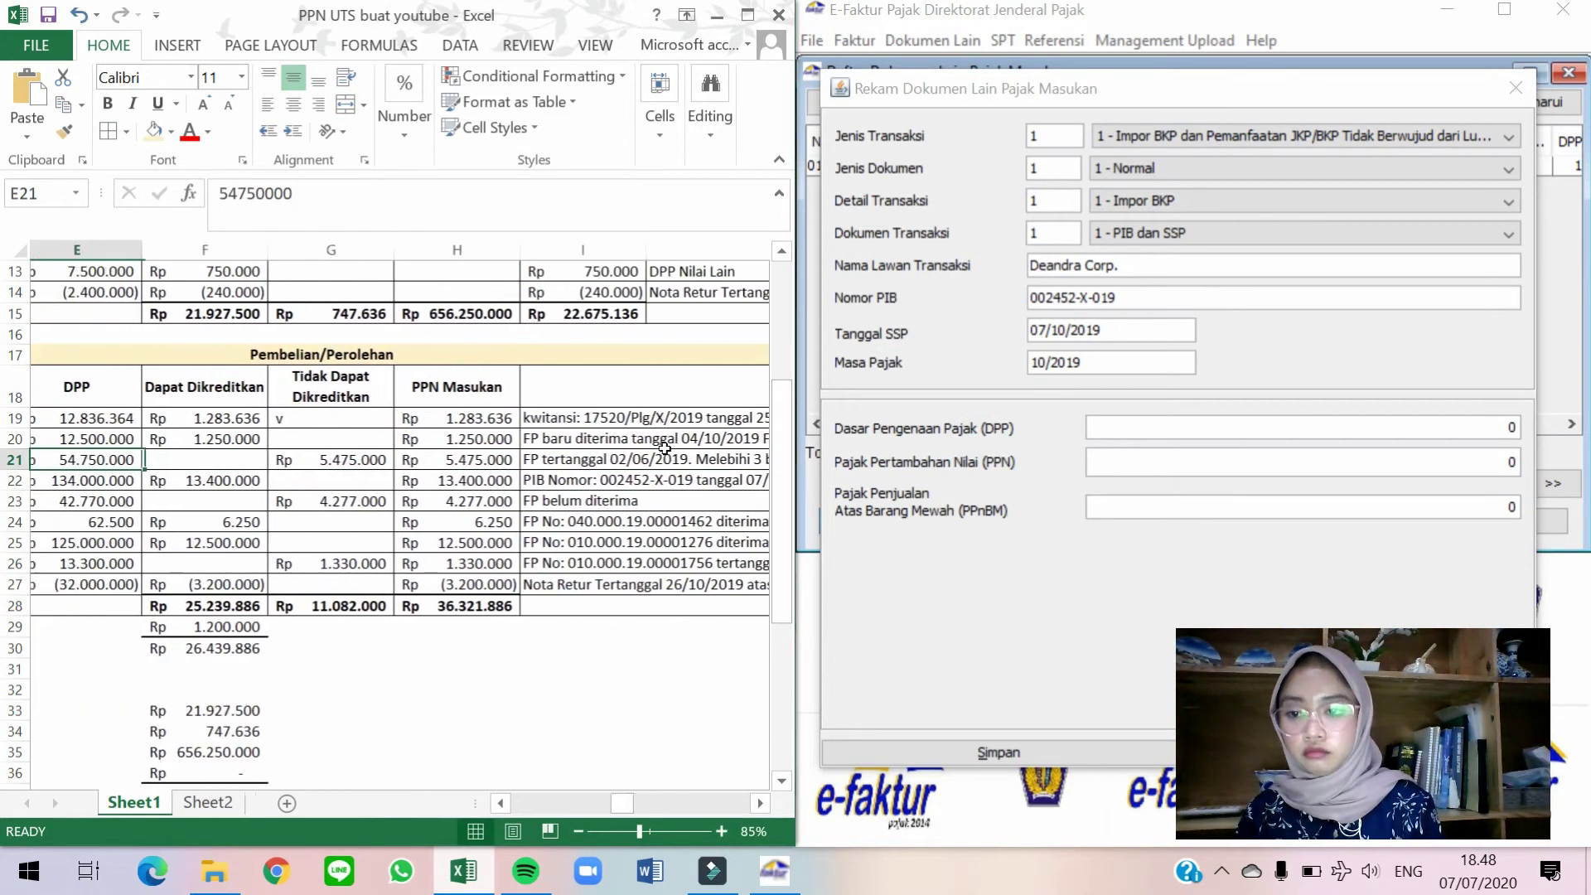
key("Left")
key("Left")
key("Down")
key("Right")
key("Right")
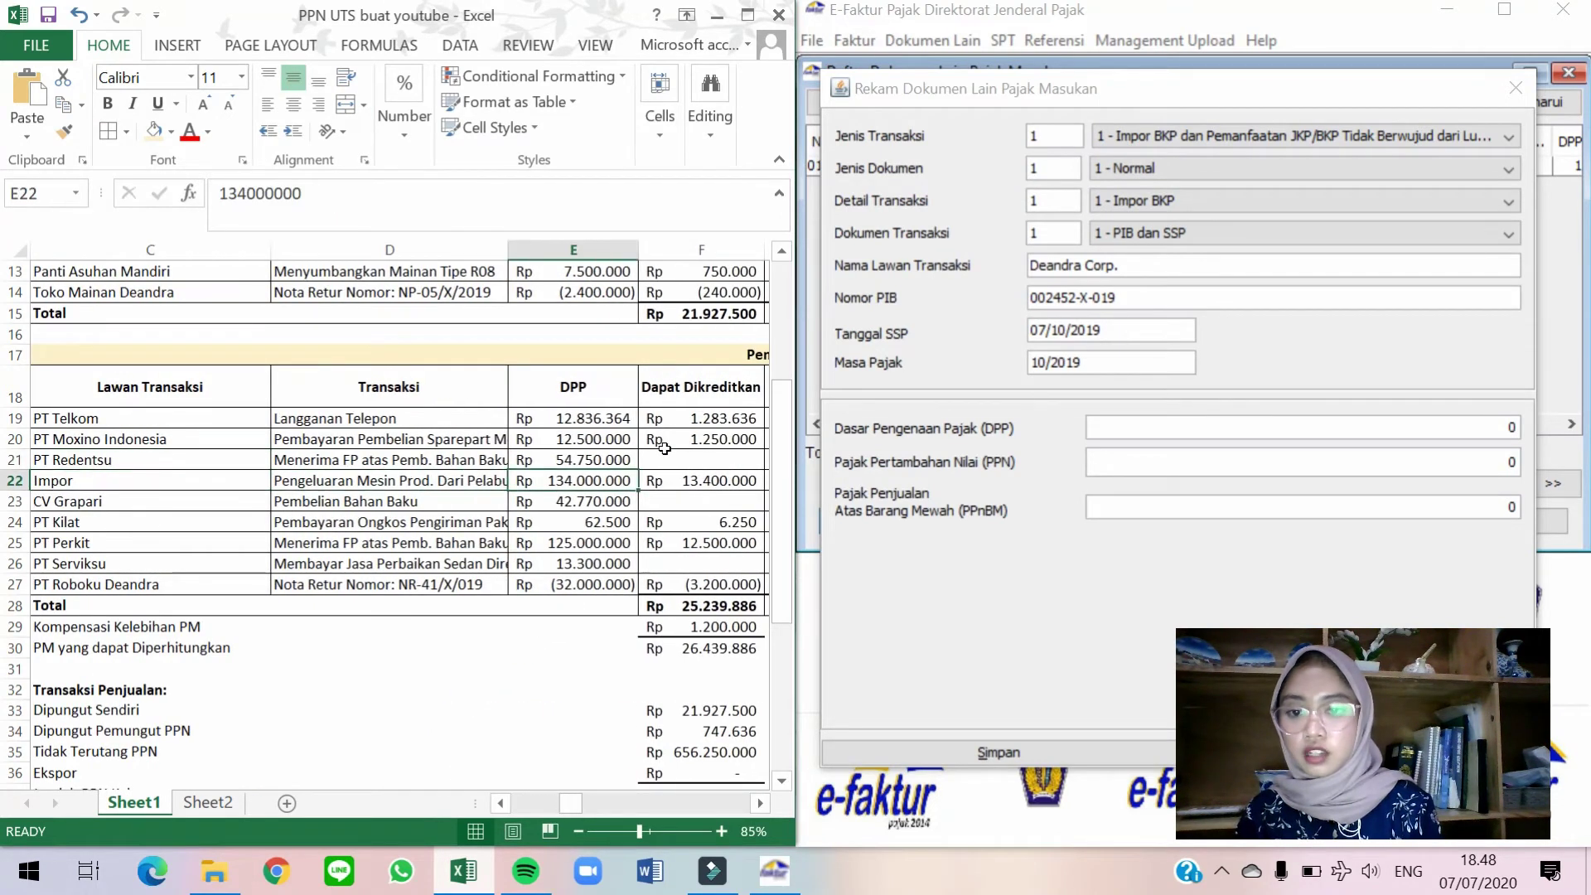
left_click(1268, 429)
type("134.000.000")
key("Tab")
key("Tab")
key("Tab")
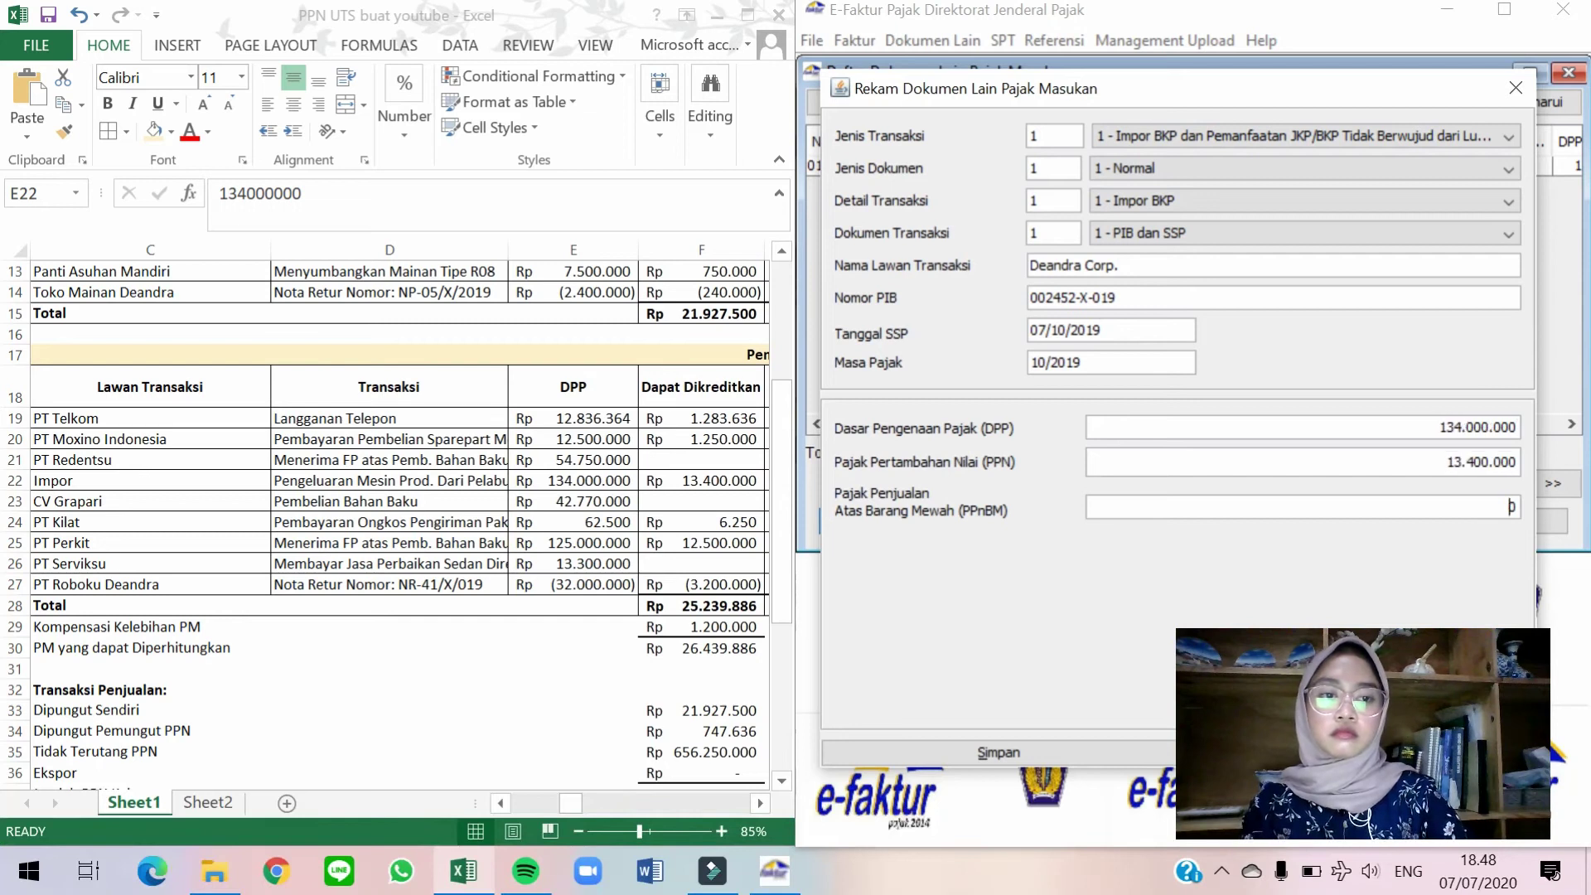
key("Return")
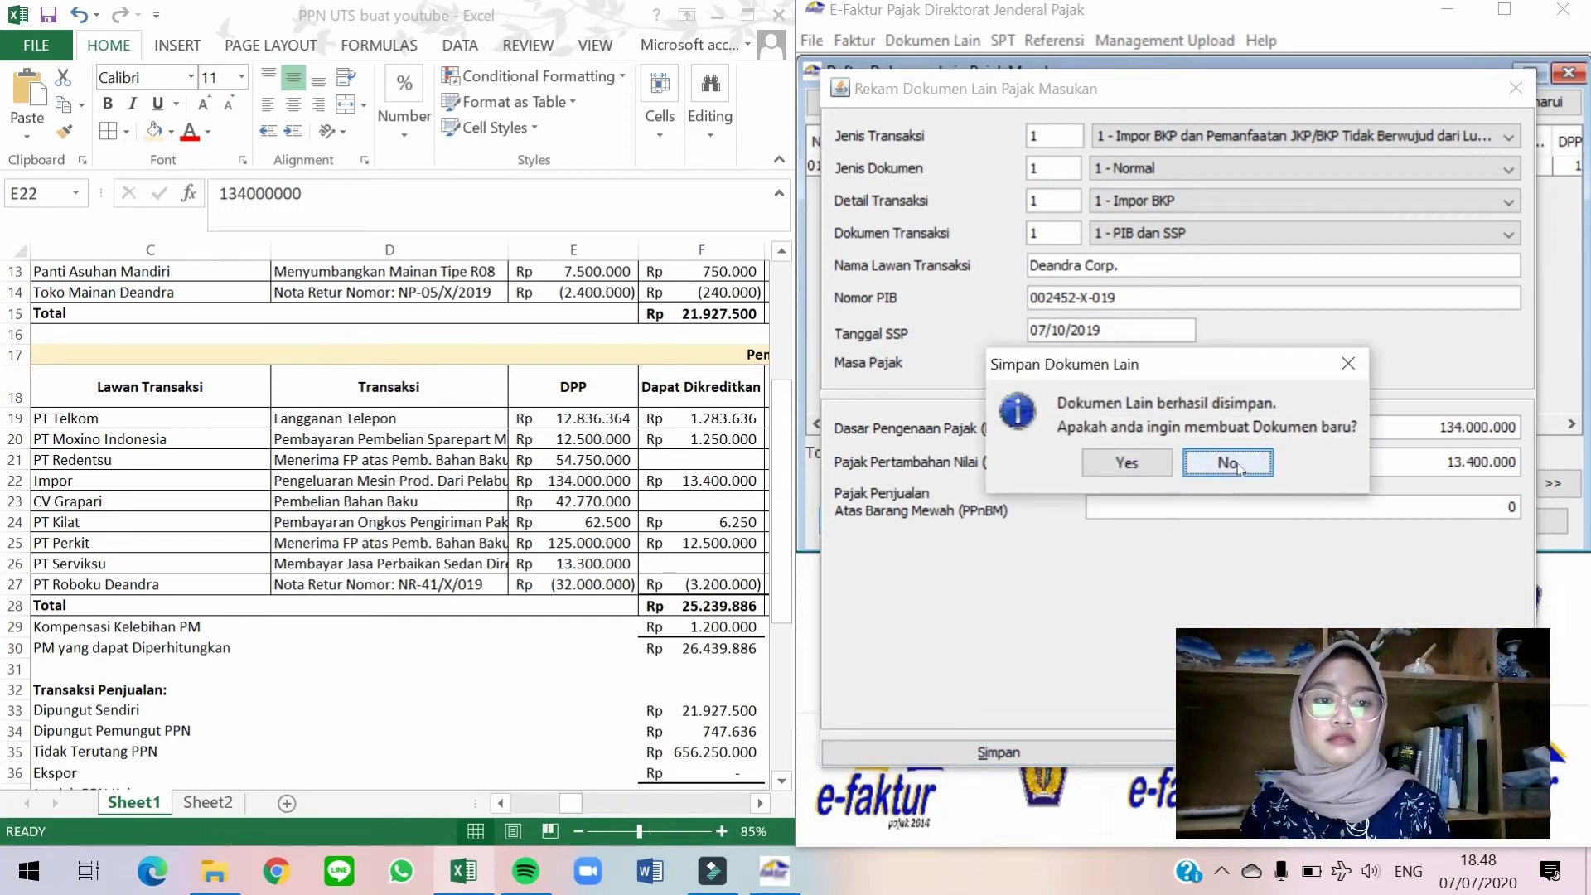
left_click(1236, 465)
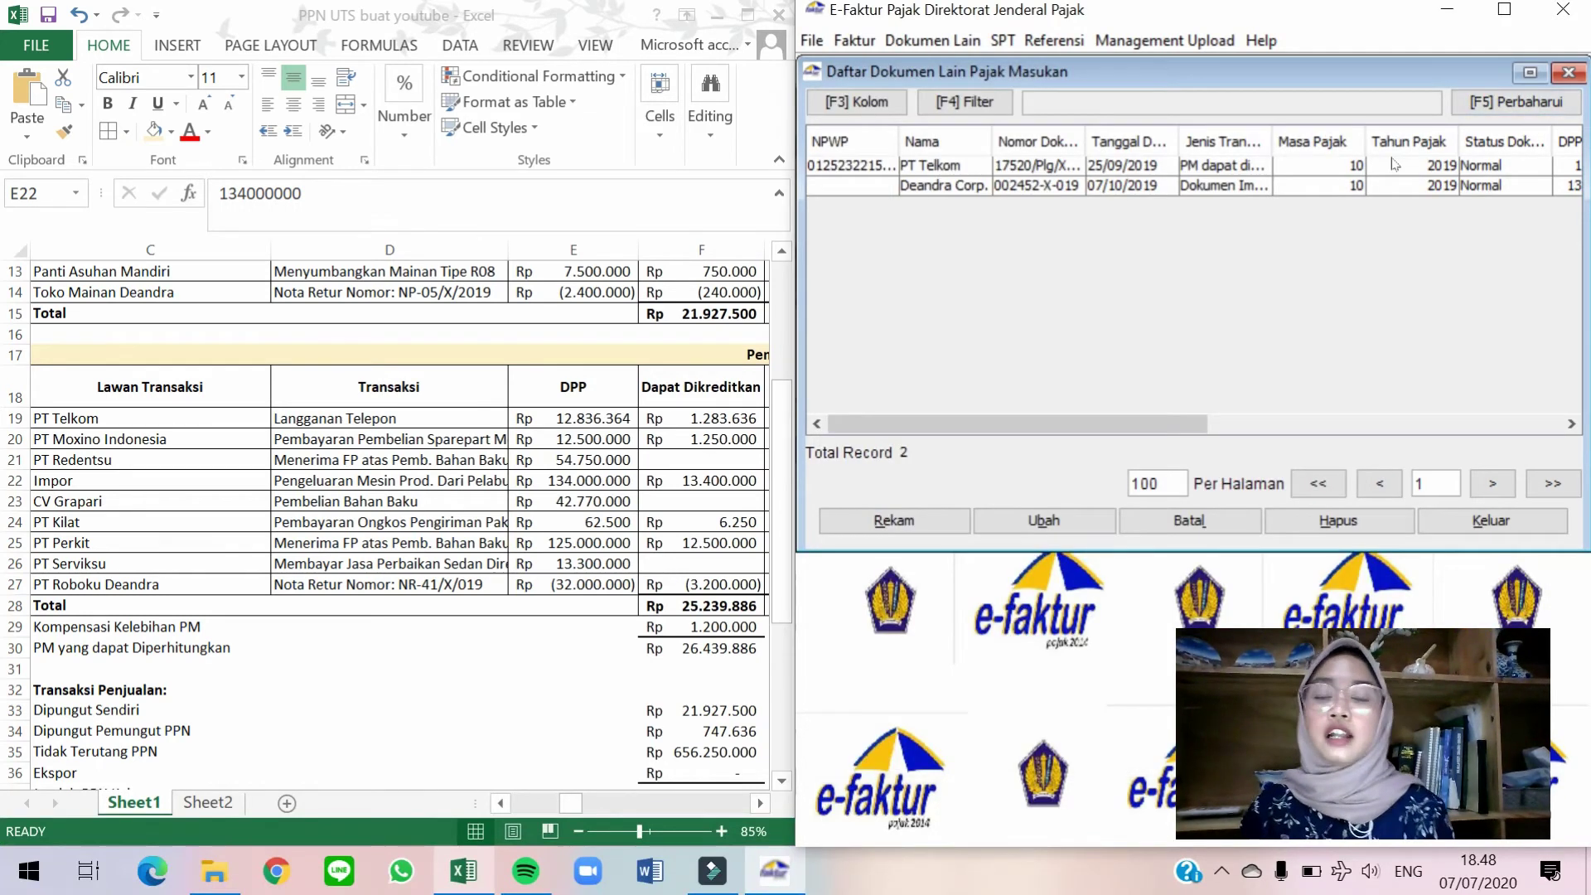
Close Daftar Dokumen Lain and open Retur Pajak Masukan's Administrasi Nota Retur list.
left_click(1564, 75)
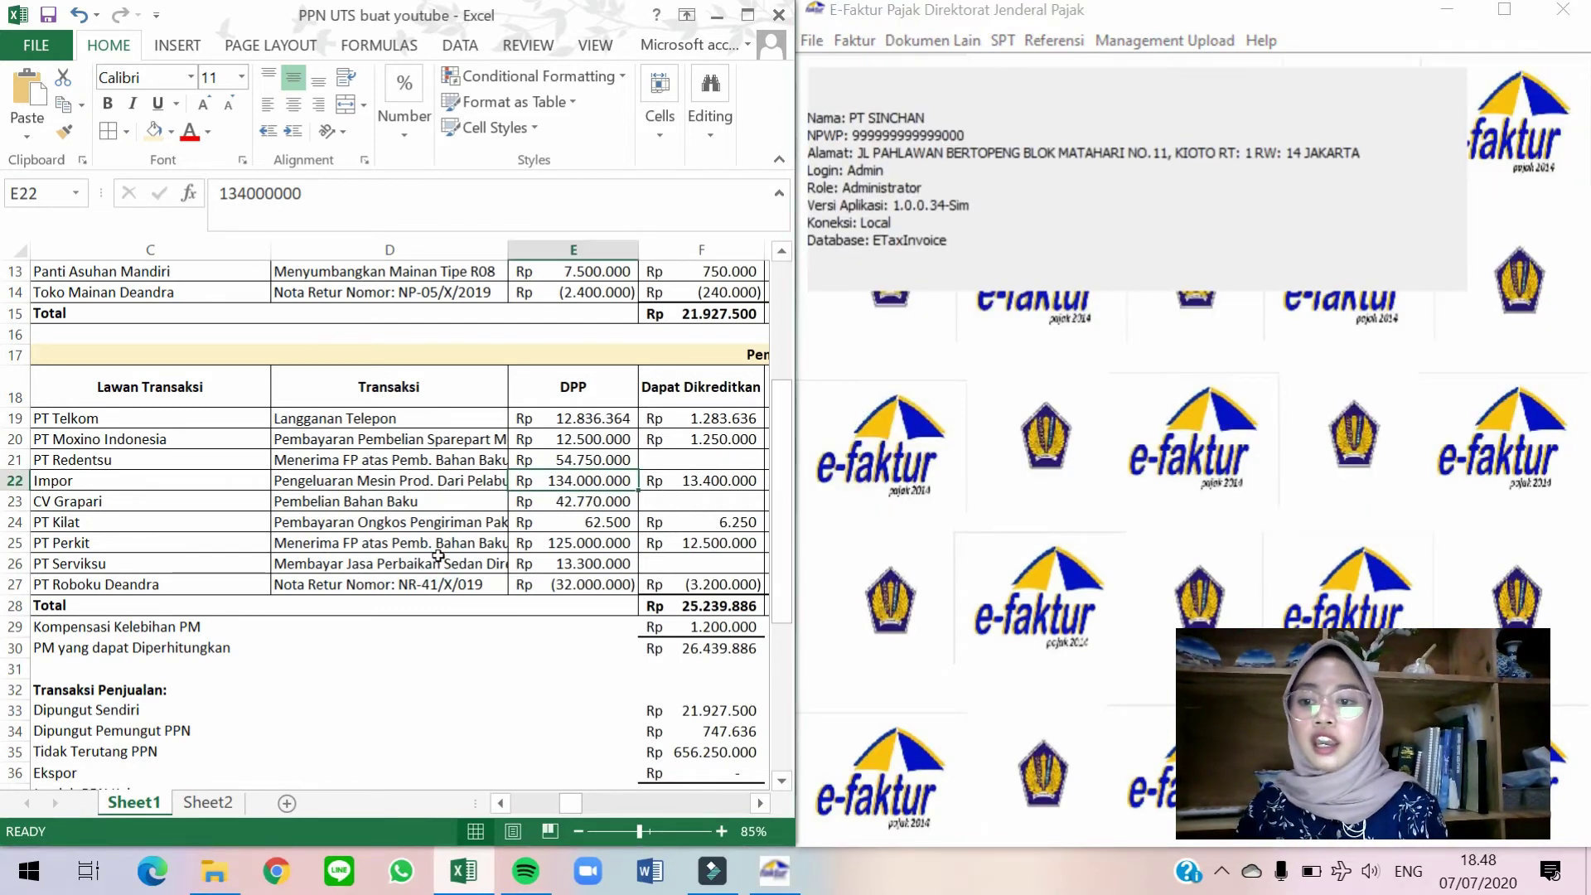
left_click(165, 583)
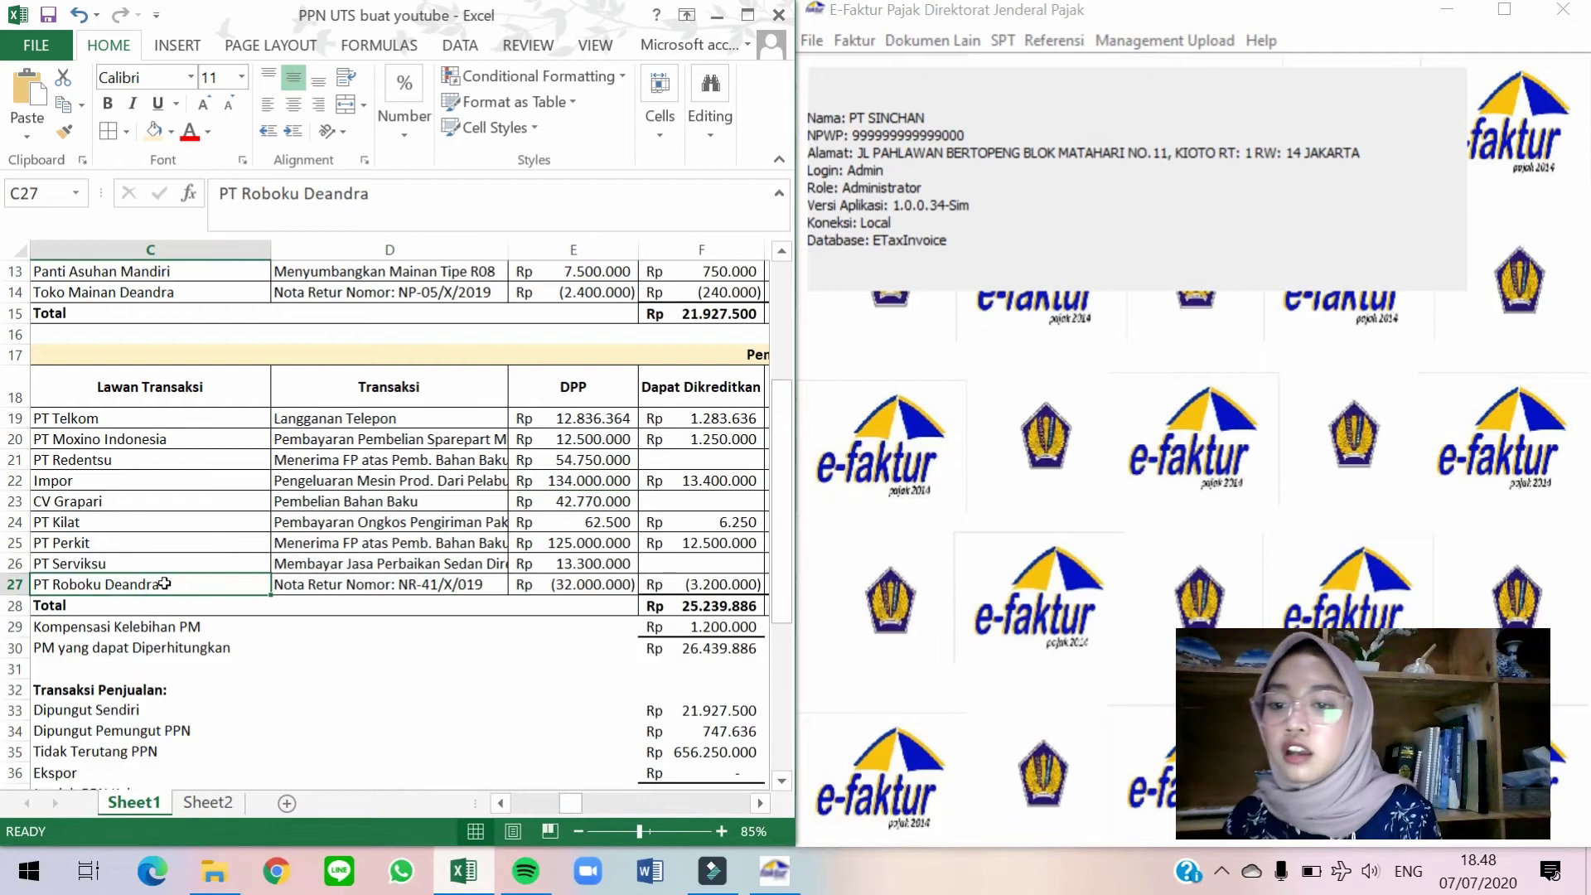
left_click(876, 318)
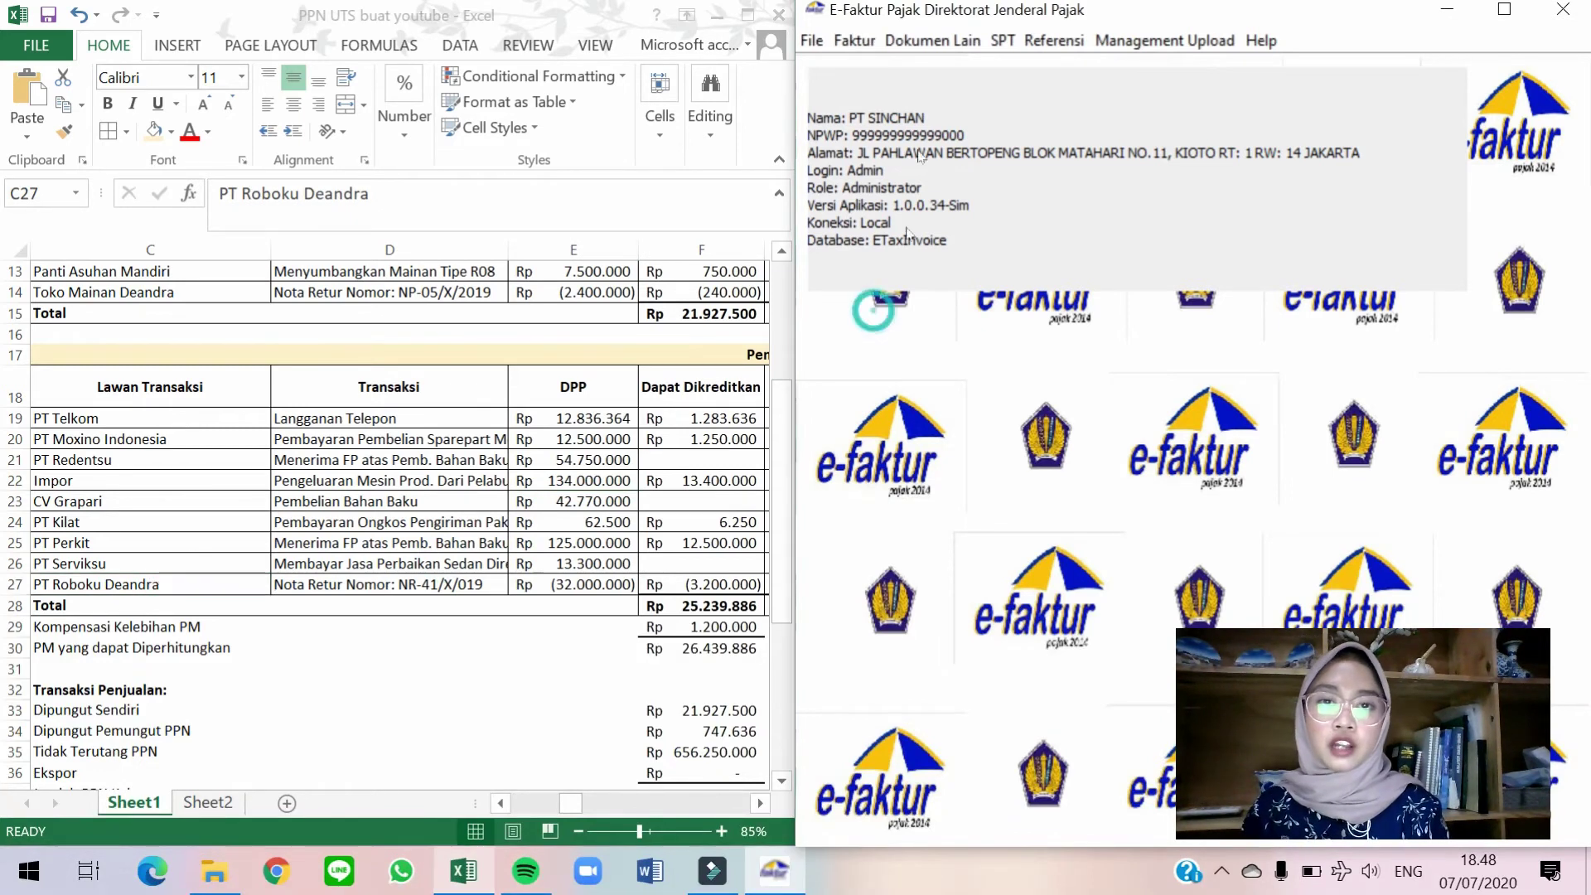
left_click(858, 42)
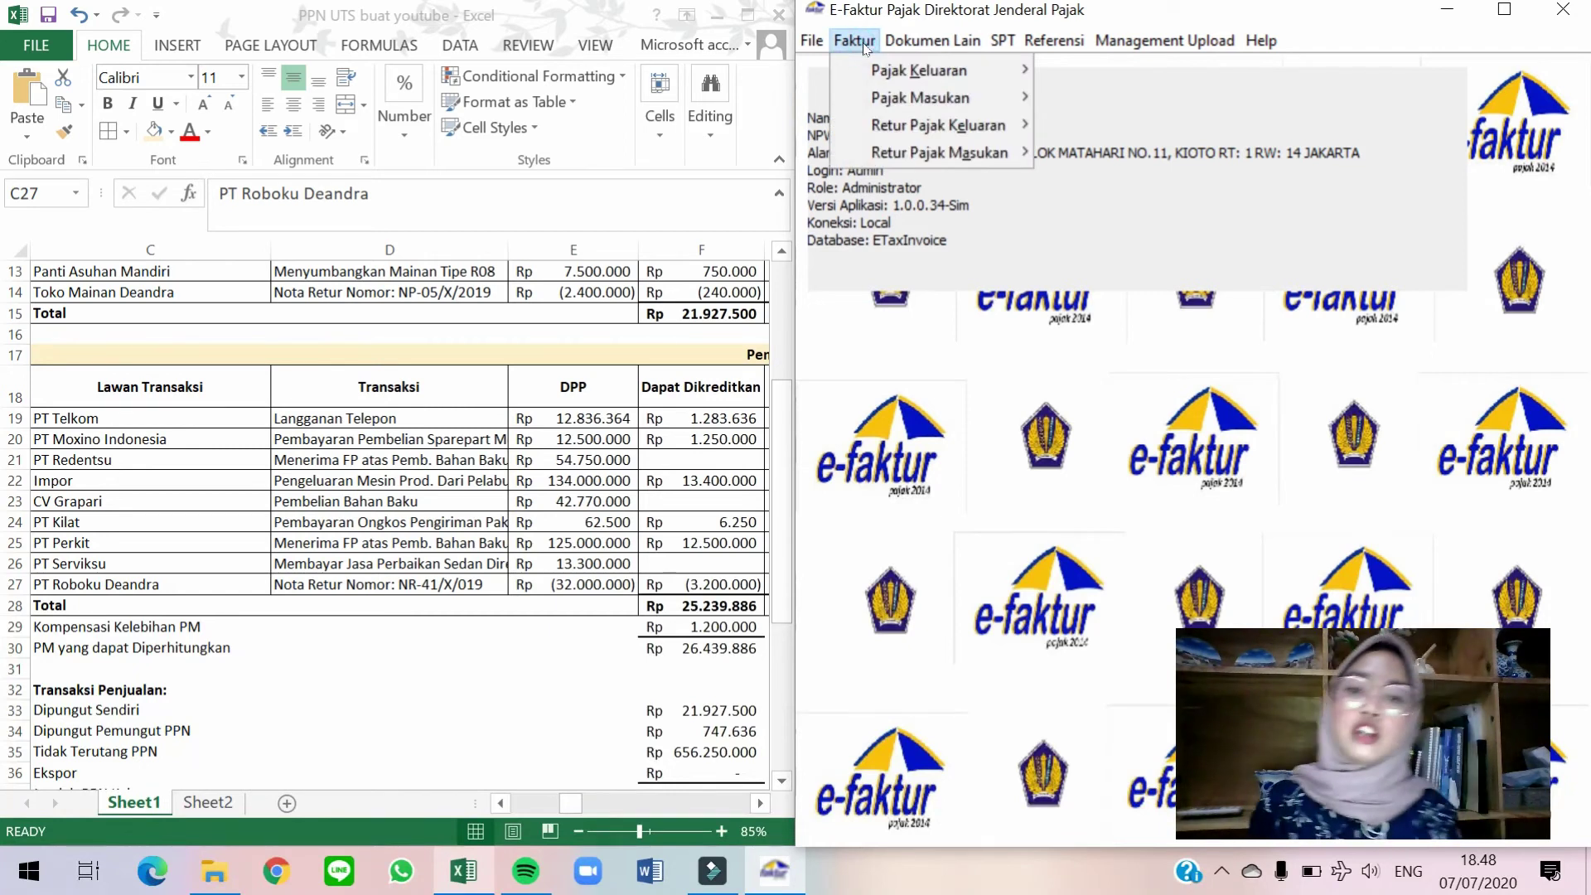
mouse_move(935, 155)
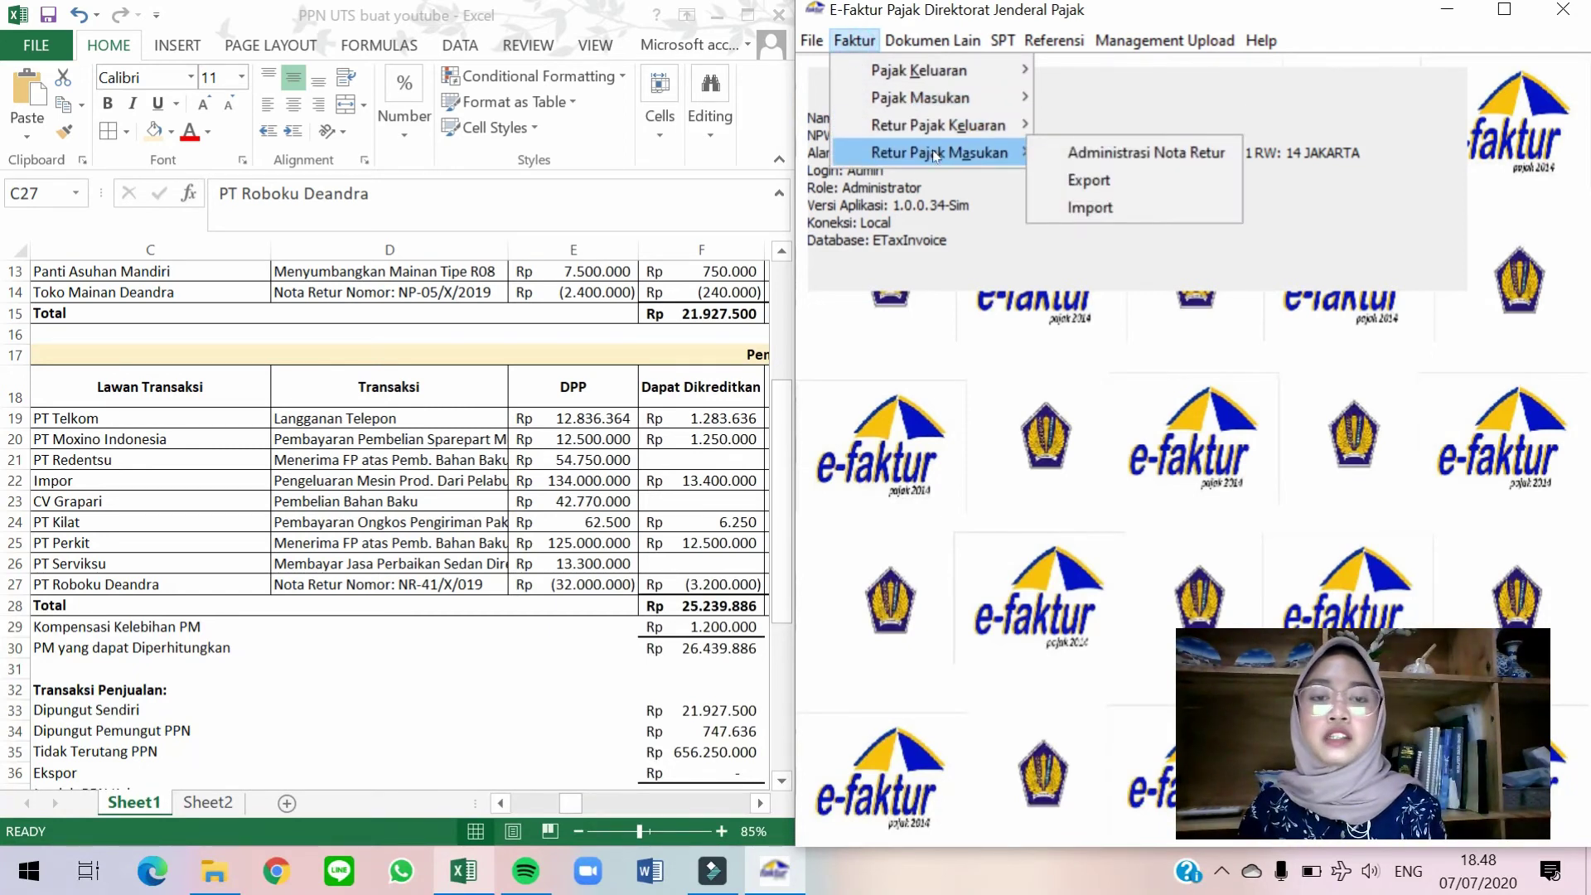
left_click(1080, 157)
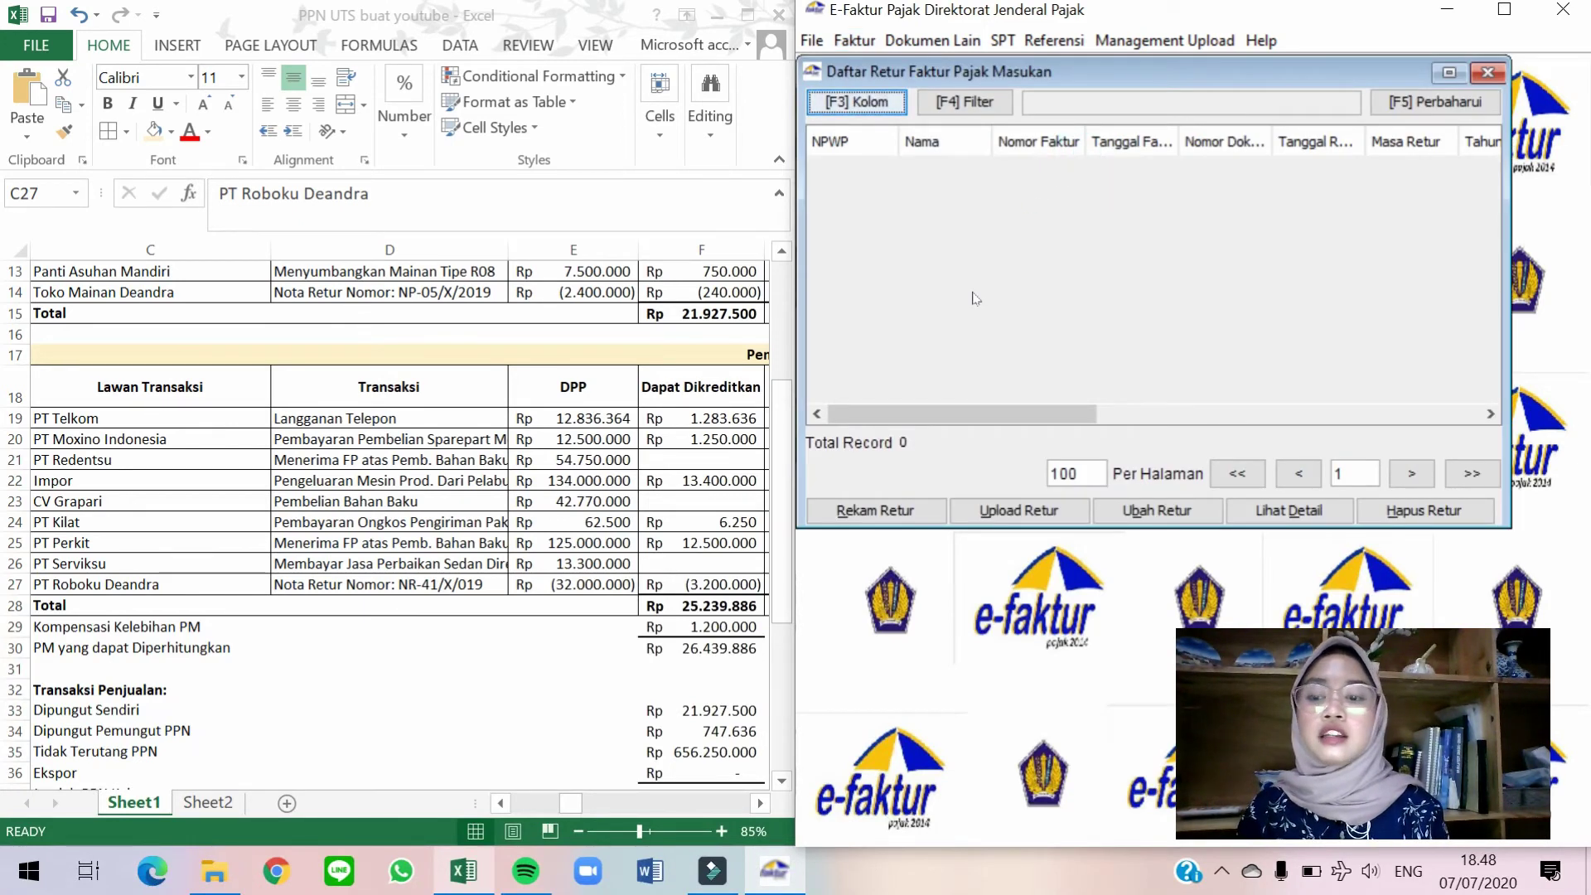
left_click(850, 518)
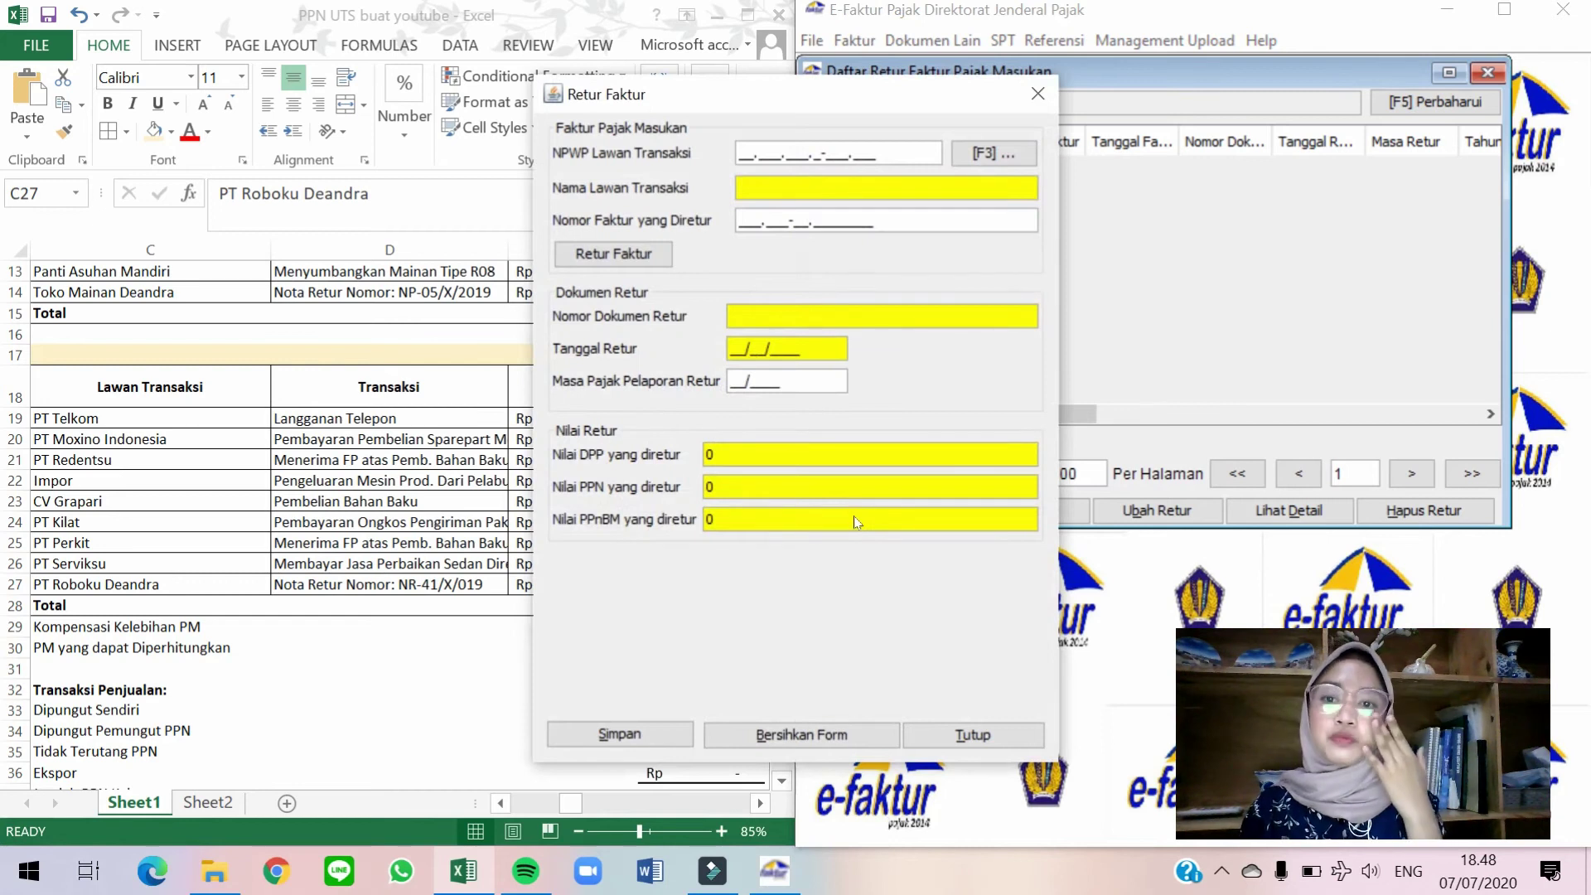
Pick PT Roboku Deandra from the counterparty reference list for the new return.
left_click_drag(914, 100, 1216, 102)
left_click(1311, 153)
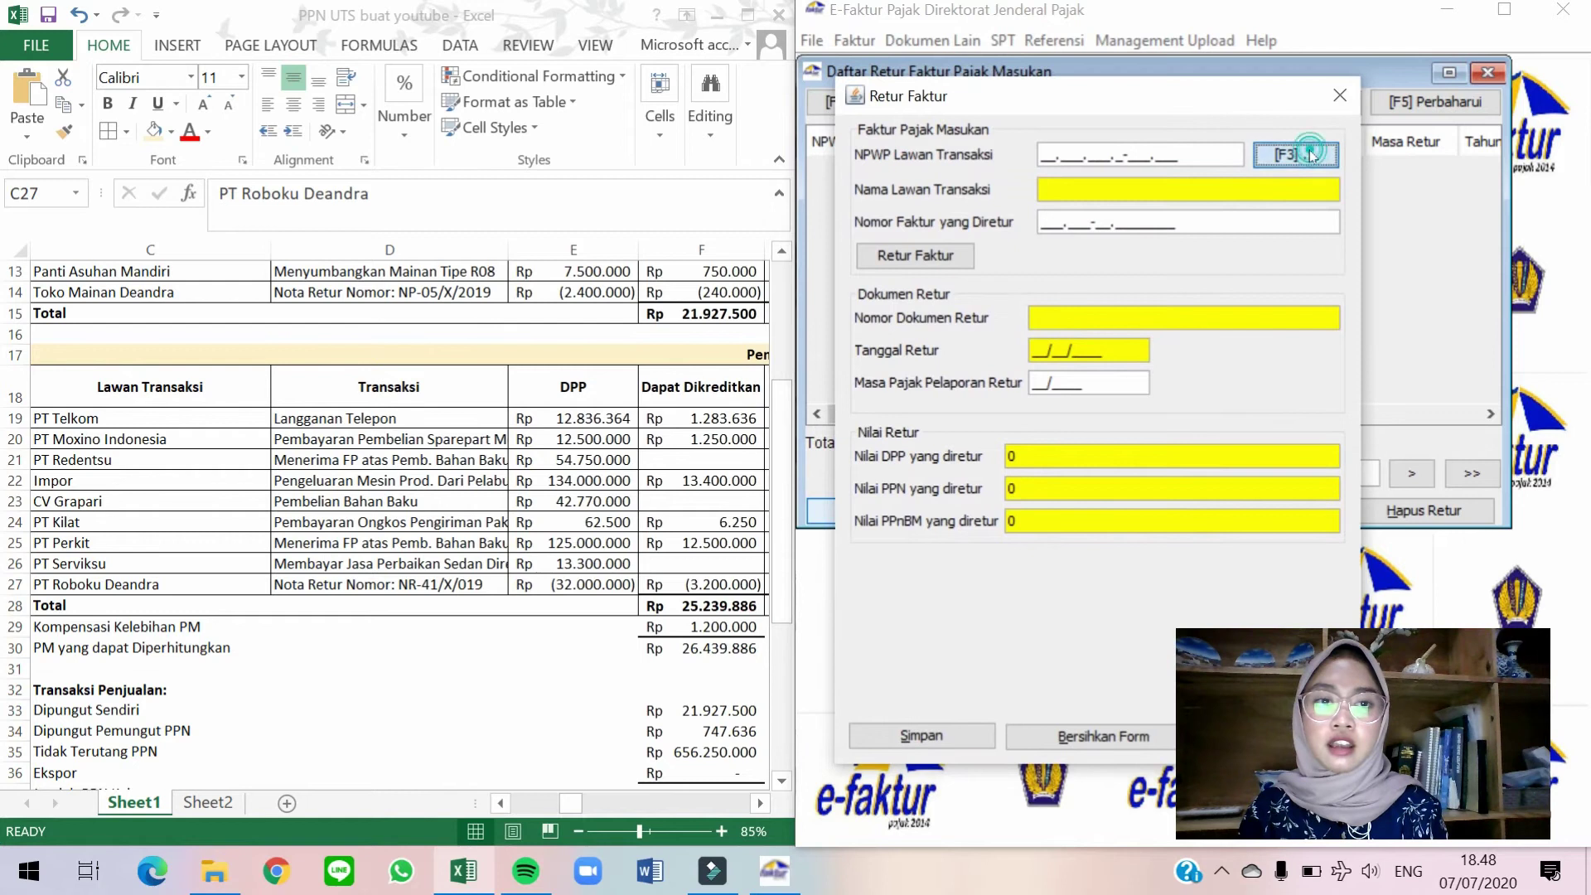
left_click(1079, 282)
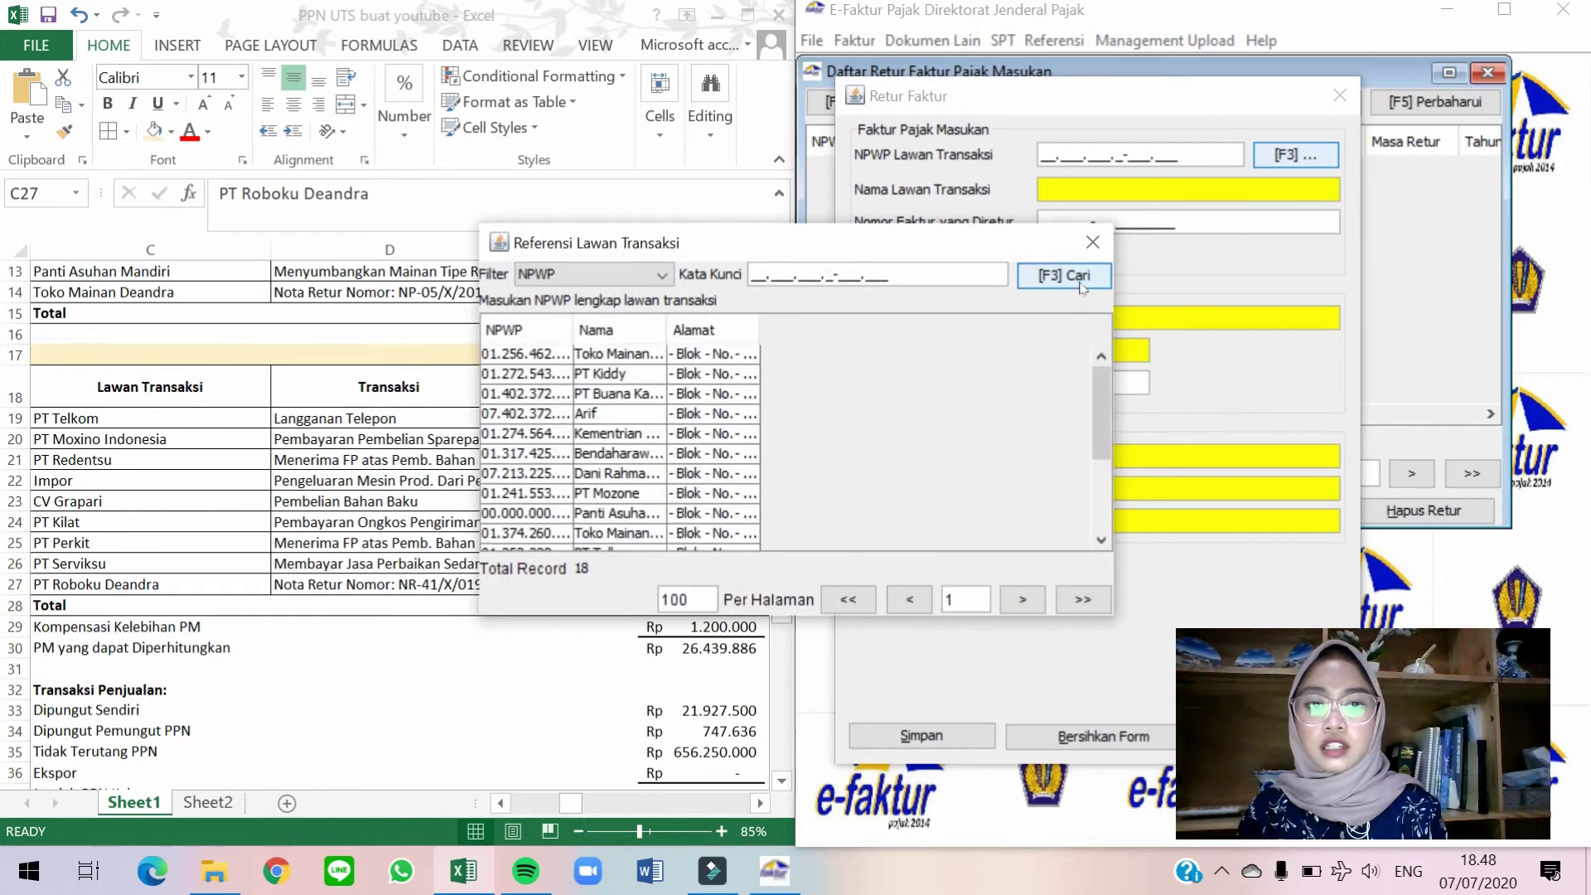
scroll(726, 502, "down", 3)
double_click(670, 543)
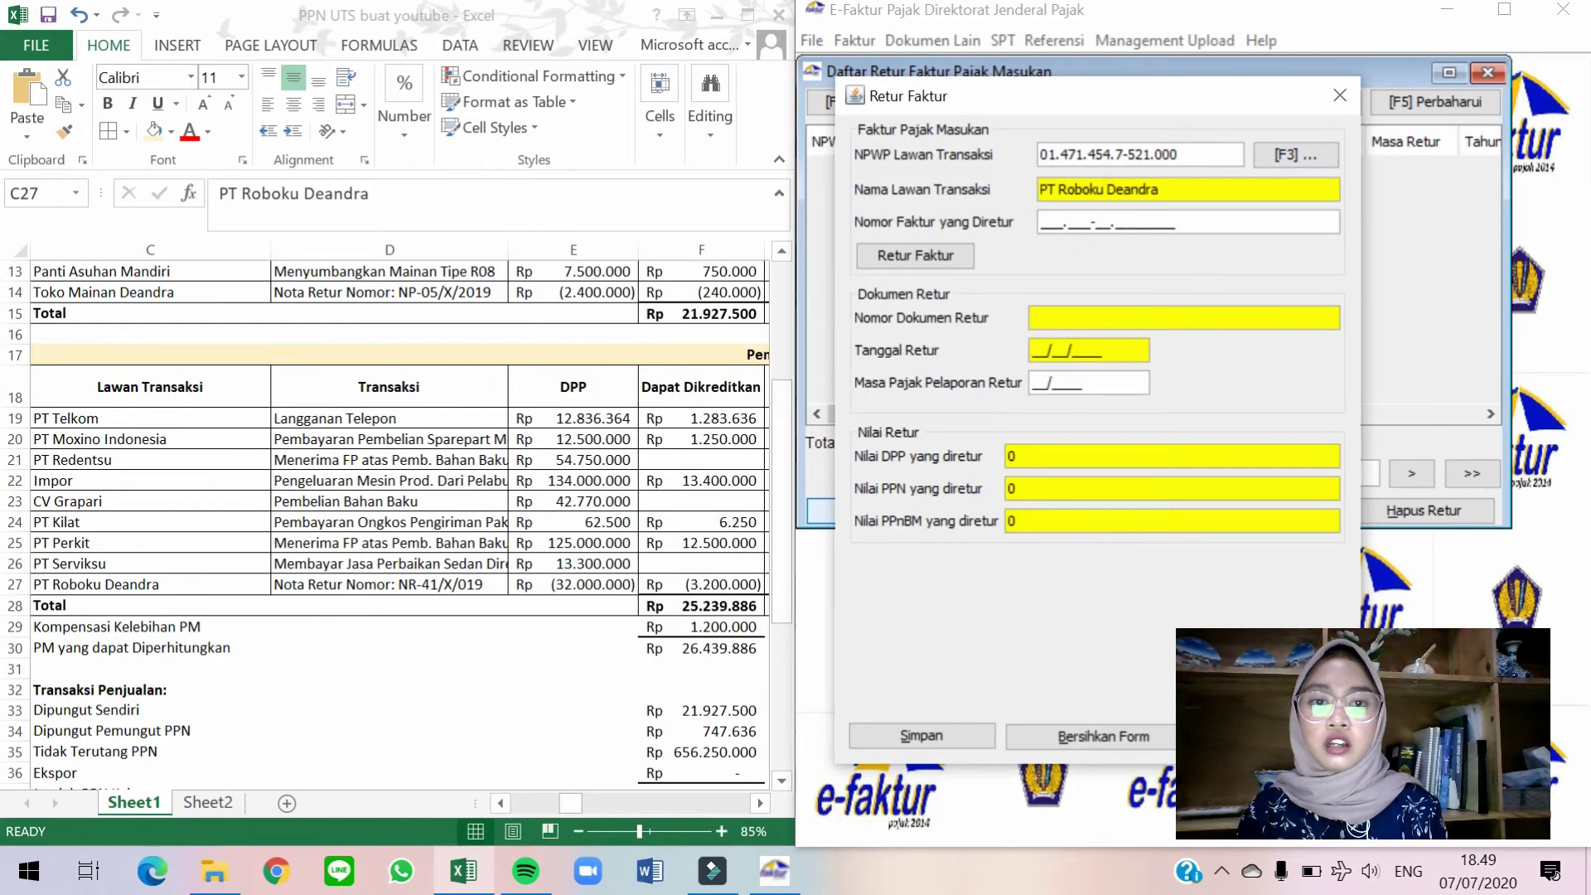
Enter returned invoice number 010.000-19.00001497 and look it up, accepting manual date entry.
left_click(514, 525)
key("Right")
key("Right")
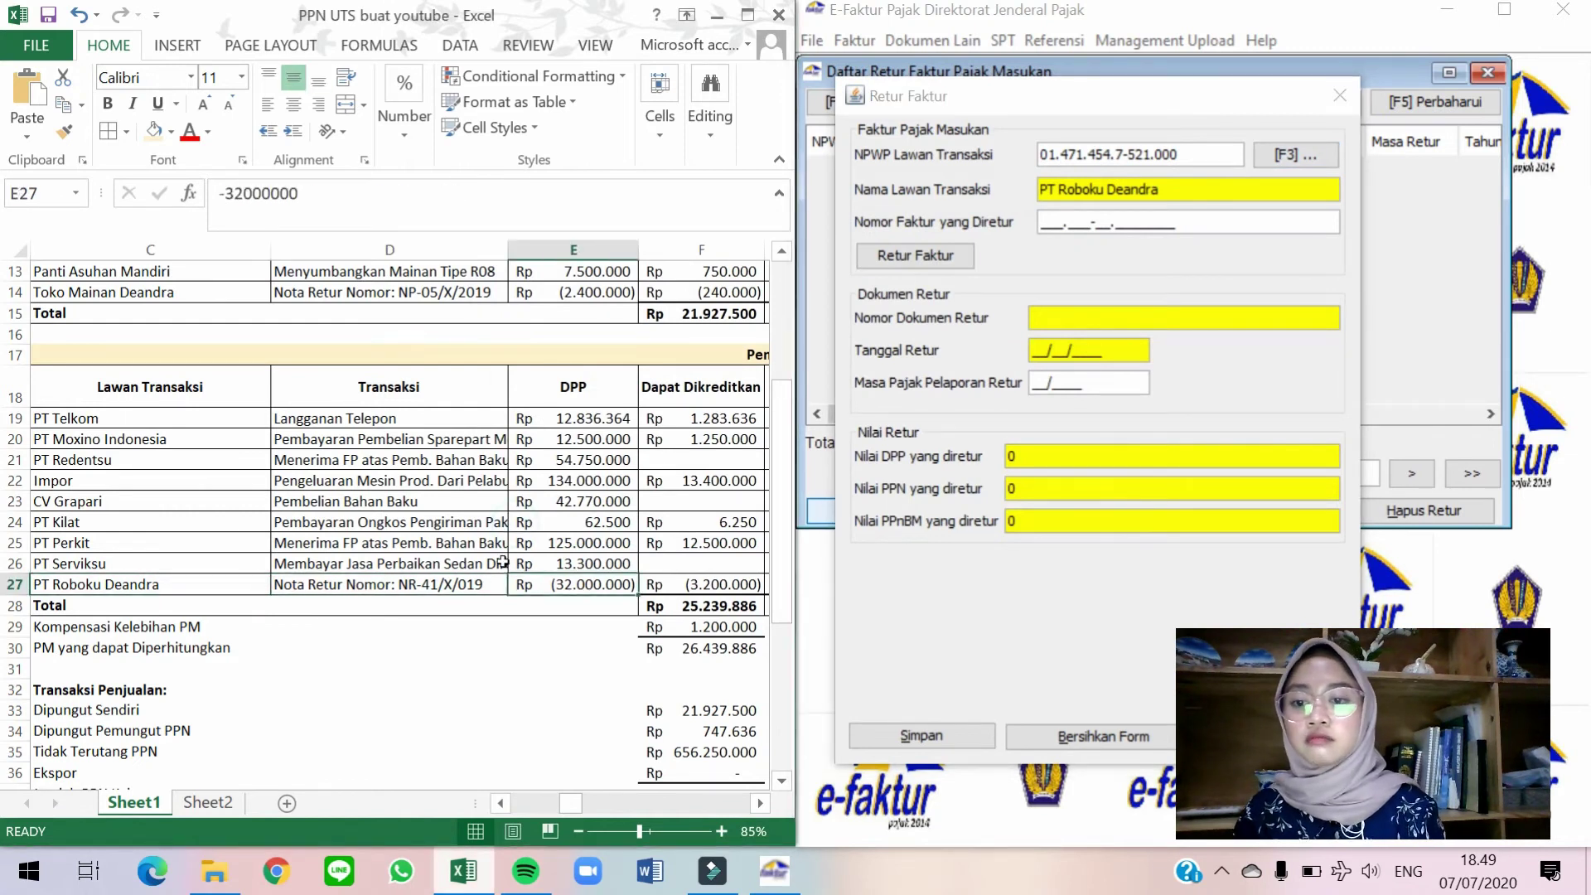
key("Right")
key("Right")
key("Right")
key("Right")
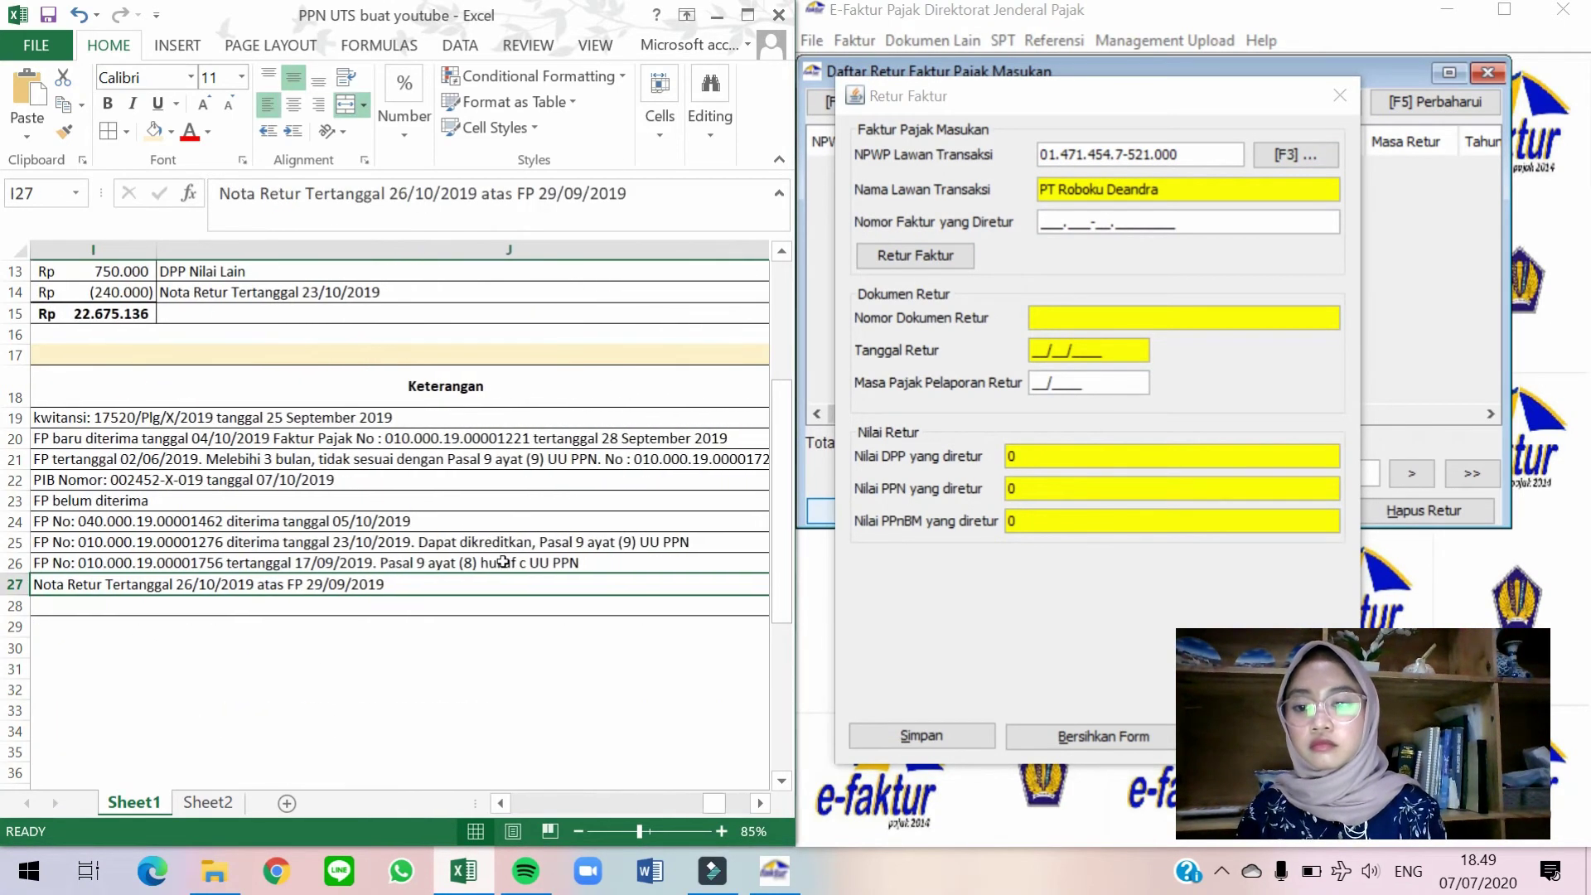
left_click(1045, 223)
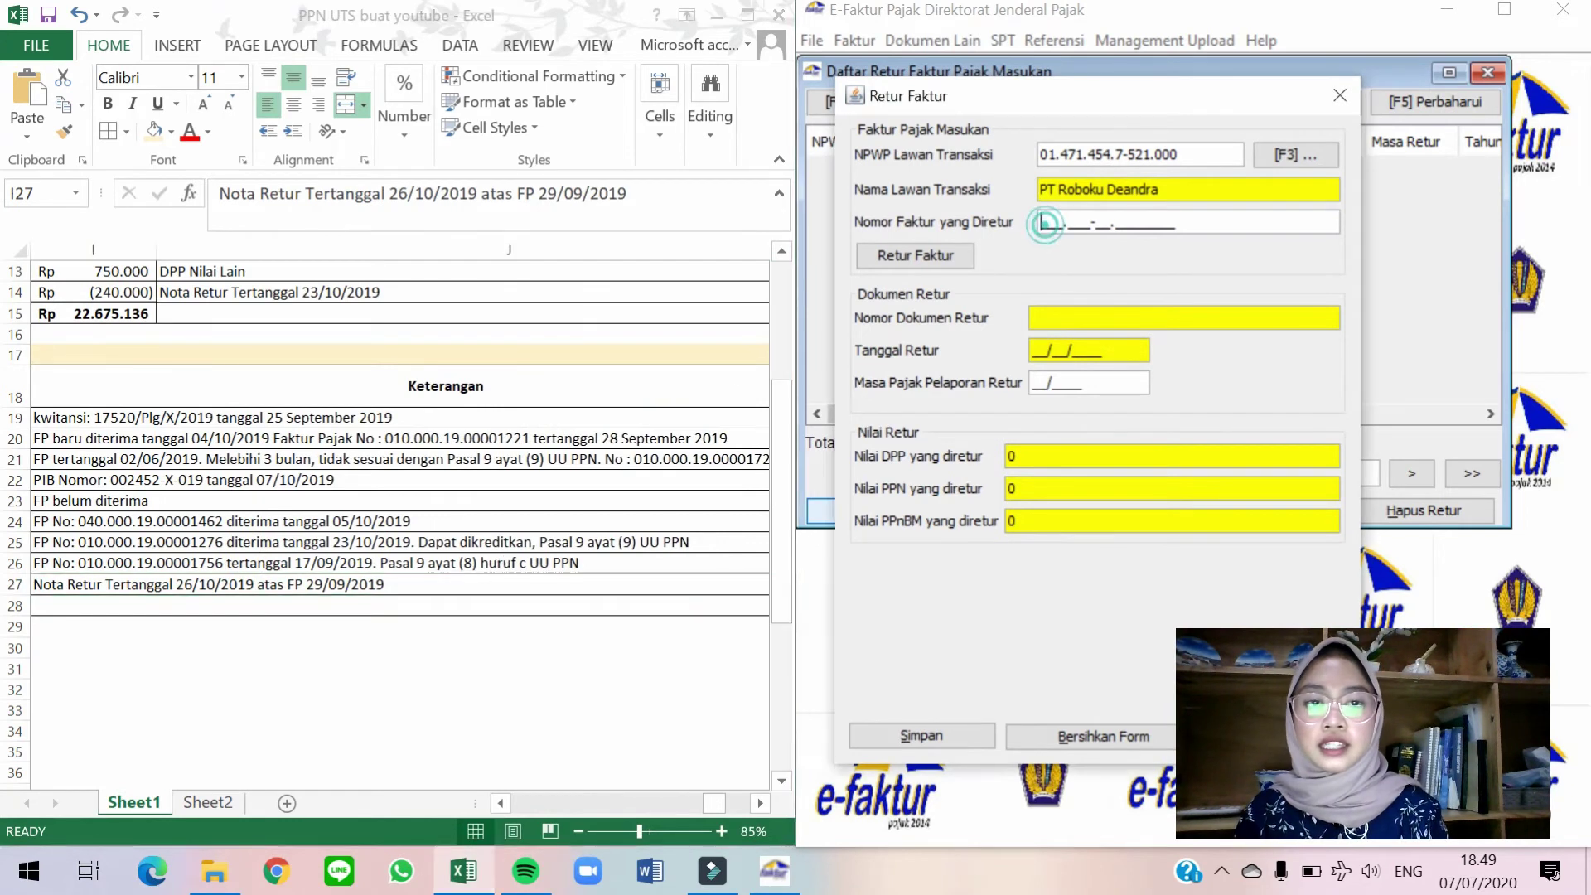
type("010.000-19.00001")
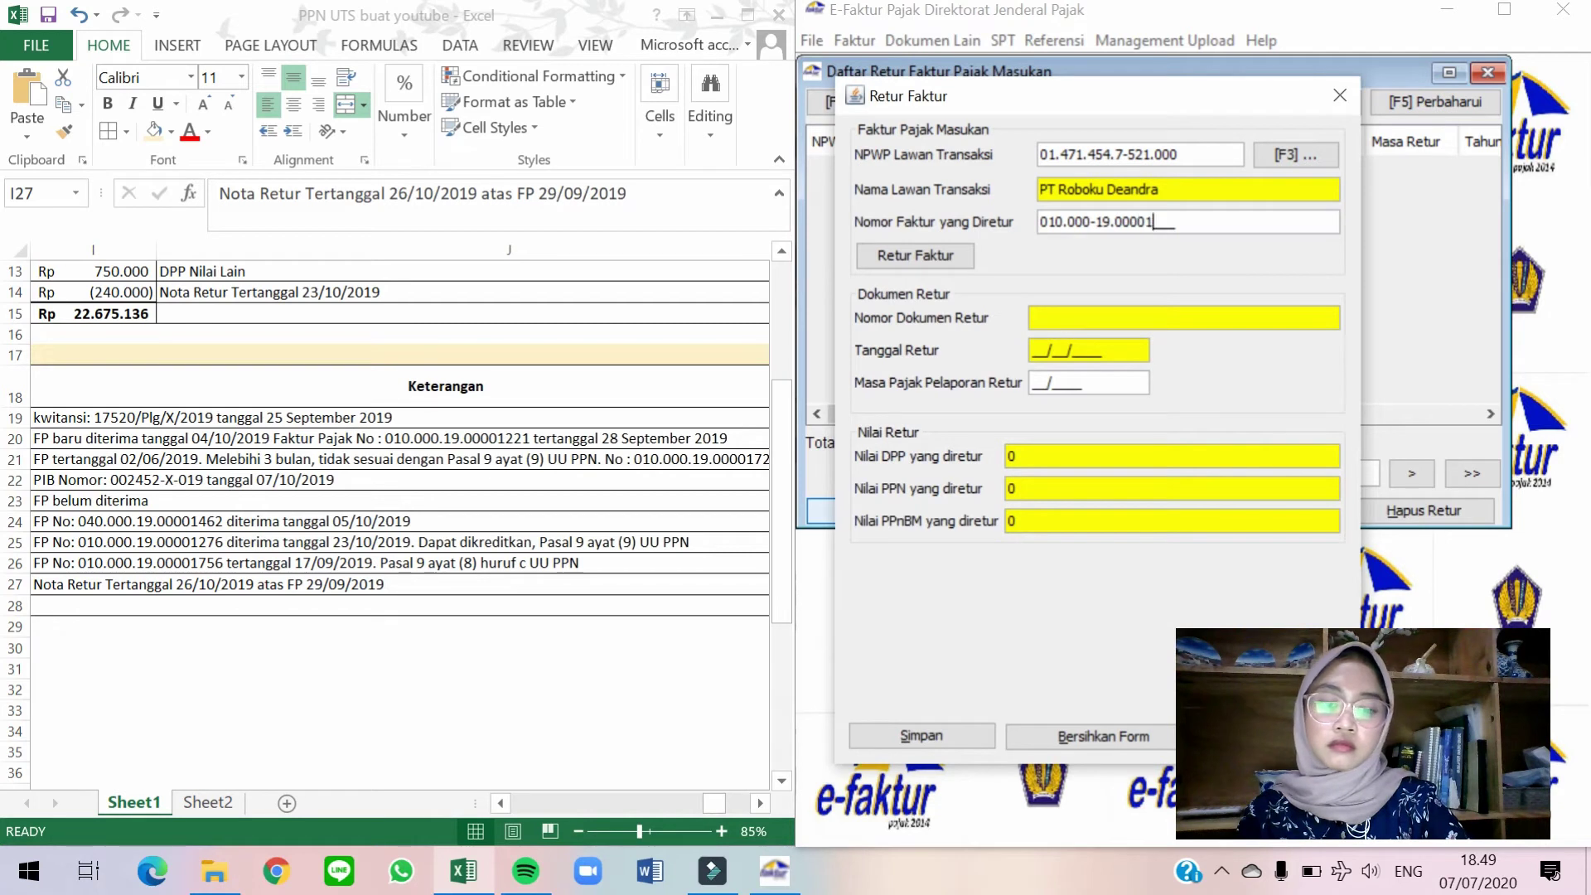
type("497")
left_click(909, 253)
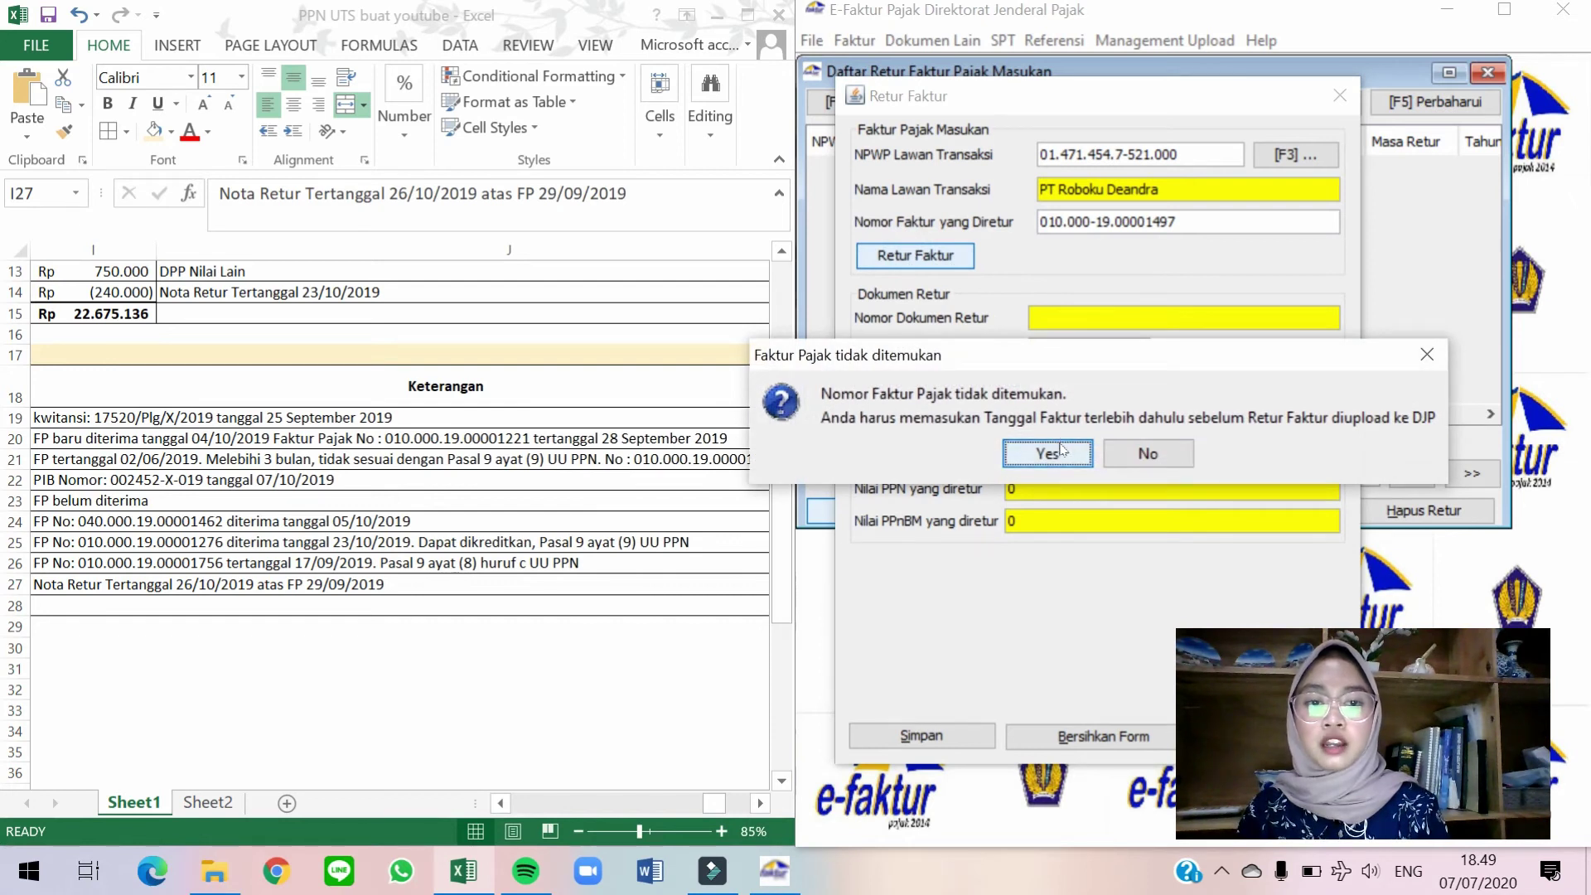
left_click(1048, 452)
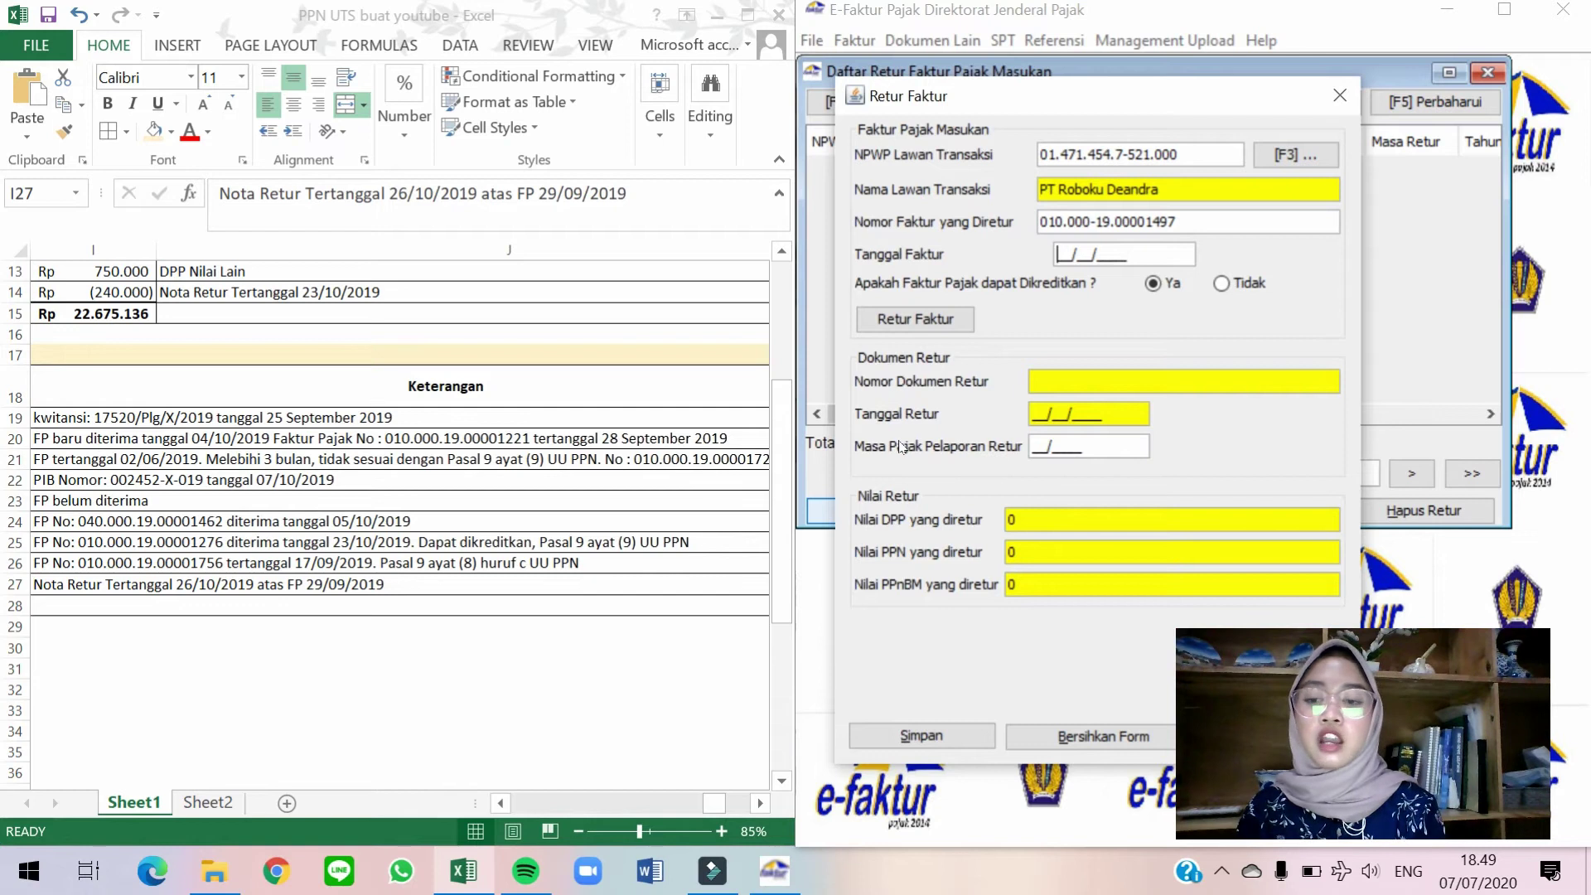
Enter invoice date 29/09/2019 and paste return note number NR-41/X/019.
type("29/09/2019")
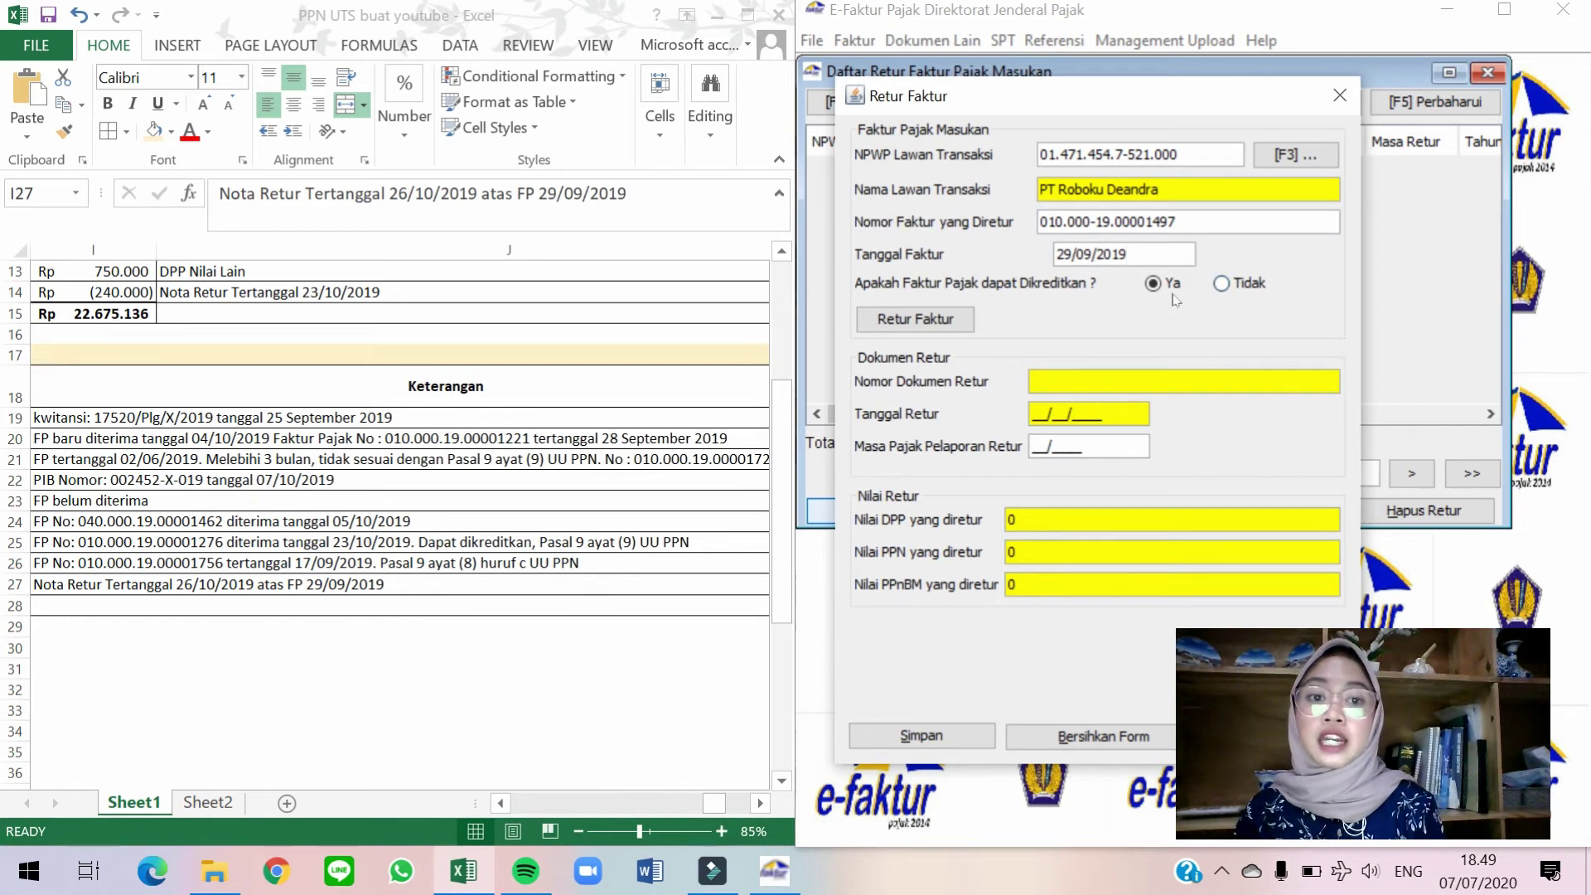
left_click(941, 323)
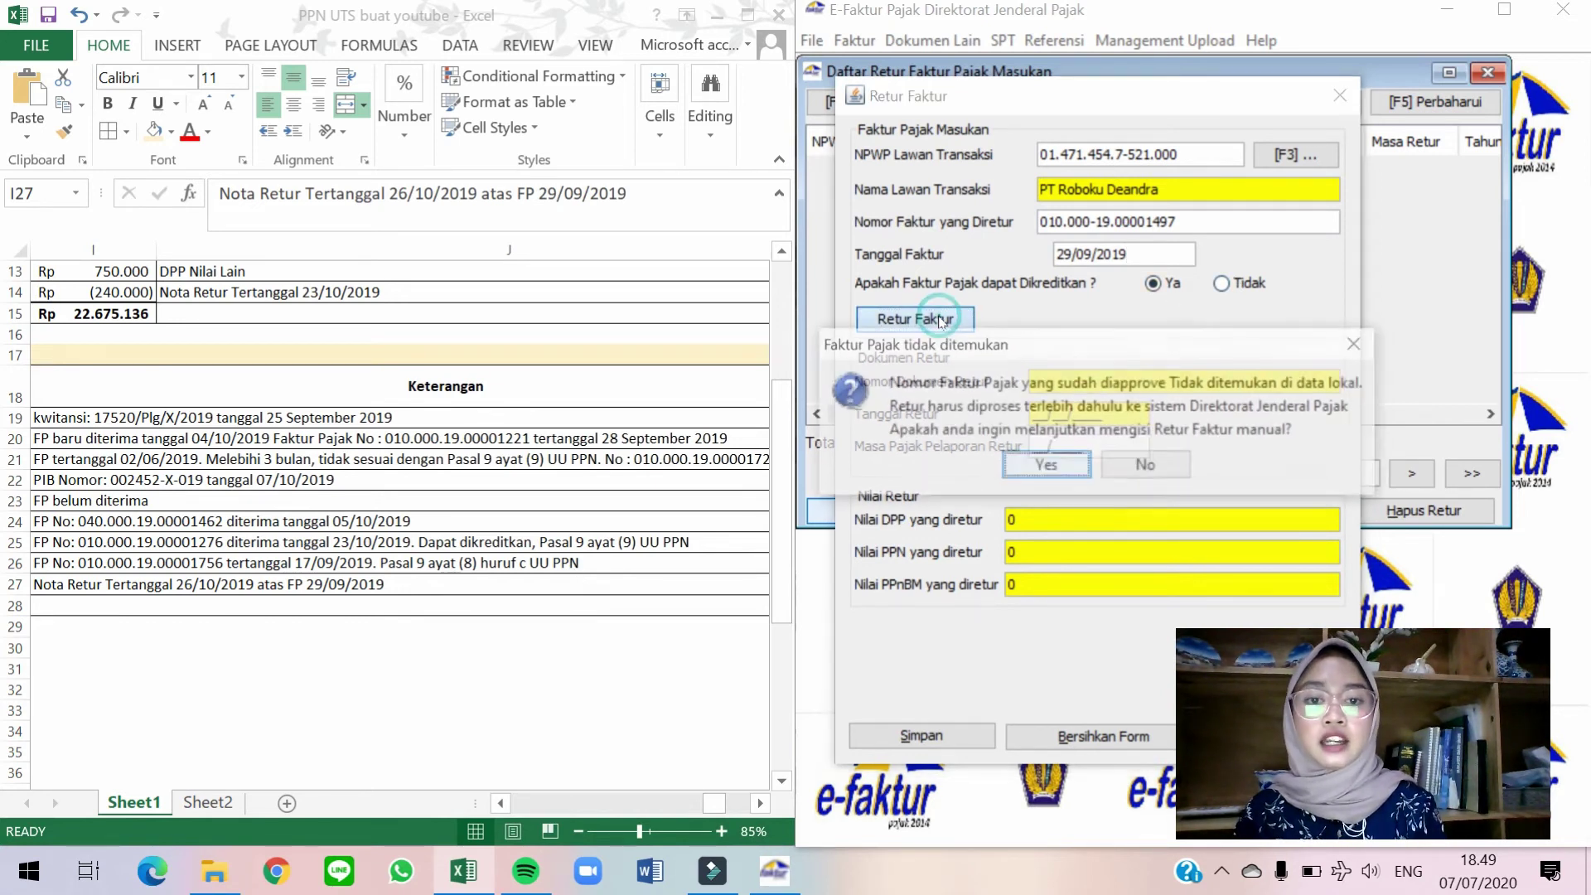
left_click(1046, 467)
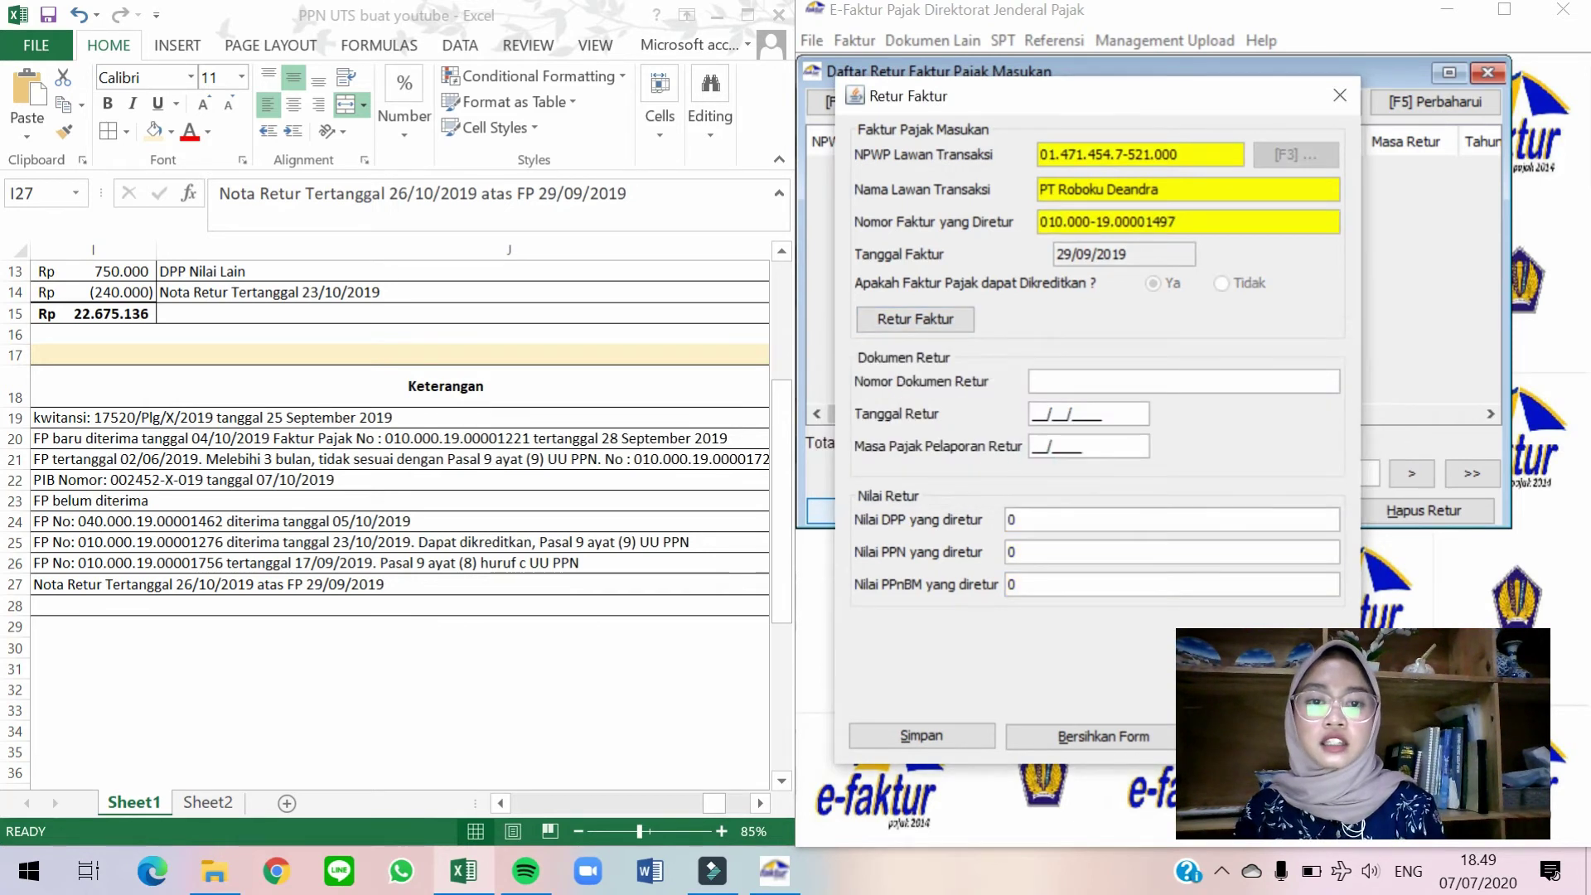
left_click(412, 553)
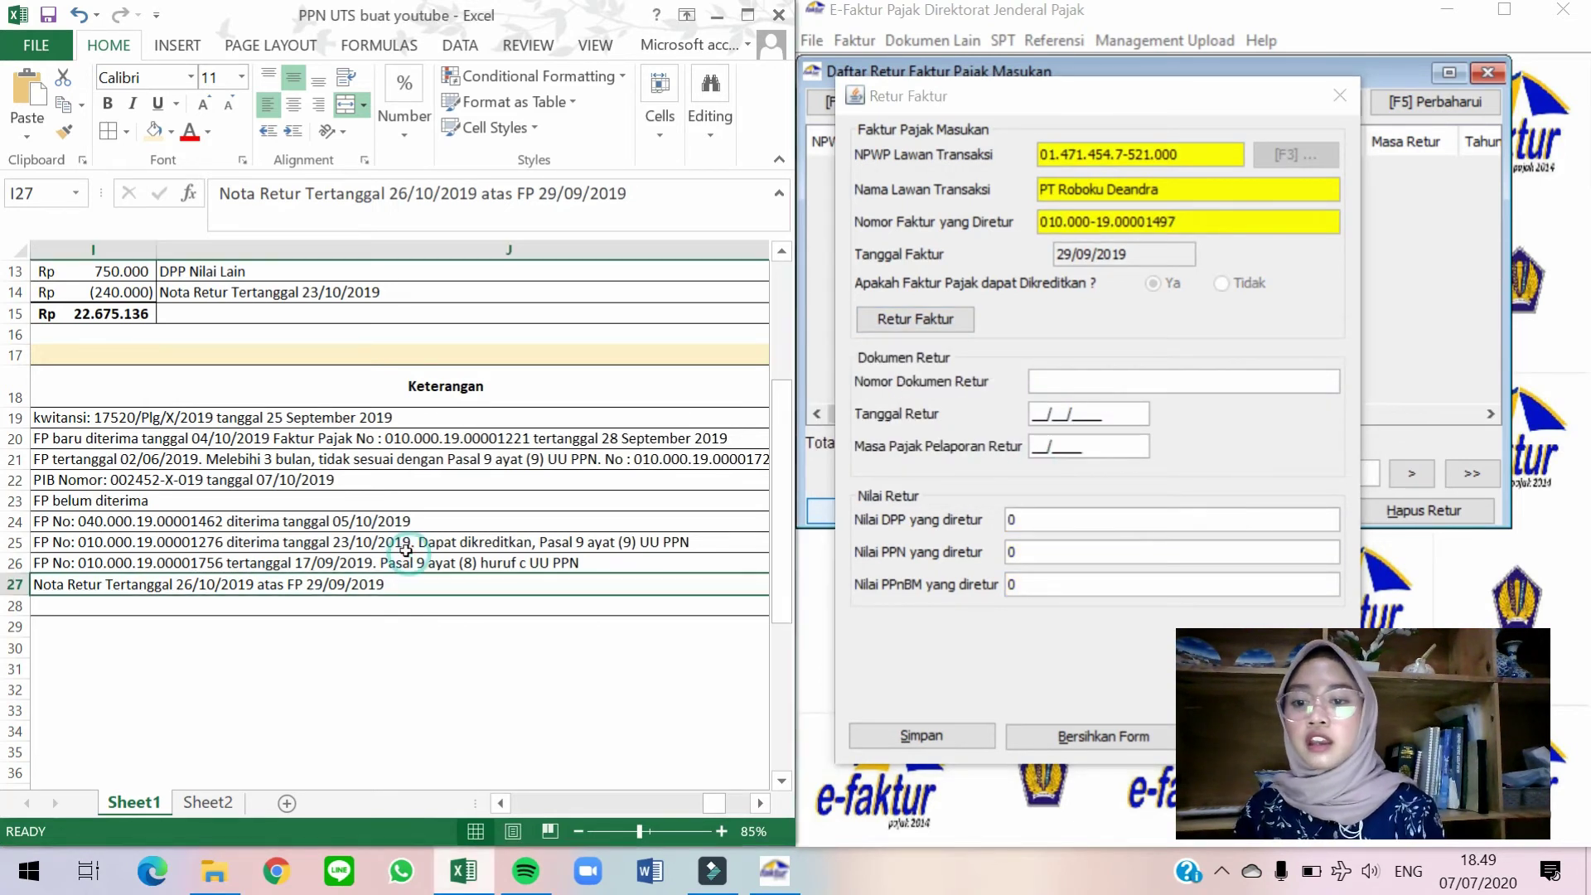
key("Left")
key("Left")
key("Left")
key("Left")
key("Left")
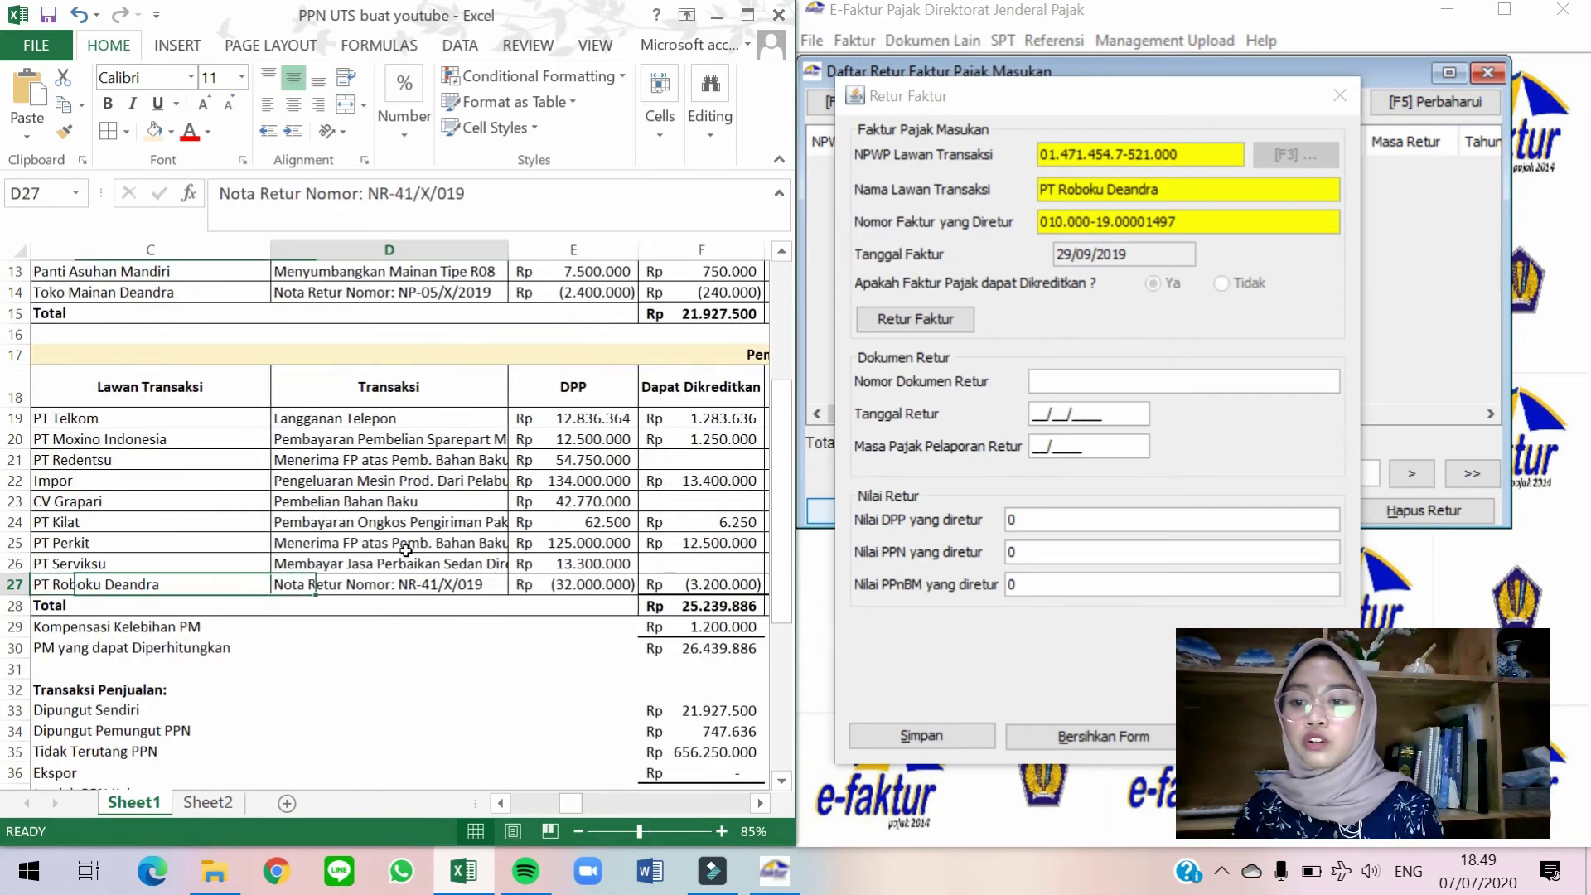
left_click_drag(368, 193, 465, 193)
key("ctrl+c")
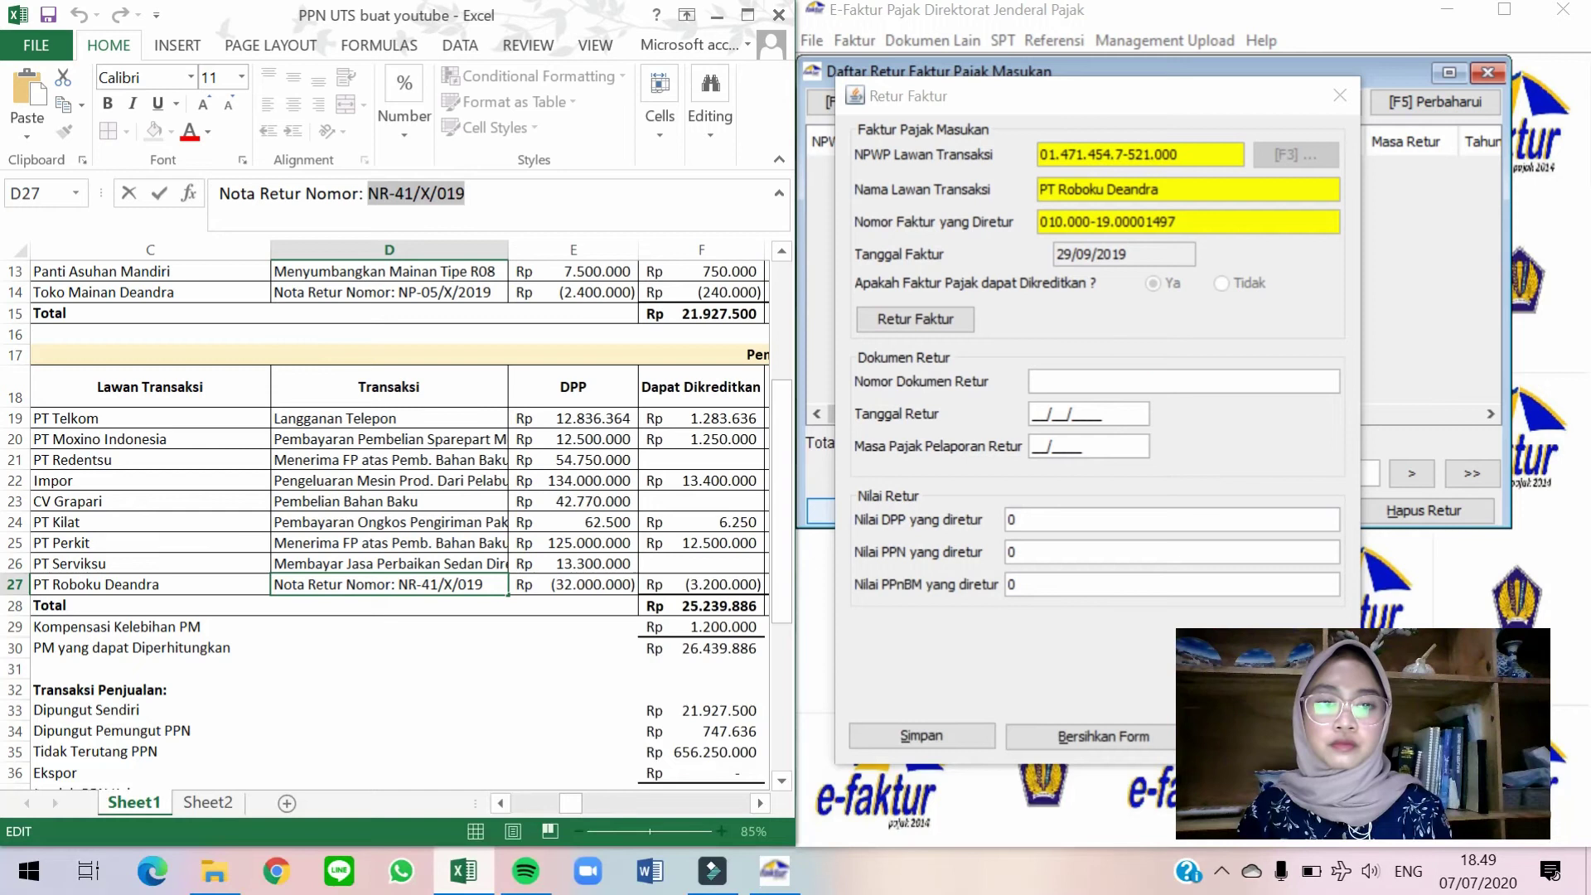
left_click(1151, 379)
key("ctrl+v")
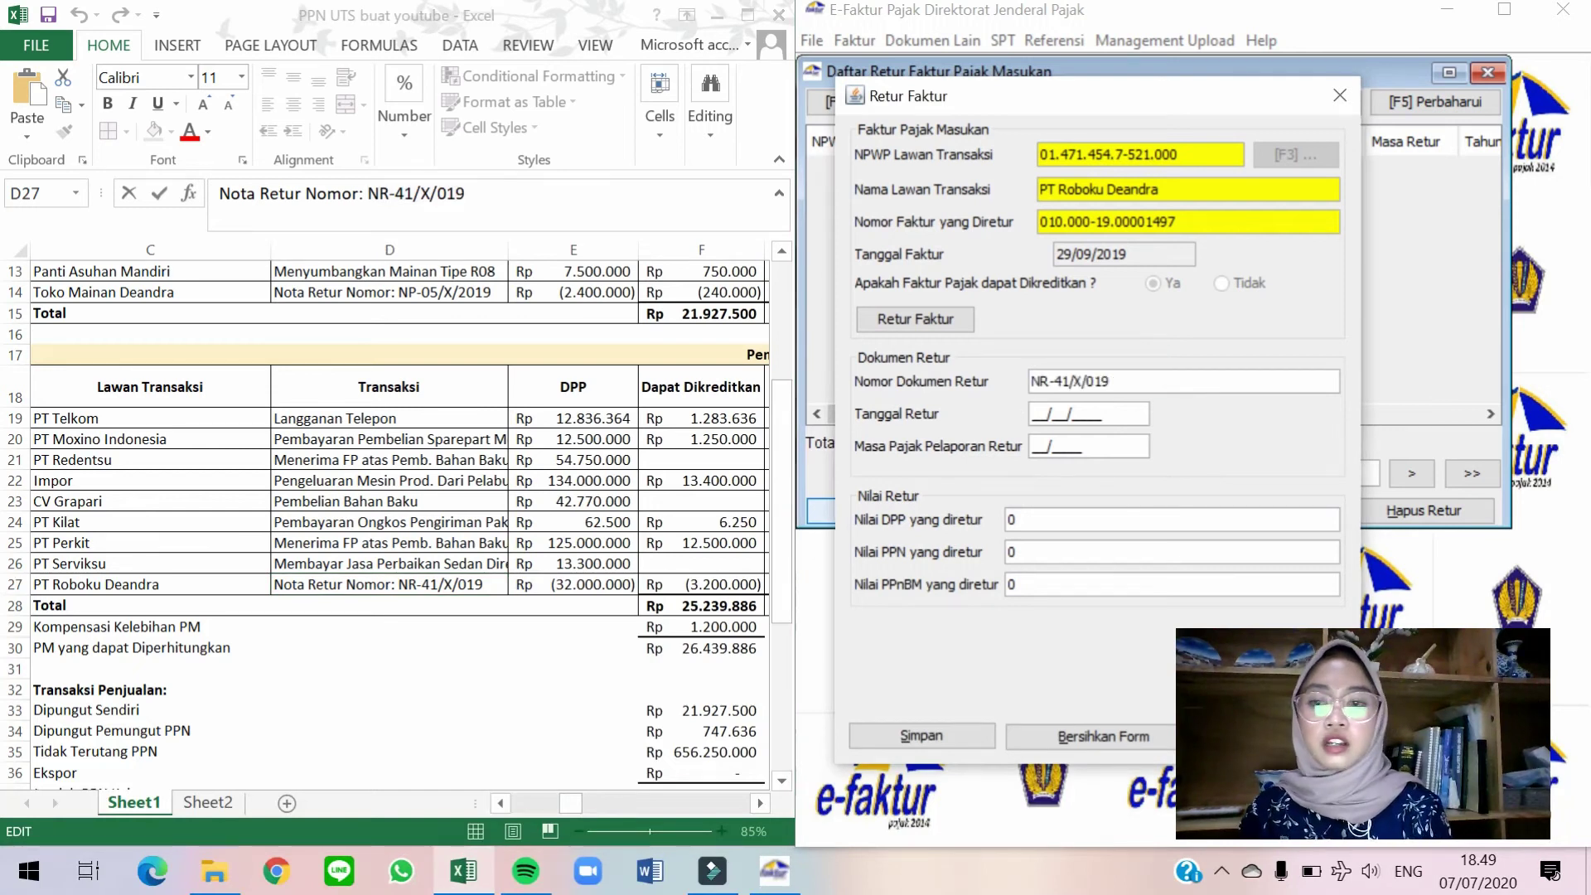
Set the return date to 26/10/2019 and the reporting period to 10/2019.
left_click(334, 667)
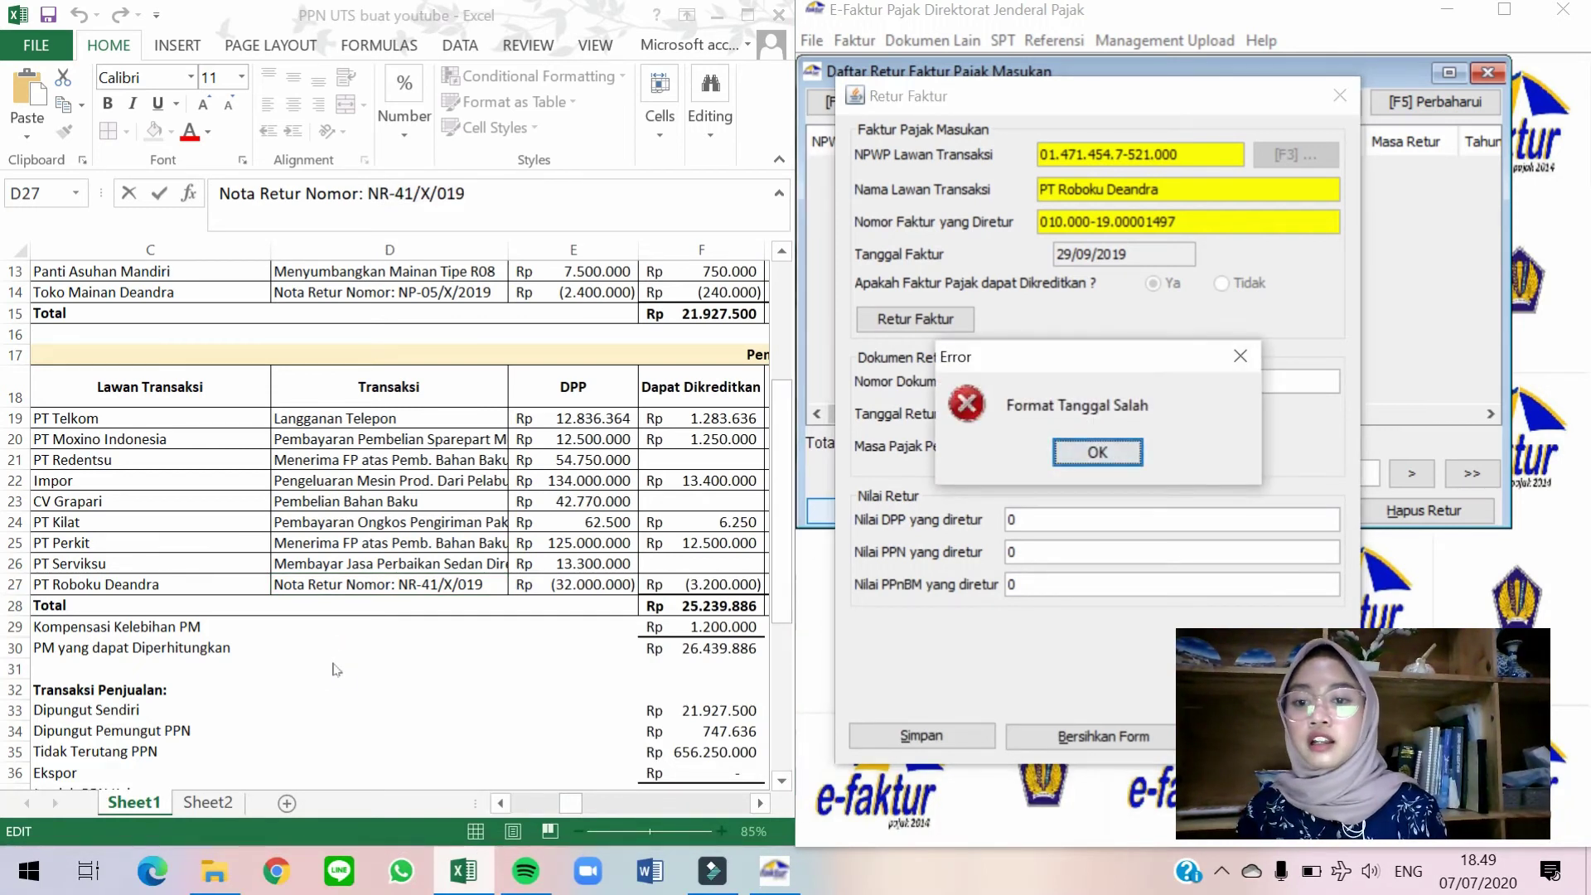
key("Return")
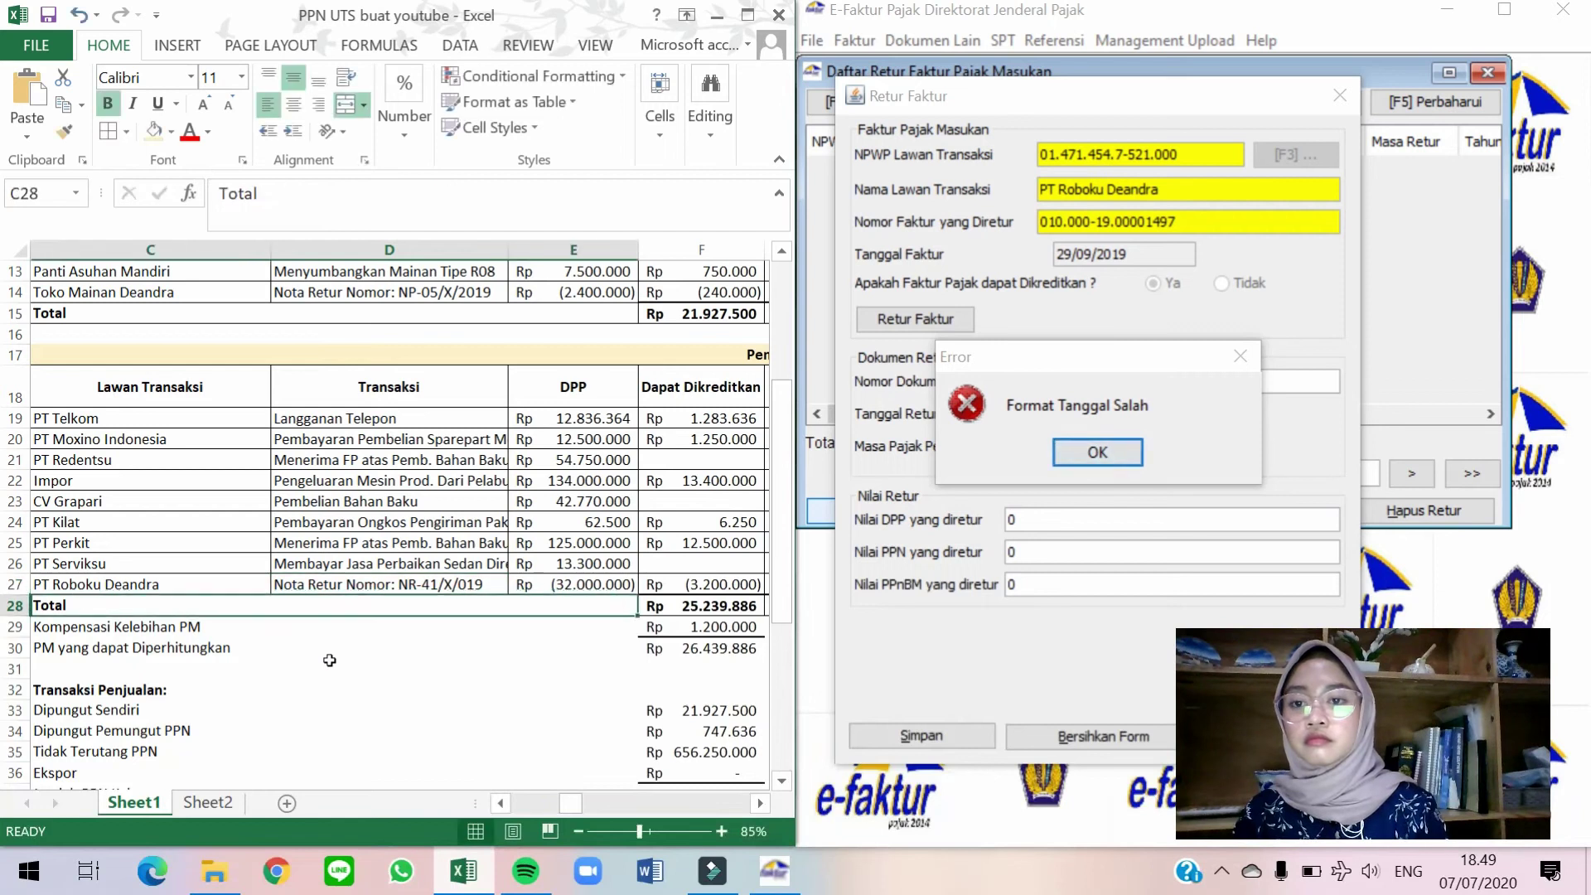
key("Left")
key("Up")
key("Right")
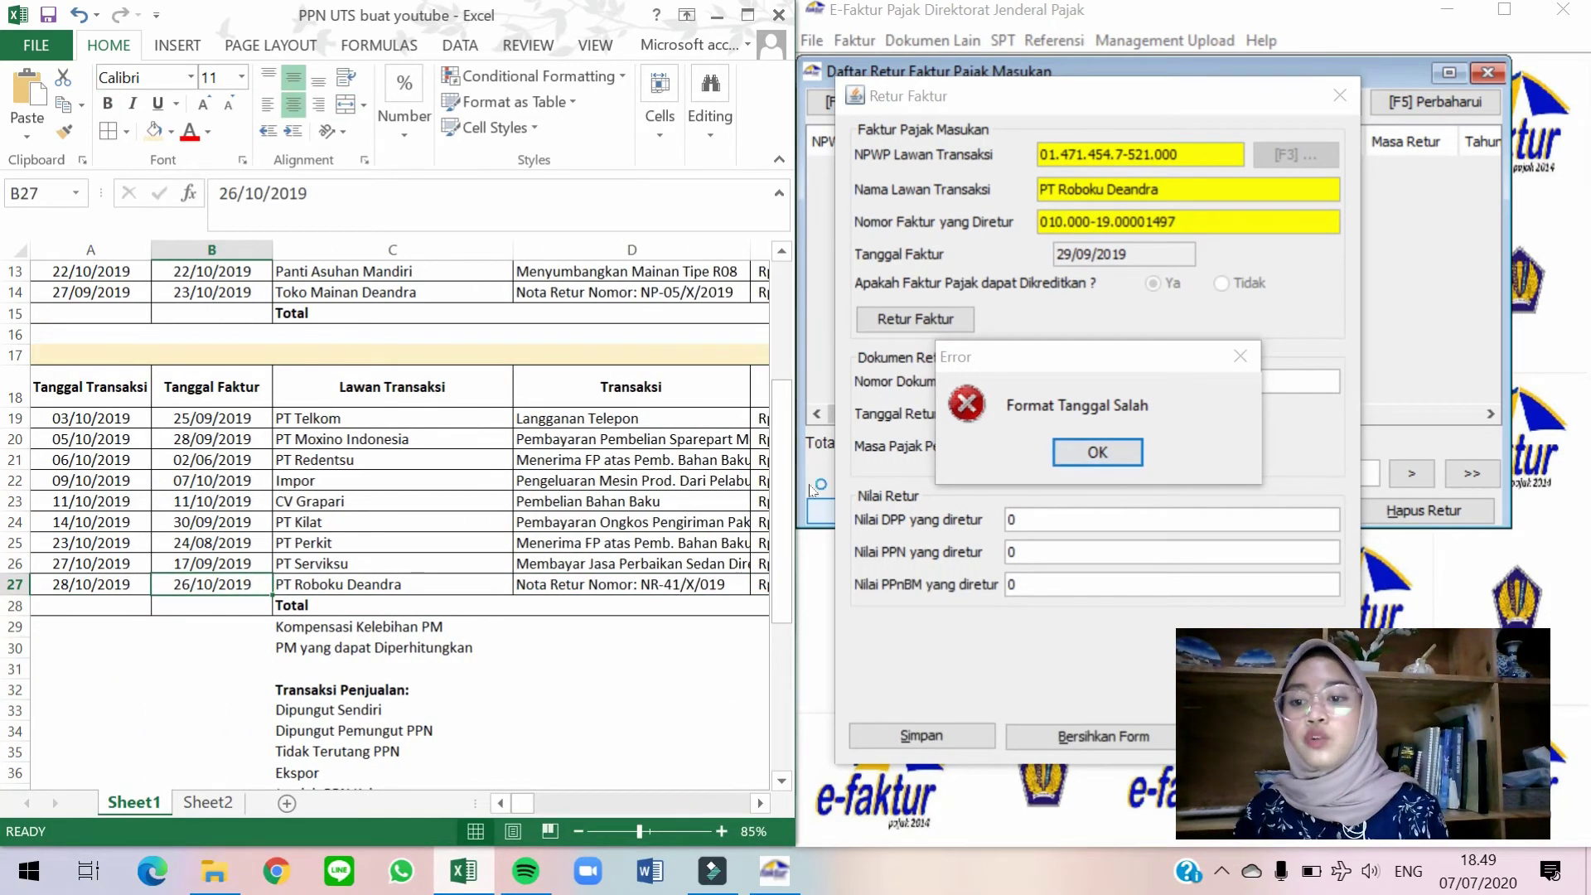
left_click(1077, 452)
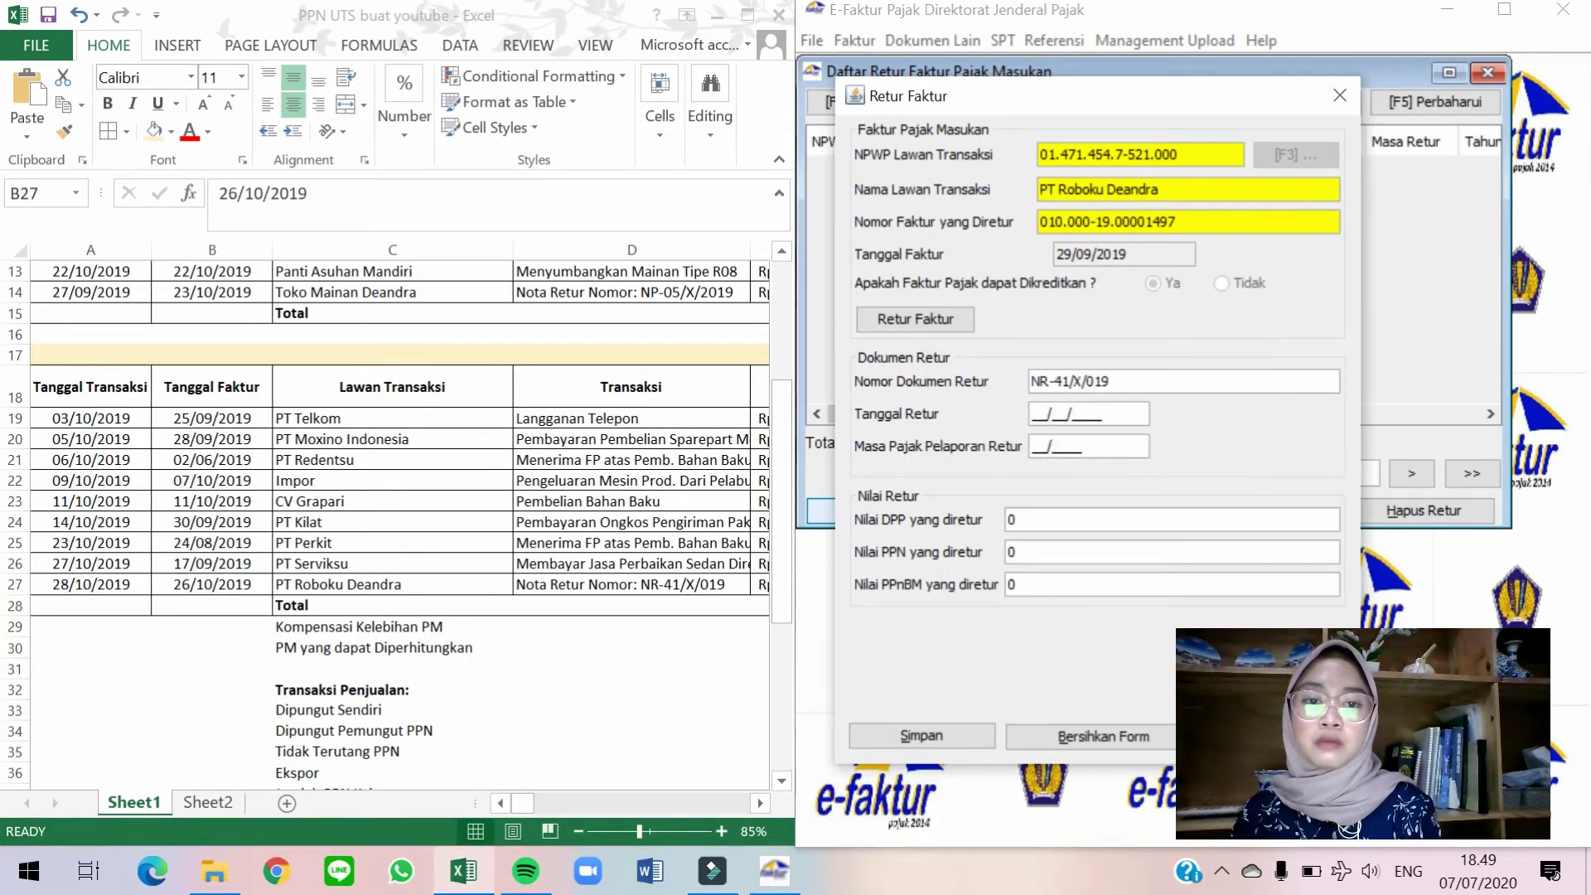
type("19")
key("Tab")
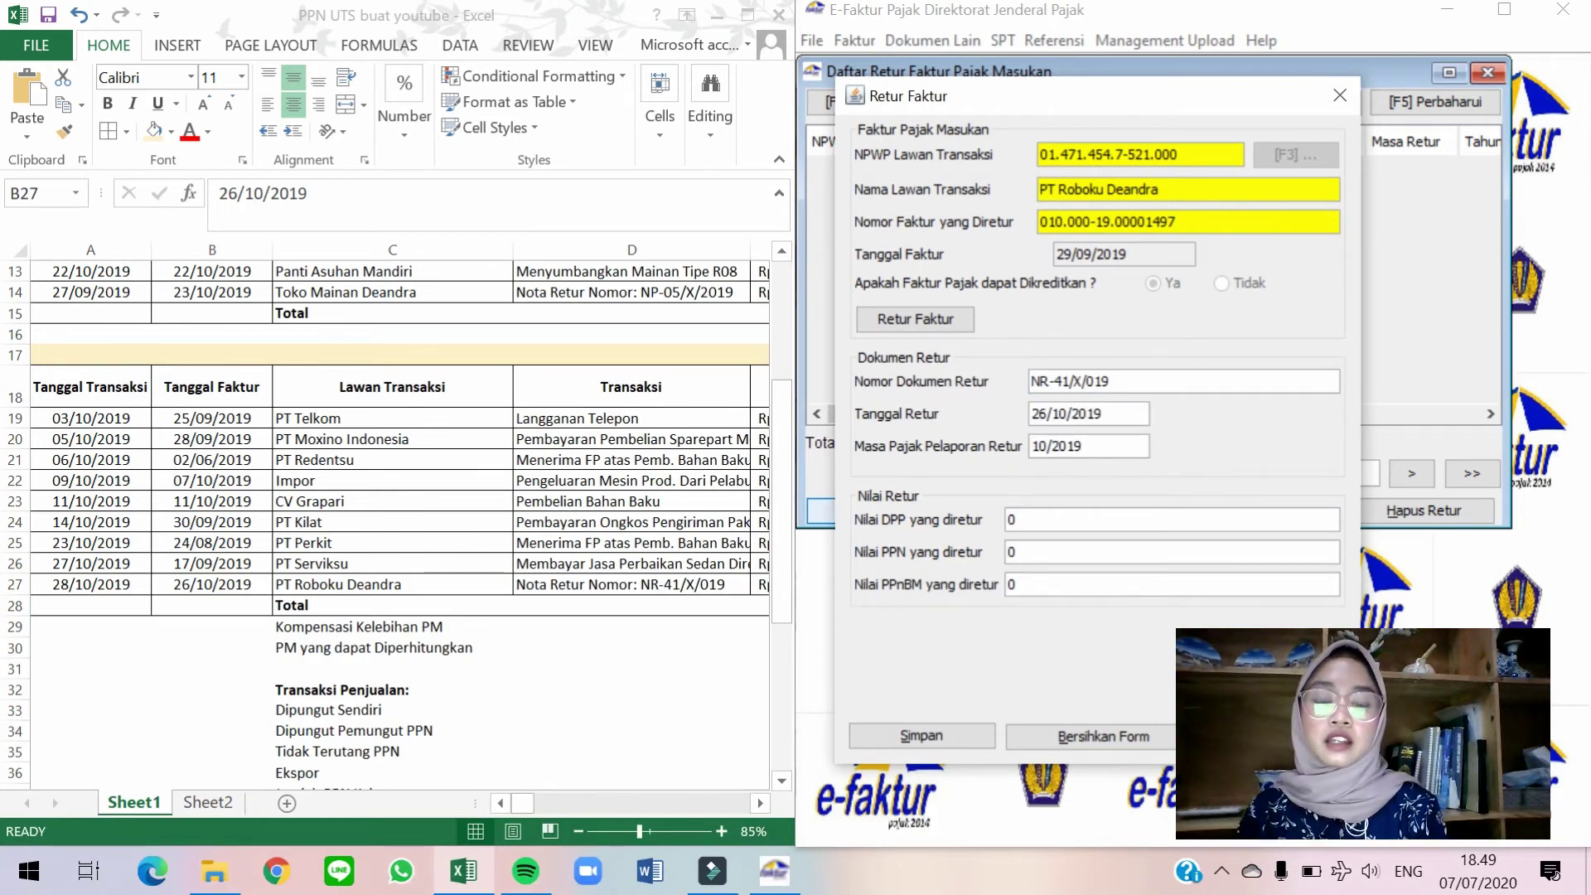
Enter DPP 32.000.000, save the return, and close the Daftar Retur list.
left_click(676, 606)
key("Right")
key("Right")
key("Right")
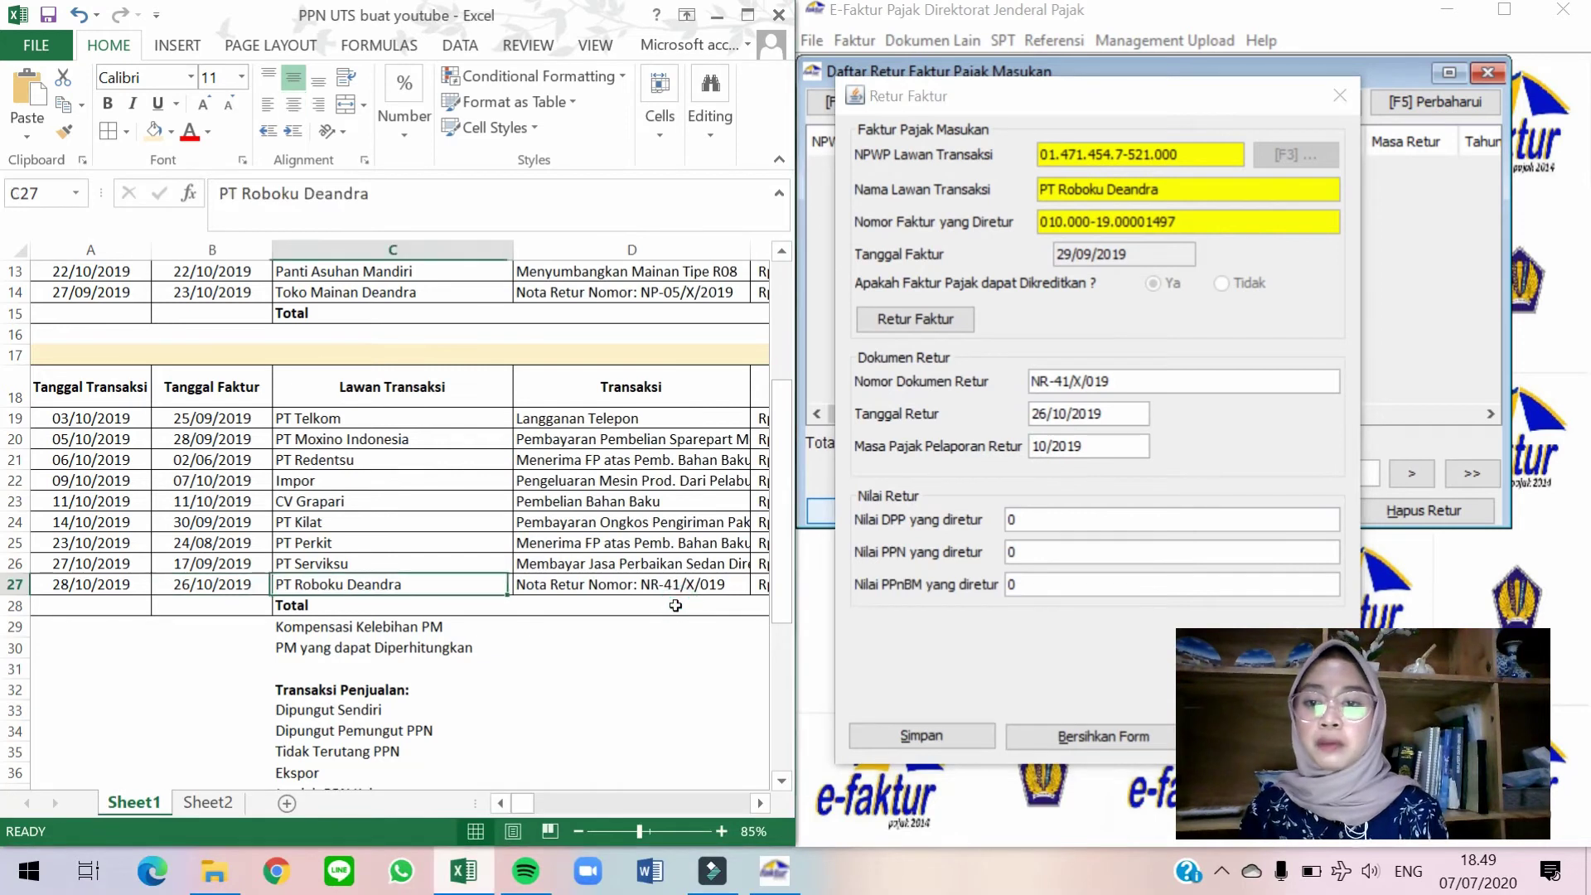
left_click(1015, 522)
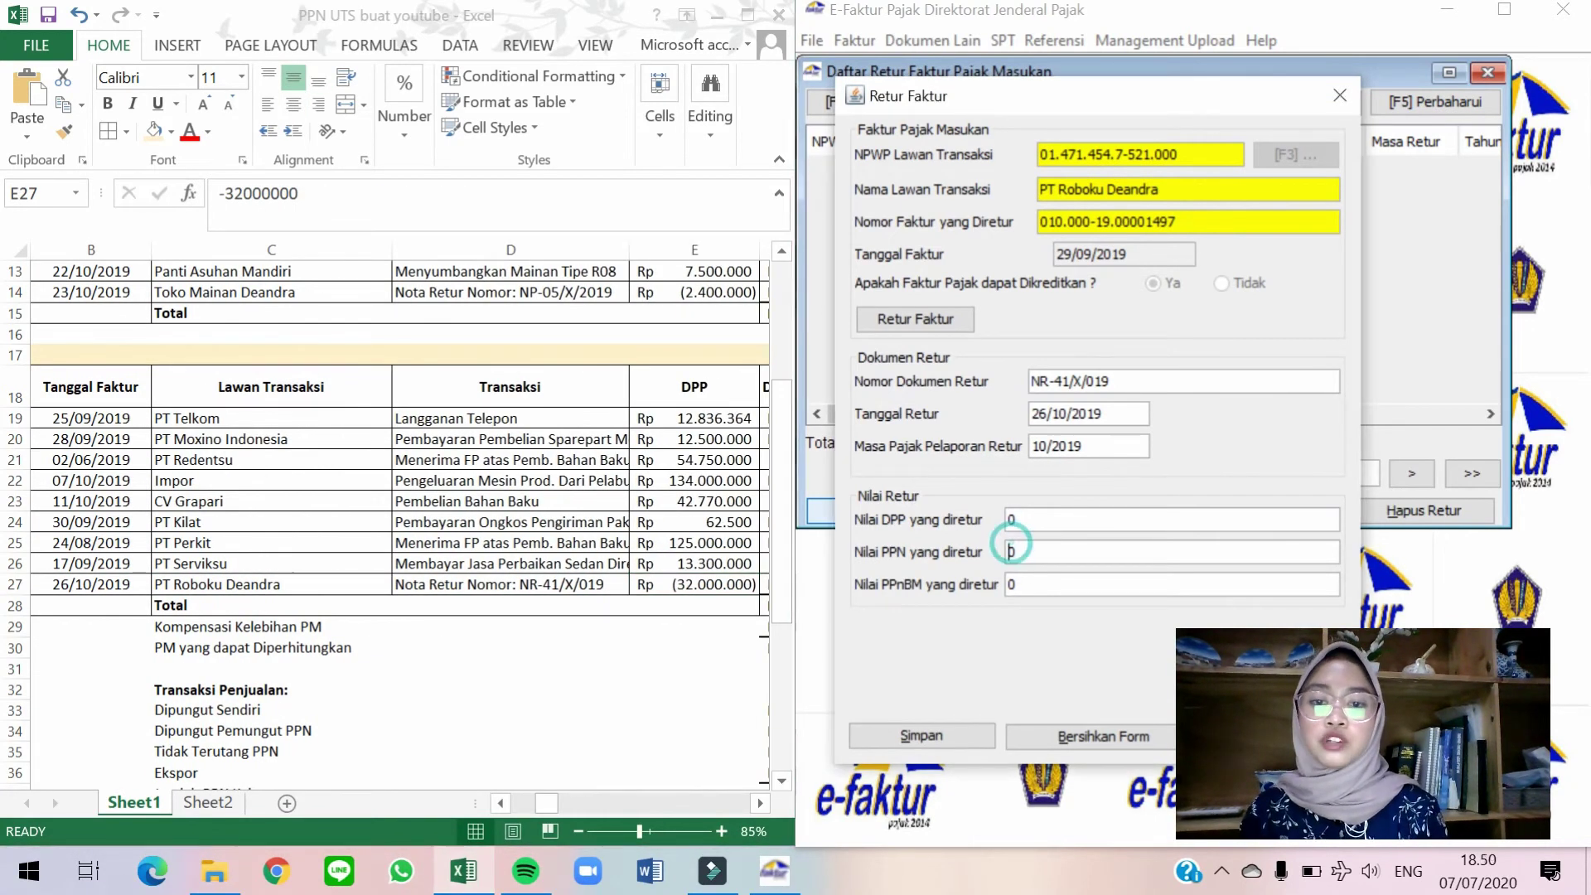
type("32.000.000")
key("Tab")
key("alt+s")
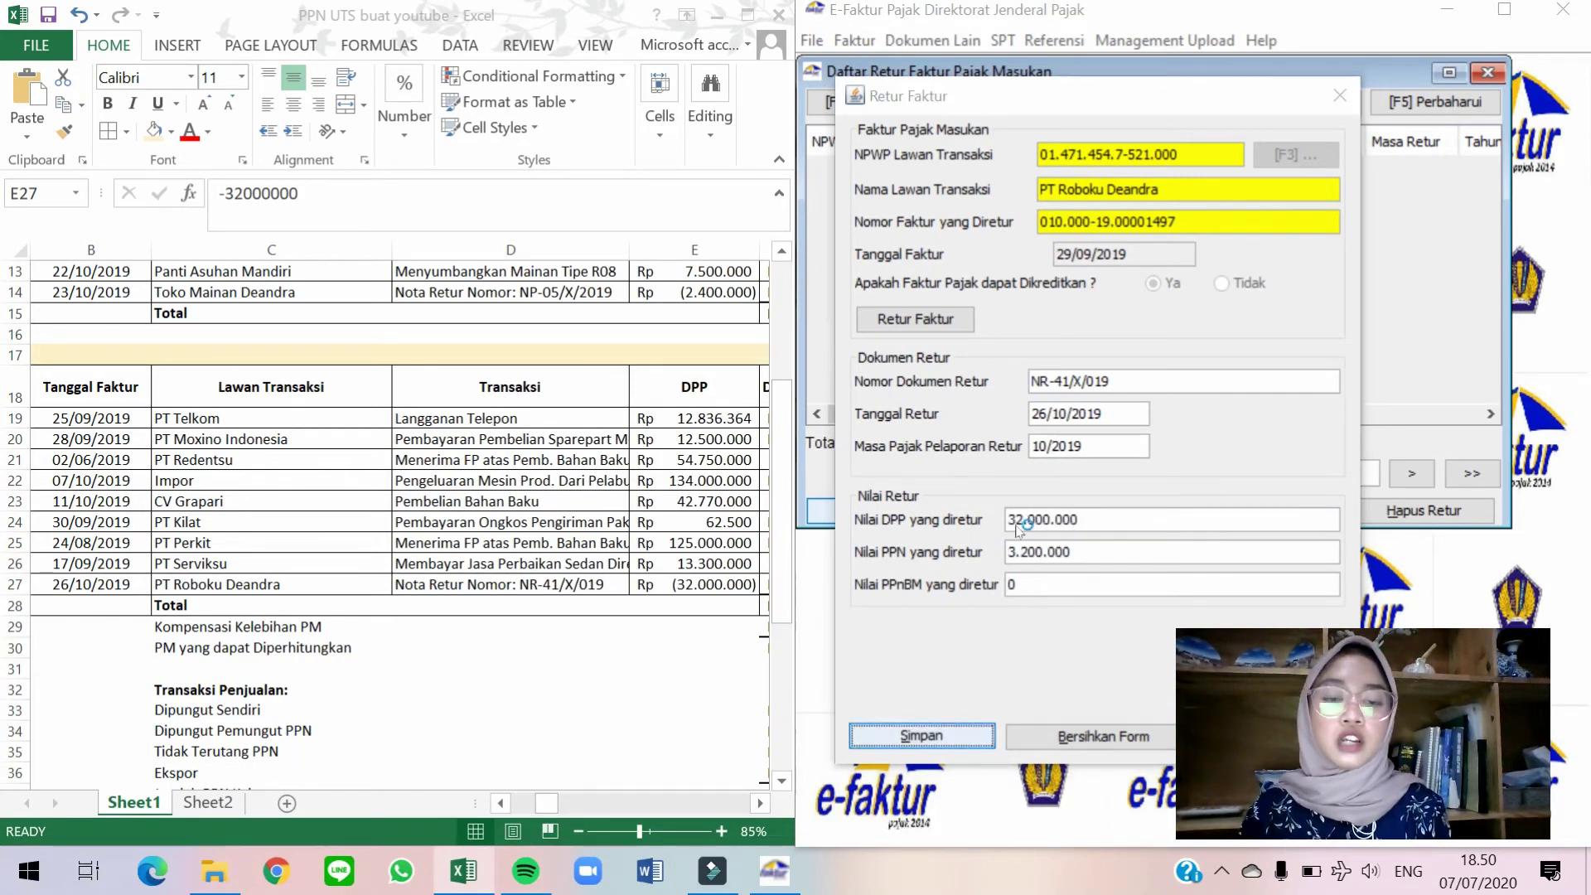
left_click(1207, 461)
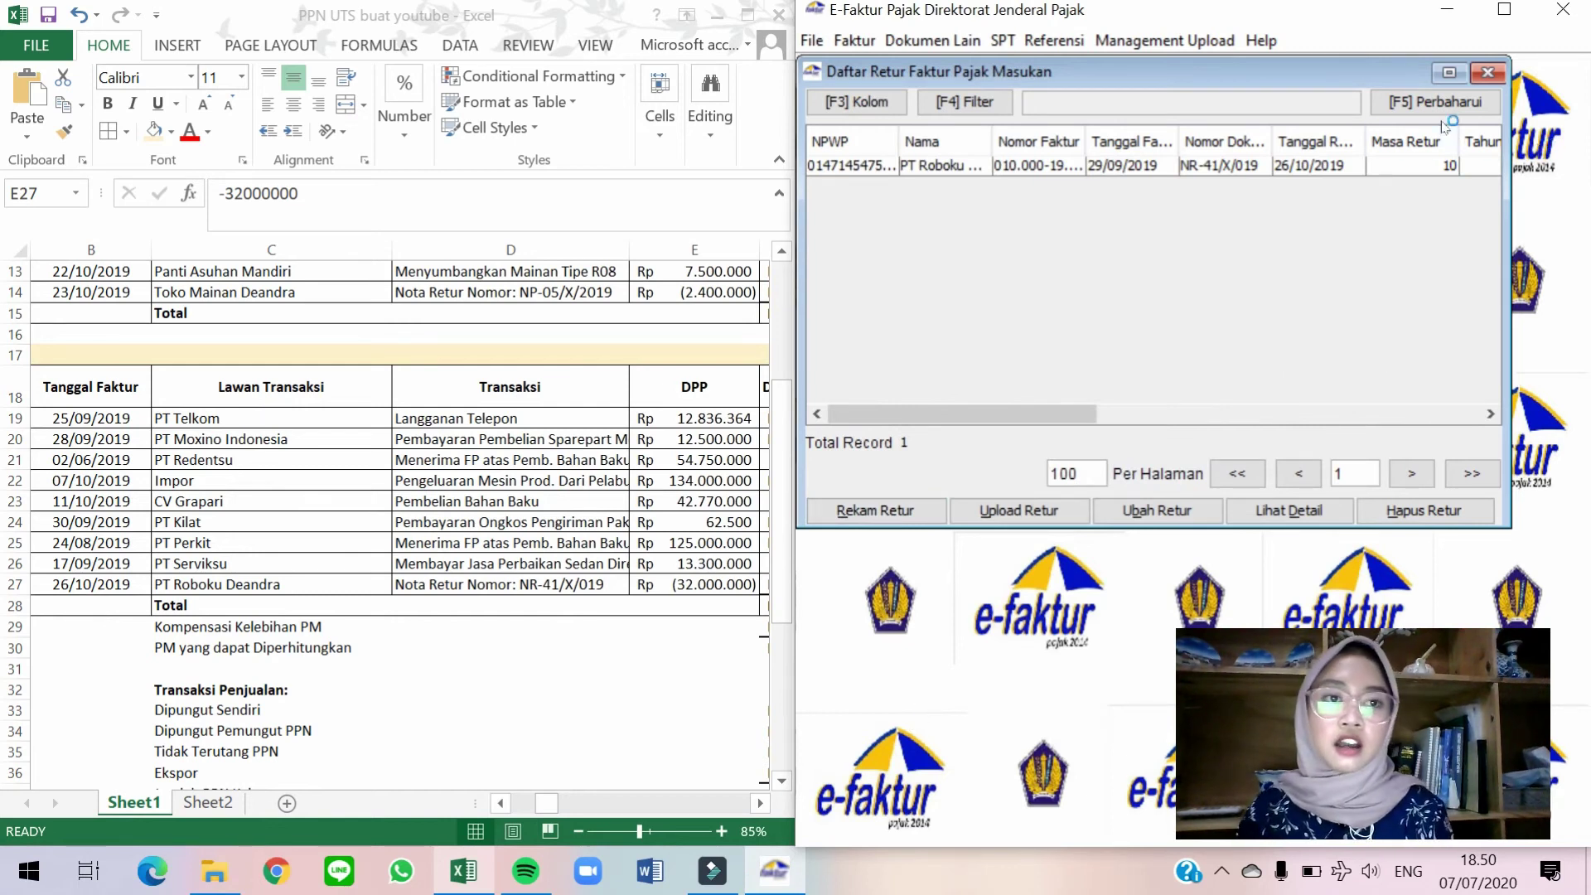
left_click(1489, 73)
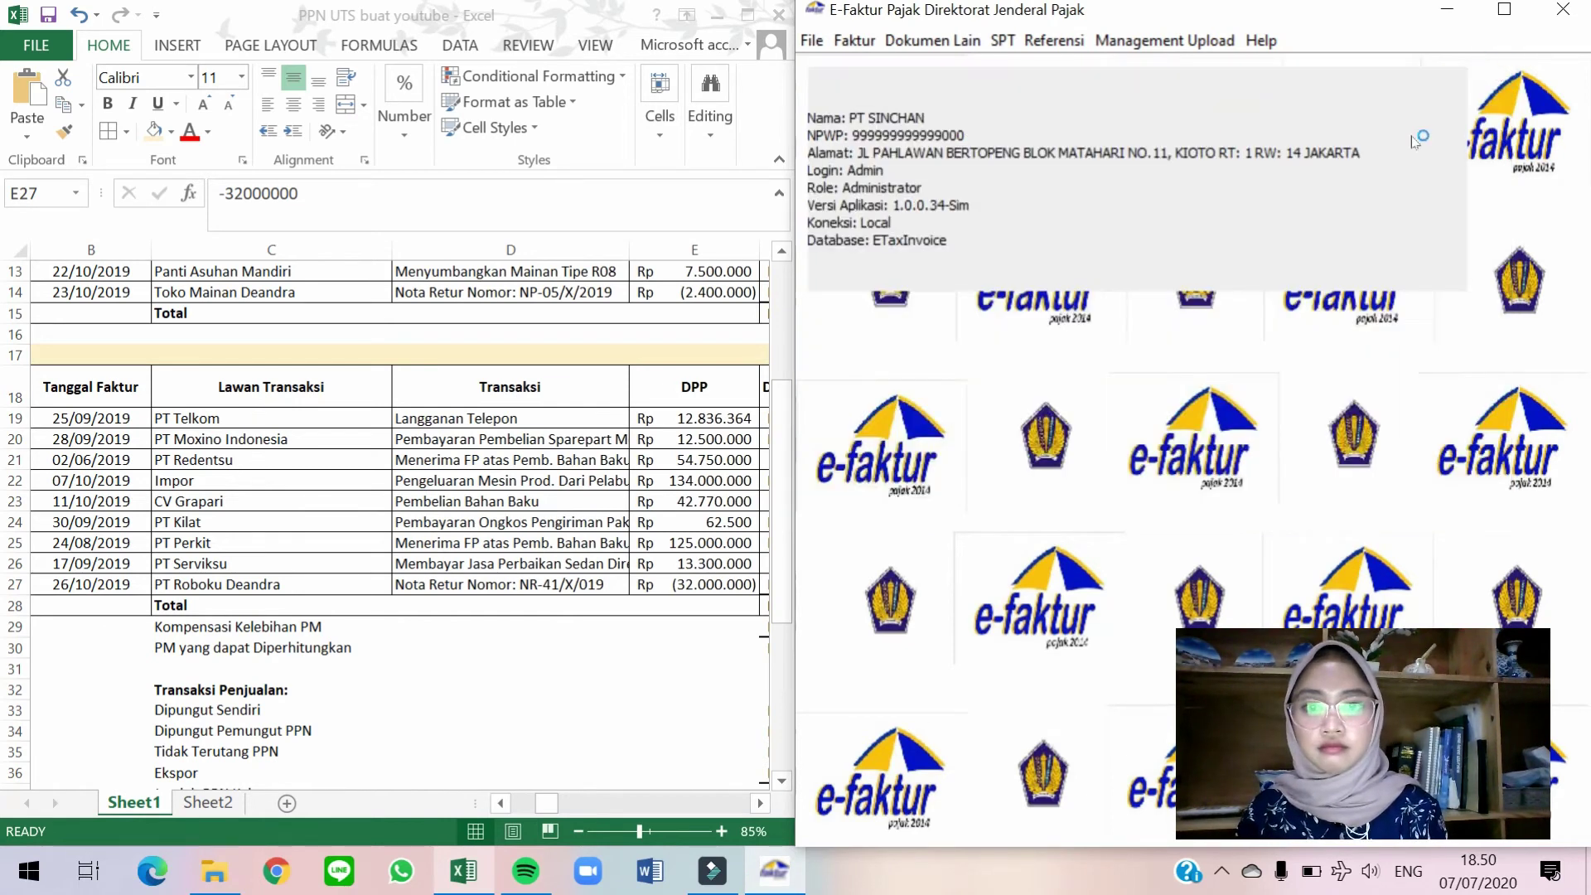
Maximize the E-Faktur window to fill the screen.
left_click(1504, 10)
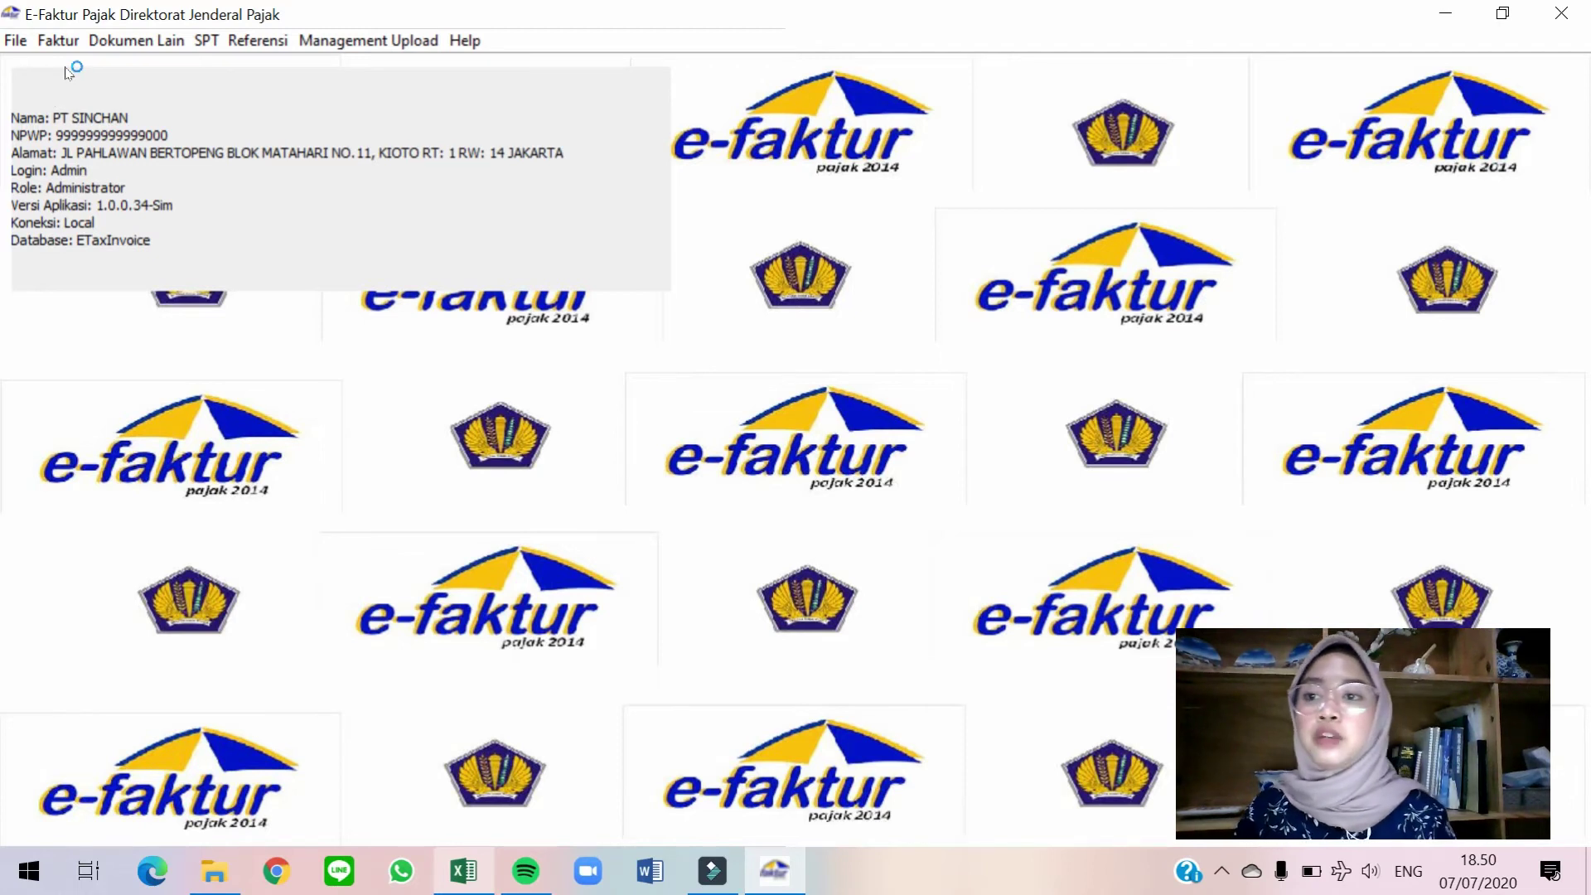
In Pajak Keluaran Administrasi Faktur, select all 8 invoices, upload them, then close the list.
left_click(43, 44)
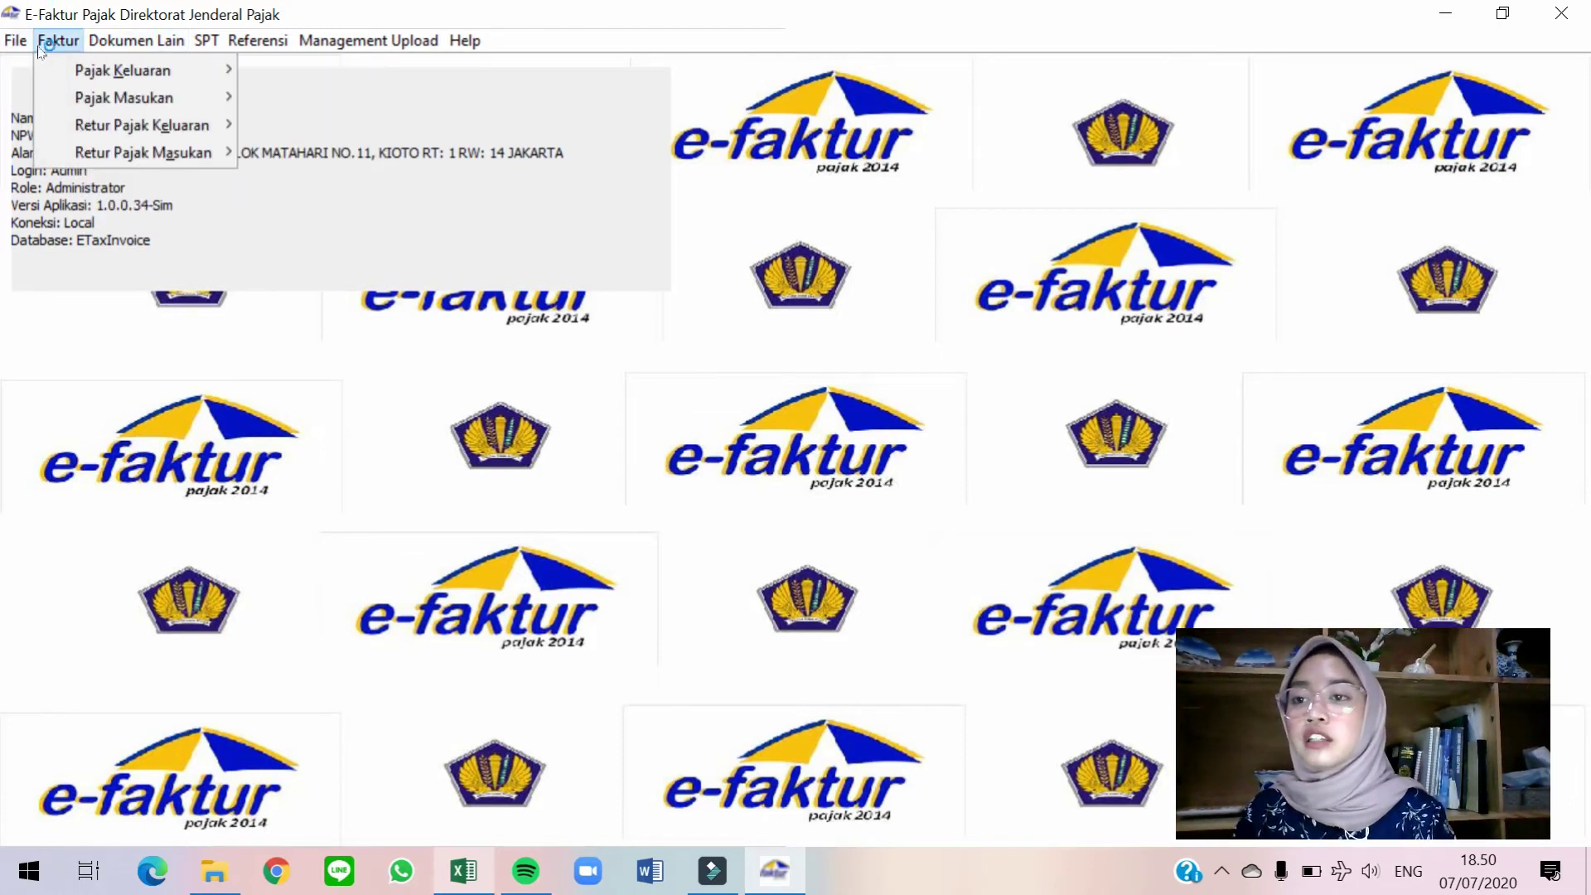
mouse_move(141, 71)
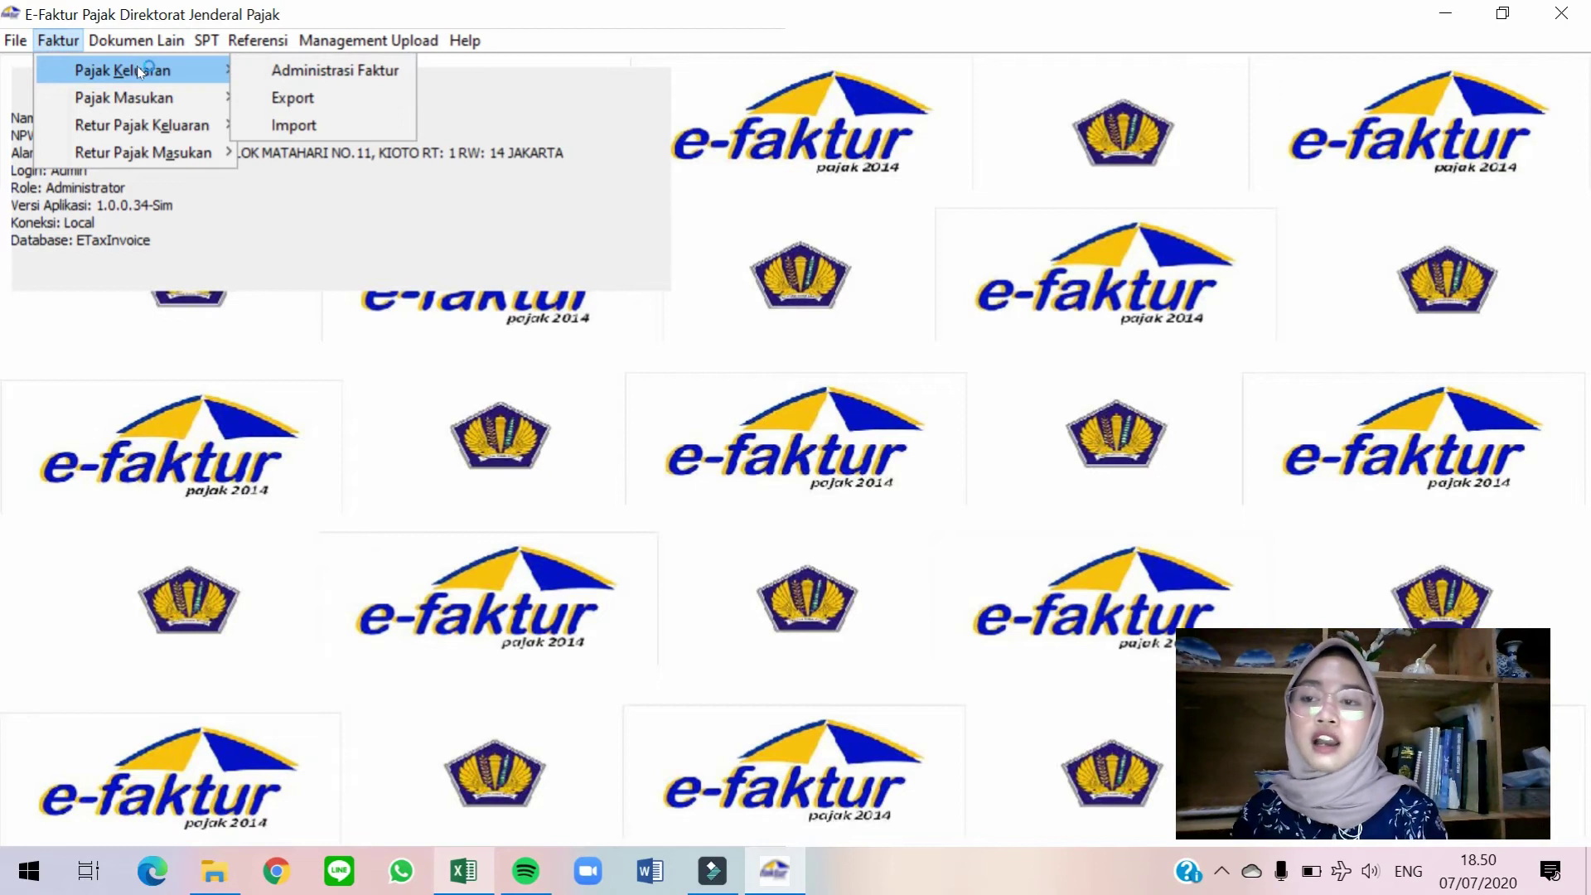
left_click(321, 75)
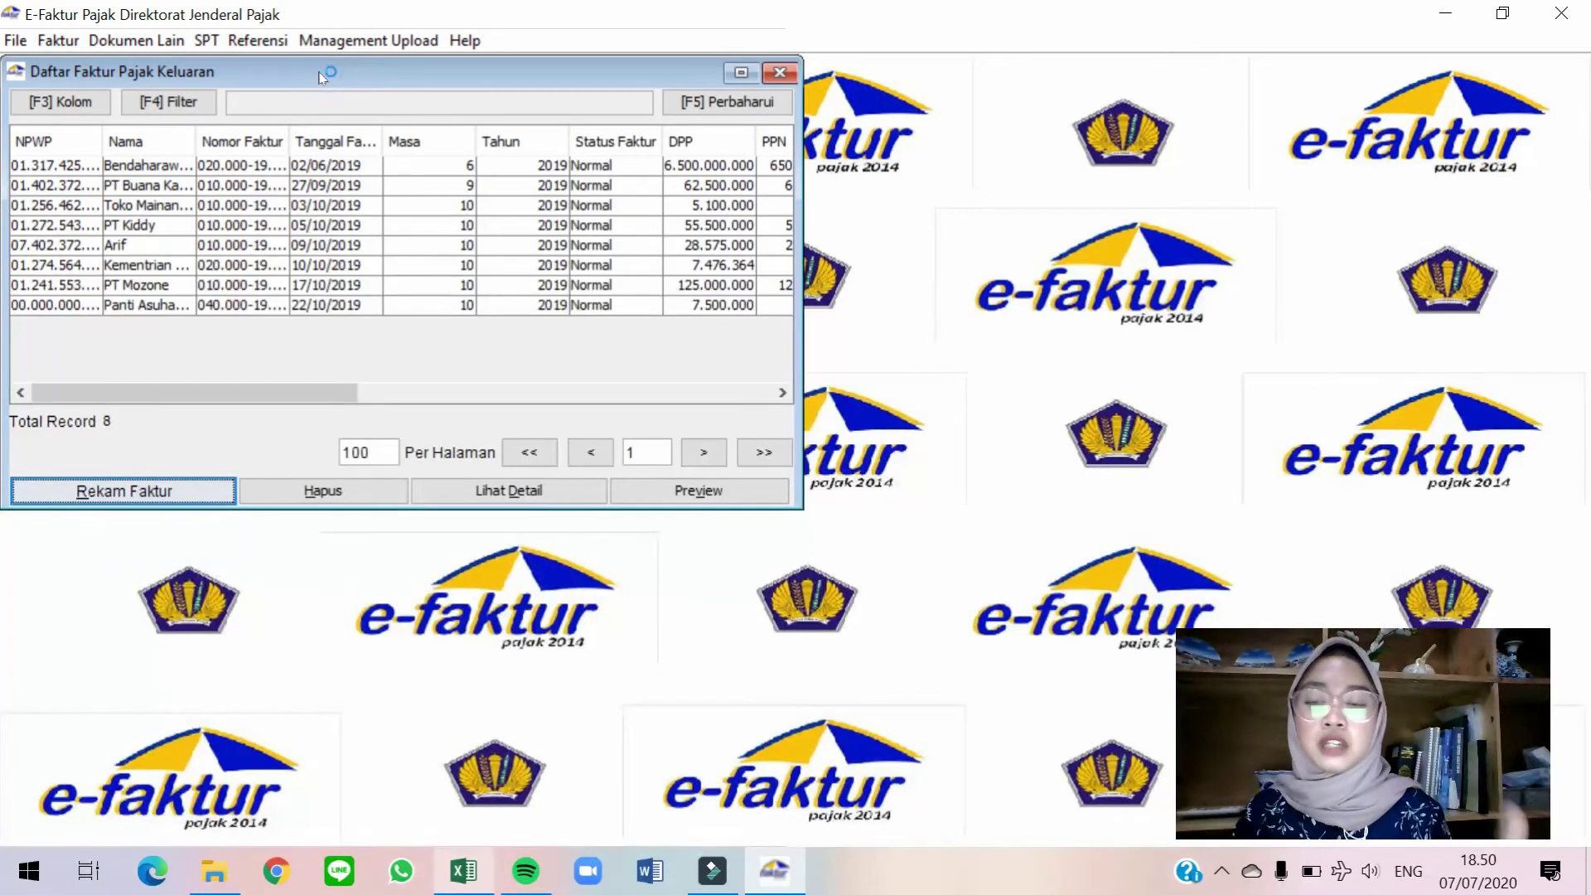
left_click_drag(359, 81, 663, 91)
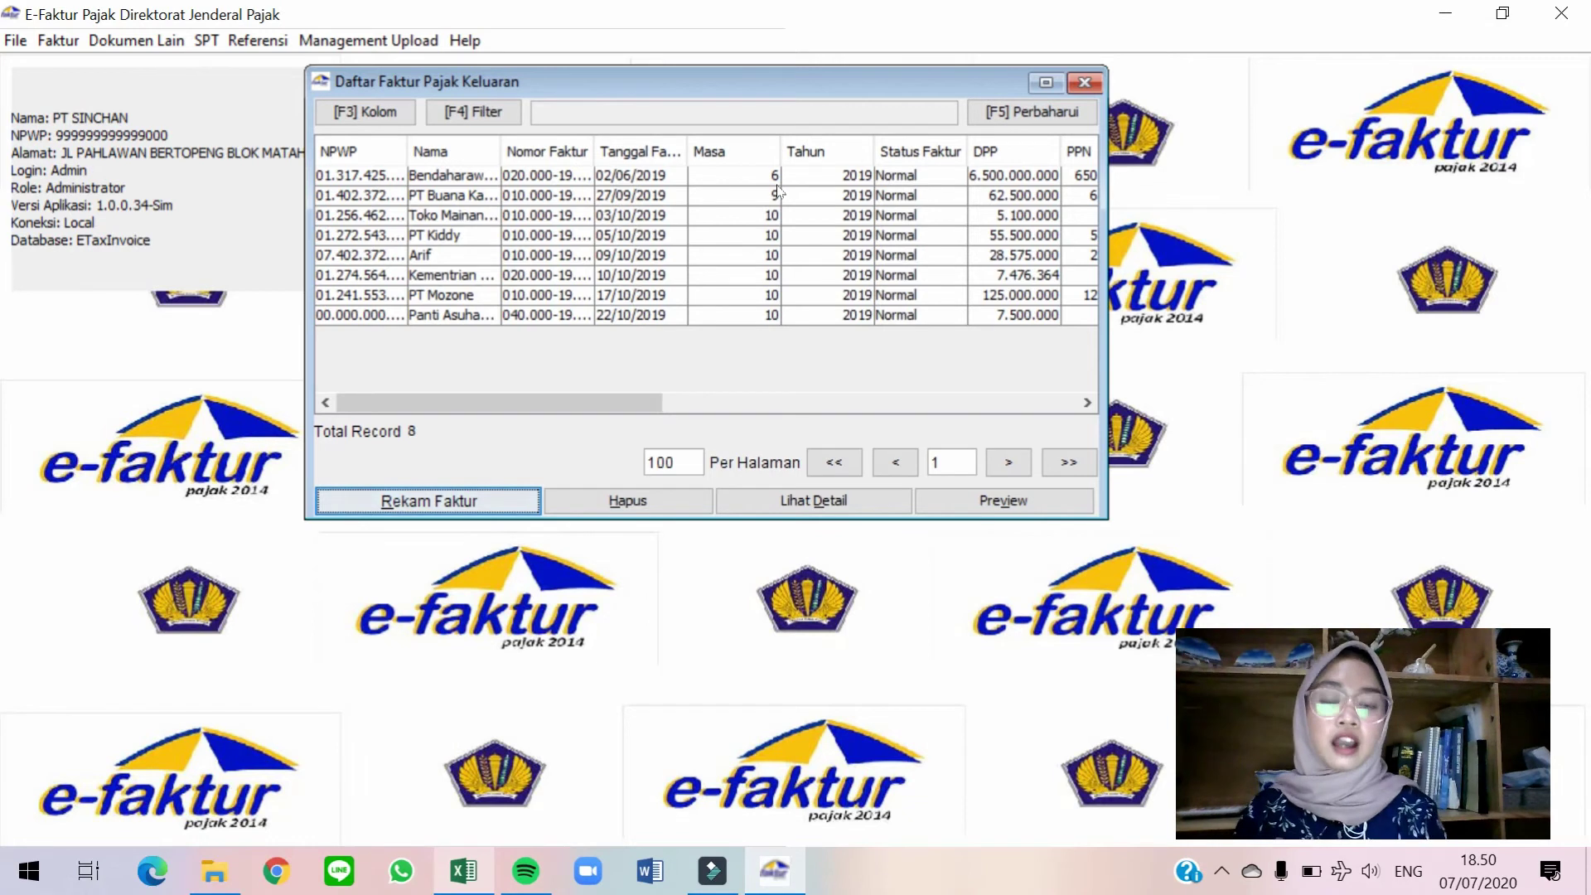
left_click(678, 282)
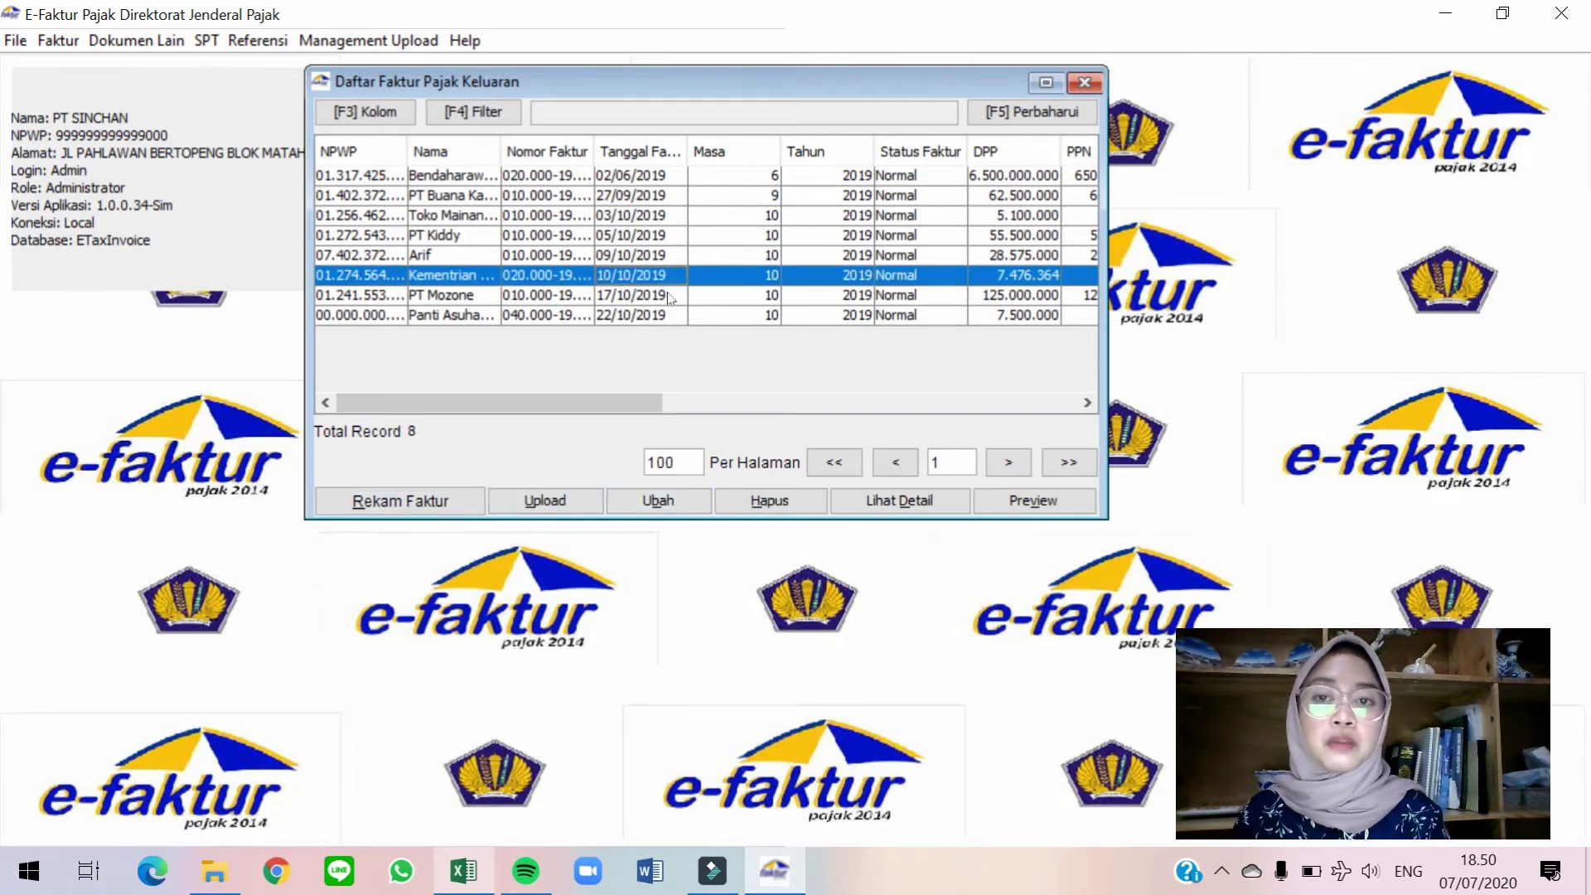
left_click(411, 174)
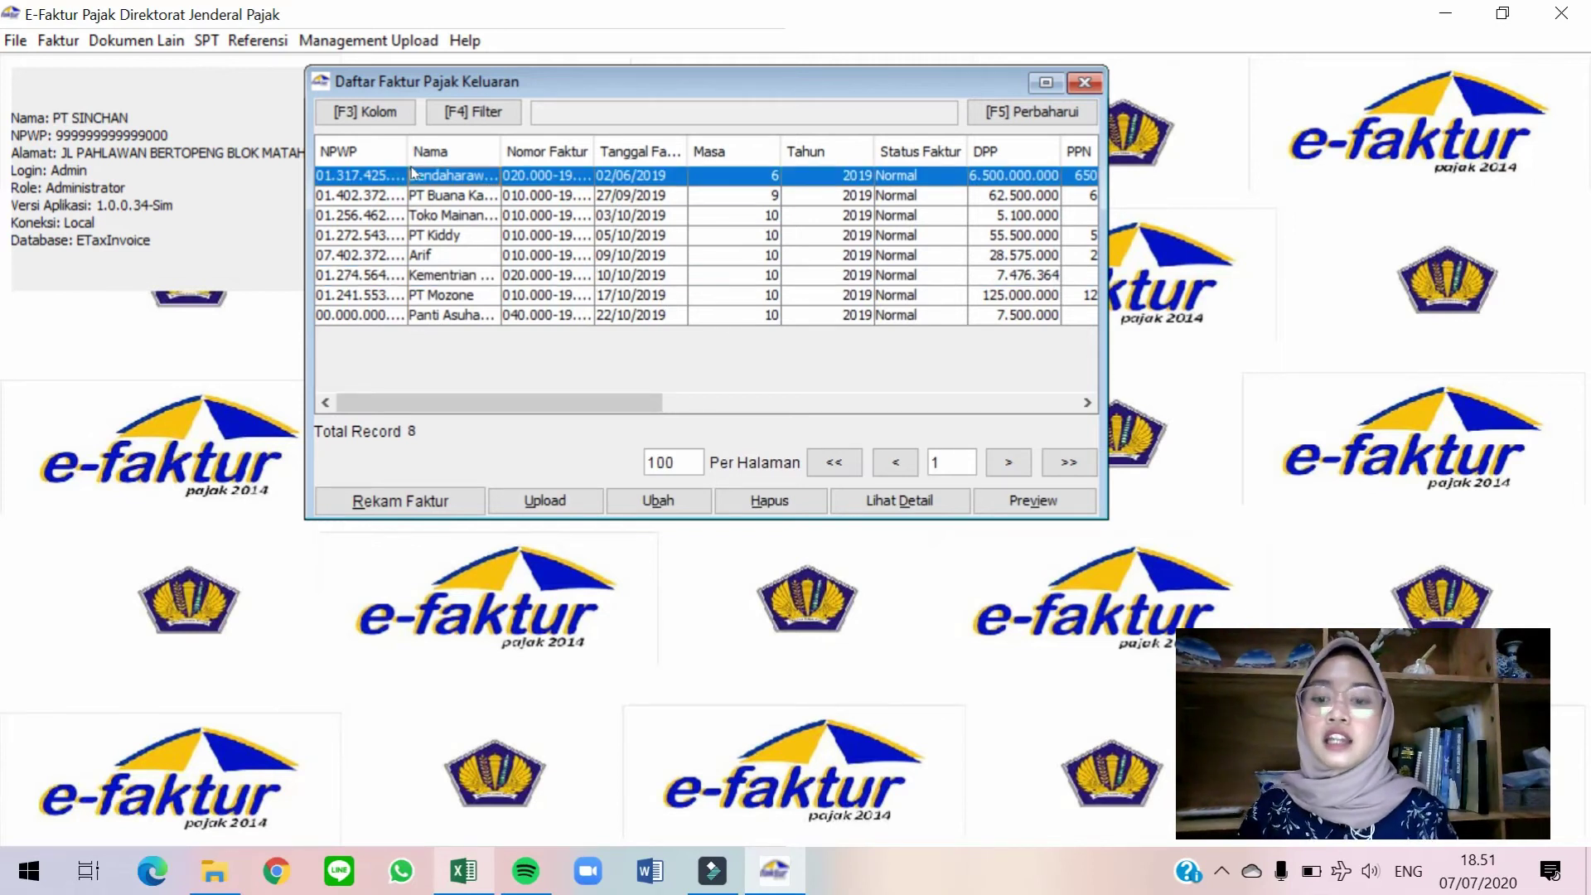
key("shift+Down")
key("shift+Down")
key("shift+Down")
key("shift+Down")
key("shift+Down")
key("shift+Down")
key("shift+Down")
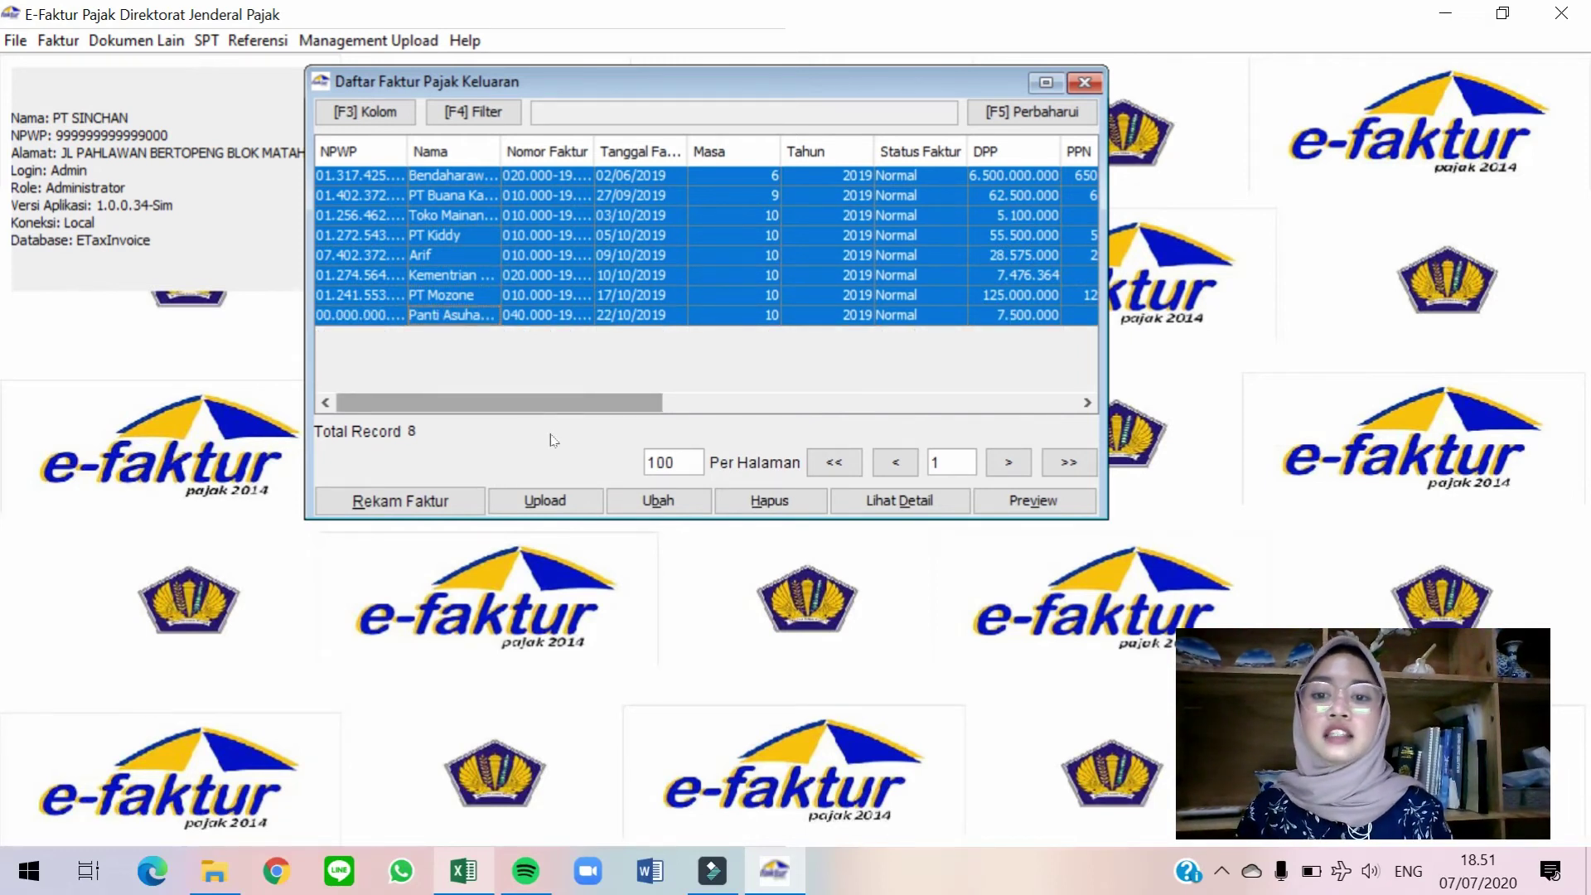
left_click(561, 507)
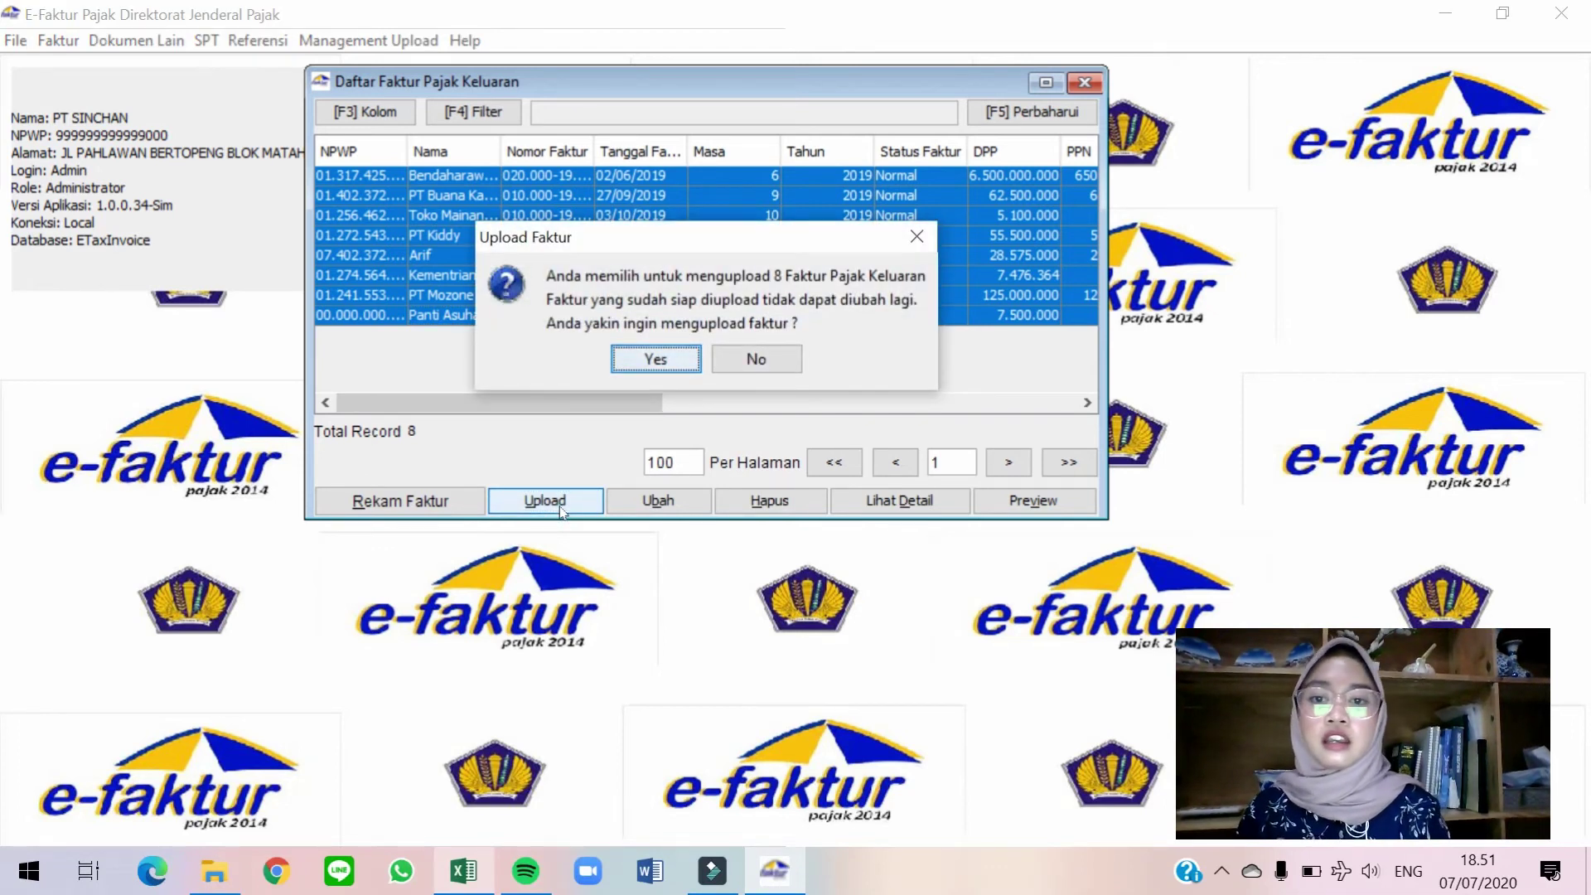
key("Return")
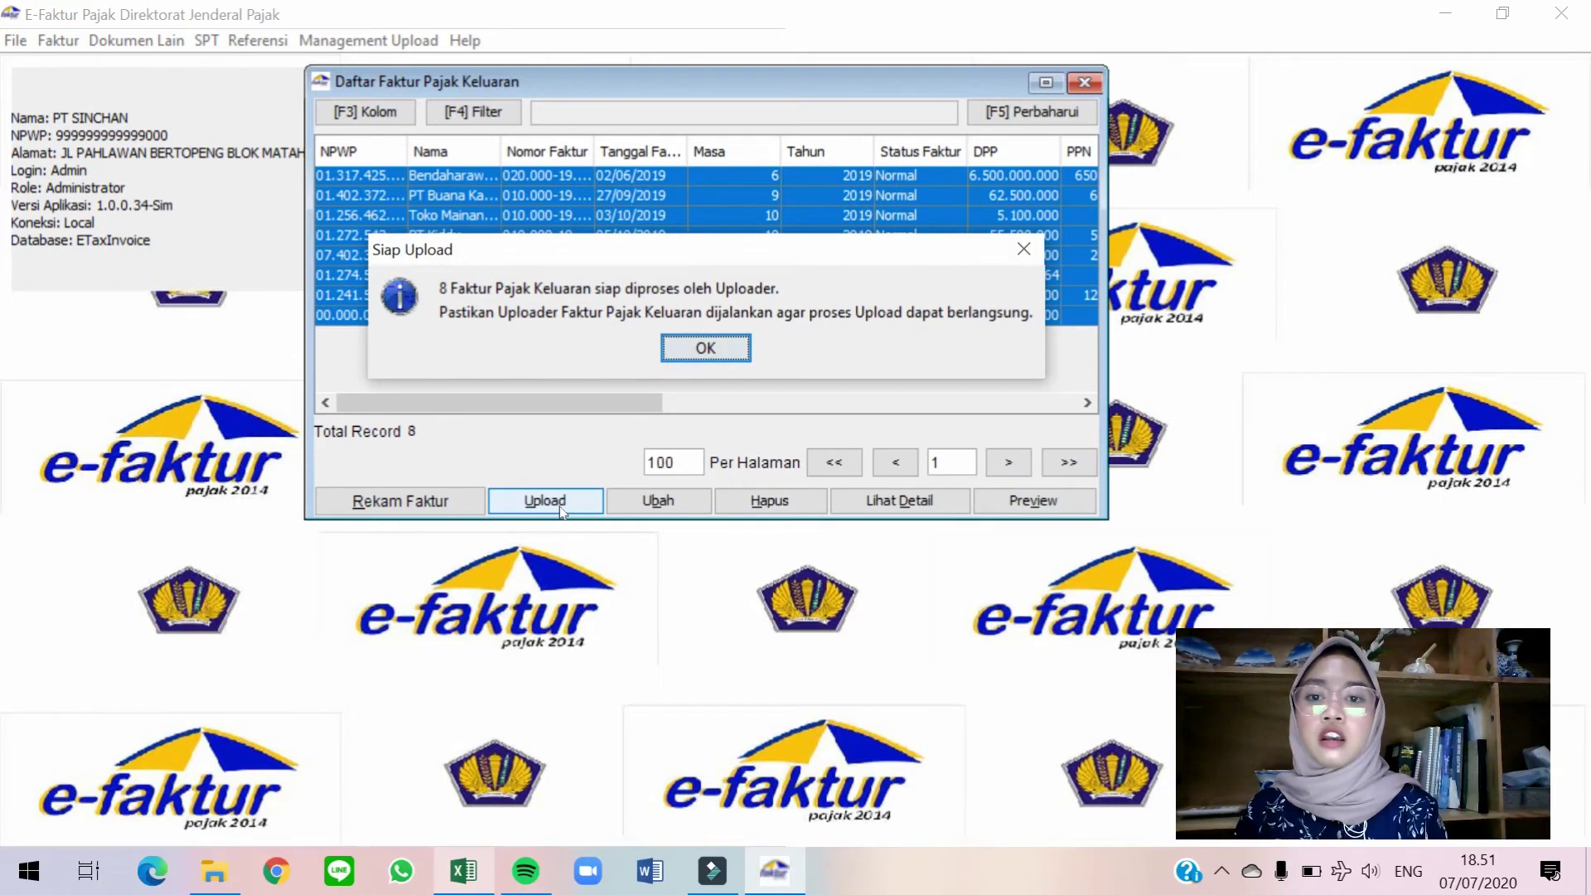
key("Return")
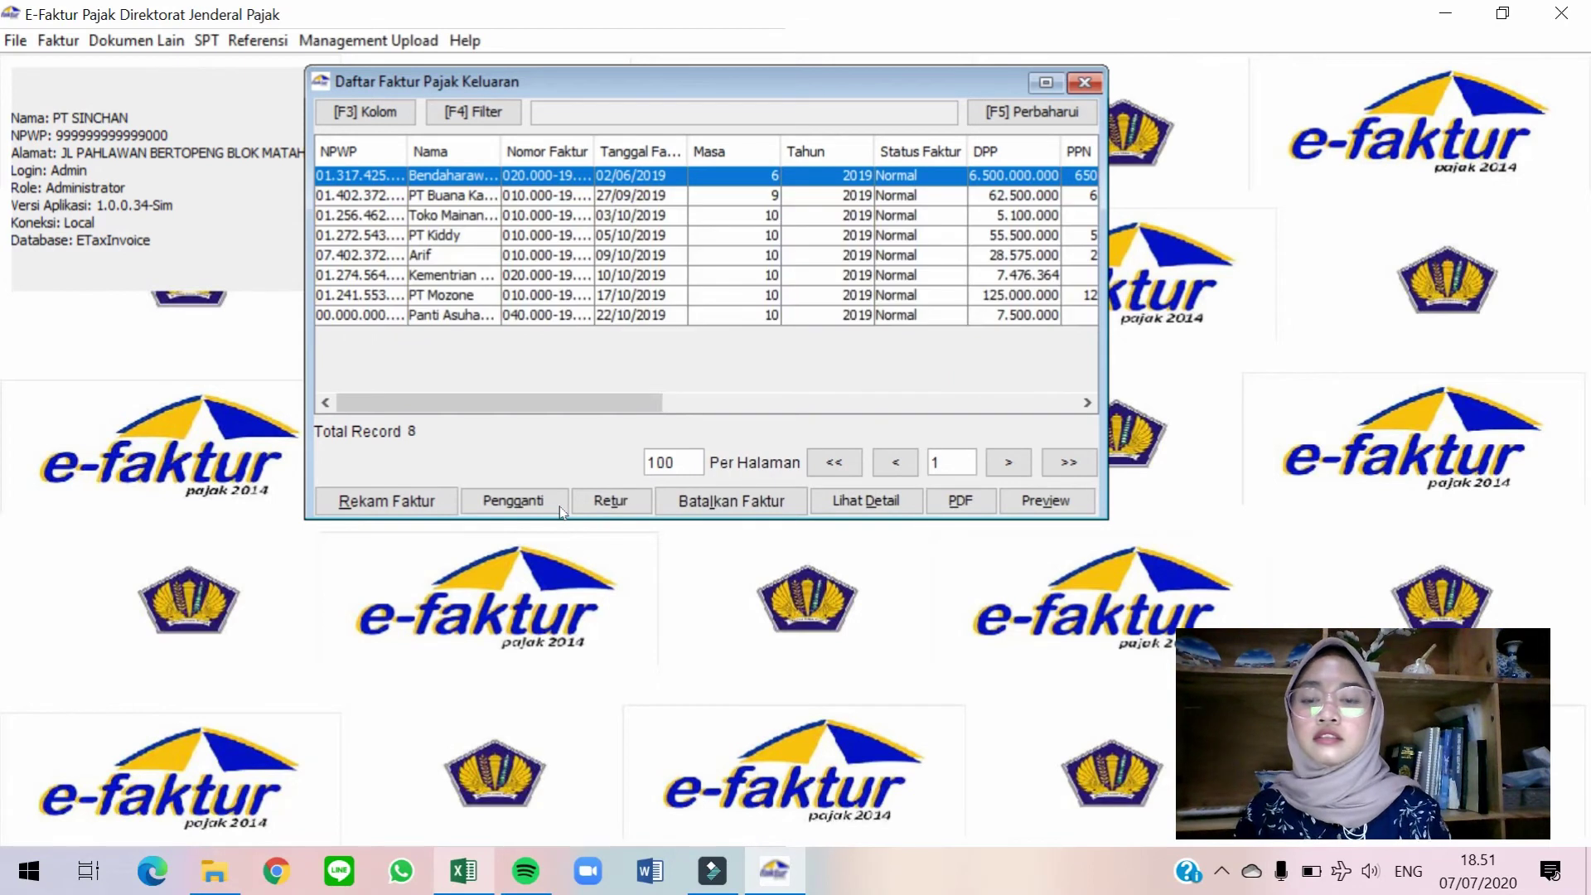
left_click(1094, 83)
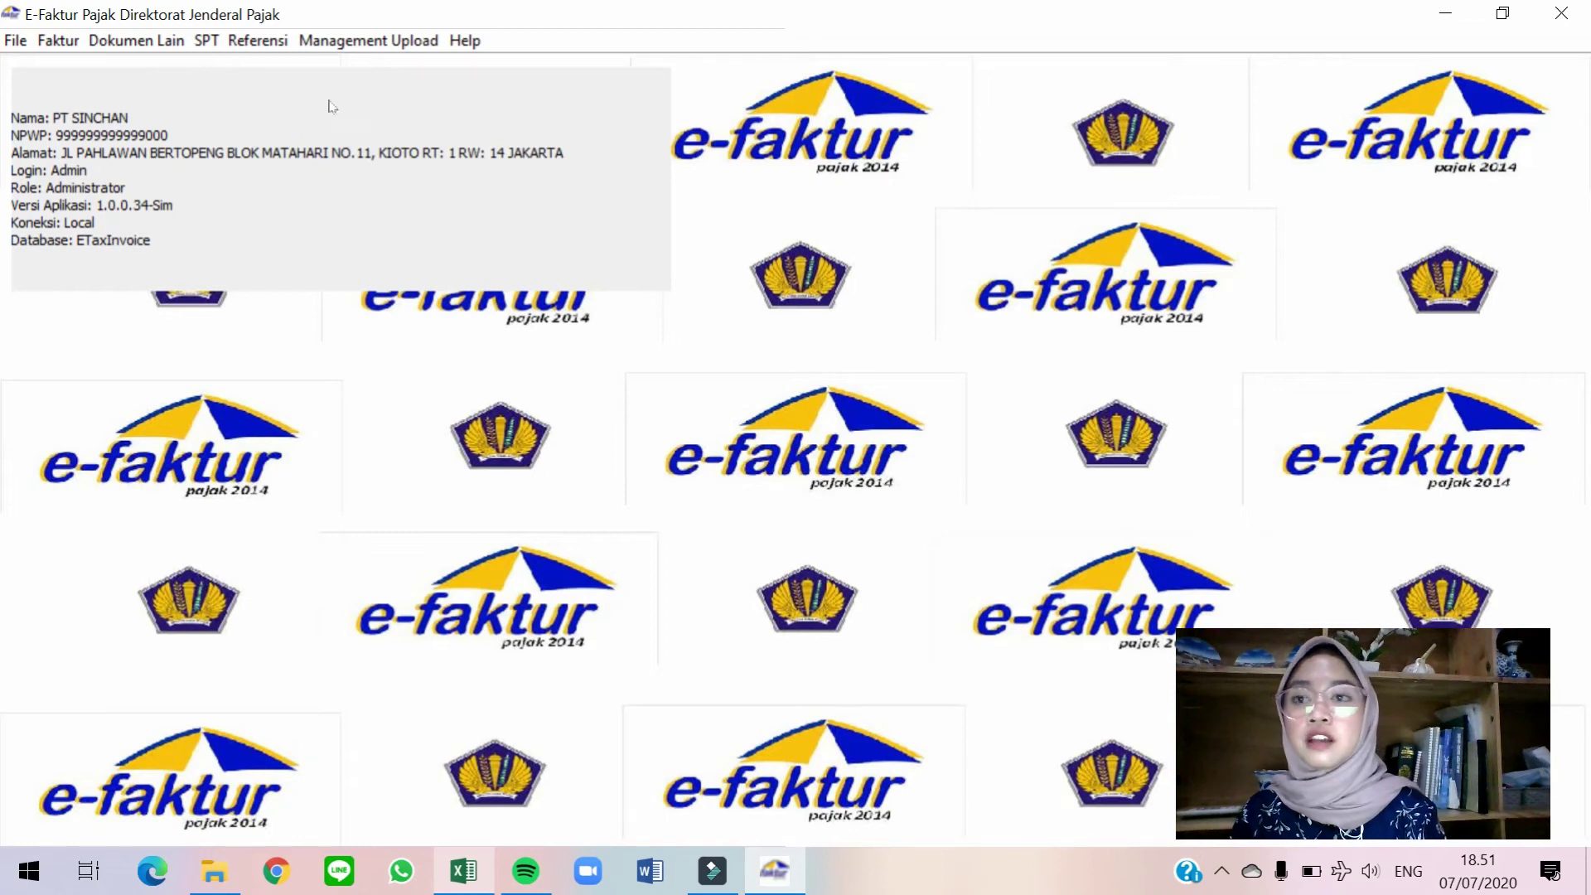
In Pajak Masukan Administrasi Faktur, select all five invoices from PT Redentsu down and upload them.
left_click(60, 42)
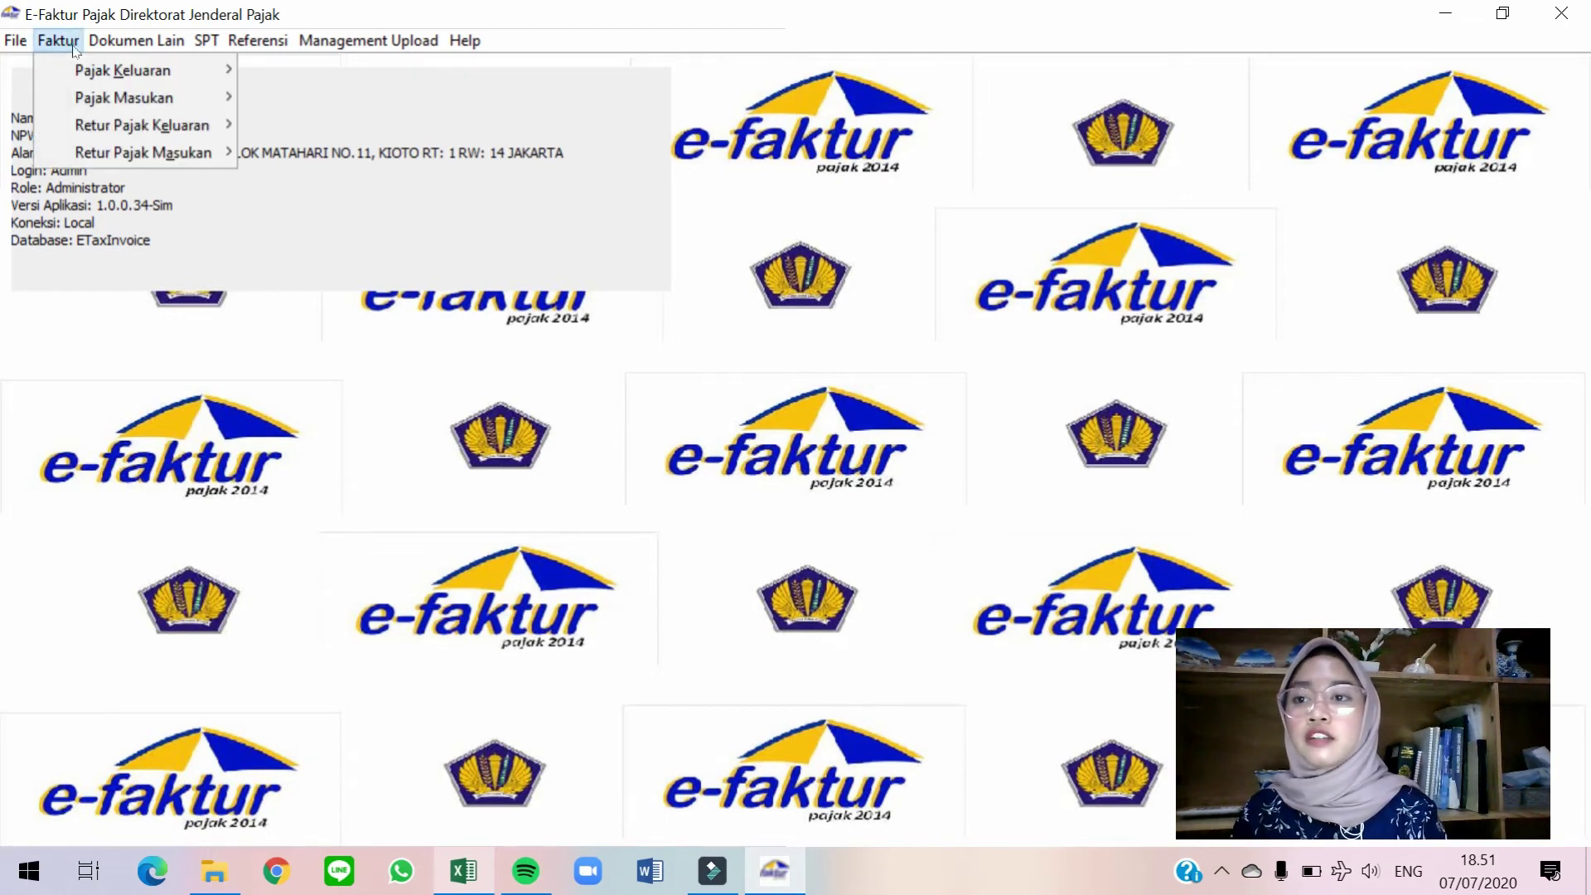
key("Right")
mouse_move(58, 42)
mouse_move(125, 98)
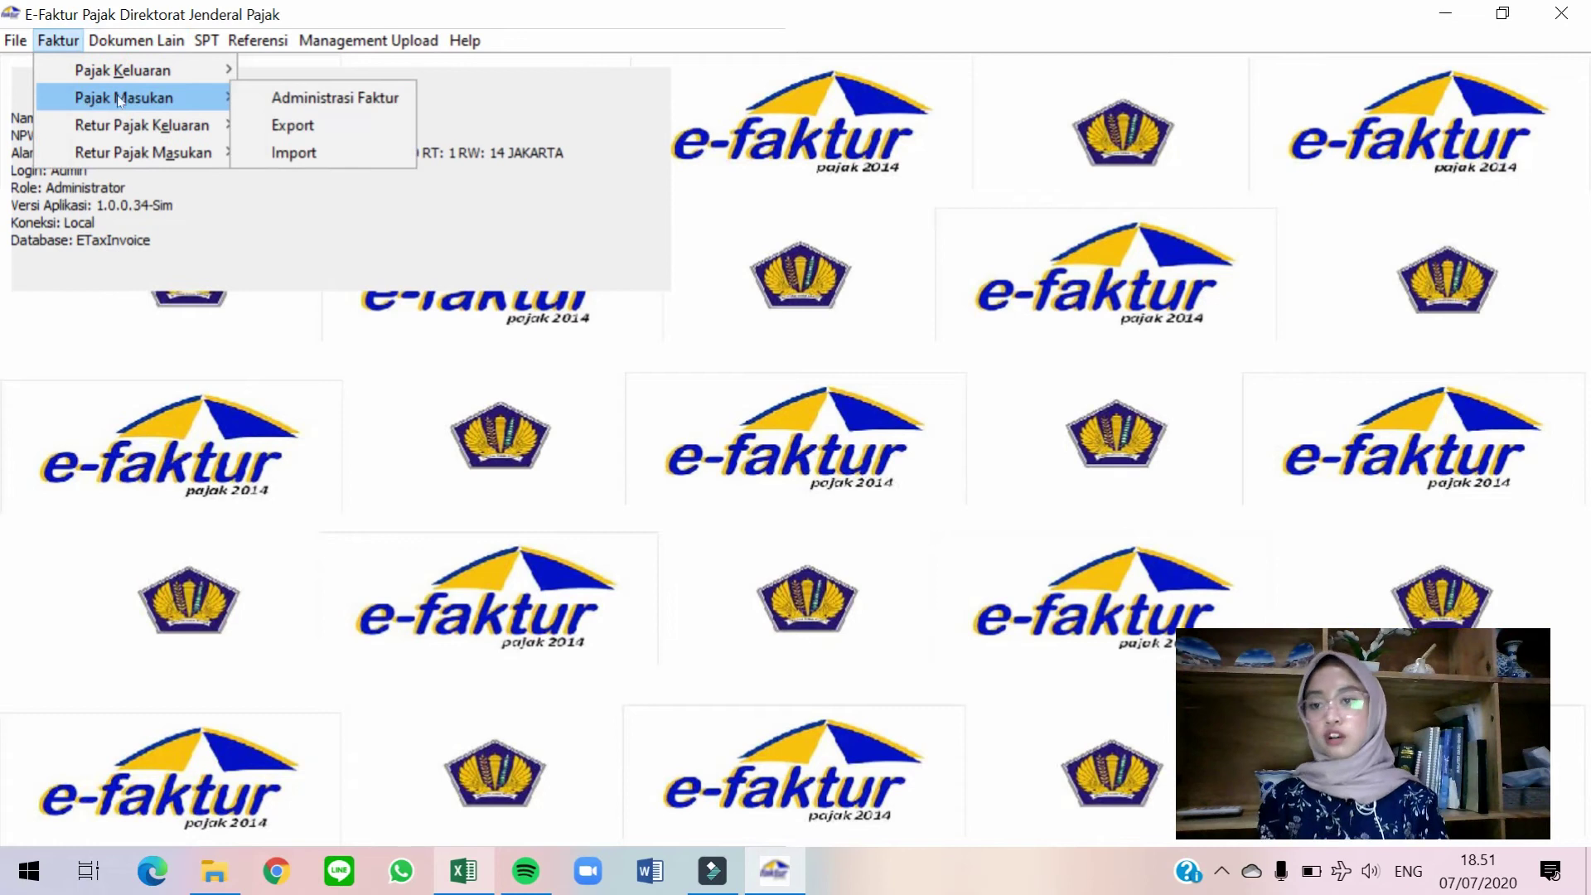
left_click(300, 99)
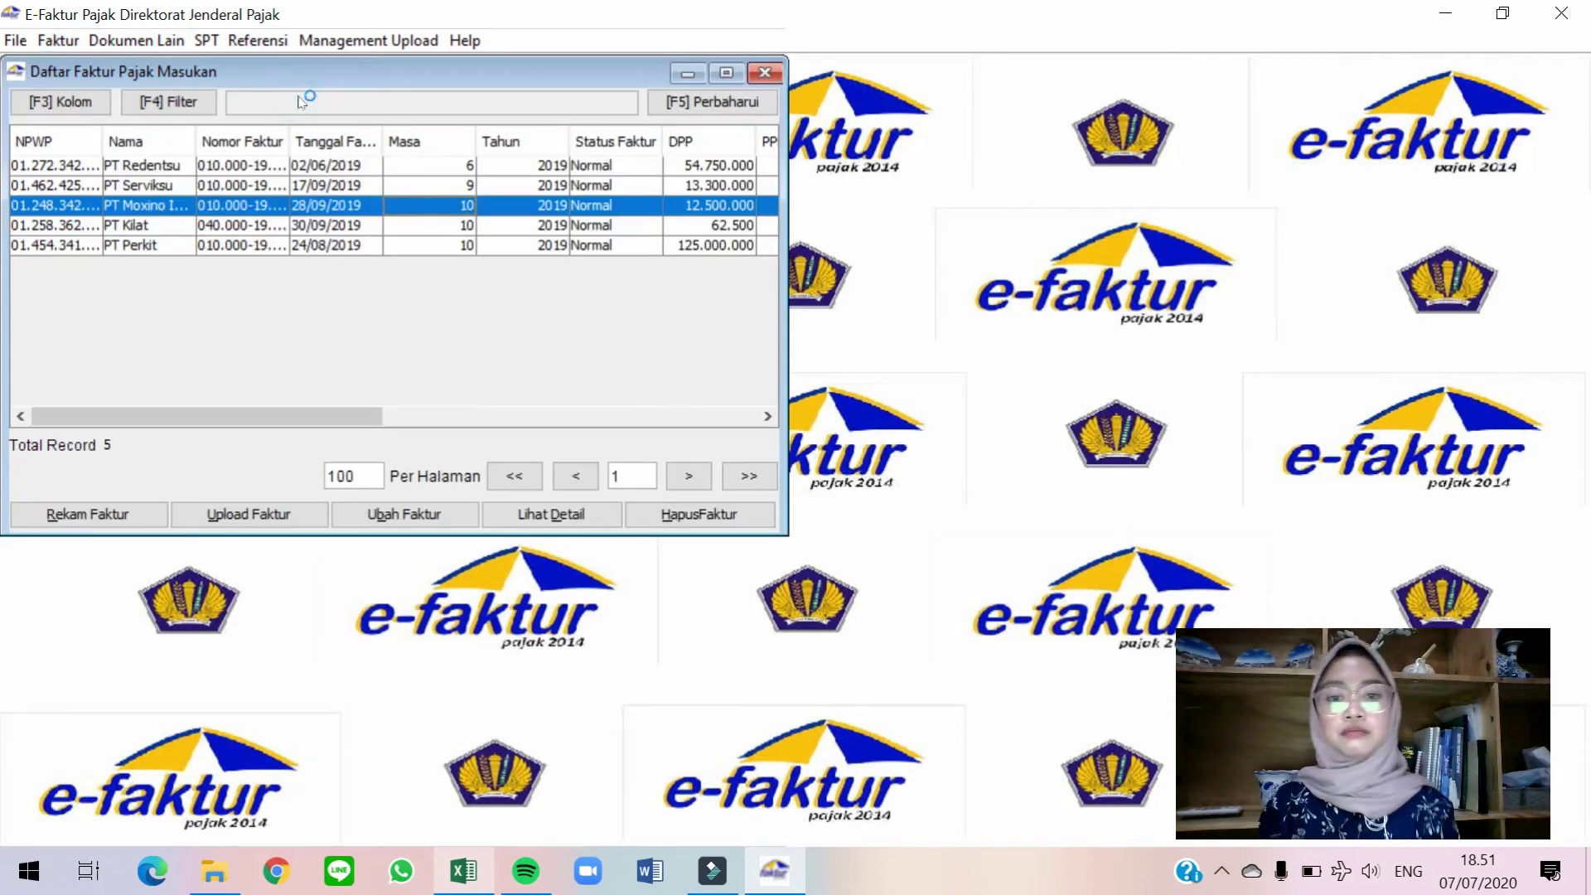
left_click(416, 165)
key("shift+Down")
key("shift+Down")
key("shift+Down")
key("shift+Down")
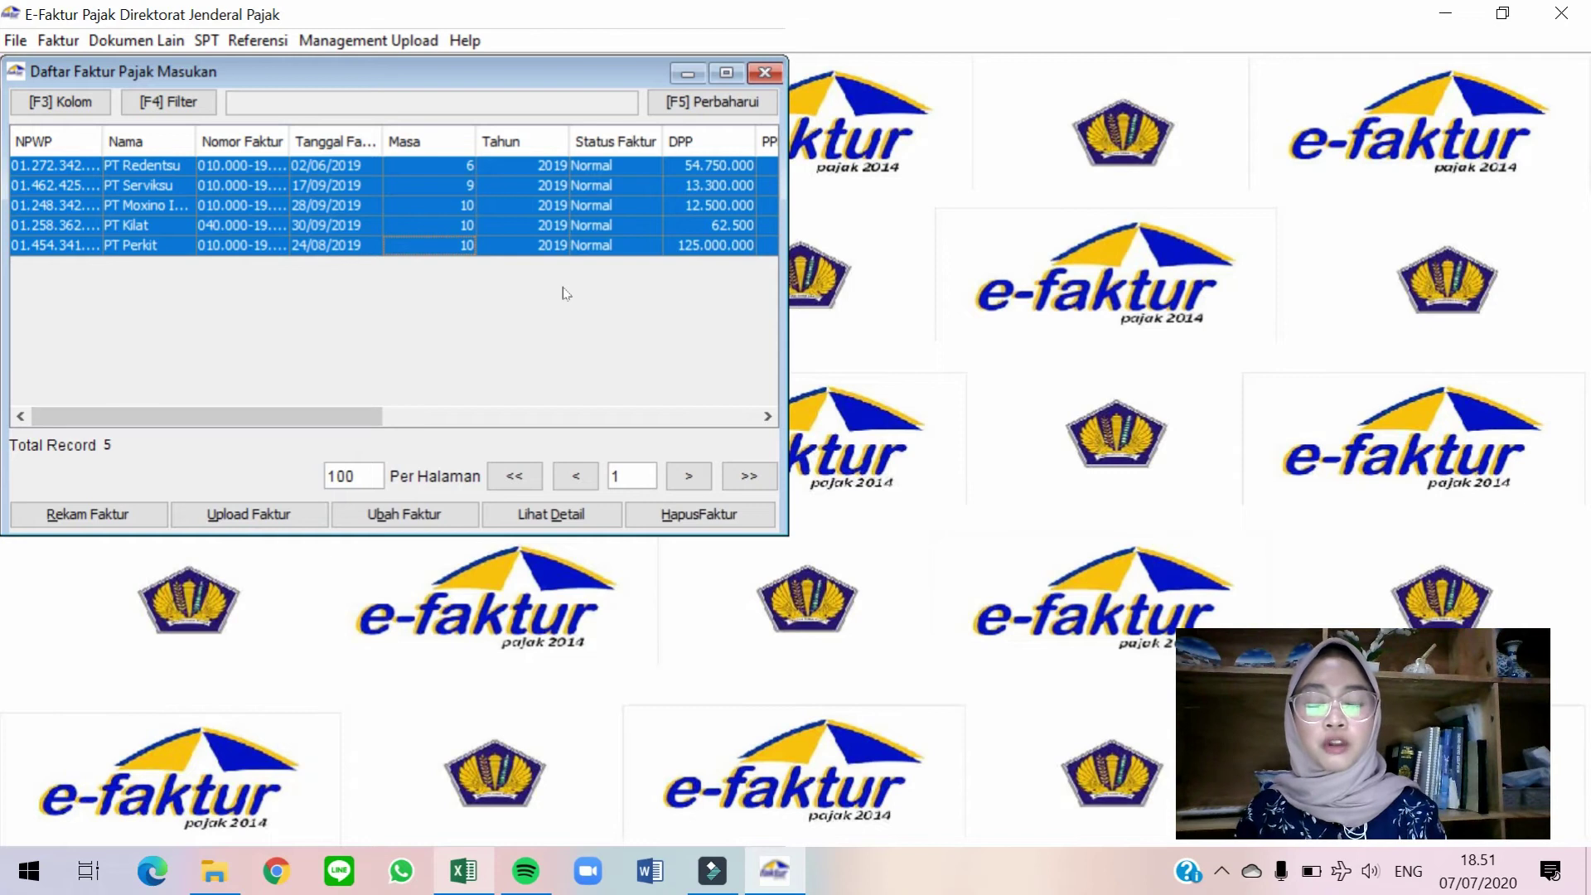
left_click(302, 517)
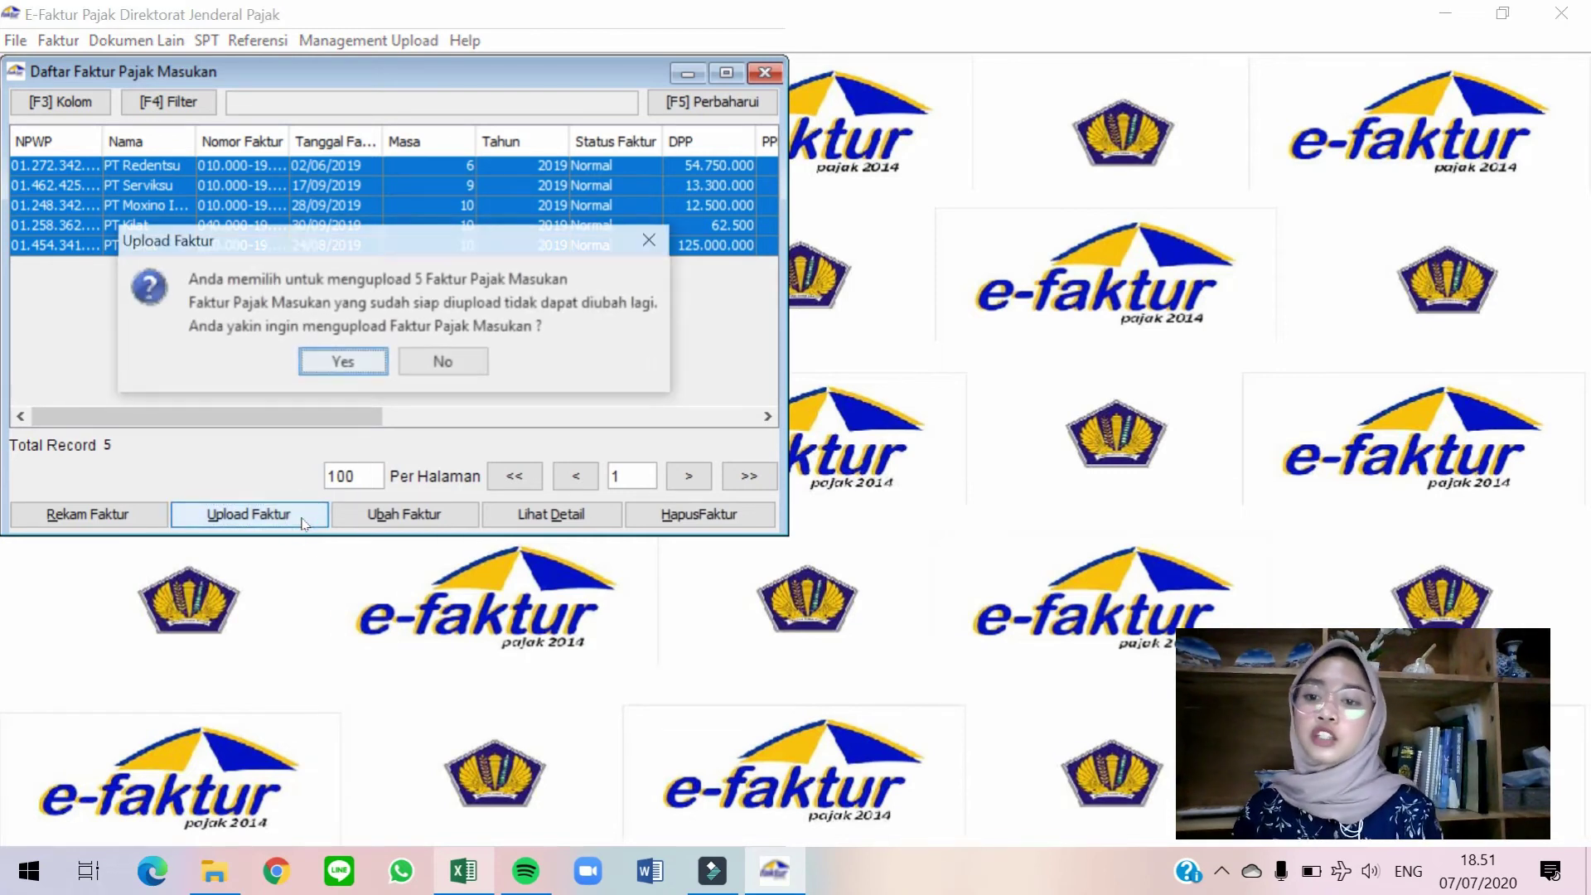
left_click(369, 363)
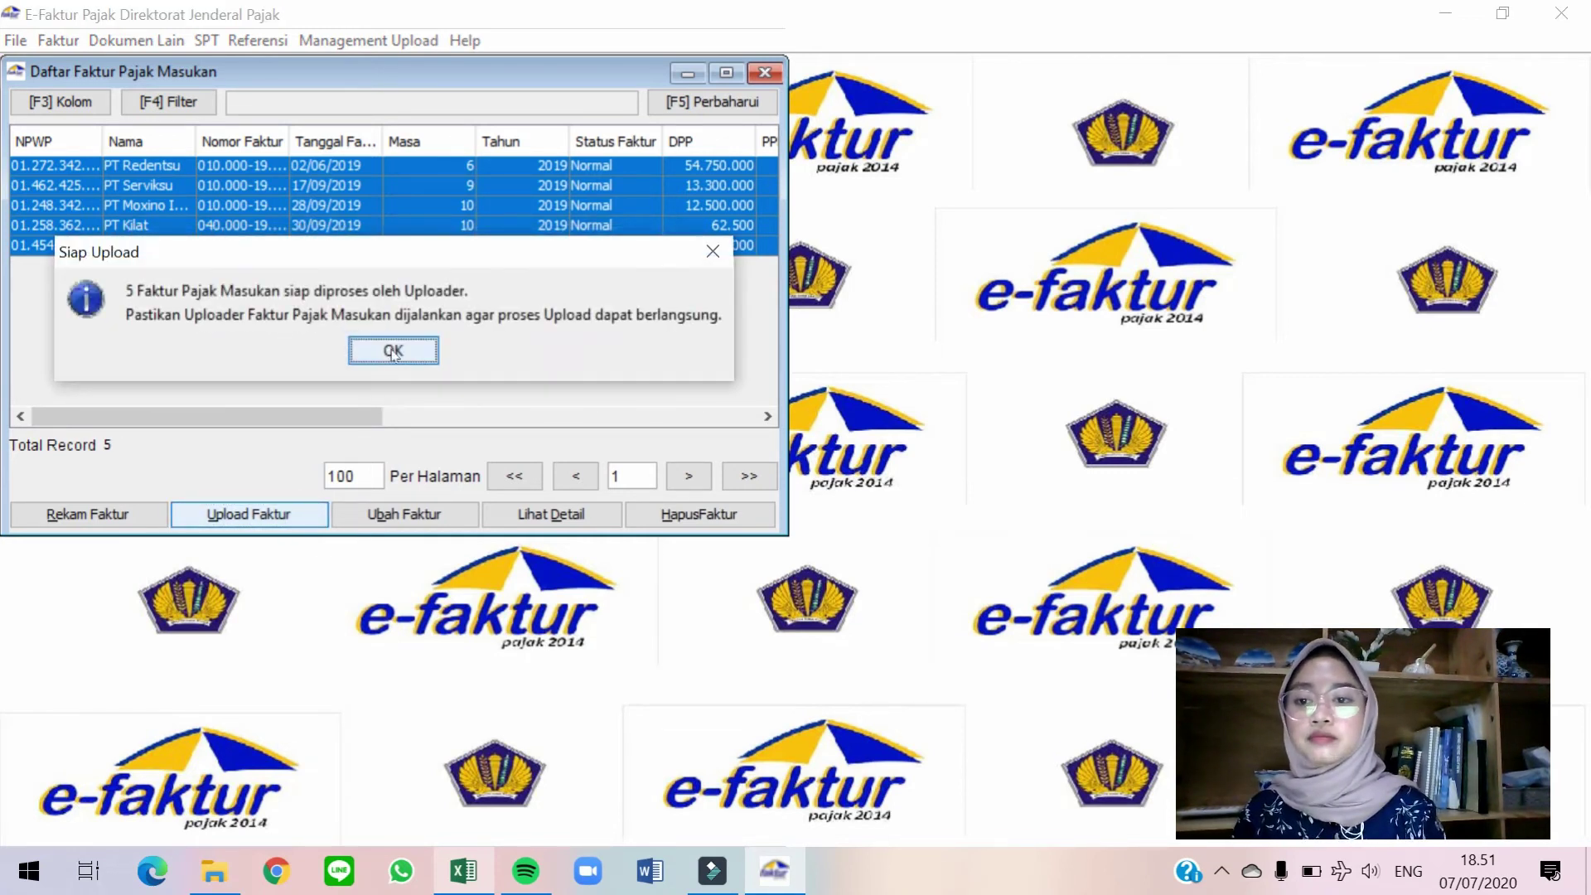
left_click(392, 352)
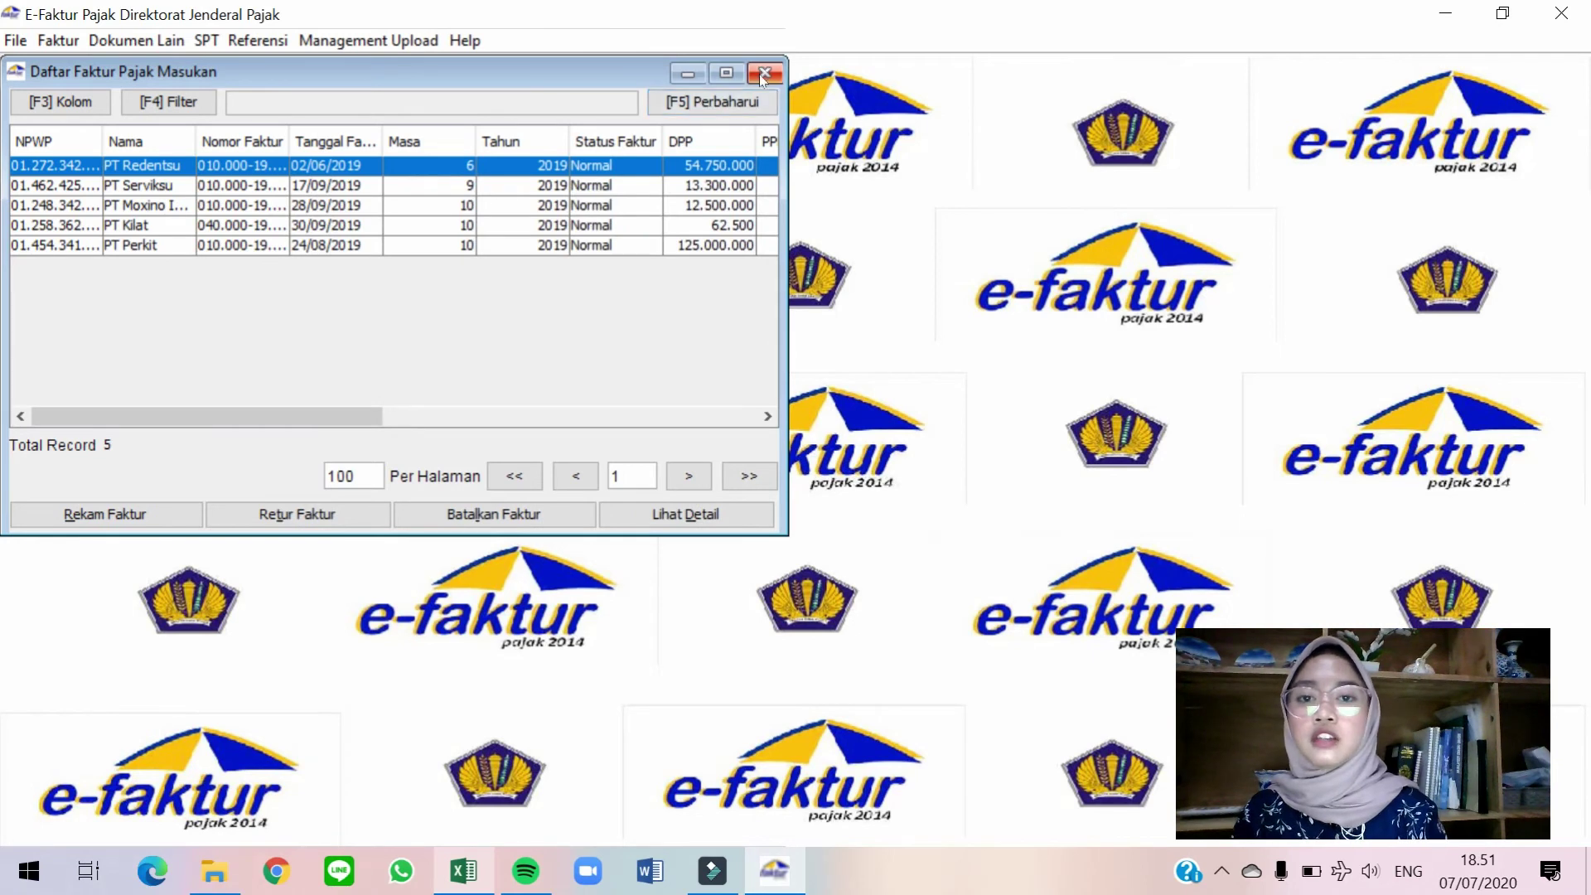
left_click(762, 75)
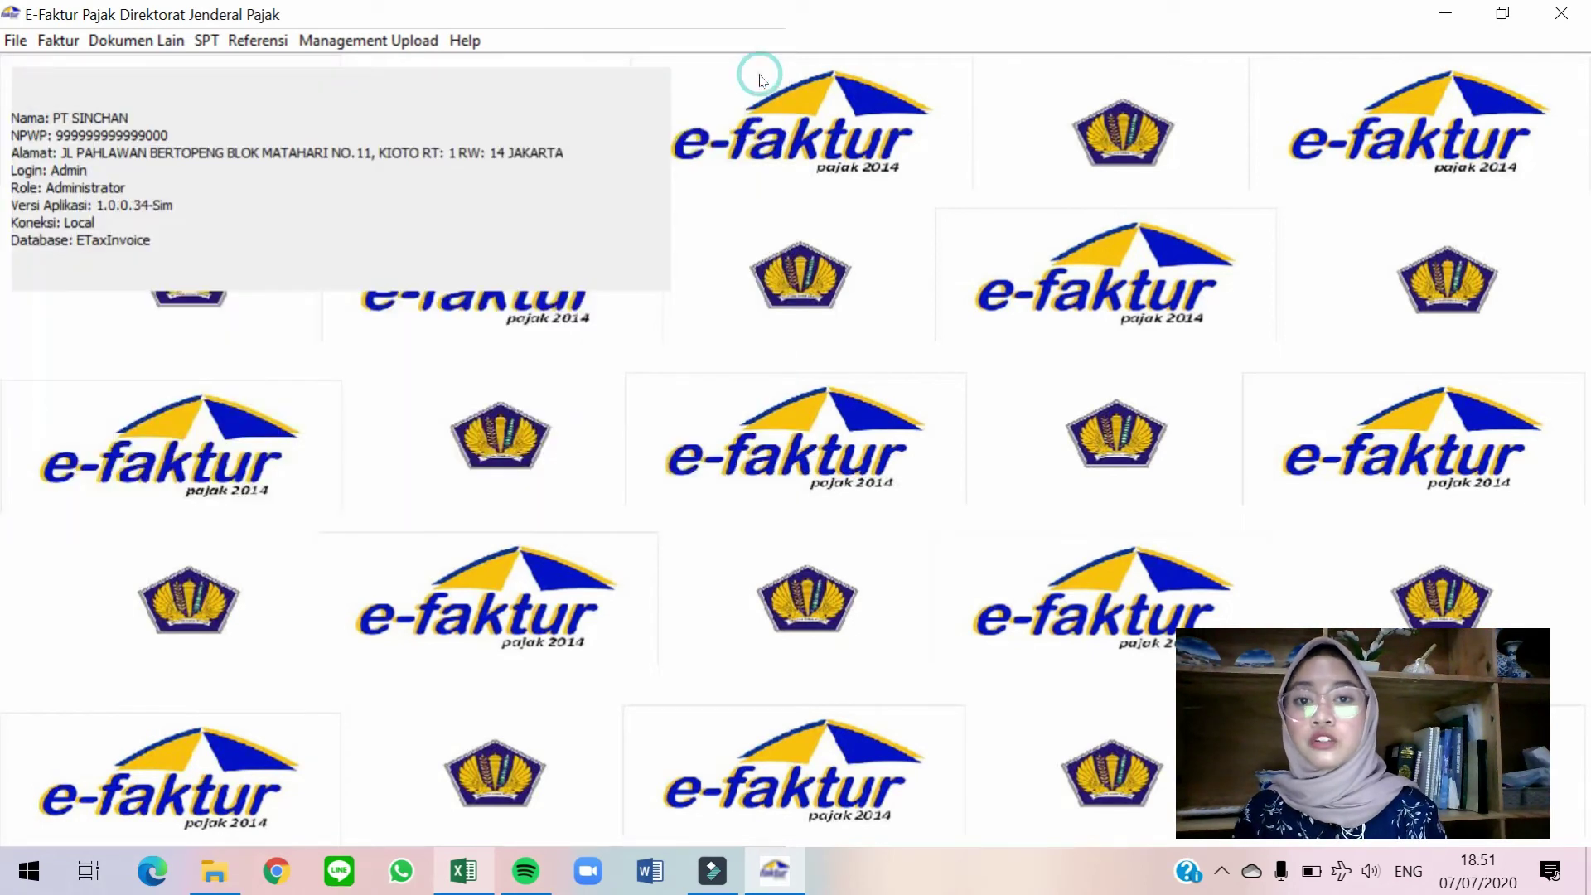
Queue the single output-tax return for upload and close its Administrasi Nota Retur list.
left_click(58, 40)
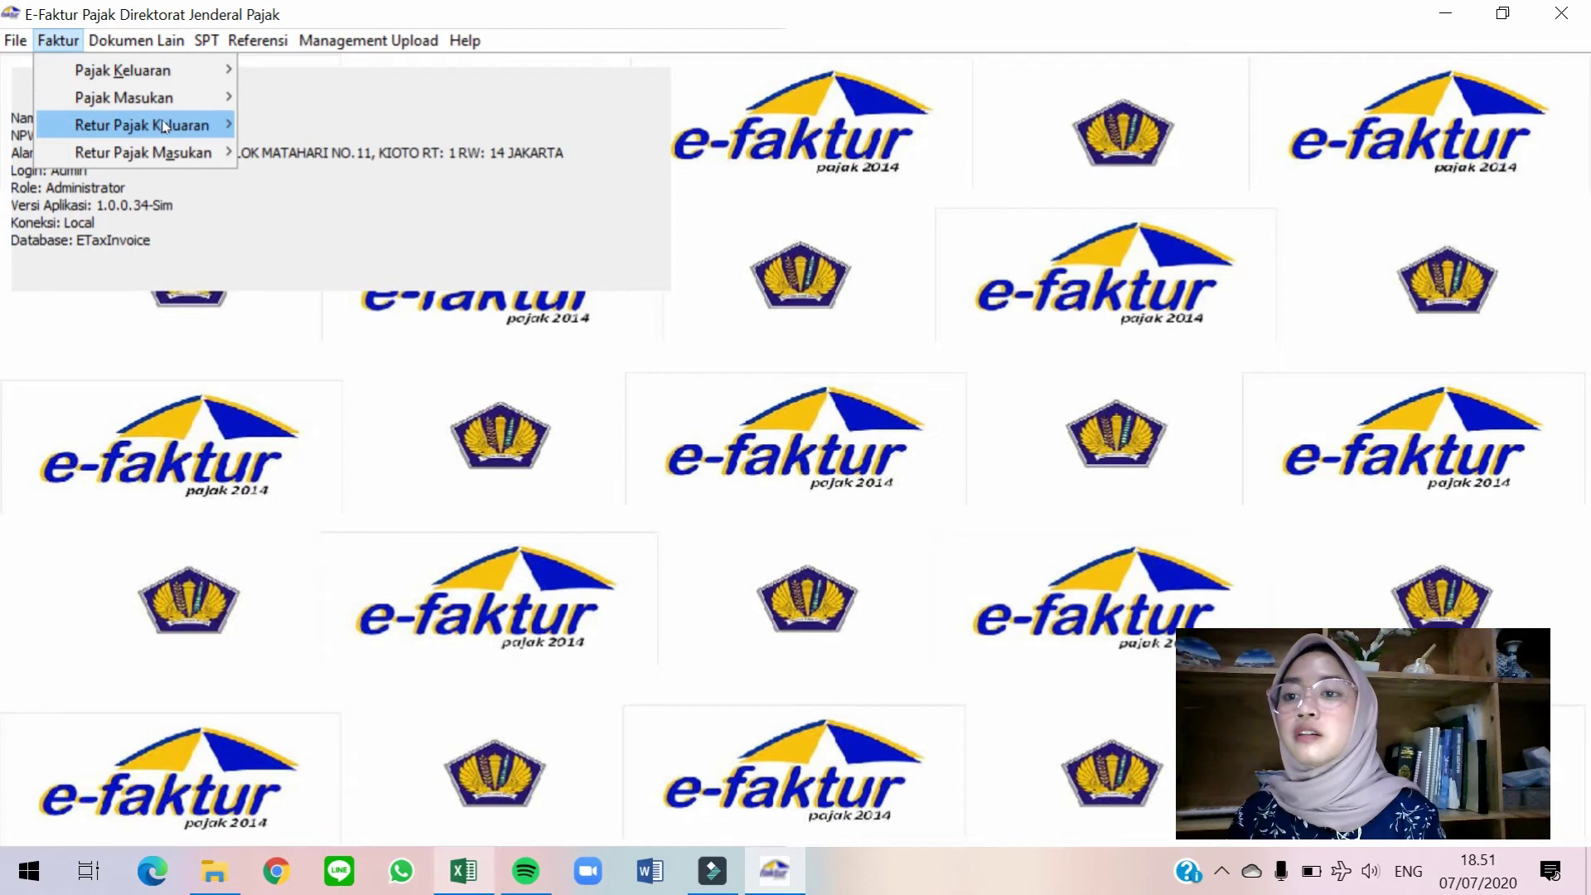
mouse_move(161, 123)
left_click(276, 129)
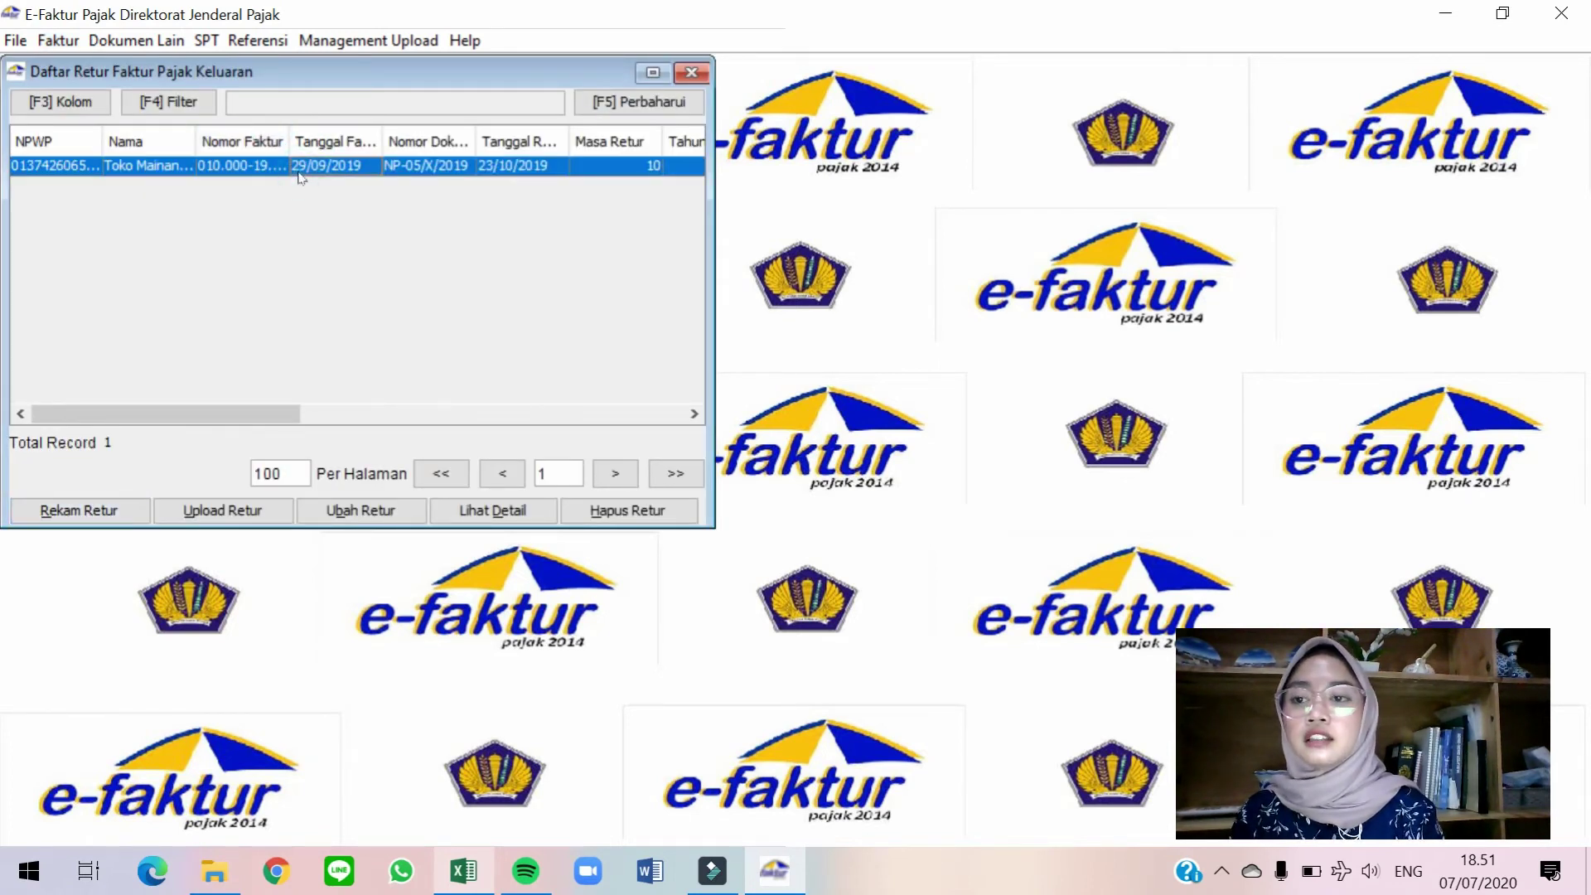
left_click(208, 512)
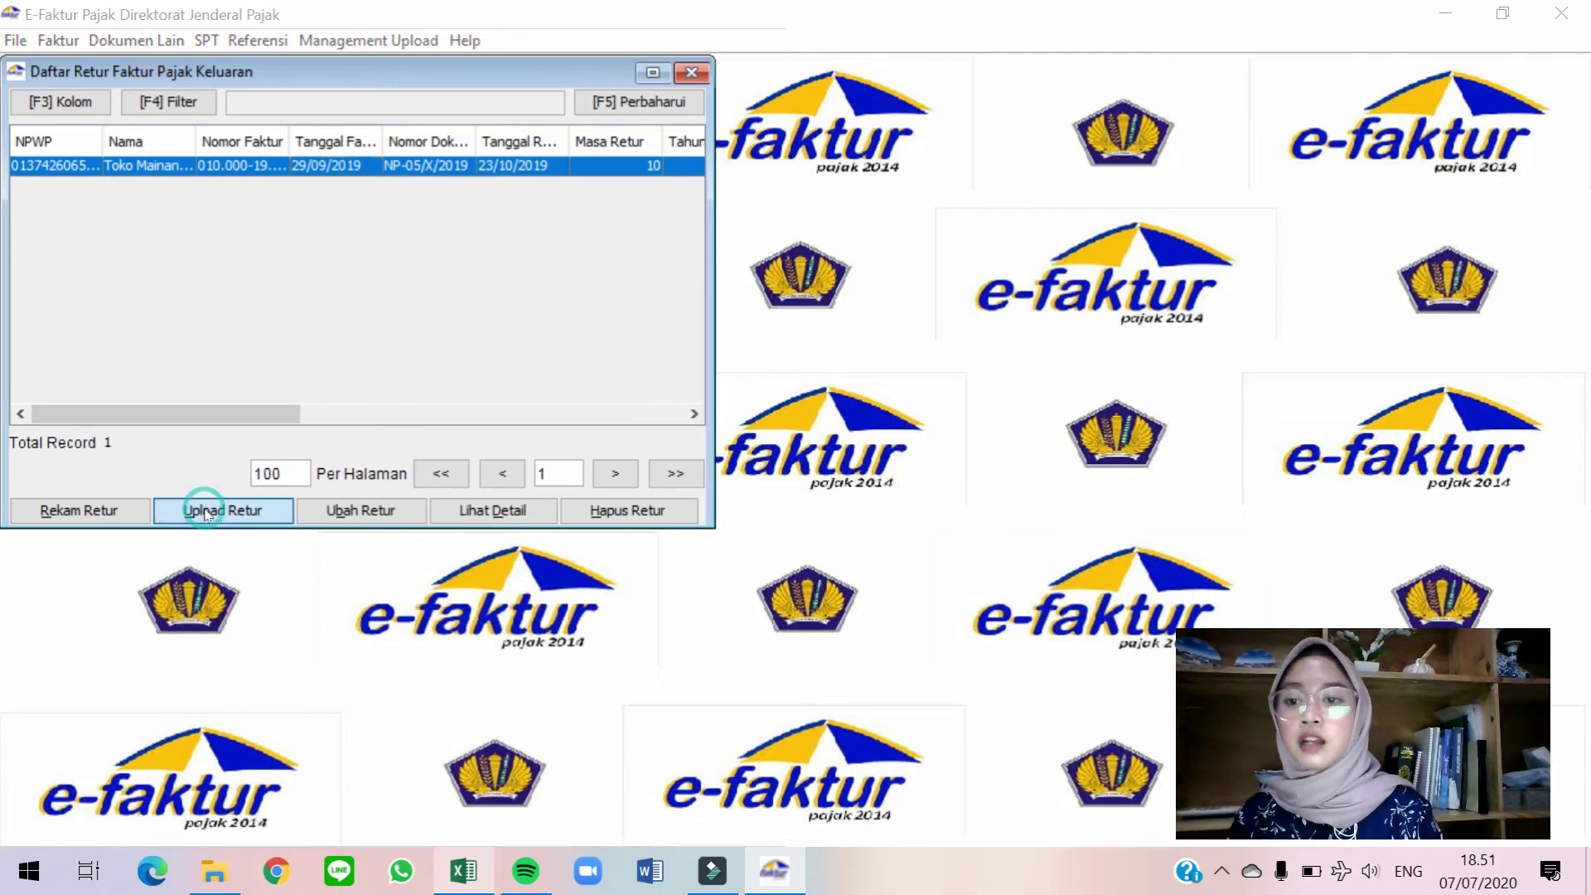
left_click(308, 358)
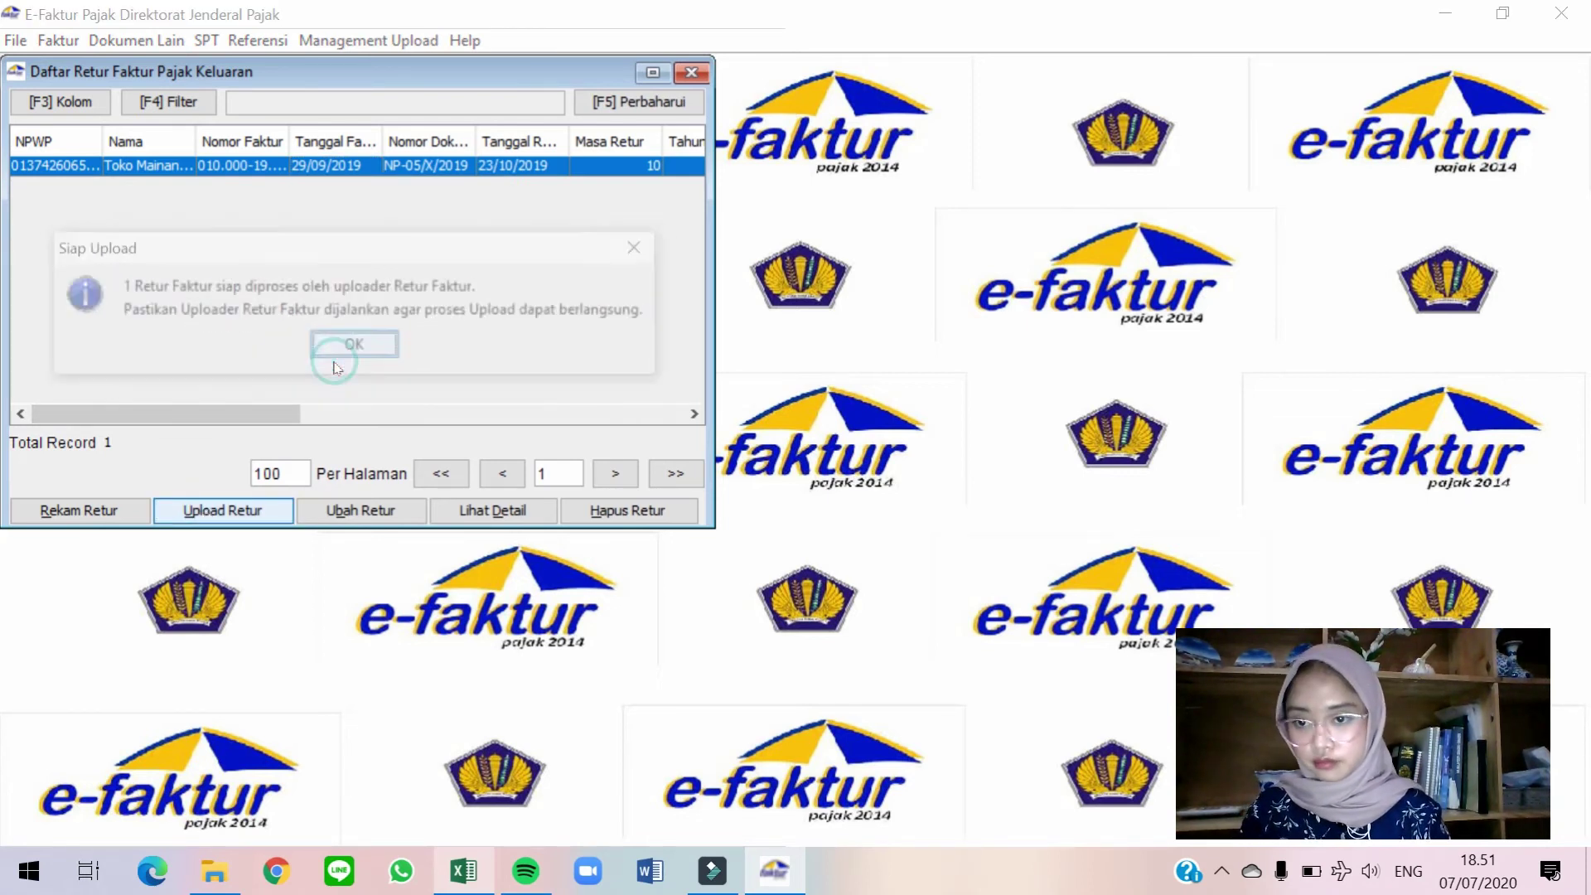
left_click(398, 349)
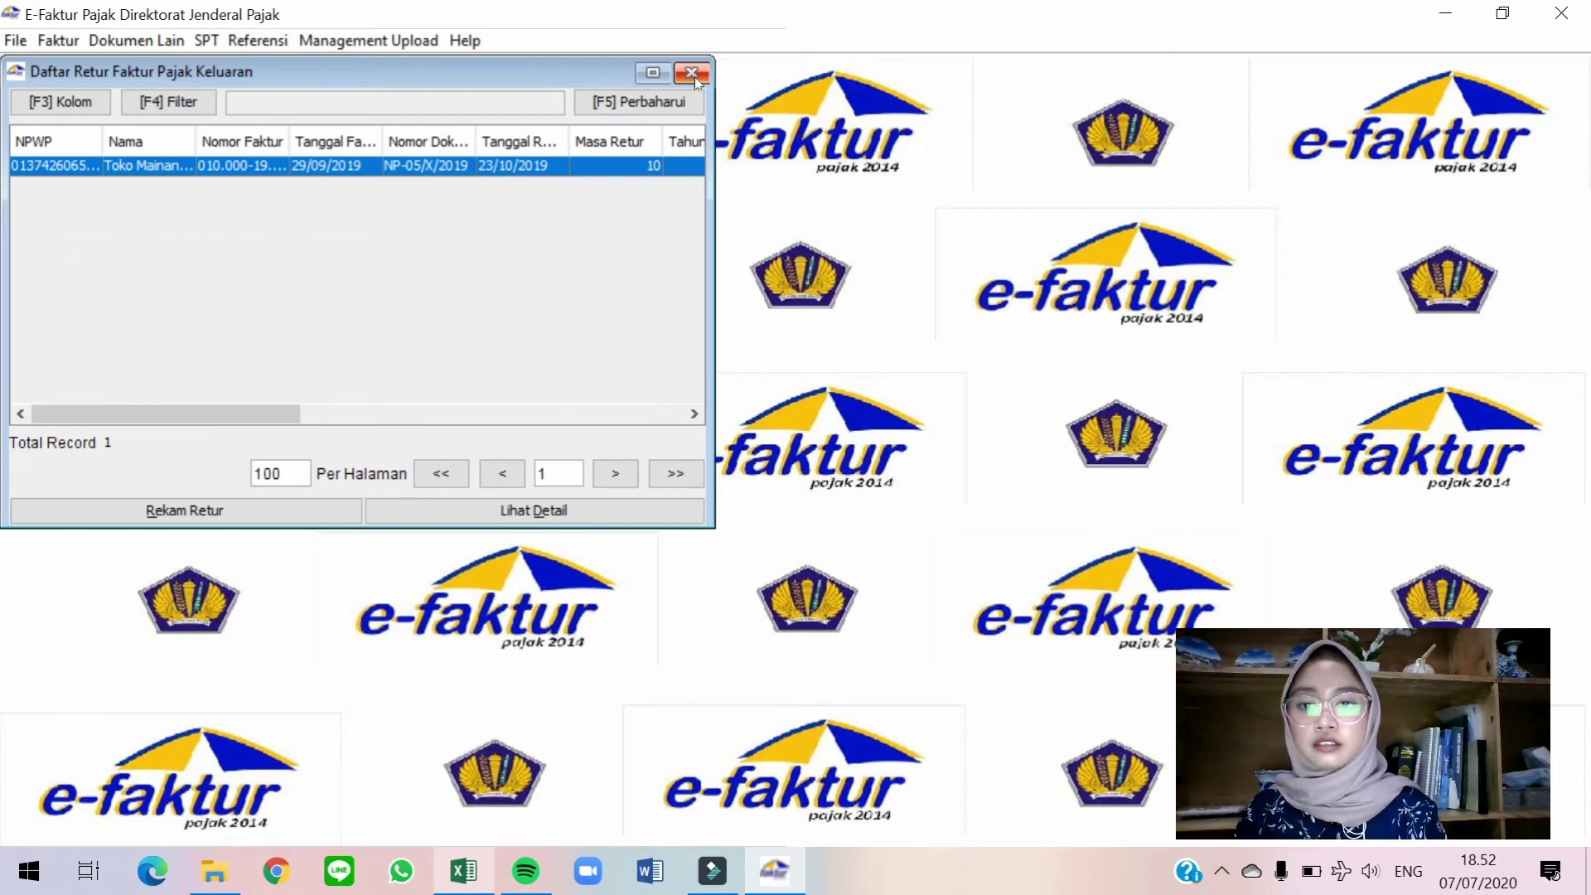
left_click(693, 76)
Queue the single PT Roboku Deandra input-tax return for upload.
left_click(77, 52)
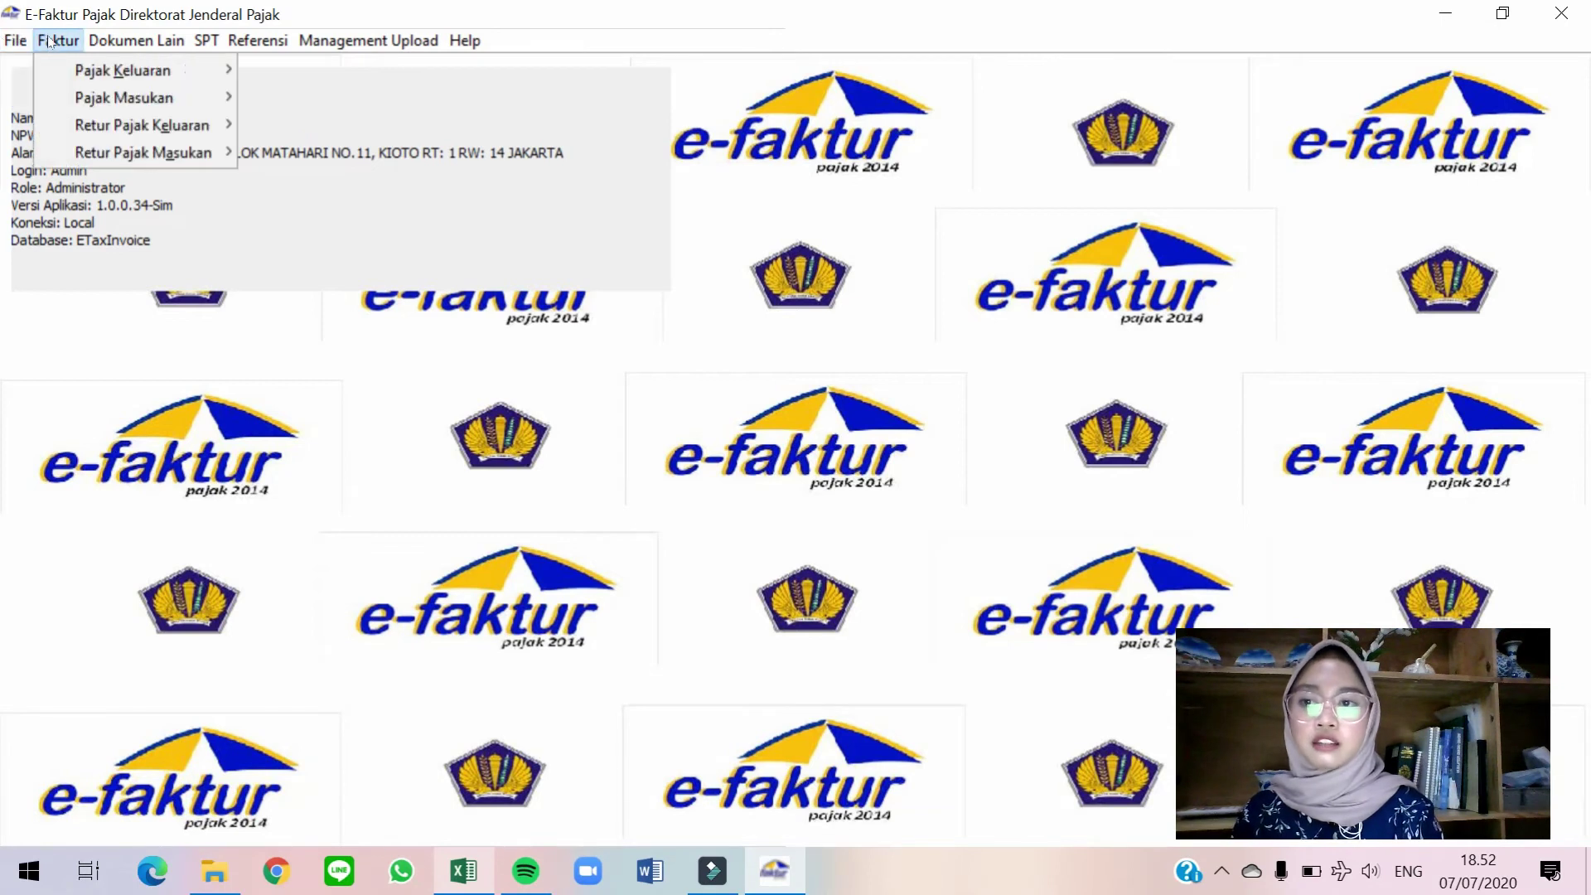
mouse_move(174, 153)
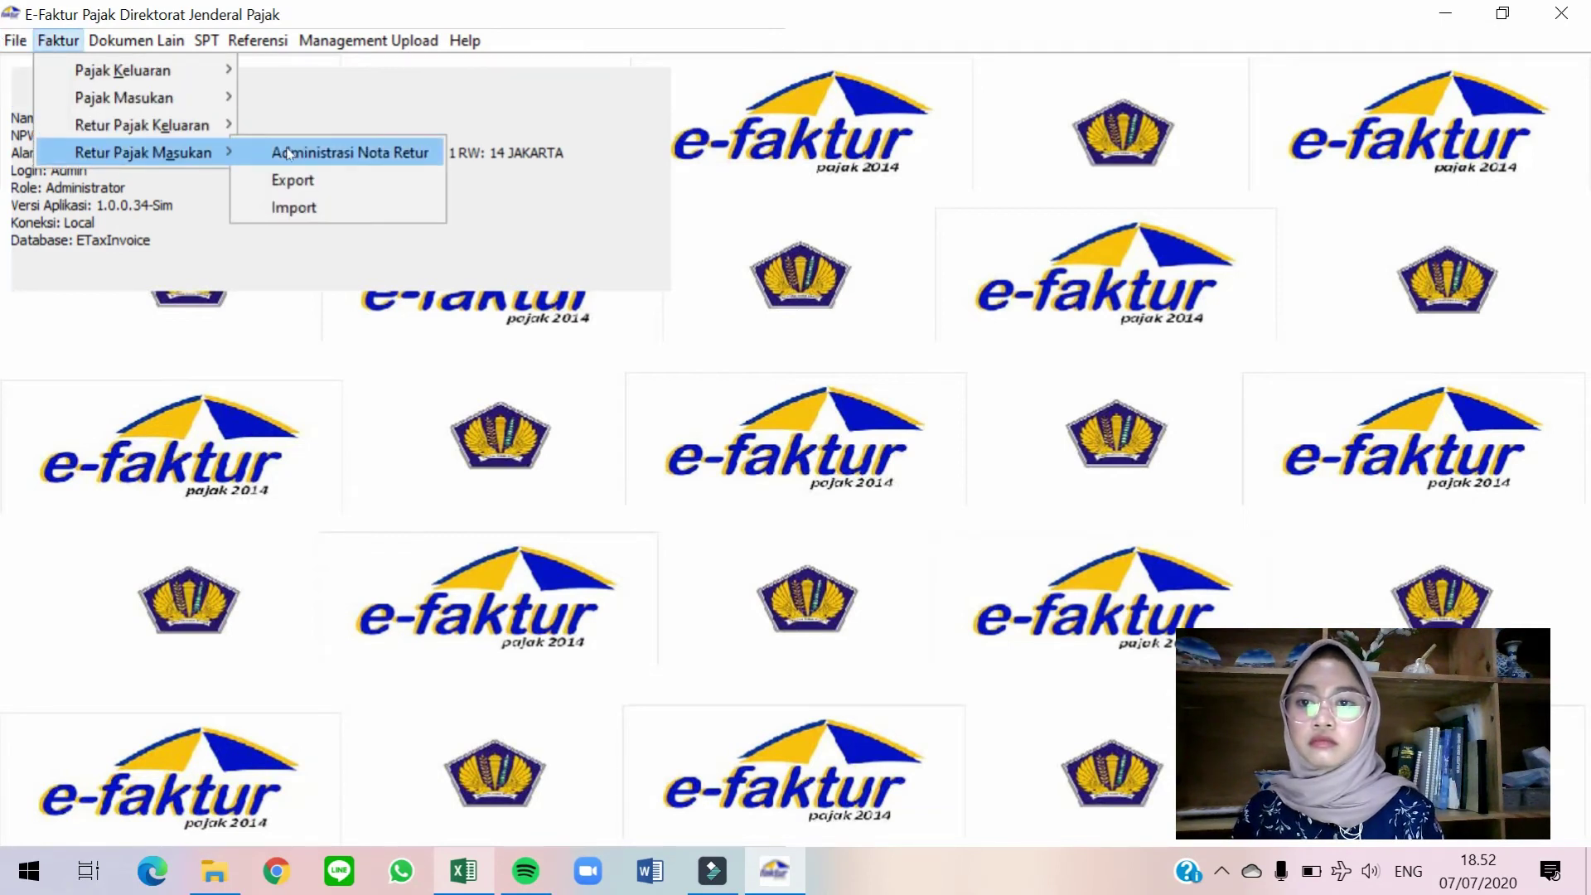
left_click(287, 153)
left_click(295, 165)
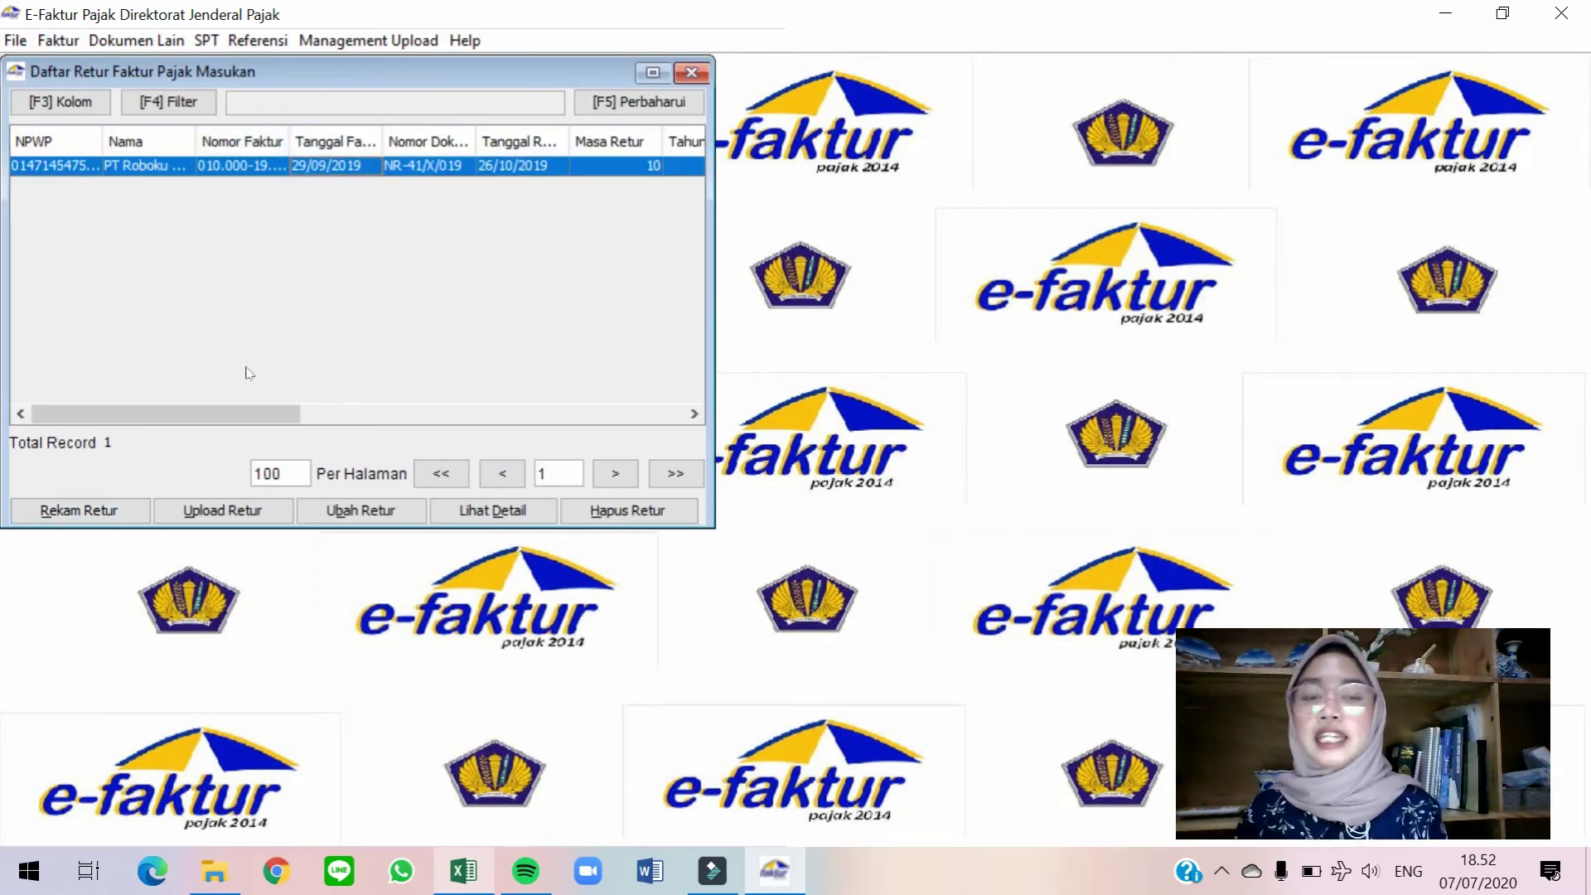
left_click(222, 511)
left_click(291, 373)
key("Return")
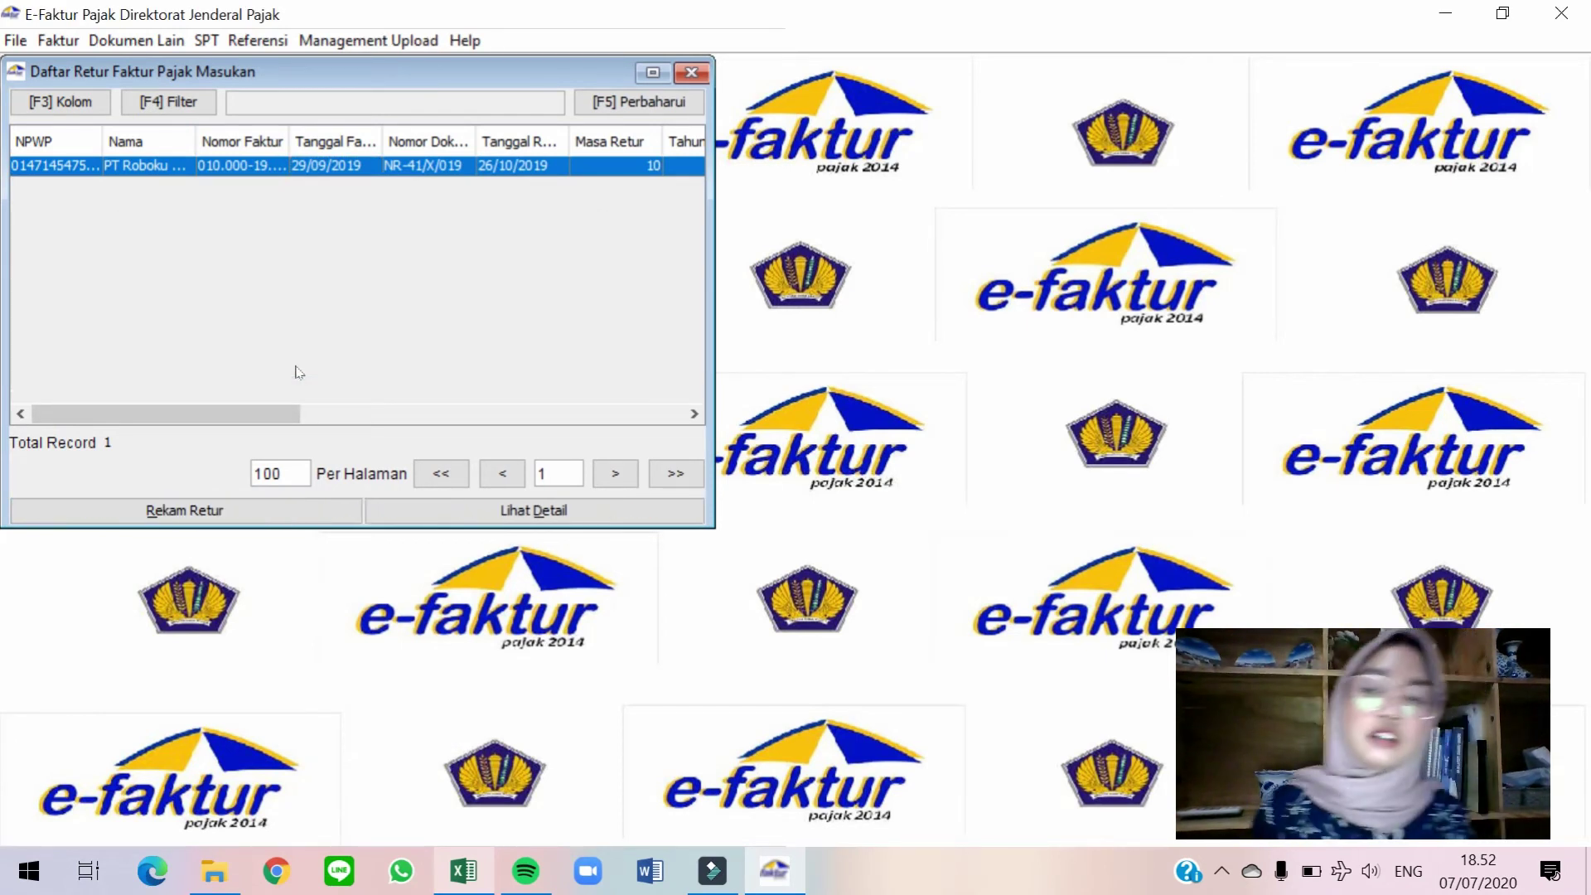
left_click(690, 73)
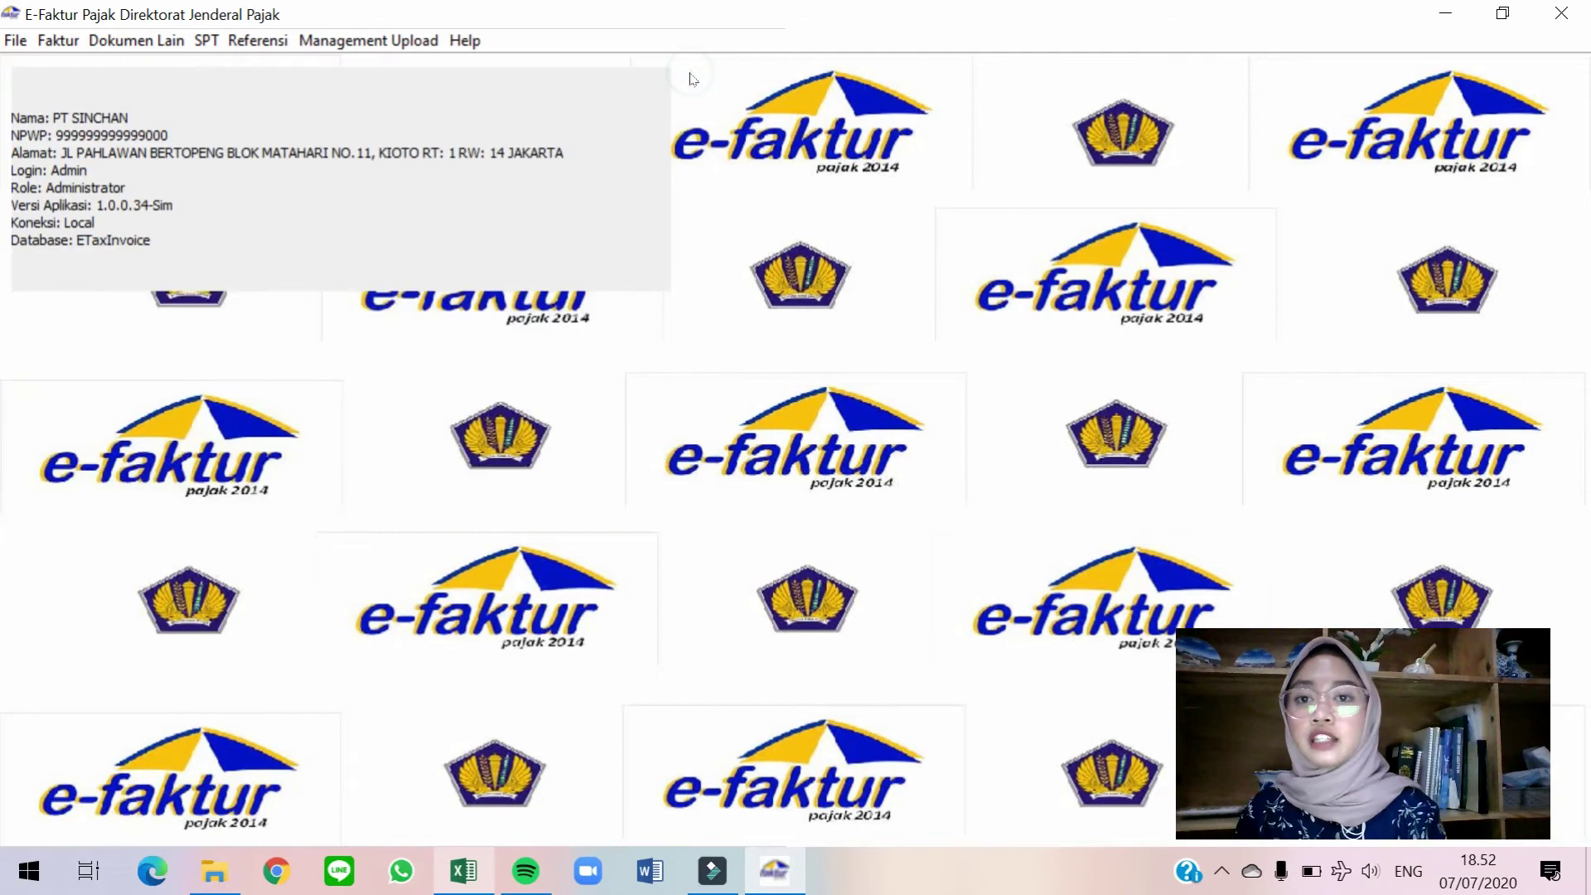
left_click(143, 45)
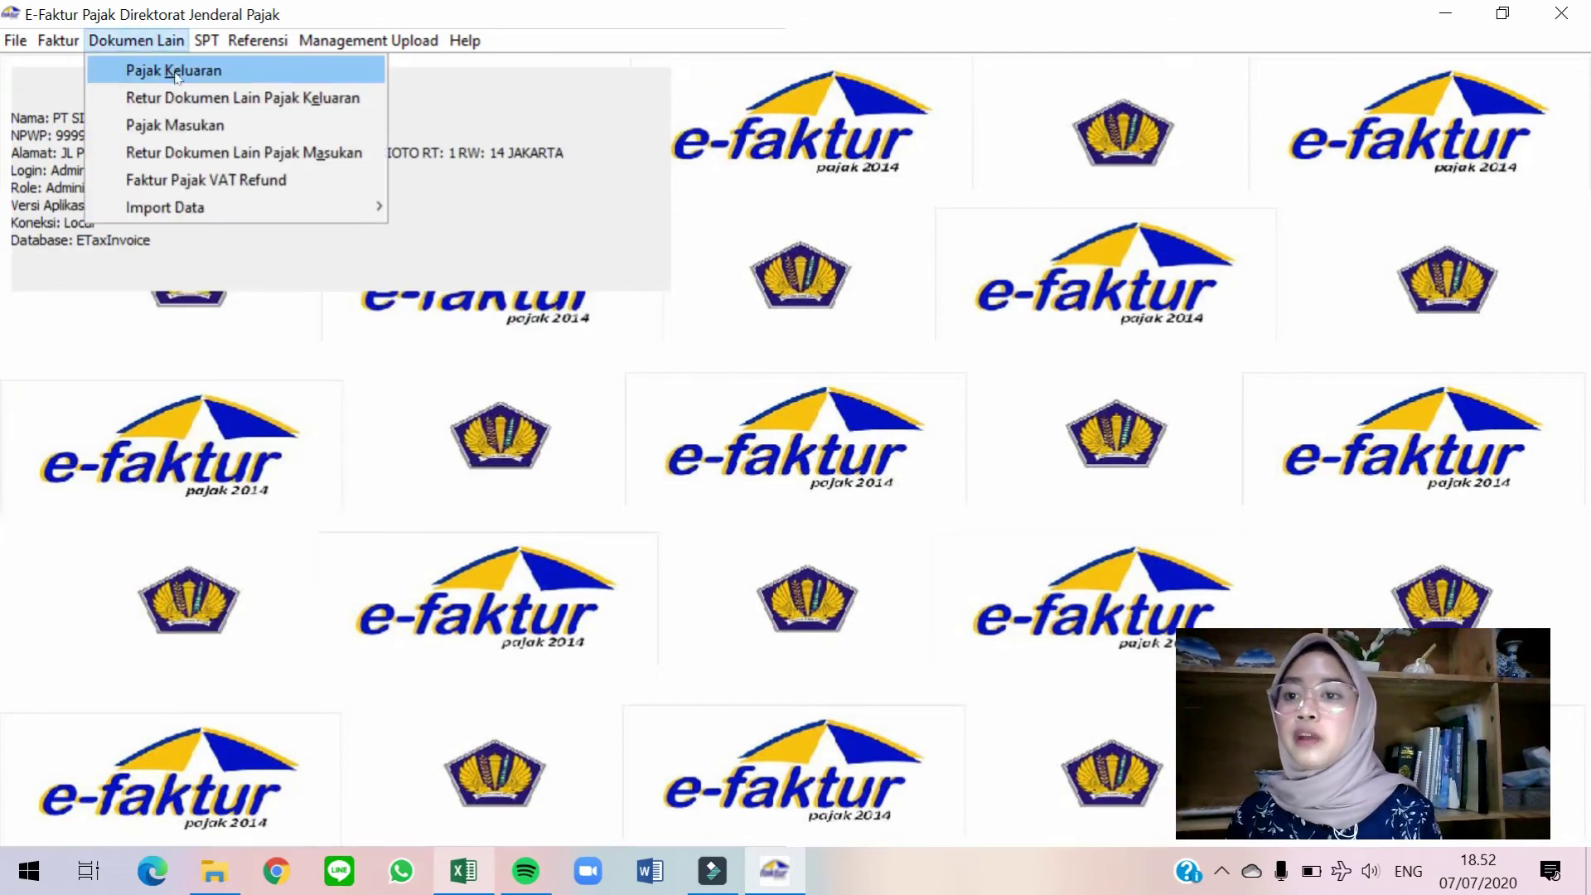
left_click(214, 124)
left_click(405, 187)
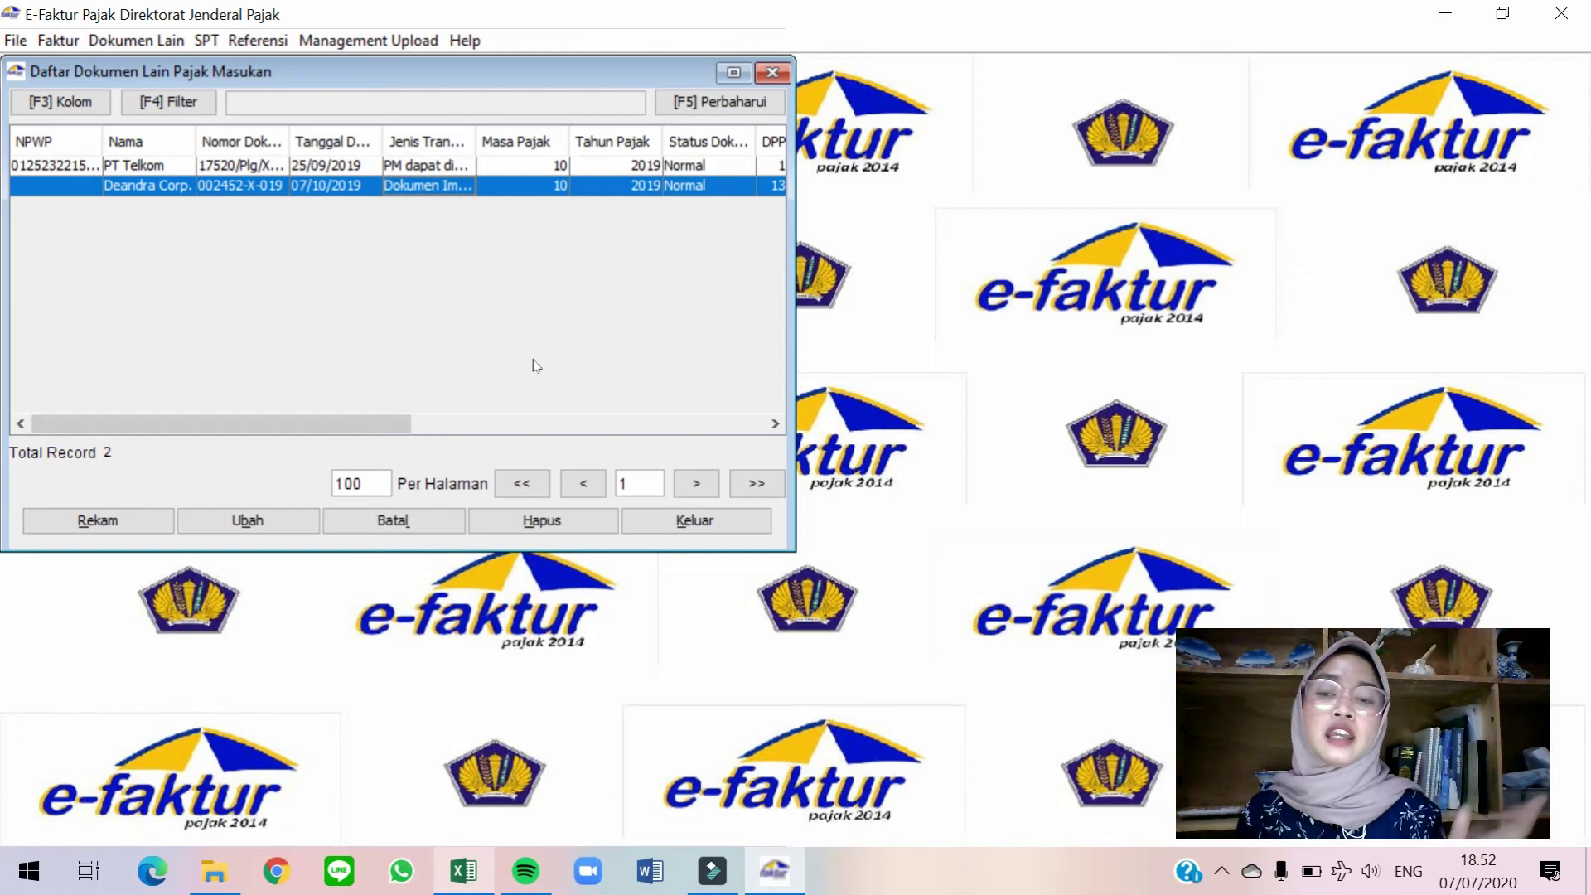
left_click(769, 76)
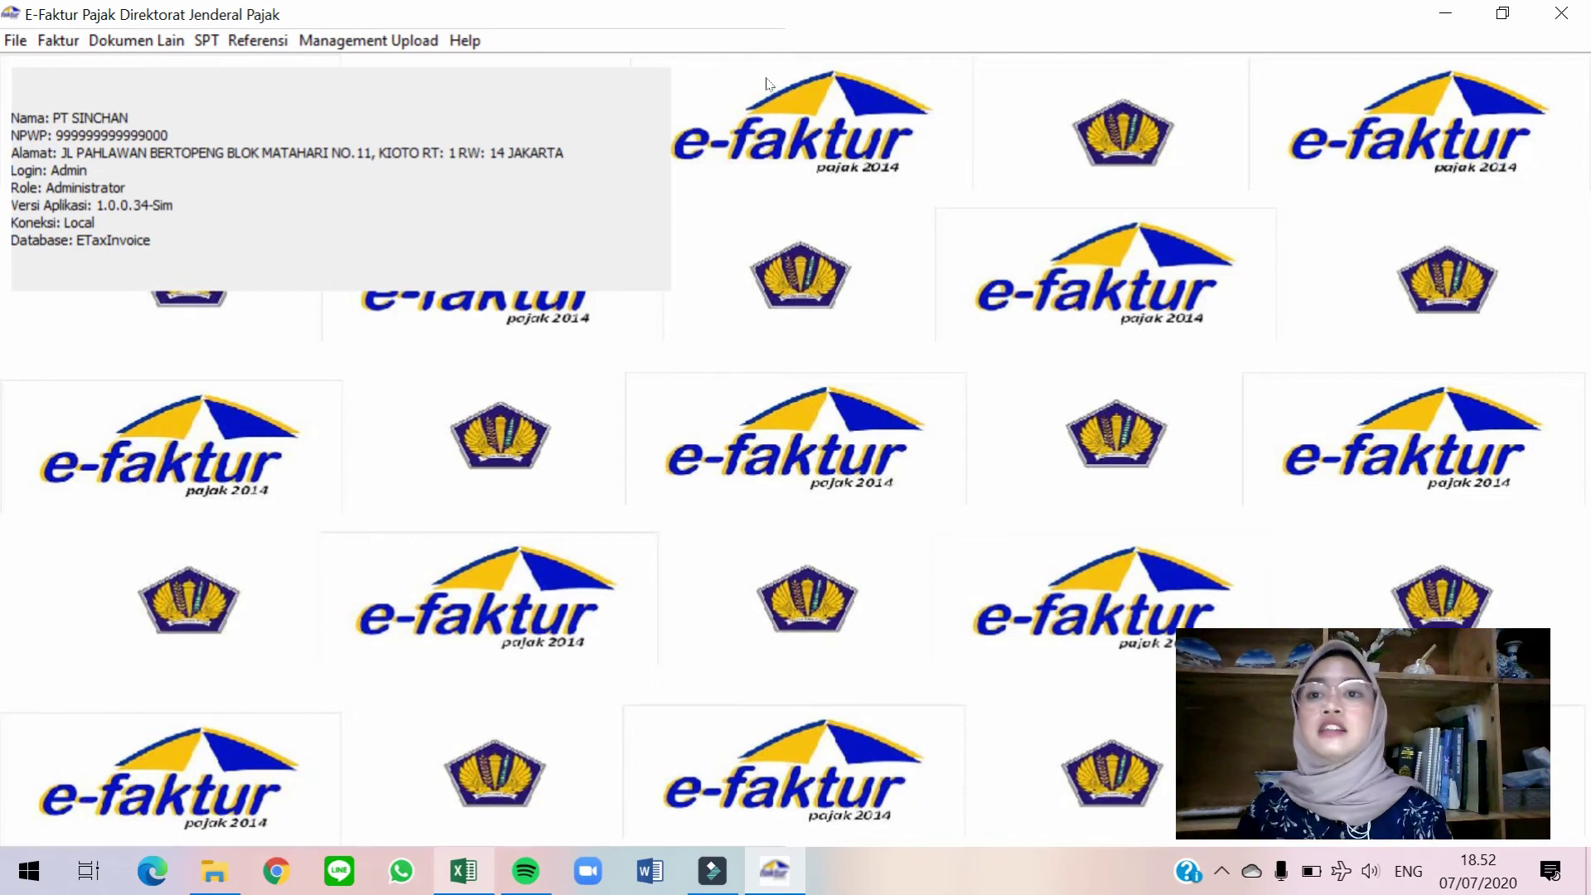
Set SPT posting to Masa Pajak 10, Tahun 2019, check 7 output/6 input documents, and post.
left_click(219, 48)
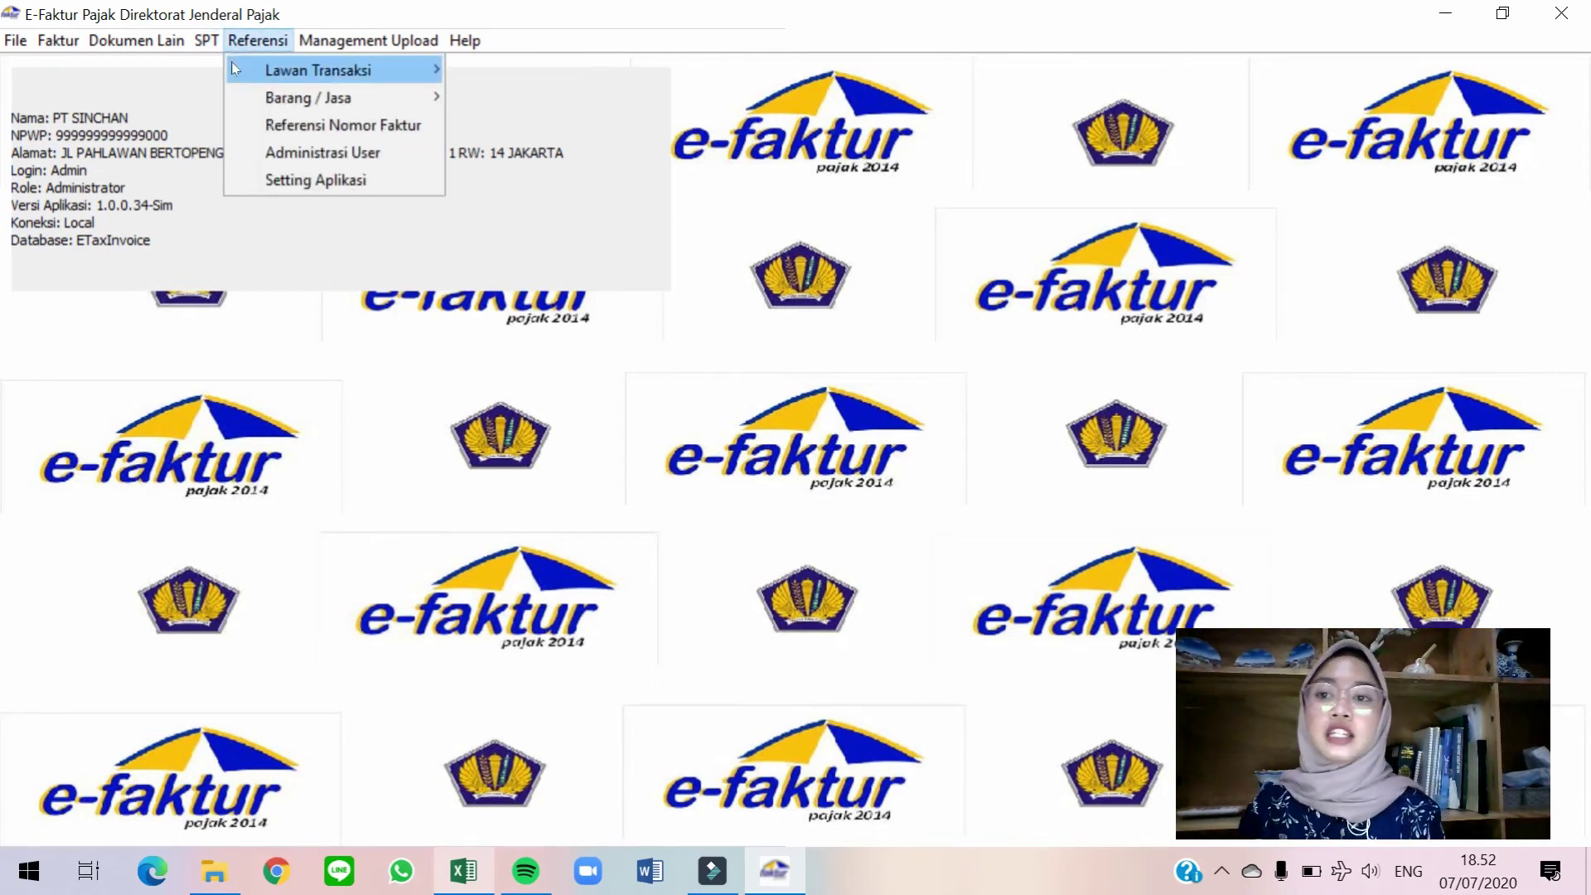
left_click(214, 70)
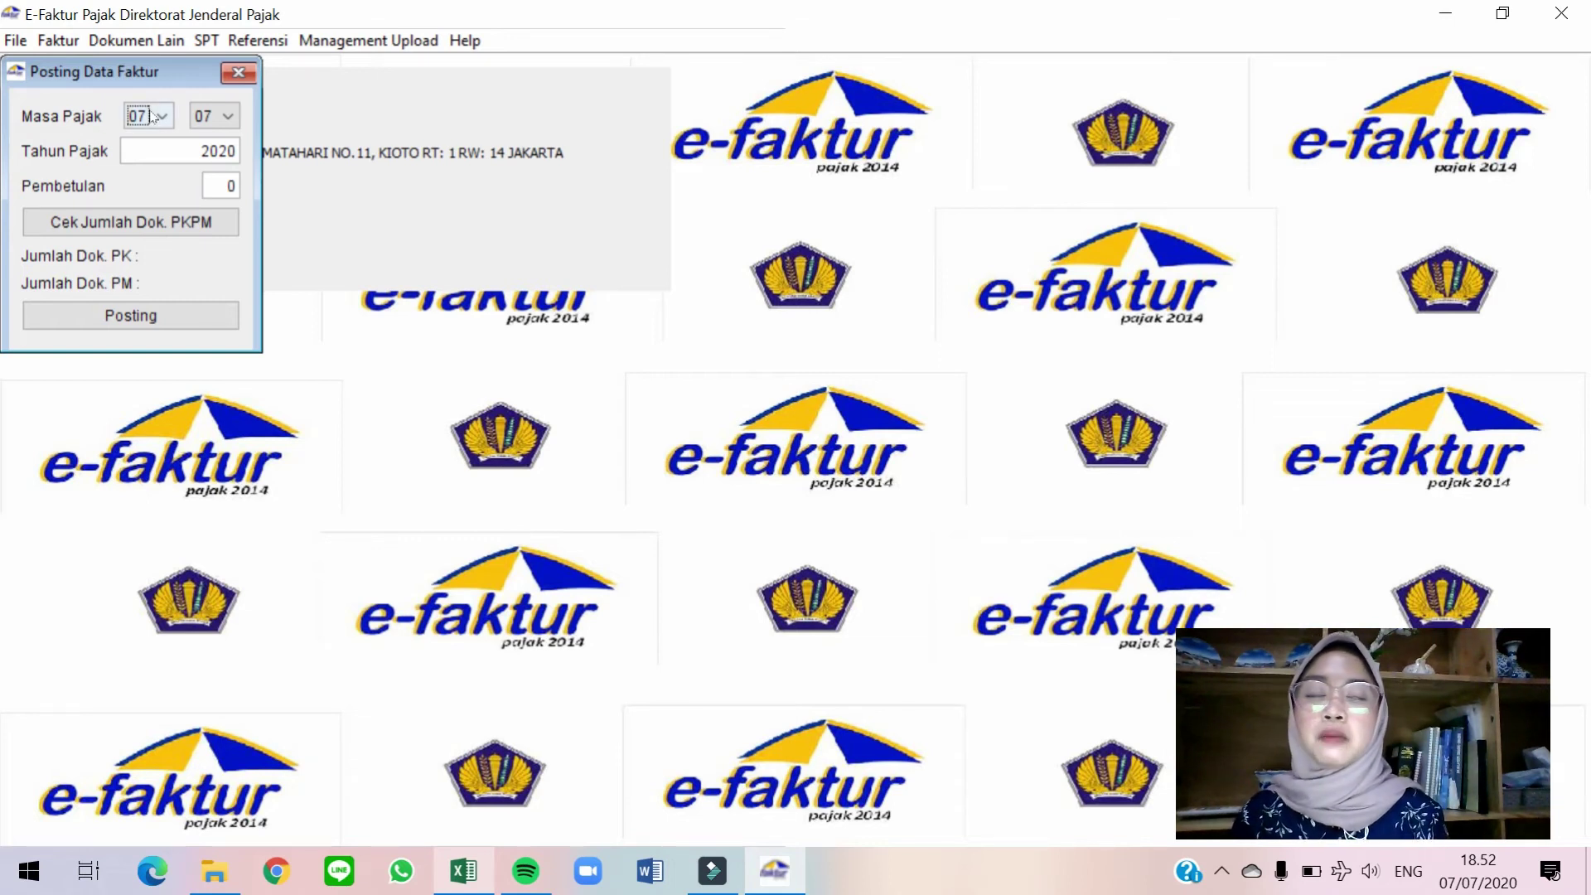
left_click(151, 116)
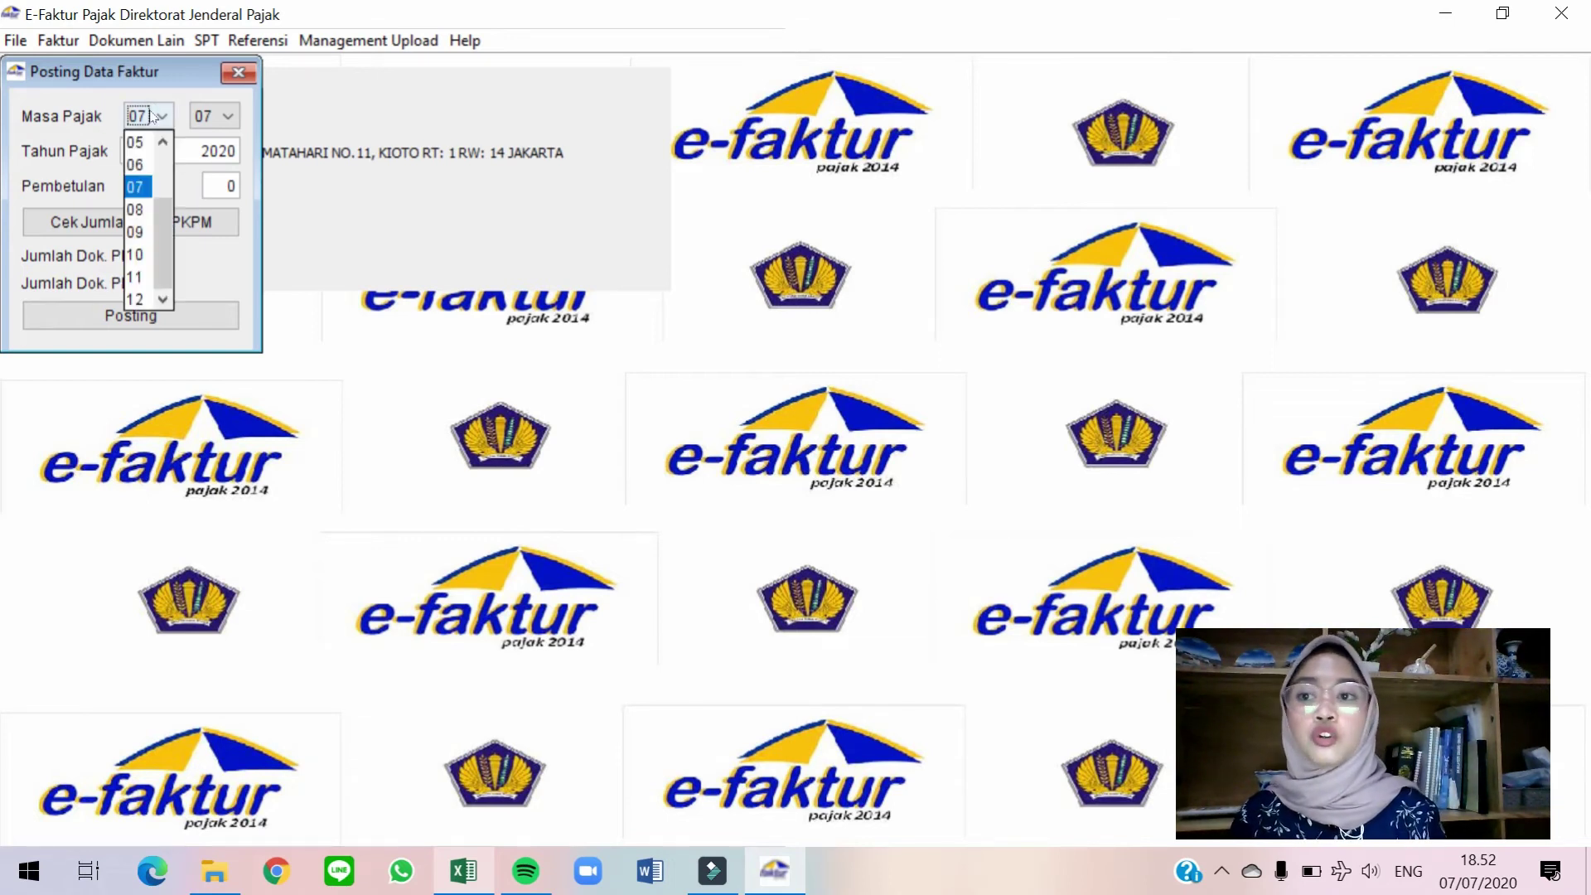
left_click(135, 254)
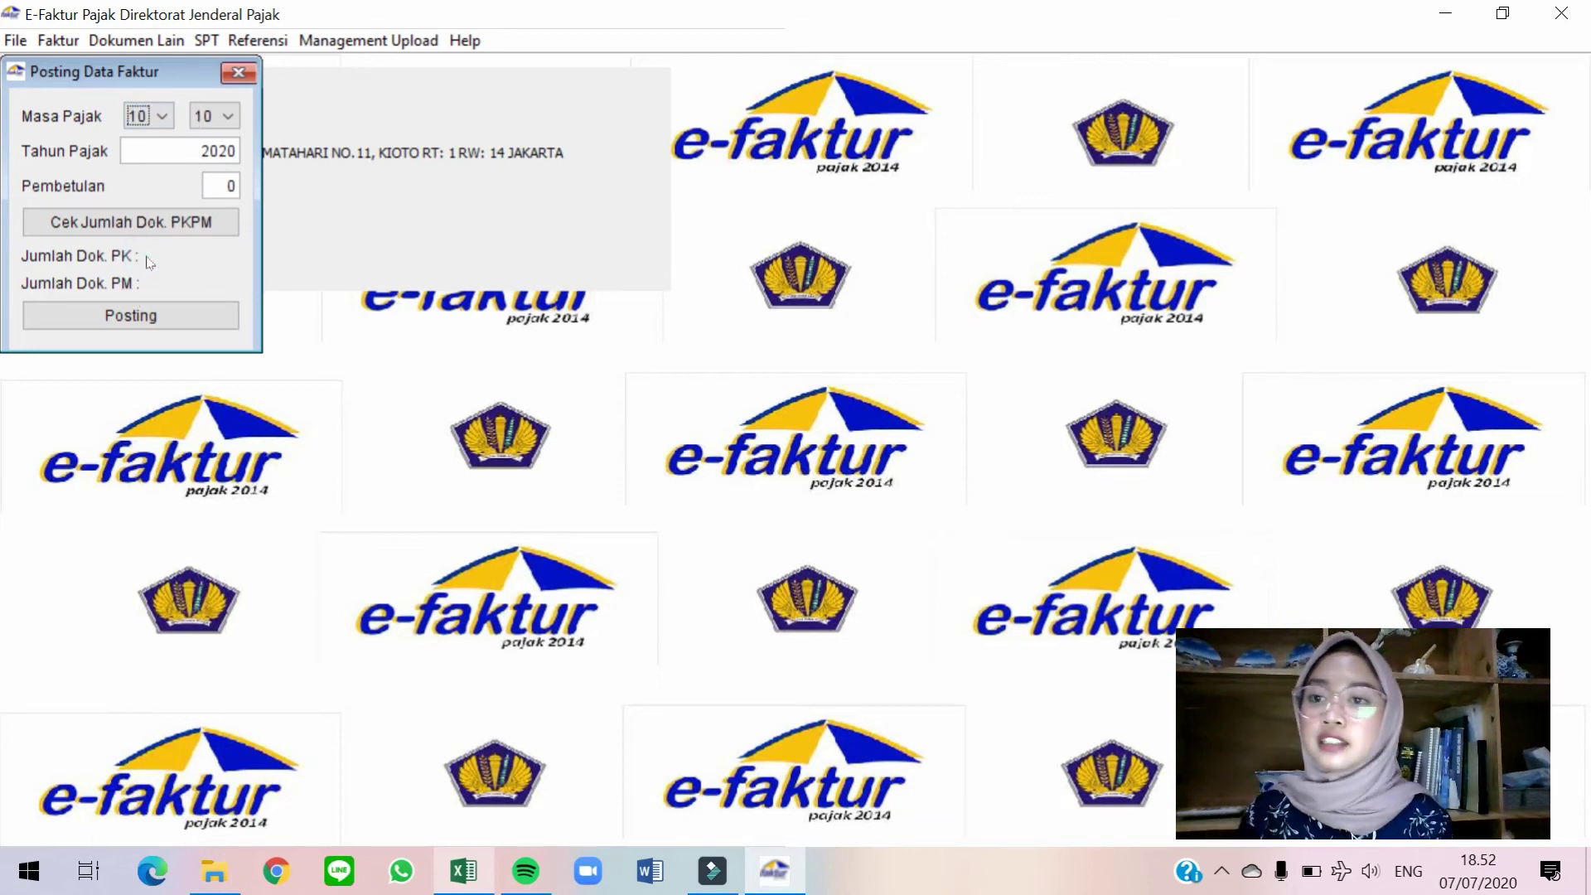
double_click(219, 151)
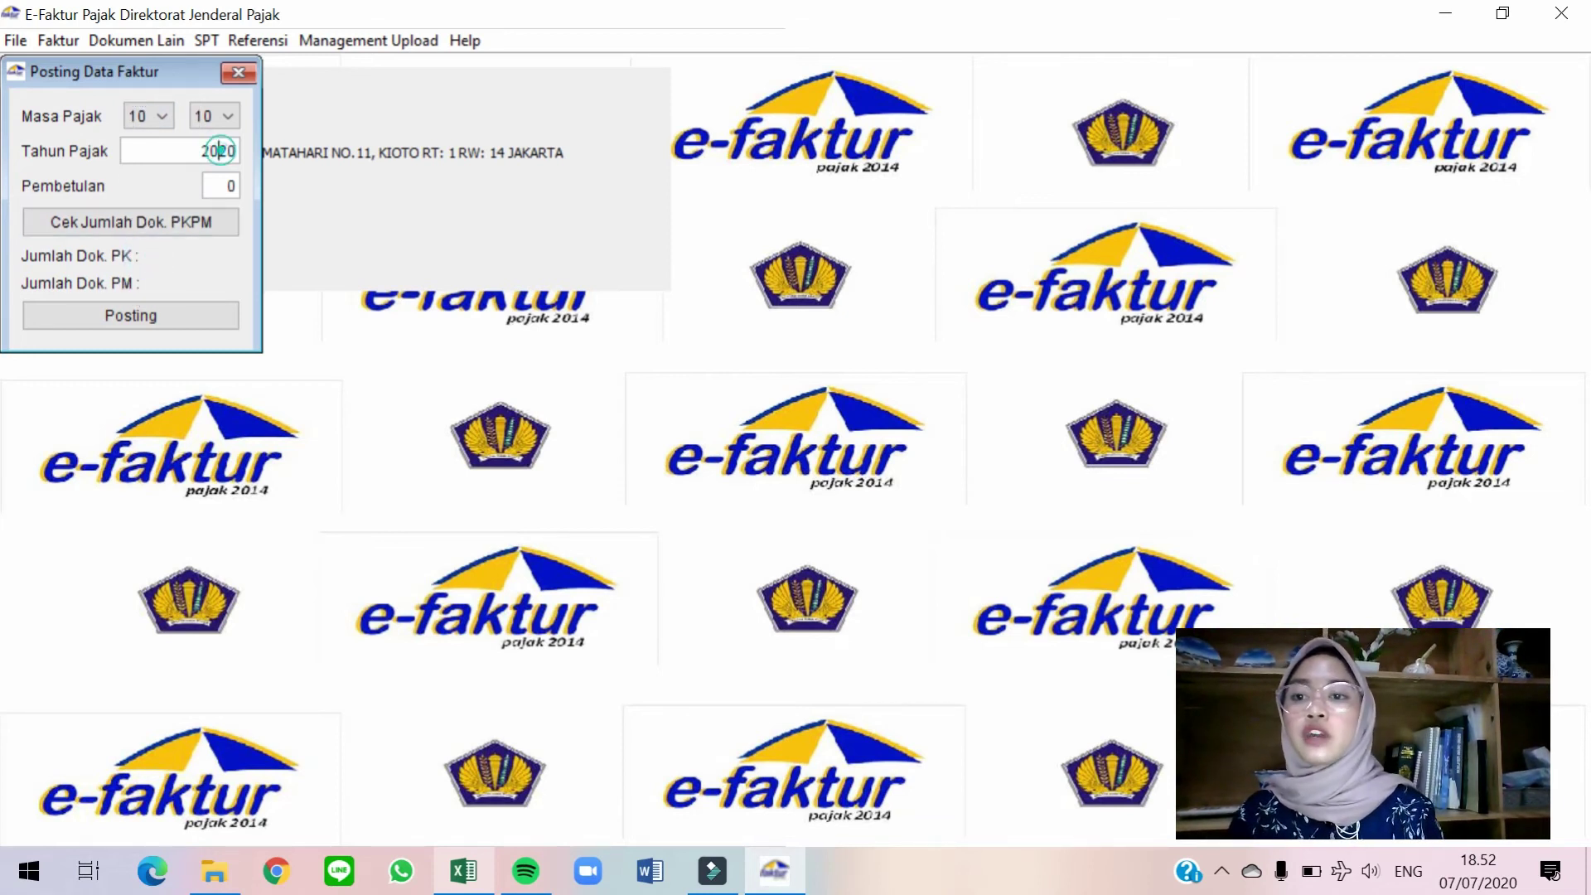
type("2019")
key("Tab")
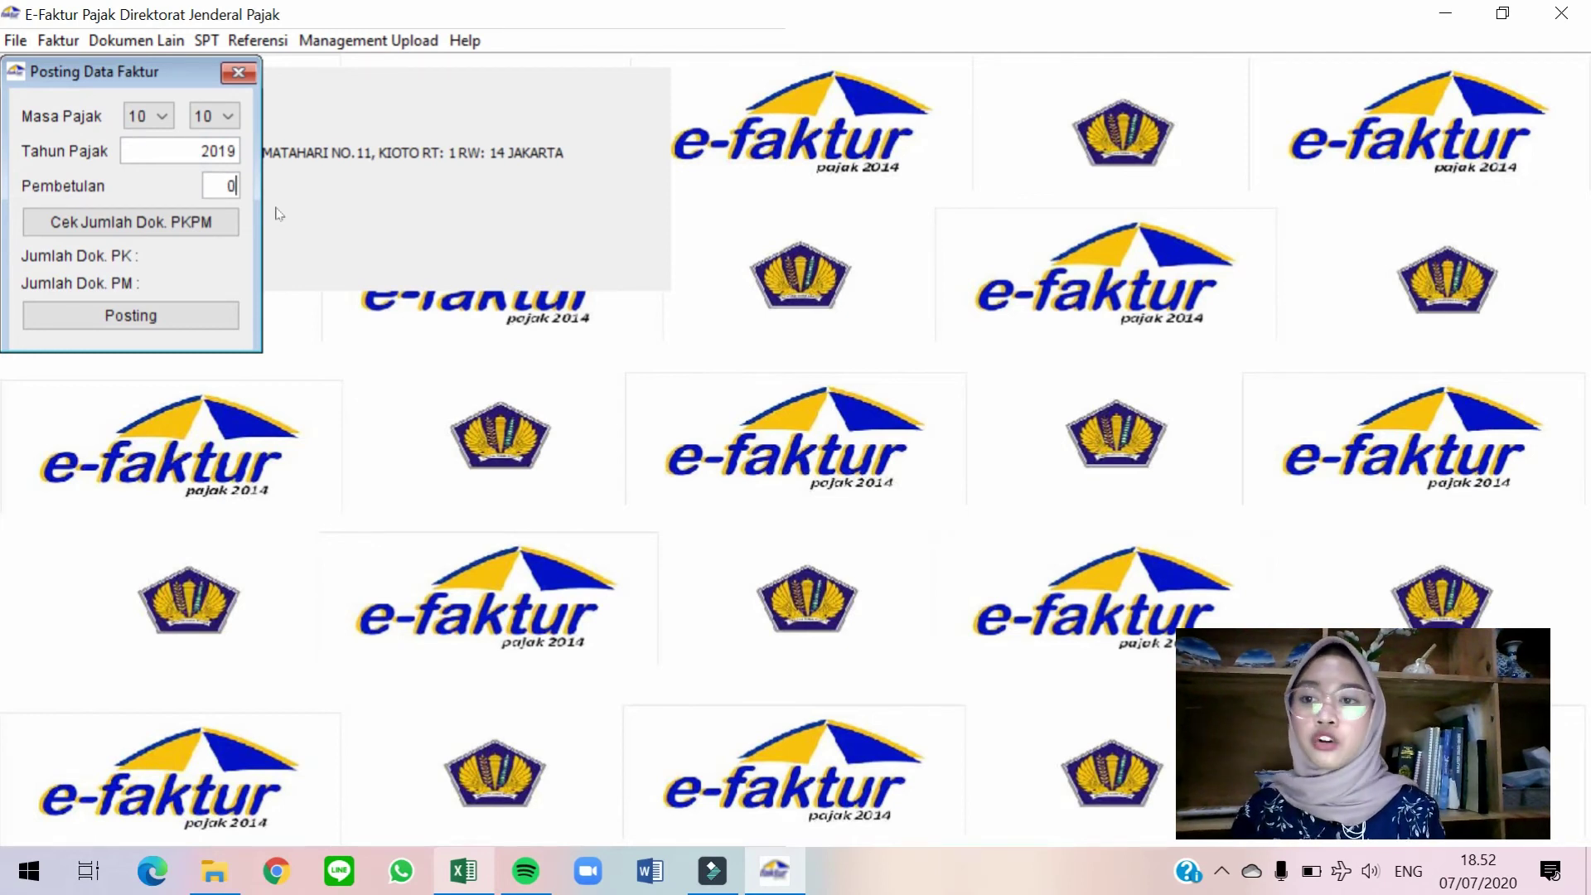
left_click(189, 238)
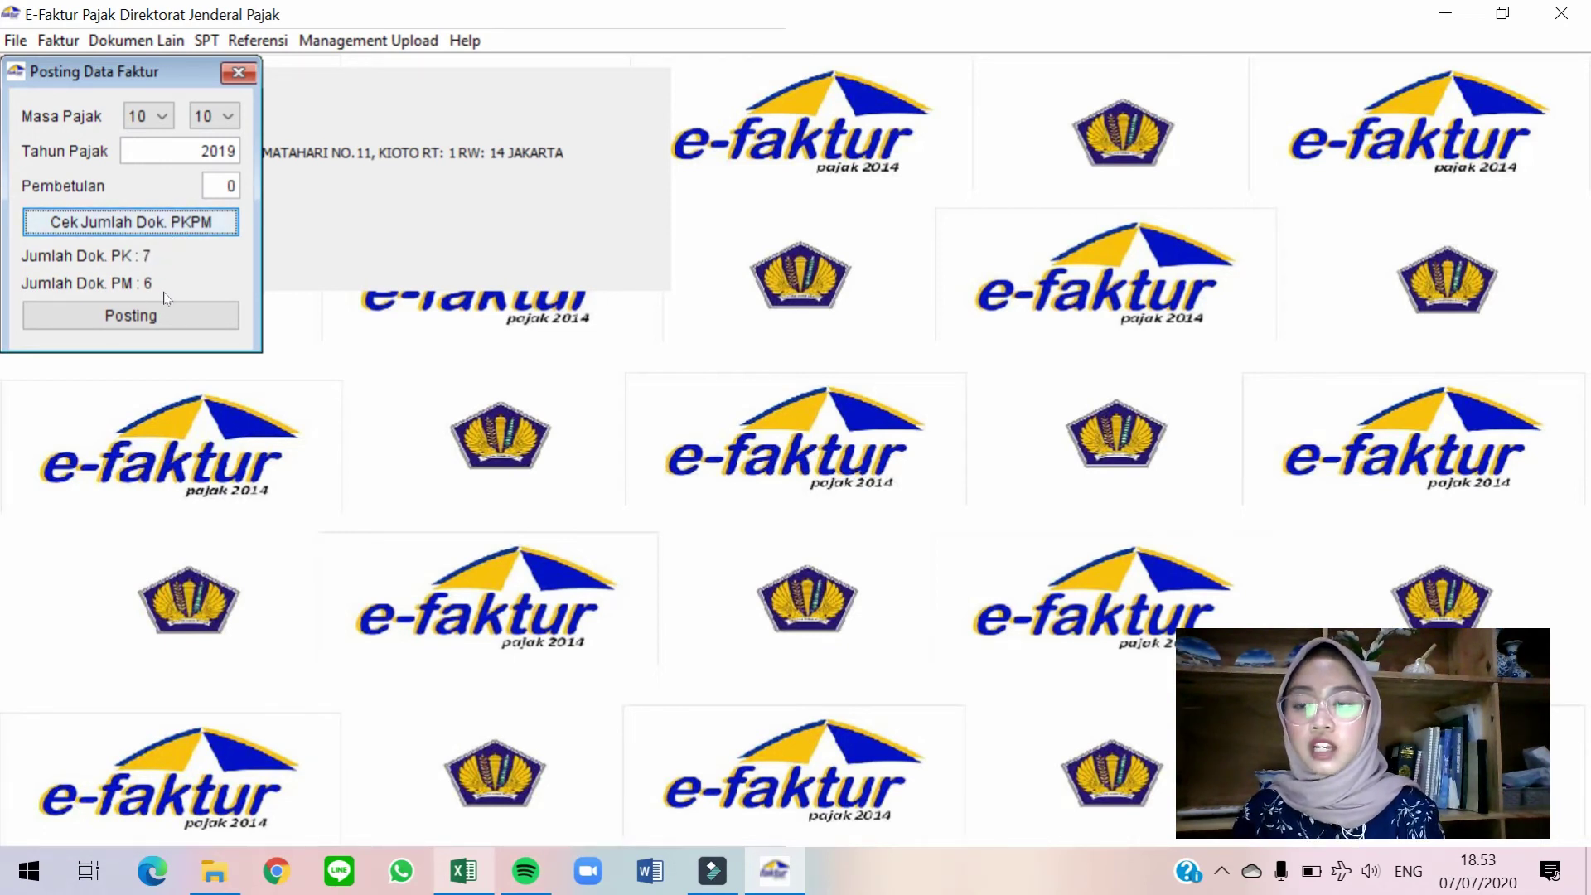
left_click(163, 316)
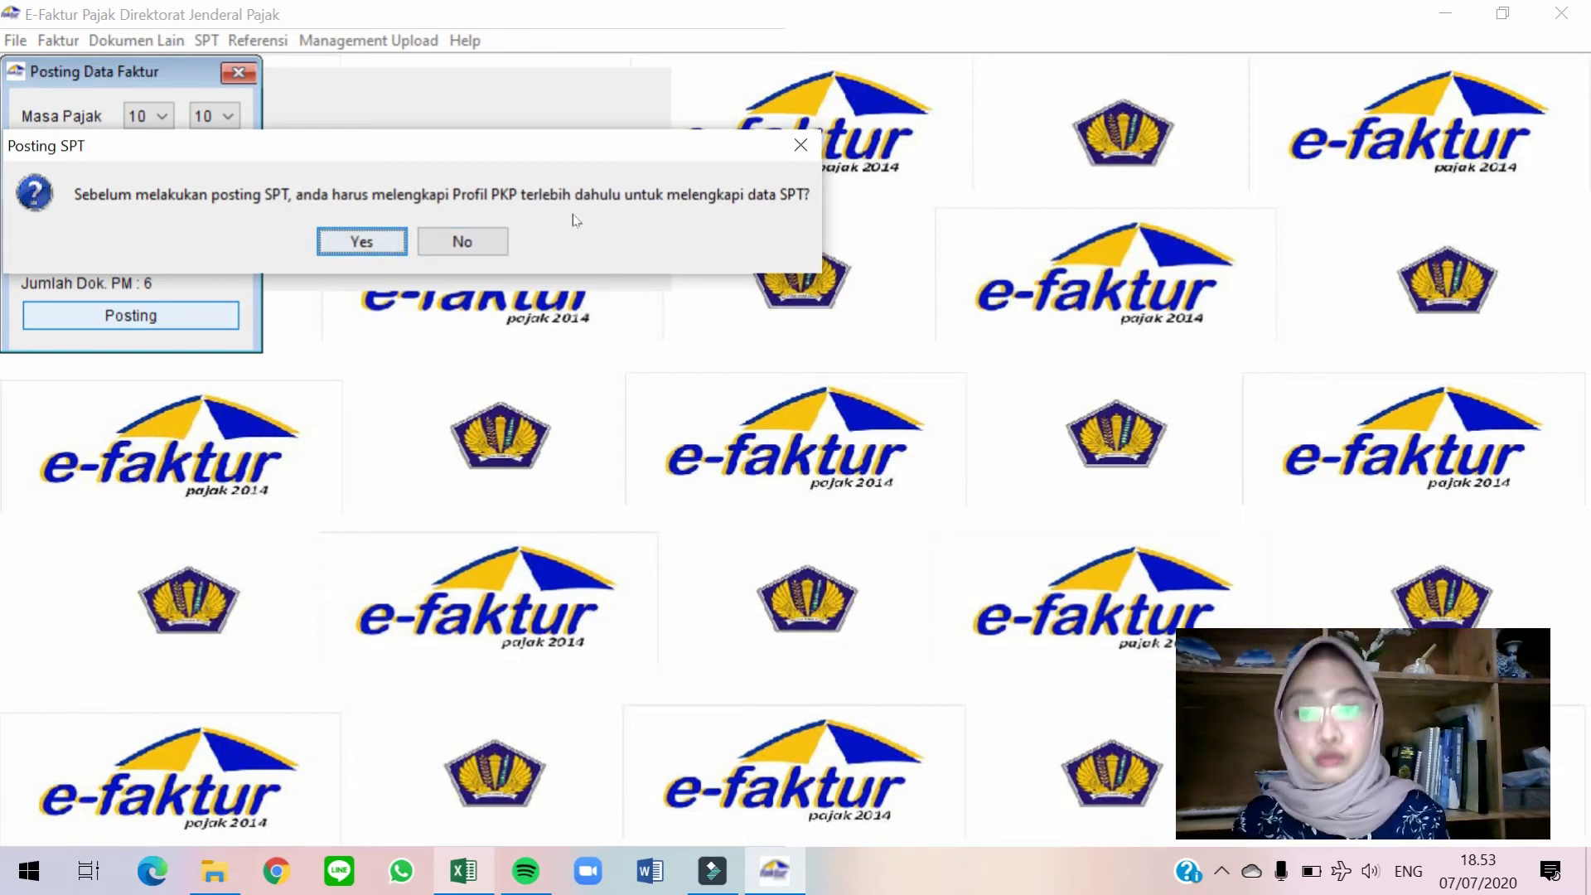
Complete the PKP profile with postal code, phone '-' and mobile number, save, and post October 2019.
left_click(387, 241)
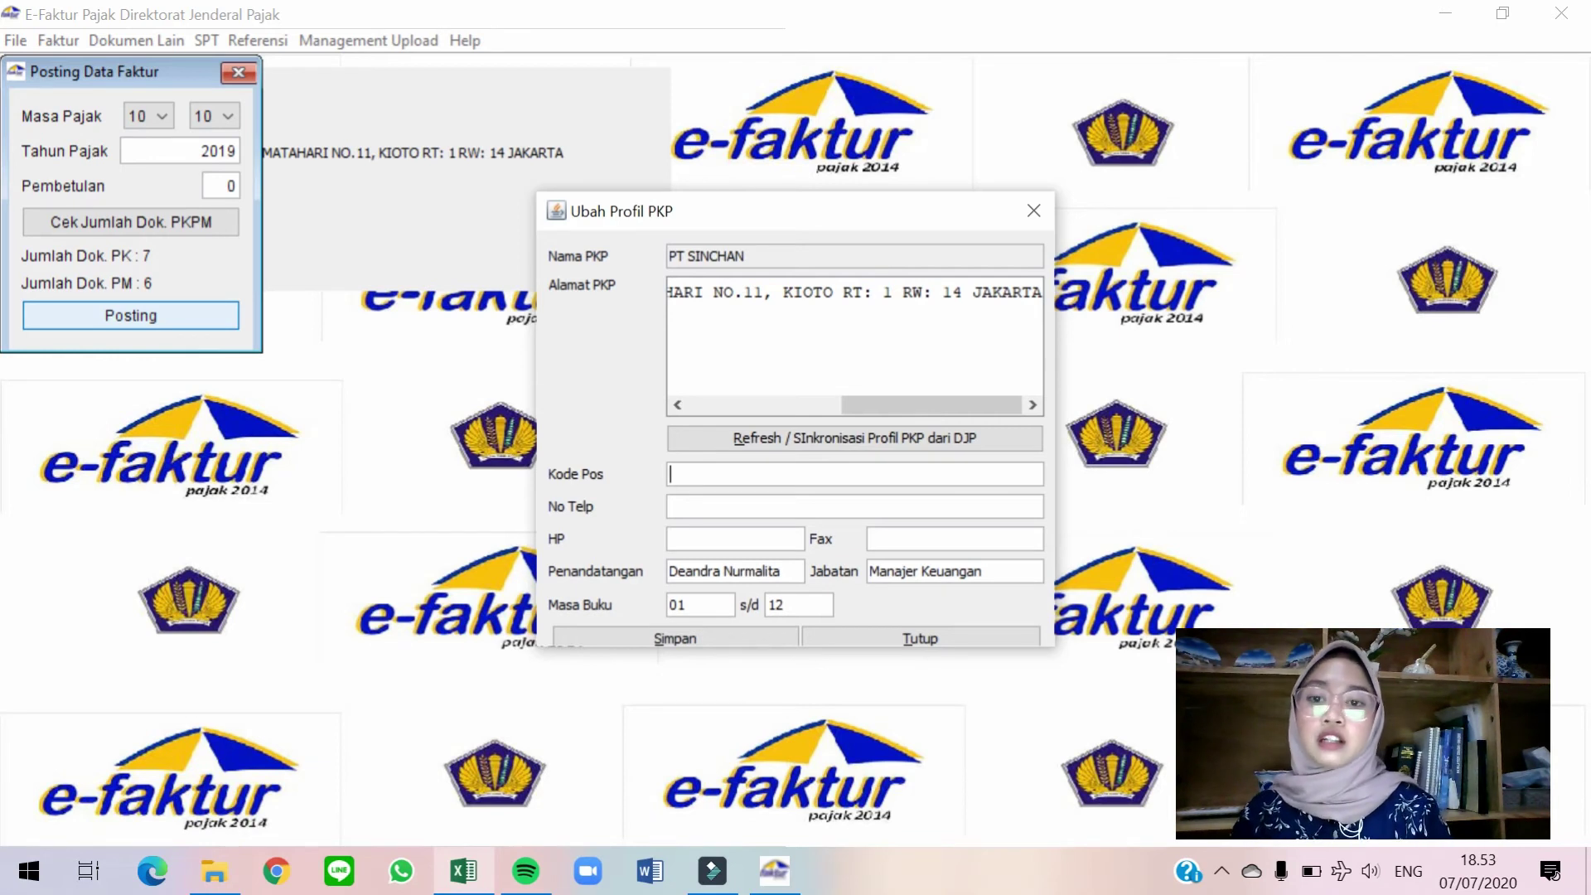
type("16810")
key("Tab")
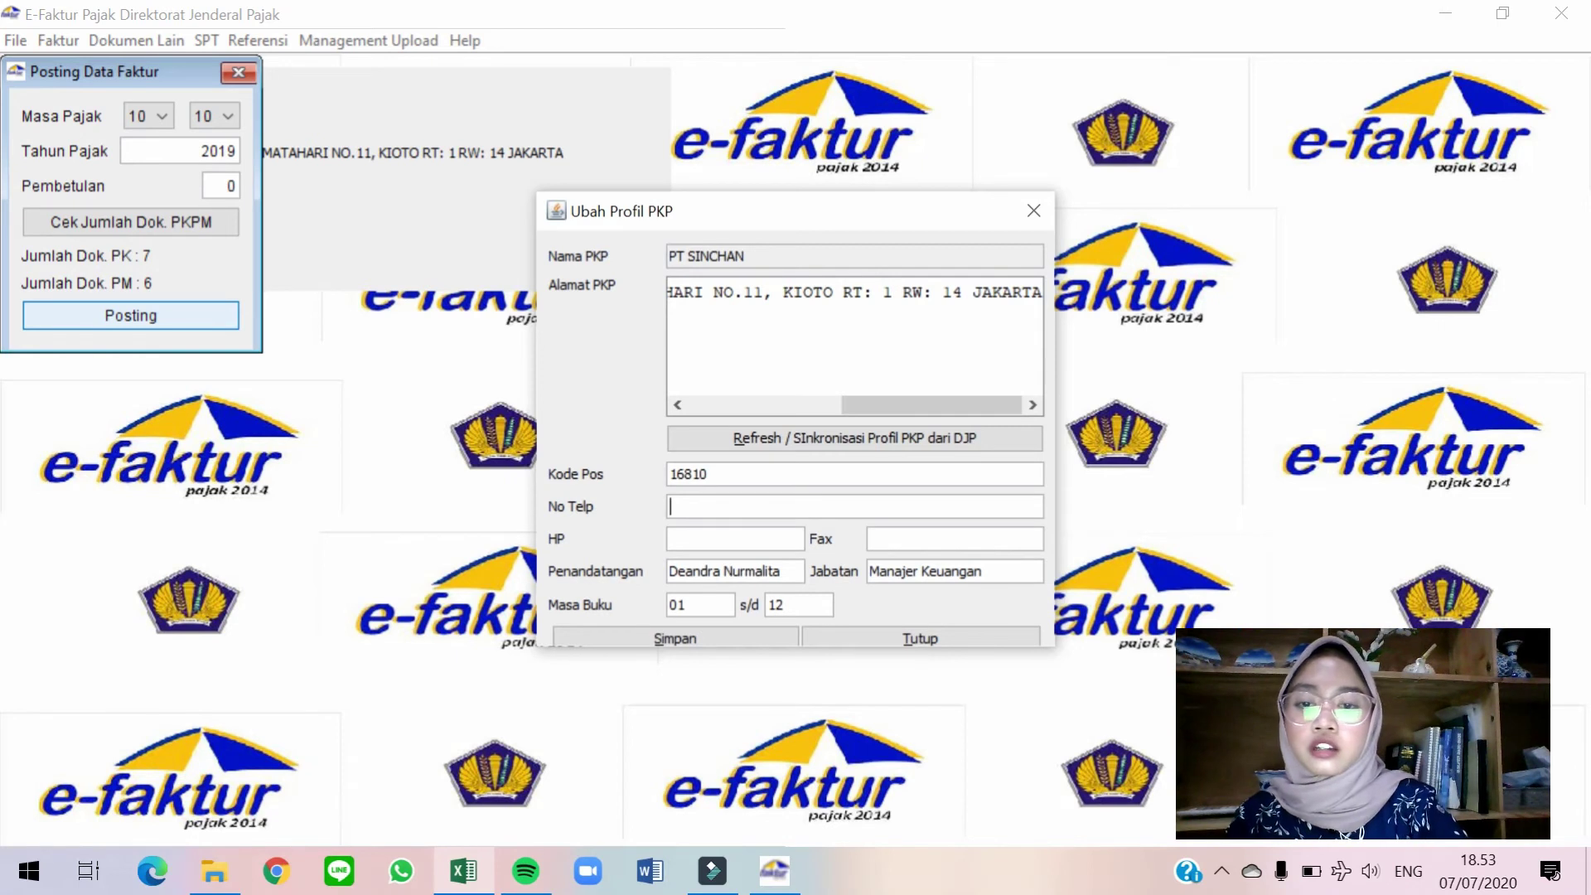
type("-")
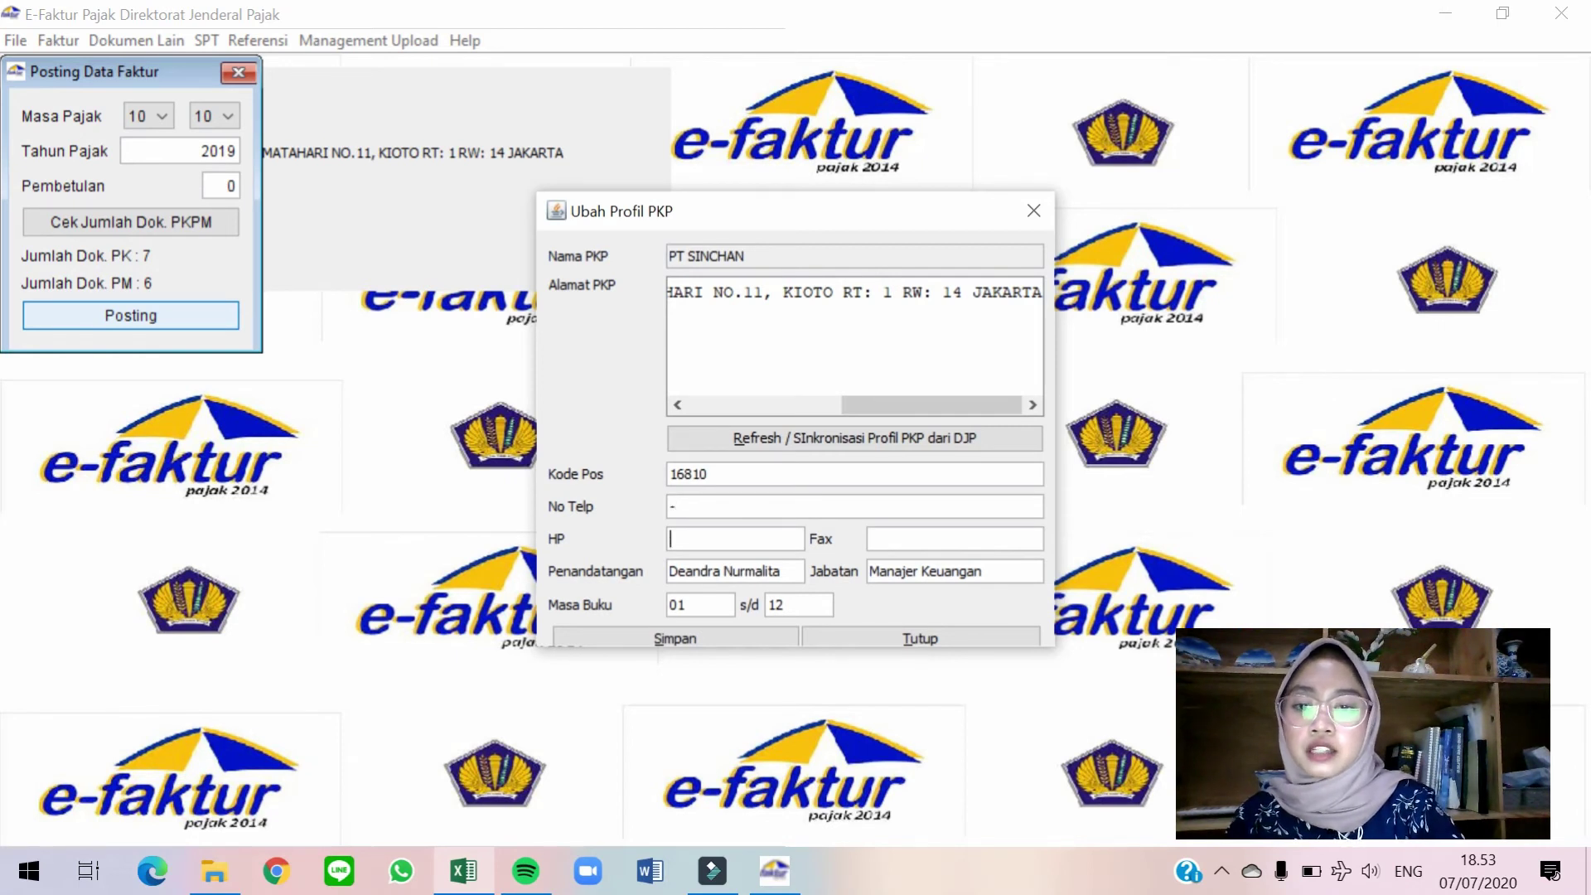
key("Tab")
key("Tab")
key("Tab")
key("Tab")
key("Tab")
key("Tab")
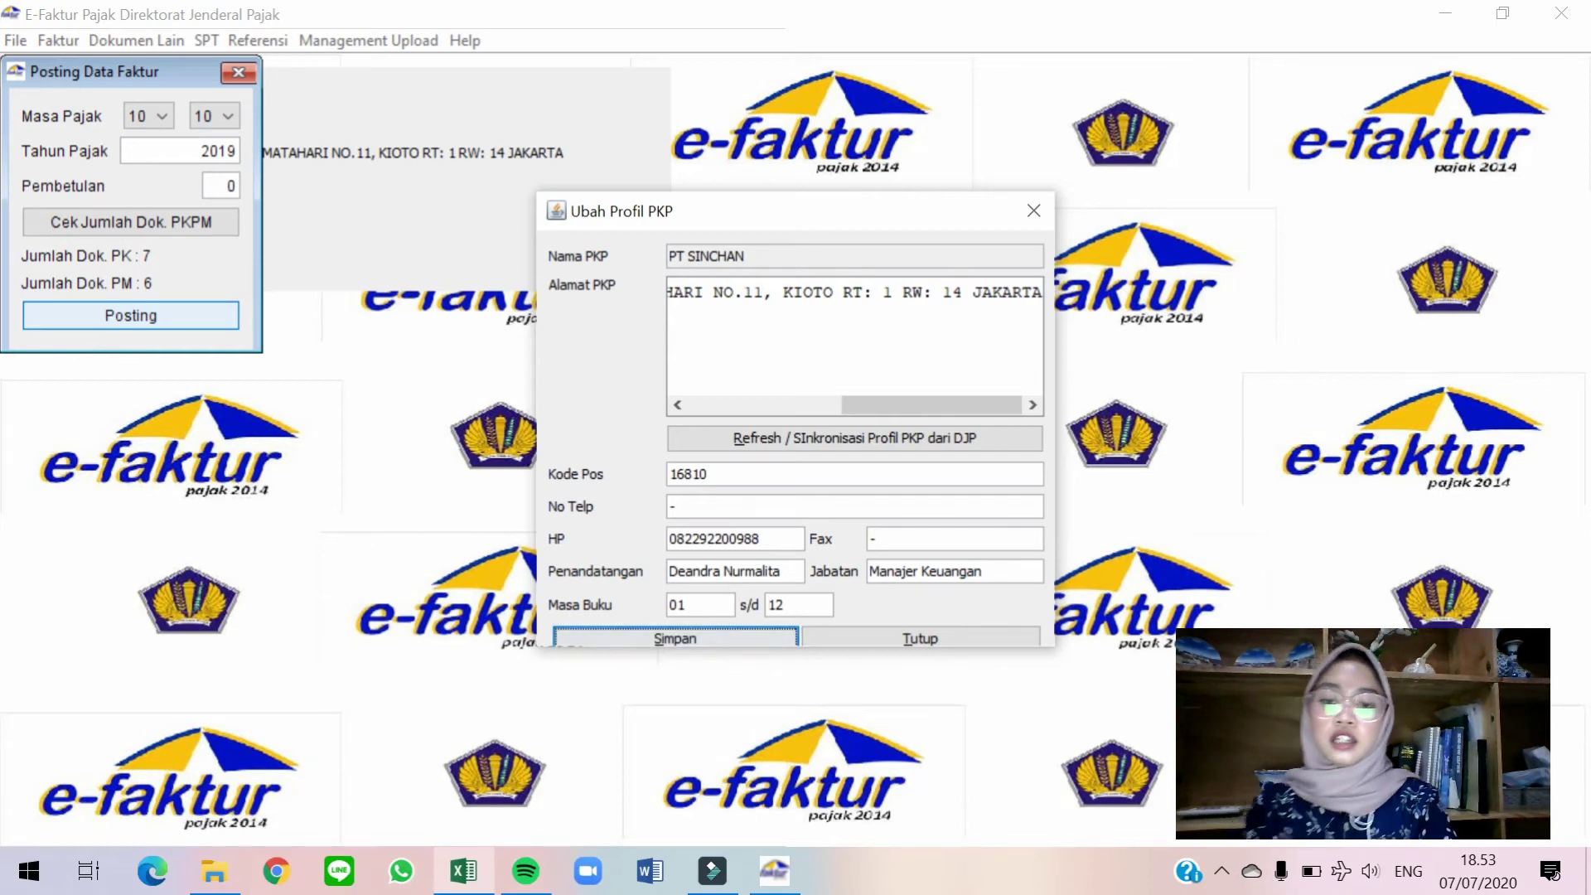
key("Return")
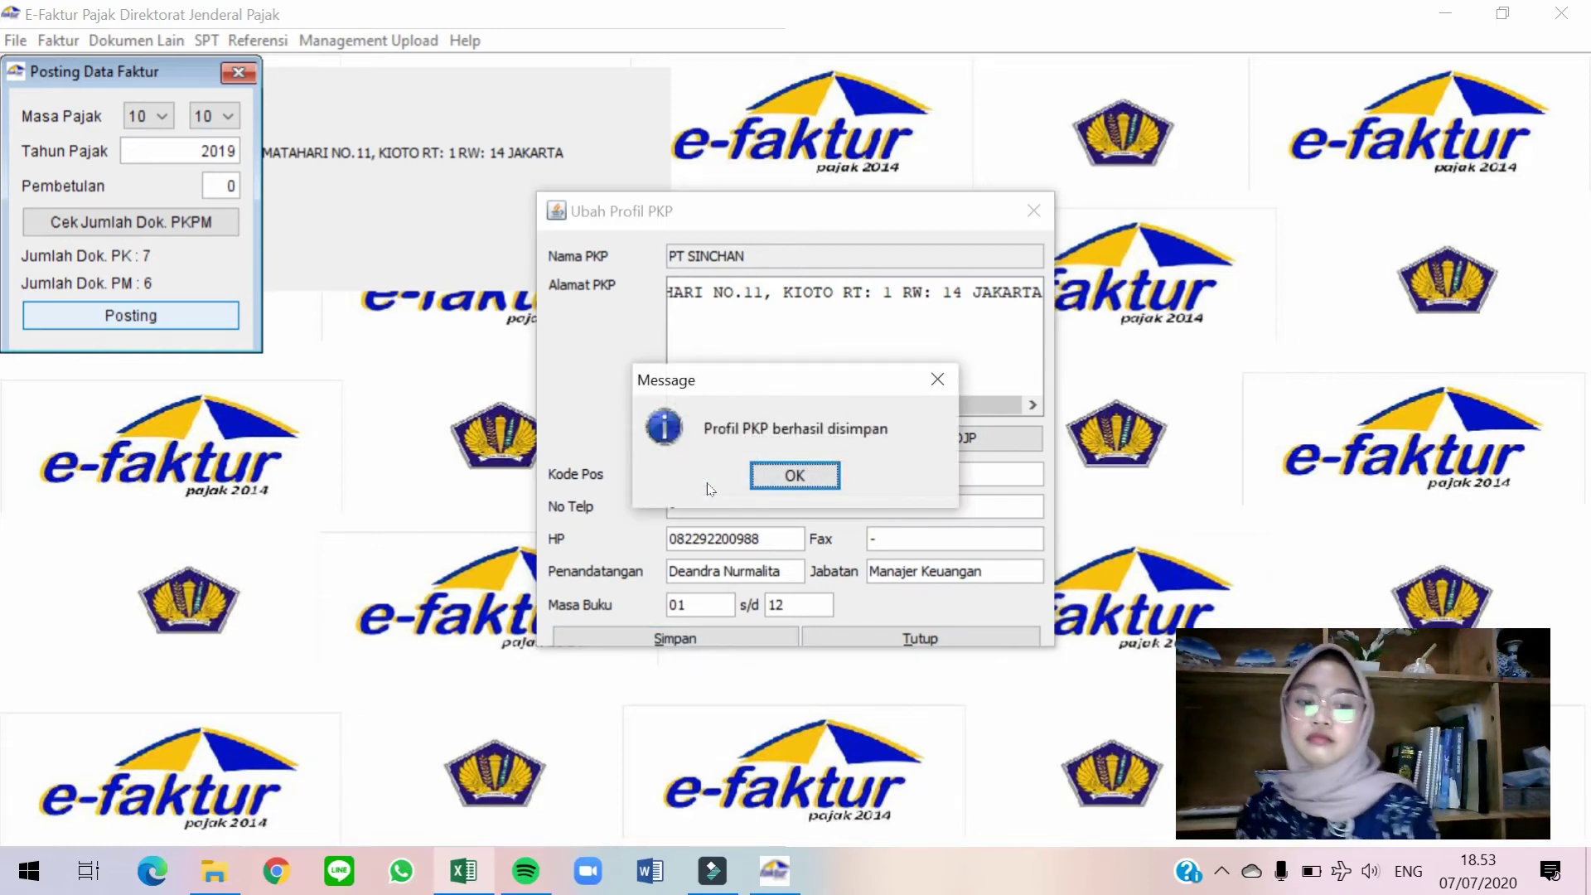
key("Return")
left_click(157, 318)
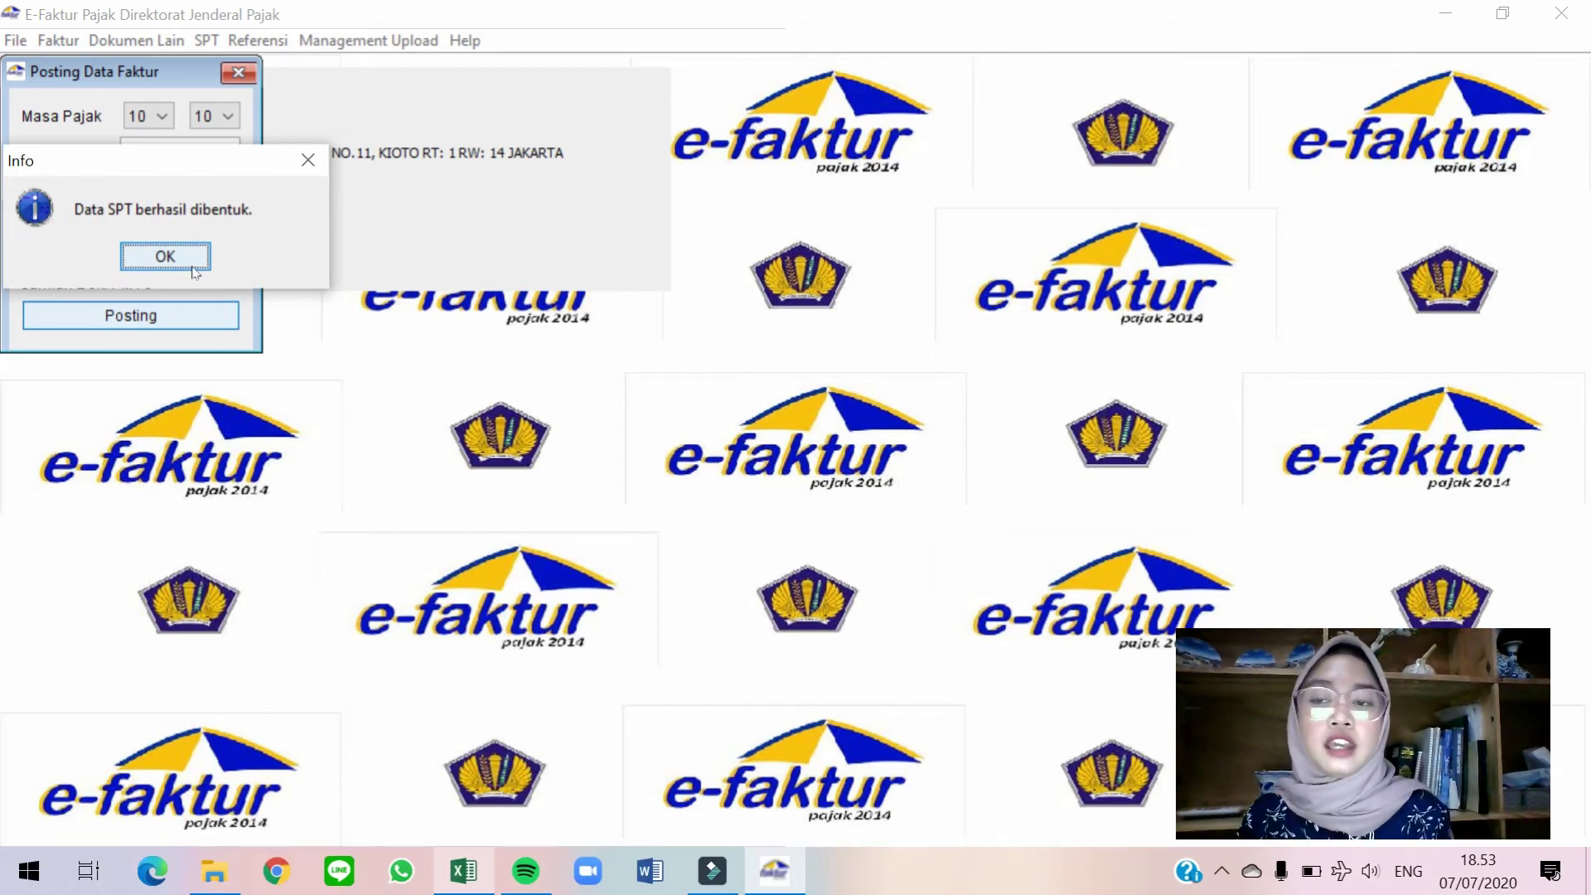
Dismiss the info and posting windows, then open the 2019 SPT for period 10-10, correction 0, for editing.
left_click(192, 263)
left_click(238, 72)
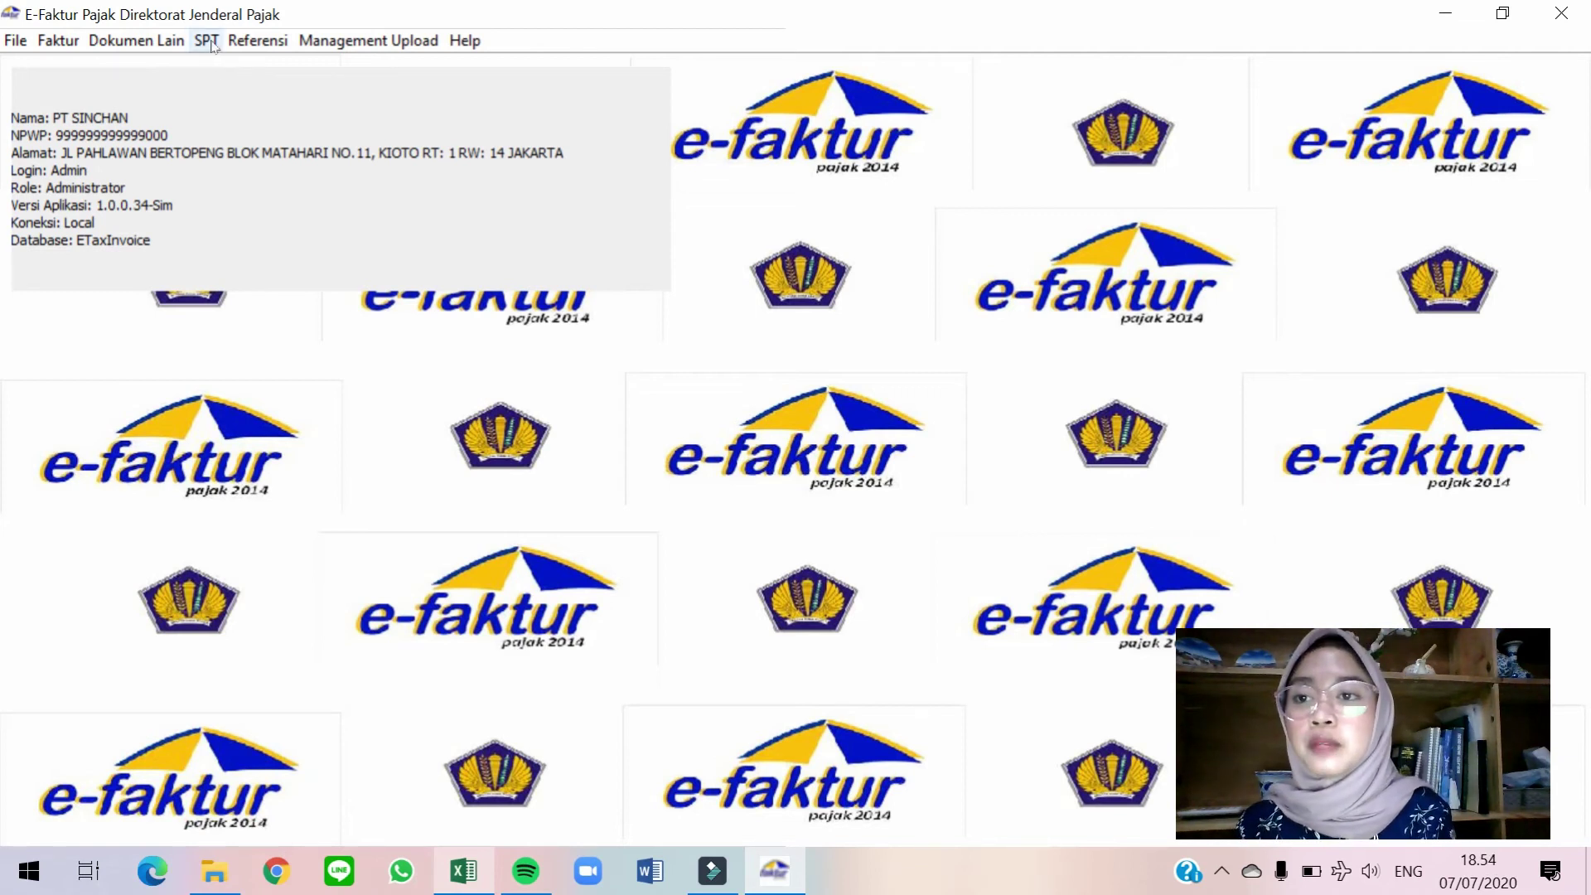
left_click(212, 45)
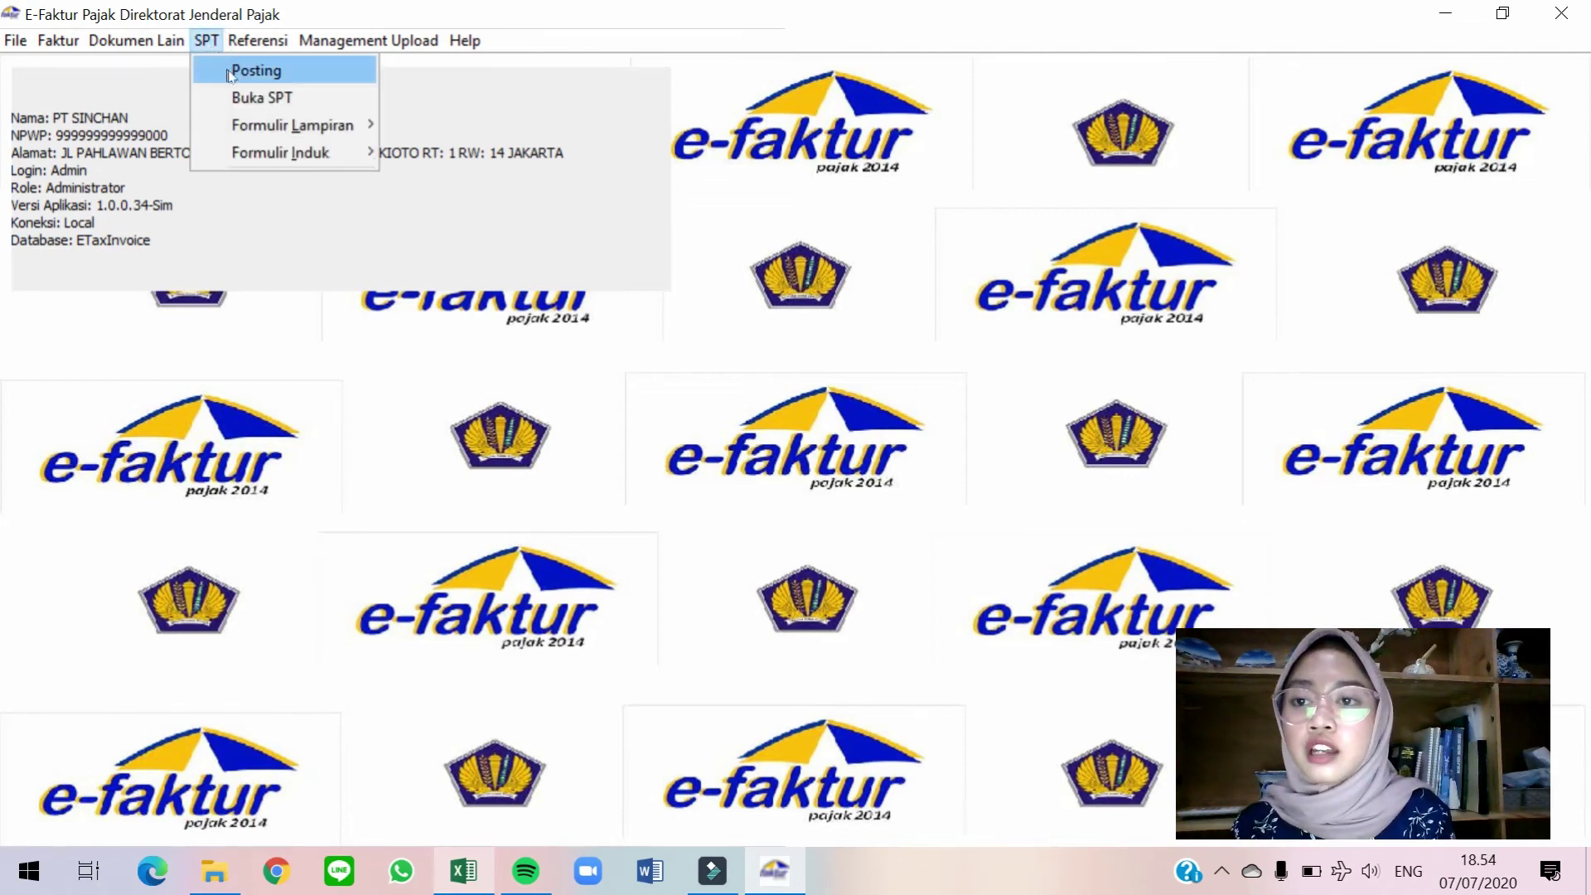
left_click(239, 99)
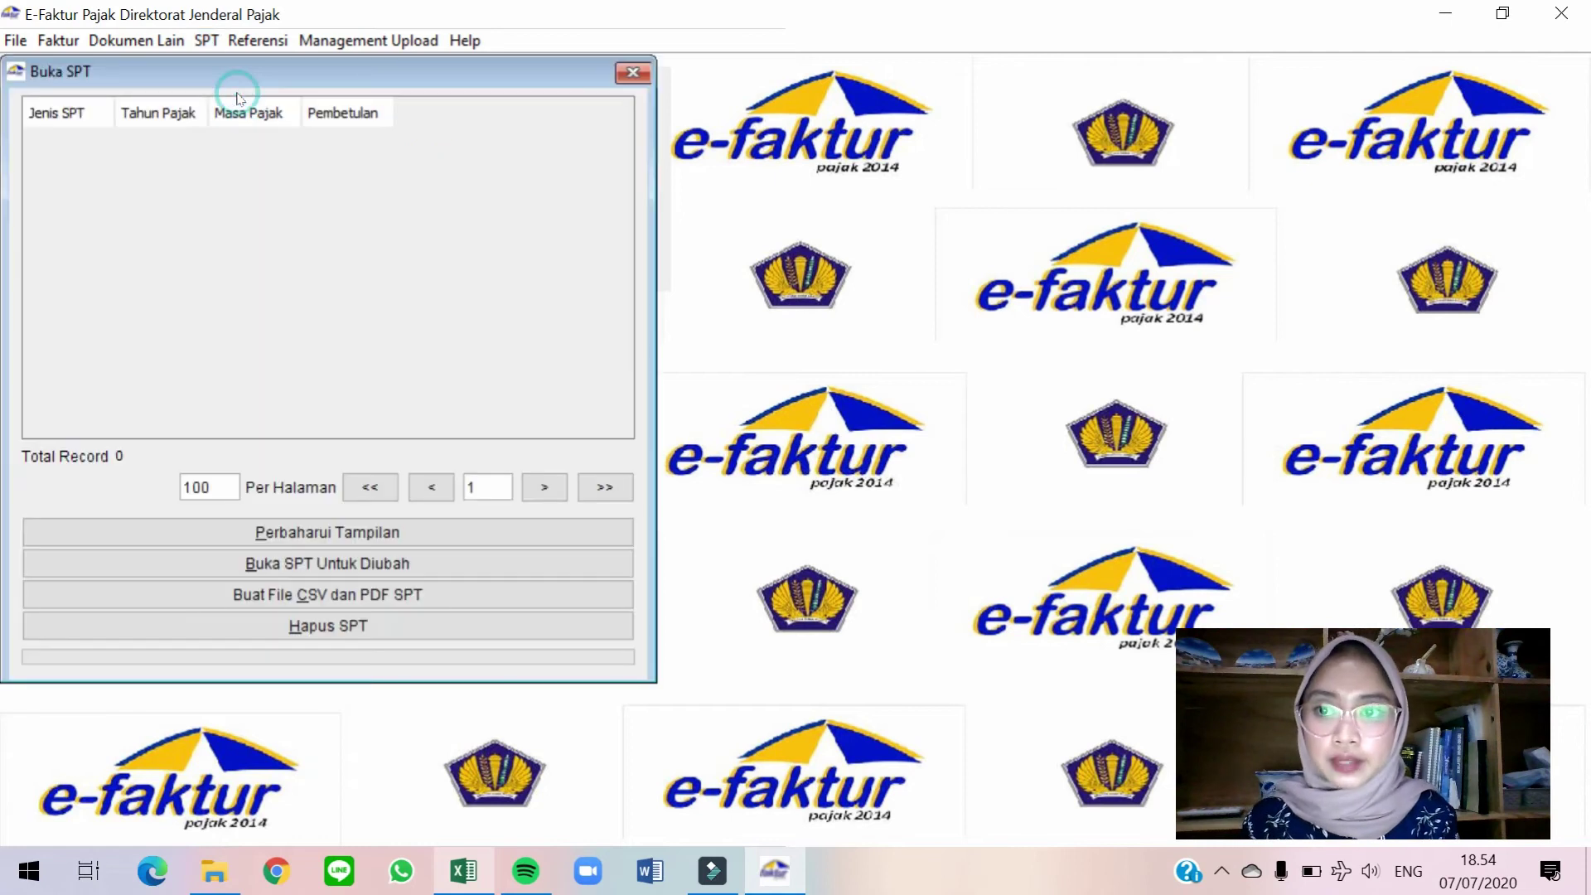
left_click(312, 536)
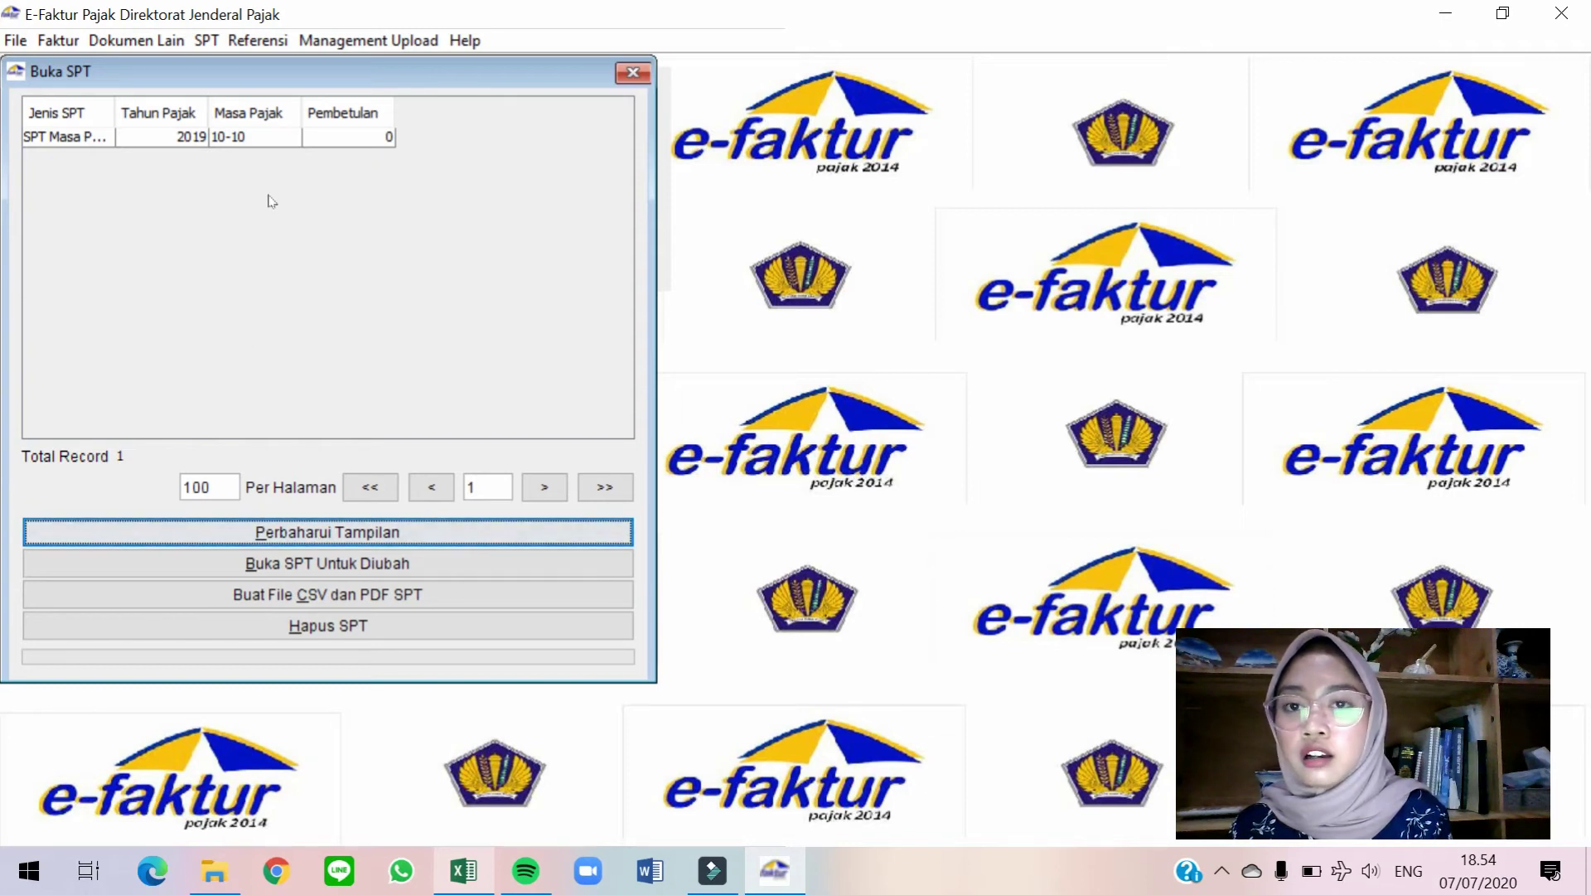
left_click(174, 139)
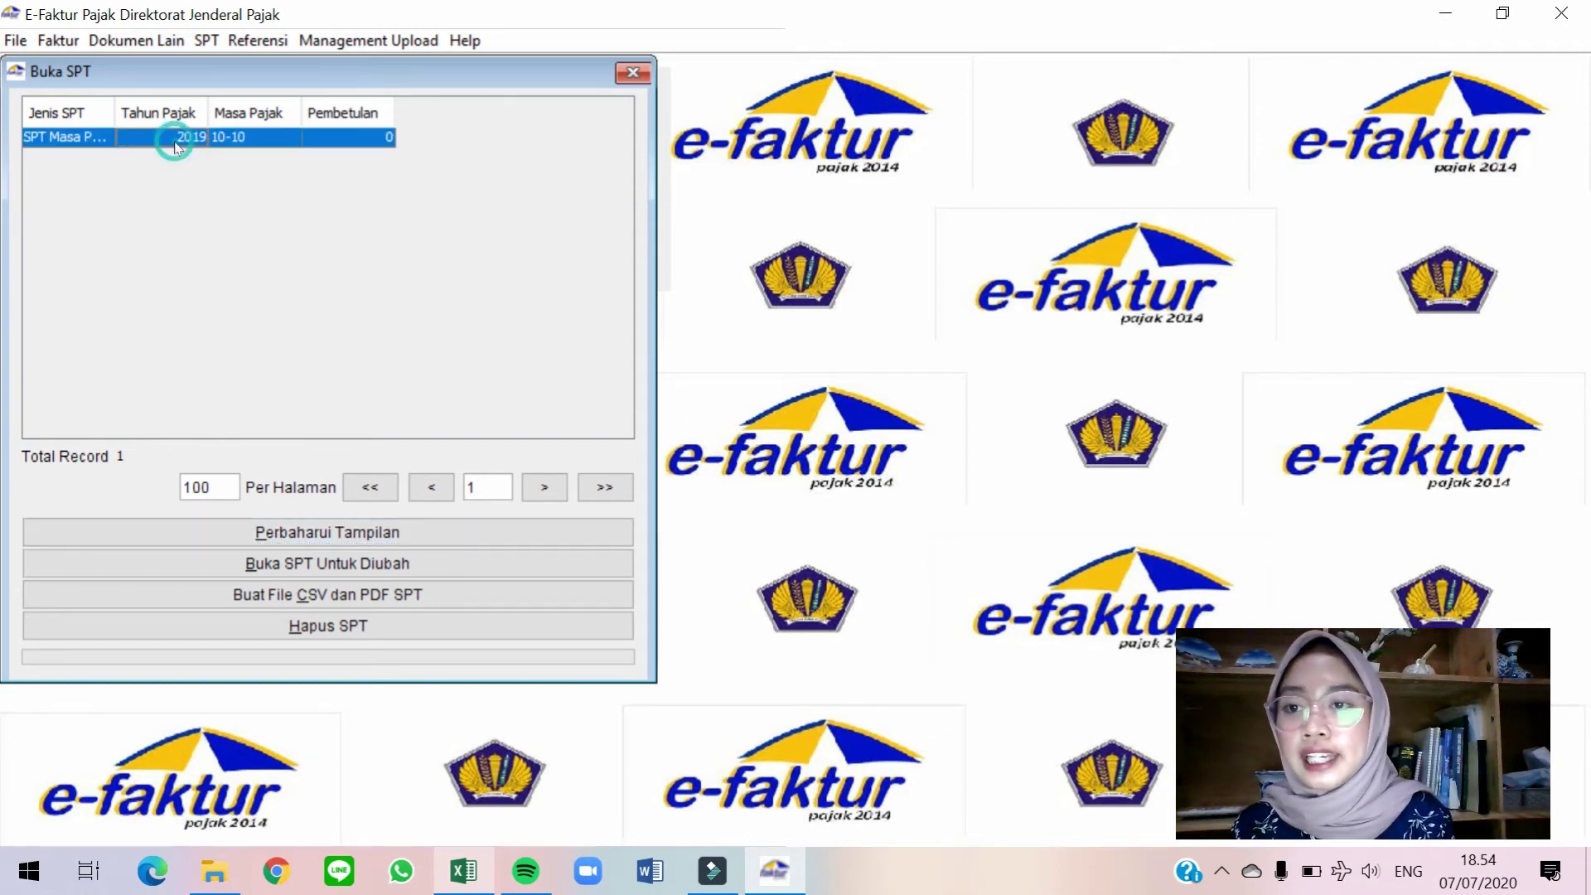
left_click(384, 572)
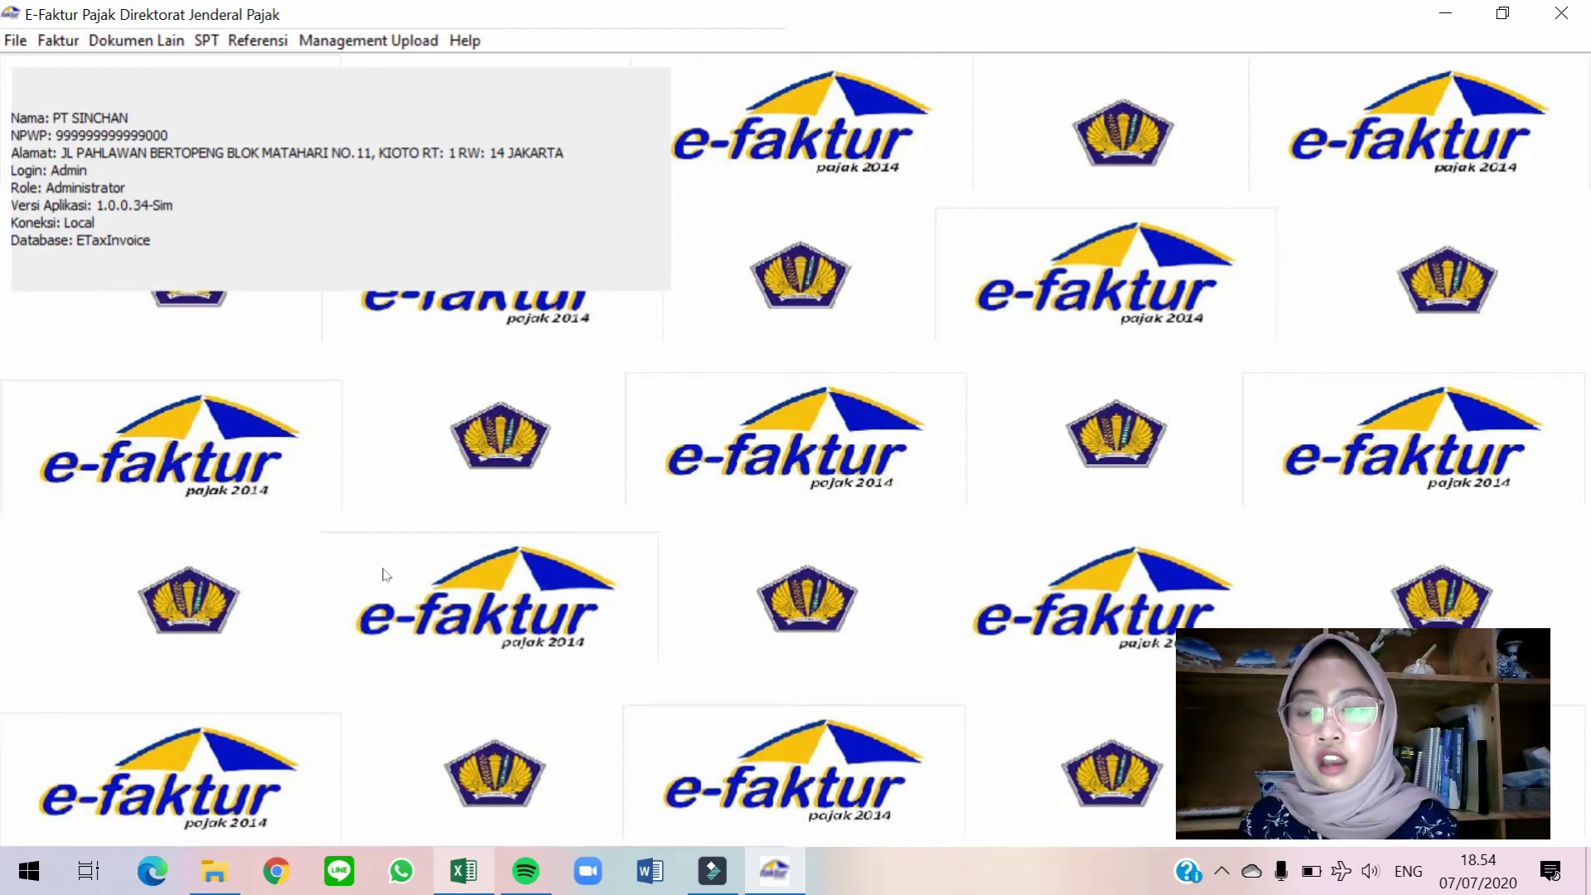
Open Formulir 1111 AB for 10/2019 and review Parts I–III, where creditable input tax totals 25.239.885.
left_click(209, 47)
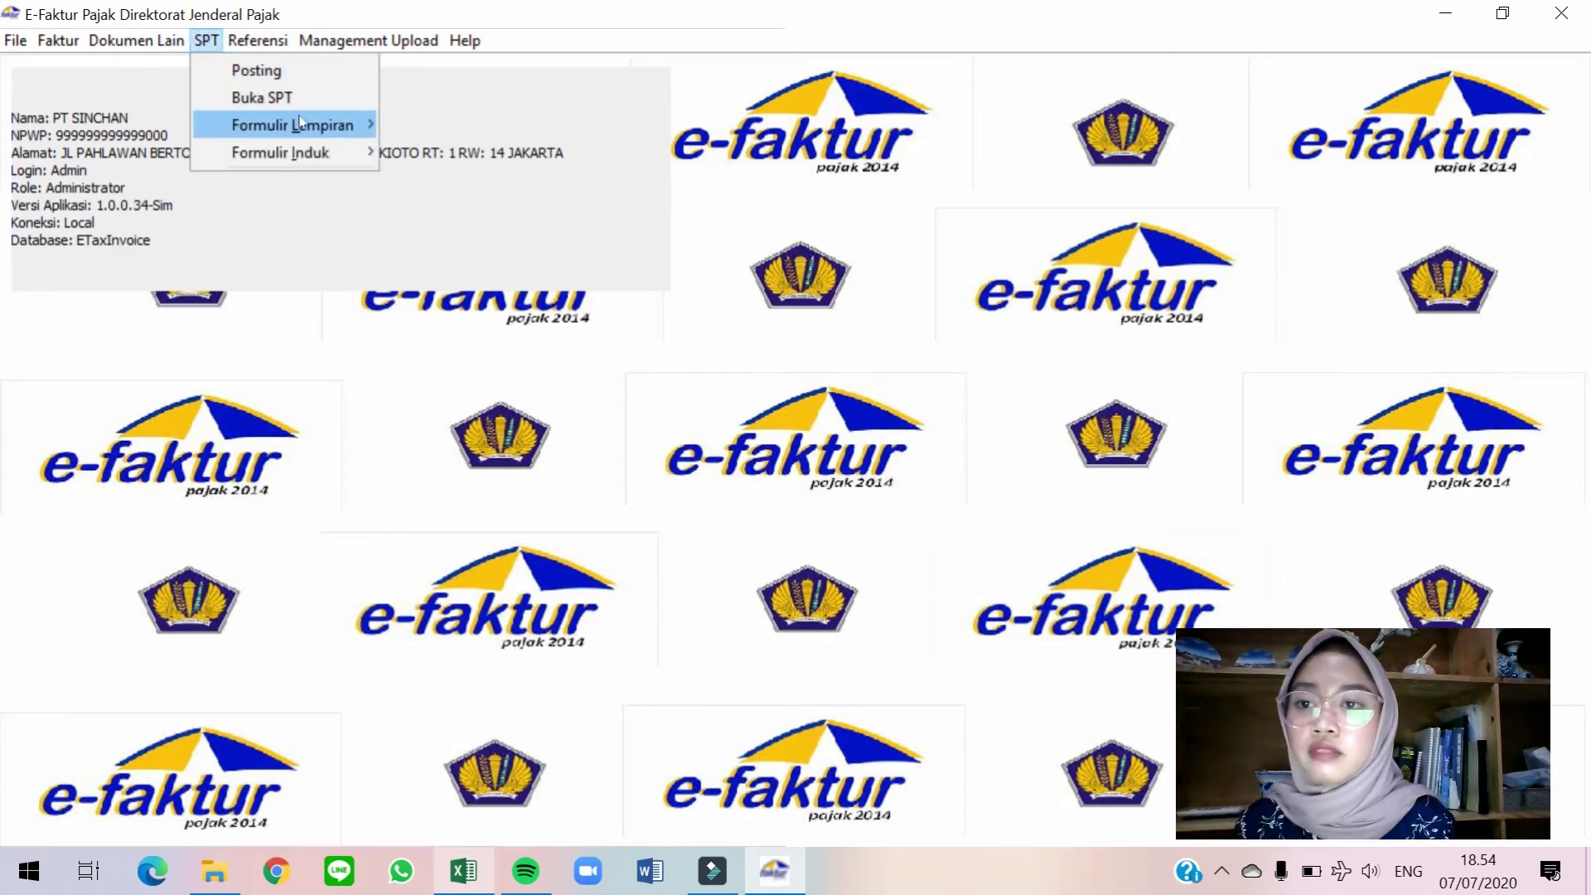
mouse_move(307, 127)
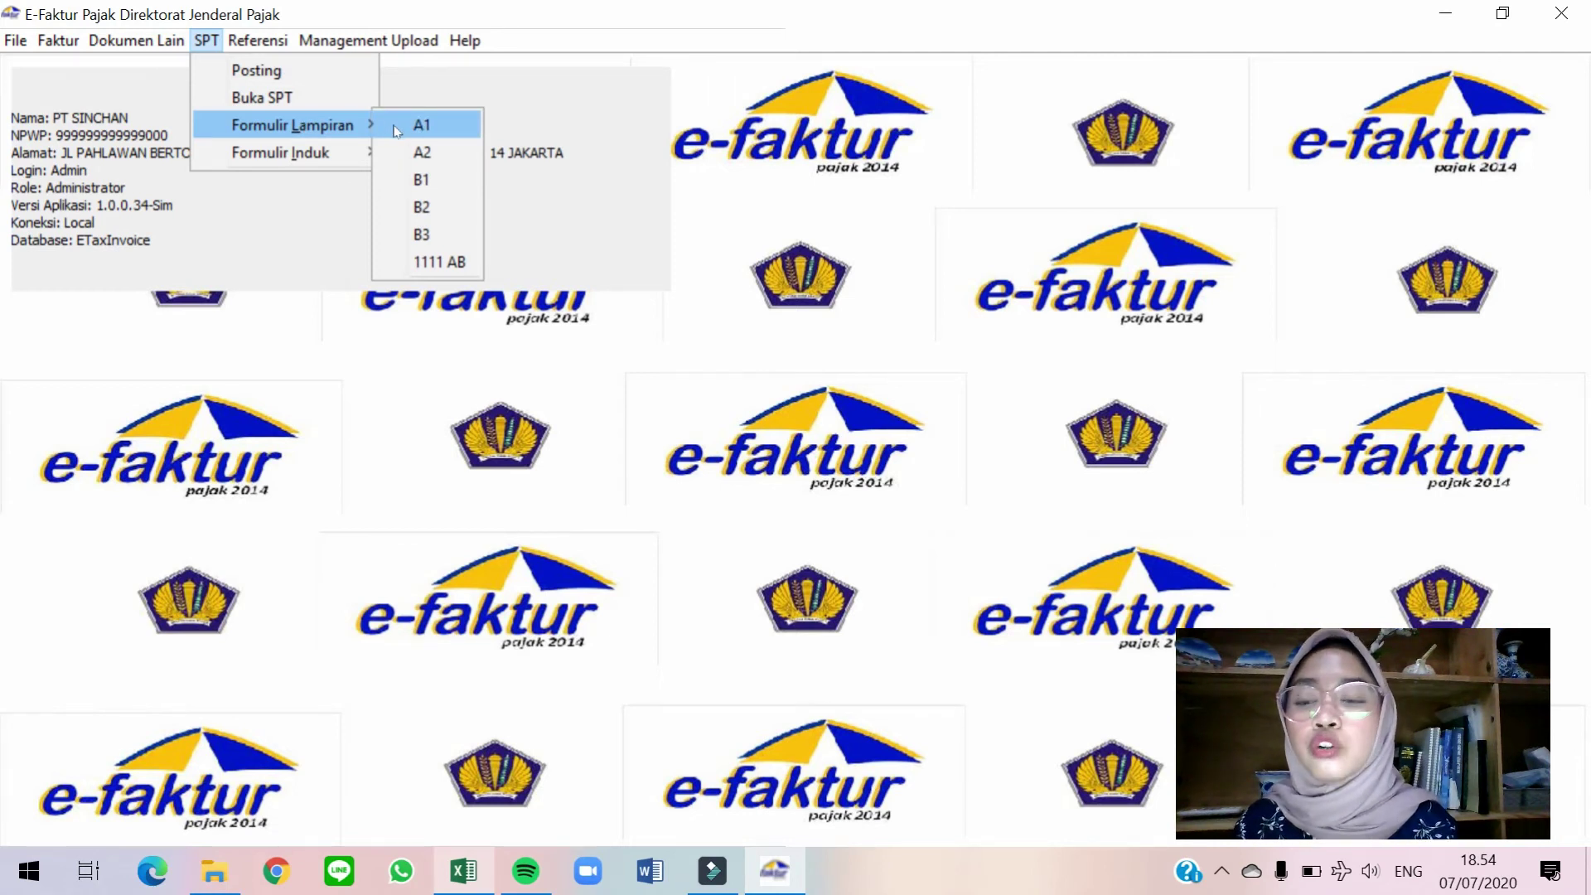
left_click(435, 260)
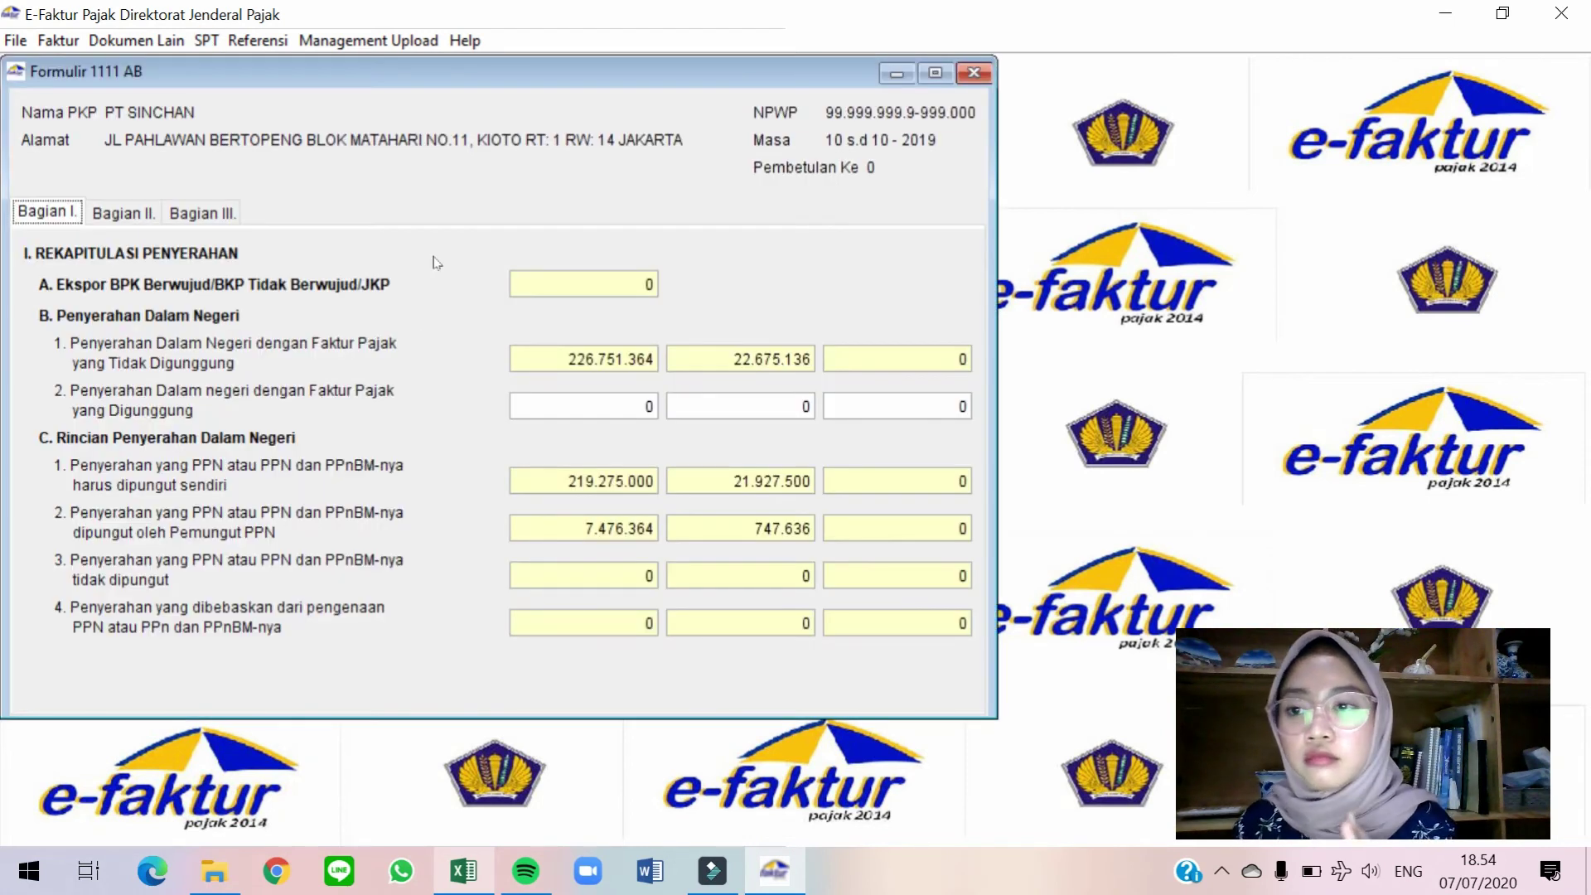
left_click_drag(507, 83, 750, 73)
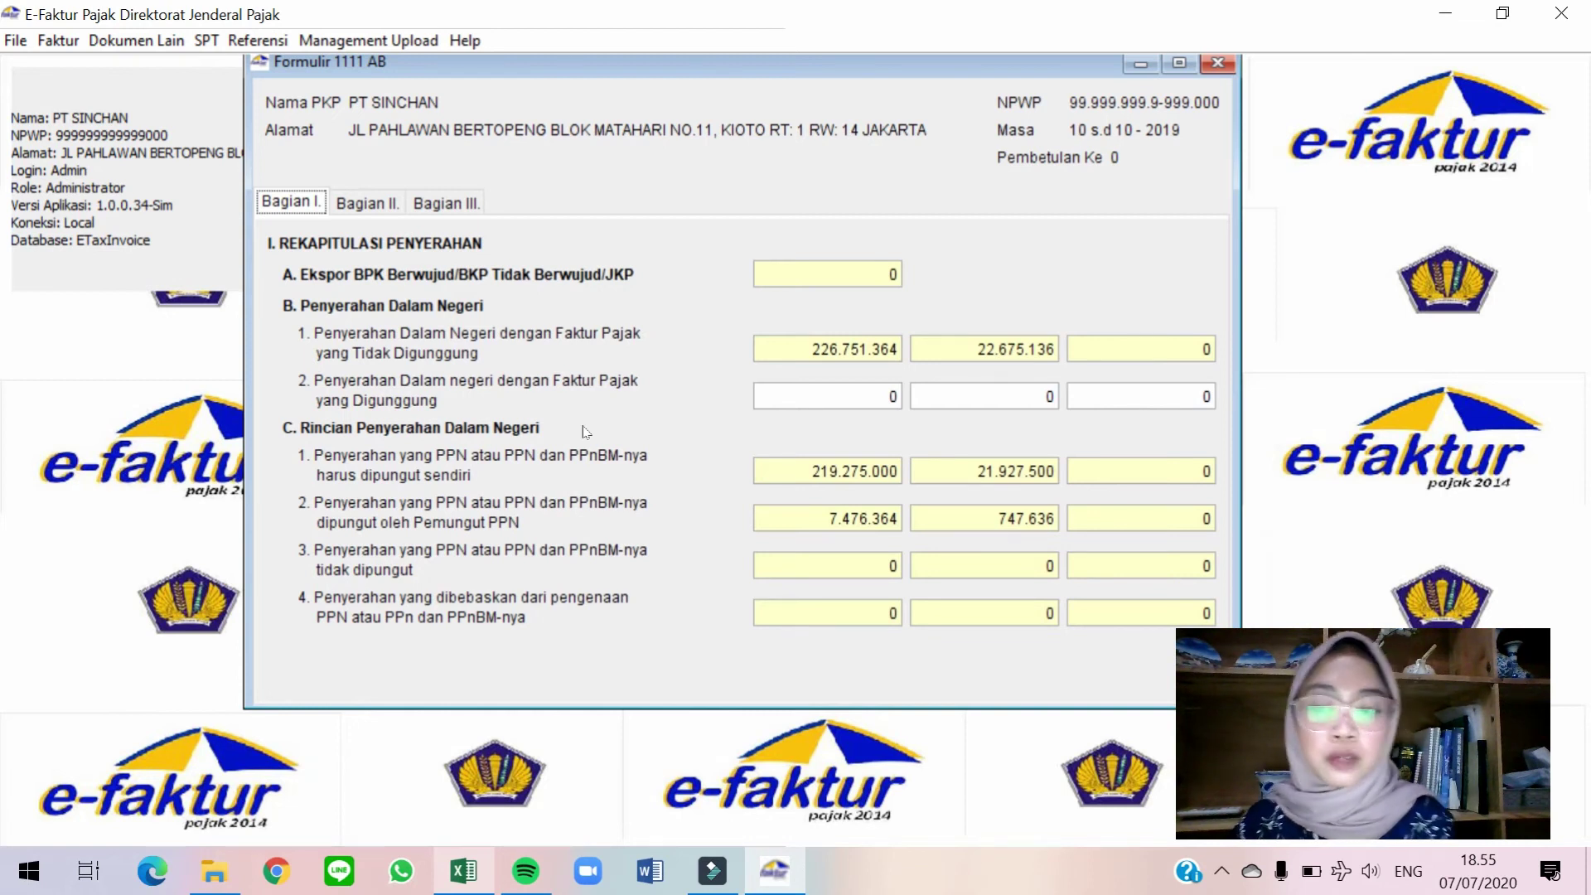
left_click(369, 206)
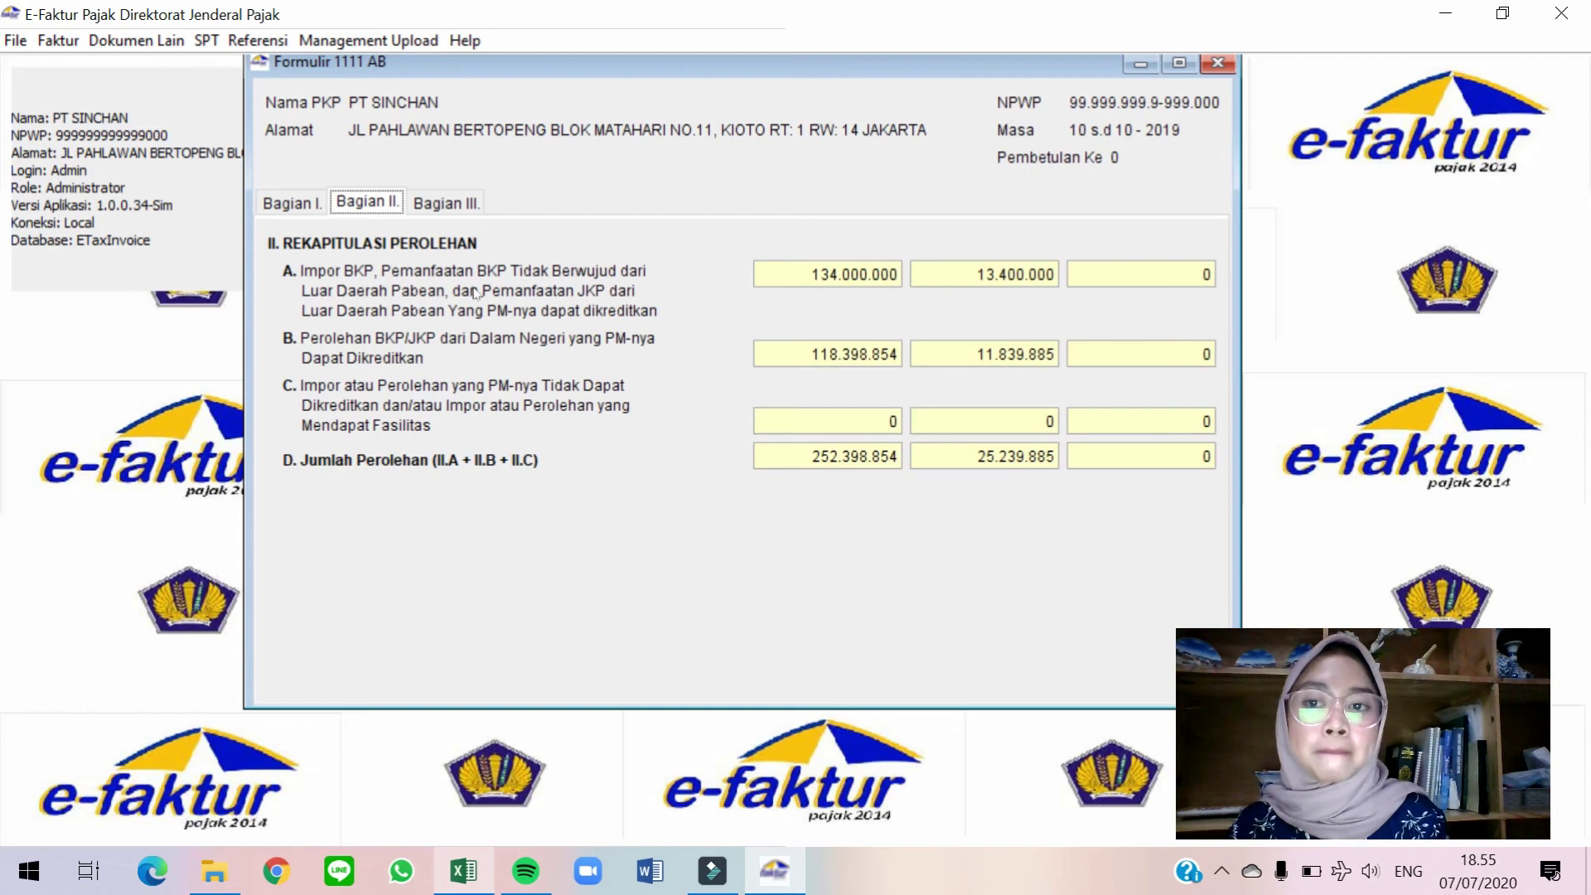
left_click(447, 208)
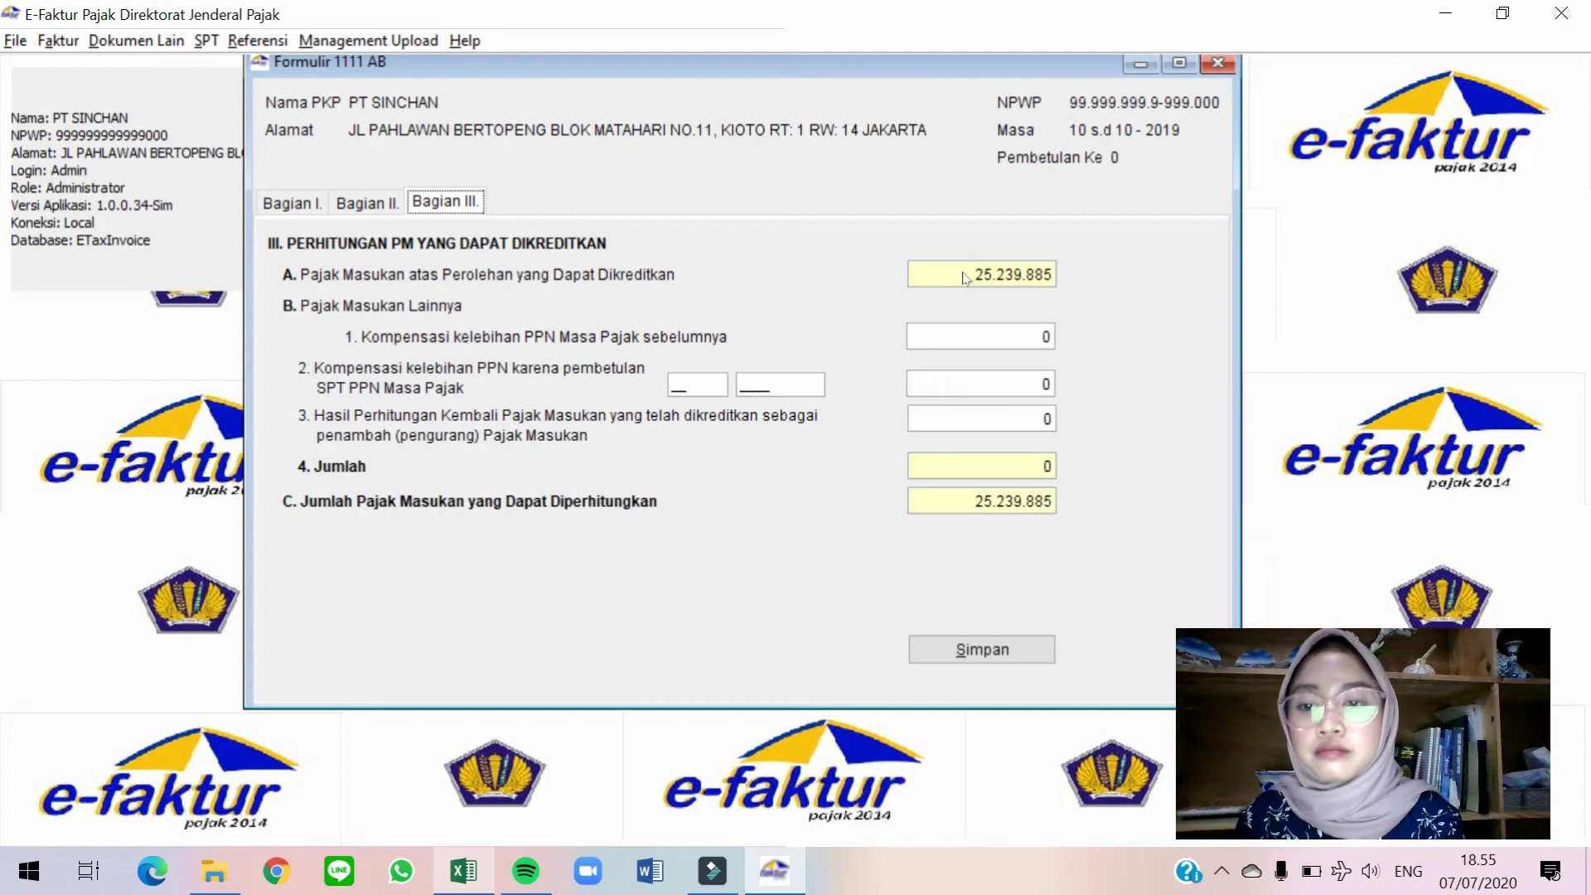
key("alt+Tab")
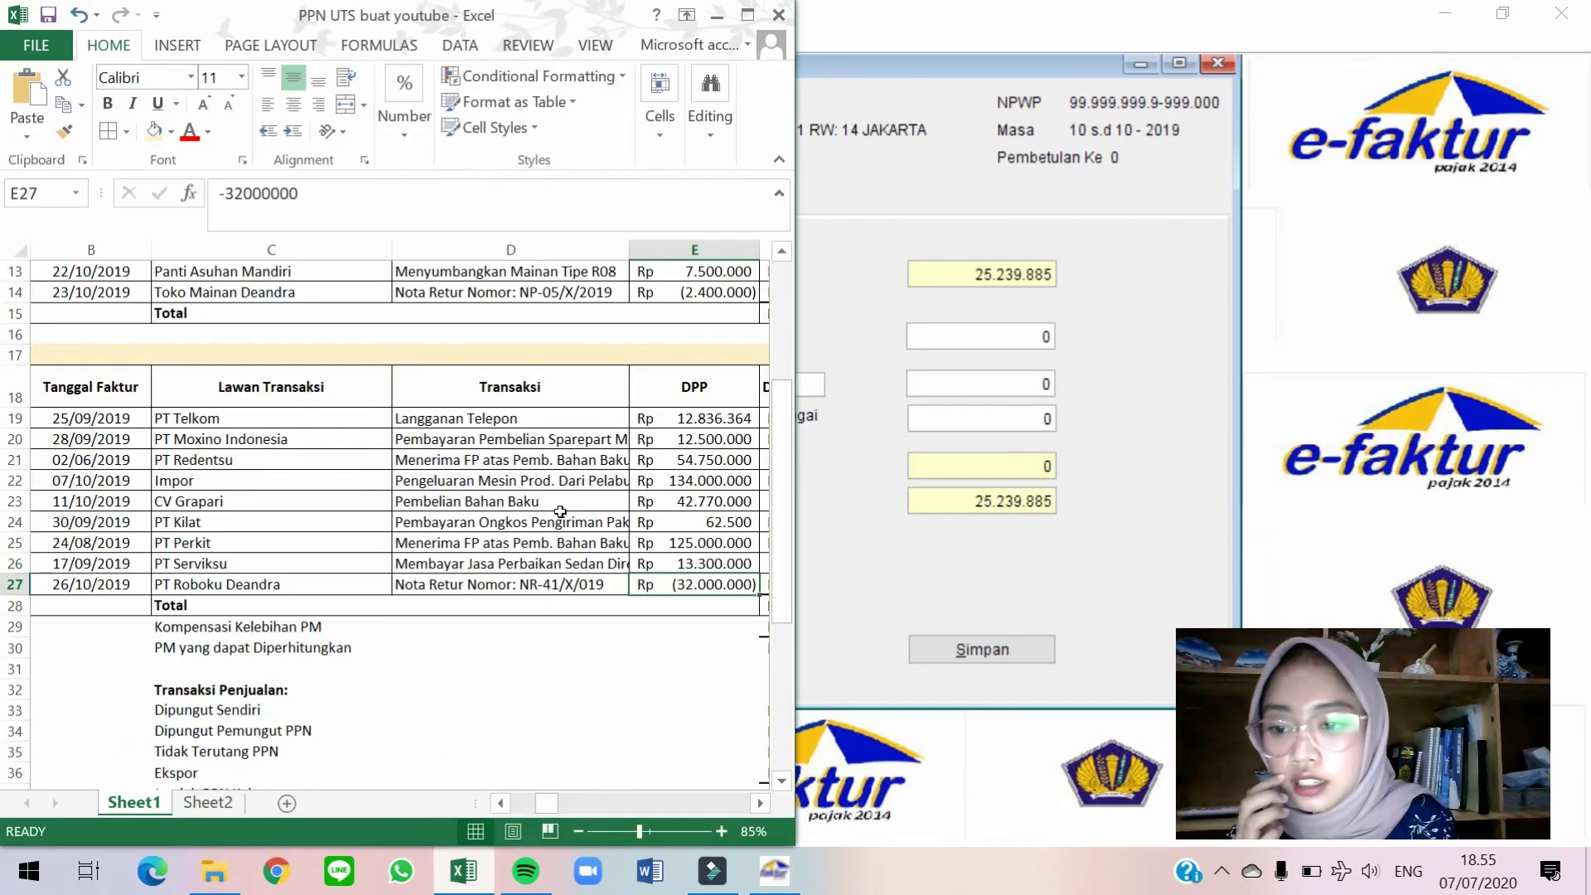
Read the Keterangan notes on October construction spending and the Rp1.200.000 May 2019 overpayment.
left_click(560, 514)
right_click(560, 512)
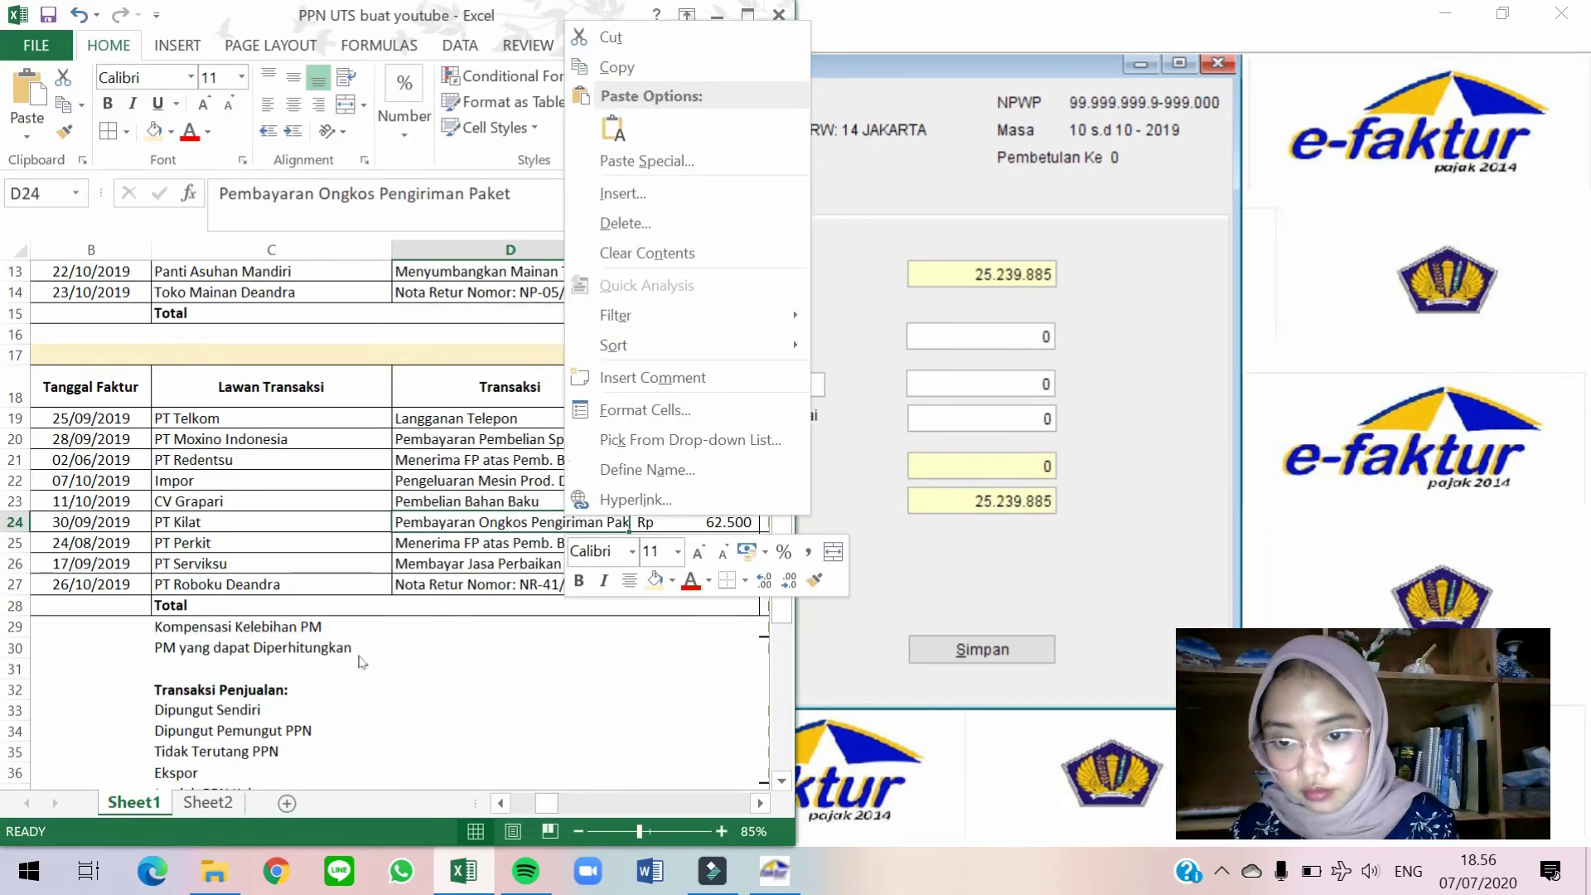
key("Escape")
scroll(356, 653, "down", 4)
scroll(356, 653, "down", 3)
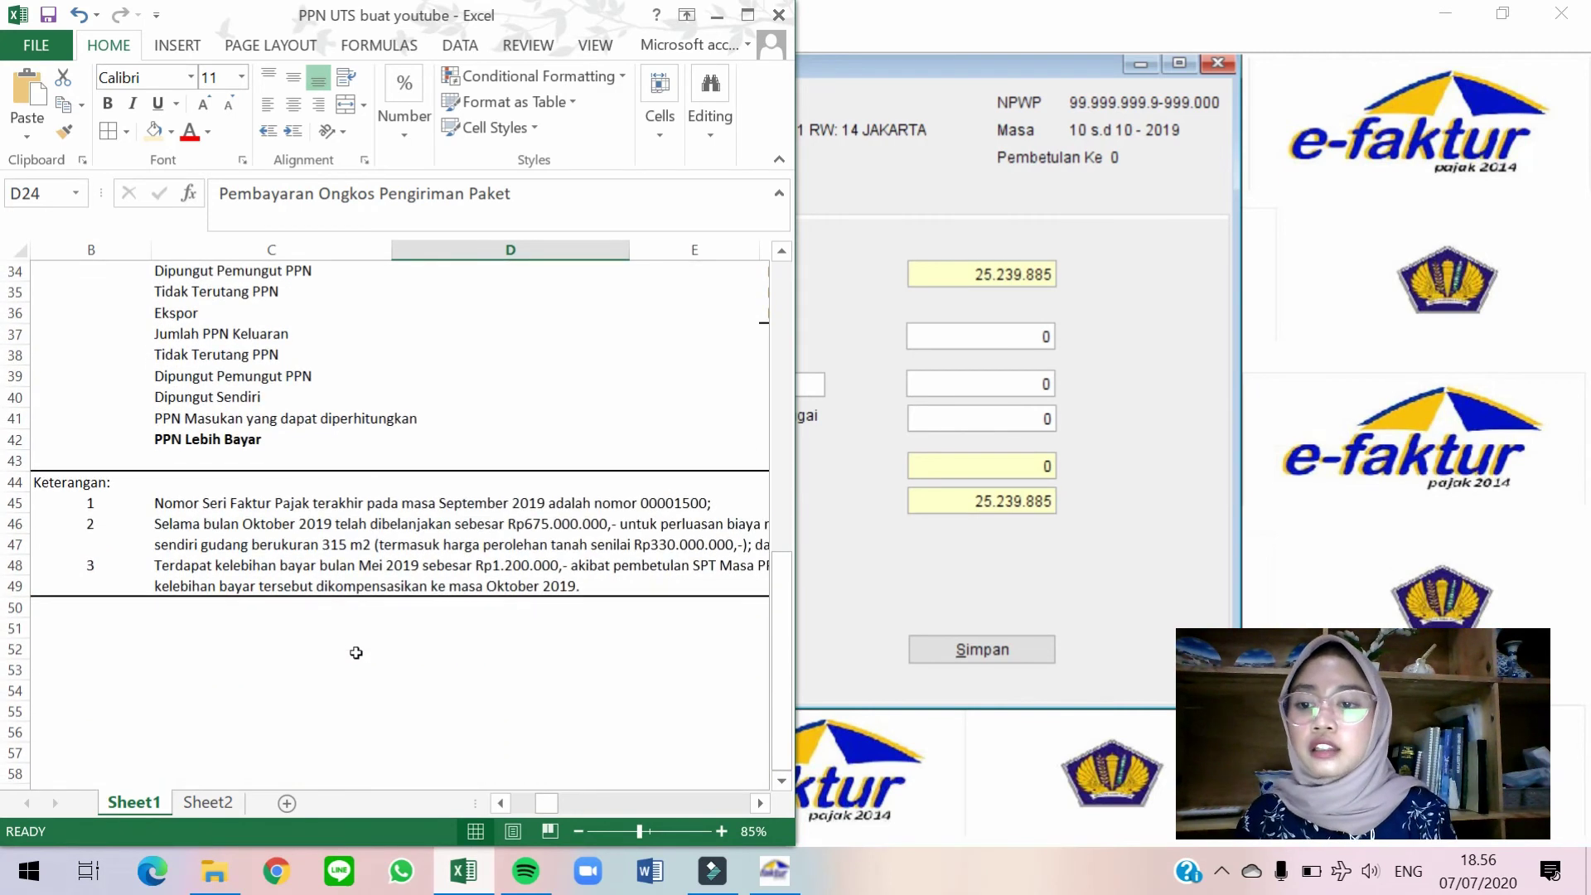
left_click(312, 534)
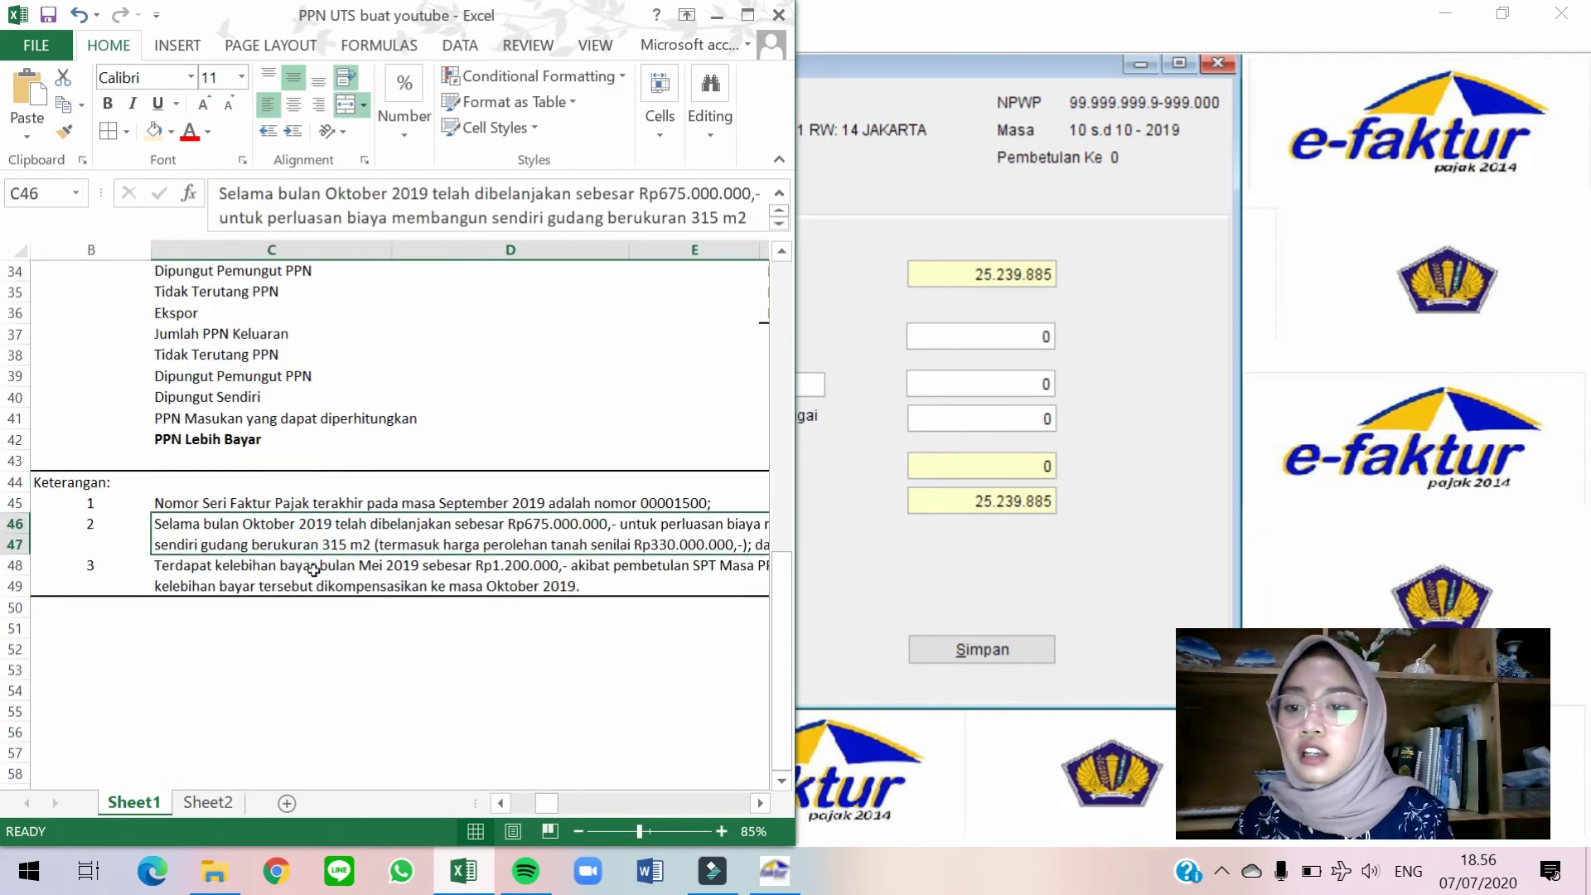
left_click(314, 565)
scroll(501, 564, "down", 2)
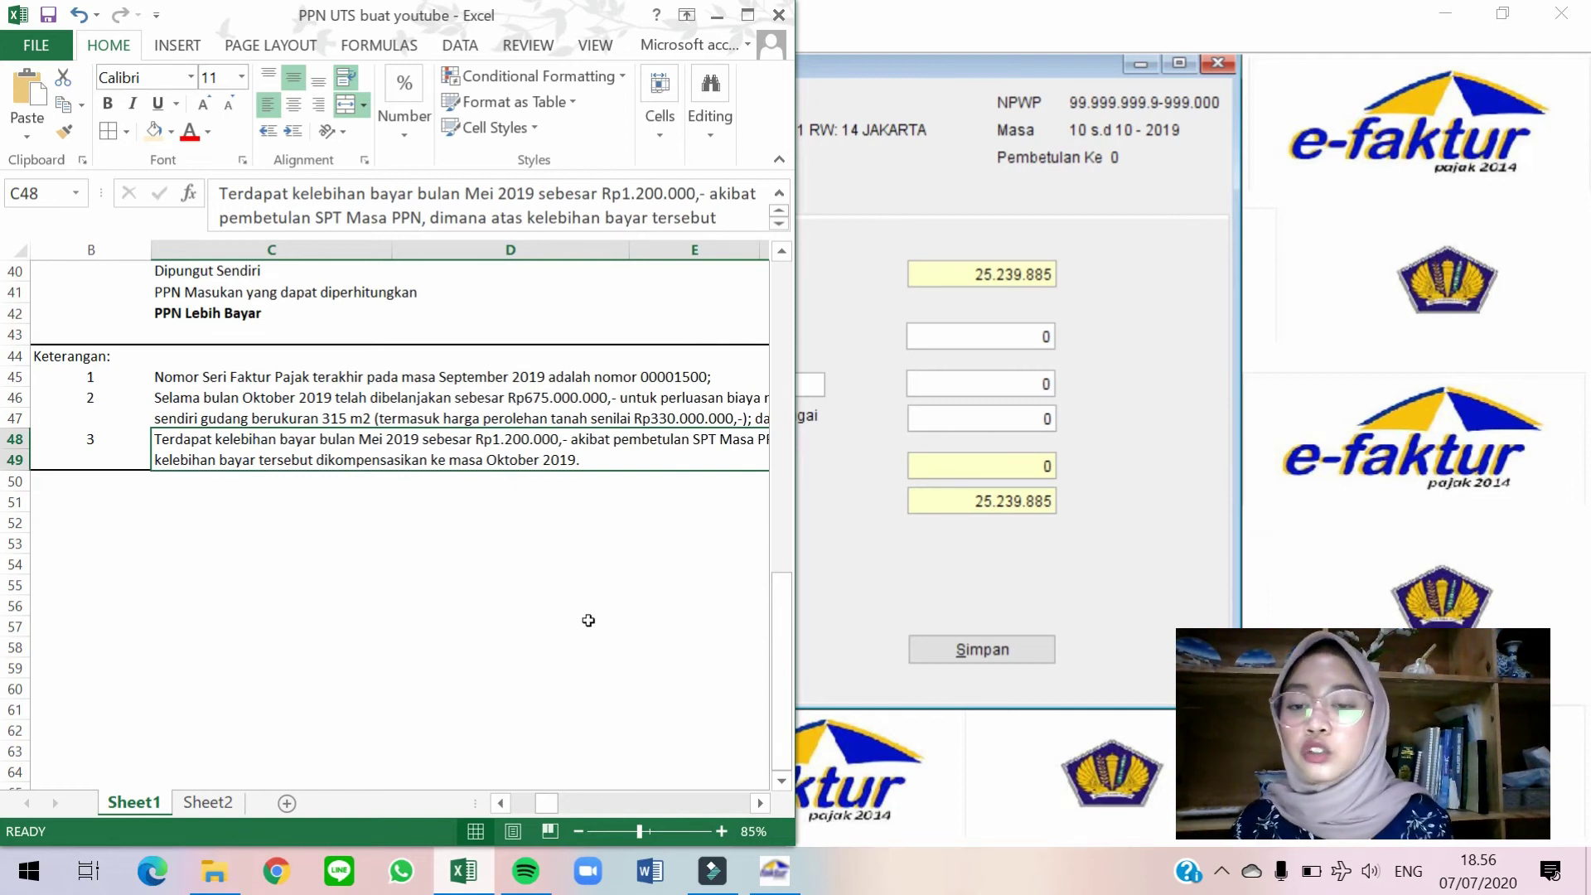
left_click(759, 803)
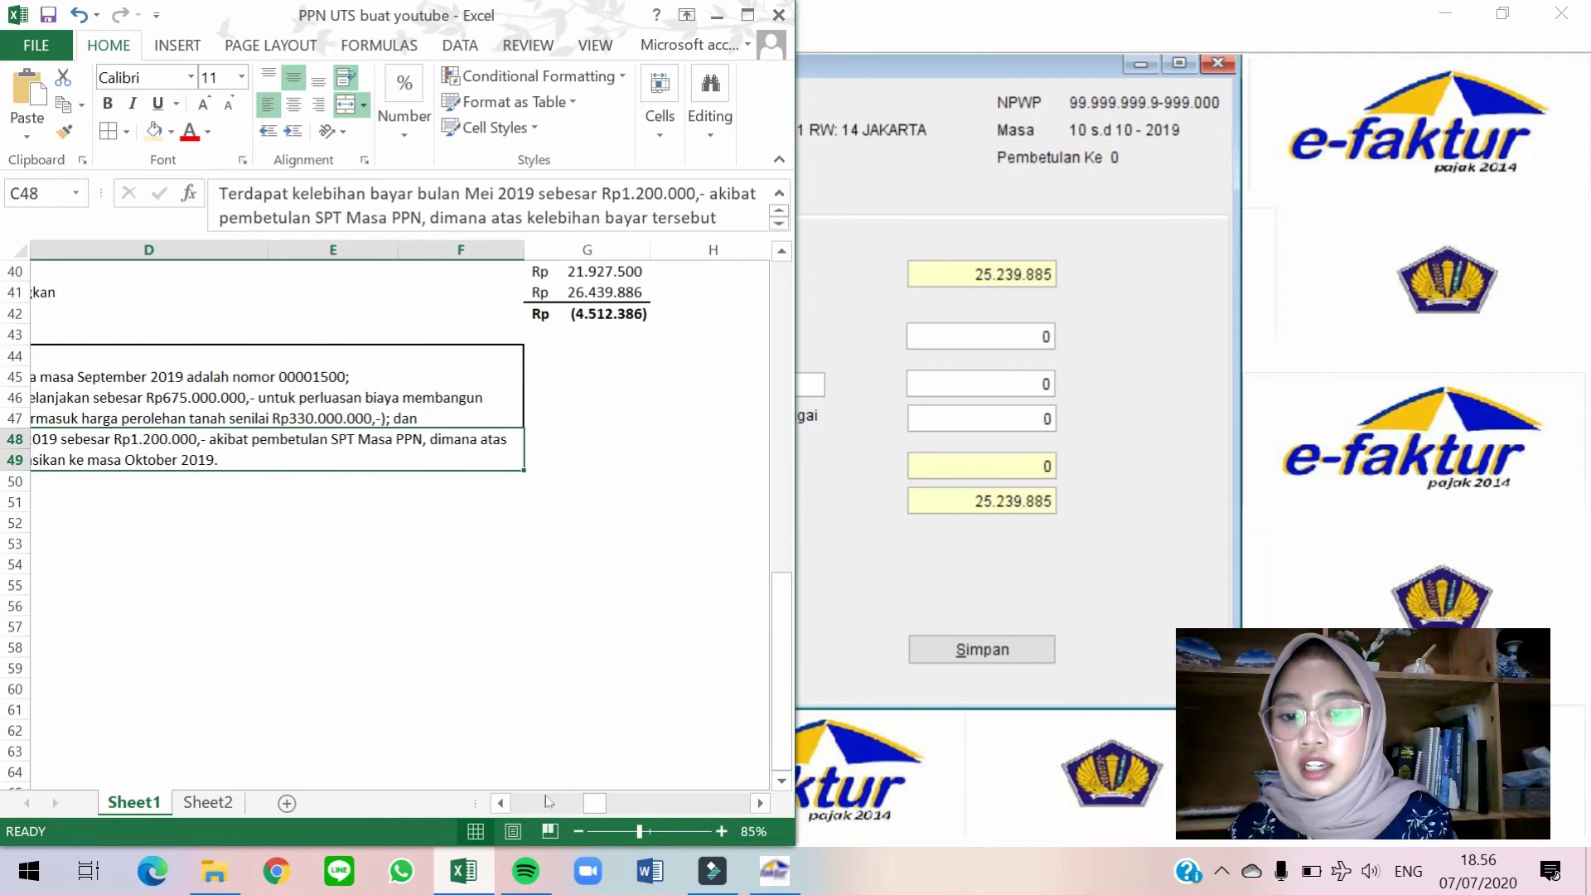
left_click(501, 803)
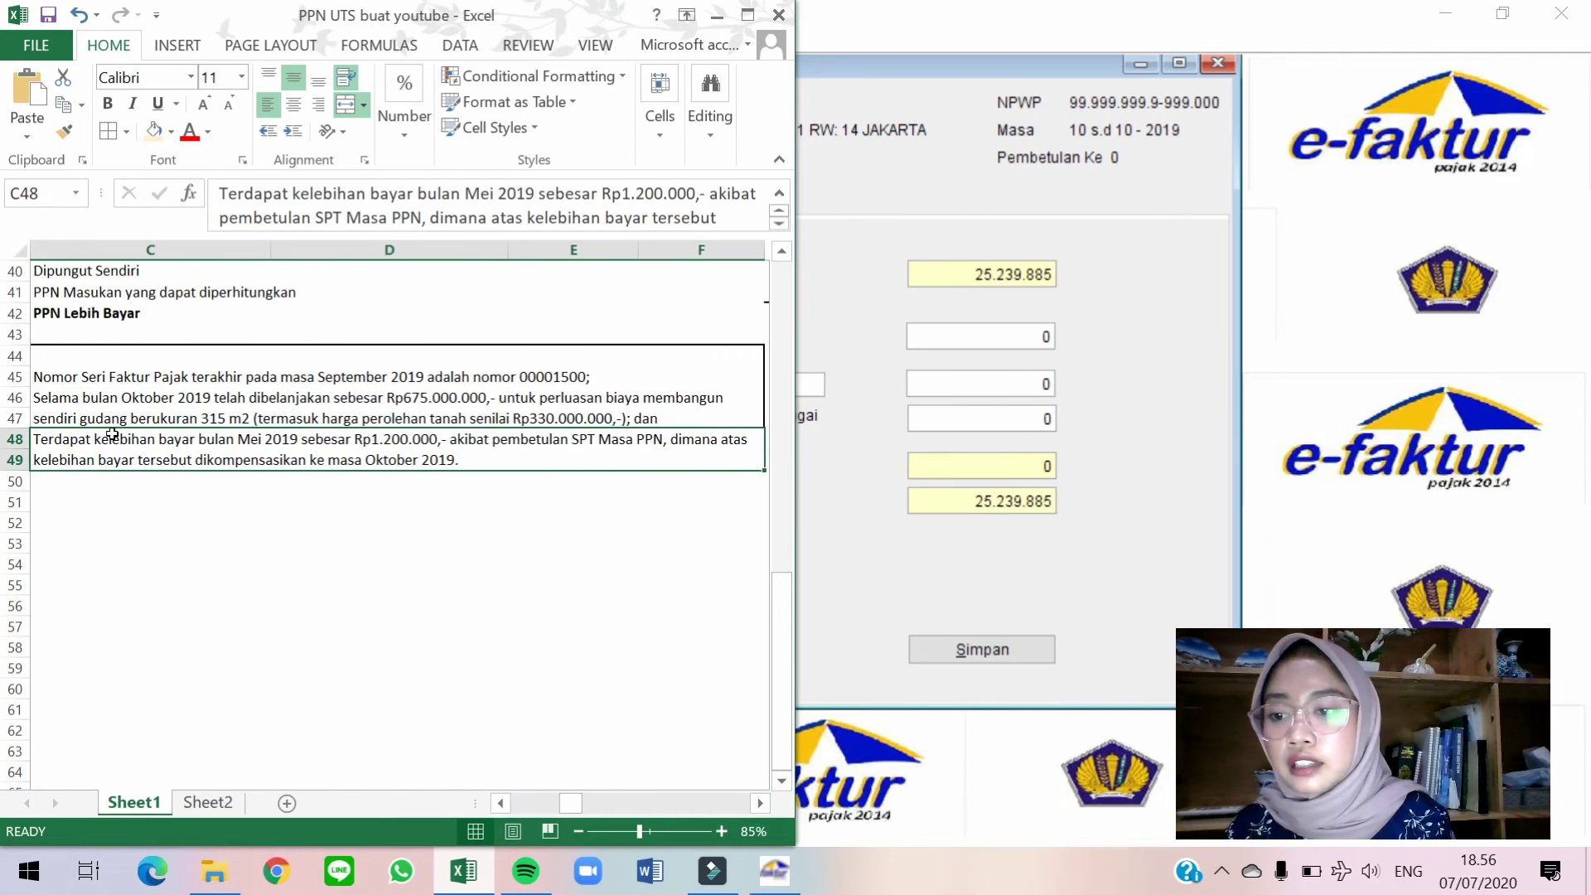
left_click(909, 236)
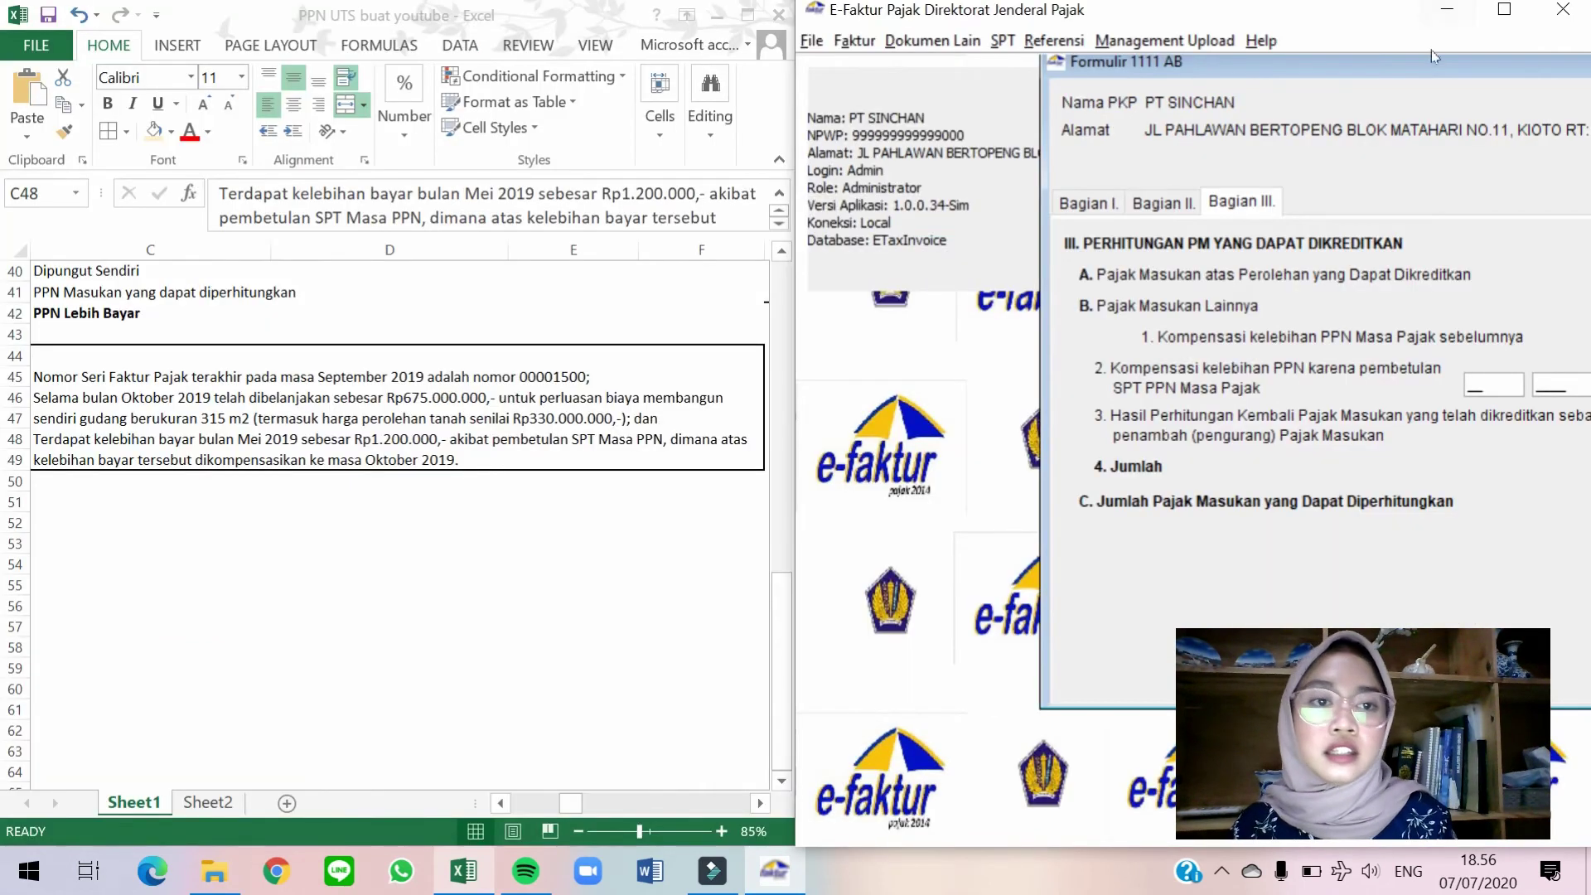
Enter a 1200000 compensation from period 052019 on Formulir 1111 AB Part III.
left_click_drag(1409, 59, 1169, 47)
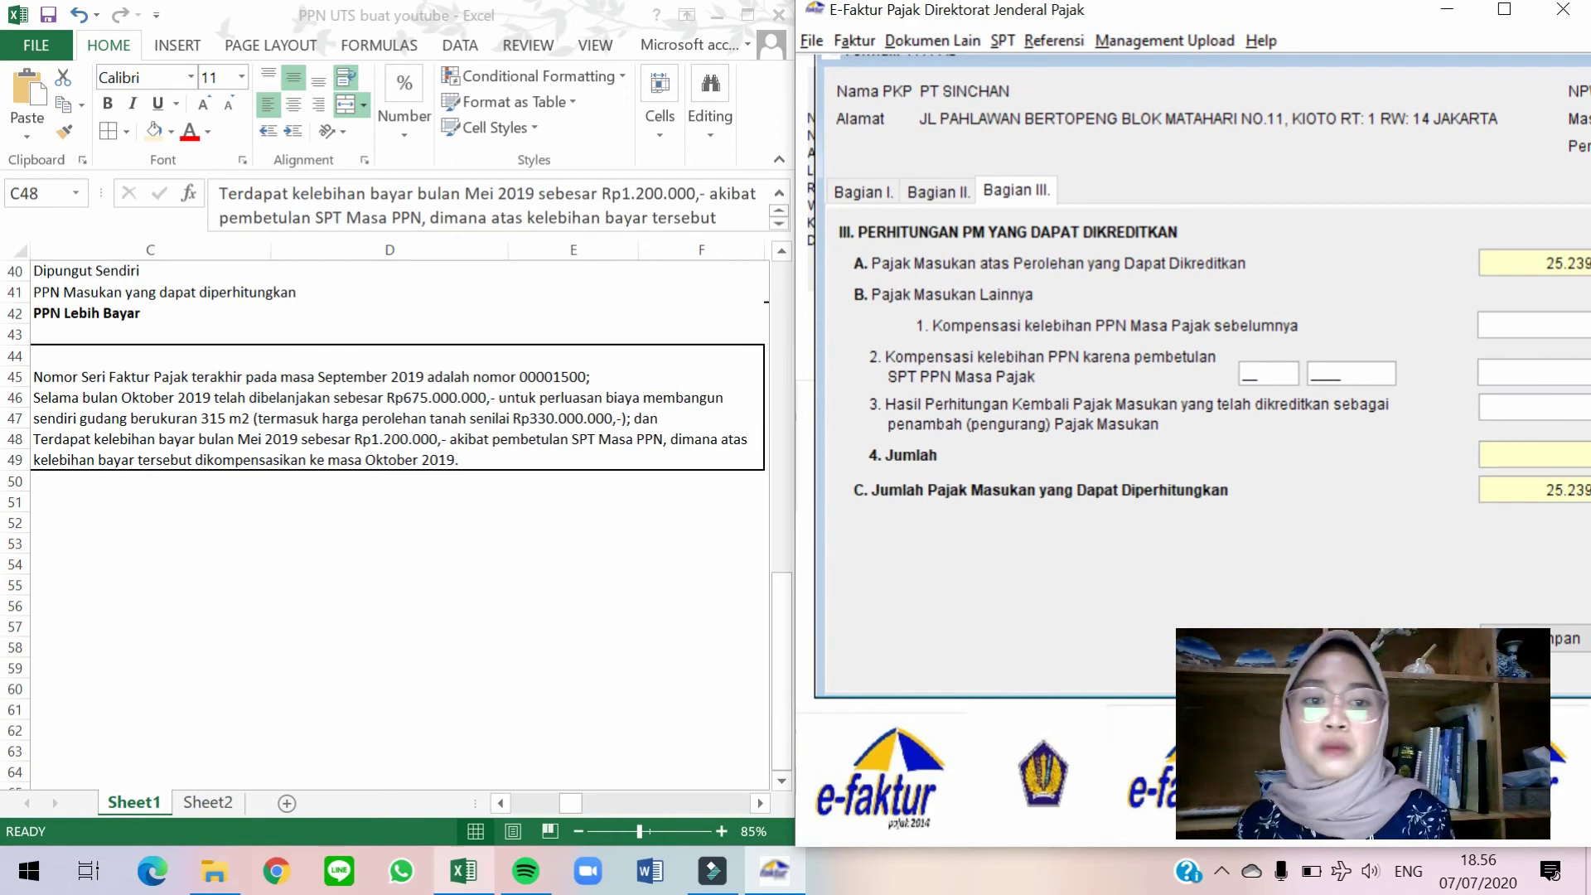
type("05")
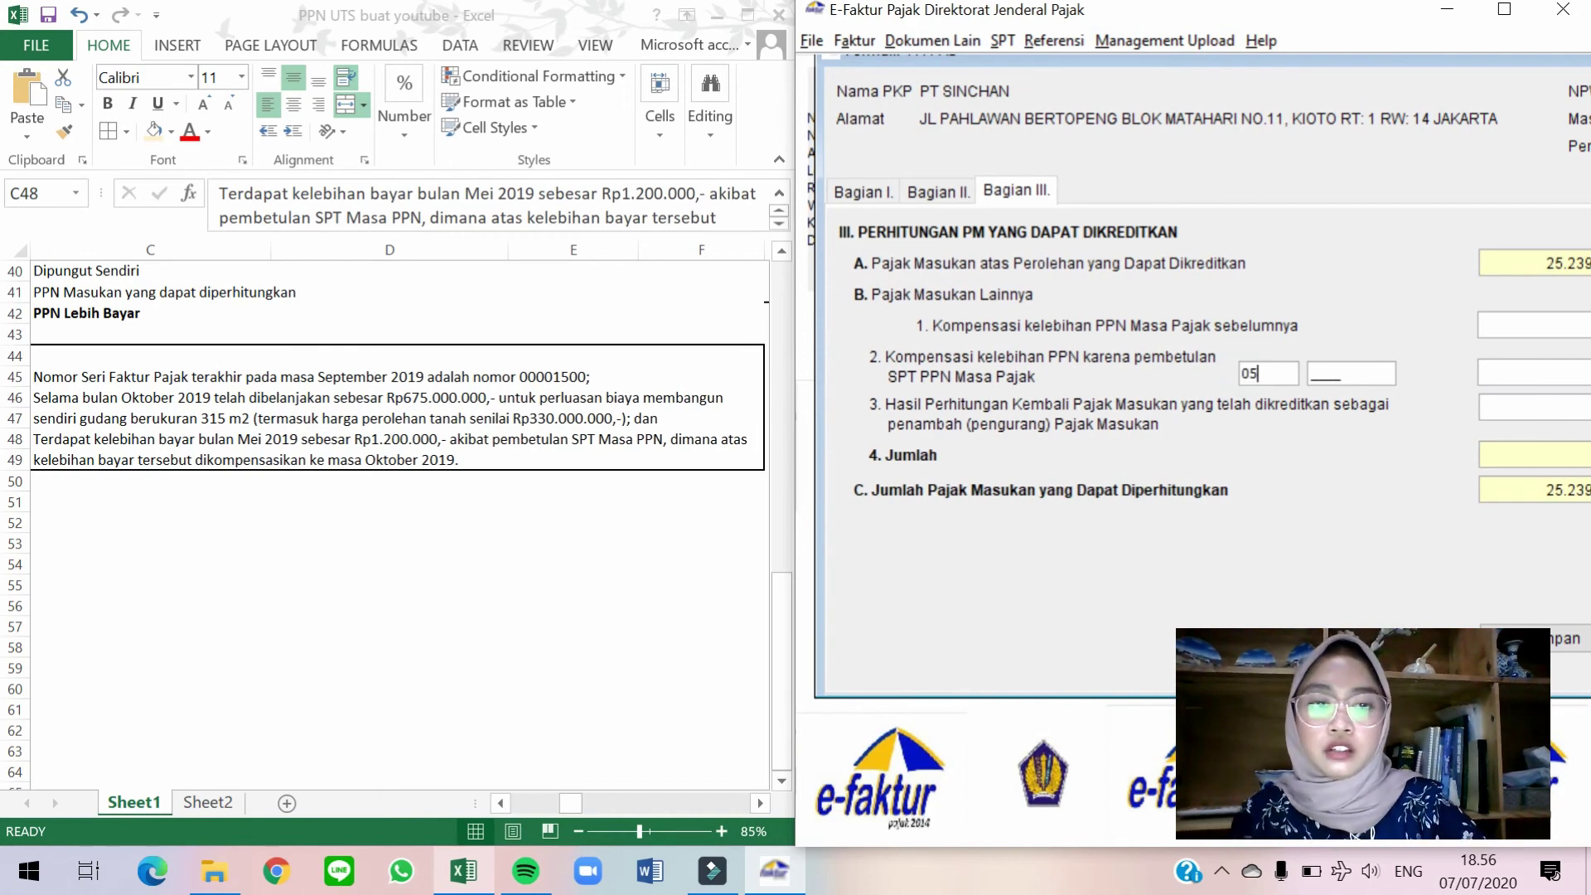
type("2019")
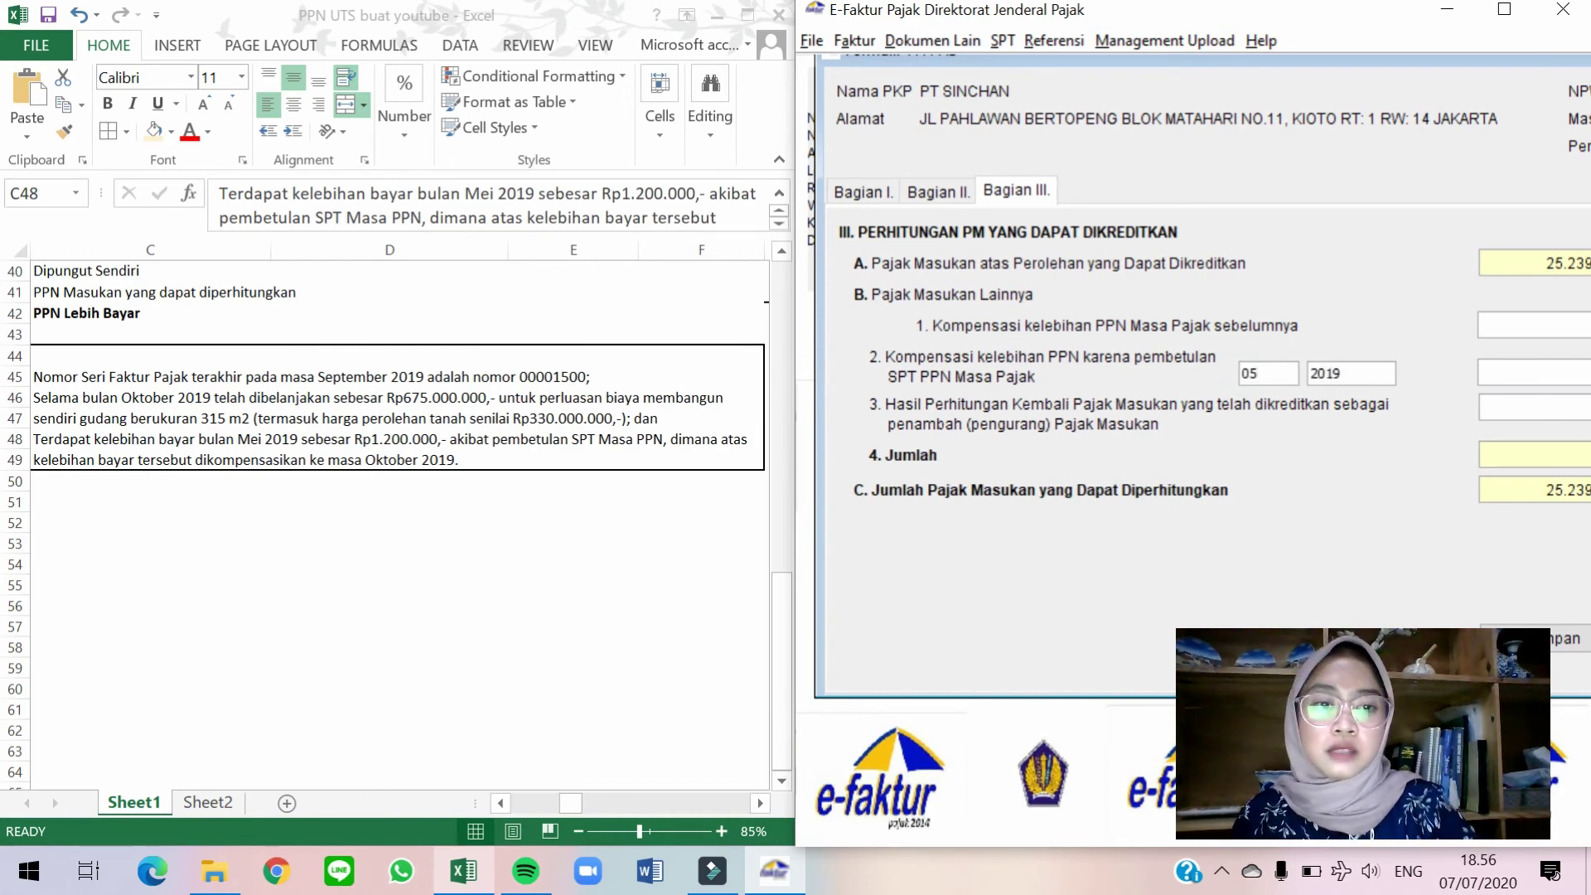
key("Tab")
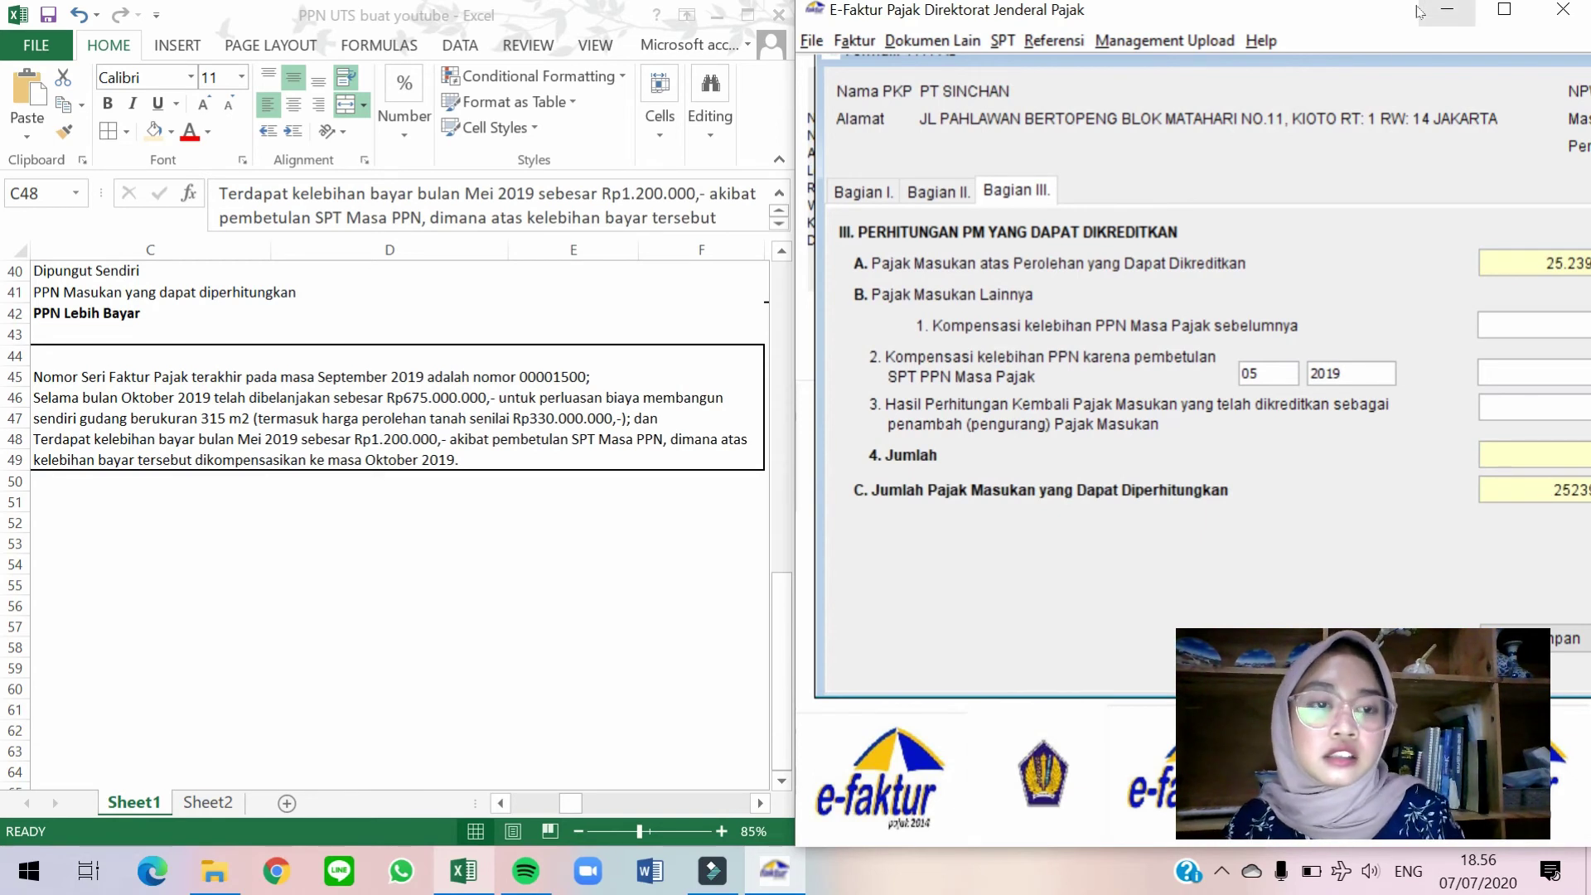
key("Tab")
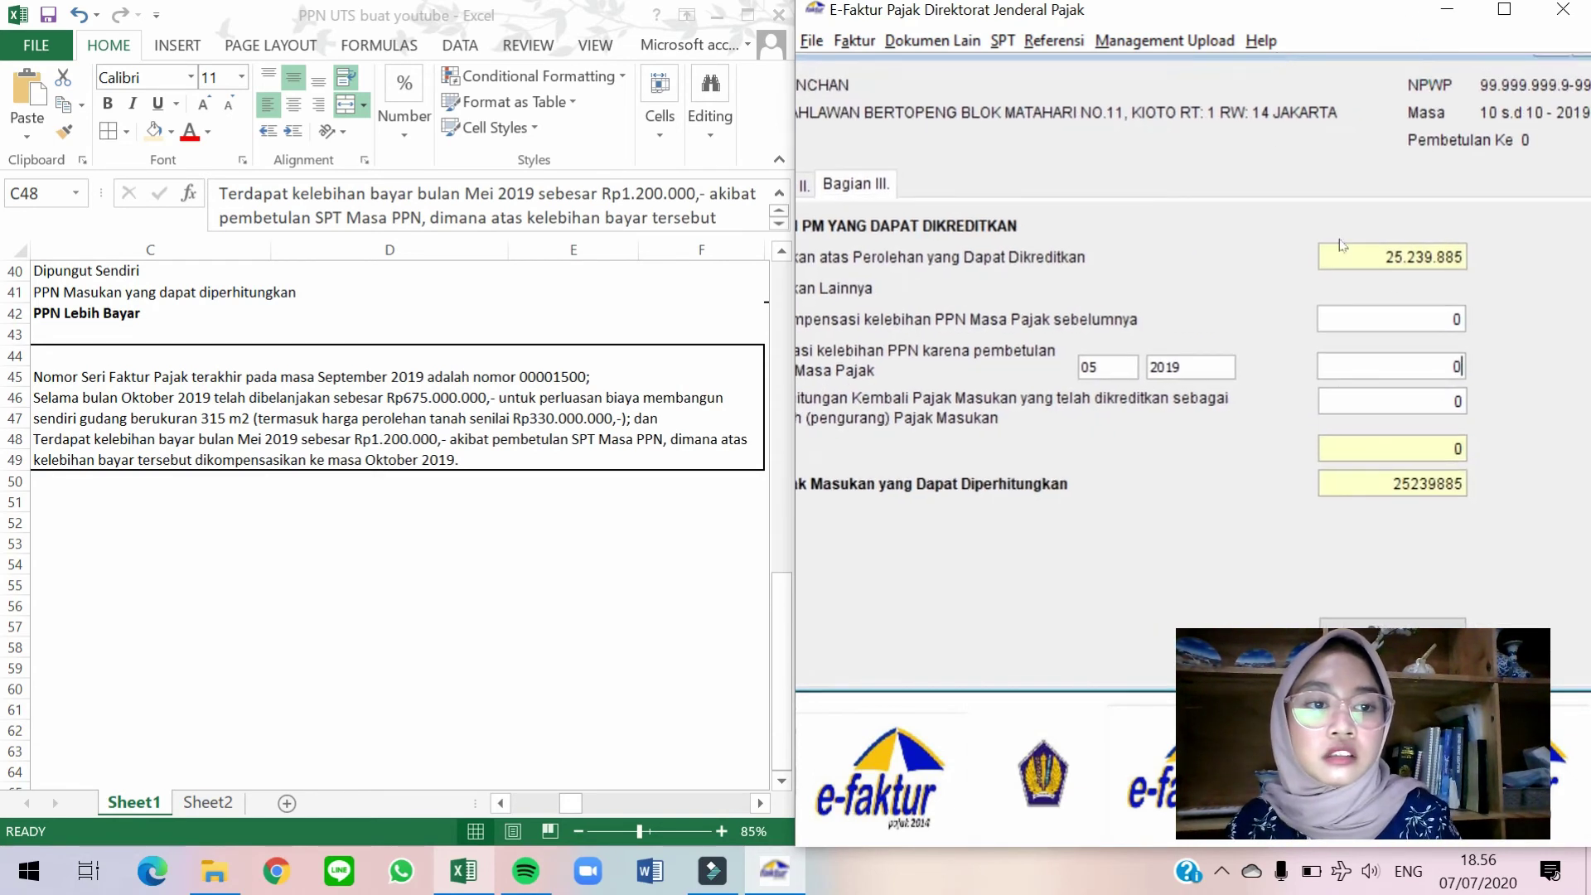
type("12000")
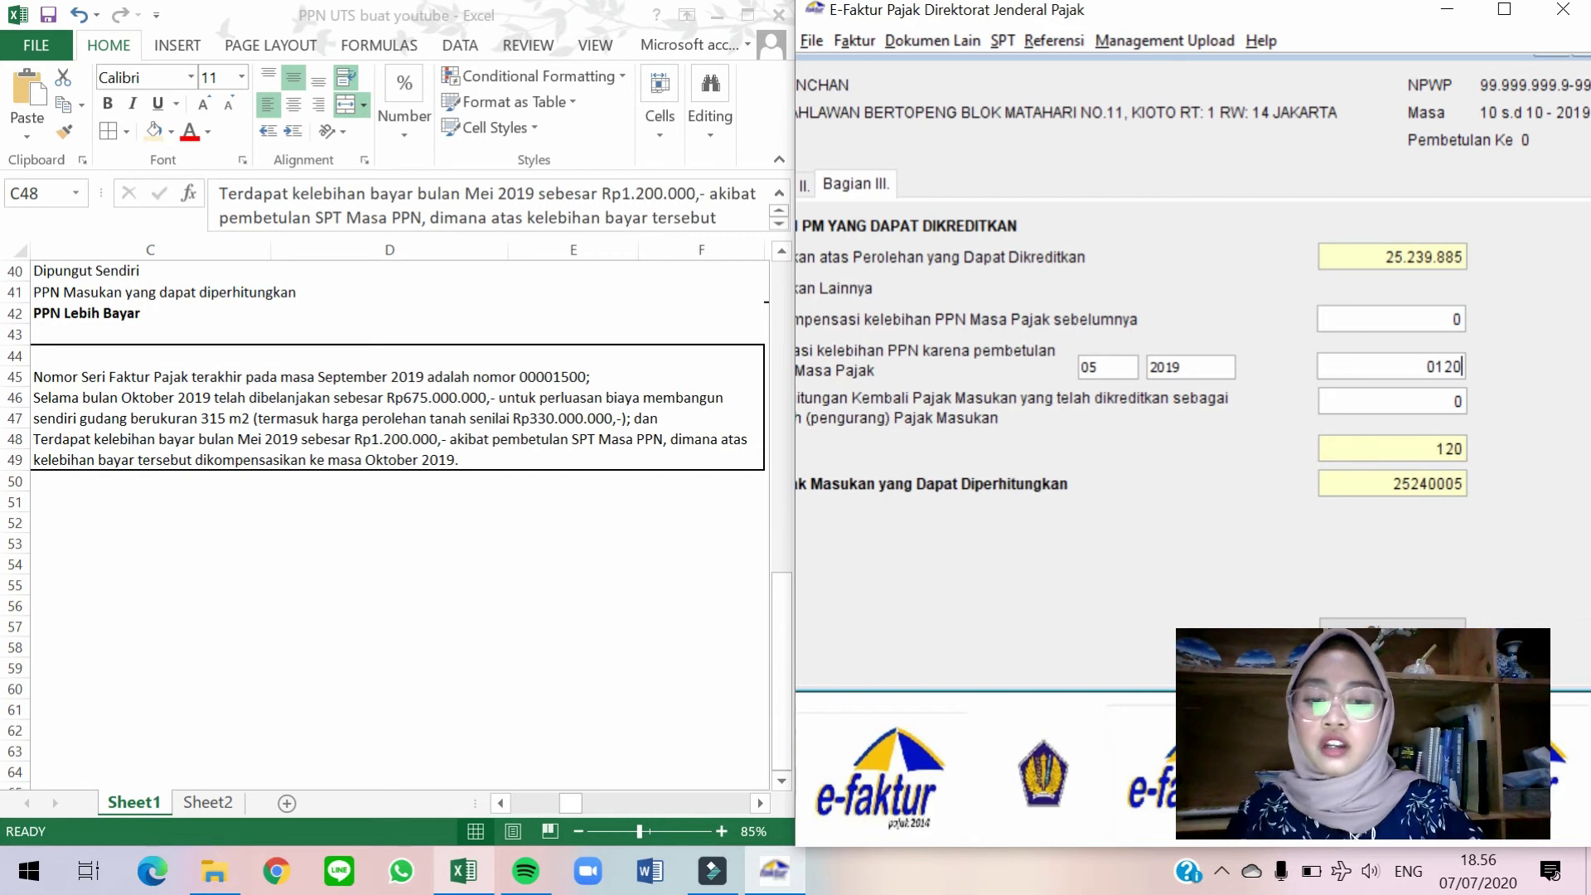
key("BackSpace")
key("BackSpace")
key("BackSpace")
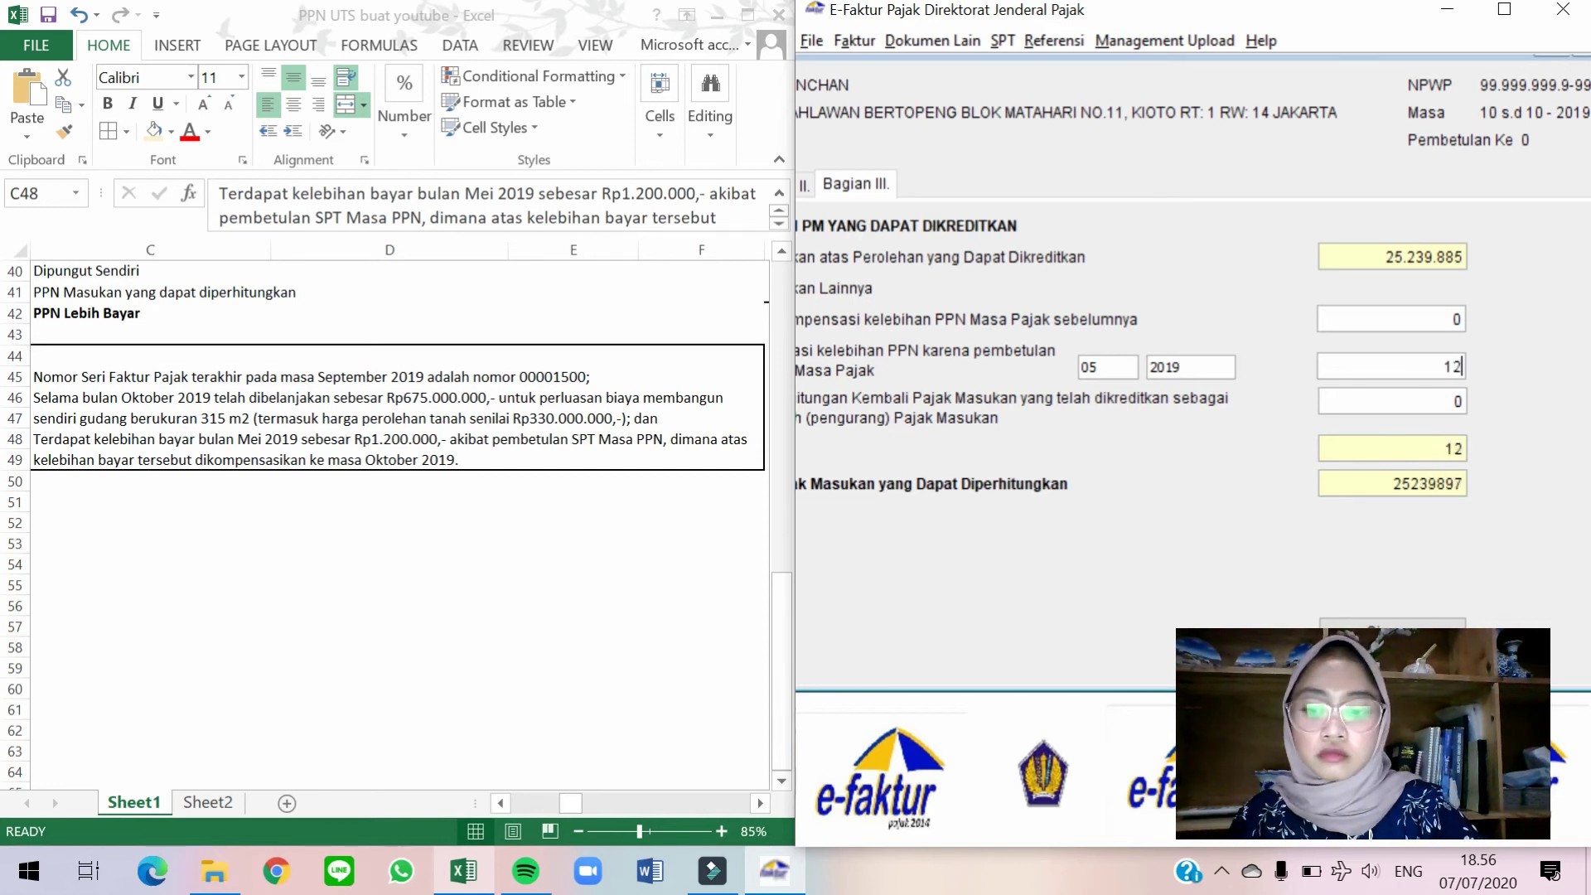
type("00000")
key("Tab")
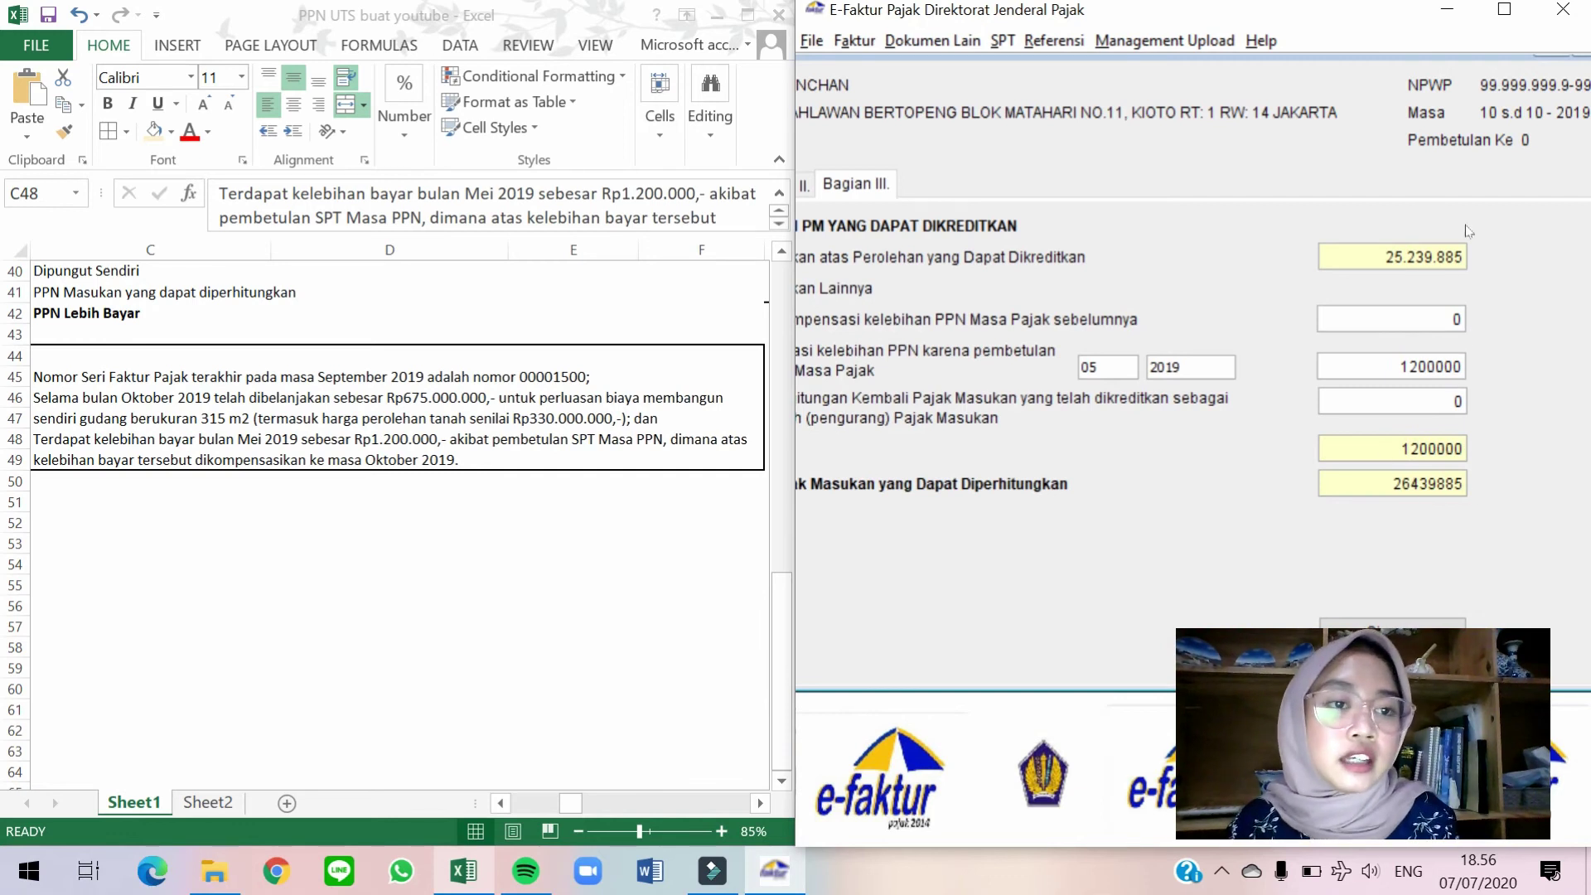
Save Formulir 1111 AB, now at 26439885 creditable input tax, and close the form.
left_click(1505, 10)
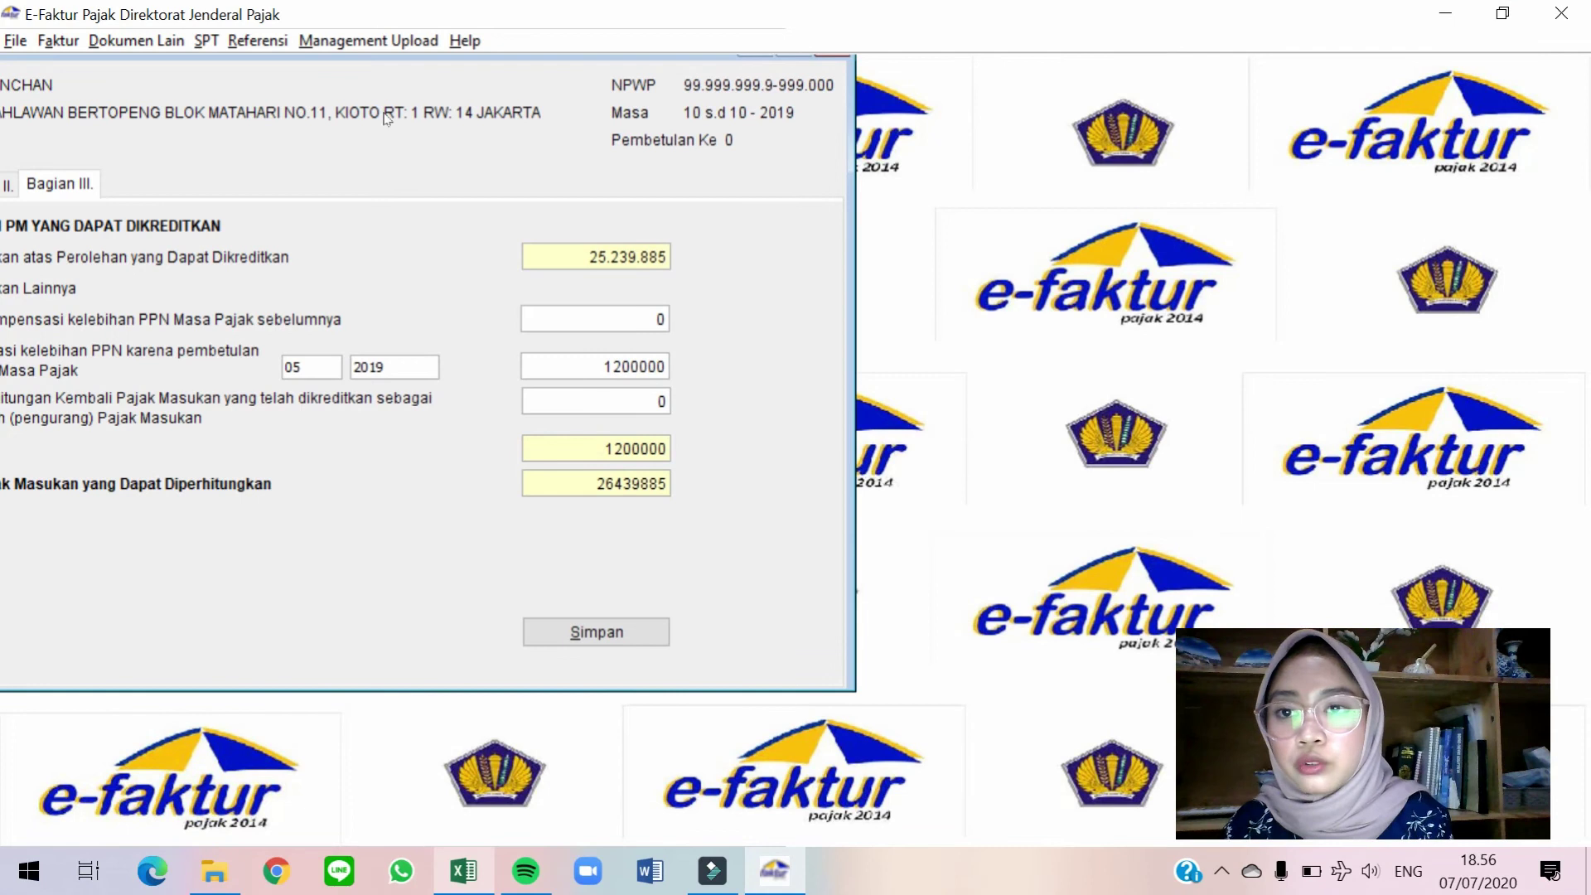
left_click_drag(515, 56, 905, 71)
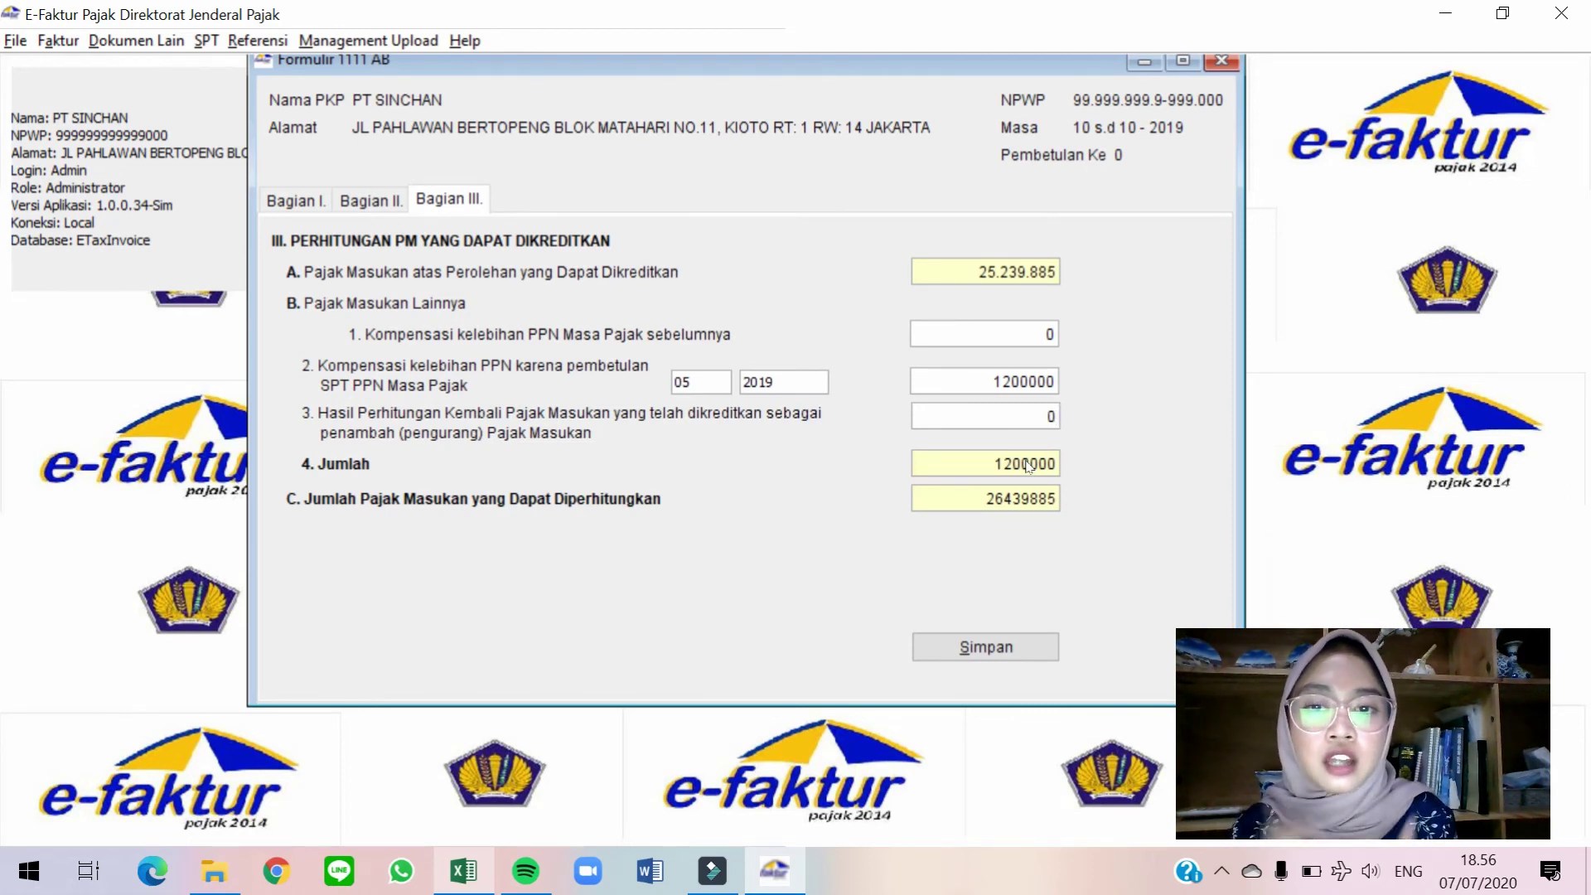
left_click(980, 650)
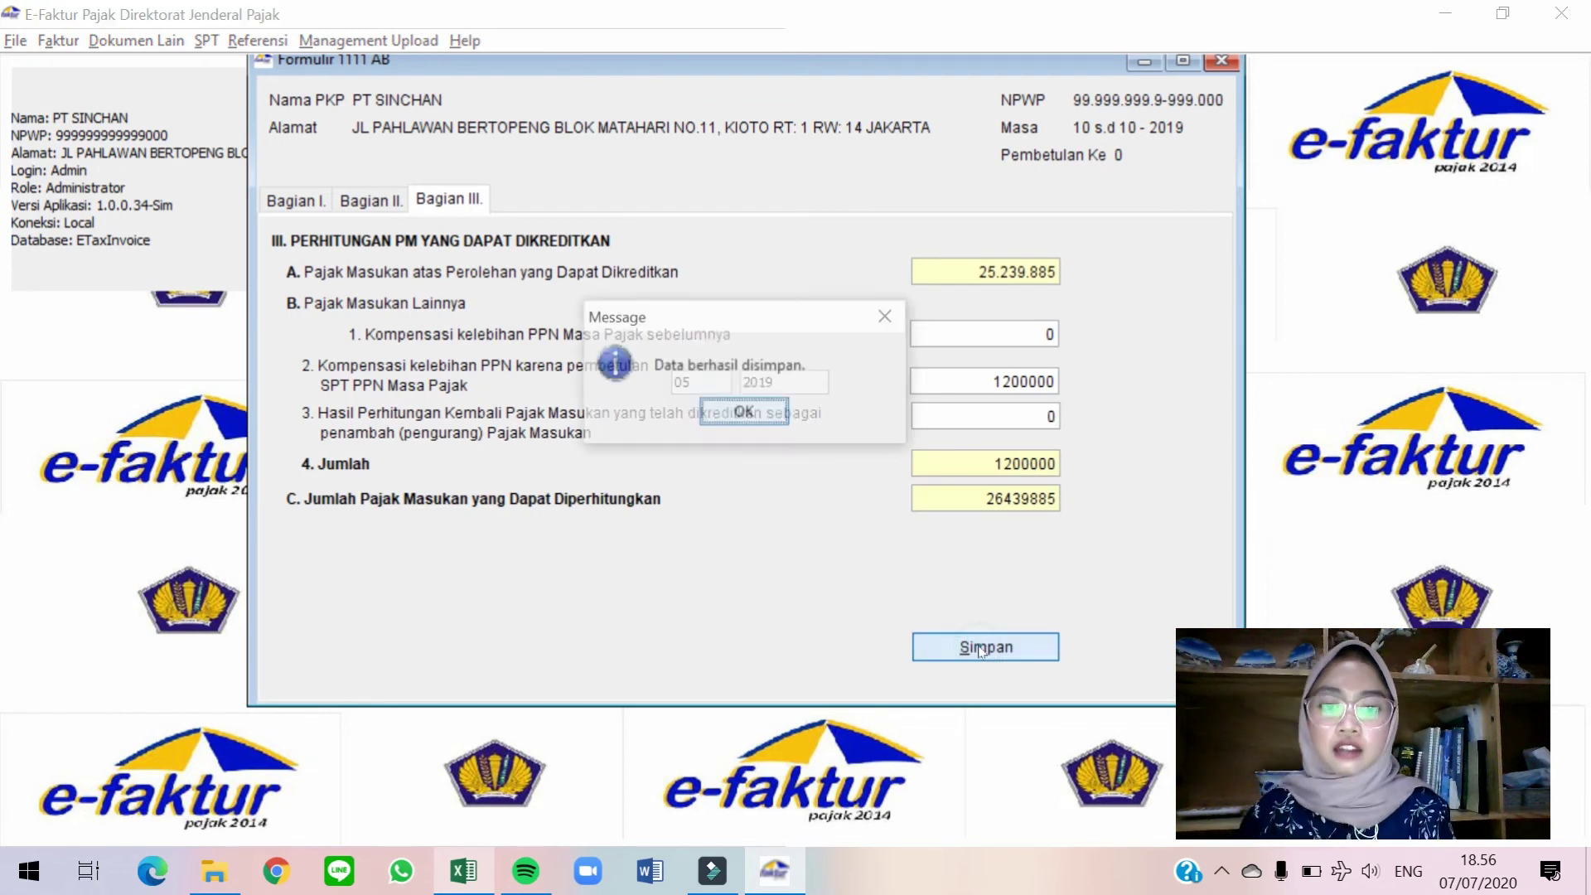
key("Return")
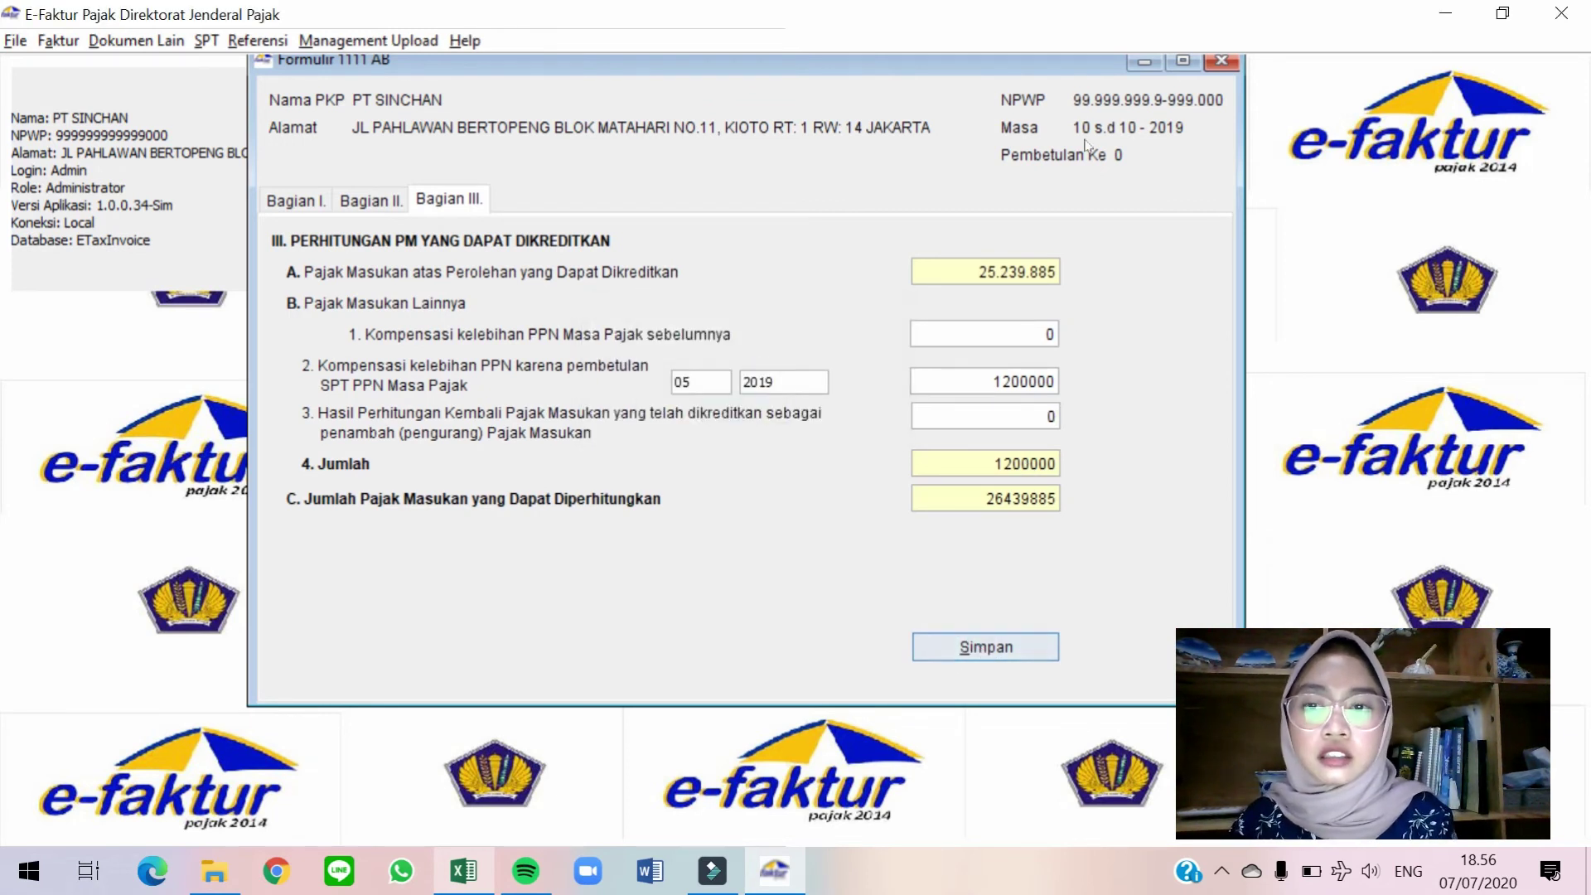
left_click(1221, 61)
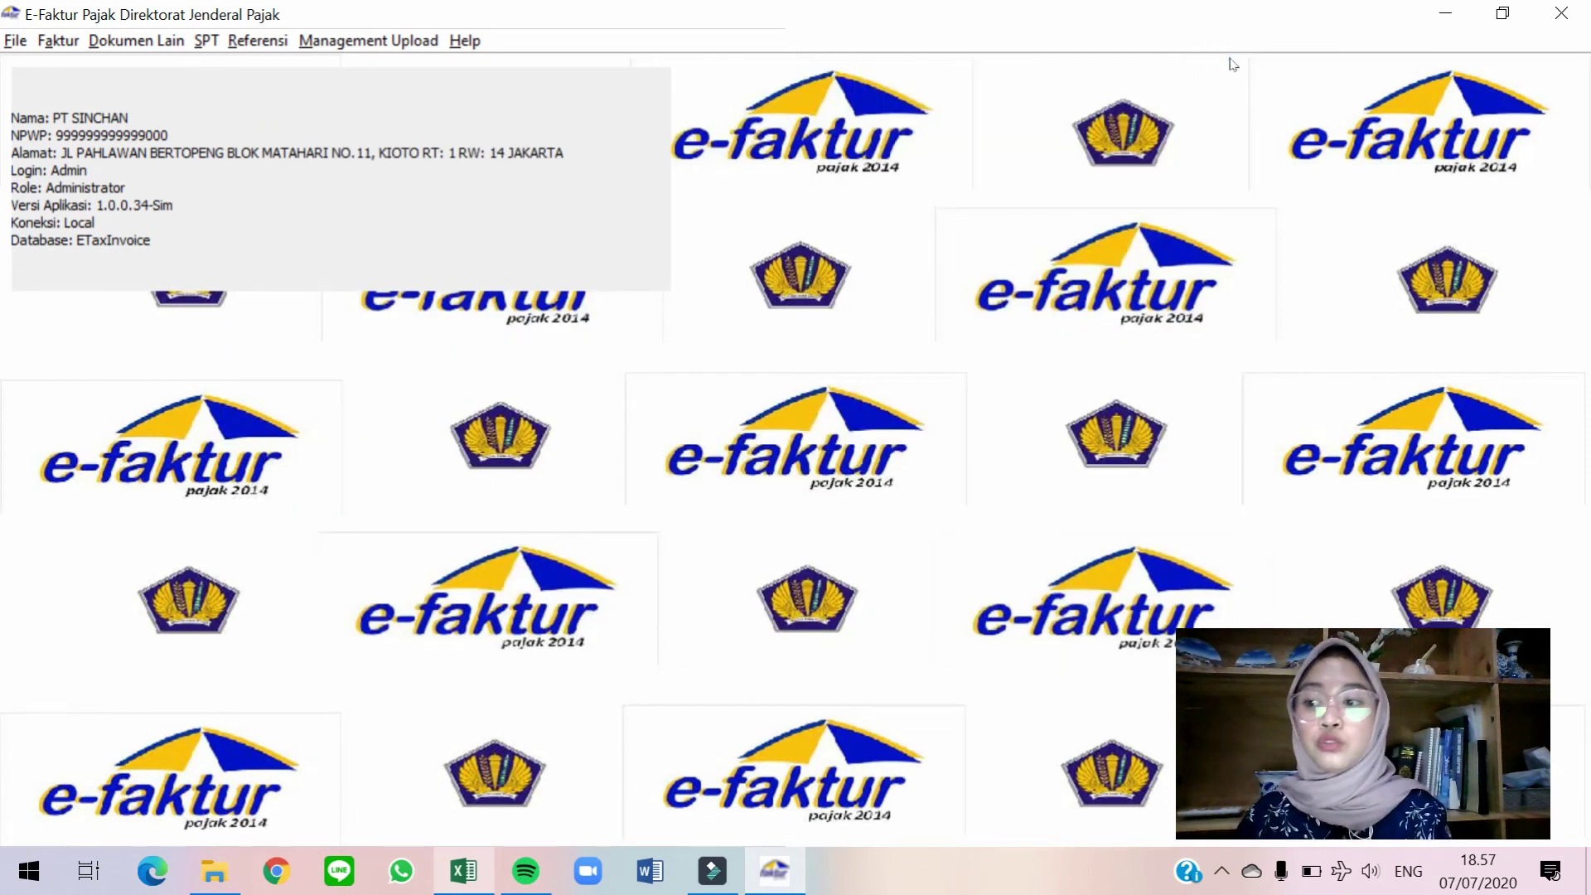
left_click(212, 45)
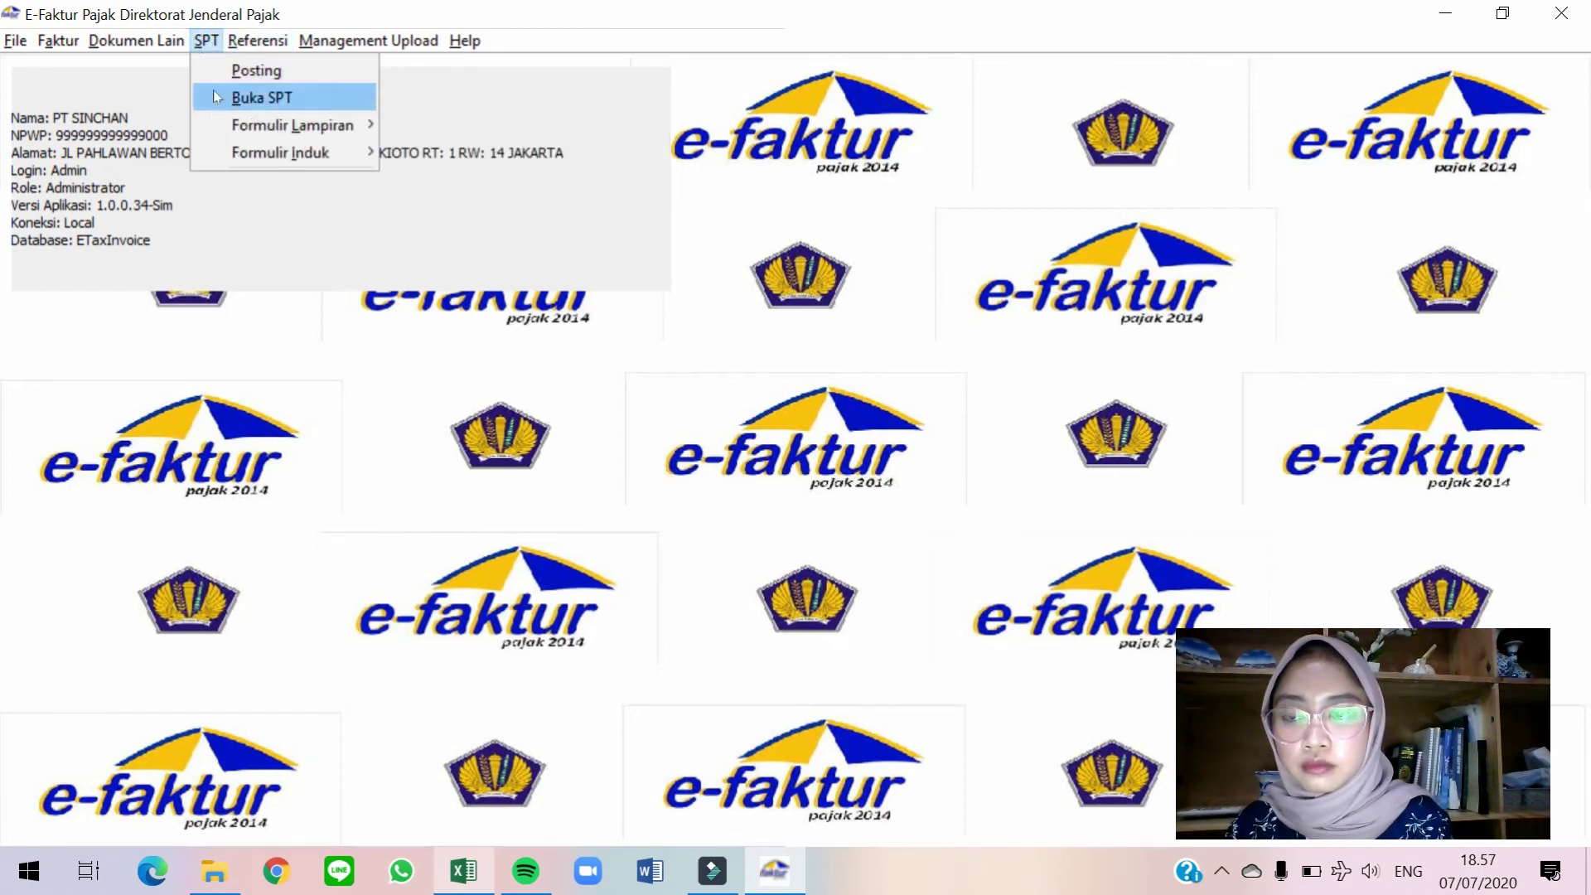
Open the main Formulir 1111 for 10-2019, showing Part I deliveries of 226.751.364 with PPN 22.675.136.
mouse_move(266, 156)
left_click(434, 152)
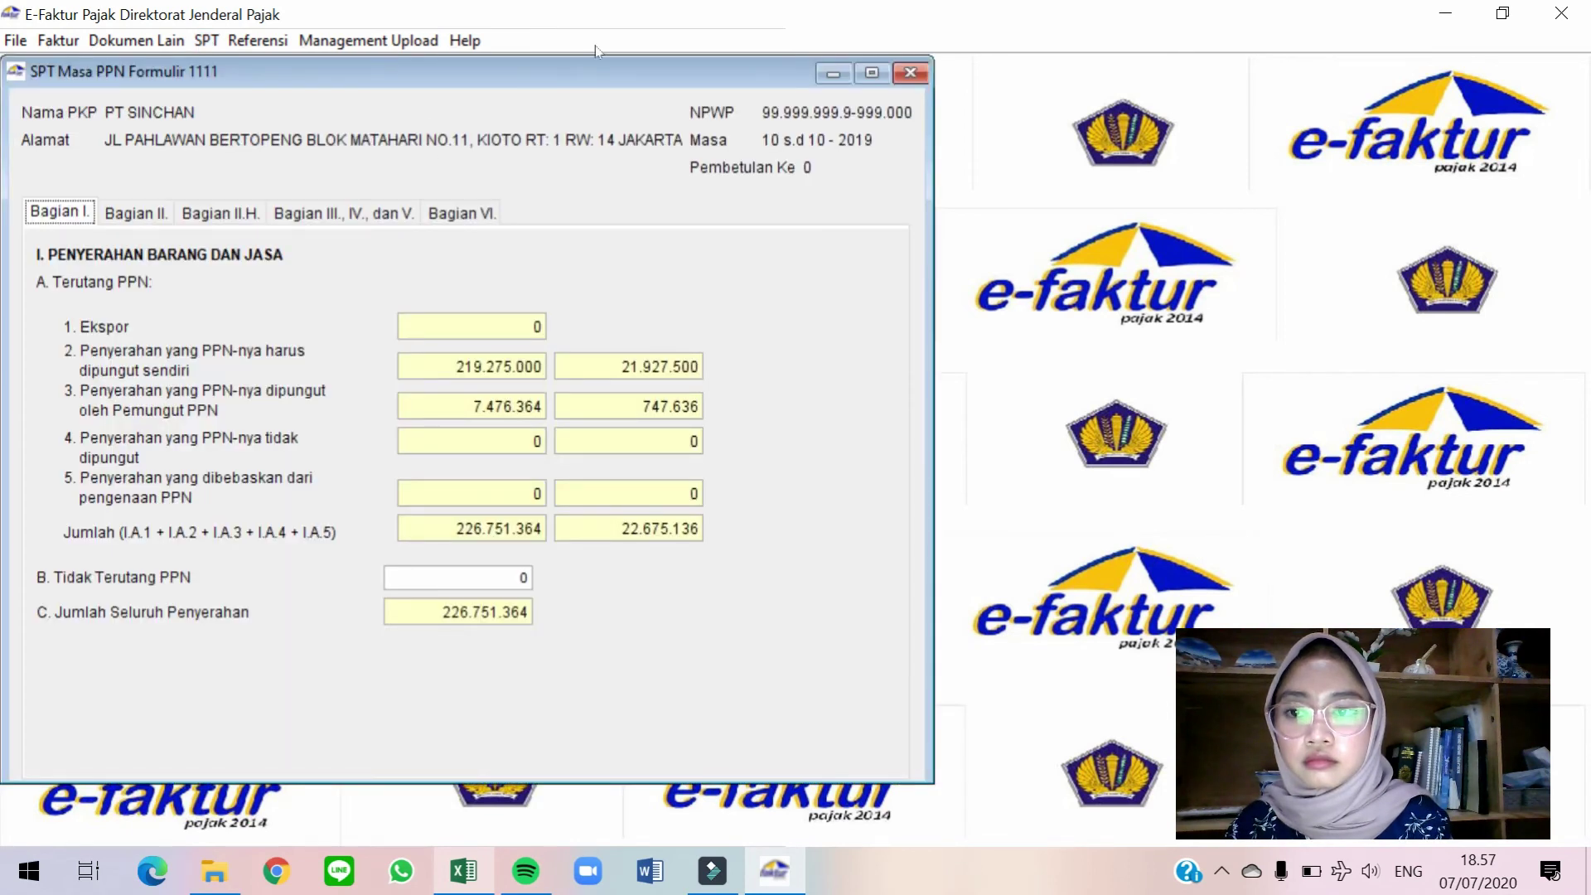
left_click_drag(601, 70, 893, 51)
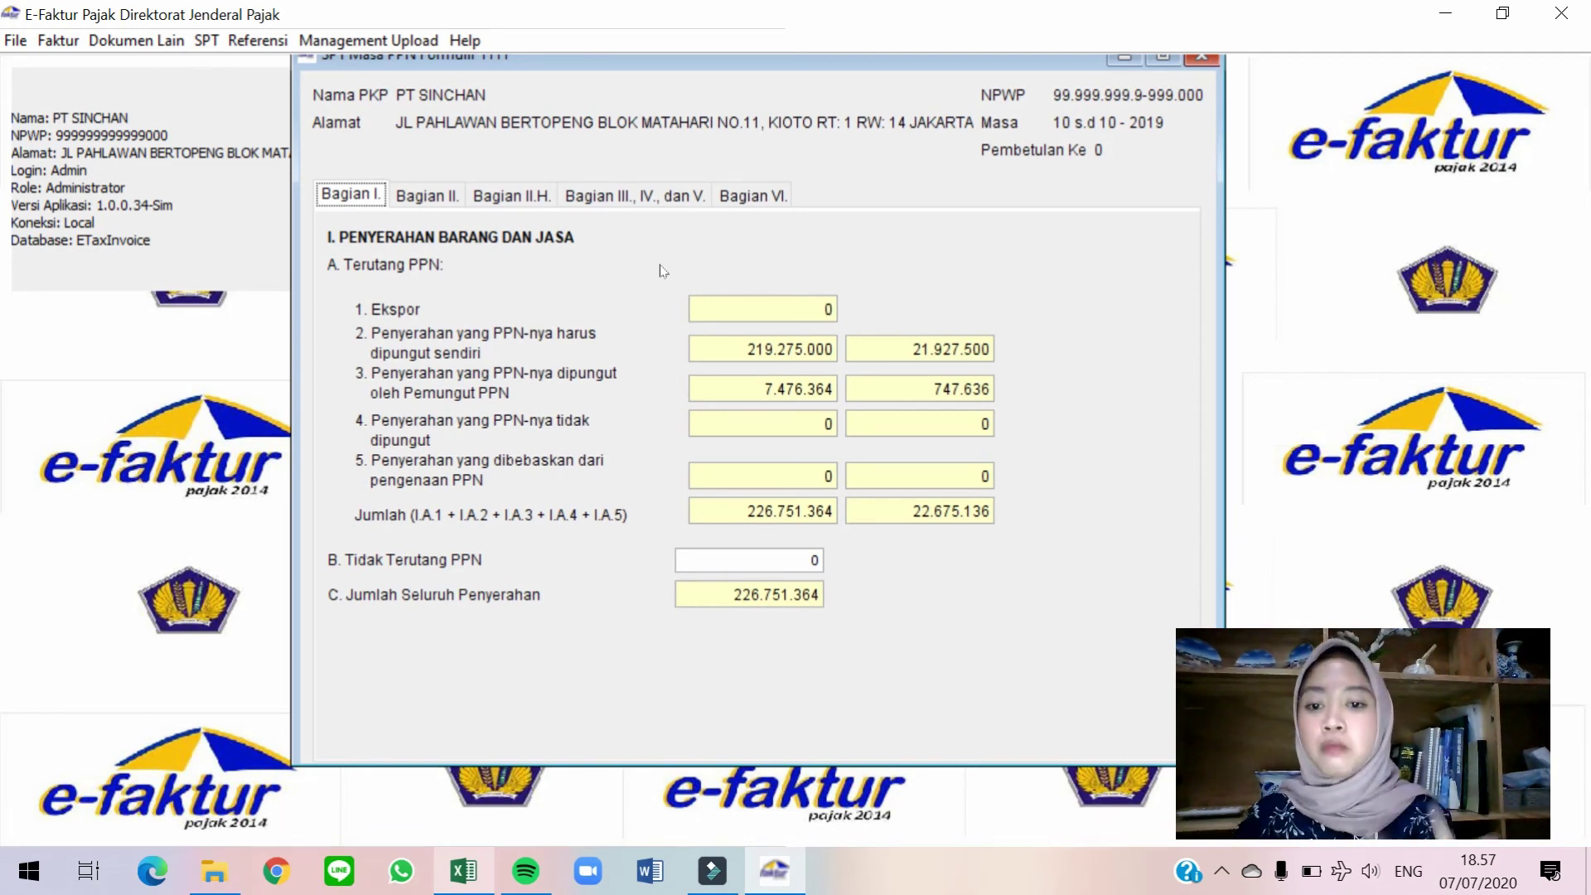
left_click(817, 561)
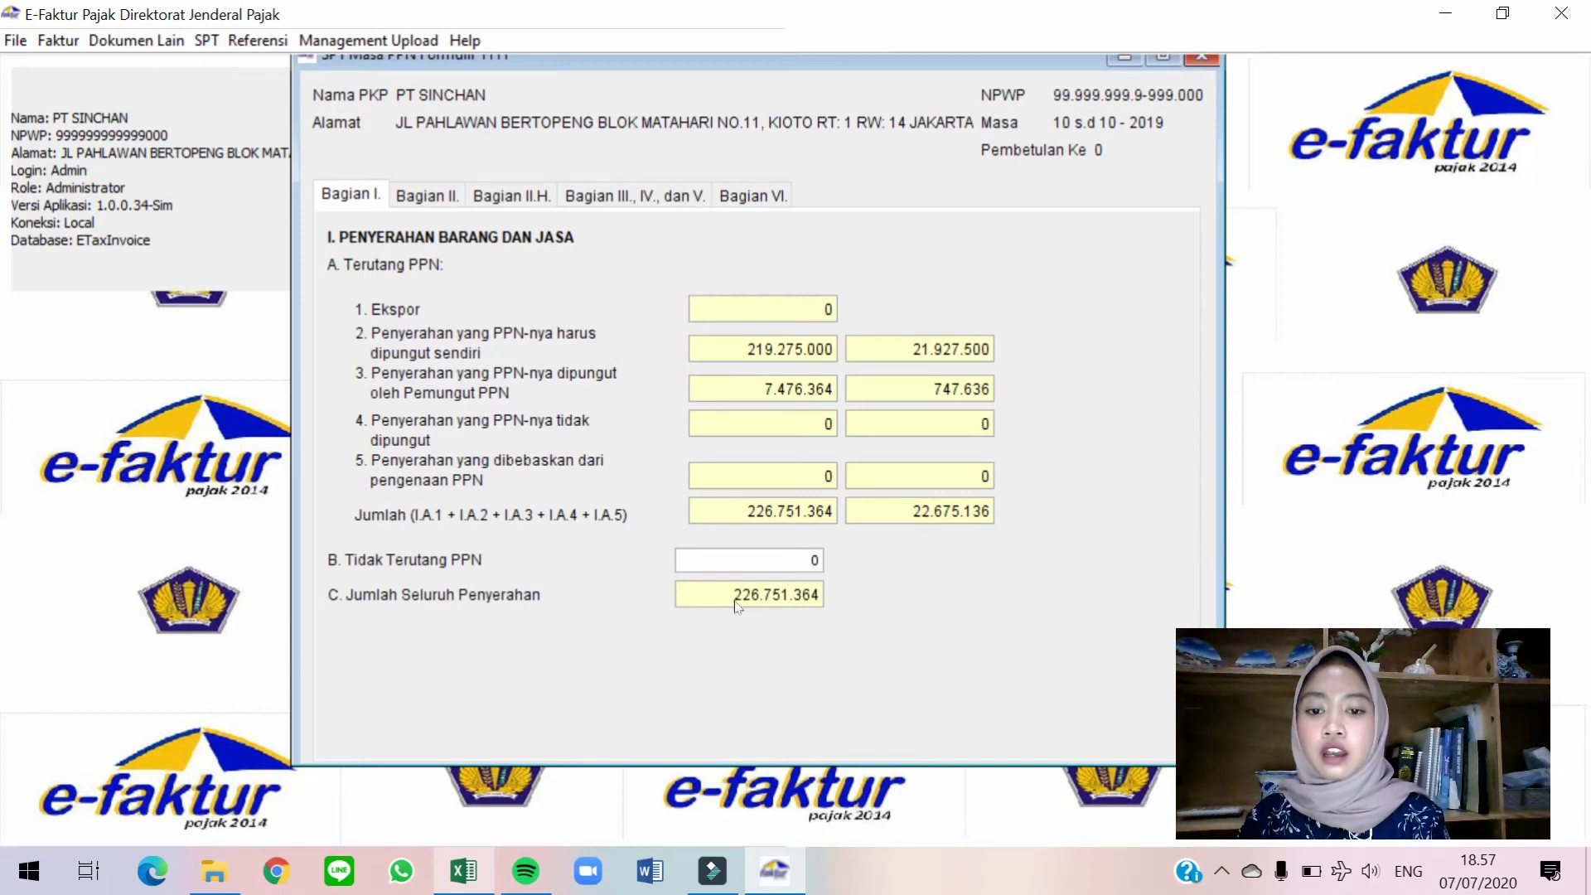
Check Part II's PPN overpayment of -4.512.385, then bring up the Part II.H overpayment options.
left_click(452, 201)
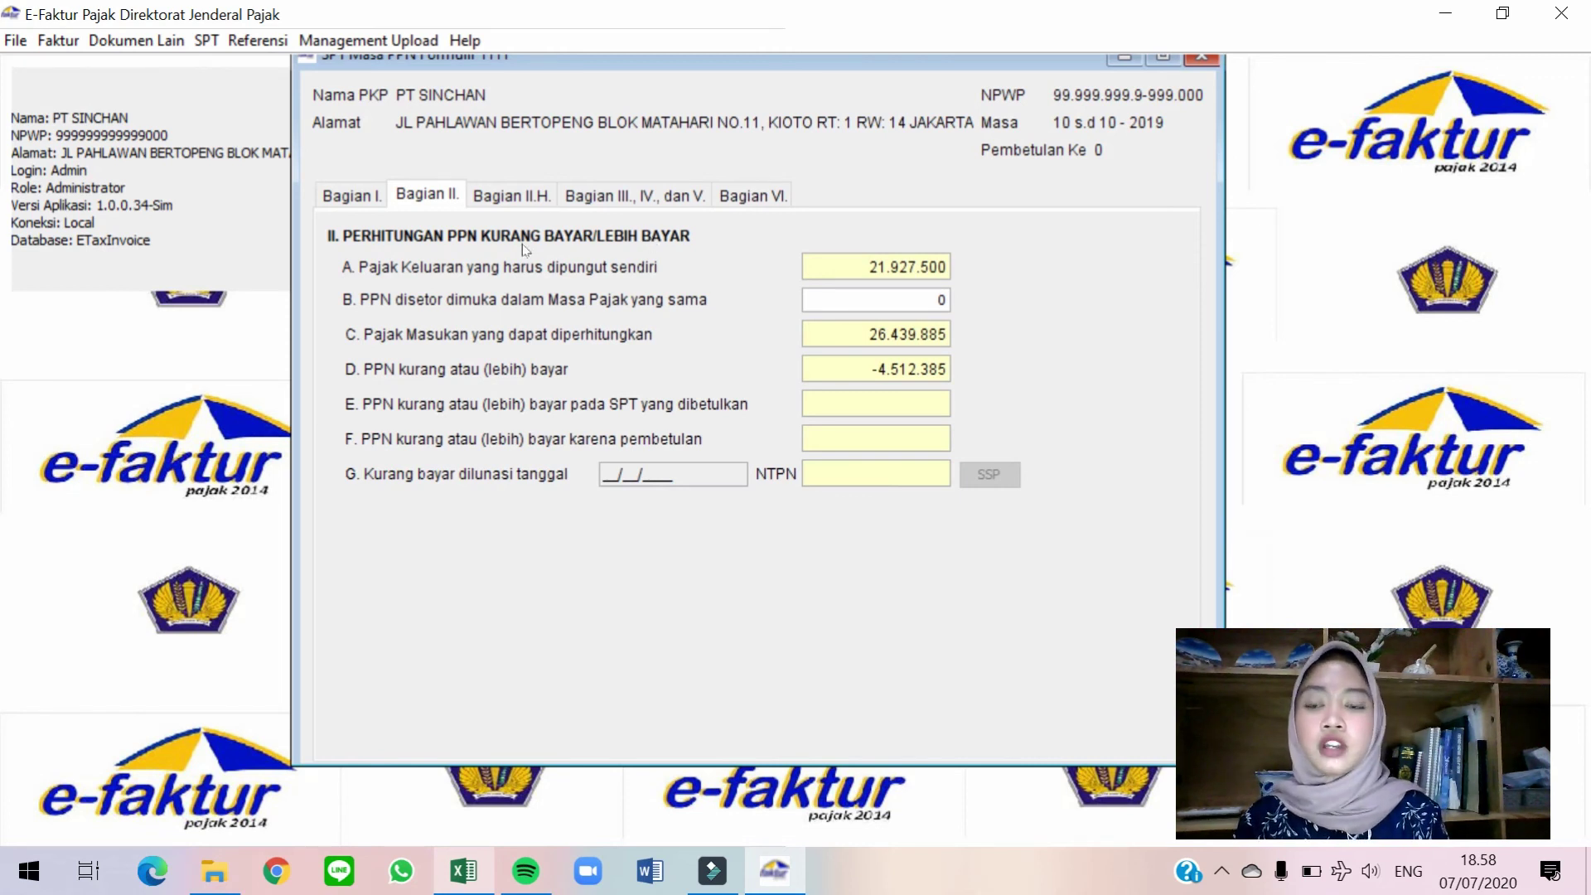
left_click(511, 196)
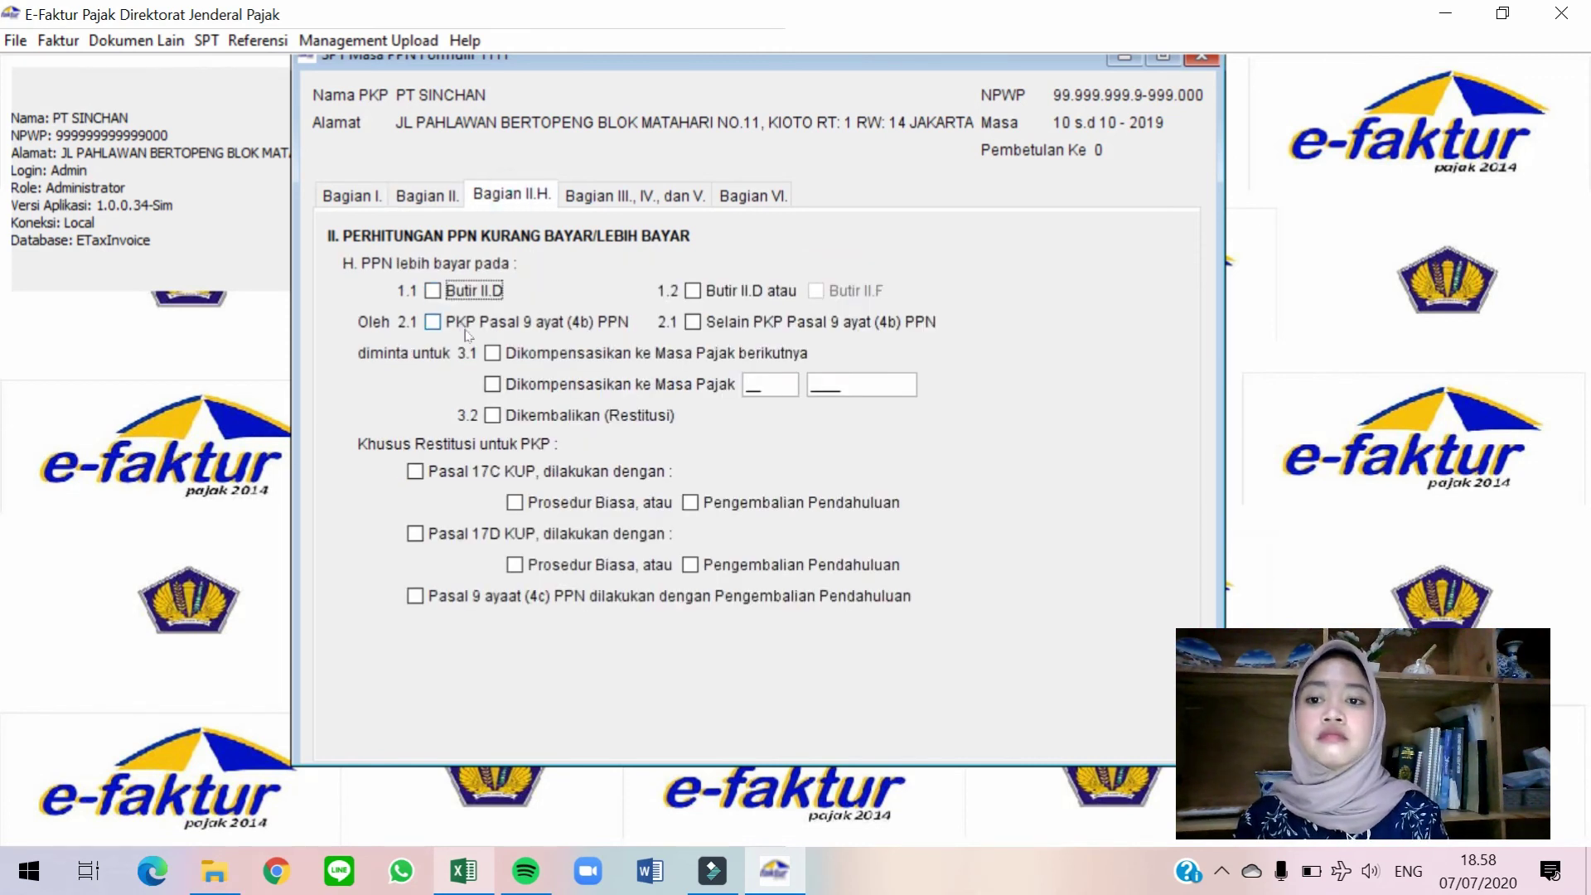
Mark the II.D overpayment for compensation in the next tax period and view Parts III–V.
left_click(433, 292)
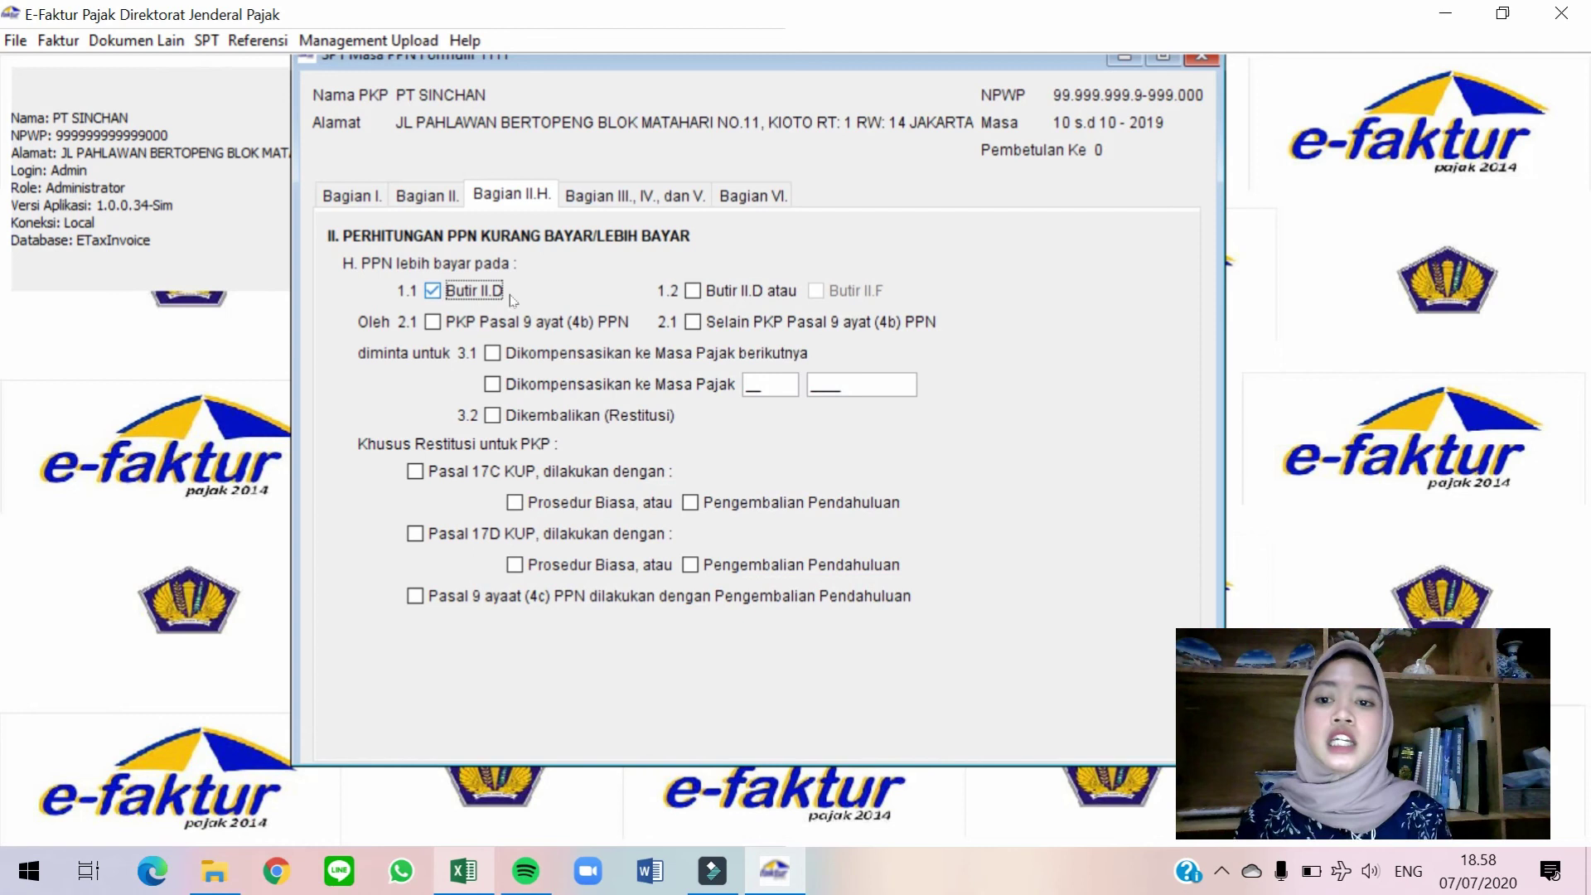
left_click(508, 356)
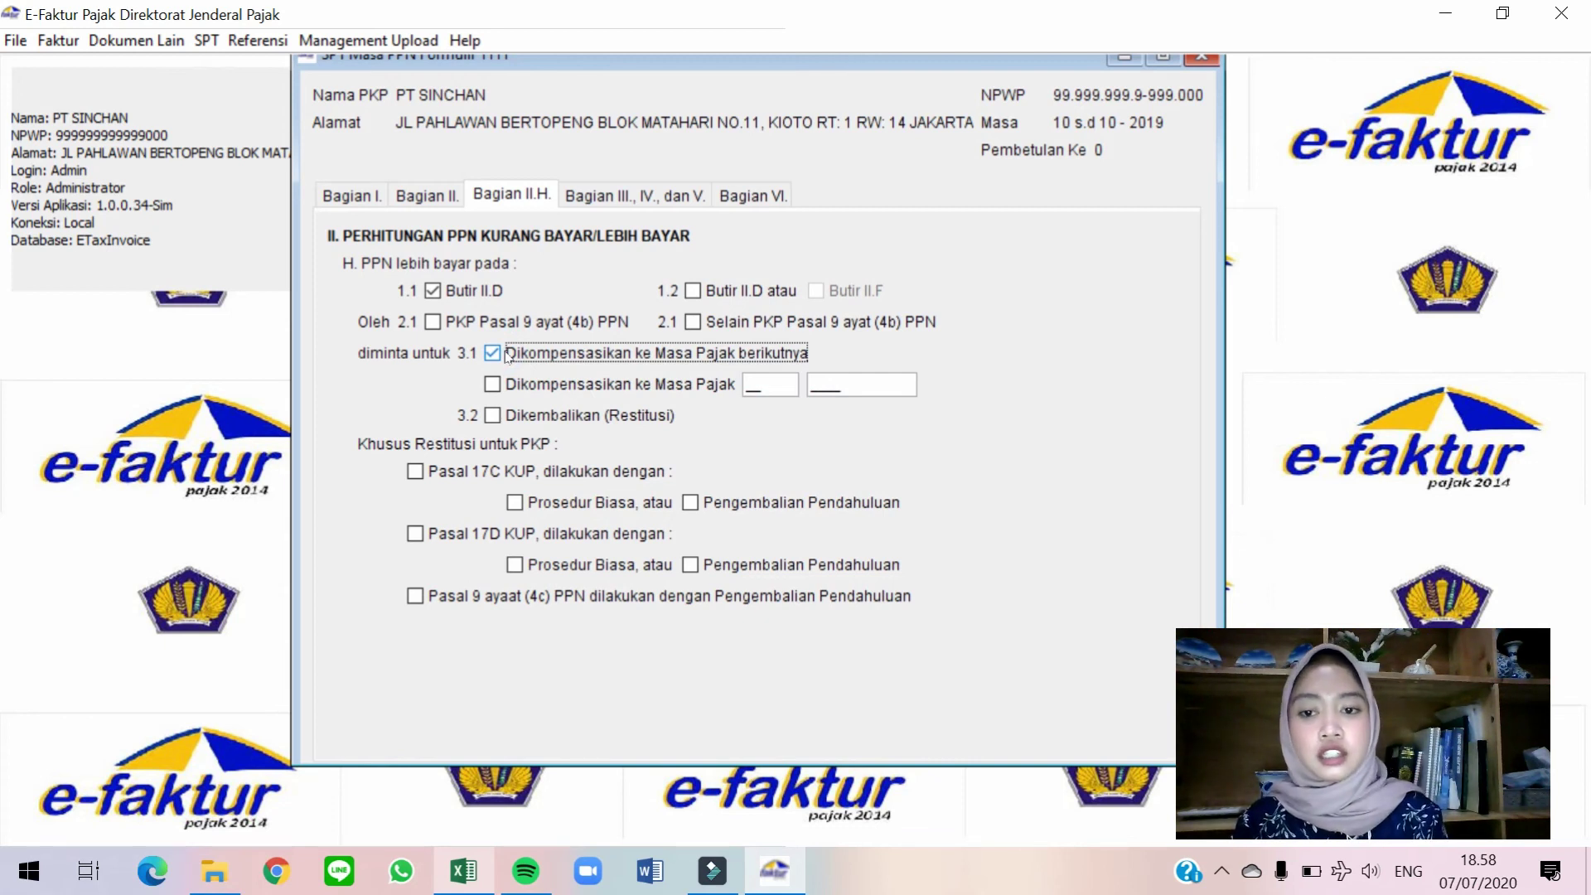
left_click(575, 204)
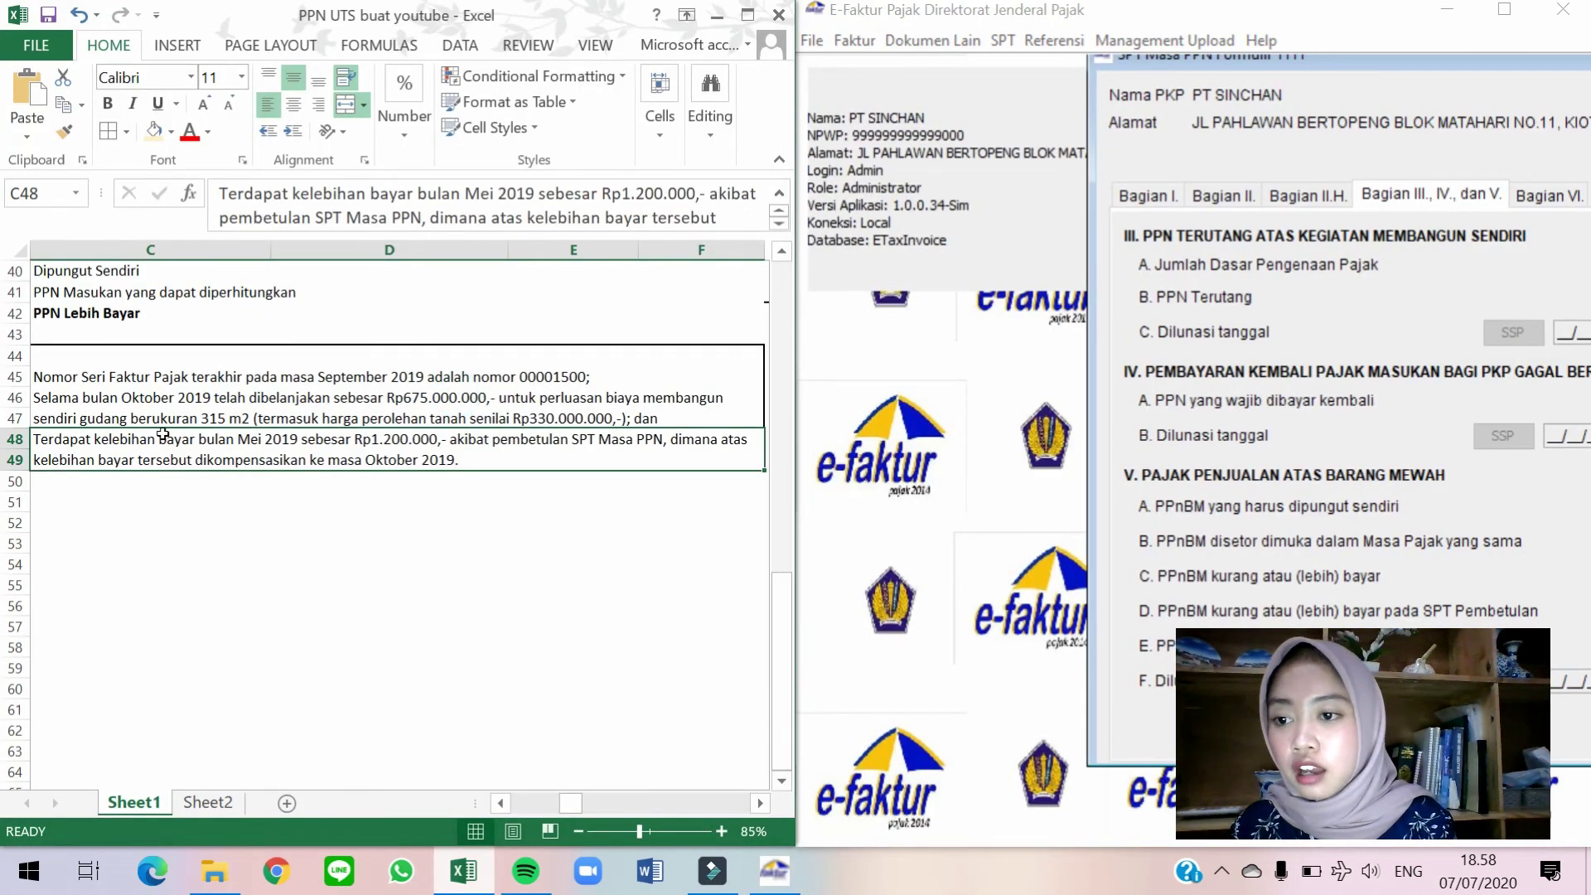
Read the Rp675.000.000 self-construction note and place the Formulir 1111 beside the workbook.
left_click(186, 412)
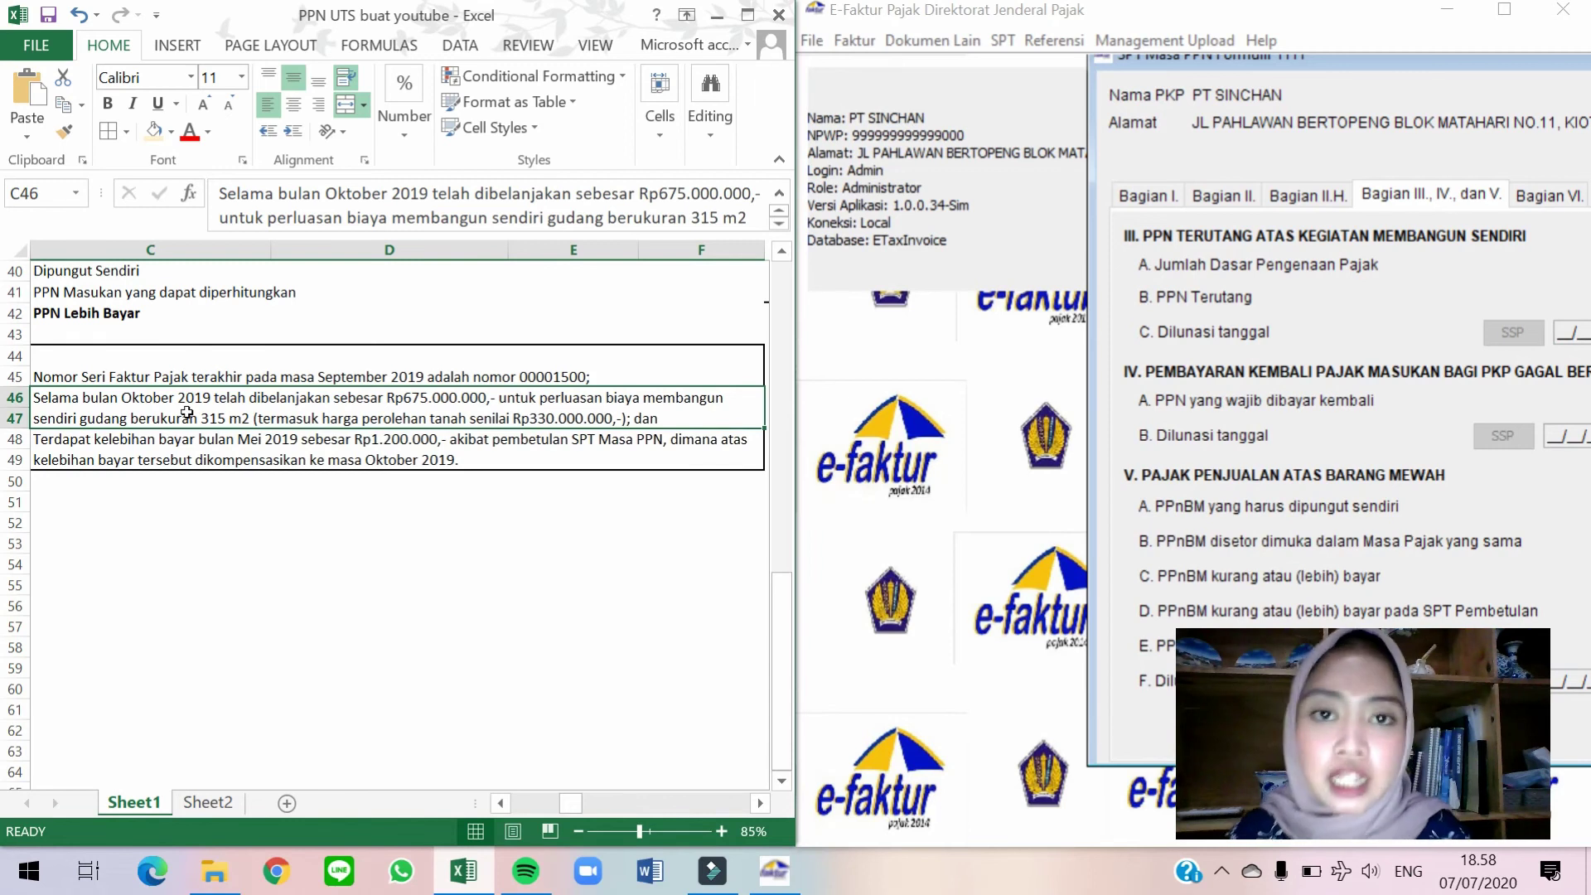
left_click(1286, 101)
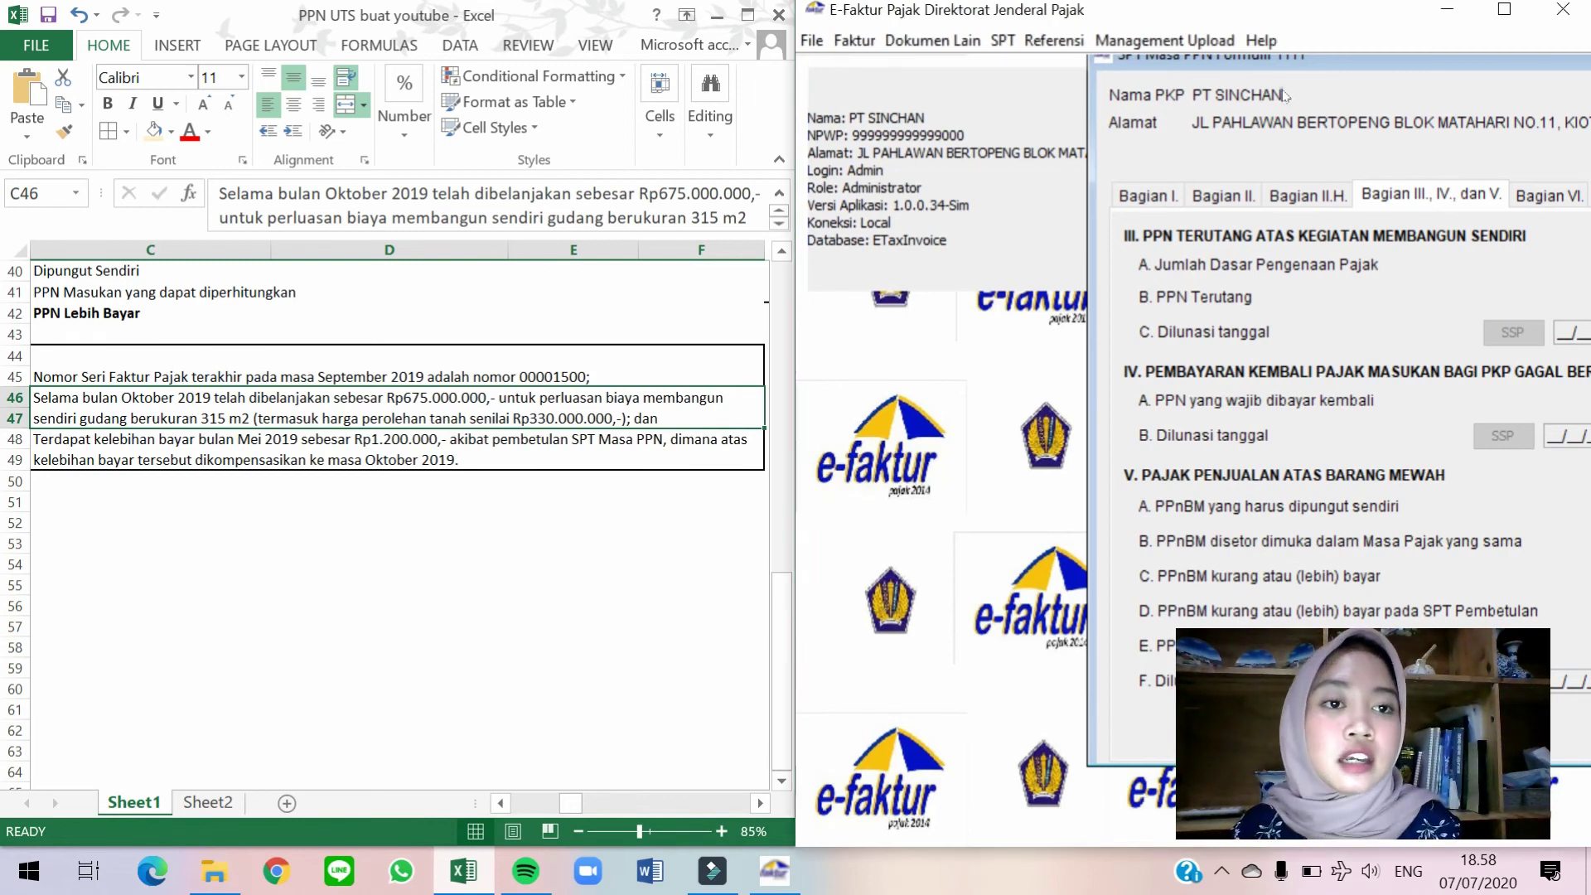
left_click_drag(1361, 55, 1068, 67)
left_click(287, 521)
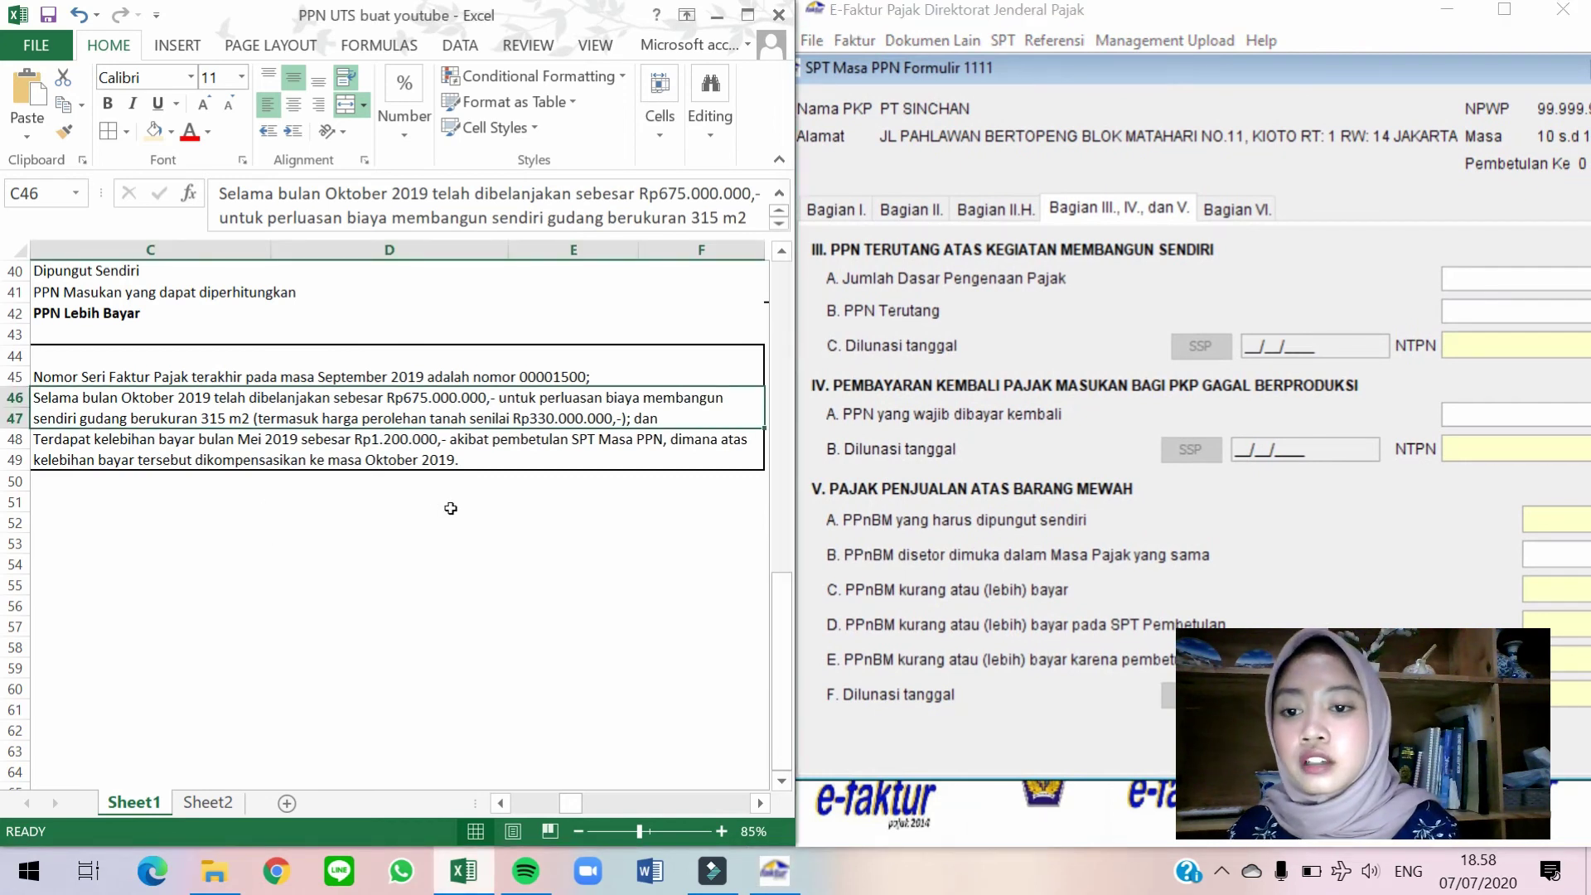
left_click(282, 518)
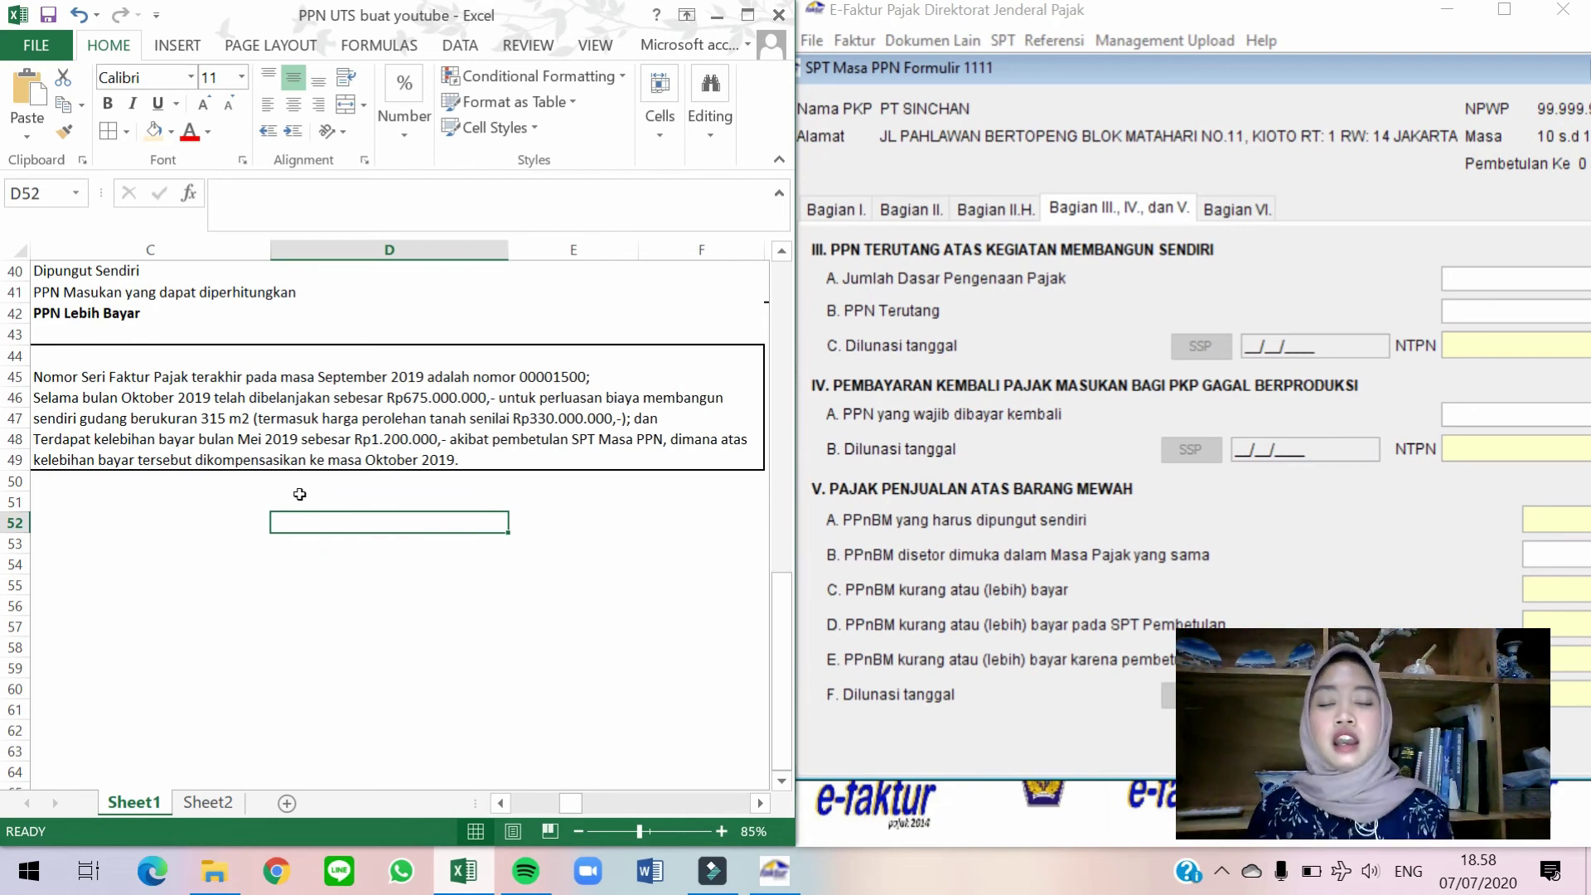
type("=")
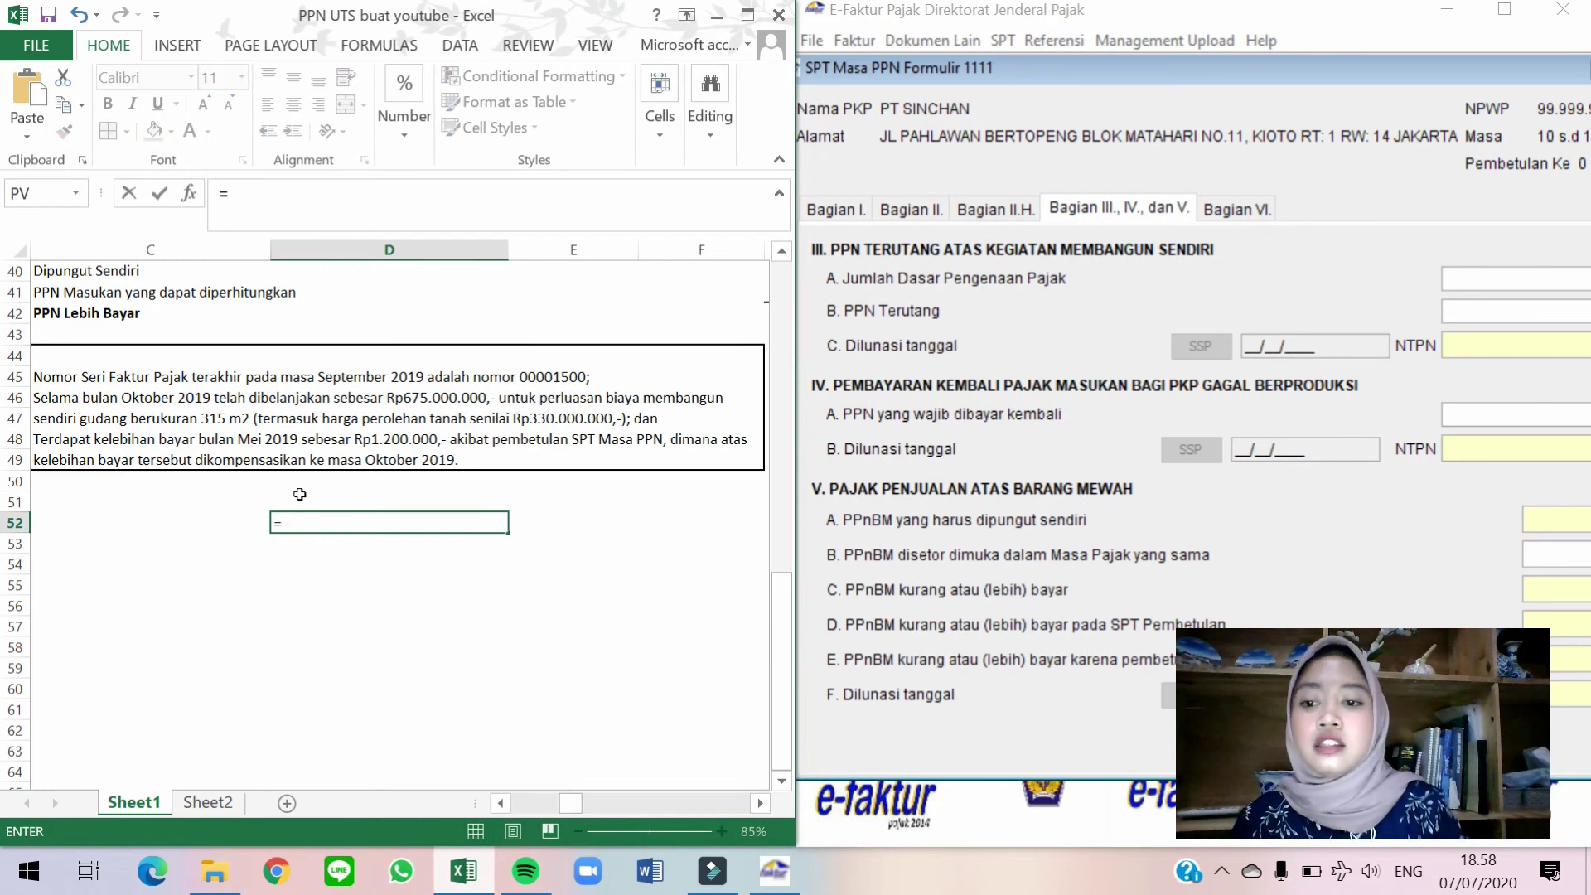
type("675")
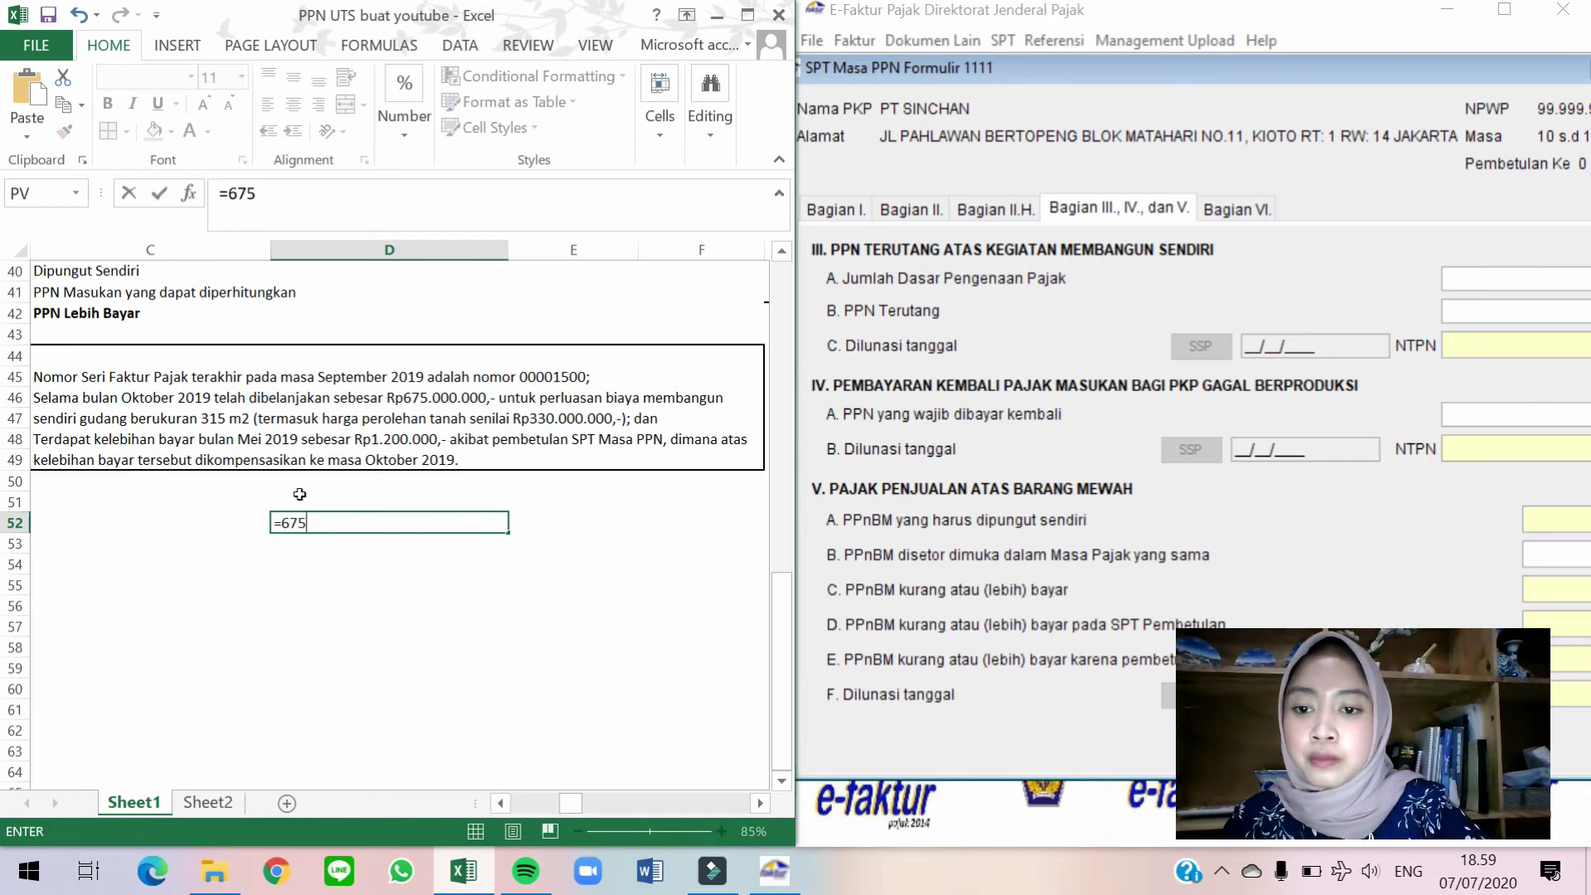
type("000000")
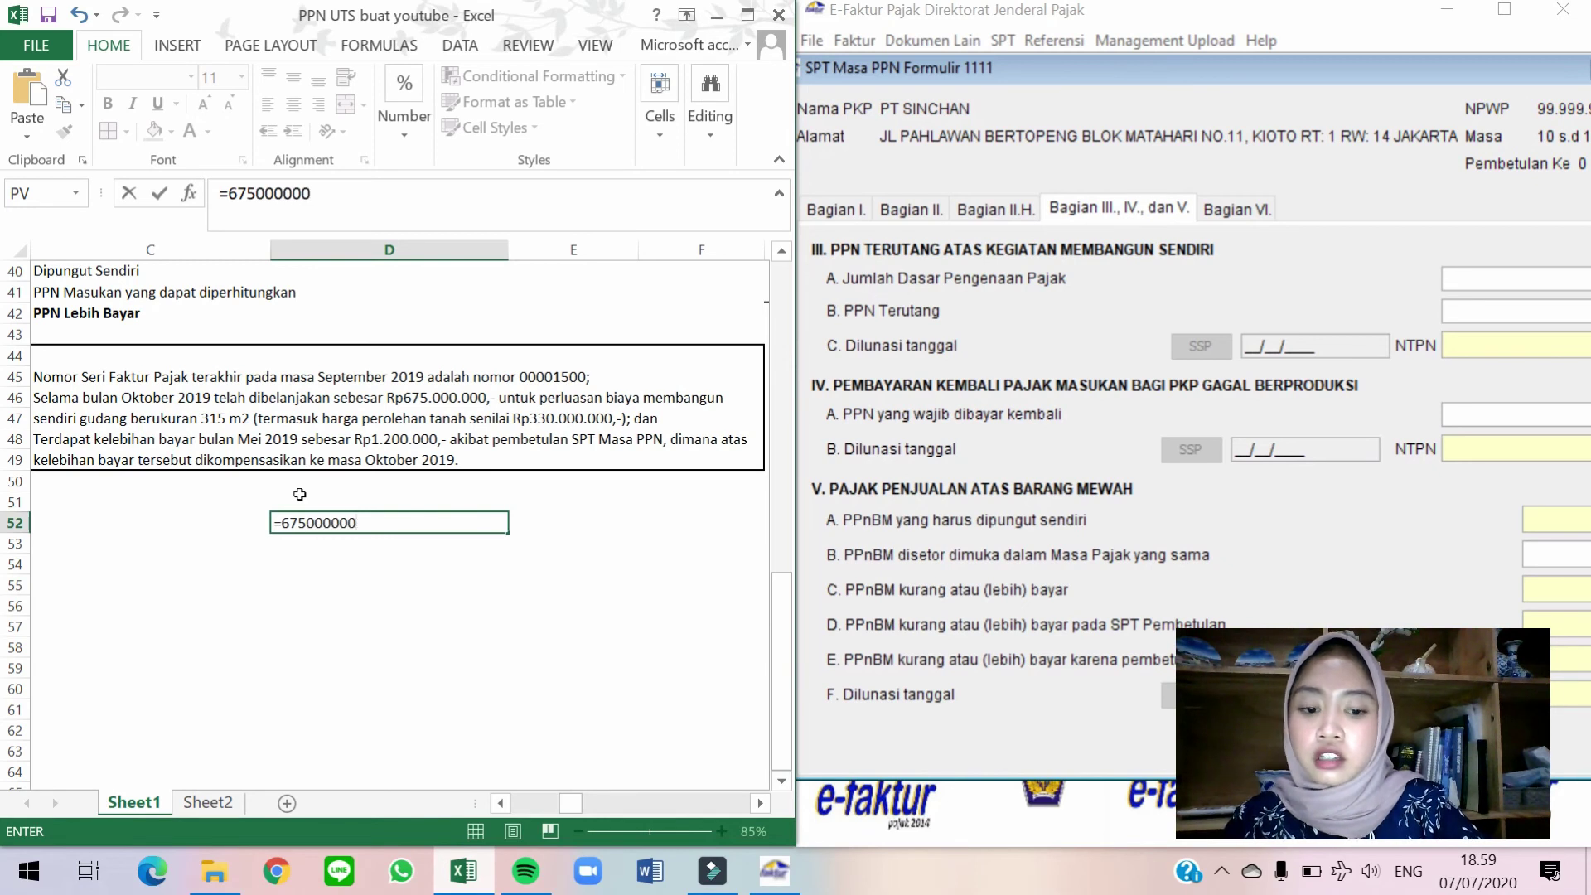
type("-330000000")
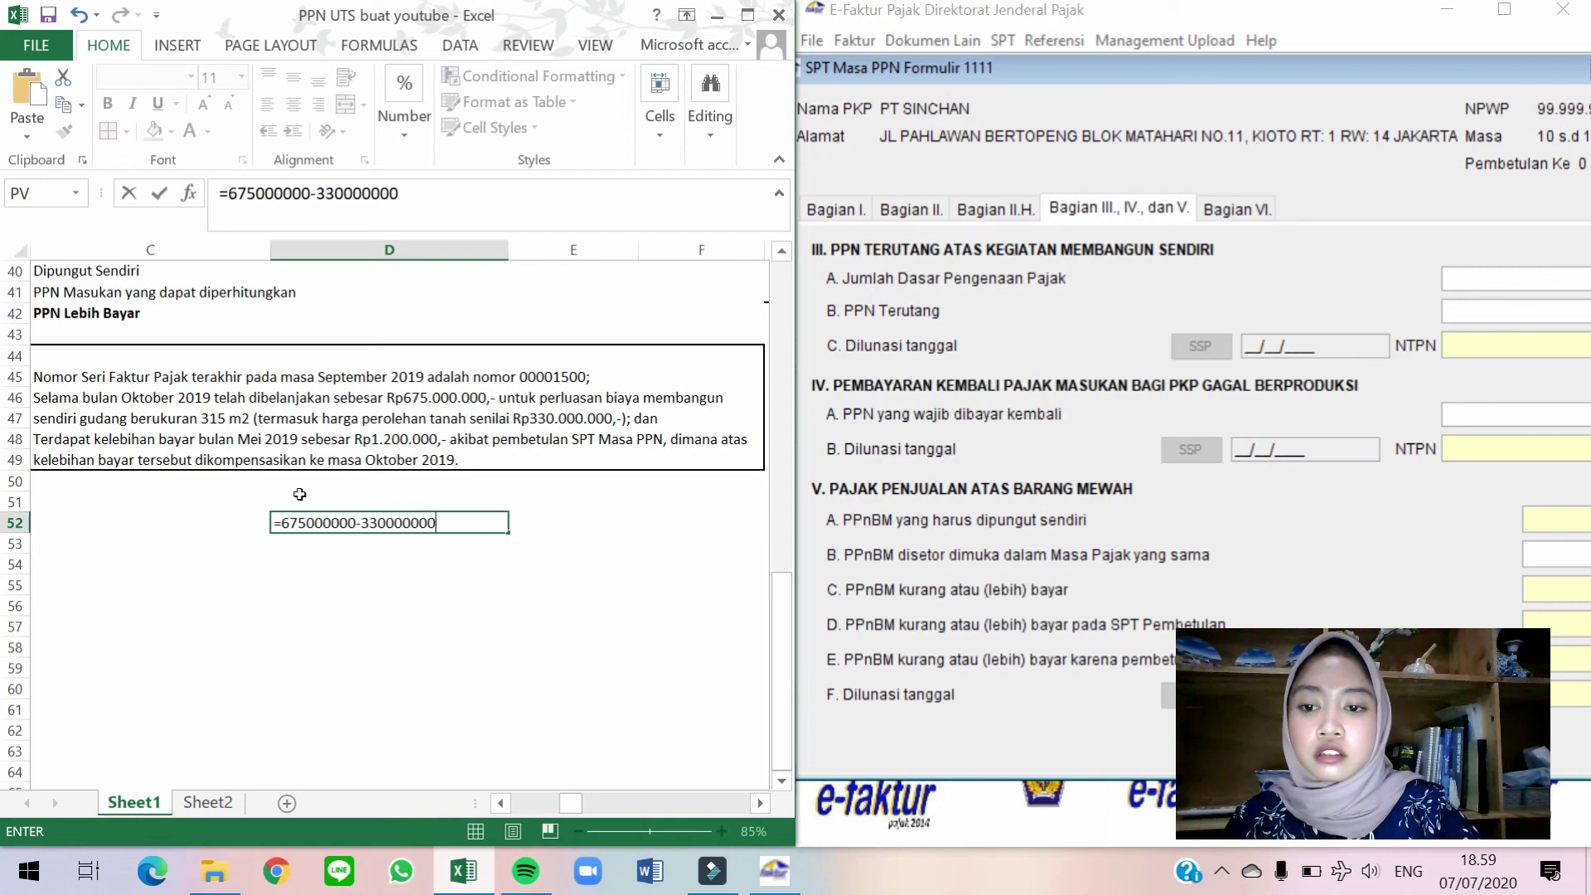
key("ctrl+Return")
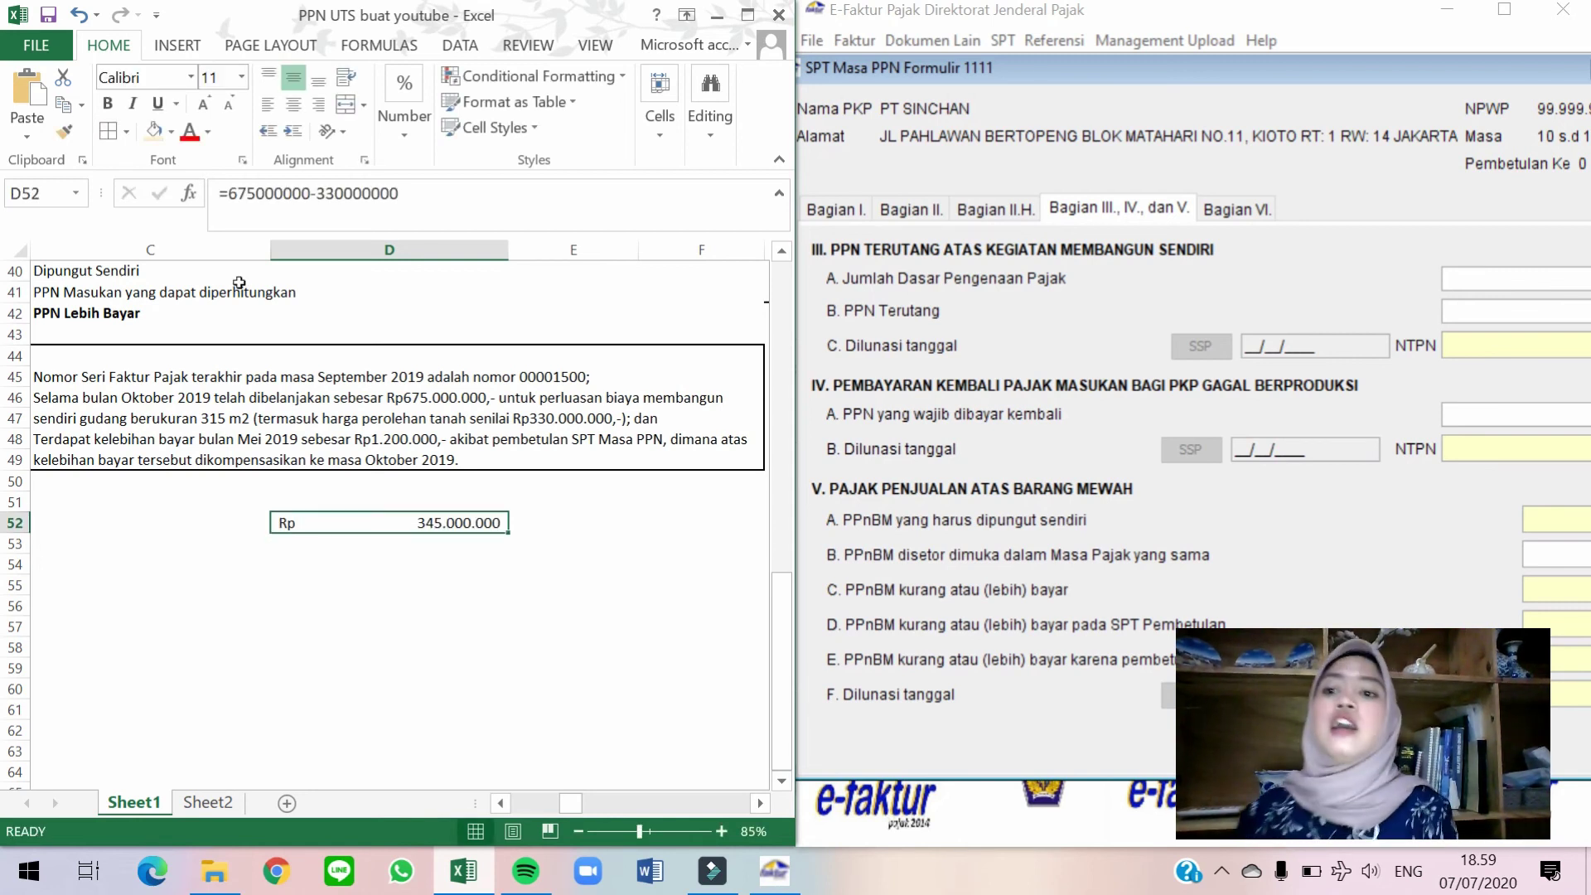
left_click(227, 193)
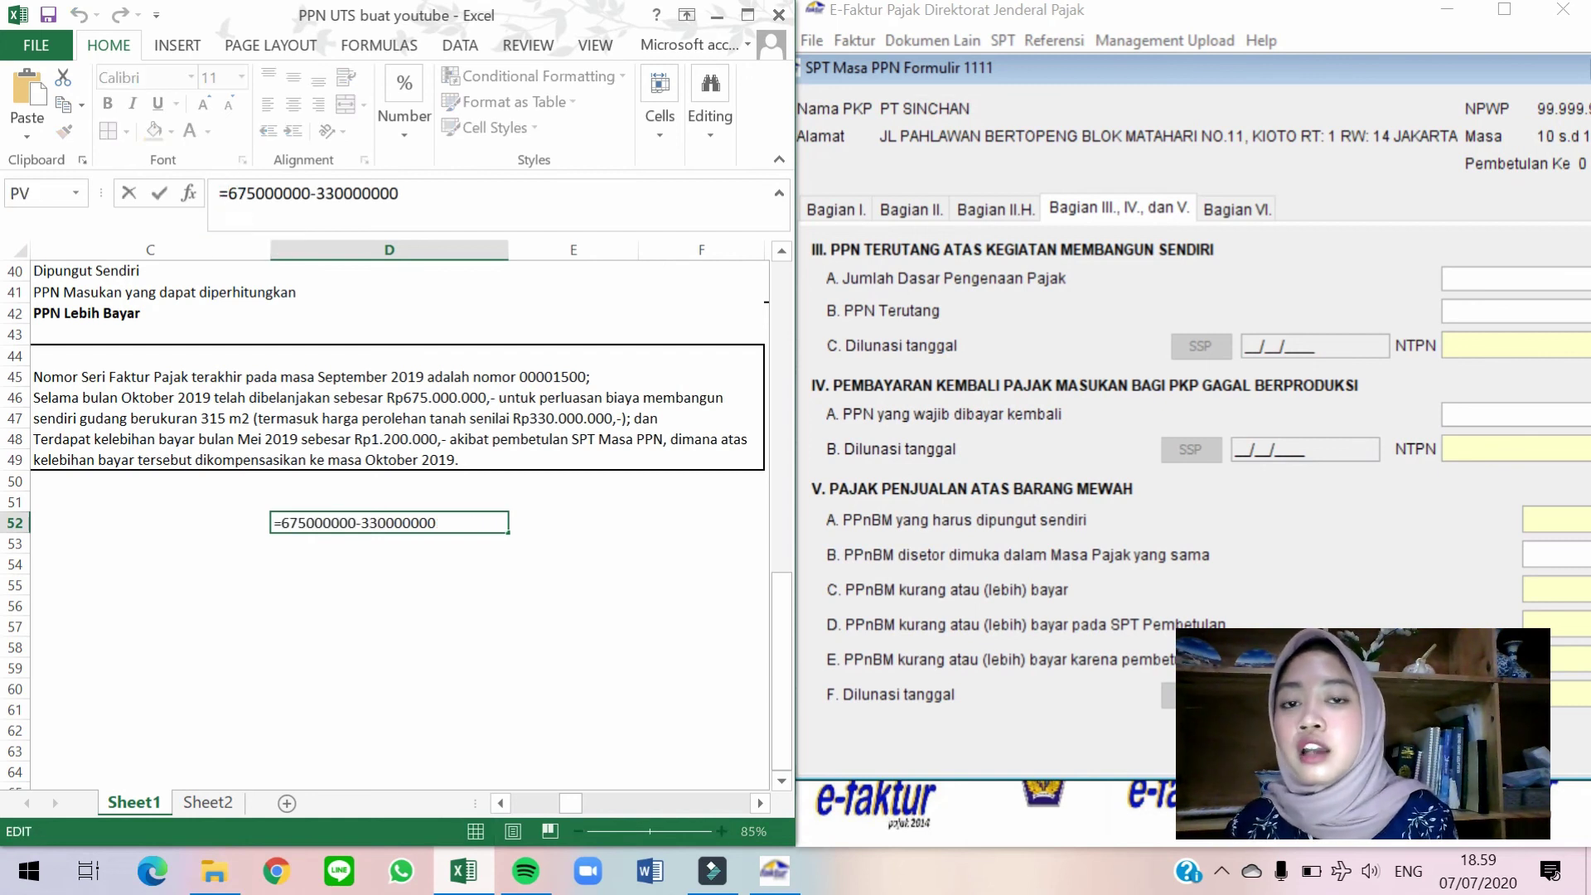
type("(")
left_click(406, 193)
type(")*20")
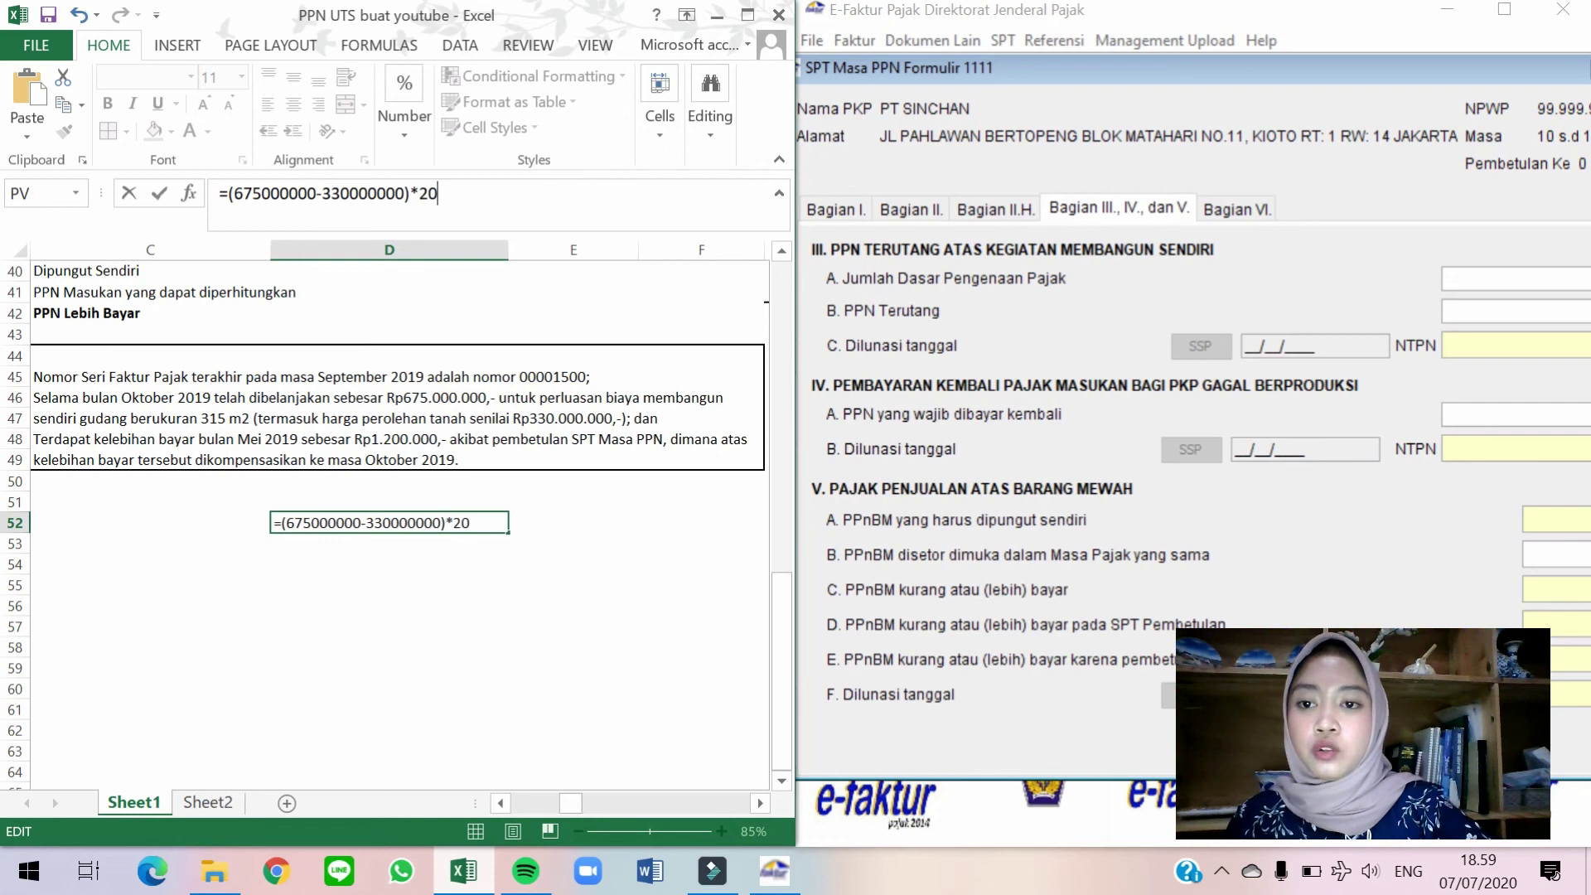
type("%")
key("Return")
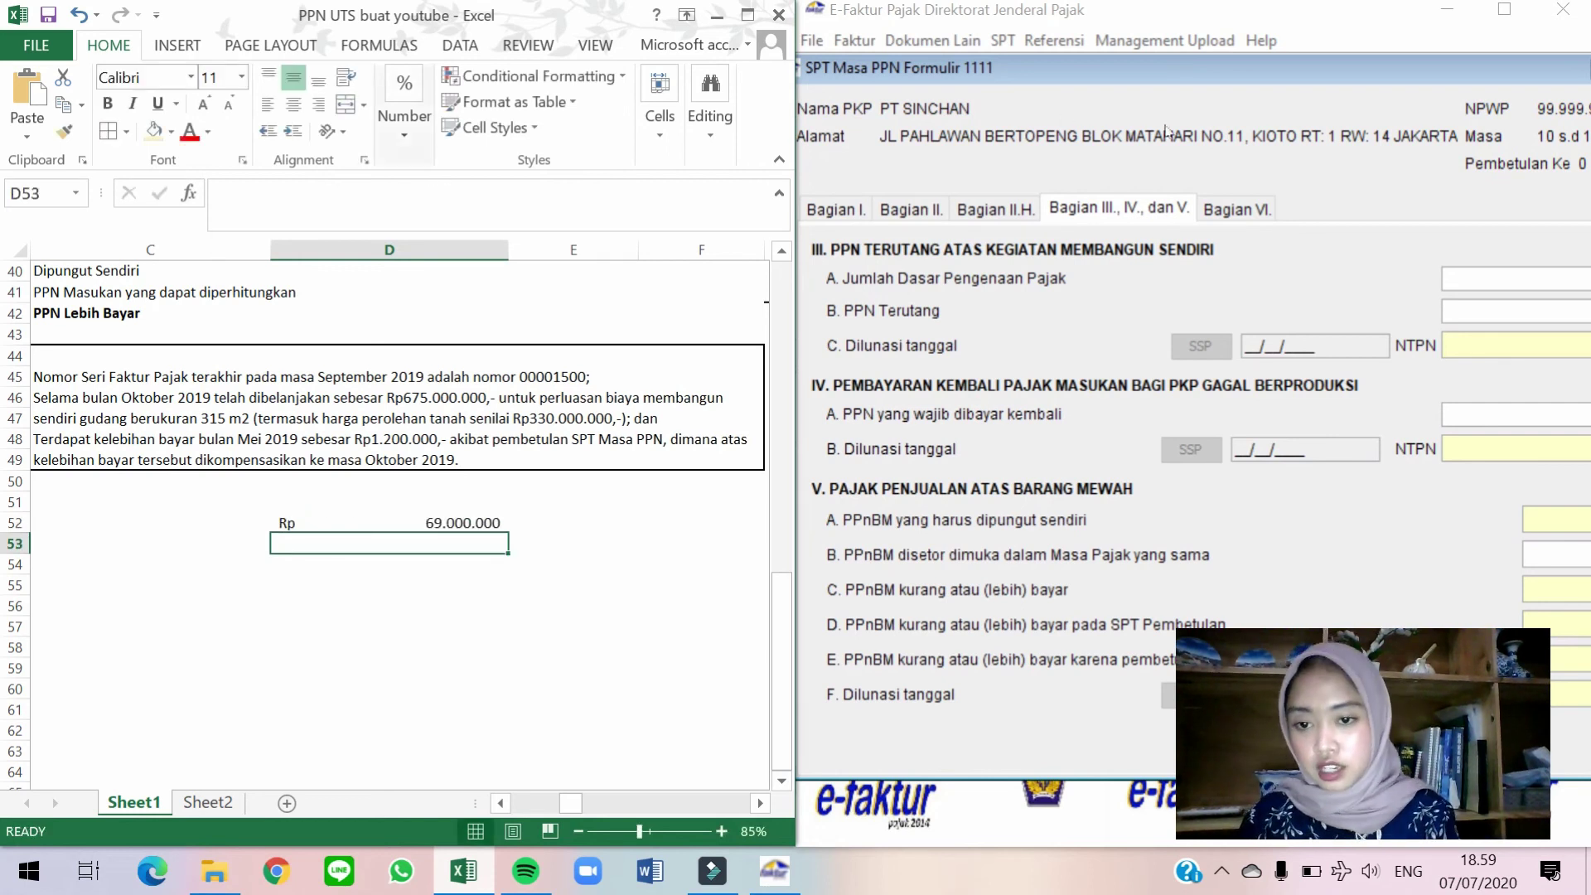
left_click(1355, 92)
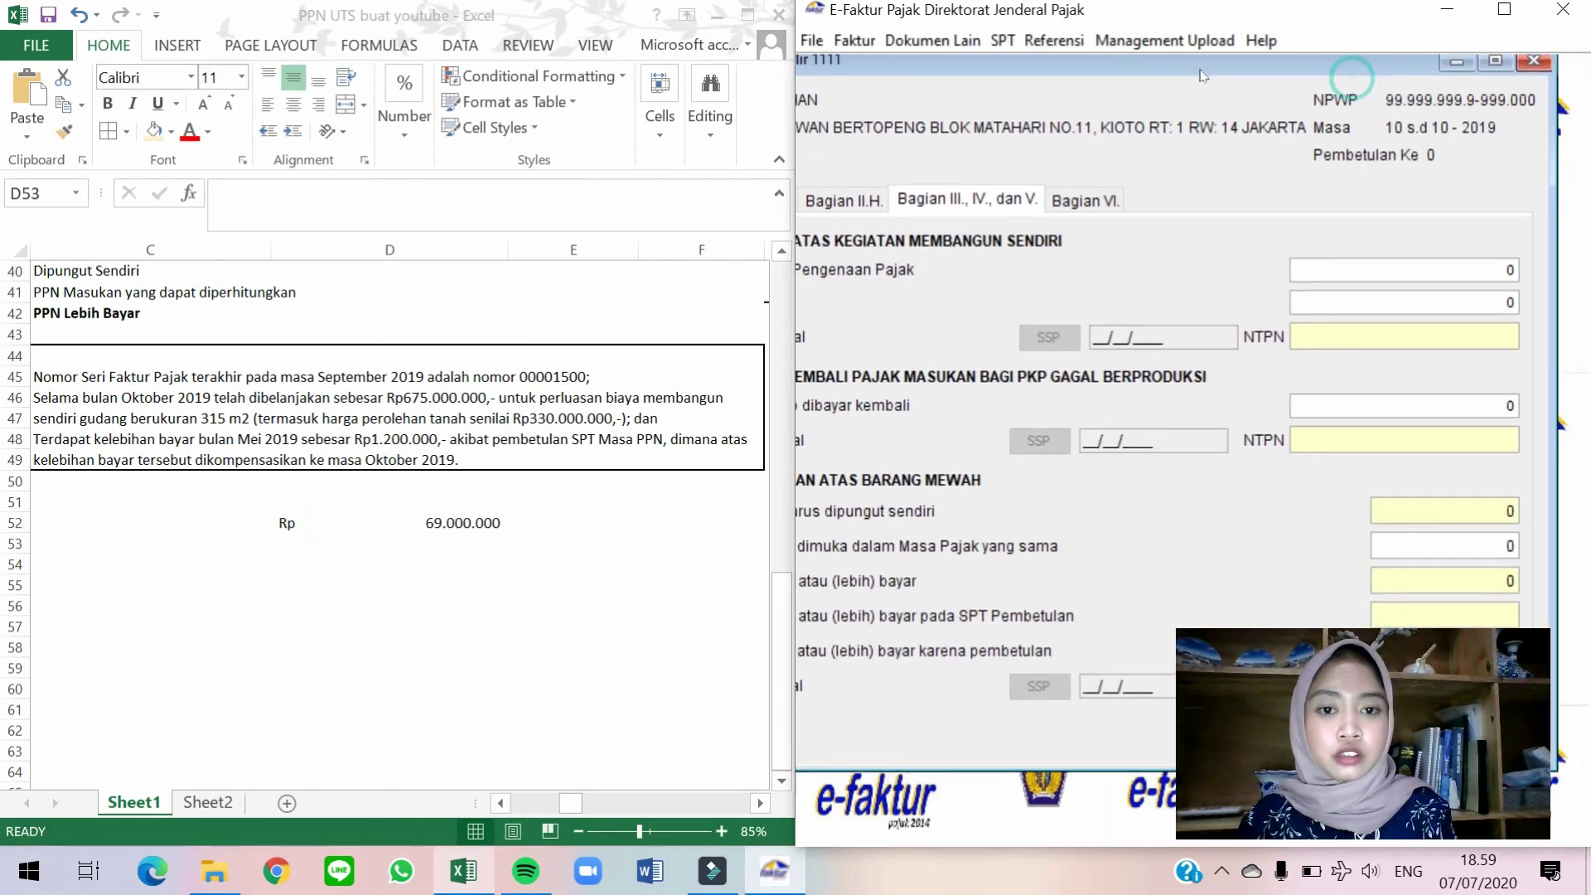
Enter 69000000 as the Part III self-construction tax base, yielding PPN payable of 6.900.000.
left_click(1446, 271)
type("69000000")
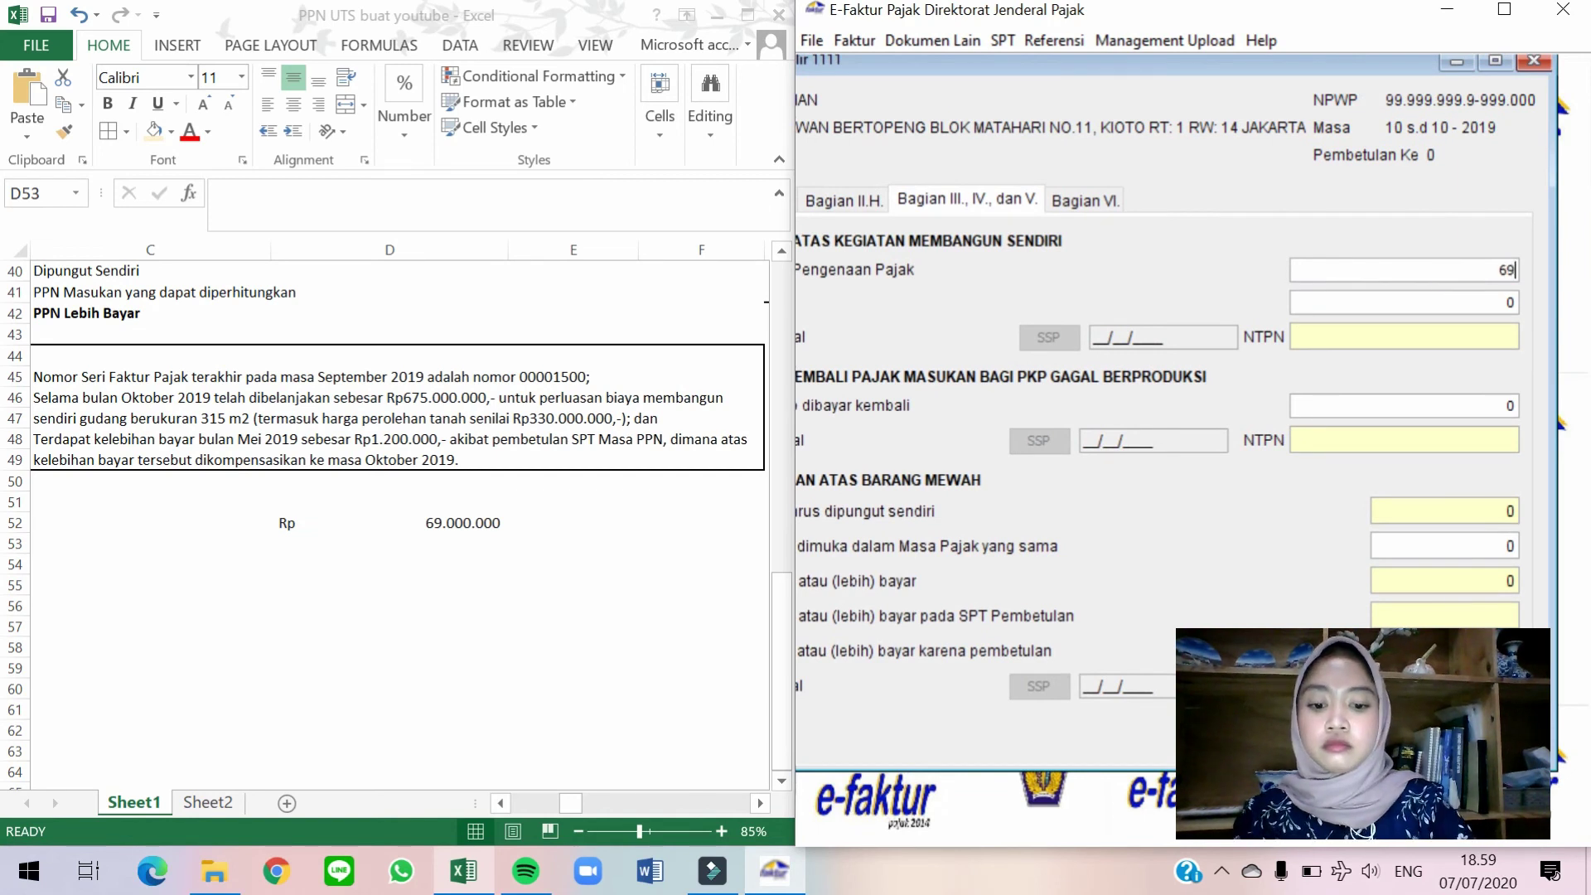
key("Tab")
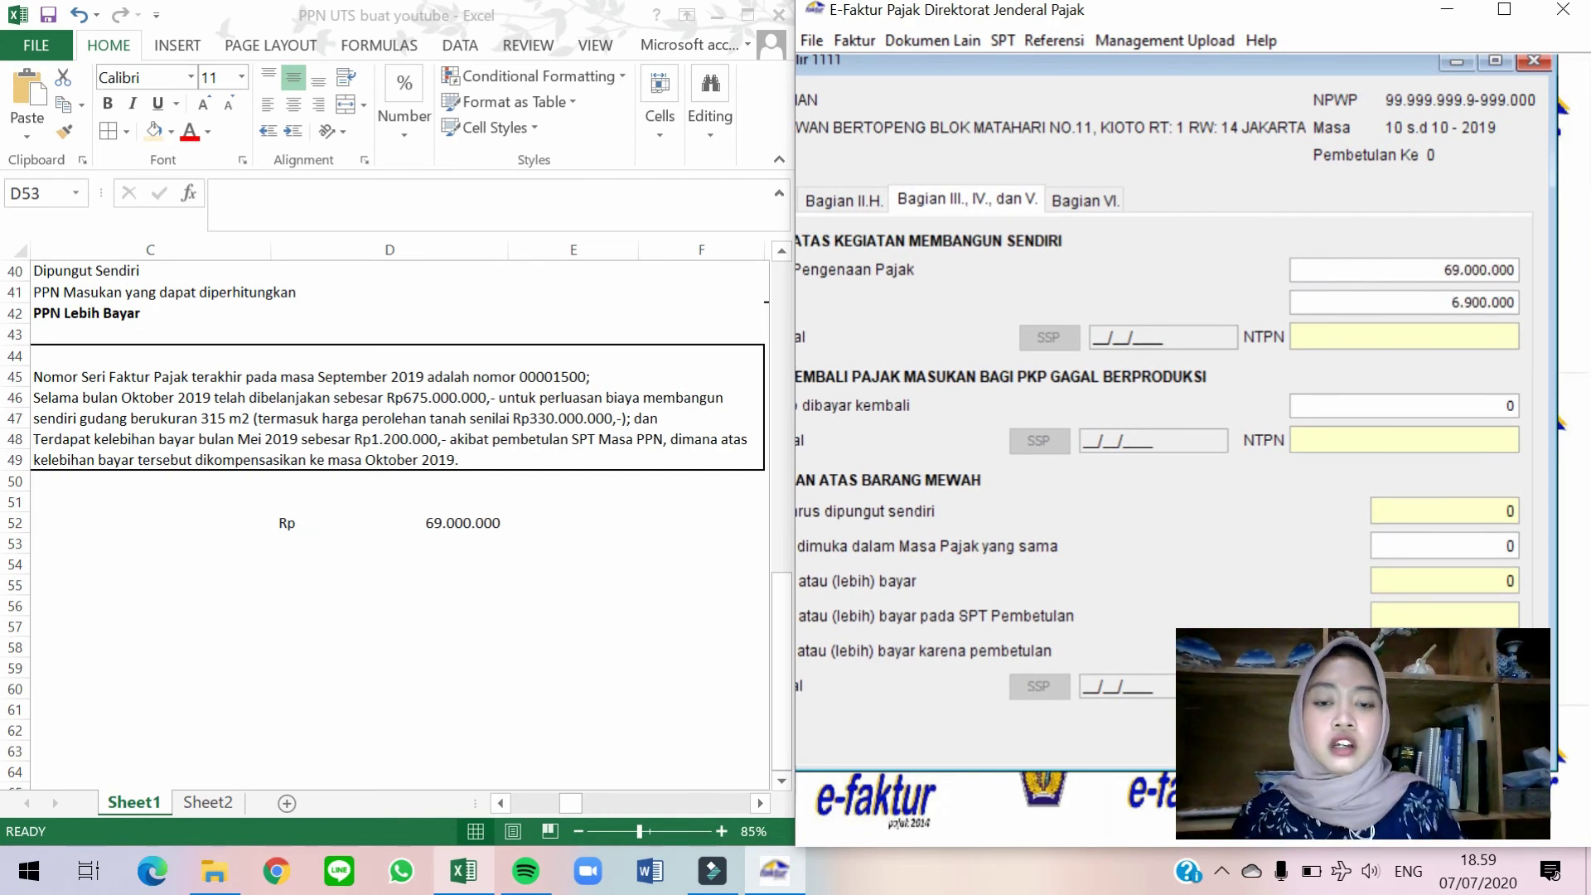
Shrink the Formulir 1111 to a smaller window centred on the desktop and finish the PPN Terutang entry.
left_click(1495, 60)
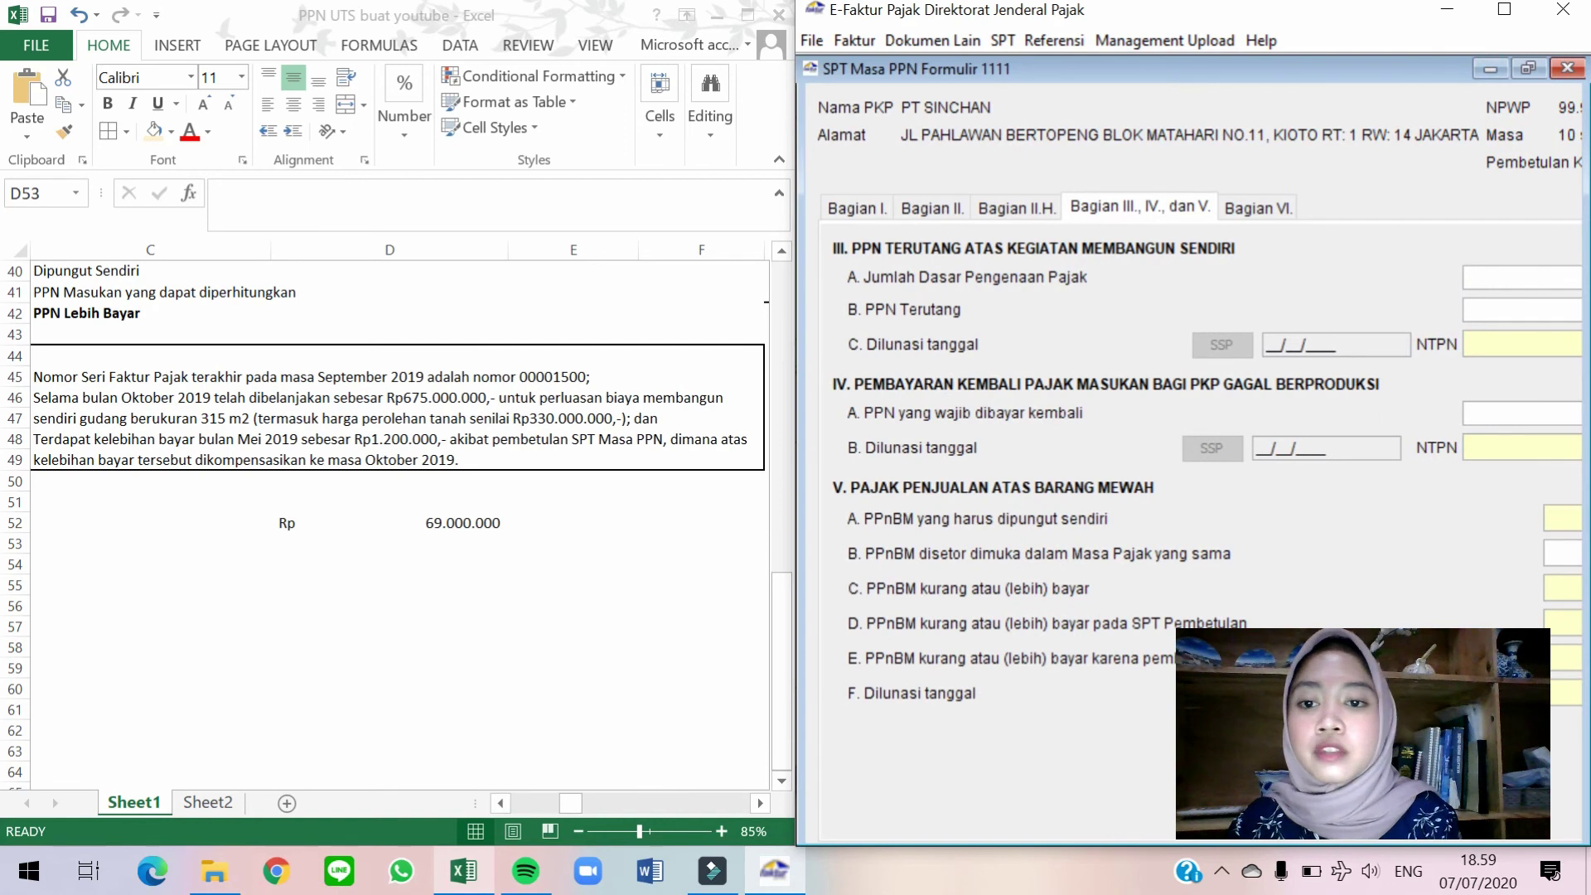
left_click(1512, 12)
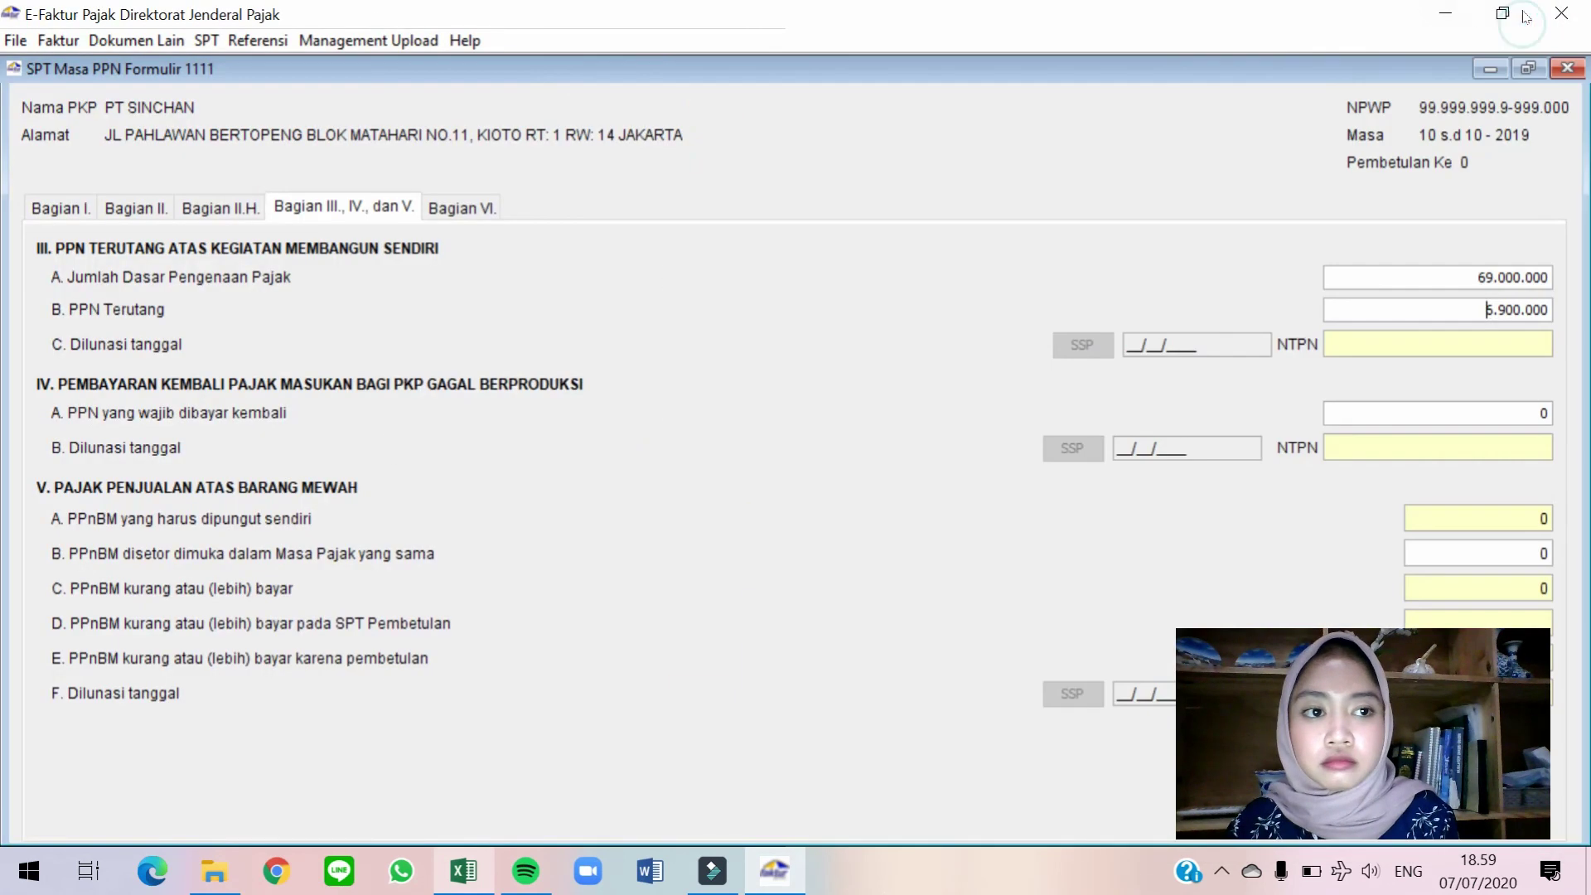
left_click(1534, 71)
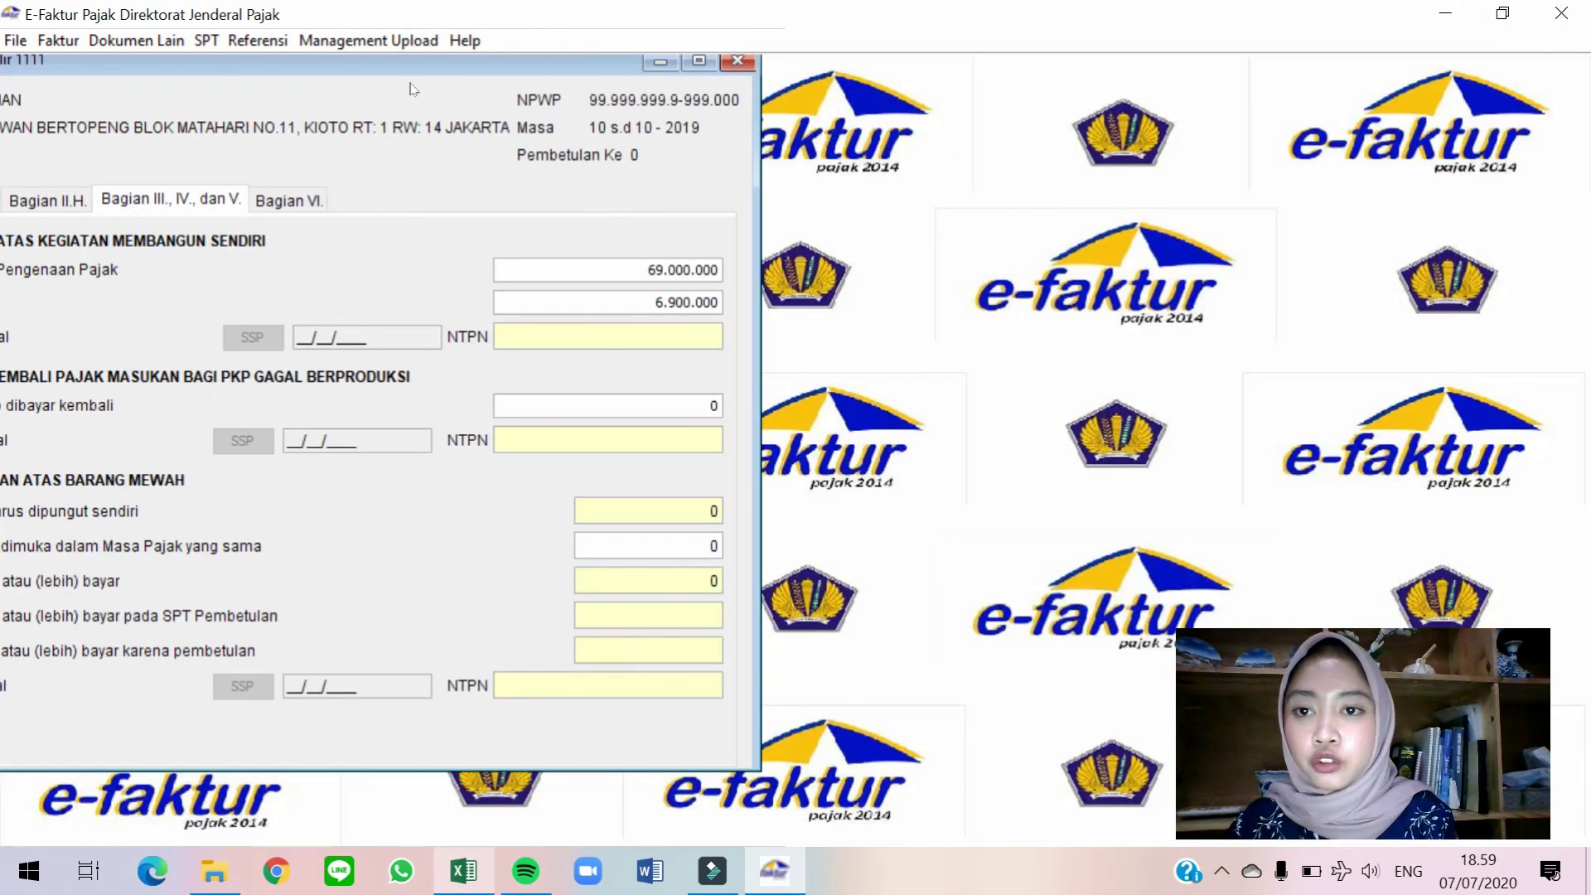
left_click_drag(408, 66, 755, 65)
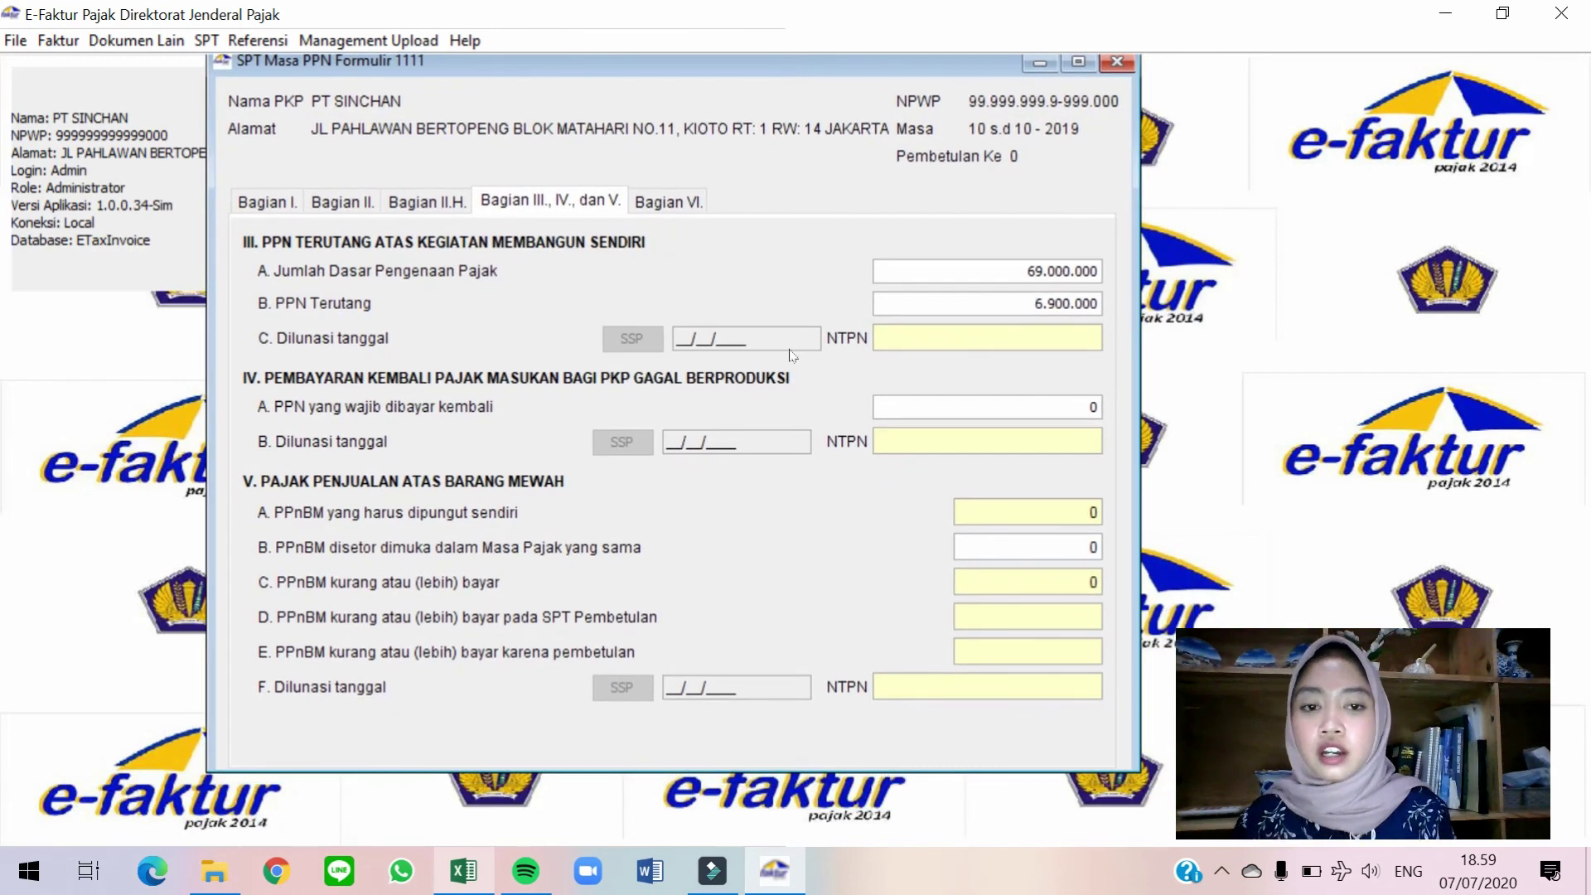
left_click(997, 340)
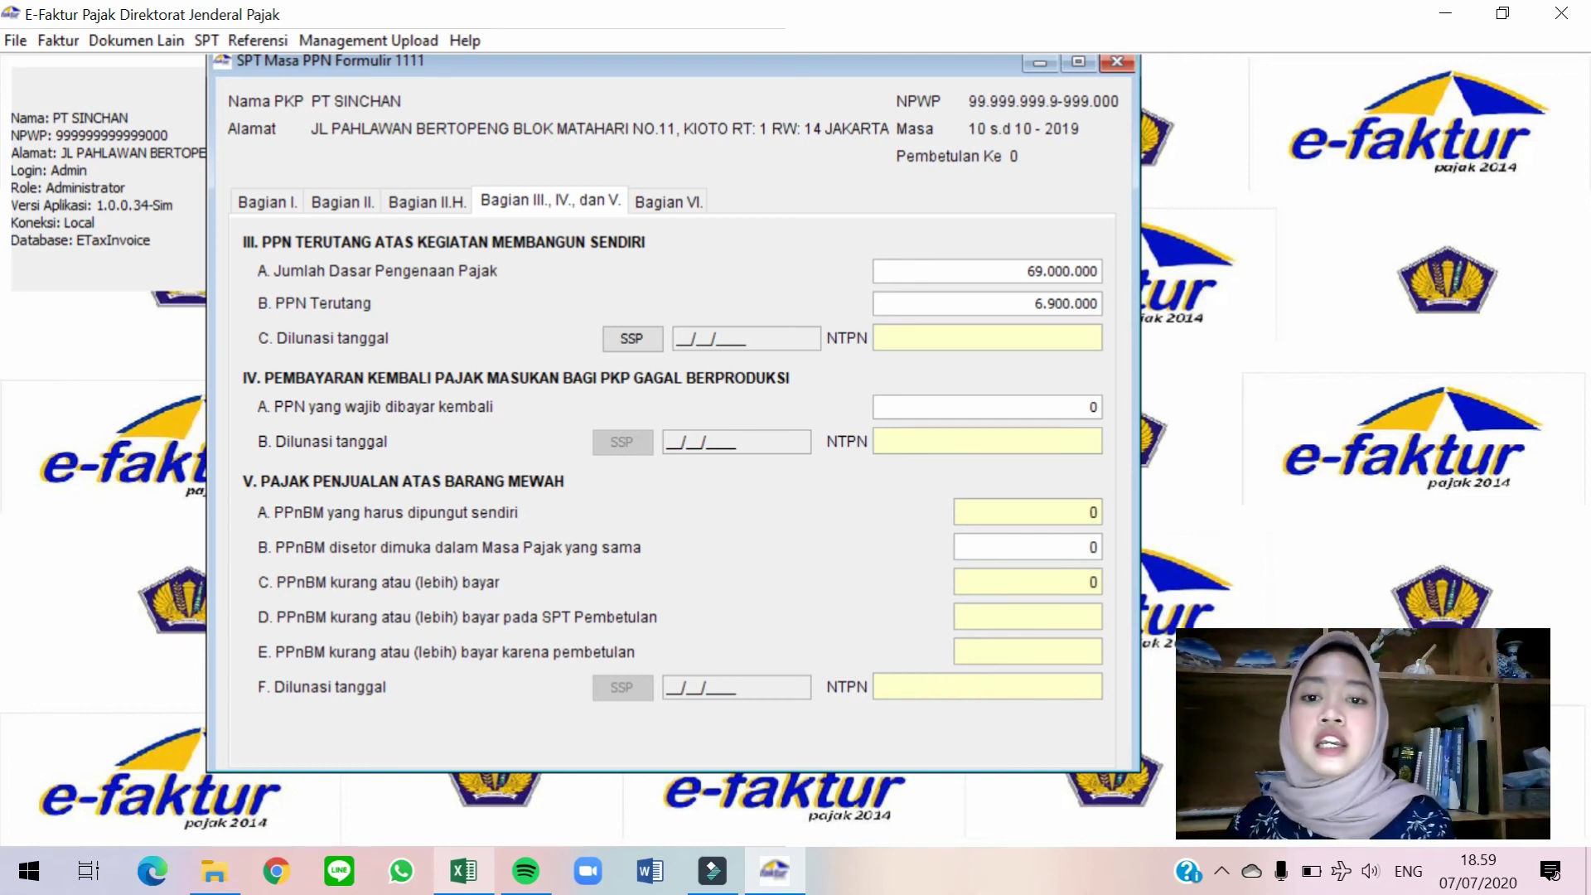
Start a new SSP payment with tax code 411211 and deposit code 103.
left_click(633, 339)
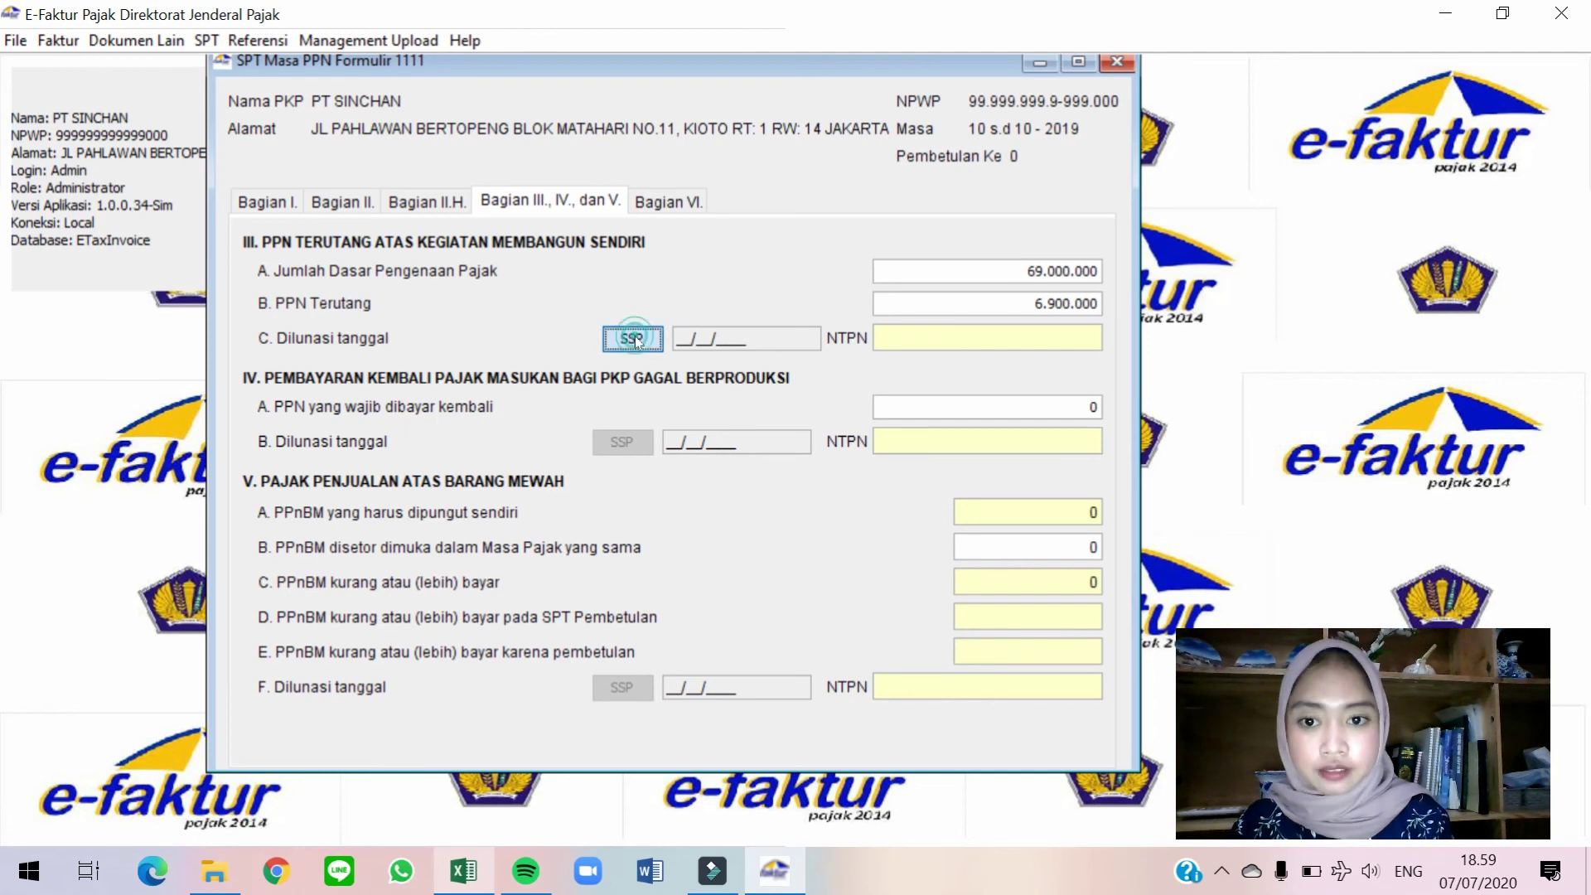
left_click(553, 596)
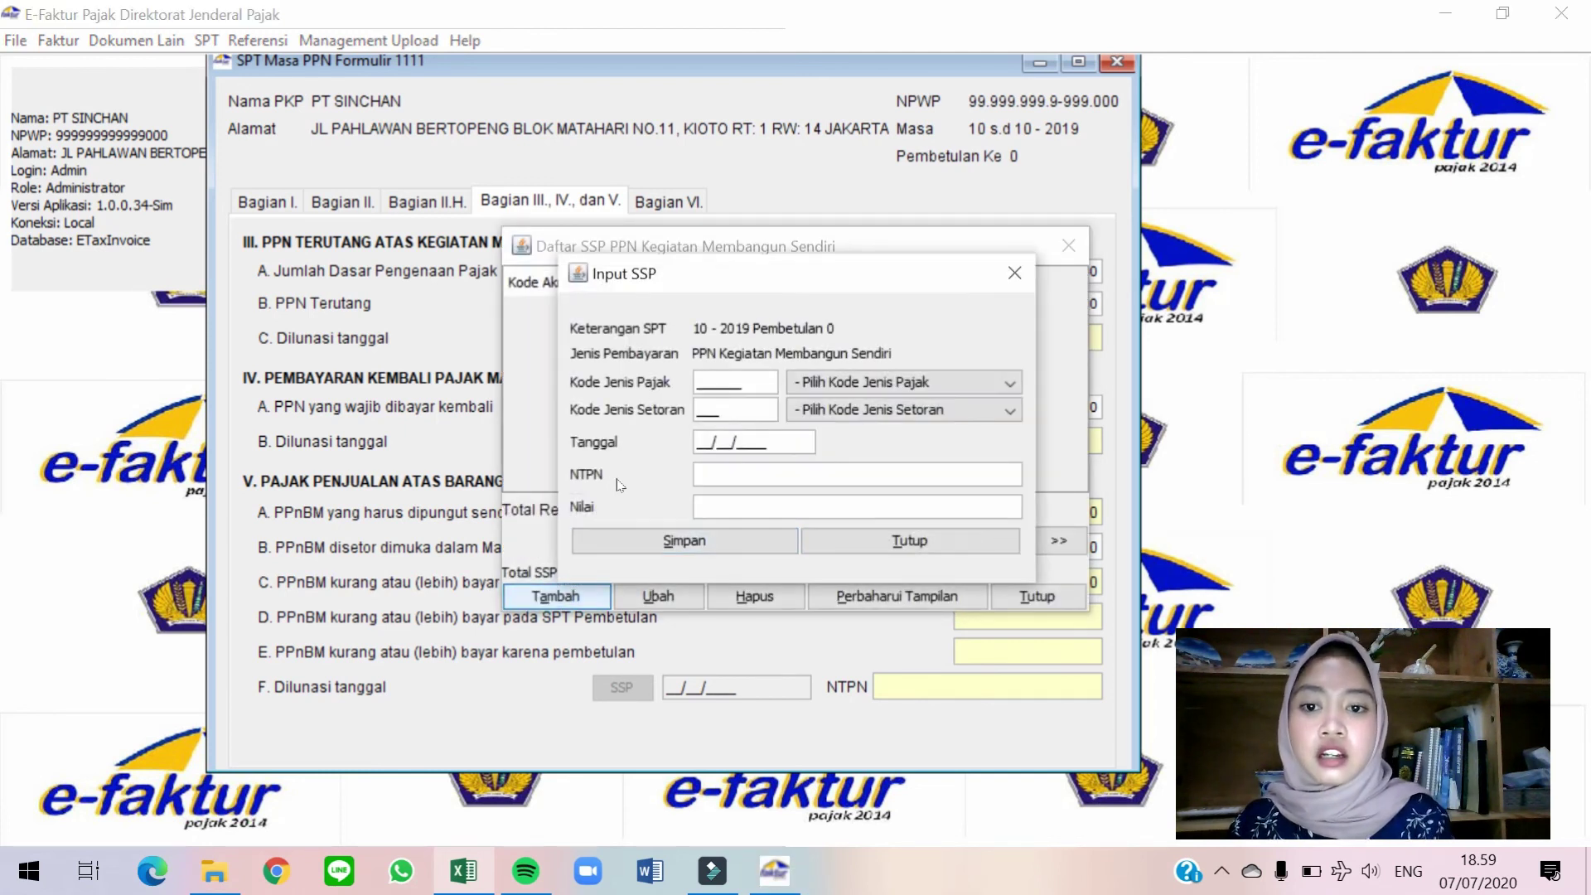
left_click(911, 375)
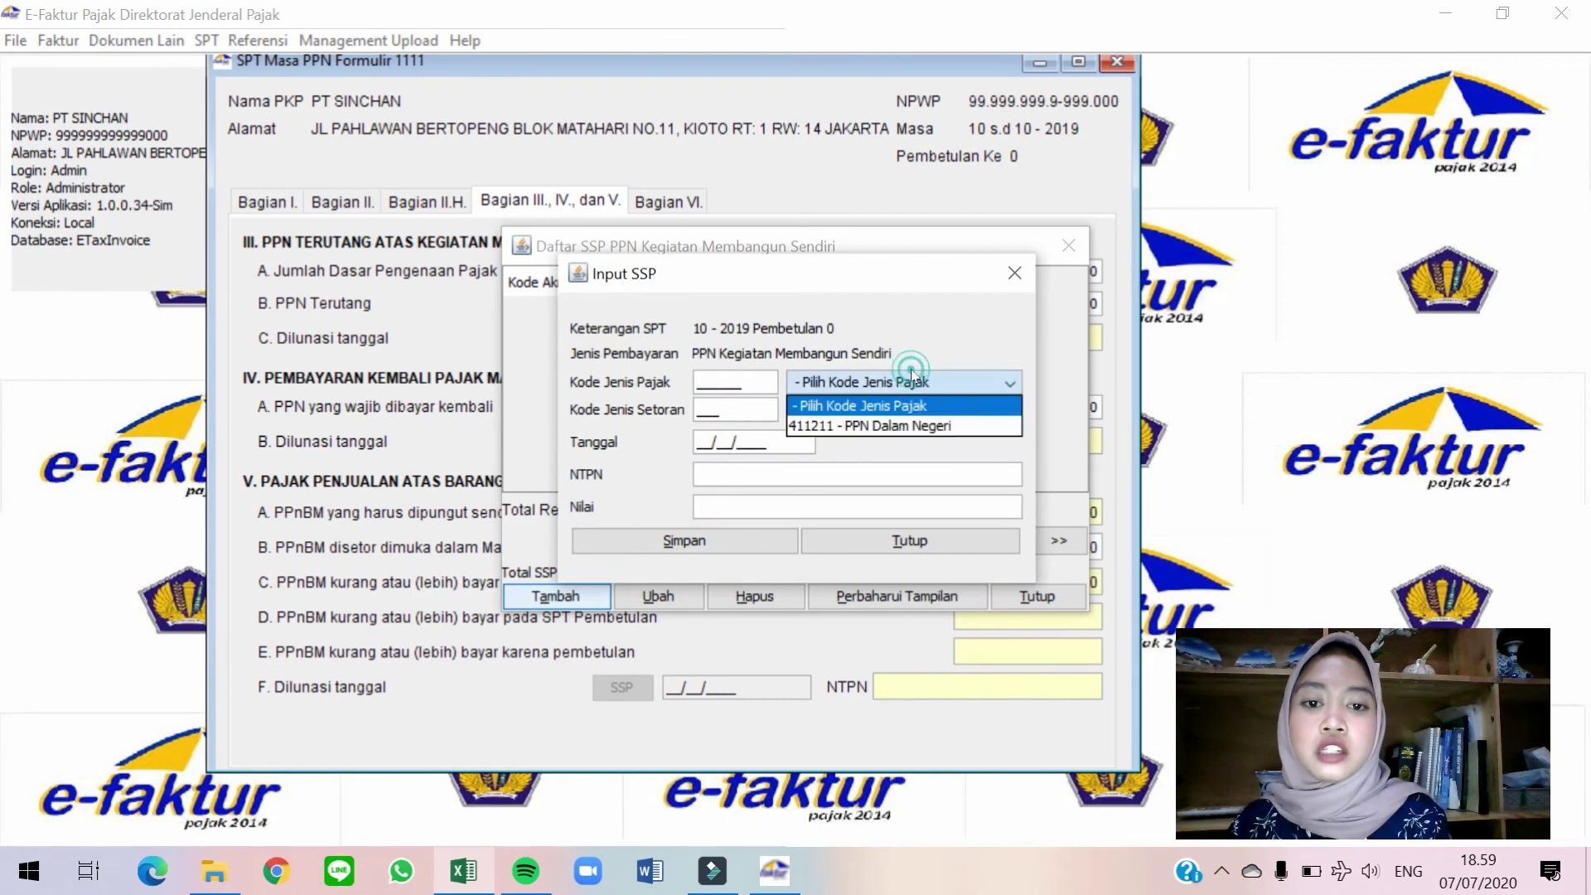
left_click(911, 426)
left_click(855, 409)
left_click(849, 449)
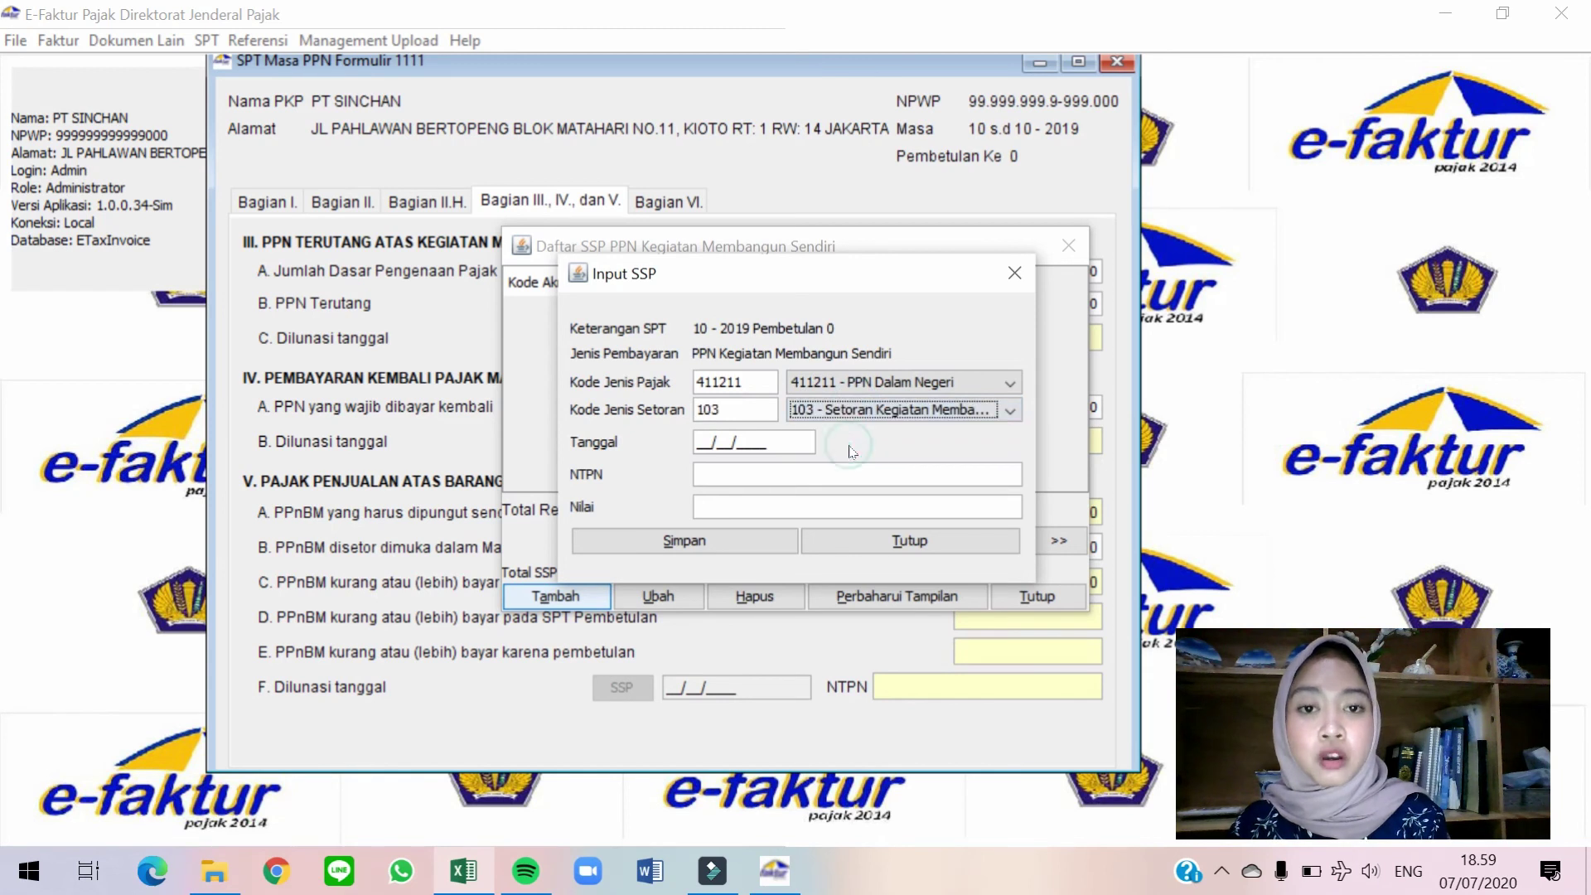
Enter payment date 15/11/2019, the NTPN and amount 6900000, then save and close the payment list.
left_click(696, 441)
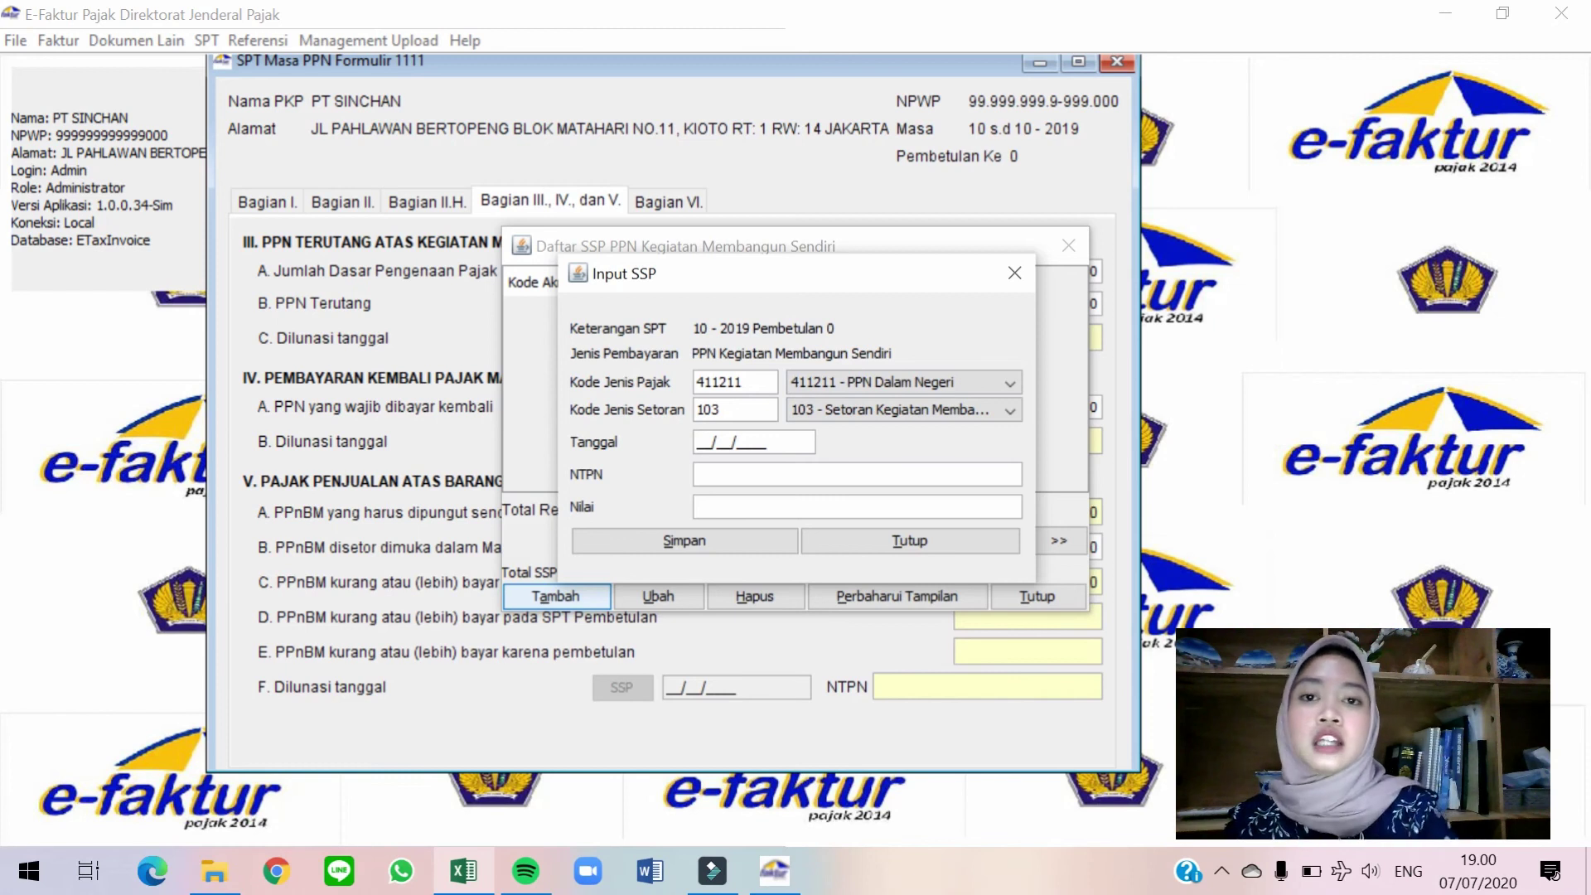
type("15/")
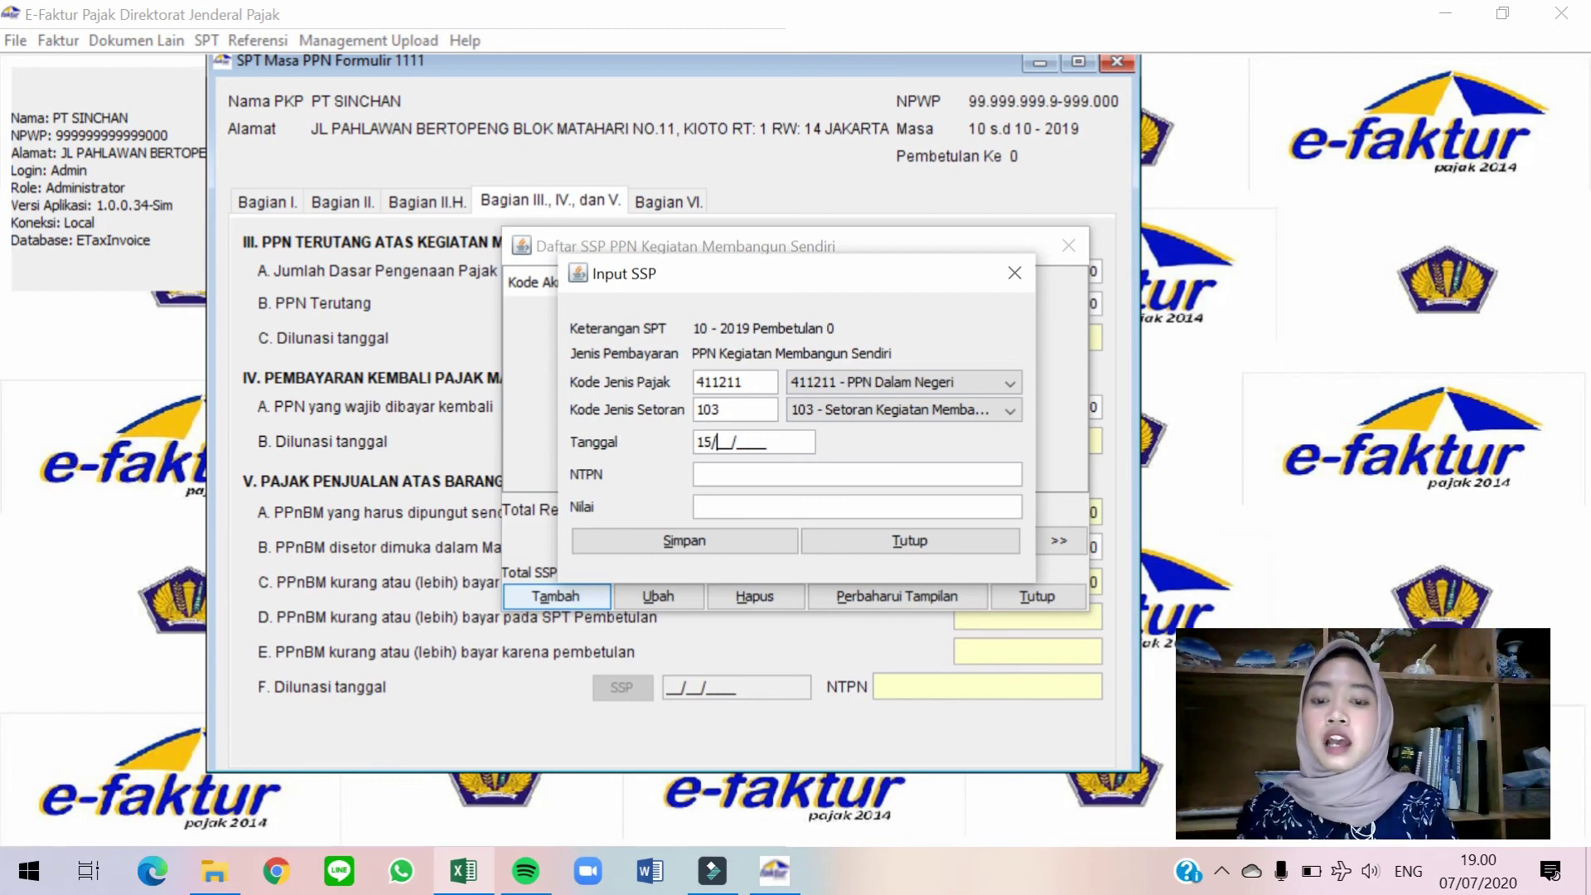
type("11/2019")
key("Tab")
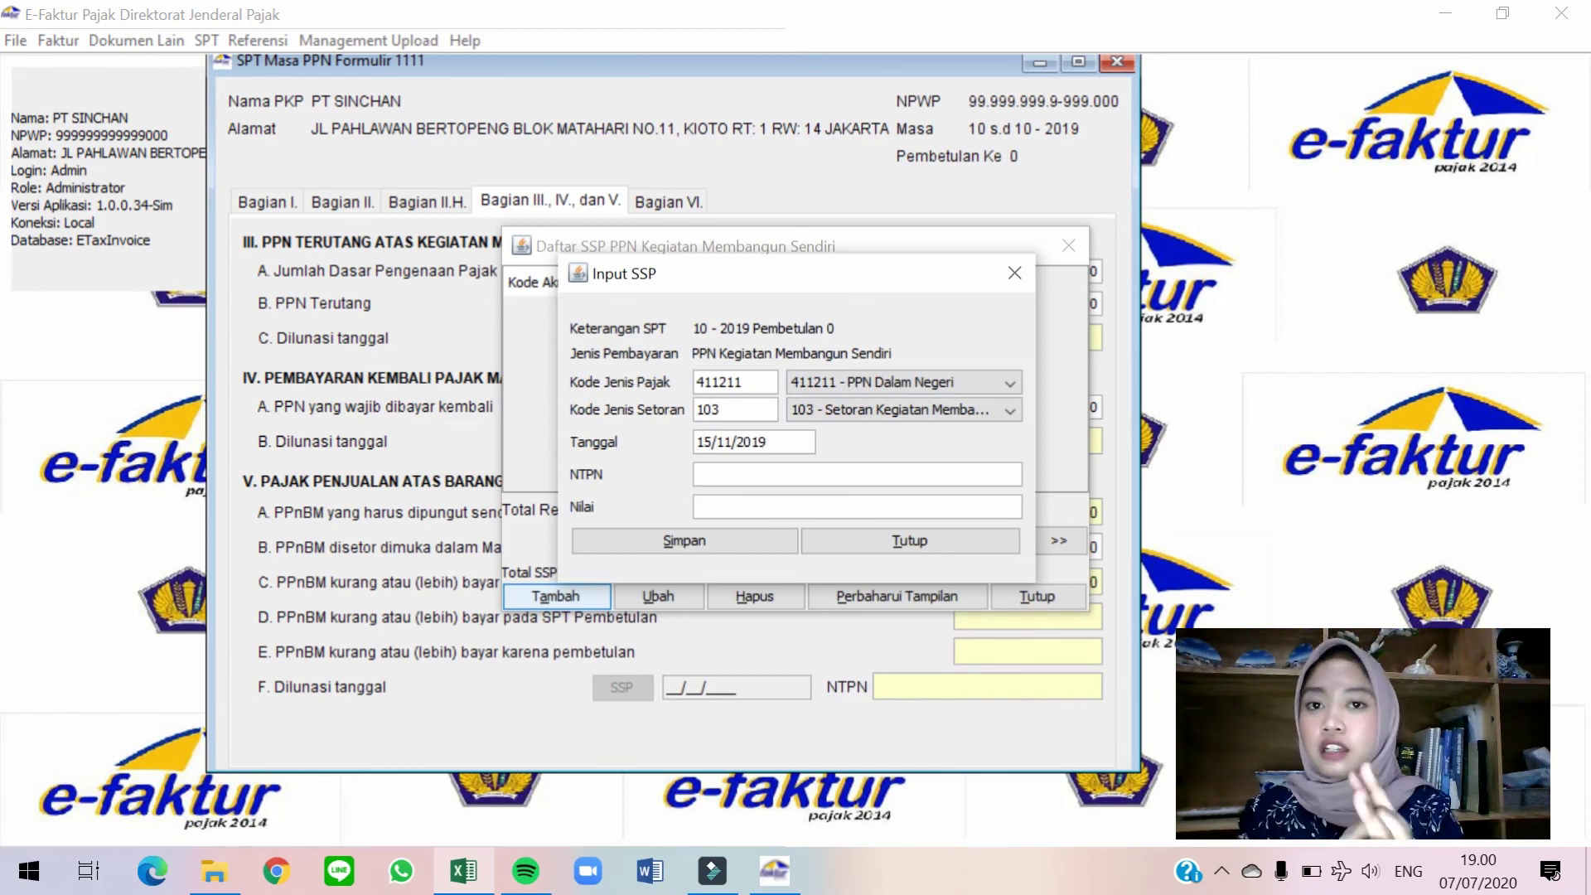
type("A")
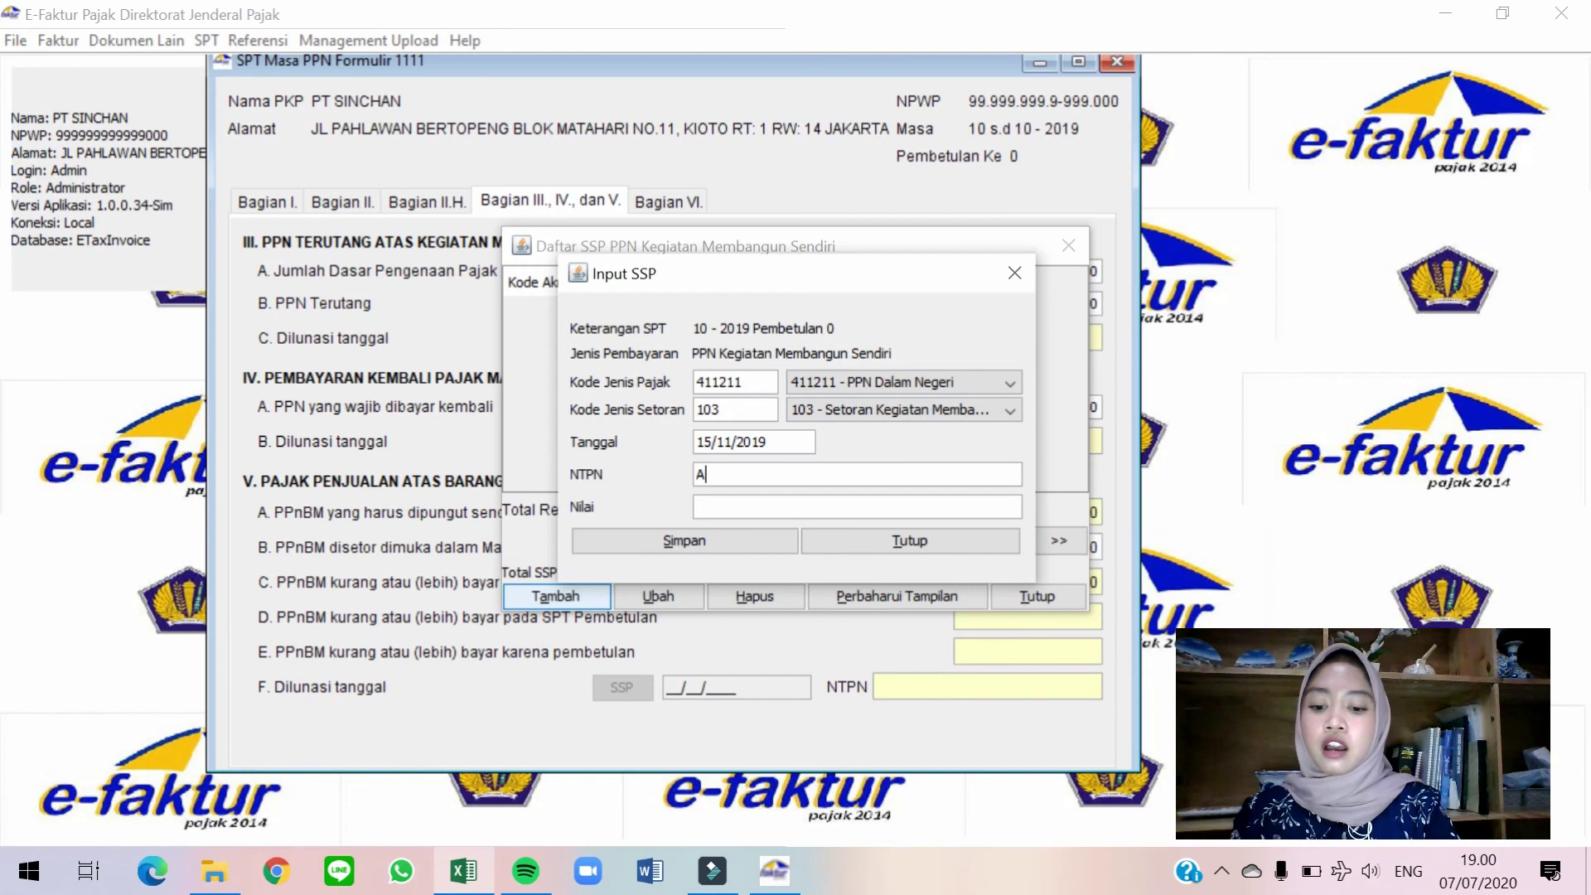
type("BCDEF")
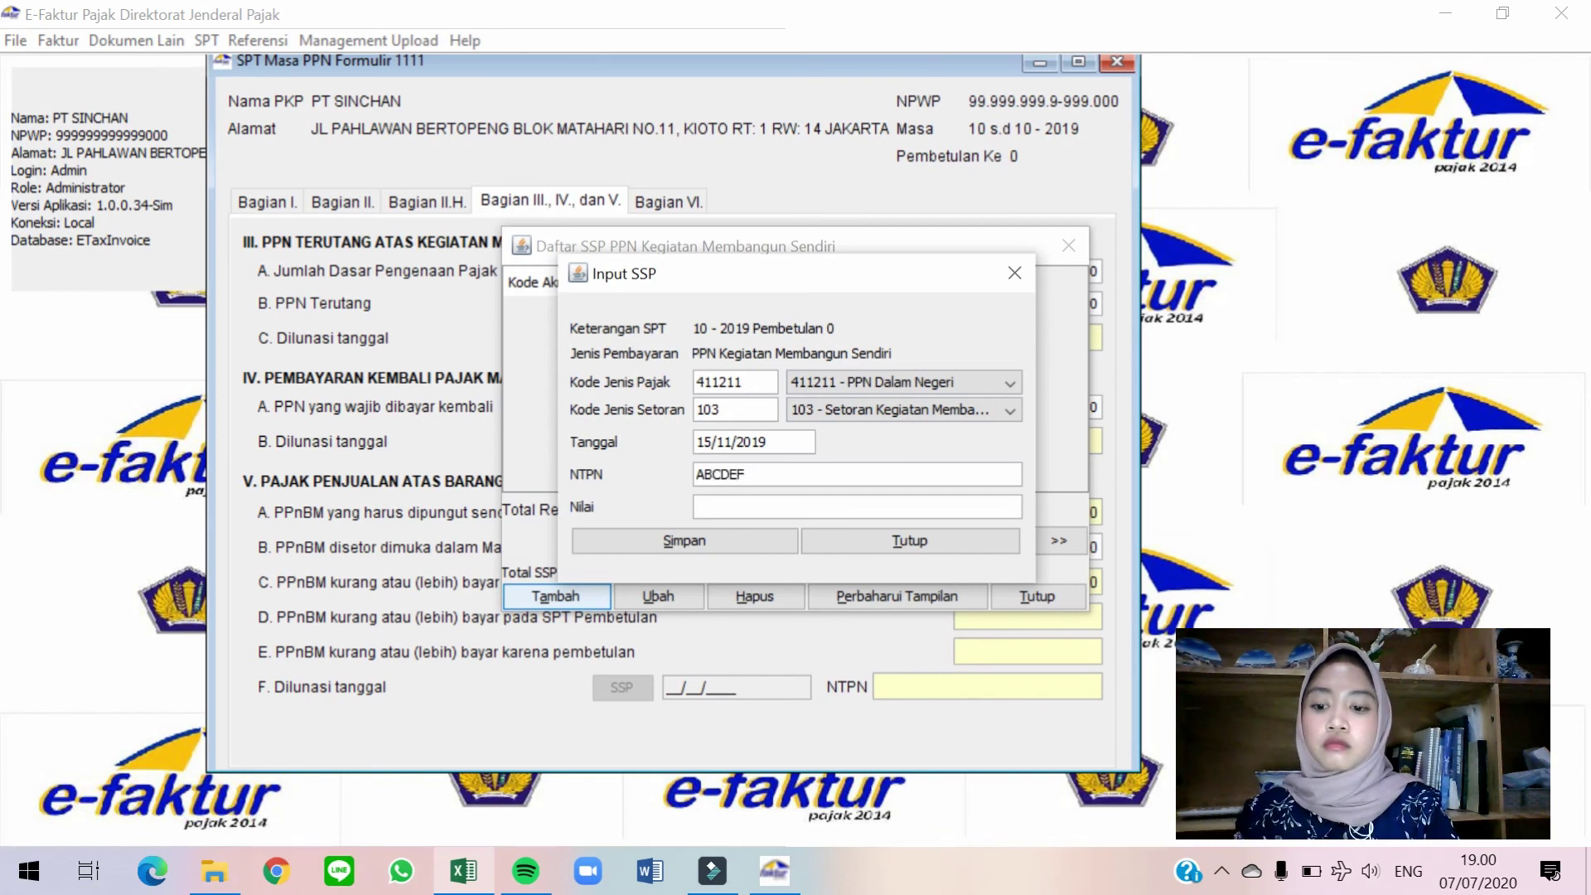
type("1234567890")
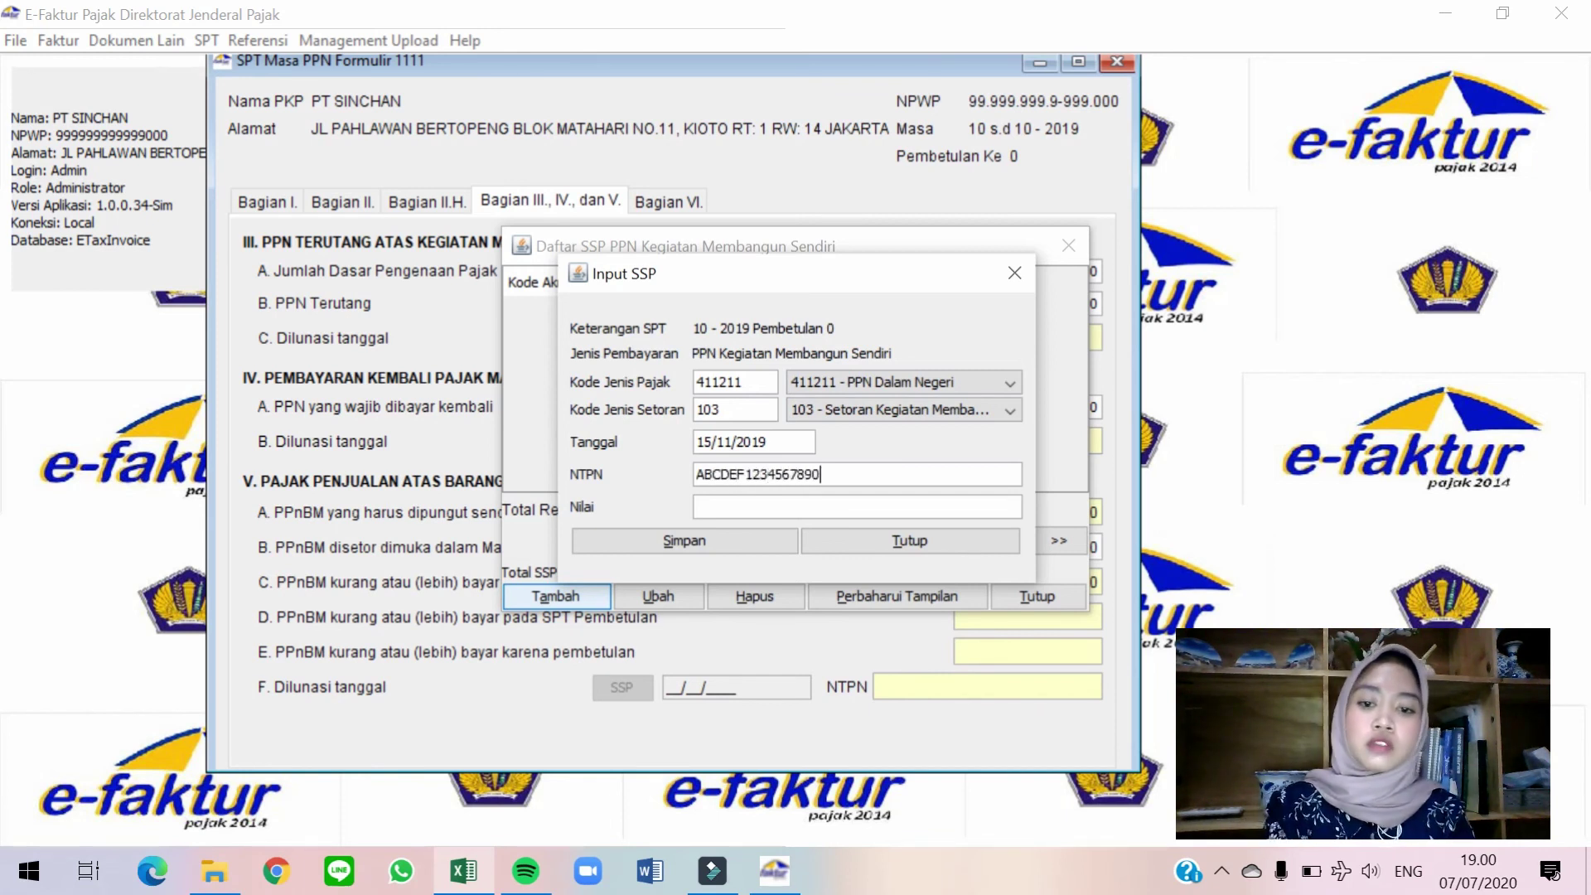
left_click(697, 506)
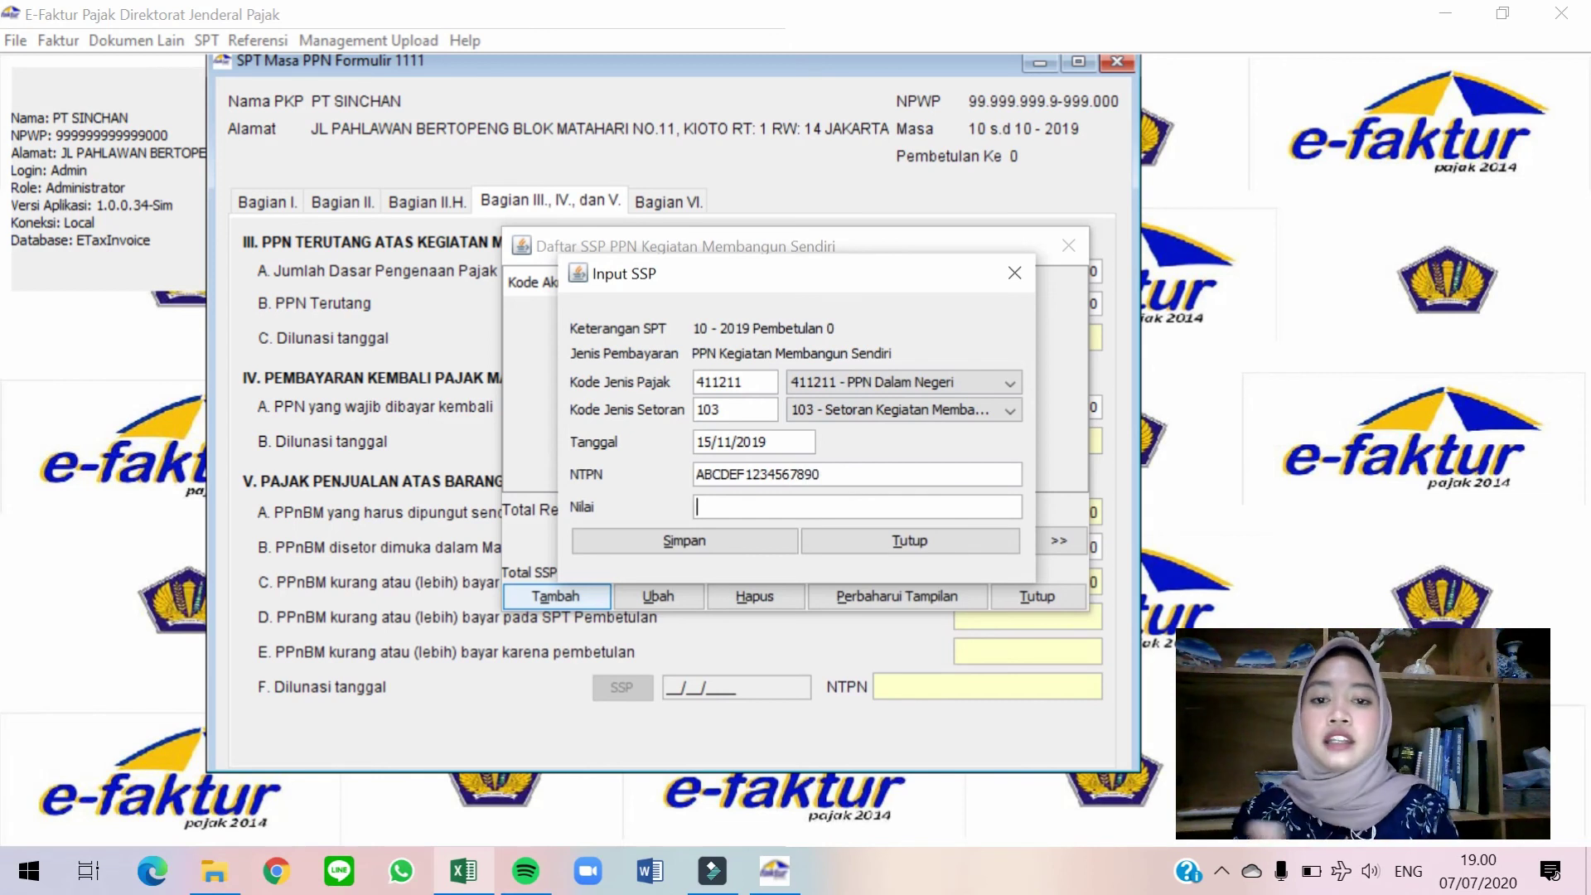
left_click_drag(924, 279, 821, 291)
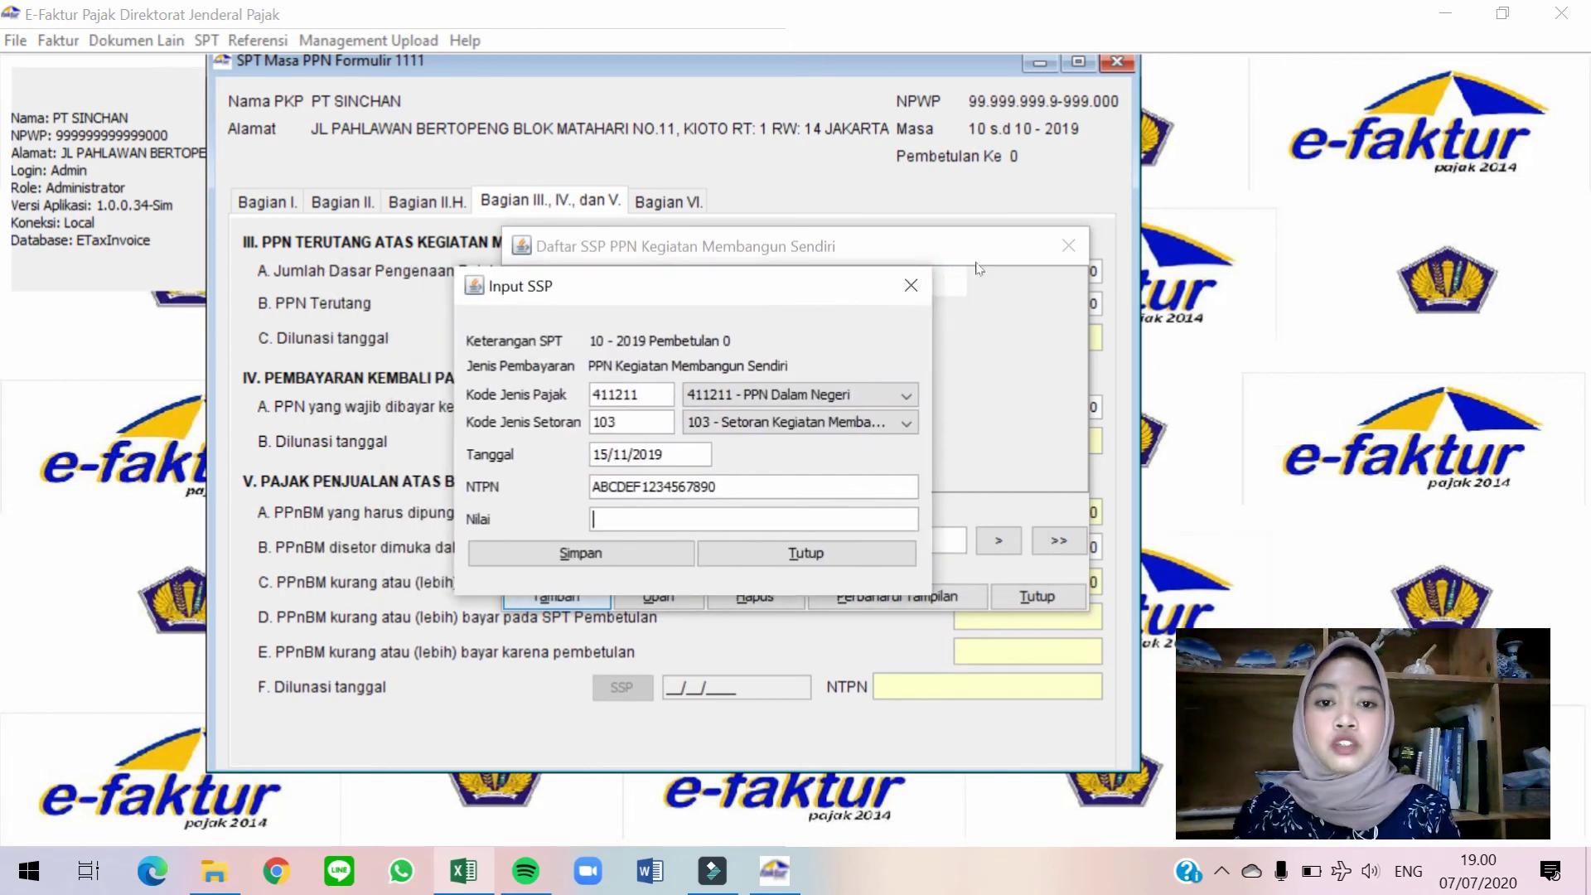
type("6900000")
key("Tab")
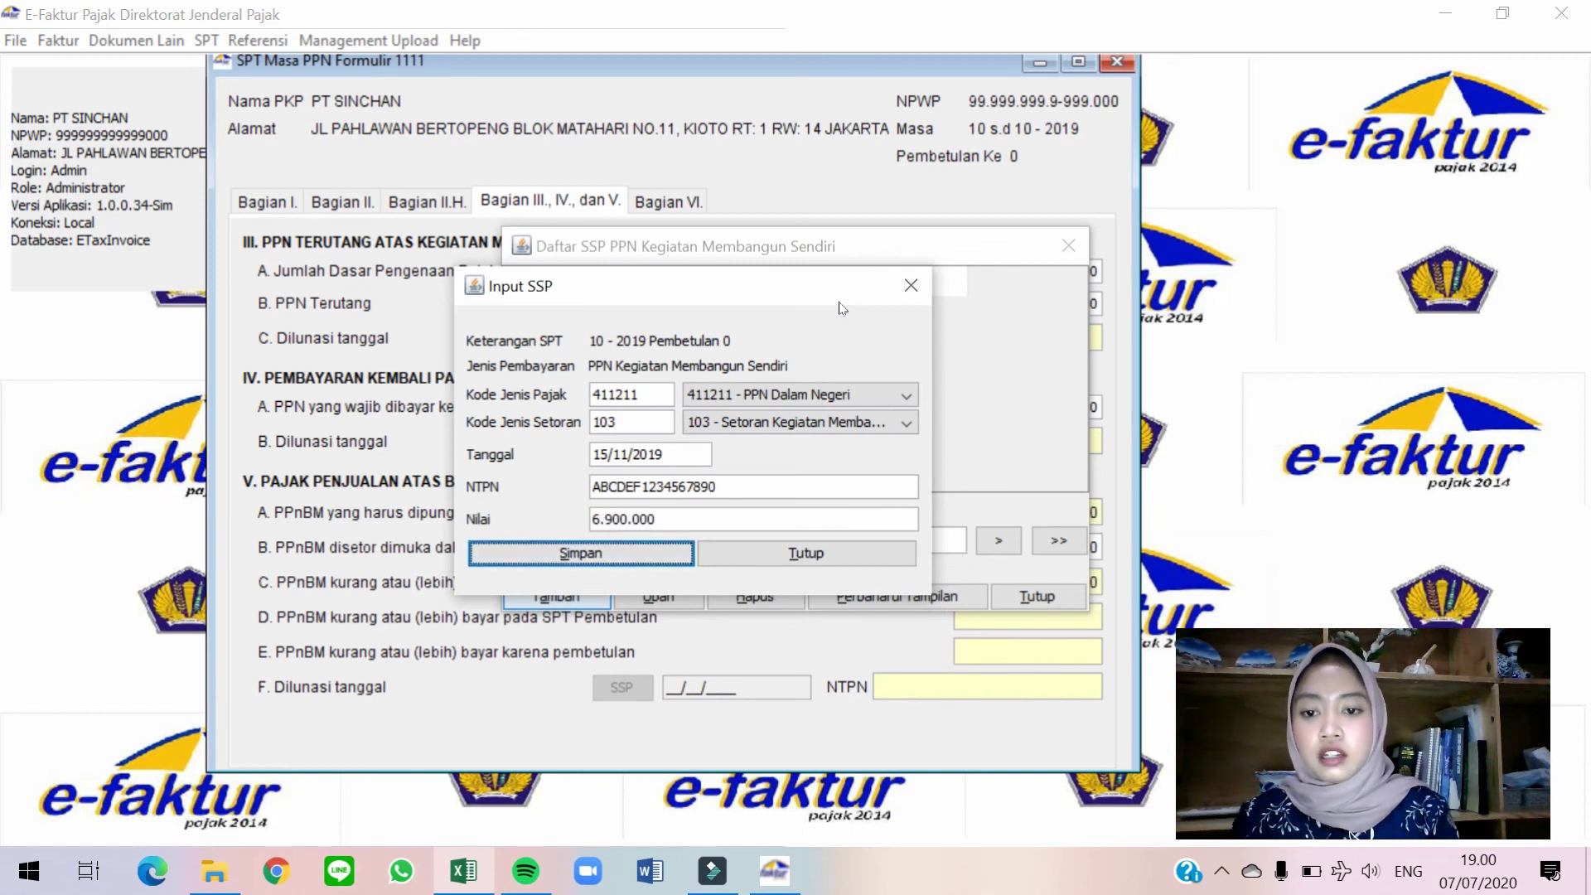
key("Return")
left_click(739, 472)
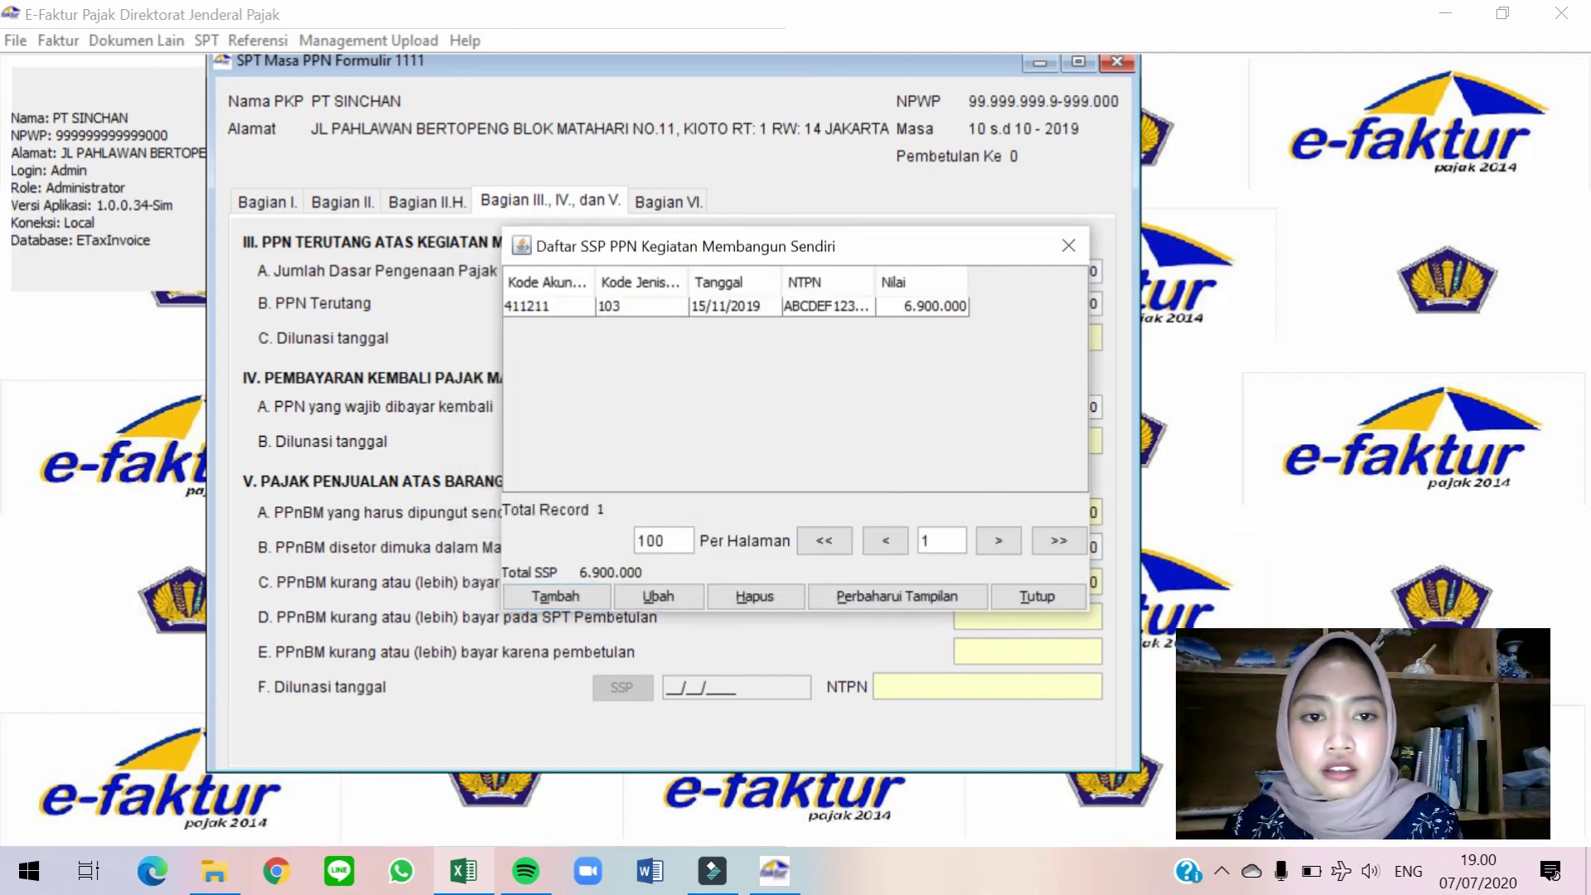
left_click(1036, 596)
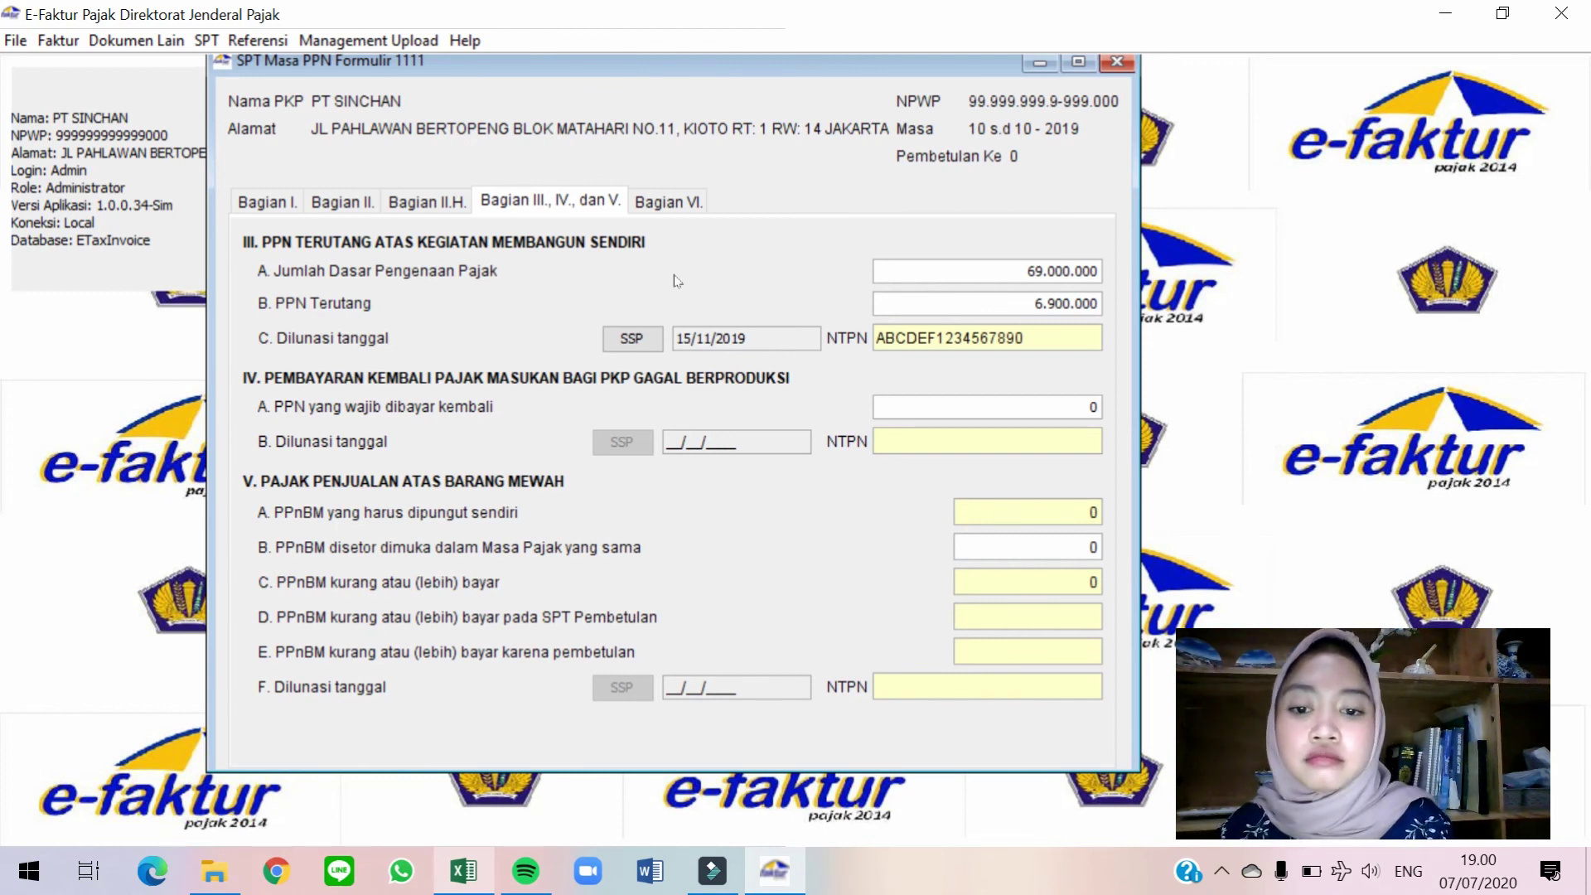
Show Part VI of the 1111 form, the Kelengkapan SPT completeness and signing section.
left_click(661, 207)
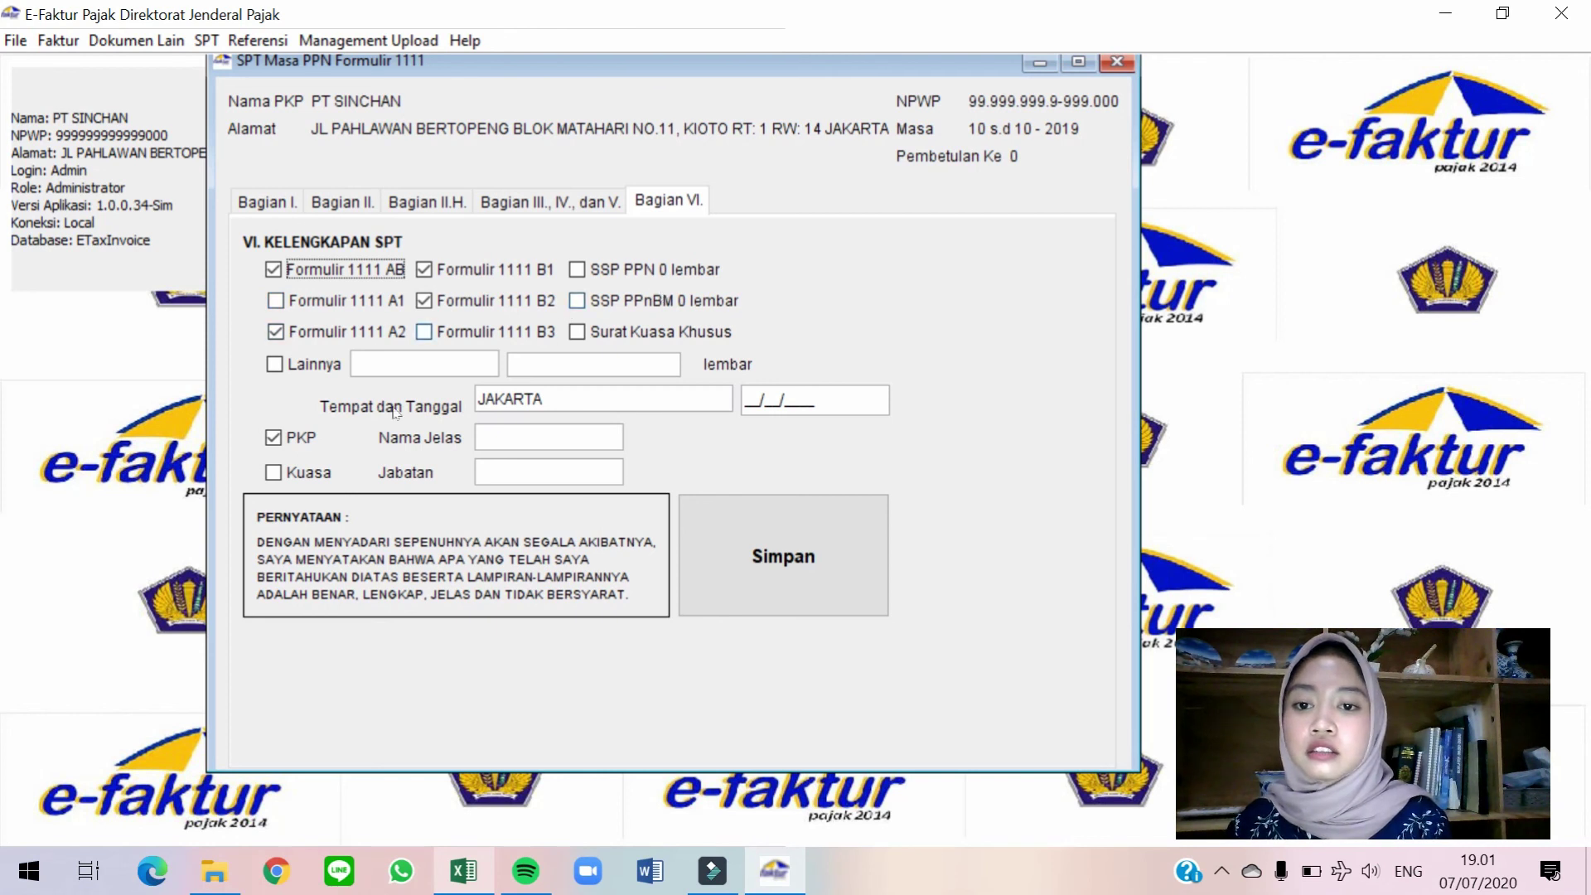
Enter signing date 29/11/2019, the signer's full name, and position 'Manajer Keuangan'.
left_click(745, 400)
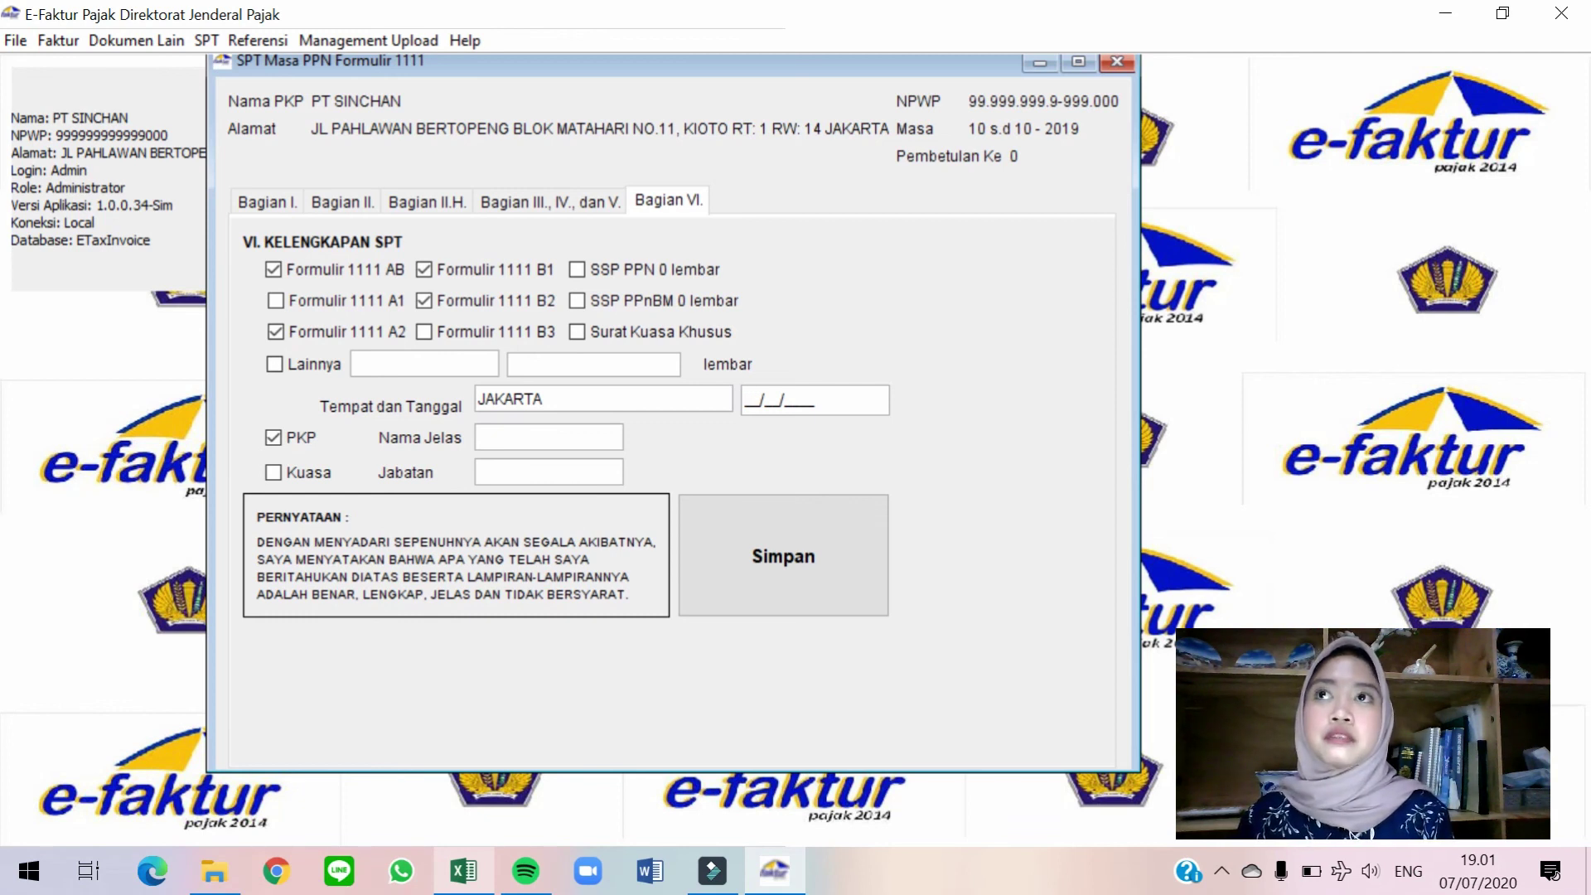
type("30")
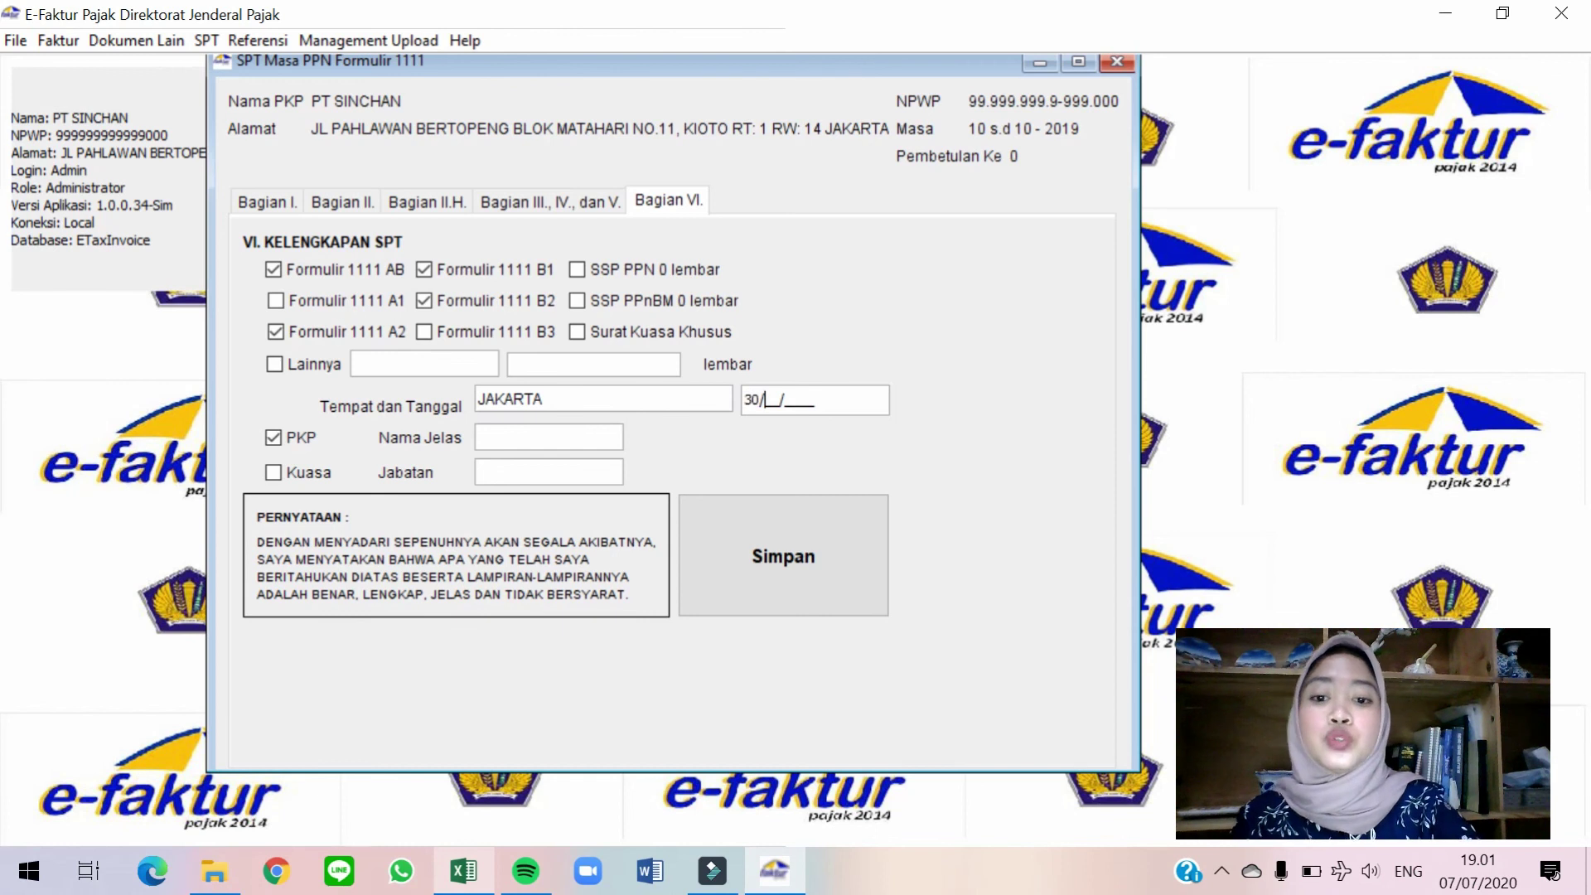
key("BackSpace")
key("BackSpace")
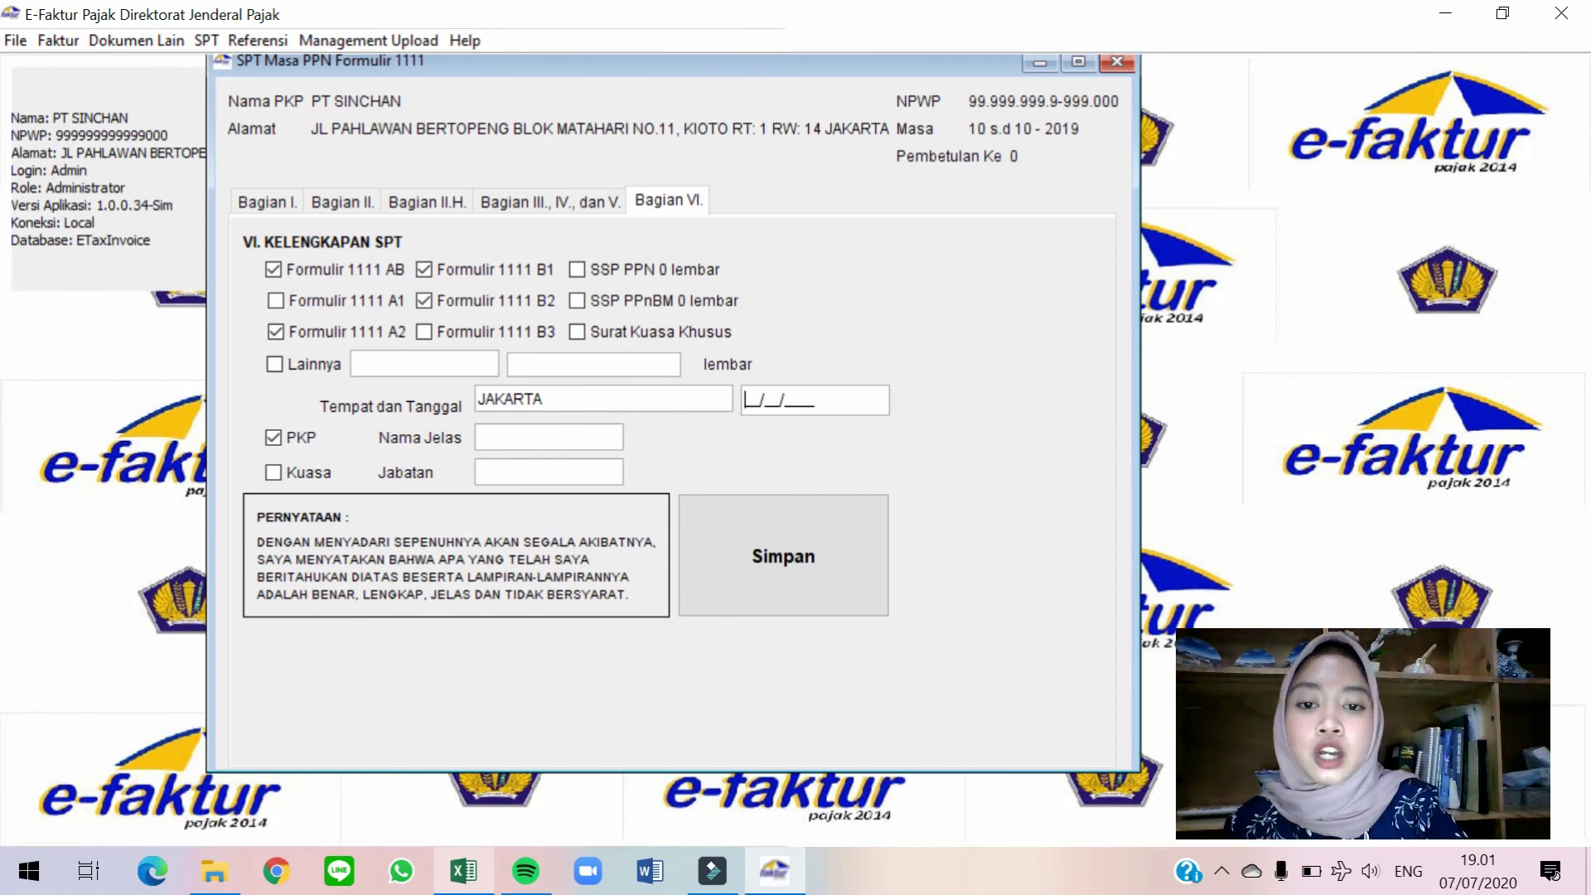
type("29/")
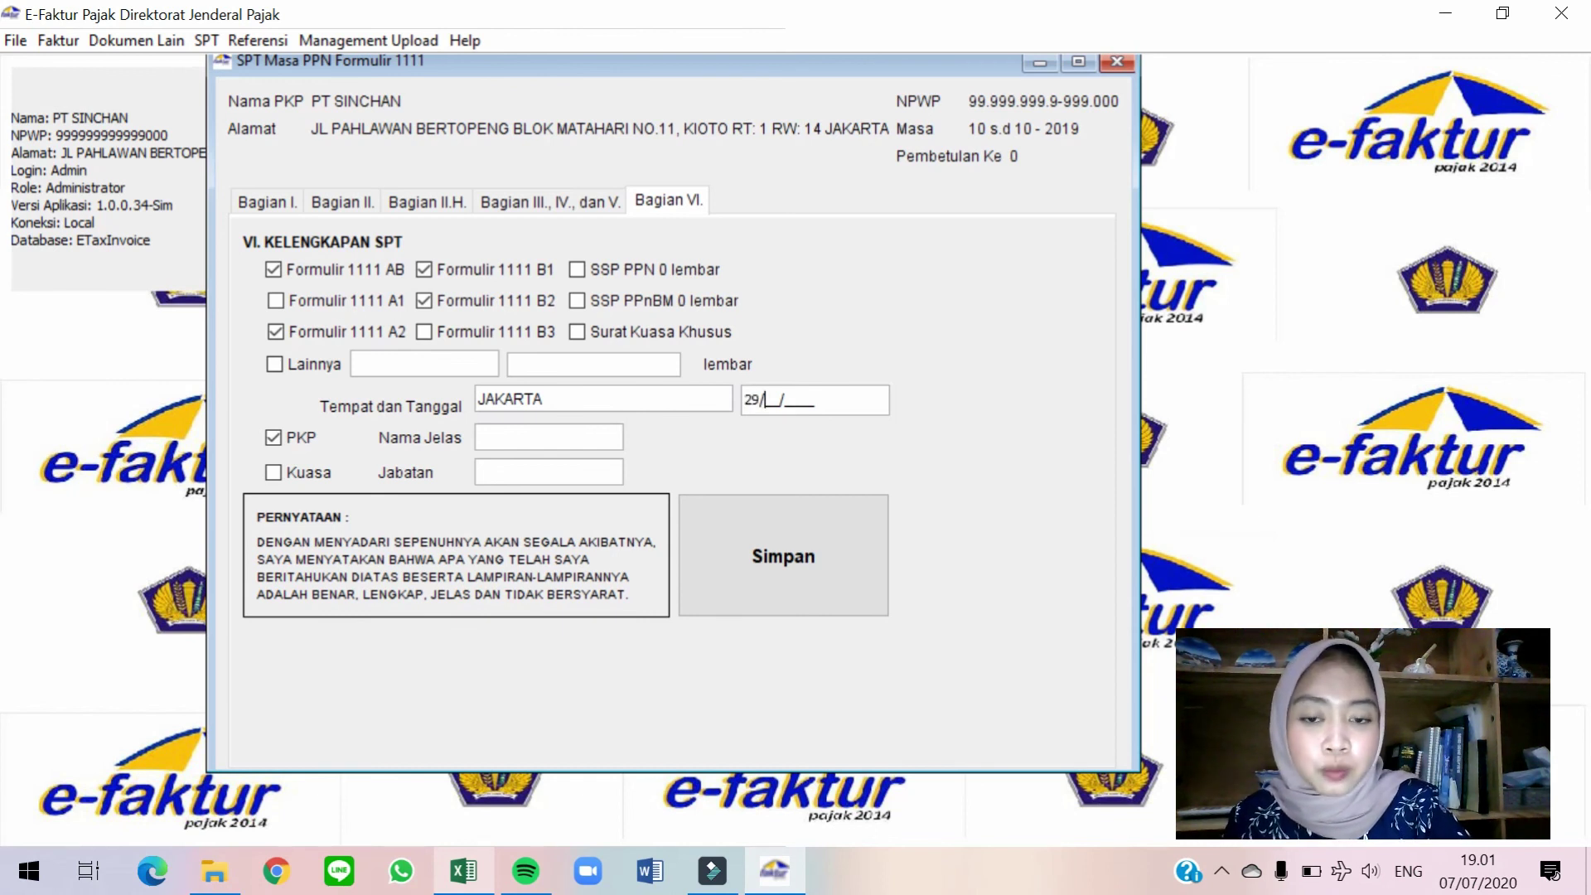
type("11/2019")
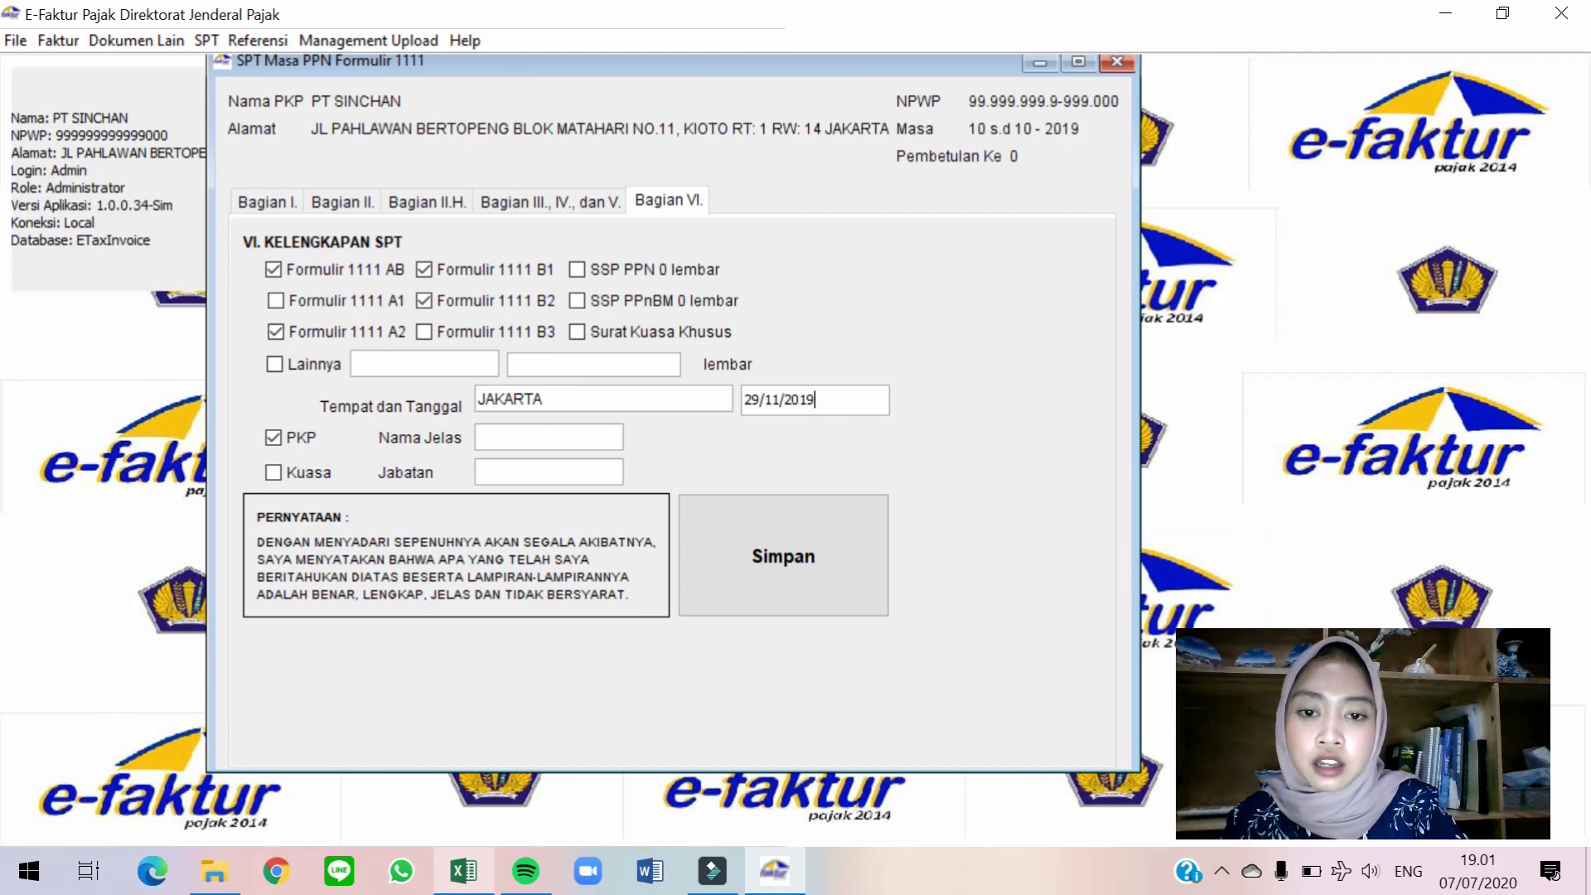
key("Tab")
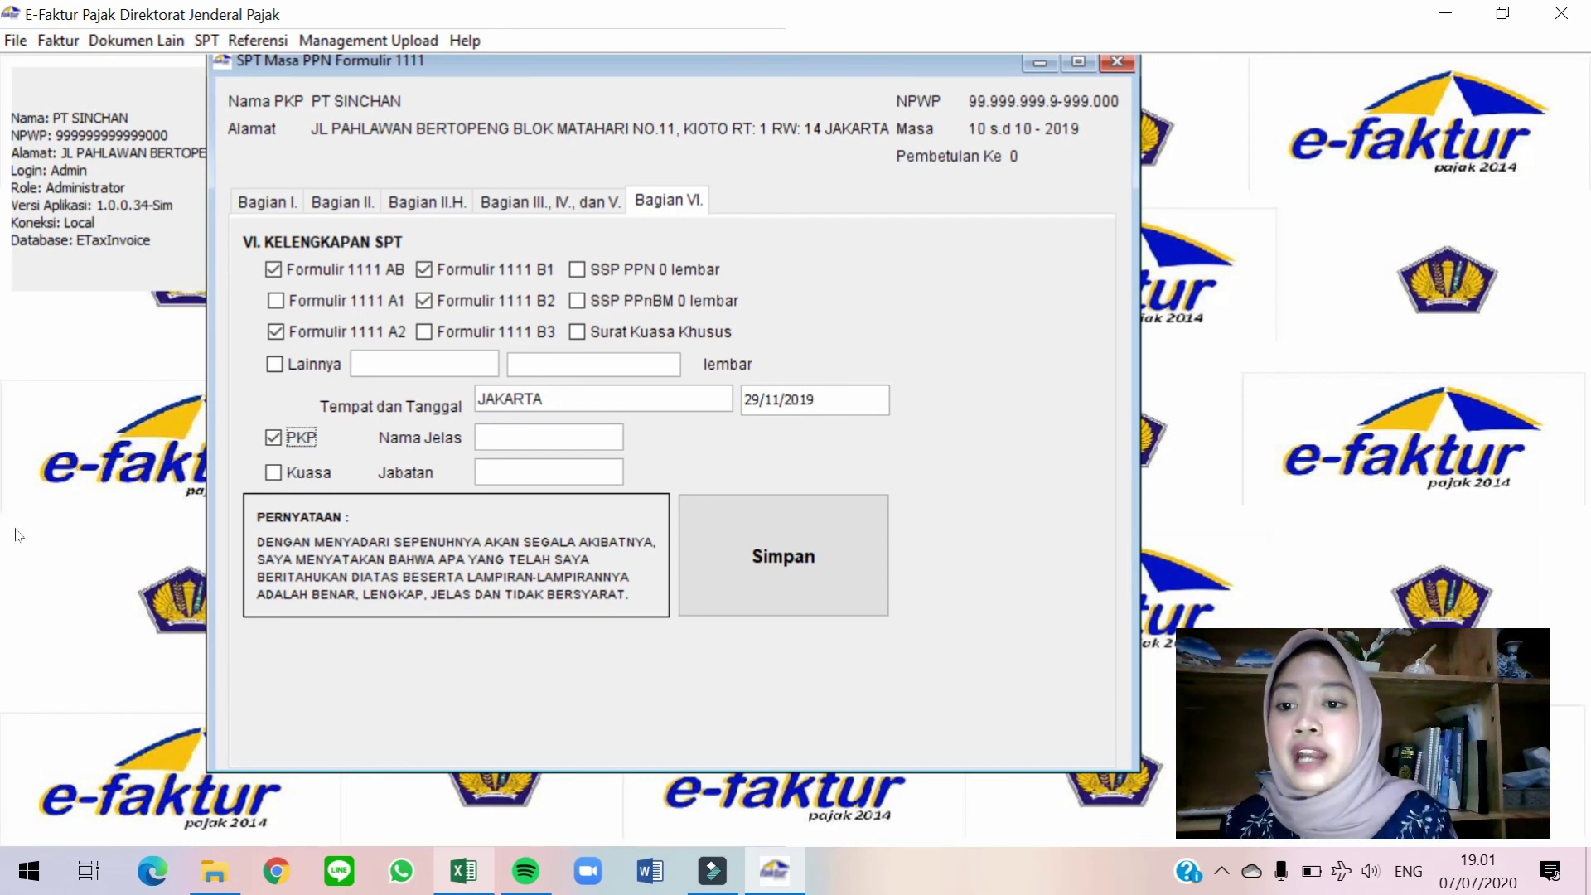
left_click(610, 434)
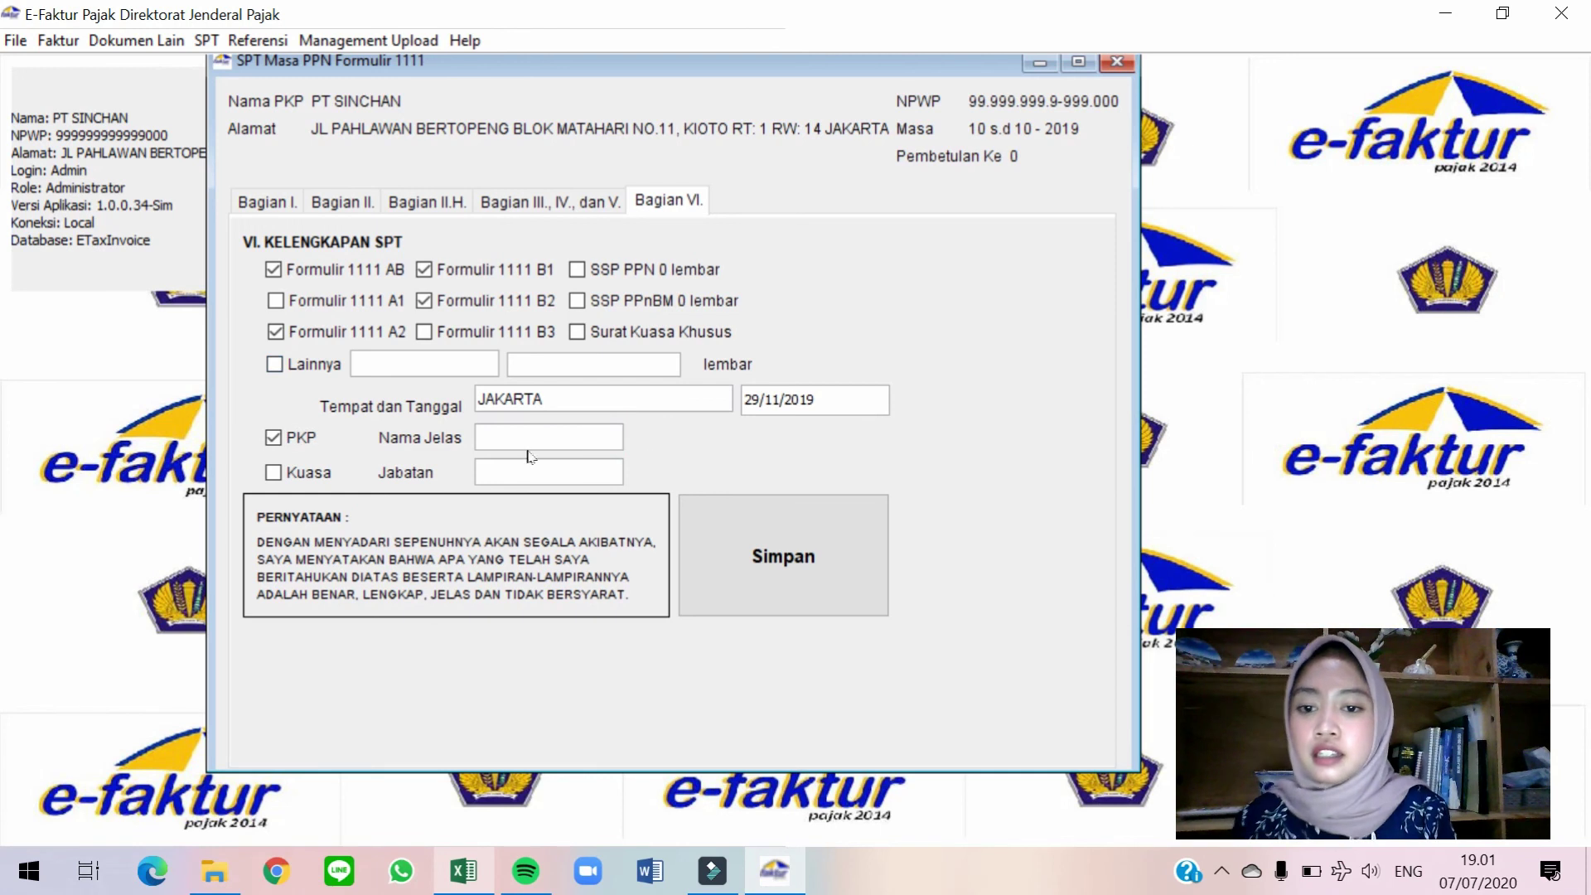
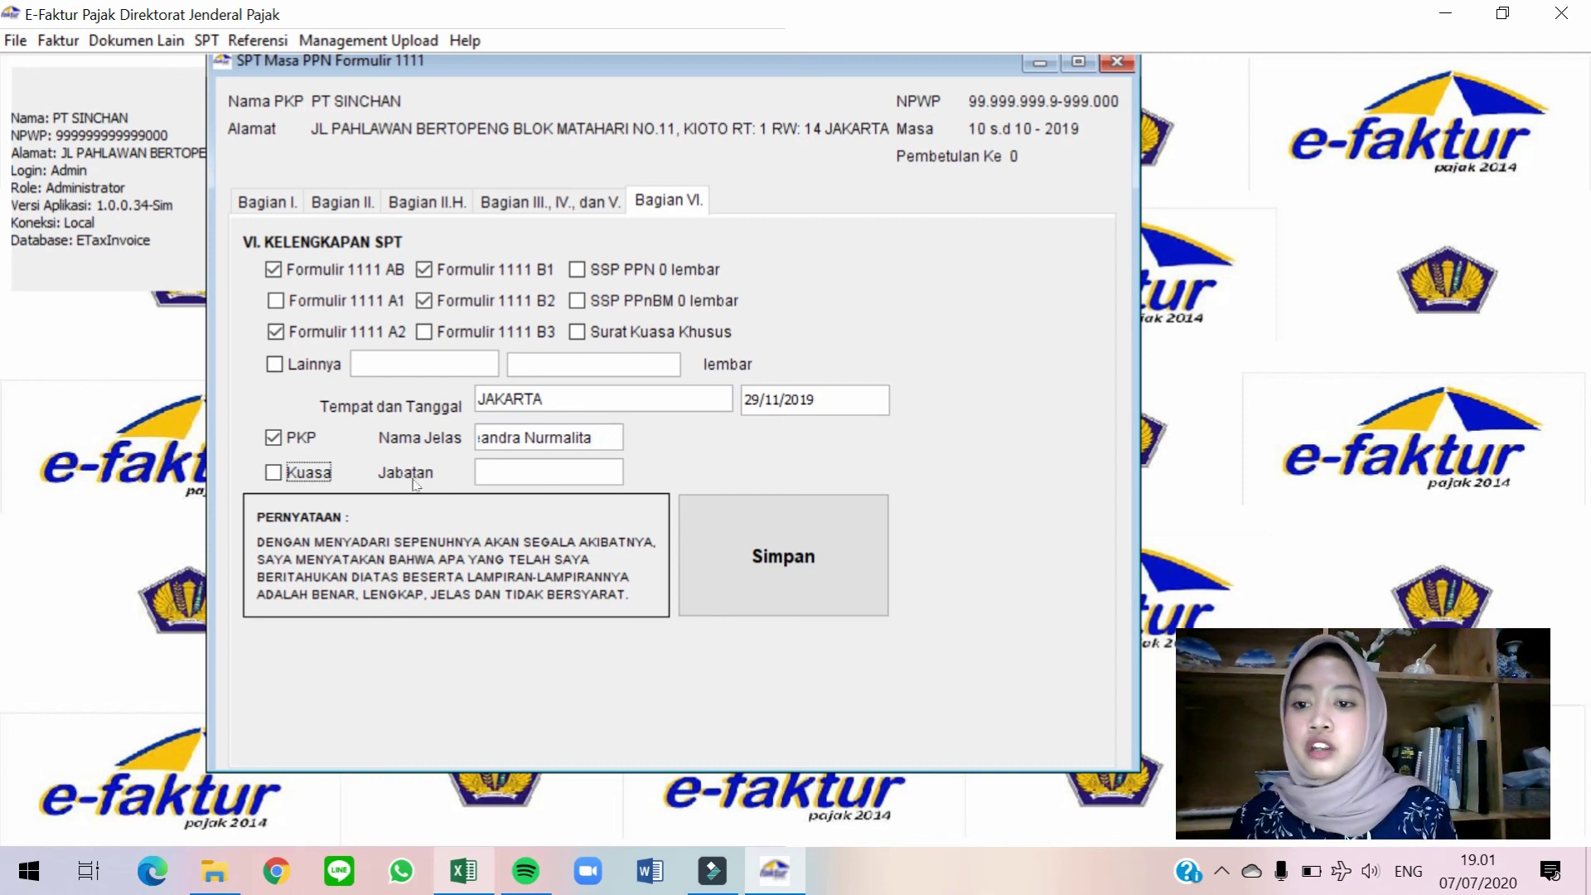
left_click(514, 472)
type("M")
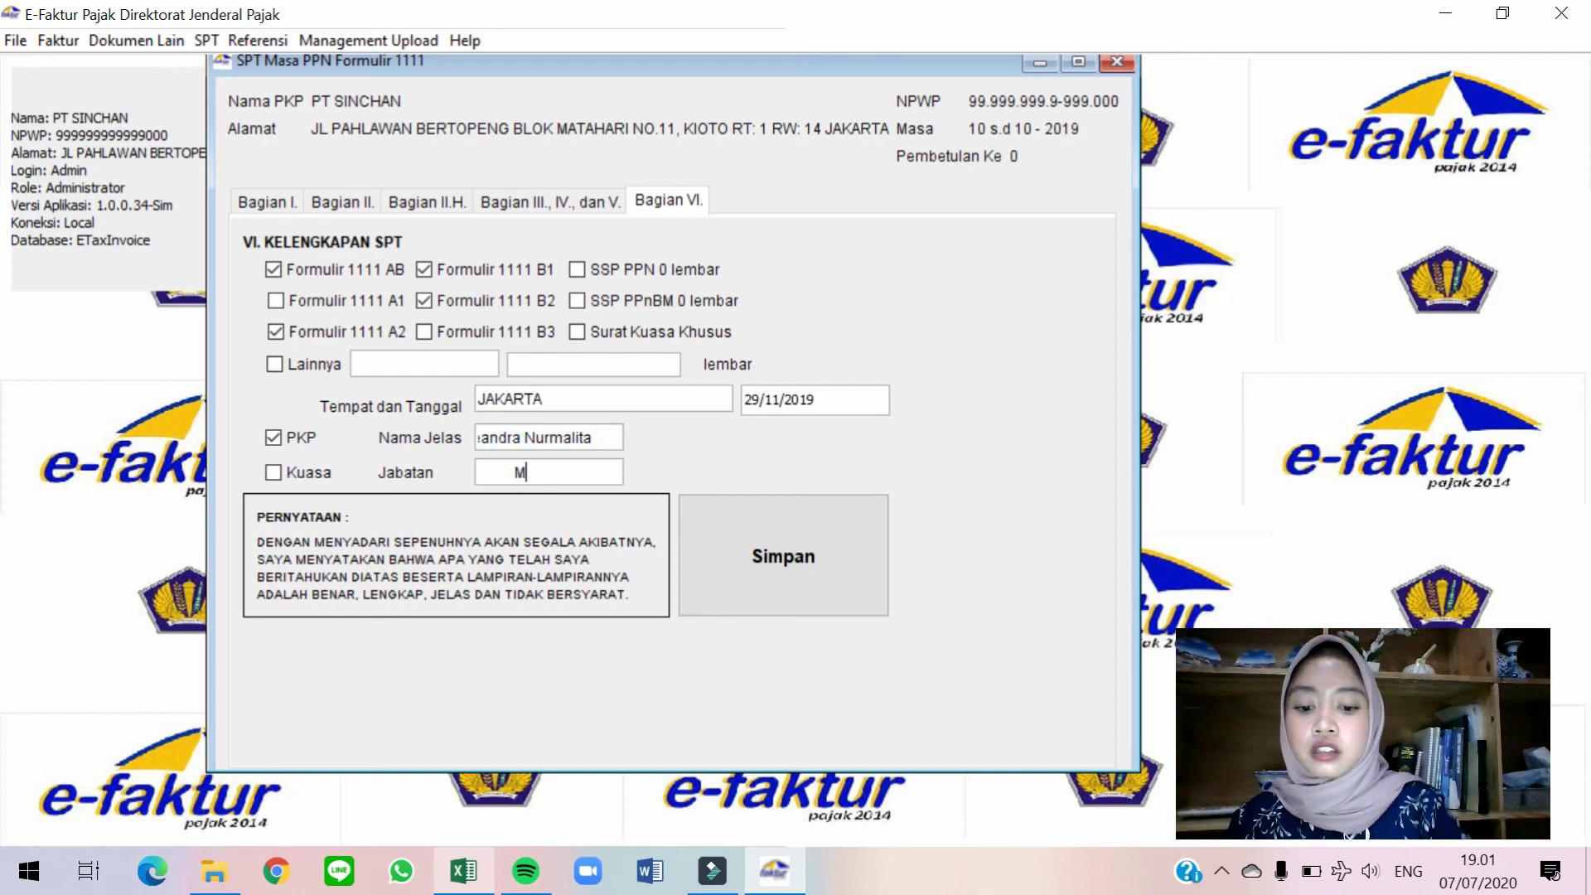
type("anajer Keuangan")
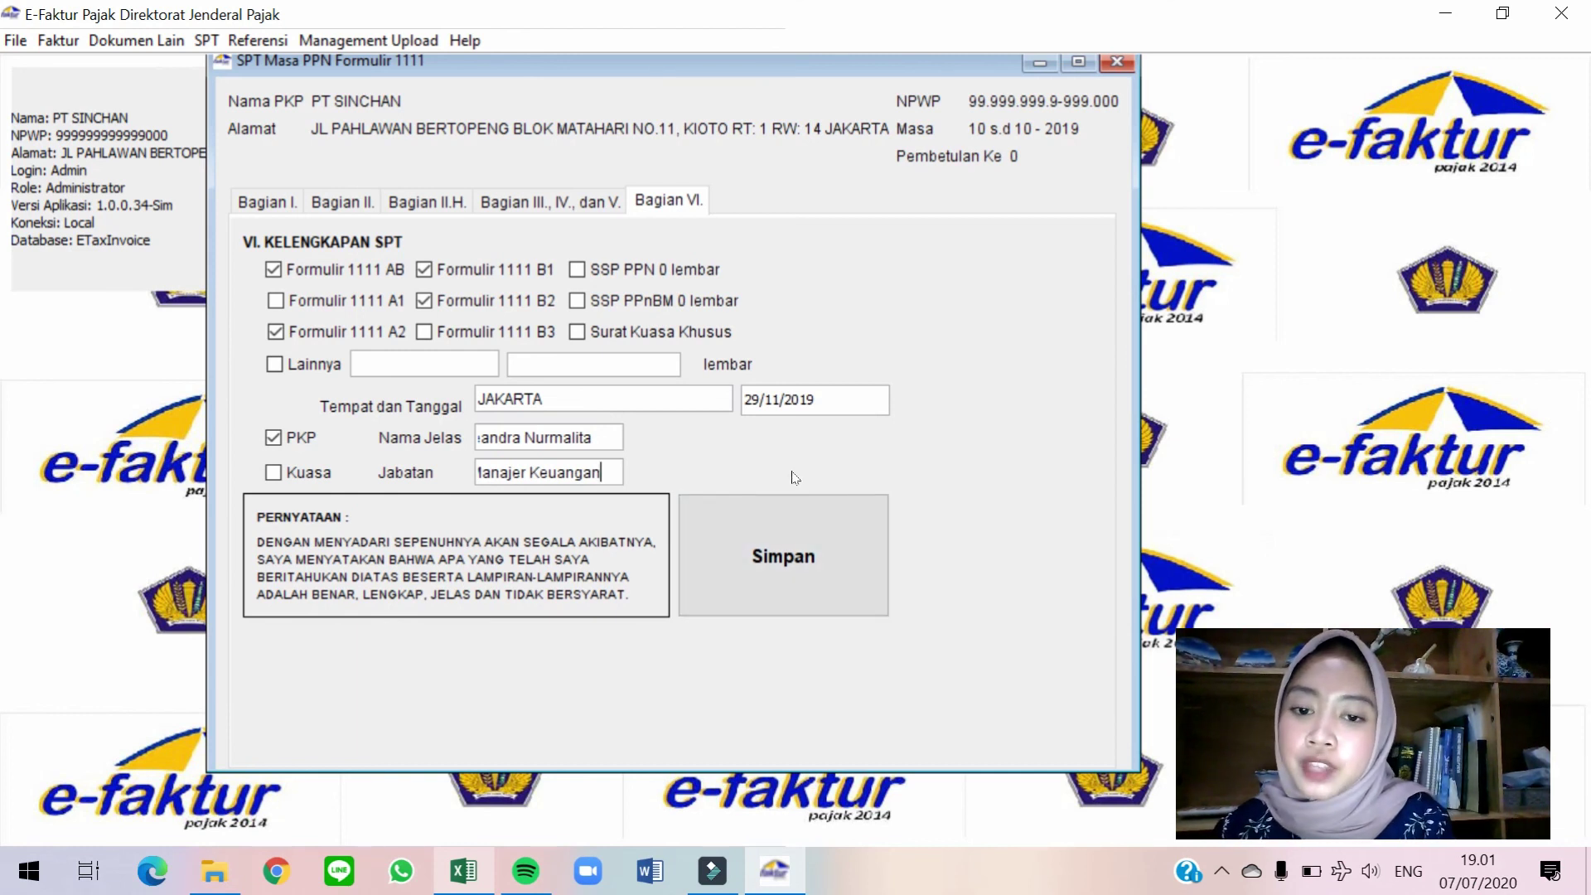
Save the SPT form, acknowledge the saved message, and close the form.
left_click(793, 534)
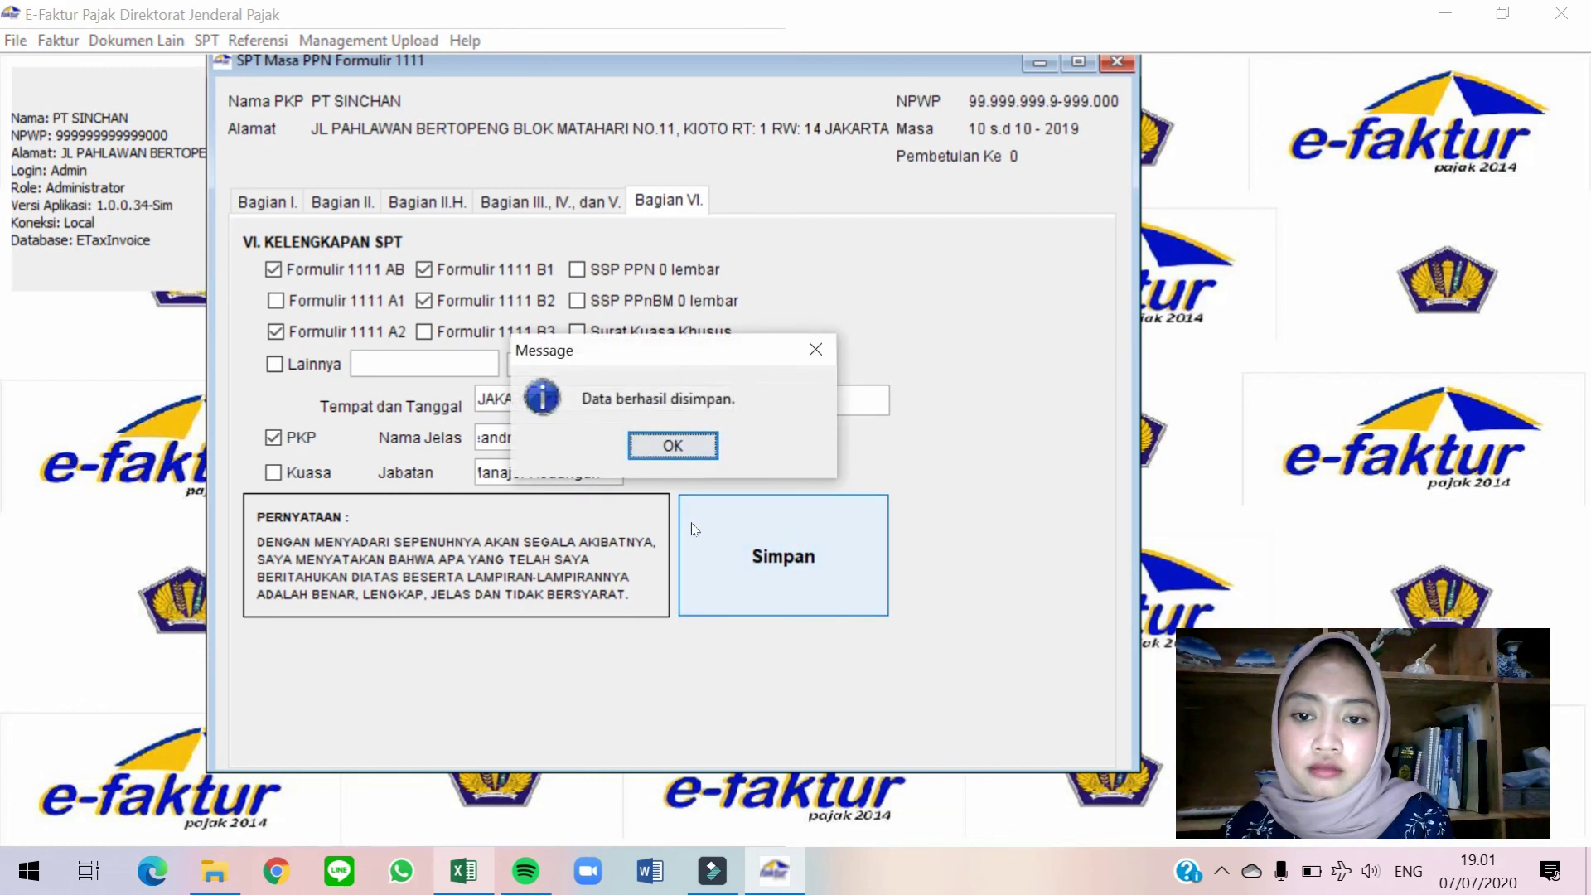
key("Return")
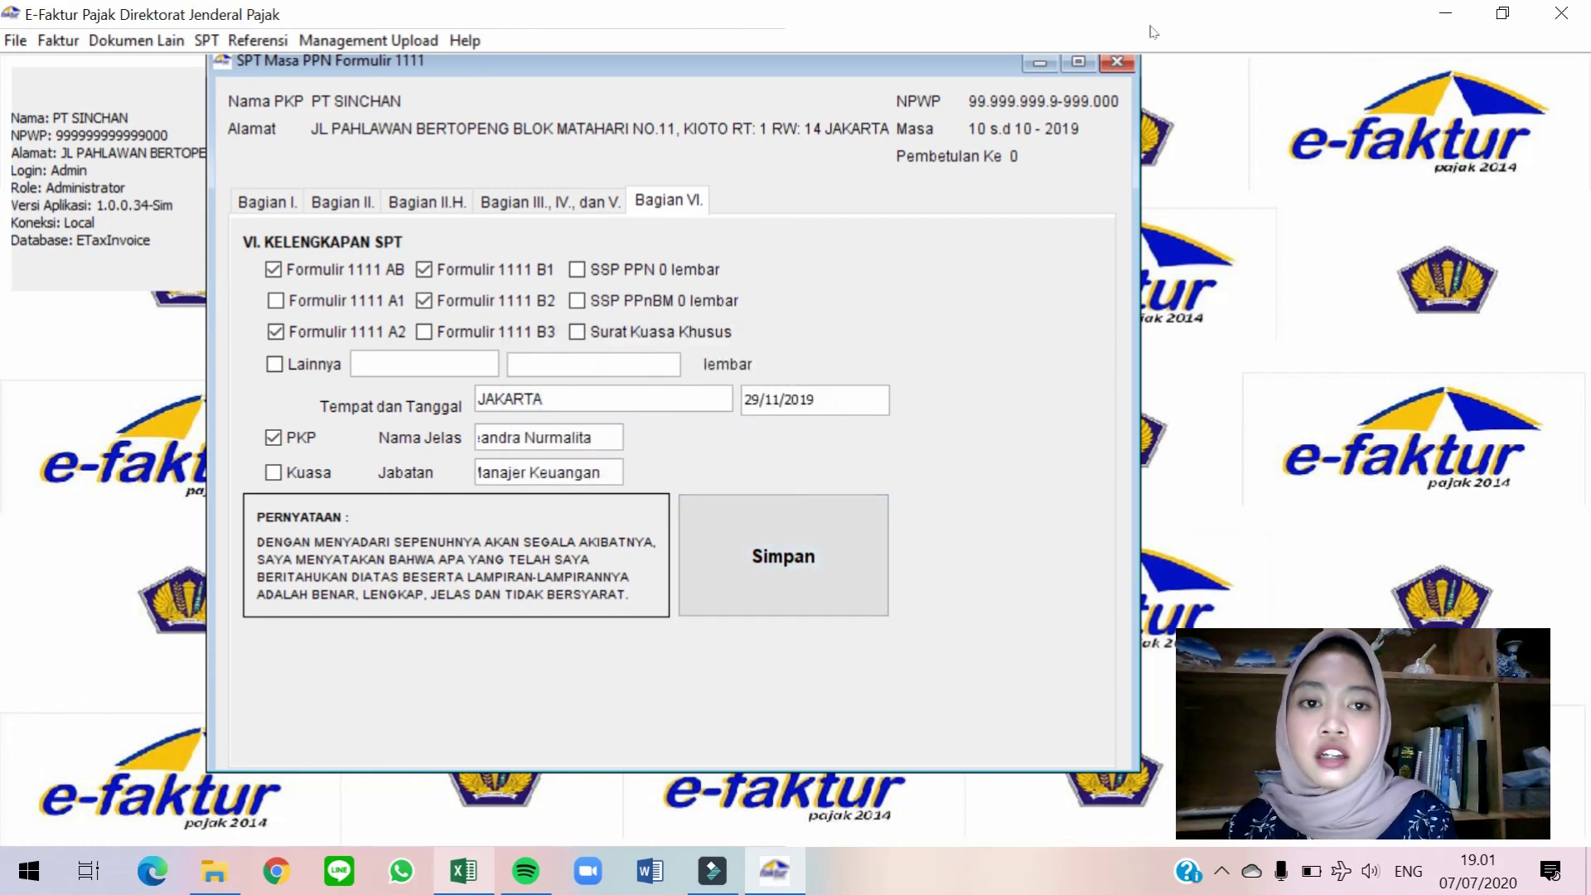
left_click(1116, 64)
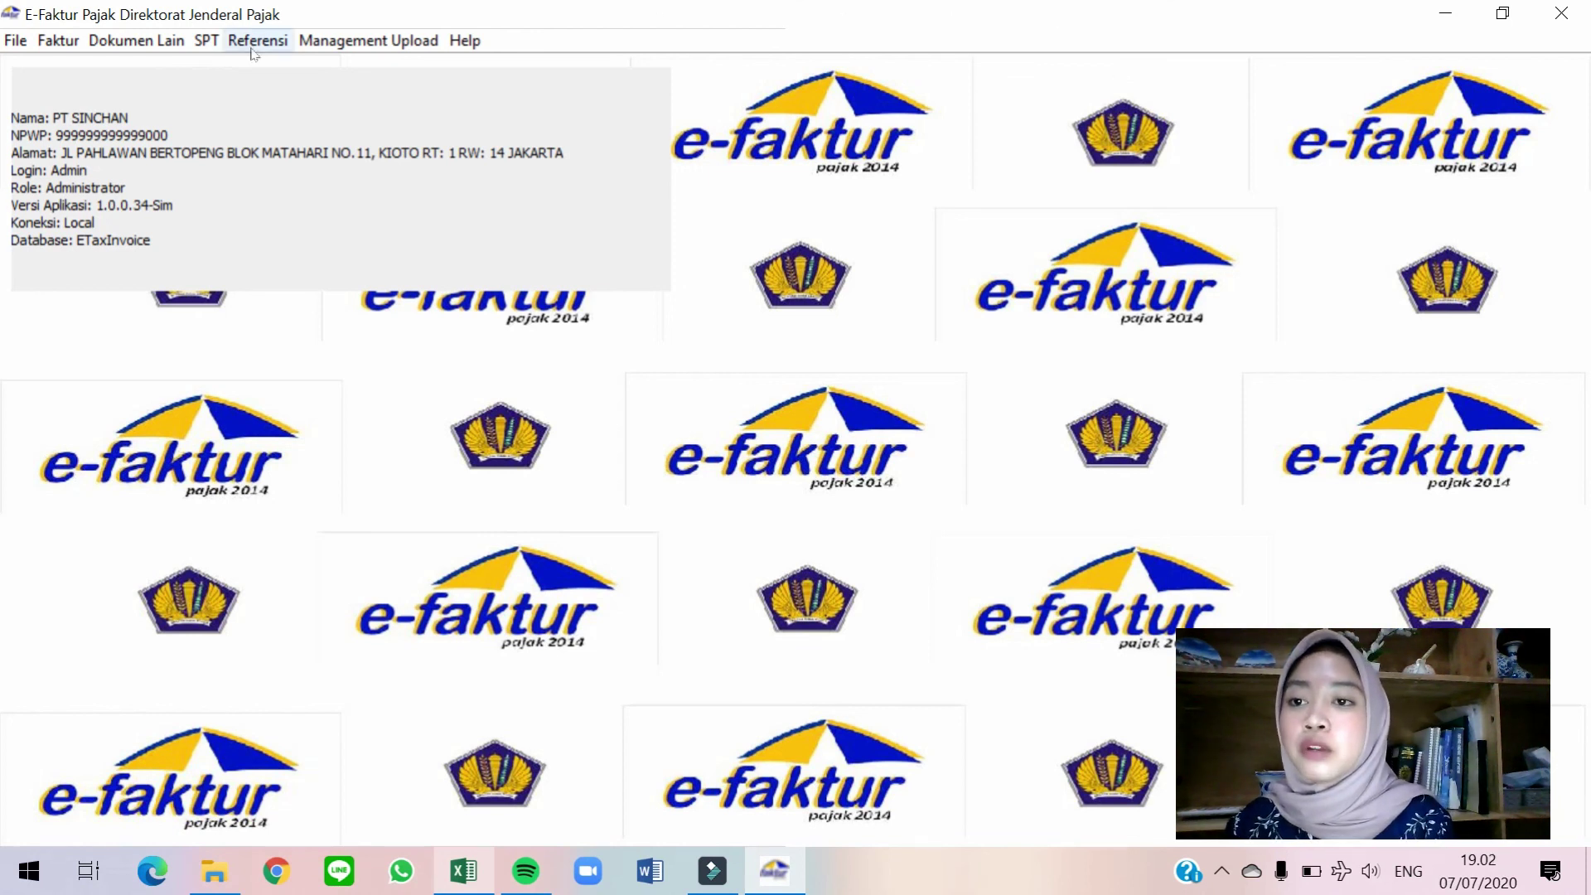
Open the refreshed Buka SPT list and select the 2019 period 10-10 SPT.
left_click(207, 42)
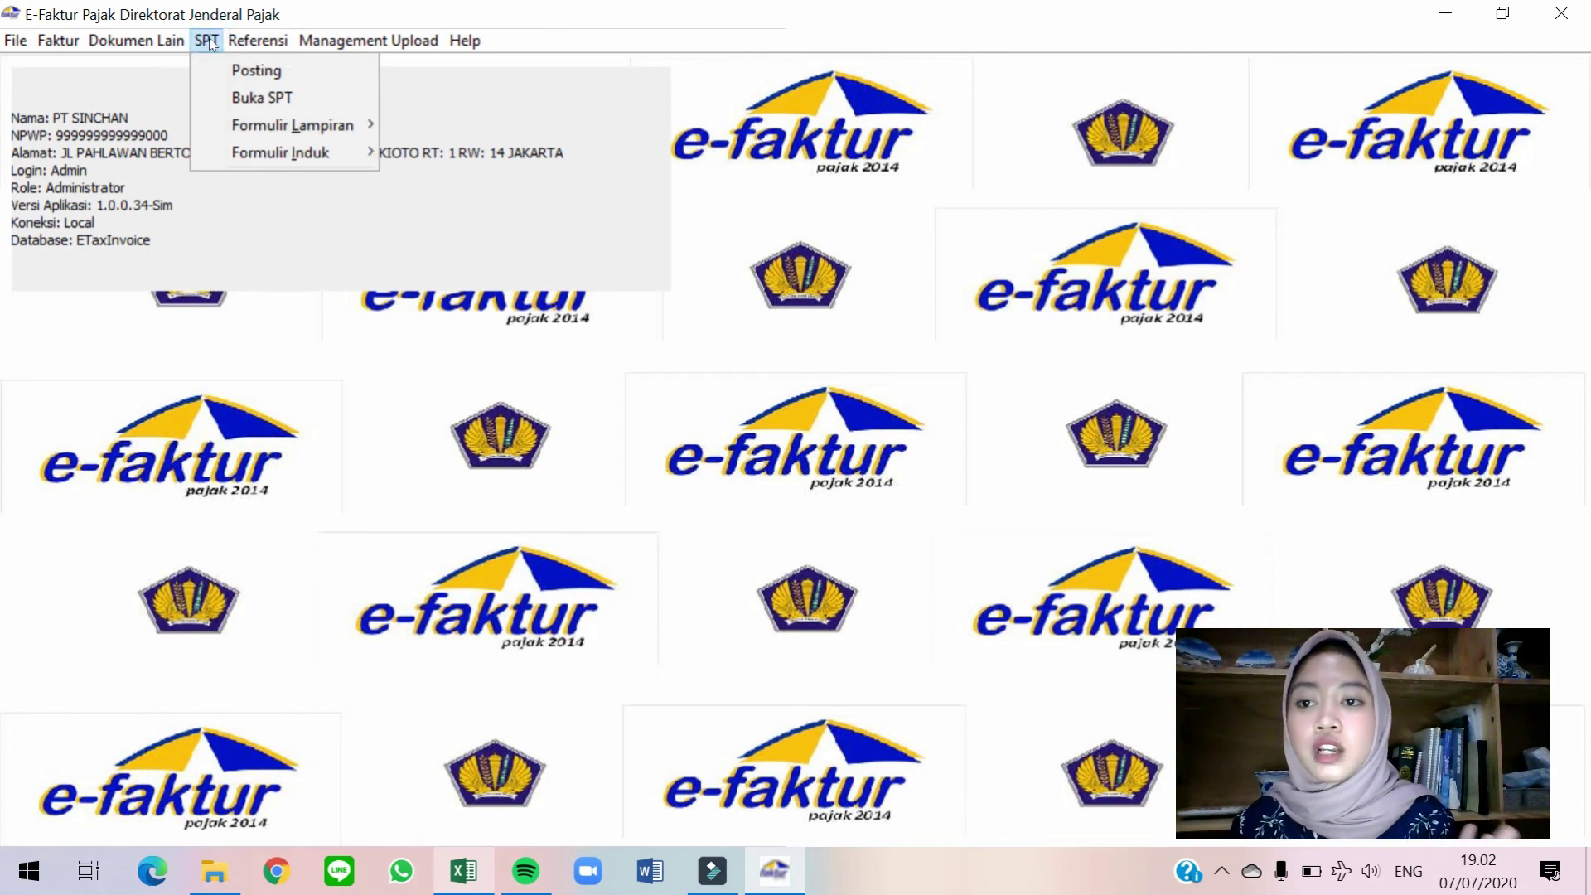
left_click(234, 98)
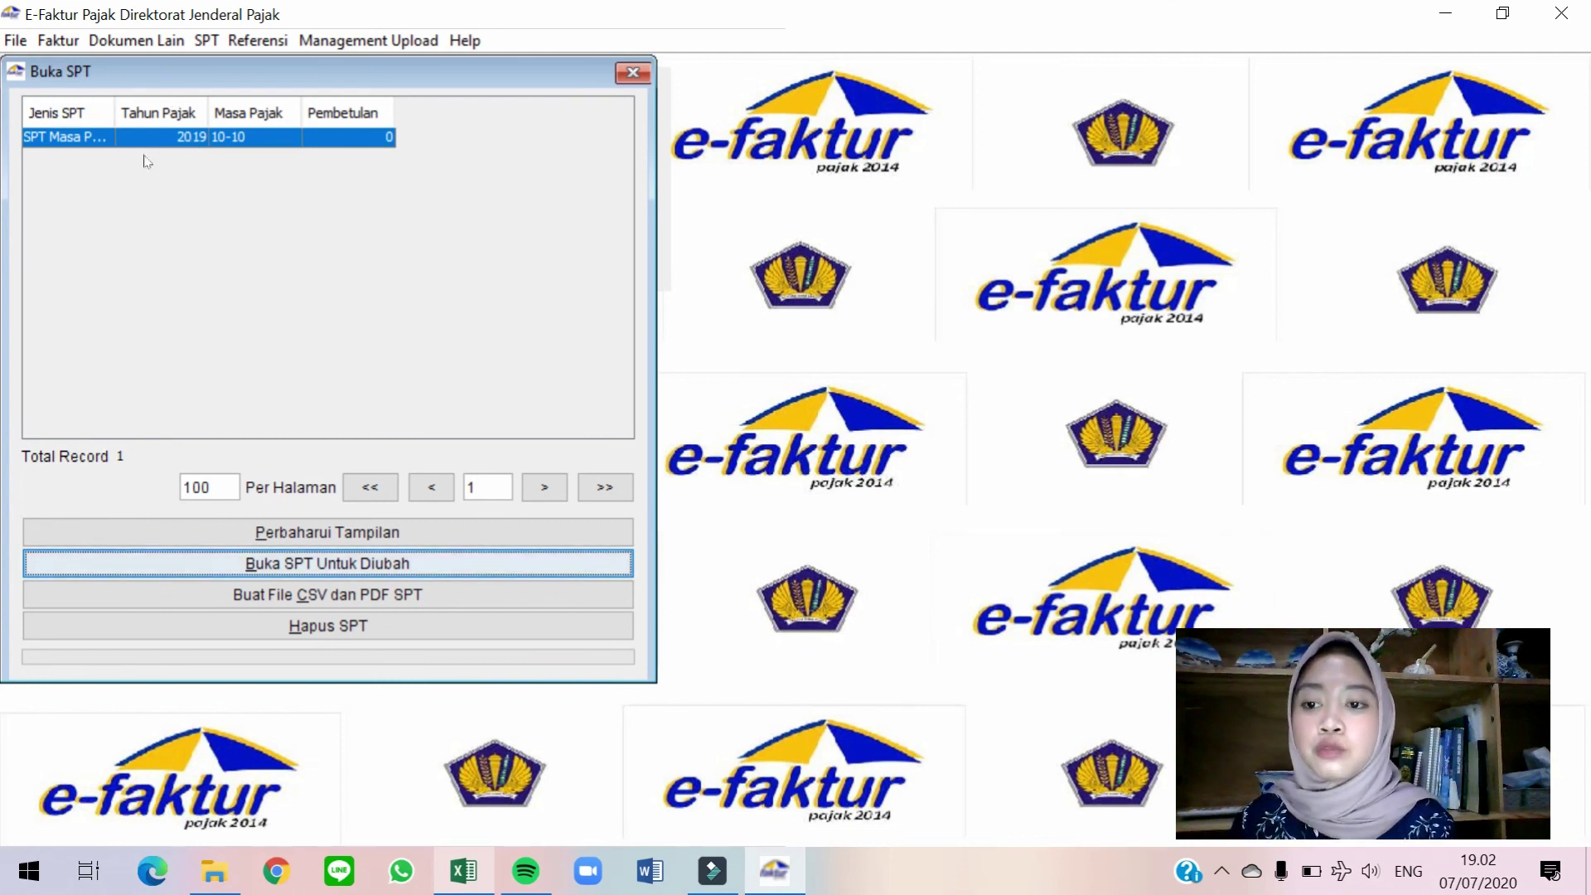
left_click(349, 538)
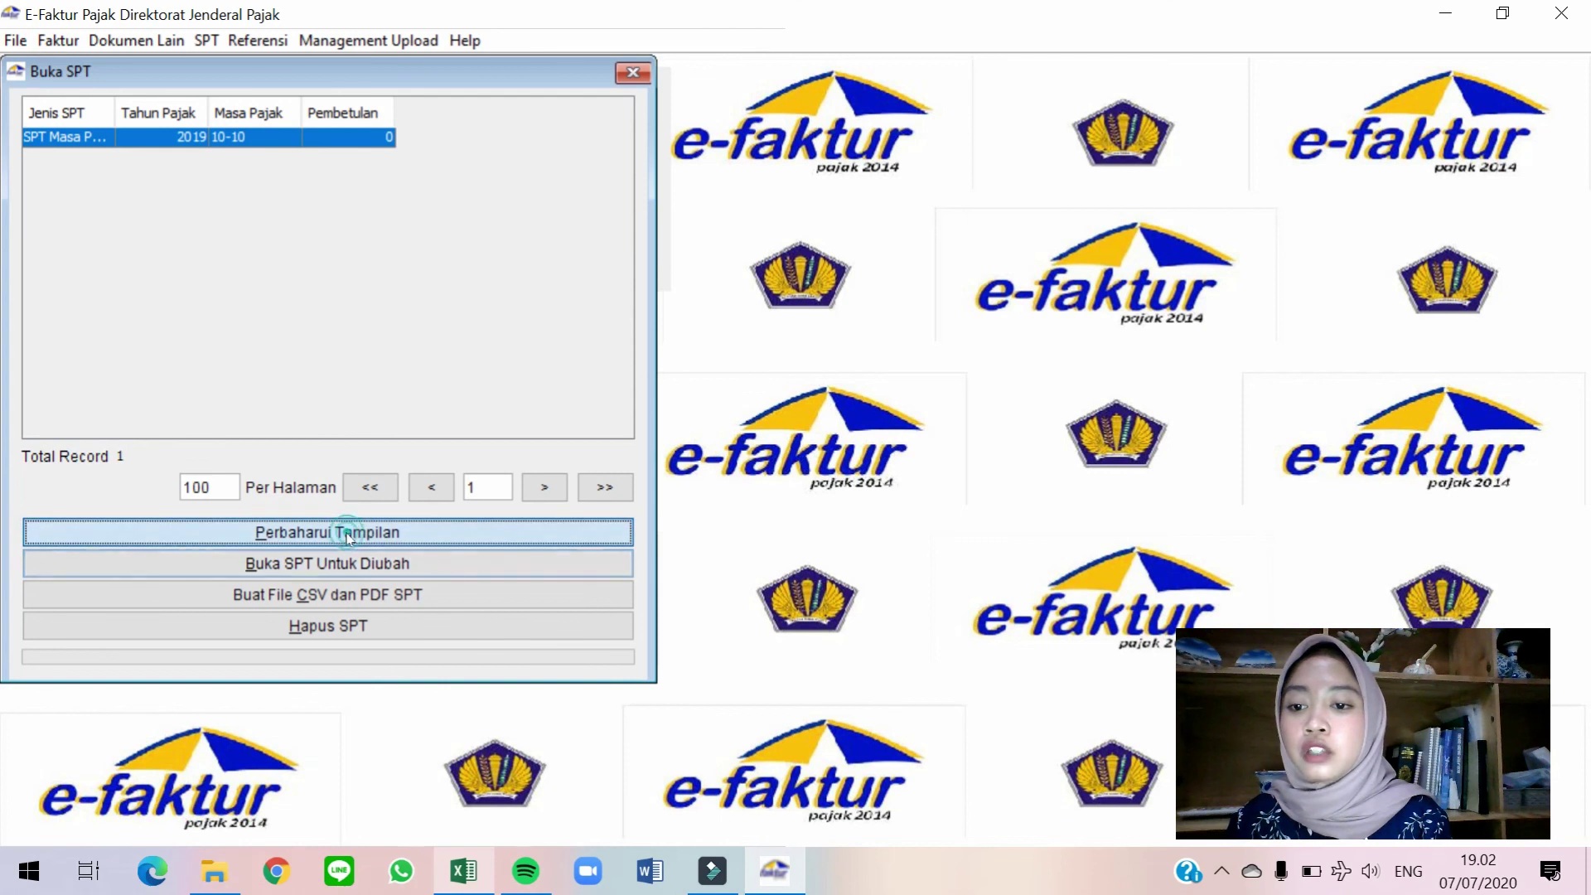
left_click(275, 141)
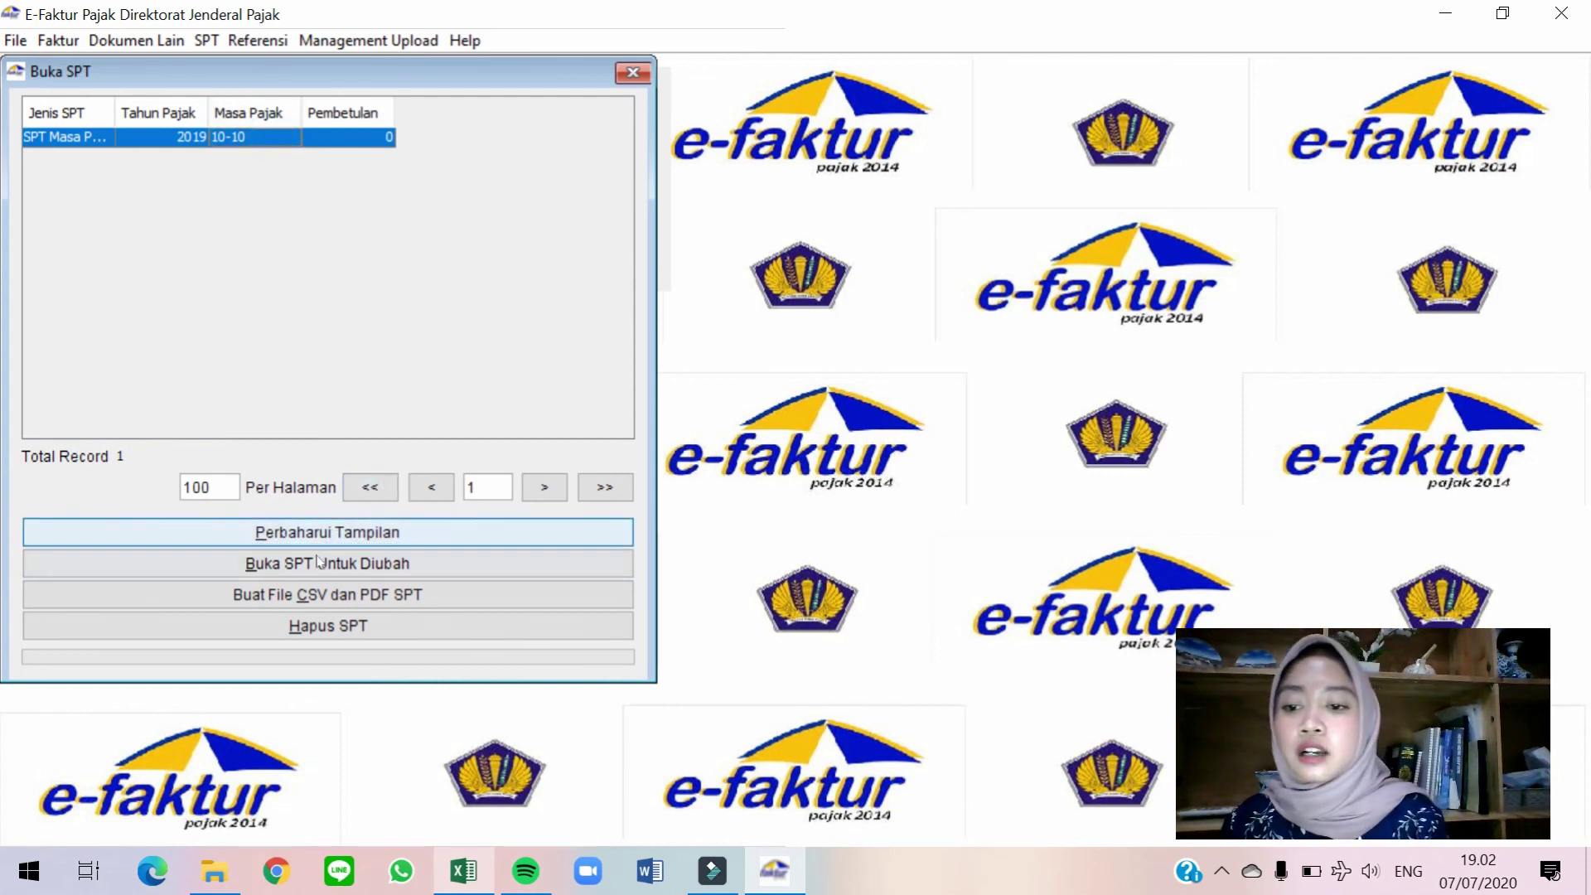
Export the SPT's CSV and PDF into new folder COOLYAH TERM 4 > PPN > PELAPORAN OKTOBER.
left_click(422, 610)
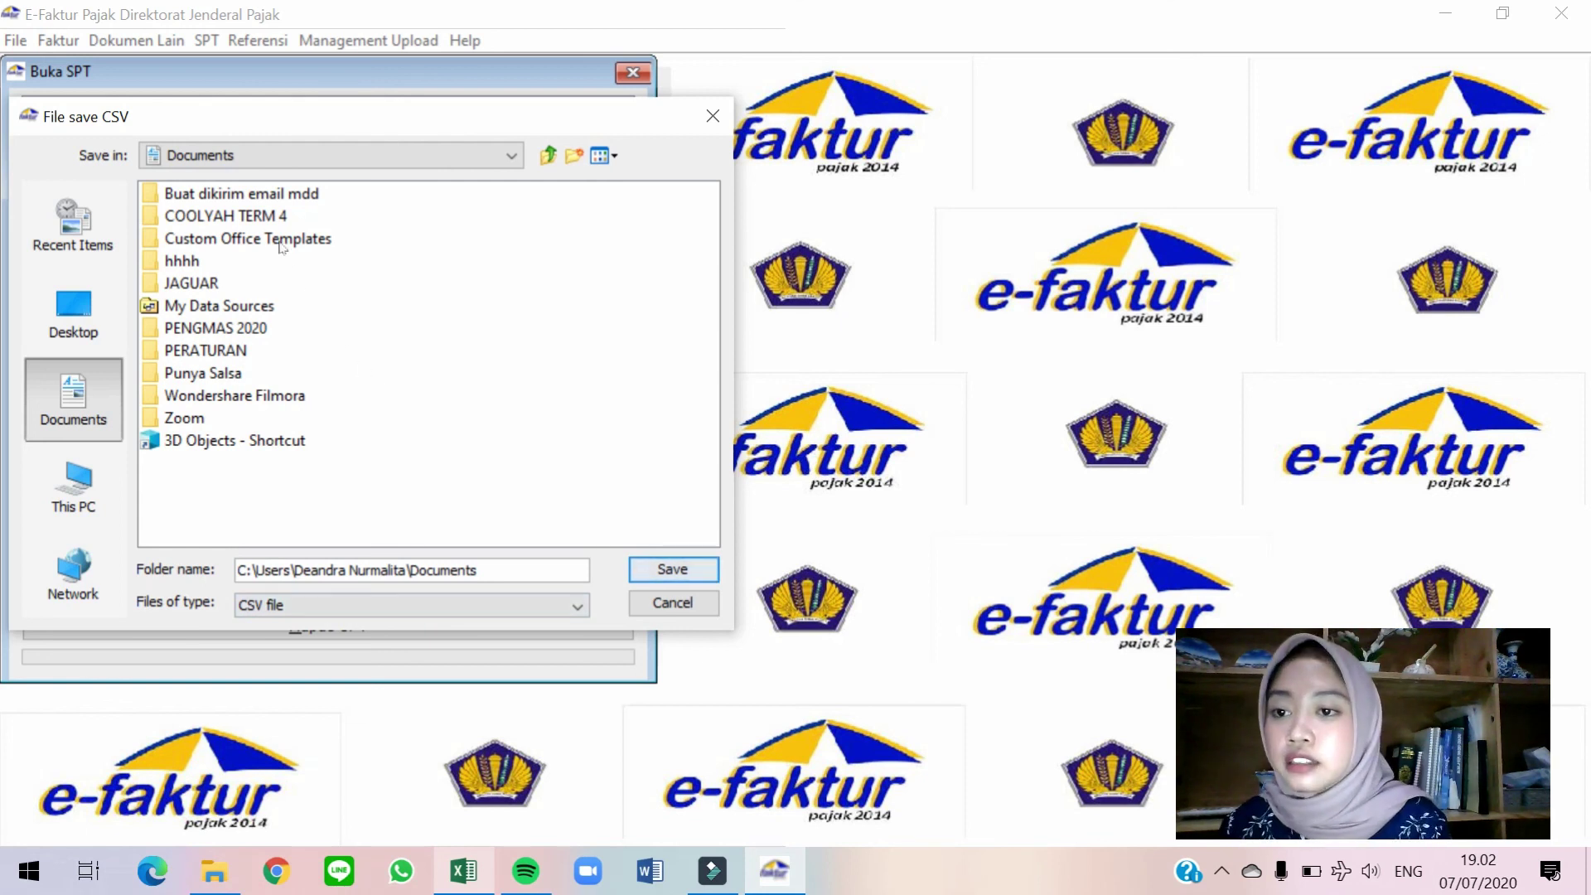
double_click(269, 217)
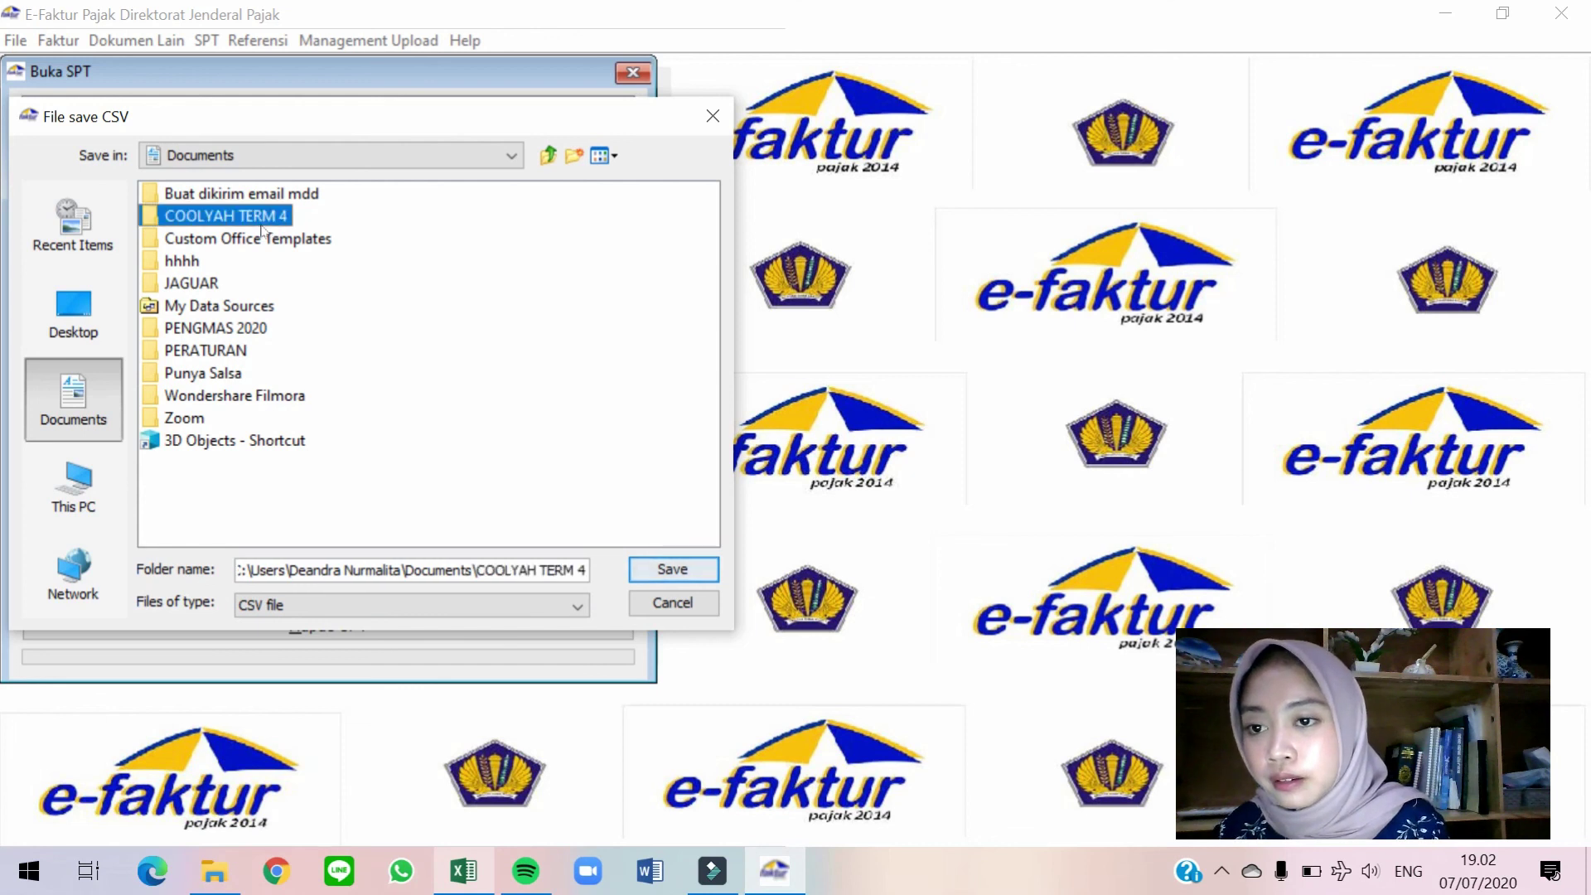
double_click(179, 349)
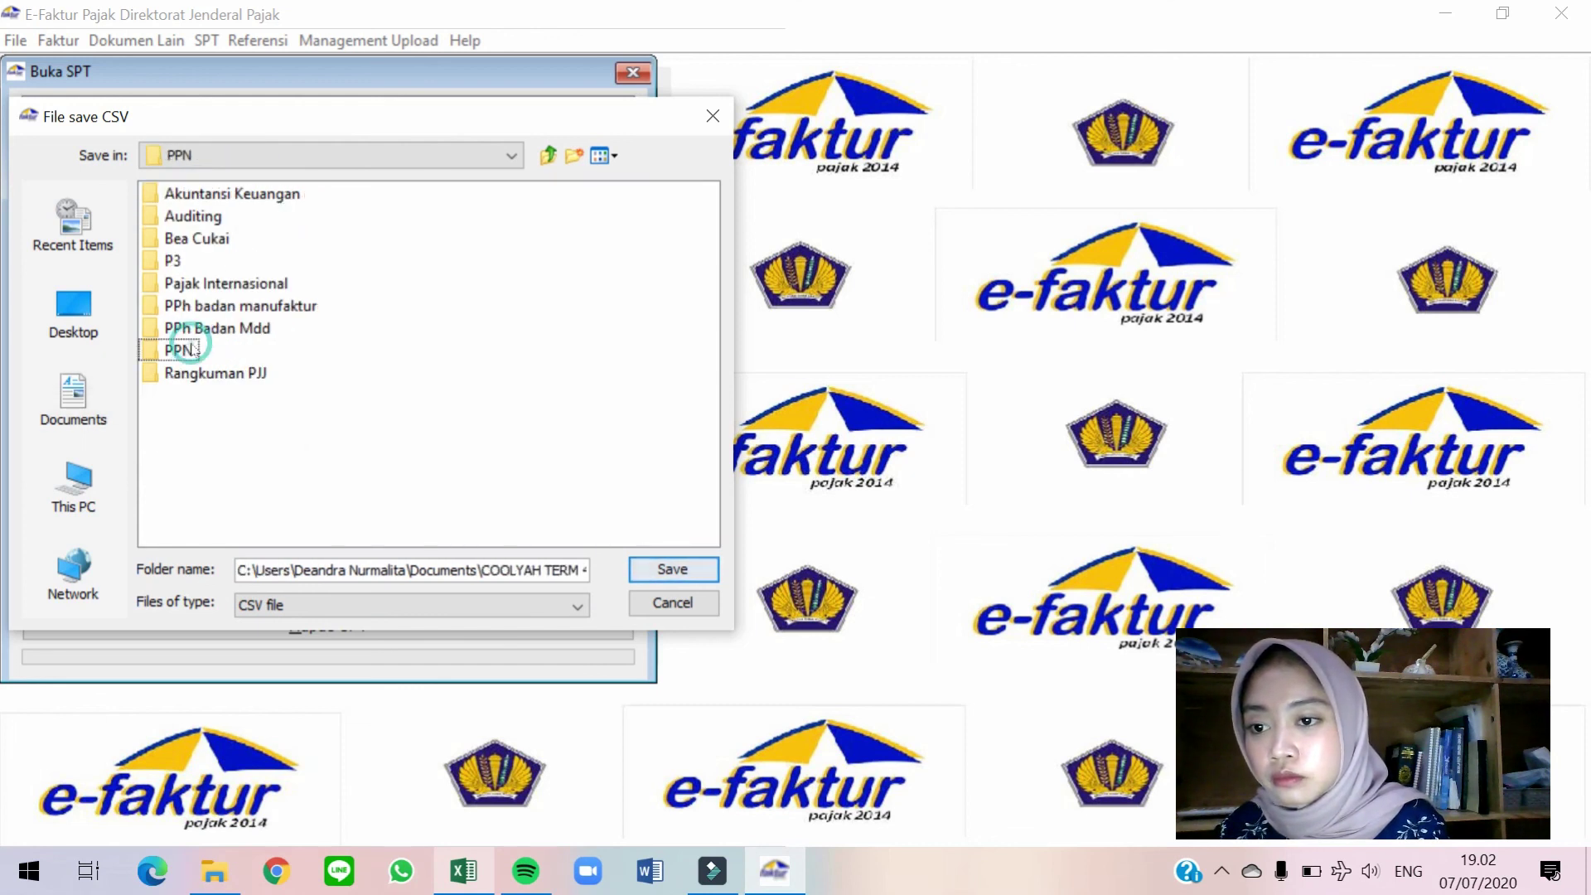
left_click(575, 156)
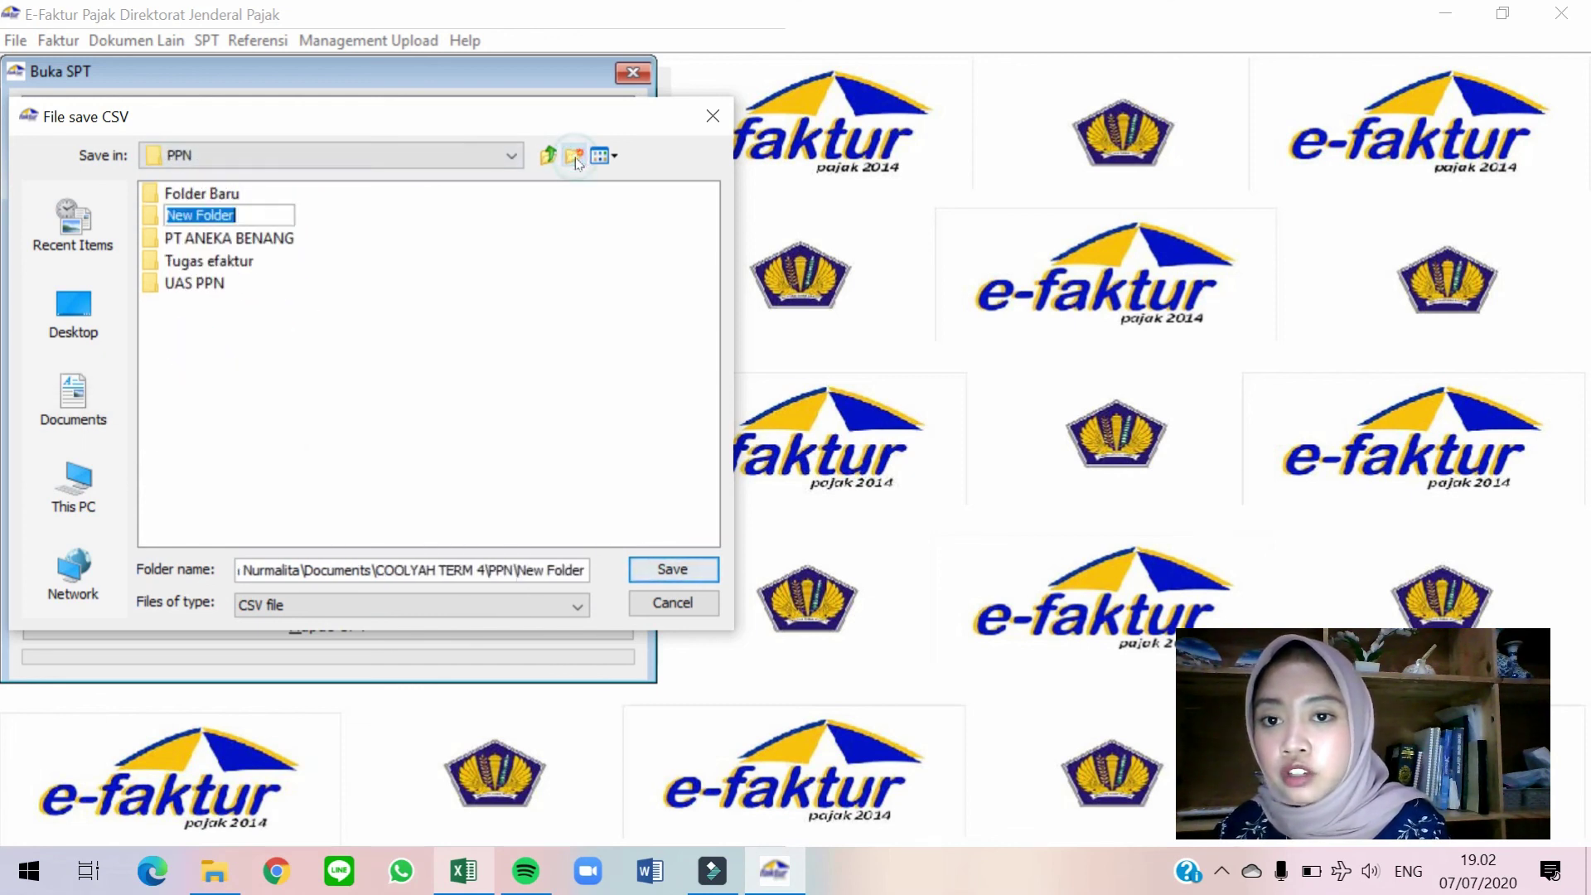
type("PELAPORAN")
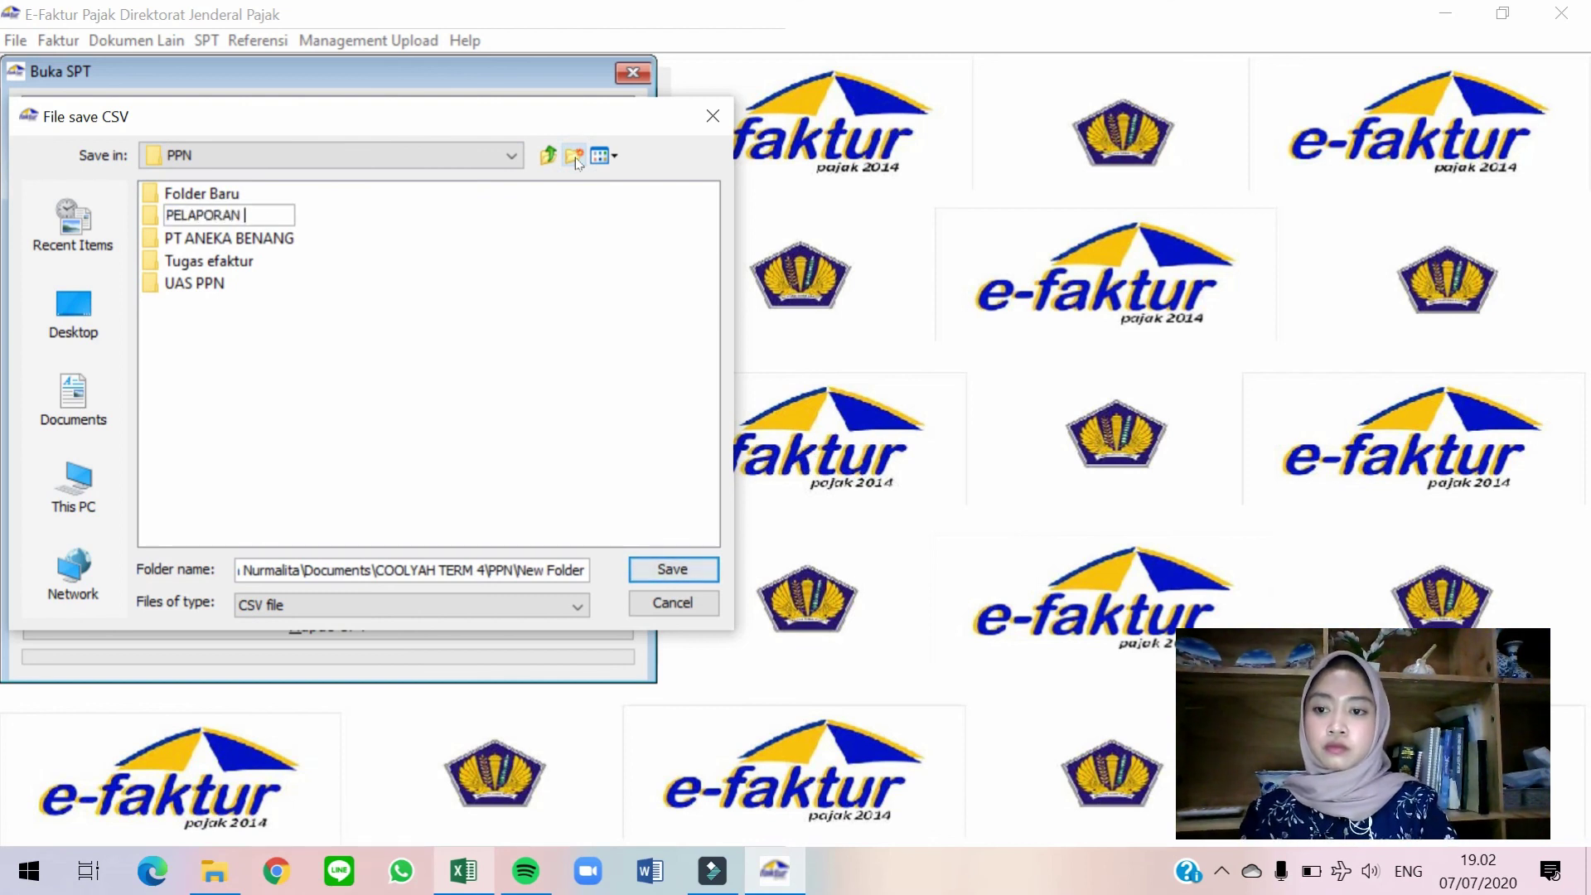
type(" OKTOBER")
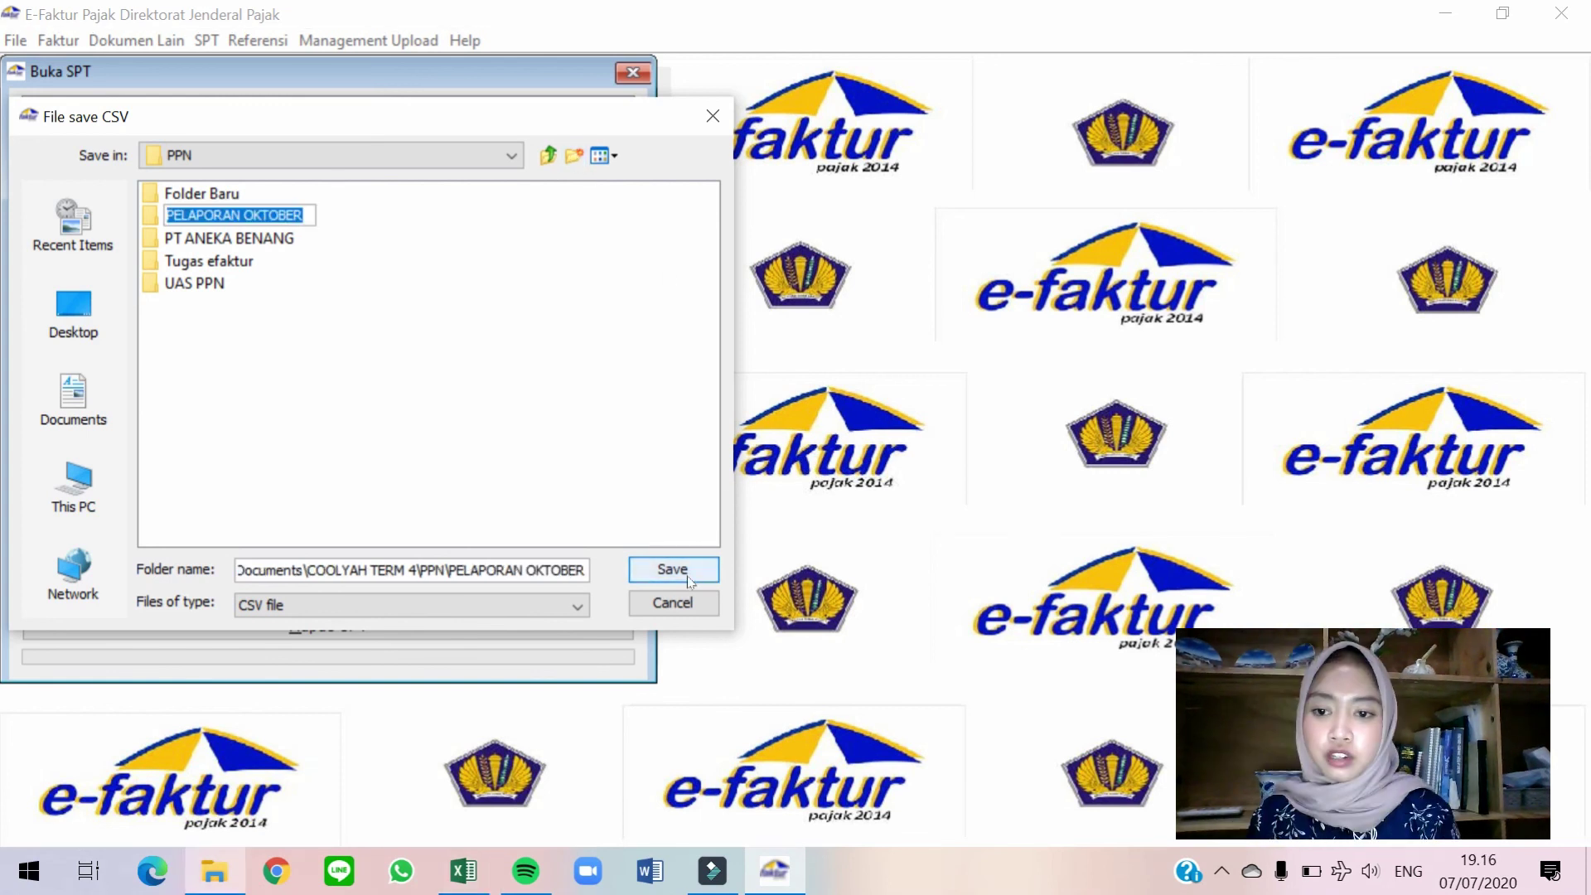
left_click(672, 571)
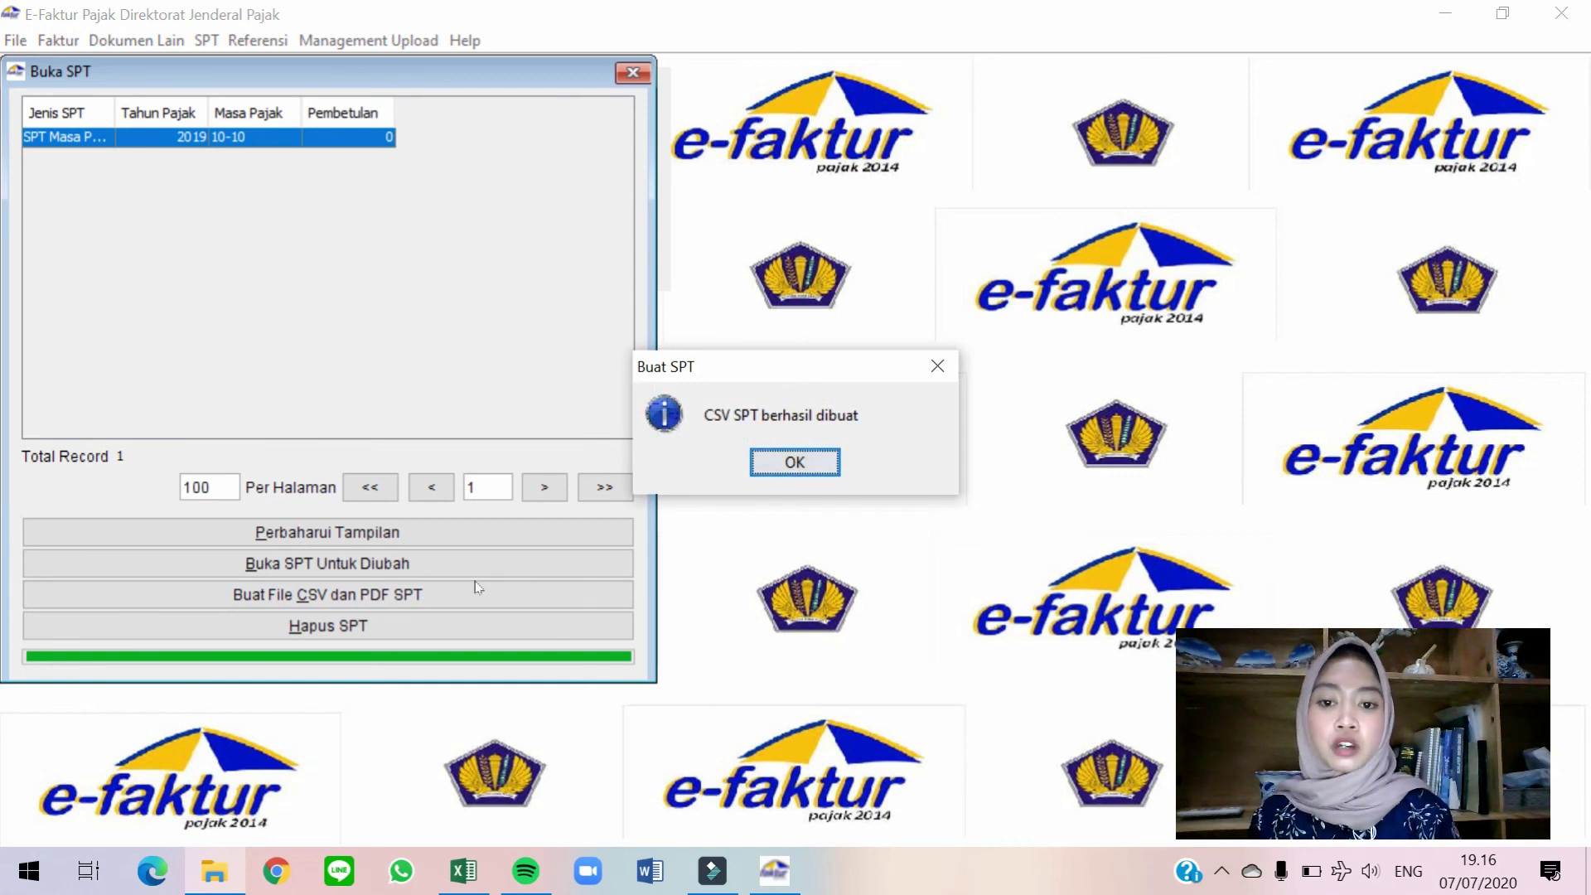
left_click(813, 463)
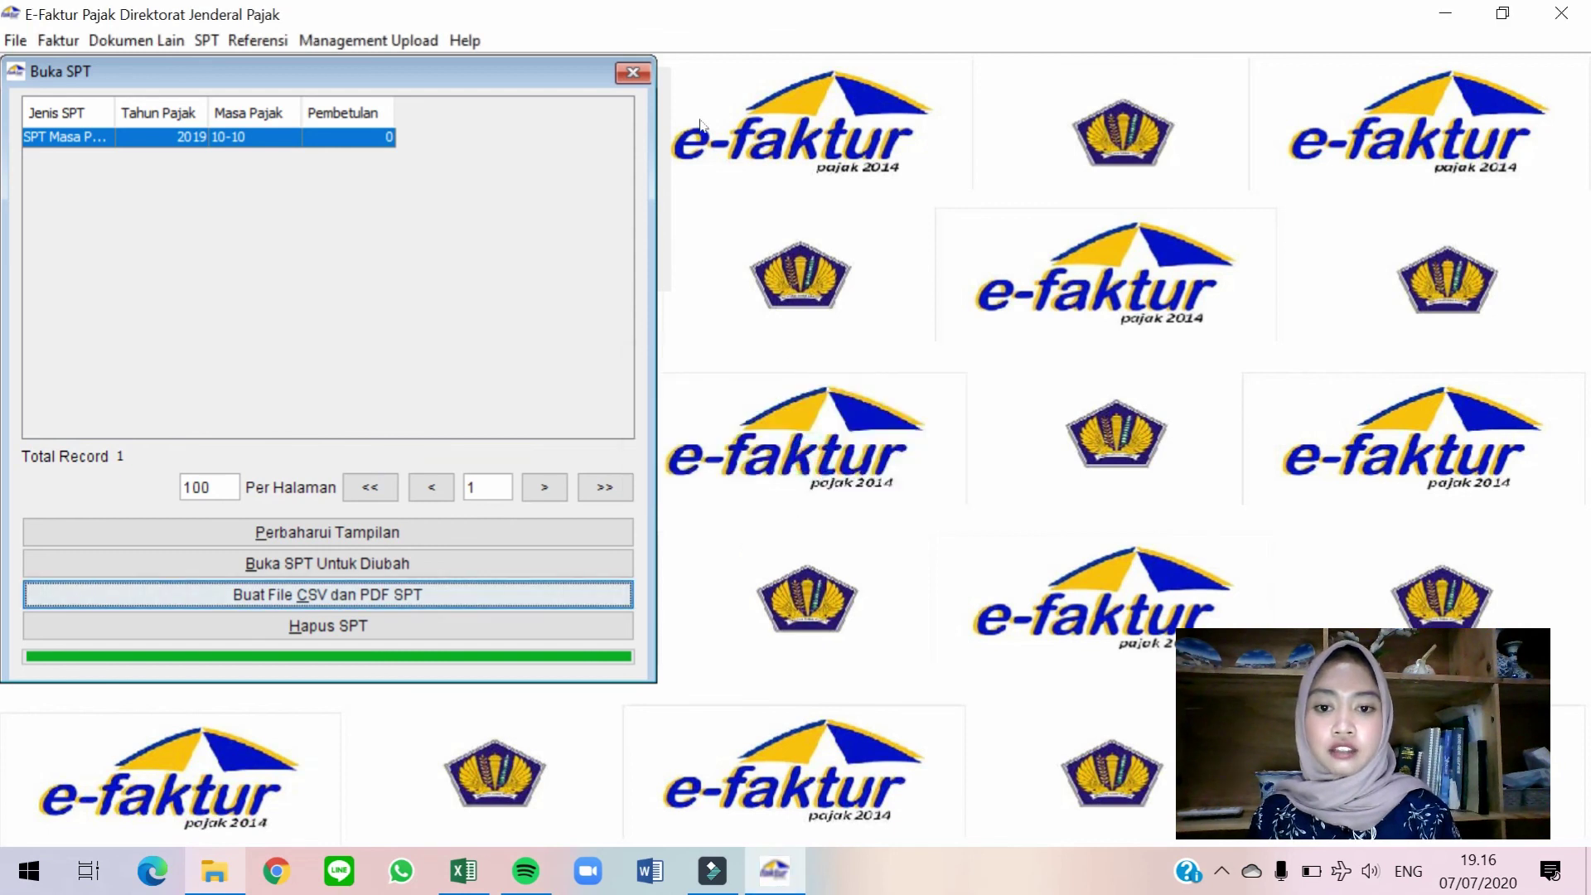
left_click(634, 71)
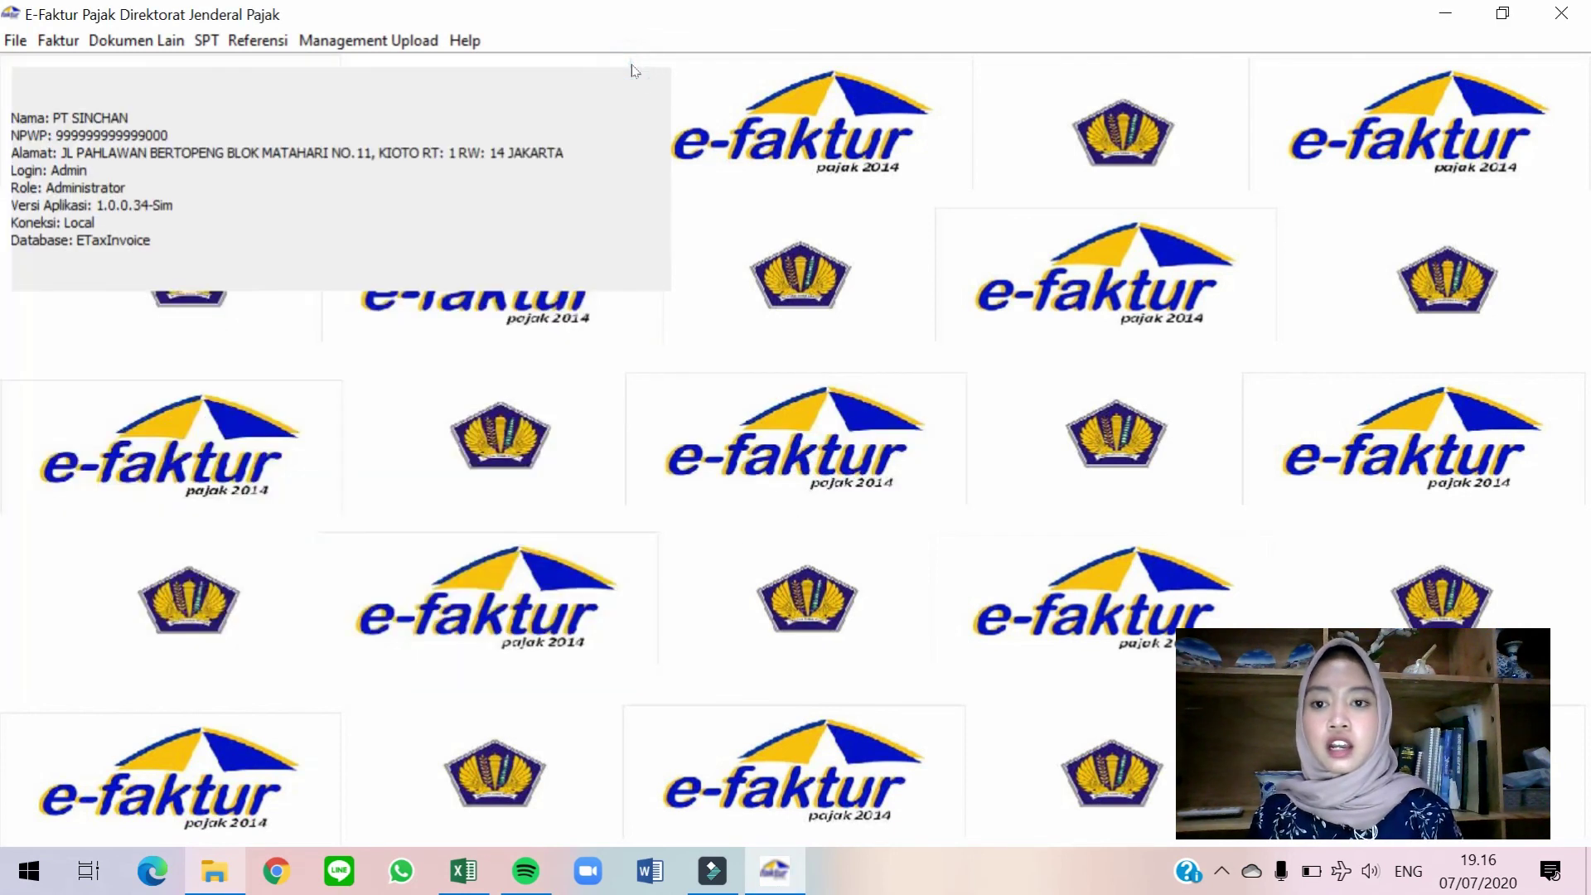
Browse Documents > COOLYAH TERM 4 > PPN > PELAPORAN OKTOBER and check the CSV and PDF files.
left_click(217, 870)
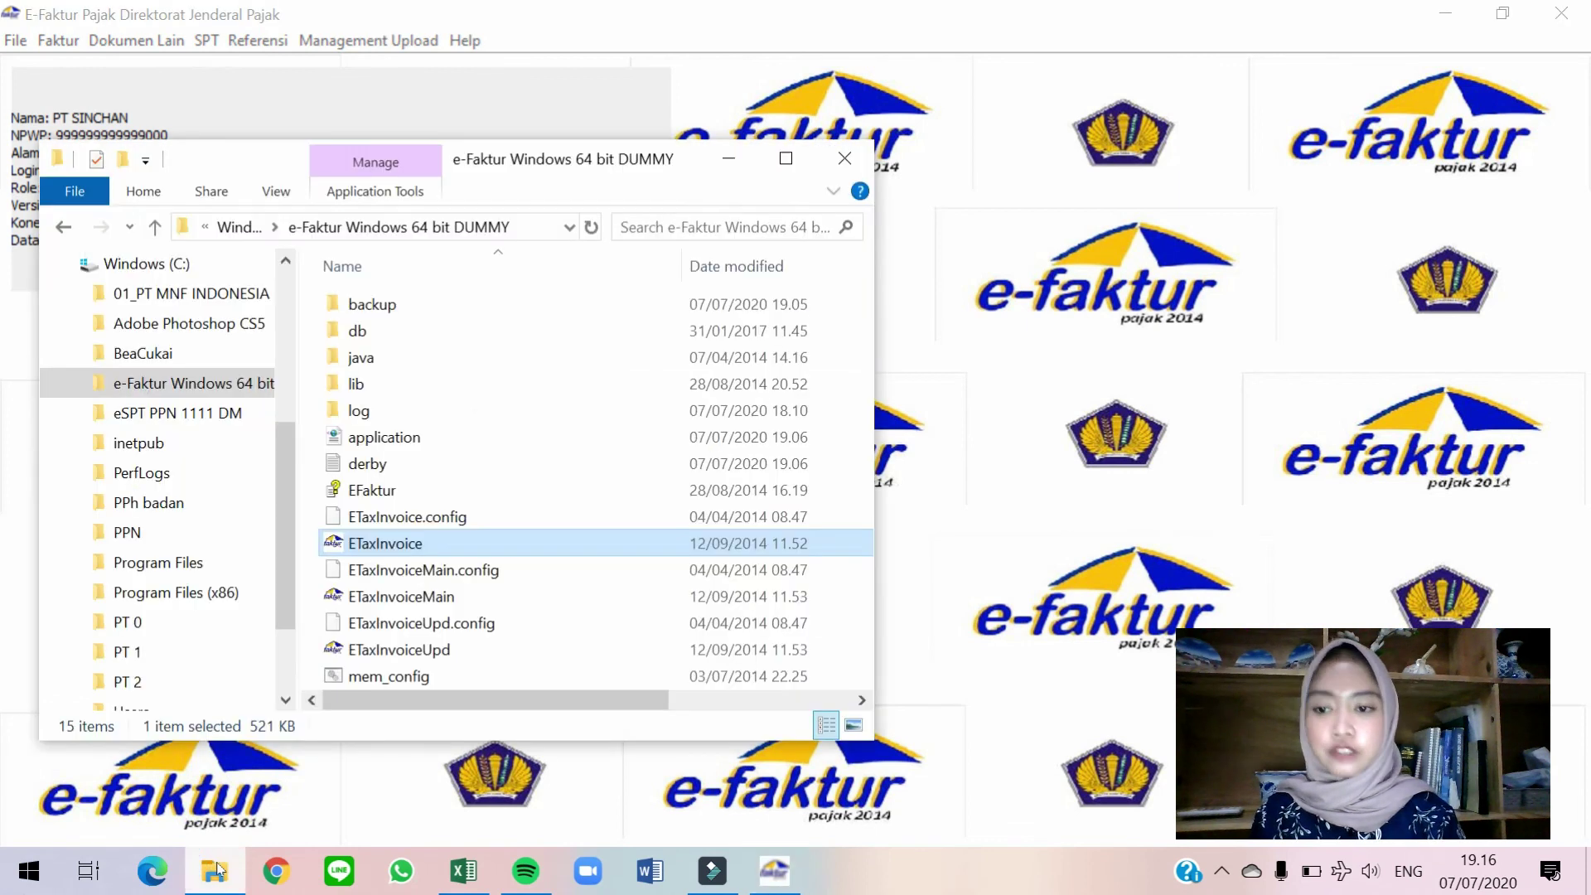
scroll(207, 458, "up", 1)
scroll(206, 455, "up", 3)
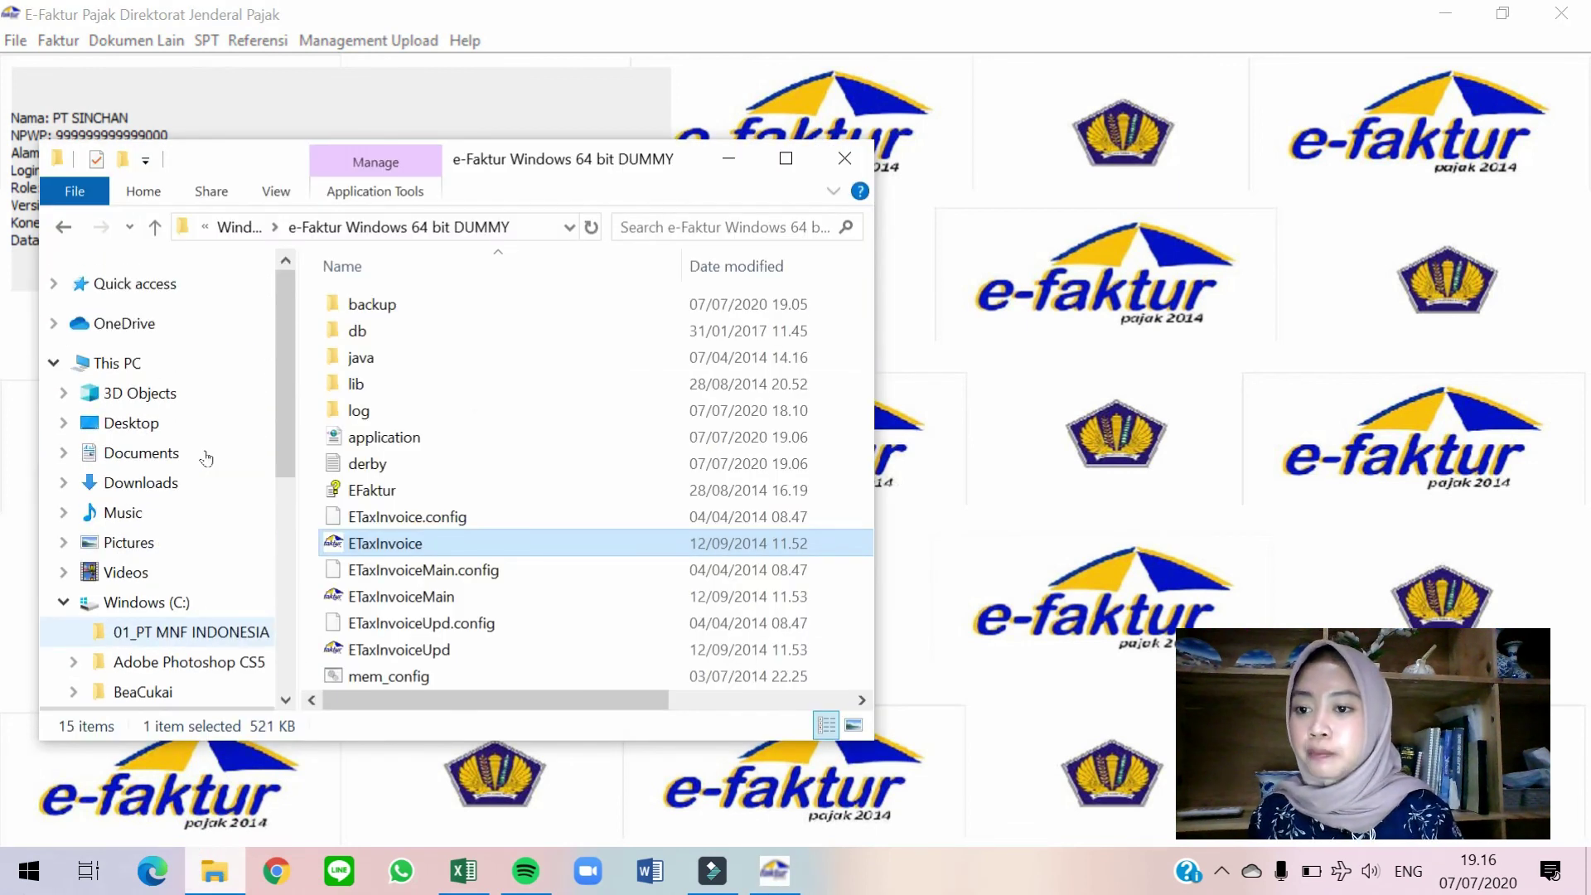
left_click(214, 458)
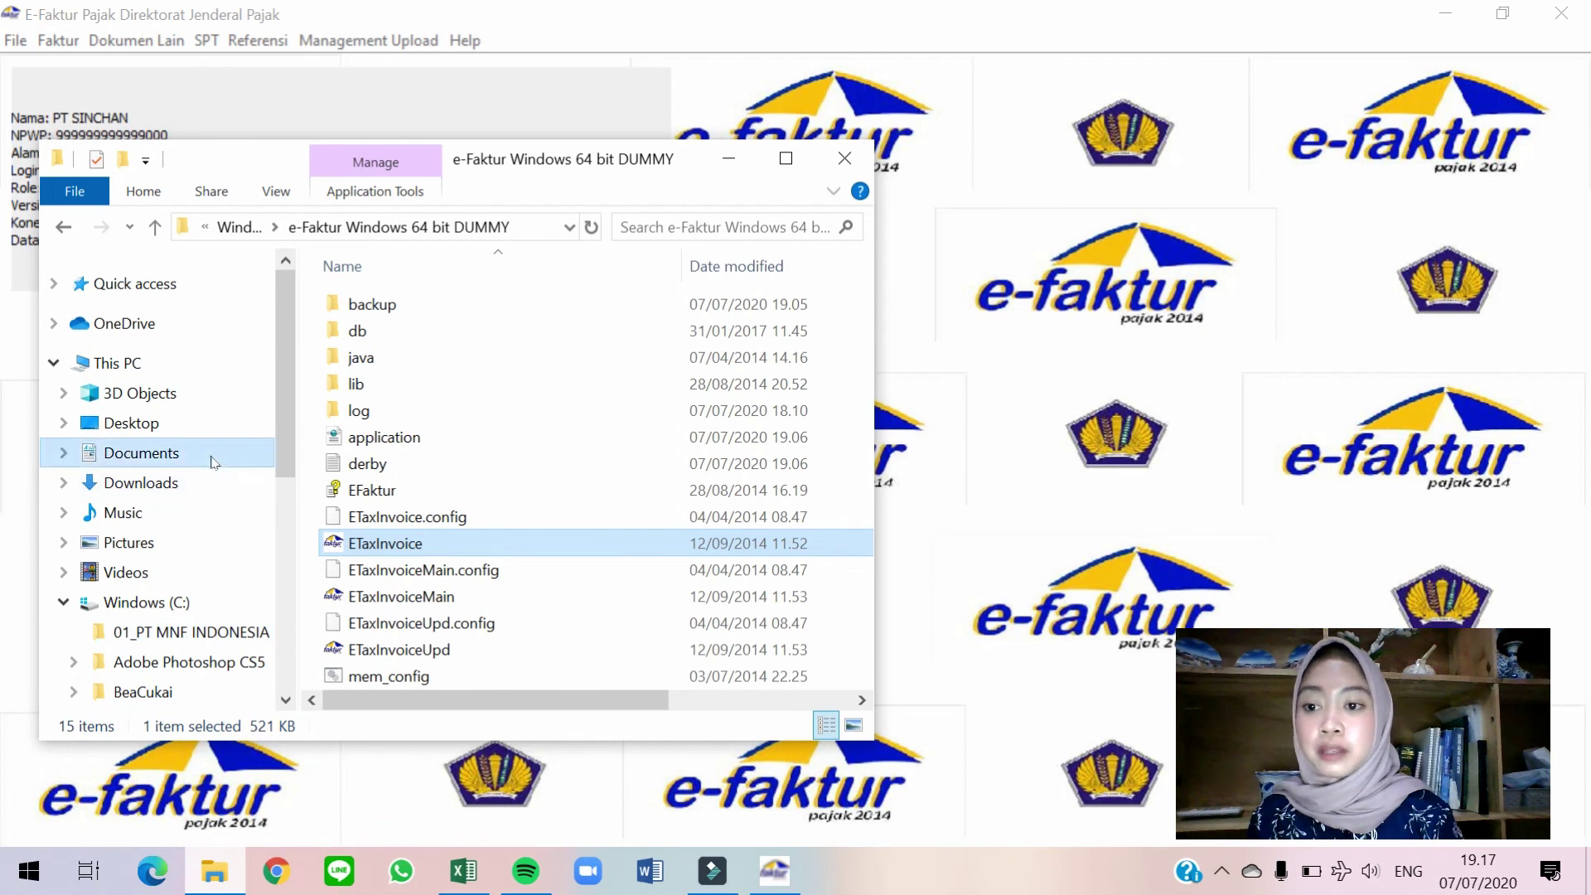
double_click(481, 300)
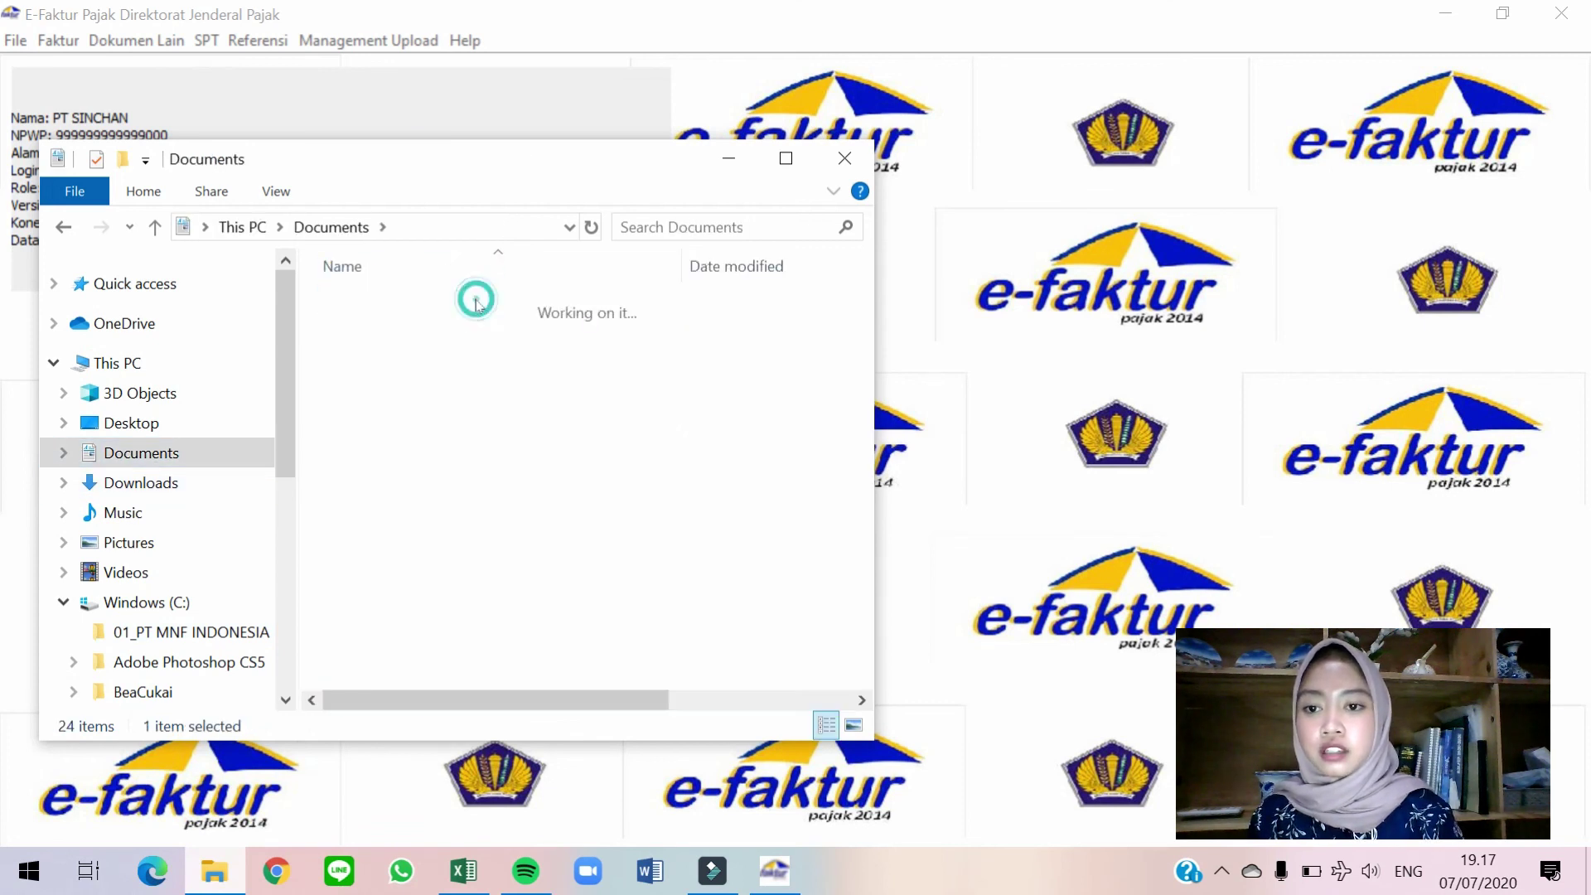
double_click(426, 490)
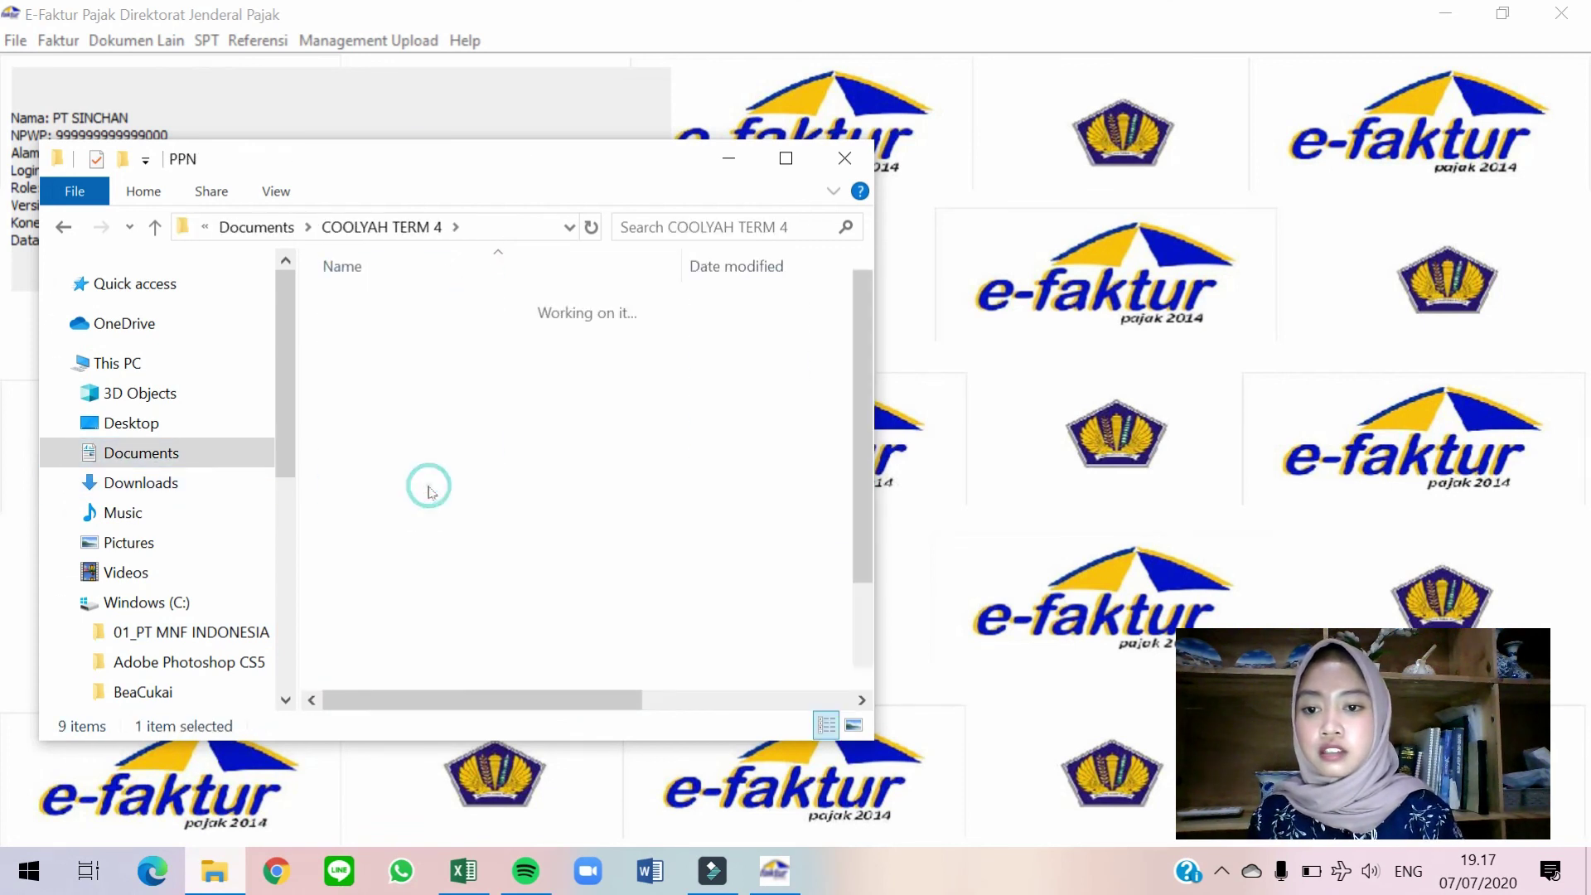
double_click(471, 332)
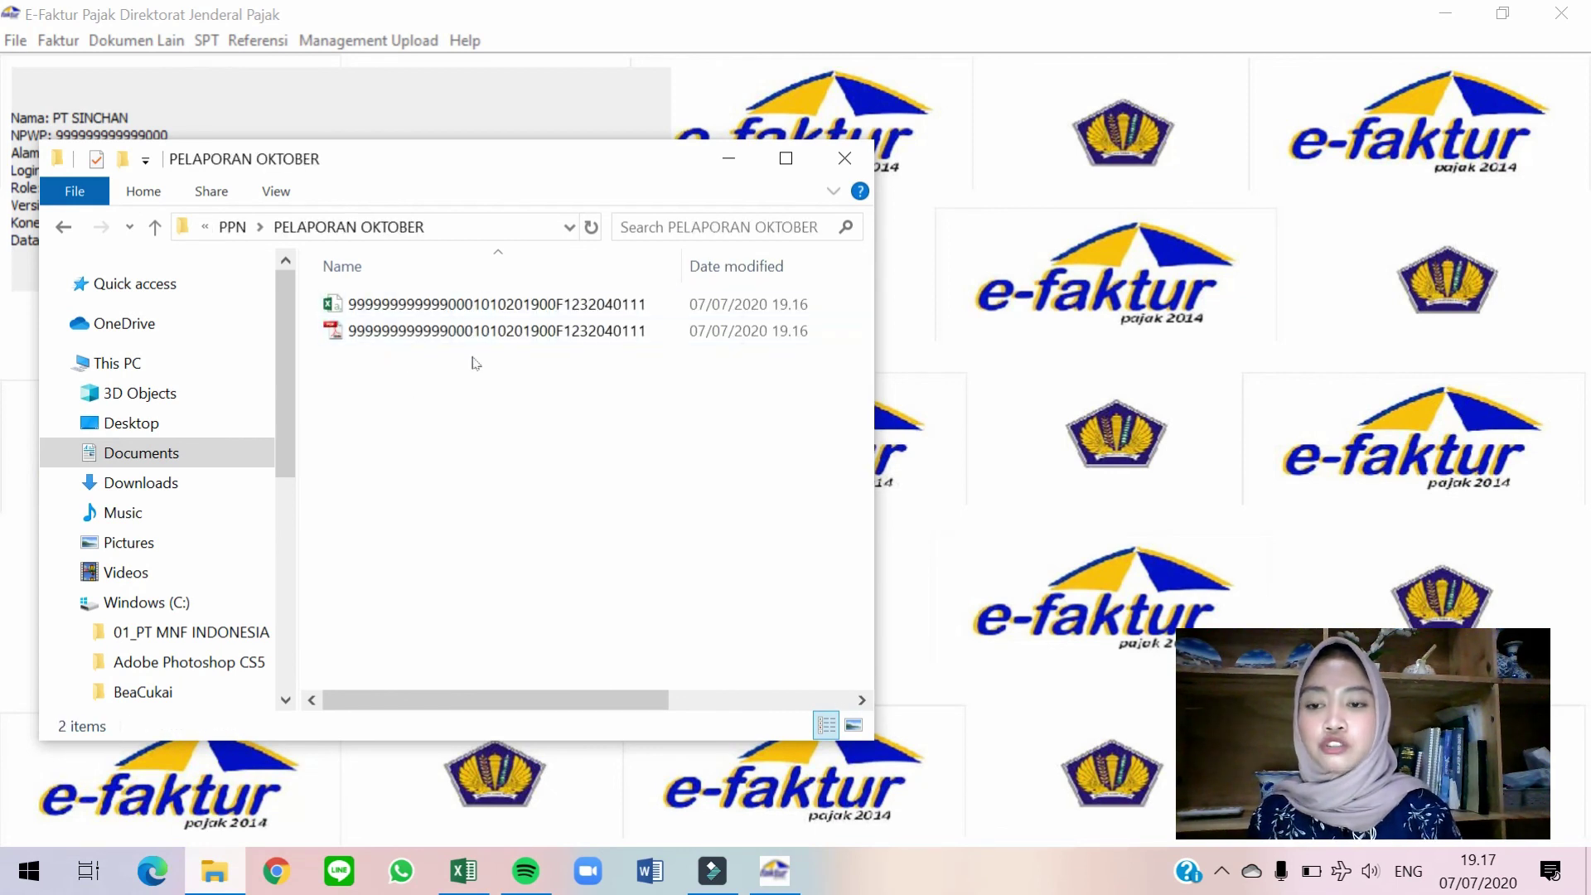
left_click(356, 304)
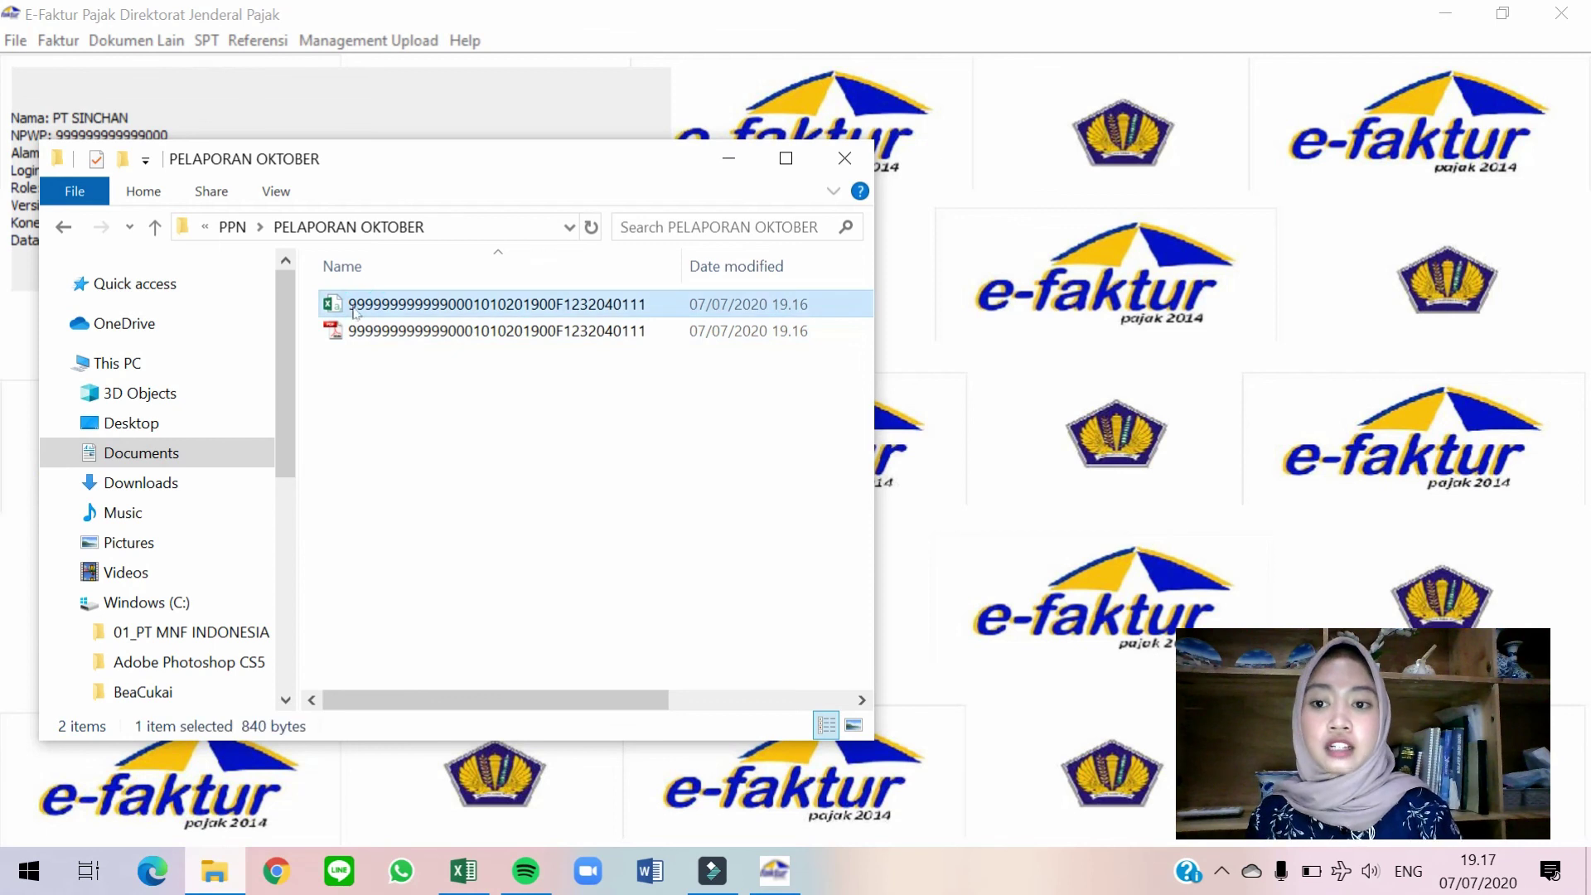
left_click(352, 336)
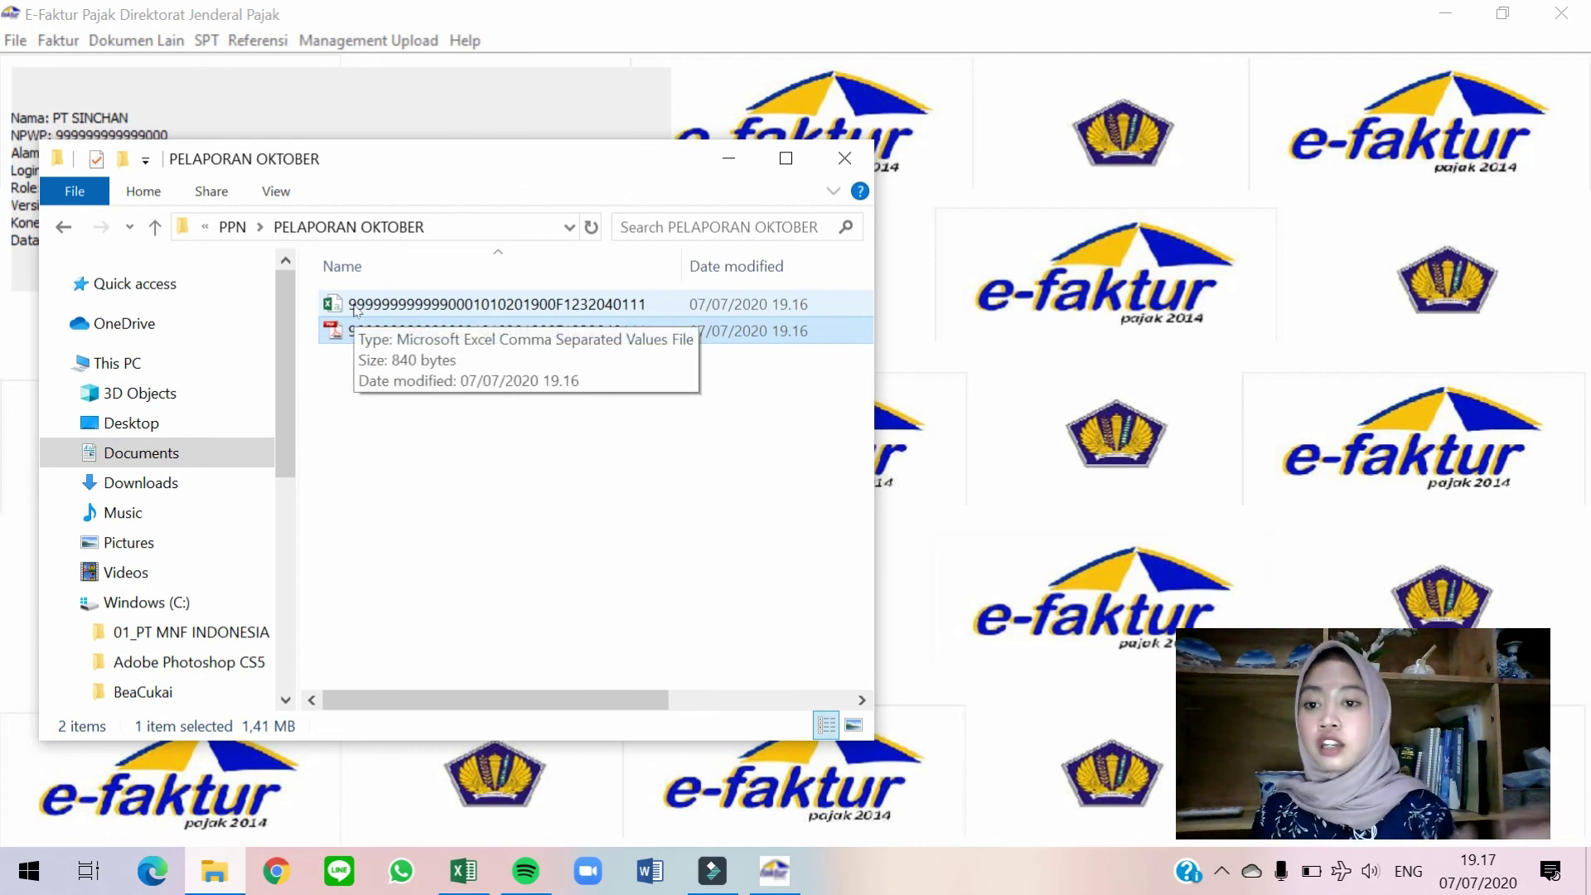
Review all seven pages of the exported SPT PDF, then close Reader and Explorer.
double_click(488, 332)
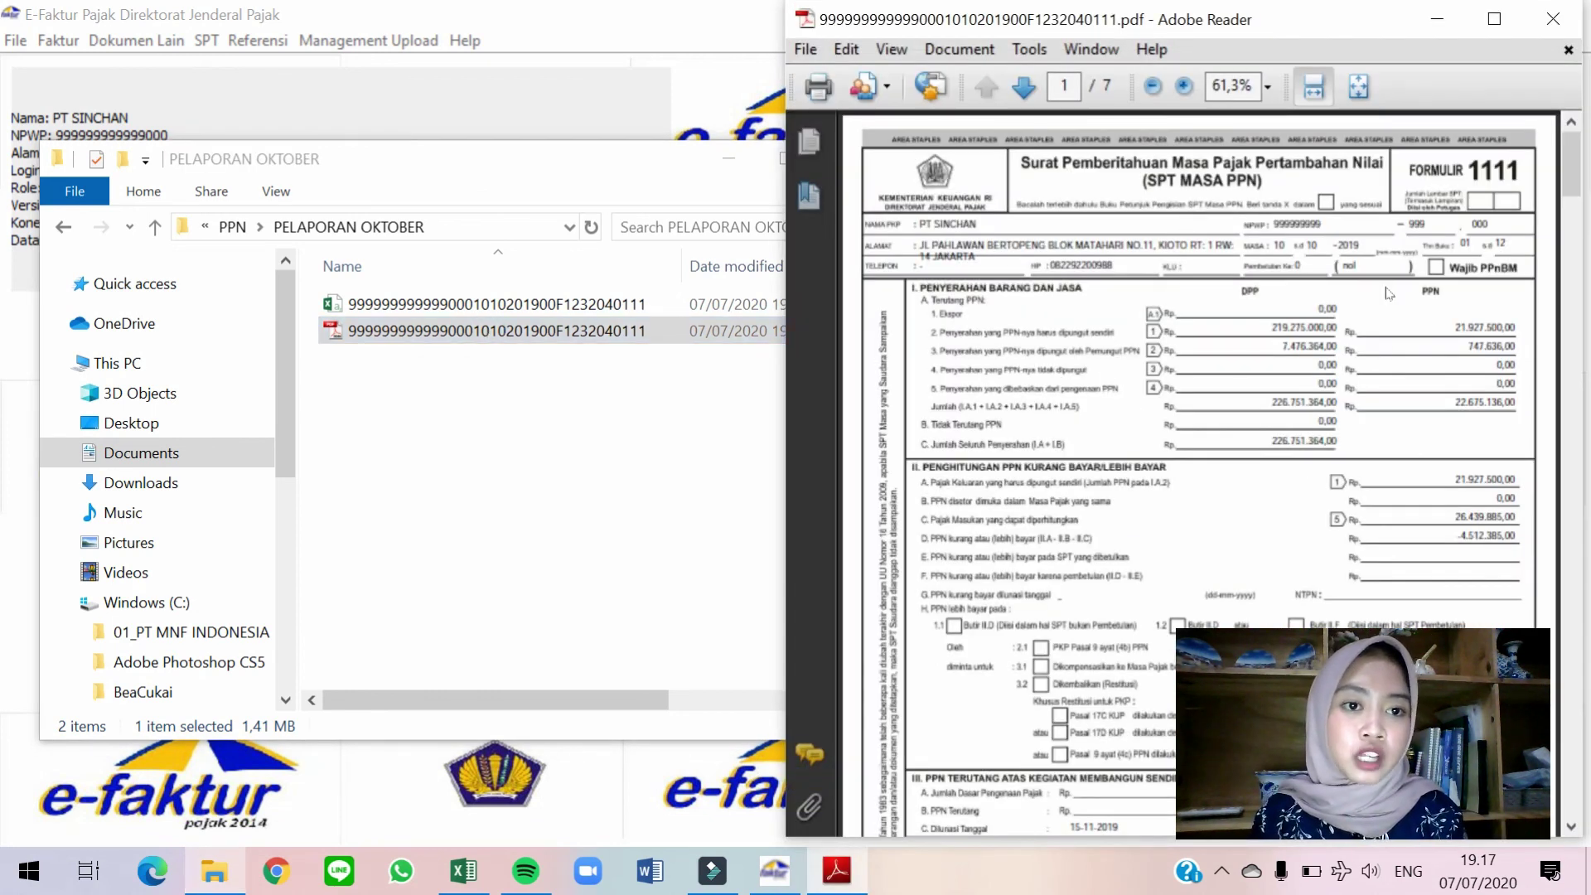
scroll(1390, 293, "down", 5)
scroll(1383, 286, "down", 2, "ctrl")
scroll(1380, 279, "down", 10)
scroll(1384, 286, "down", 12)
scroll(1389, 294, "down", 6)
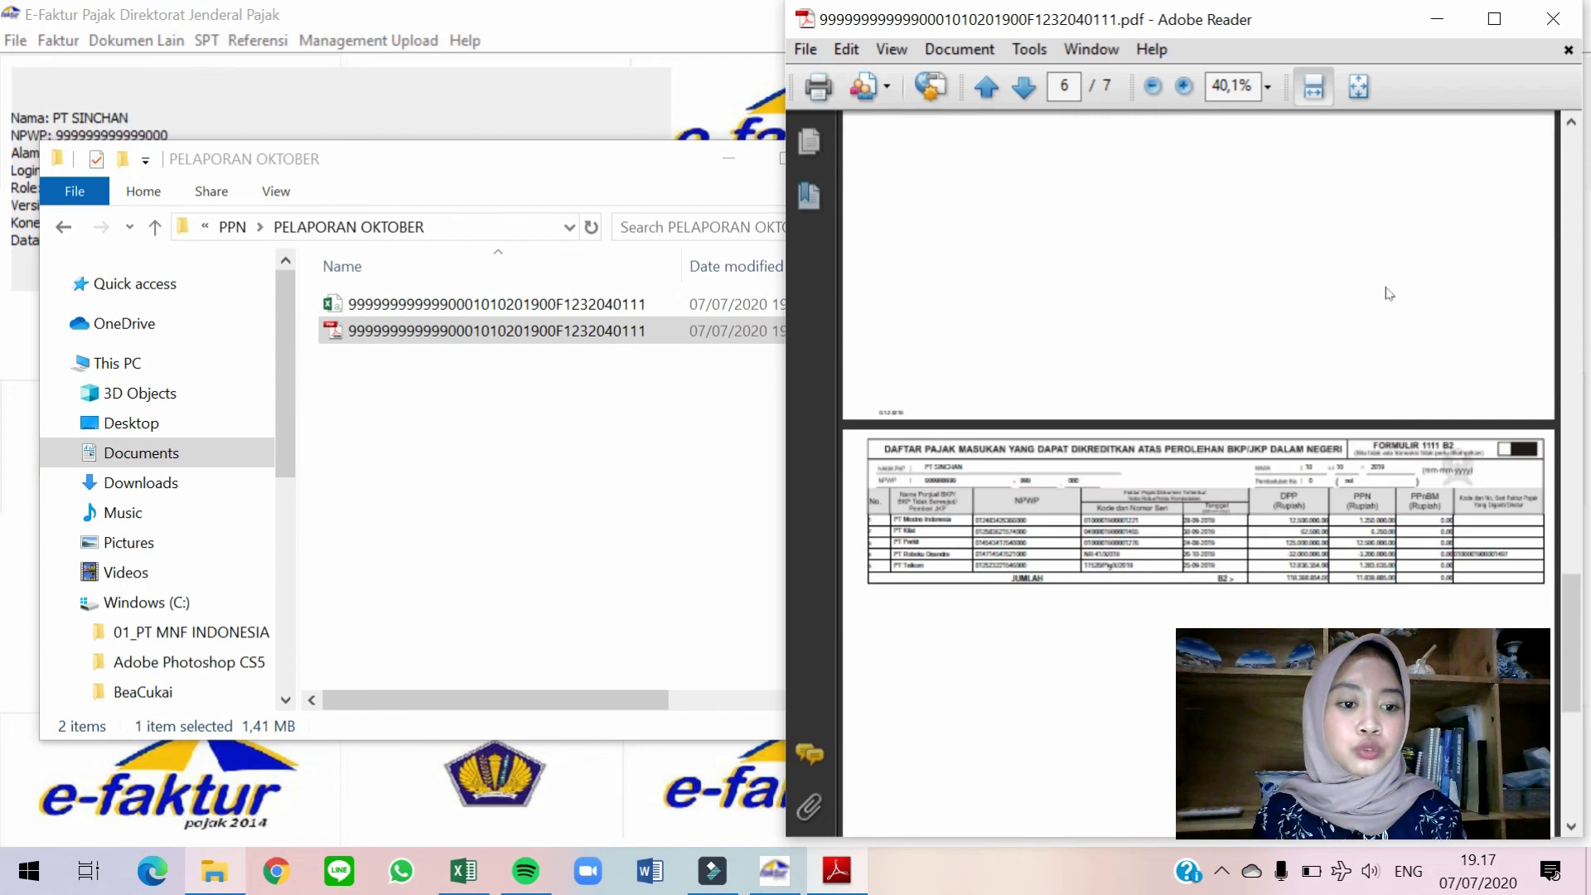
scroll(1418, 413, "down", 6)
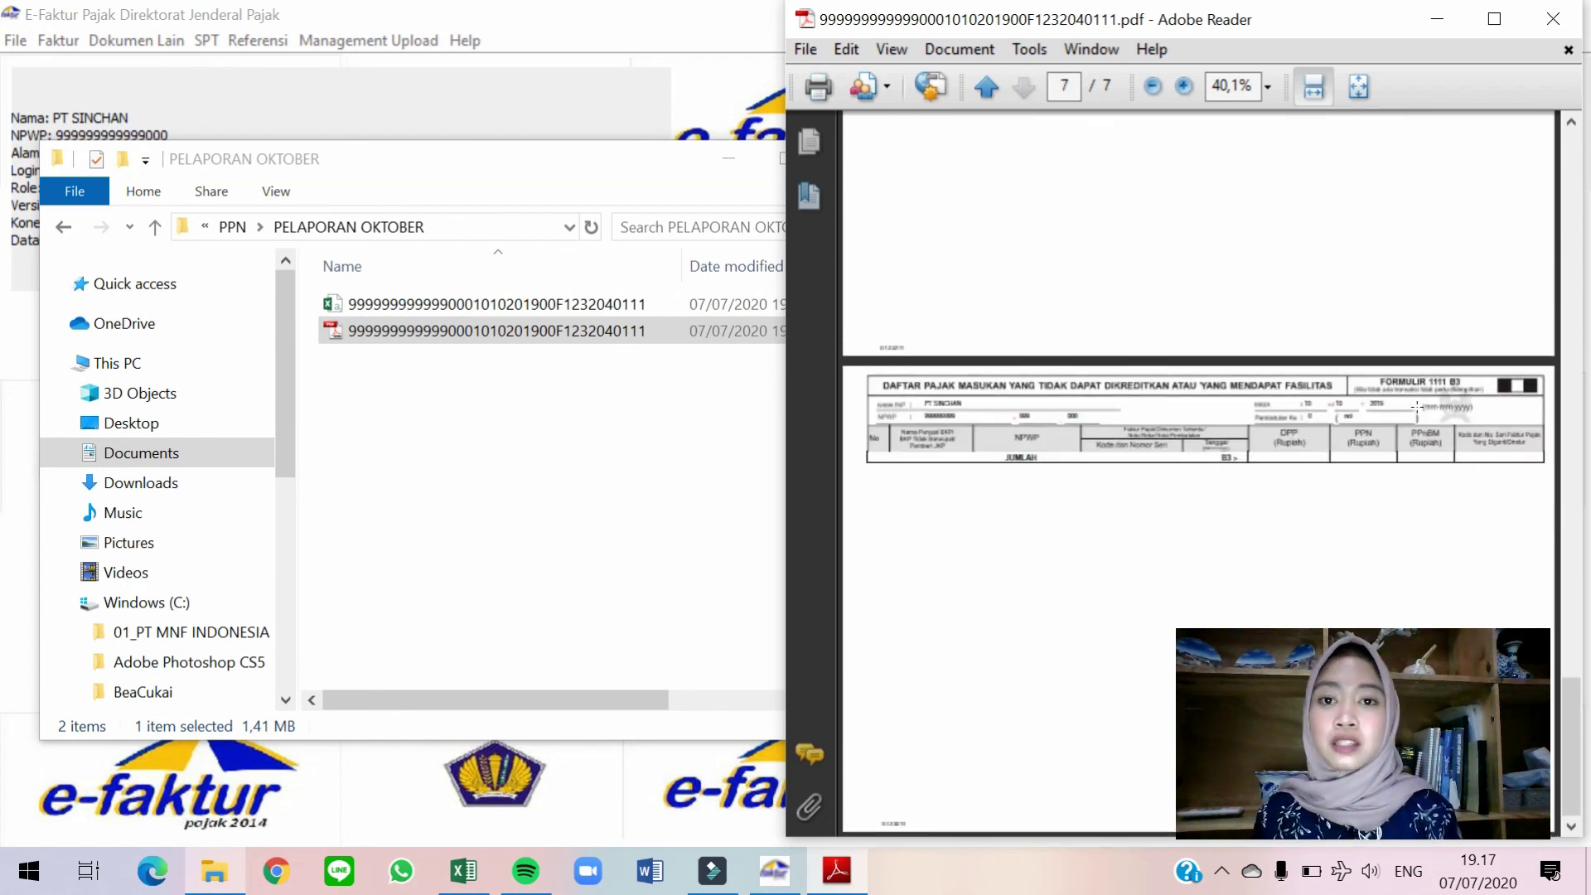
left_click(1552, 18)
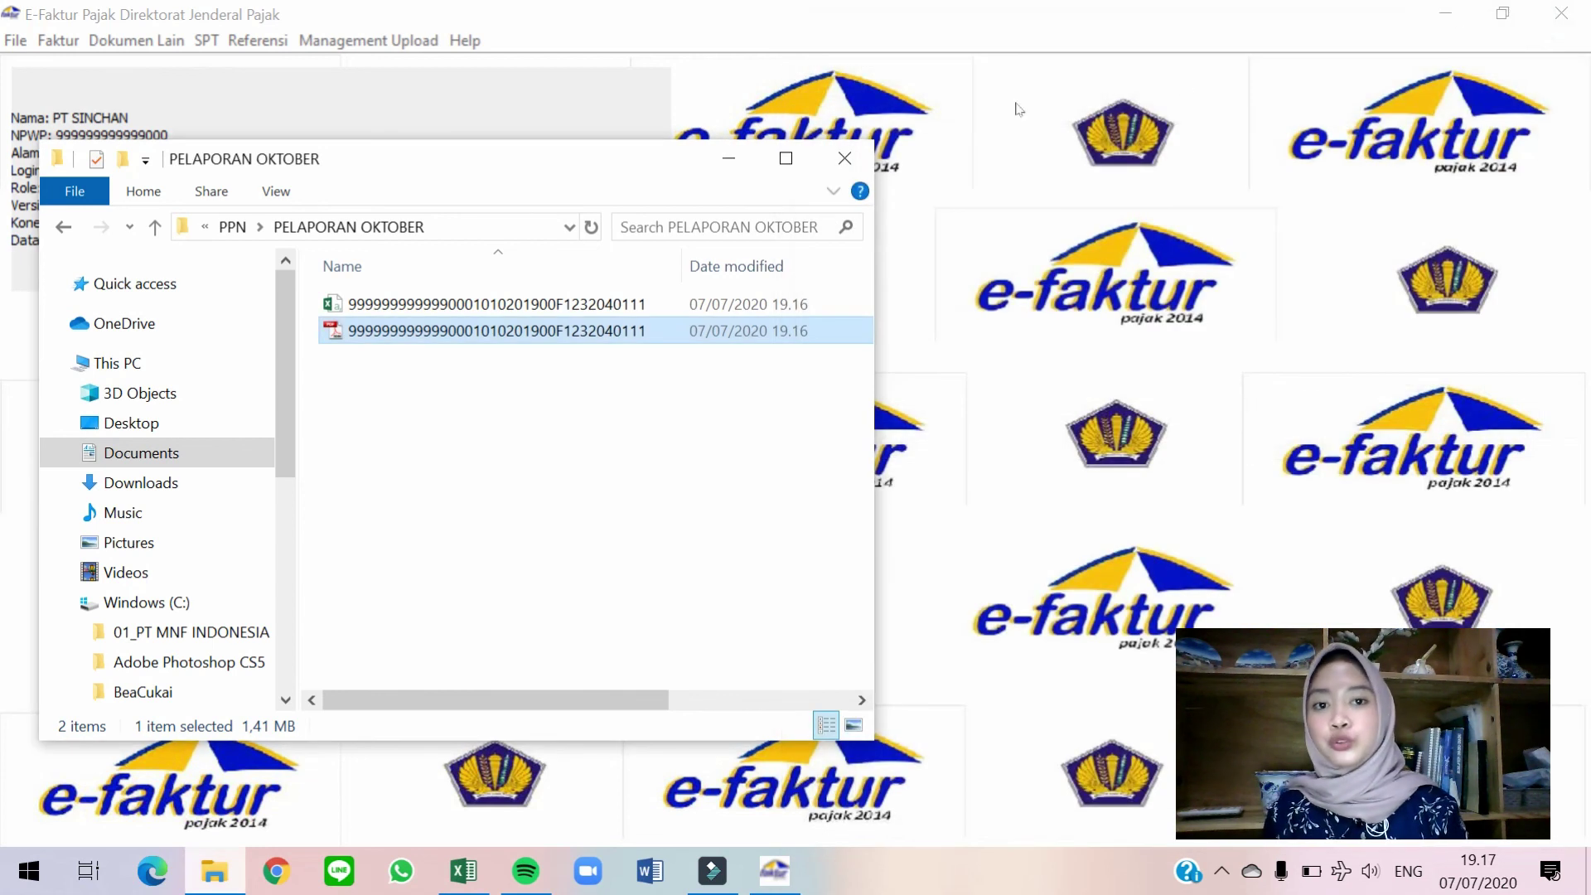
left_click(728, 157)
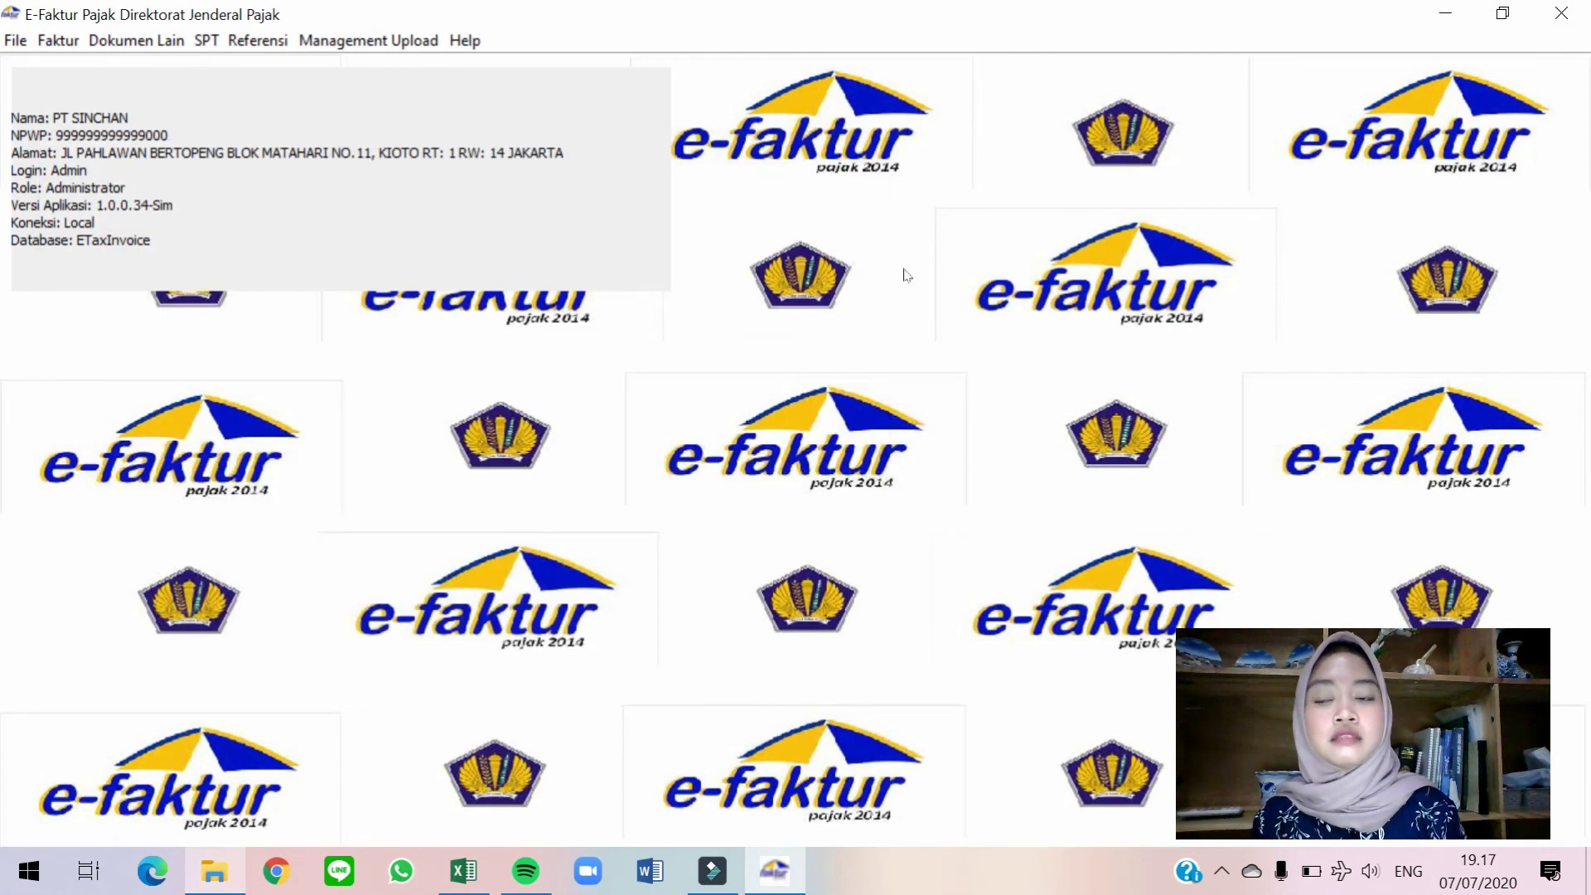